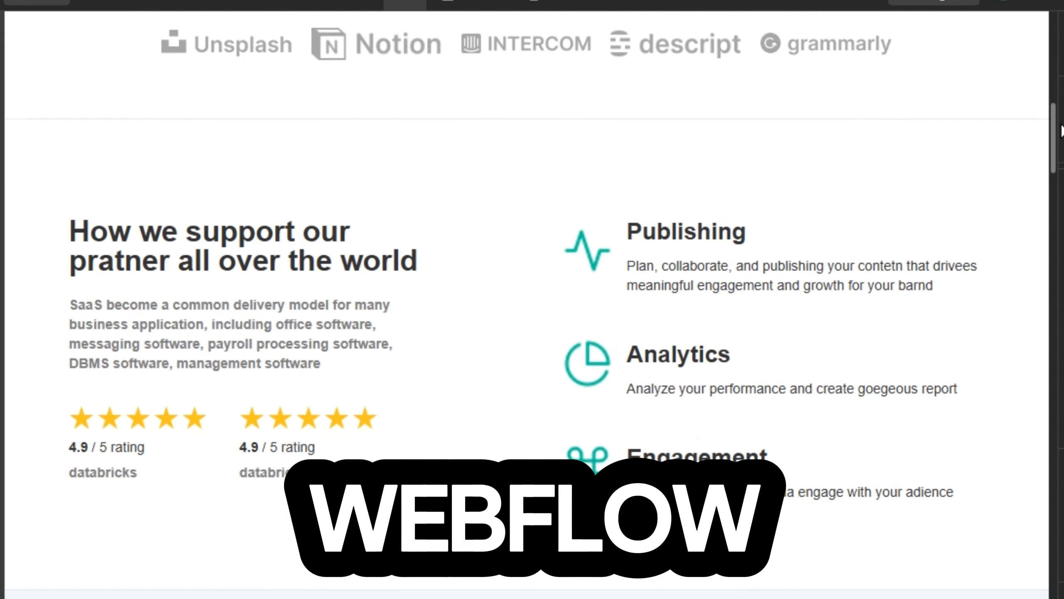
# Review the finished Biccas landing page from header to footer on desktop and at the Mobile (P) breakpoint
pyautogui.scroll(-11, 533, 302)
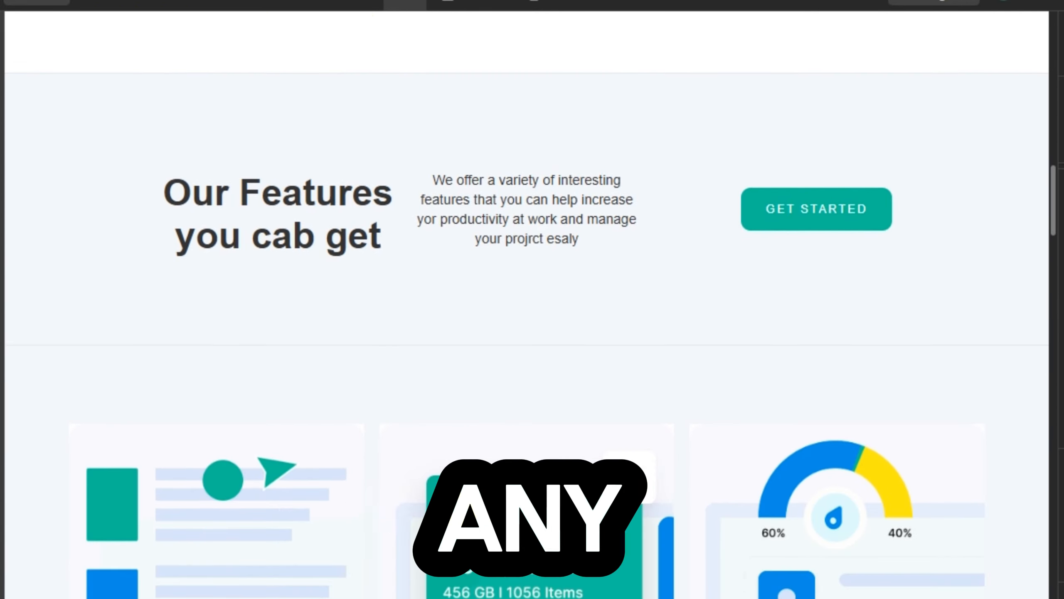
pyautogui.scroll(-12, 532, 302)
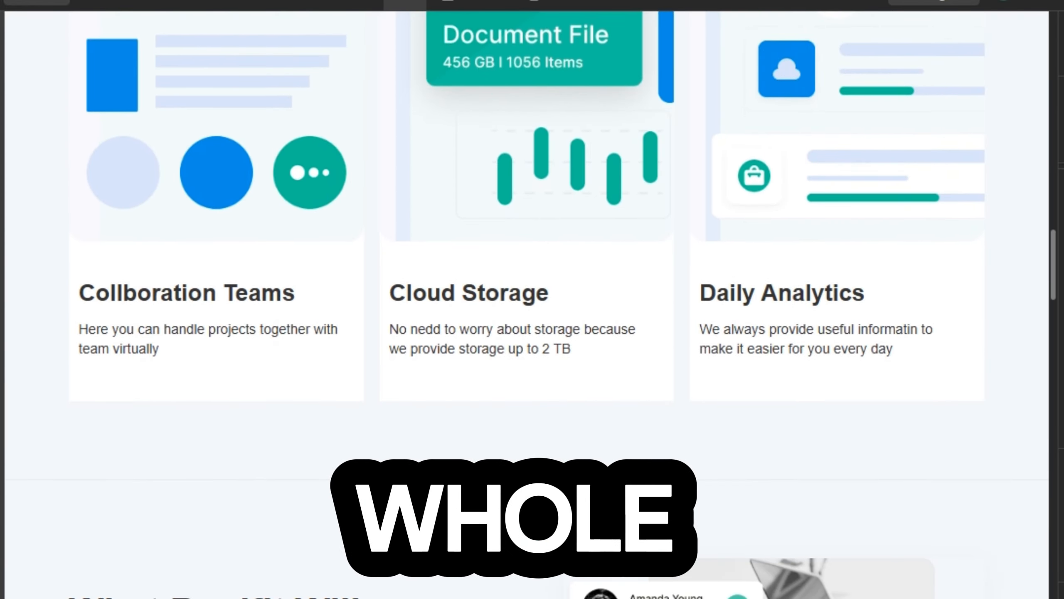
pyautogui.scroll(-11, 532, 302)
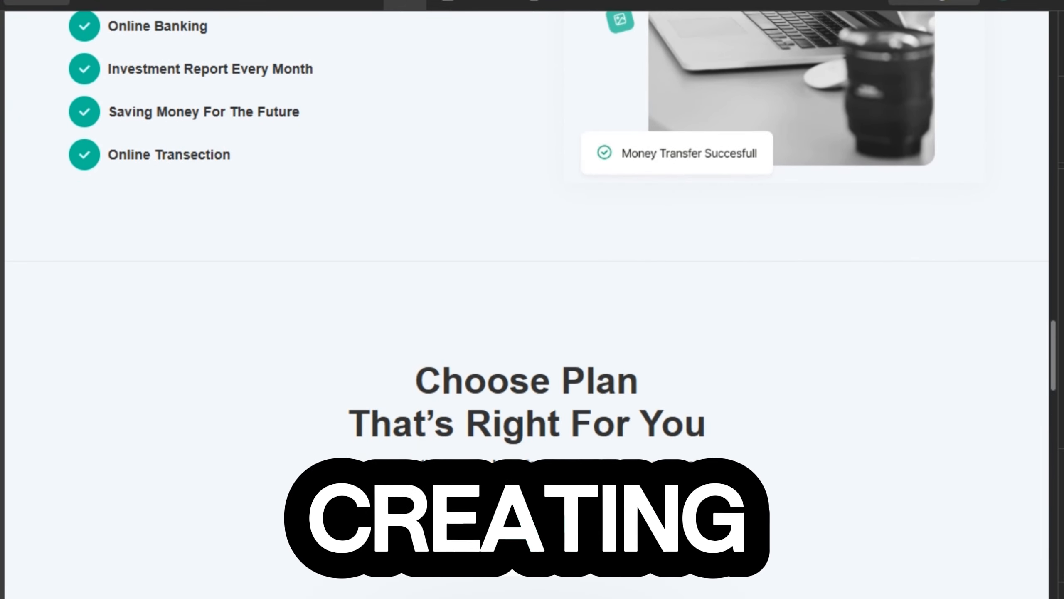
pyautogui.scroll(-15, 532, 302)
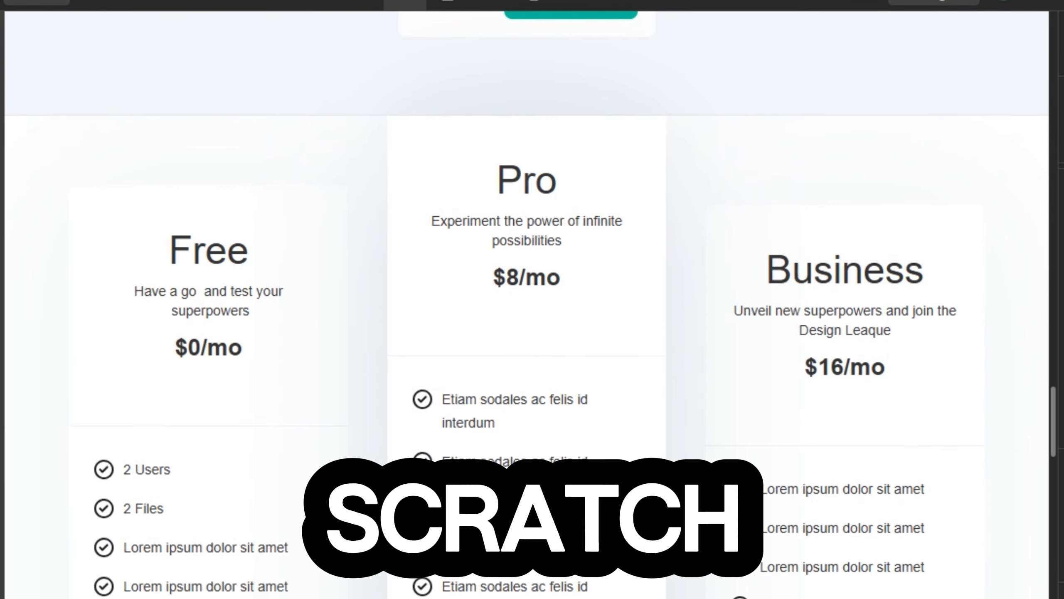
pyautogui.scroll(-8, 532, 302)
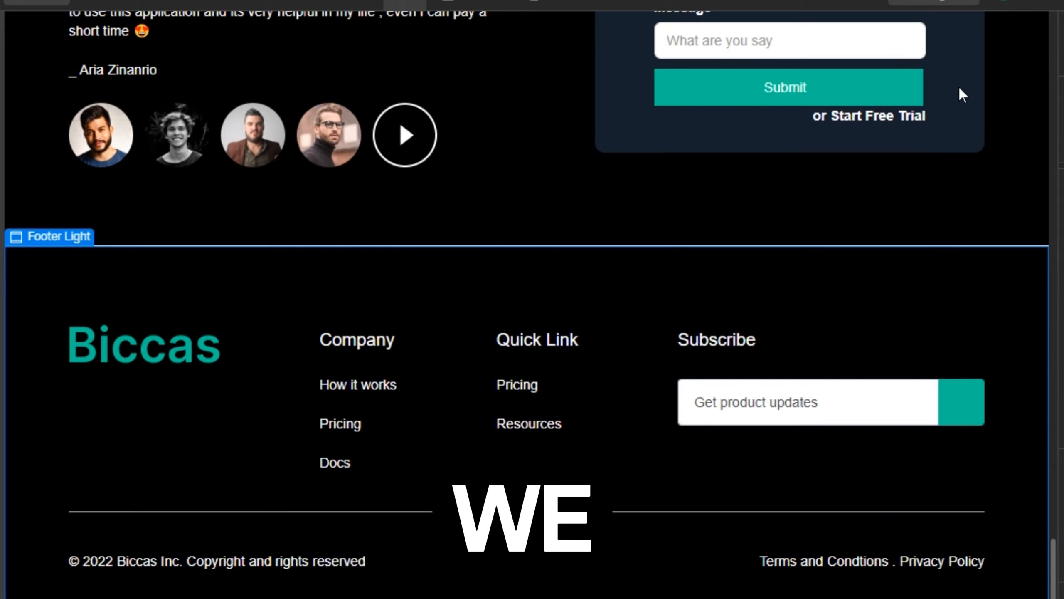
pyautogui.click(527, 2)
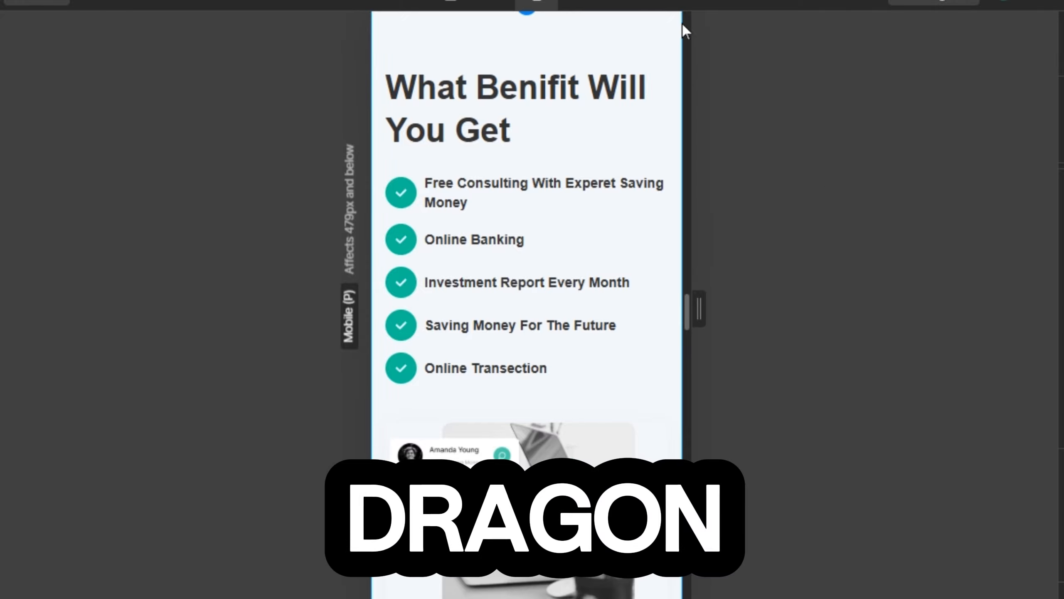
pyautogui.scroll(15, 683, 22)
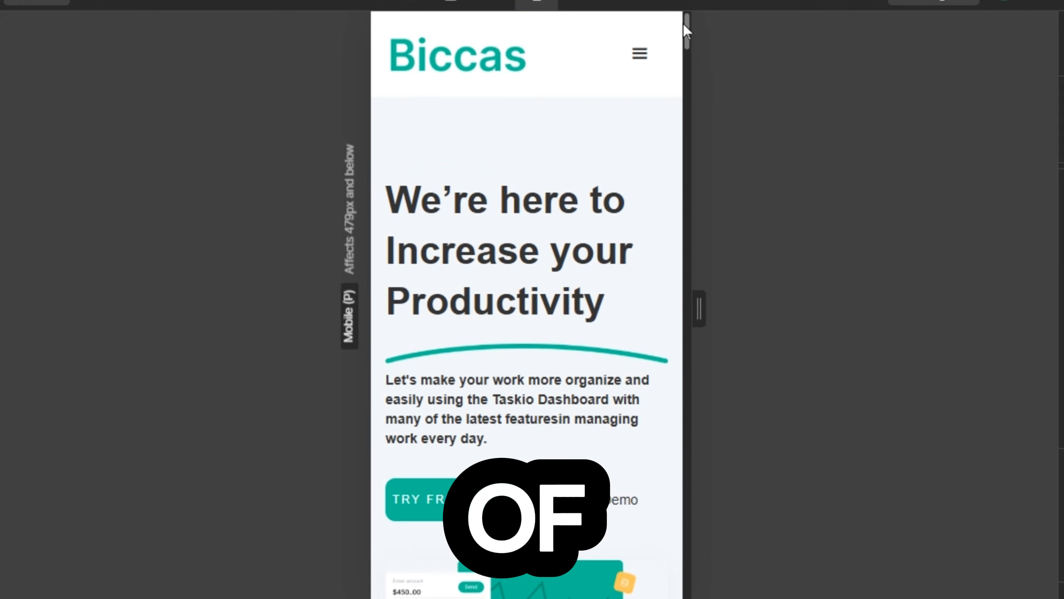
pyautogui.moveTo(686, 24)
pyautogui.mouseDown()
pyautogui.moveTo(703, 586)
pyautogui.moveTo(691, 174)
pyautogui.moveTo(675, 51)
pyautogui.moveTo(692, 8)
pyautogui.mouseUp()
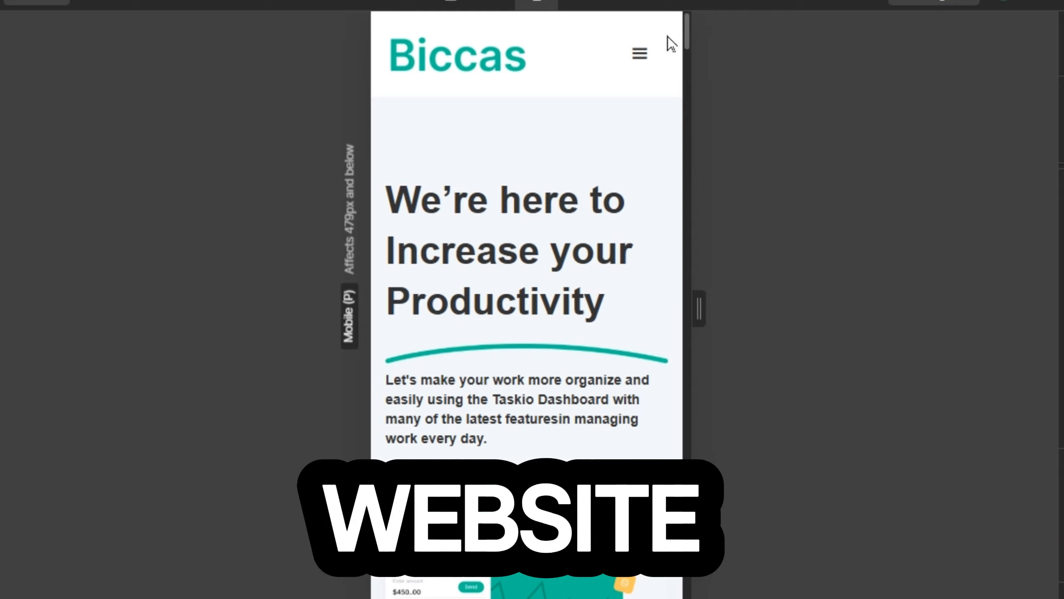
pyautogui.click(644, 54)
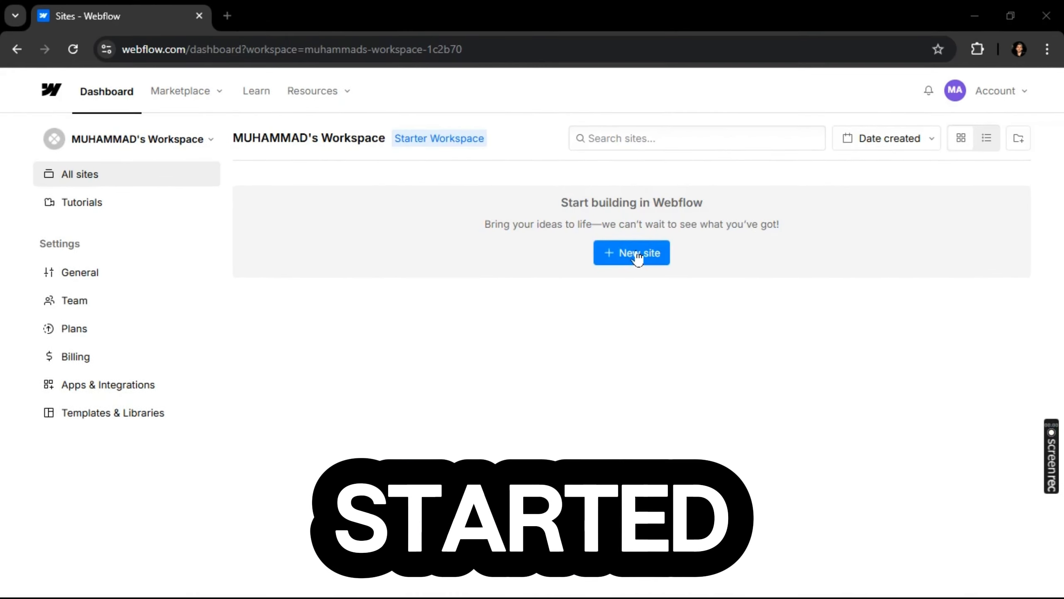
# Start a new site in Webflow, switch to Figma and look through the whole Saas Landing Pages design
pyautogui.click(637, 255)
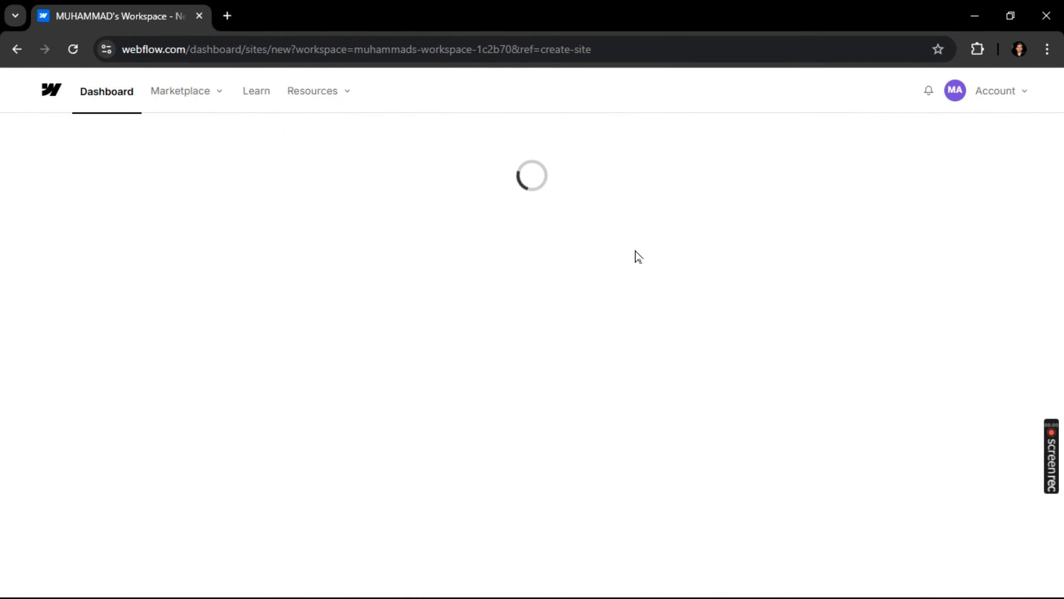
pyautogui.hotkey('alt', 'Tab')
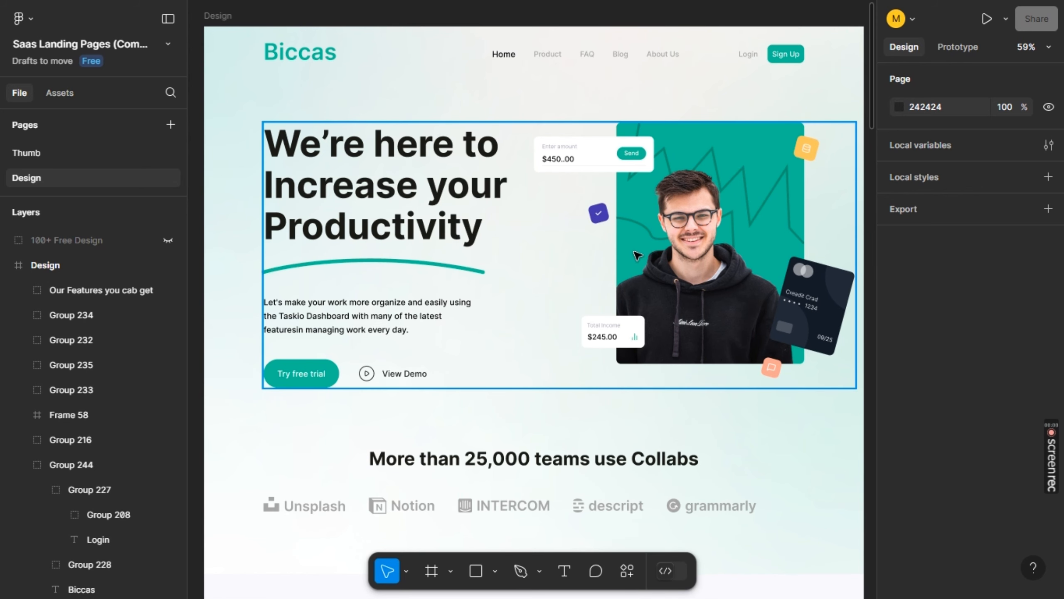
pyautogui.scroll(-15, 637, 255)
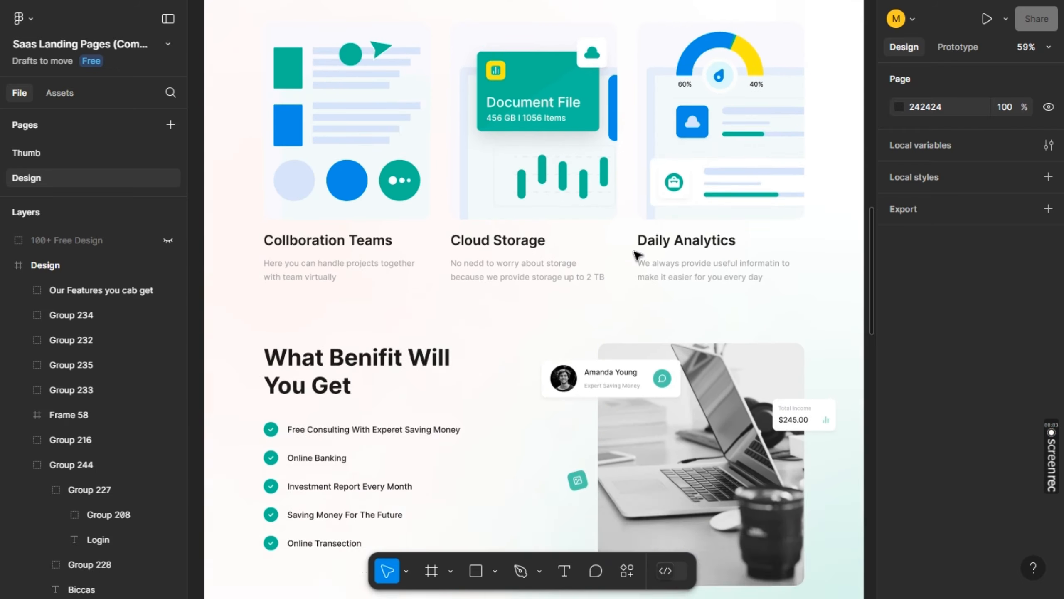
pyautogui.scroll(-15, 637, 255)
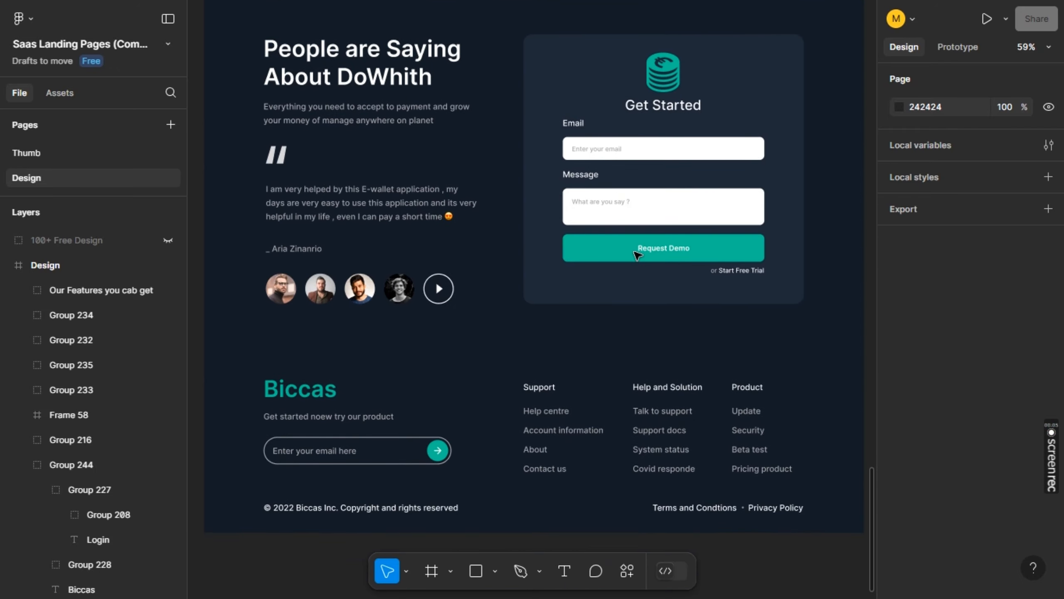
pyautogui.scroll(-2, 637, 255)
pyautogui.scroll(15, 637, 255)
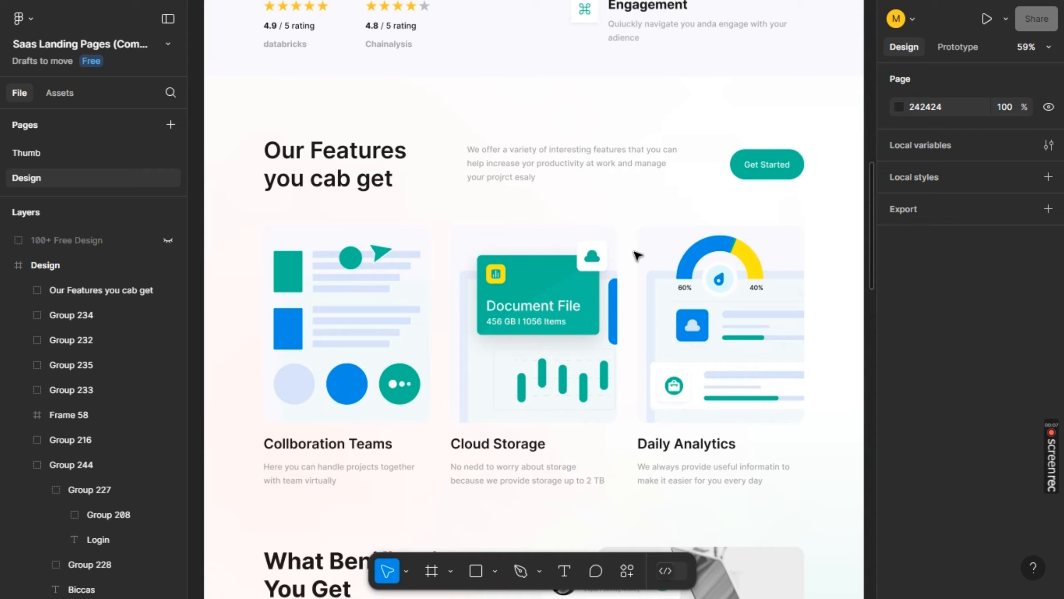
pyautogui.scroll(15, 637, 254)
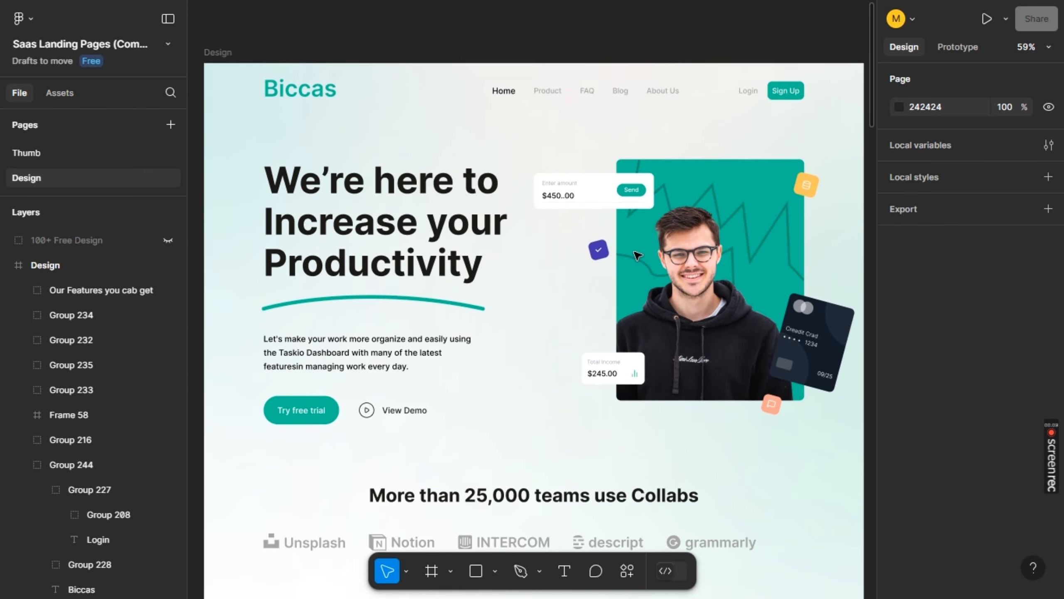
pyautogui.scroll(-2, 637, 255)
# Switch back to Webflow, choose a blank site and name it "sass 01"
pyautogui.hotkey('alt', 'Tab')
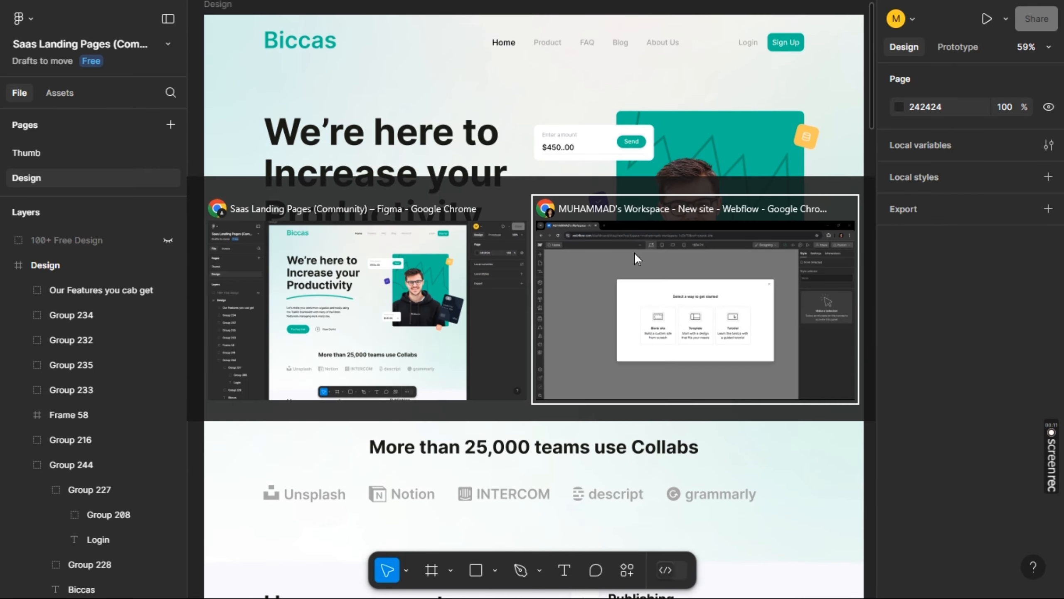
pyautogui.click(421, 357)
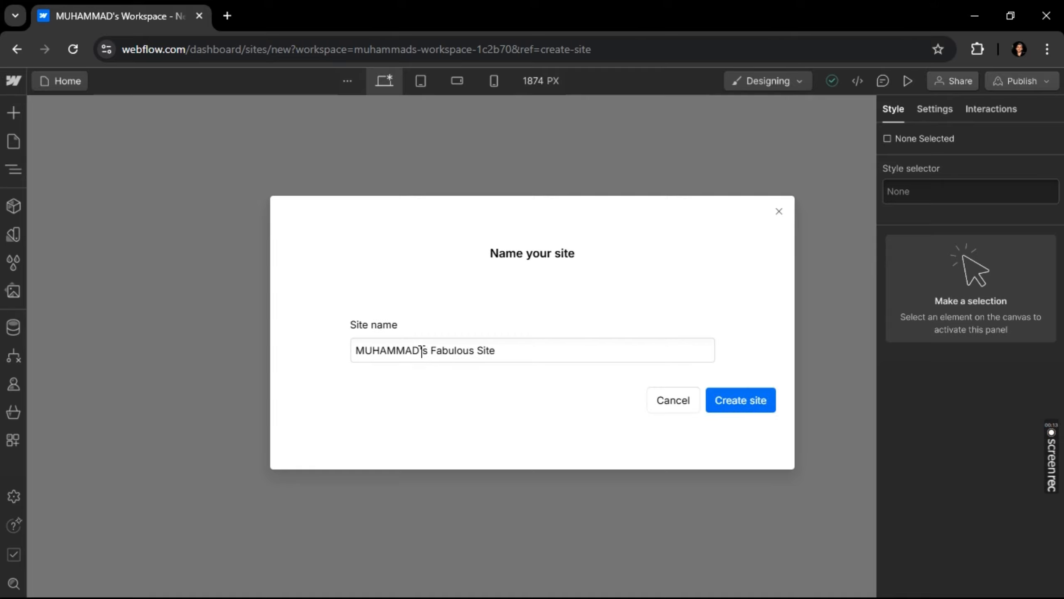
pyautogui.tripleClick(577, 352)
pyautogui.write('sa')
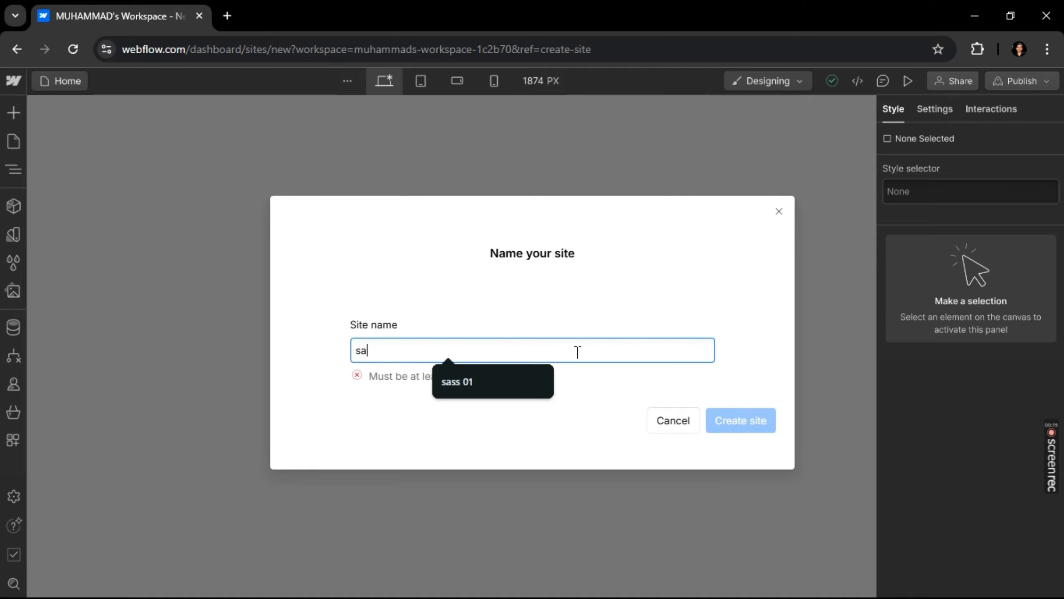
pyautogui.write('ss 01')
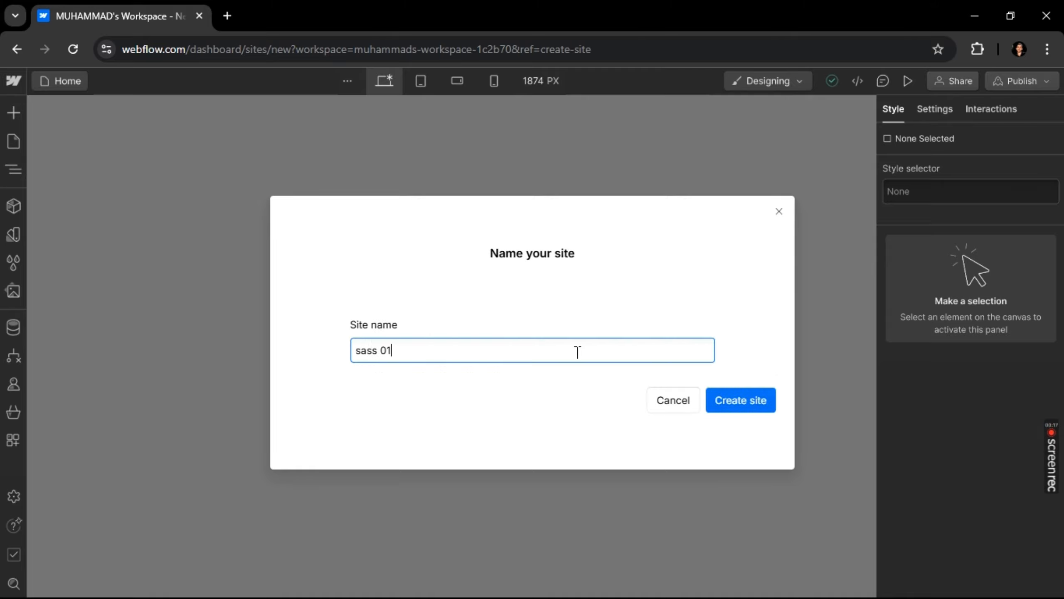
# Show Webflow in full screen, check the Figma landing page design again and return to the new site in Webflow
pyautogui.hotkey('alt', 'Tab')
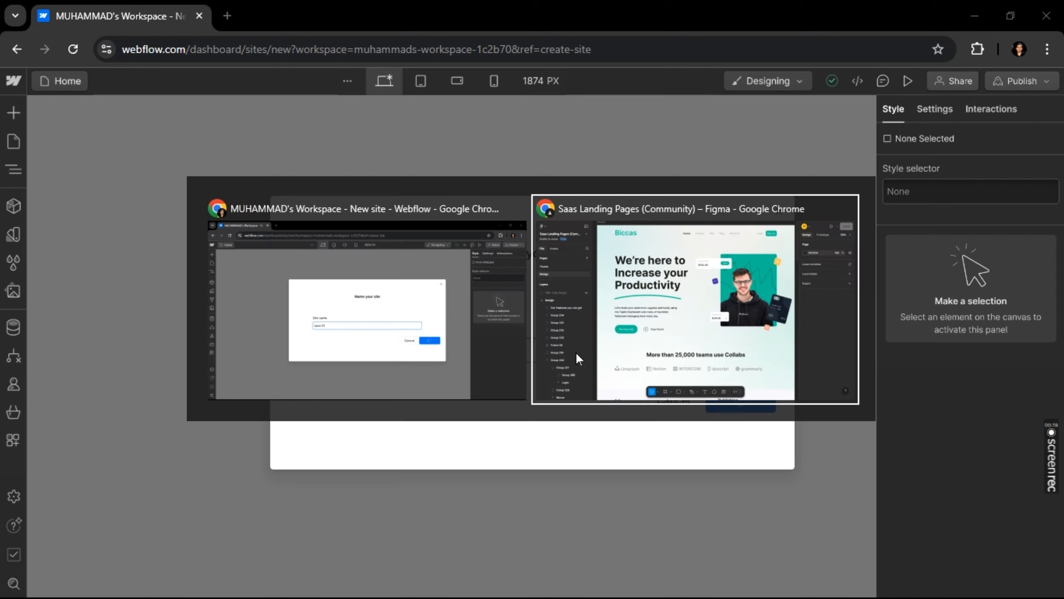
pyautogui.hotkey('alt', 'Tab')
pyautogui.press('F11')
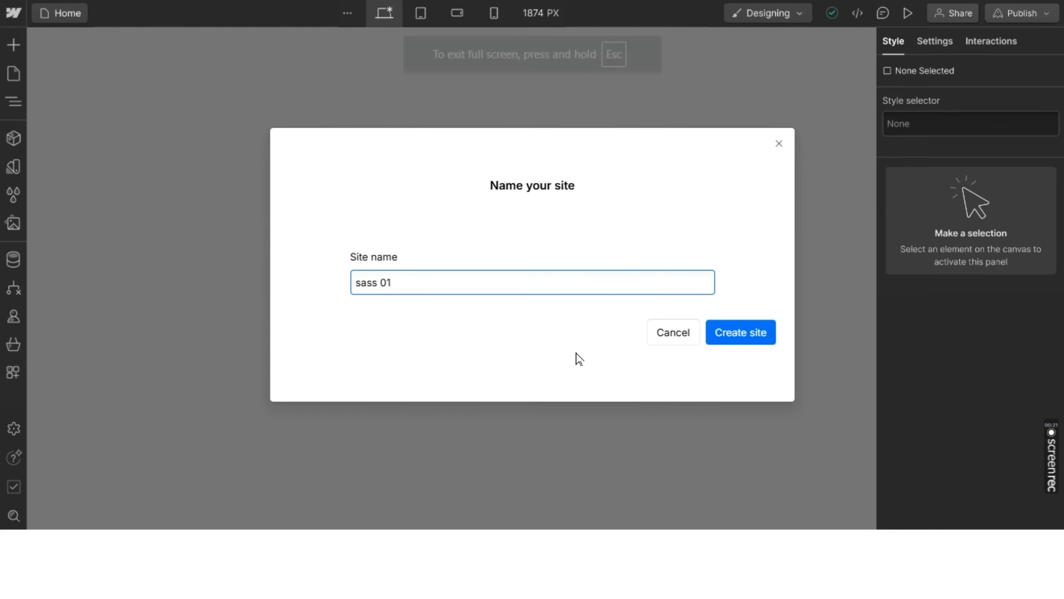
pyautogui.hotkey('alt', 'Tab')
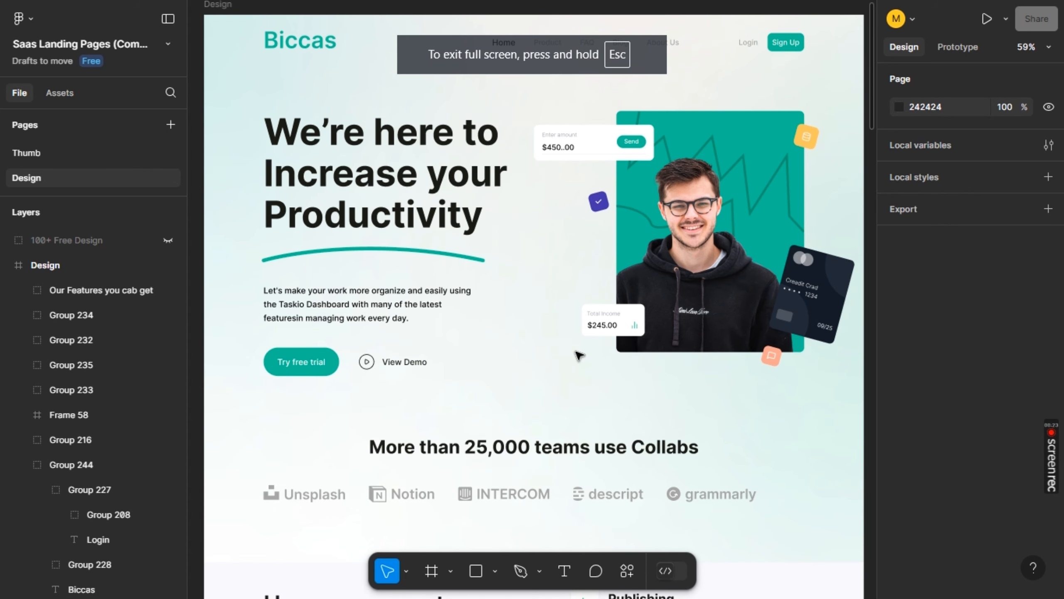
pyautogui.hotkey('alt', 'Tab')
pyautogui.hotkey('alt', 'Tab')
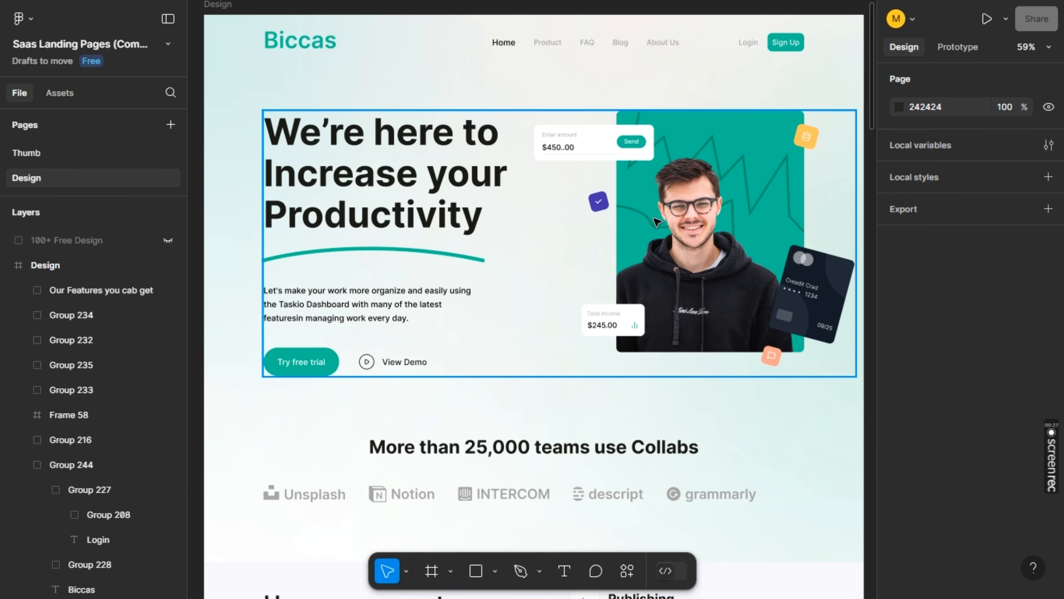
pyautogui.hotkey('alt', 'Tab')
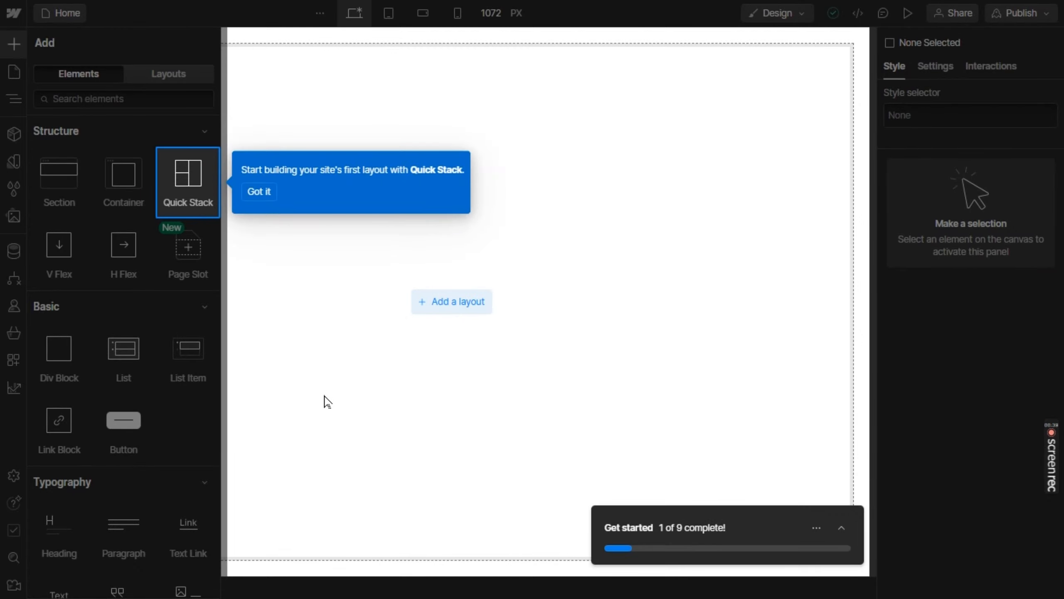
# Dismiss the Quick Stack tip and add the prebuilt Navbar Logo Left layout to the empty page body
pyautogui.click(256, 193)
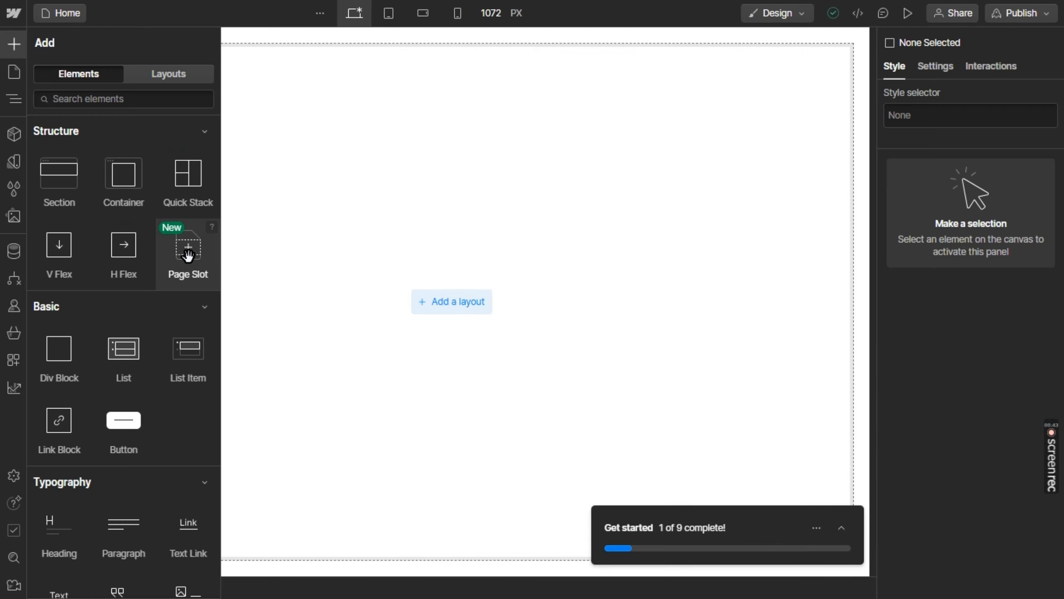
pyautogui.click(395, 143)
pyautogui.click(409, 188)
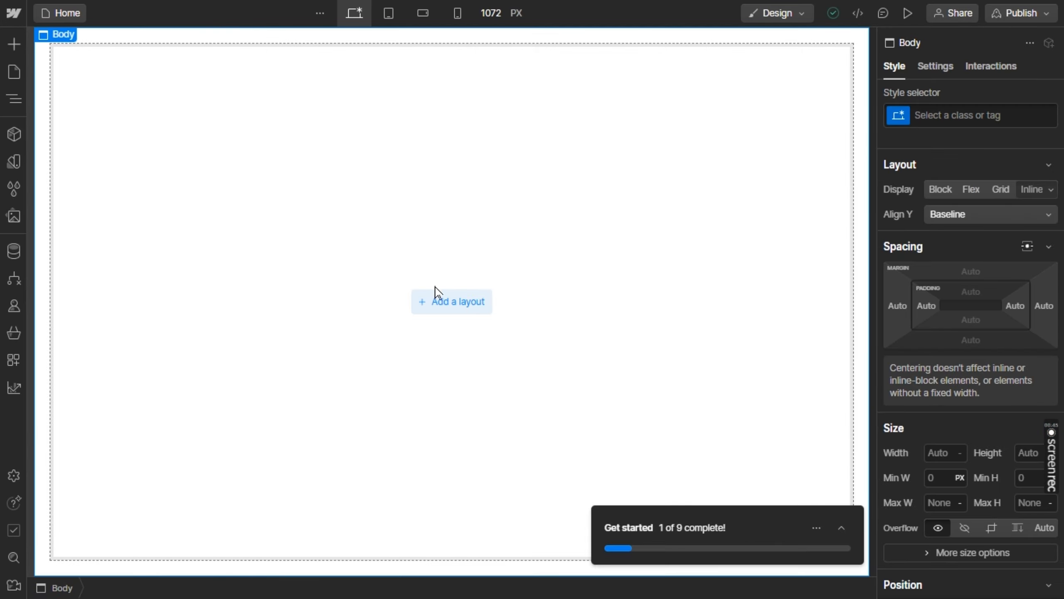
pyautogui.click(438, 301)
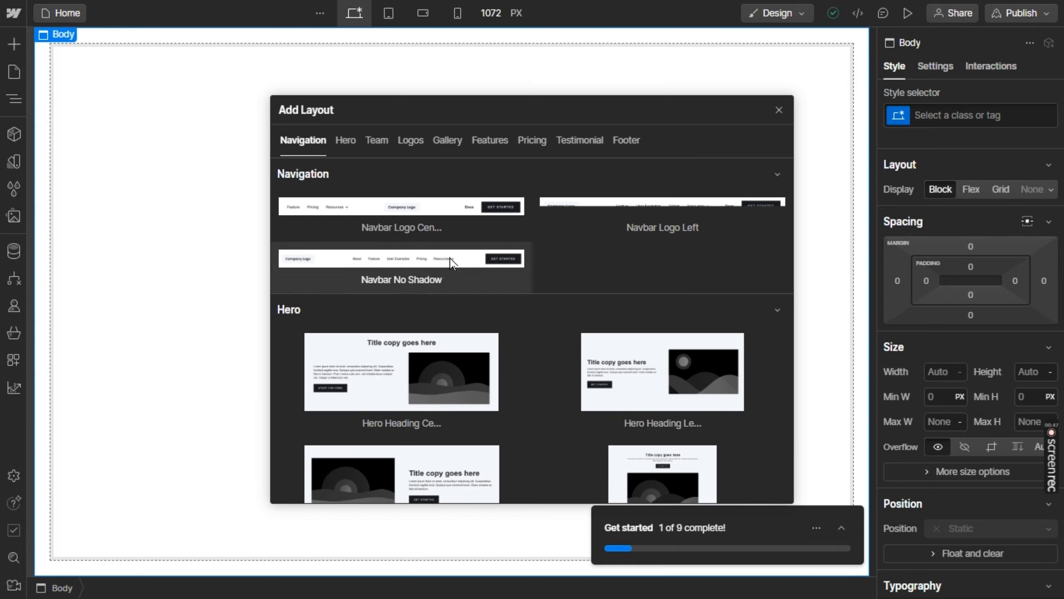
pyautogui.click(613, 216)
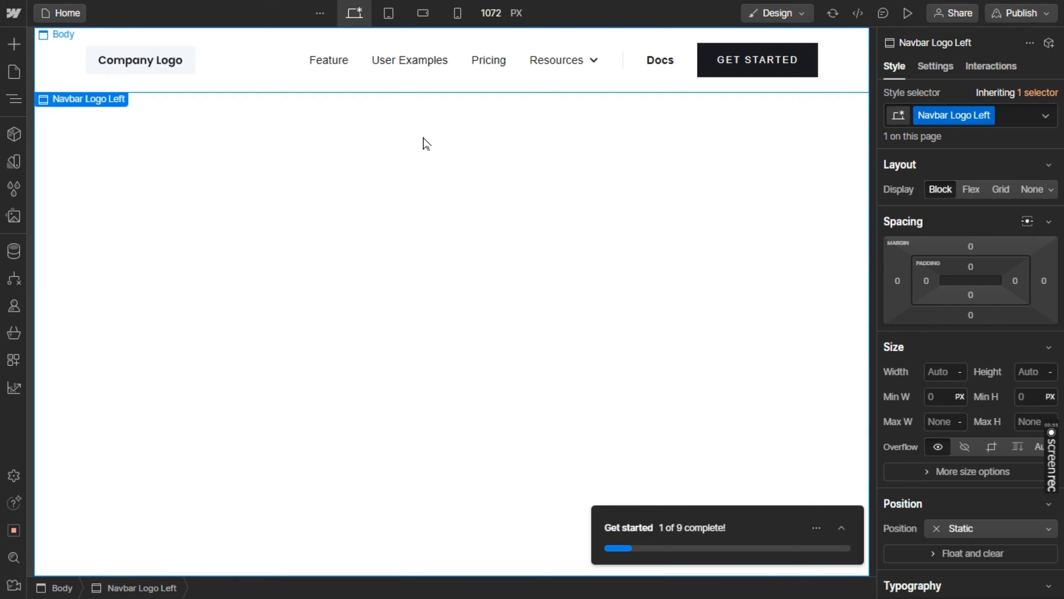
# From the image settings of the navbar's company logo, upload all files in the Desktop folder "public" to the site's assets
pyautogui.click(121, 65)
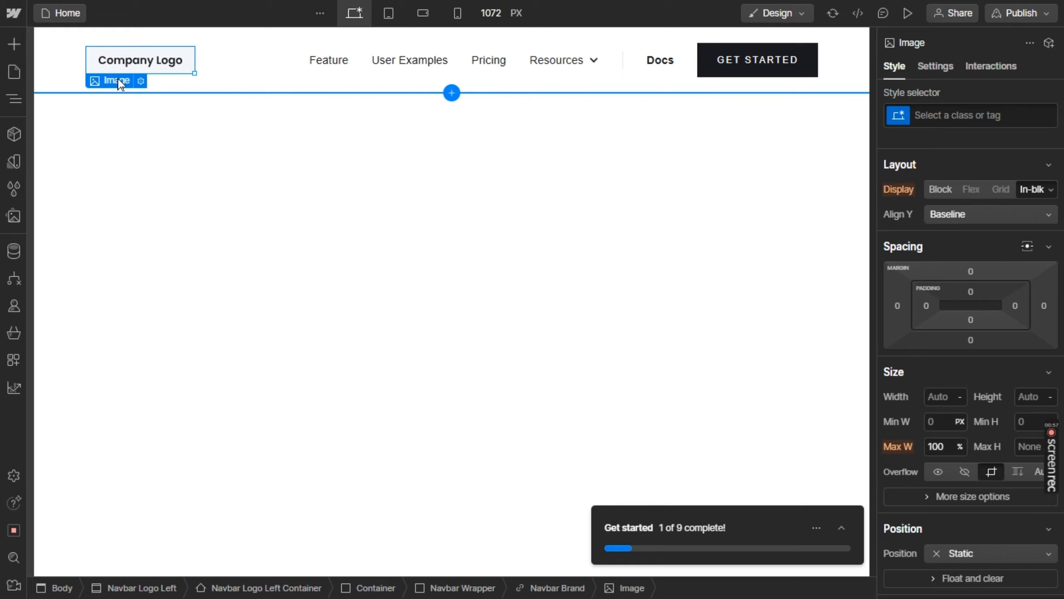
pyautogui.moveTo(119, 88)
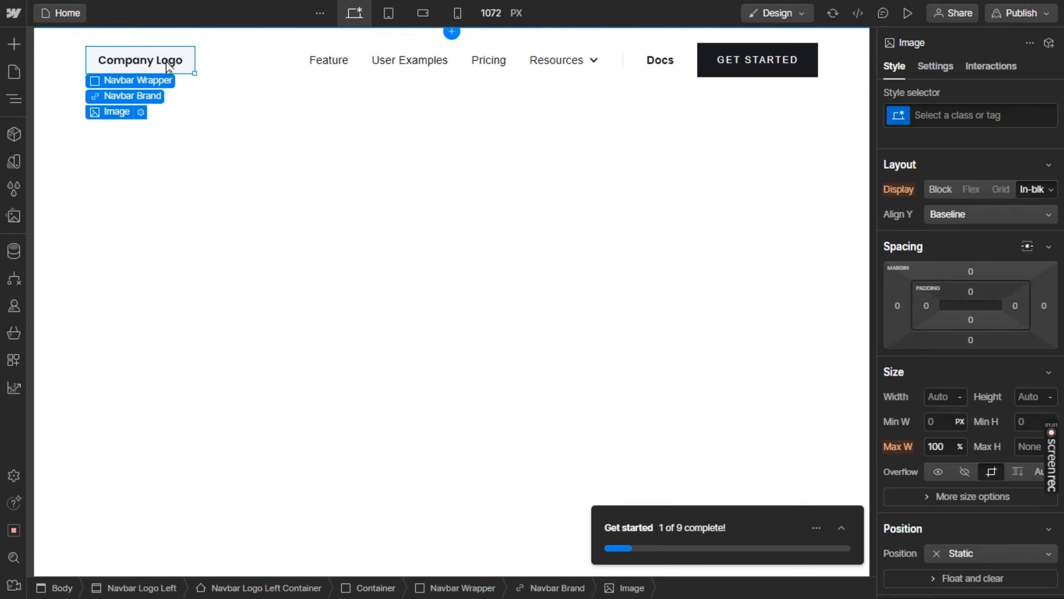
pyautogui.click(141, 112)
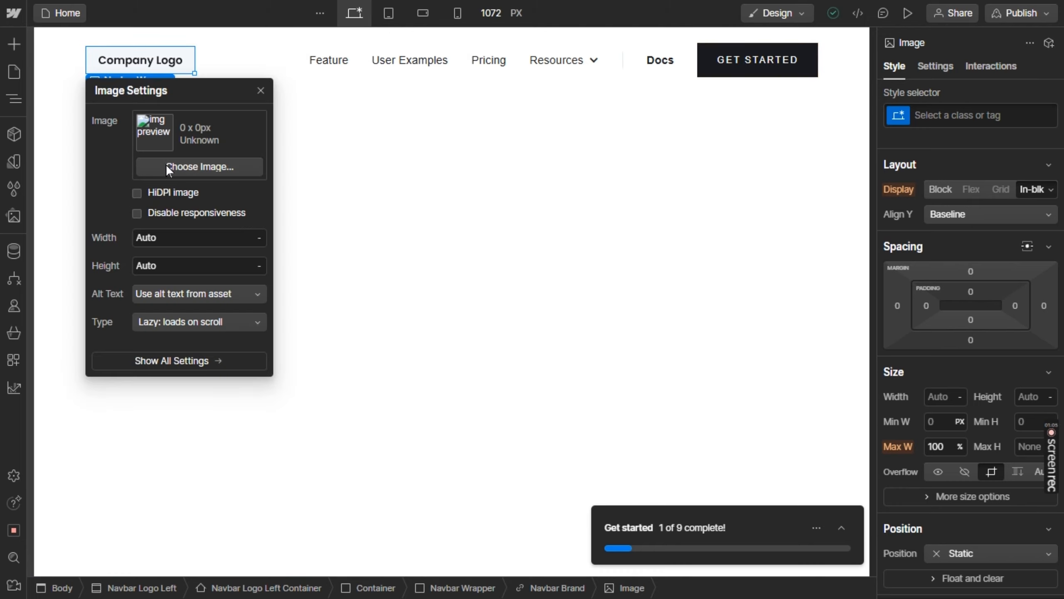
pyautogui.click(165, 164)
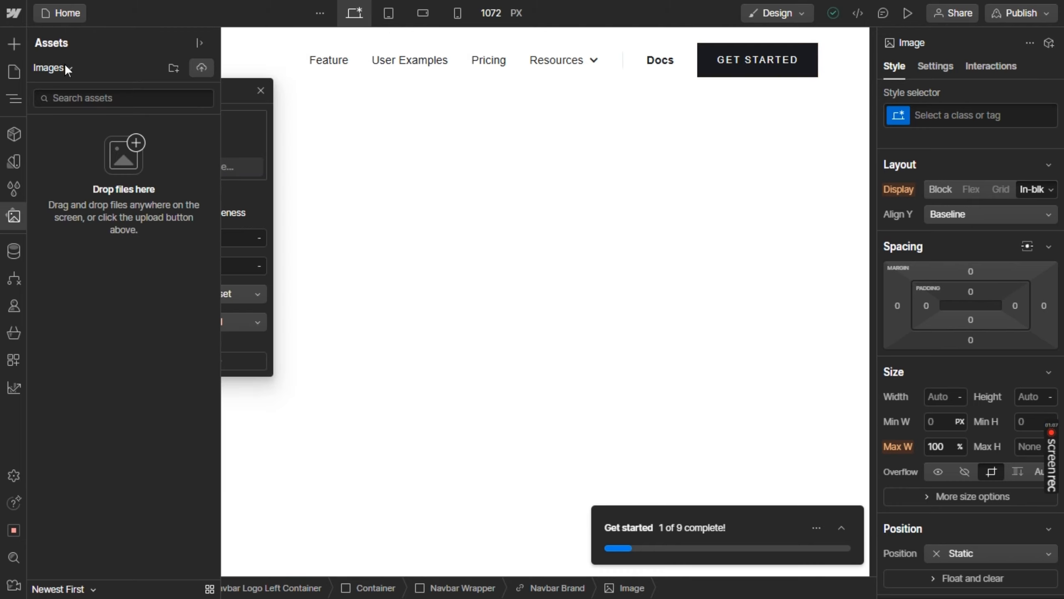
pyautogui.click(202, 76)
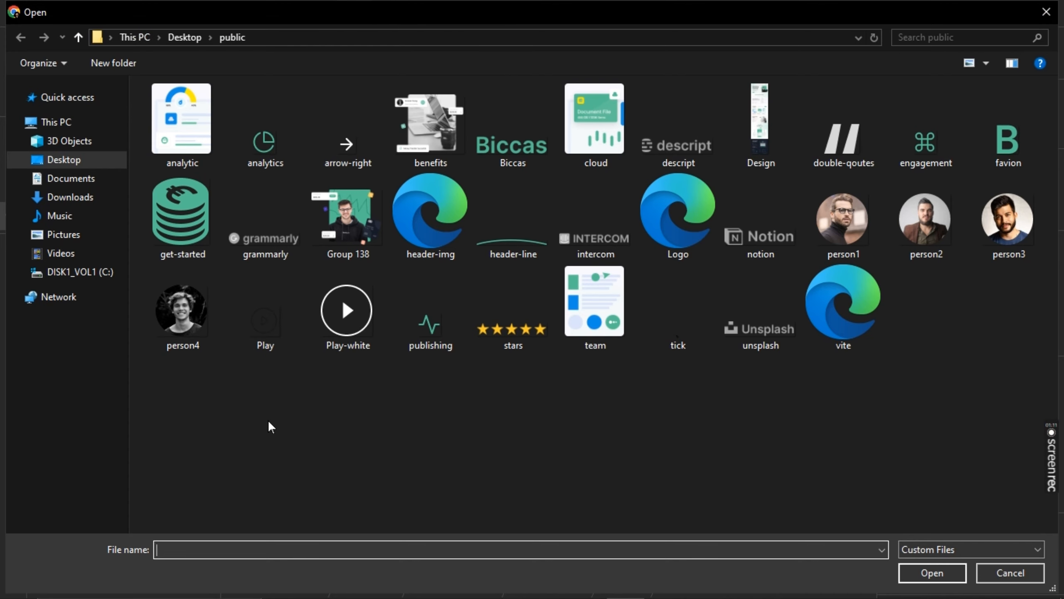
pyautogui.click(402, 441)
pyautogui.hotkey('ctrl', 'a')
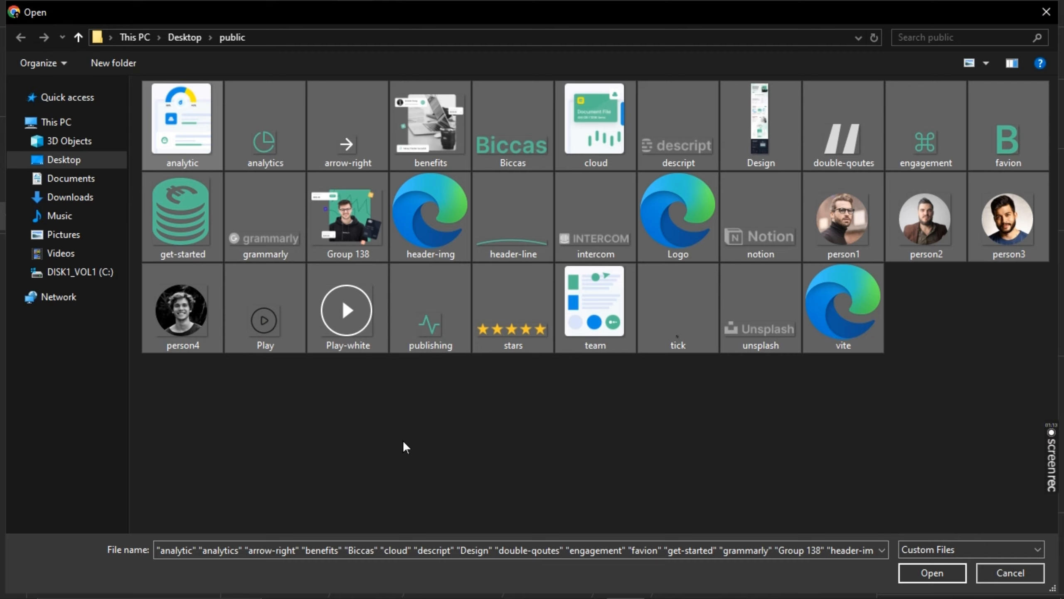
pyautogui.click(932, 575)
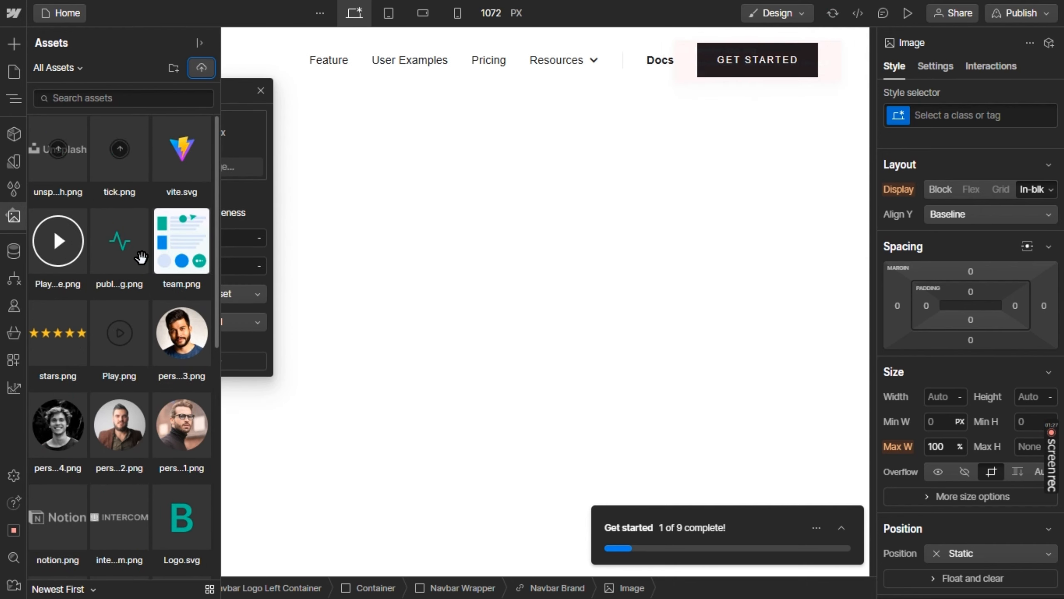
# Replace the navbar's company logo with the Biccas.png asset and close the image settings
pyautogui.scroll(-10, 141, 258)
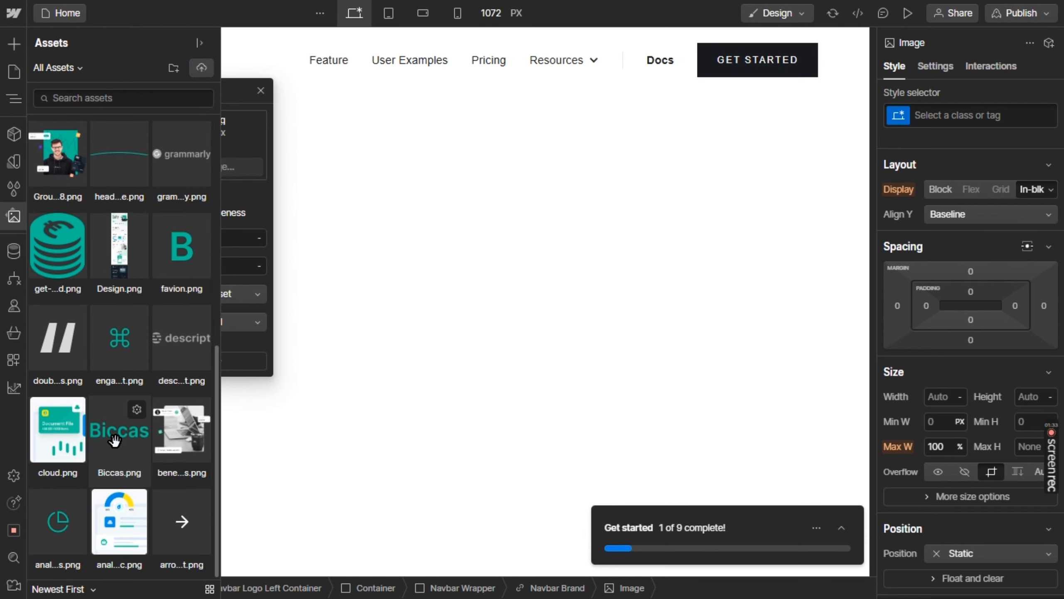
pyautogui.click(114, 438)
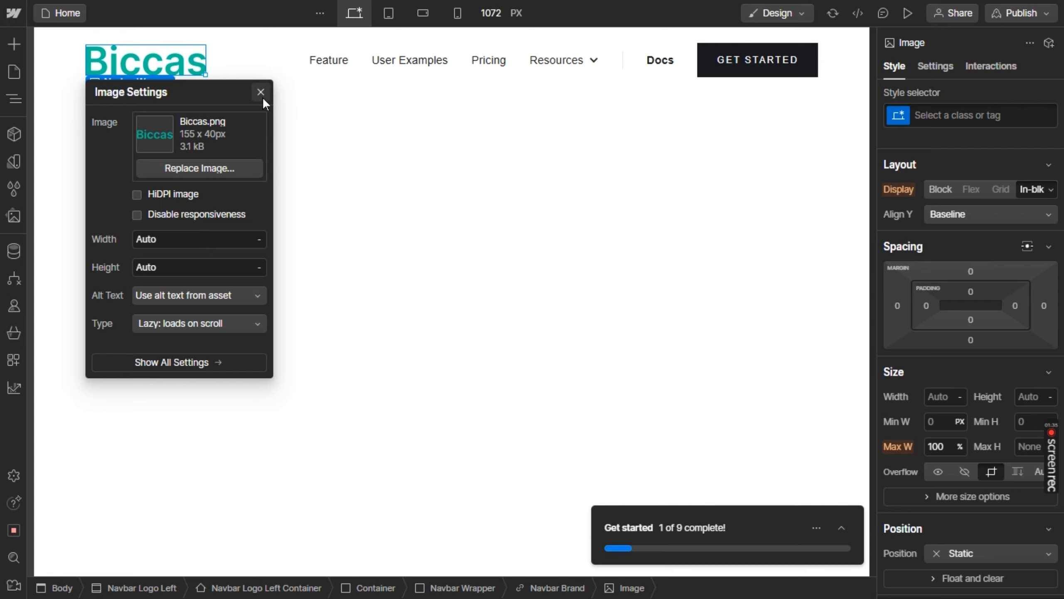
pyautogui.click(261, 94)
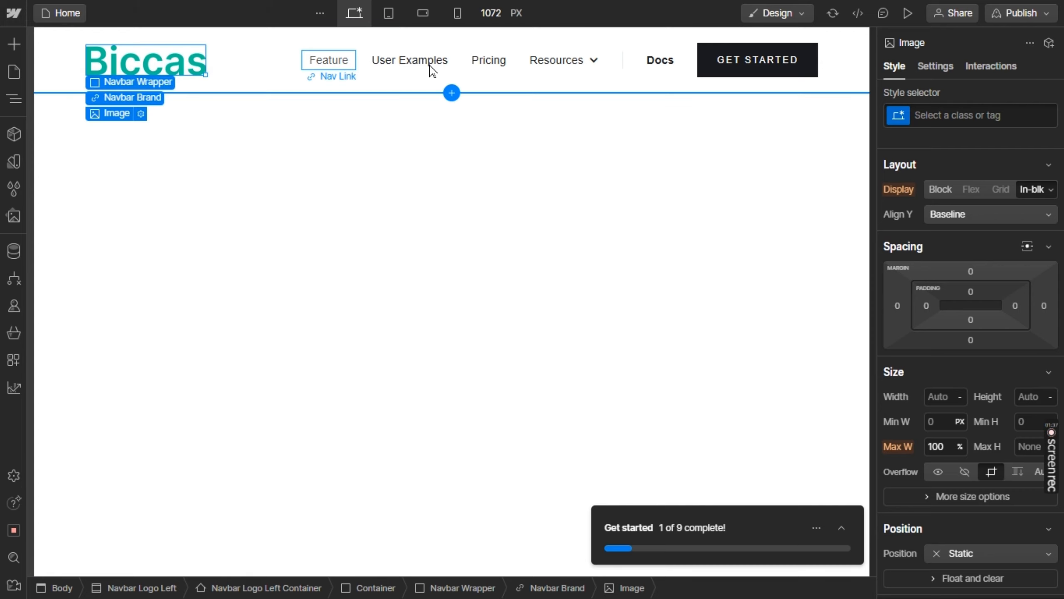
# Delete the Resources dropdown and the divider before Docs from the navbar menu
pyautogui.click(591, 79)
pyautogui.press('Delete')
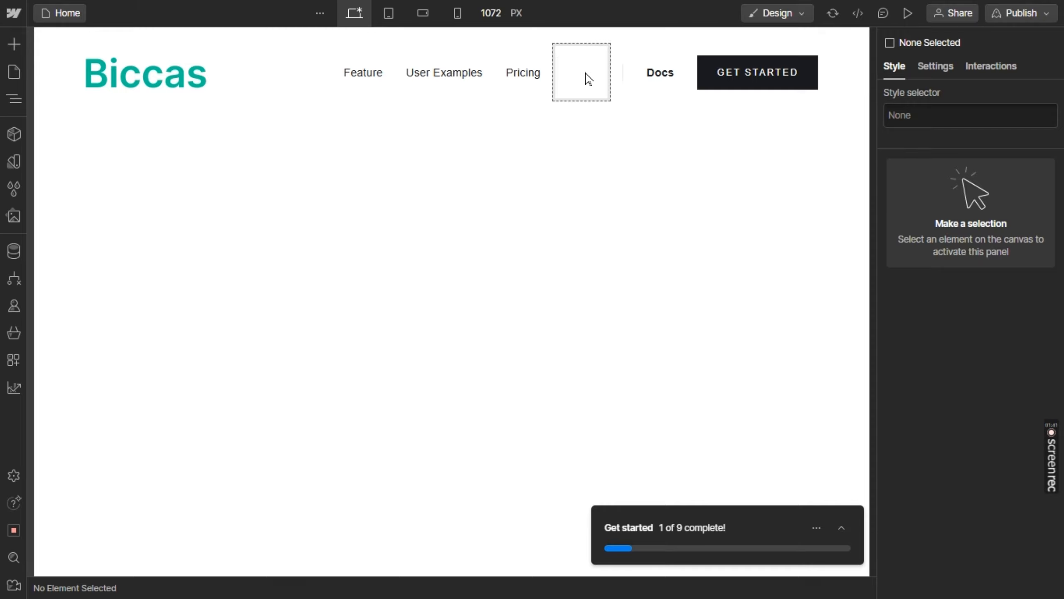
pyautogui.click(586, 80)
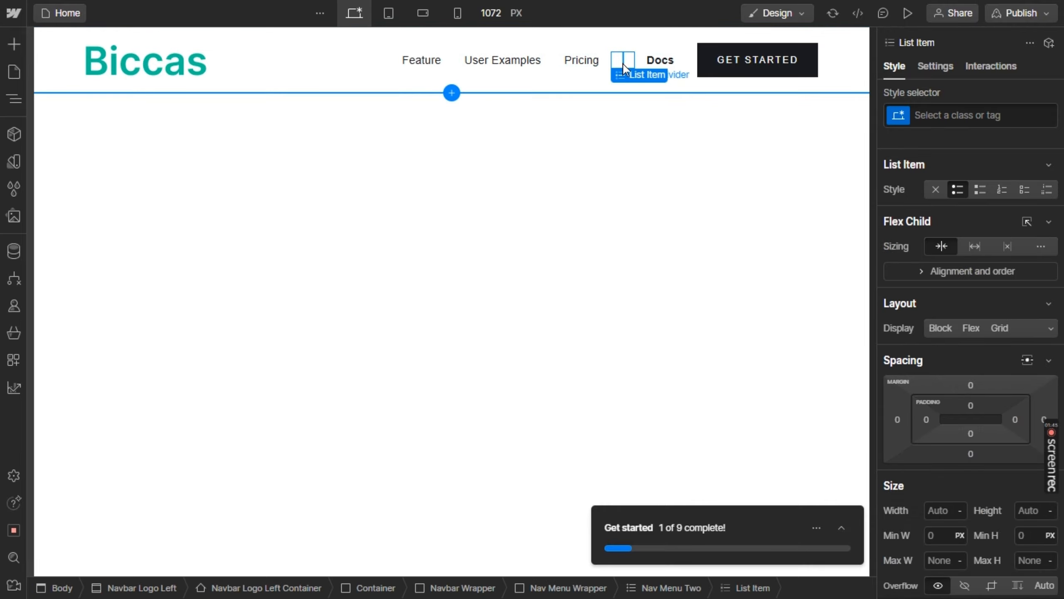
pyautogui.press('Delete')
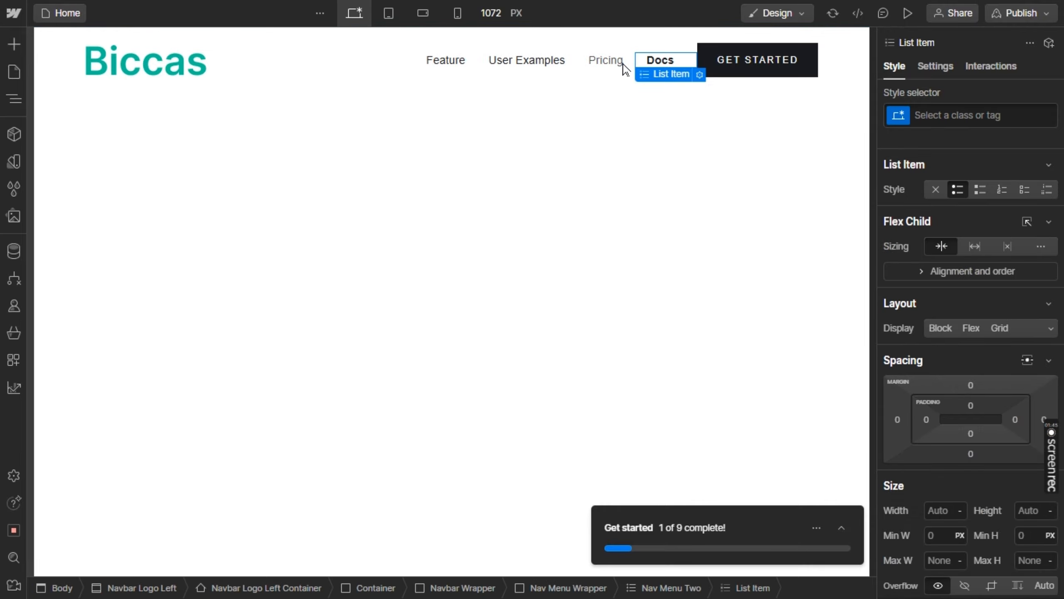
# Rename the Feature navbar link to "Home", following the Figma design, and make its text bold
pyautogui.doubleClick(435, 66)
pyautogui.hotkey('alt', 'Tab')
pyautogui.hotkey('alt', 'Tab')
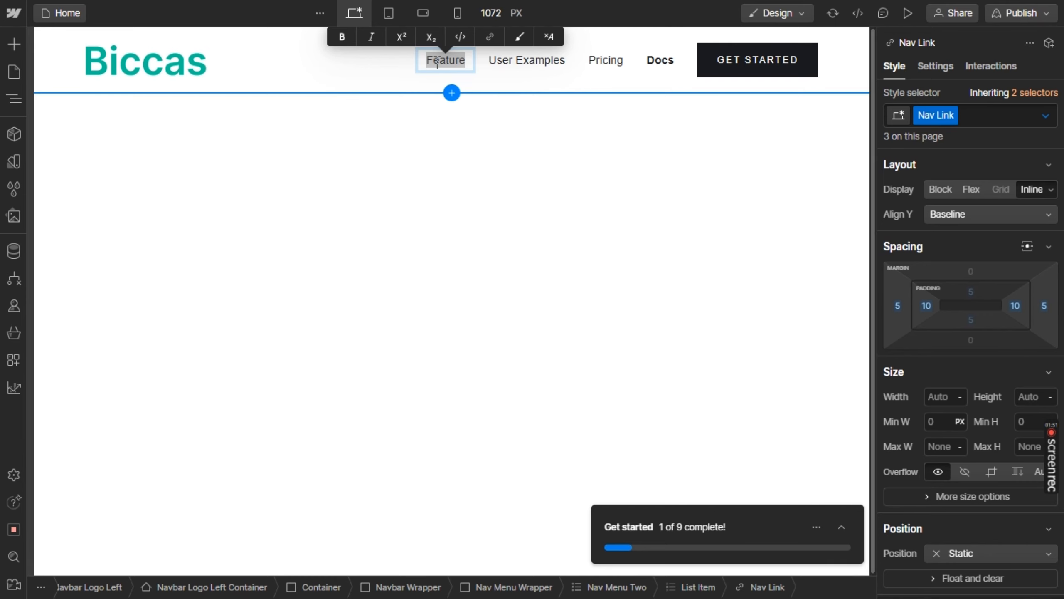
pyautogui.write('Home')
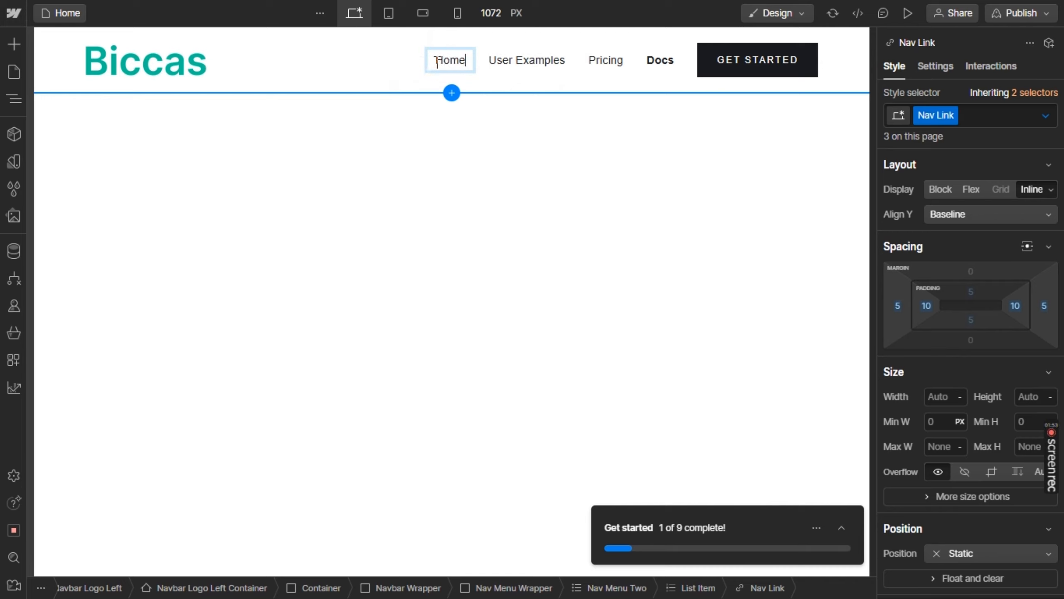
pyautogui.doubleClick(437, 62)
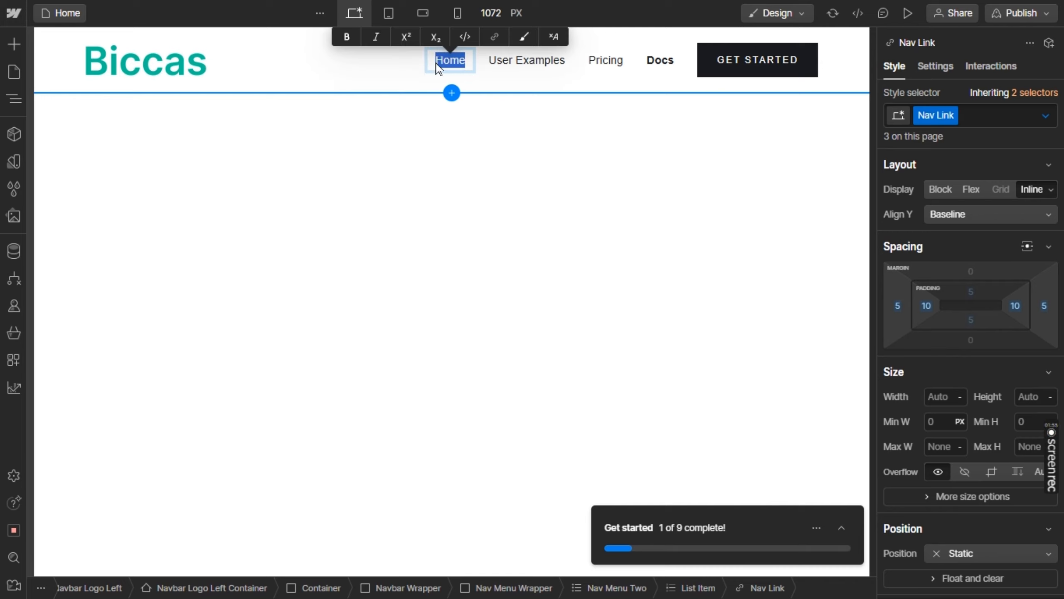
# Rename the User Examples navbar link to "Product", following the Figma design
pyautogui.click(513, 63)
pyautogui.doubleClick(514, 63)
pyautogui.click(515, 62)
pyautogui.hotkey('ctrl', 'a')
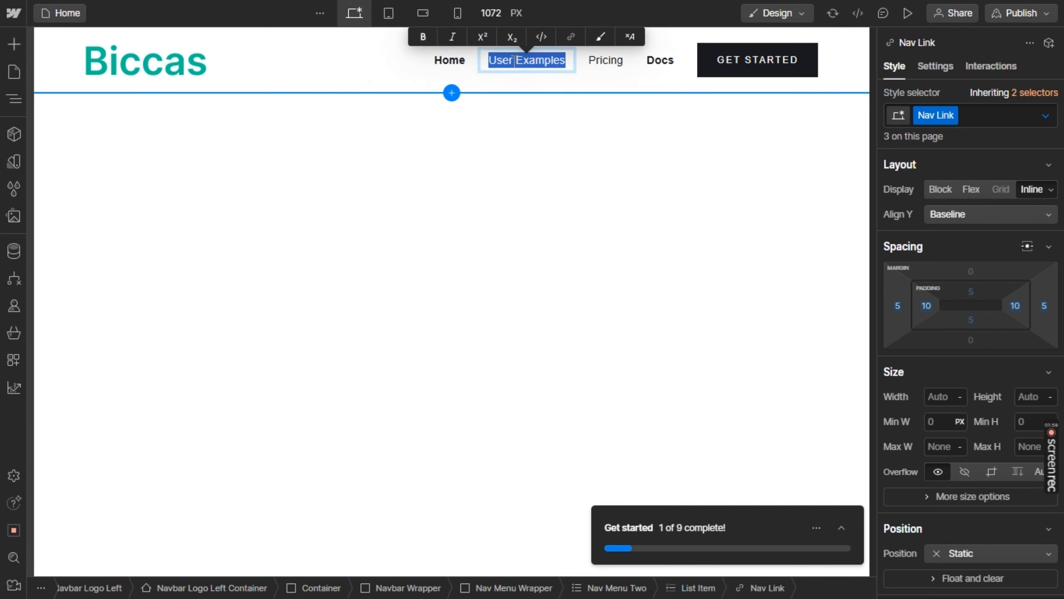
pyautogui.hotkey('alt', 'Tab')
pyautogui.hotkey('alt', 'Tab')
pyautogui.write('P')
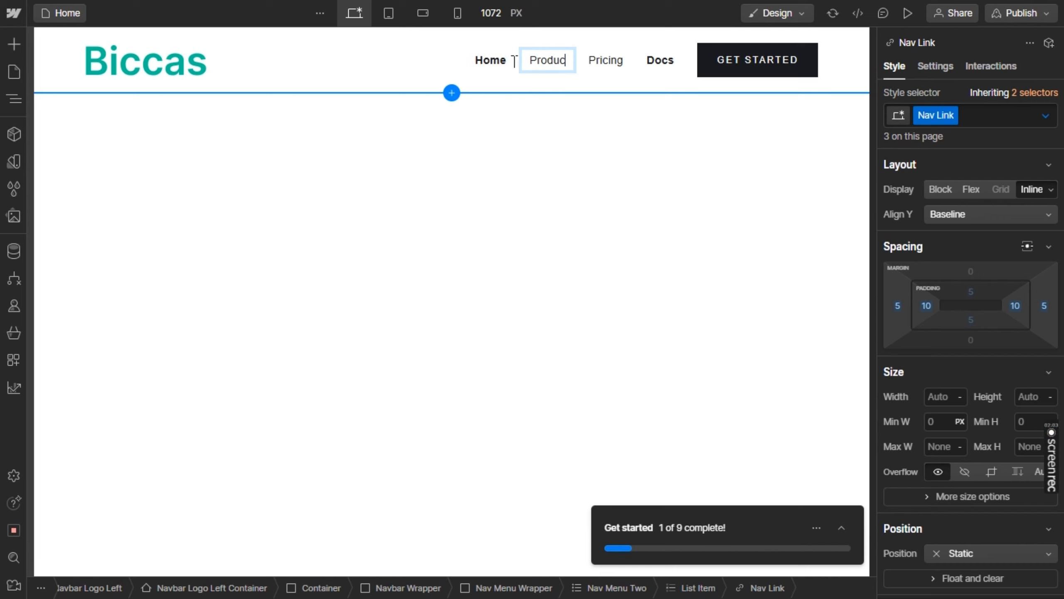
pyautogui.press('Escape')
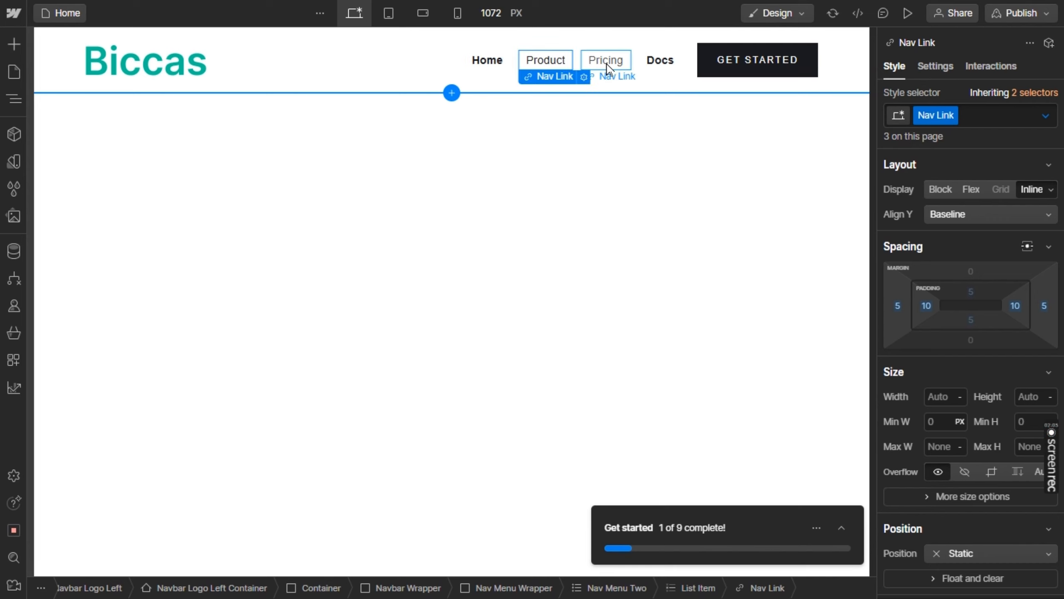
# Rename the Pricing navbar link to "FAQ", following the Figma design
pyautogui.doubleClick(606, 61)
pyautogui.hotkey('alt', 'Tab')
pyautogui.hotkey('alt', 'Tab')
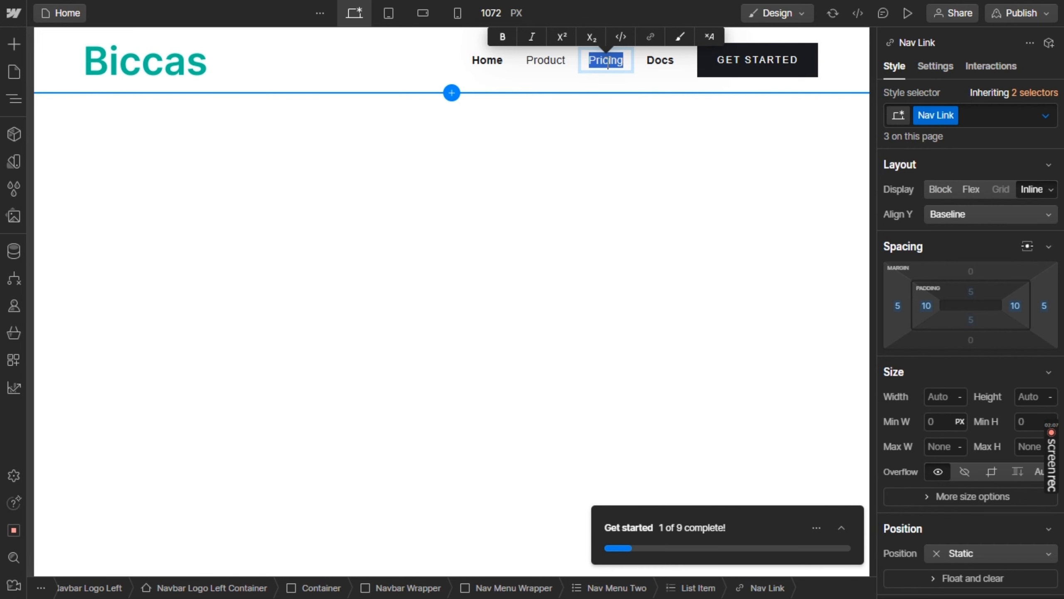
pyautogui.write('FAQ')
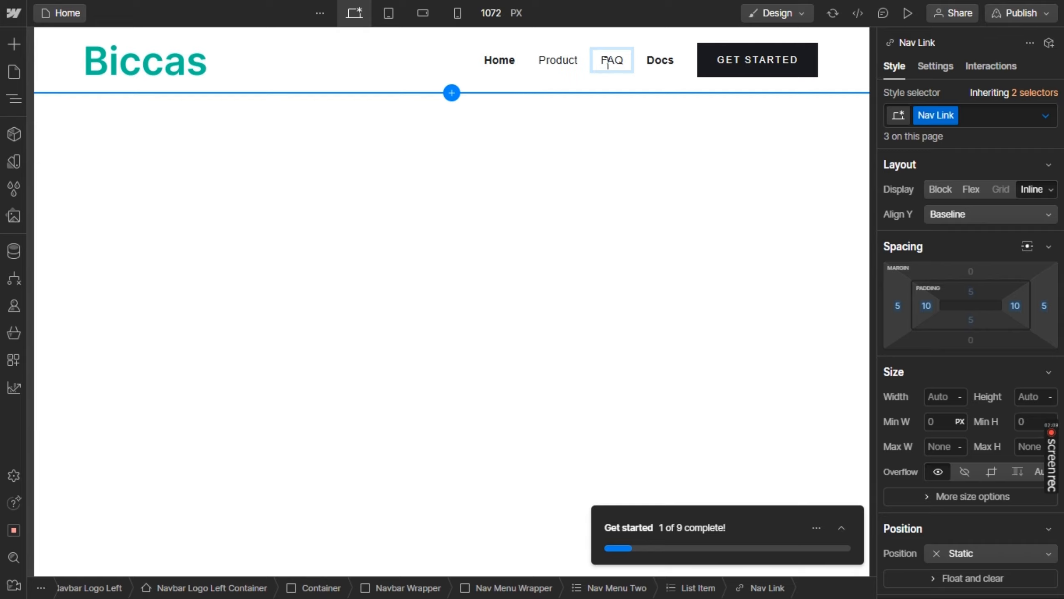
# Remove the accidental browser bookmark and duplicate the FAQ navbar link twice
pyautogui.hotkey('ctrl', 'd')
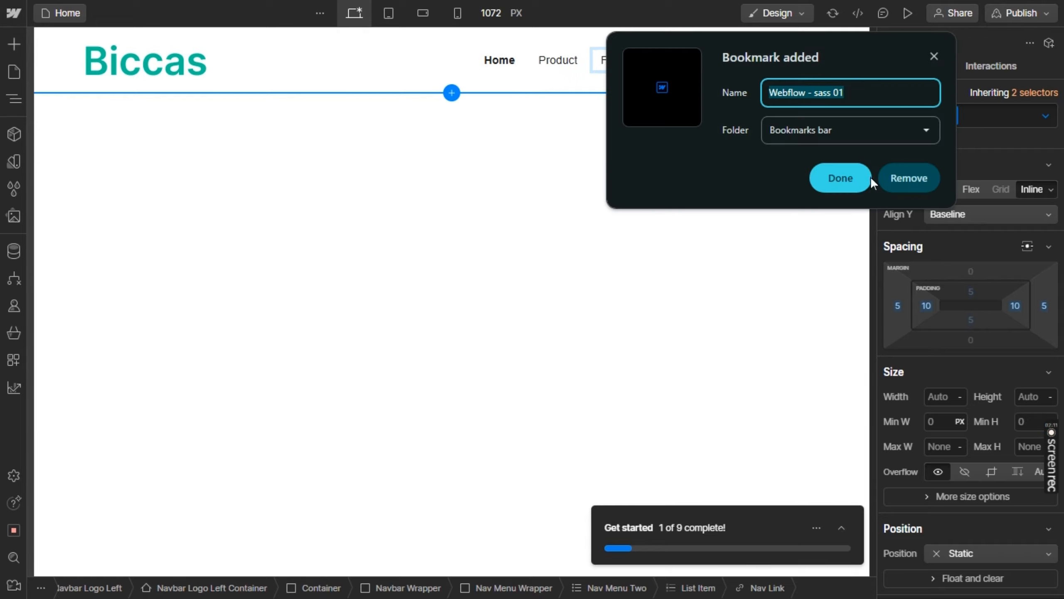
pyautogui.click(909, 178)
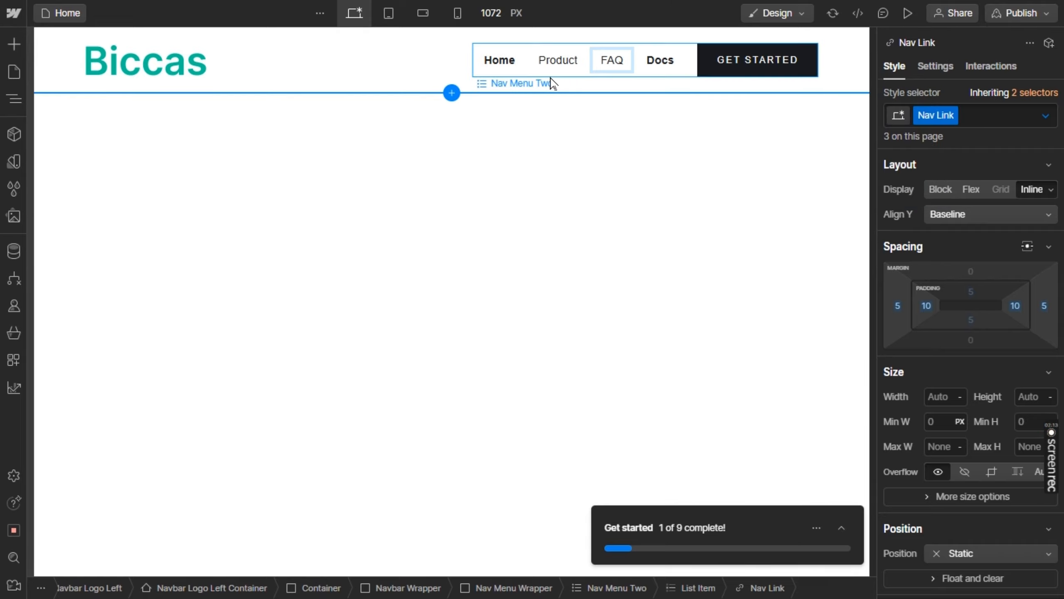
pyautogui.click(610, 113)
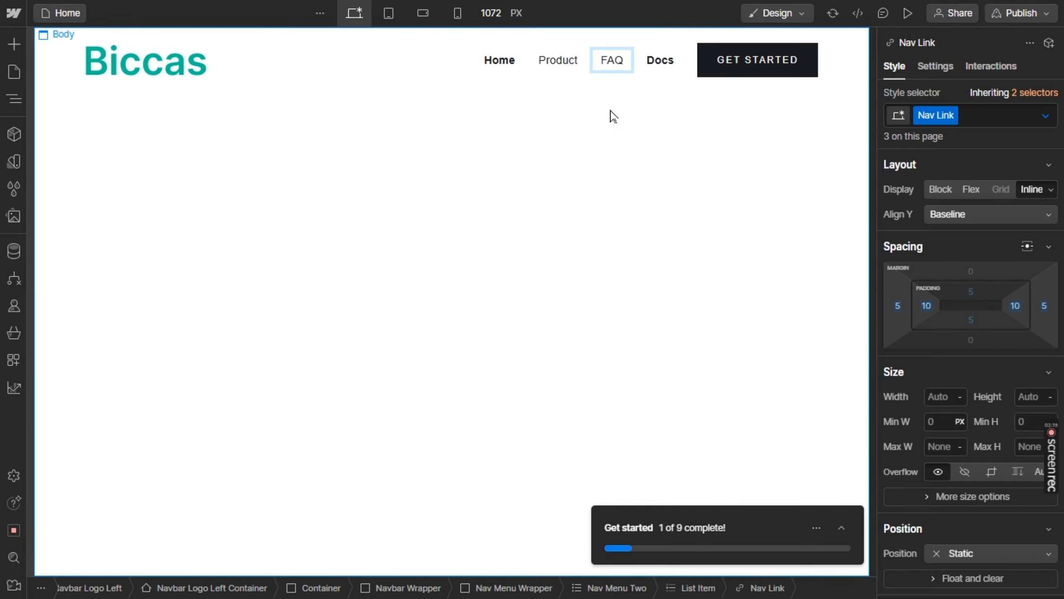
pyautogui.click(623, 65)
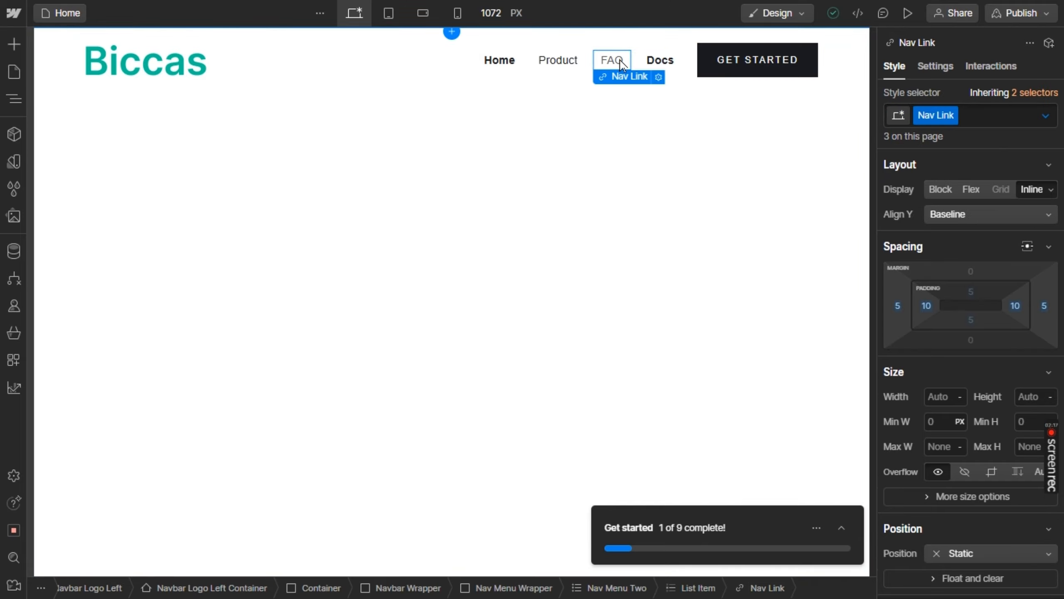
pyautogui.click(527, 64)
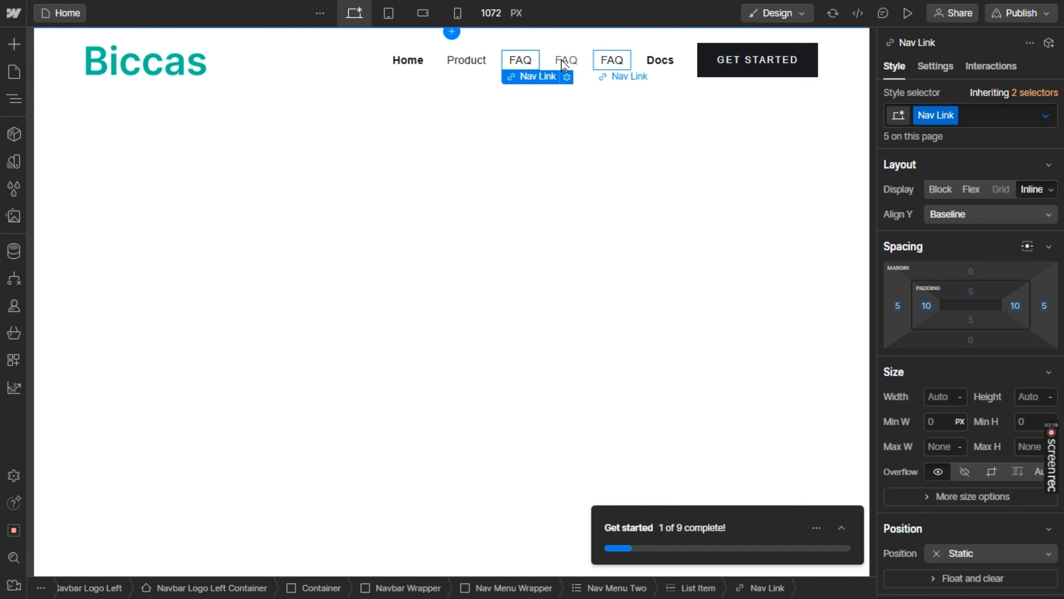
# Check the Figma menu and rename the middle FAQ link in the navbar to "Blog"
pyautogui.doubleClick(564, 63)
pyautogui.hotkey('alt', 'Tab')
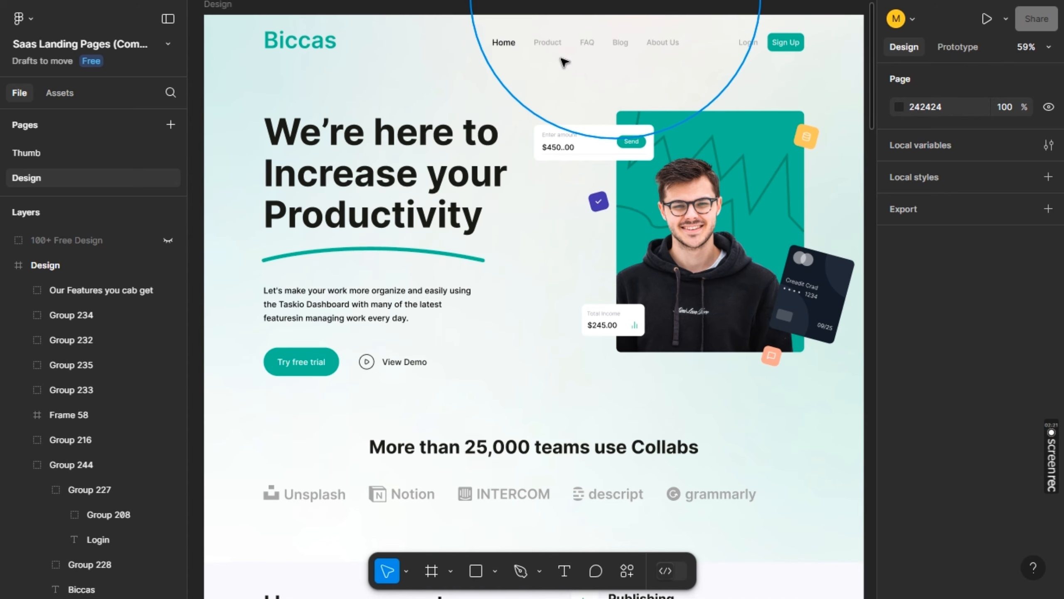
pyautogui.hotkey('alt', 'Tab')
pyautogui.write('Blo')
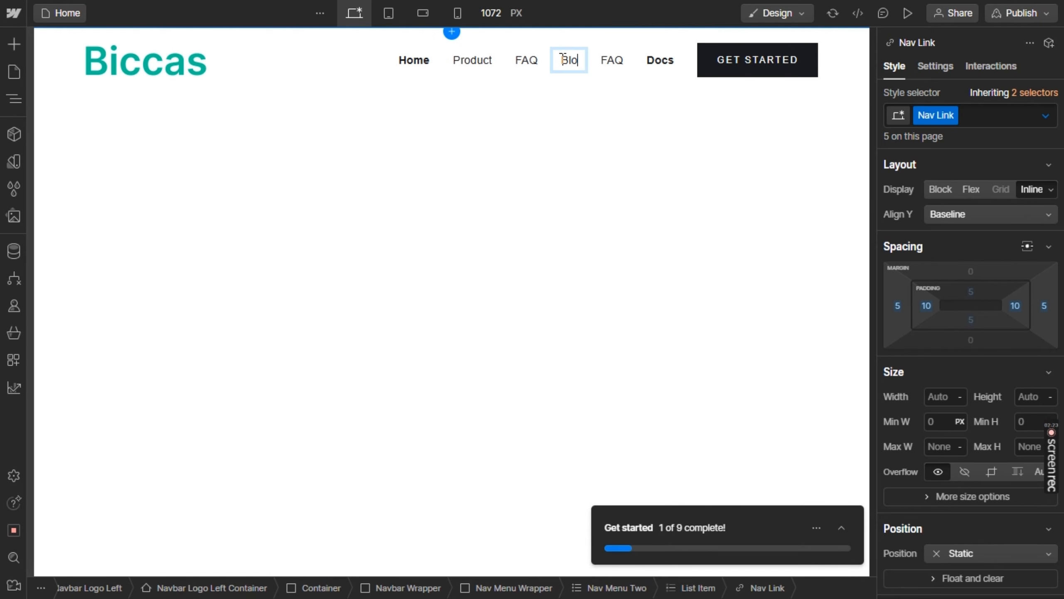
pyautogui.write('g')
# Rename the remaining duplicate FAQ link before Docs to "About Us"
pyautogui.doubleClick(609, 62)
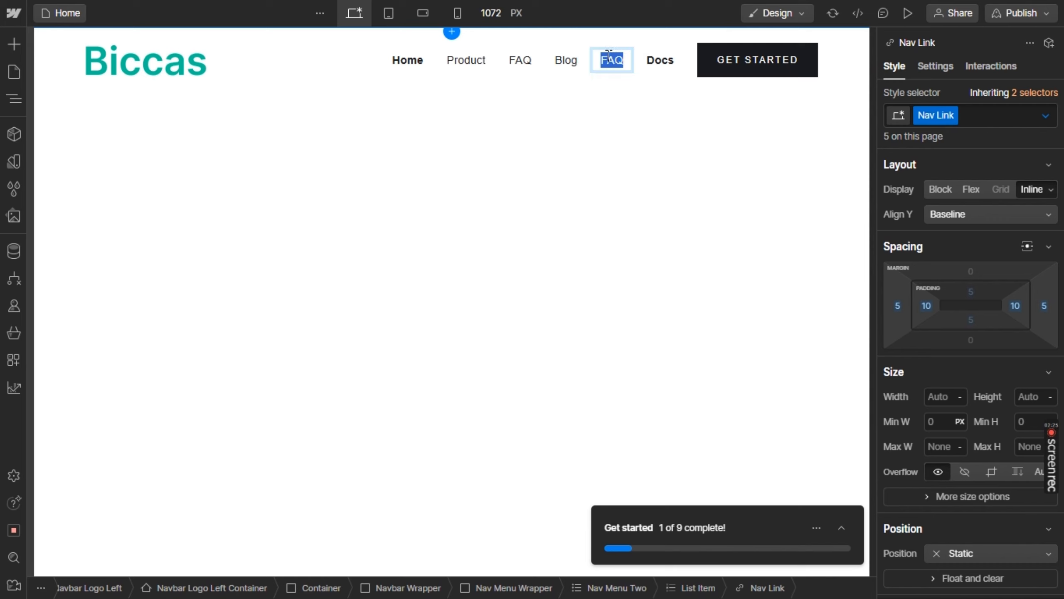
pyautogui.hotkey('alt', 'Tab')
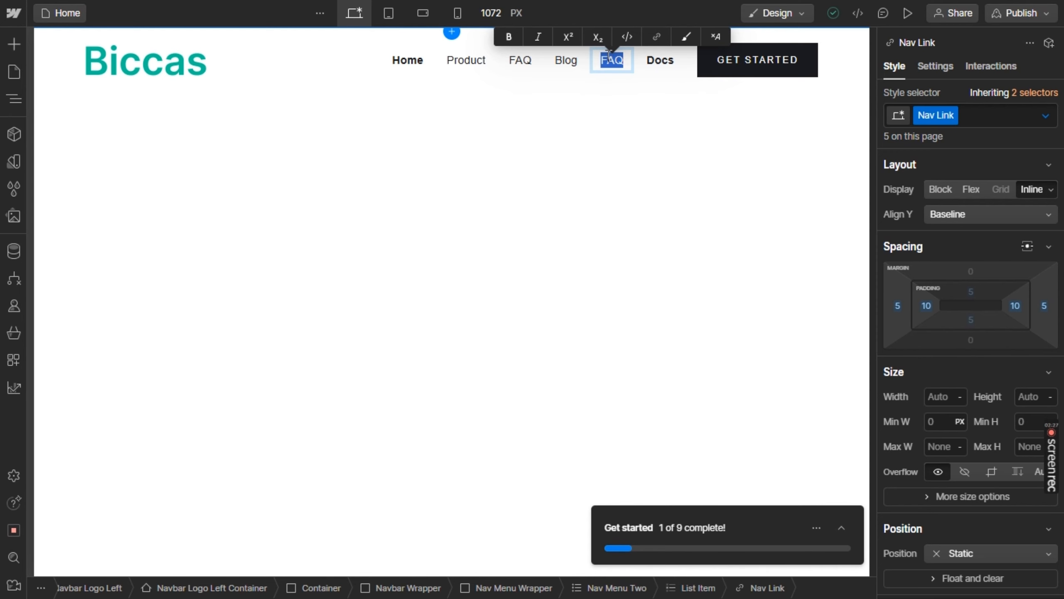
pyautogui.write('A')
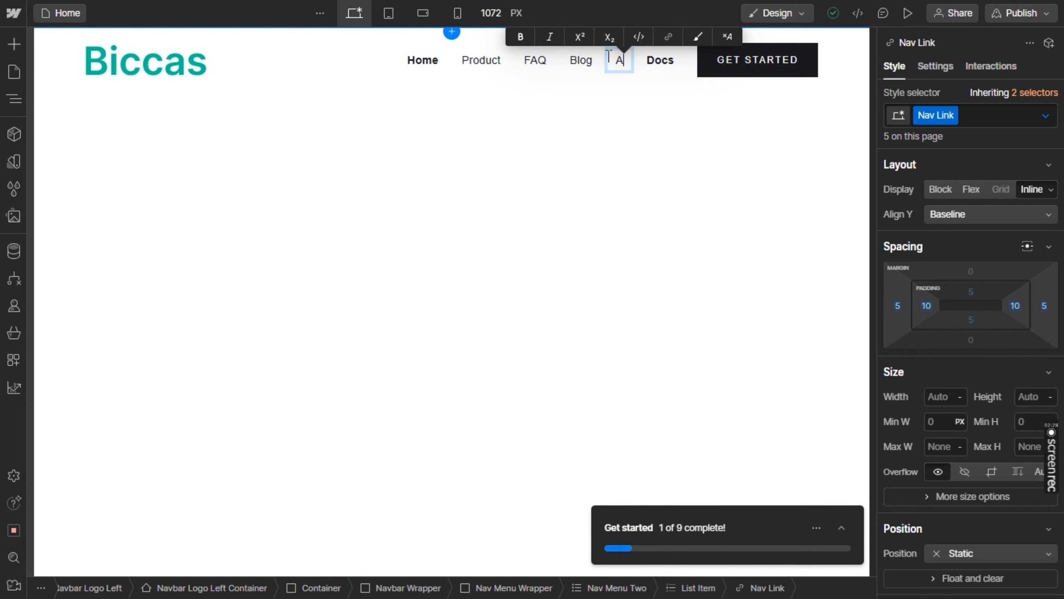
pyautogui.write('bout Us')
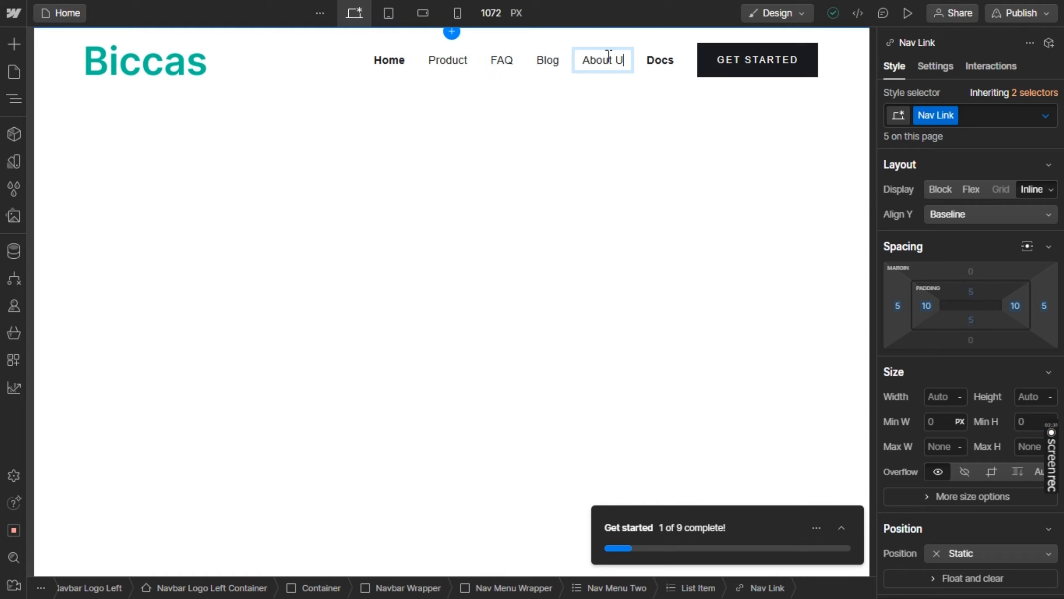
# Rename the Docs navbar link to "Login" and turn off its bold text formatting
pyautogui.doubleClick(660, 61)
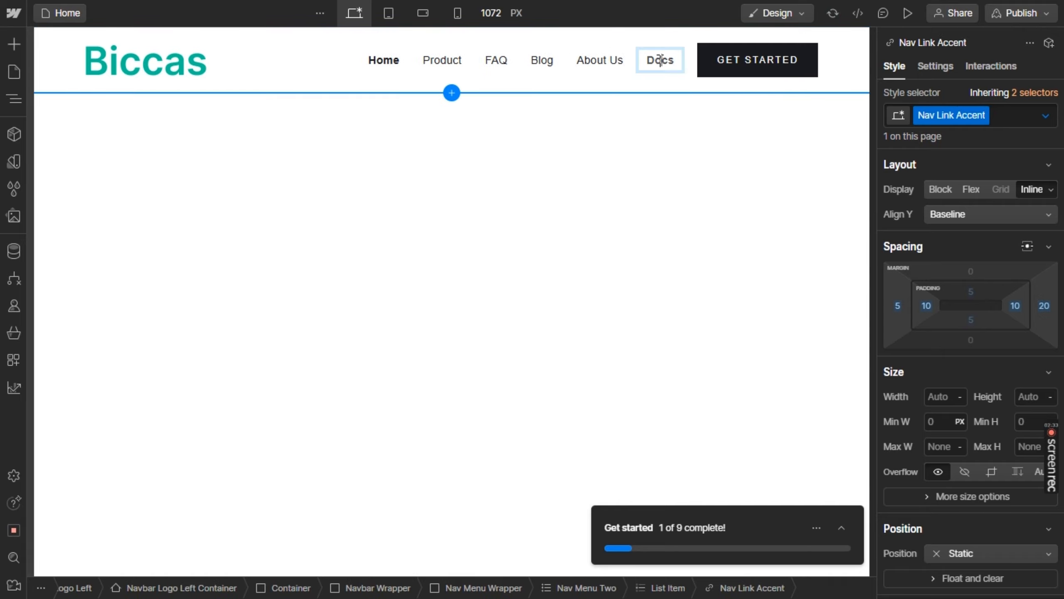
pyautogui.doubleClick(660, 61)
pyautogui.write('Login')
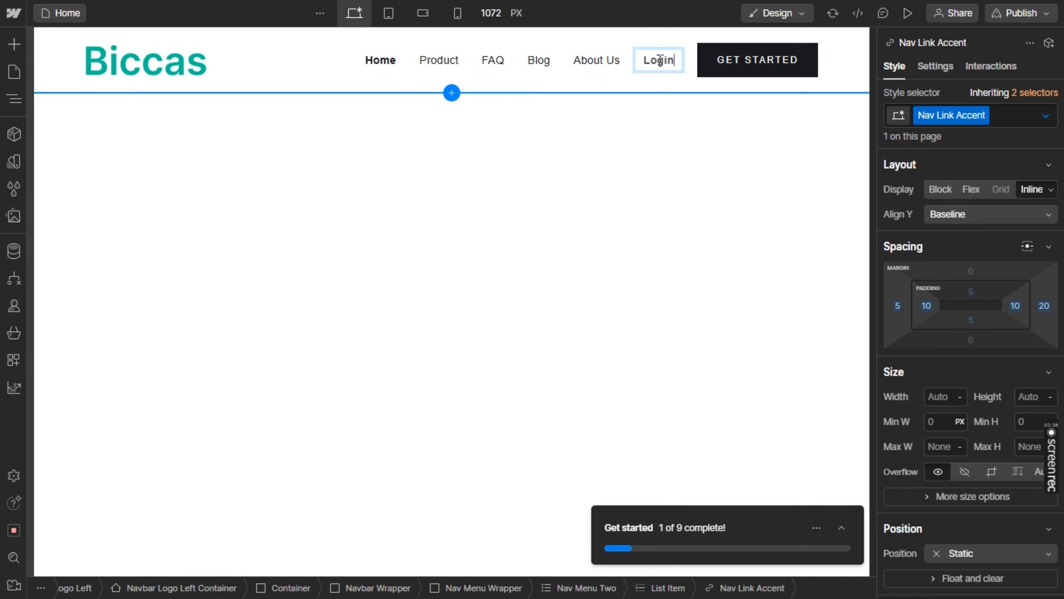
pyautogui.doubleClick(659, 61)
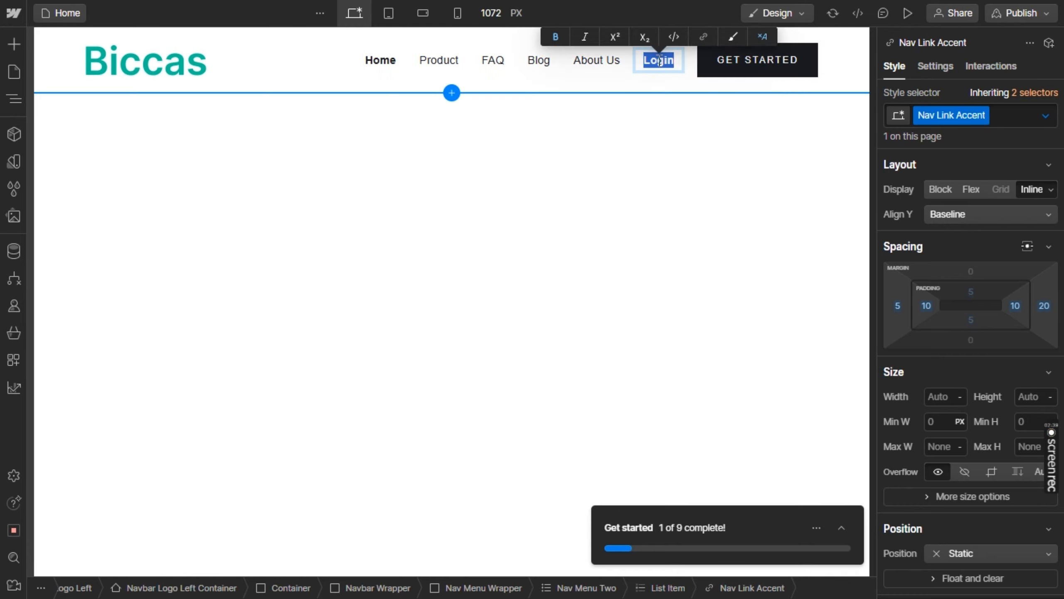
pyautogui.click(561, 39)
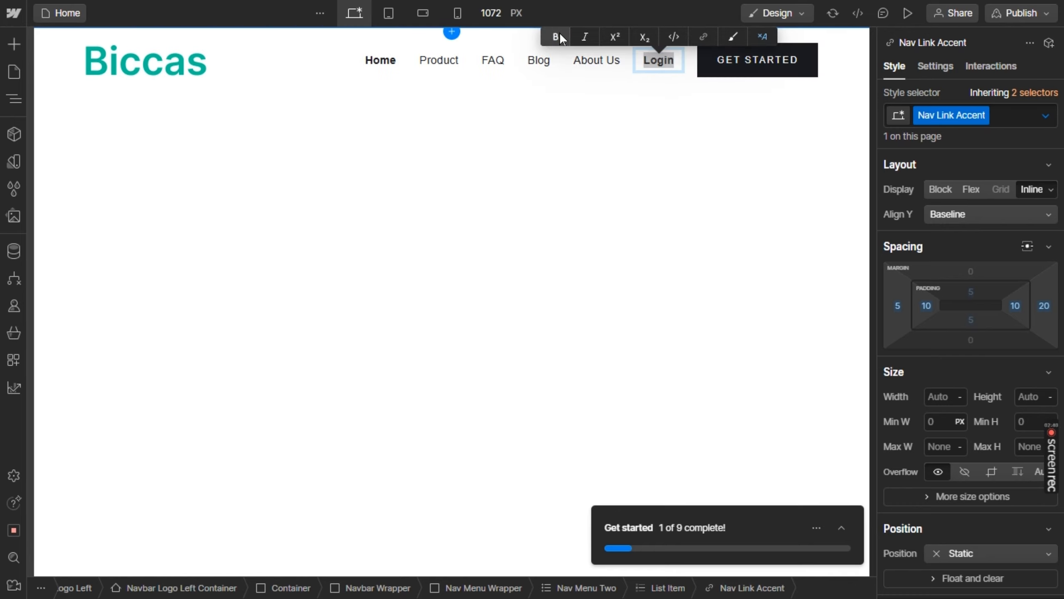
pyautogui.press('Escape')
pyautogui.click(694, 155)
# Check the navbar button in the Figma design and change the GET STARTED button's text to "SIGN UP"
pyautogui.hotkey('alt', 'Tab')
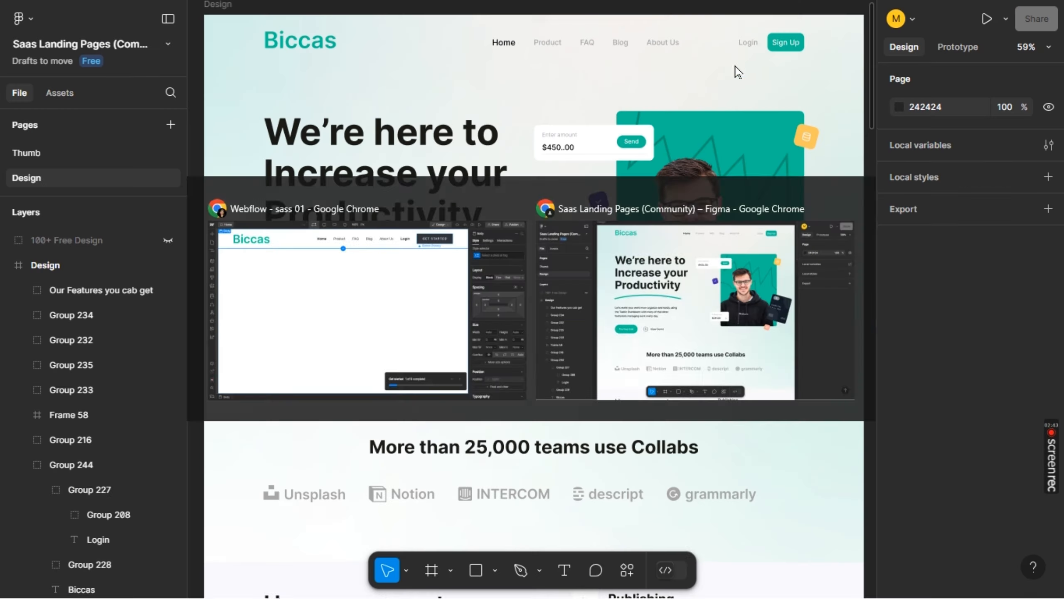
pyautogui.hotkey('alt', 'Tab')
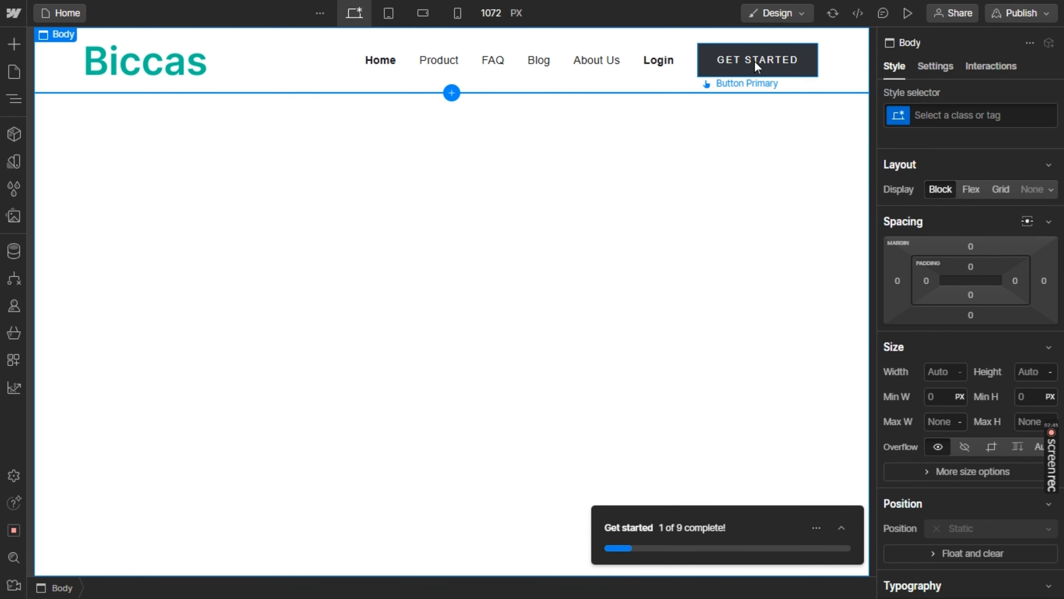
pyautogui.click(754, 60)
pyautogui.doubleClick(754, 60)
pyautogui.click(756, 59)
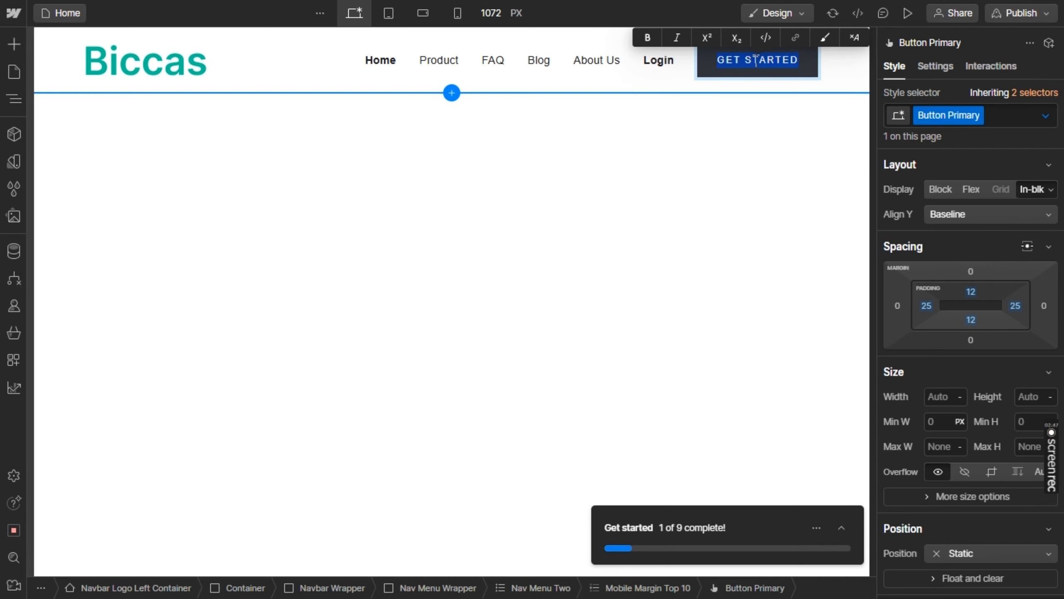
pyautogui.write('SIGN ')
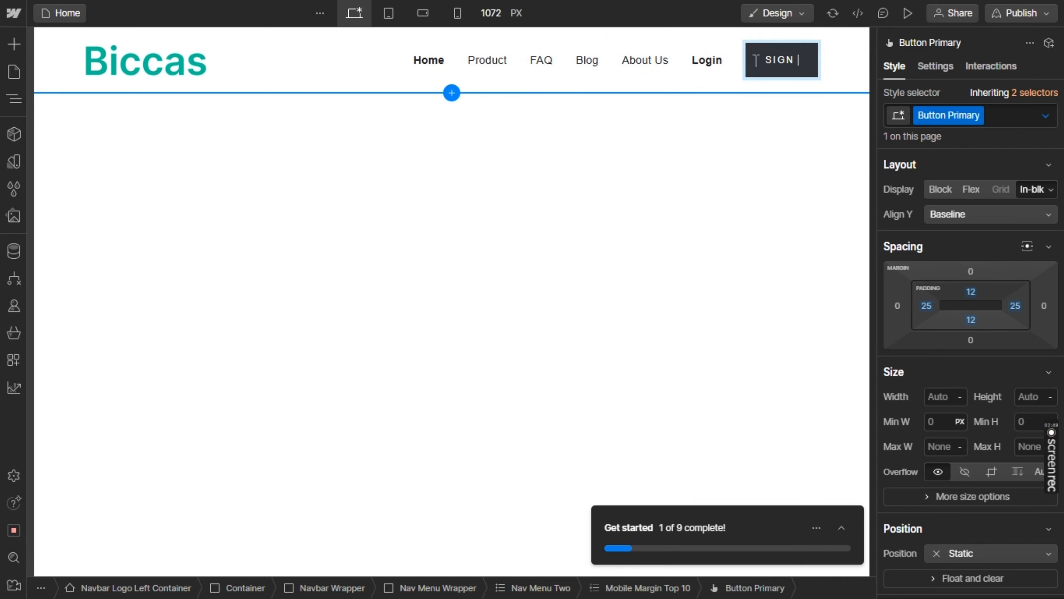
pyautogui.write('UP')
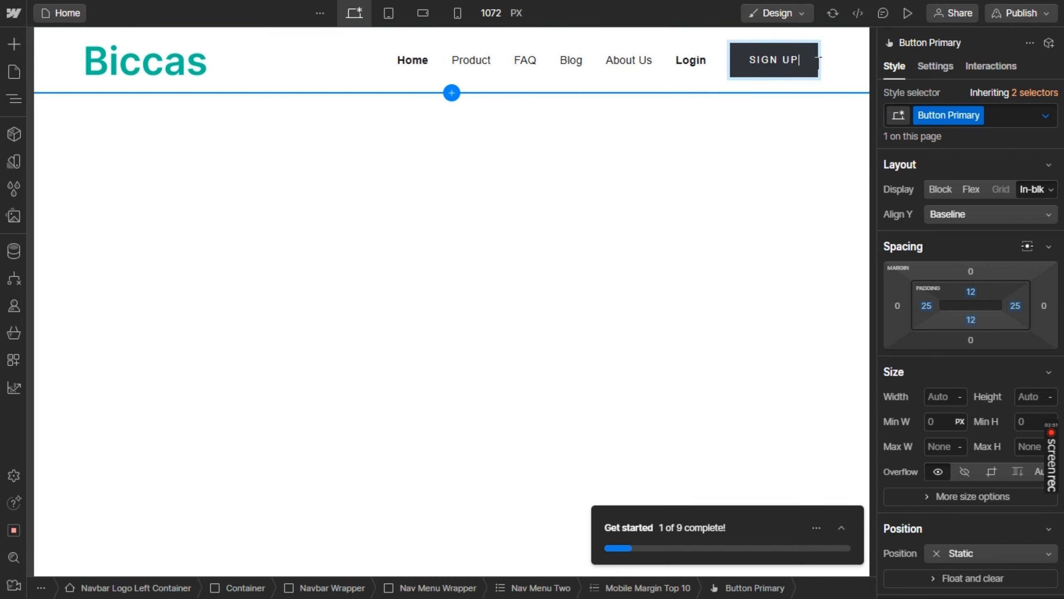
# Switch to Figma and copy the Sign Up button's fill color code 54BD95
pyautogui.hotkey('alt', 'Tab')
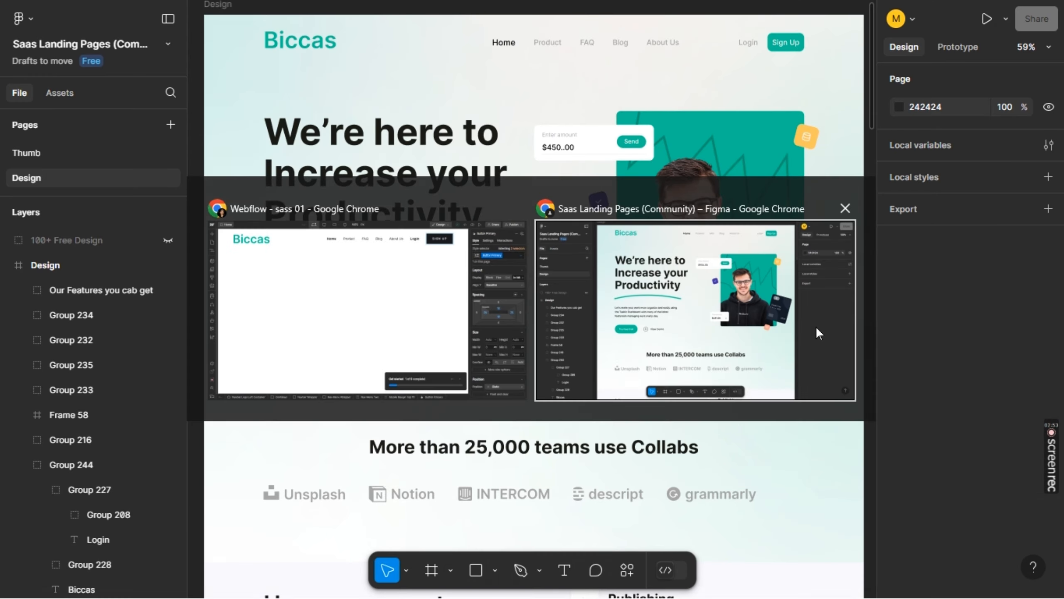
pyautogui.tripleClick(774, 51)
pyautogui.scroll(-3, 959, 379)
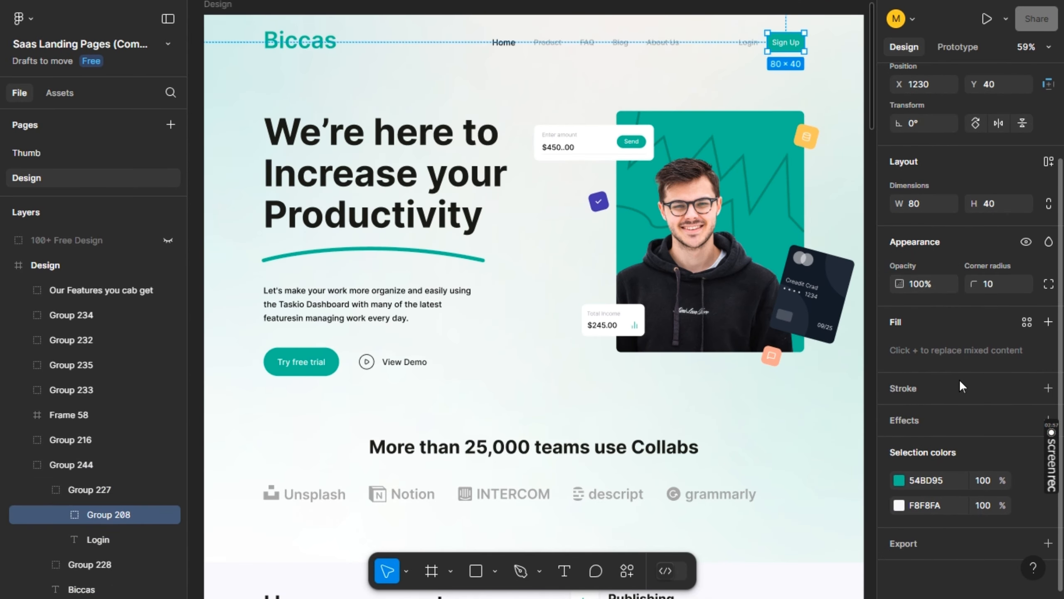
pyautogui.click(934, 478)
pyautogui.hotkey('ctrl', 'c')
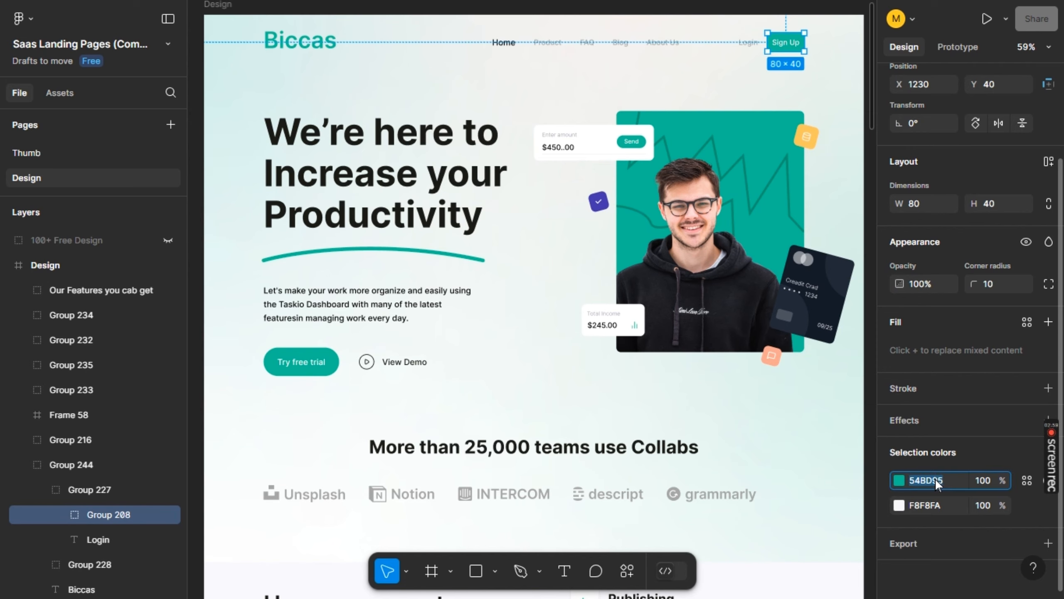
# Back in Webflow, set the SIGN UP button's background color to #54BD95
pyautogui.hotkey('alt', 'Tab')
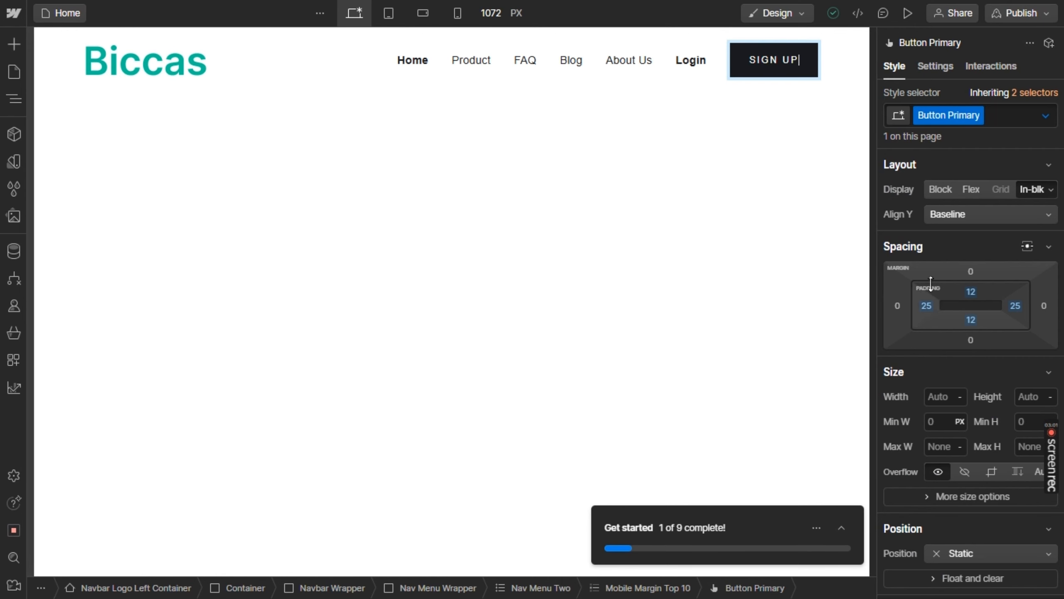
pyautogui.scroll(-7, 921, 440)
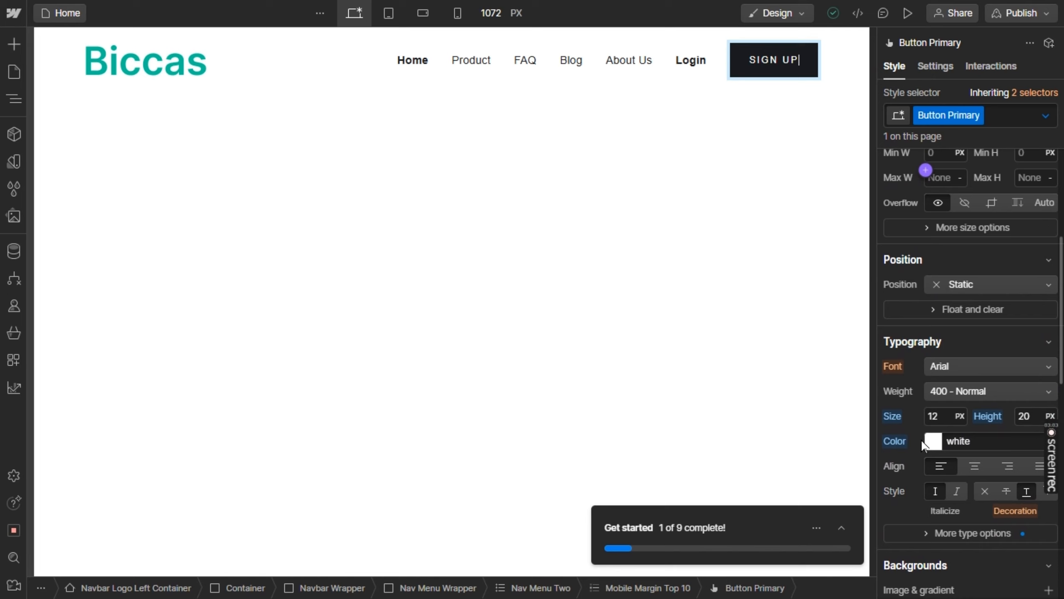
pyautogui.scroll(-4, 951, 424)
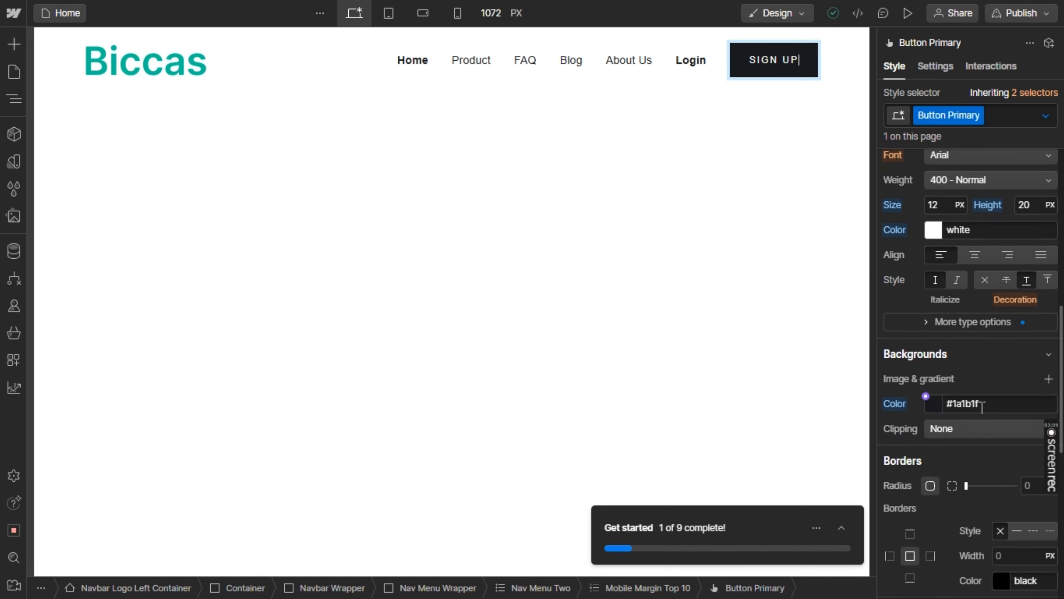
pyautogui.click(985, 404)
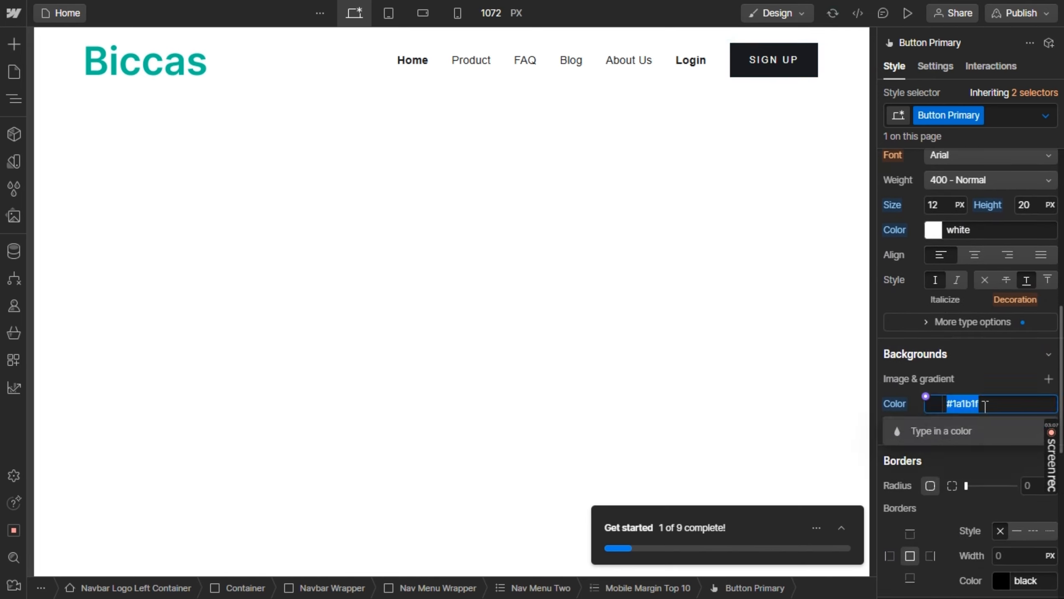
pyautogui.write('#')
pyautogui.hotkey('ctrl', 'v')
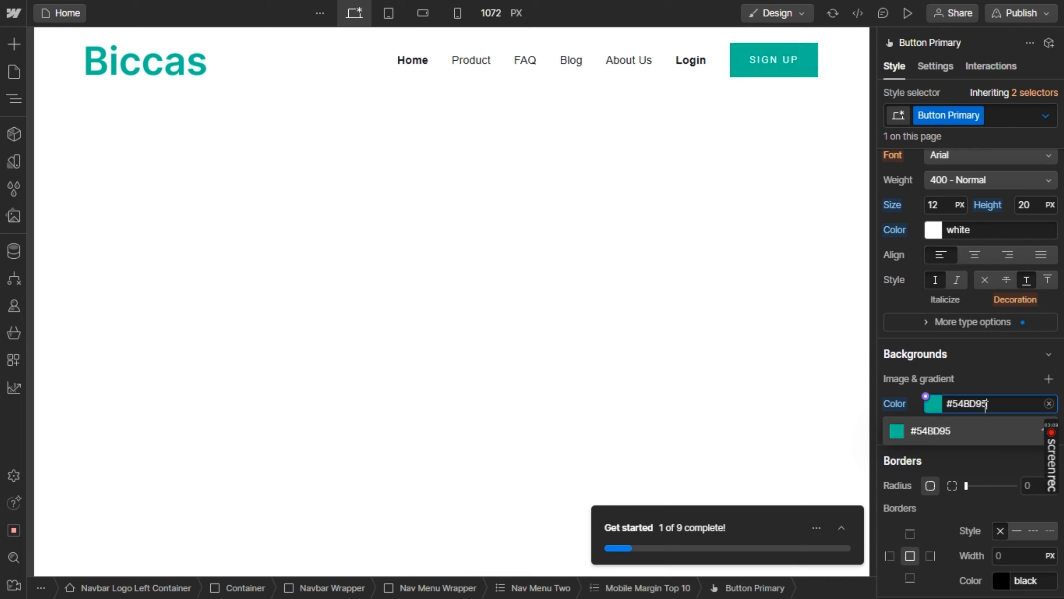
pyautogui.press('Return')
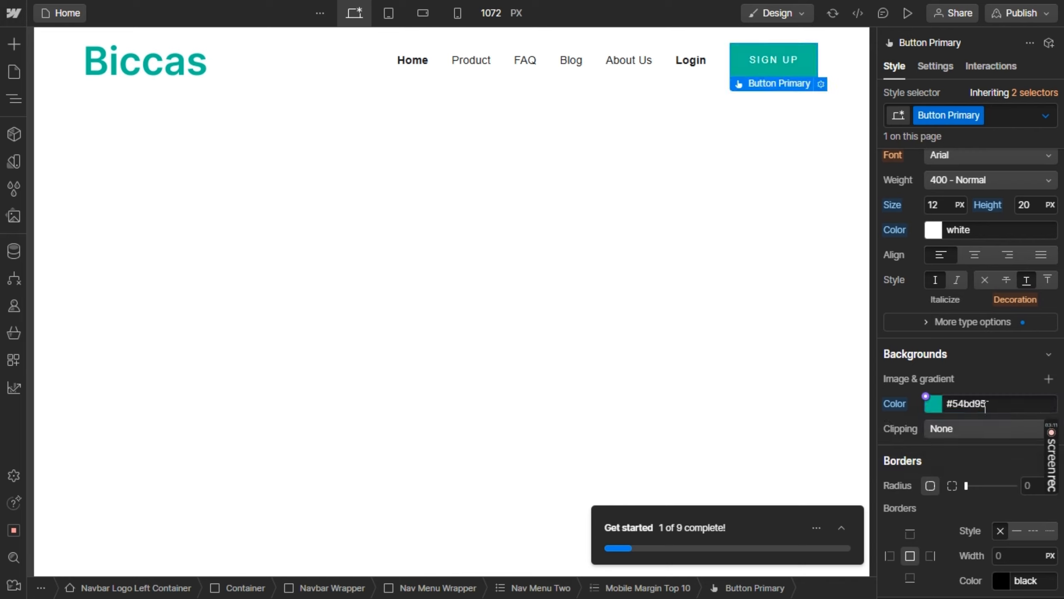
# Set the SIGN UP button's Hover state background color to #54bd95 and dismiss the class tip
pyautogui.click(1044, 118)
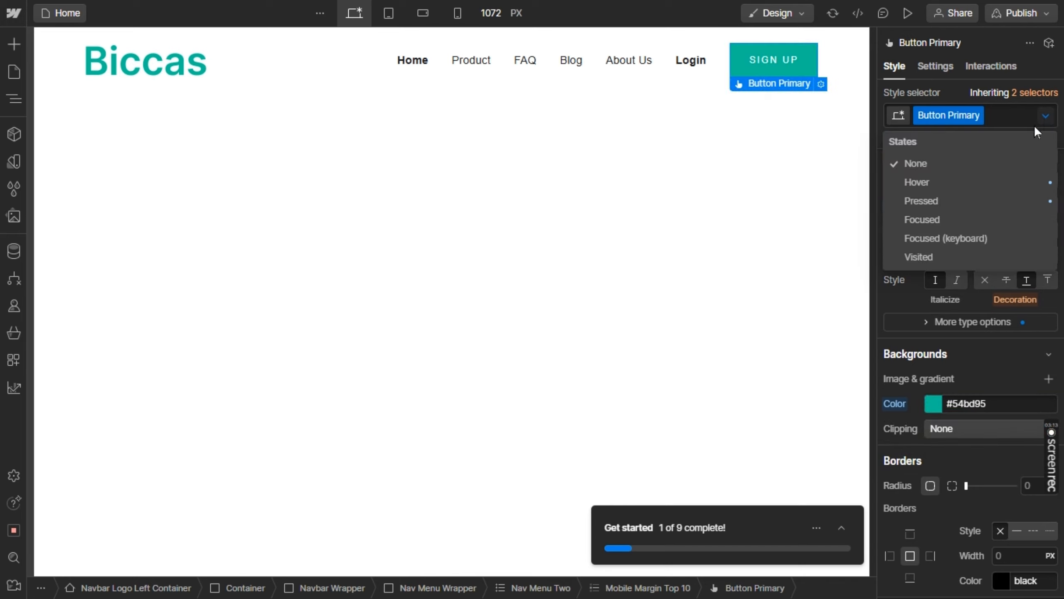
pyautogui.click(928, 180)
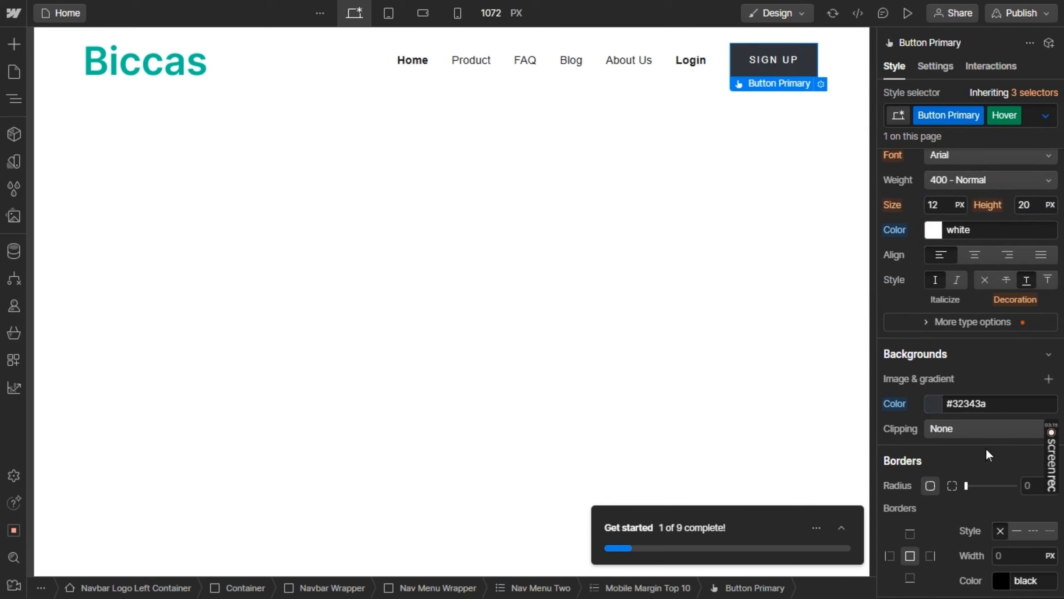
pyautogui.click(982, 402)
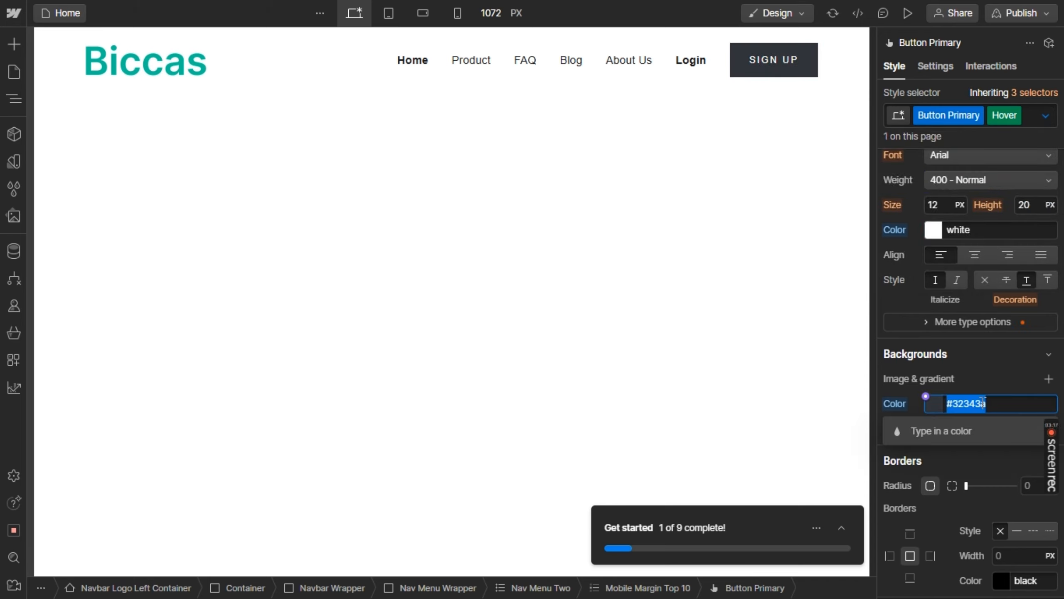
pyautogui.write('#54BD95')
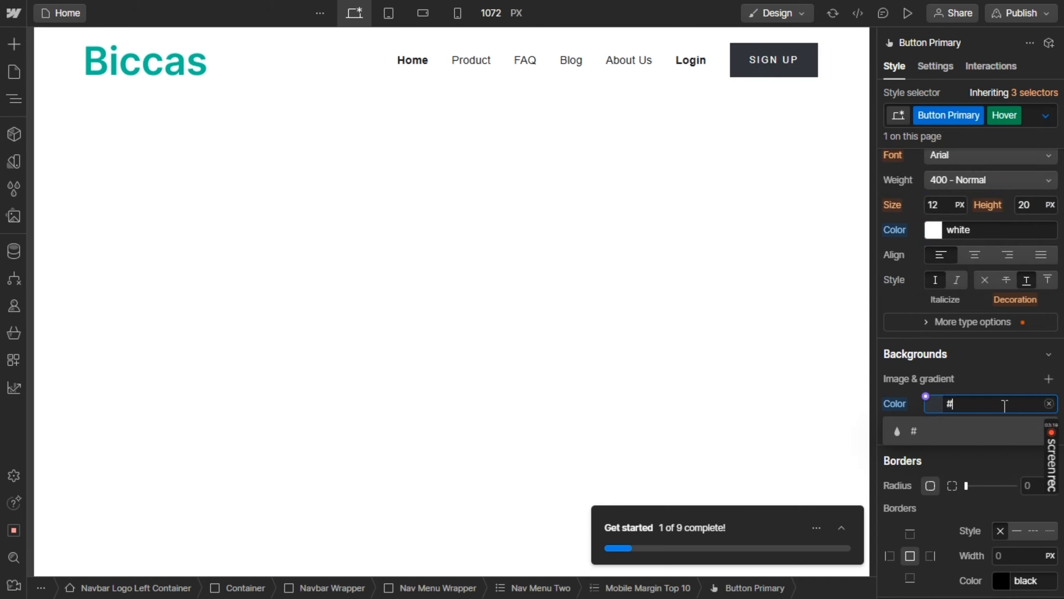
pyautogui.press('Return')
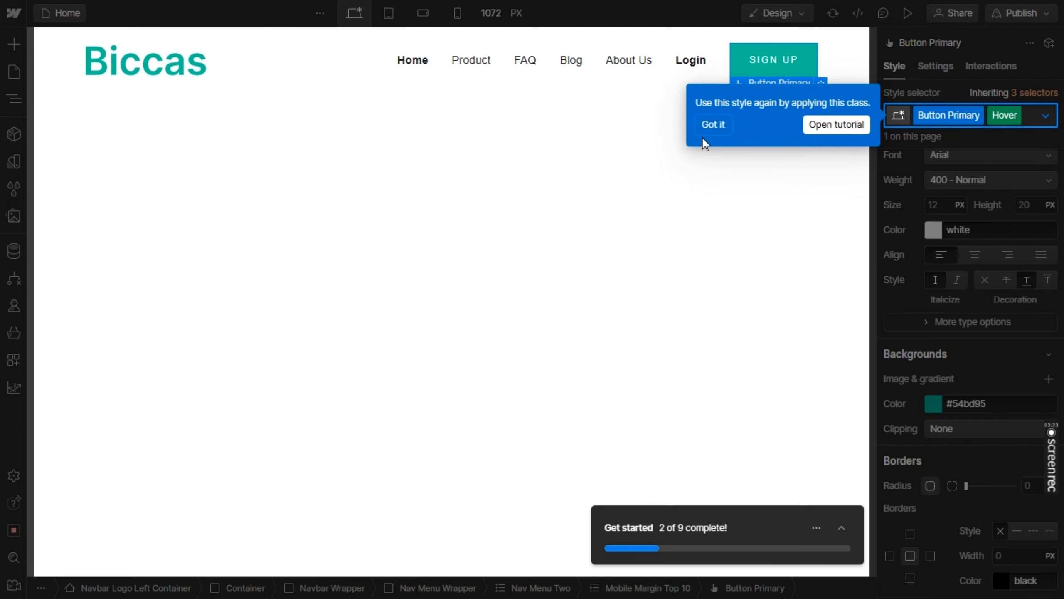
pyautogui.click(703, 125)
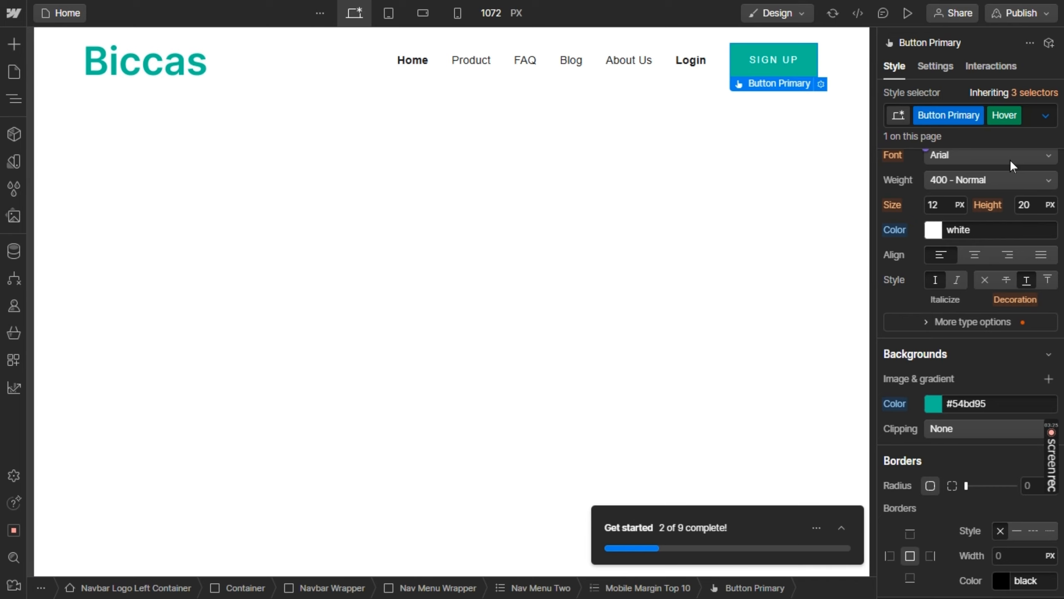
# Set the SIGN UP button's Pressed state background color to #54bd95
pyautogui.click(1041, 121)
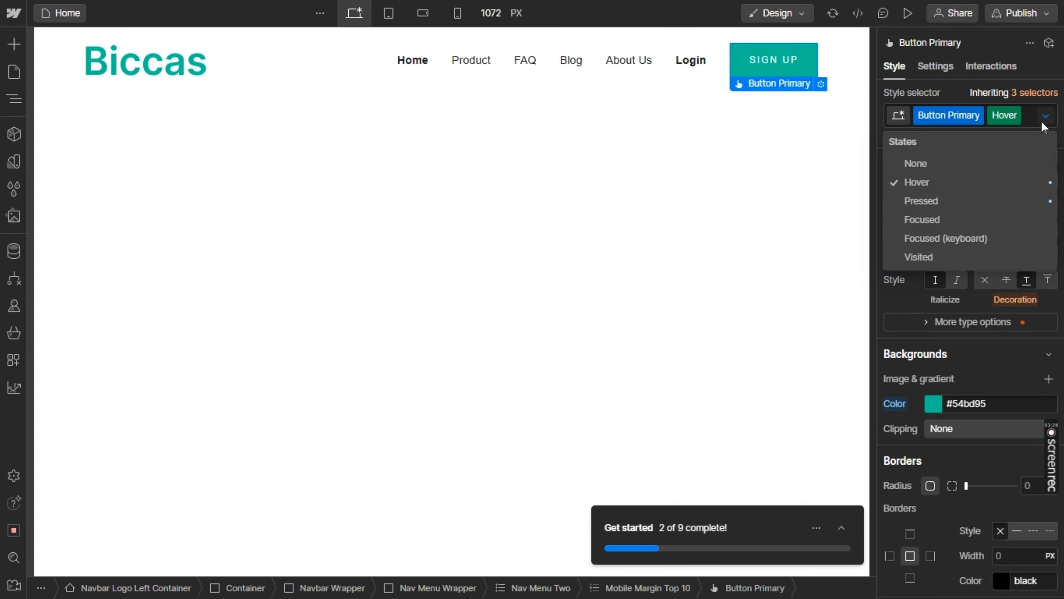
pyautogui.click(952, 201)
pyautogui.click(990, 401)
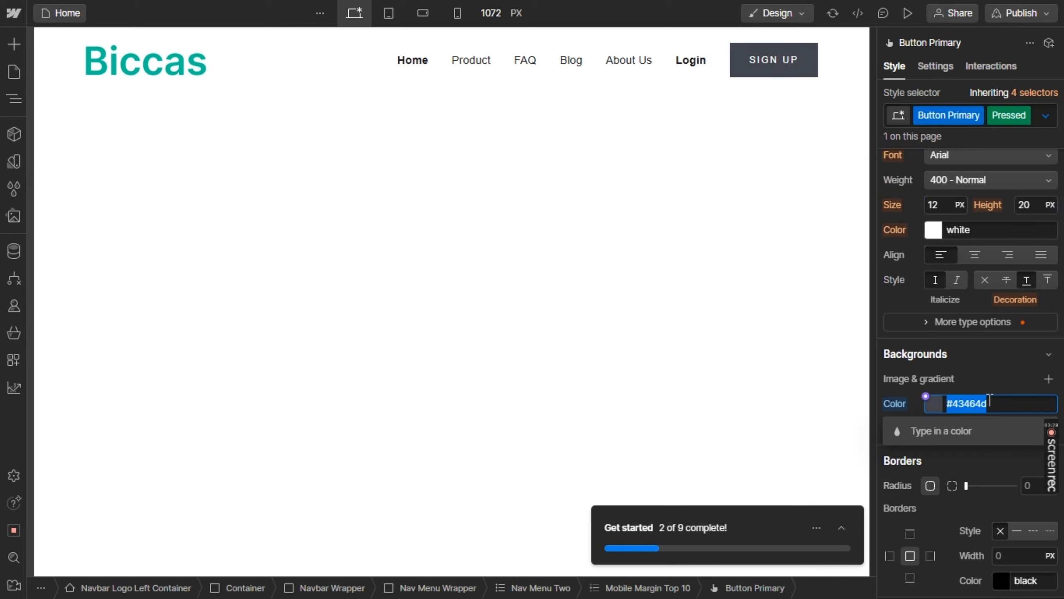
pyautogui.write('#54bd95')
pyautogui.press('Return')
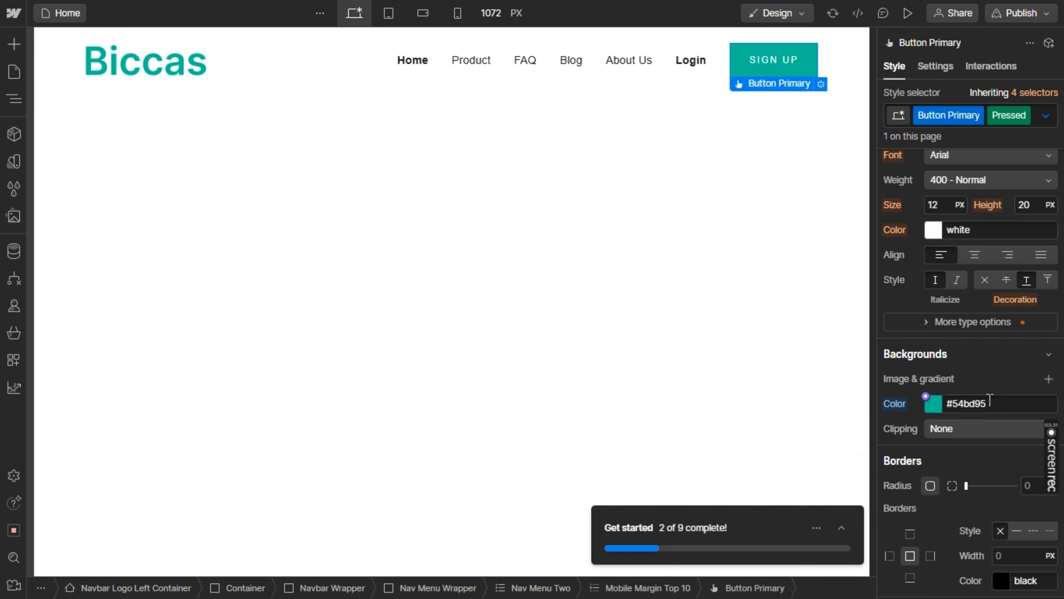
# Return the SIGN UP button to the None state and round its corners by increasing the border radius
pyautogui.click(1046, 117)
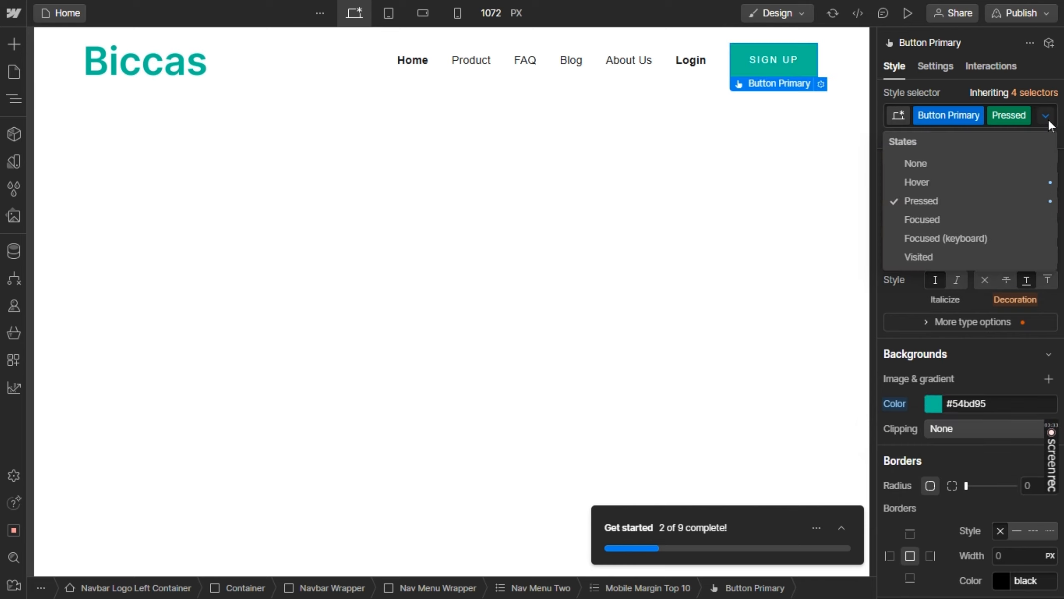
pyautogui.click(957, 163)
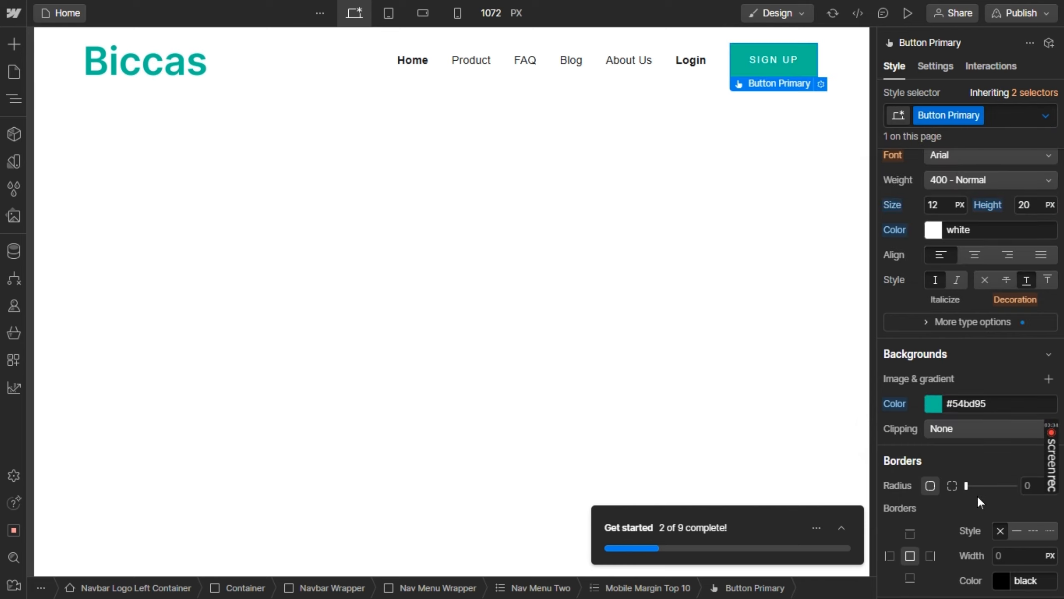
pyautogui.moveTo(966, 486); pyautogui.dragTo(978, 486)
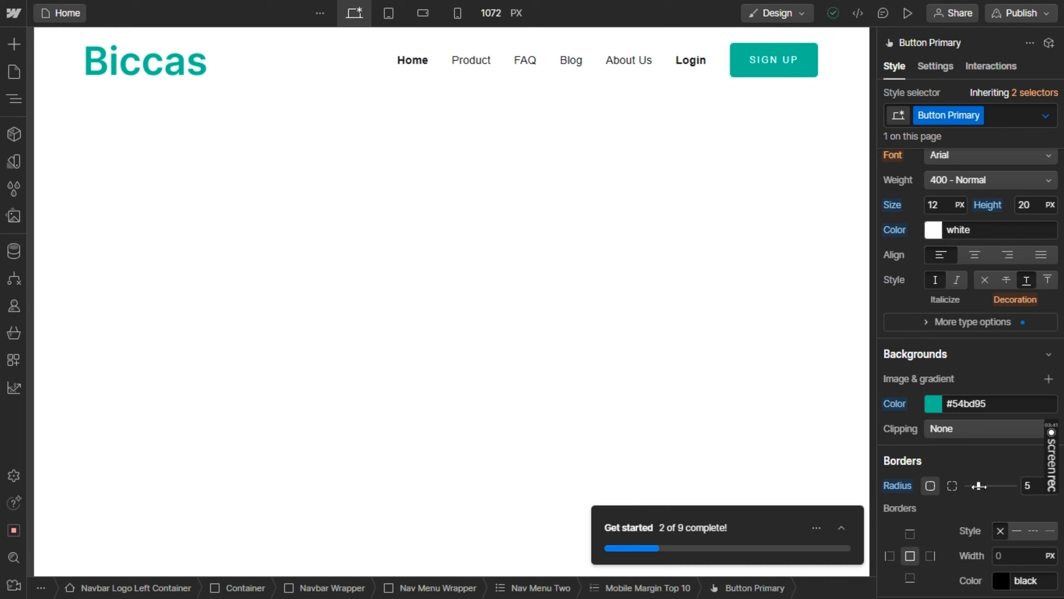
pyautogui.moveTo(979, 486); pyautogui.dragTo(999, 486)
pyautogui.click(724, 201)
# Shrink the navbar's Biccas logo to about 139 × 36 px, checking it against the Figma design
pyautogui.hotkey('alt', 'Tab')
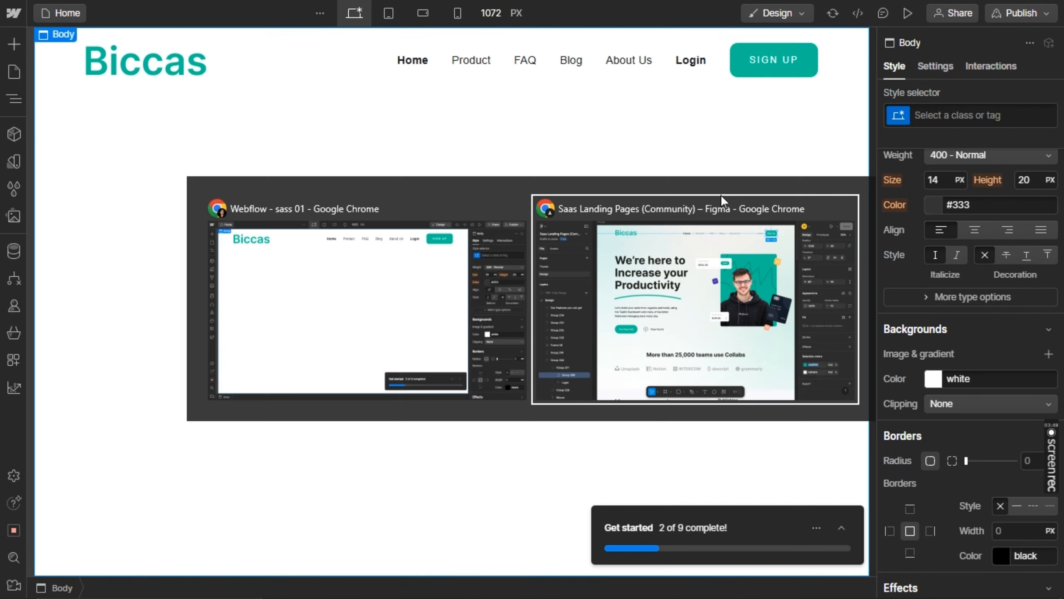
pyautogui.hotkey('alt', 'Tab')
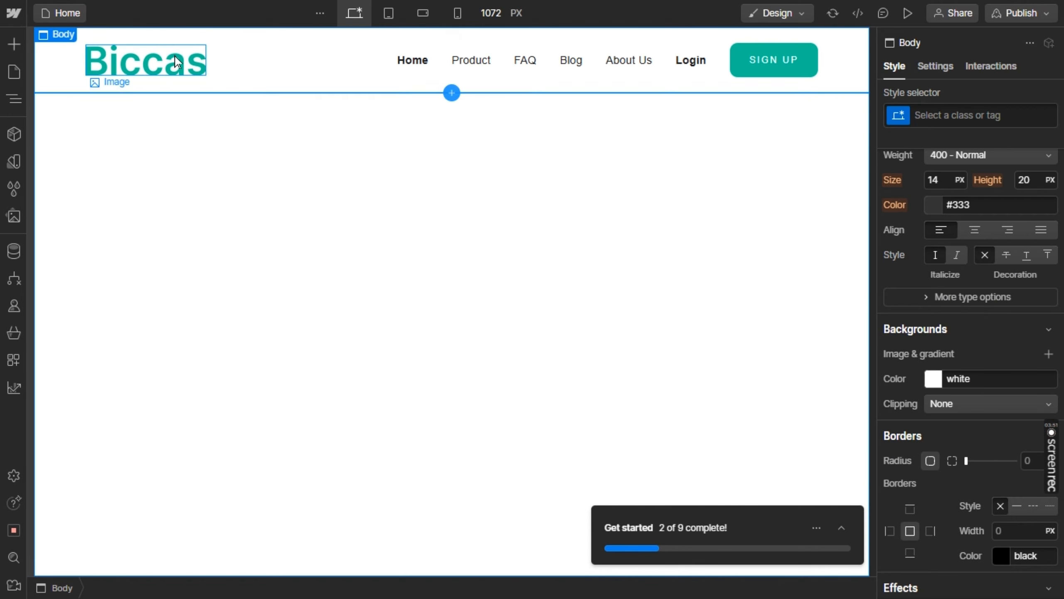
pyautogui.click(204, 74)
pyautogui.moveTo(207, 76); pyautogui.dragTo(195, 78)
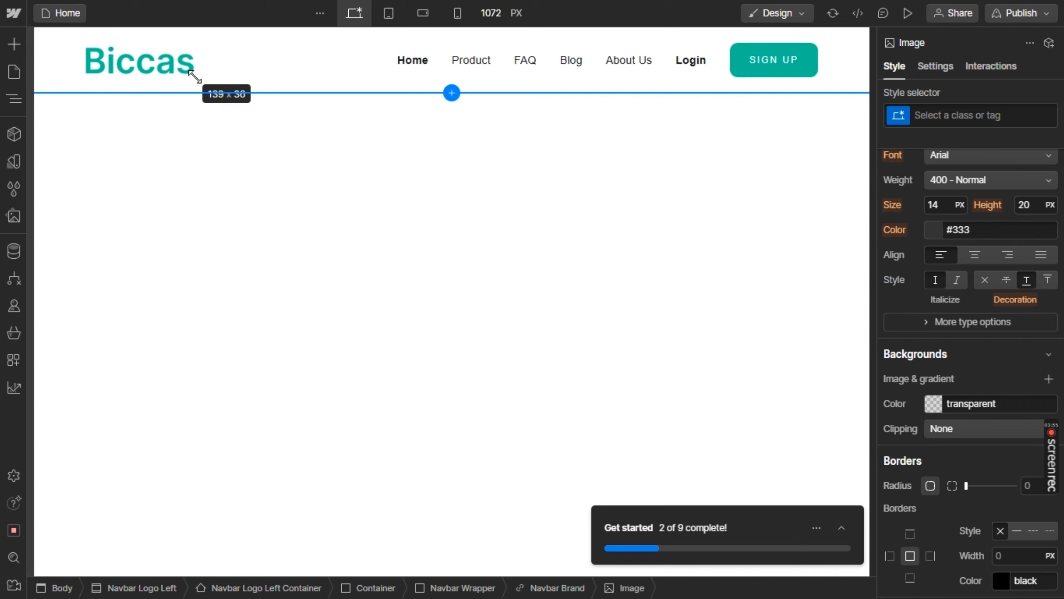
pyautogui.hotkey('alt', 'Tab')
pyautogui.hotkey('alt', 'Tab')
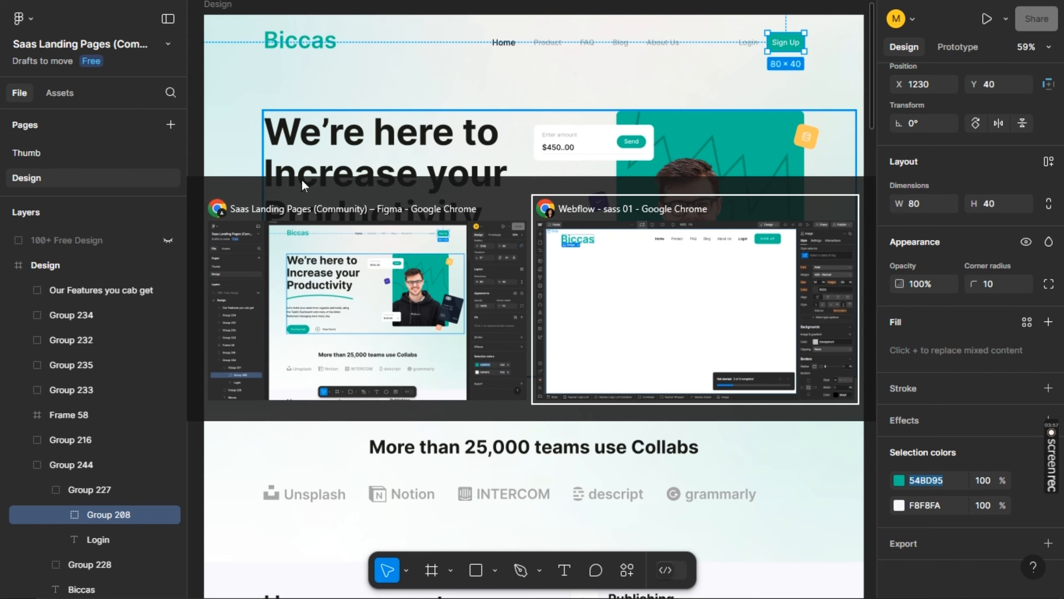
pyautogui.click(302, 181)
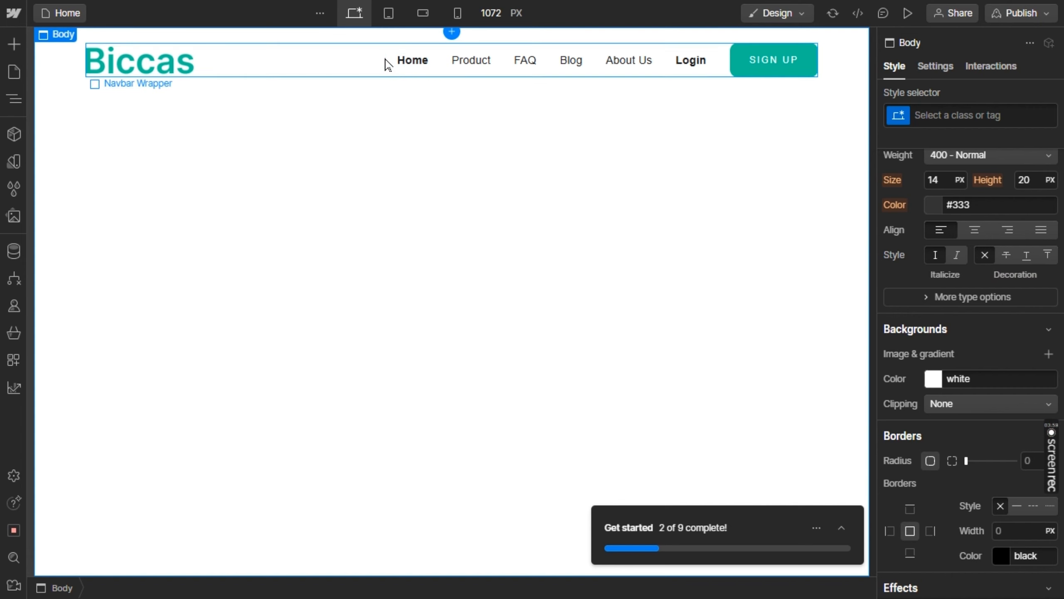
# Check the hero section in Figma and add the Hero Heading Left layout below the navbar in Webflow
pyautogui.hotkey('alt', 'Tab')
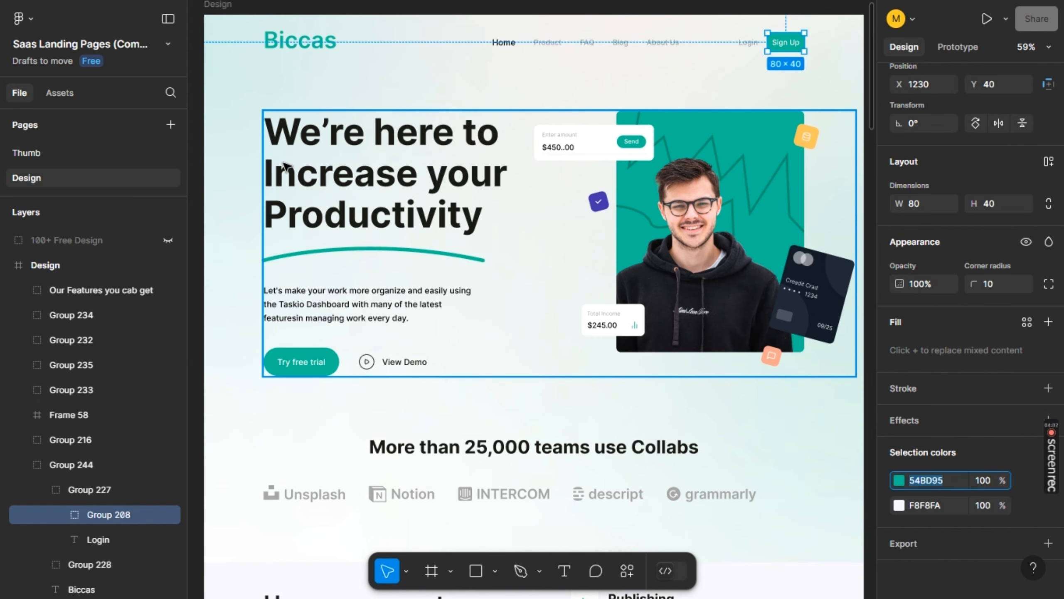
pyautogui.hotkey('alt', 'Tab')
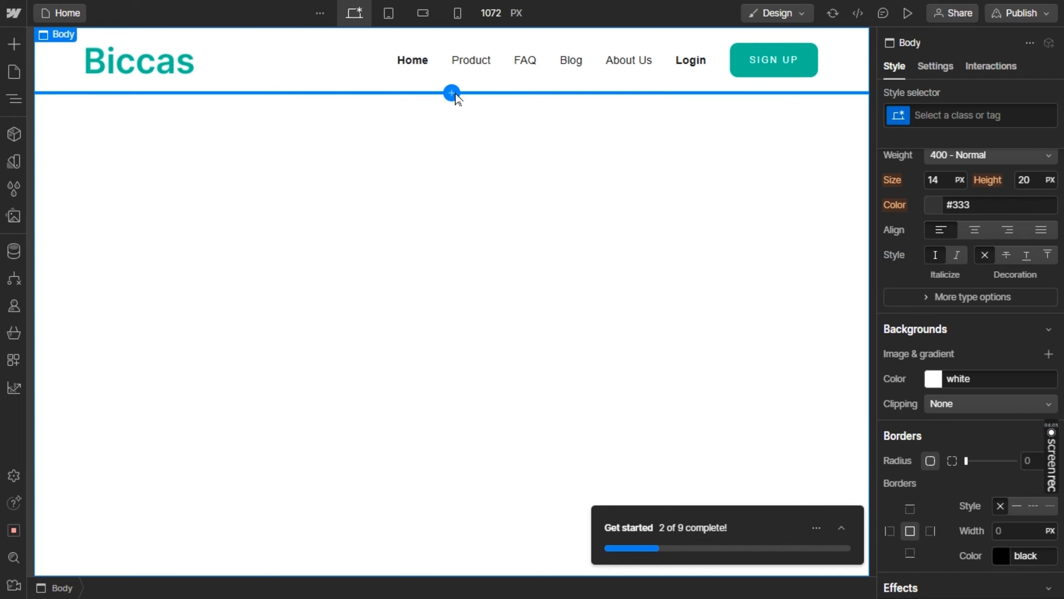
pyautogui.click(451, 92)
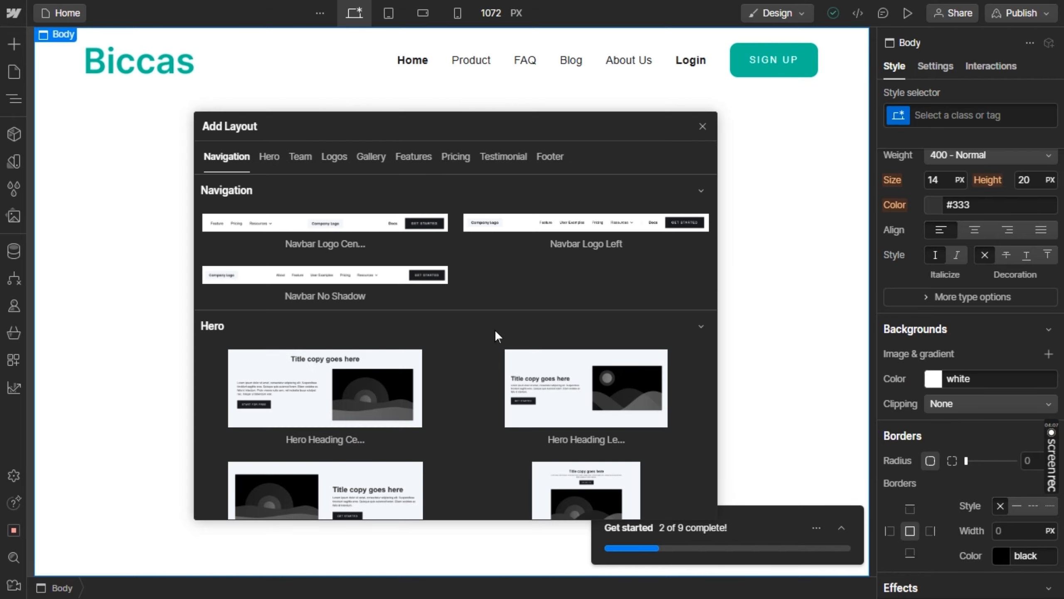
pyautogui.scroll(-2, 497, 333)
pyautogui.hotkey('alt', 'Tab')
pyautogui.hotkey('alt', 'Tab')
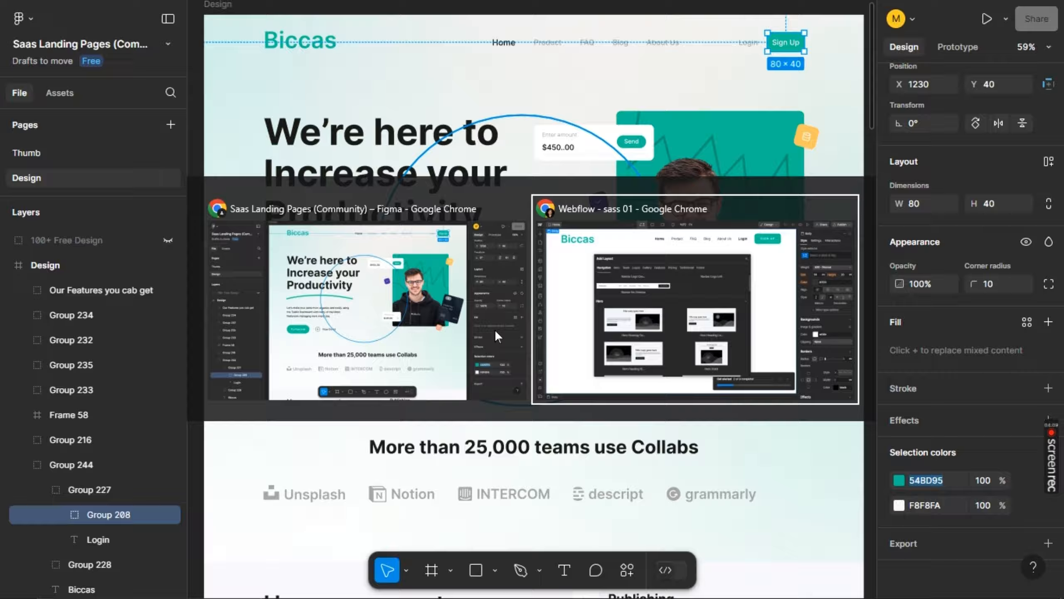
pyautogui.scroll(-2, 496, 335)
pyautogui.hotkey('alt', 'Tab')
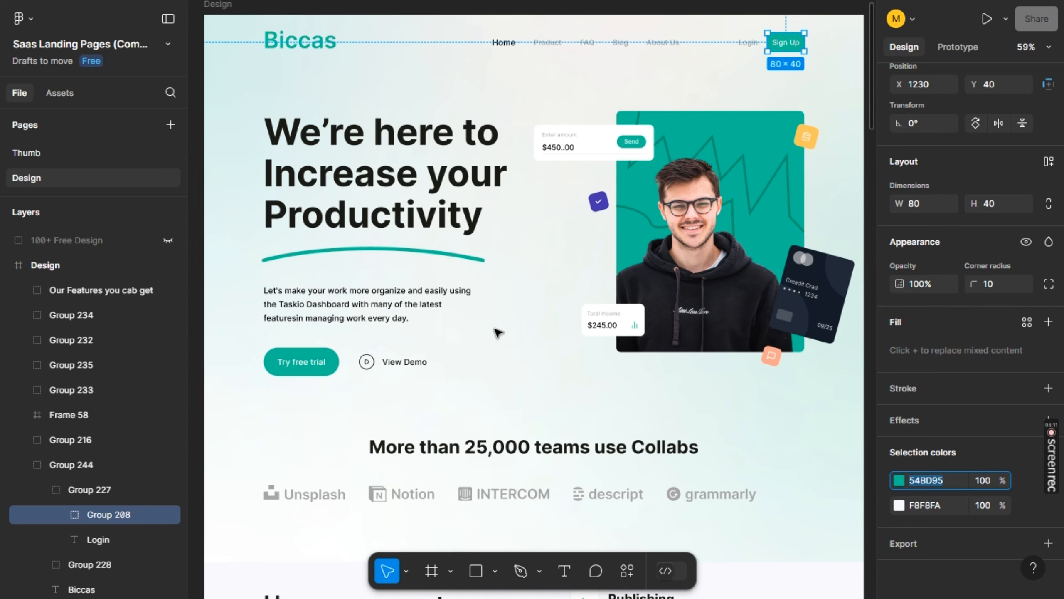
pyautogui.hotkey('alt', 'Tab')
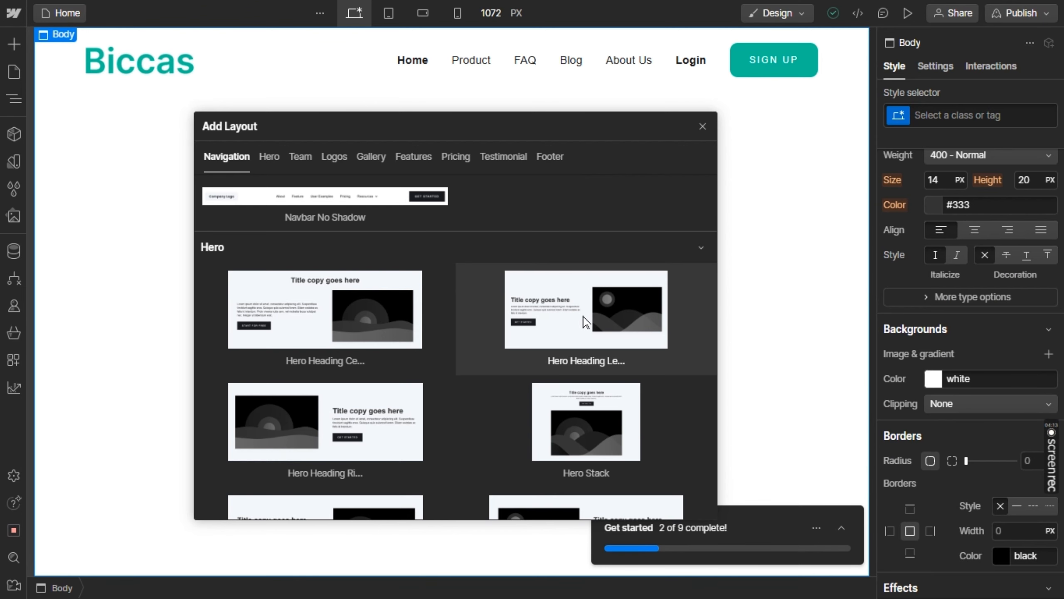
pyautogui.click(586, 322)
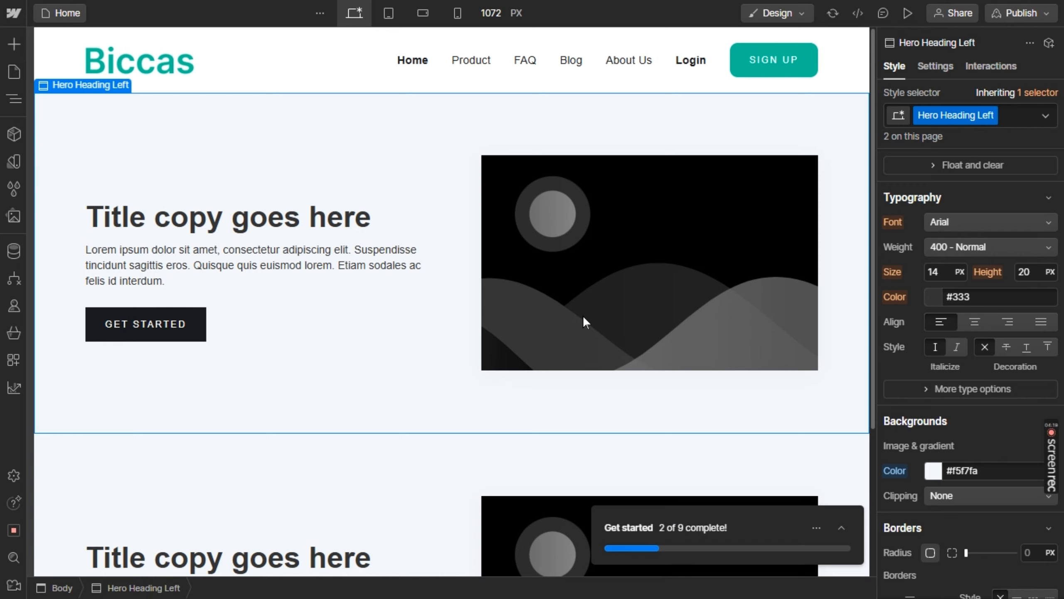
# Undo the duplicate insertion of the Hero Heading Left section, leaving a single hero below the navbar
pyautogui.click(583, 316)
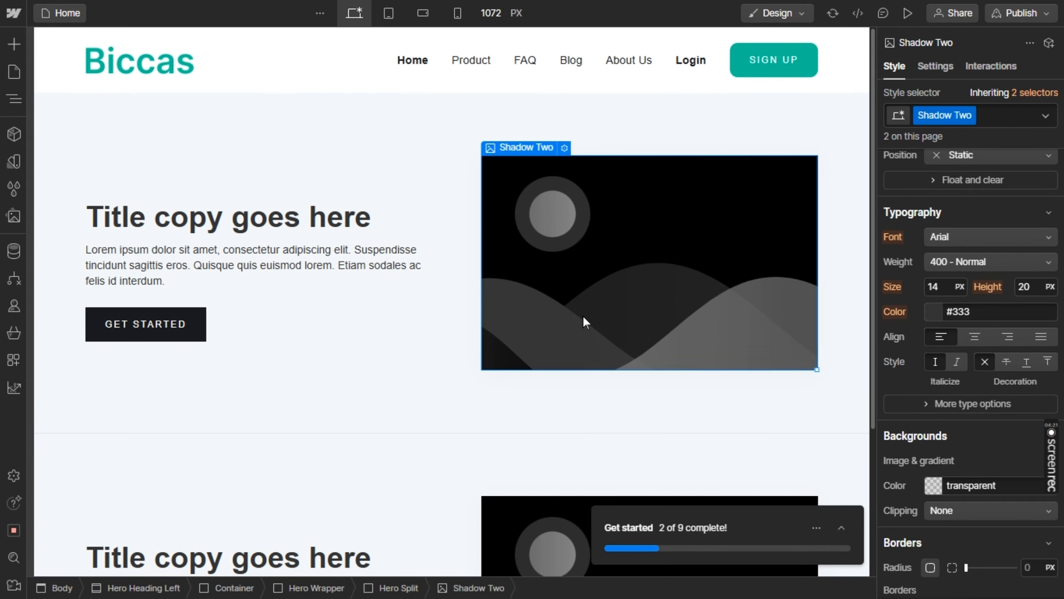
pyautogui.scroll(-1, 584, 319)
pyautogui.hotkey('ctrl', 'z')
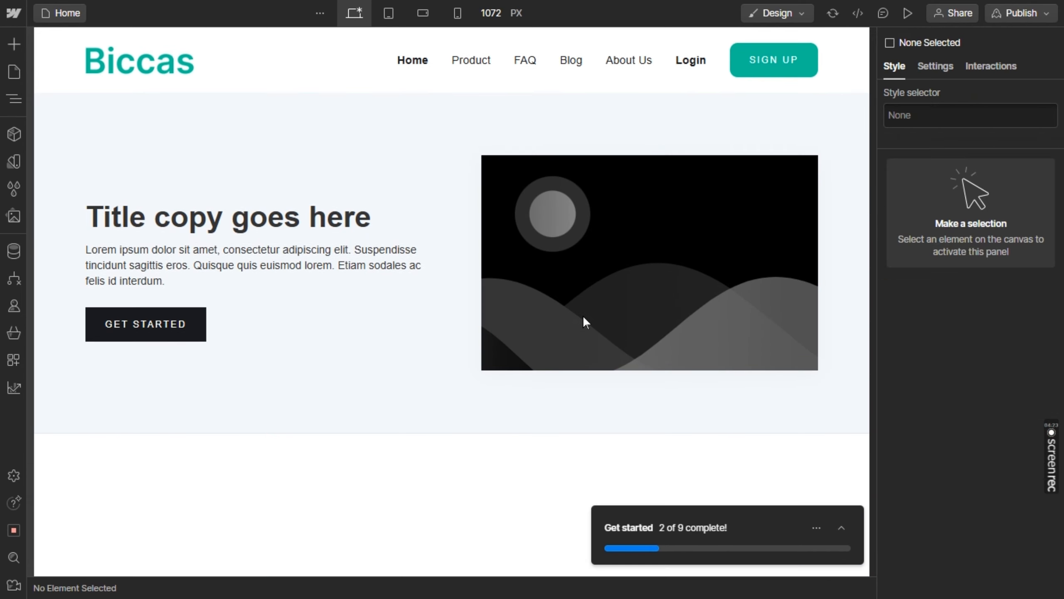
# Replace the hero section's placeholder image with Group 138.png from the assets and close the image settings
pyautogui.click(583, 315)
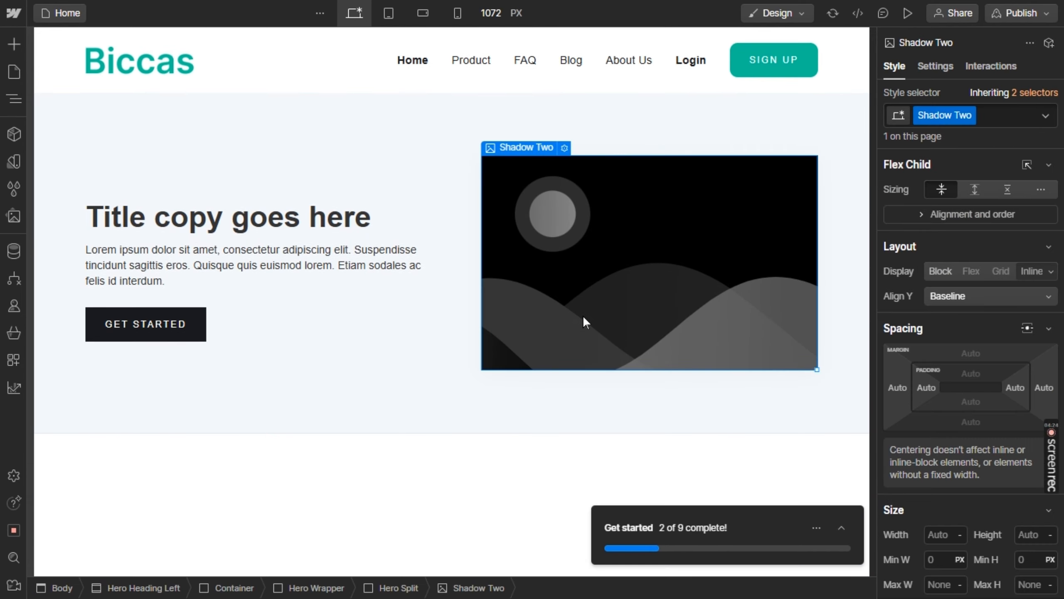
pyautogui.click(563, 150)
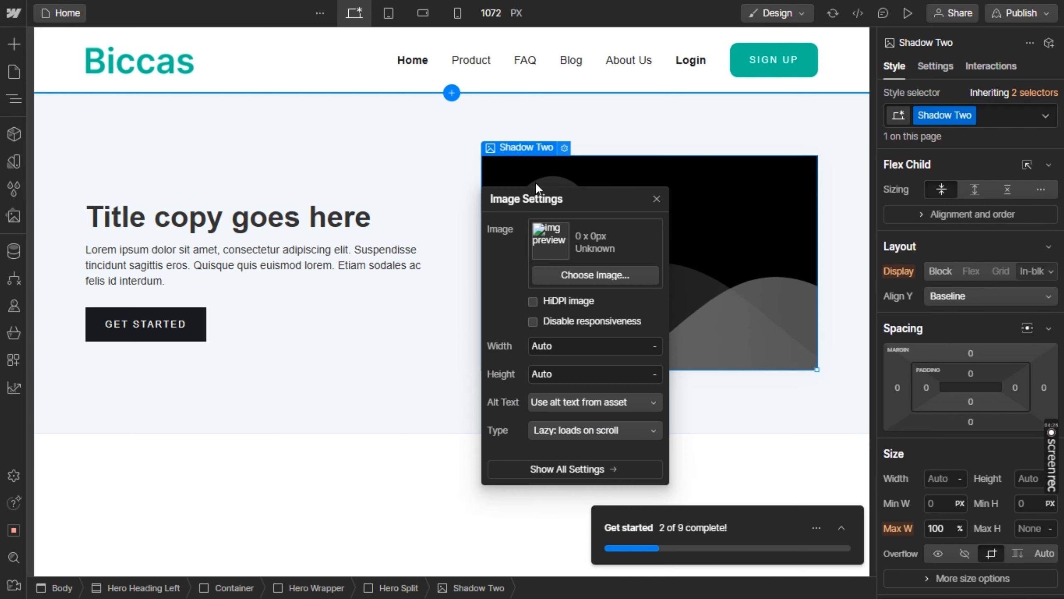
pyautogui.click(579, 276)
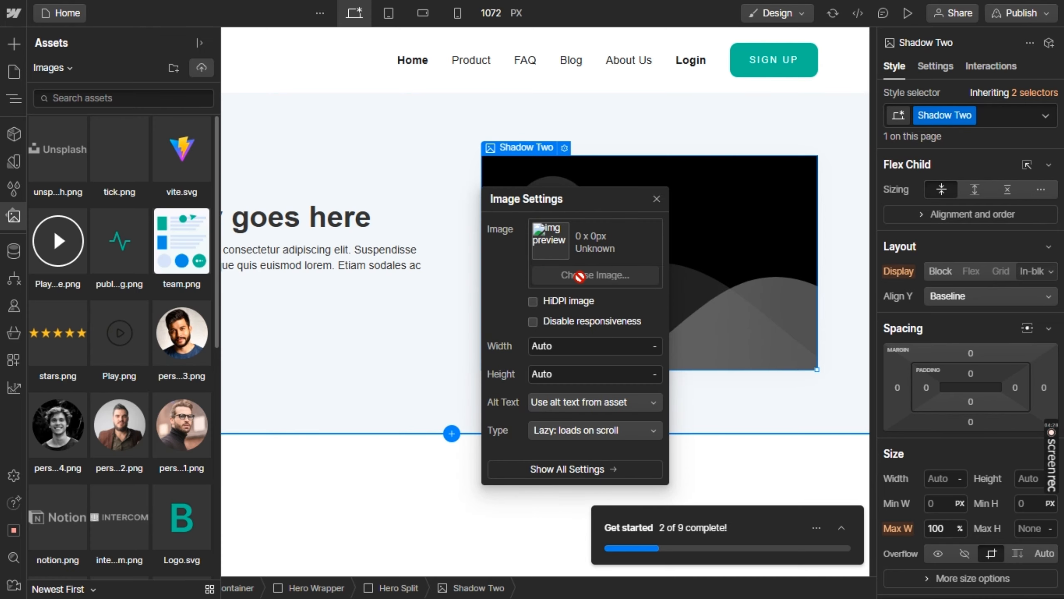
pyautogui.click(143, 267)
pyautogui.scroll(-1, 144, 267)
pyautogui.click(144, 268)
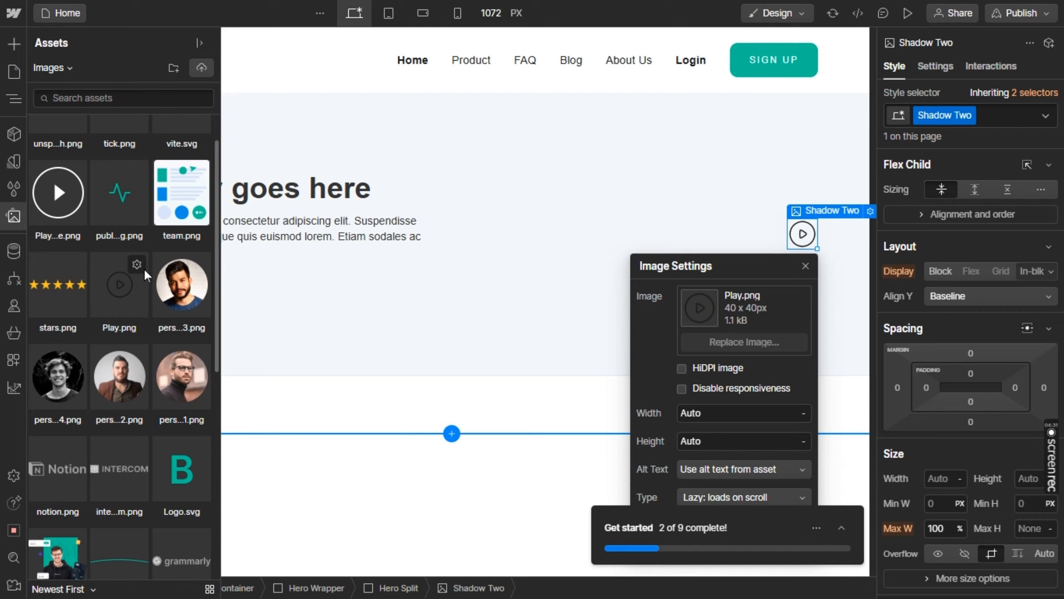
pyautogui.scroll(-4, 143, 268)
pyautogui.scroll(-3, 144, 268)
pyautogui.click(144, 268)
pyautogui.click(51, 173)
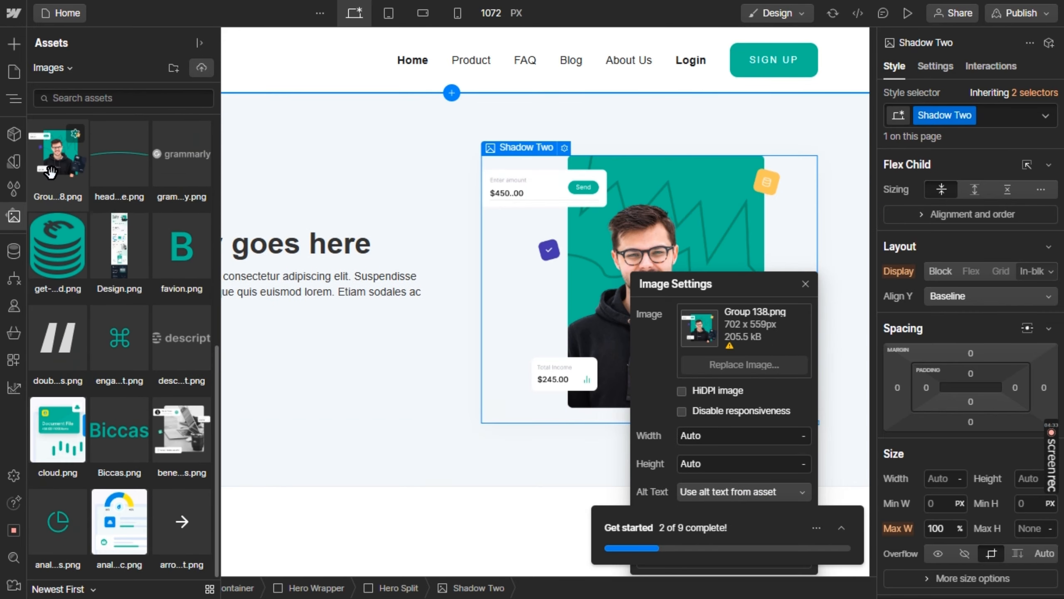
pyautogui.click(51, 172)
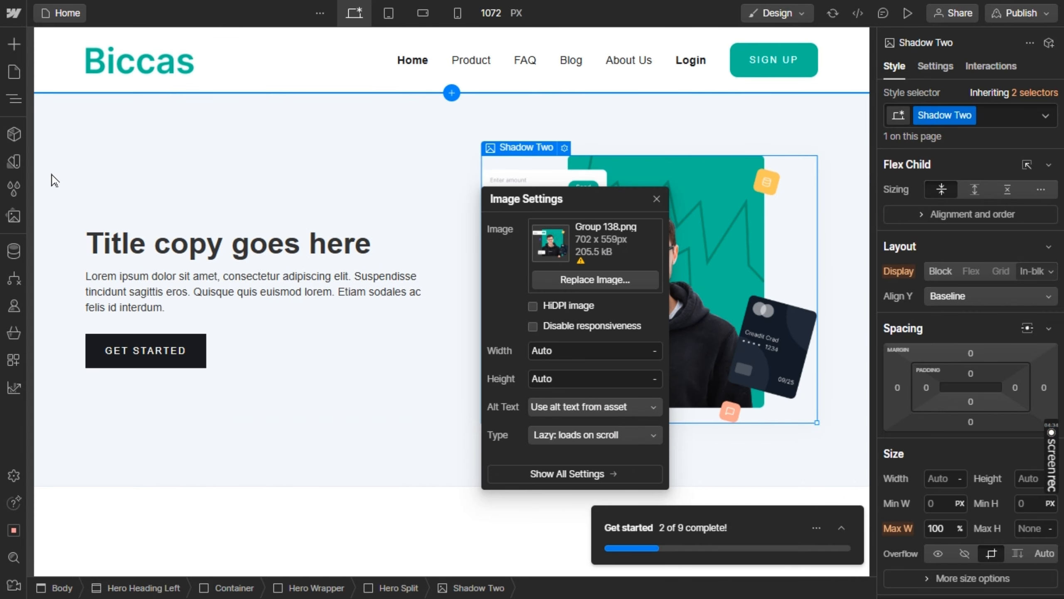
pyautogui.click(368, 182)
# Copy the hero heading "We’re here to Increase your Productivity" from Figma and paste it over the placeholder title in Webflow
pyautogui.hotkey('alt', 'Tab')
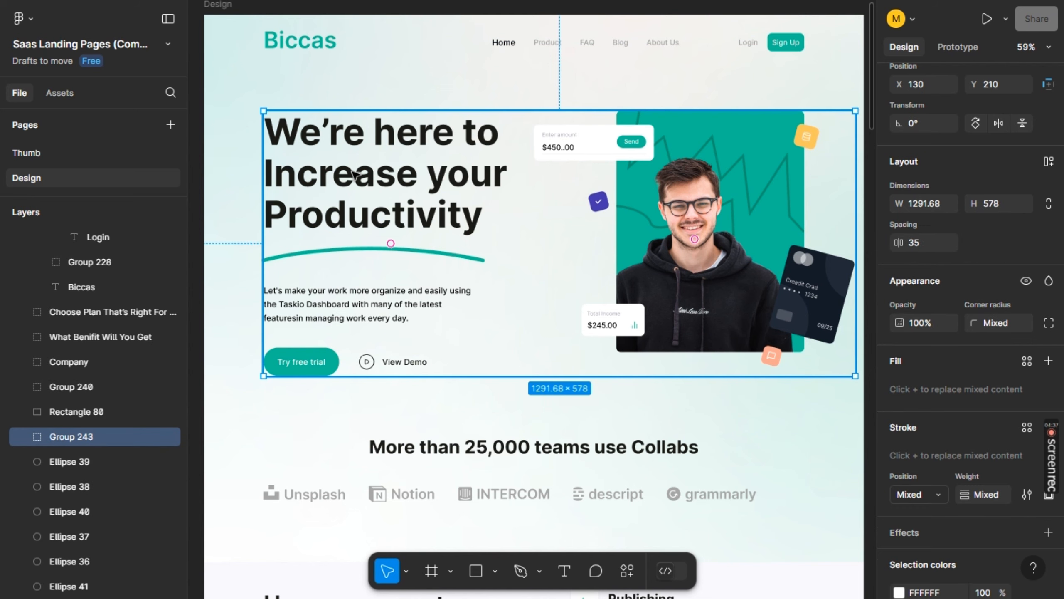
pyautogui.doubleClick(353, 172)
pyautogui.hotkey('ctrl', 'c')
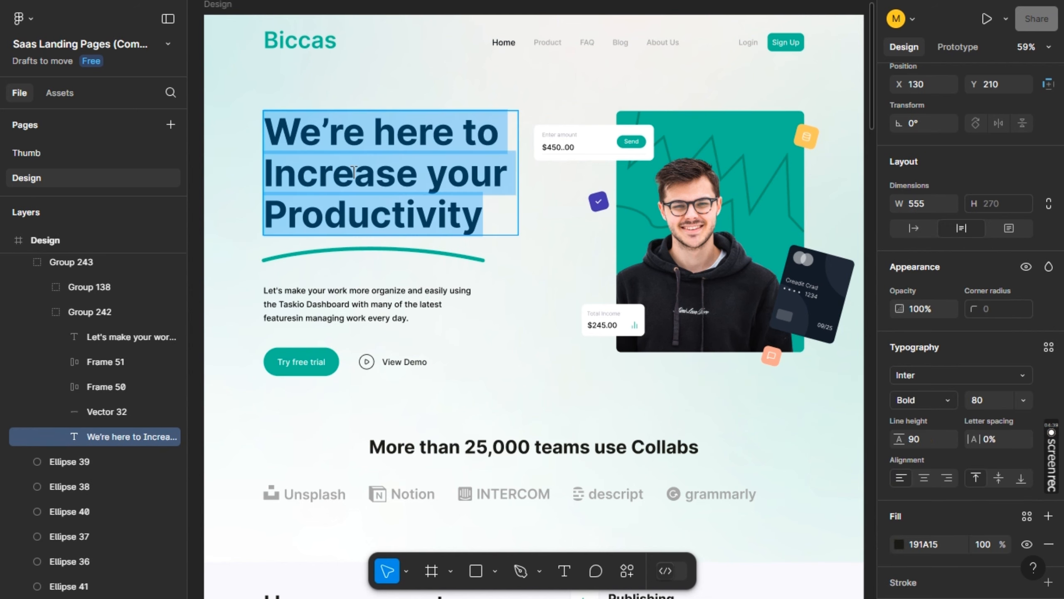
pyautogui.hotkey('alt', 'Tab')
pyautogui.tripleClick(283, 244)
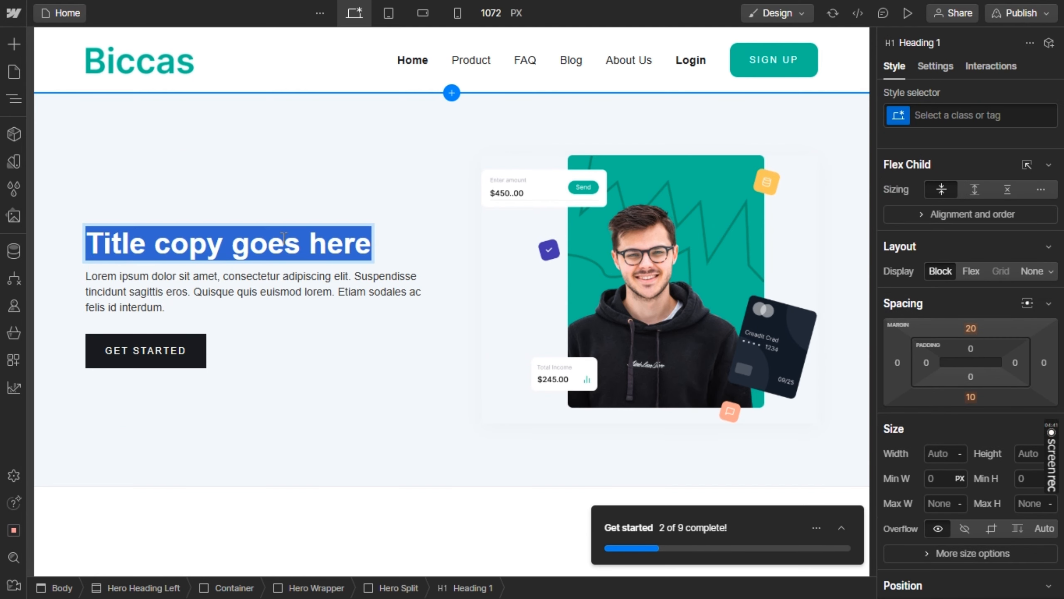
pyautogui.hotkey('ctrl', 'v')
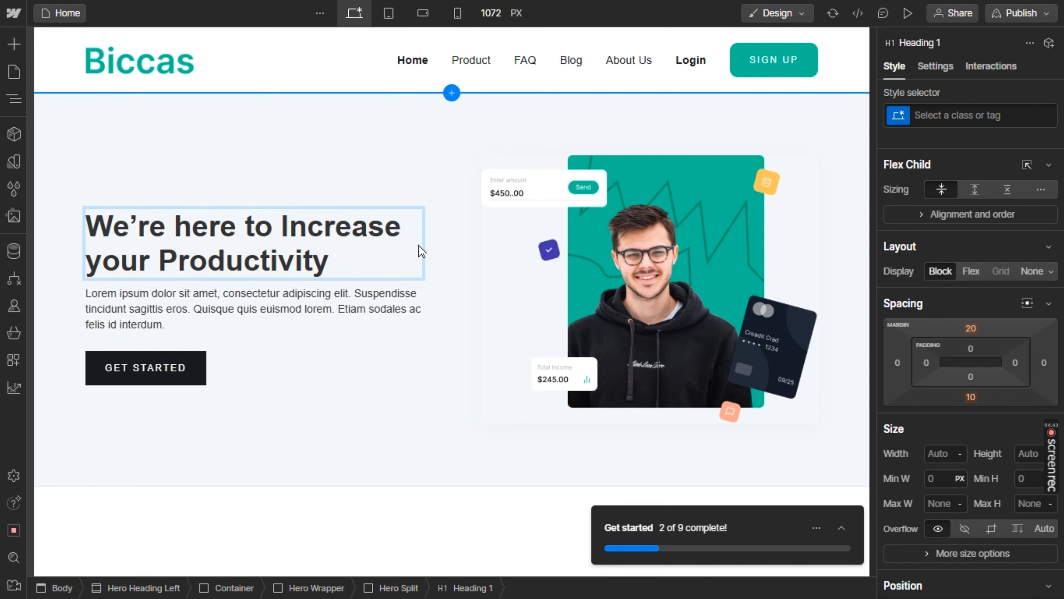
# Try a font size of 66 px and a line height of 52 px on the hero heading
pyautogui.scroll(-7, 940, 447)
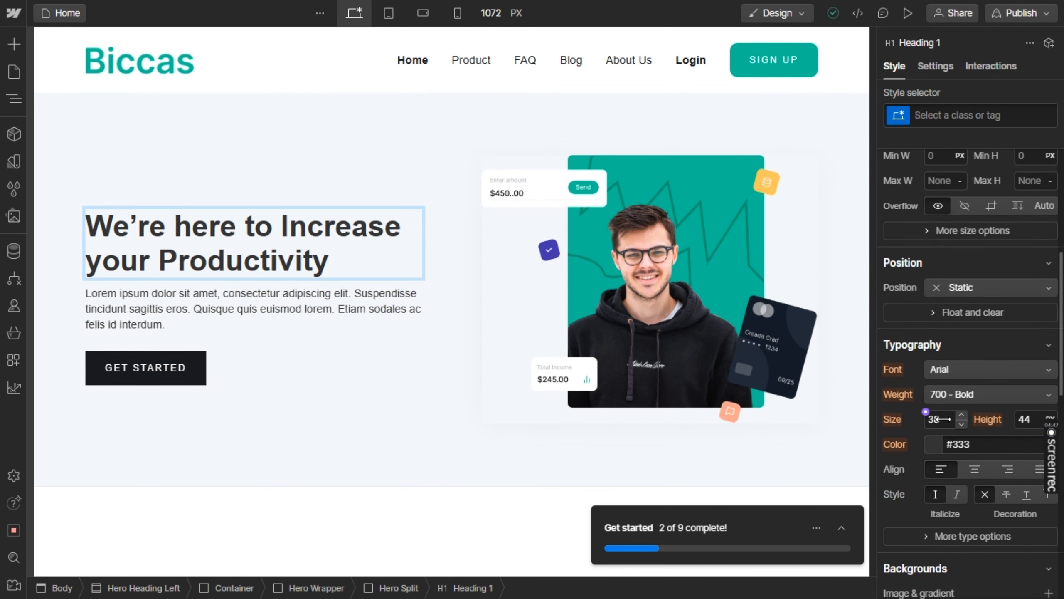
pyautogui.click(951, 418)
pyautogui.write('60')
pyautogui.press('Up')
pyautogui.press('Up')
pyautogui.press('Up')
pyautogui.press('Up')
pyautogui.press('Up')
pyautogui.press('Up')
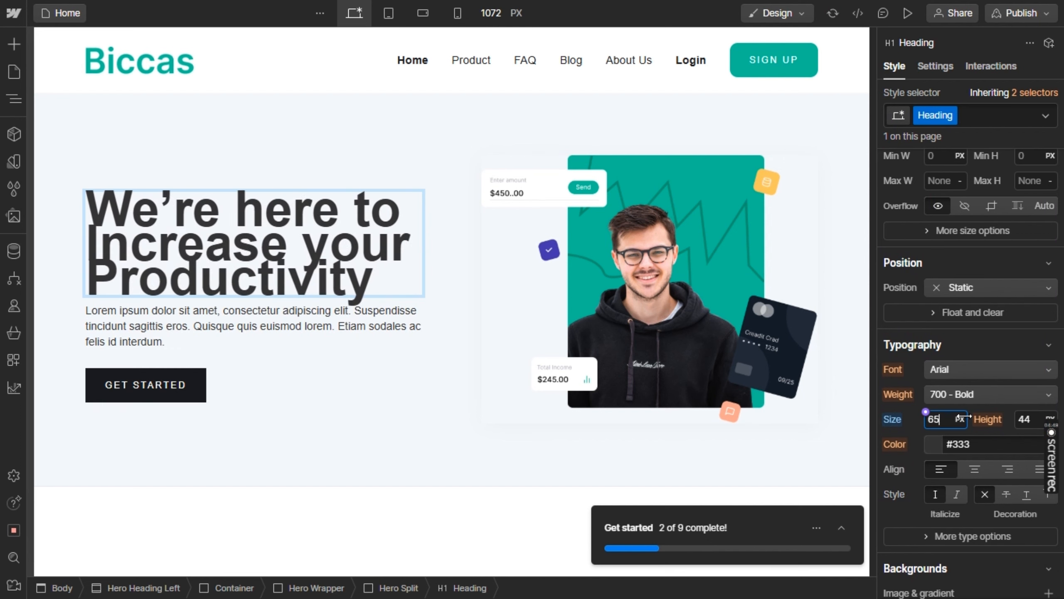
pyautogui.click(1028, 419)
pyautogui.press('Up')
pyautogui.press('Up')
pyautogui.press('Up')
pyautogui.press('Up')
pyautogui.press('Up')
pyautogui.press('Up')
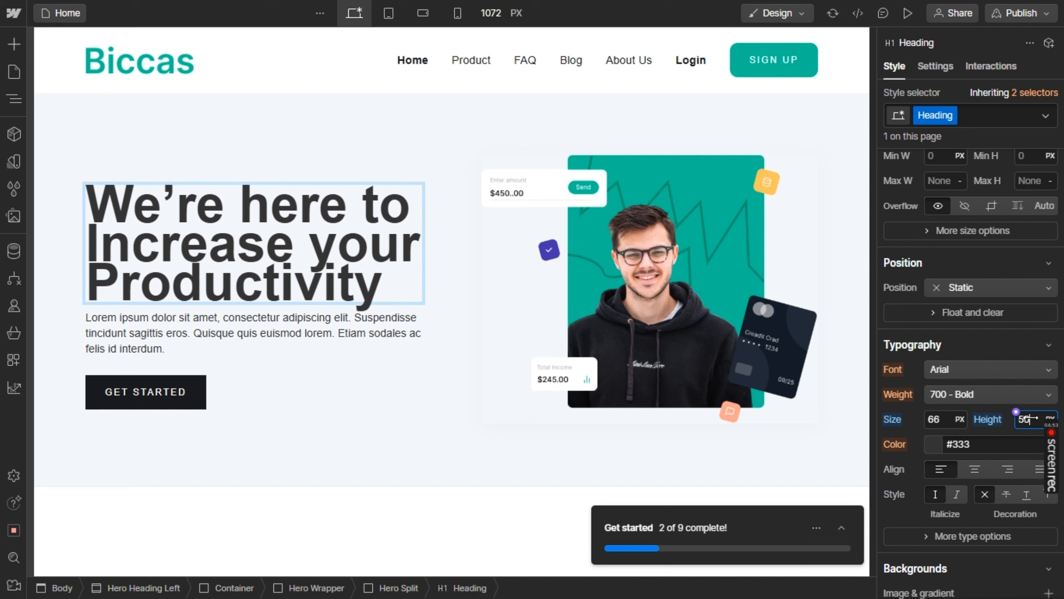
pyautogui.press('Up')
pyautogui.press('Up')
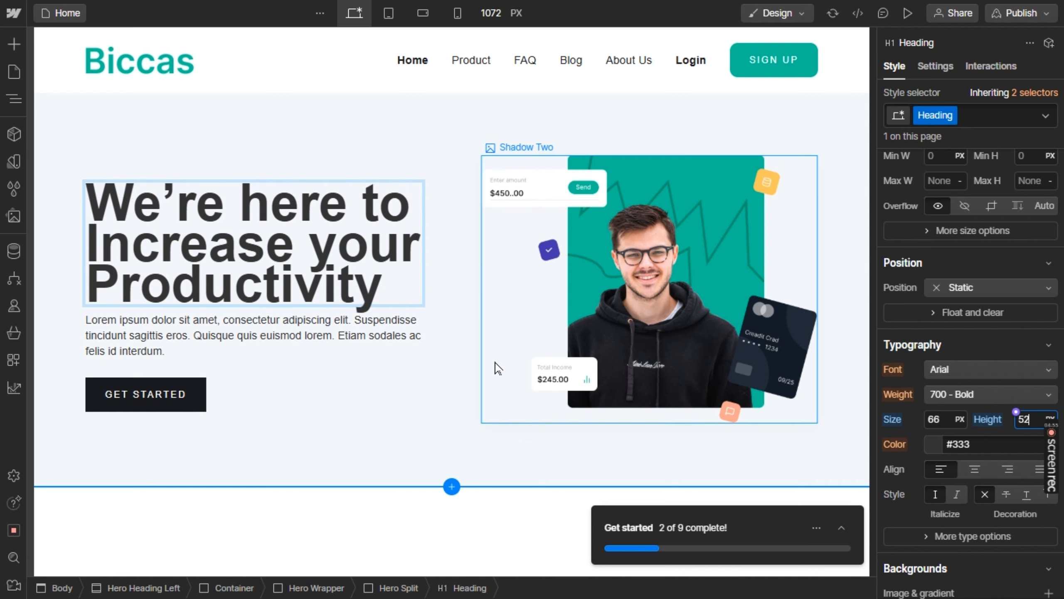
# Copy the hero description paragraph from the Figma design and return to the placeholder paragraph in Webflow
pyautogui.hotkey('alt', 'Tab')
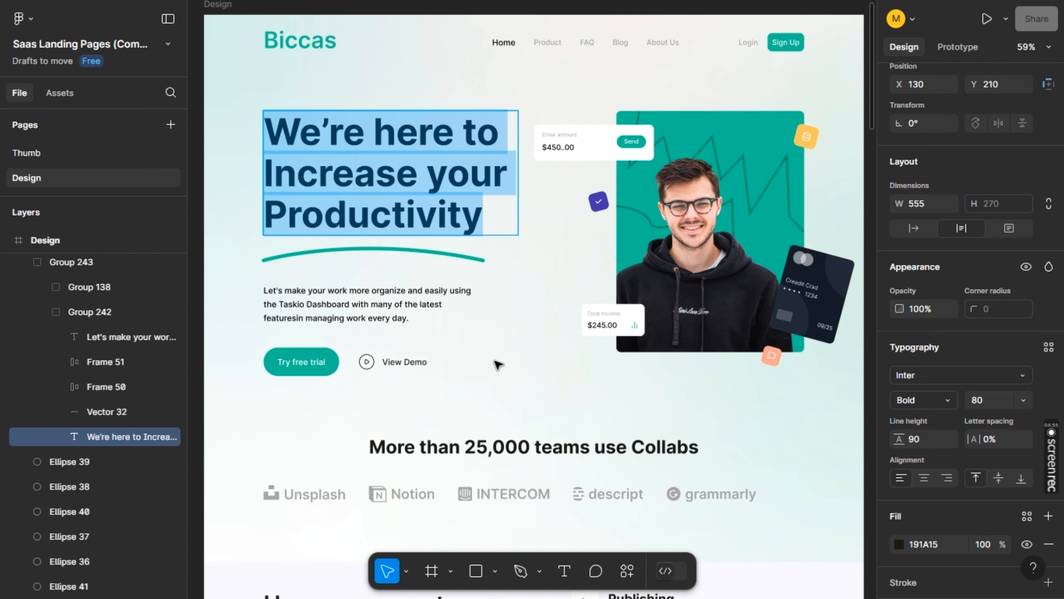
pyautogui.click(350, 291)
pyautogui.hotkey('ctrl', 'a')
pyautogui.hotkey('ctrl', 'c')
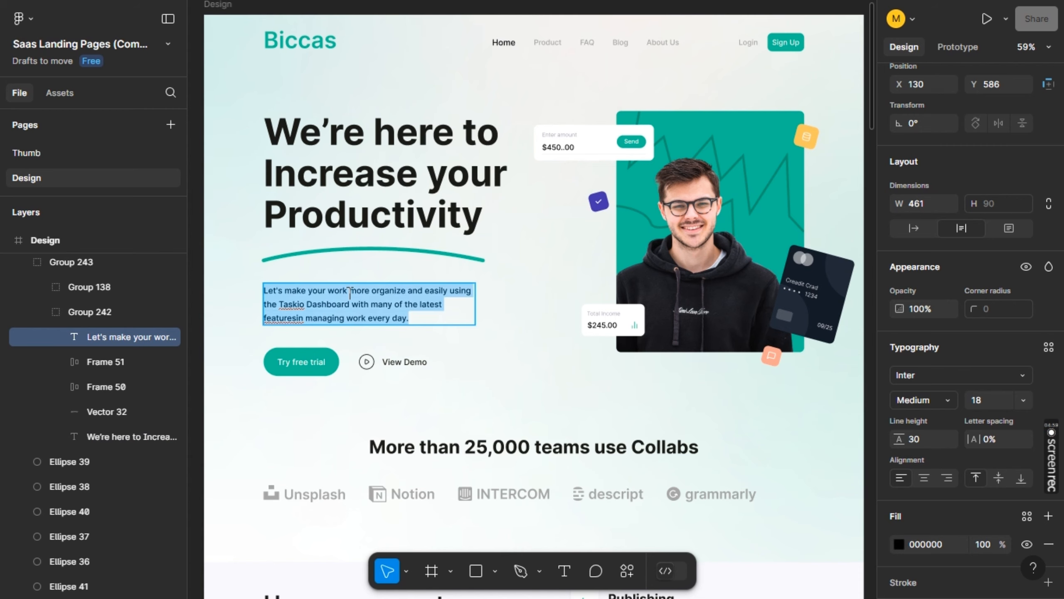
pyautogui.hotkey('alt', 'Tab')
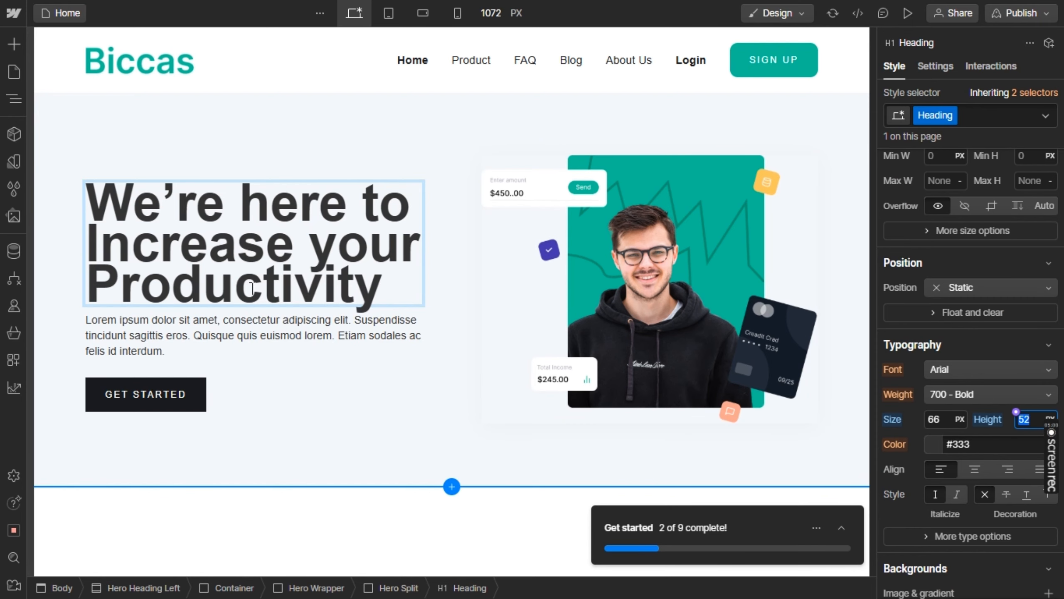
pyautogui.doubleClick(236, 333)
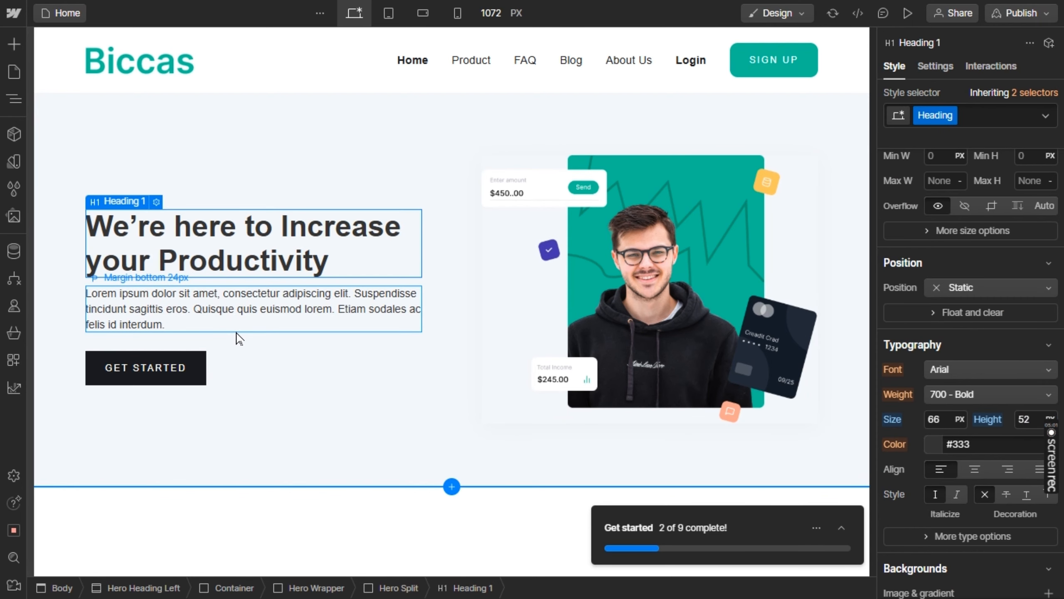
# Set the hero heading's font size to 63 px and its line height to 52 px
pyautogui.click(339, 256)
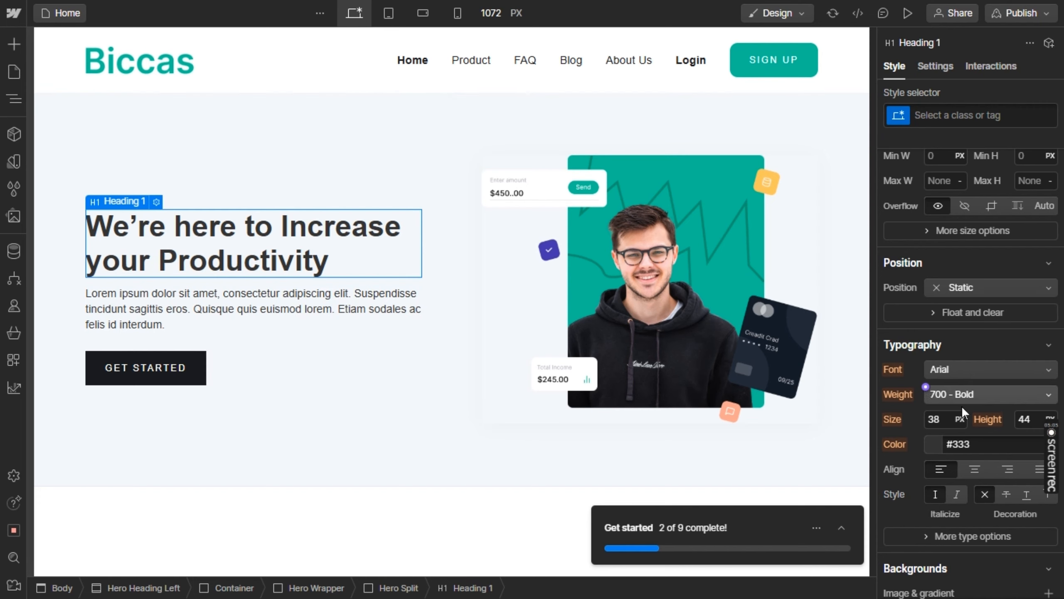
pyautogui.moveTo(949, 419)
pyautogui.mouseDown()
pyautogui.moveTo(976, 416)
pyautogui.moveTo(960, 417)
pyautogui.mouseUp()
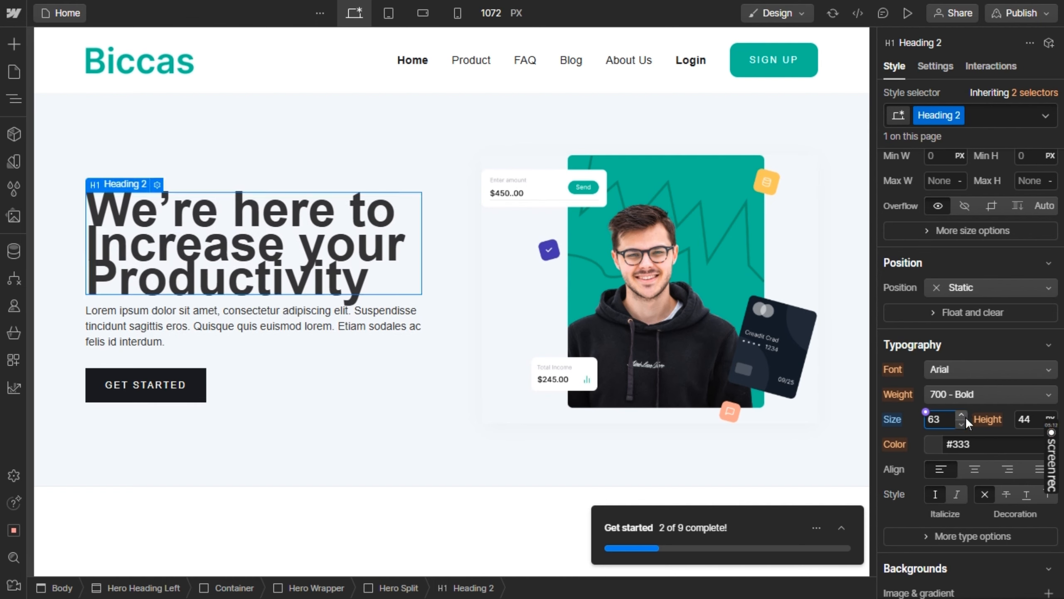
pyautogui.click(1026, 419)
pyautogui.moveTo(1031, 422)
pyautogui.mouseDown()
pyautogui.moveTo(1043, 422)
pyautogui.moveTo(1033, 422)
pyautogui.mouseUp()
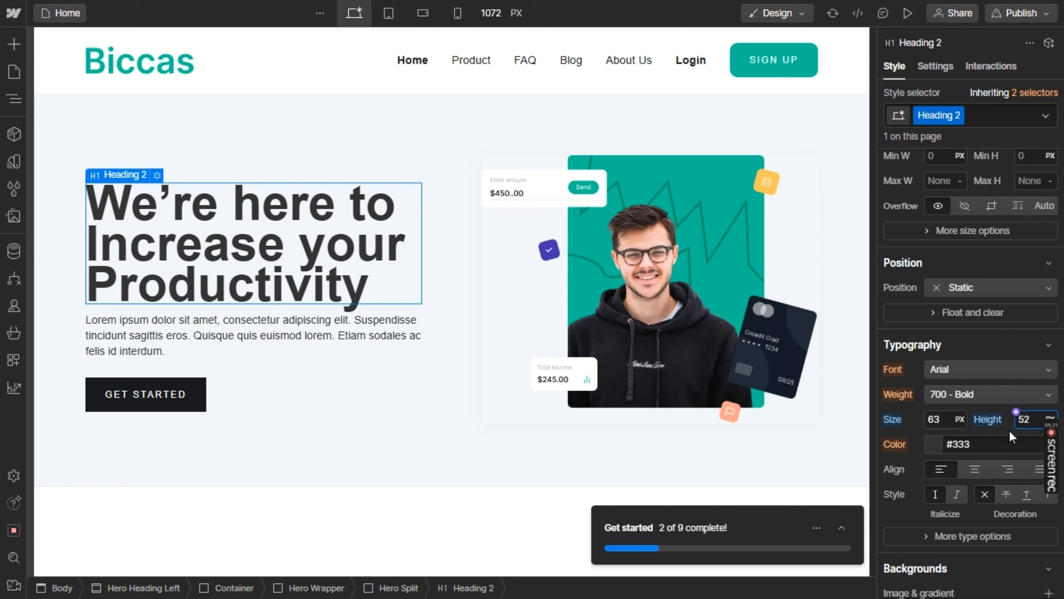
# Replace the lorem ipsum paragraph in the hero with the copied "Let's make your work more organize..." text and make it bold
pyautogui.click(280, 341)
pyautogui.doubleClick(280, 335)
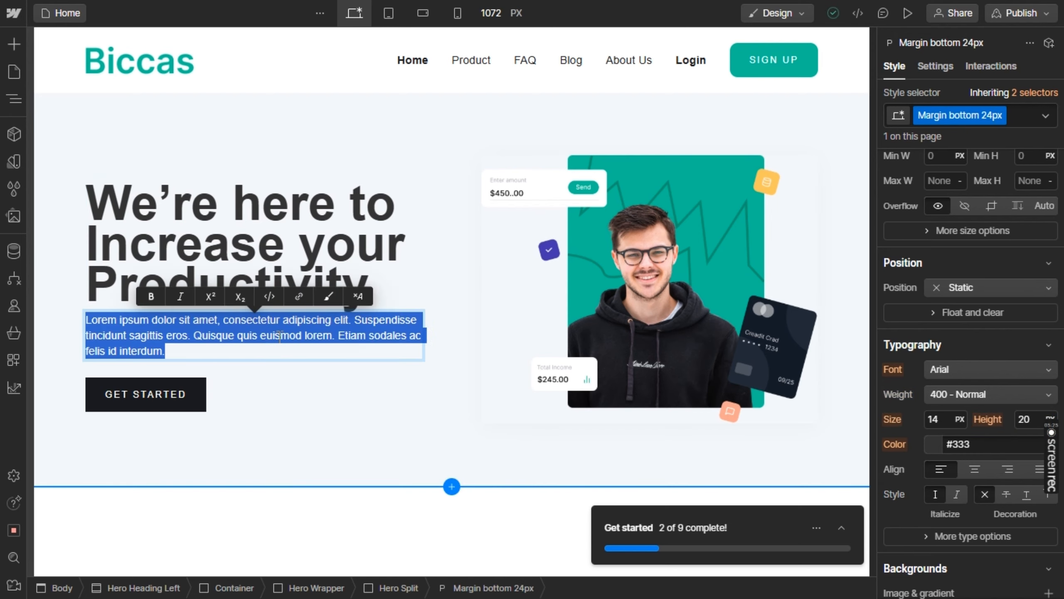
pyautogui.hotkey('ctrl', 'v')
pyautogui.hotkey('ctrl', 'a')
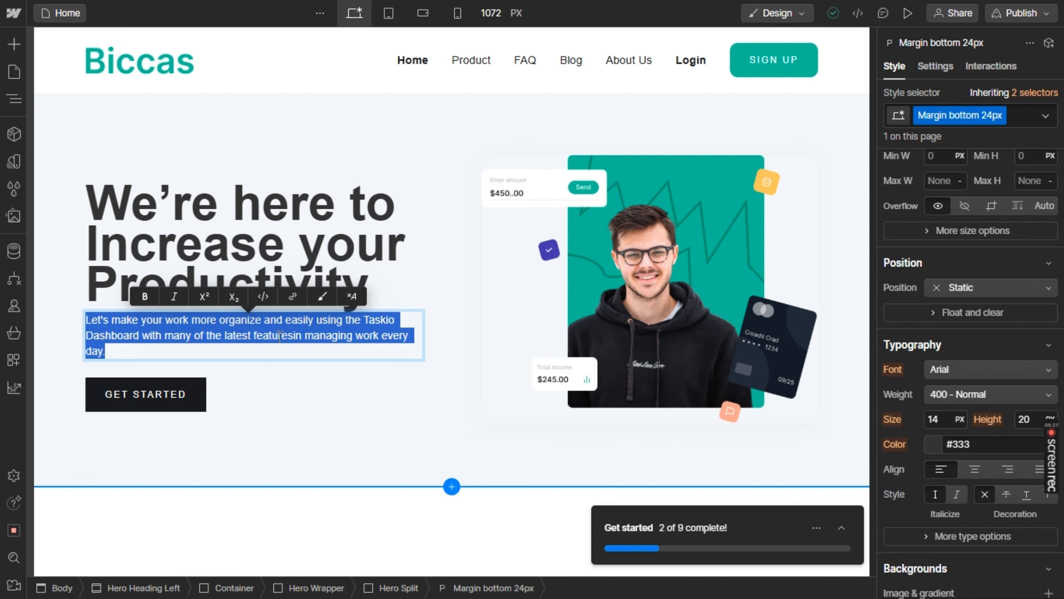
pyautogui.hotkey('ctrl', 'b')
# Check the hero buttons in Figma, then copy the navbar's SIGN UP button in Webflow
pyautogui.hotkey('alt', 'Tab')
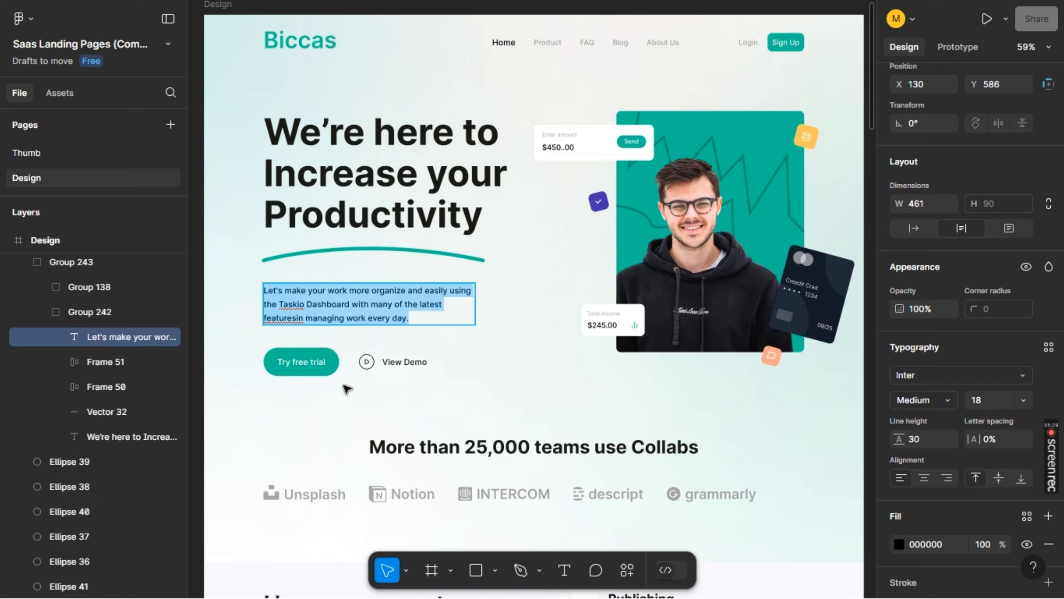
pyautogui.hotkey('alt', 'Tab')
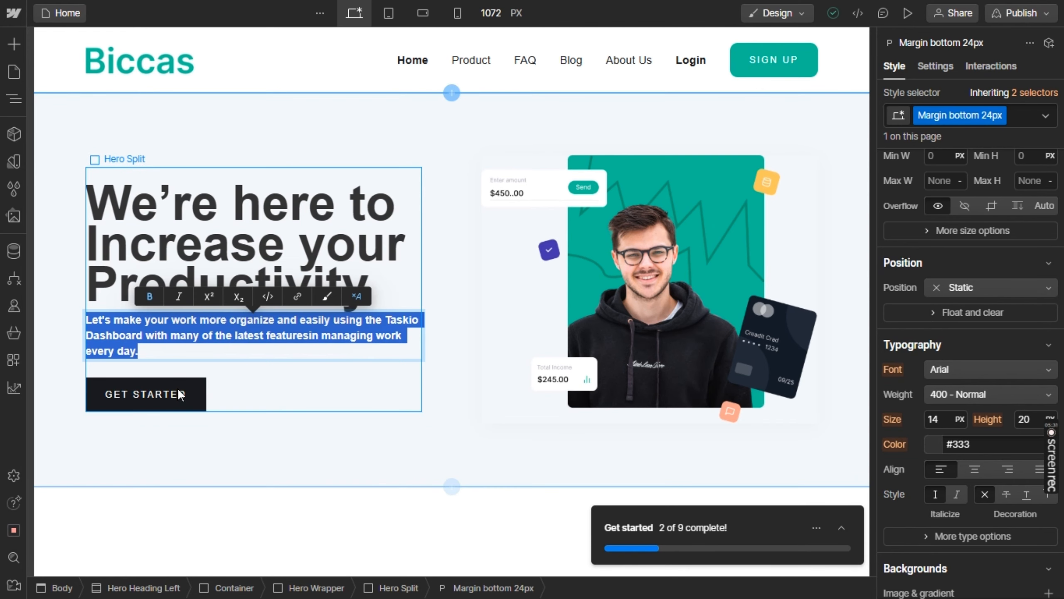
pyautogui.click(175, 392)
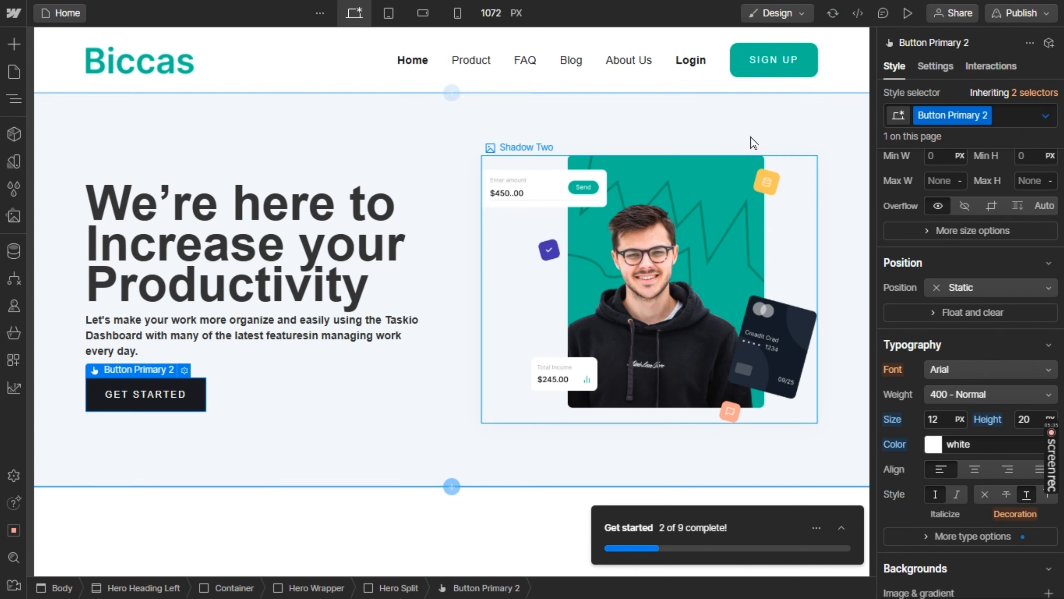
pyautogui.click(756, 50)
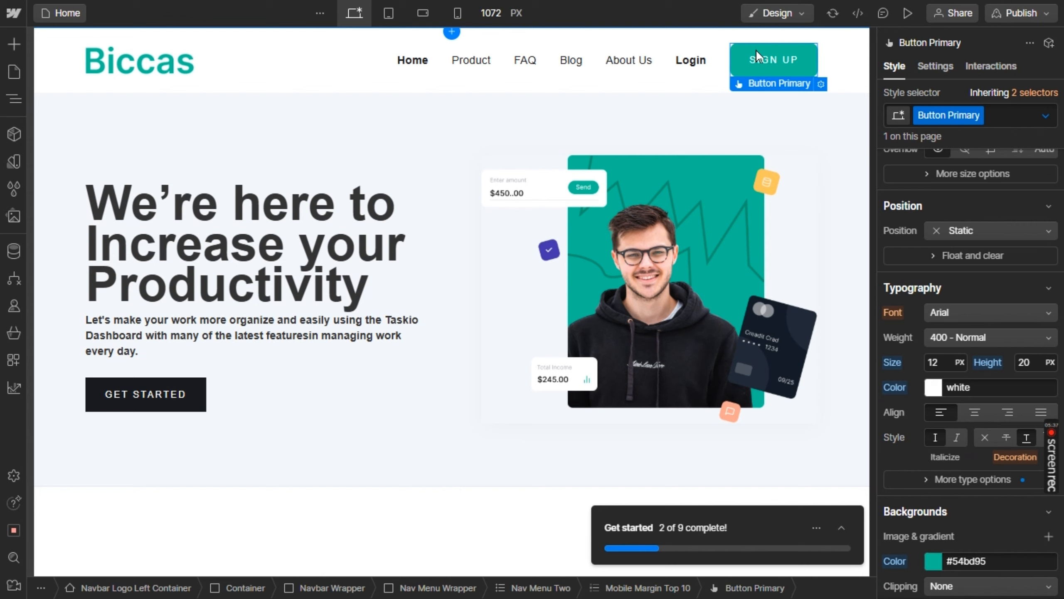
pyautogui.rightClick(756, 49)
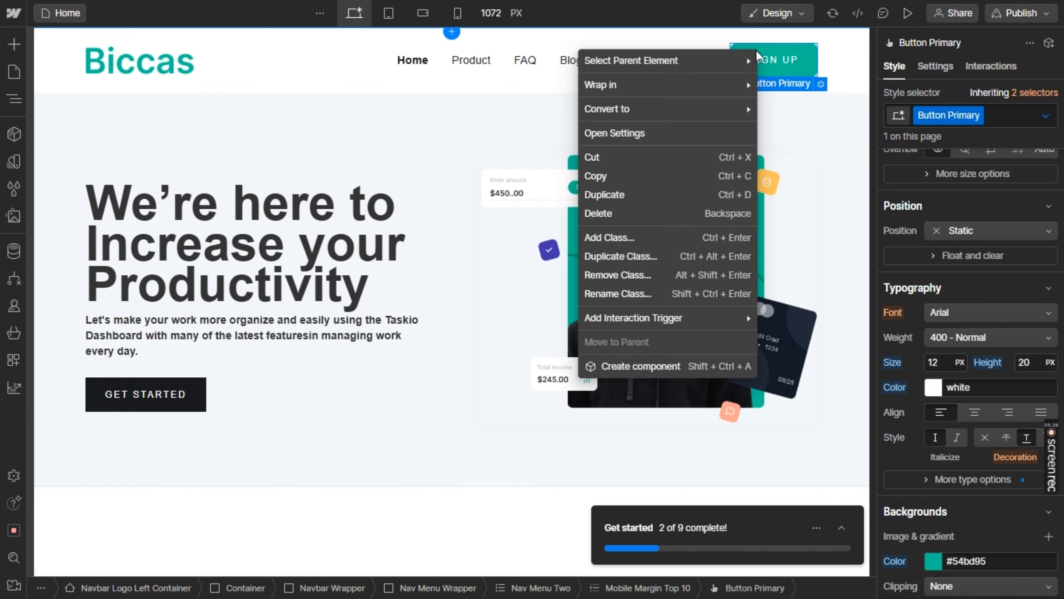
pyautogui.click(646, 177)
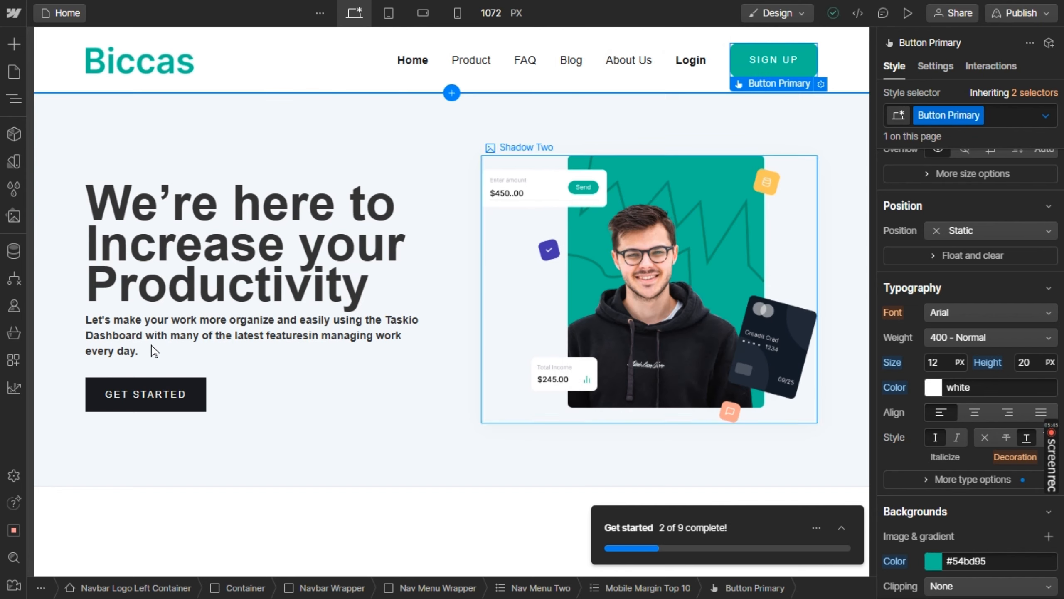
pyautogui.rightClick(110, 393)
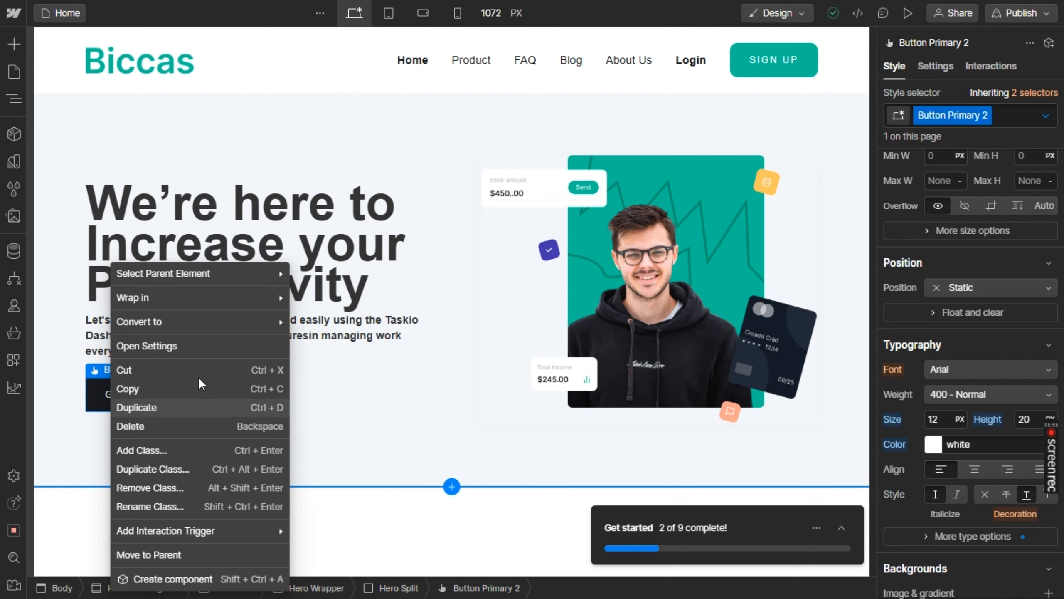
pyautogui.moveTo(216, 305)
pyautogui.moveTo(235, 278)
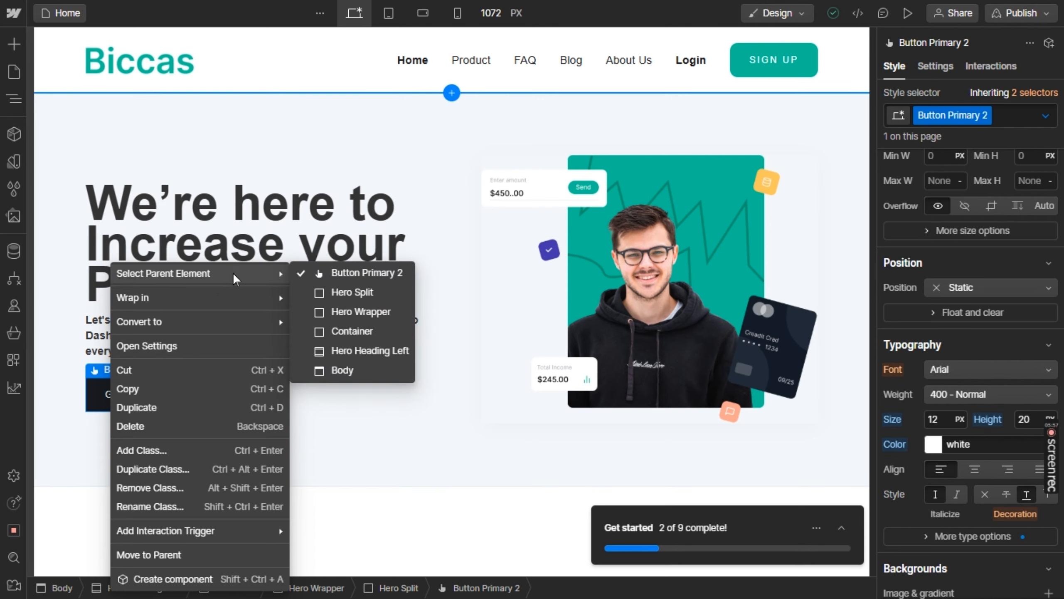
pyautogui.moveTo(216, 323)
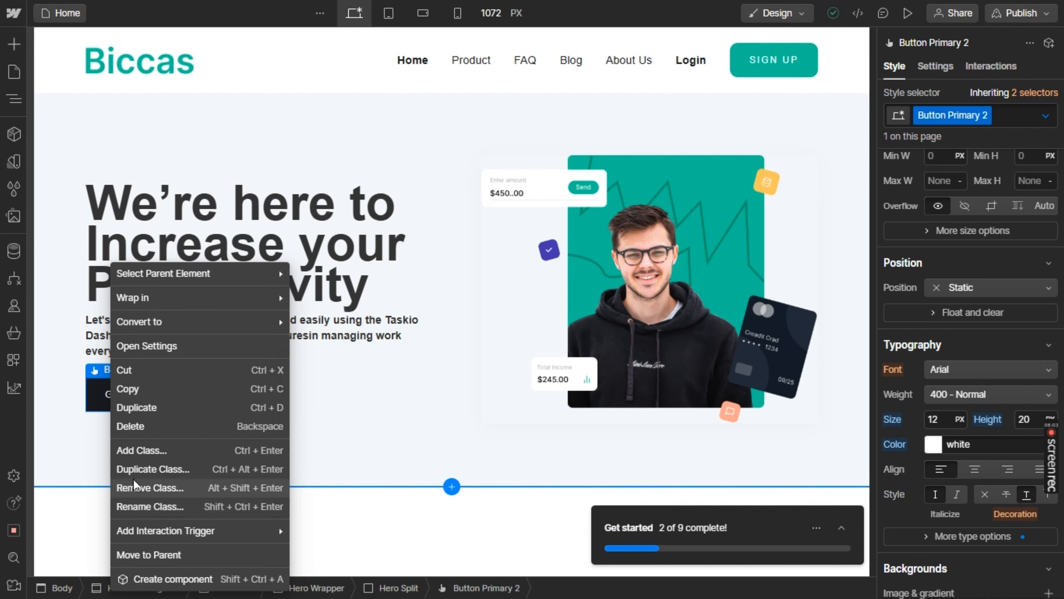
pyautogui.click(93, 399)
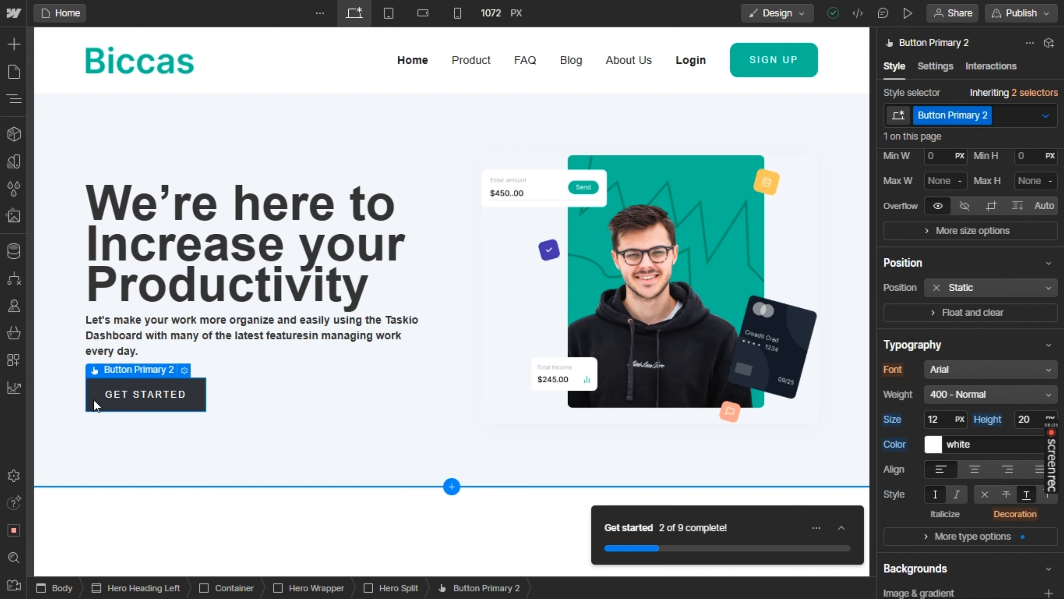
pyautogui.rightClick(215, 404)
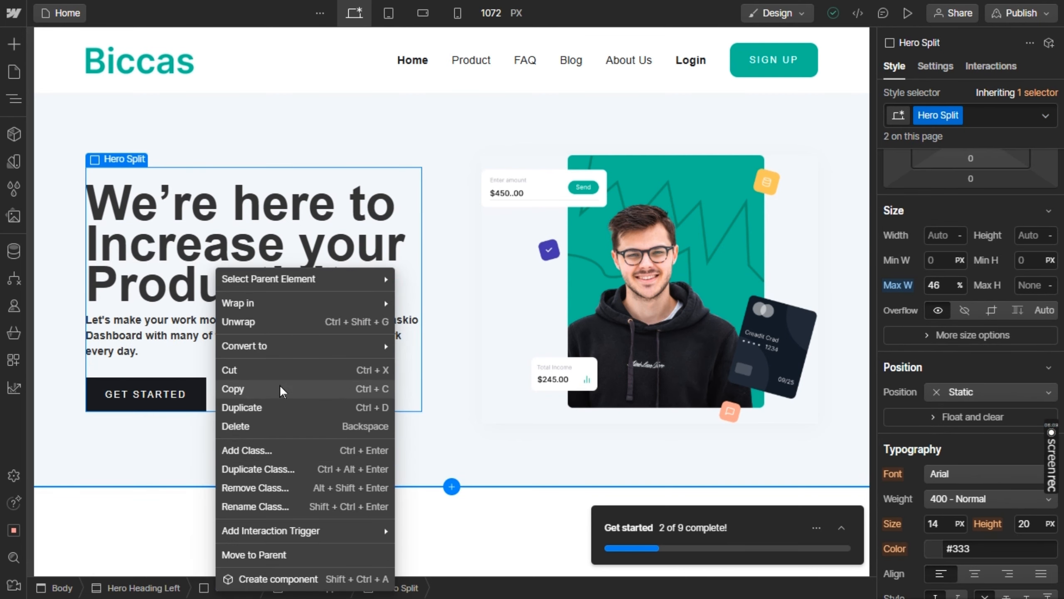
# Duplicate the navbar's SIGN UP button, move the copy under the hero paragraph, and delete the GET STARTED button
pyautogui.click(769, 77)
pyautogui.click(767, 75)
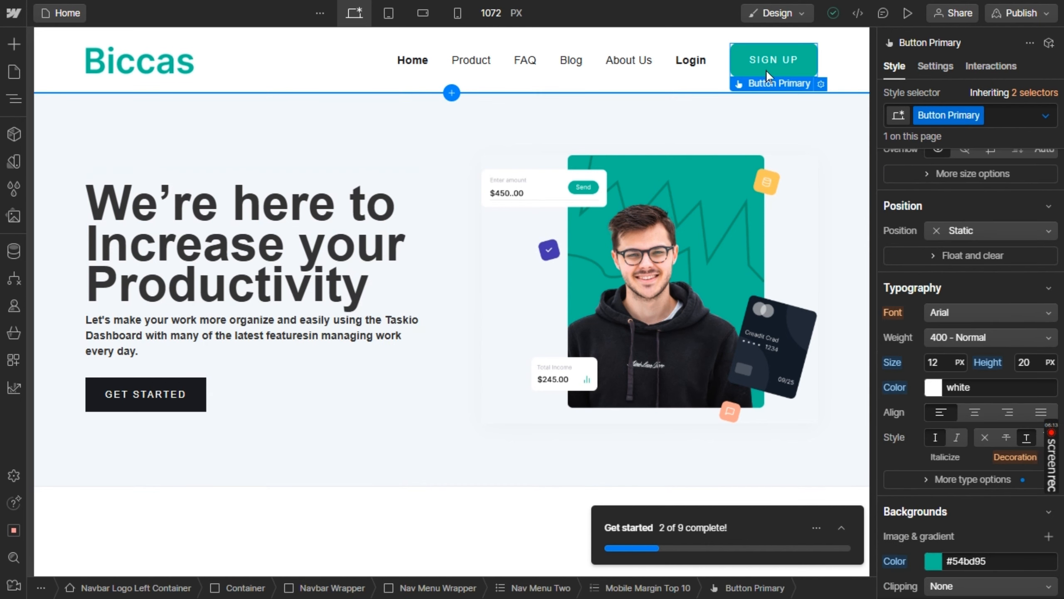
pyautogui.hotkey('ctrl', 'd')
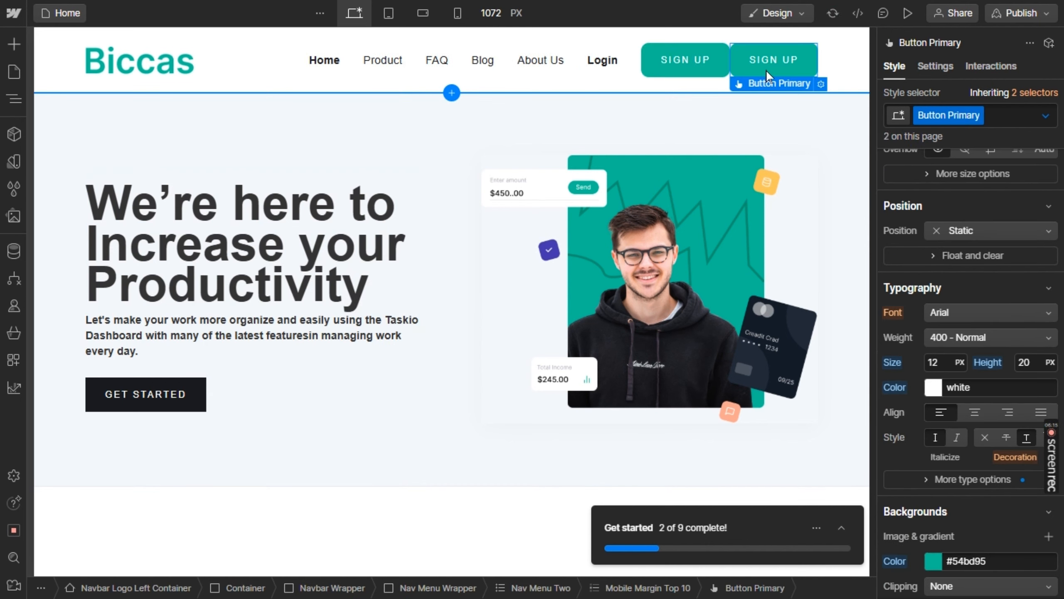
pyautogui.moveTo(241, 266); pyautogui.dragTo(209, 394)
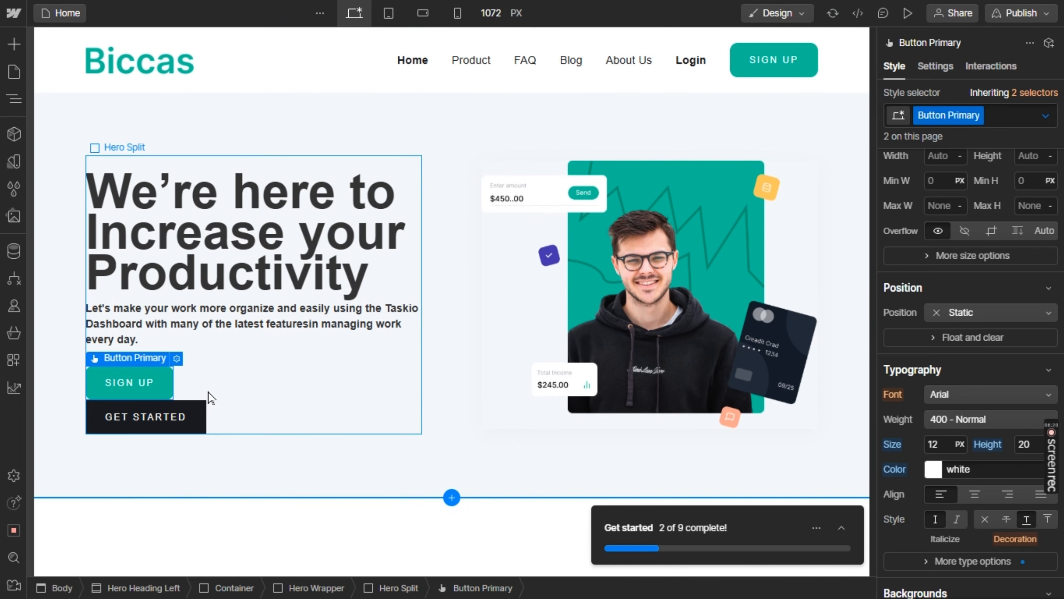
pyautogui.click(166, 413)
pyautogui.press('Delete')
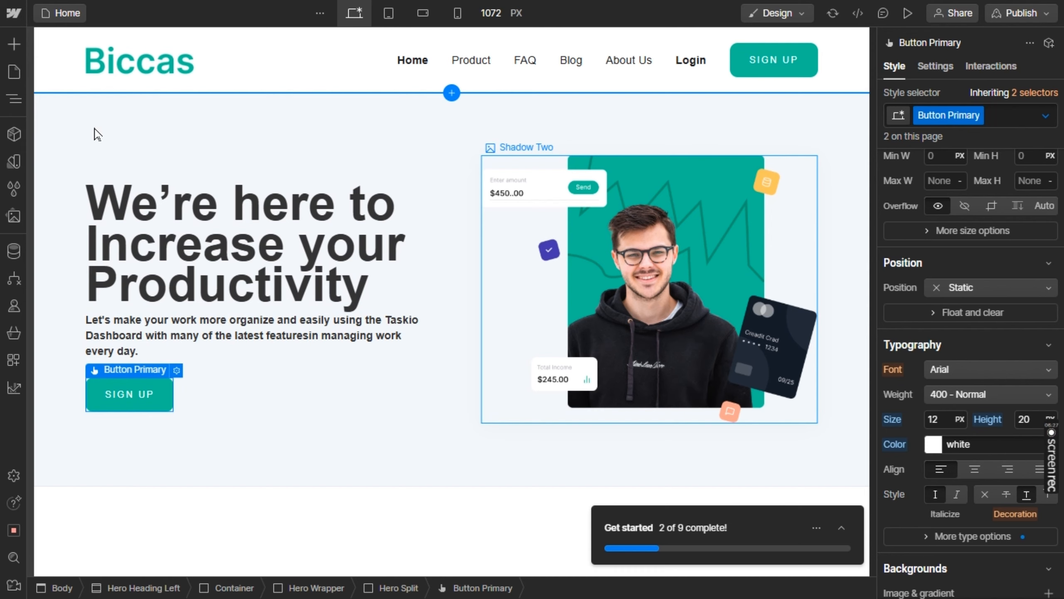
# Add an Image element between the hero heading and the description paragraph
pyautogui.click(14, 47)
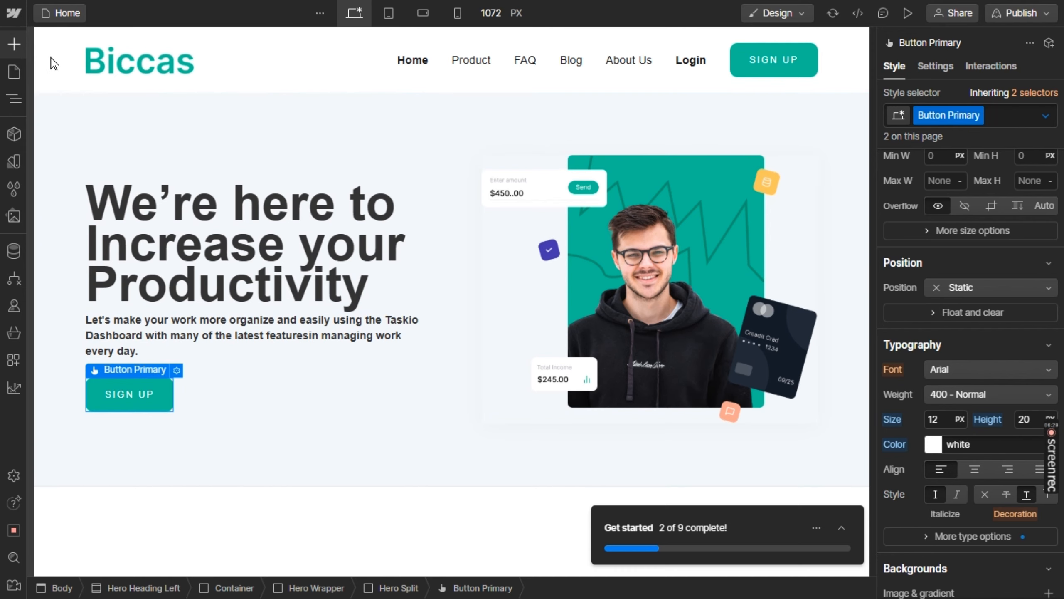
pyautogui.click(90, 100)
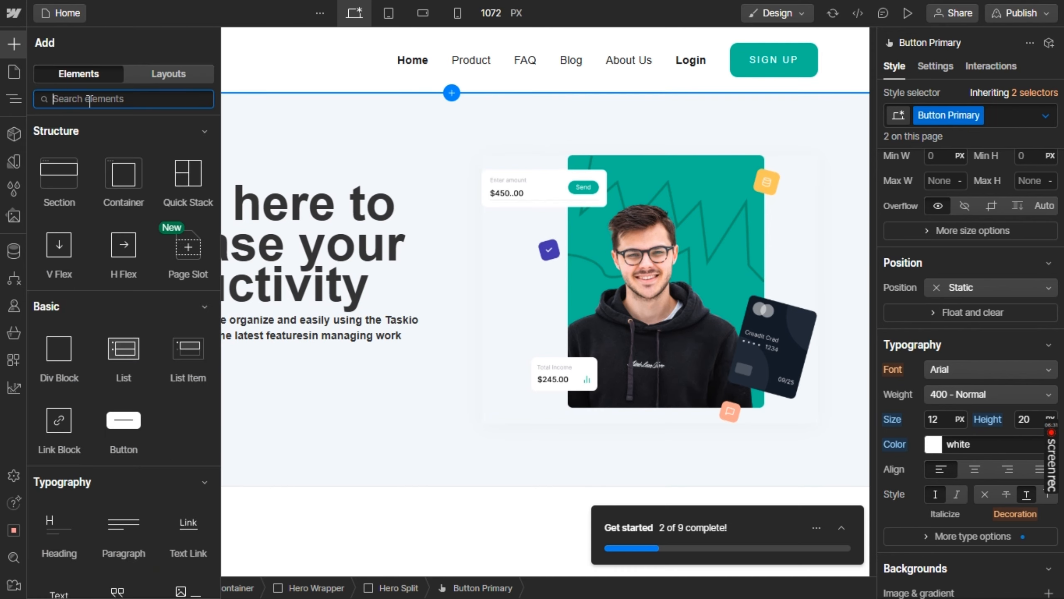
pyautogui.write('image')
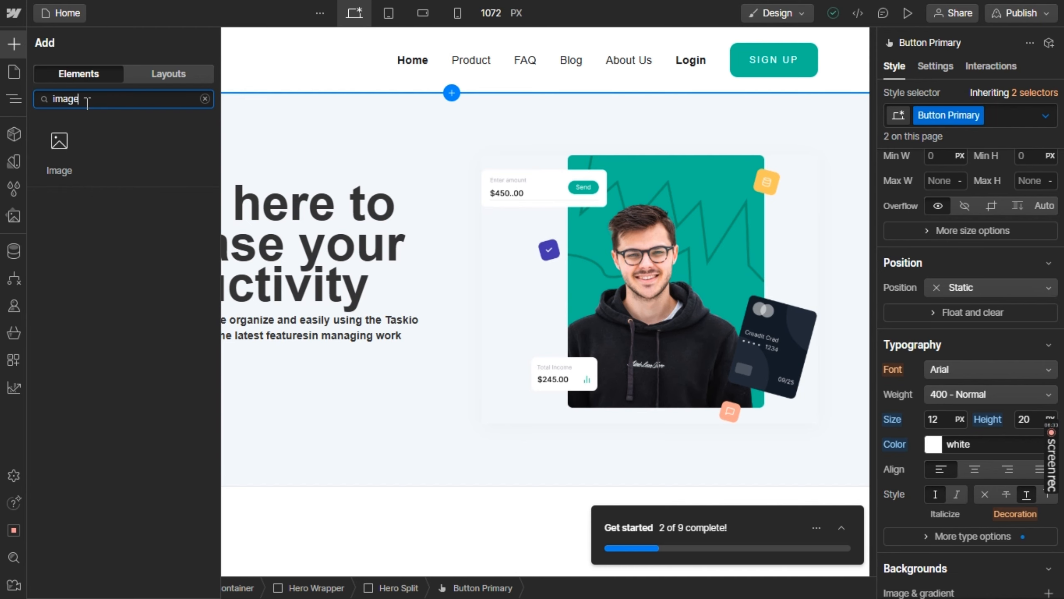
pyautogui.moveTo(57, 141); pyautogui.dragTo(266, 326)
# Replace the new placeholder image with header-line.png and shrink it to roughly the width of the word "Productivity"
pyautogui.click(167, 425)
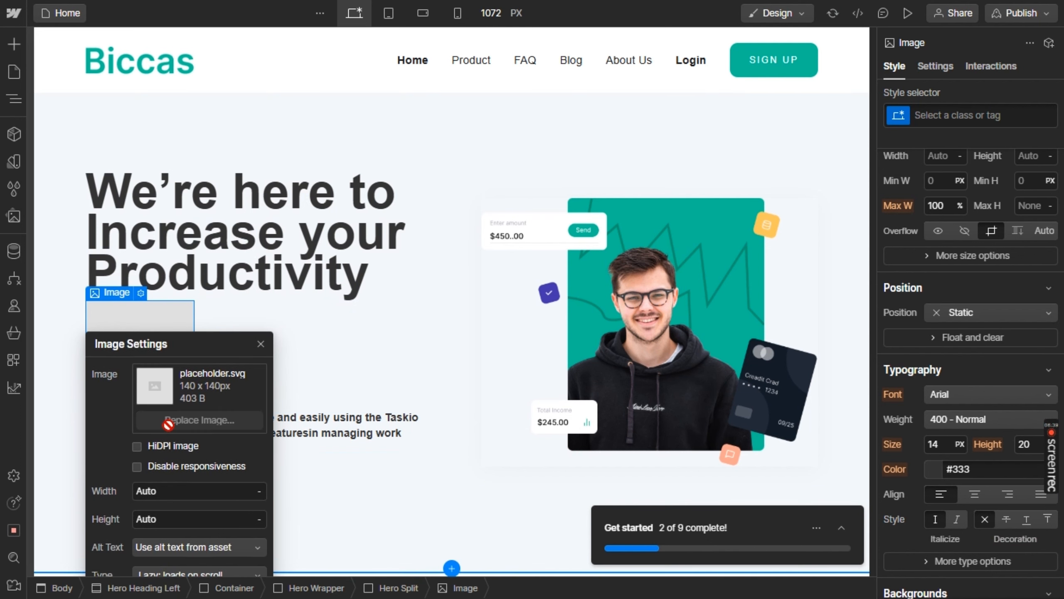
pyautogui.scroll(-3, 119, 378)
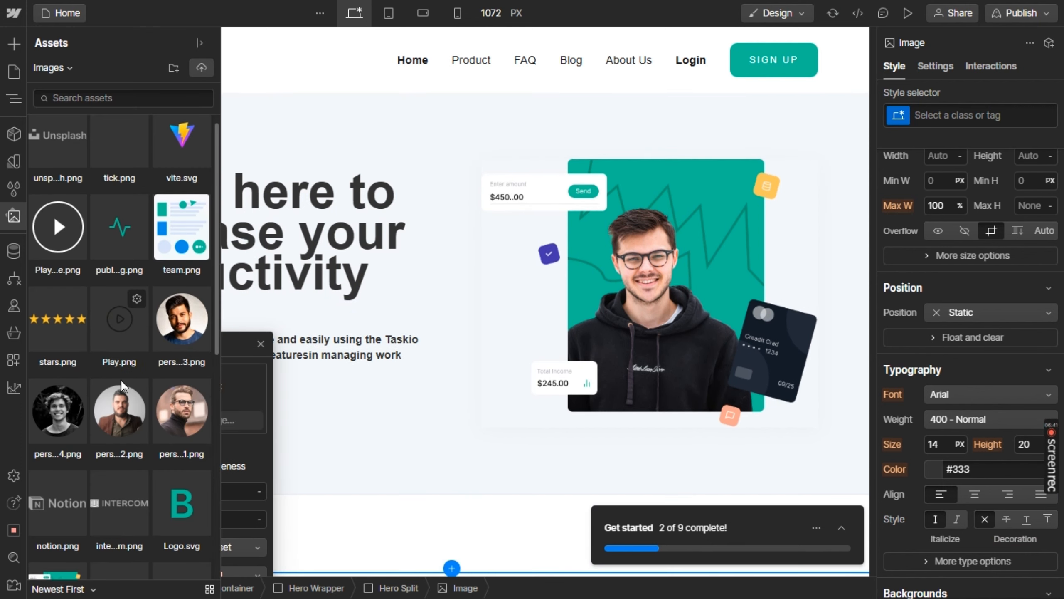
pyautogui.scroll(-2, 120, 378)
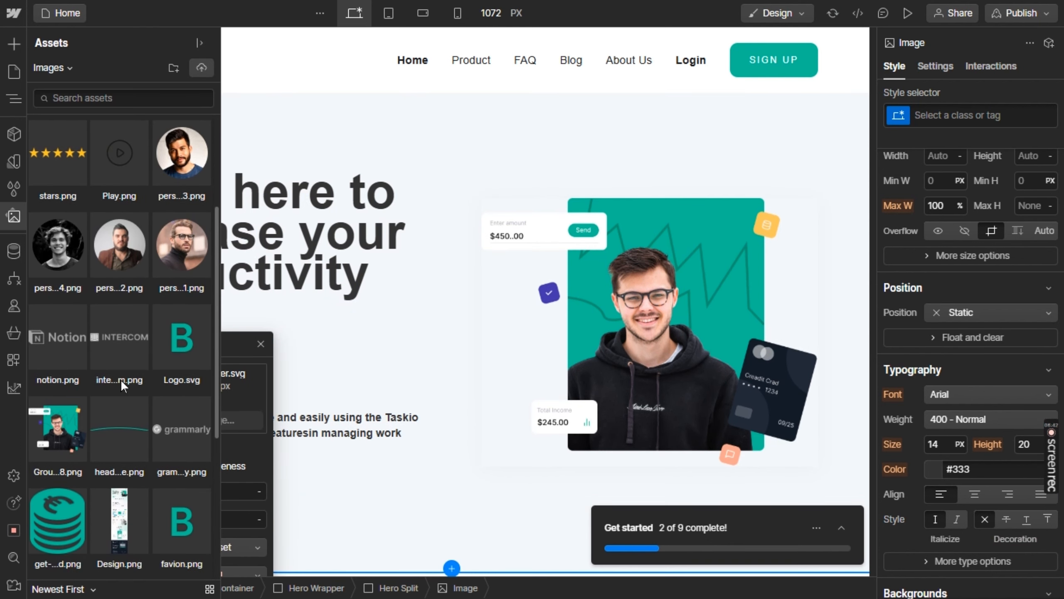
pyautogui.click(118, 427)
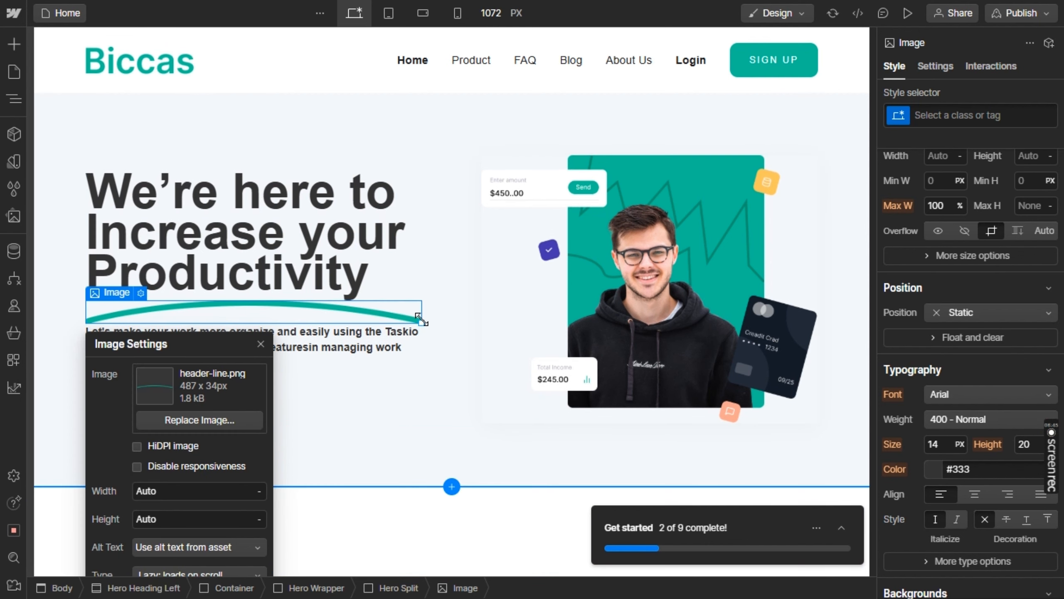
pyautogui.moveTo(420, 319); pyautogui.dragTo(367, 315)
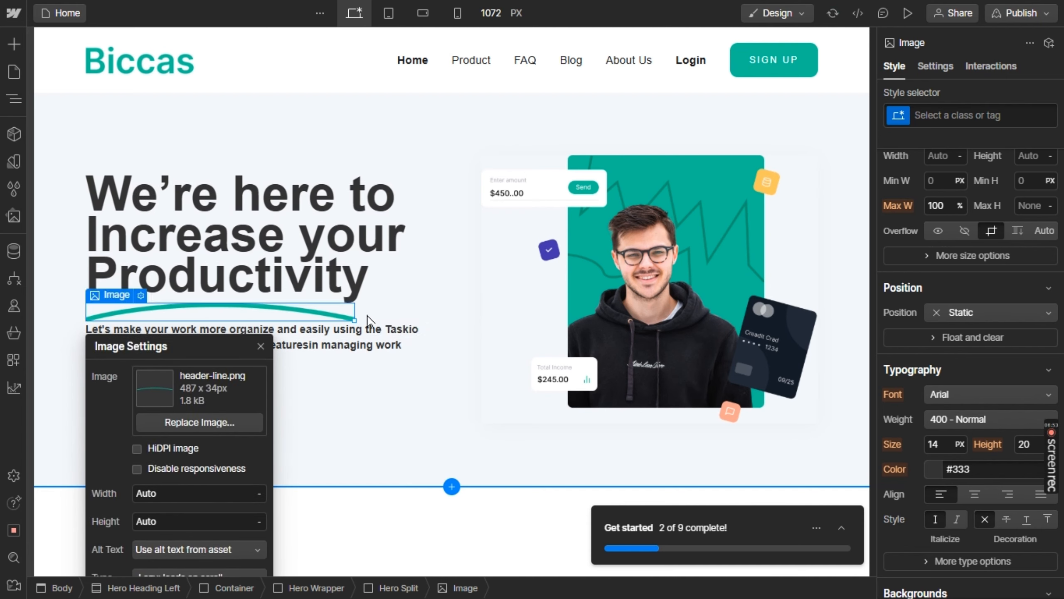
pyautogui.click(453, 357)
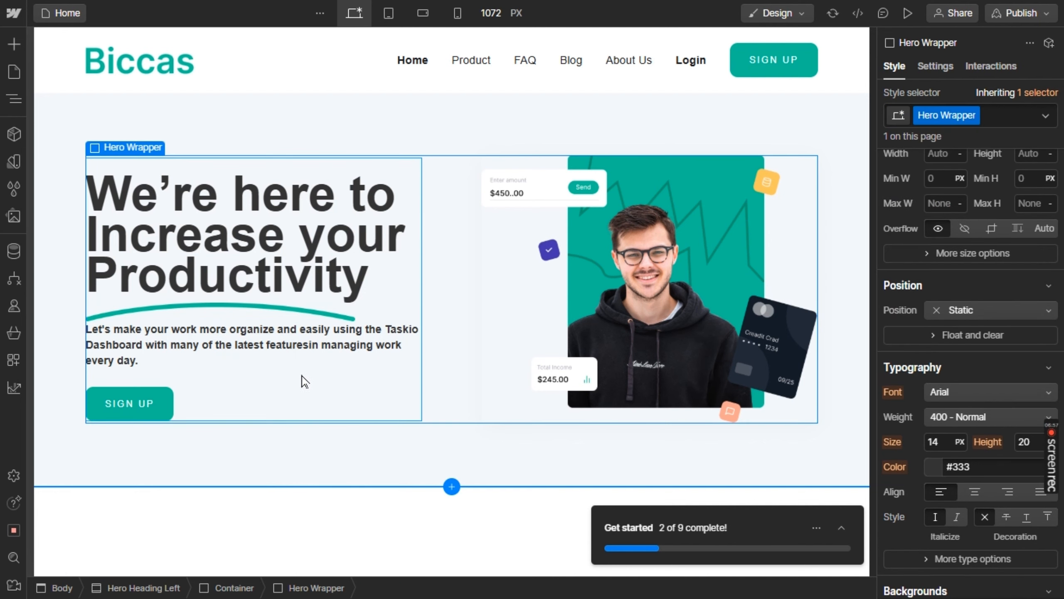
# Compare the hero text block with the Figma design and set the Hero Split gap to 7 px
pyautogui.hotkey('alt', 'Tab')
pyautogui.hotkey('alt', 'Tab')
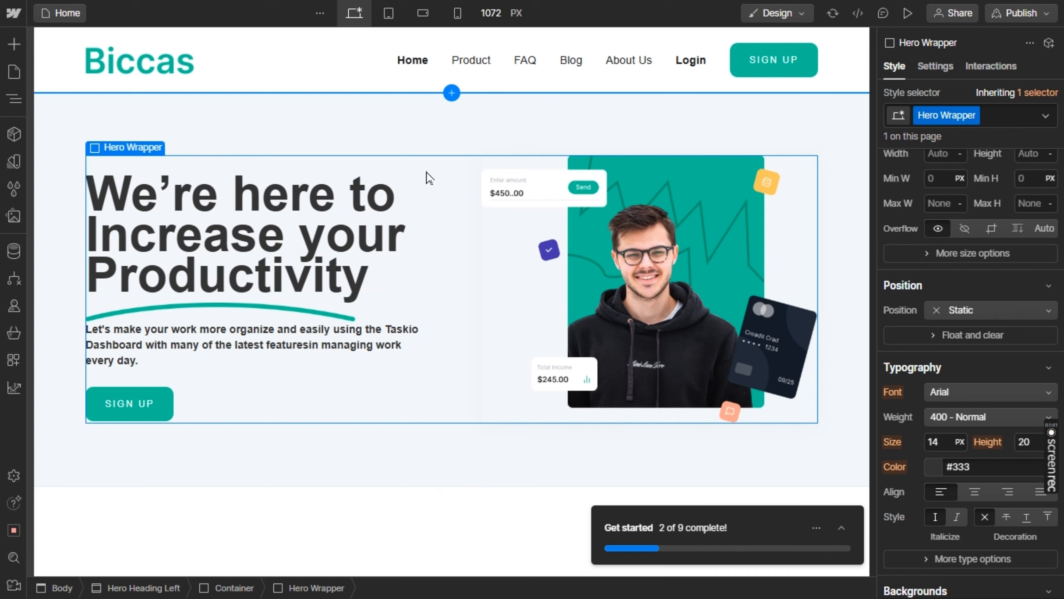
pyautogui.click(418, 399)
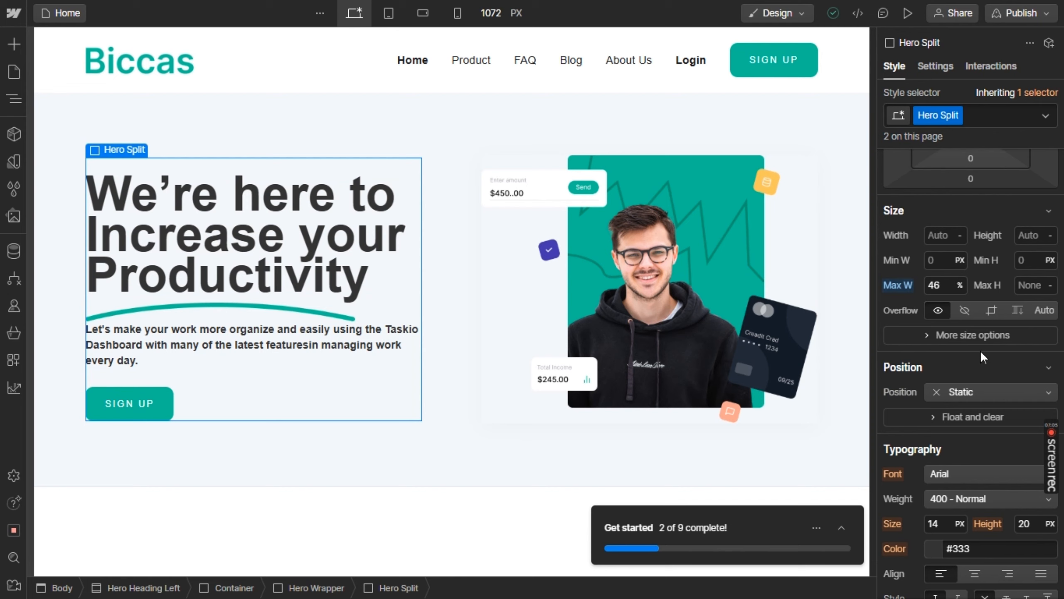
pyautogui.scroll(-1, 980, 350)
pyautogui.scroll(-5, 980, 350)
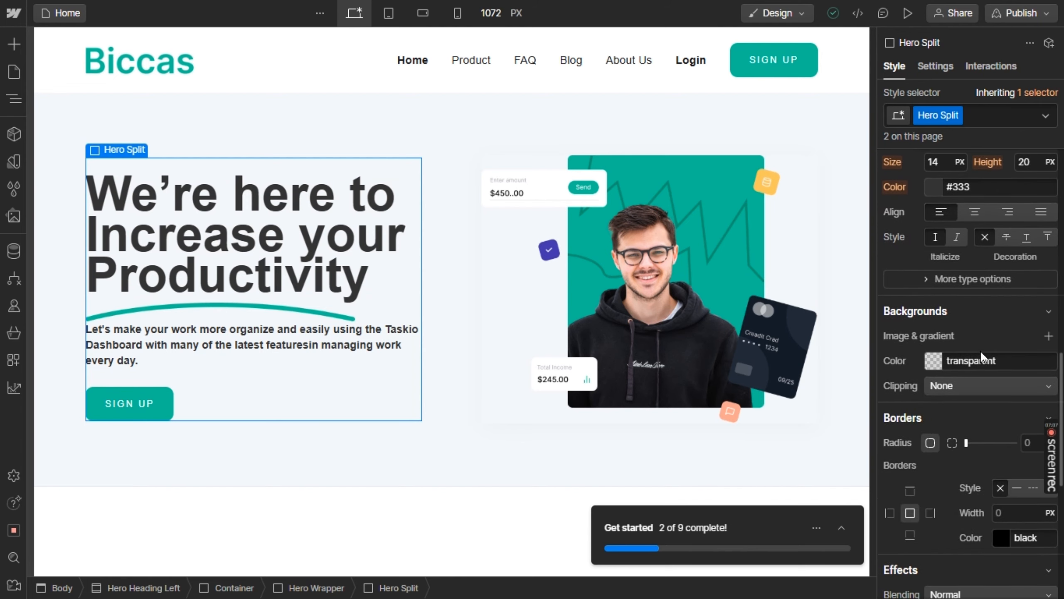
pyautogui.scroll(8, 980, 350)
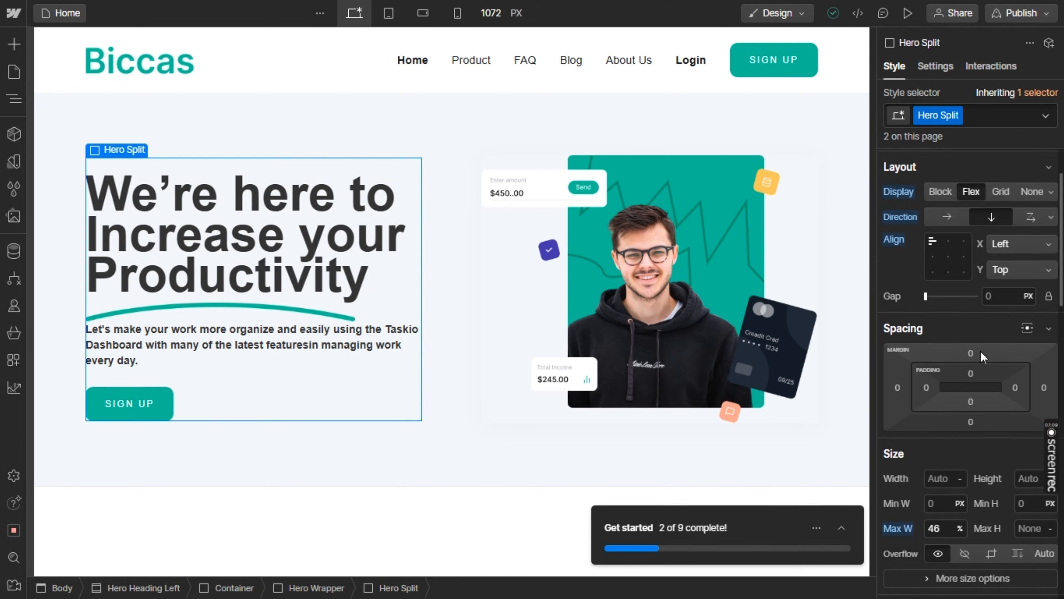
pyautogui.click(930, 376)
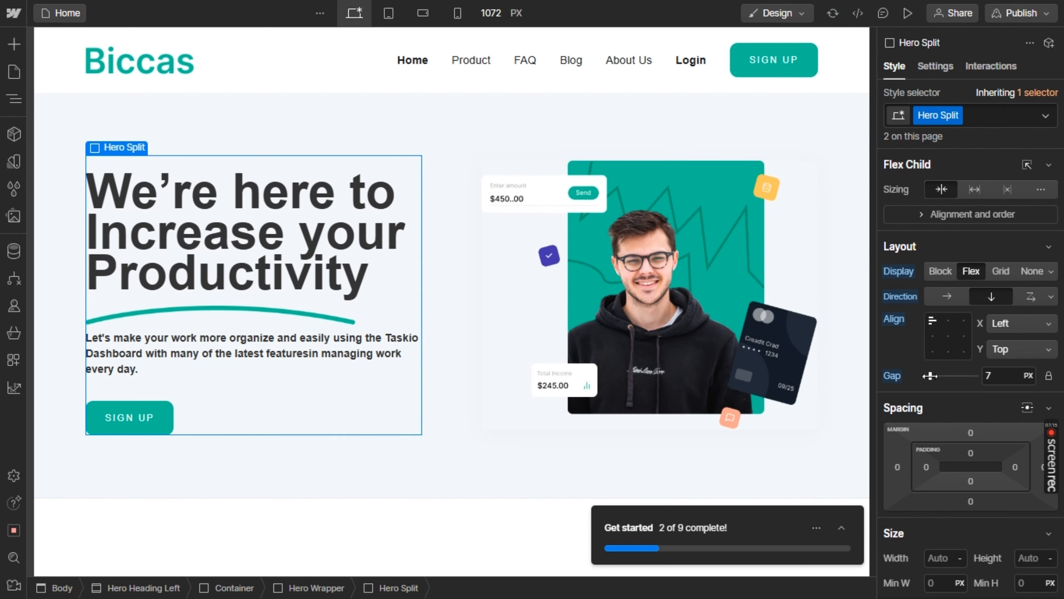
# Change the hero button's label to "Try free trial", following the button wording in the Figma design
pyautogui.click(131, 413)
pyautogui.hotkey('alt', 'Tab')
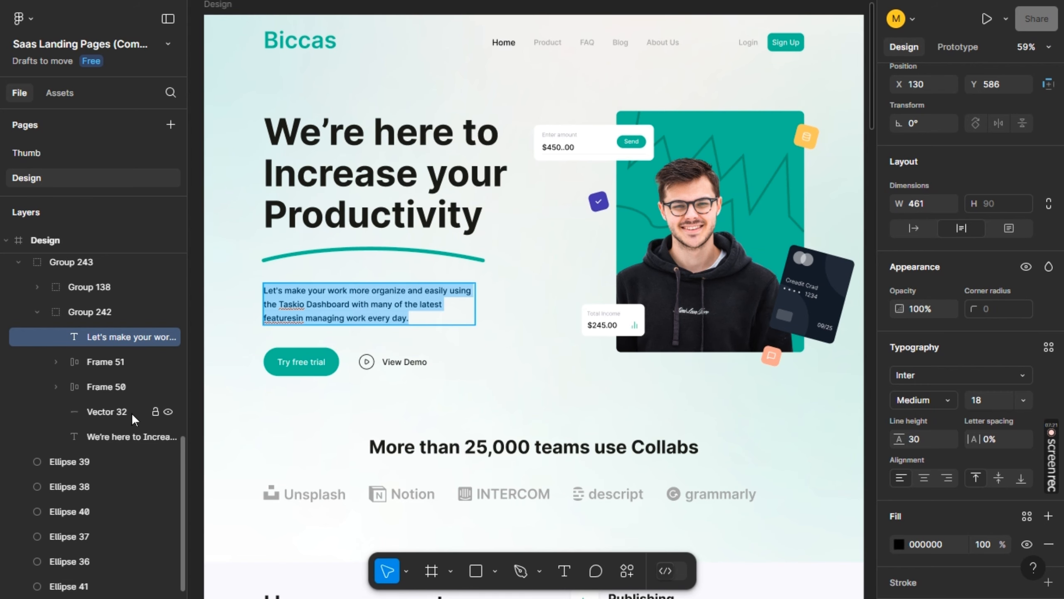
pyautogui.hotkey('alt', 'Tab')
pyautogui.doubleClick(131, 415)
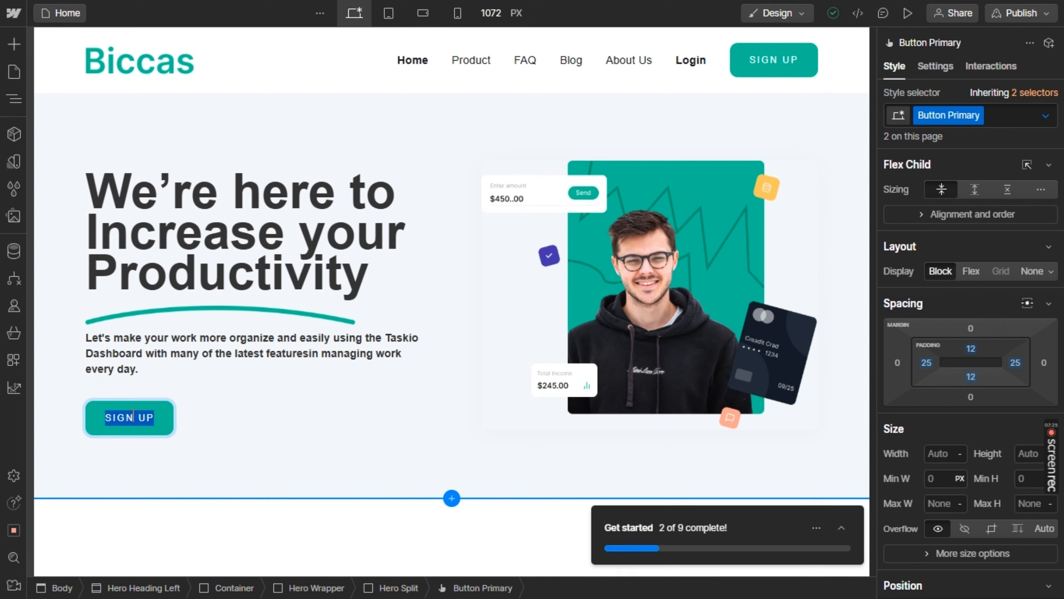
pyautogui.tripleClick(132, 415)
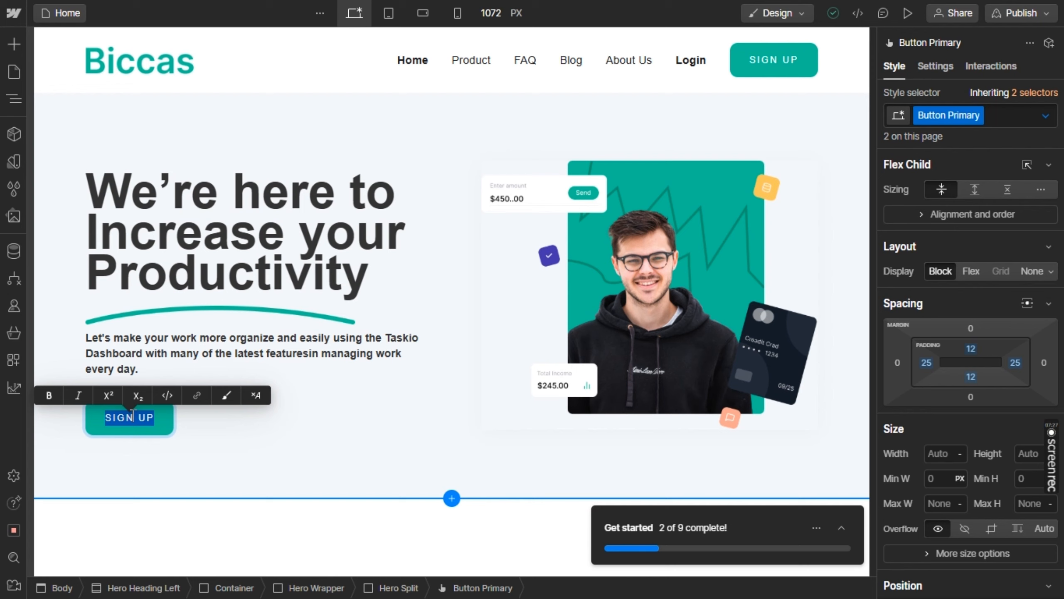
pyautogui.write('Try')
pyautogui.hotkey('alt', 'Tab')
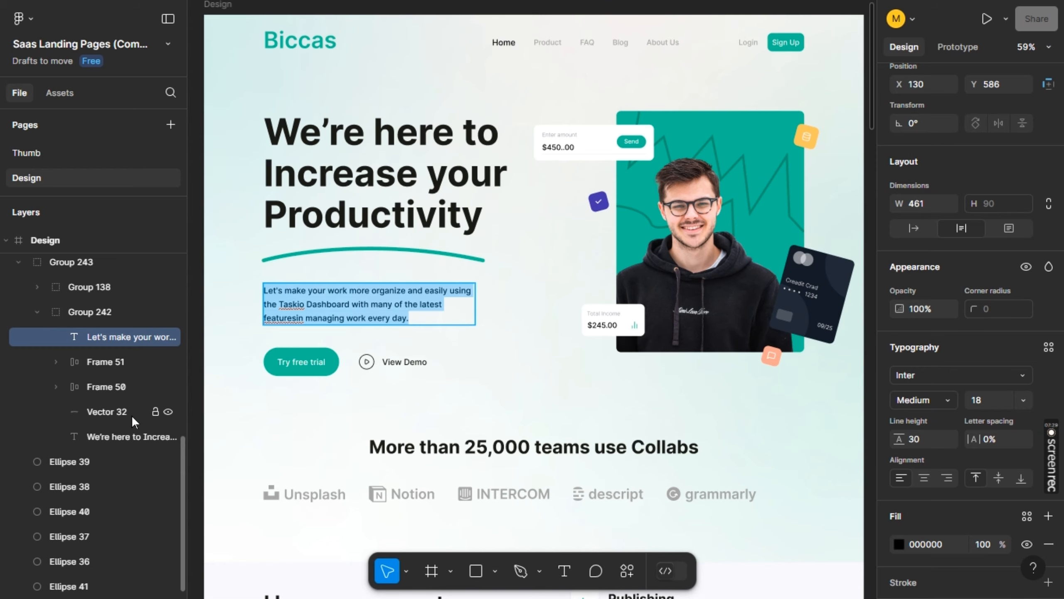
pyautogui.hotkey('alt', 'Tab')
pyautogui.write('free ')
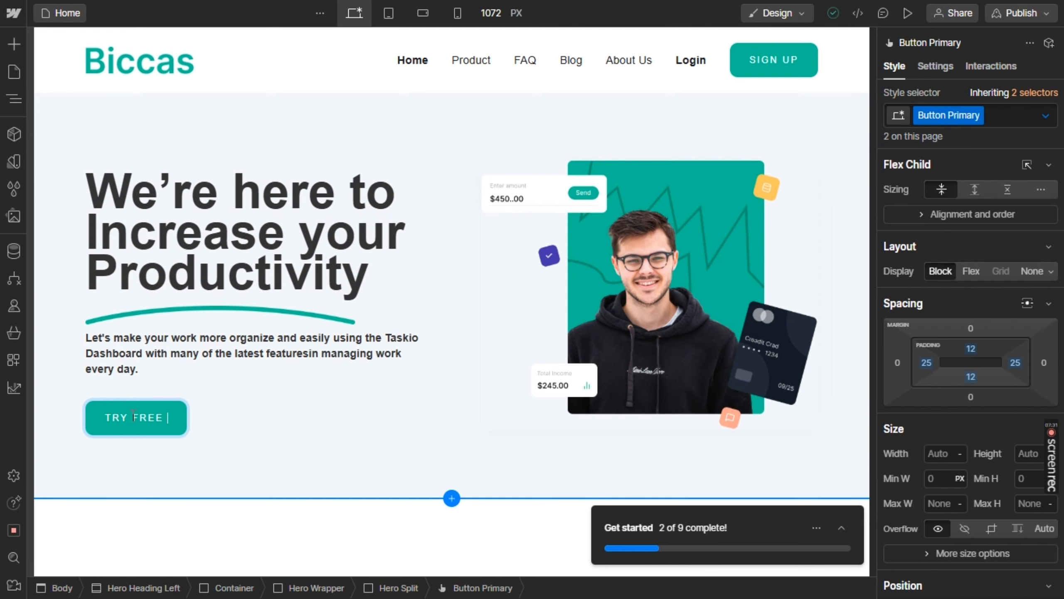
pyautogui.write('trial')
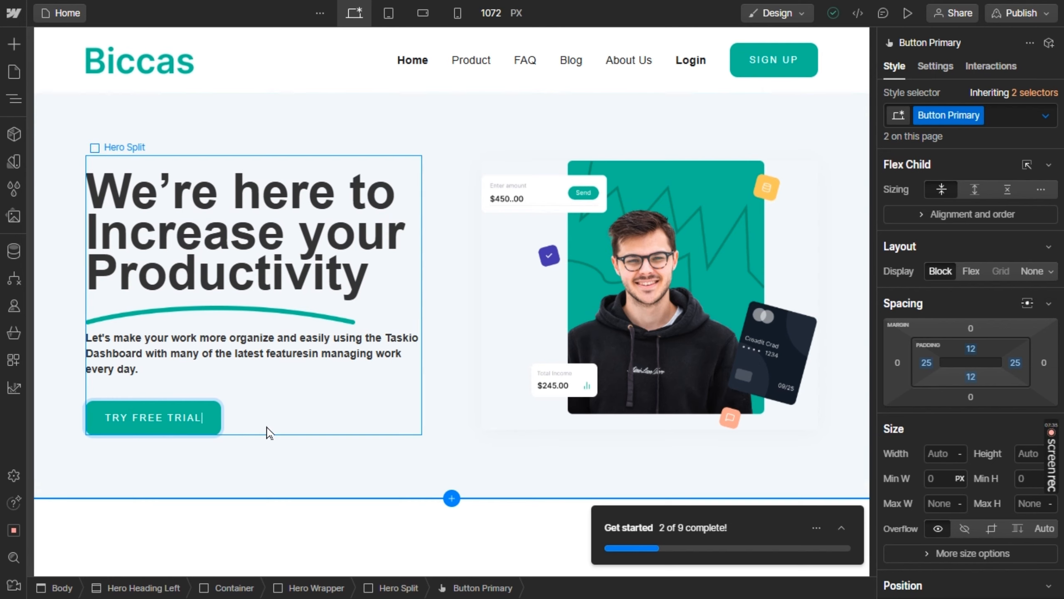
pyautogui.press('Escape')
pyautogui.click(256, 430)
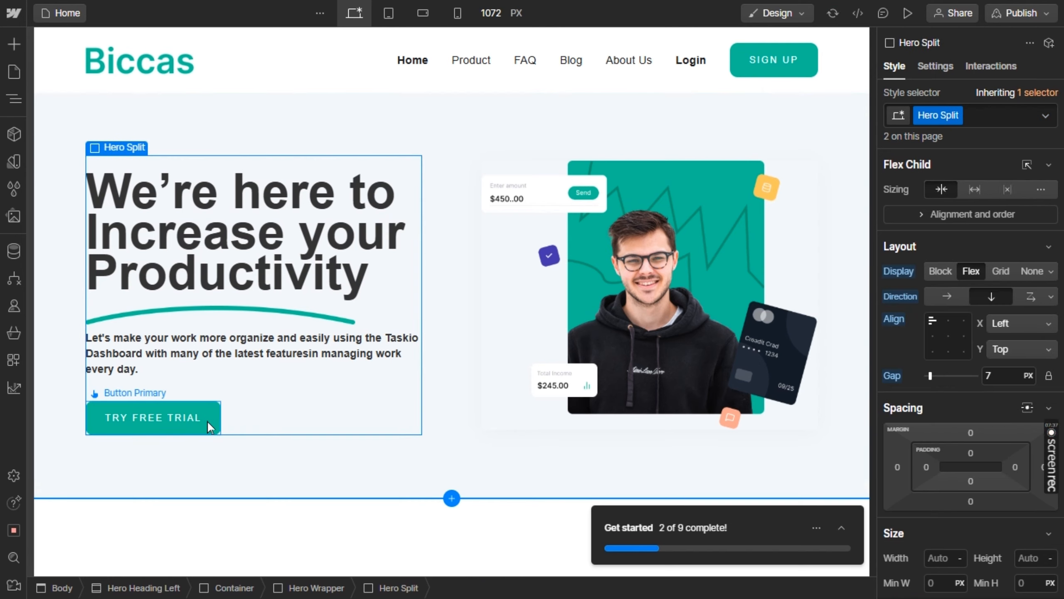
pyautogui.click(207, 420)
pyautogui.hotkey('ctrl', 'd')
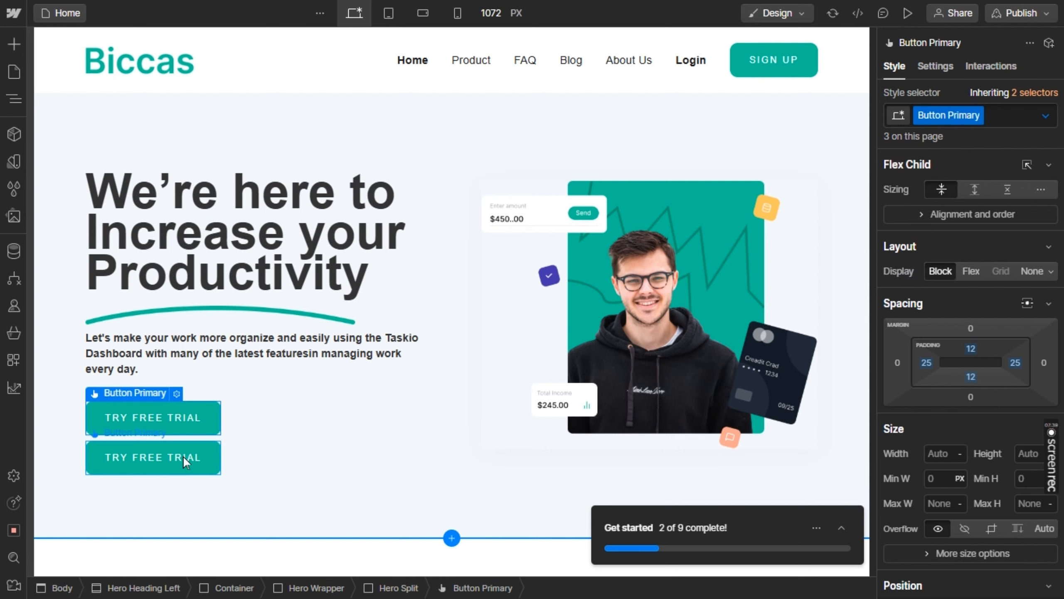
pyautogui.moveTo(183, 456); pyautogui.dragTo(229, 434)
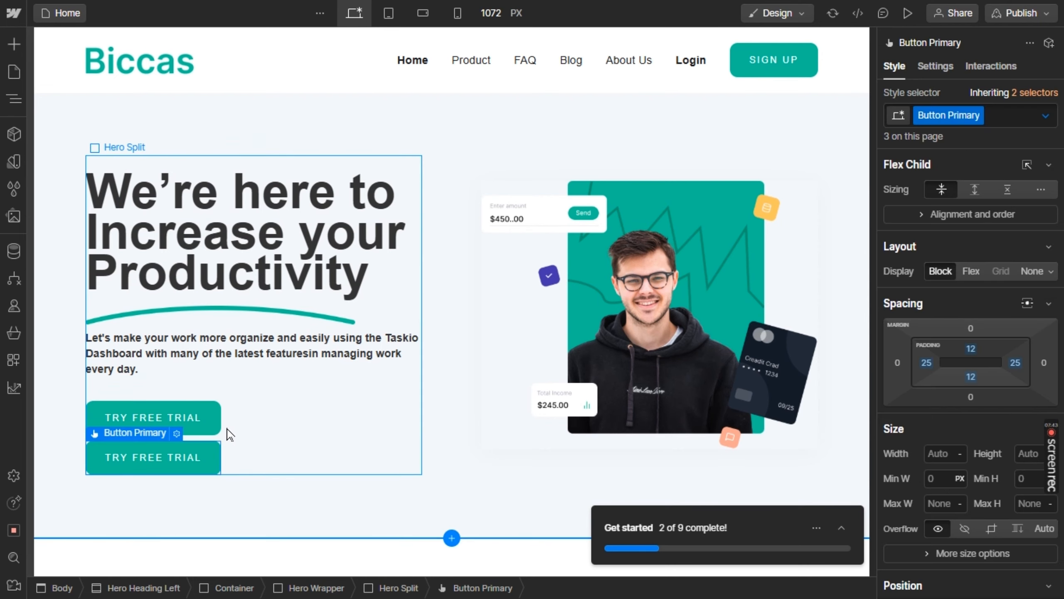
pyautogui.press('Delete')
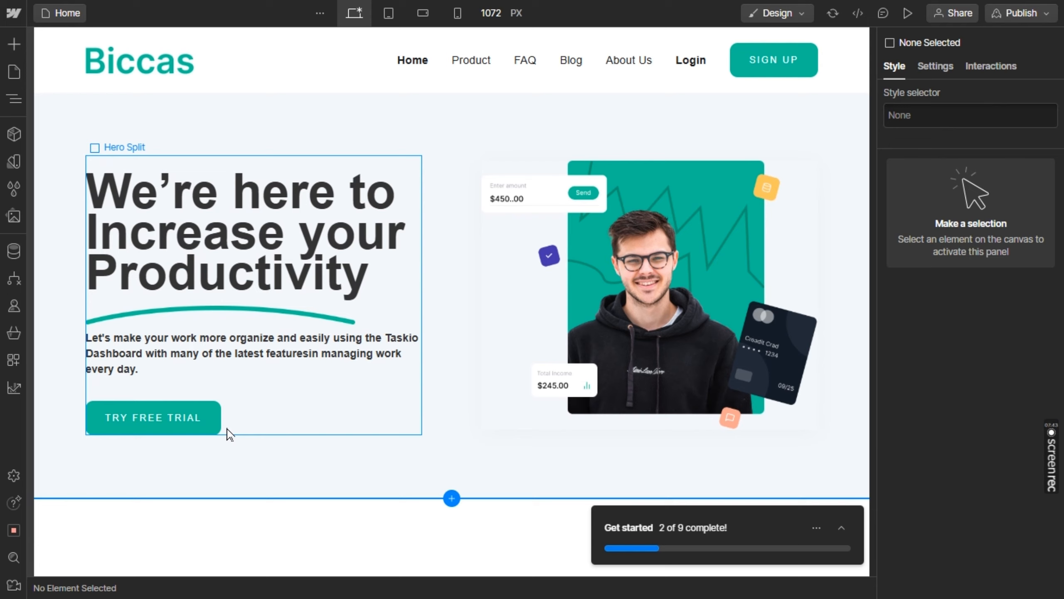
# Add a Div Block below the hero paragraph and move the TRY FREE TRIAL button into it
pyautogui.click(9, 48)
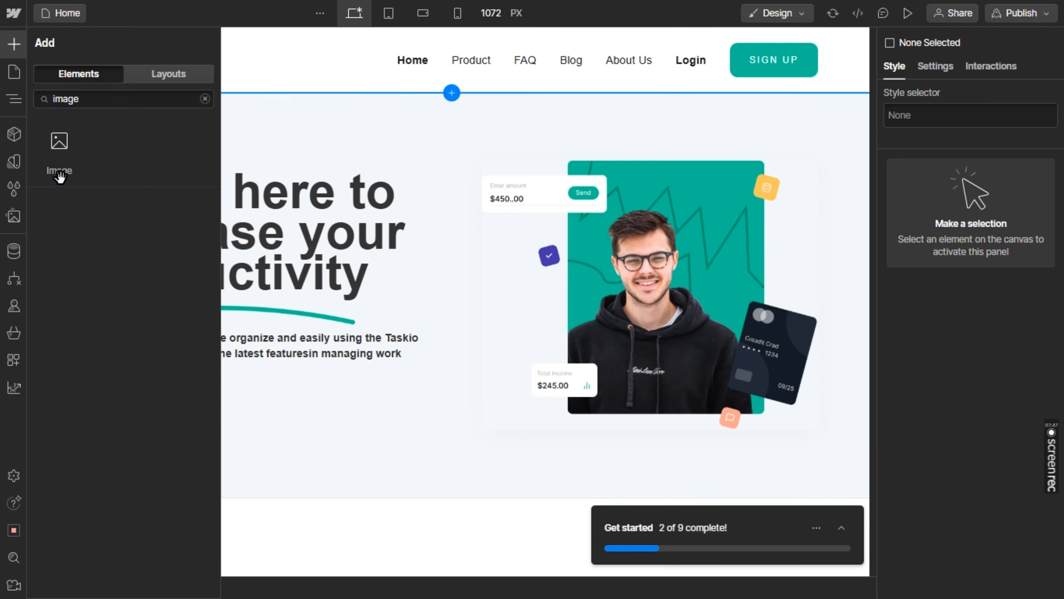
pyautogui.click(91, 99)
pyautogui.press('BackSpace')
pyautogui.press('BackSpace')
pyautogui.press('BackSpace')
pyautogui.press('BackSpace')
pyautogui.press('BackSpace')
pyautogui.write('div')
pyautogui.moveTo(59, 145); pyautogui.dragTo(168, 404)
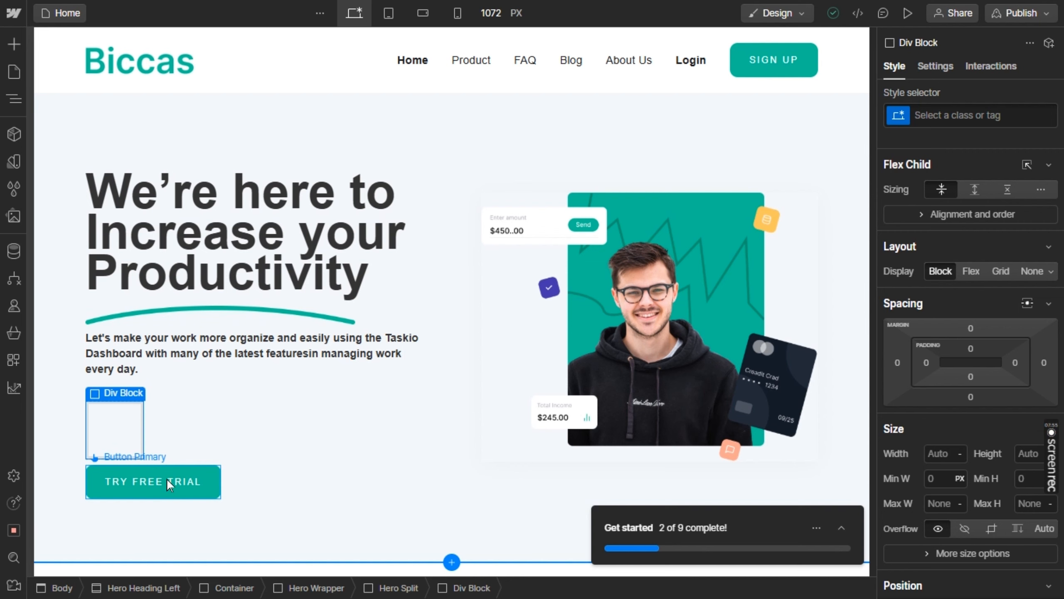
pyautogui.moveTo(119, 431); pyautogui.dragTo(120, 432)
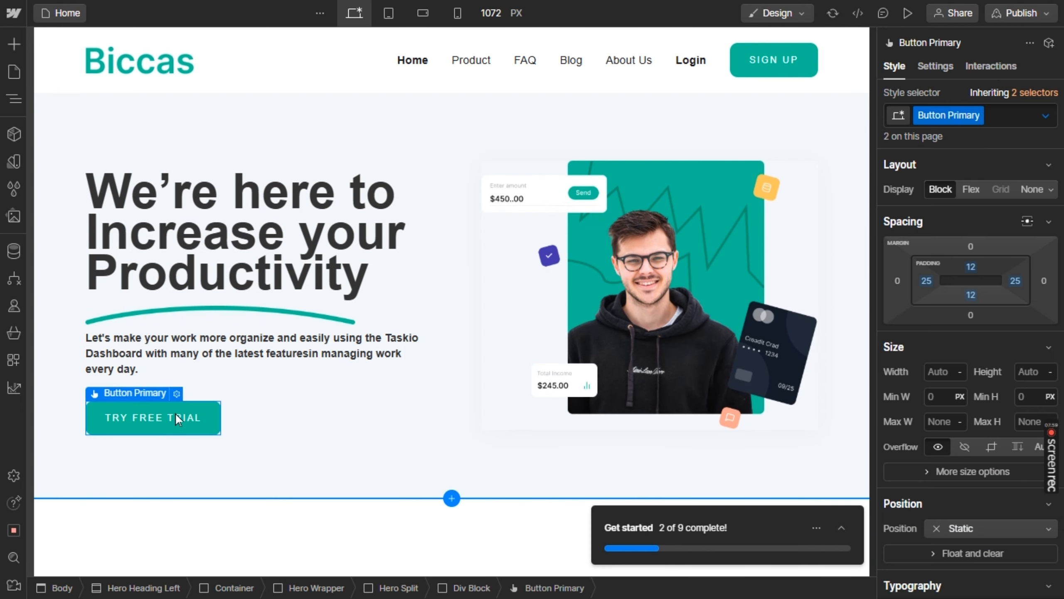
# Duplicate the hero's TRY FREE TRIAL button and set the enclosing Div Block to Flex with a 10 px gap
pyautogui.hotkey('ctrl', 'd')
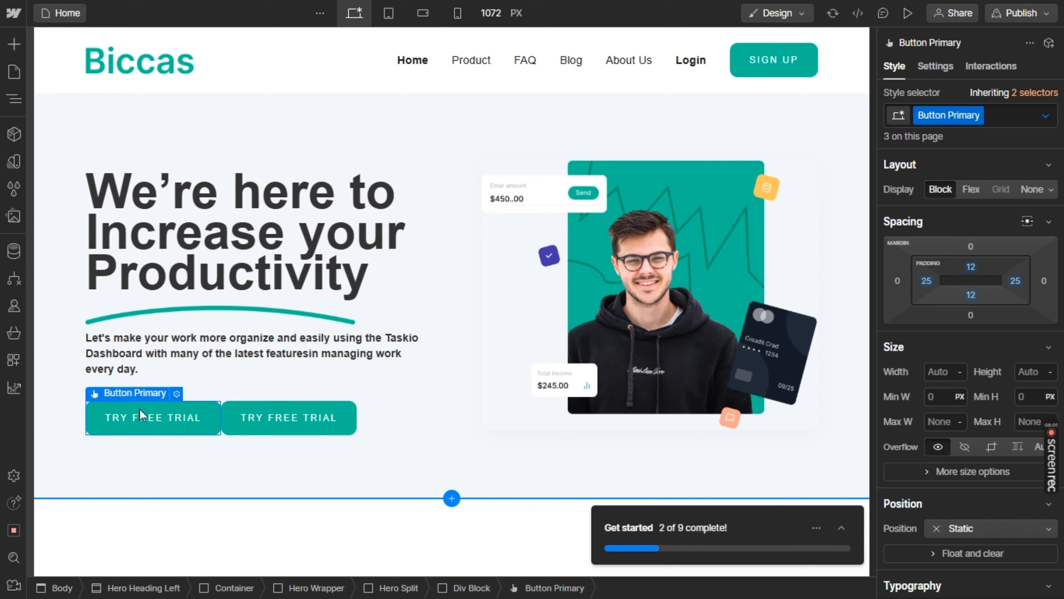
pyautogui.moveTo(146, 398)
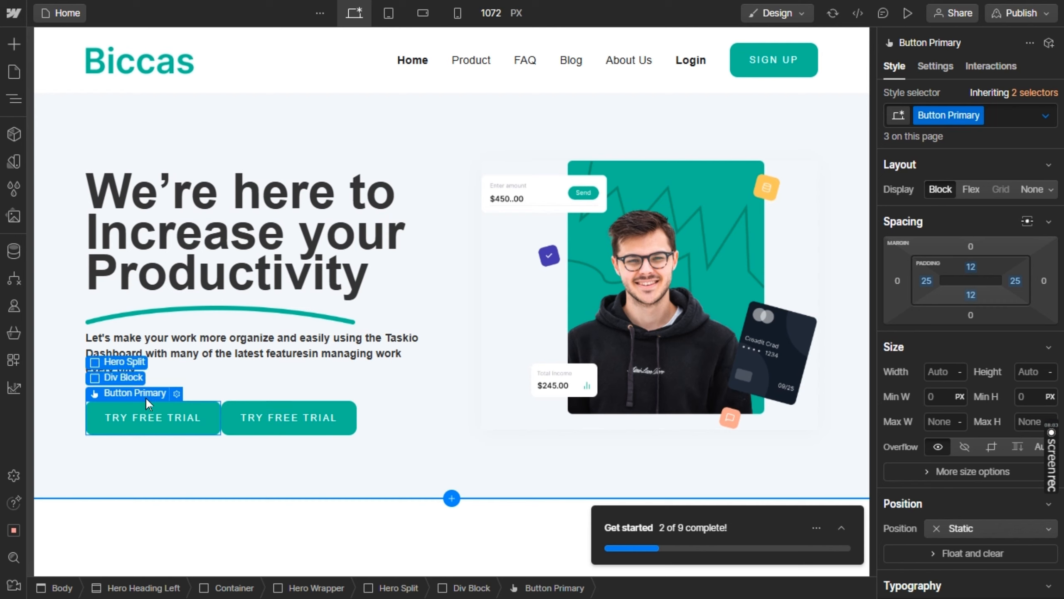
pyautogui.click(128, 377)
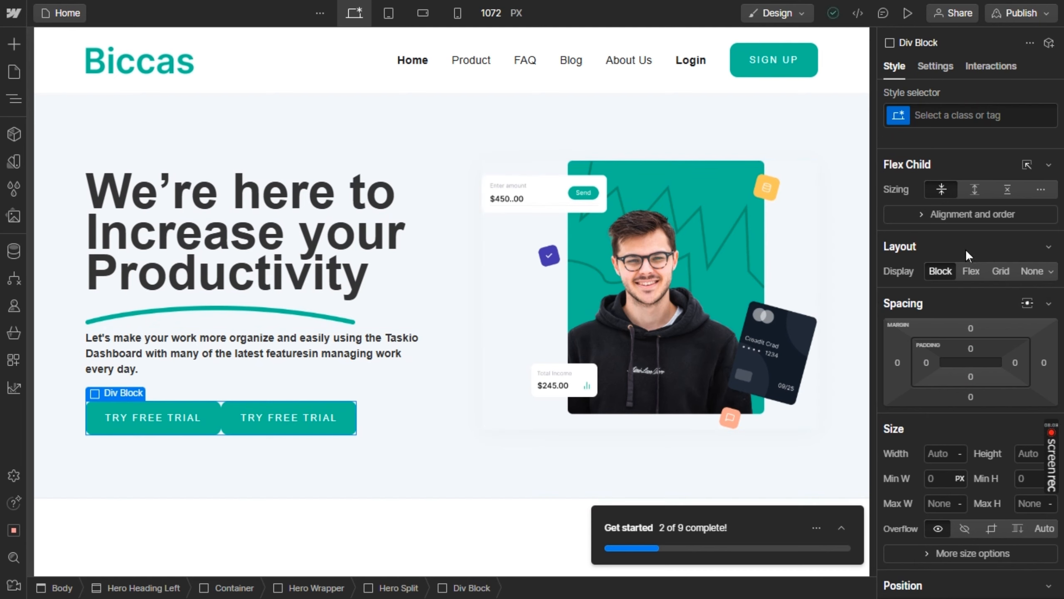
pyautogui.scroll(-5, 965, 249)
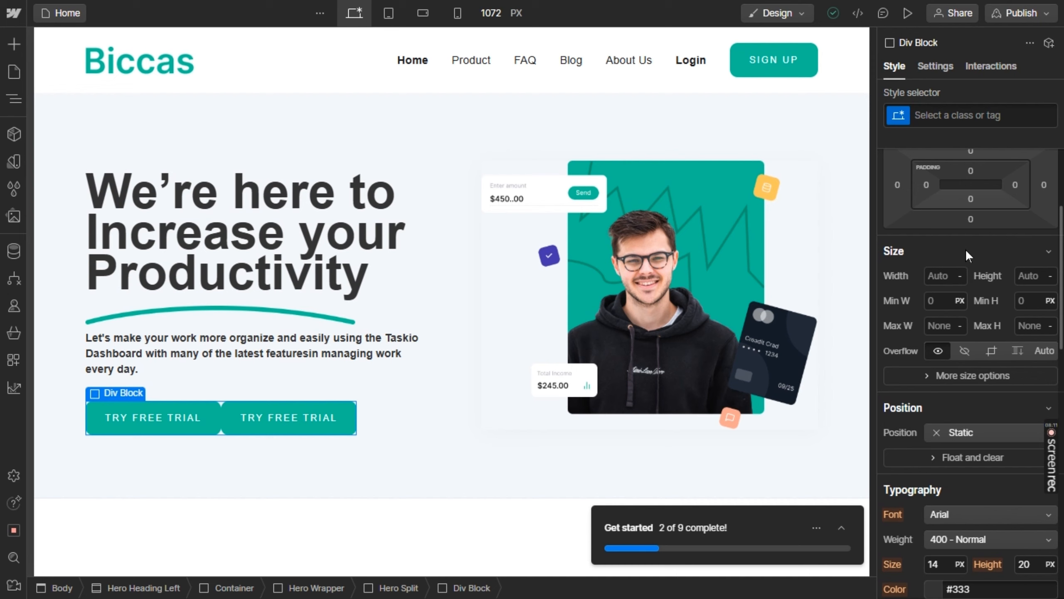
pyautogui.scroll(-3, 965, 248)
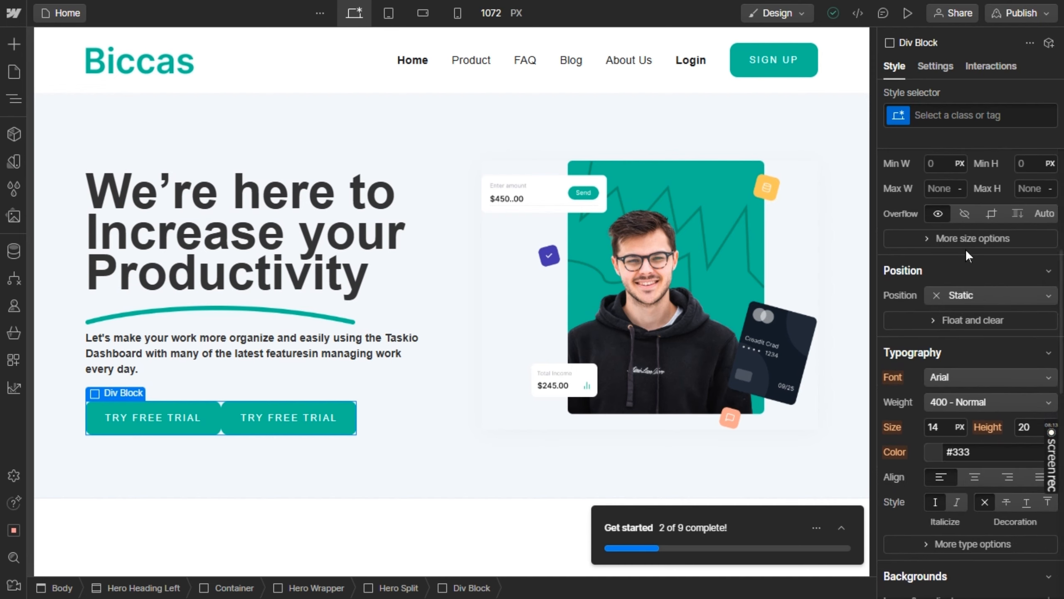
pyautogui.scroll(8, 965, 249)
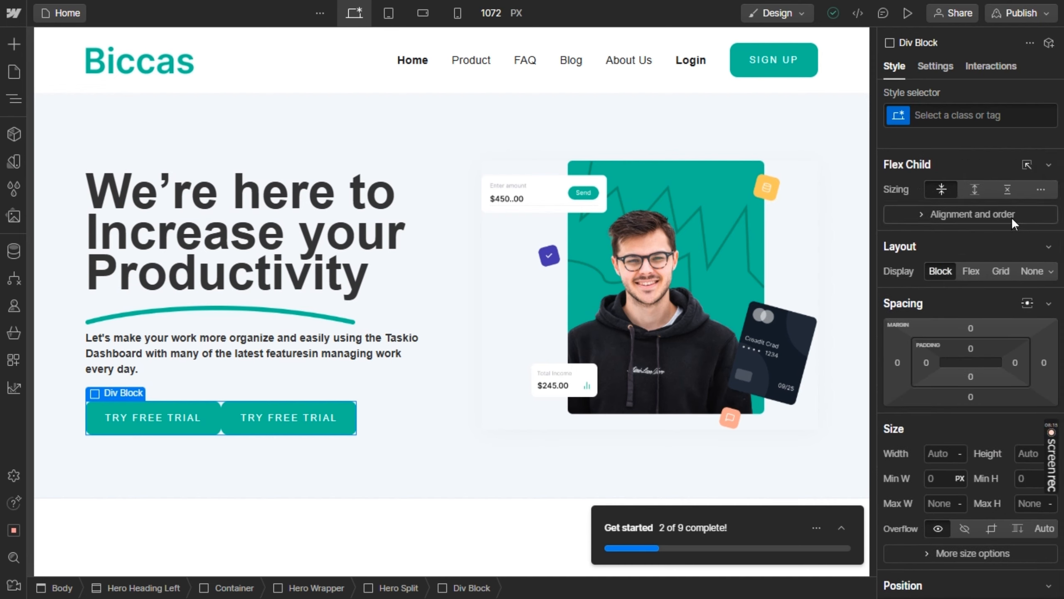
pyautogui.click(971, 271)
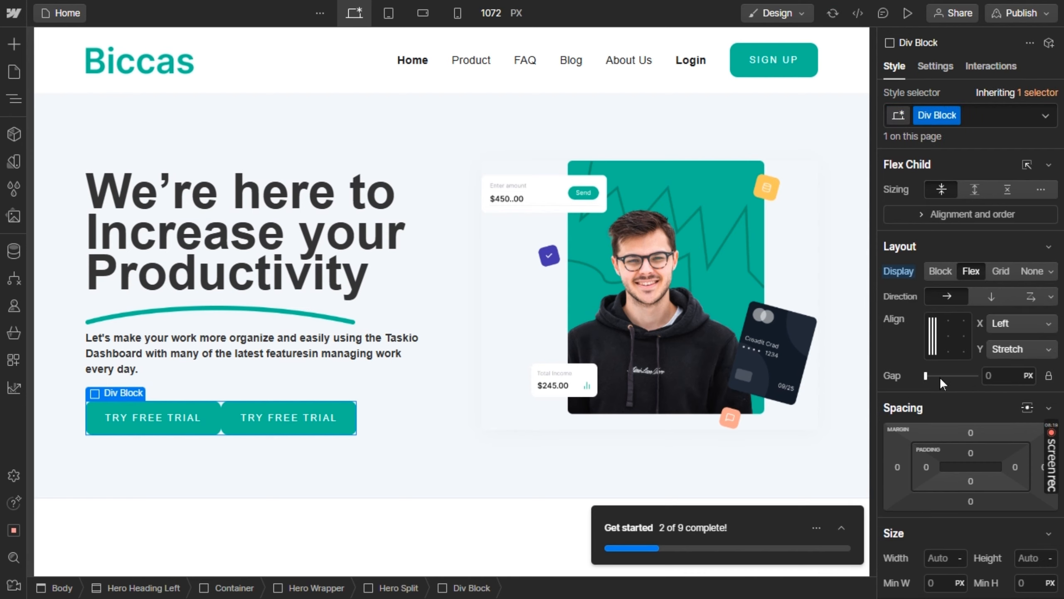
pyautogui.moveTo(926, 376); pyautogui.dragTo(931, 375)
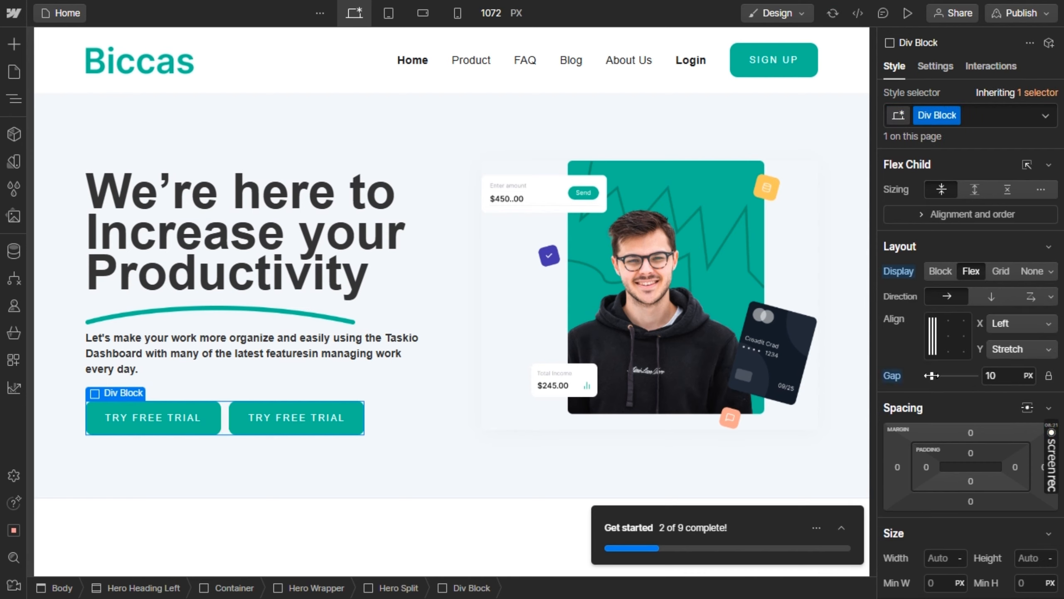
# Try a white background color on the second TRY FREE TRIAL button in the hero and cancel the change
pyautogui.click(341, 411)
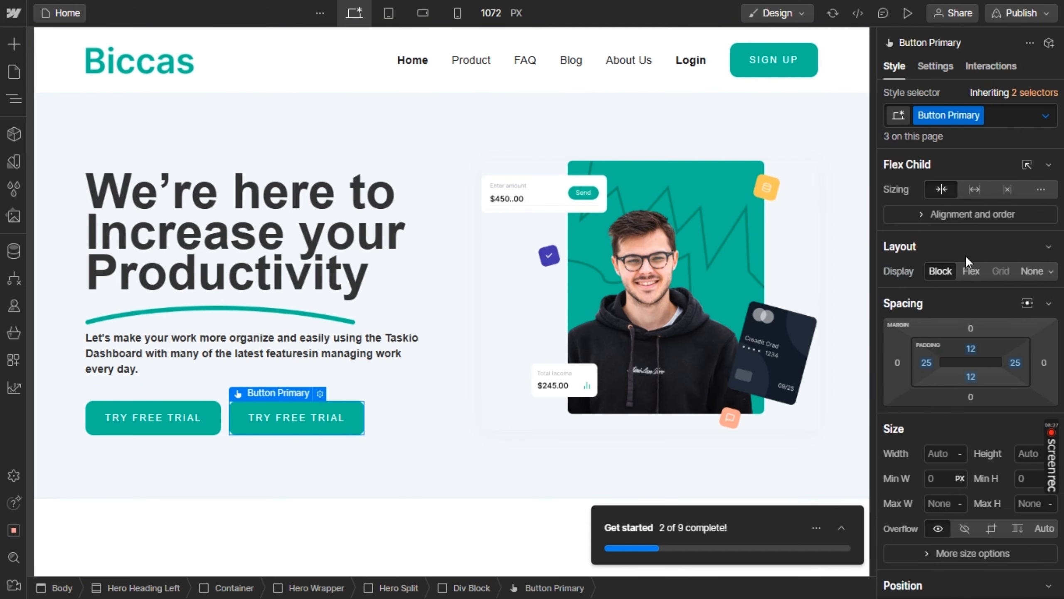
pyautogui.scroll(-10, 965, 254)
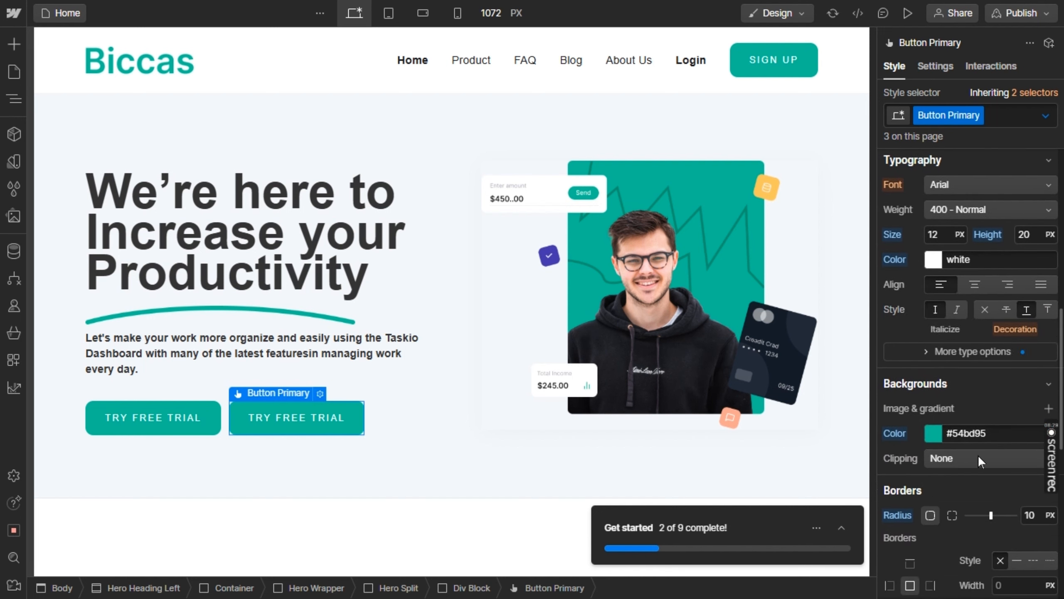
pyautogui.click(975, 434)
pyautogui.write('white')
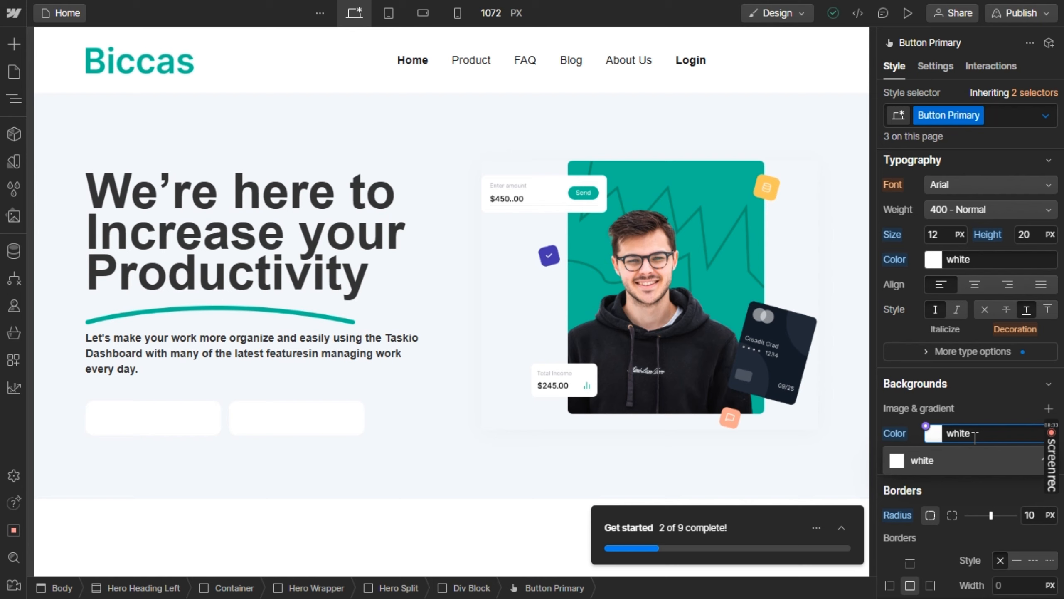
pyautogui.press('BackSpace')
pyautogui.press('BackSpace')
pyautogui.press('BackSpace')
pyautogui.press('BackSpace')
pyautogui.press('Escape')
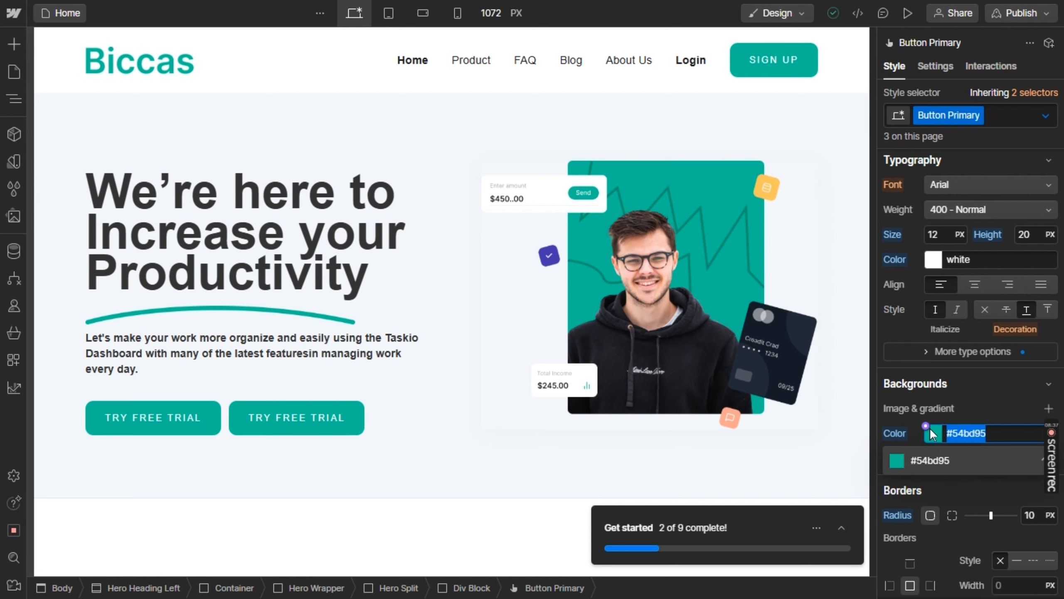
pyautogui.press('Return')
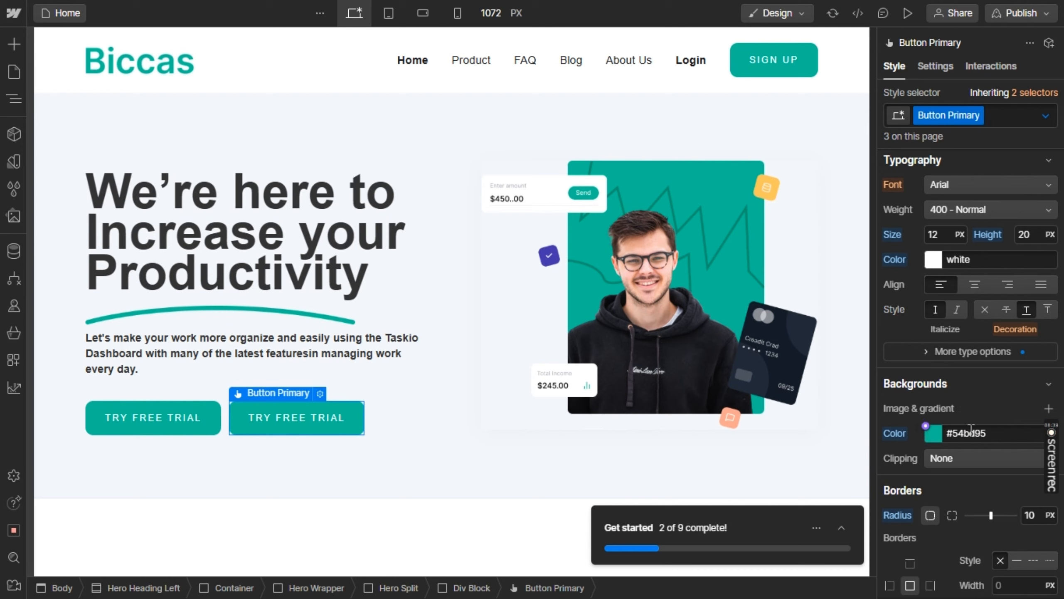
# Set the background color of the selected button's Button Primary class to white
pyautogui.click(986, 427)
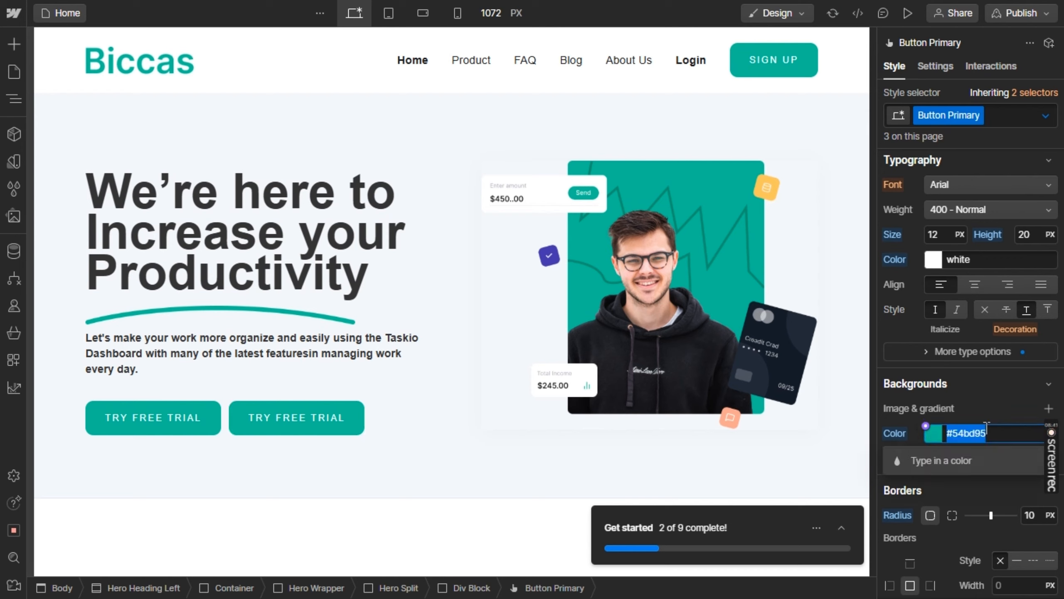
pyautogui.write('whit')
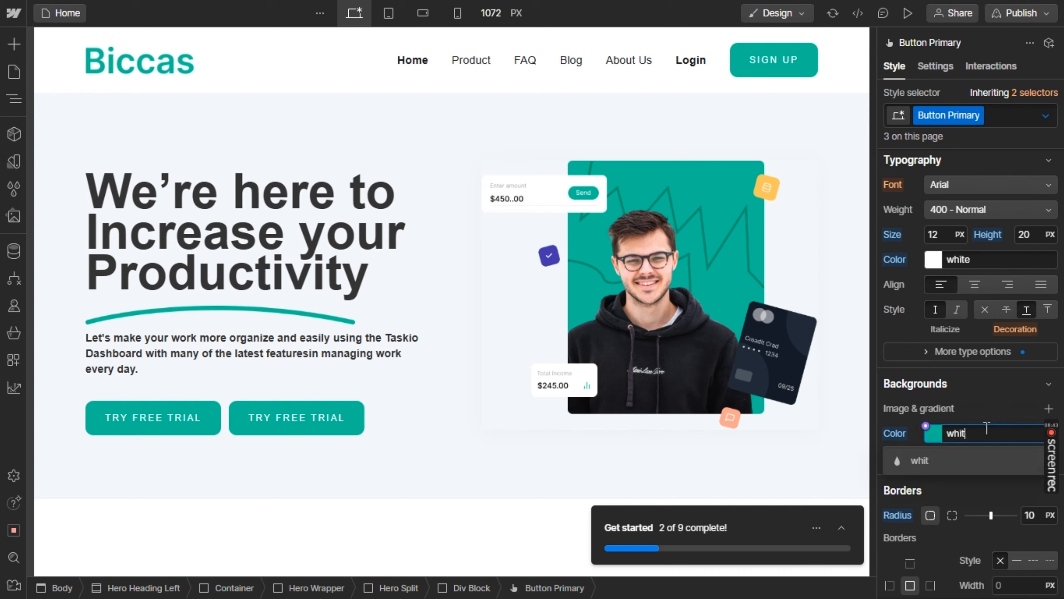
pyautogui.write('e')
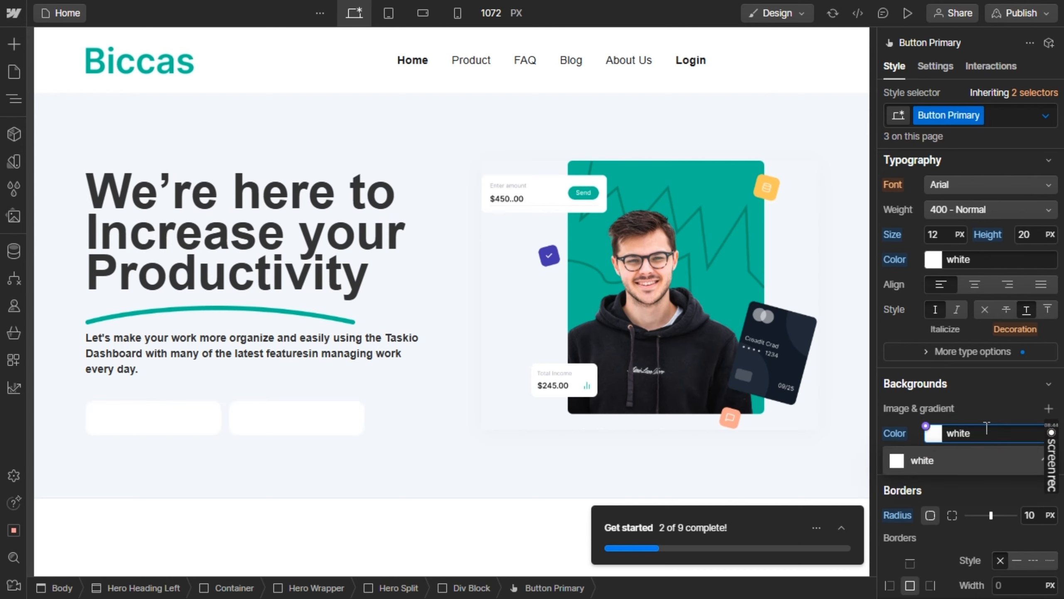
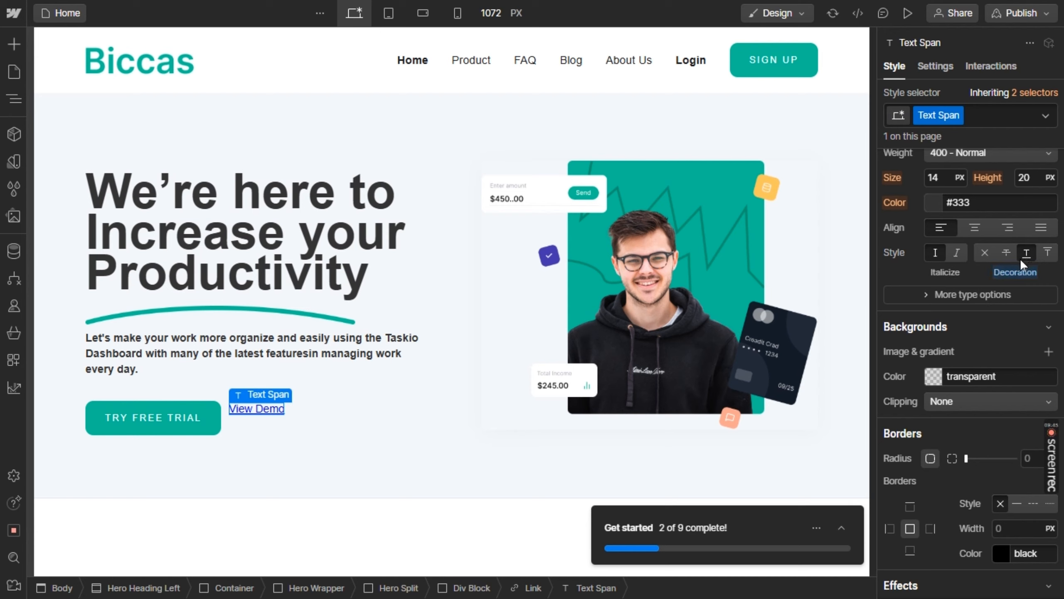
# Try to remove the underline from the View Demo text span in the hero by setting its decoration to overline and none
pyautogui.click(1047, 253)
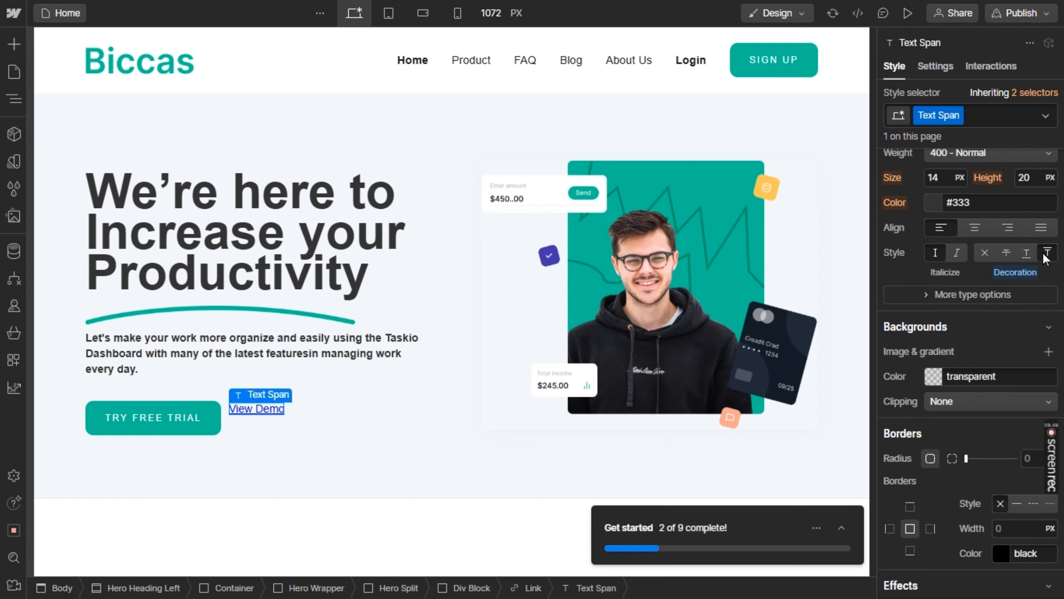
pyautogui.click(985, 252)
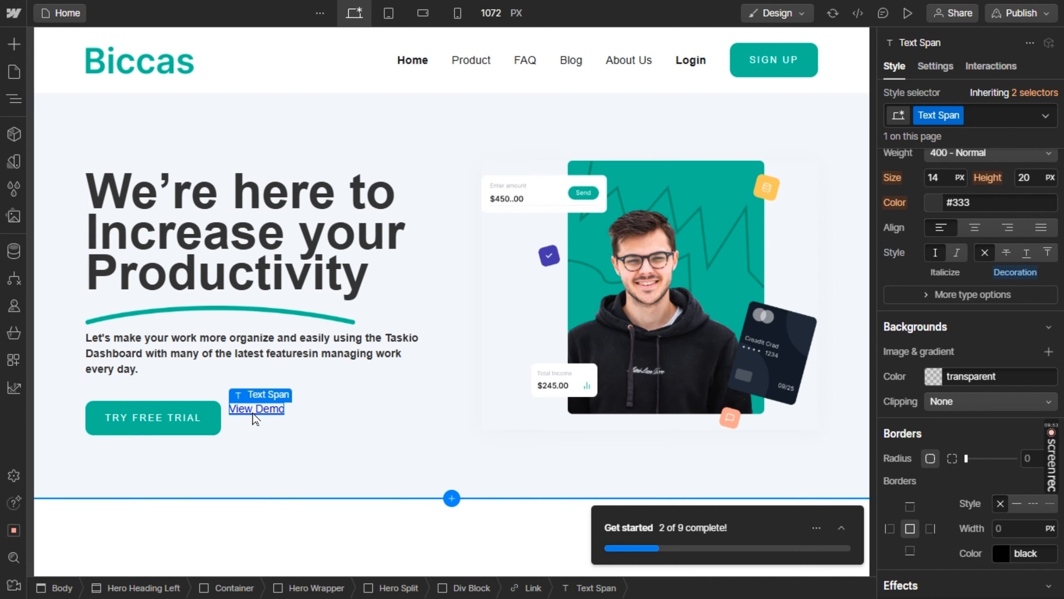
pyautogui.doubleClick(255, 409)
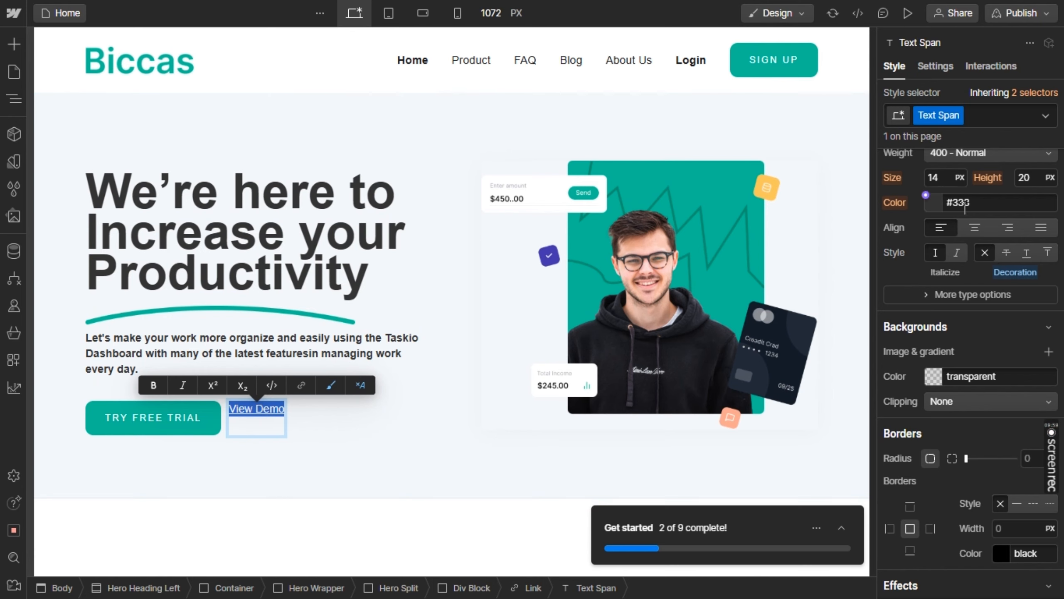
pyautogui.scroll(-4, 958, 243)
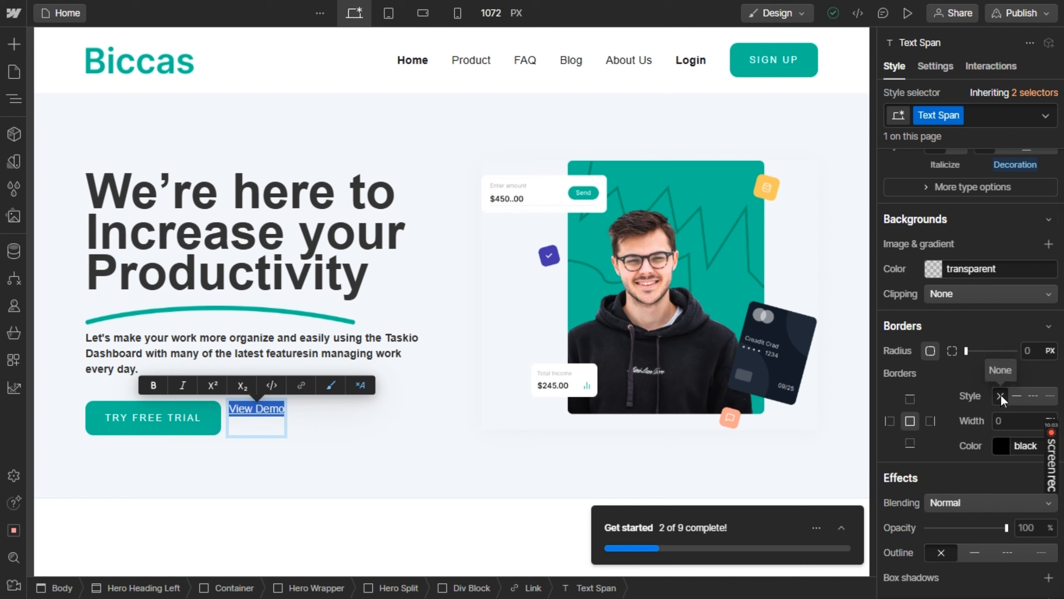
pyautogui.scroll(-3, 1002, 396)
pyautogui.scroll(-7, 1001, 394)
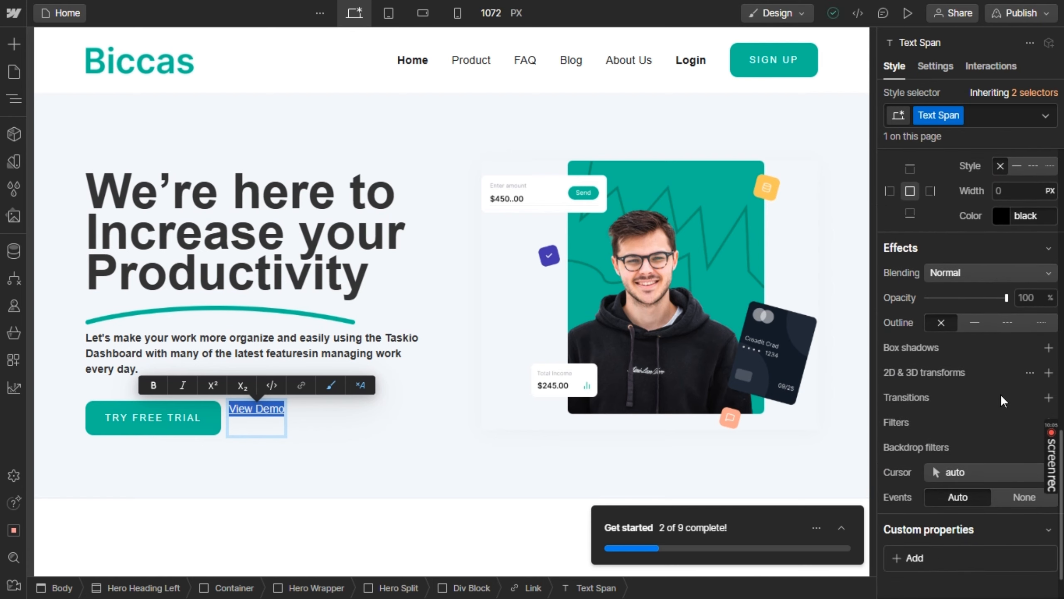
pyautogui.scroll(14, 1001, 395)
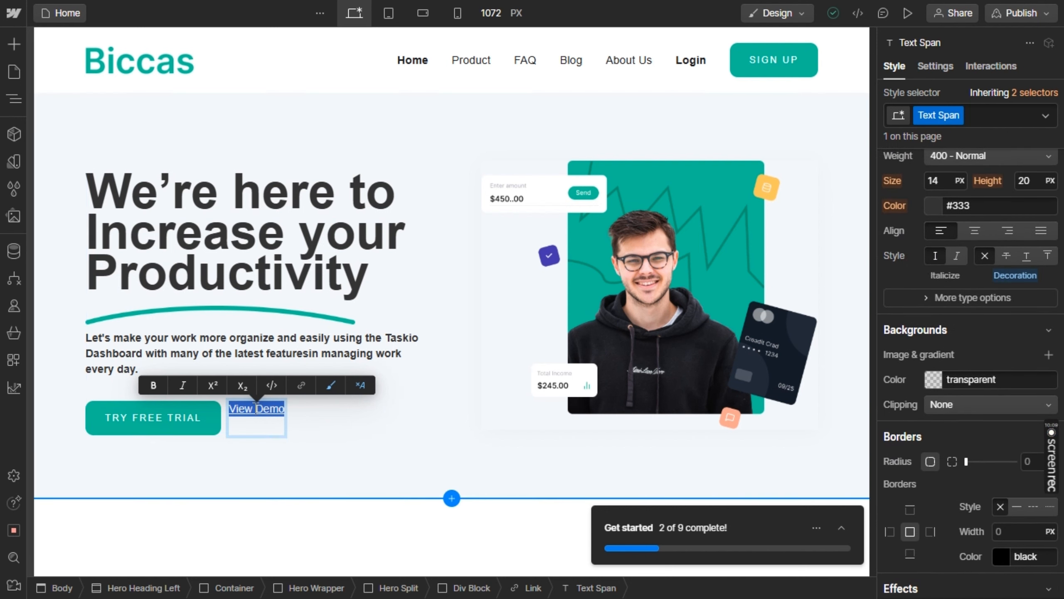
# Delete the View Demo link beside the hero's TRY FREE TRIAL button
pyautogui.click(276, 428)
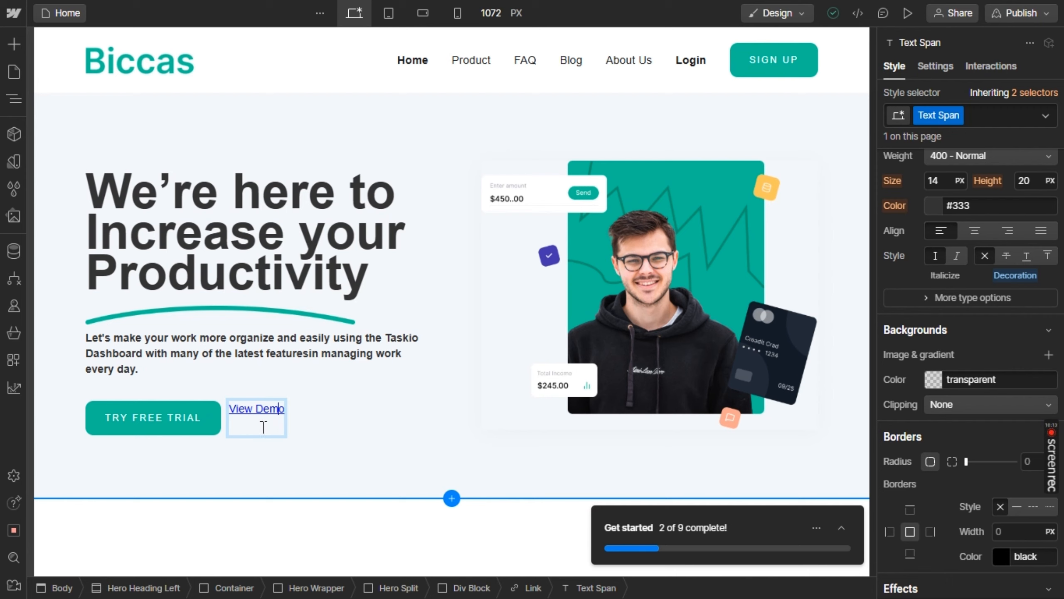
pyautogui.click(268, 430)
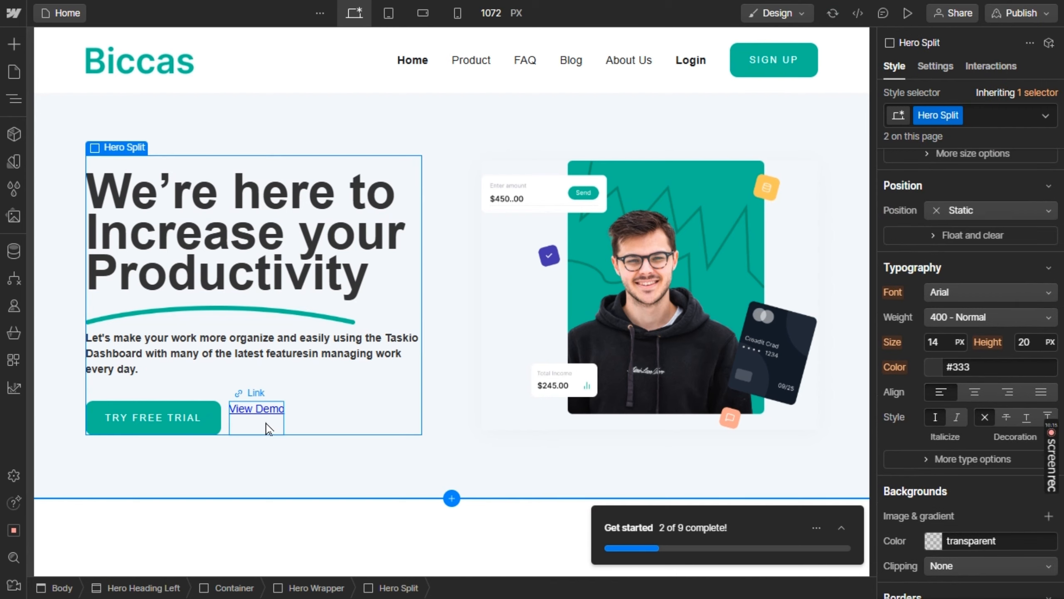
pyautogui.click(268, 430)
pyautogui.press('Delete')
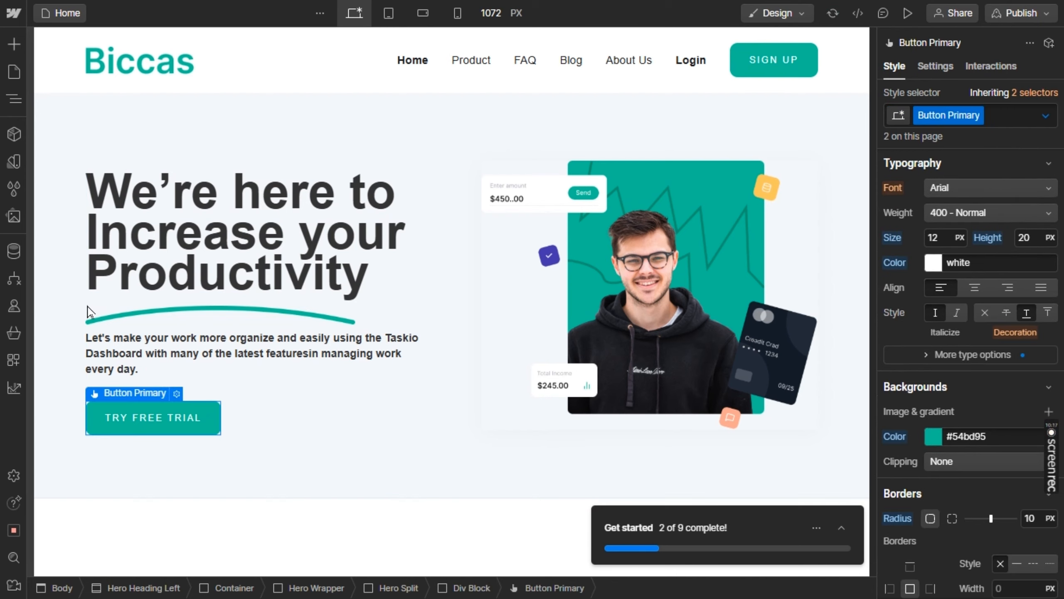
# Add a Div Block beside the TRY FREE TRIAL button in the hero's button row
pyautogui.click(13, 44)
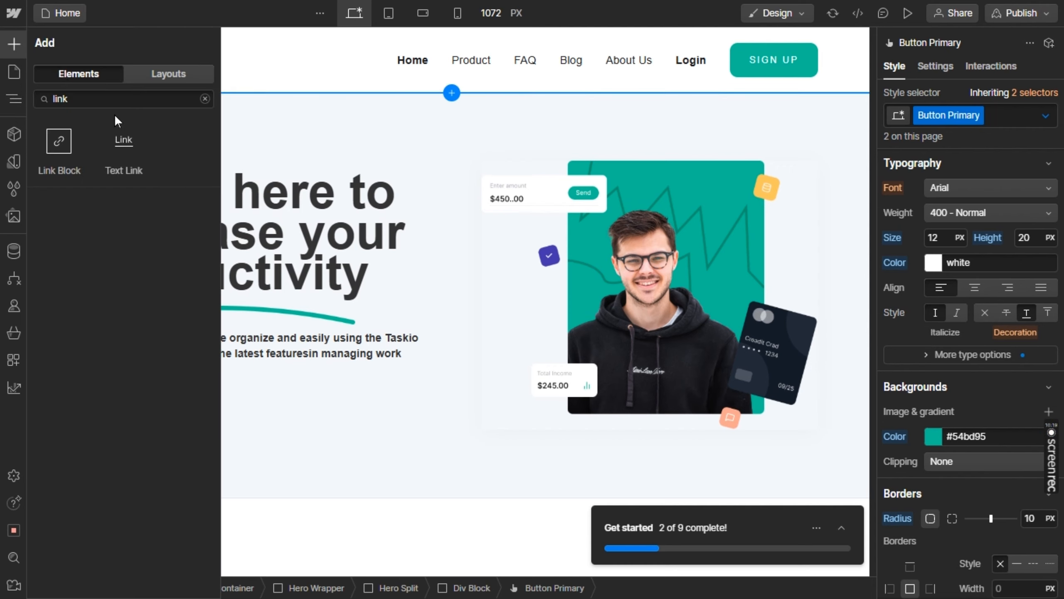
pyautogui.doubleClick(96, 92)
pyautogui.write('div')
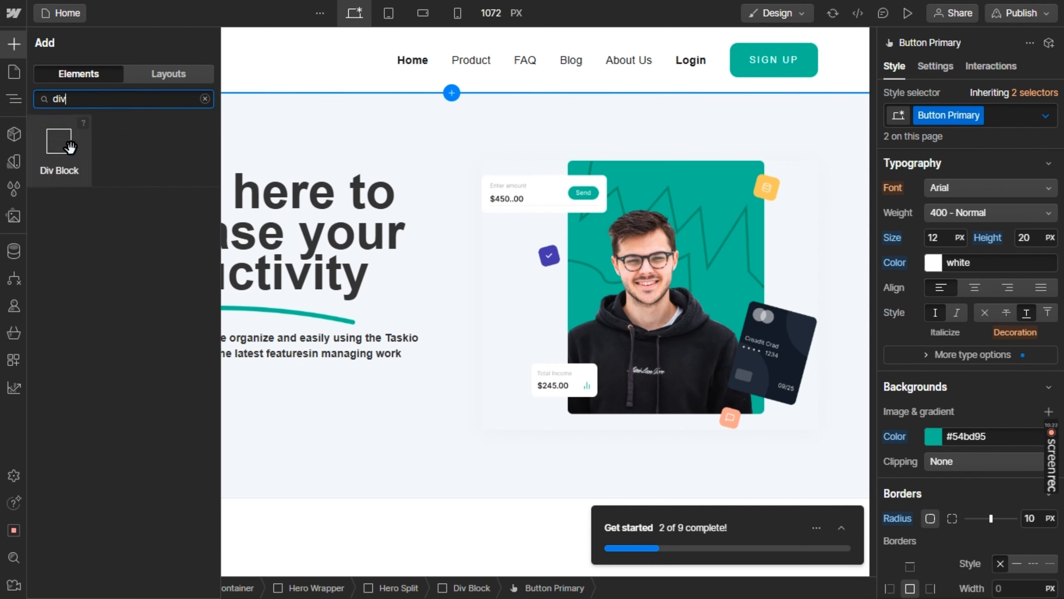
pyautogui.moveTo(69, 147); pyautogui.dragTo(209, 419)
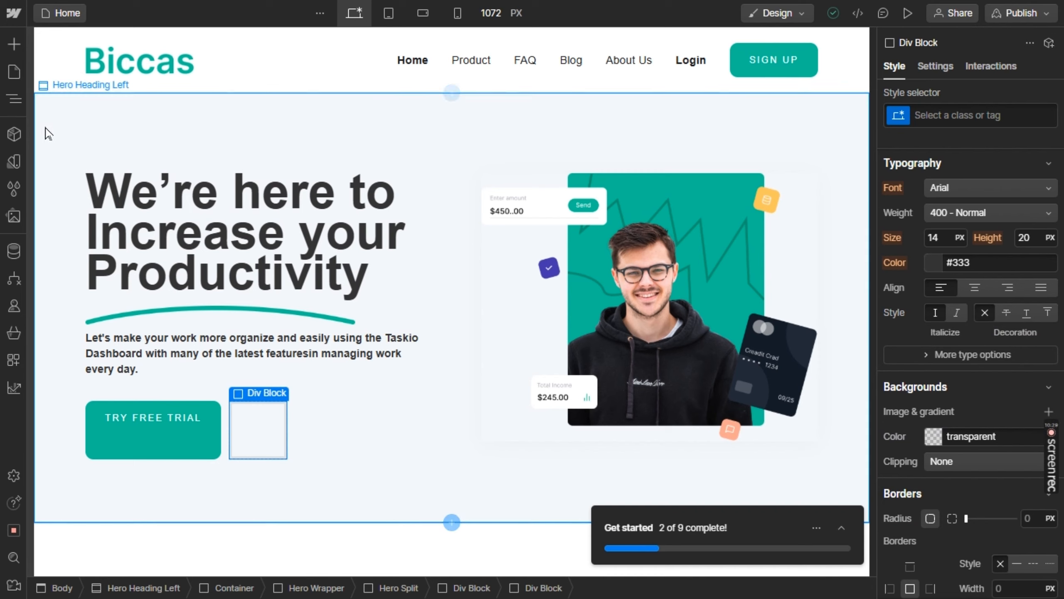
# Add a Text Block inside the empty Div Block beside the TRY FREE TRIAL button and set its text to "View Demo"
pyautogui.click(13, 43)
pyautogui.click(97, 93)
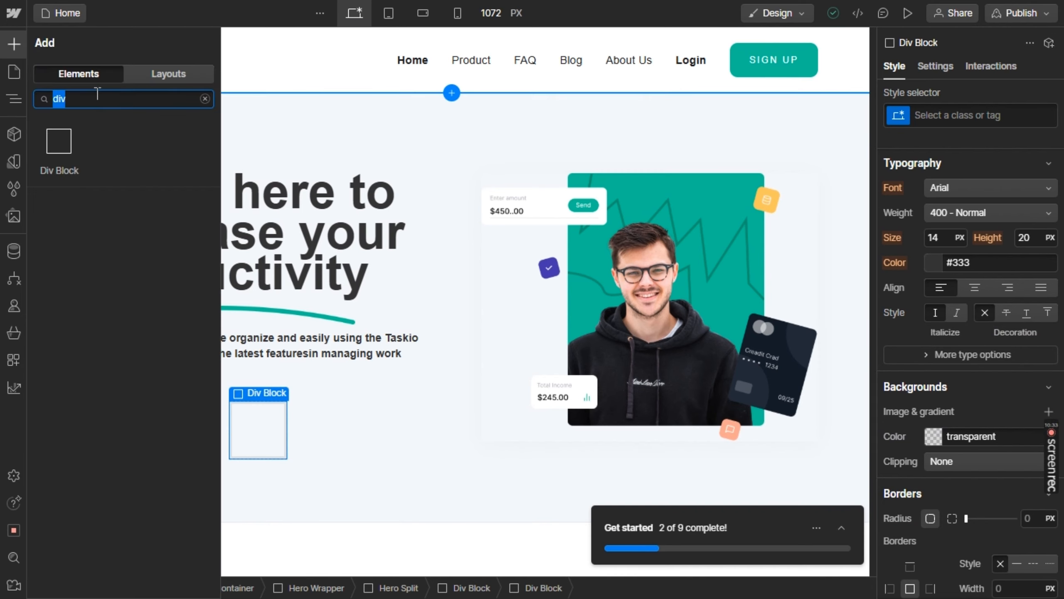
pyautogui.write('text')
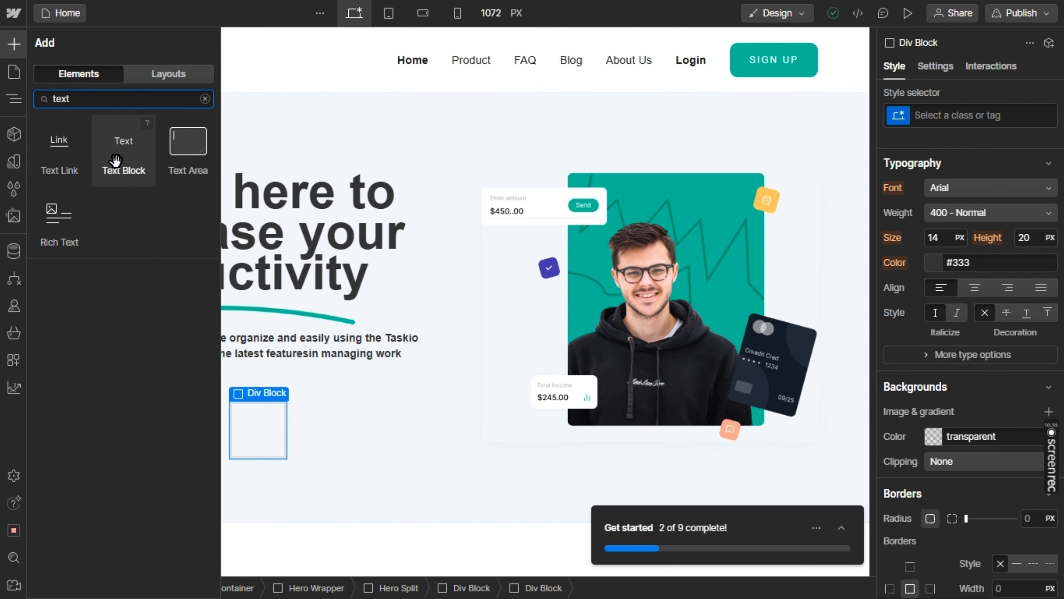
pyautogui.moveTo(123, 165); pyautogui.dragTo(261, 421)
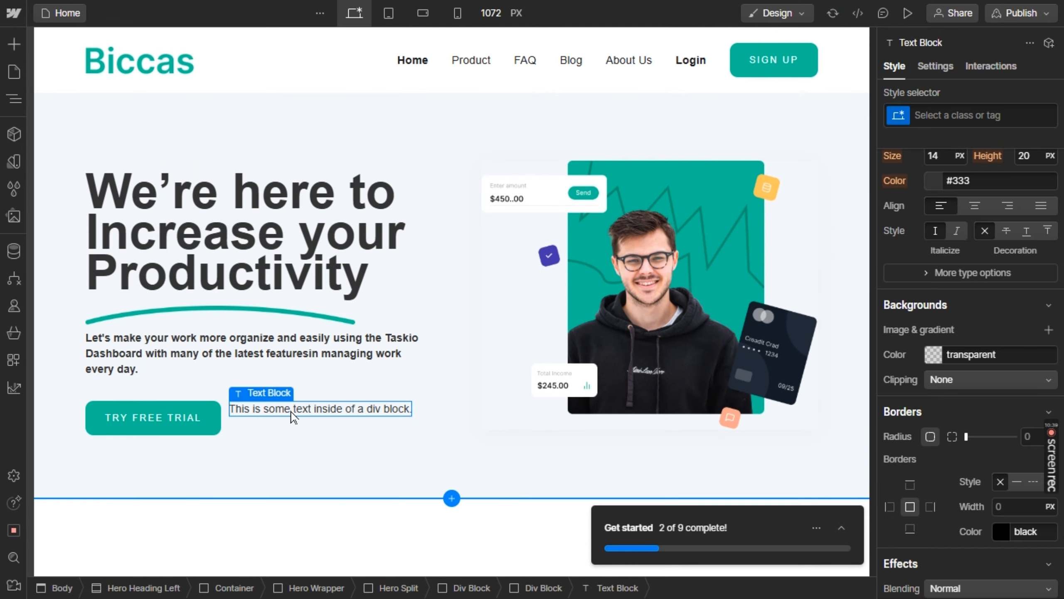
pyautogui.doubleClick(292, 410)
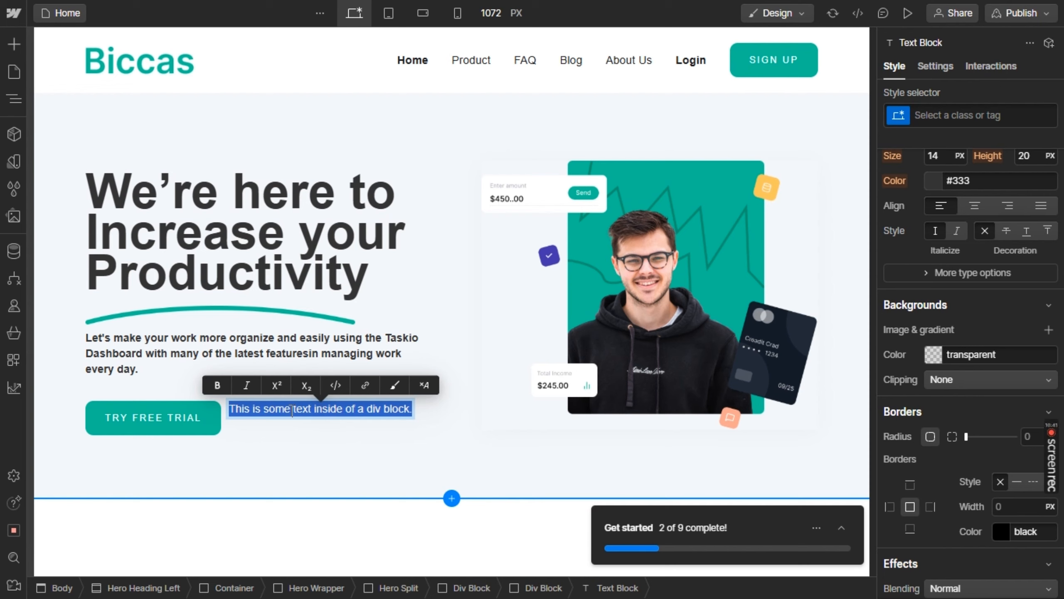
pyautogui.write('View Demo')
pyautogui.press('Escape')
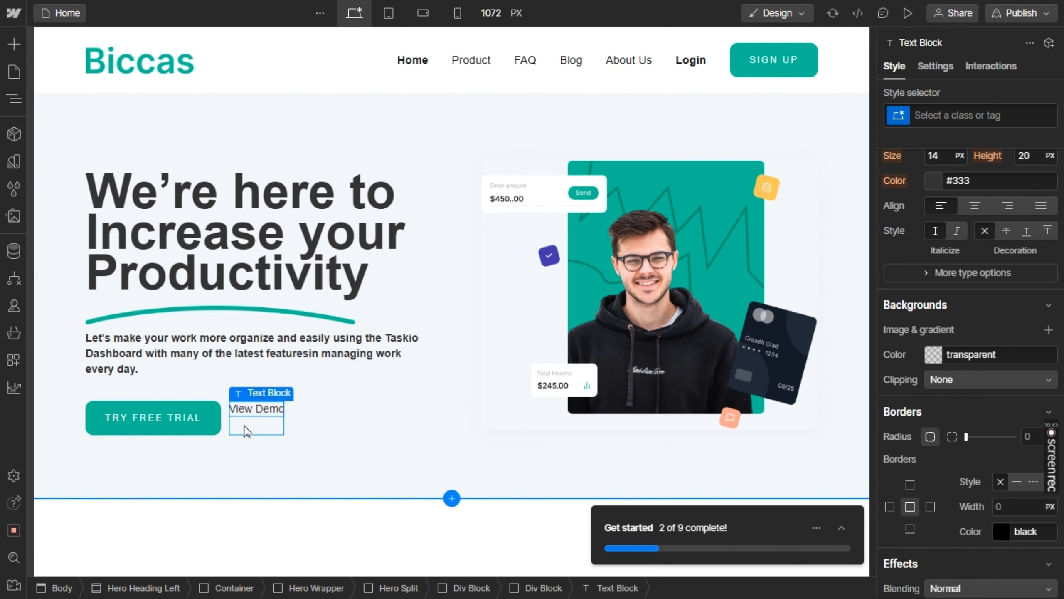
# Add an Image element below the View Demo text inside its Div Block
pyautogui.click(247, 429)
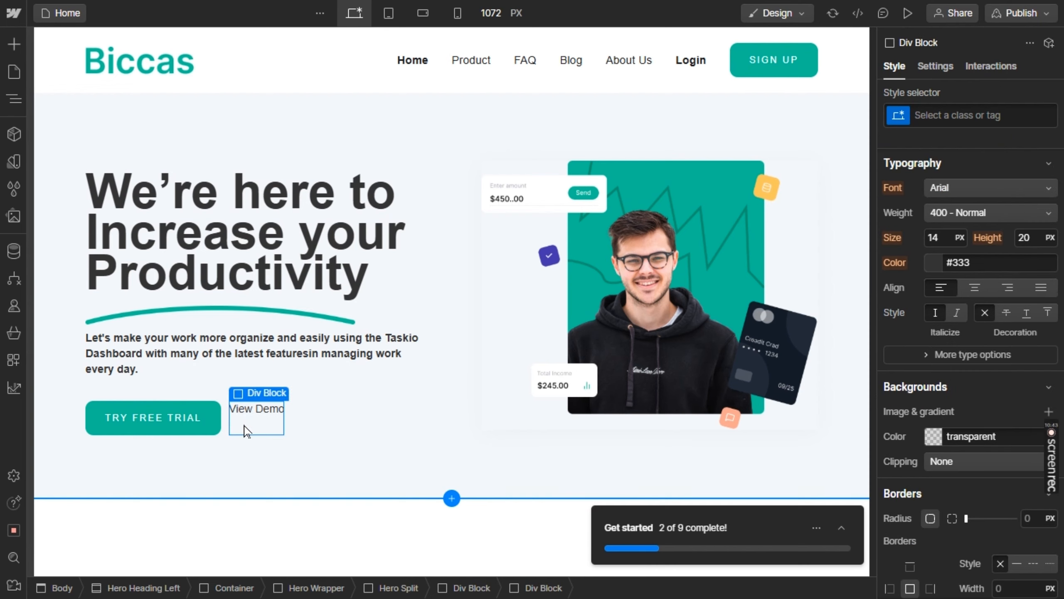
pyautogui.click(296, 313)
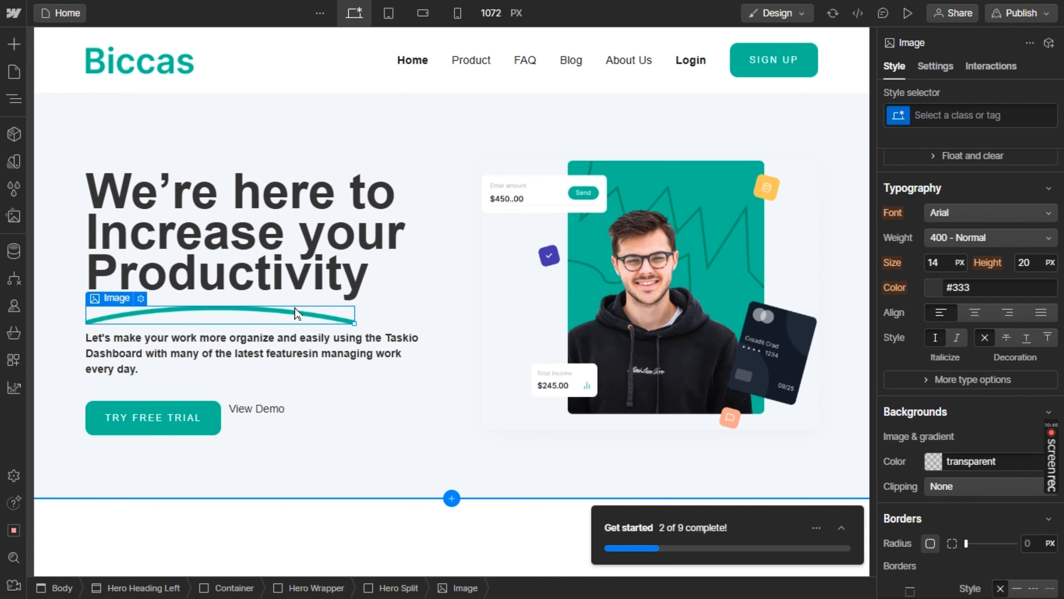
pyautogui.click(15, 56)
pyautogui.click(108, 98)
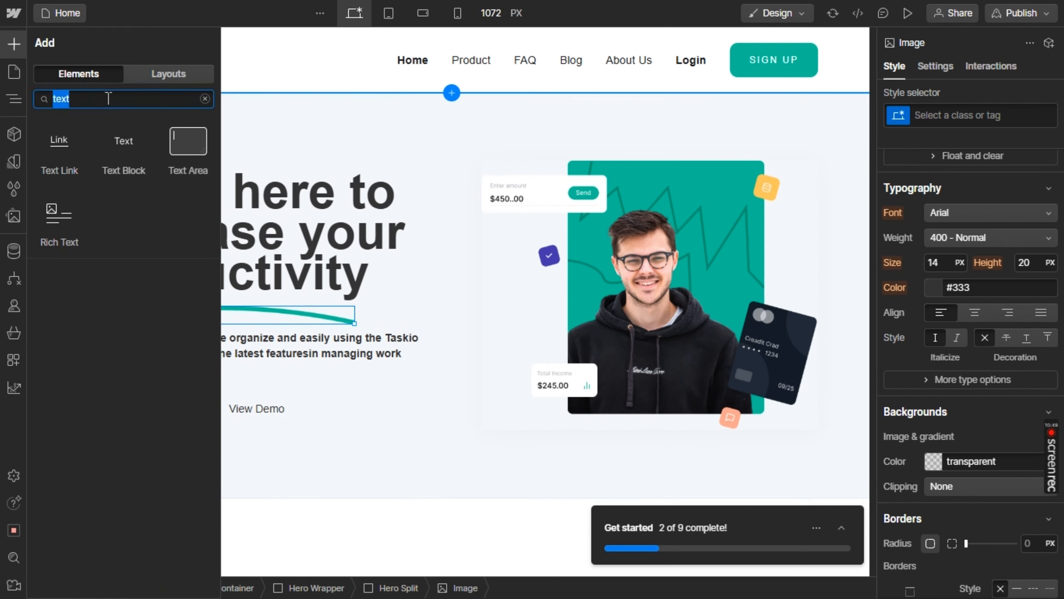
pyautogui.write('imag')
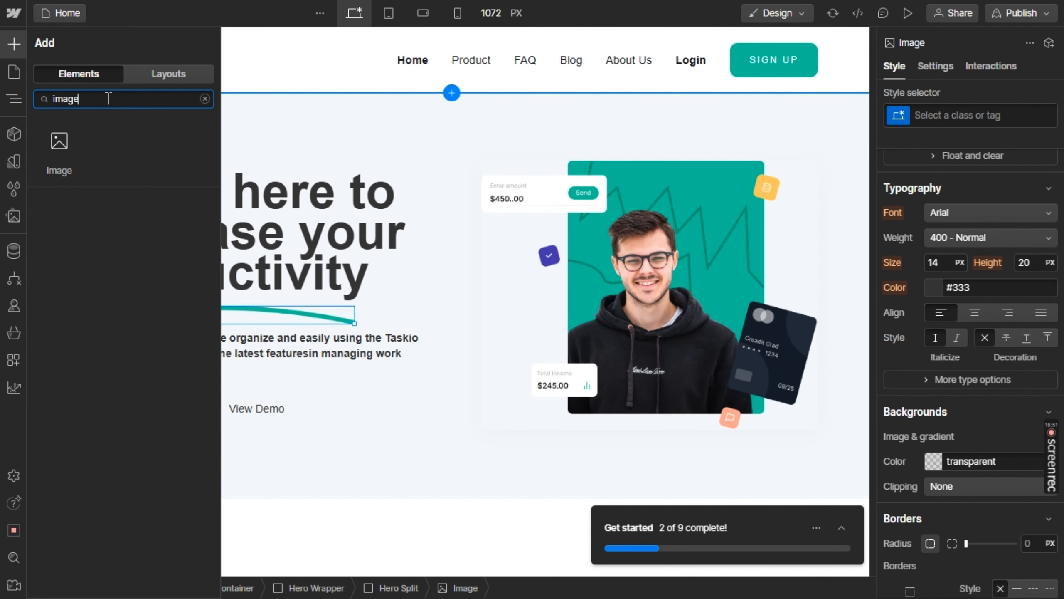
pyautogui.write('e')
pyautogui.moveTo(59, 157); pyautogui.dragTo(236, 417)
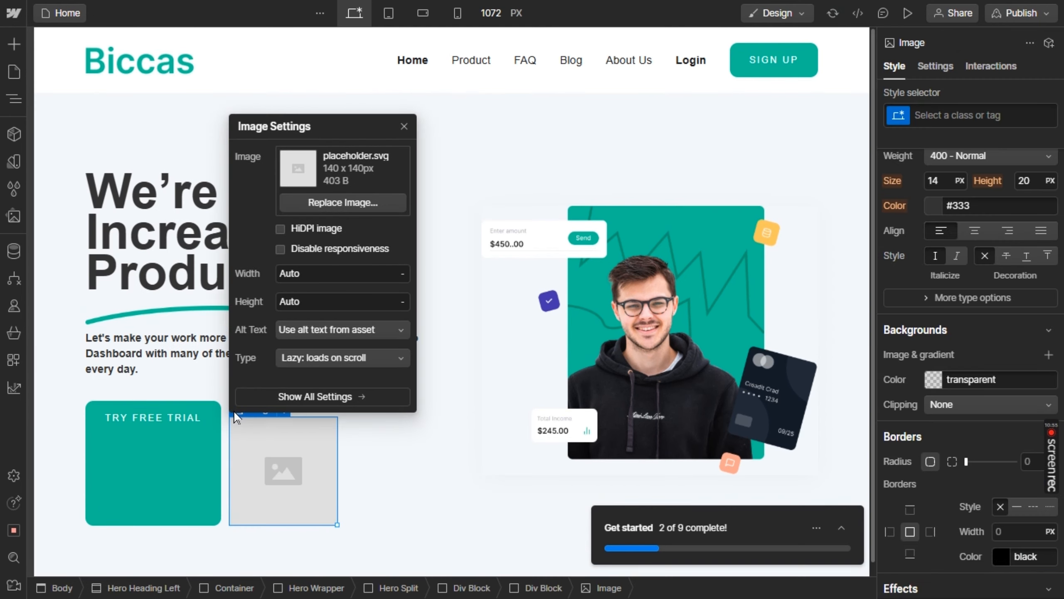
pyautogui.click(398, 453)
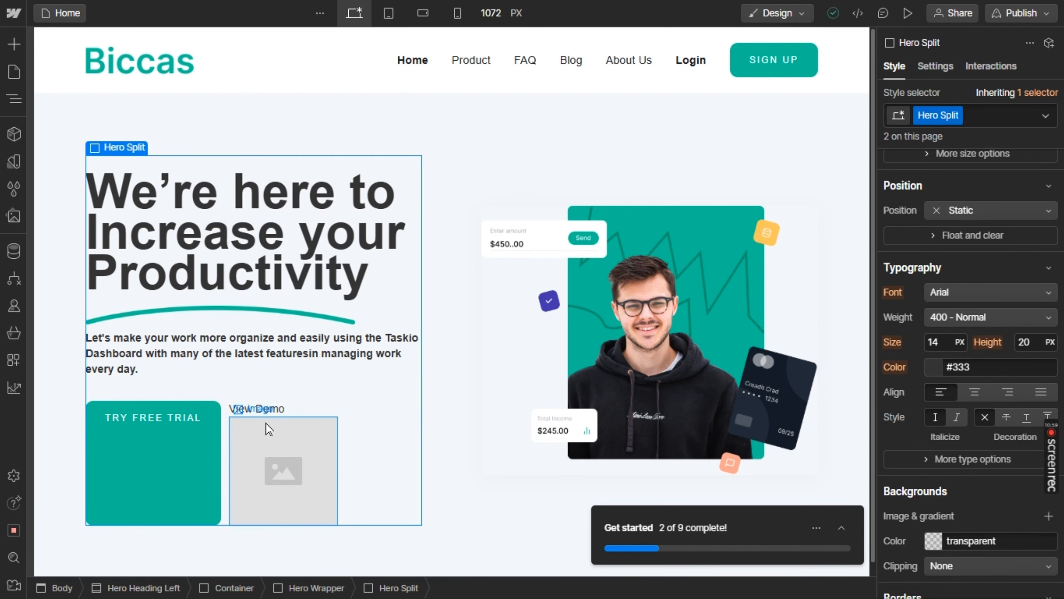
# Replace the placeholder image below the View Demo text with the Play.png asset
pyautogui.moveTo(276, 413); pyautogui.dragTo(281, 470)
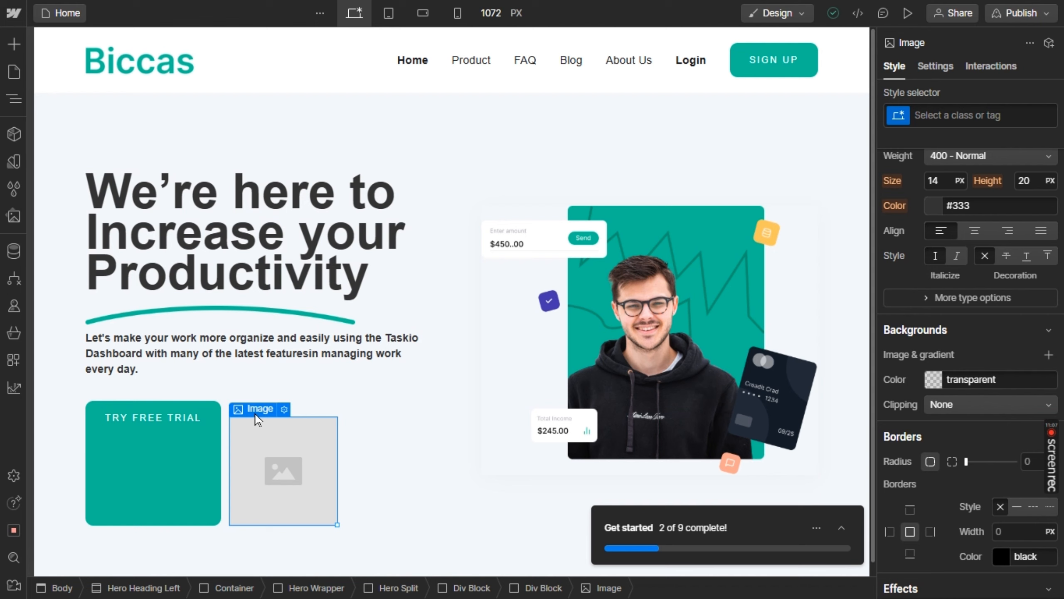
pyautogui.click(285, 409)
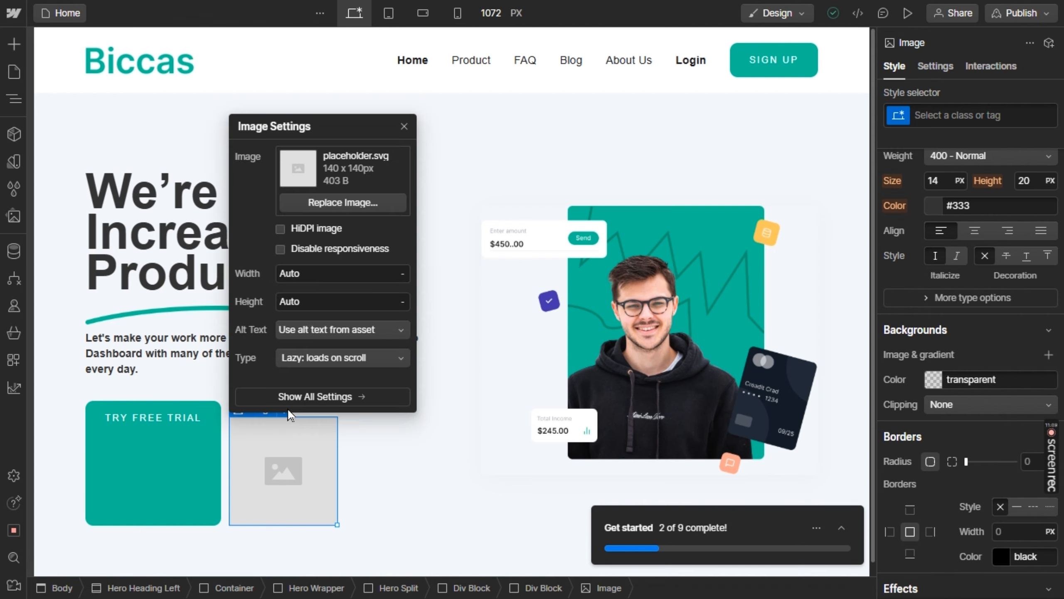
pyautogui.click(326, 204)
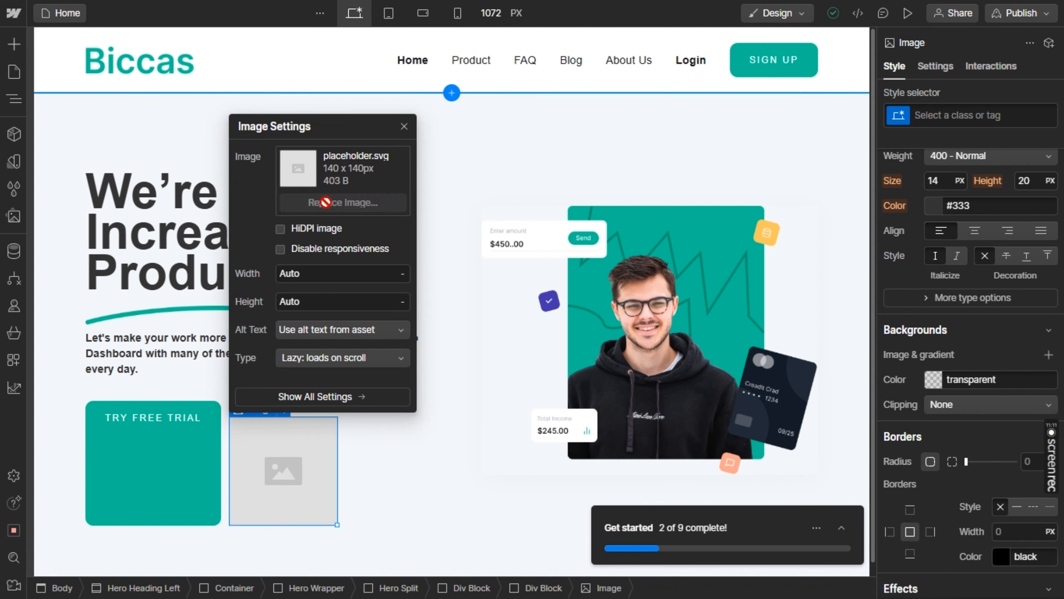
pyautogui.click(139, 456)
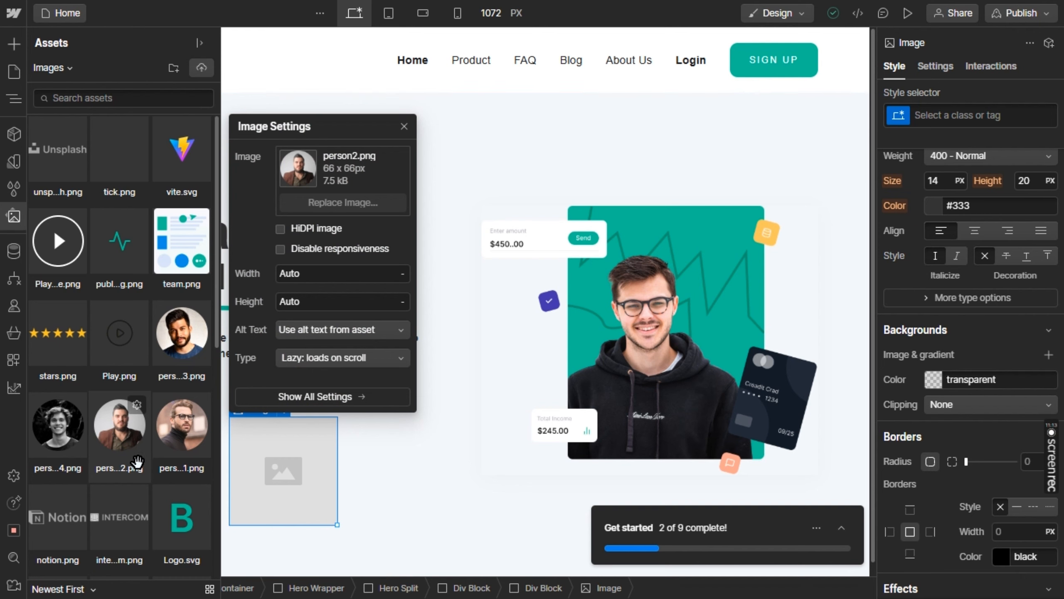
pyautogui.scroll(-1, 126, 398)
pyautogui.click(119, 319)
pyautogui.click(119, 319)
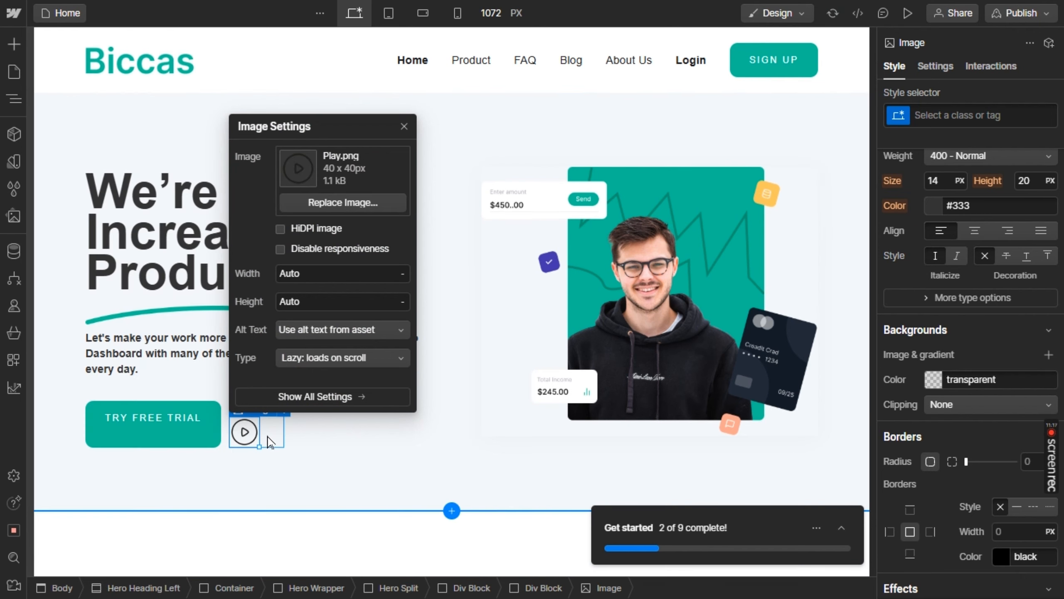
pyautogui.click(269, 438)
# Try to swap the order of the play image and the View Demo text within their Div Block
pyautogui.moveTo(244, 409)
pyautogui.mouseDown()
pyautogui.moveTo(268, 413)
pyautogui.moveTo(258, 421)
pyautogui.moveTo(256, 406)
pyautogui.mouseUp()
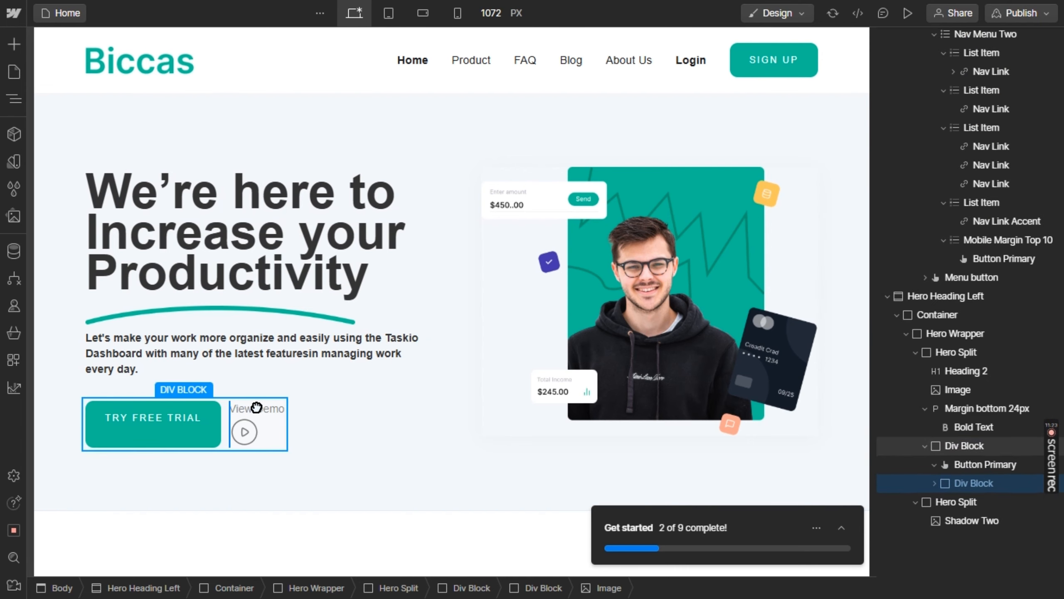
pyautogui.click(263, 407)
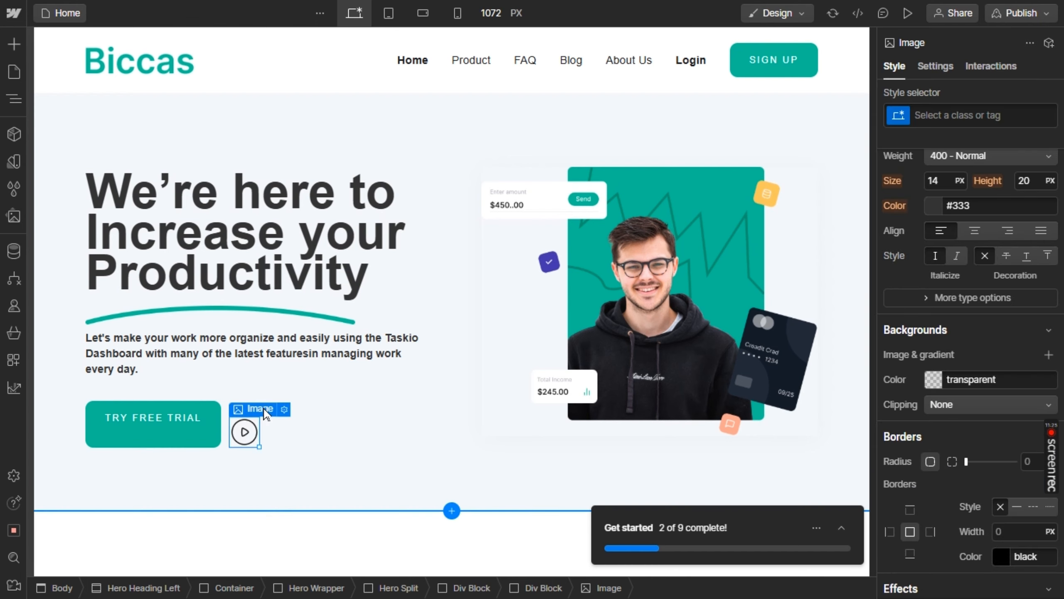
pyautogui.click(267, 425)
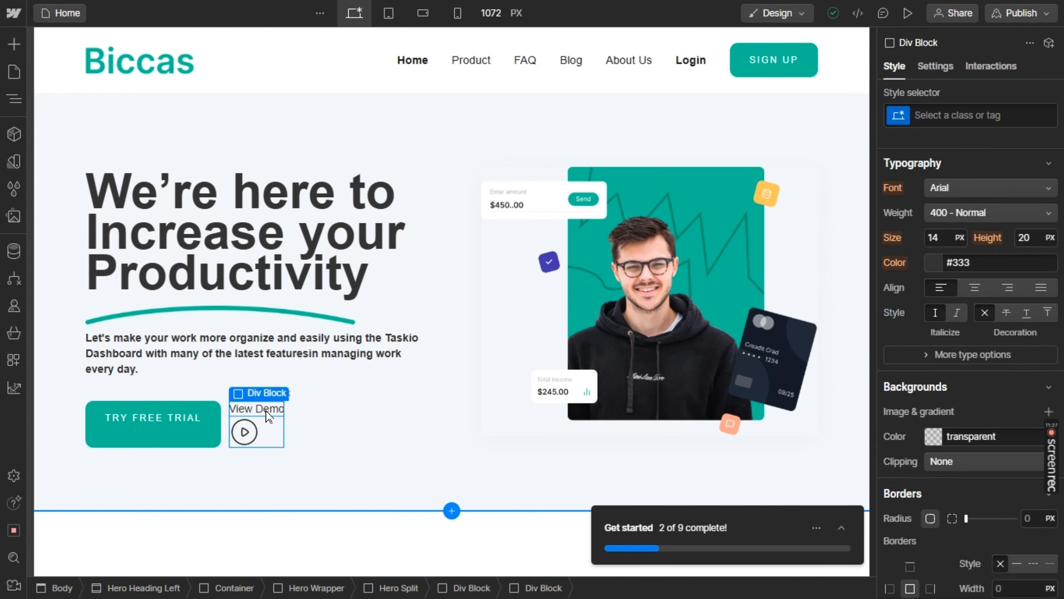
pyautogui.moveTo(261, 436)
pyautogui.mouseDown()
pyautogui.moveTo(245, 436)
pyautogui.moveTo(253, 425)
pyautogui.moveTo(254, 458)
pyautogui.moveTo(256, 441)
pyautogui.mouseUp()
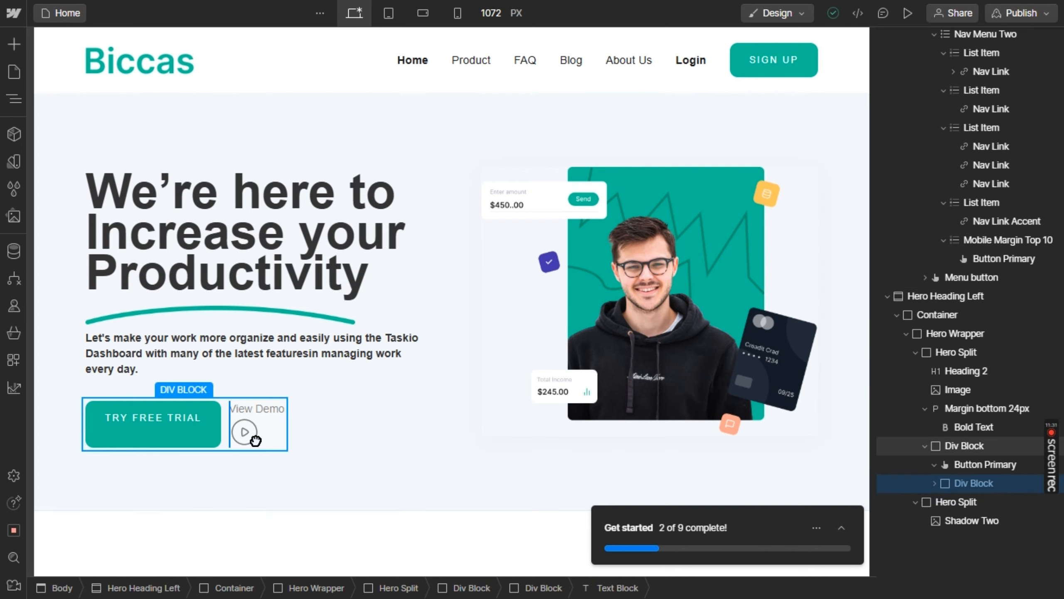
pyautogui.click(276, 437)
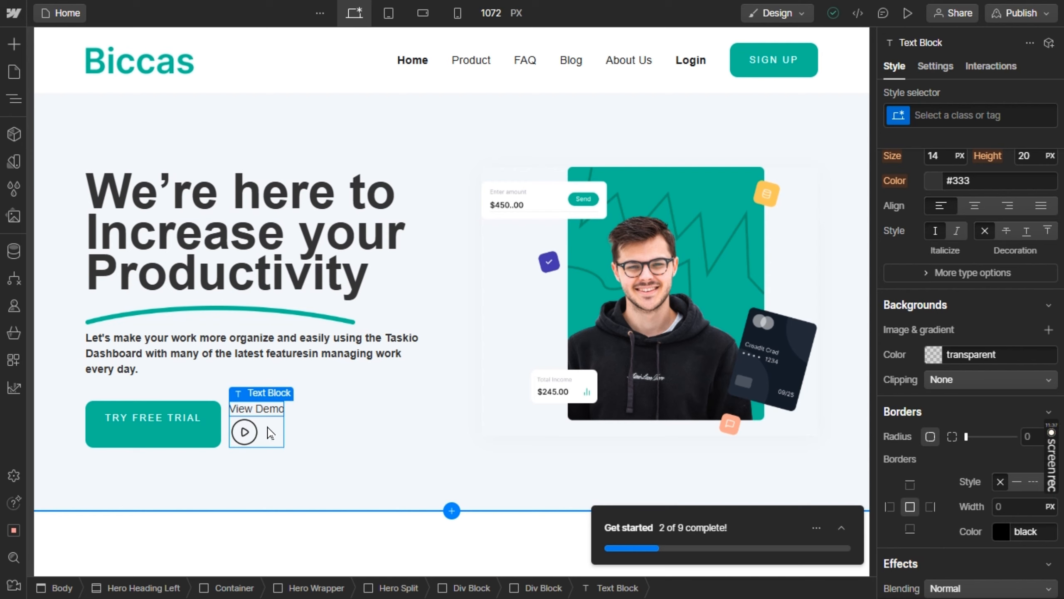
# Set the Div Block holding the View Demo text and play icon to Flex display with a right-to-left single-row direction
pyautogui.click(270, 433)
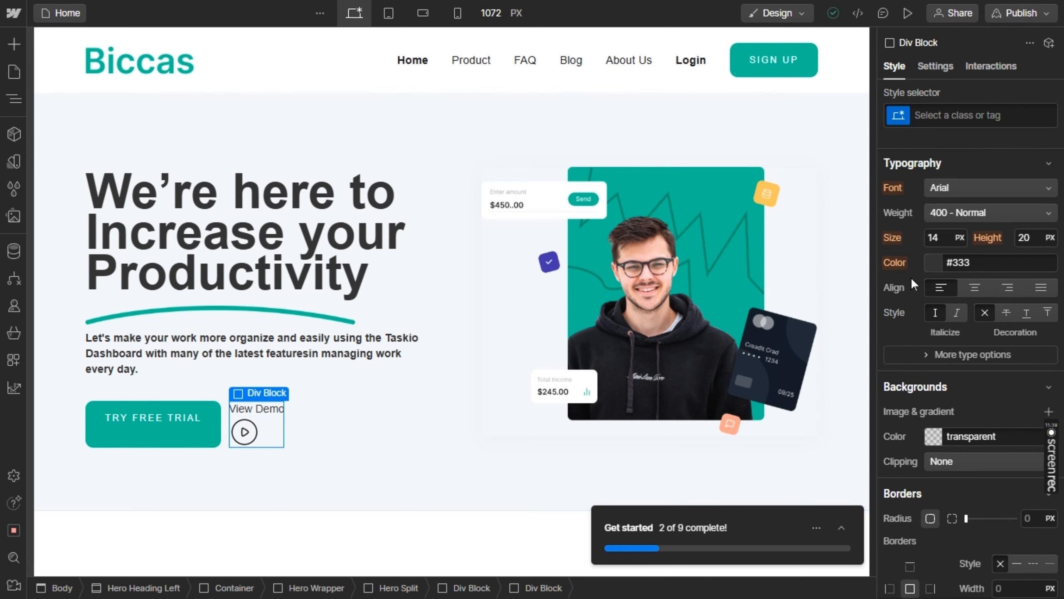
pyautogui.scroll(5, 980, 199)
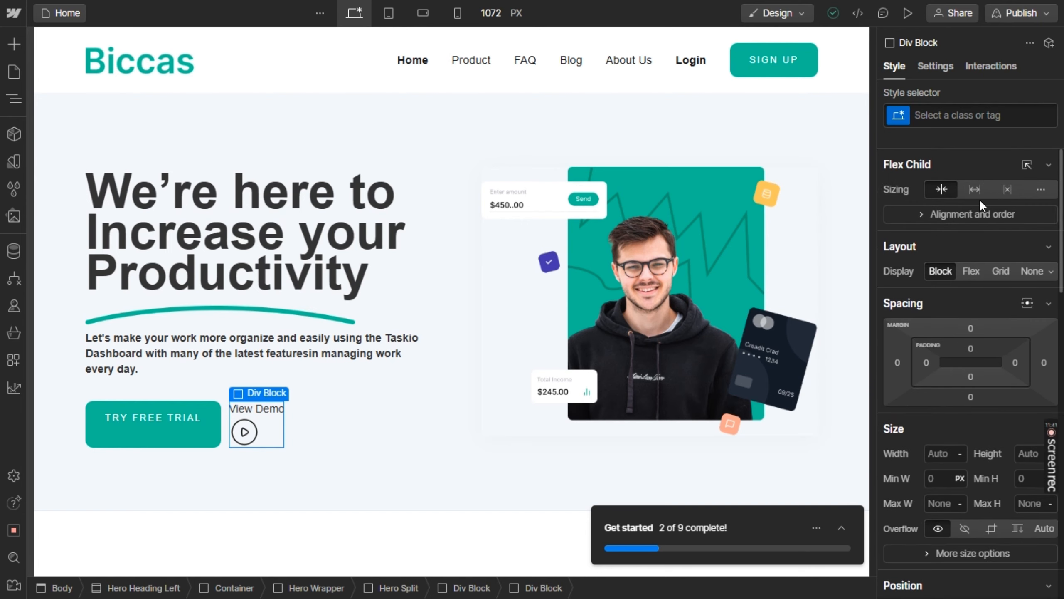
pyautogui.click(974, 270)
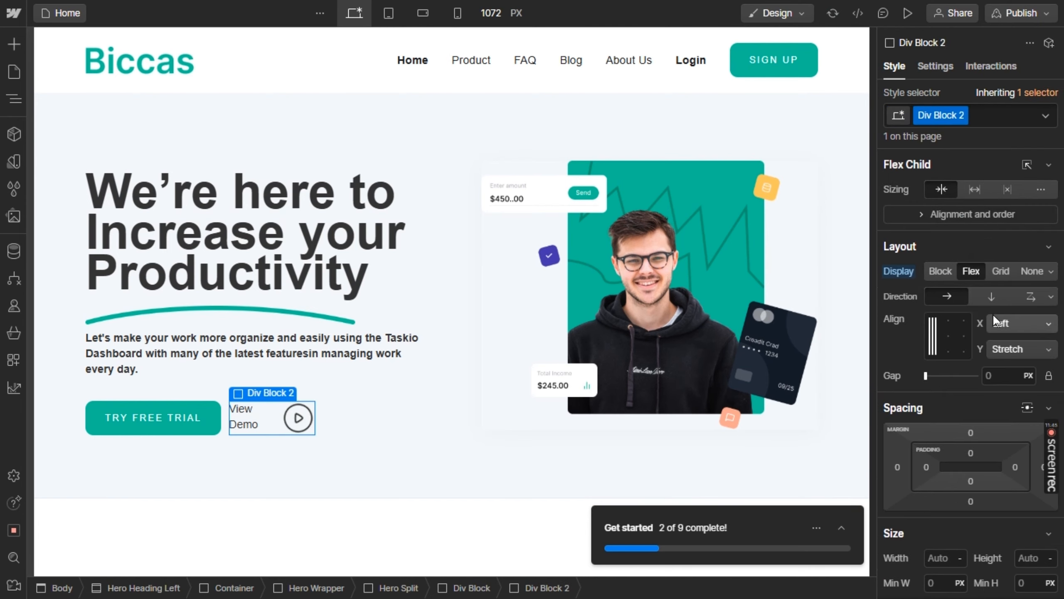
pyautogui.click(1052, 297)
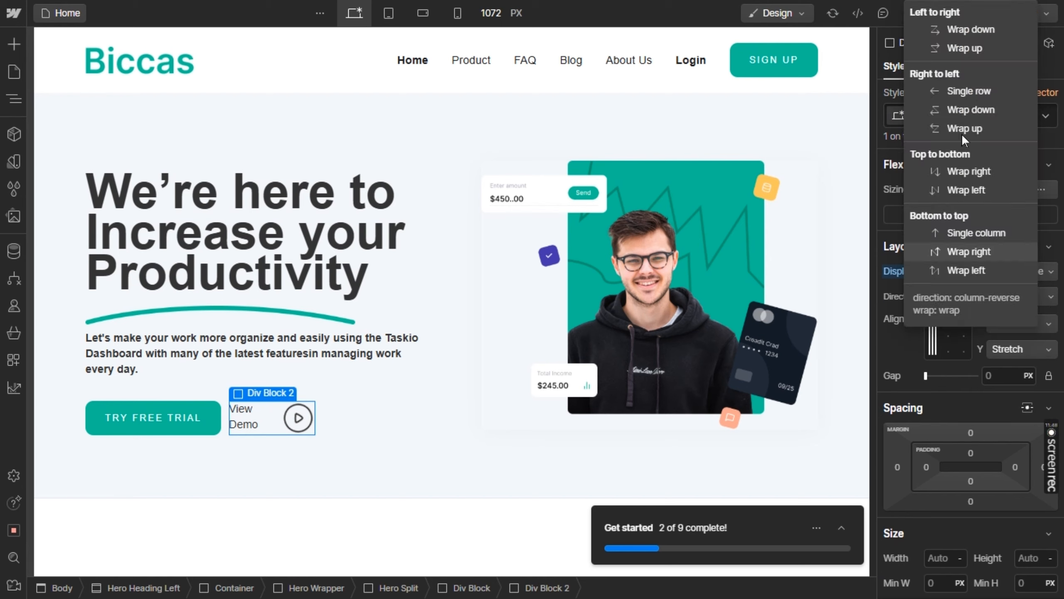
pyautogui.click(949, 90)
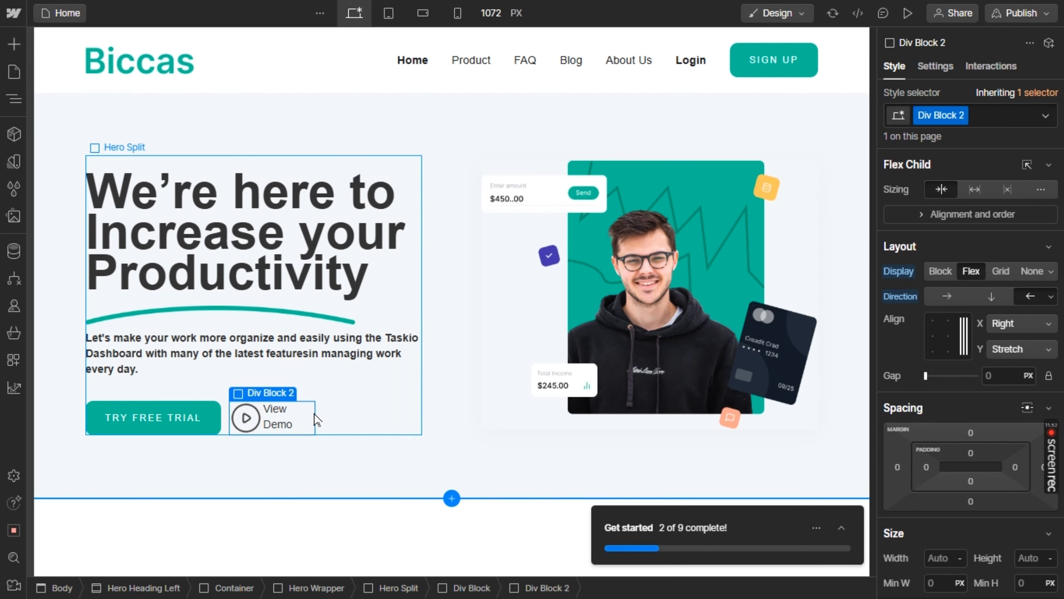
# Try to bring the View Demo text onto one line by editing the break between its two words
pyautogui.click(291, 424)
pyautogui.doubleClick(289, 414)
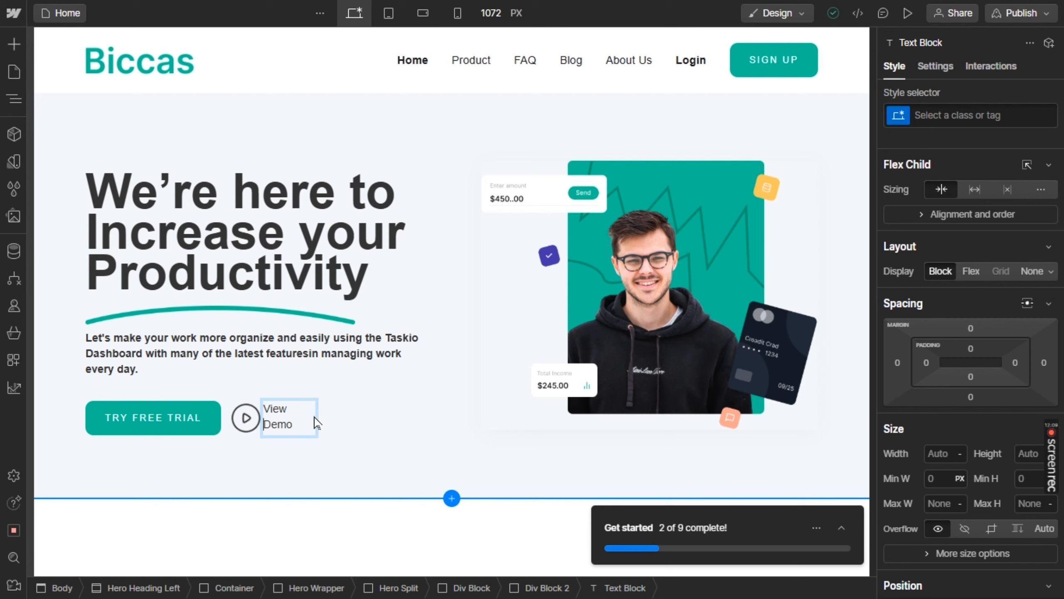
pyautogui.press('BackSpace')
pyautogui.hotkey('shift', 'Return')
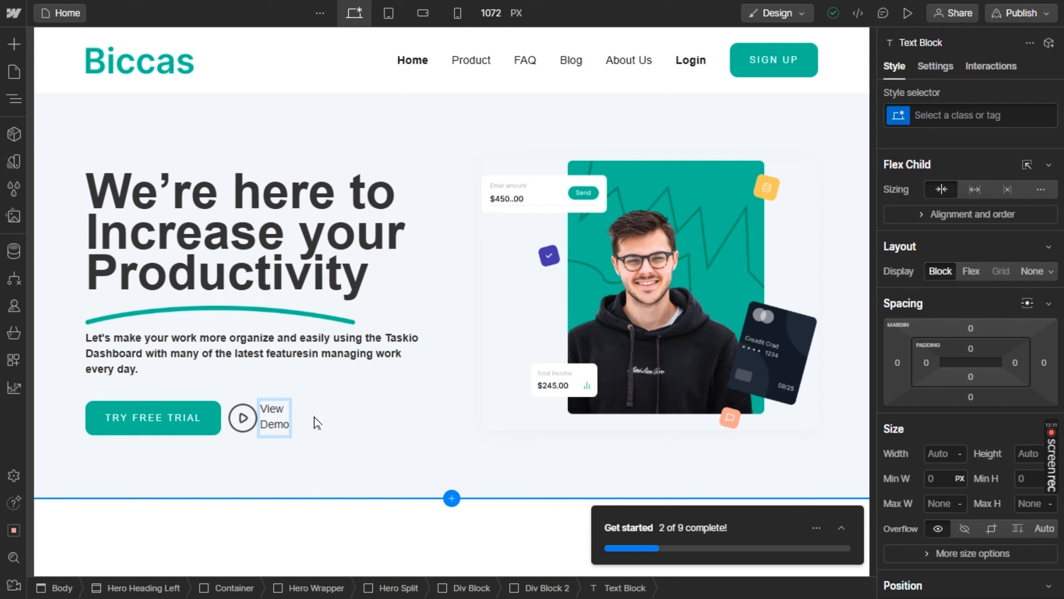
pyautogui.press('BackSpace')
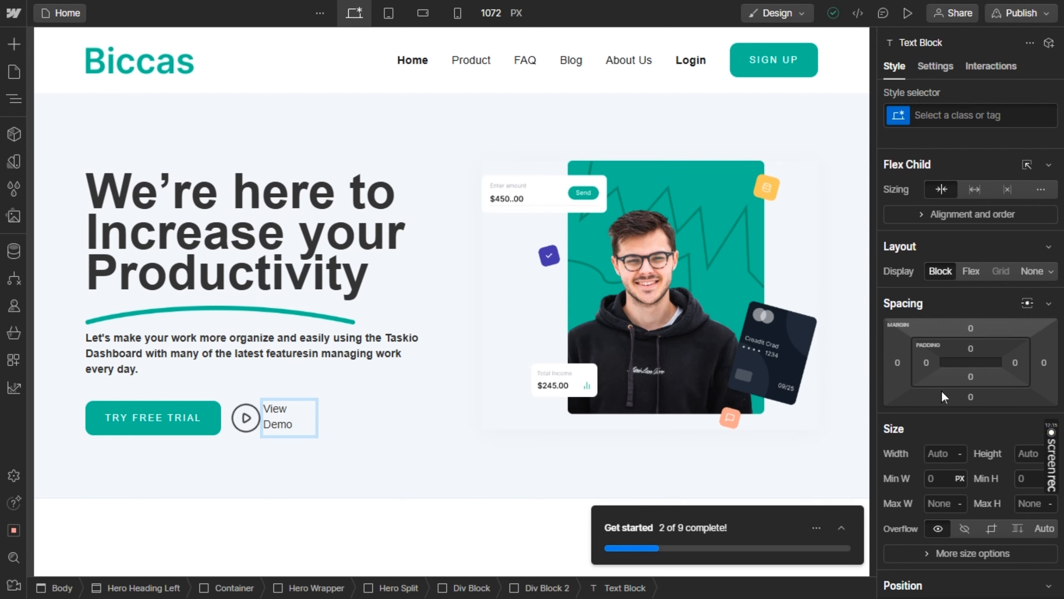
# Try to widen the View Demo text block to 83 px
pyautogui.scroll(-3, 942, 436)
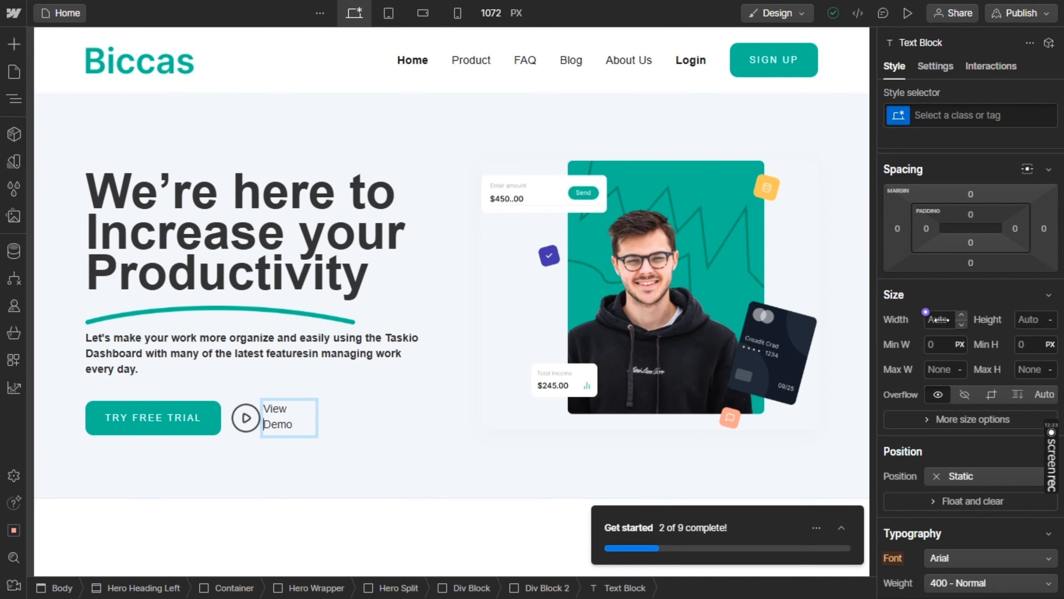
pyautogui.moveTo(961, 320)
pyautogui.mouseDown()
pyautogui.moveTo(972, 319)
pyautogui.moveTo(961, 318)
pyautogui.mouseUp()
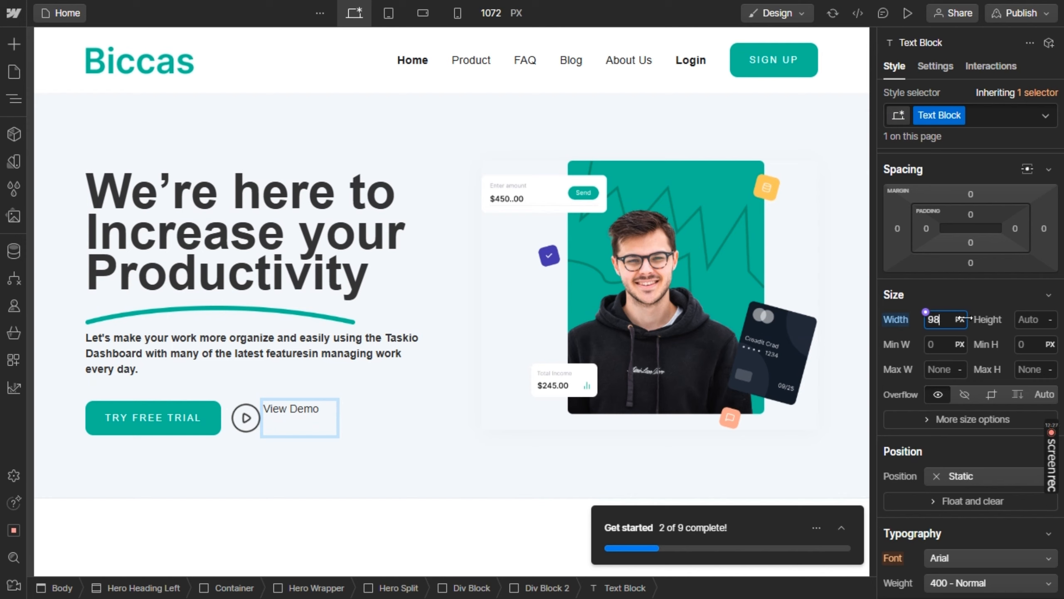
pyautogui.moveTo(962, 319); pyautogui.dragTo(953, 321)
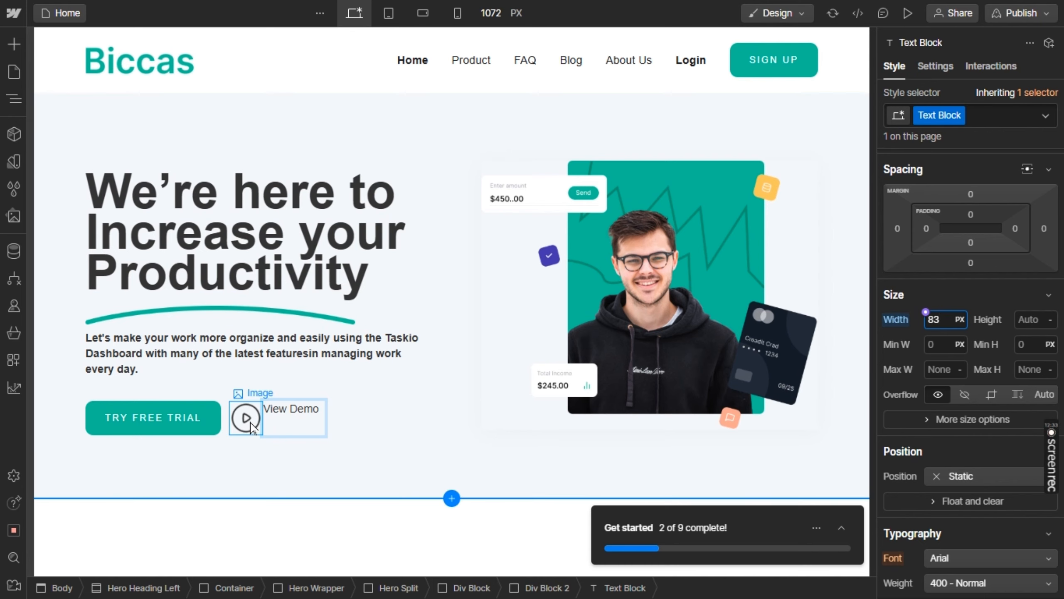
pyautogui.click(260, 413)
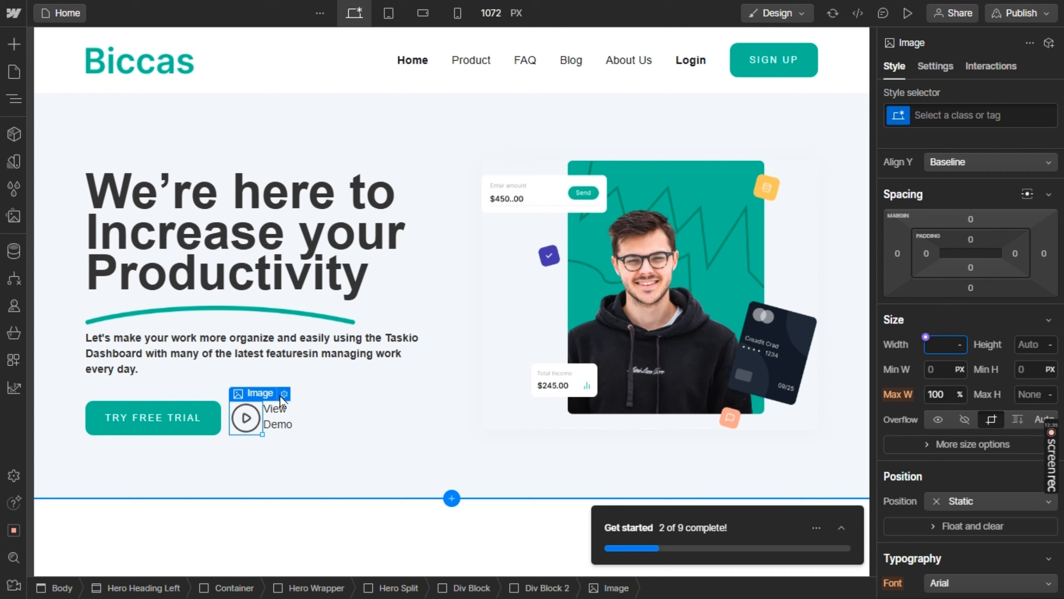
# Toggle the direction of the play icon's parent Div Block to left-to-right and back to right-to-left, and align its contents to the centre
pyautogui.click(265, 396)
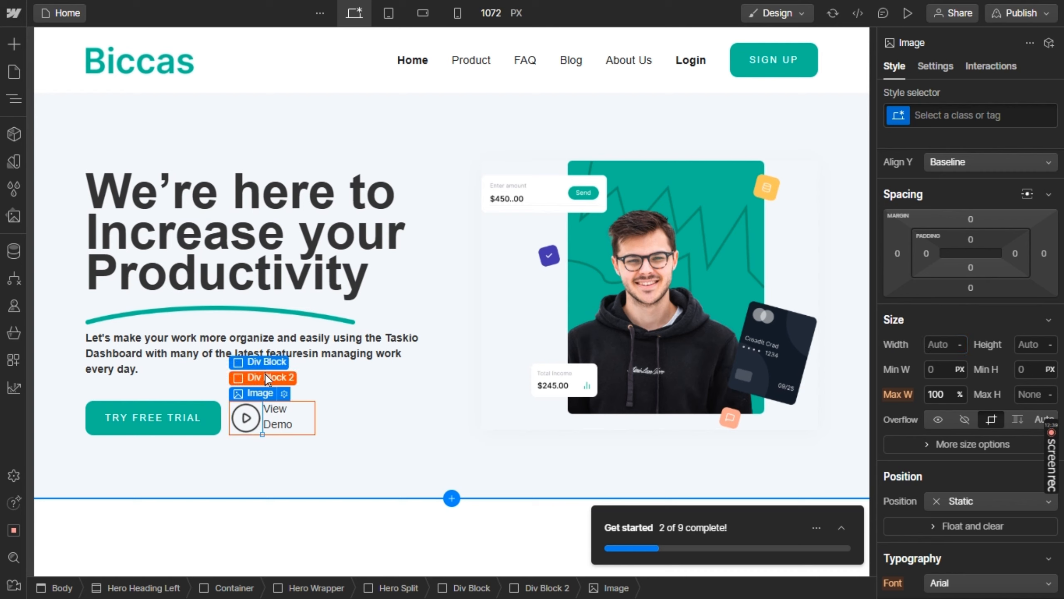
pyautogui.click(267, 379)
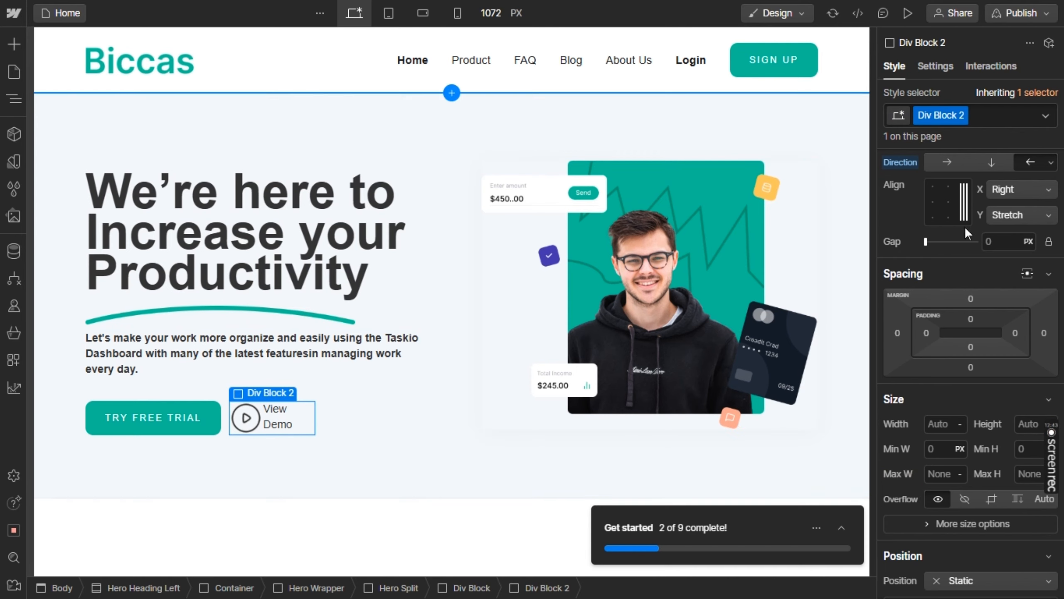
pyautogui.click(948, 162)
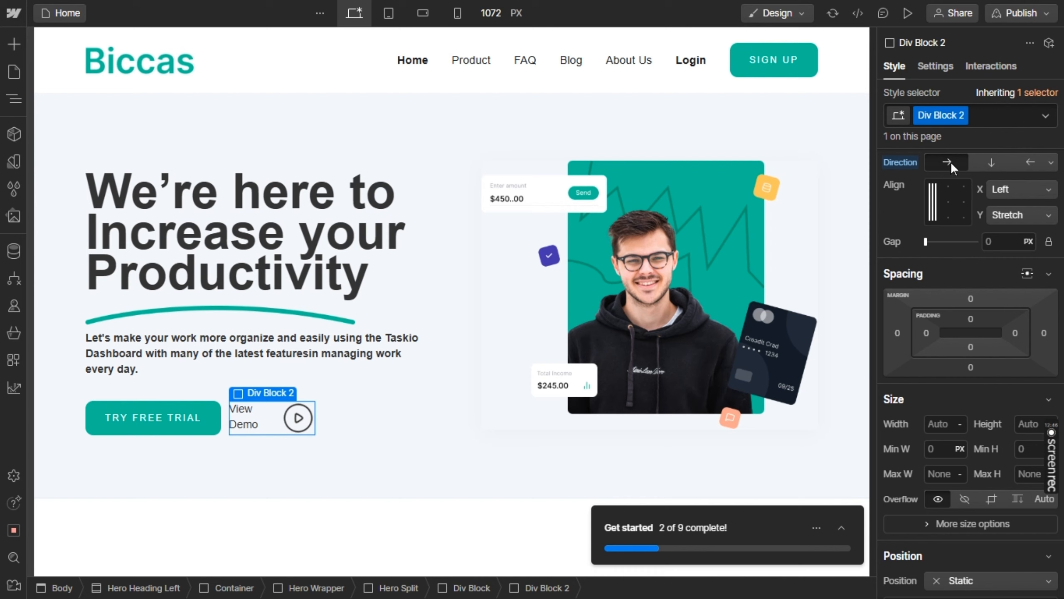
pyautogui.click(1026, 159)
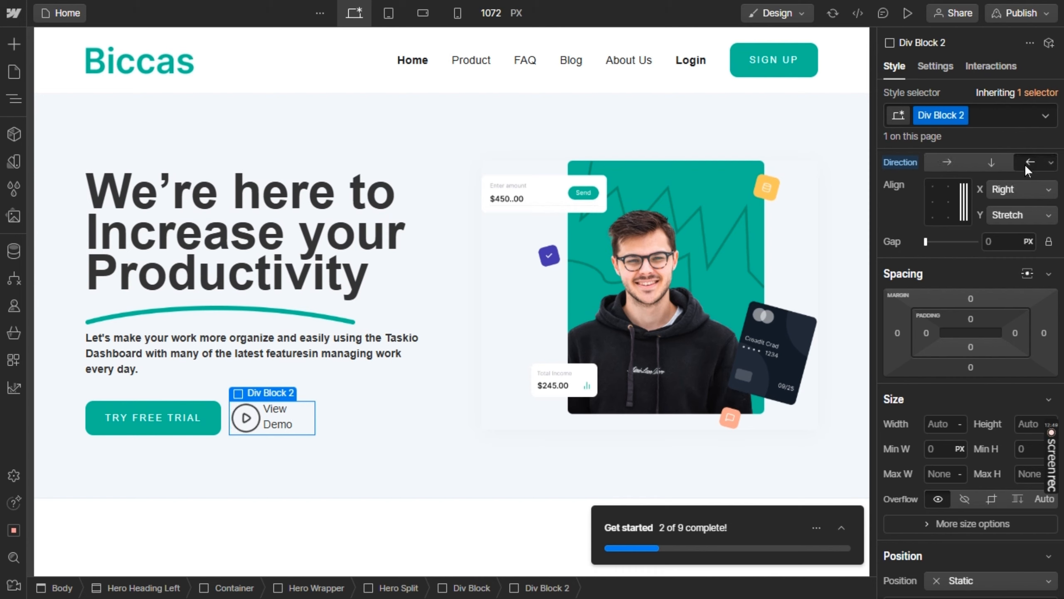
pyautogui.scroll(-9, 966, 399)
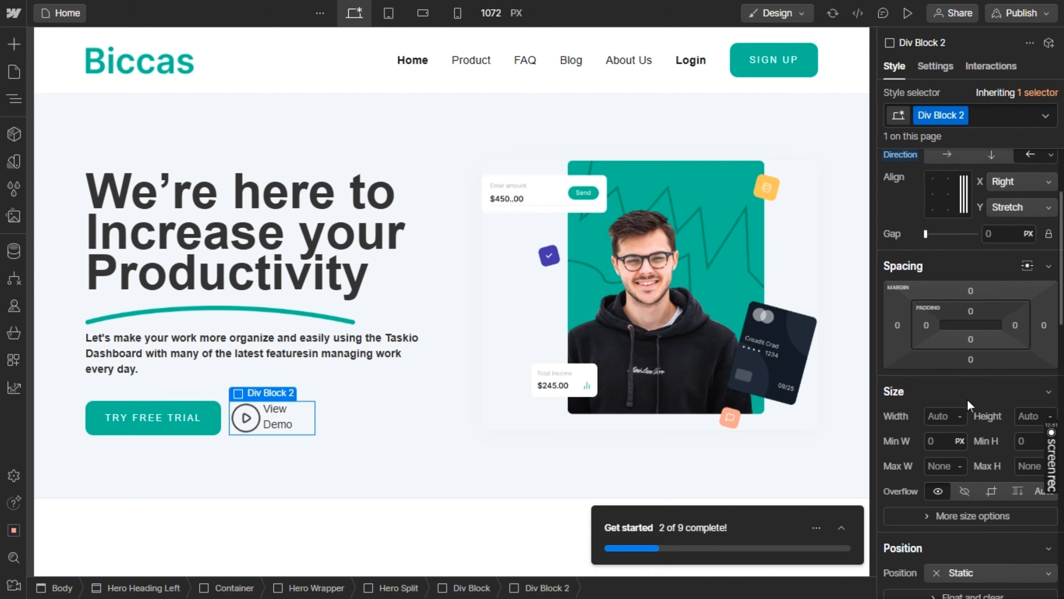
pyautogui.scroll(-5, 967, 399)
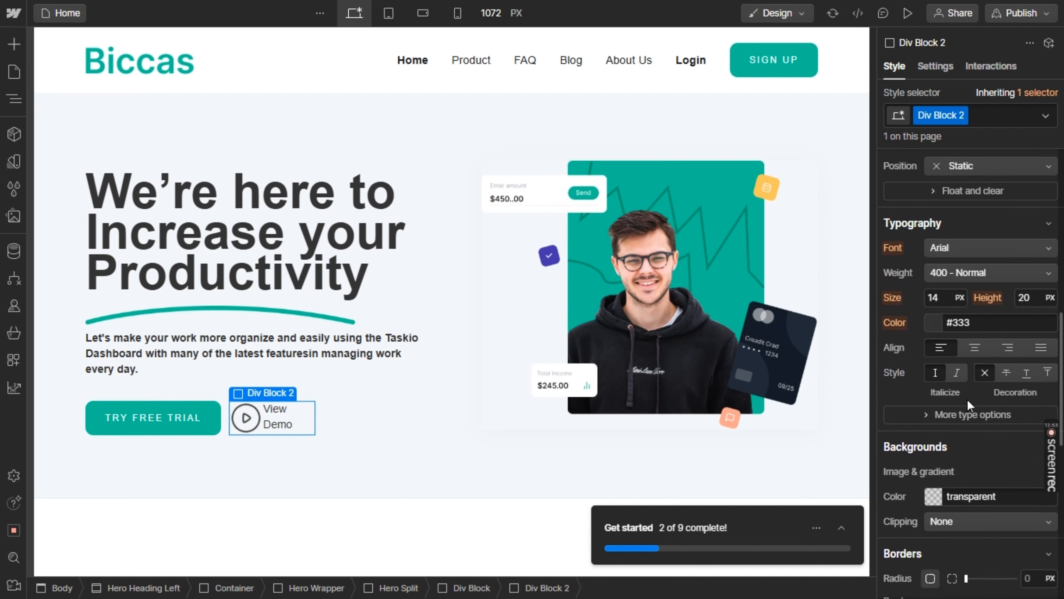
pyautogui.scroll(-8, 967, 398)
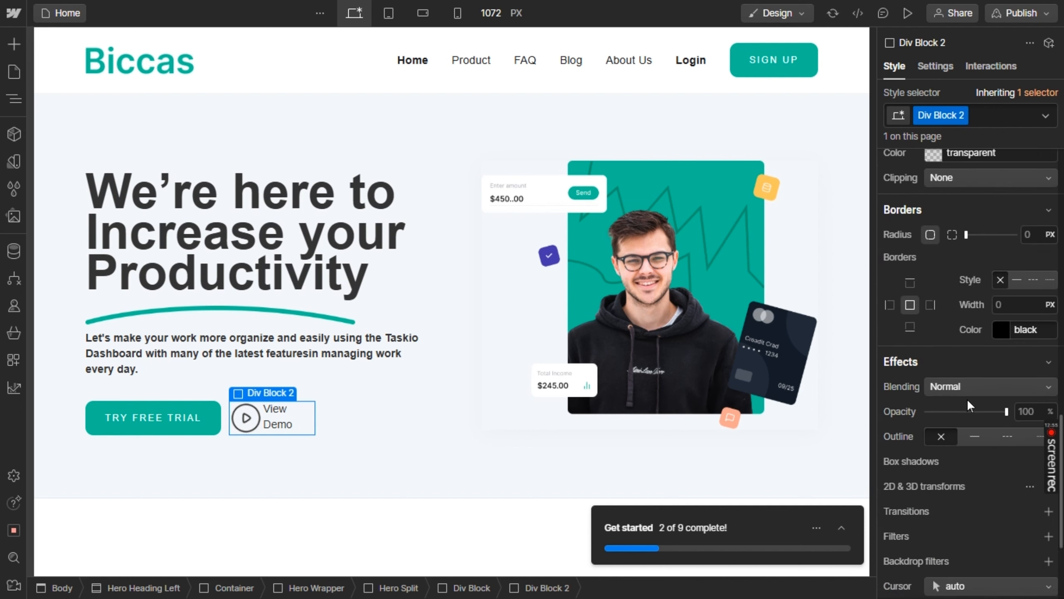
pyautogui.scroll(7, 967, 399)
pyautogui.scroll(8, 967, 399)
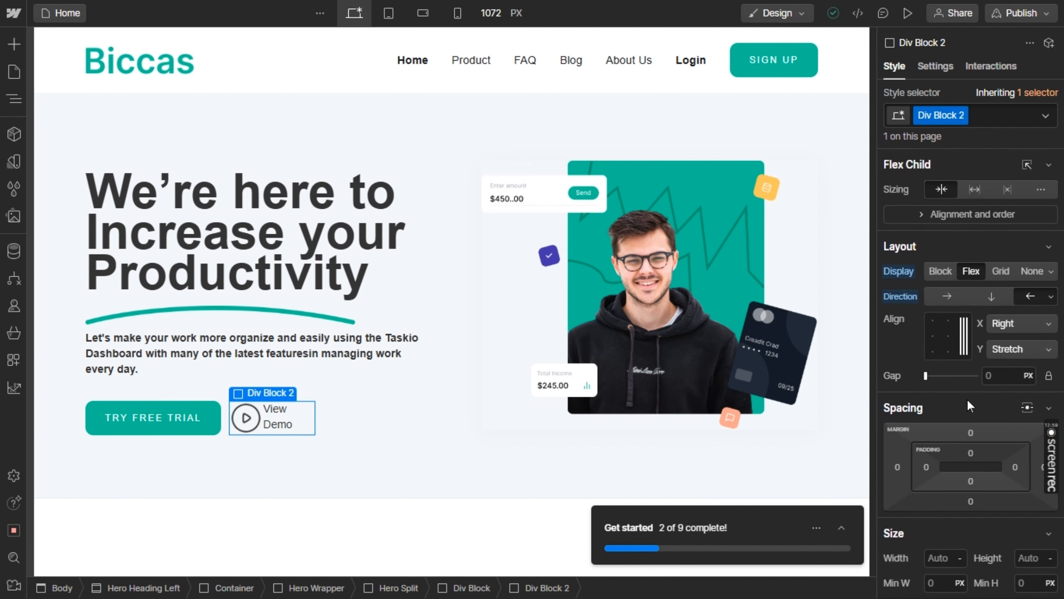
pyautogui.click(946, 340)
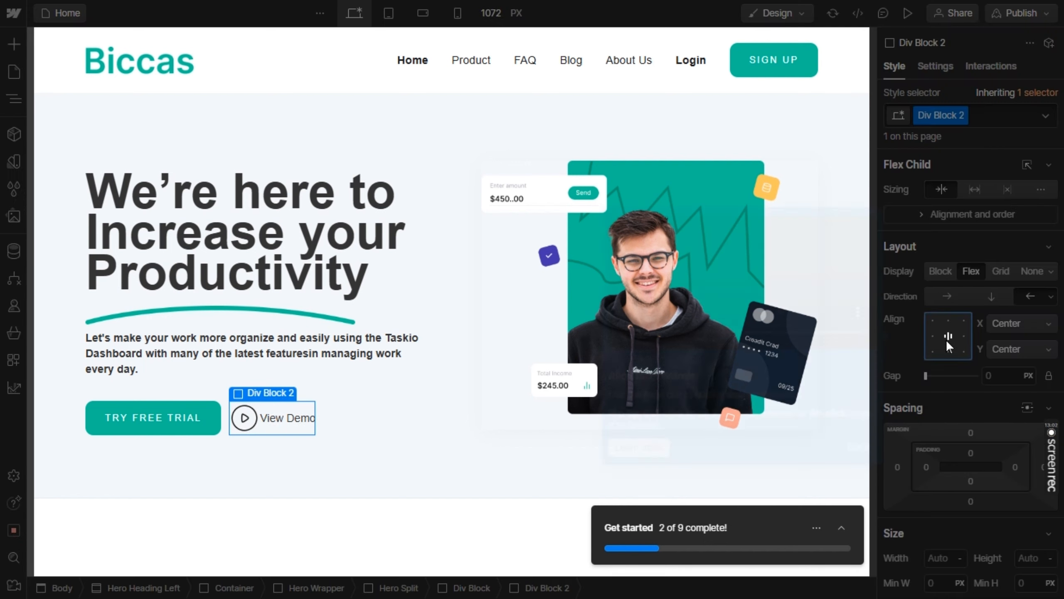
# View the logos section below the hero in the Figma design, and insert the Logos Title Large layout below the hero in Webflow
pyautogui.click(473, 421)
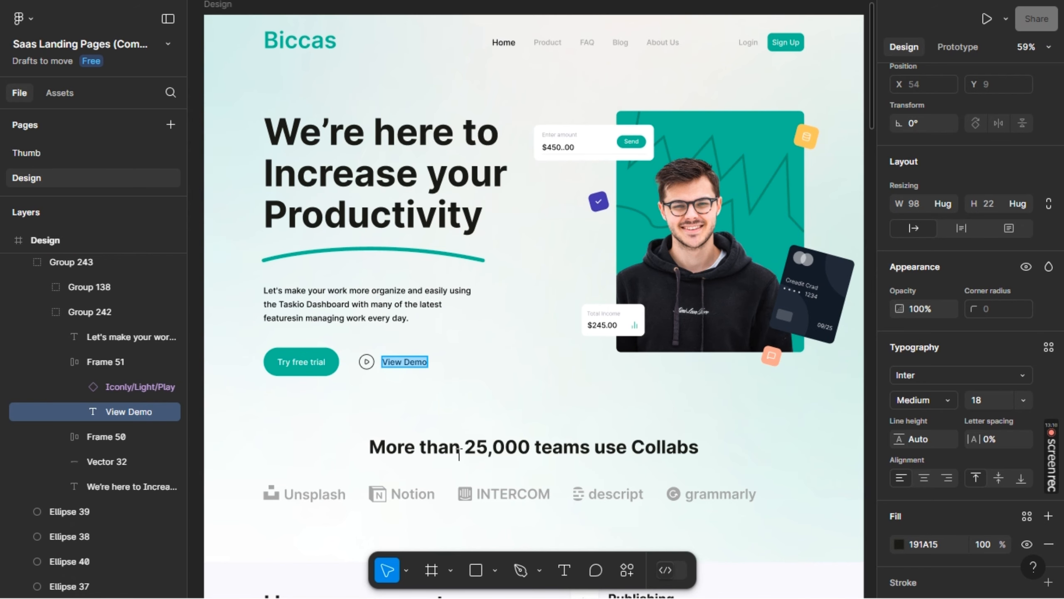
pyautogui.scroll(-1, 460, 454)
pyautogui.scroll(-3, 460, 454)
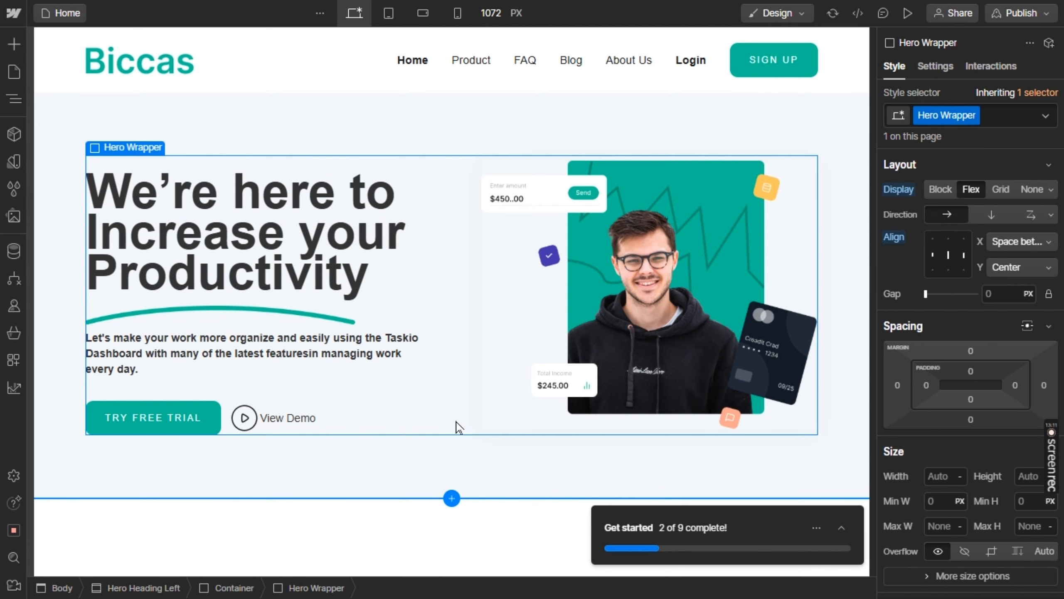
pyautogui.click(452, 498)
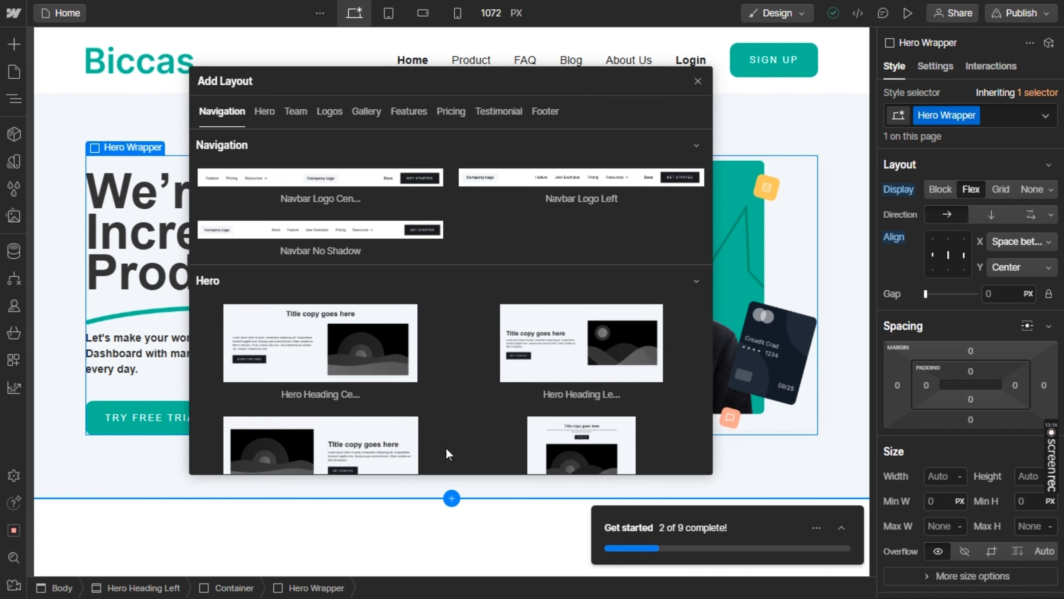
pyautogui.scroll(-5, 452, 375)
pyautogui.scroll(-8, 453, 374)
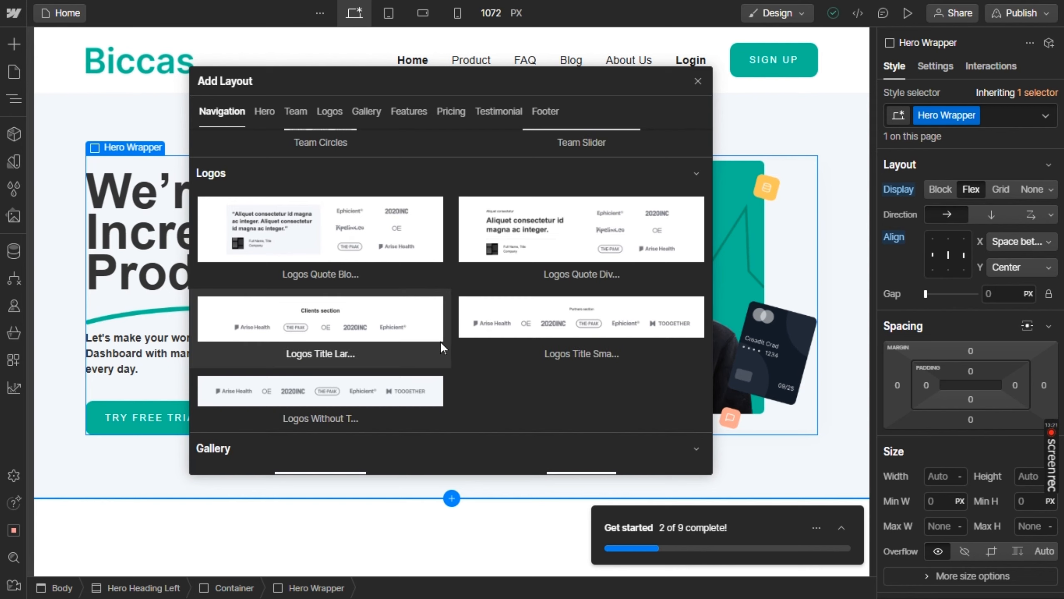
pyautogui.click(389, 317)
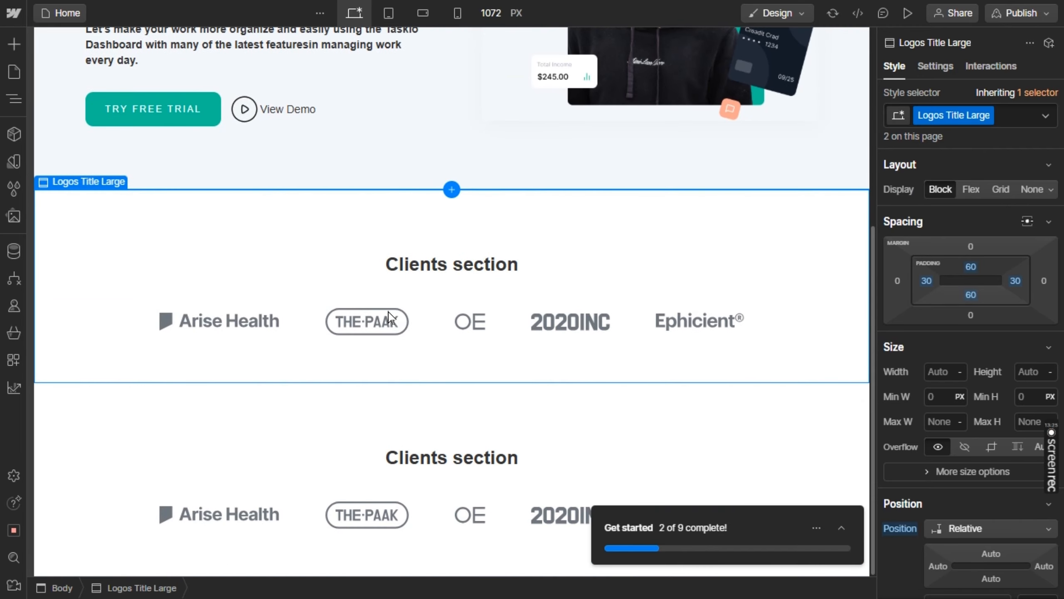
pyautogui.scroll(5, 394, 335)
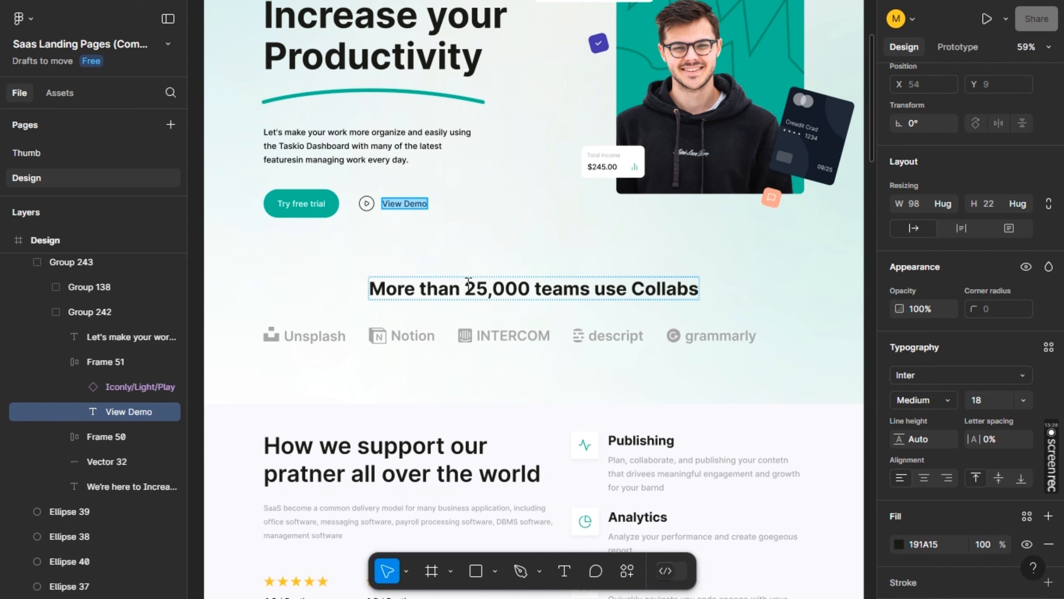
# Copy the heading "More than 25,000 teams use Collabs" from Figma and replace the Clients section title in Webflow with it
pyautogui.doubleClick(468, 280)
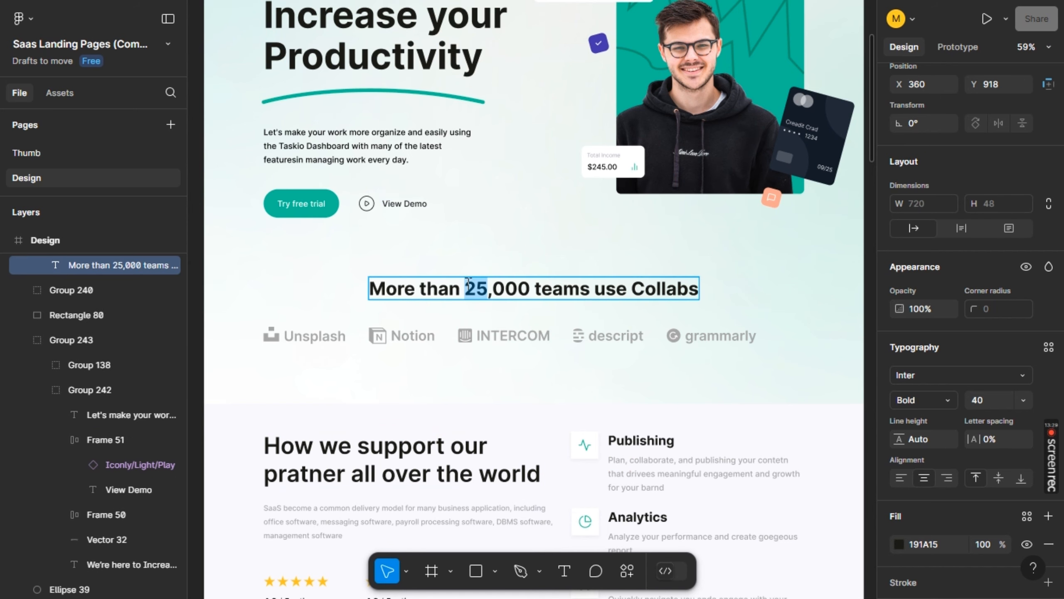
pyautogui.hotkey('ctrl', 'a')
pyautogui.hotkey('ctrl', 'c')
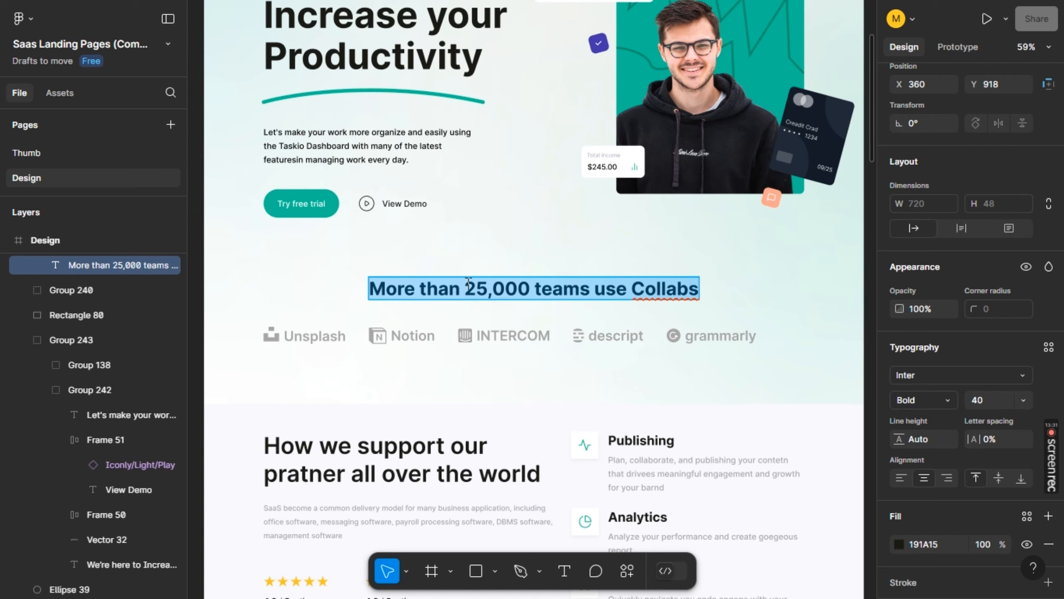
pyautogui.hotkey('alt', 'Tab')
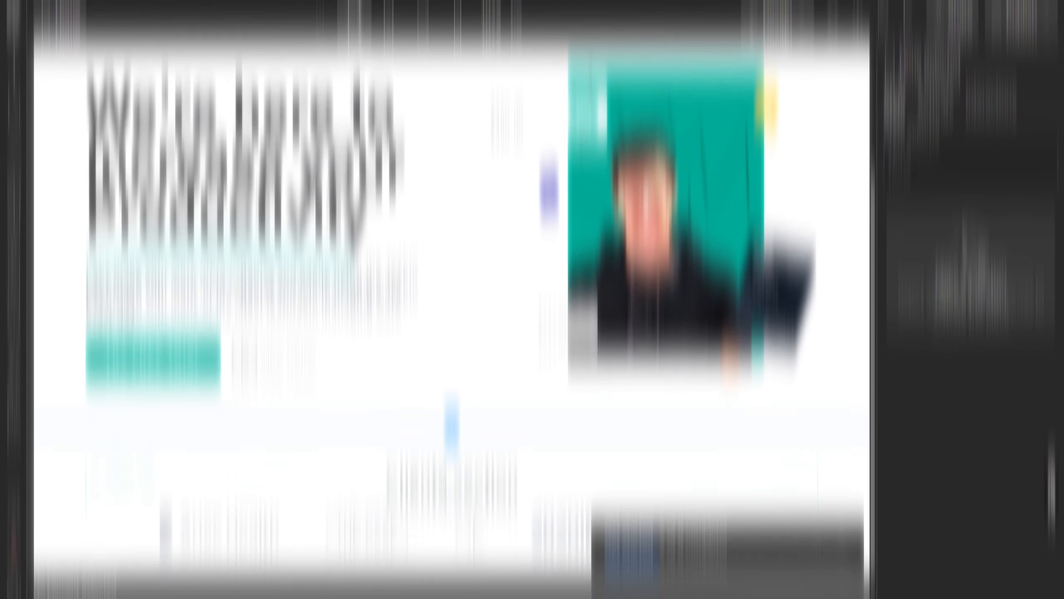
pyautogui.doubleClick(447, 457)
pyautogui.hotkey('ctrl', 'a')
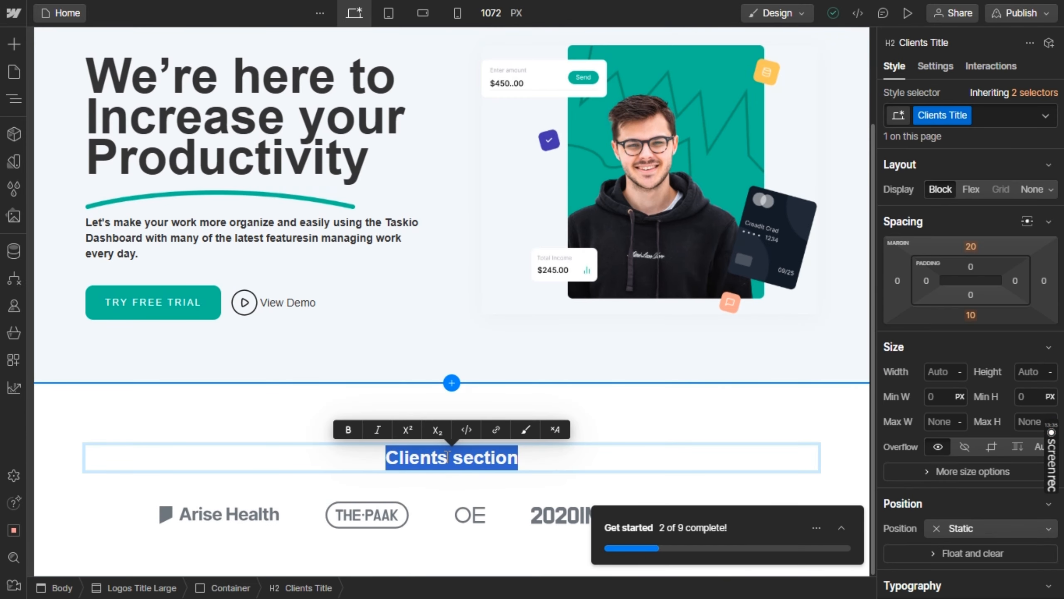
pyautogui.hotkey('ctrl', 'v')
pyautogui.press('Escape')
pyautogui.hotkey('alt', 'Tab')
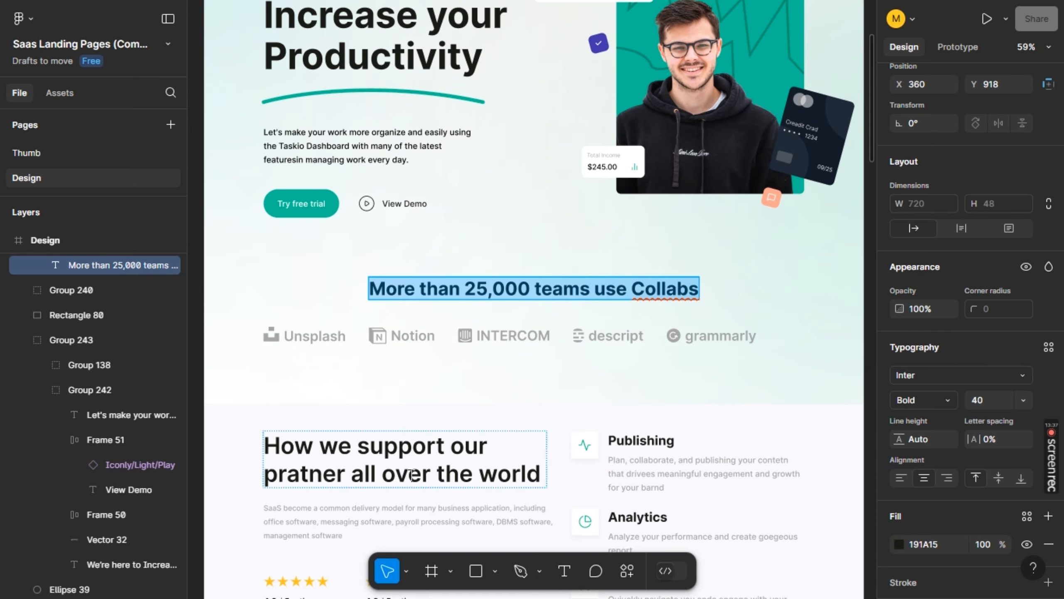
pyautogui.hotkey('alt', 'Tab')
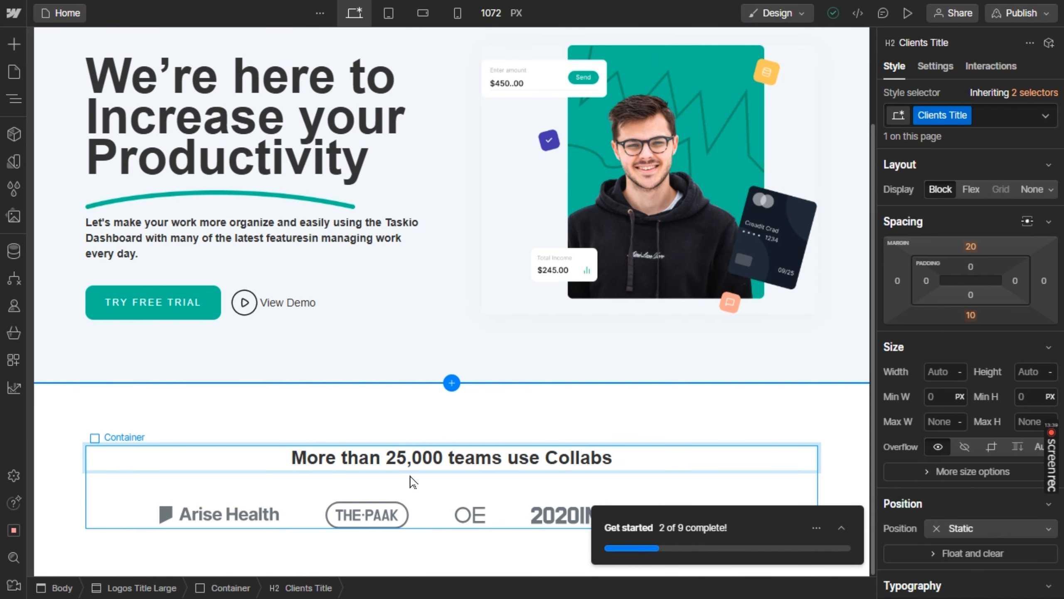
# Hide the Get started tutorial checklist
pyautogui.click(829, 531)
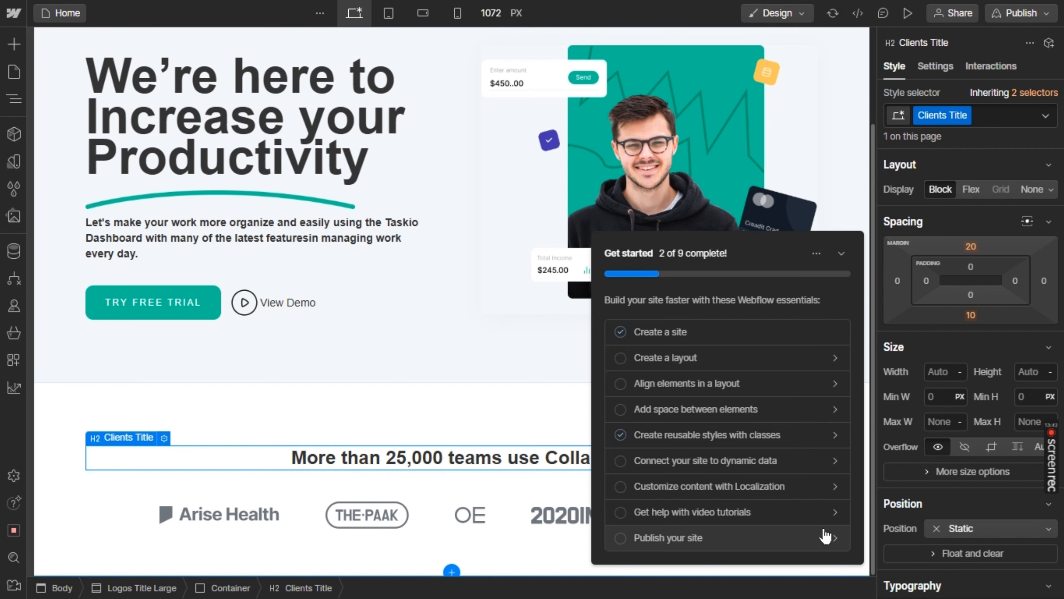
pyautogui.click(816, 254)
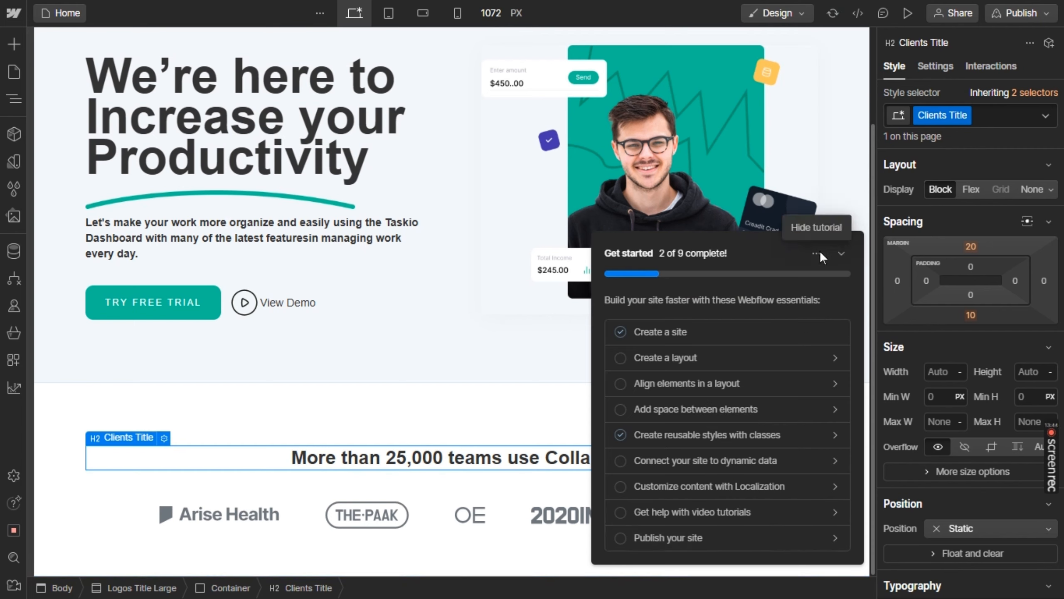
pyautogui.click(821, 227)
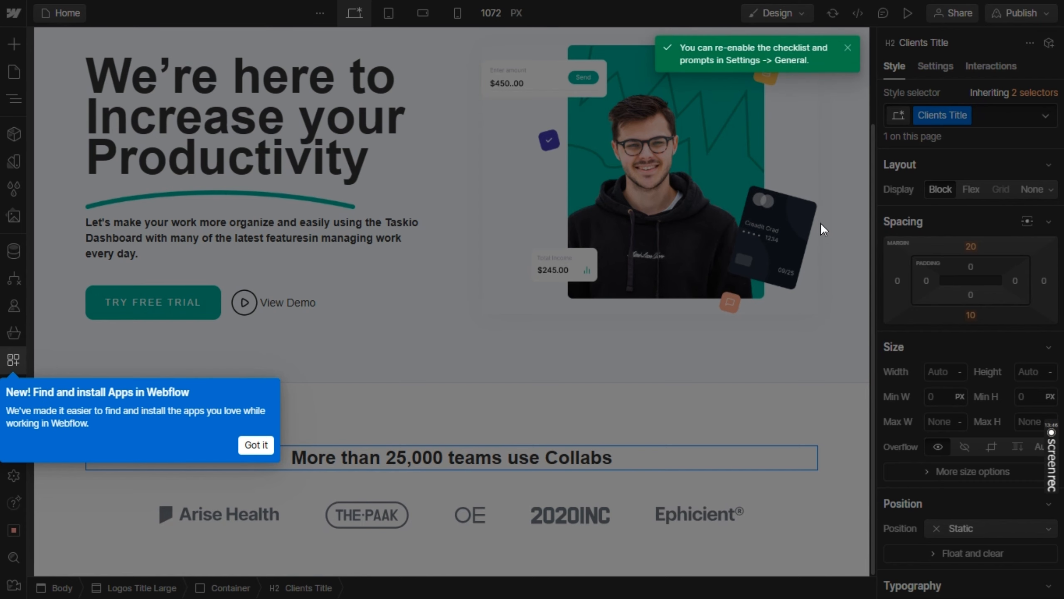
# Dismiss the new Apps notice and replace the Arise Health logo in the clients row with unsplash.png
pyautogui.click(257, 445)
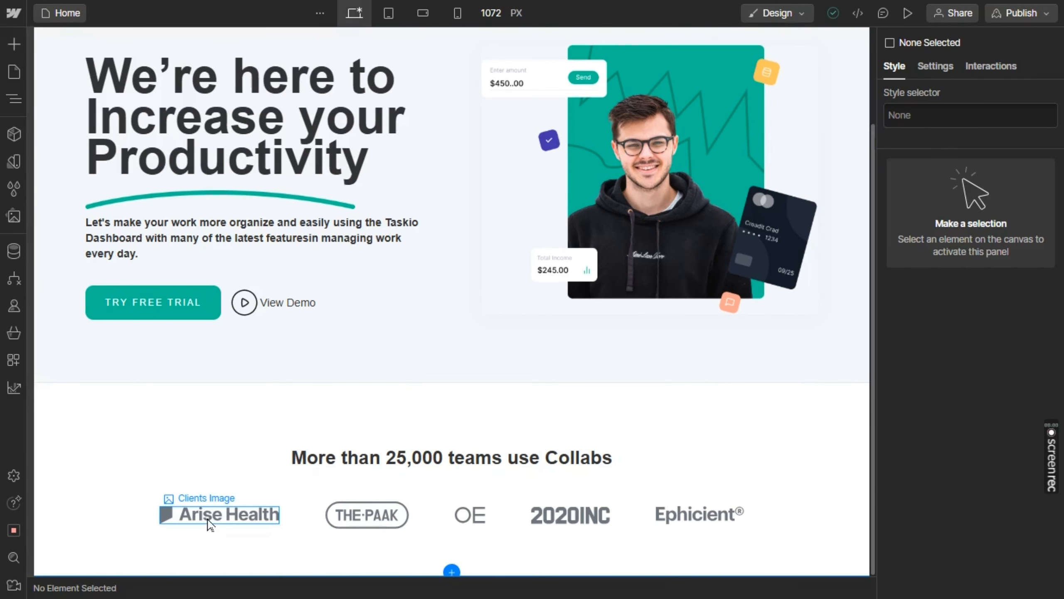
pyautogui.click(209, 524)
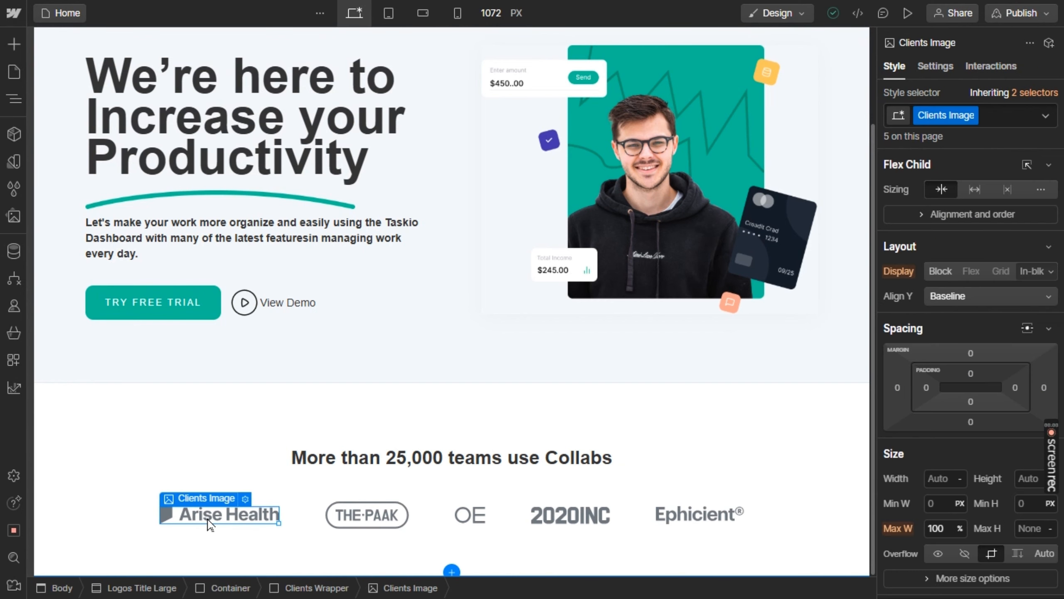
pyautogui.click(245, 498)
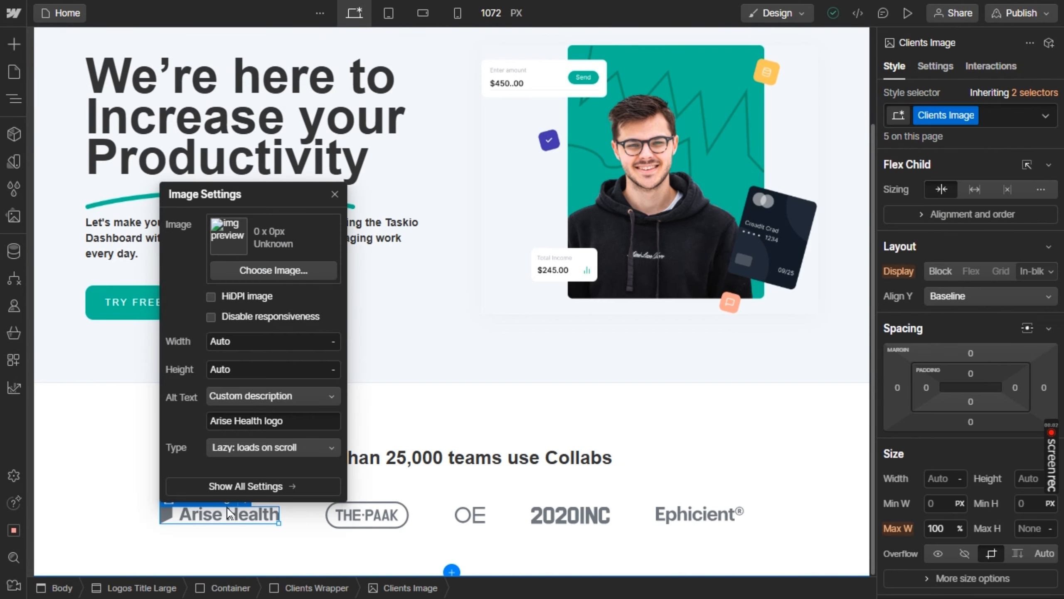
pyautogui.click(270, 263)
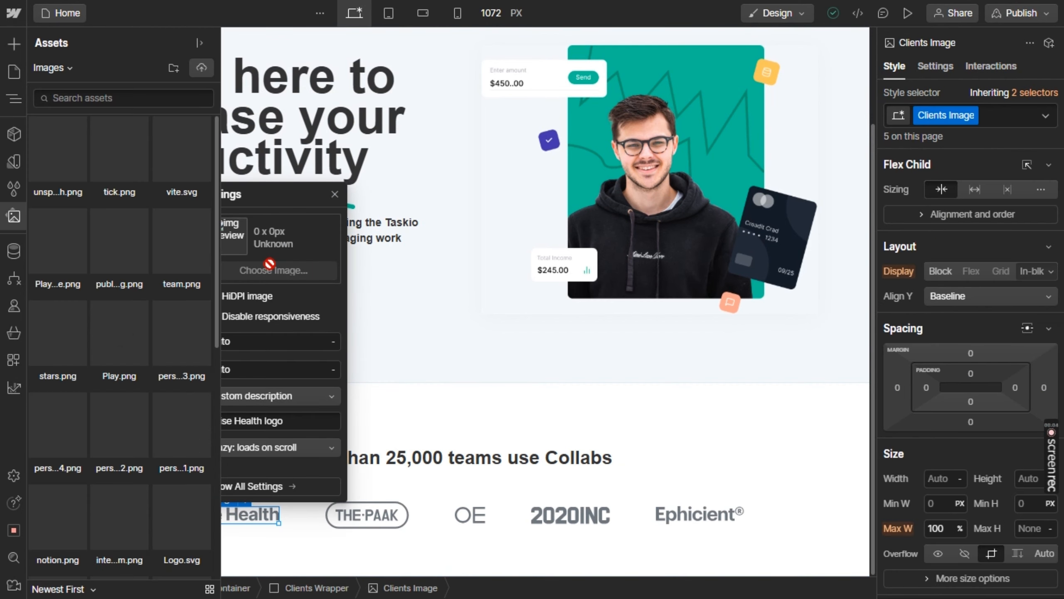
pyautogui.click(181, 241)
pyautogui.click(156, 355)
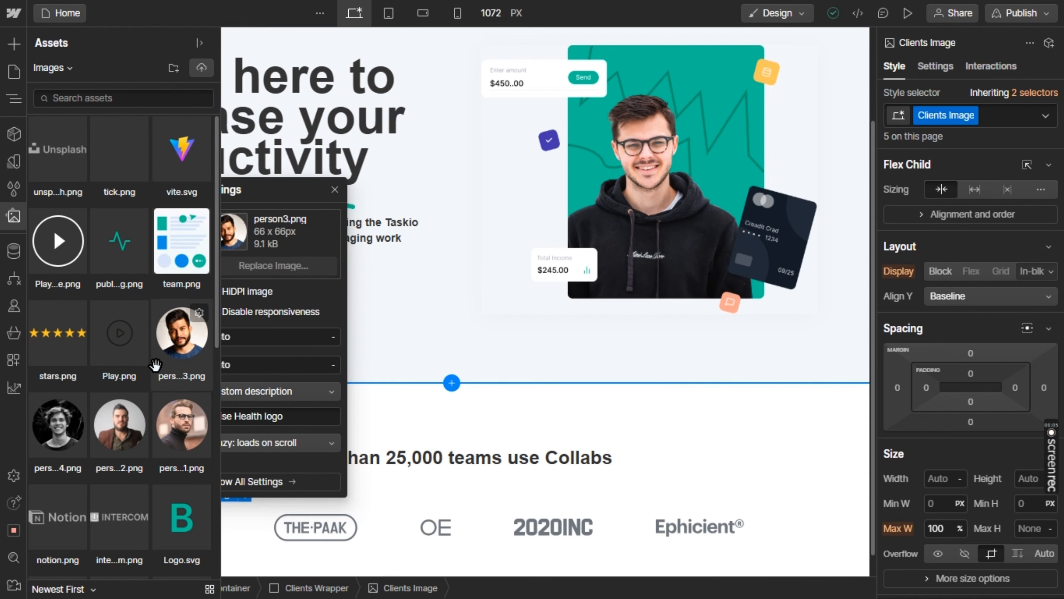
pyautogui.click(119, 516)
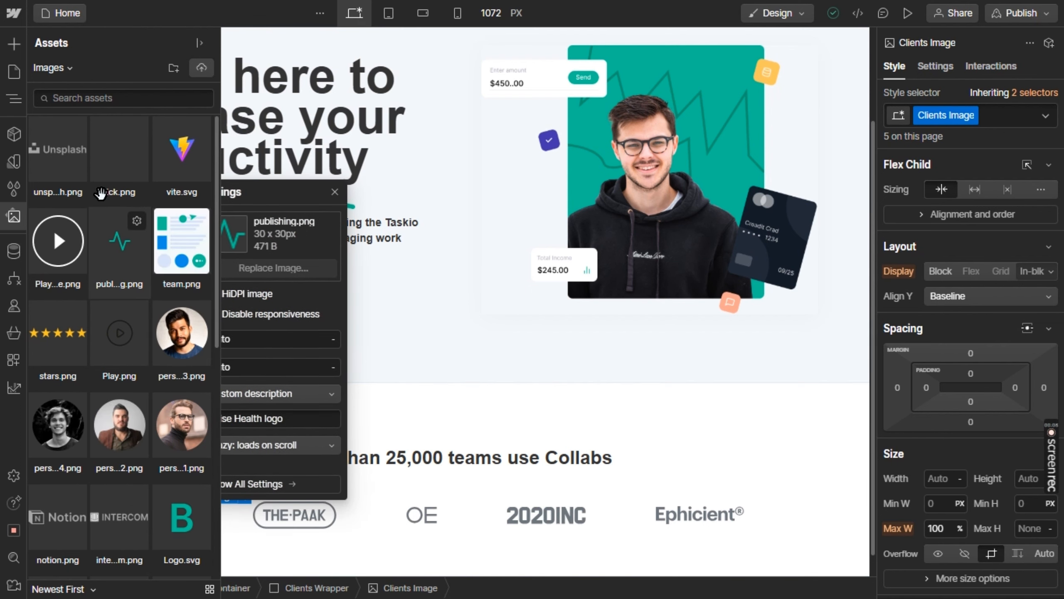
pyautogui.click(55, 170)
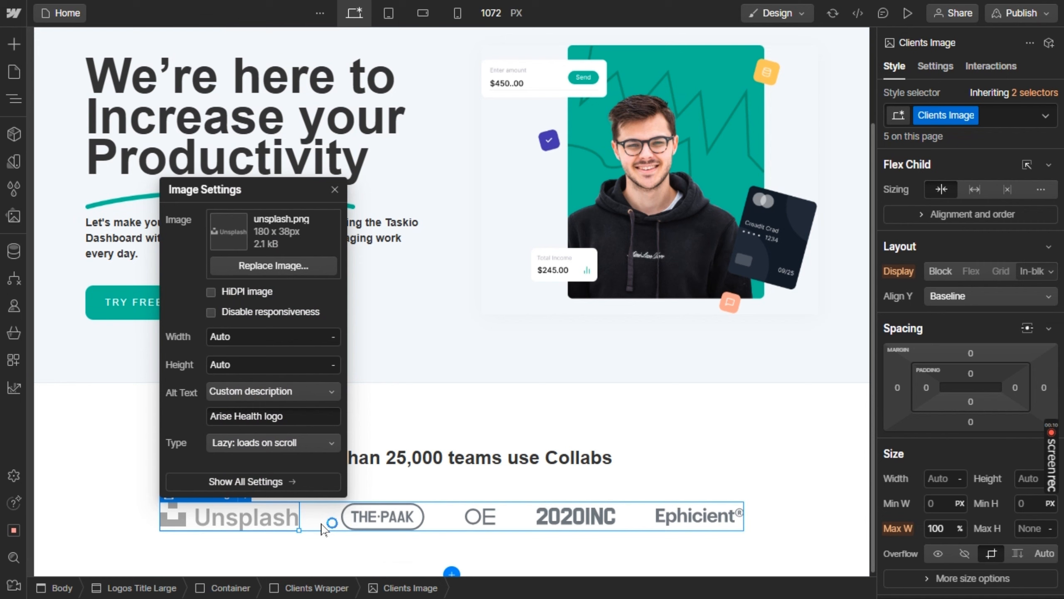
# Replace the The Paak logo in the clients row with notion.png from the assets
pyautogui.click(364, 521)
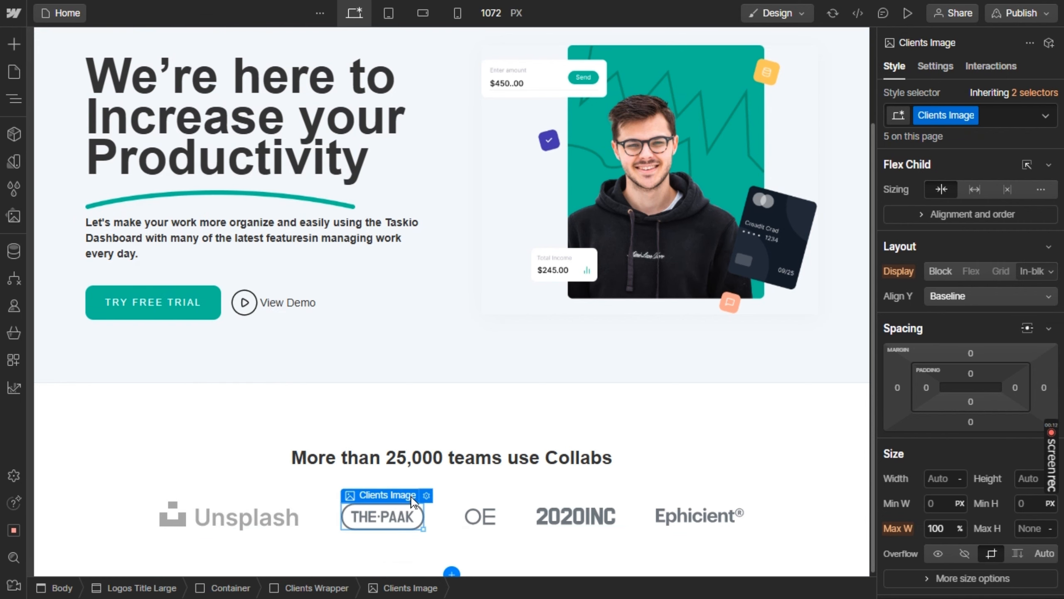
pyautogui.click(426, 495)
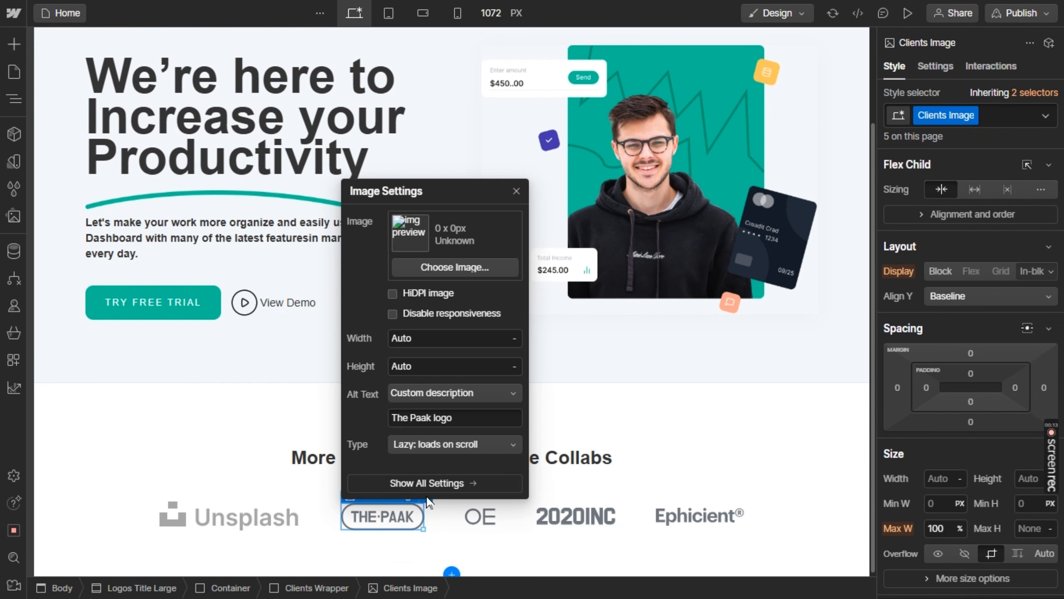
pyautogui.click(444, 266)
pyautogui.click(83, 506)
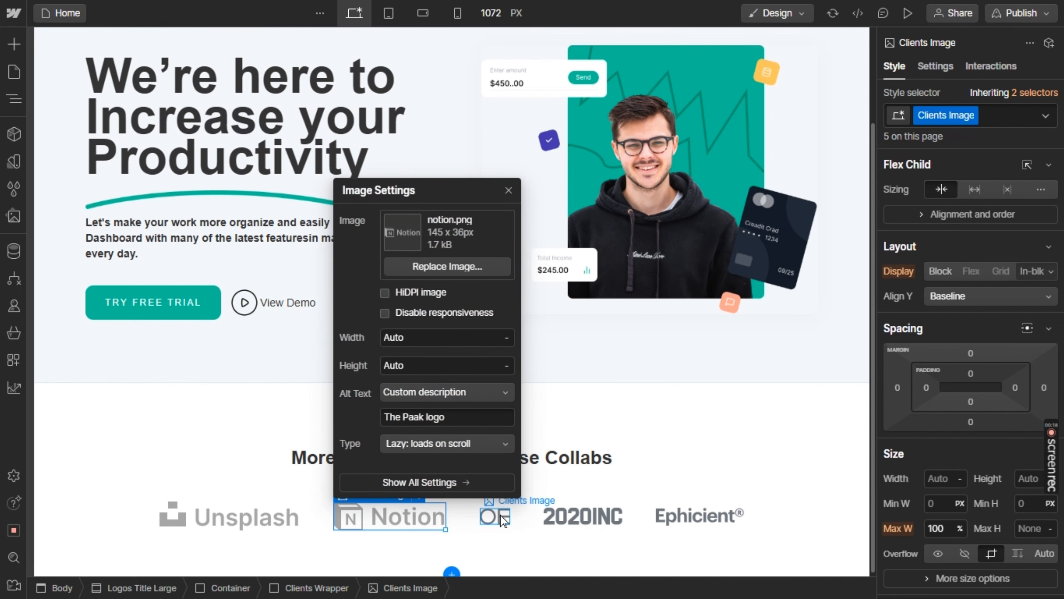
# Replace the OE logo in the clients row with intercom.png from the assets
pyautogui.click(503, 521)
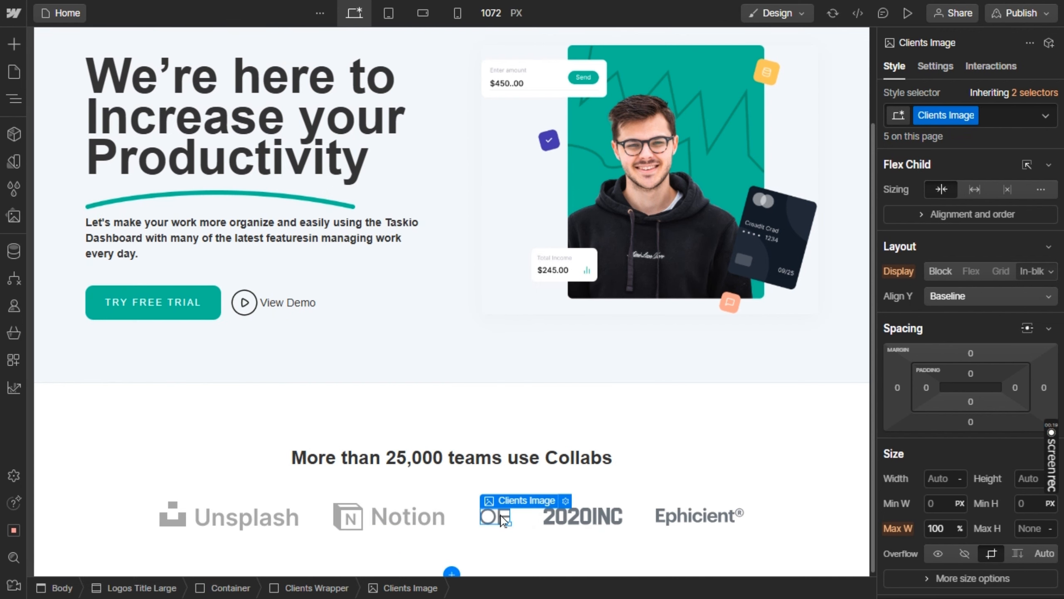
pyautogui.click(566, 501)
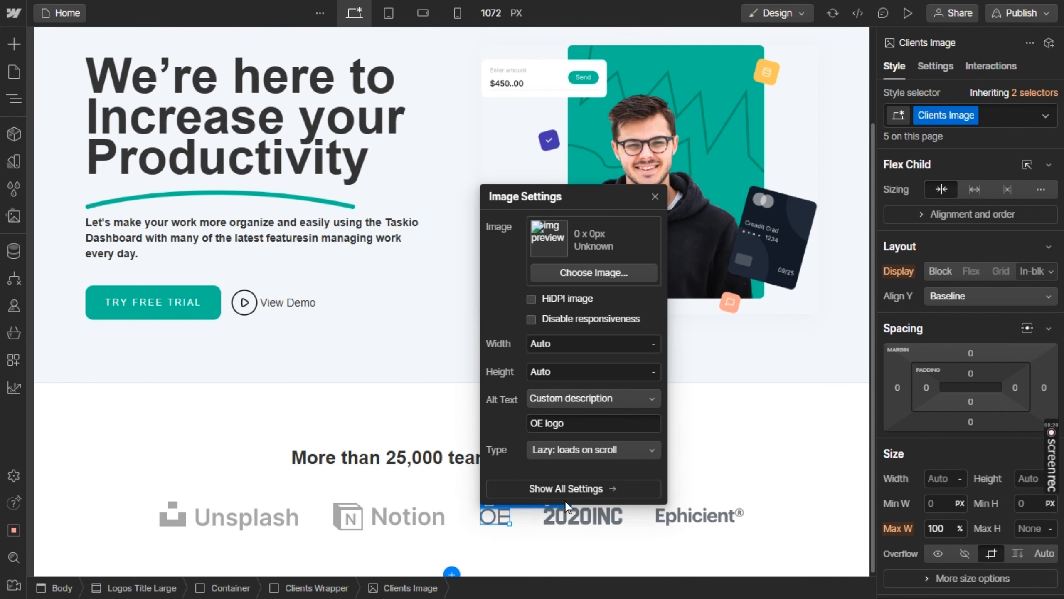
pyautogui.click(572, 268)
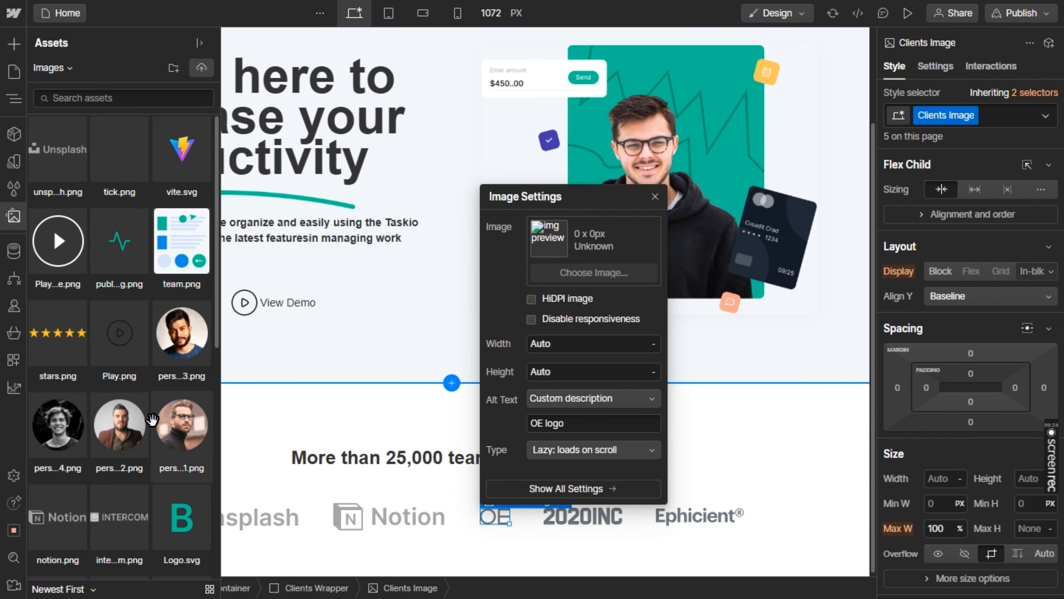
pyautogui.scroll(-1, 127, 469)
pyautogui.click(128, 478)
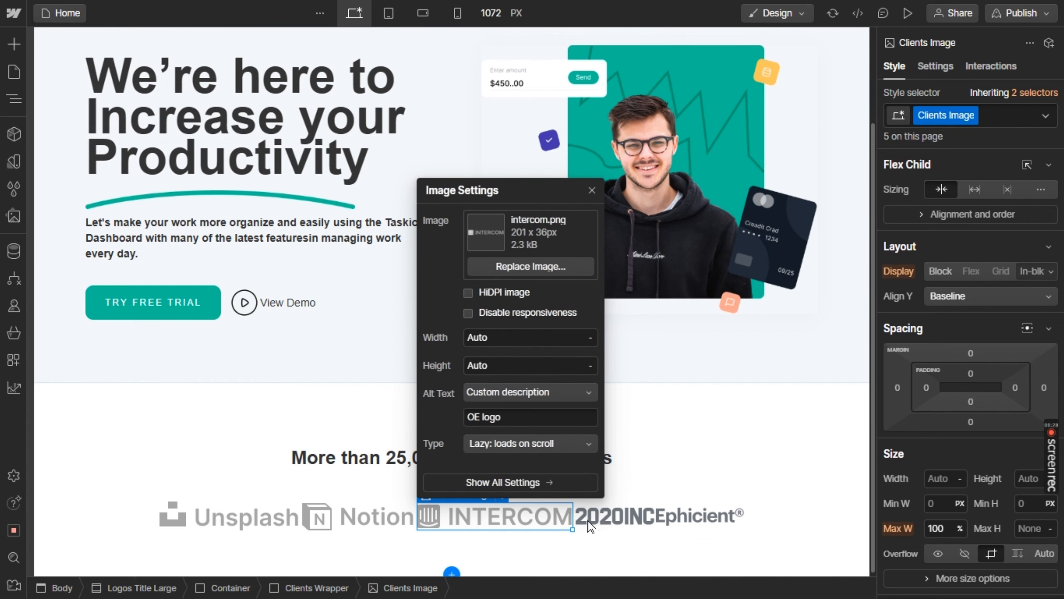
# Open the image assets to choose a replacement for the 2020INC logo in the clients row
pyautogui.click(637, 516)
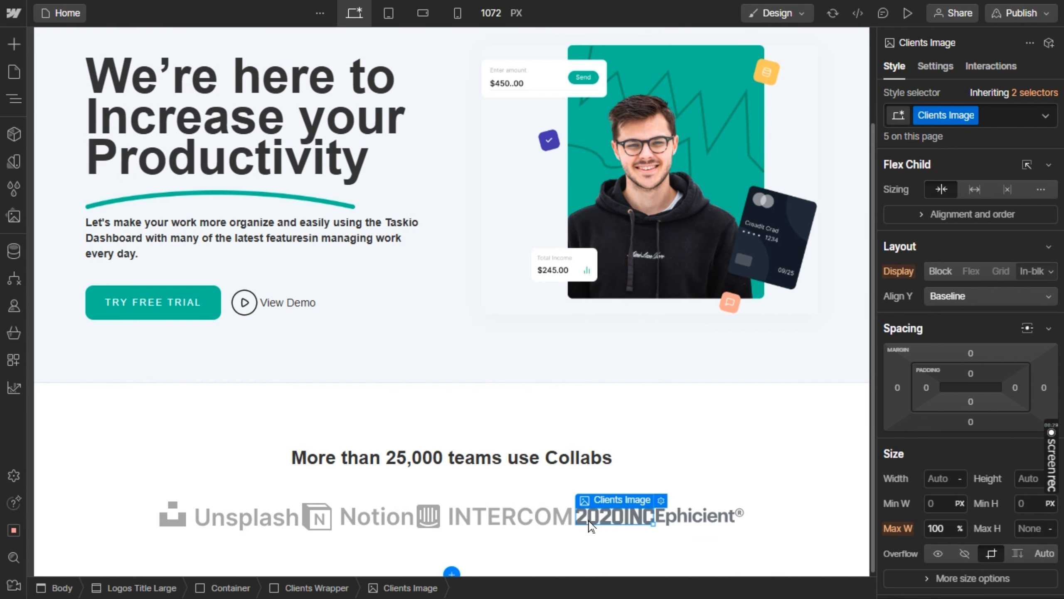
pyautogui.click(662, 500)
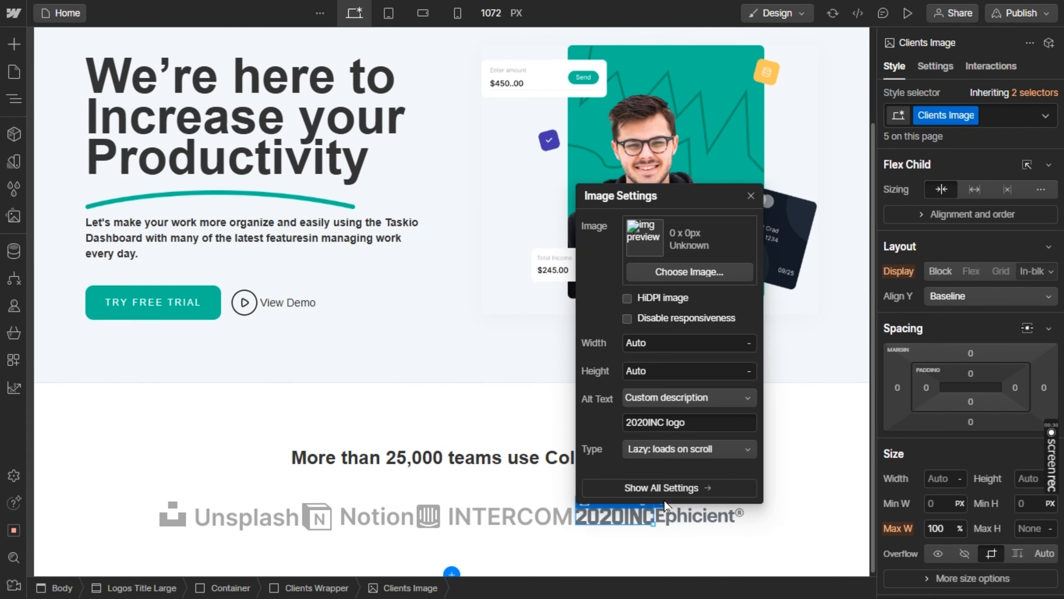
pyautogui.click(706, 271)
pyautogui.click(119, 516)
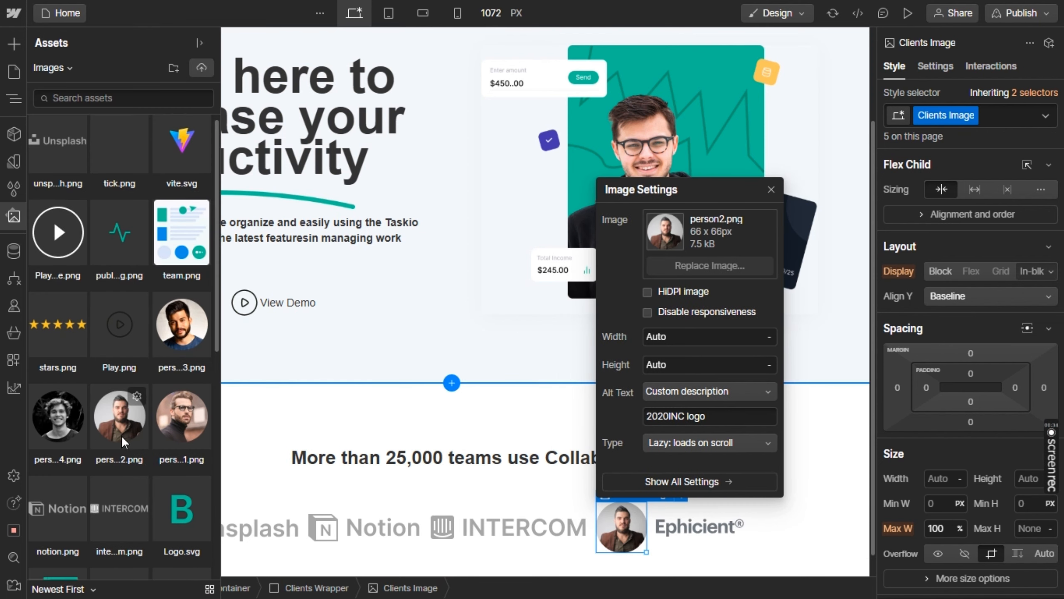
pyautogui.scroll(-3, 122, 435)
pyautogui.hotkey('ctrl', 'z')
pyautogui.scroll(-7, 121, 435)
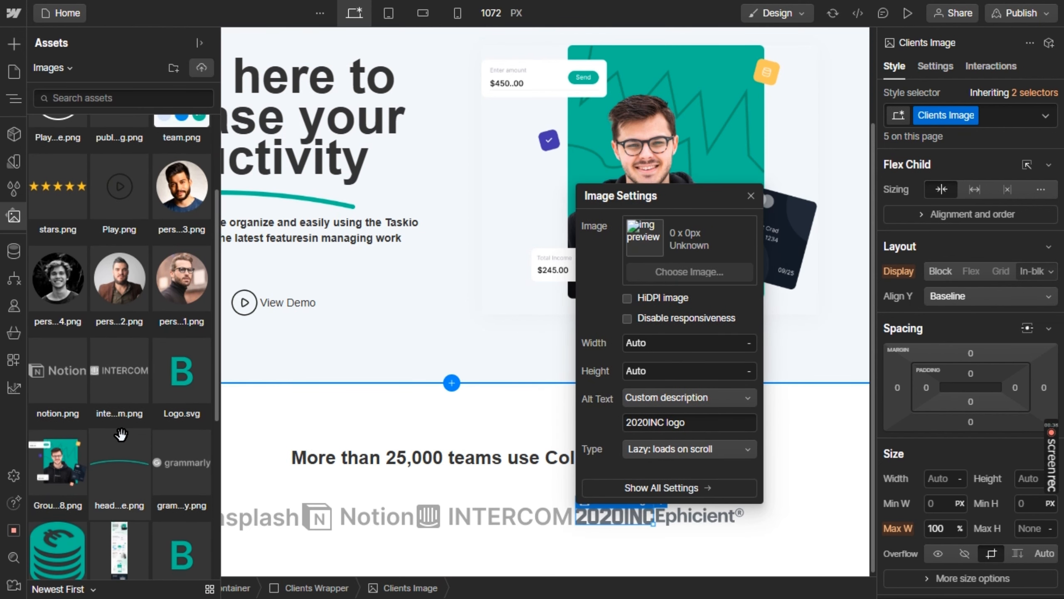
pyautogui.click(116, 464)
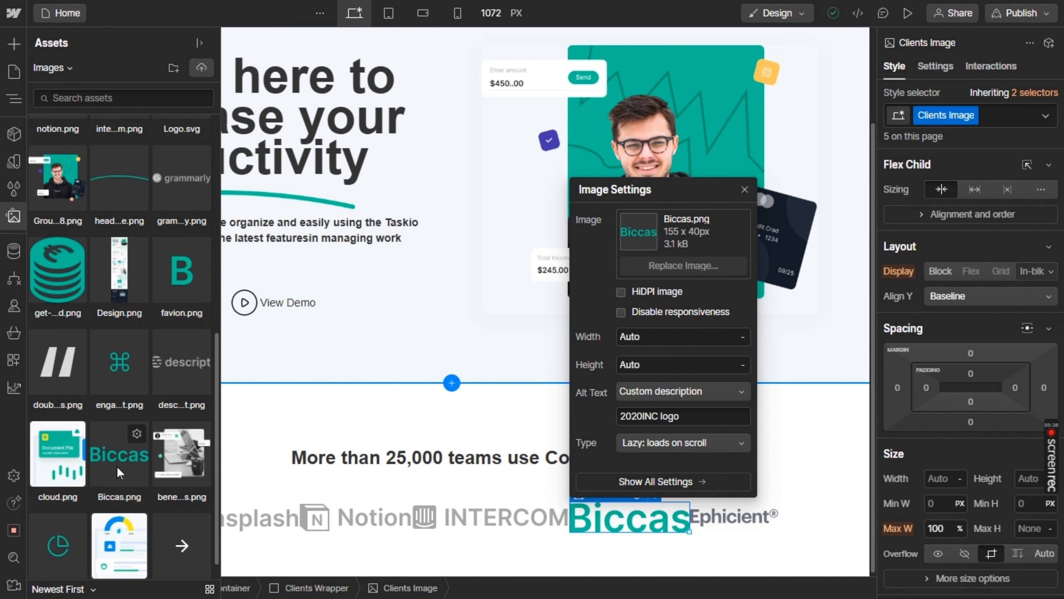
pyautogui.hotkey('ctrl', 'z')
# Use descript.png from the assets as the replacement for the 2020INC logo
pyautogui.scroll(-2, 116, 465)
pyautogui.click(183, 359)
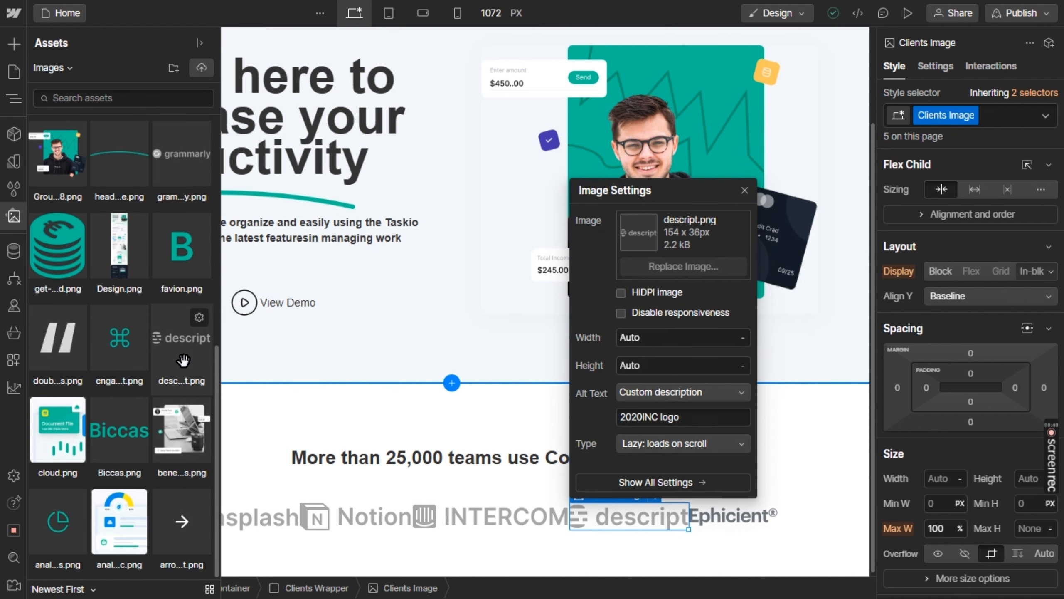
pyautogui.click(184, 361)
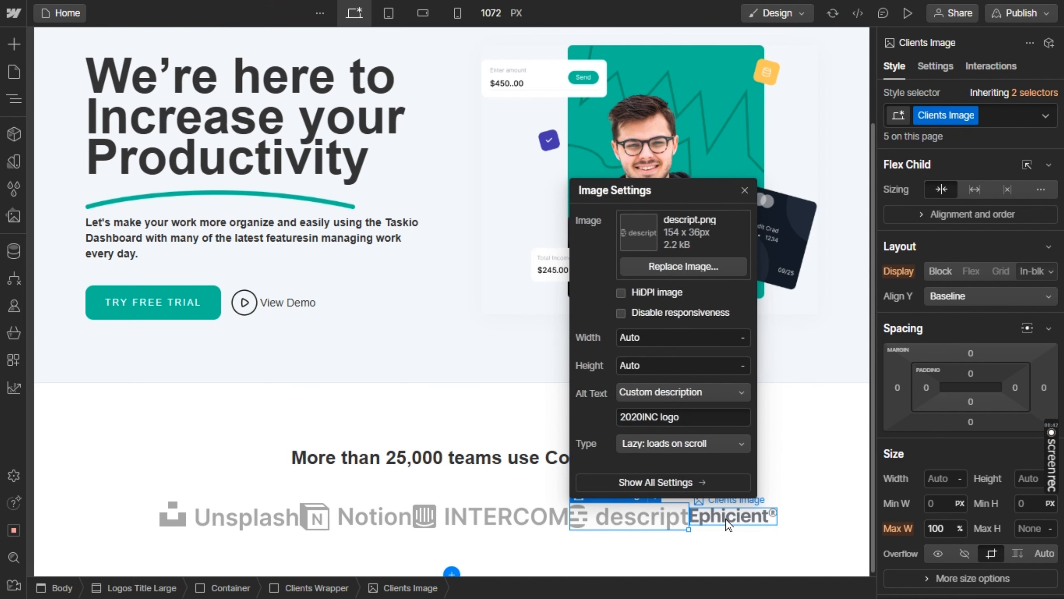
# Replace the Ephicient logo at the end of the clients row with grammarly.png from the assets
pyautogui.click(728, 524)
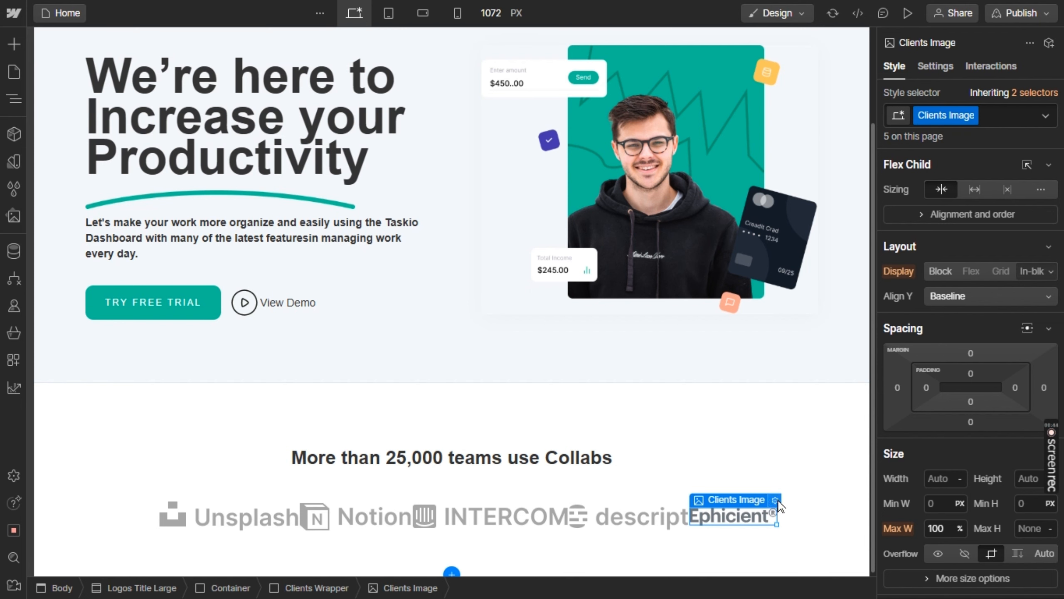
pyautogui.click(776, 500)
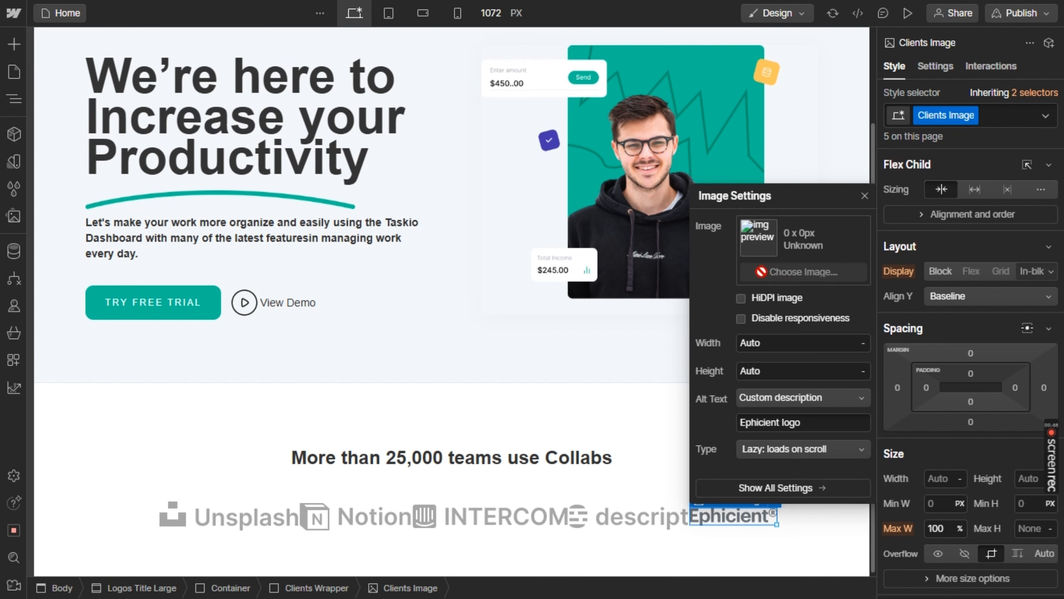
pyautogui.click(761, 272)
pyautogui.click(172, 302)
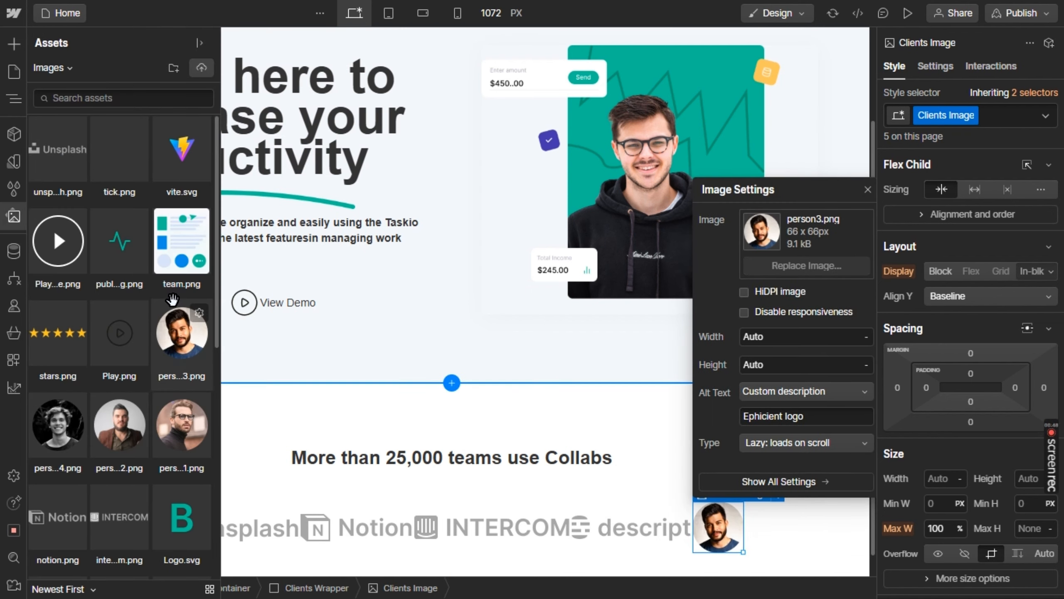
pyautogui.scroll(-1, 172, 299)
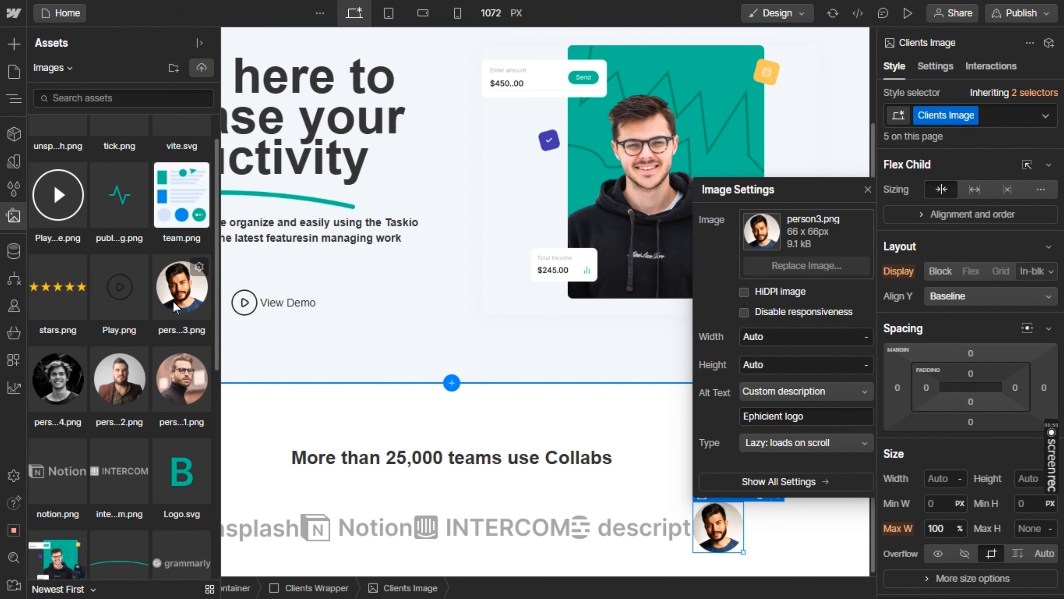
pyautogui.click(179, 555)
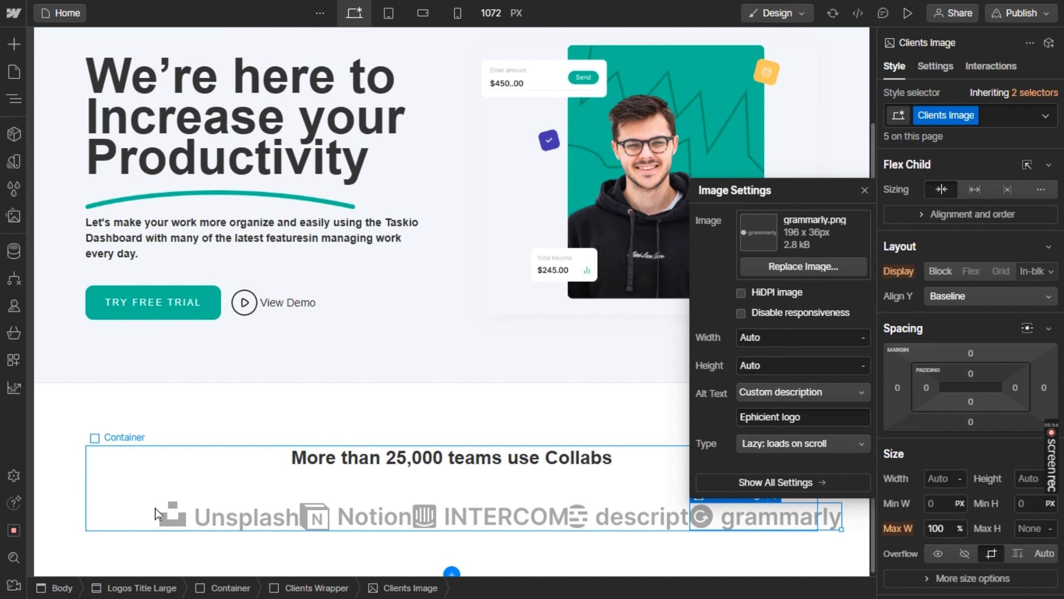
# Select the Clients Wrapper around the logos and change its display from Flex to Grid
pyautogui.click(201, 508)
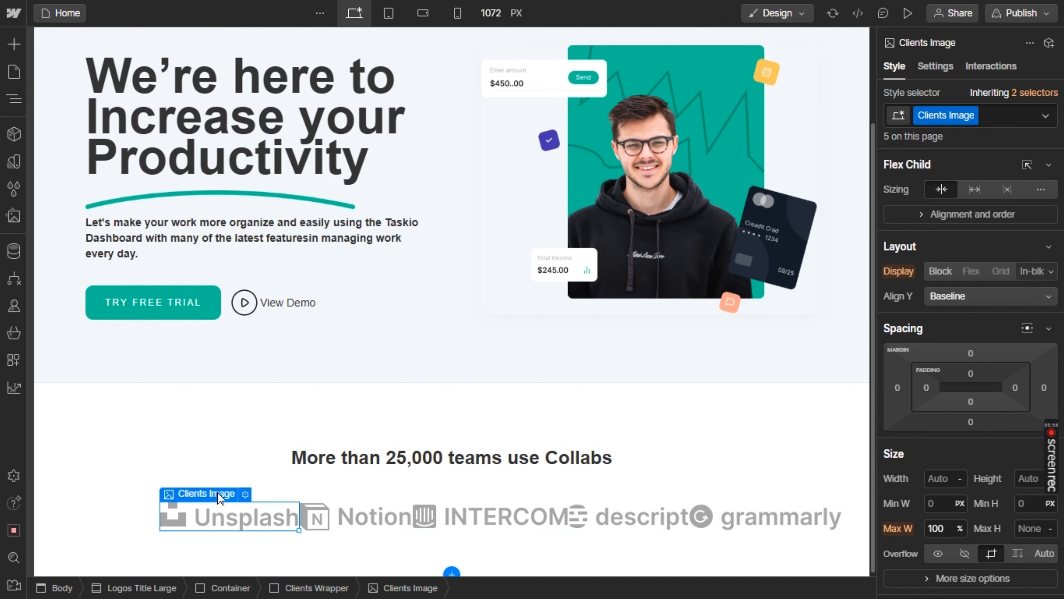
pyautogui.moveTo(218, 494)
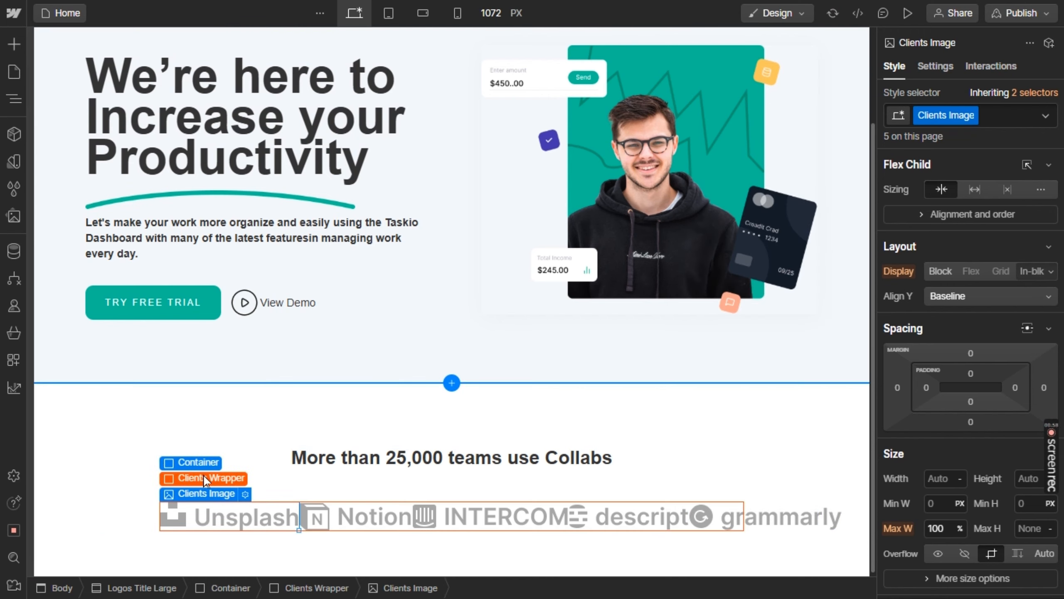
pyautogui.click(203, 478)
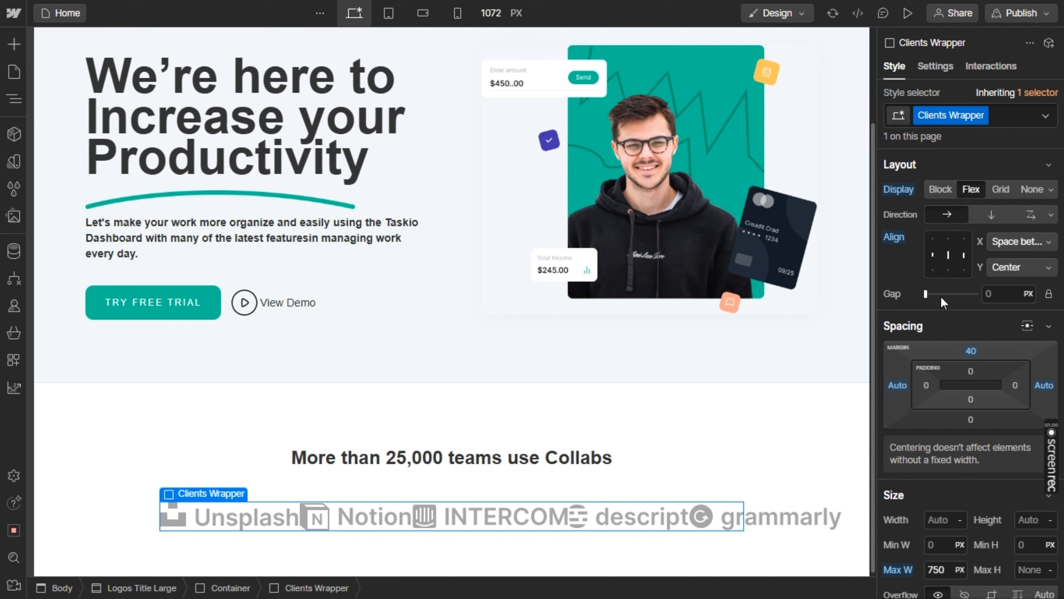
pyautogui.moveTo(930, 296); pyautogui.dragTo(904, 300)
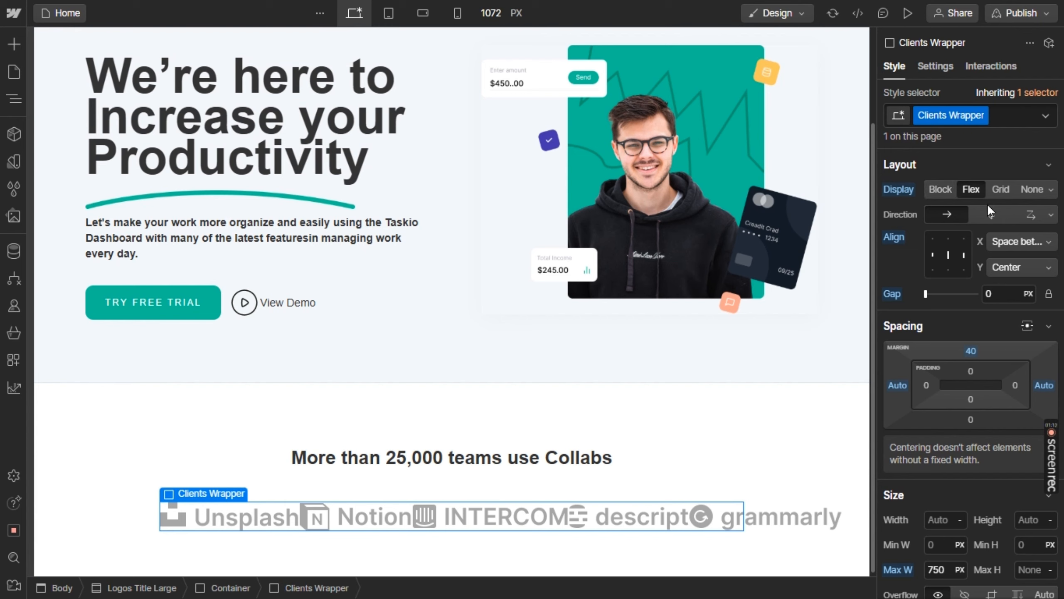
pyautogui.click(991, 191)
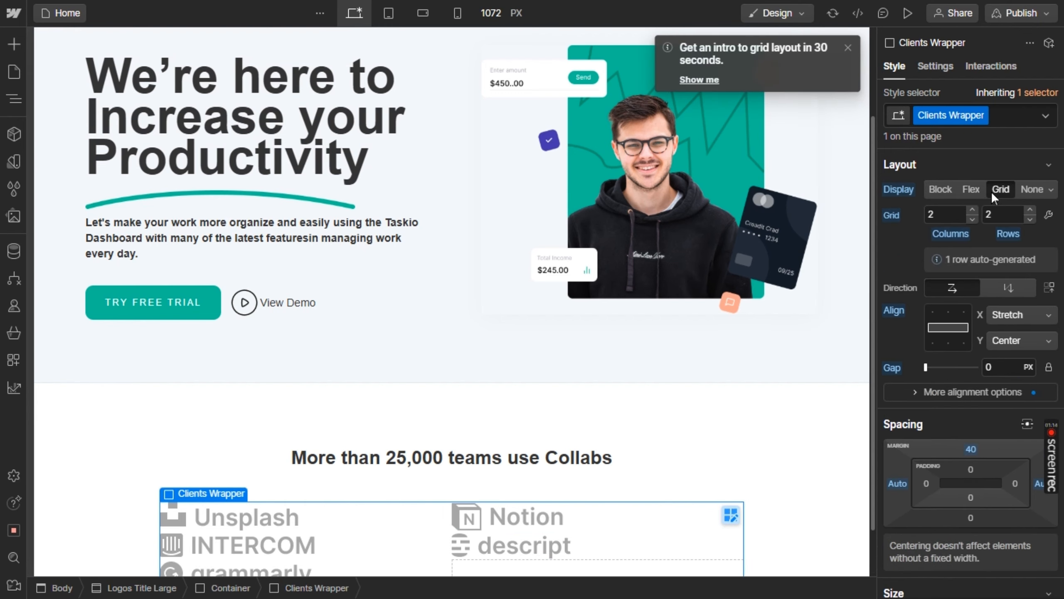
# Set the Clients Wrapper grid to 5 columns and 1 row with a 19 px gap
pyautogui.click(972, 219)
pyautogui.click(972, 210)
pyautogui.click(972, 211)
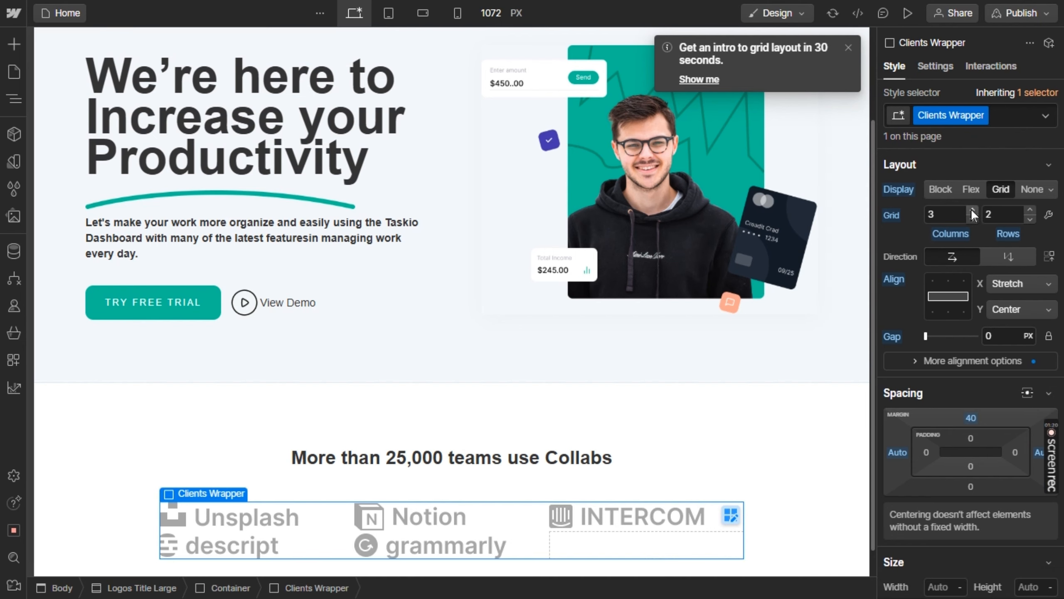
pyautogui.click(973, 211)
pyautogui.click(972, 211)
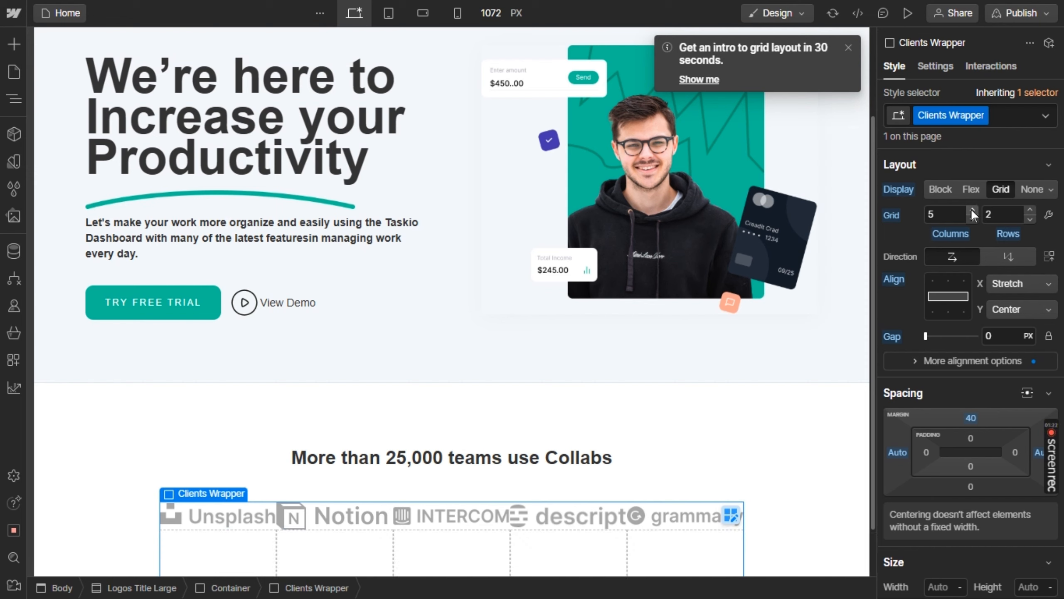
pyautogui.click(1030, 210)
pyautogui.click(1030, 220)
pyautogui.click(1030, 219)
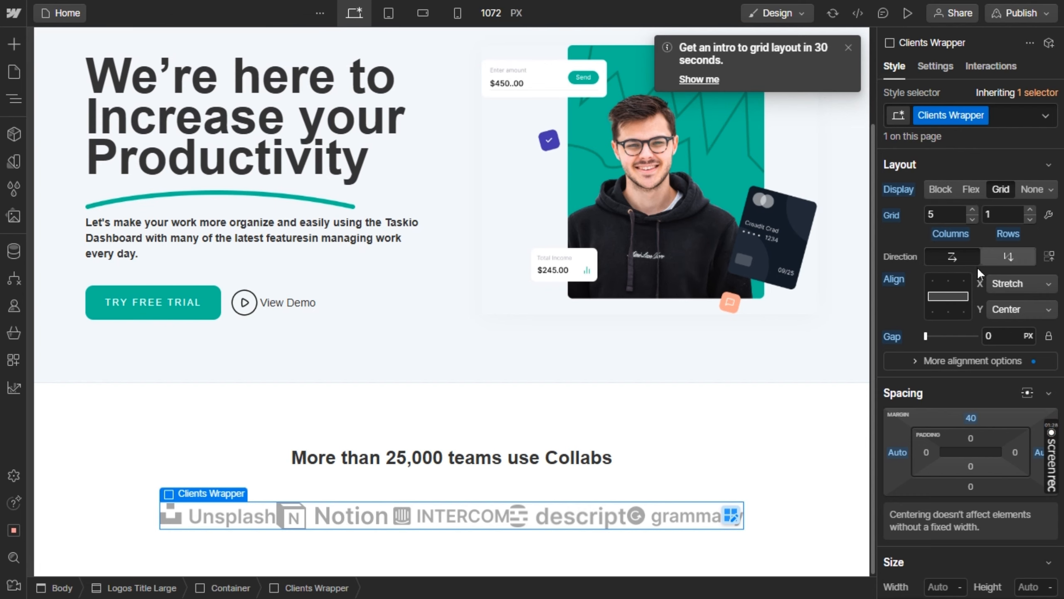
pyautogui.click(933, 336)
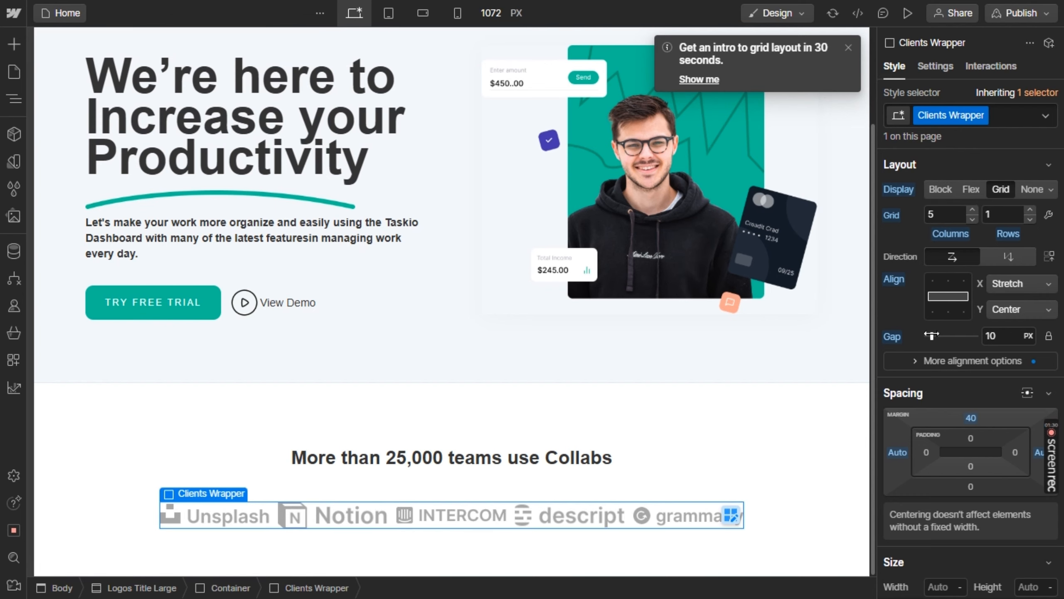
pyautogui.moveTo(932, 336); pyautogui.dragTo(938, 335)
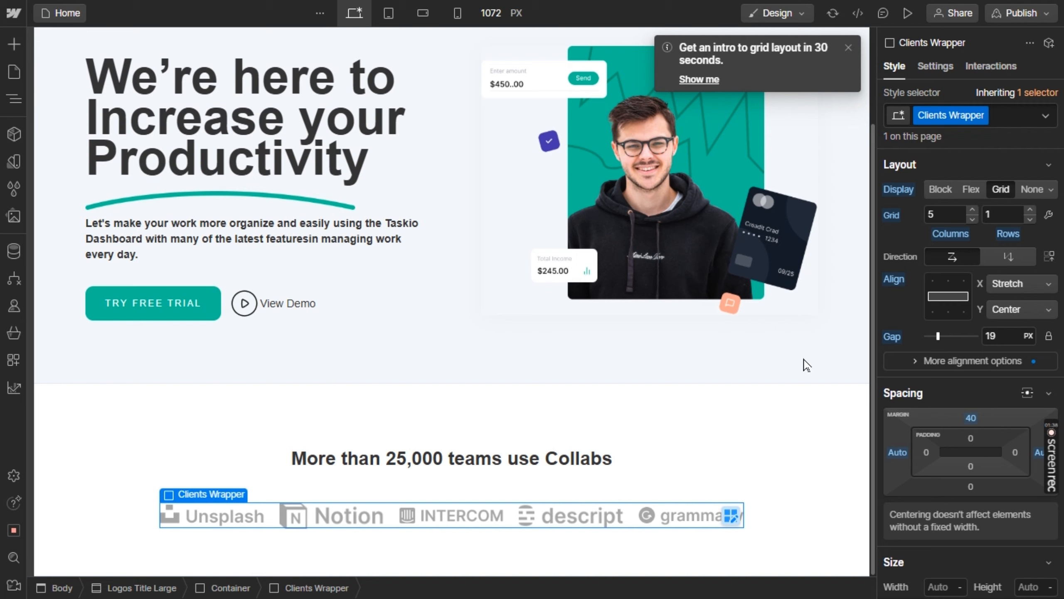
# Check the next section in the Figma design and insert the Features List layout below the client logos section in Webflow
pyautogui.click(730, 435)
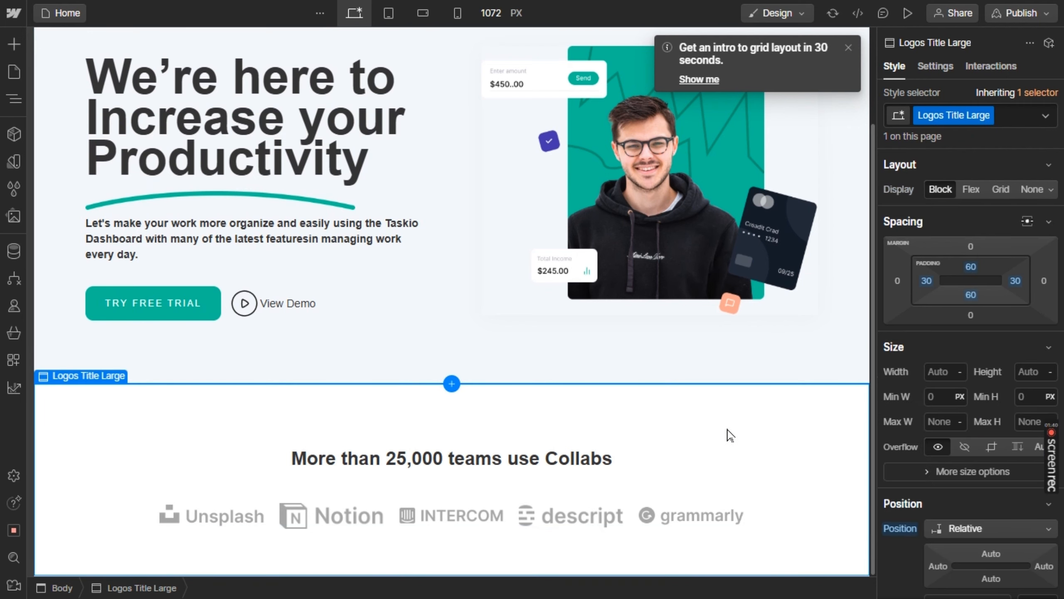
pyautogui.hotkey('alt', 'Tab')
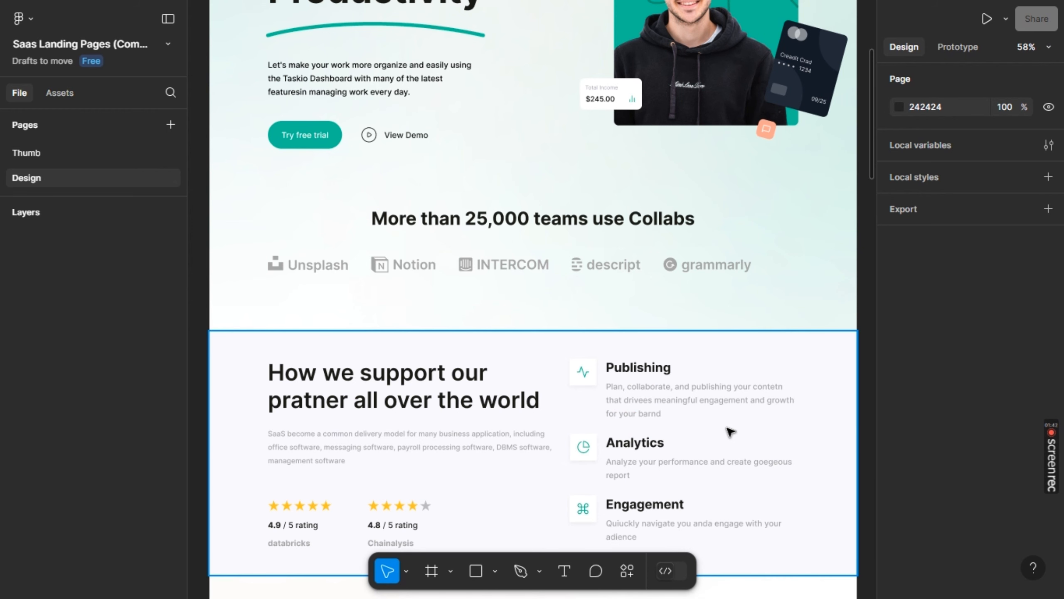
pyautogui.scroll(-4, 730, 432)
pyautogui.hotkey('alt', 'Tab')
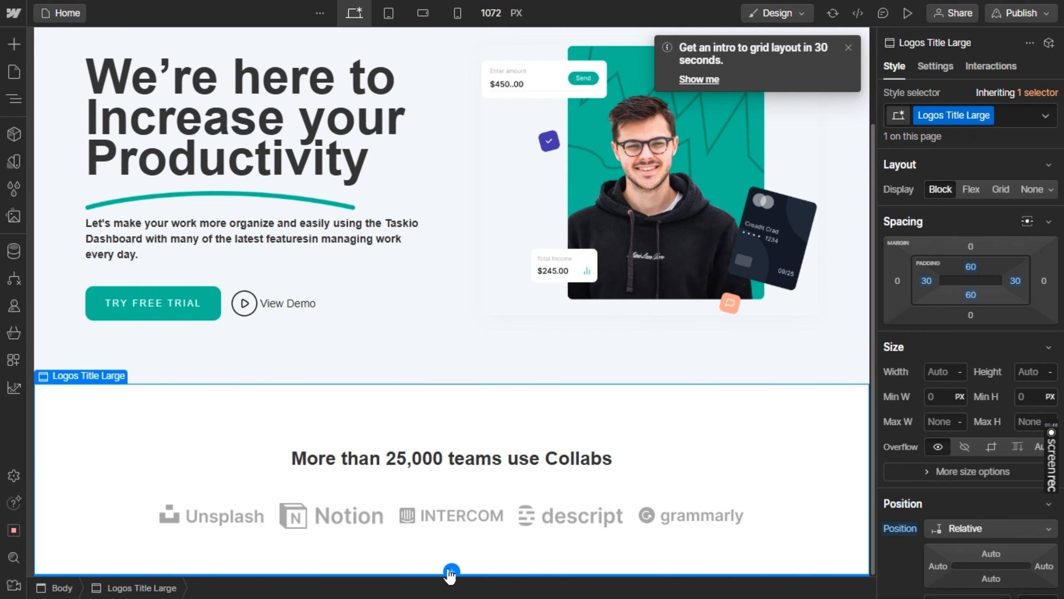
pyautogui.click(450, 572)
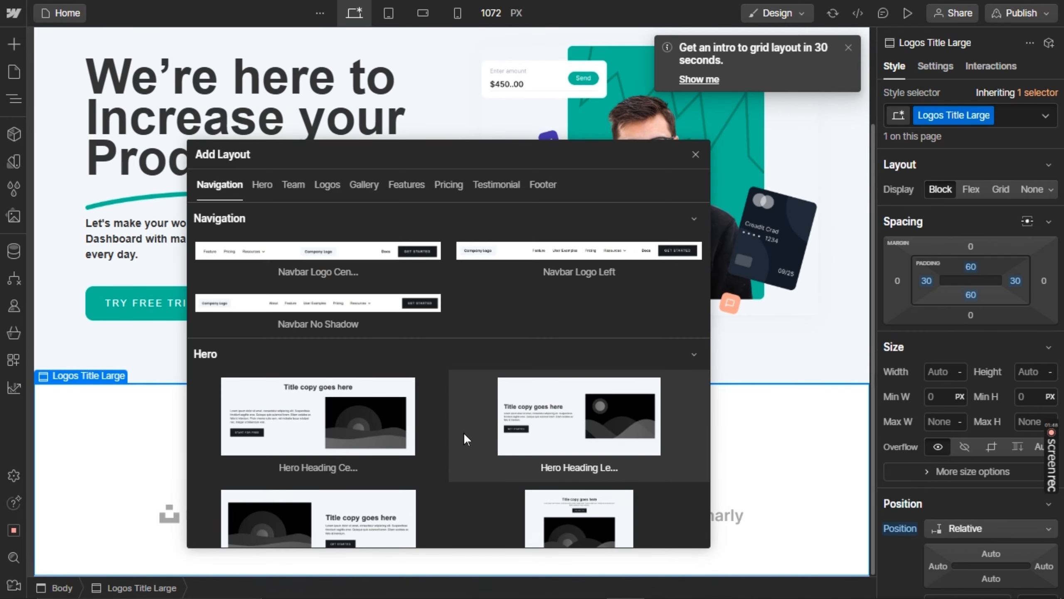
pyautogui.hotkey('alt', 'Tab')
pyautogui.hotkey('alt', 'Tab')
pyautogui.scroll(-5, 464, 434)
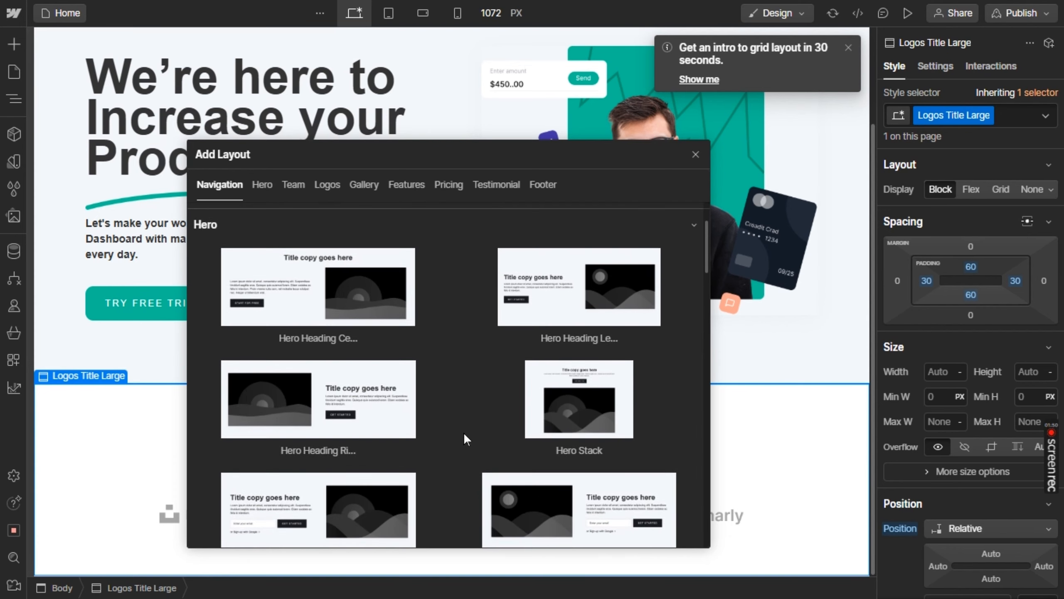
pyautogui.scroll(-2, 464, 433)
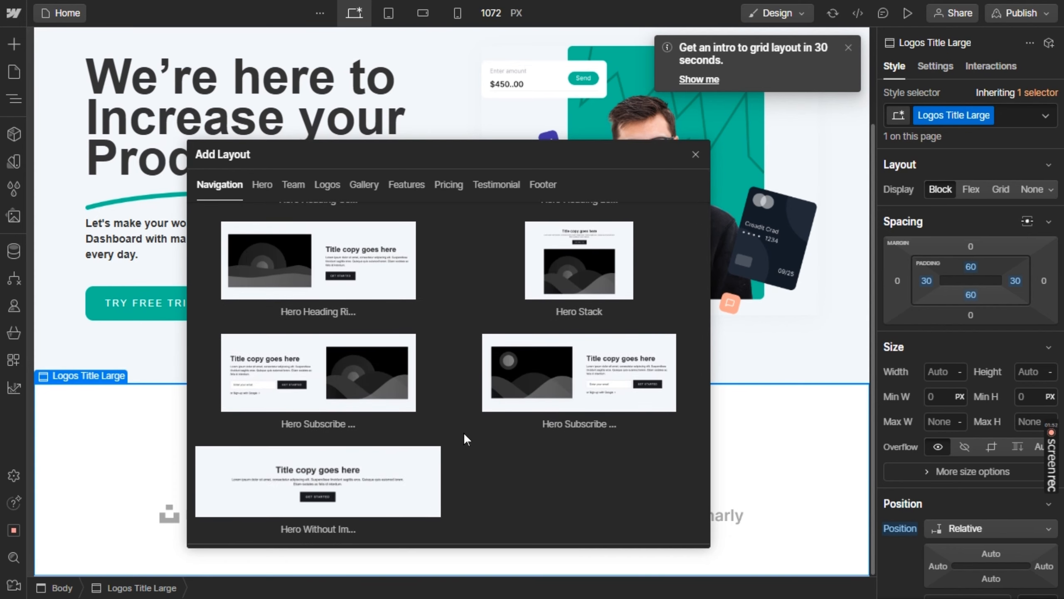
pyautogui.scroll(-4, 464, 432)
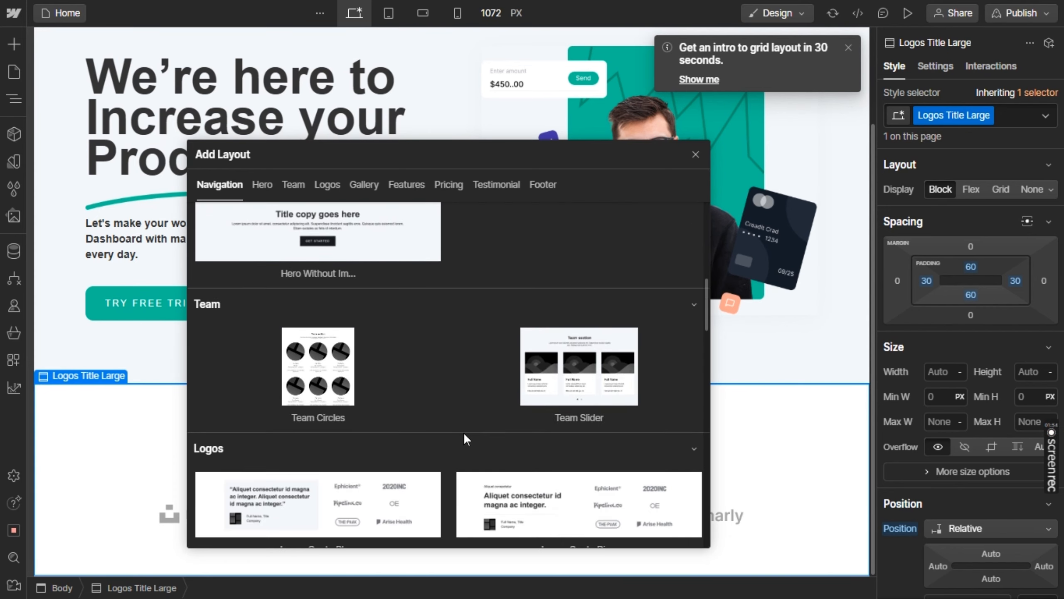
pyautogui.hotkey('alt', 'Tab')
pyautogui.hotkey('alt', 'Tab')
pyautogui.scroll(-5, 464, 433)
pyautogui.click(380, 455)
pyautogui.scroll(-5, 498, 430)
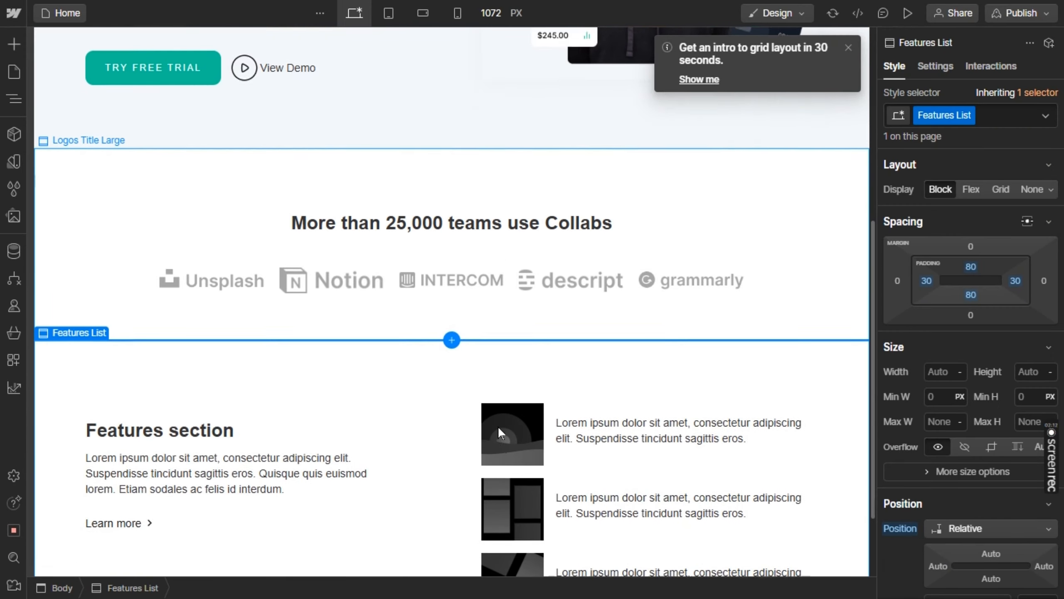
# Copy "How we support our pratner all over the world" from the Figma design and replace the "Features section" heading in Webflow with it
pyautogui.hotkey('alt', 'Tab')
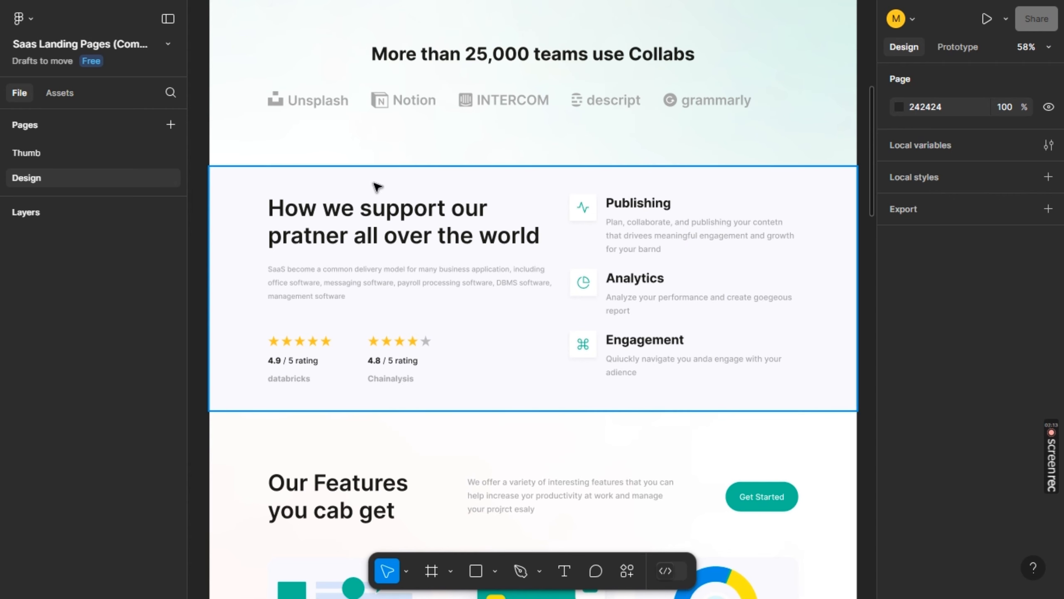
pyautogui.click(374, 209)
pyautogui.doubleClick(374, 209)
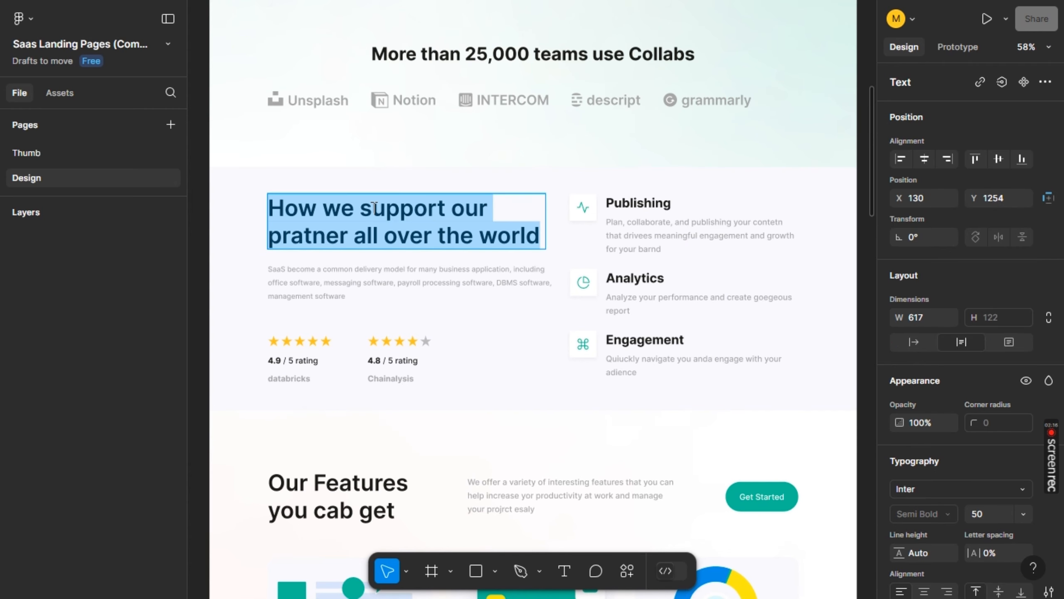
pyautogui.doubleClick(373, 207)
pyautogui.click(372, 207)
pyautogui.hotkey('ctrl', 'a')
pyautogui.hotkey('ctrl', 'c')
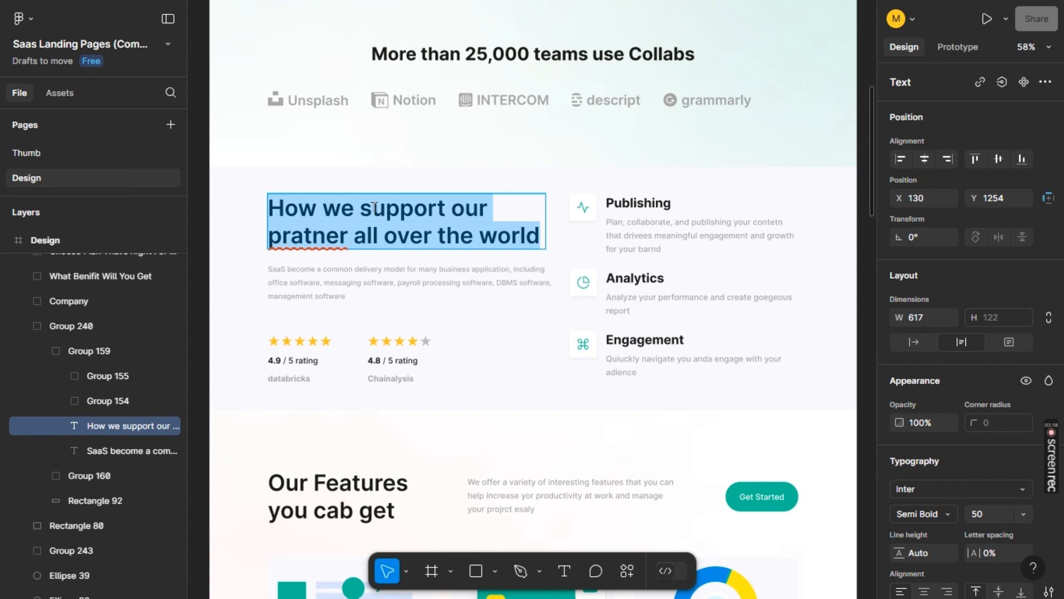
pyautogui.hotkey('alt', 'Tab')
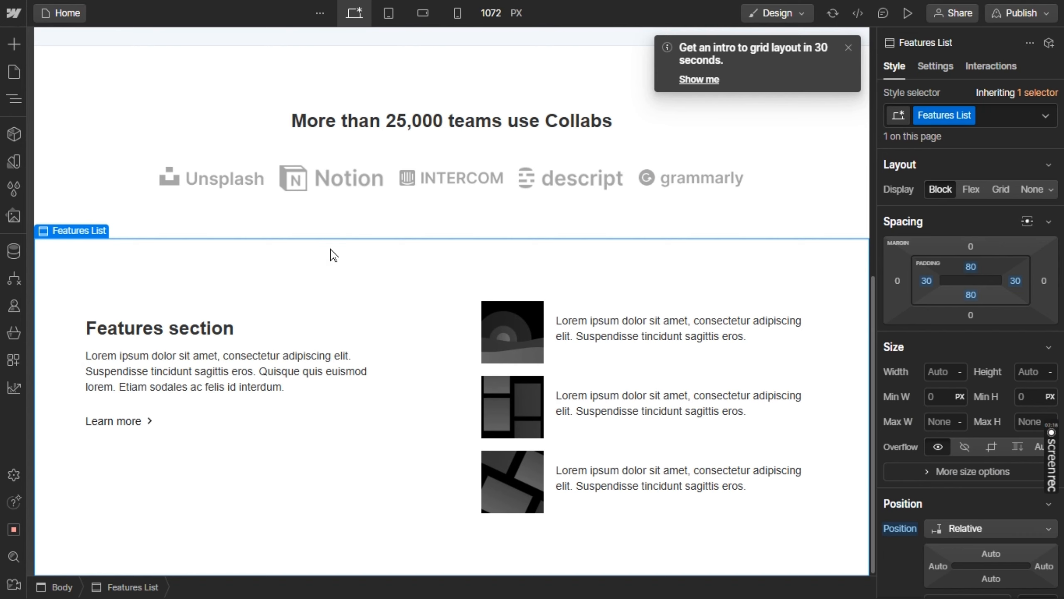
pyautogui.click(198, 334)
pyautogui.doubleClick(198, 328)
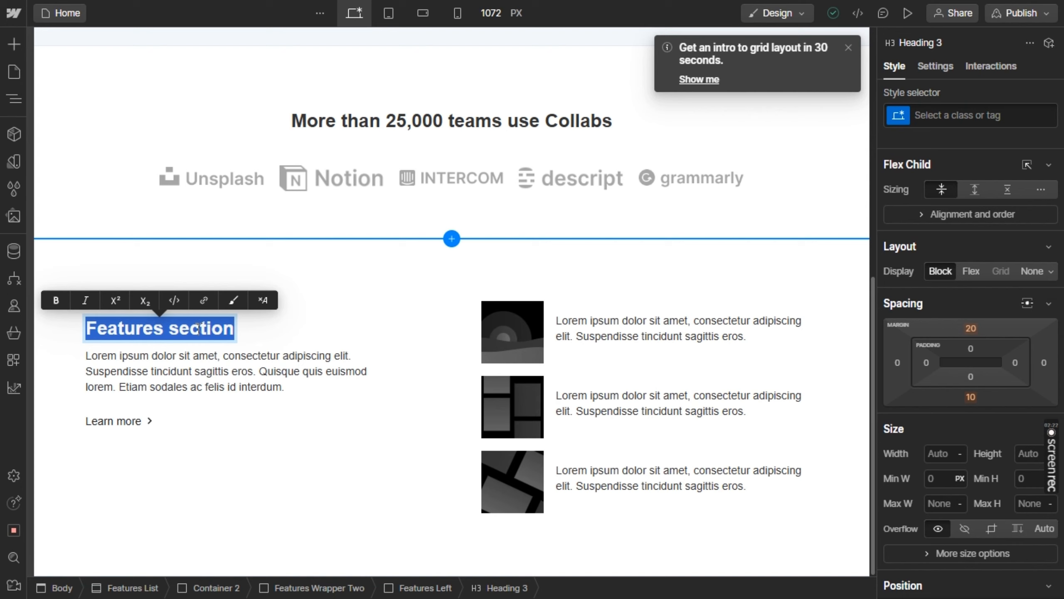
pyautogui.hotkey('ctrl', 'v')
# Try a font size of 40 px on the features section heading and reduce it to 31 px
pyautogui.hotkey('alt', 'Tab')
pyautogui.hotkey('alt', 'Tab')
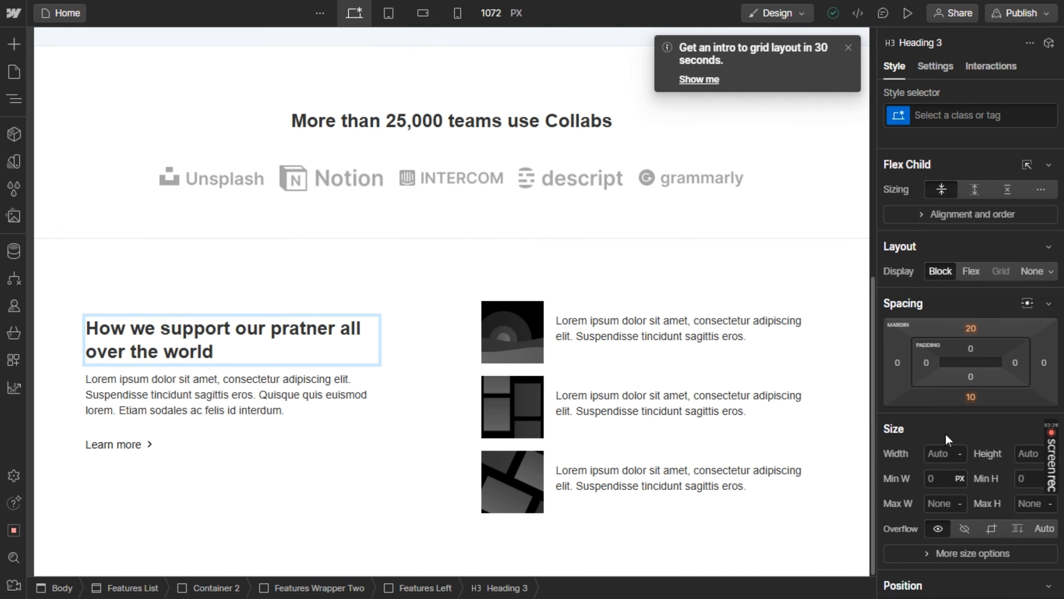
pyautogui.scroll(-10, 945, 433)
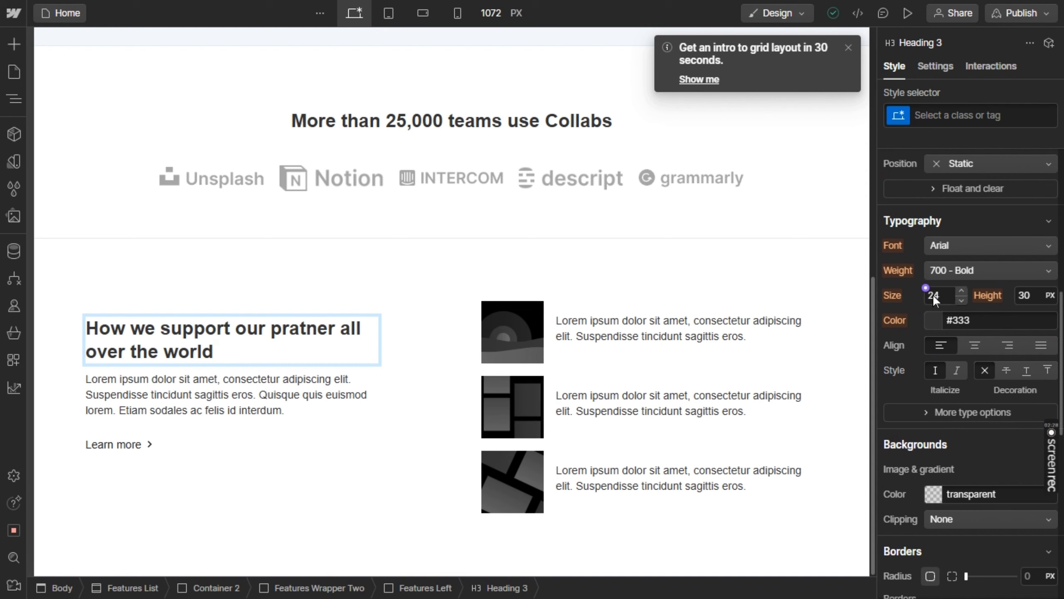
pyautogui.click(932, 295)
pyautogui.write('40')
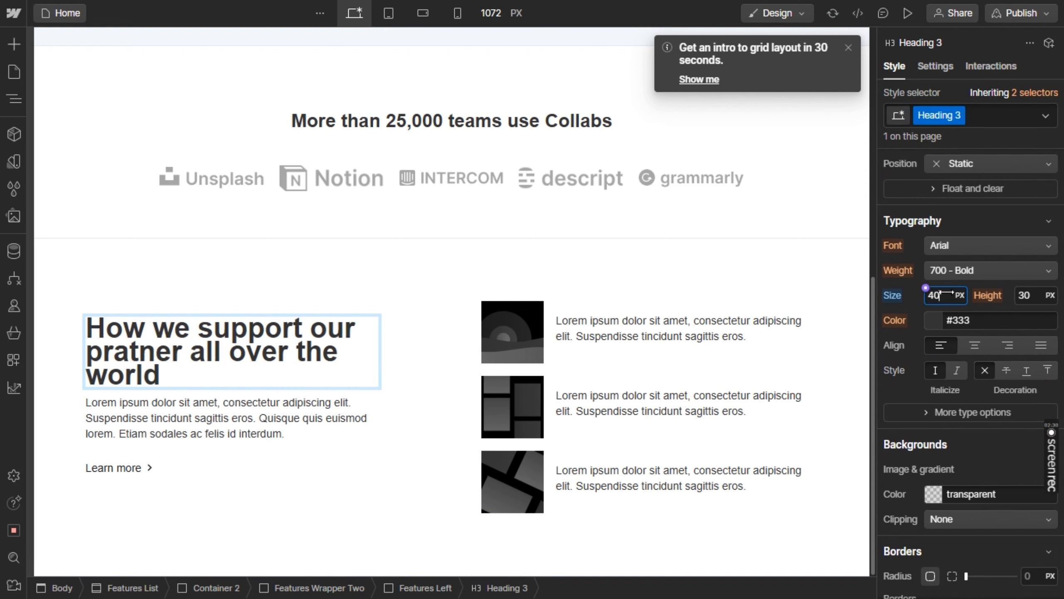
pyautogui.press('Down')
pyautogui.press('Down')
pyautogui.press('Down')
pyautogui.press('Down')
pyautogui.press('Down')
pyautogui.press('Down')
pyautogui.press('Down')
pyautogui.press('Down')
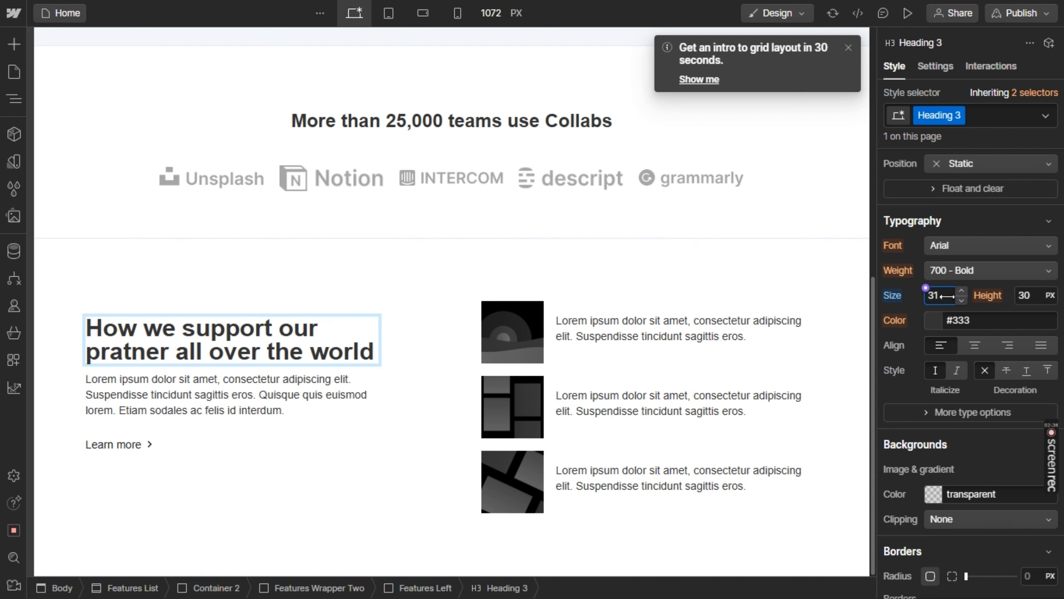
pyautogui.press('Return')
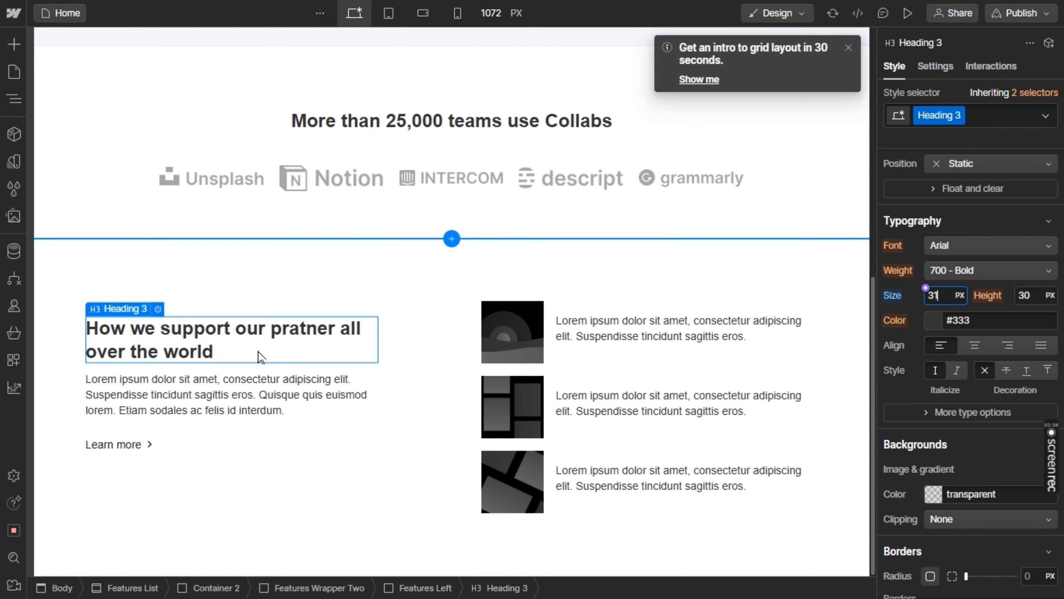
pyautogui.moveTo(941, 296); pyautogui.dragTo(952, 295)
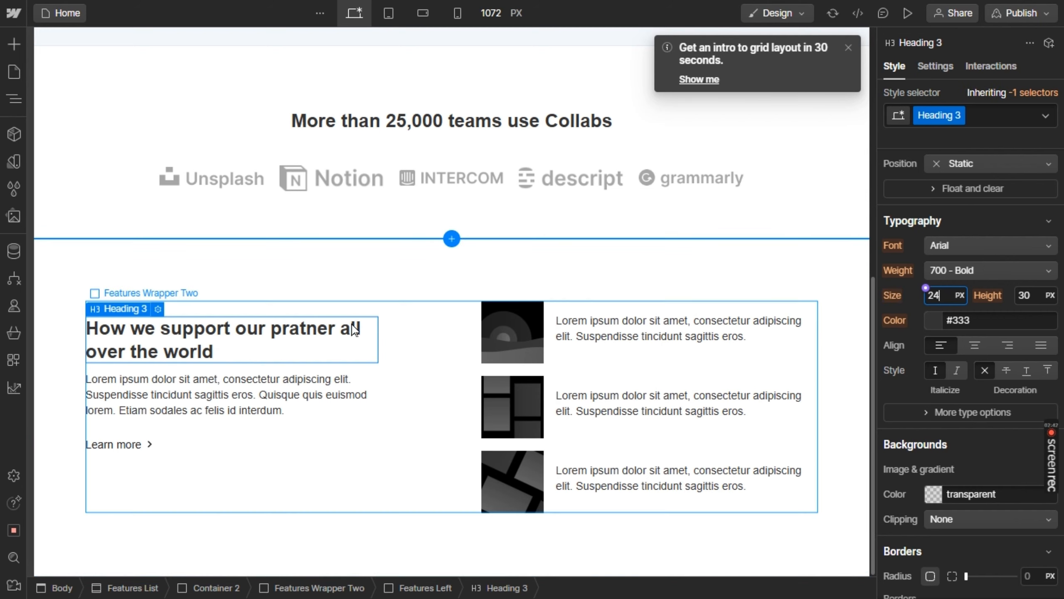
# Select the whole features heading text and try to set its font size to 30 px
pyautogui.doubleClick(347, 330)
pyautogui.hotkey('ctrl', 'a')
pyautogui.click(941, 293)
pyautogui.press('Up')
pyautogui.press('Up')
pyautogui.press('Up')
pyautogui.press('Up')
pyautogui.press('Up')
pyautogui.press('Up')
pyautogui.press('Up')
pyautogui.press('Up')
pyautogui.press('Down')
pyautogui.press('Down')
pyautogui.press('Down')
pyautogui.press('Down')
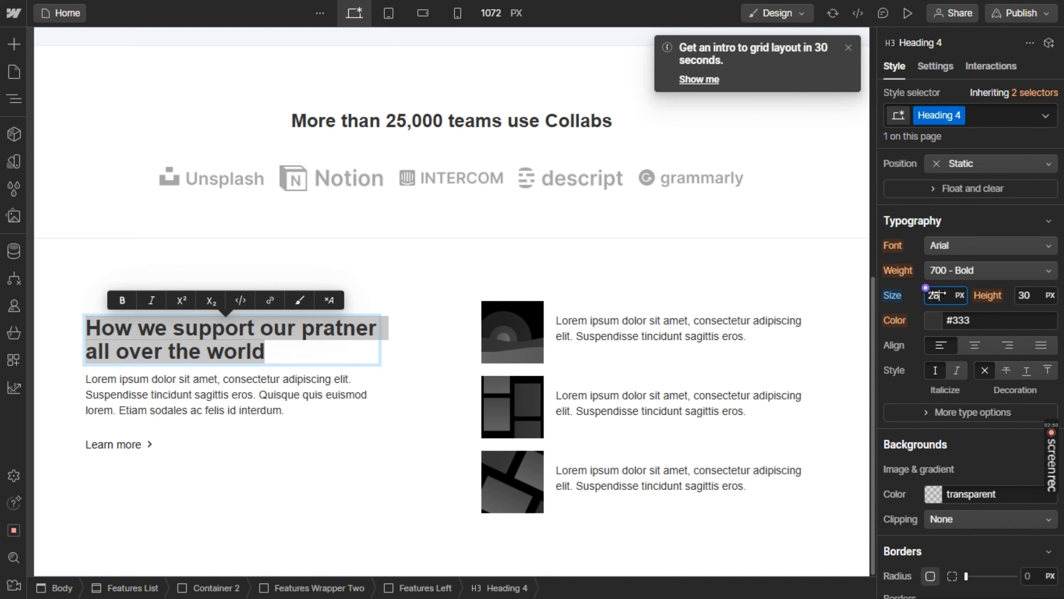
pyautogui.press('Up')
pyautogui.press('Up')
pyautogui.press('Up')
pyautogui.press('Up')
pyautogui.press('Down')
pyautogui.press('Down')
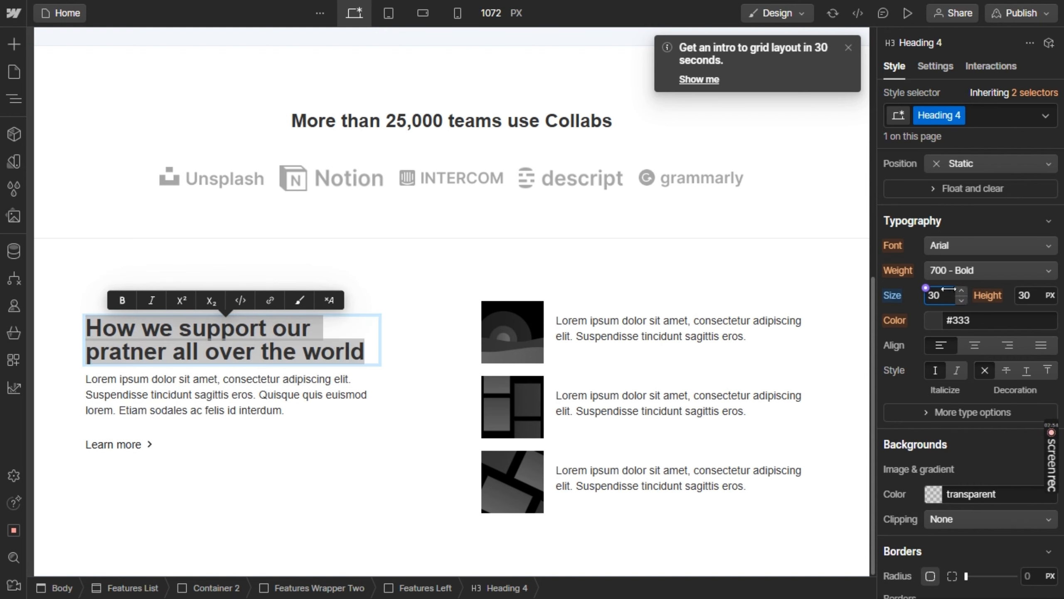
pyautogui.press('Return')
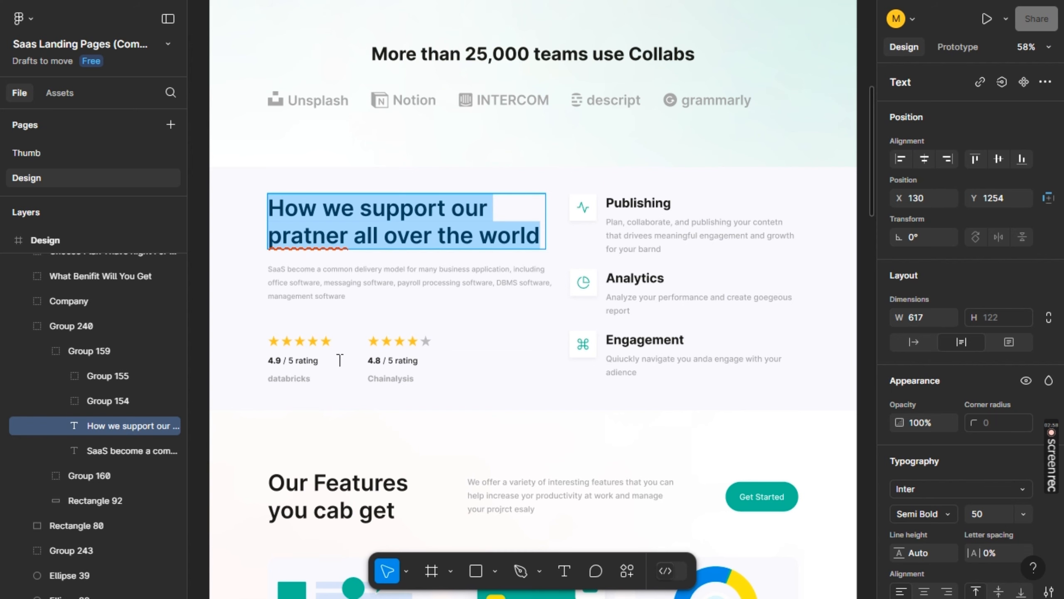
# Copy the "SaaS become a common delivery model" paragraph from Figma and replace the lorem ipsum under the features heading in Webflow
pyautogui.click(445, 268)
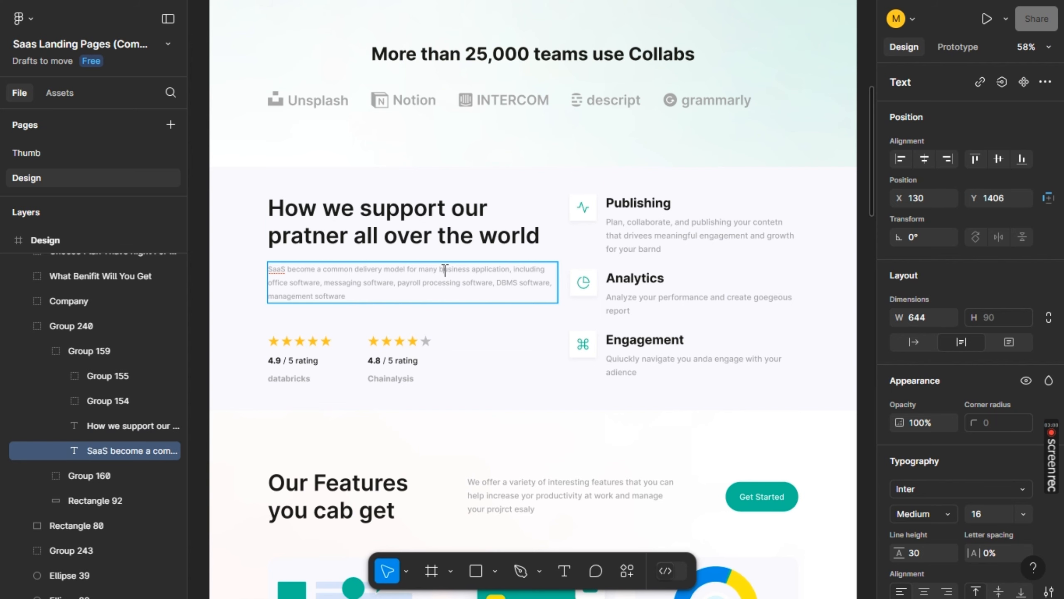
pyautogui.tripleClick(445, 268)
pyautogui.hotkey('ctrl', 'c')
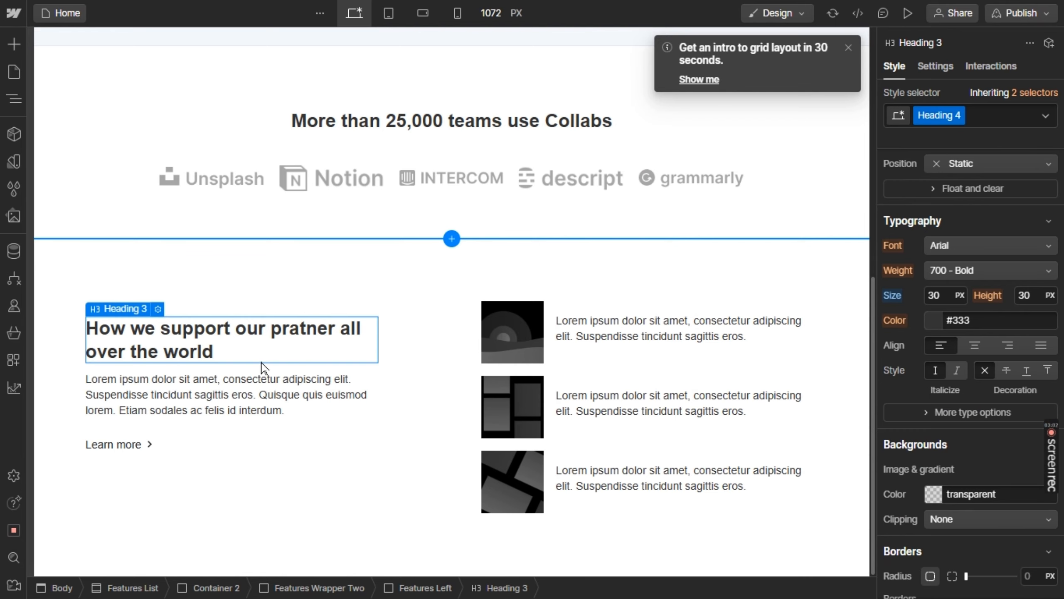
pyautogui.tripleClick(220, 394)
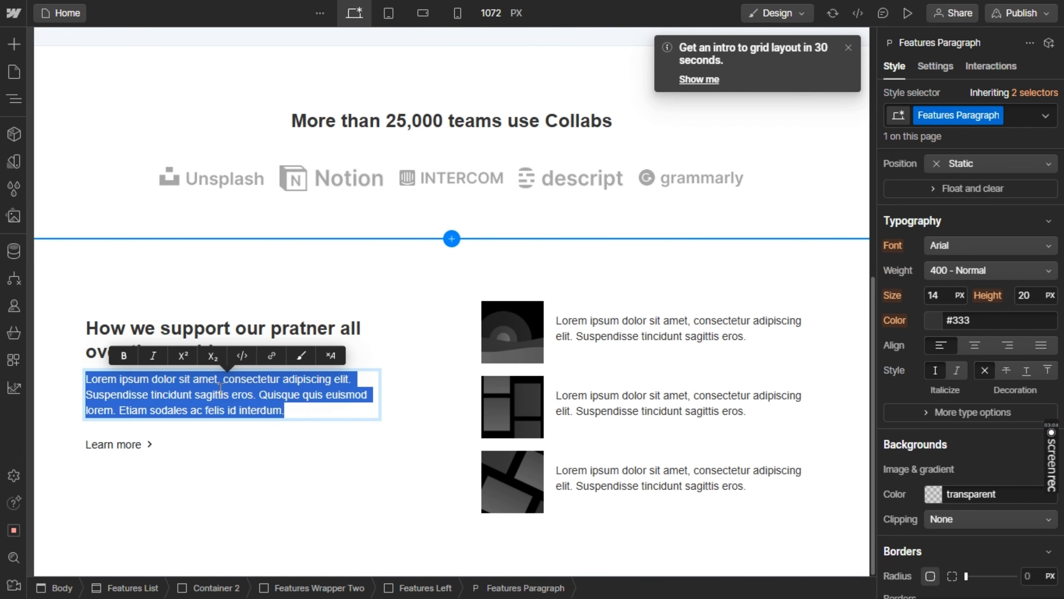
pyautogui.hotkey('ctrl', 'v')
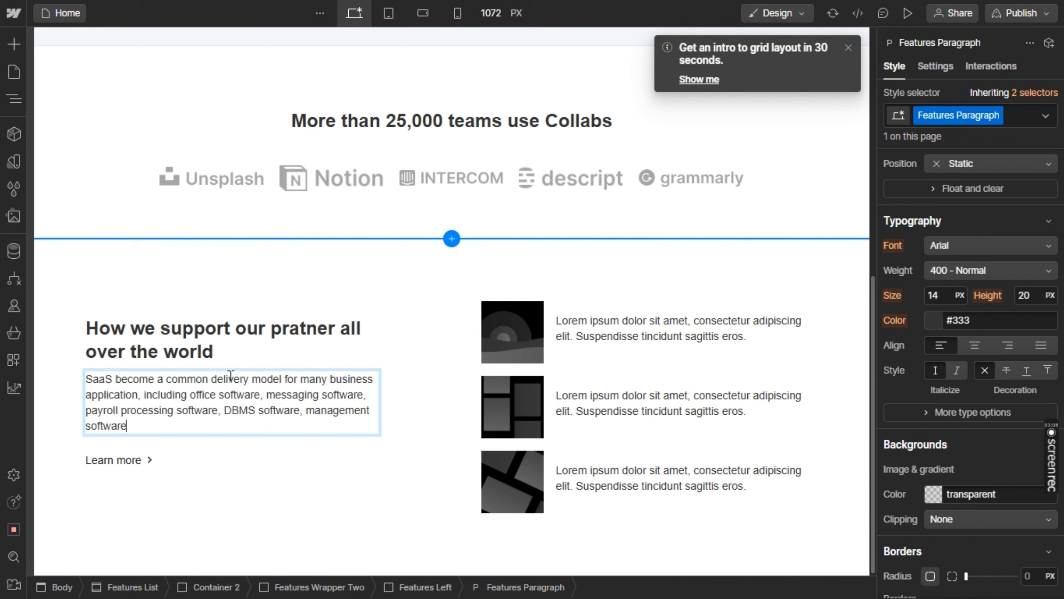
# Duplicate the features section heading and place one copy between the first feature's image and its paragraph
pyautogui.click(282, 345)
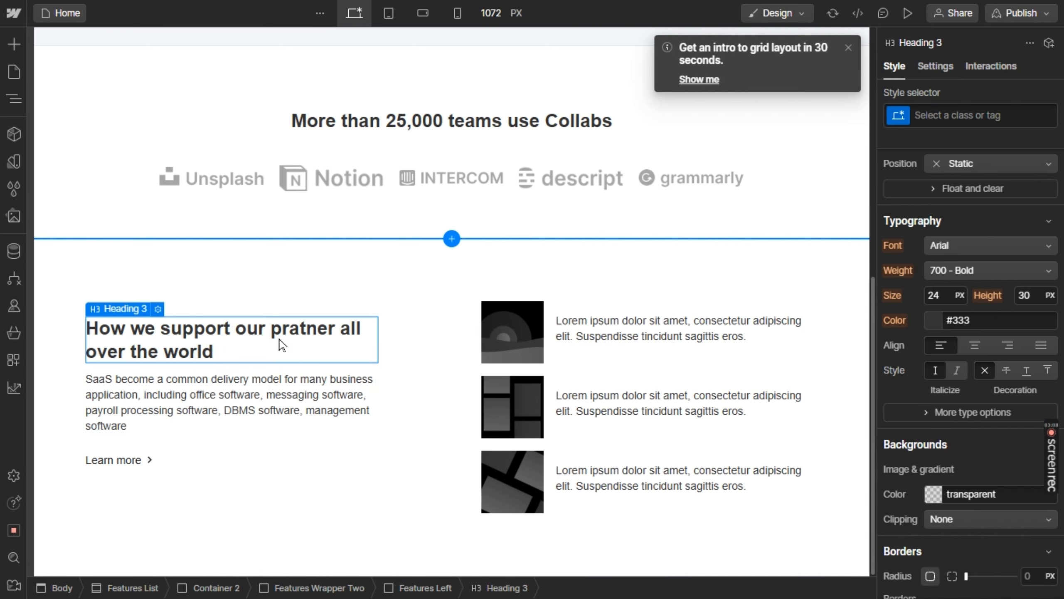
pyautogui.hotkey('ctrl', 'c')
pyautogui.hotkey('ctrl', 'v')
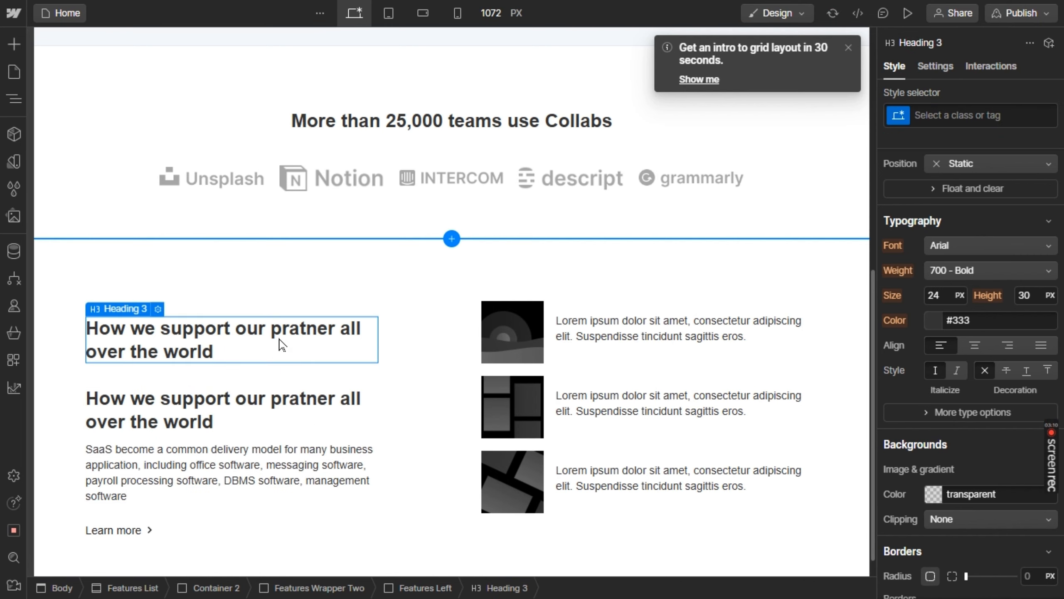
pyautogui.moveTo(281, 344); pyautogui.dragTo(581, 315)
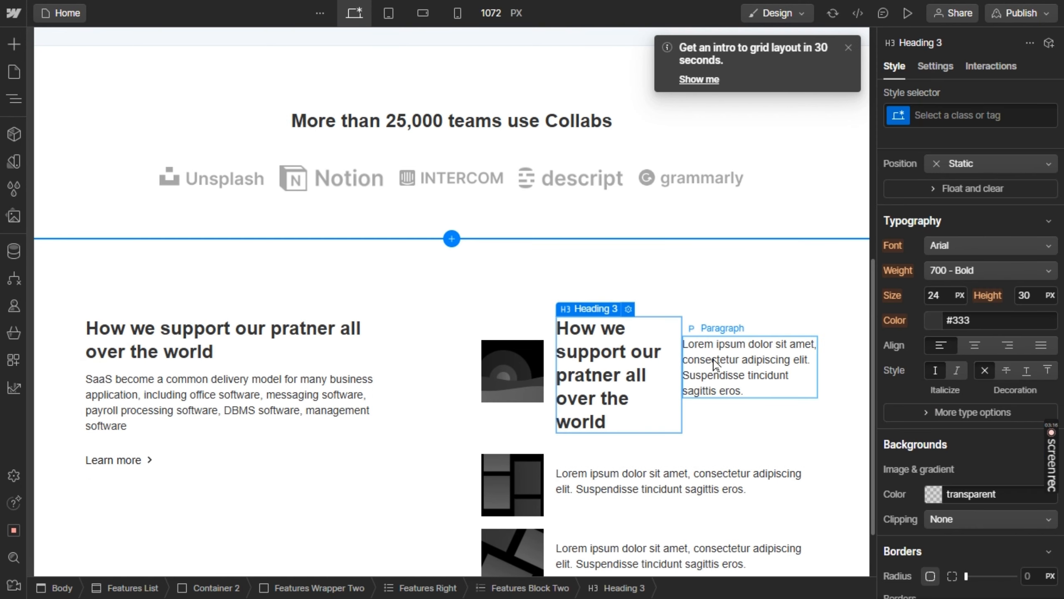
# Add a Div Block to the first feature item and move the heading and paragraph into it, heading above paragraph
pyautogui.click(14, 44)
pyautogui.moveTo(58, 372); pyautogui.dragTo(641, 326)
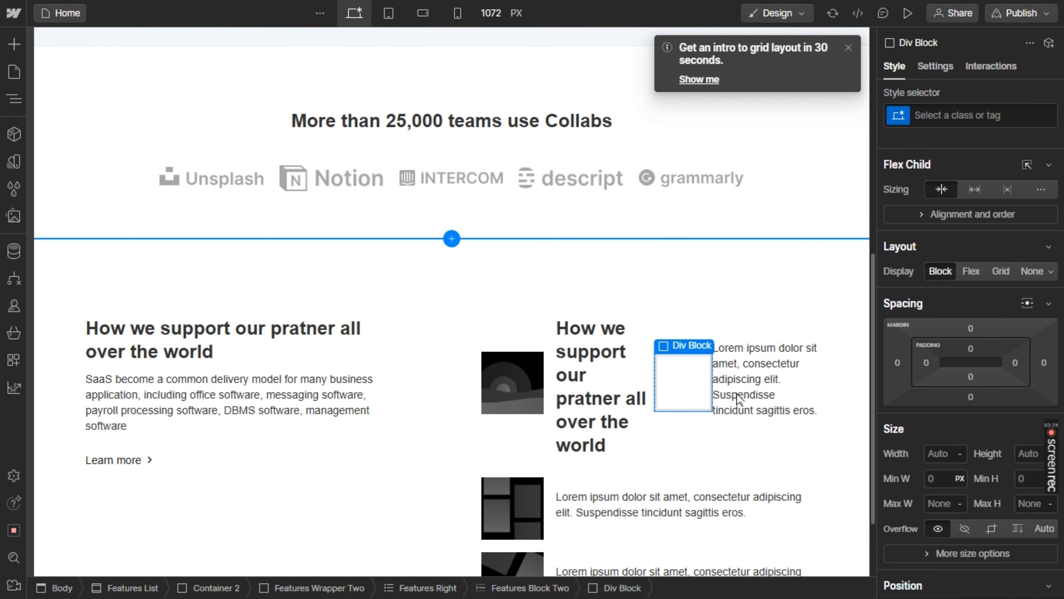
pyautogui.moveTo(585, 386); pyautogui.dragTo(606, 428)
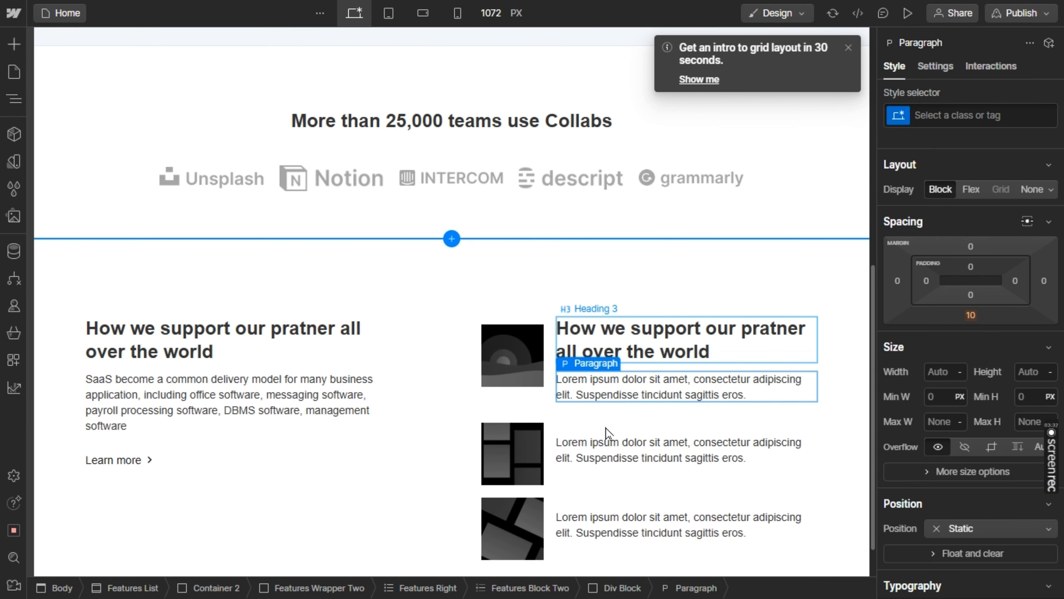
# Change the heading text in the first feature item to "Publishing"
pyautogui.click(653, 331)
pyautogui.doubleClick(656, 332)
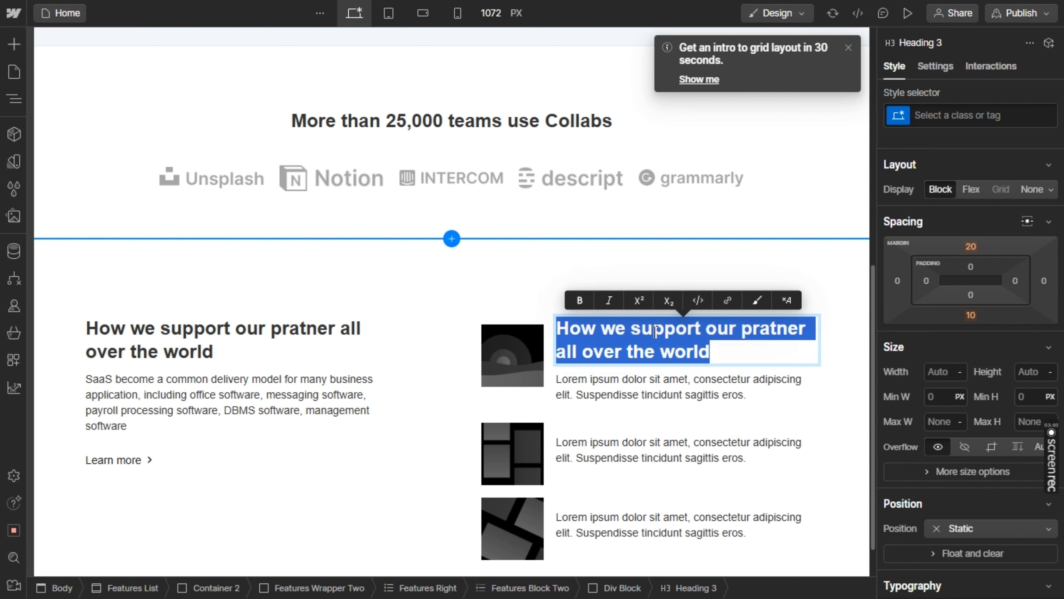
pyautogui.write('Publishing')
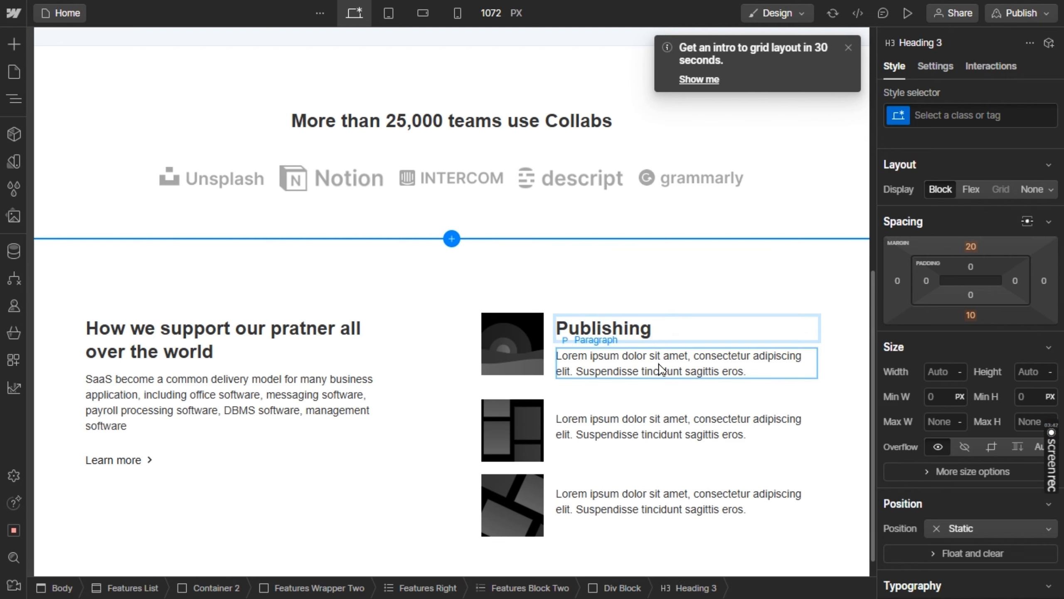
# Delete the second feature block below the Publishing item
pyautogui.click(588, 414)
pyautogui.click(587, 413)
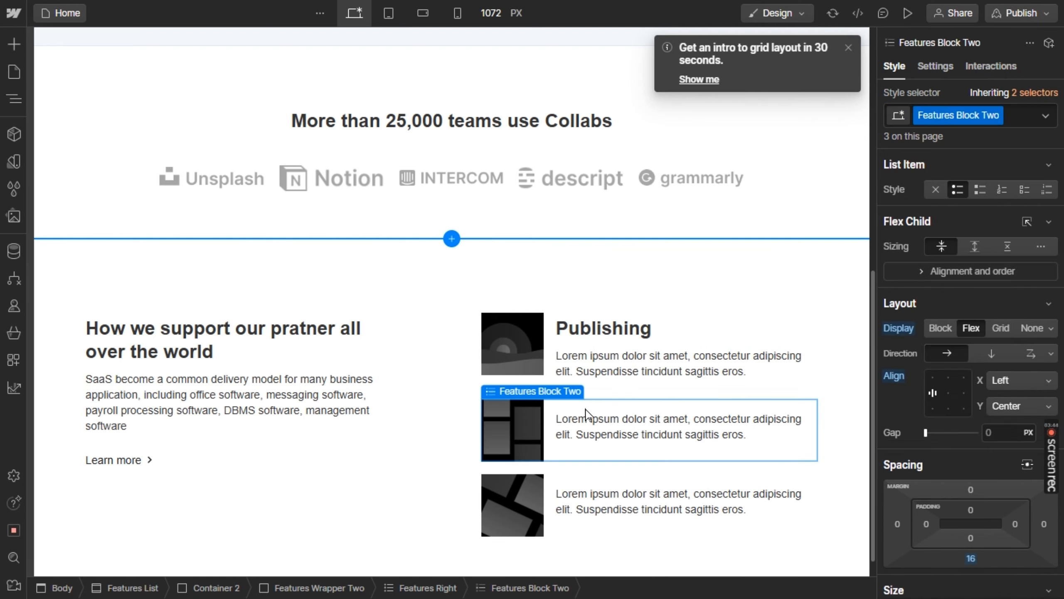
pyautogui.press('Delete')
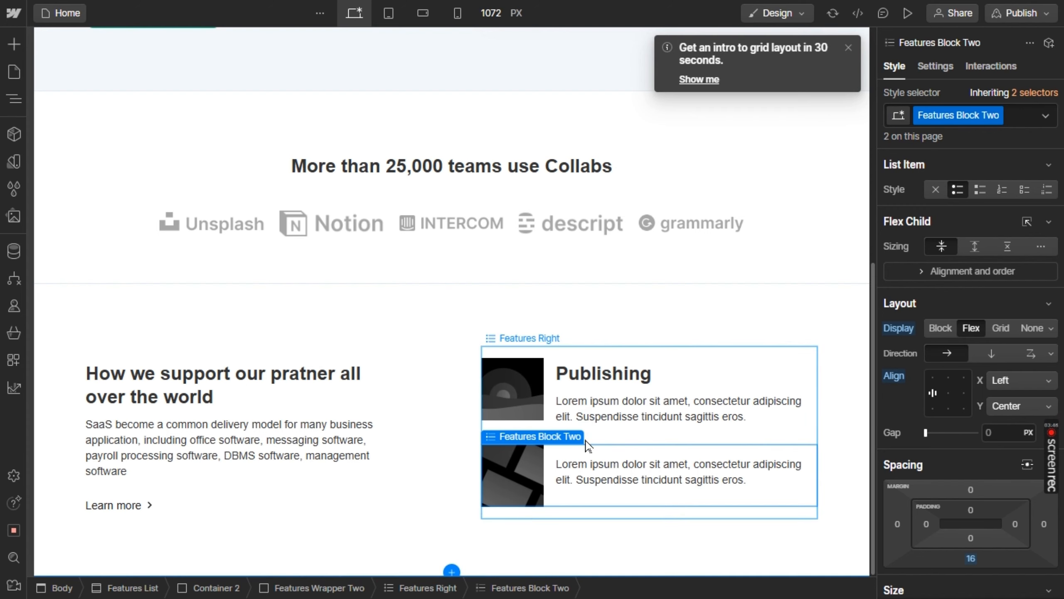
# Delete the leftover feature block below Publishing and duplicate the Publishing block twice to make three feature items
pyautogui.press('Delete')
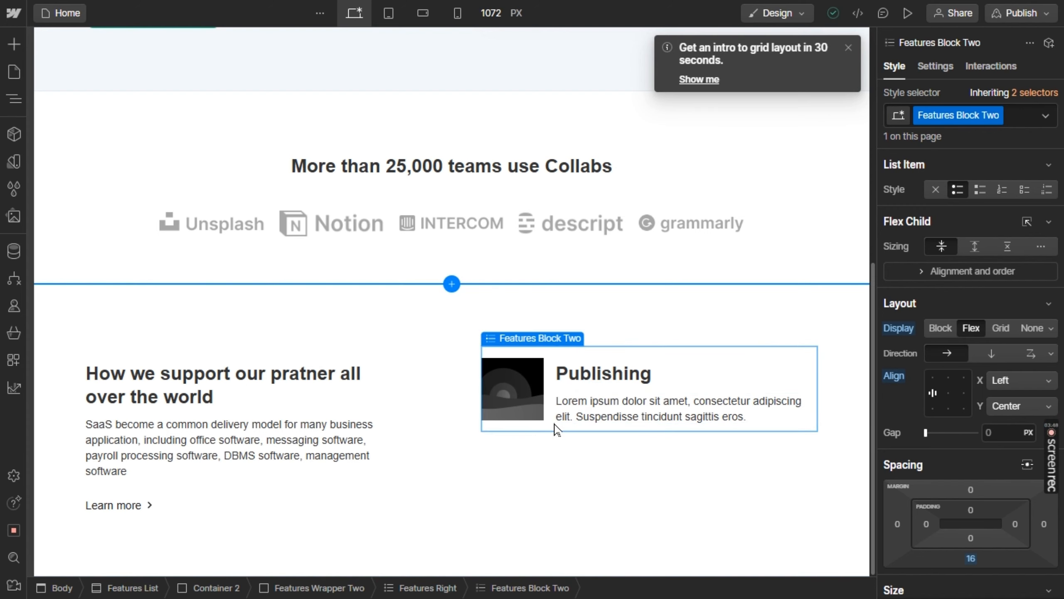
pyautogui.hotkey('ctrl', 'z')
pyautogui.hotkey('ctrl', 'z')
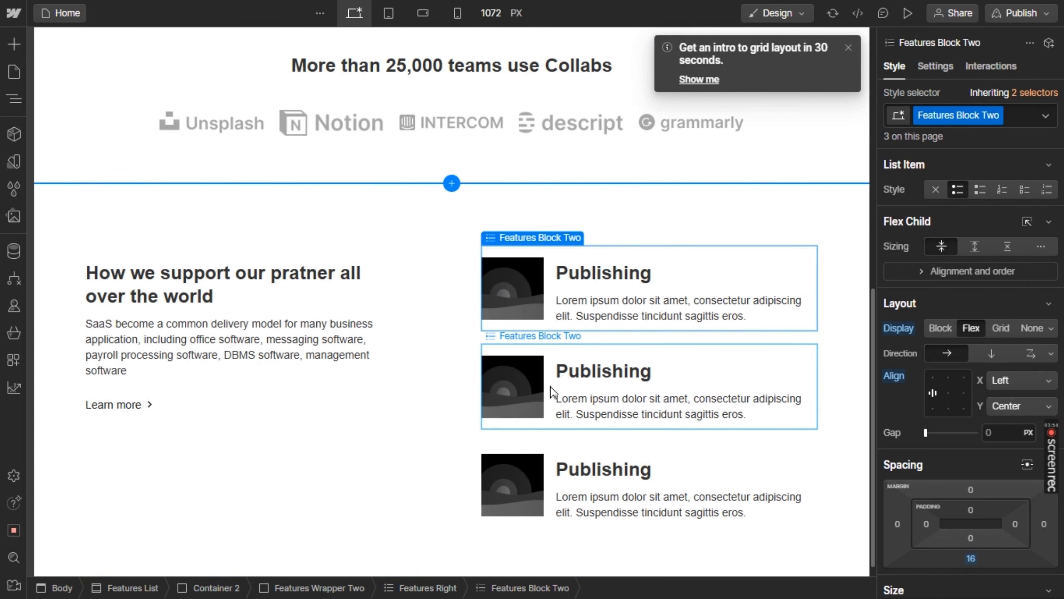
# Check the feature icons in the Figma design and replace the first feature item's placeholder image with publishing.png
pyautogui.hotkey('alt', 'Tab')
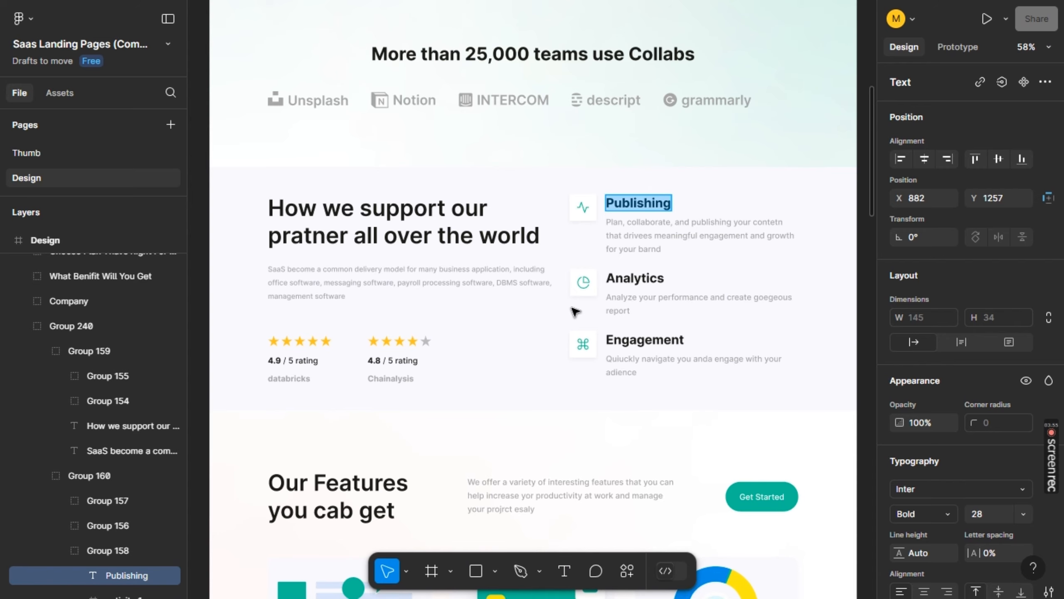
pyautogui.hotkey('alt', 'Tab')
pyautogui.click(526, 287)
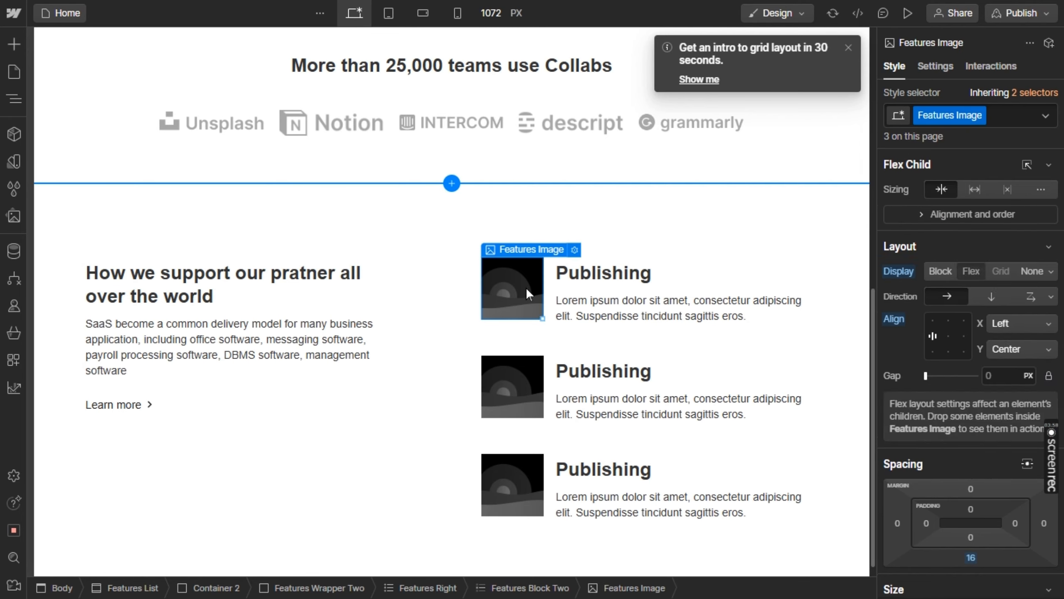
pyautogui.hotkey('alt', 'Tab')
pyautogui.hotkey('alt', 'Tab')
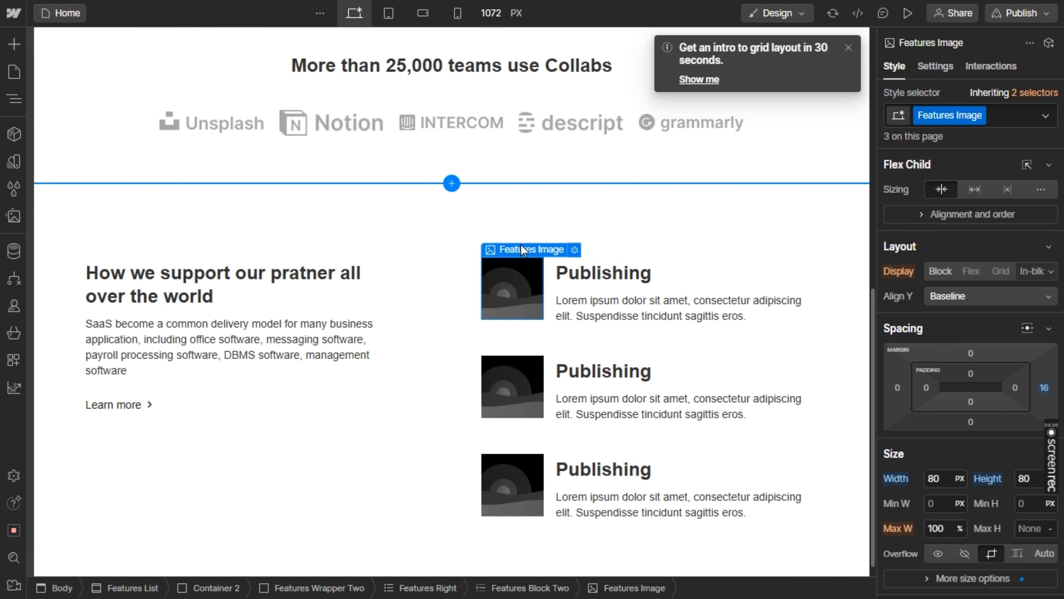
pyautogui.moveTo(519, 242)
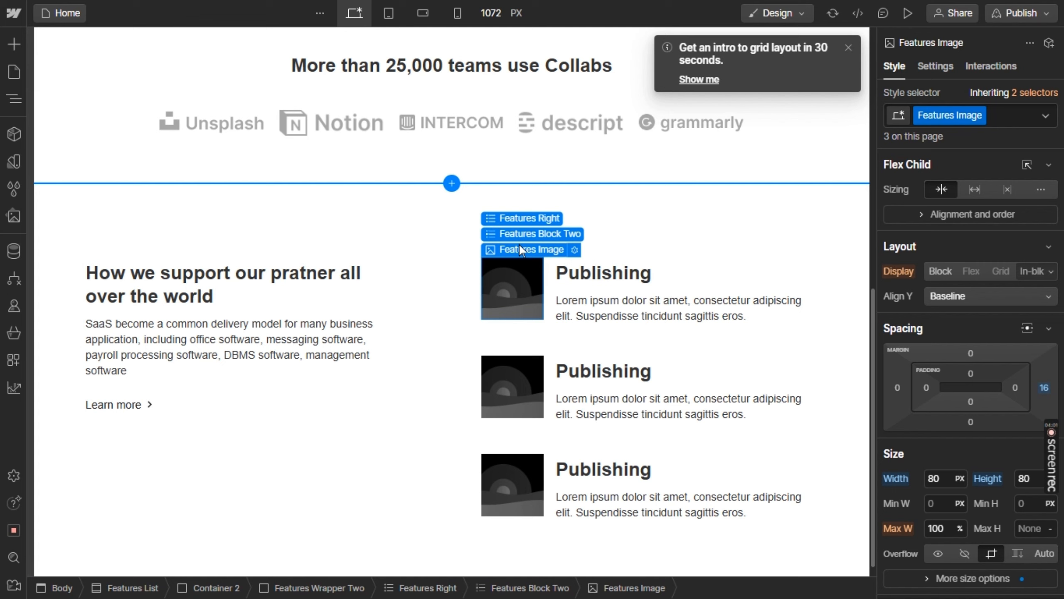
pyautogui.click(574, 249)
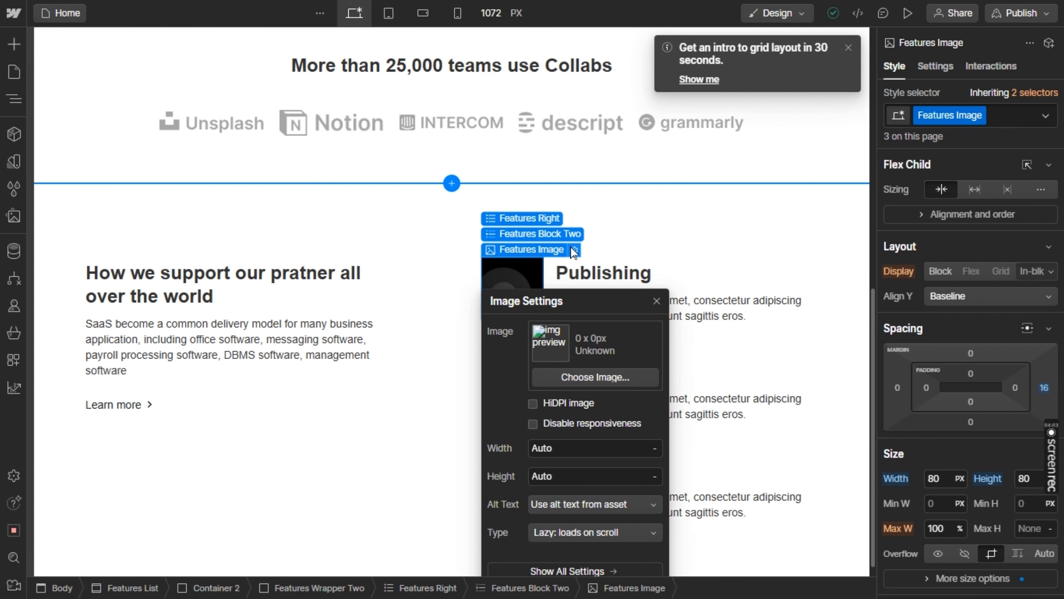
pyautogui.click(565, 377)
pyautogui.click(159, 329)
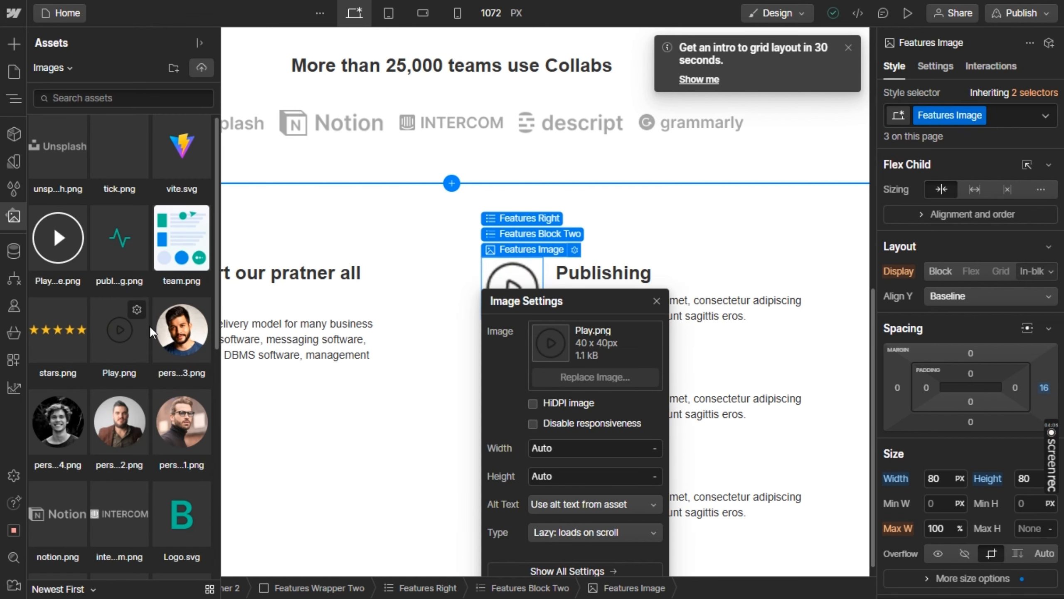
pyautogui.scroll(-6, 150, 326)
pyautogui.scroll(-3, 150, 326)
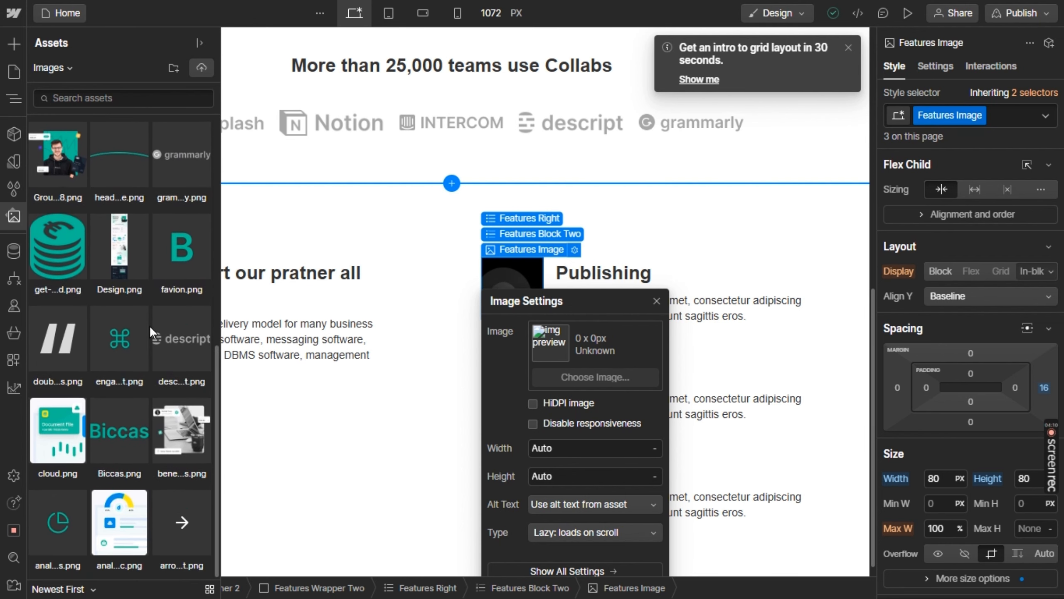
pyautogui.scroll(-1, 150, 326)
pyautogui.scroll(5, 150, 326)
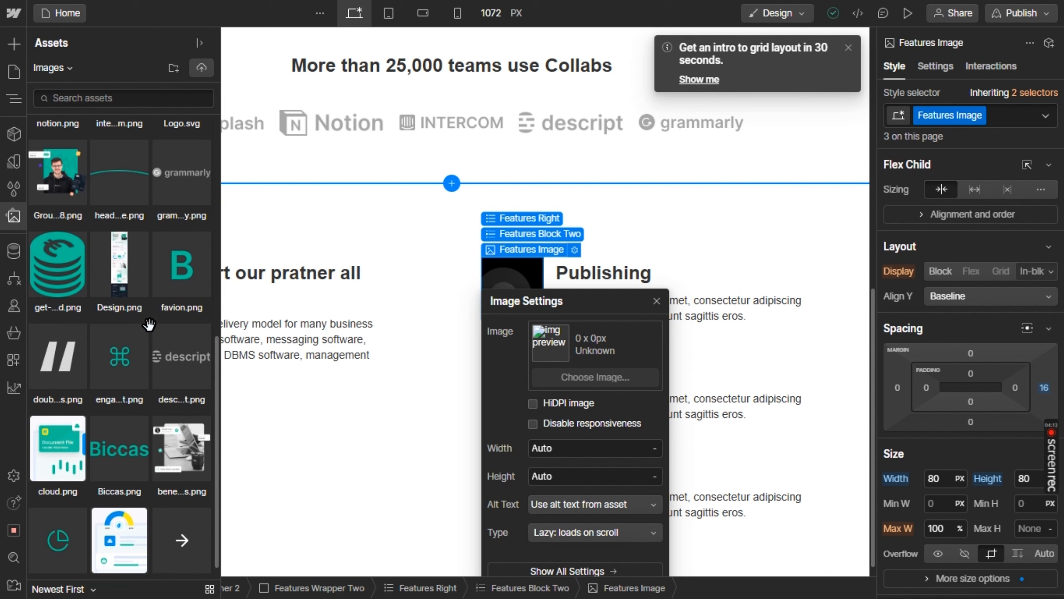
pyautogui.scroll(5, 150, 326)
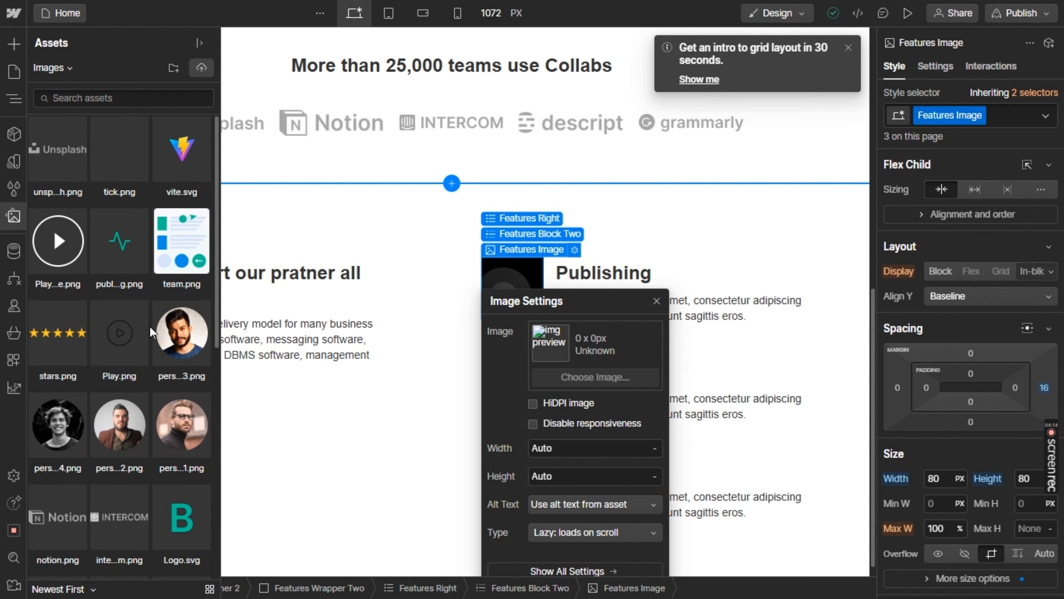
pyautogui.click(124, 242)
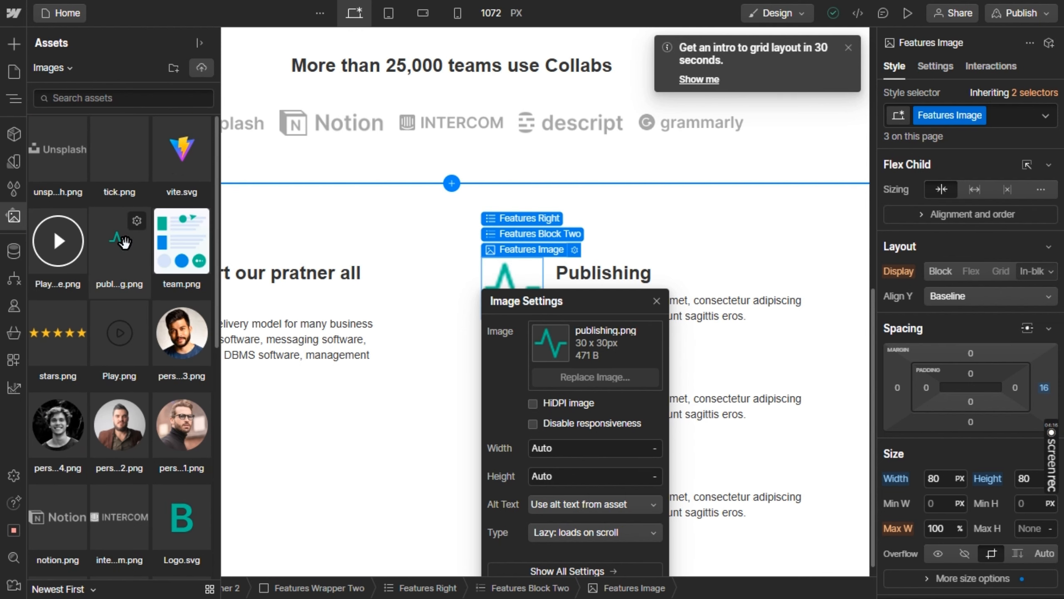
pyautogui.click(125, 242)
pyautogui.press('Escape')
# Try top vertical alignment on the feature block's contents and set it back to center
pyautogui.click(553, 285)
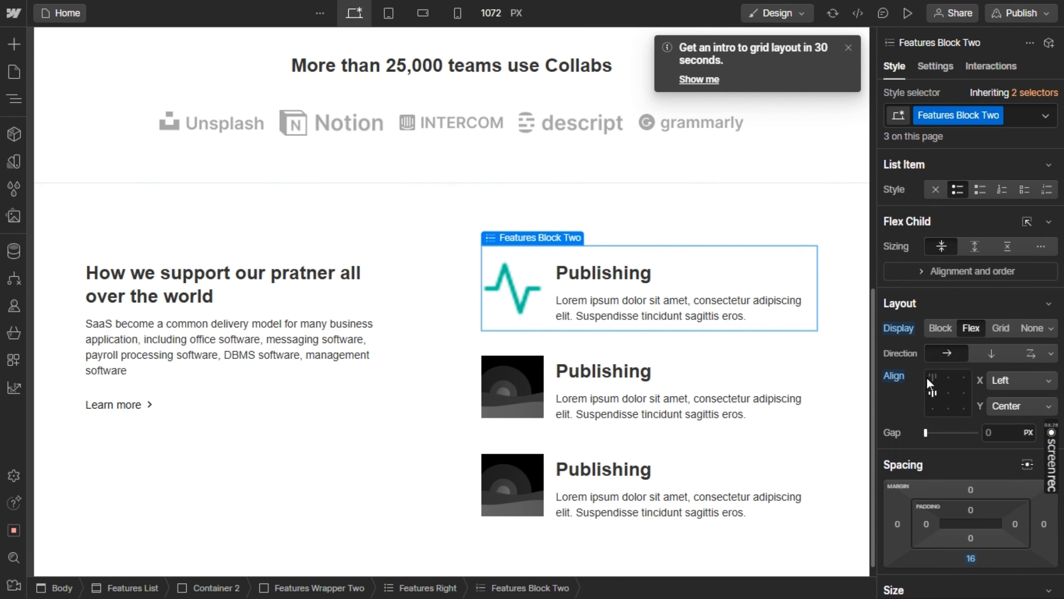
pyautogui.click(926, 377)
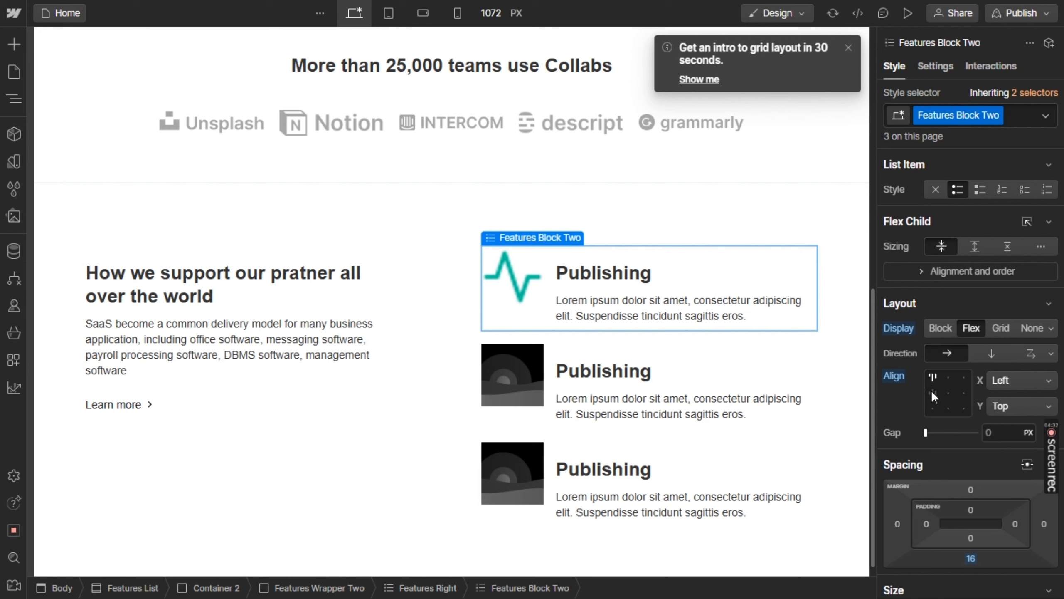
pyautogui.click(931, 391)
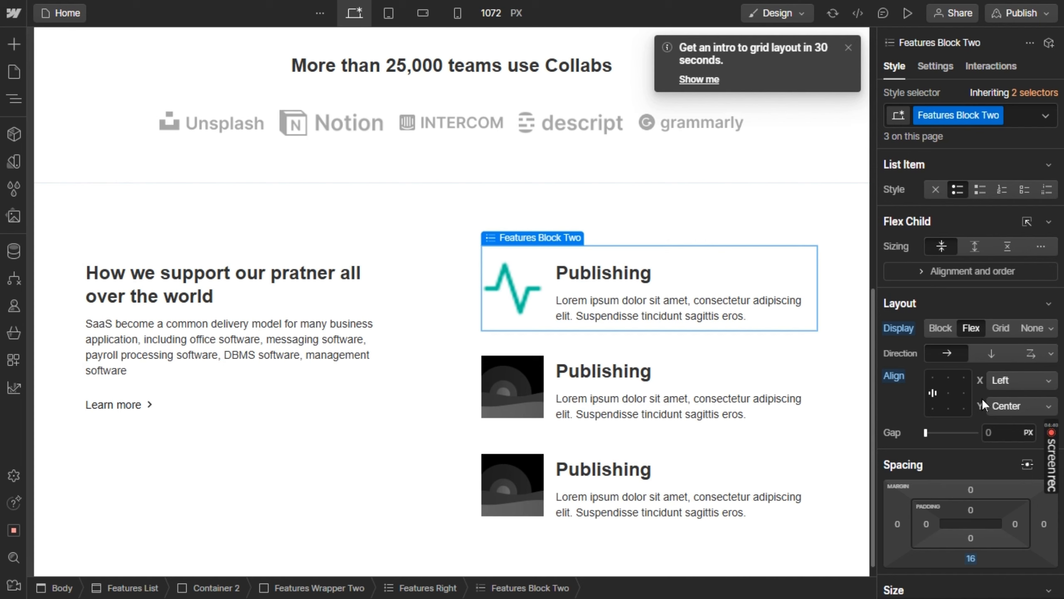
# Resize the feature images to 62 px wide and 35 px high, and set their top padding to 0
pyautogui.click(514, 288)
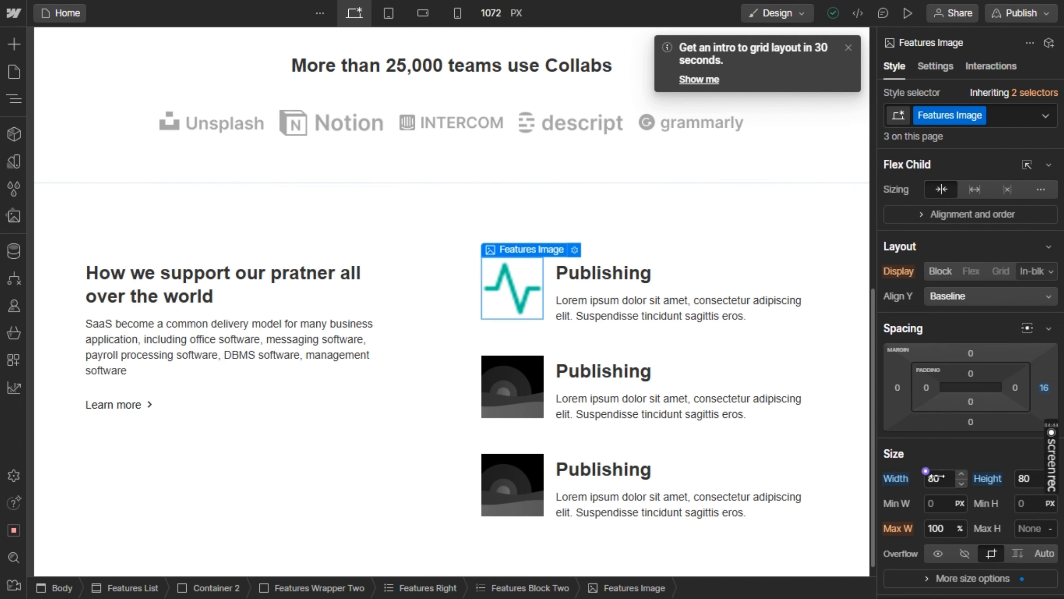
pyautogui.moveTo(936, 478)
pyautogui.mouseDown()
pyautogui.moveTo(956, 478)
pyautogui.moveTo(924, 478)
pyautogui.mouseUp()
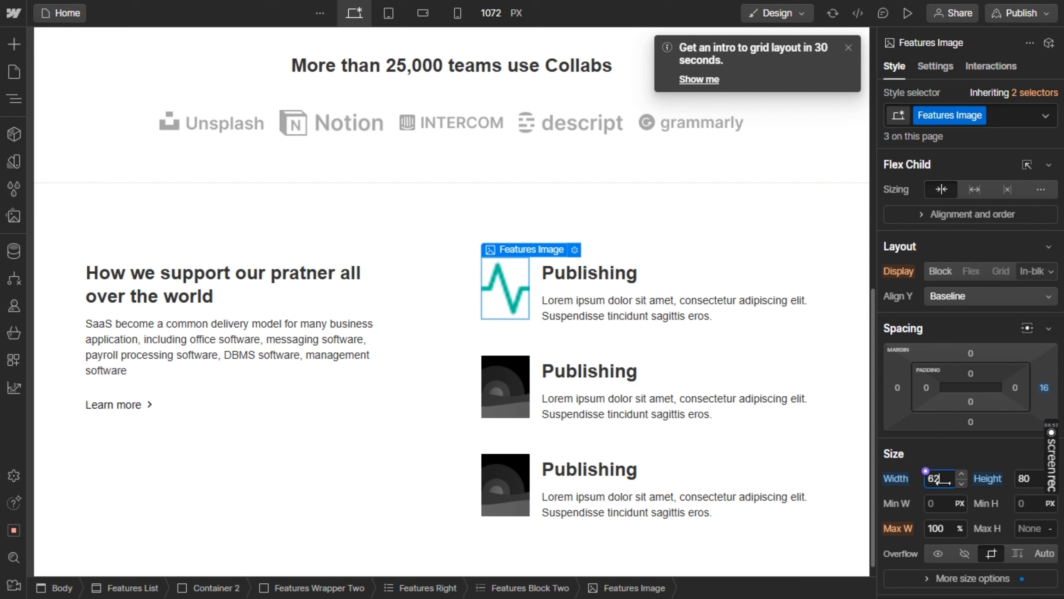
pyautogui.moveTo(1021, 482); pyautogui.dragTo(953, 498)
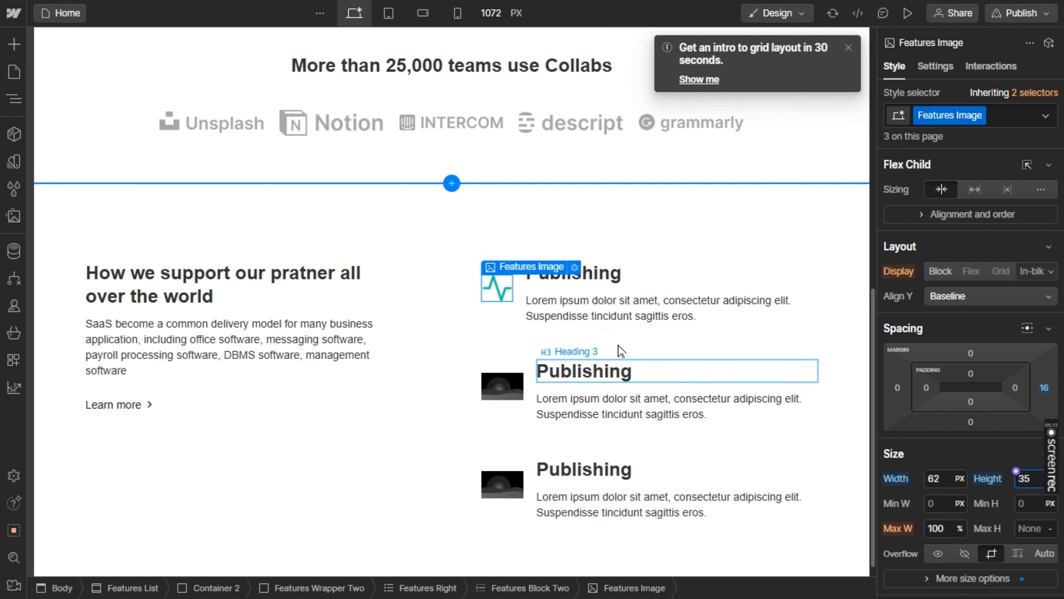
pyautogui.scroll(-3, 965, 436)
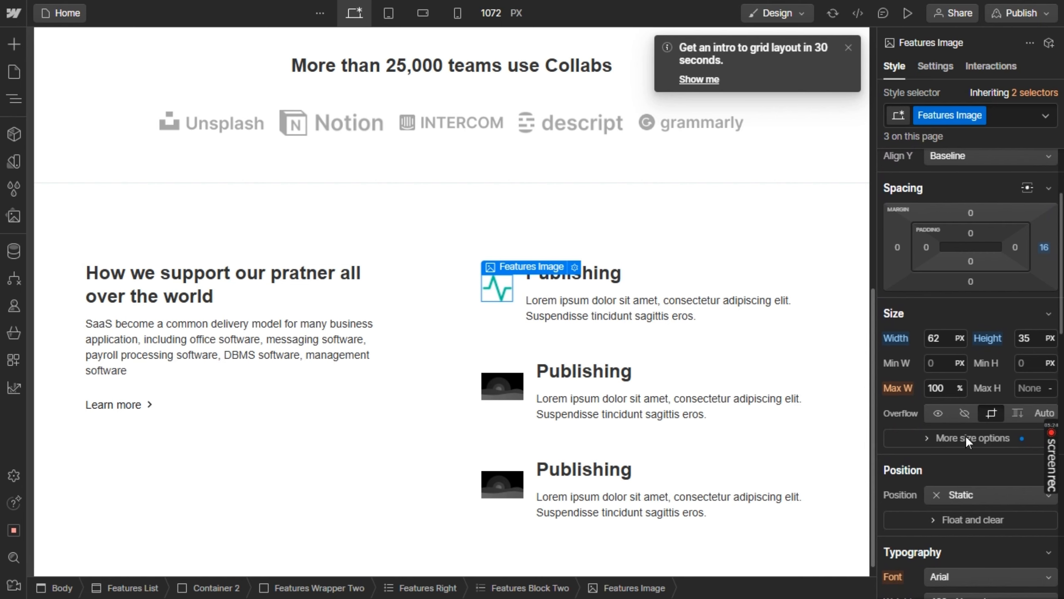
pyautogui.scroll(3, 966, 459)
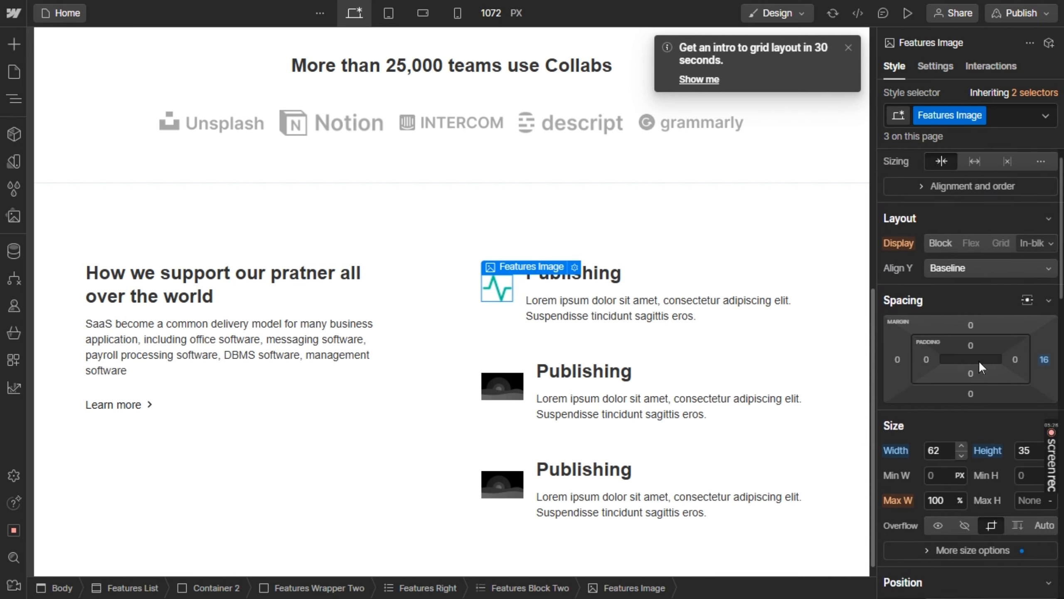
pyautogui.moveTo(973, 352); pyautogui.dragTo(986, 321)
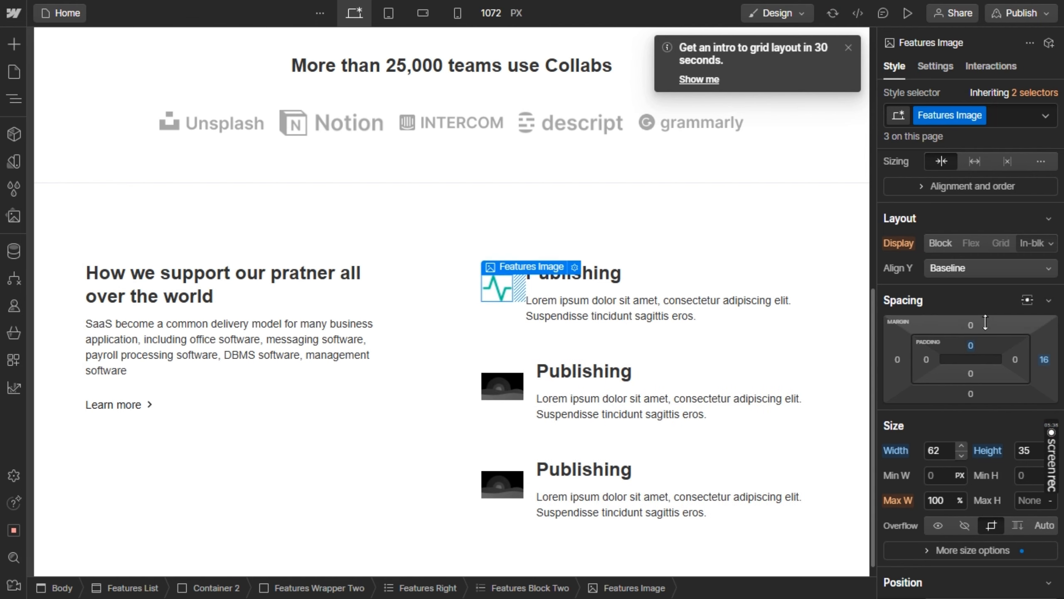
pyautogui.click(637, 238)
# Replace the second feature item's placeholder image with analytics.png from the assets, following the Figma design
pyautogui.click(494, 395)
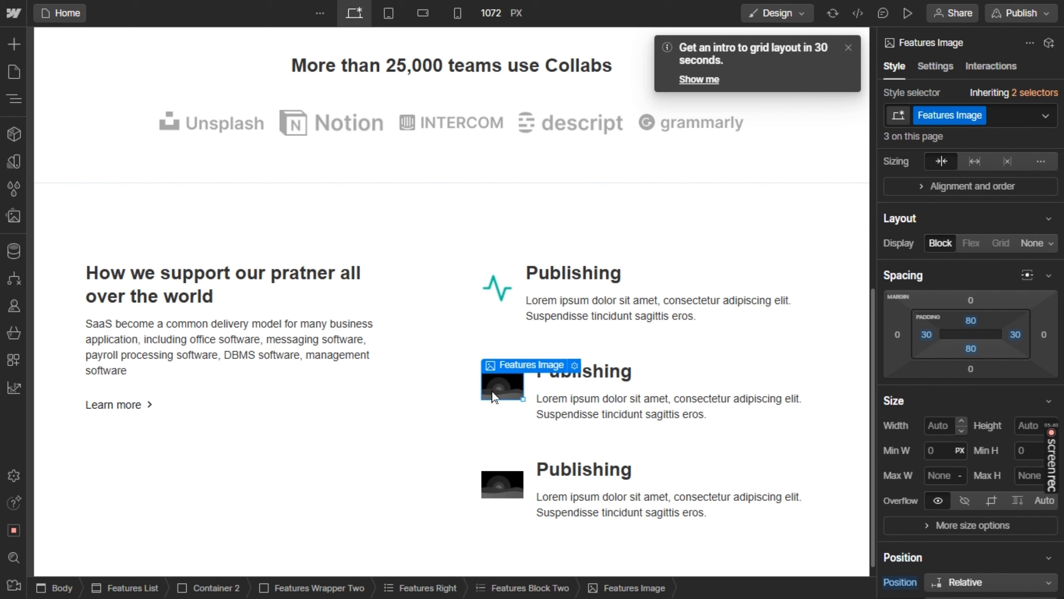
pyautogui.hotkey('alt', 'Tab')
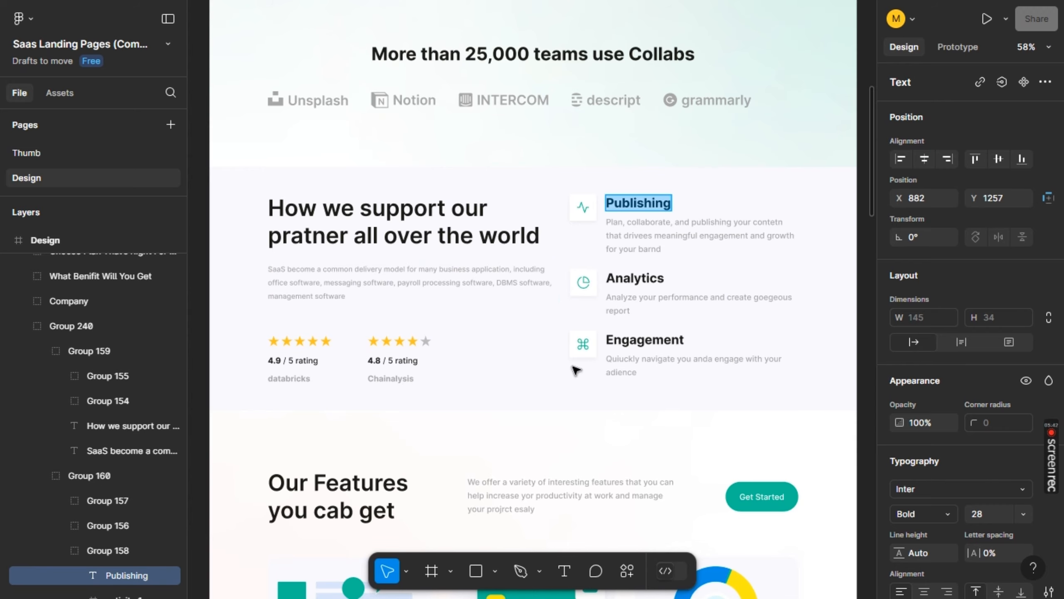
pyautogui.hotkey('alt', 'Tab')
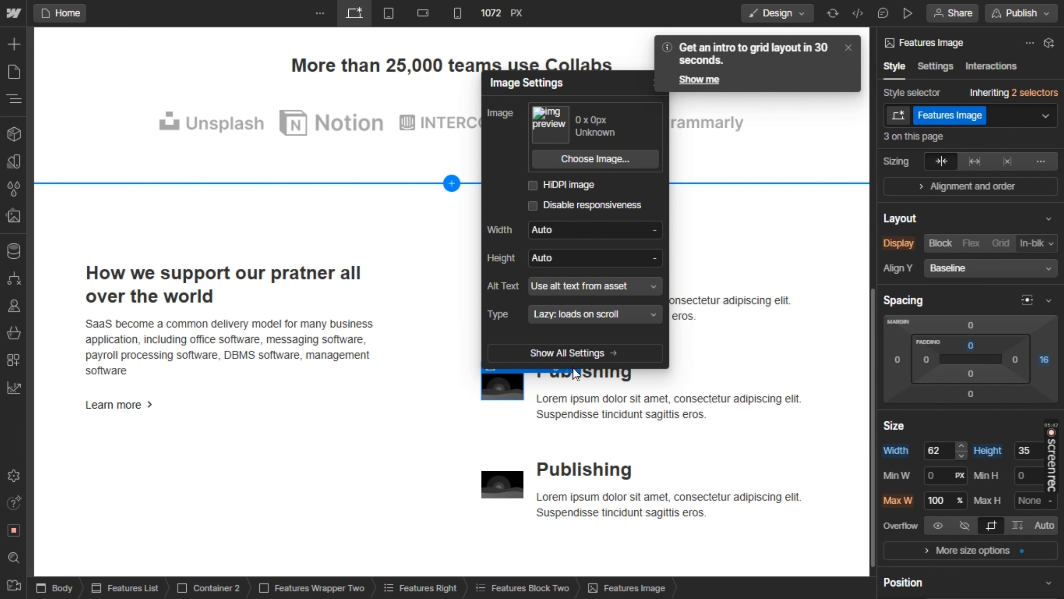
pyautogui.click(570, 161)
pyautogui.hotkey('alt', 'Tab')
pyautogui.hotkey('alt', 'Tab')
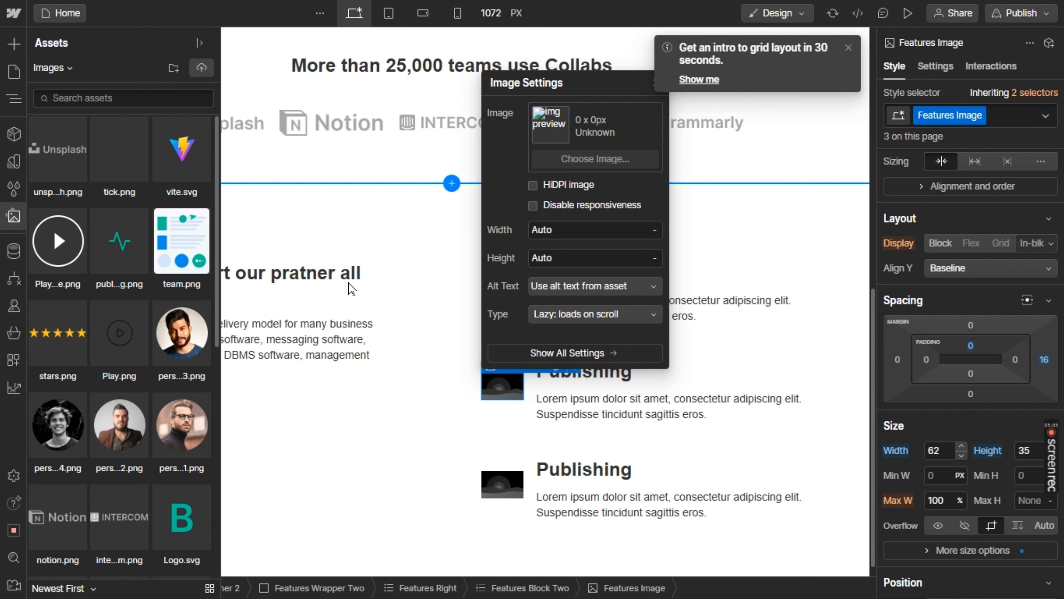
pyautogui.click(155, 307)
pyautogui.hotkey('ctrl', 'z')
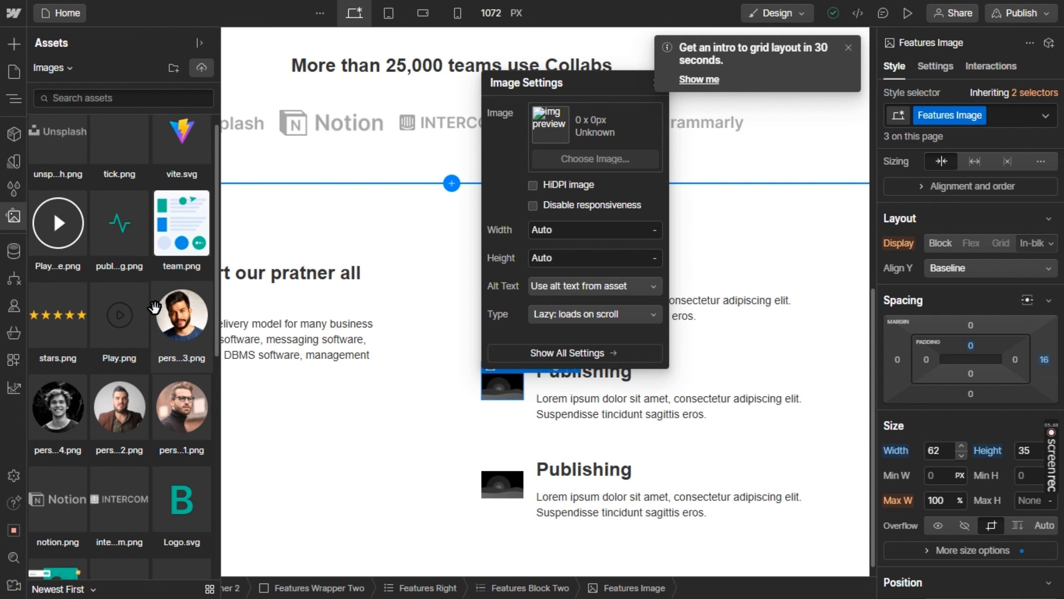
pyautogui.scroll(-3, 155, 308)
pyautogui.scroll(-4, 154, 307)
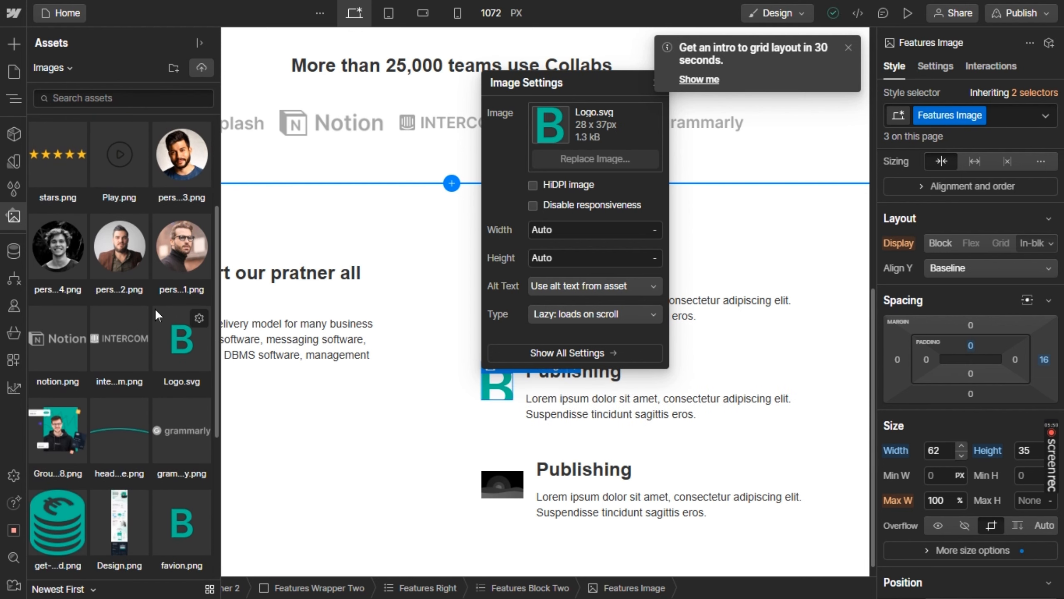
pyautogui.scroll(-2, 155, 307)
pyautogui.click(54, 524)
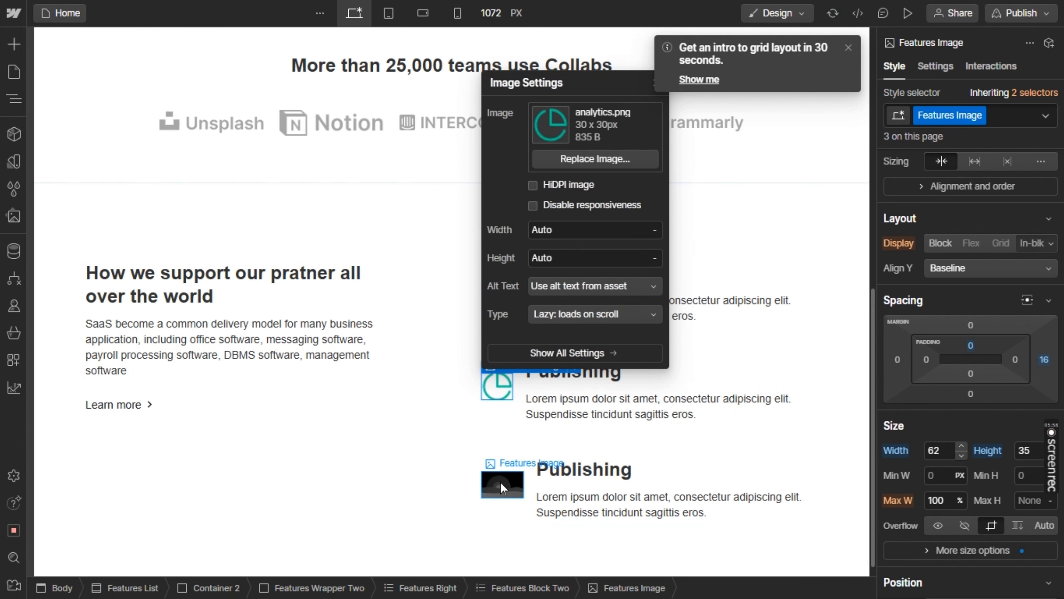
# Replace the third feature item's placeholder image with engagement.png from the assets
pyautogui.click(501, 481)
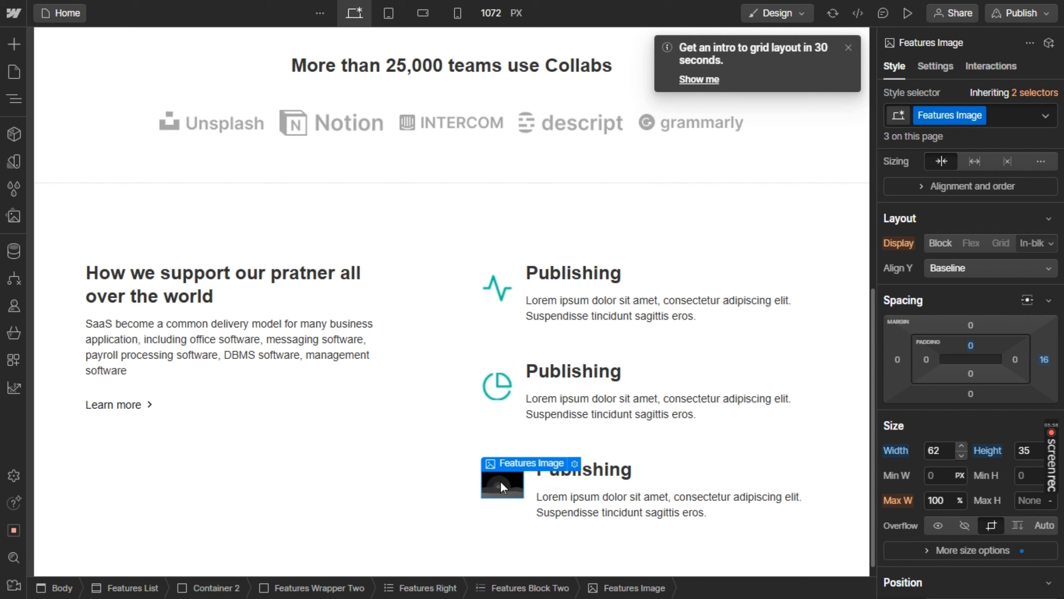
pyautogui.click(574, 463)
pyautogui.click(583, 255)
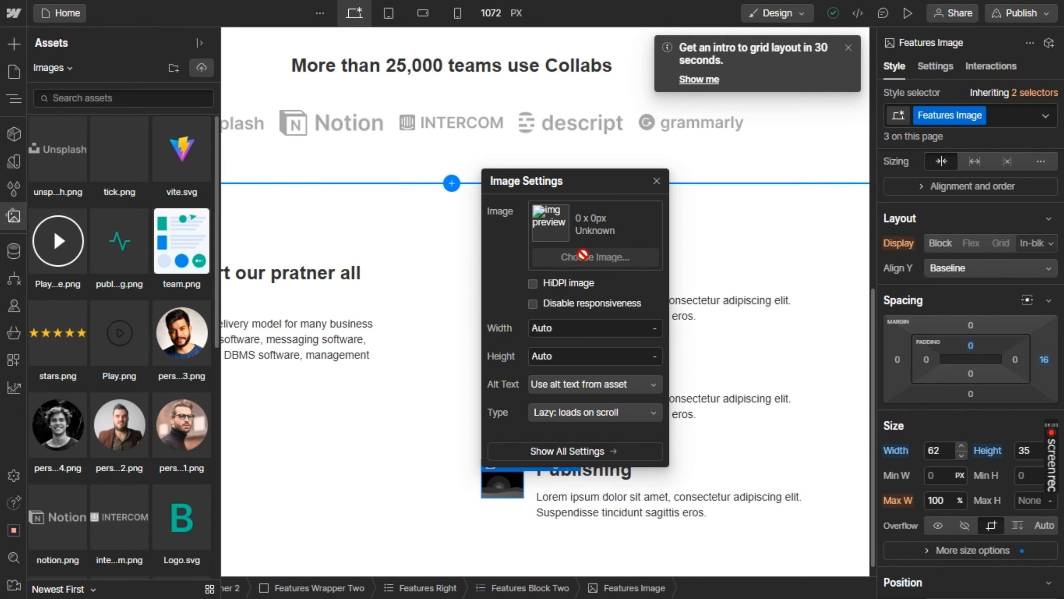
pyautogui.click(171, 323)
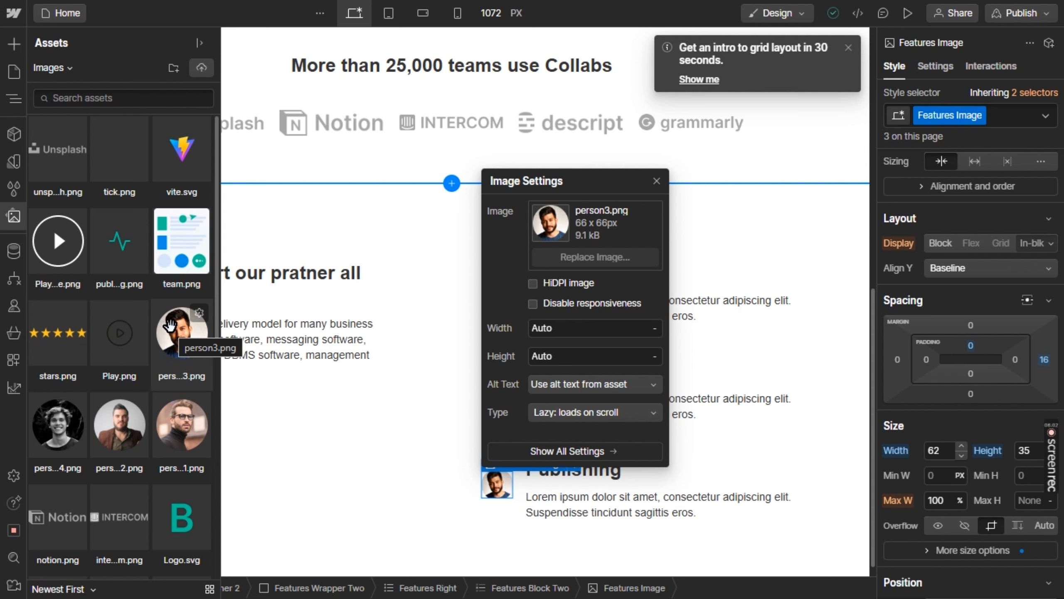
pyautogui.scroll(-2, 170, 327)
pyautogui.click(172, 332)
pyautogui.scroll(-5, 171, 327)
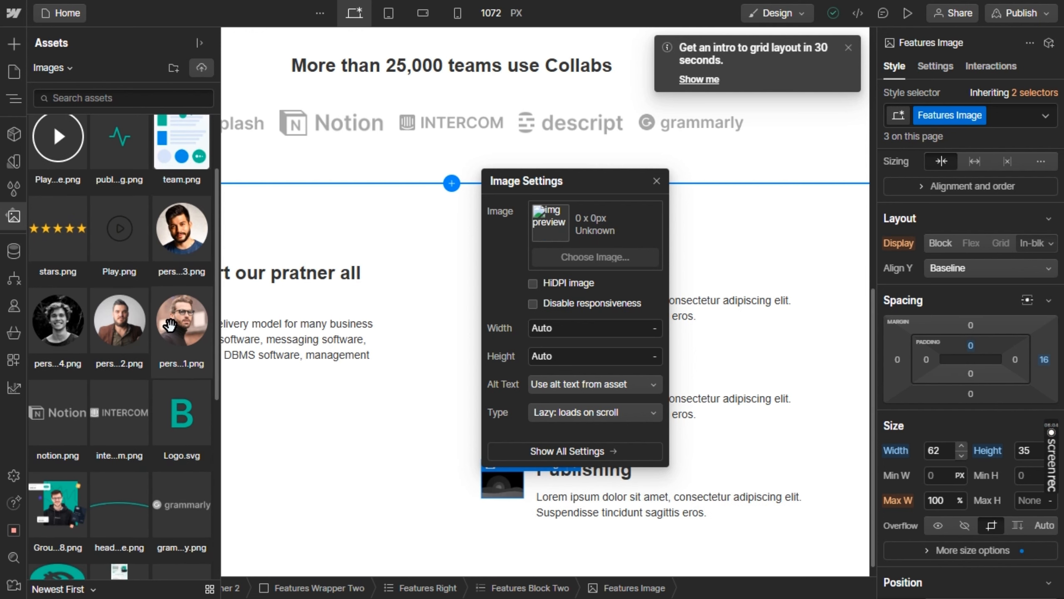
pyautogui.scroll(-1, 171, 326)
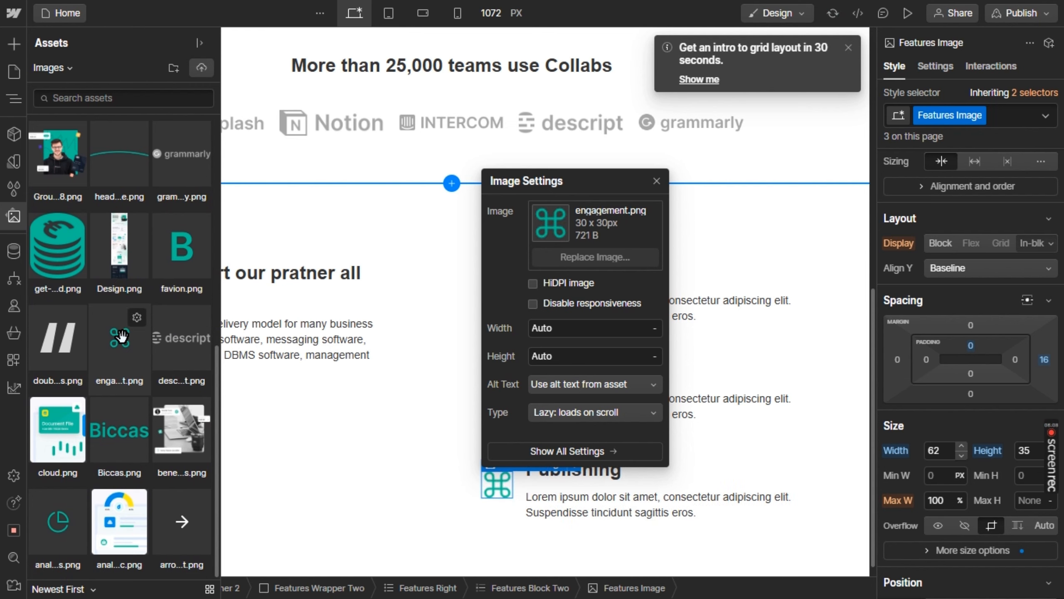
pyautogui.click(123, 341)
# Replace the first feature's description with Figma's "Plan, collaborate, and publishing your contetn that drivees meaningful engagement and growth for your barnd"
pyautogui.hotkey('alt', 'Tab')
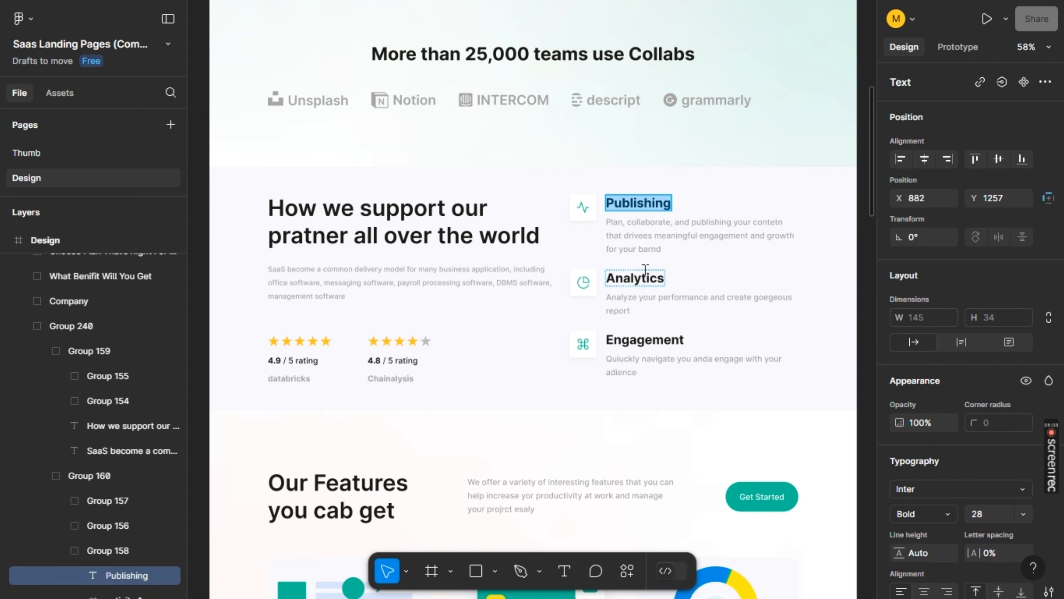
pyautogui.doubleClick(639, 221)
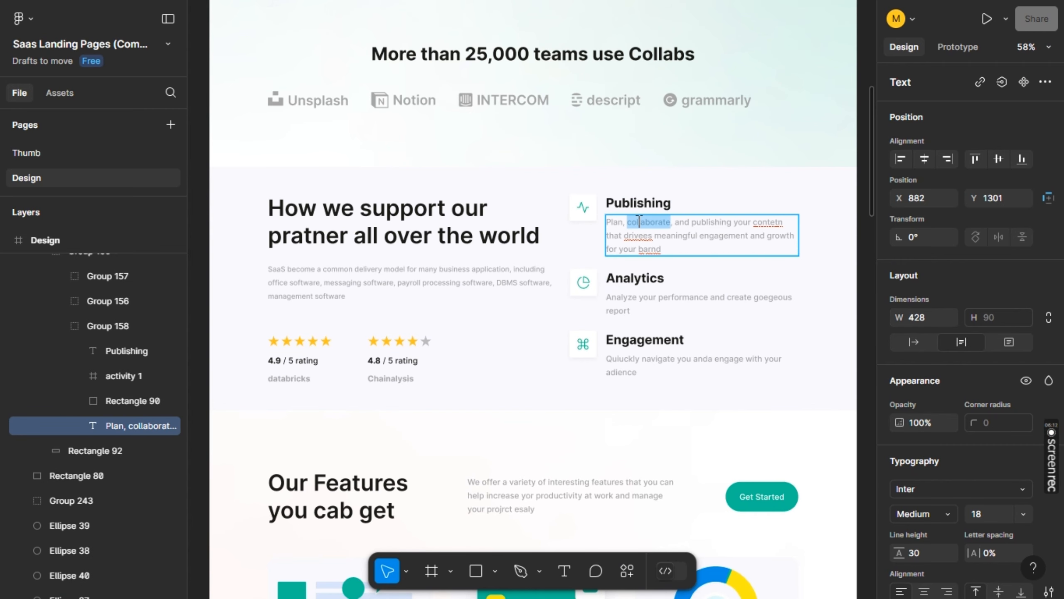
pyautogui.hotkey('ctrl', 'a')
pyautogui.hotkey('ctrl', 'c')
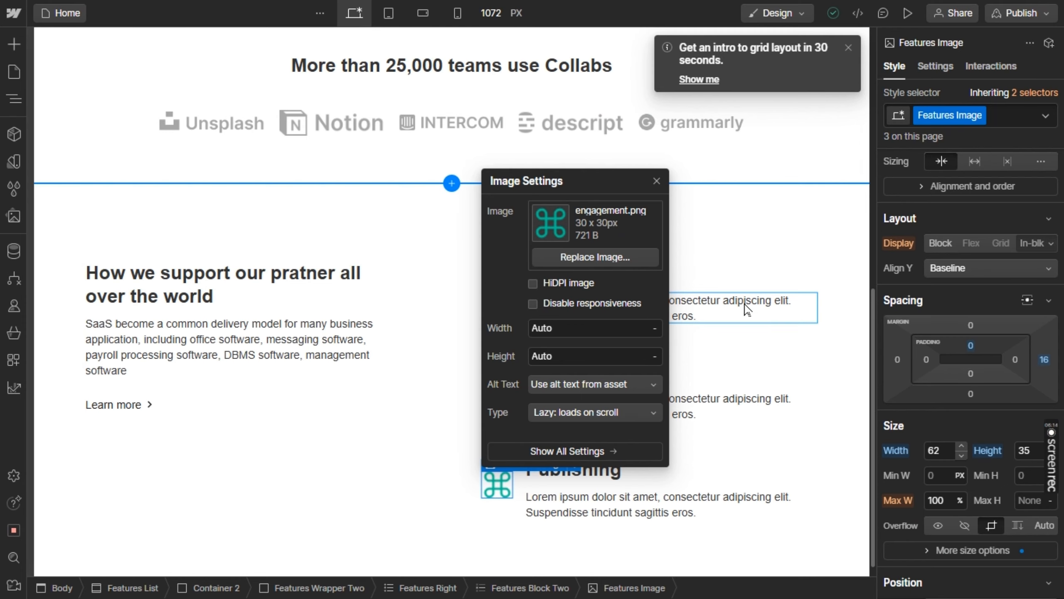
pyautogui.click(743, 299)
pyautogui.doubleClick(742, 298)
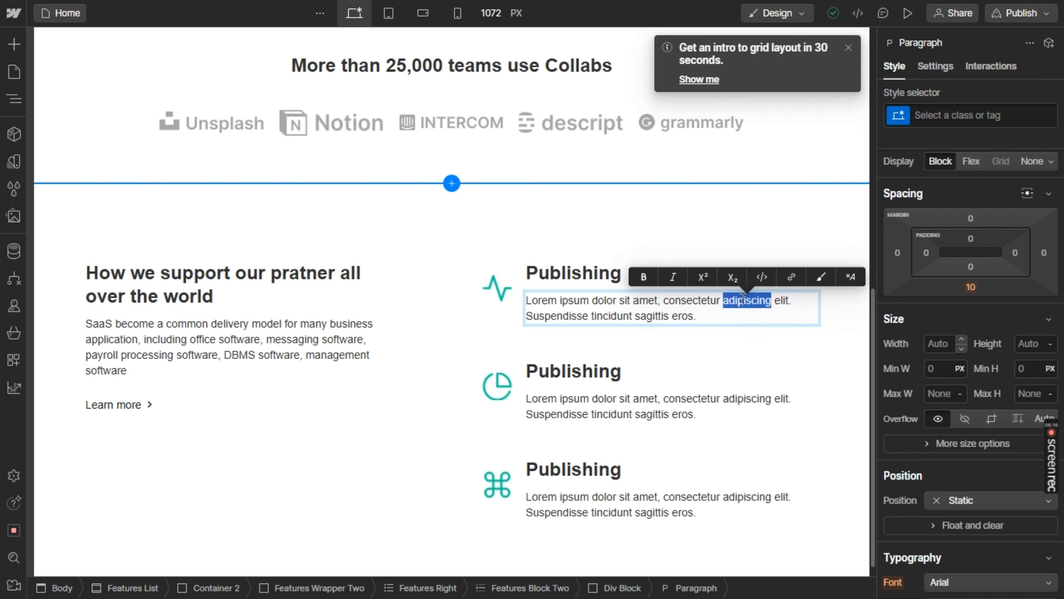
pyautogui.hotkey('ctrl', 'a')
pyautogui.hotkey('ctrl', 'v')
# Copy the "Analytics" title from the Figma design into the second feature item's heading in Webflow
pyautogui.hotkey('alt', 'Tab')
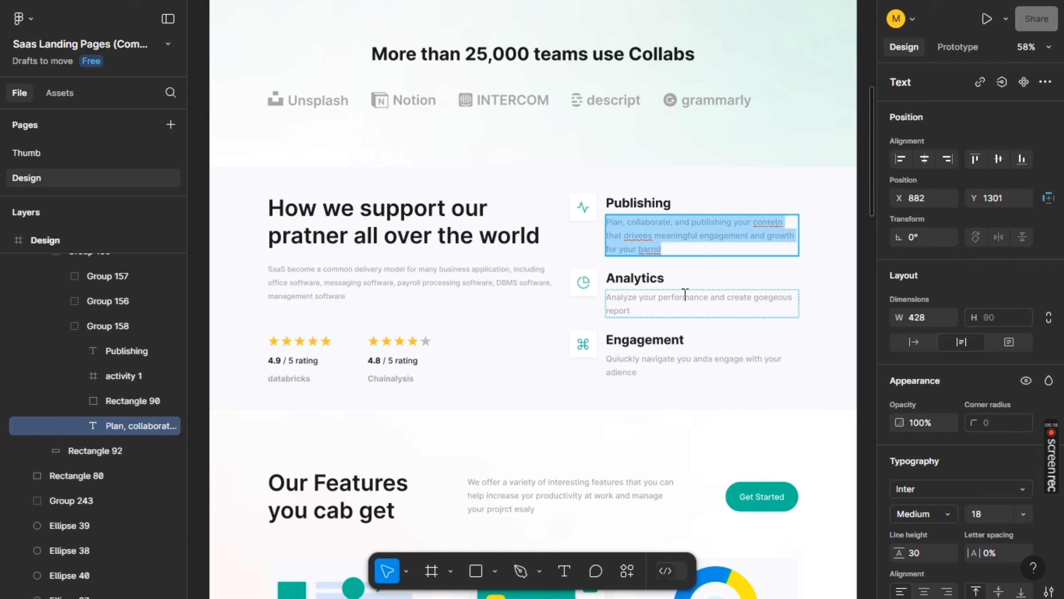
pyautogui.doubleClick(641, 278)
pyautogui.hotkey('ctrl', 'c')
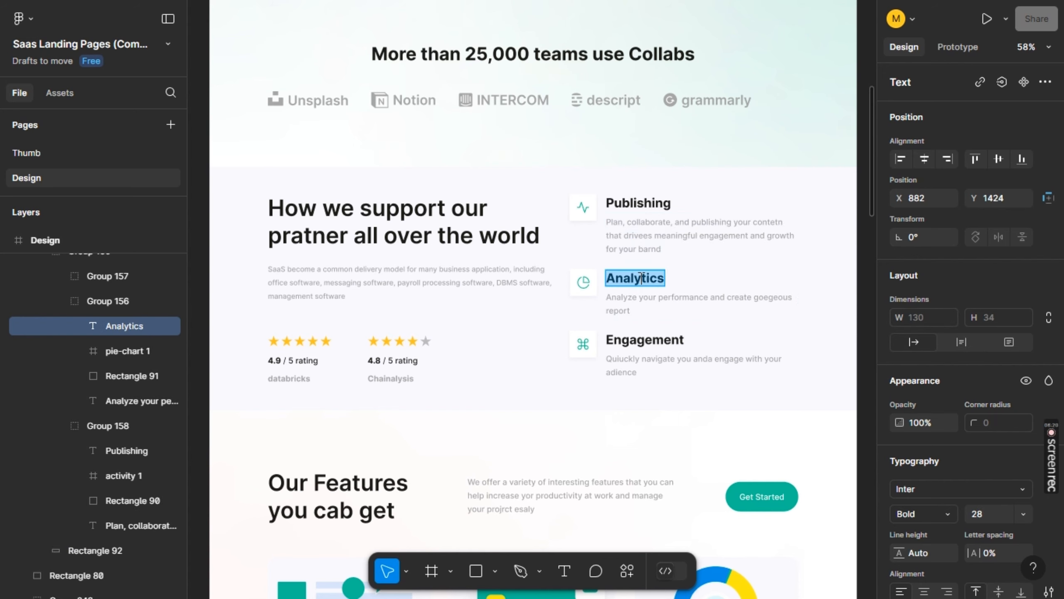
pyautogui.hotkey('alt', 'Tab')
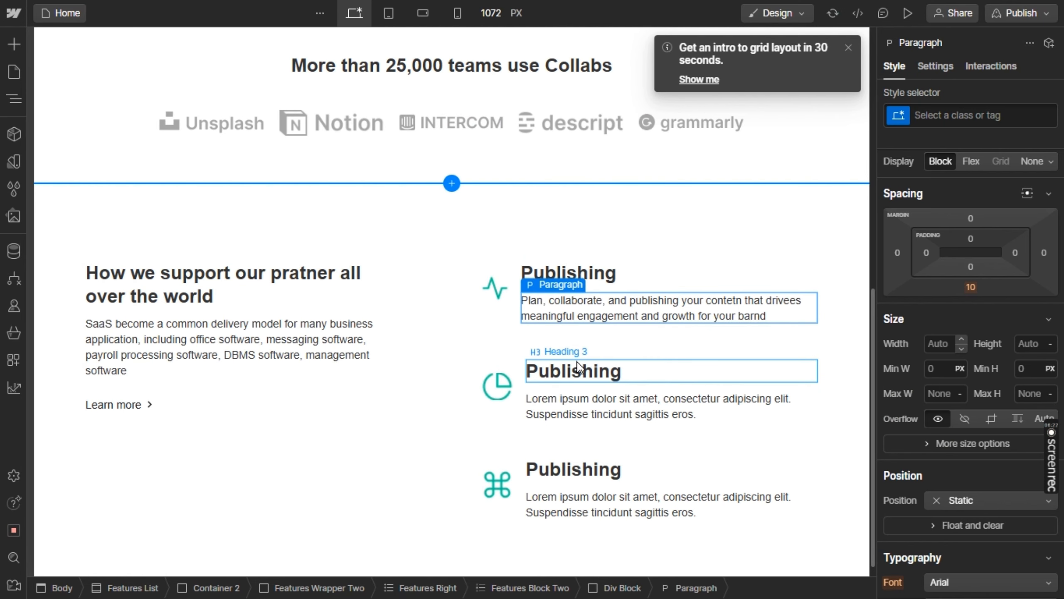
pyautogui.doubleClick(578, 362)
pyautogui.hotkey('ctrl', 'v')
# Replace the second feature item's placeholder description with the Figma text "Analyze your performance and create goegeous report"
pyautogui.hotkey('alt', 'Tab')
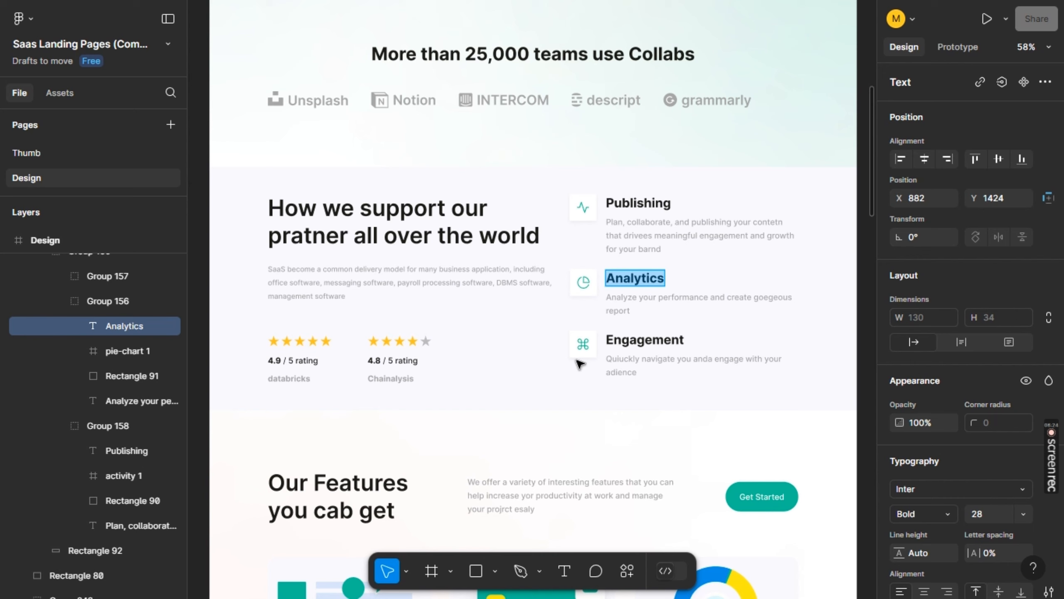
pyautogui.click(658, 300)
pyautogui.click(659, 299)
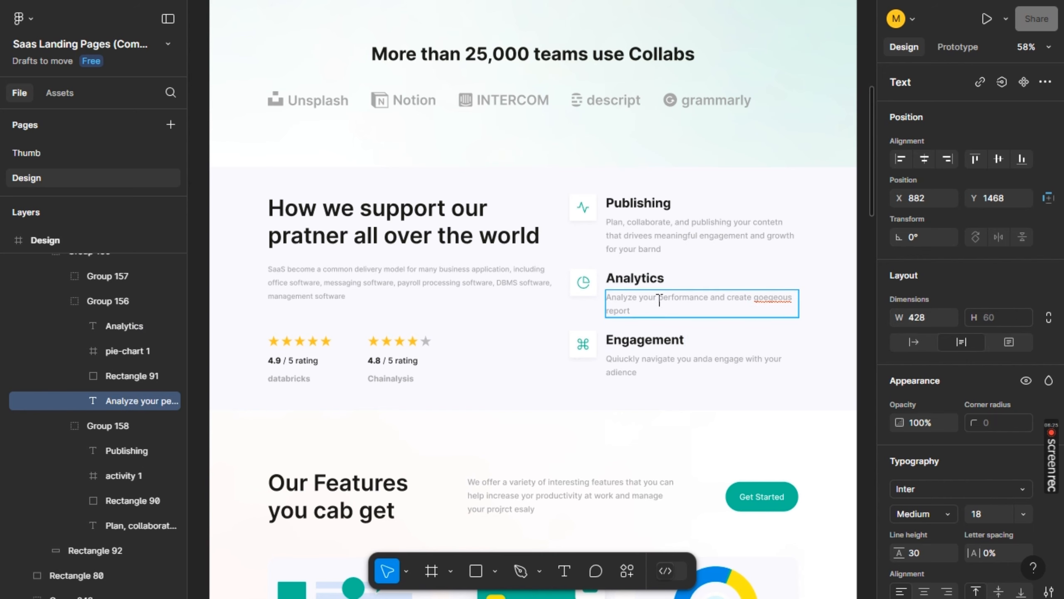
pyautogui.hotkey('ctrl', 'a')
pyautogui.hotkey('ctrl', 'c')
pyautogui.hotkey('alt', 'Tab')
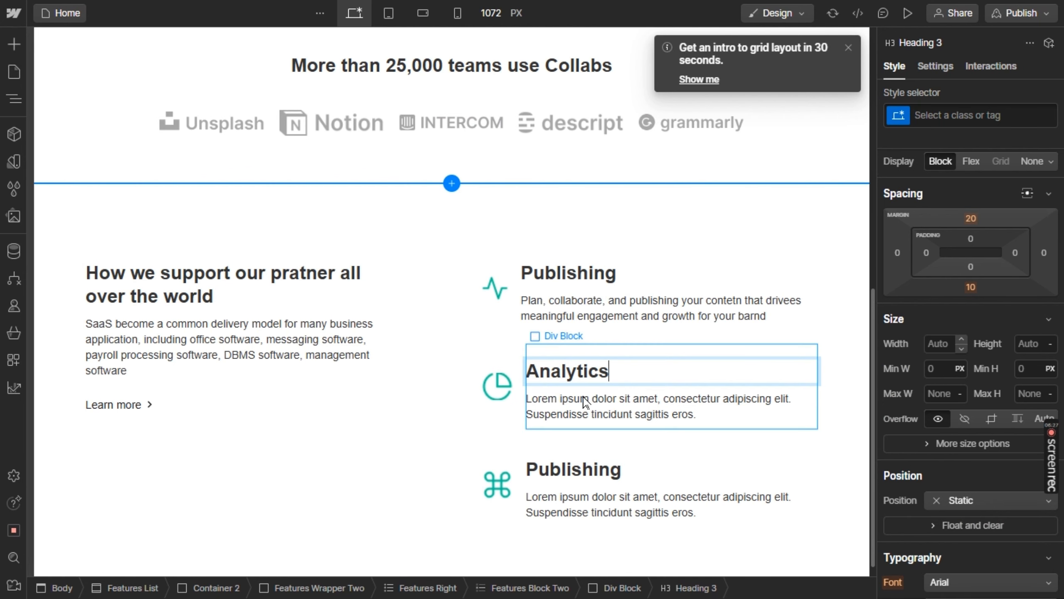
pyautogui.doubleClick(575, 409)
pyautogui.hotkey('ctrl', 'a')
pyautogui.hotkey('ctrl', 'v')
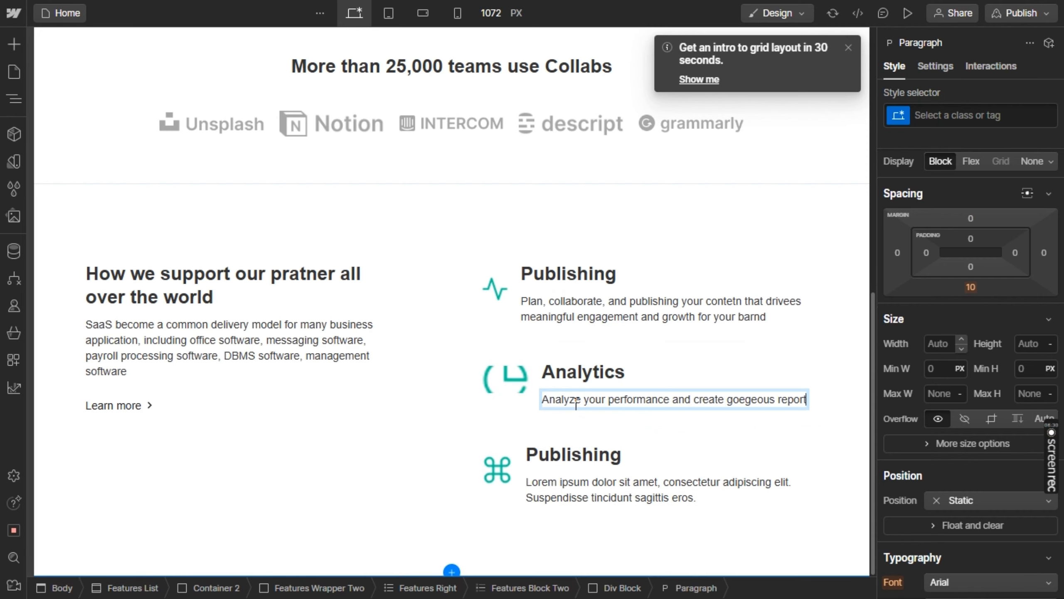
# Copy the "Engagement" title from the Figma design into the third feature item's heading in Webflow
pyautogui.hotkey('alt', 'Tab')
pyautogui.hotkey('alt', 'Tab')
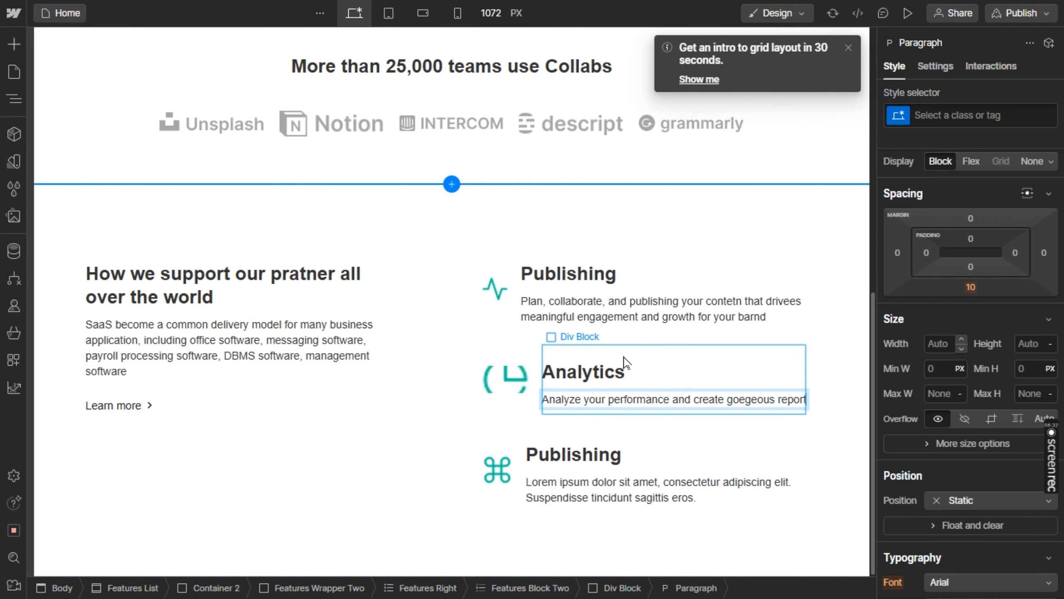
pyautogui.hotkey('alt', 'Tab')
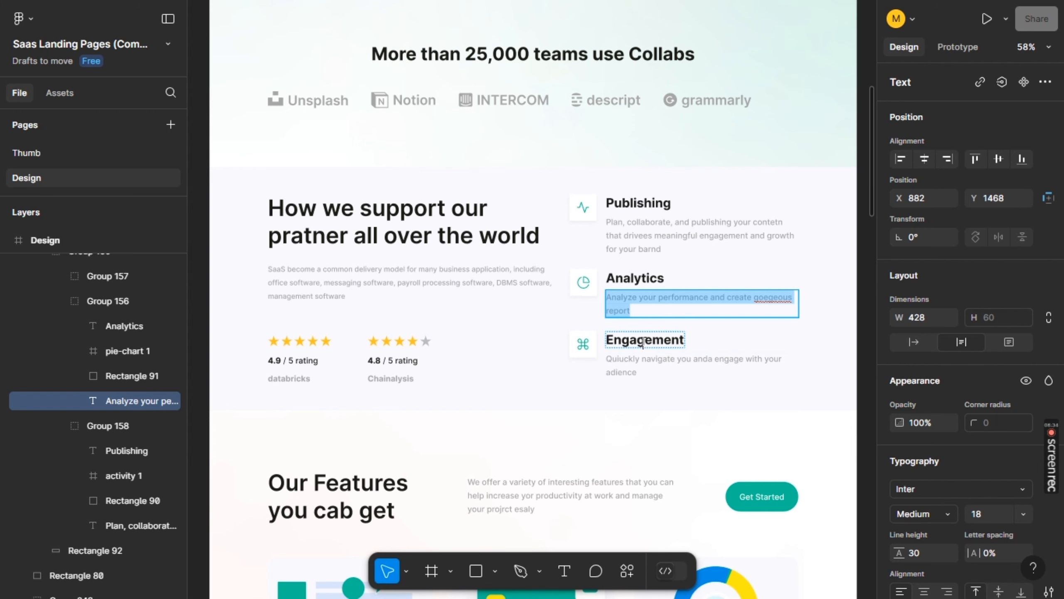
pyautogui.doubleClick(644, 341)
pyautogui.hotkey('ctrl', 'c')
pyautogui.hotkey('alt', 'Tab')
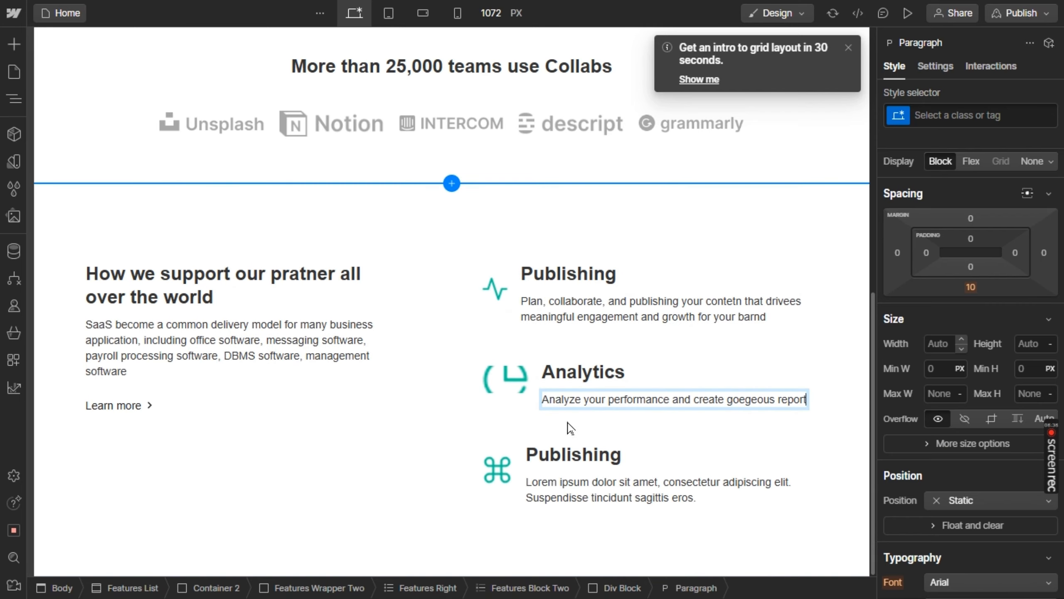
pyautogui.doubleClick(561, 458)
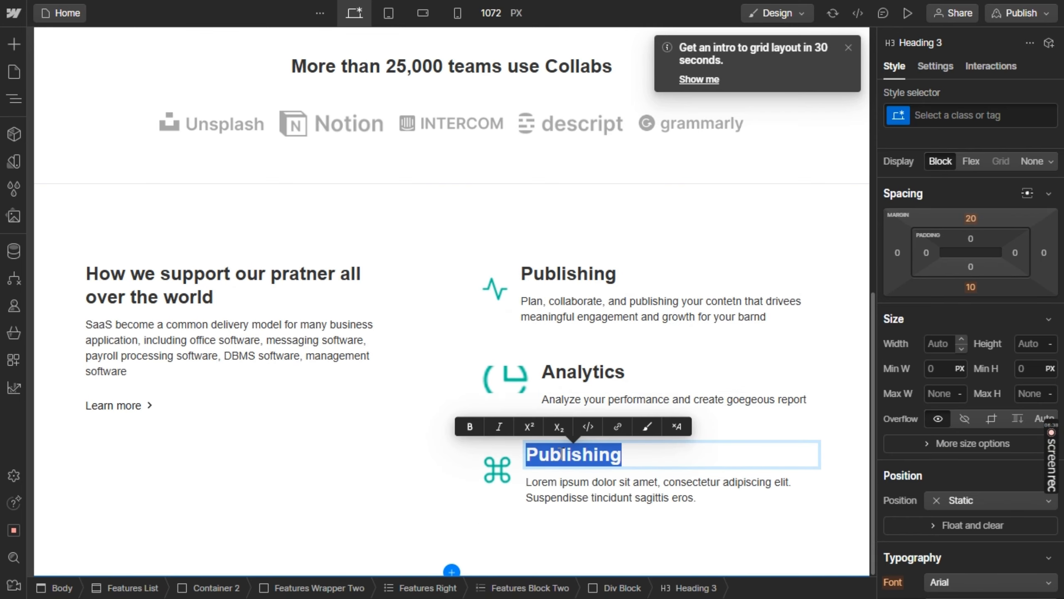
pyautogui.hotkey('ctrl', 'v')
# Replace the third feature item's placeholder description with the Figma text "Quiuckly navigate you anda engage with your adience"
pyautogui.hotkey('alt', 'Tab')
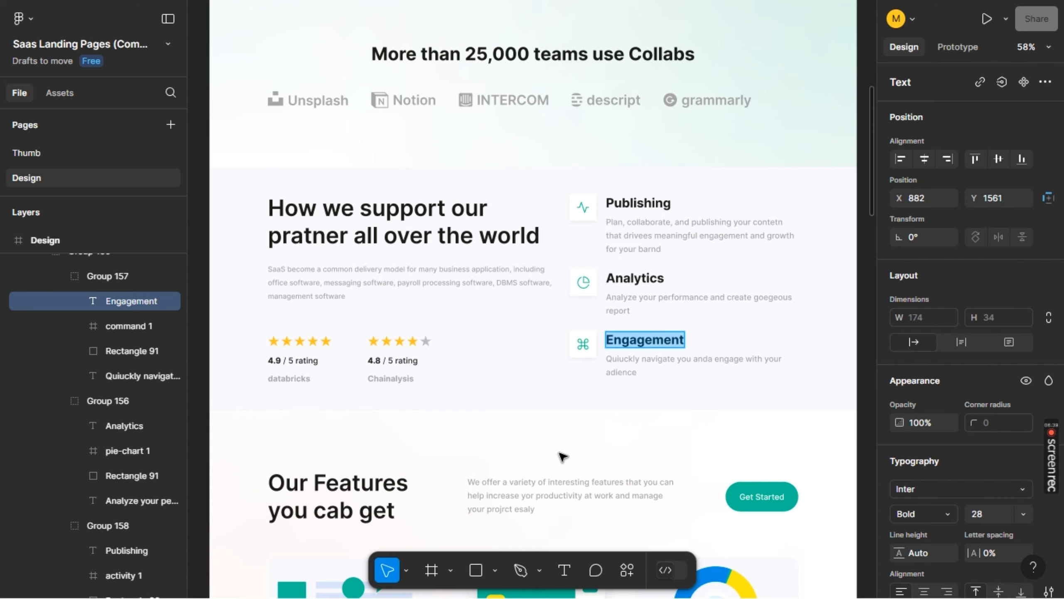
pyautogui.click(647, 361)
pyautogui.hotkey('ctrl', 'a')
pyautogui.hotkey('ctrl', 'c')
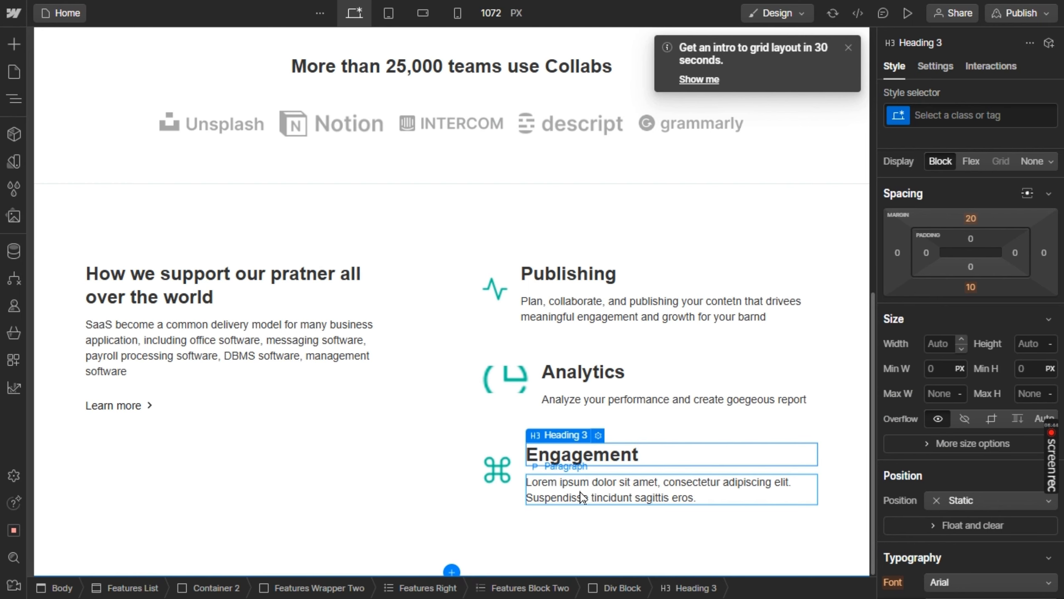
pyautogui.doubleClick(582, 493)
pyautogui.hotkey('ctrl', 'v')
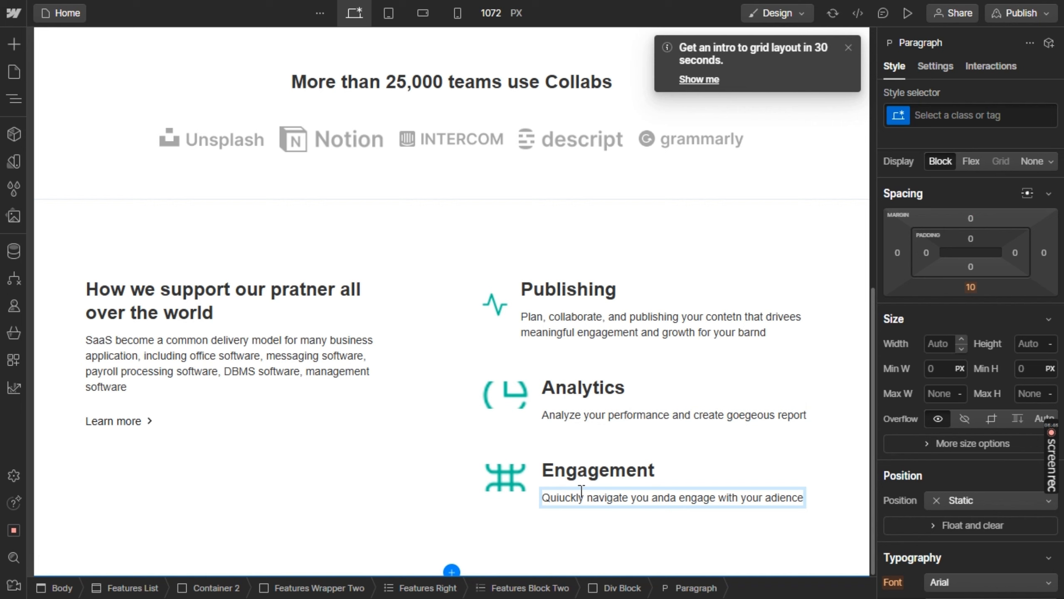
# Resize the feature images to 49 px wide and 51 px high
pyautogui.click(518, 396)
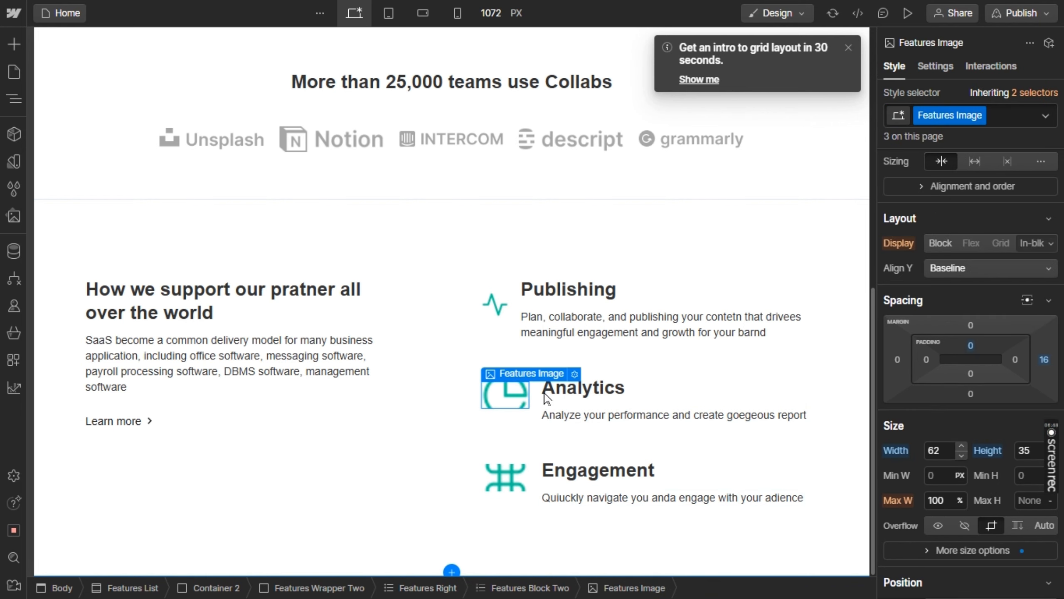
pyautogui.click(1028, 445)
pyautogui.press('Up')
pyautogui.press('Up')
pyautogui.press('Up')
pyautogui.press('Up')
pyautogui.press('Up')
pyautogui.press('Up')
pyautogui.press('Up')
pyautogui.press('Up')
pyautogui.press('Up')
pyautogui.press('Up')
pyautogui.press('Up')
pyautogui.press('Up')
pyautogui.press('Up')
pyautogui.press('Up')
pyautogui.press('Up')
pyautogui.press('Up')
pyautogui.press('Up')
pyautogui.press('Up')
pyautogui.press('Up')
pyautogui.press('Up')
pyautogui.press('Up')
pyautogui.press('Up')
pyautogui.press('Up')
pyautogui.press('Up')
pyautogui.press('Up')
pyautogui.press('Up')
pyautogui.press('Up')
pyautogui.press('Up')
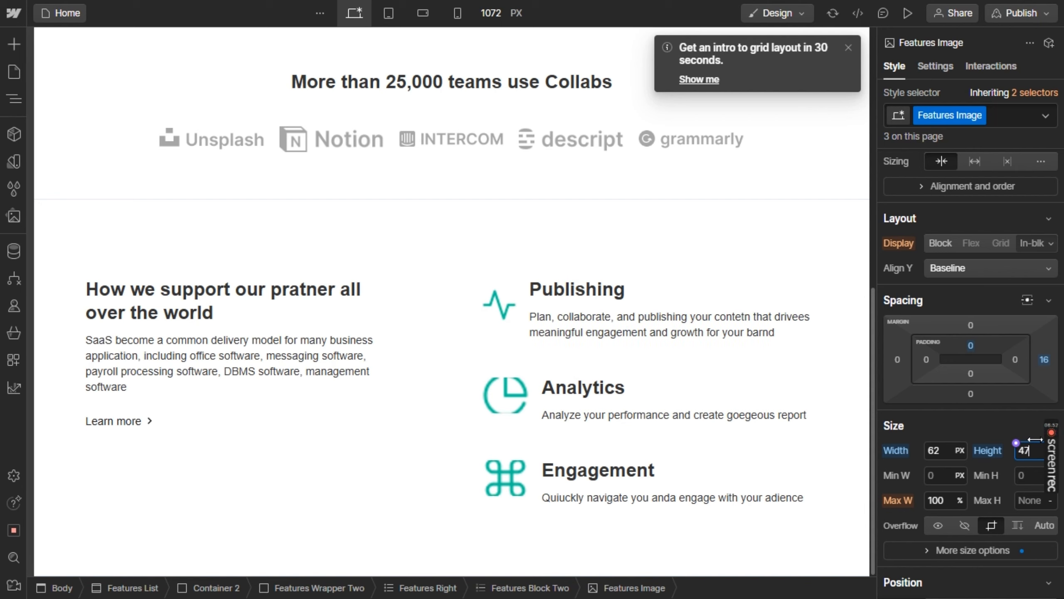
pyautogui.press('Down')
pyautogui.press('Down')
pyautogui.press('Down')
pyautogui.press('Down')
pyautogui.press('Down')
pyautogui.press('Down')
pyautogui.press('Down')
pyautogui.press('Down')
pyautogui.press('Down')
pyautogui.press('Down')
pyautogui.press('Down')
pyautogui.press('Down')
pyautogui.press('Down')
pyautogui.press('Down')
pyautogui.press('Down')
pyautogui.press('Down')
pyautogui.press('Down')
pyautogui.press('Down')
pyautogui.press('Down')
pyautogui.press('Down')
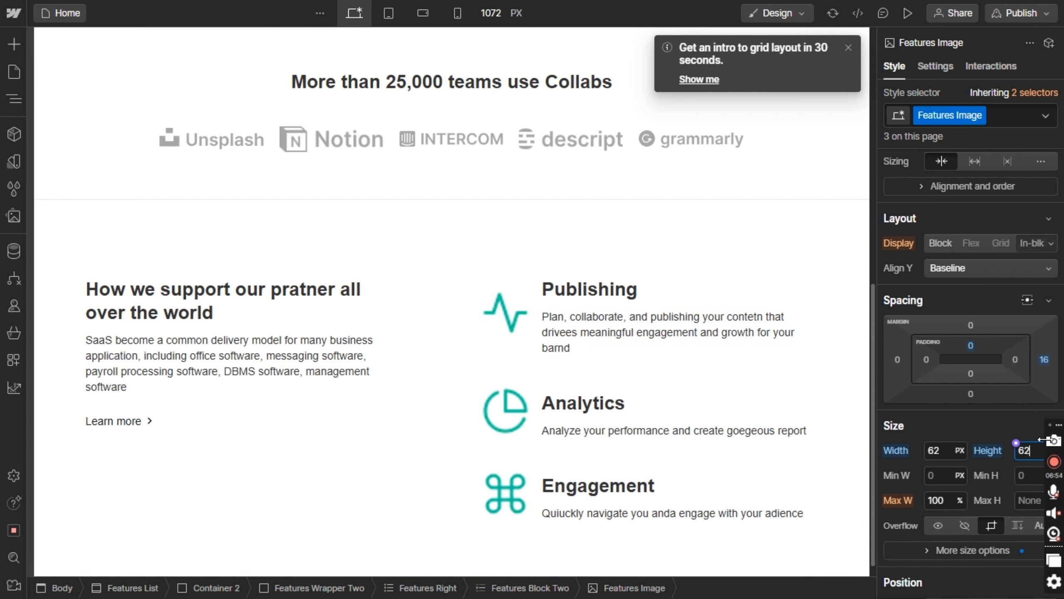
pyautogui.press('Up')
pyautogui.press('Up')
pyautogui.press('Up')
pyautogui.press('Up')
pyautogui.press('Up')
pyautogui.press('Up')
pyautogui.press('Up')
pyautogui.press('Up')
pyautogui.press('Up')
pyautogui.press('Up')
pyautogui.press('Up')
pyautogui.press('Up')
pyautogui.press('Up')
pyautogui.press('Up')
pyautogui.press('Up')
pyautogui.press('Up')
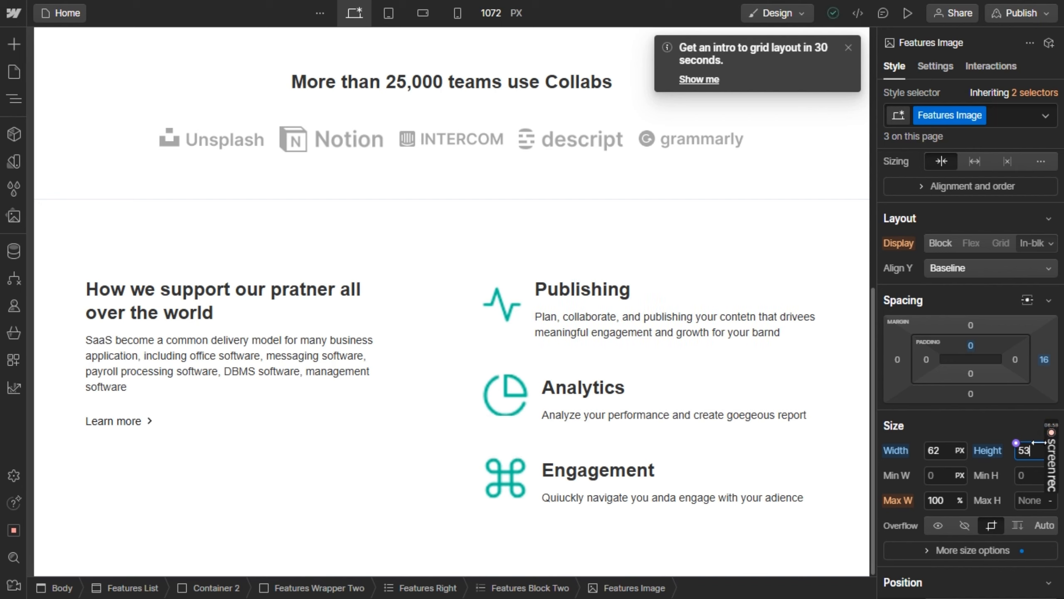
pyautogui.press('Down')
pyautogui.press('Down')
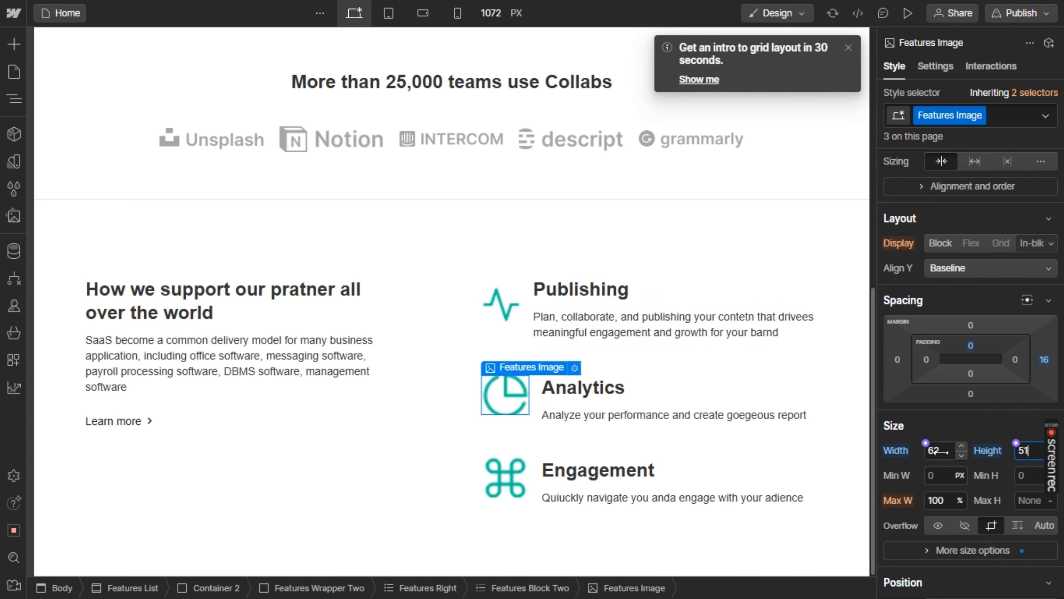
pyautogui.moveTo(936, 451); pyautogui.dragTo(927, 456)
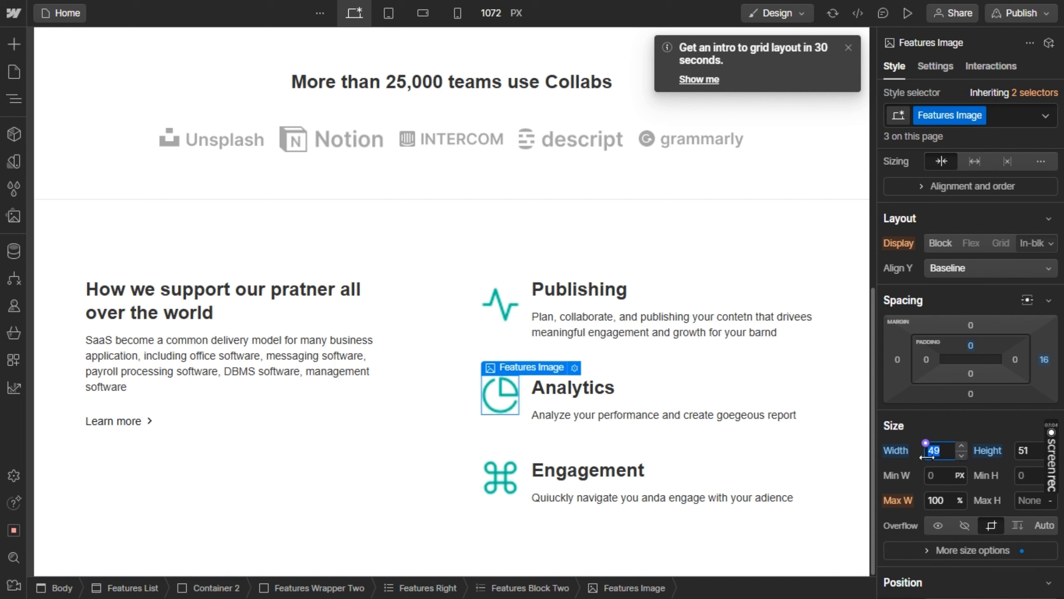
pyautogui.click(723, 254)
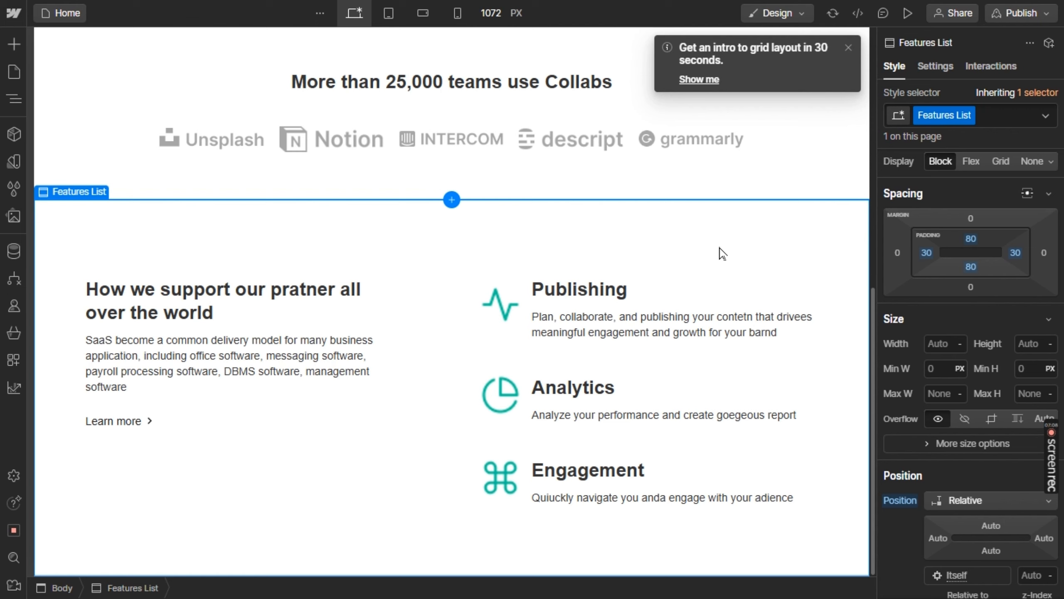
# Compare the support section with the Figma design and set the "How we support our pratner" heading's font size to 30 px
pyautogui.hotkey('alt', 'Tab')
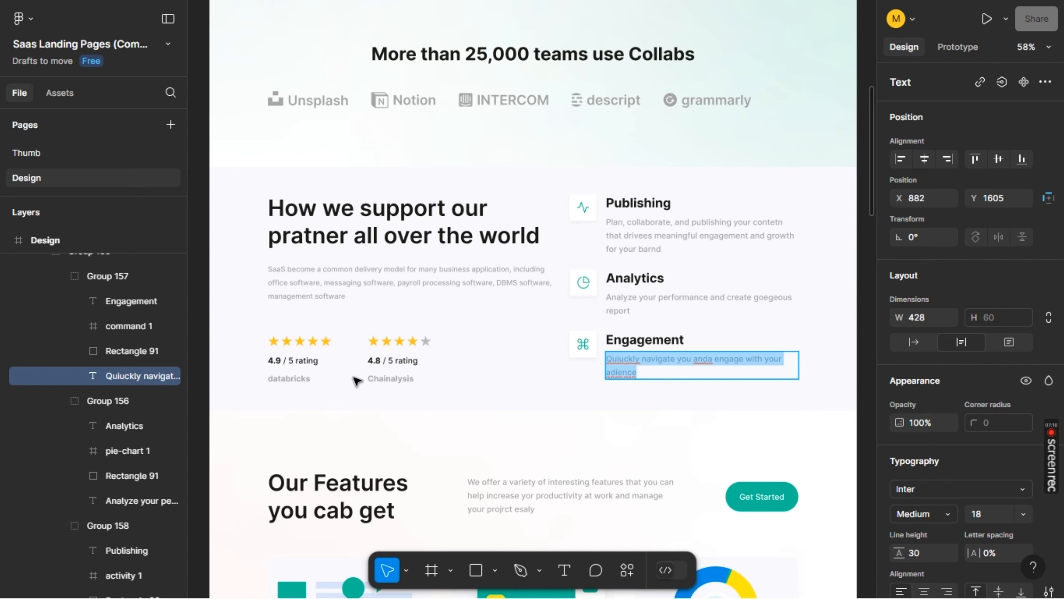
pyautogui.hotkey('alt', 'Tab')
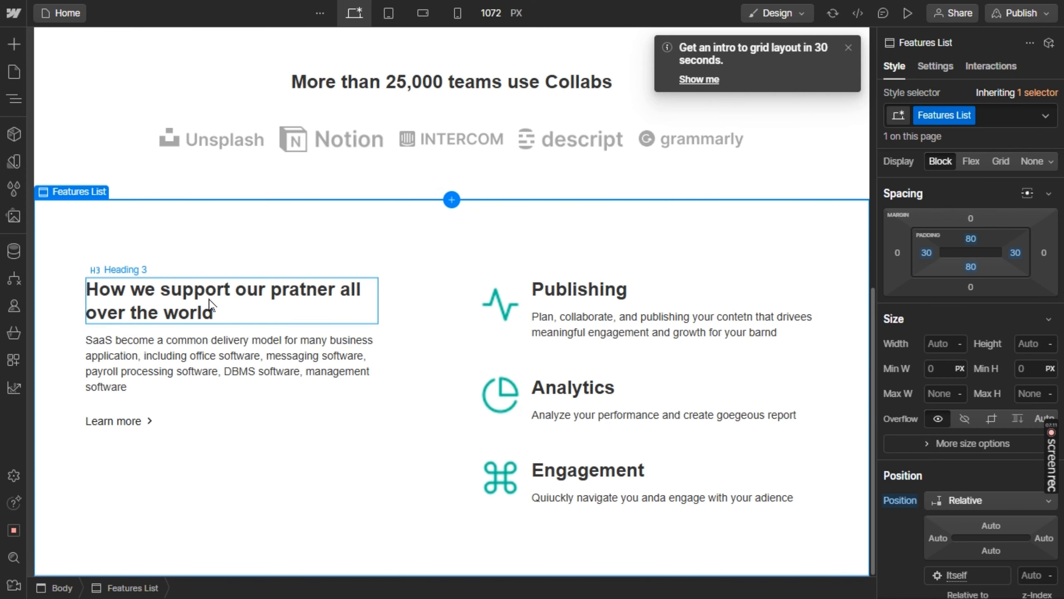
pyautogui.click(364, 304)
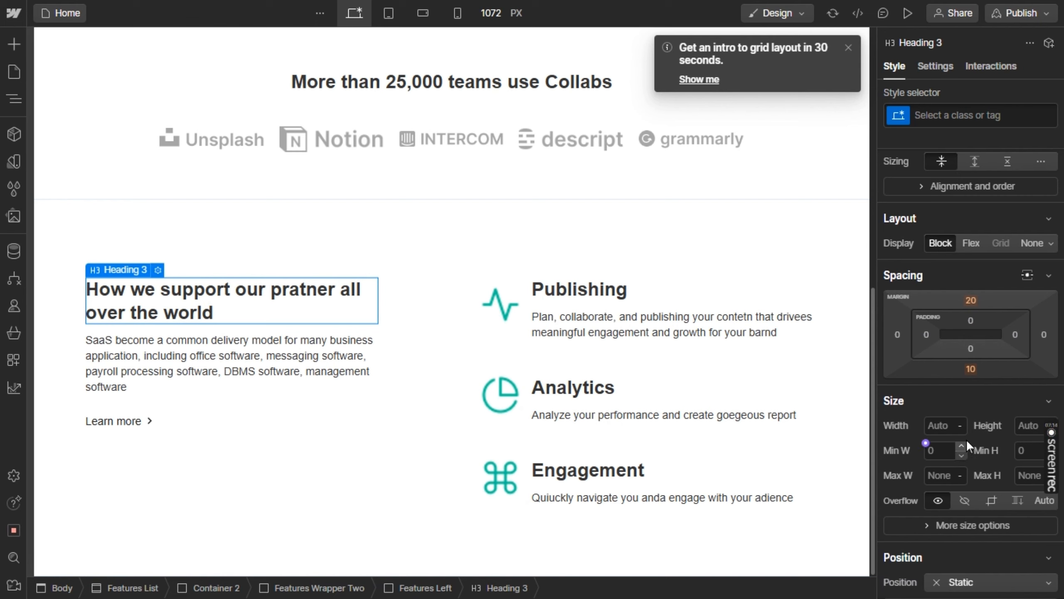
pyautogui.scroll(-7, 966, 436)
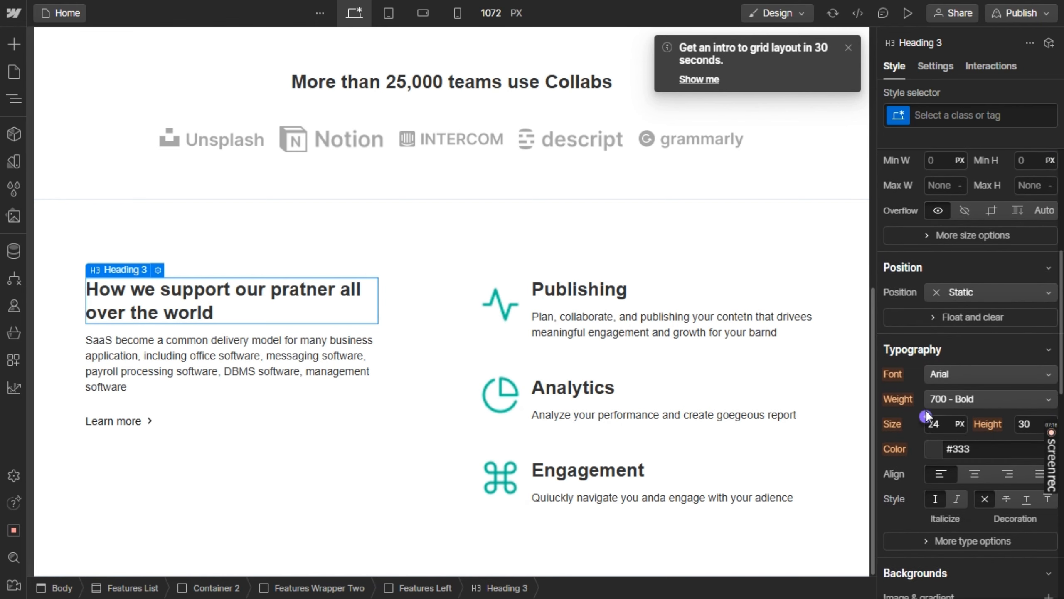
pyautogui.moveTo(937, 423)
pyautogui.mouseDown()
pyautogui.moveTo(948, 422)
pyautogui.moveTo(939, 423)
pyautogui.mouseUp()
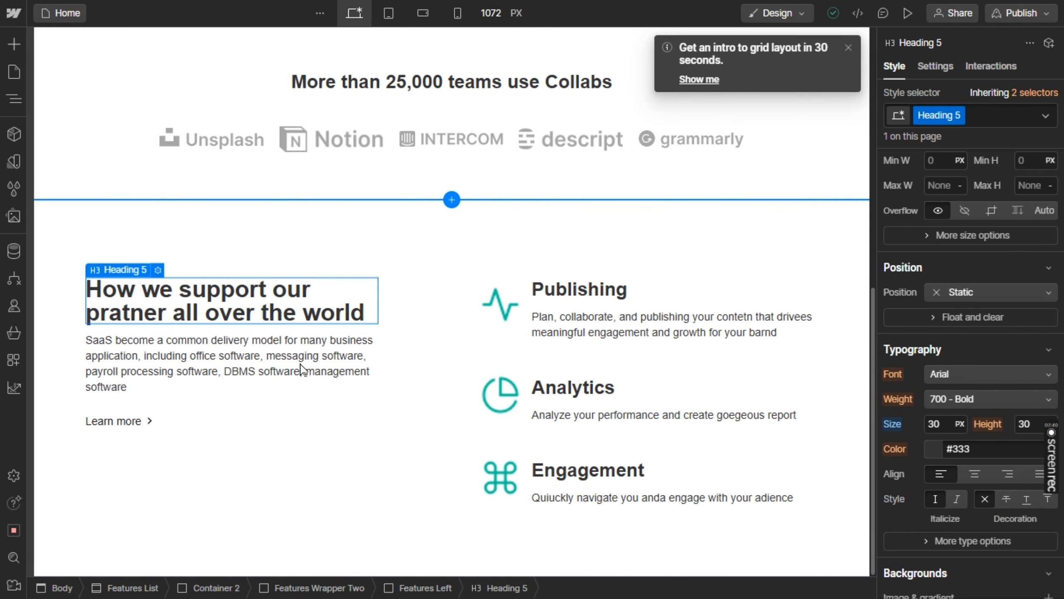
# Make the whole "SaaS become a common delivery model" paragraph below the support heading bold
pyautogui.doubleClick(301, 362)
pyautogui.tripleClick(301, 361)
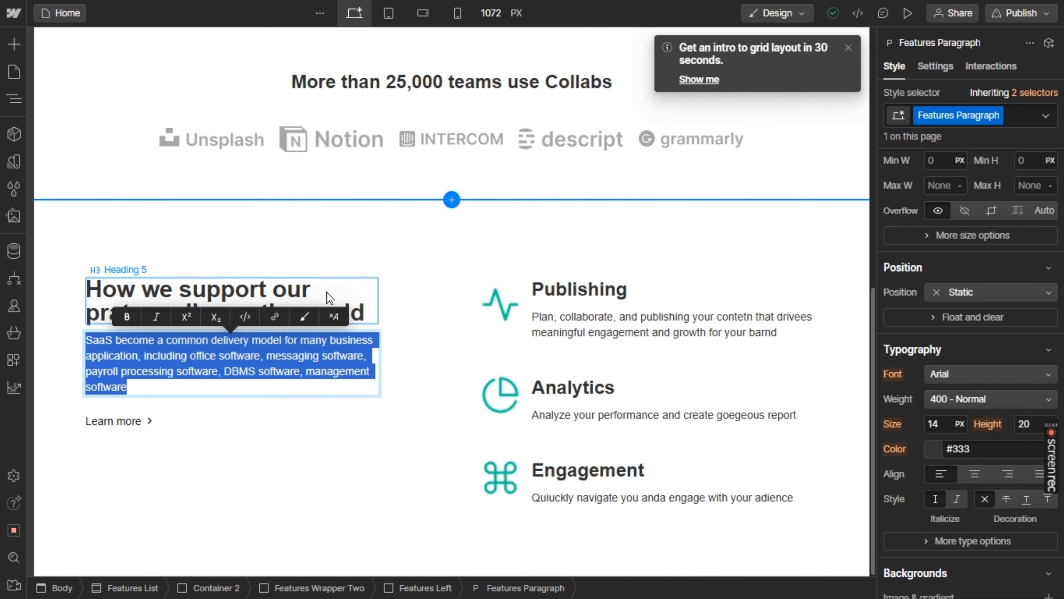
pyautogui.click(434, 362)
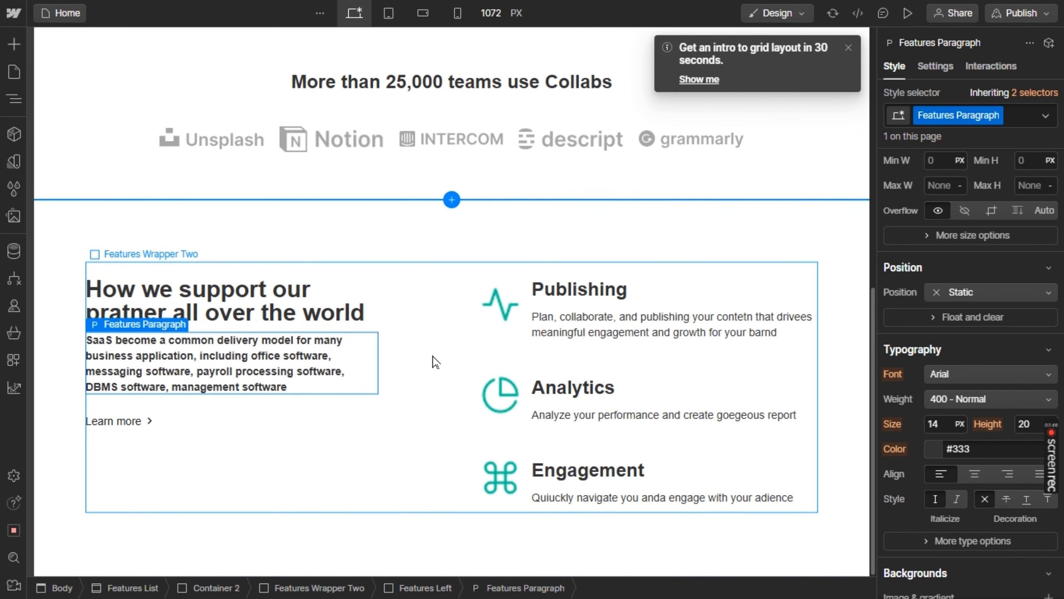
# Set the text color of the support section's bold paragraph text to grey
pyautogui.click(284, 361)
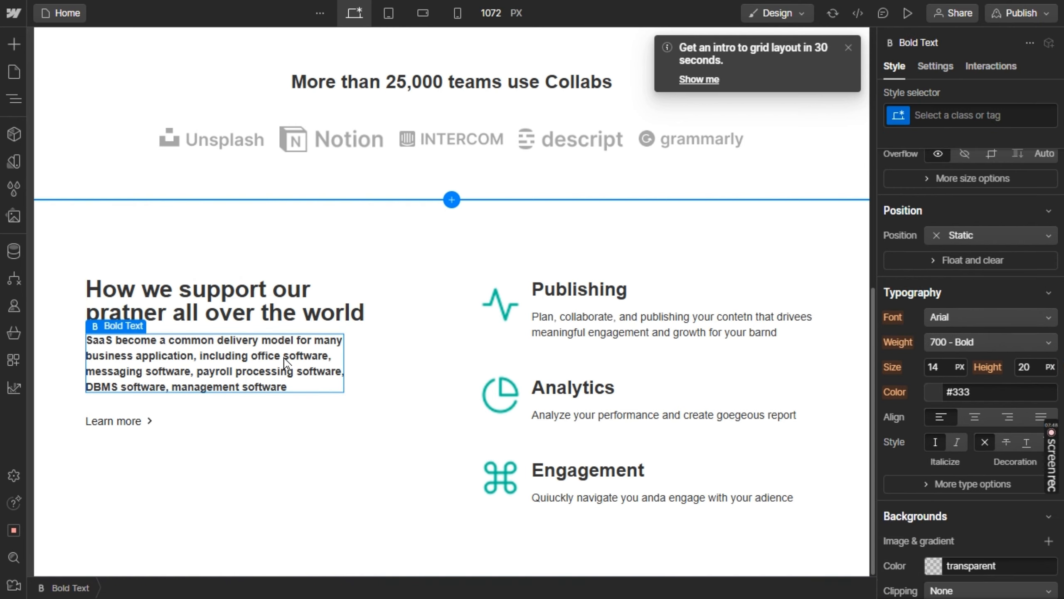
pyautogui.scroll(-3, 947, 546)
pyautogui.scroll(-8, 990, 501)
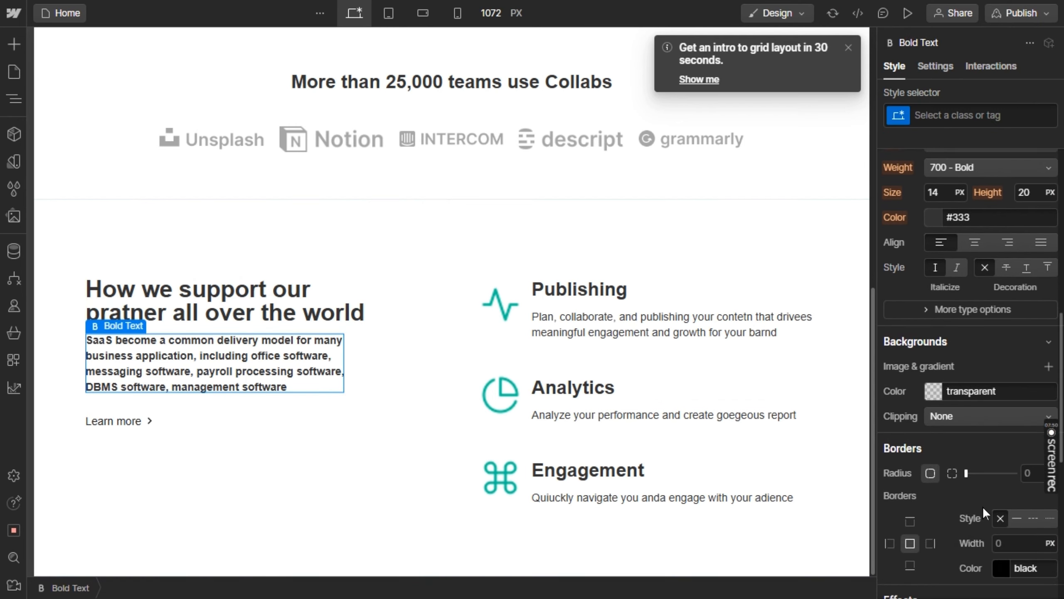
pyautogui.scroll(10, 989, 501)
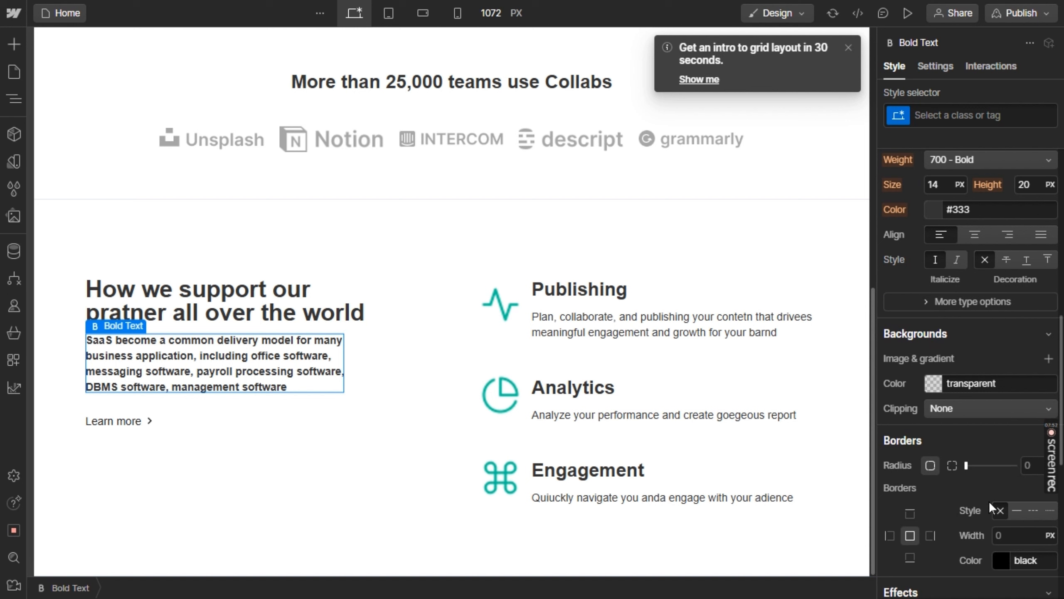
pyautogui.scroll(-5, 993, 511)
pyautogui.scroll(-2, 992, 511)
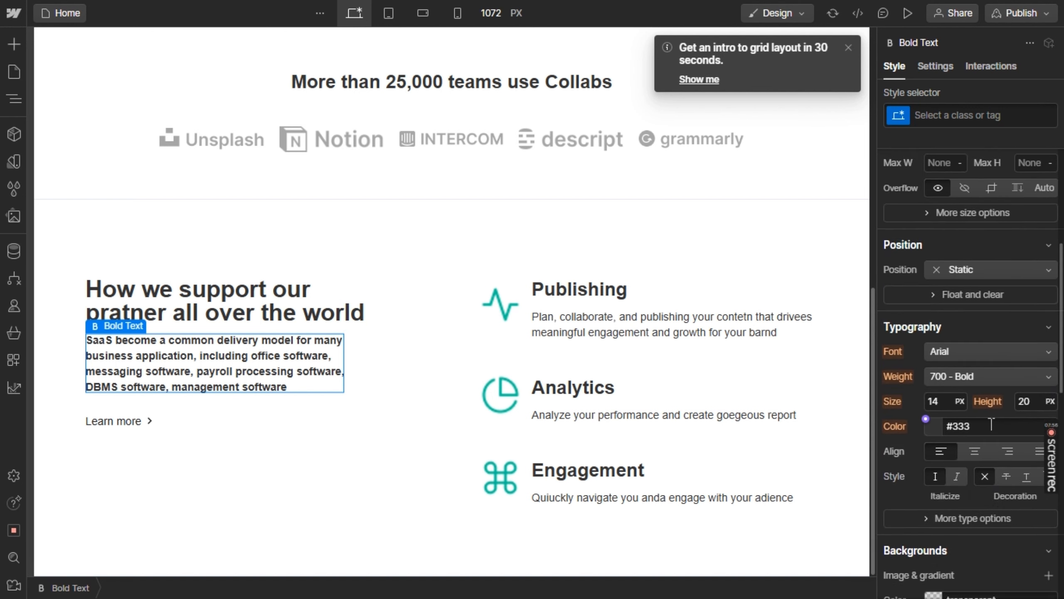
pyautogui.click(991, 424)
pyautogui.write('grey')
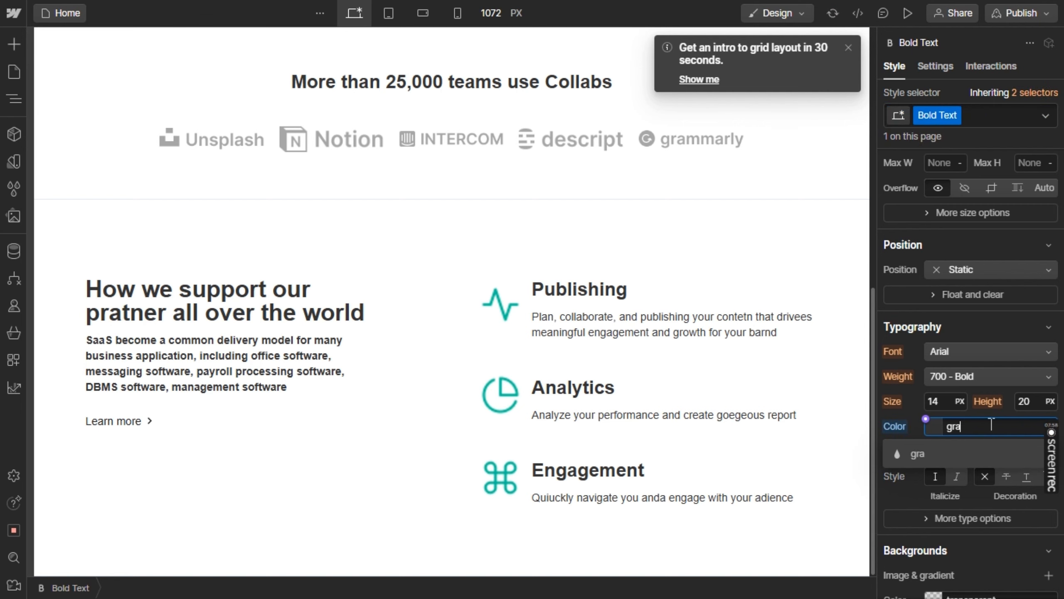
pyautogui.press('Return')
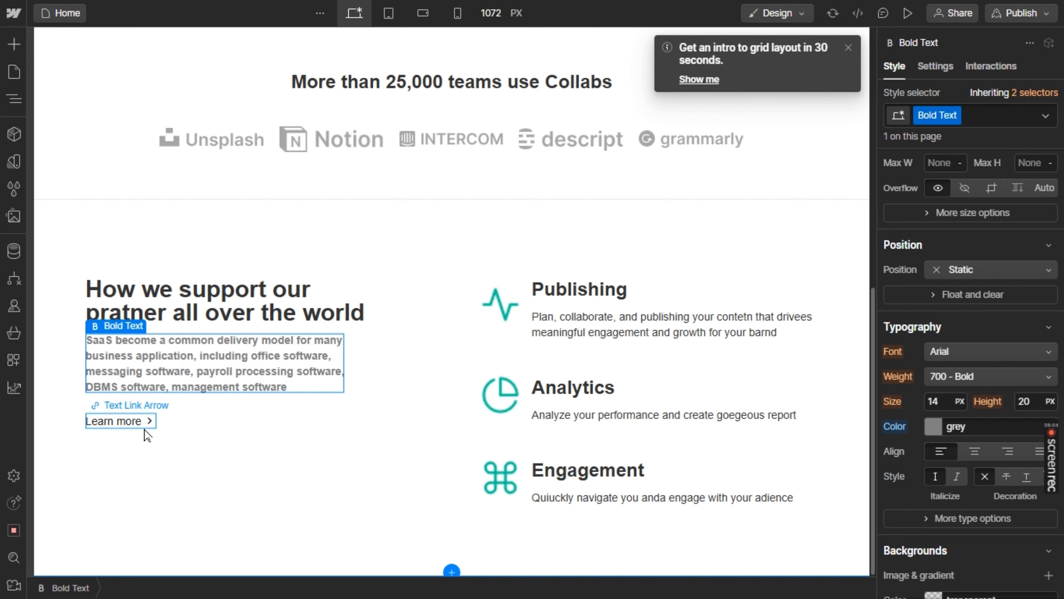
# Compare the support section with the Figma design and delete the "Learn more" link below the paragraph
pyautogui.click(147, 435)
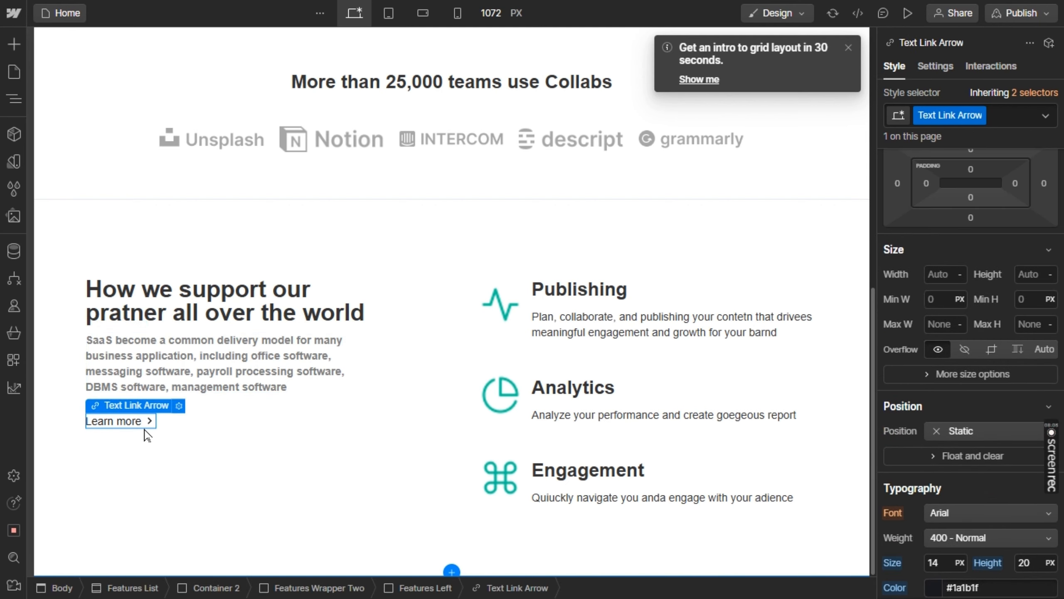
pyautogui.press('Up')
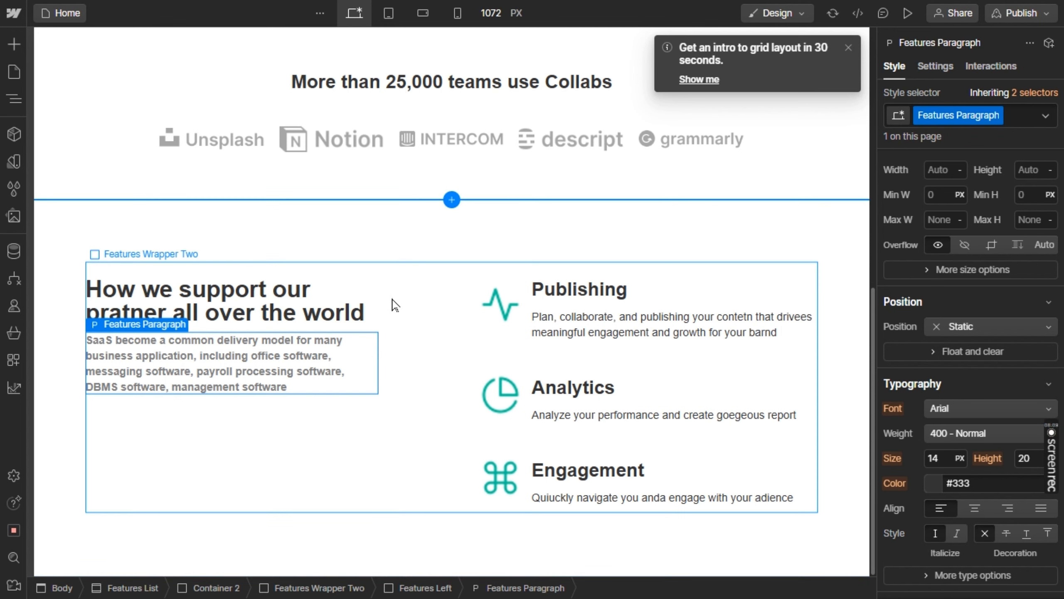
pyautogui.click(393, 304)
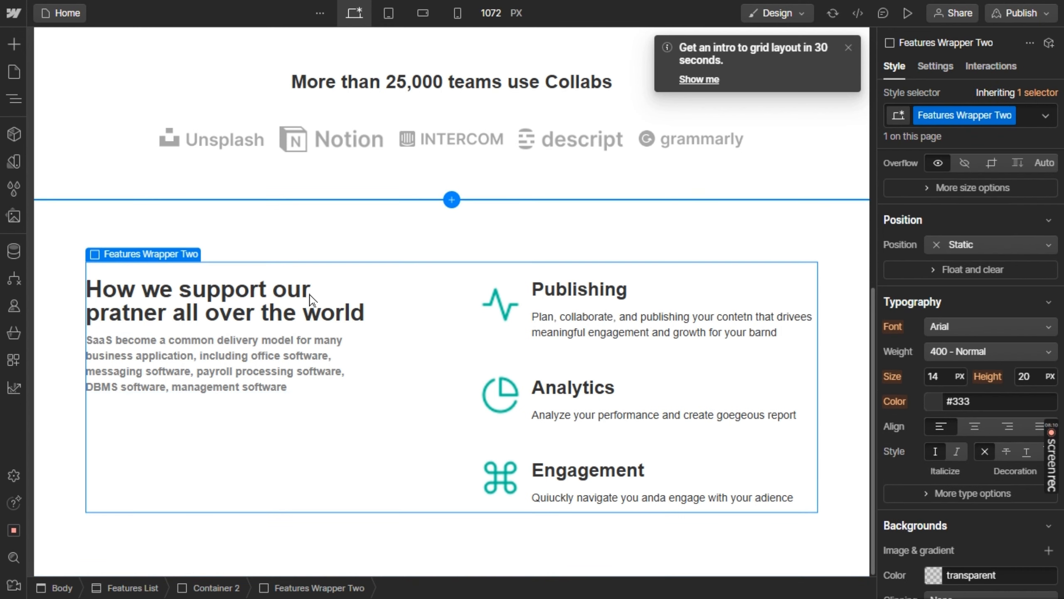
# Set the gap between the heading and paragraph in the Features Left block to 10 px
pyautogui.click(234, 280)
pyautogui.scroll(5, 943, 277)
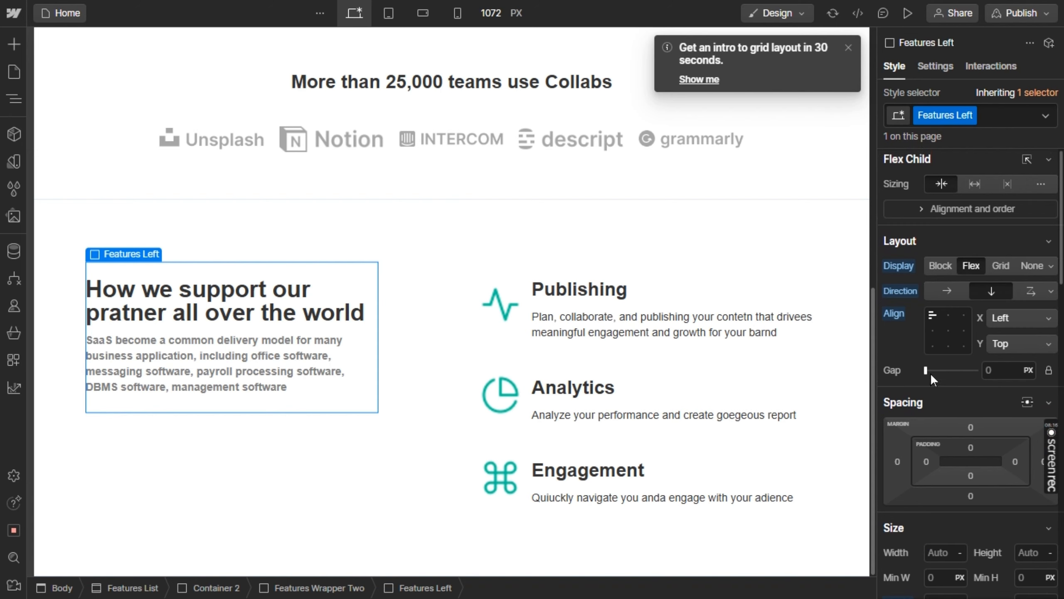
pyautogui.moveTo(929, 372); pyautogui.dragTo(932, 371)
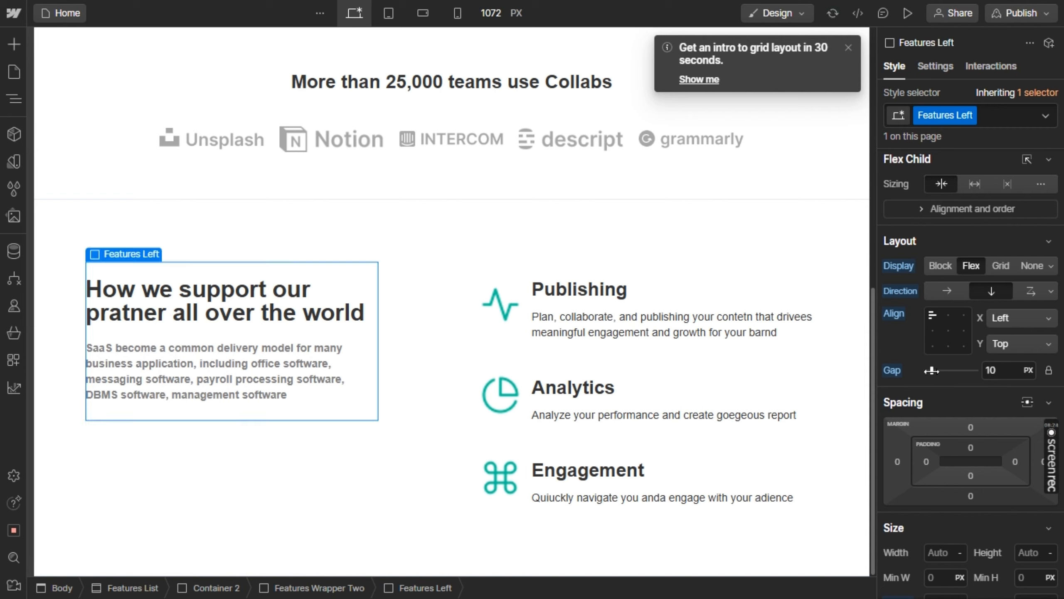
pyautogui.press('Escape')
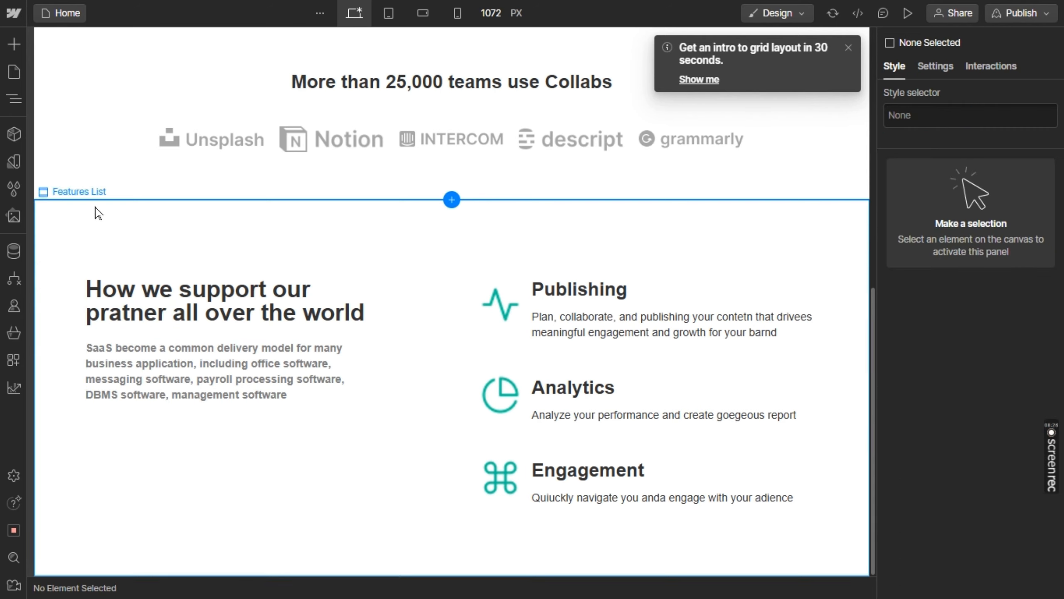
# Add a div block below the paragraph in the Features Left block and check the star ratings in the Figma design
pyautogui.click(14, 44)
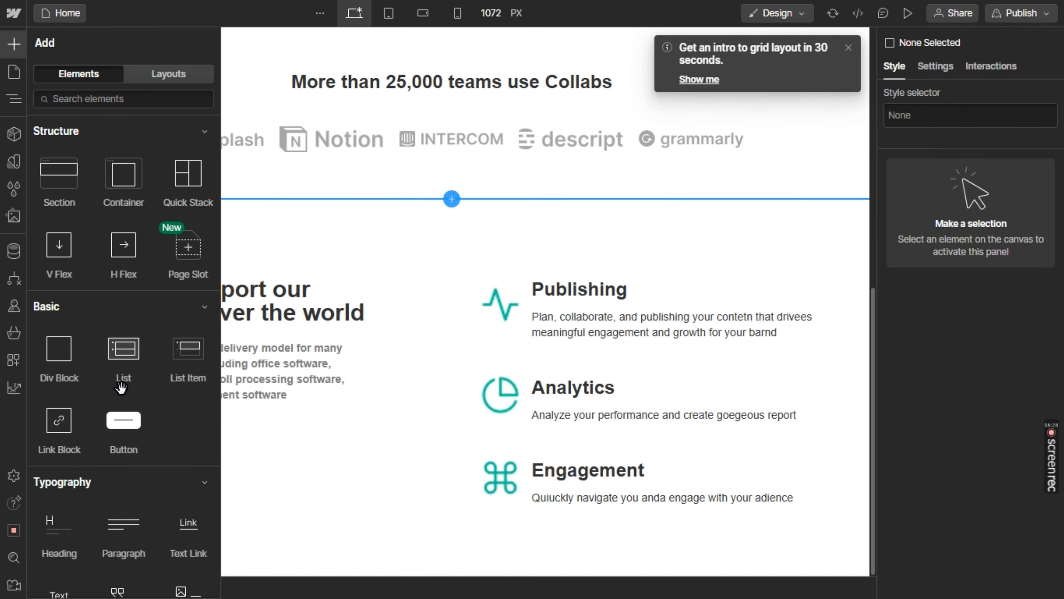
pyautogui.moveTo(71, 376); pyautogui.dragTo(130, 417)
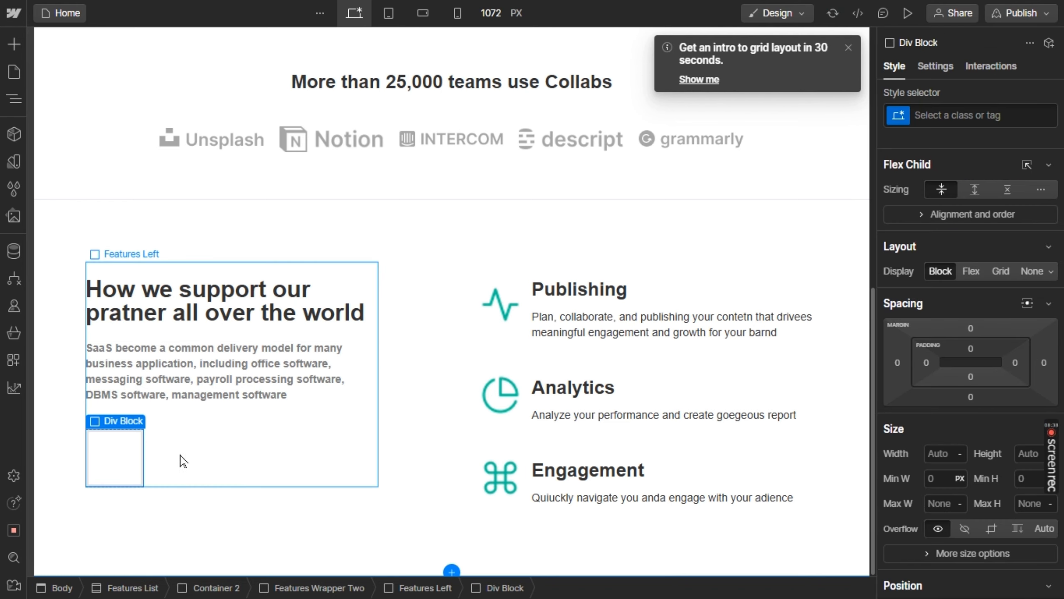
pyautogui.hotkey('alt', 'Tab')
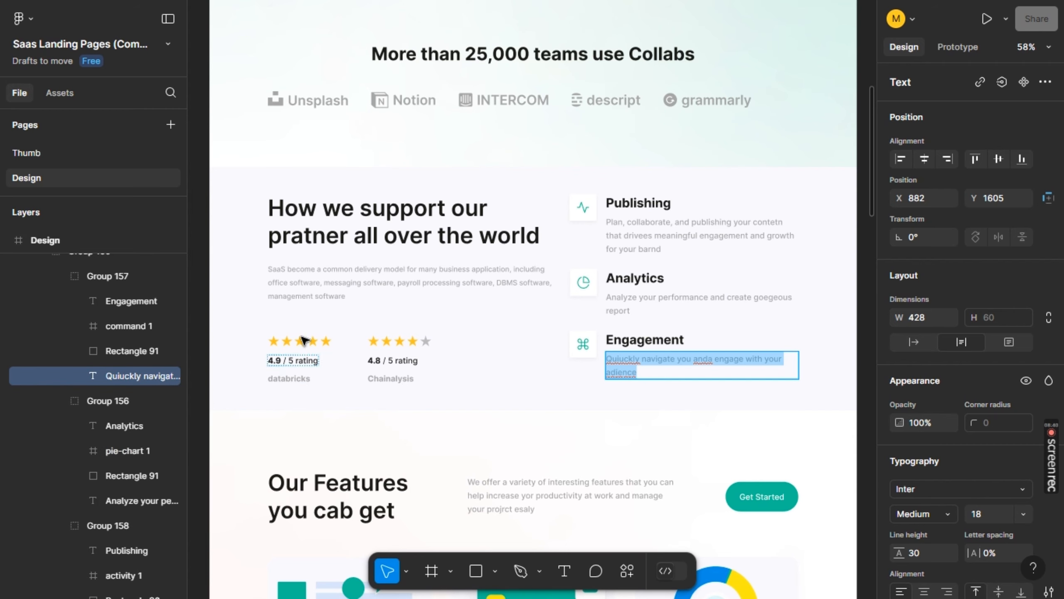
pyautogui.hotkey('alt', 'Tab')
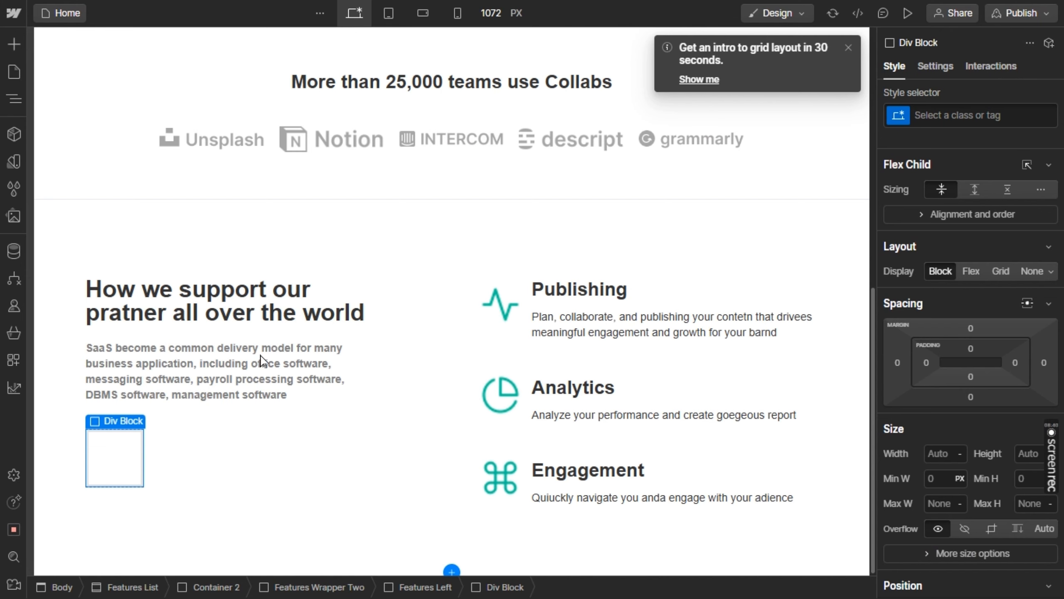
# Find the Image element and place it inside the new div block below the support paragraph
pyautogui.click(12, 44)
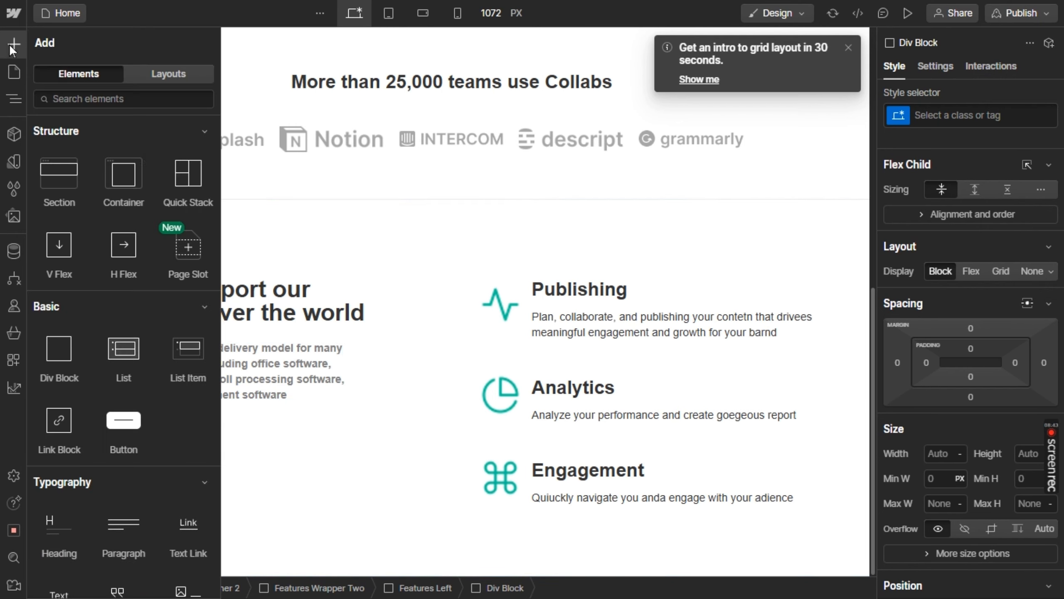
pyautogui.click(107, 97)
pyautogui.write('ima')
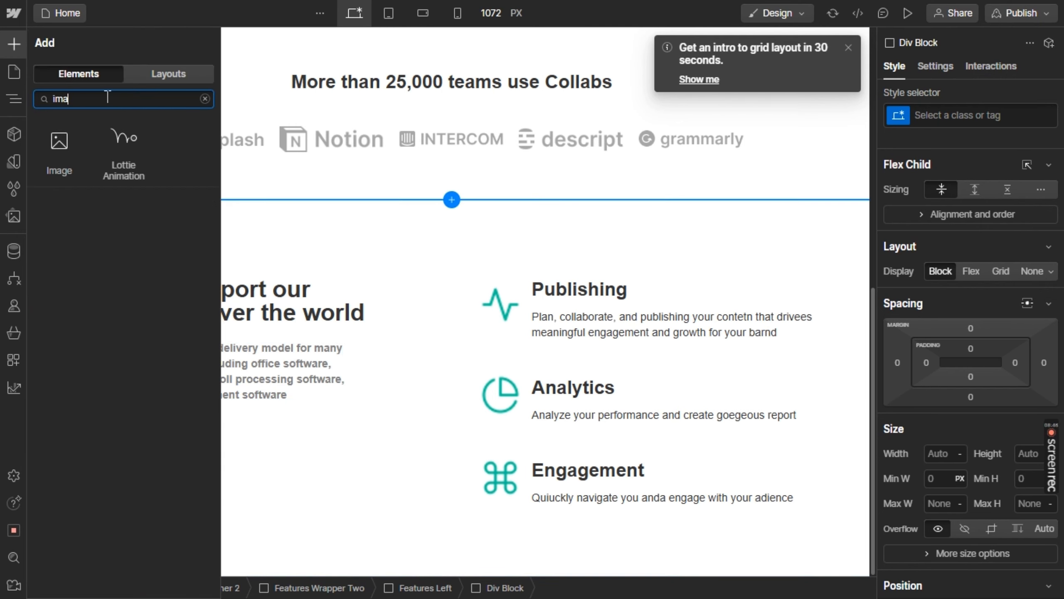
pyautogui.write('ge')
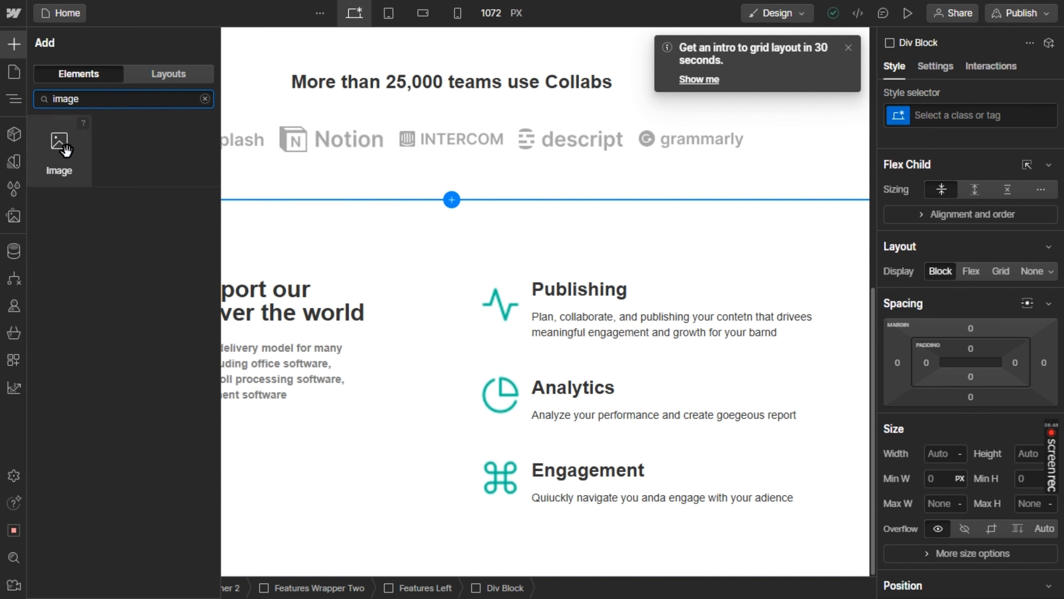
pyautogui.moveTo(65, 148); pyautogui.dragTo(132, 451)
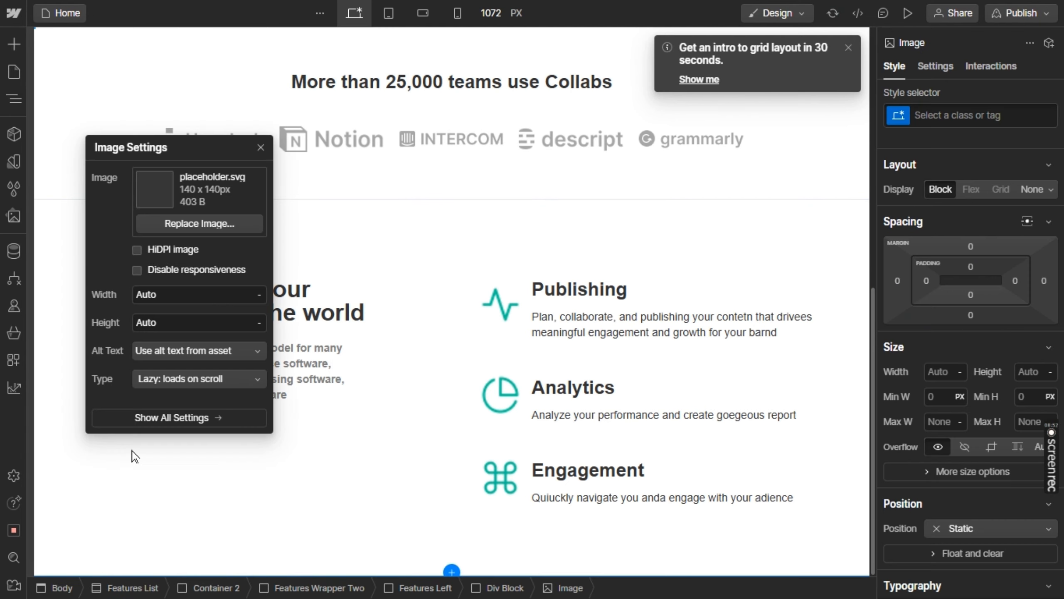
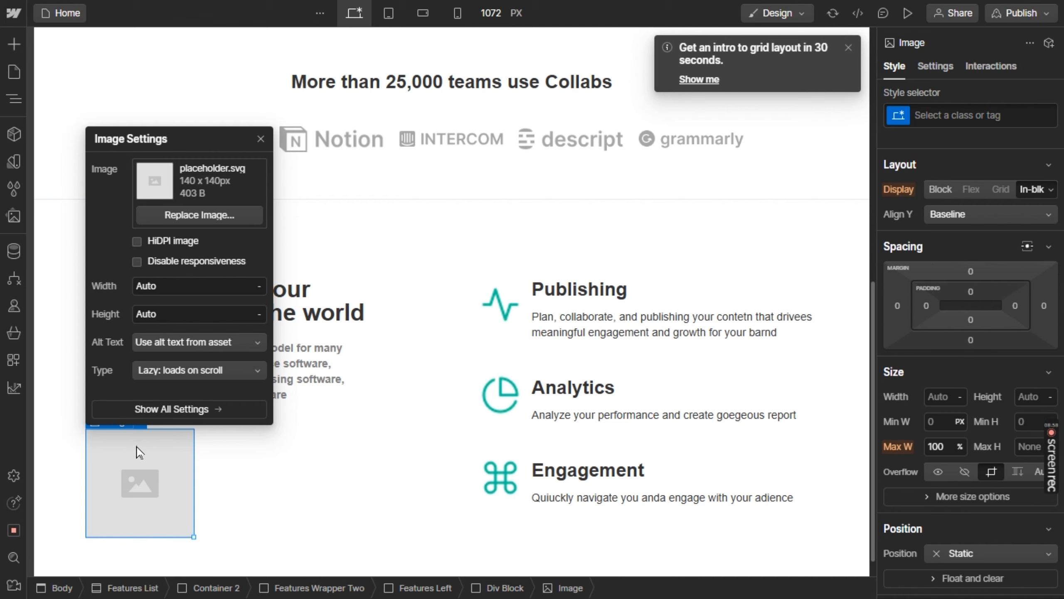
# Replace the placeholder image below the support paragraph with the stars.png asset
pyautogui.click(207, 212)
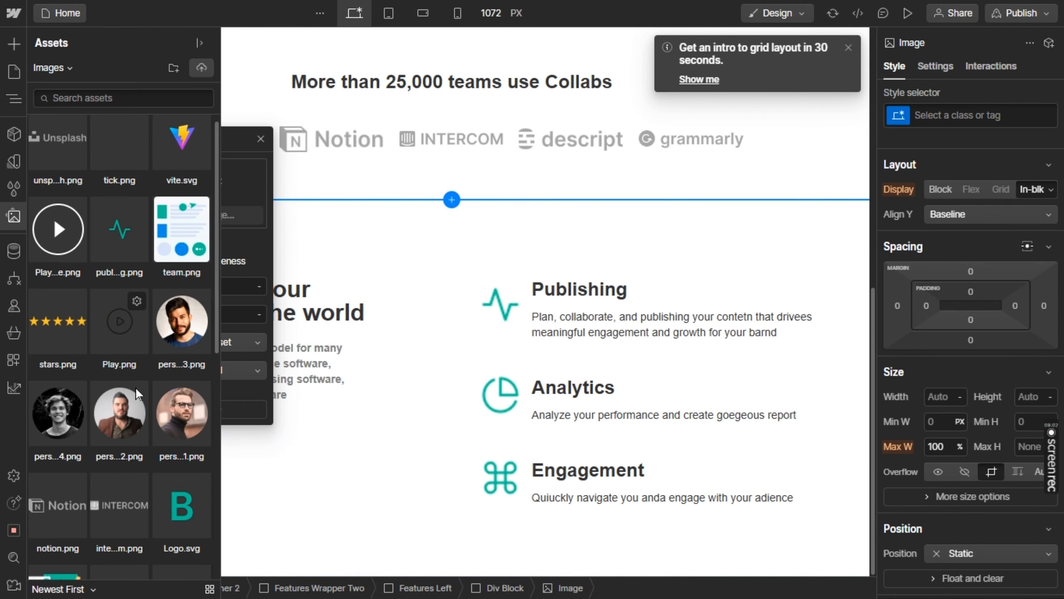
pyautogui.scroll(-2, 134, 387)
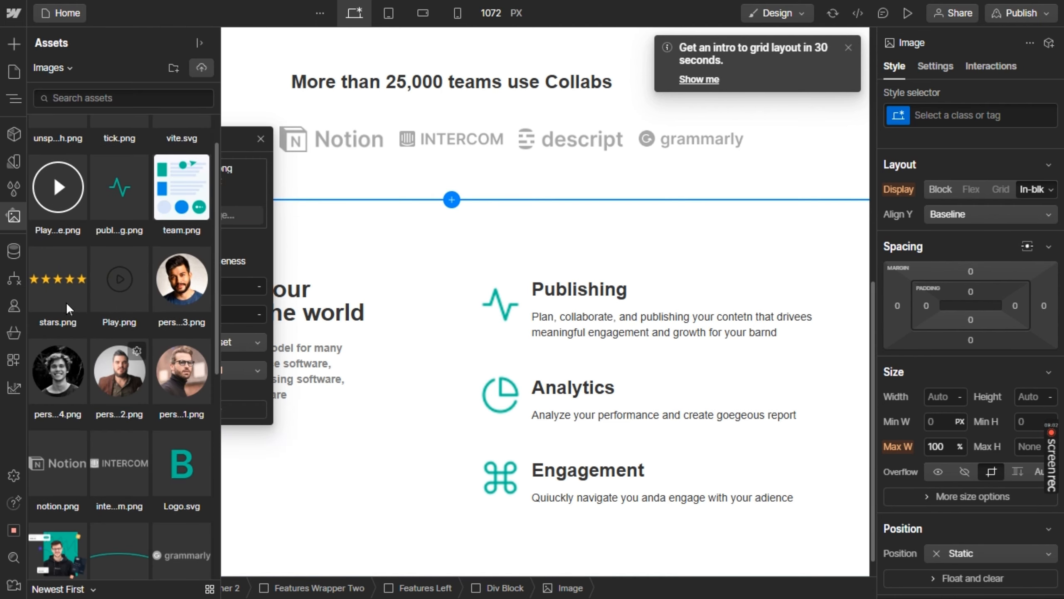
pyautogui.click(55, 276)
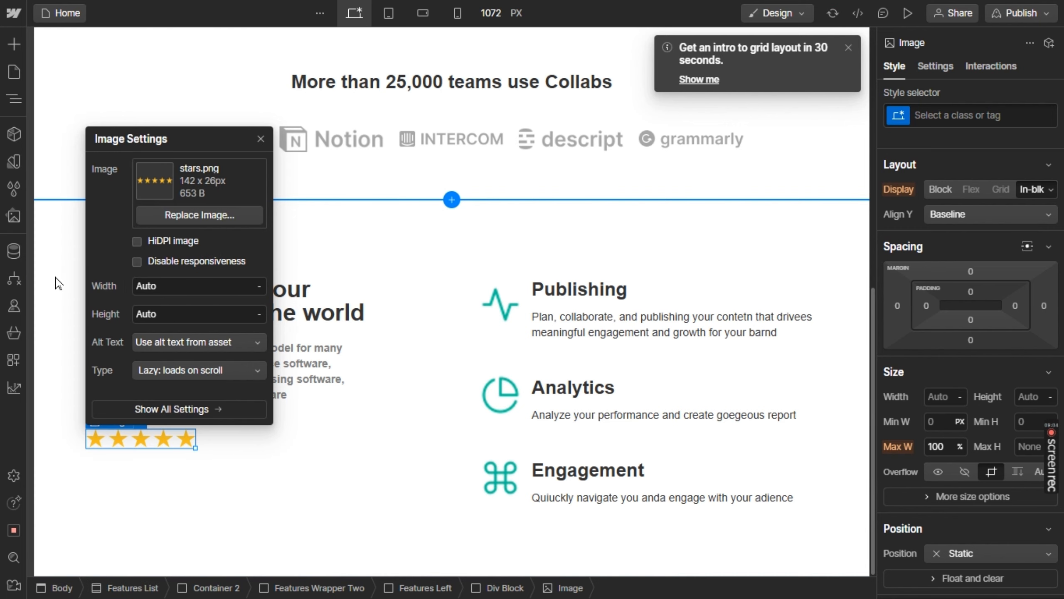
pyautogui.click(226, 461)
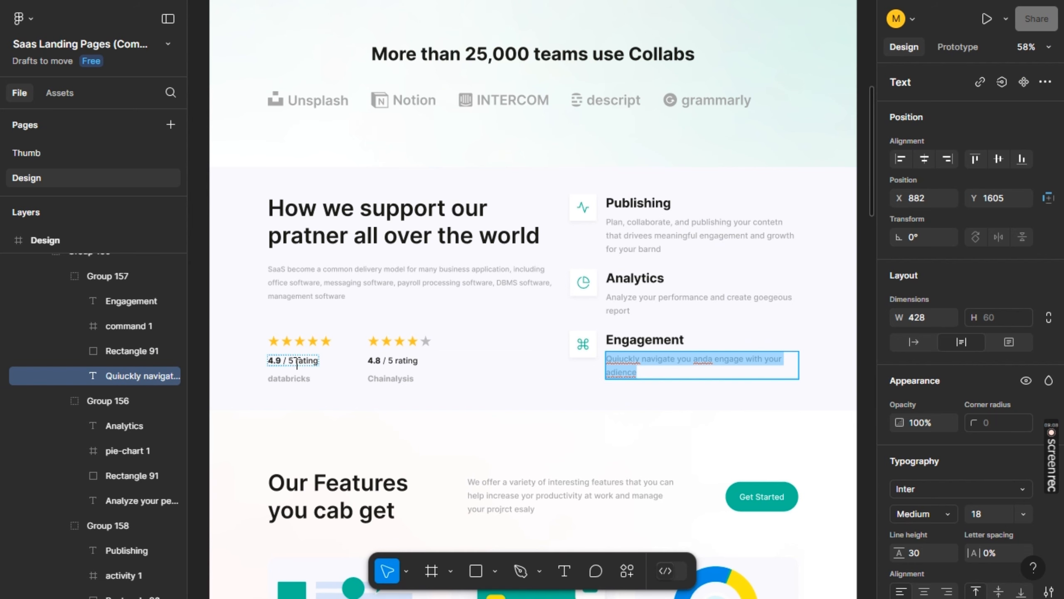
# Copy the 4.9 rating text from the Figma design and add a text block under the stars image in Webflow
pyautogui.click(296, 361)
pyautogui.doubleClick(297, 361)
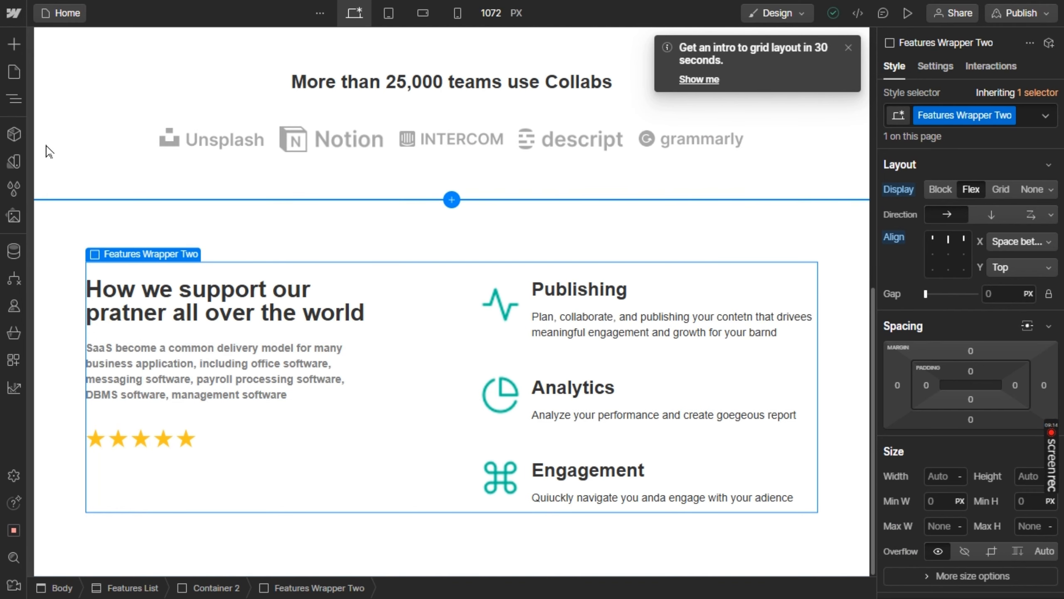
pyautogui.click(18, 51)
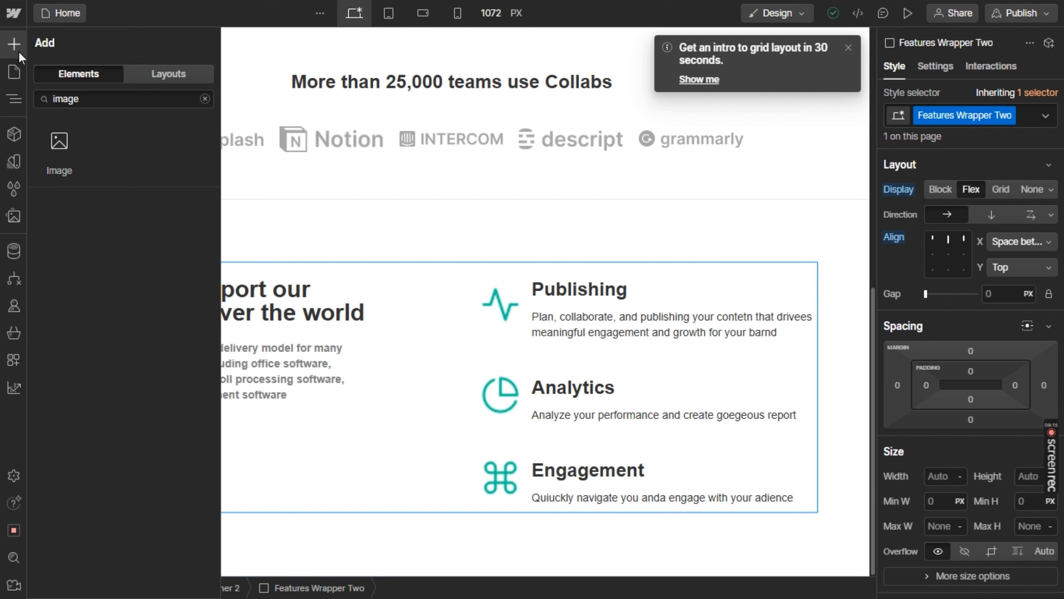
pyautogui.doubleClick(97, 100)
pyautogui.write('text')
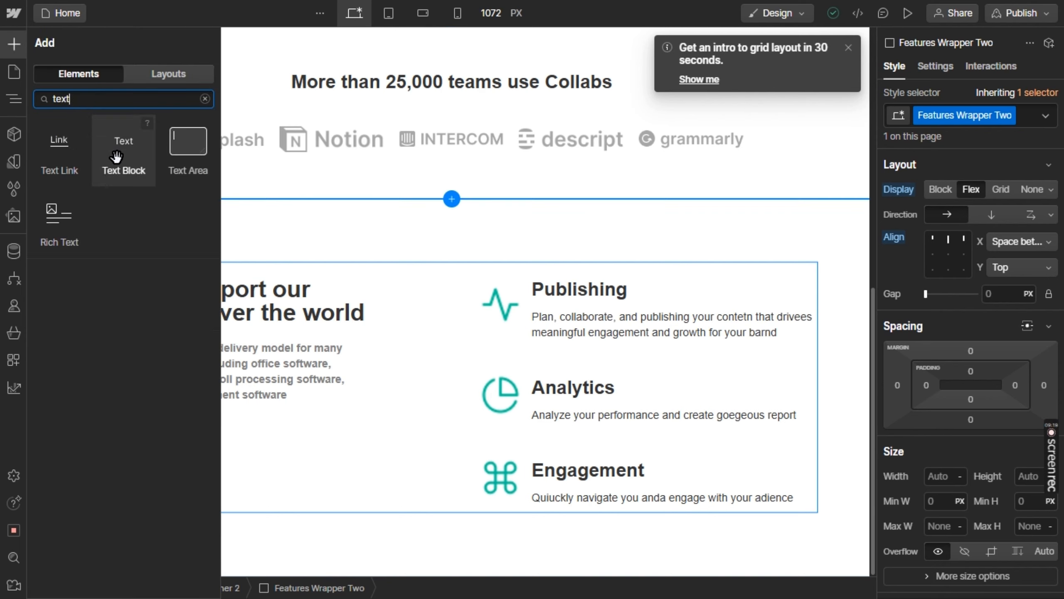
pyautogui.moveTo(116, 155); pyautogui.dragTo(152, 450)
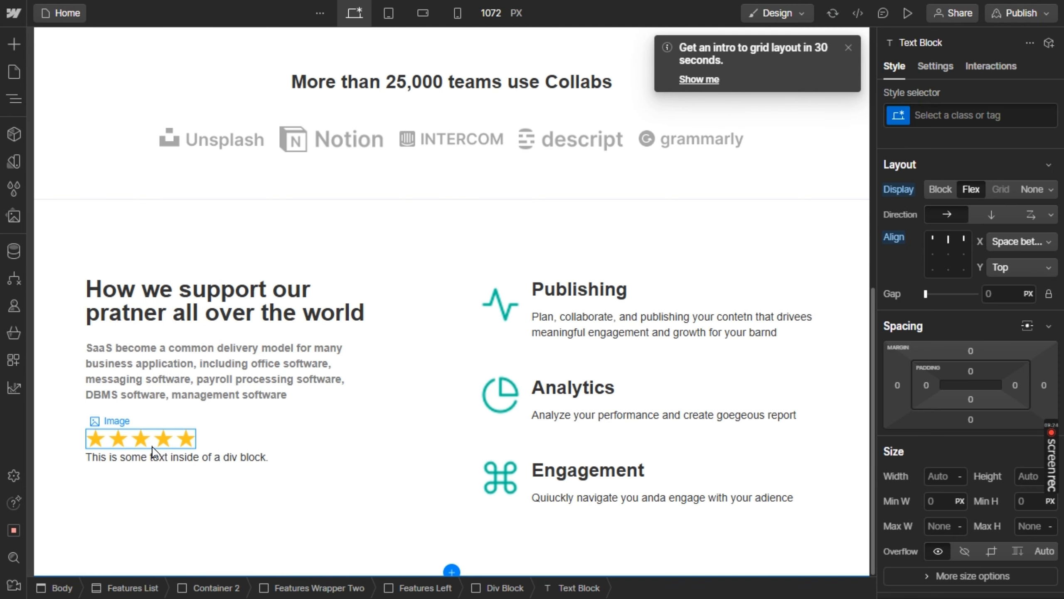
# Replace the placeholder text under the stars with "4.9 / 5 rating" and make "4.9" bold
pyautogui.doubleClick(147, 458)
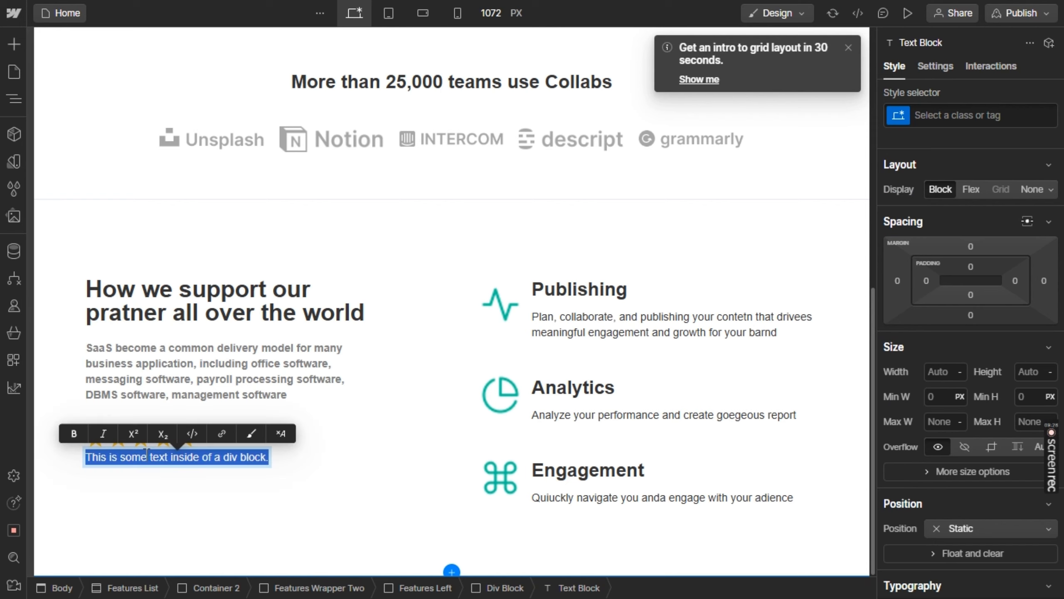
pyautogui.write('4.9 / 5 rating')
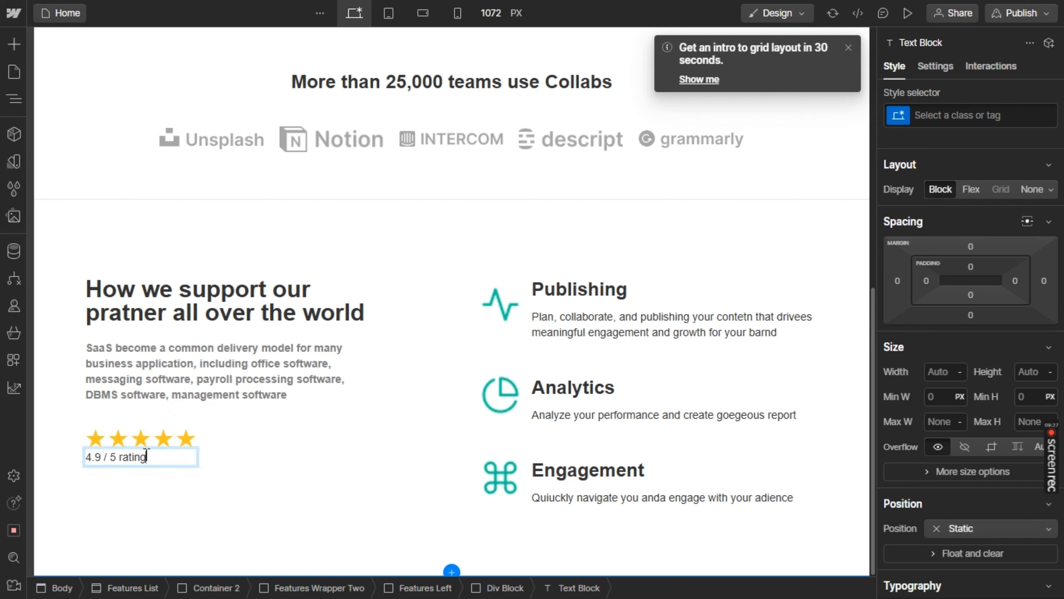
pyautogui.doubleClick(100, 455)
pyautogui.hotkey('ctrl', 'b')
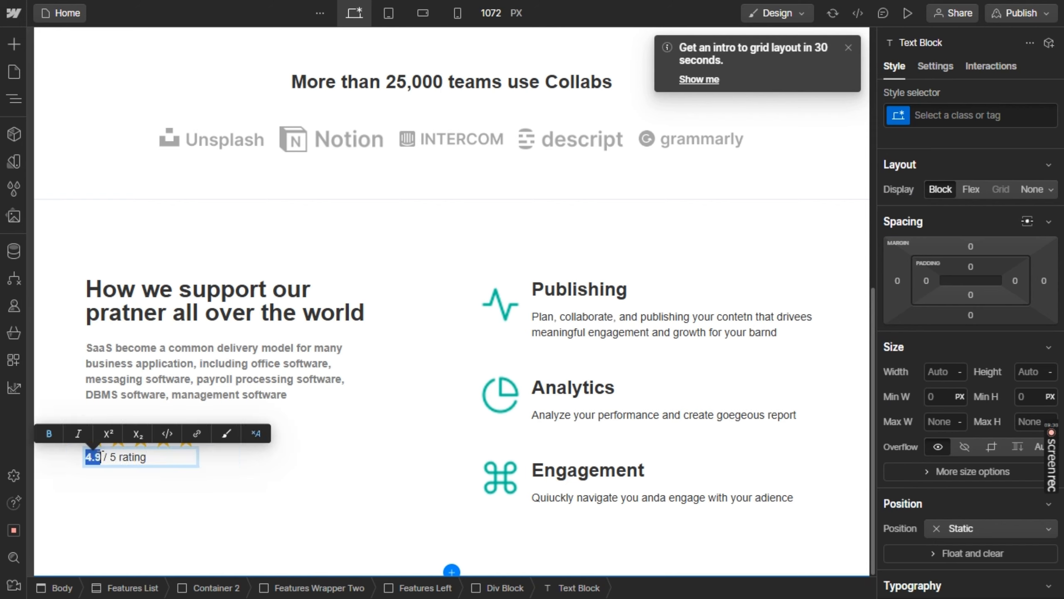
pyautogui.click(215, 464)
# Duplicate the rating text block and replace the copy's text with "databricks" from the Figma design
pyautogui.click(186, 461)
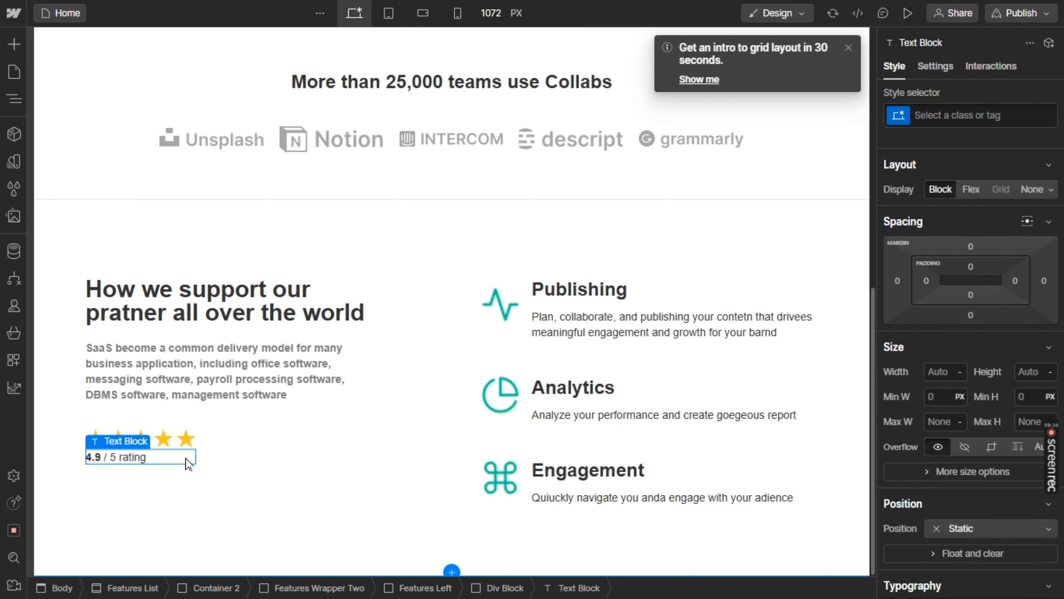
pyautogui.hotkey('ctrl', 'd')
pyautogui.hotkey('ctrl', 'Tab')
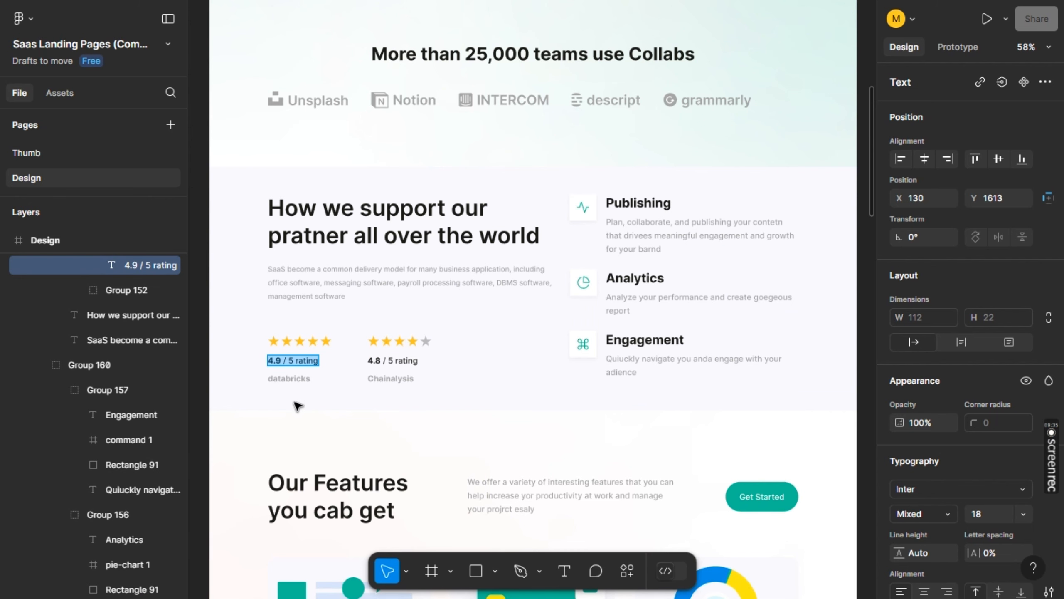
pyautogui.click(304, 383)
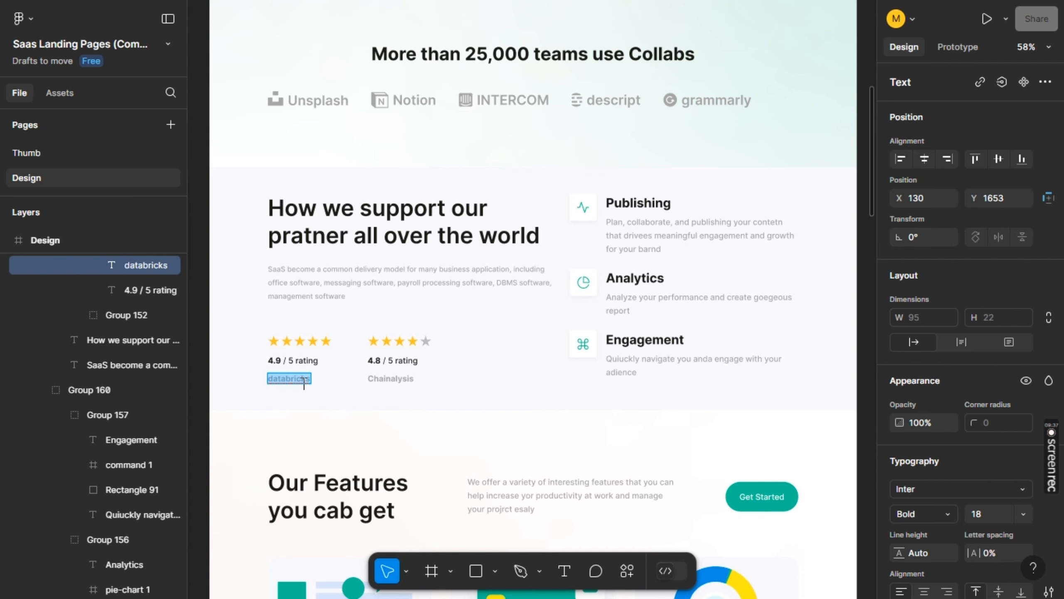
pyautogui.hotkey('ctrl', 'Tab')
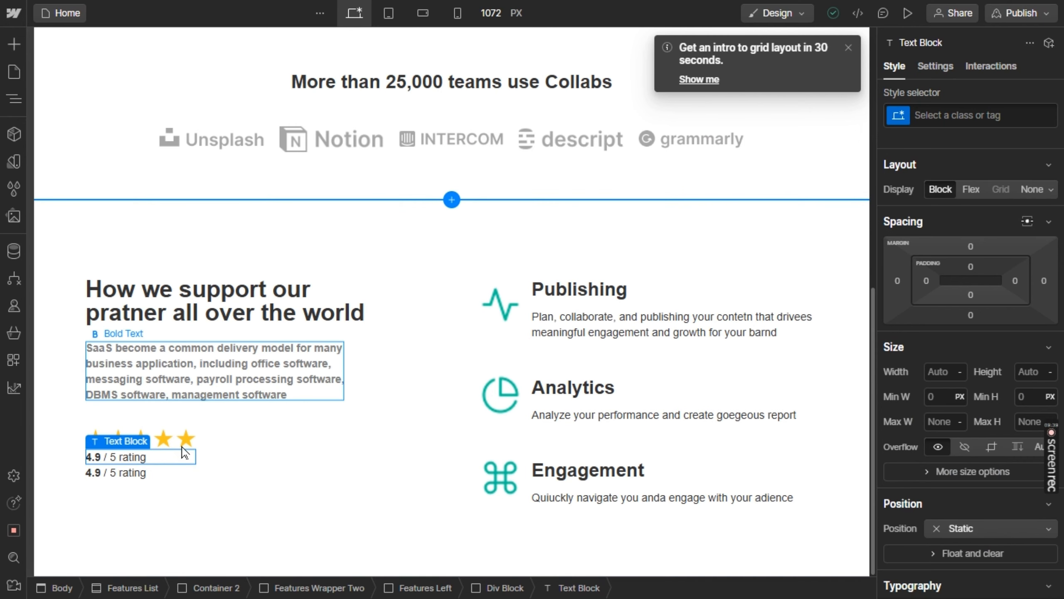
pyautogui.doubleClick(137, 472)
pyautogui.doubleClick(138, 471)
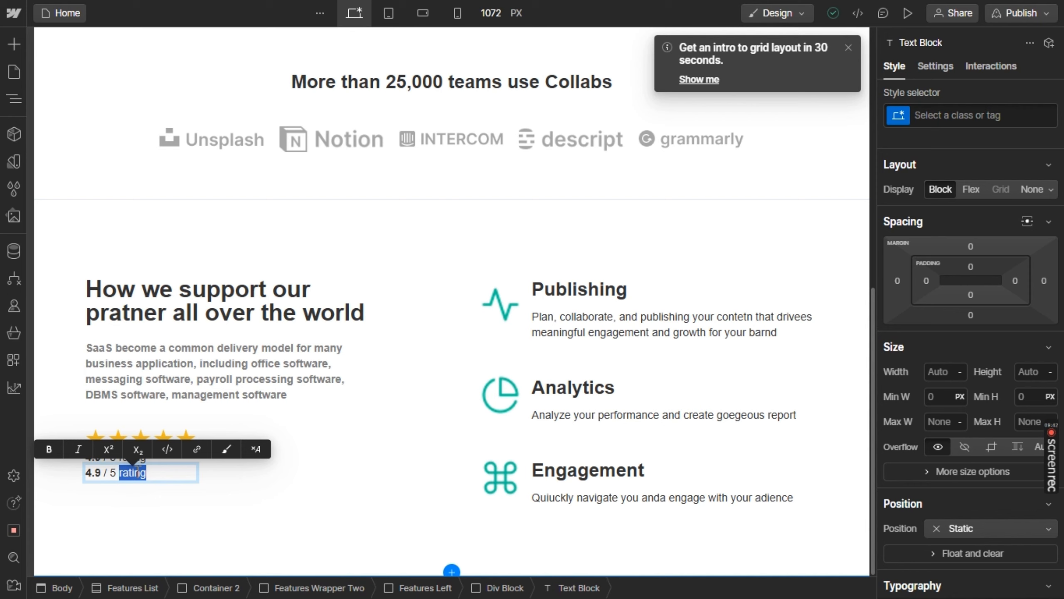
pyautogui.hotkey('ctrl', 'a')
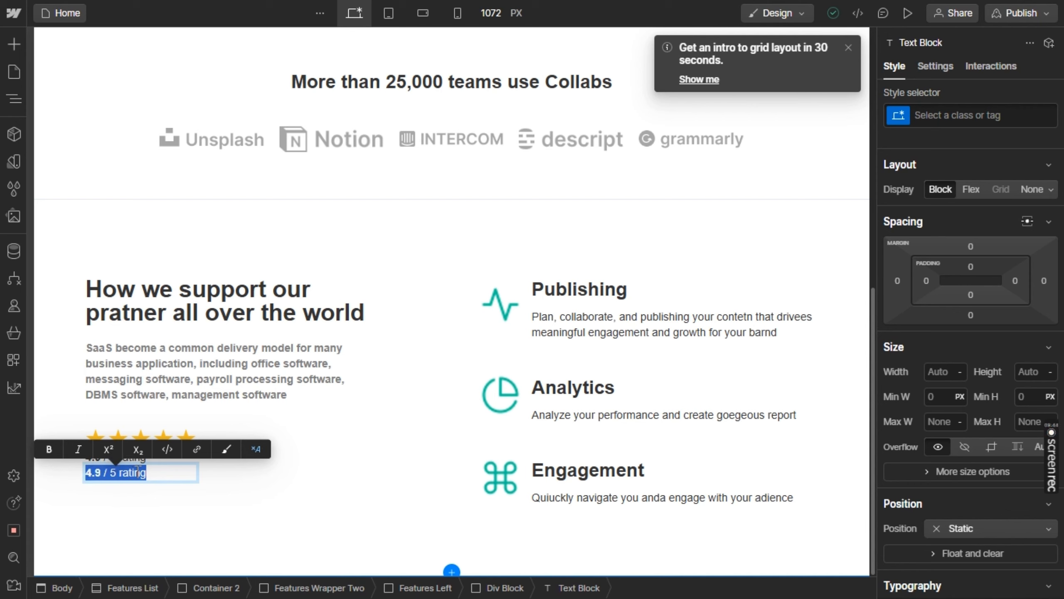
pyautogui.write('databricks')
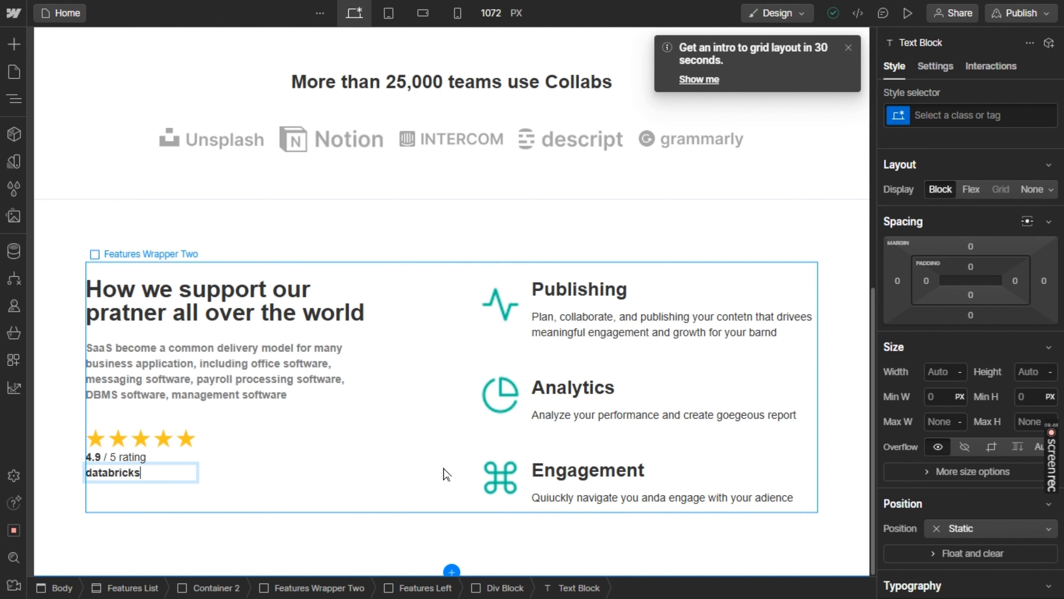
# Set the text color of the "databricks" text block to grey
pyautogui.hotkey('ctrl', 'a')
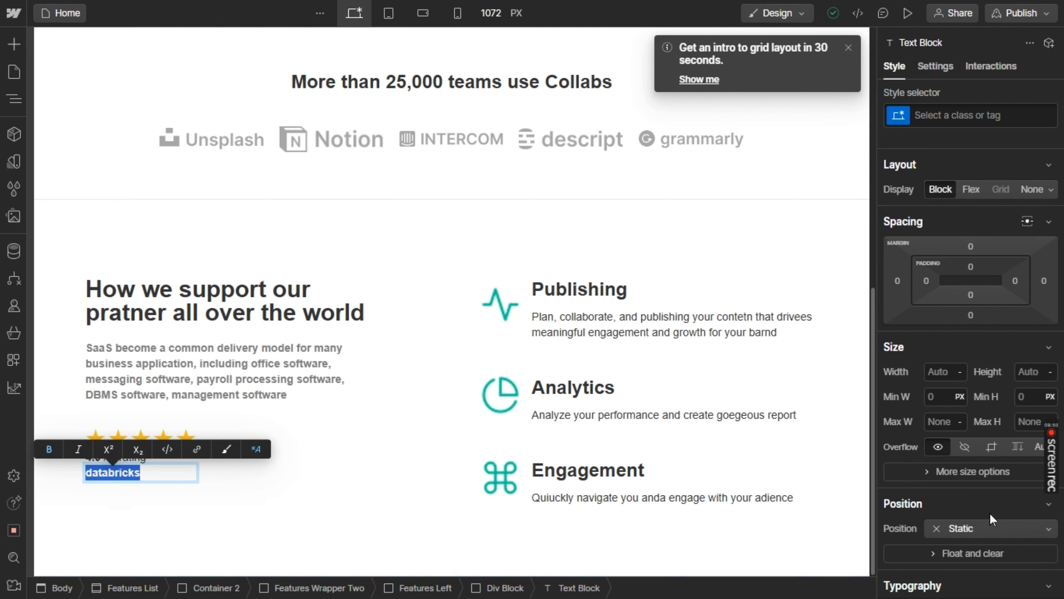
pyautogui.scroll(-5, 989, 512)
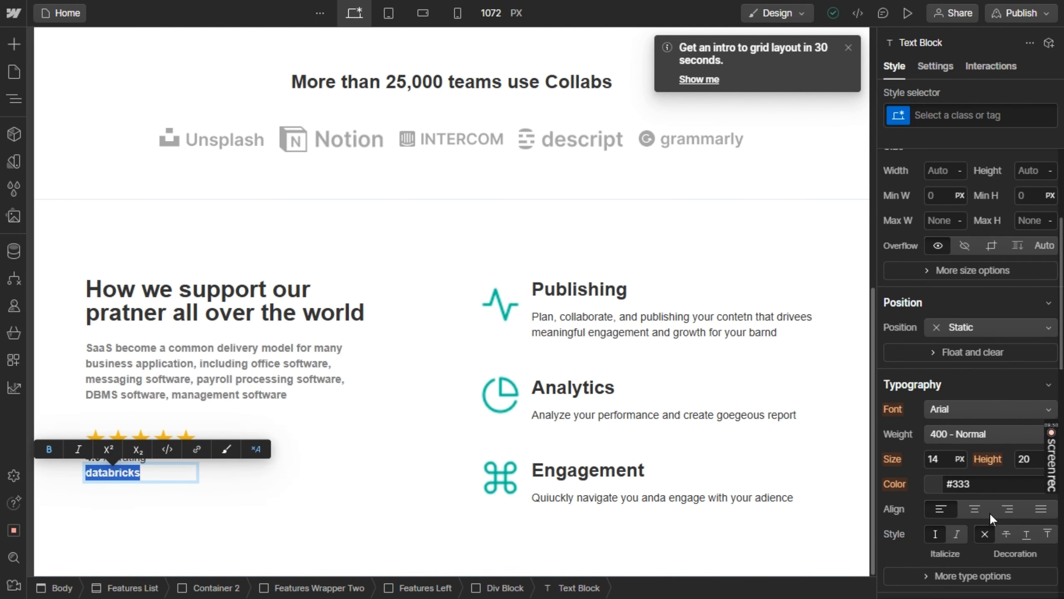
pyautogui.click(996, 480)
pyautogui.write('grey')
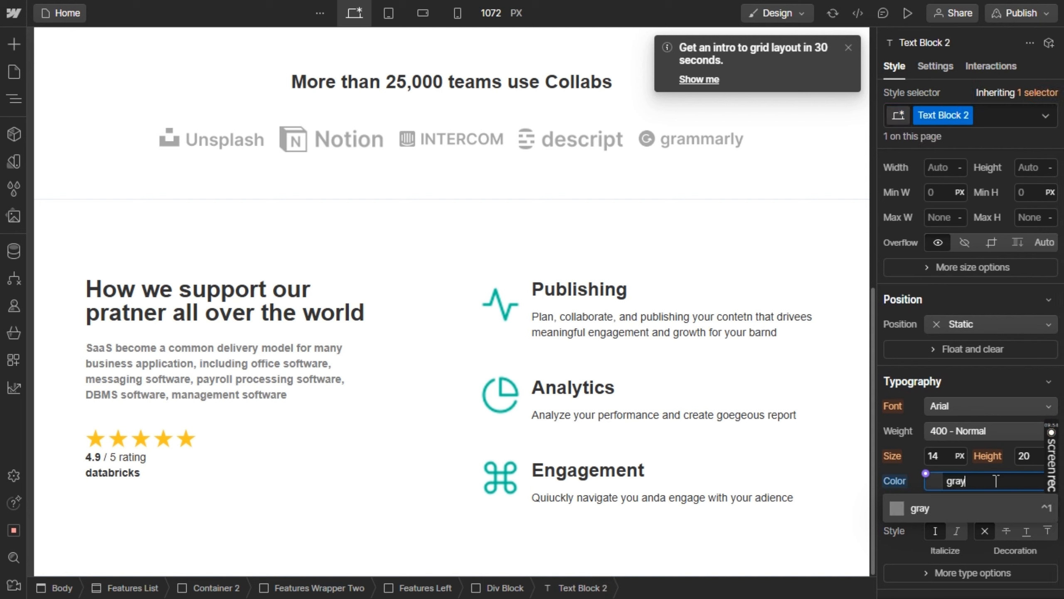
pyautogui.press('Return')
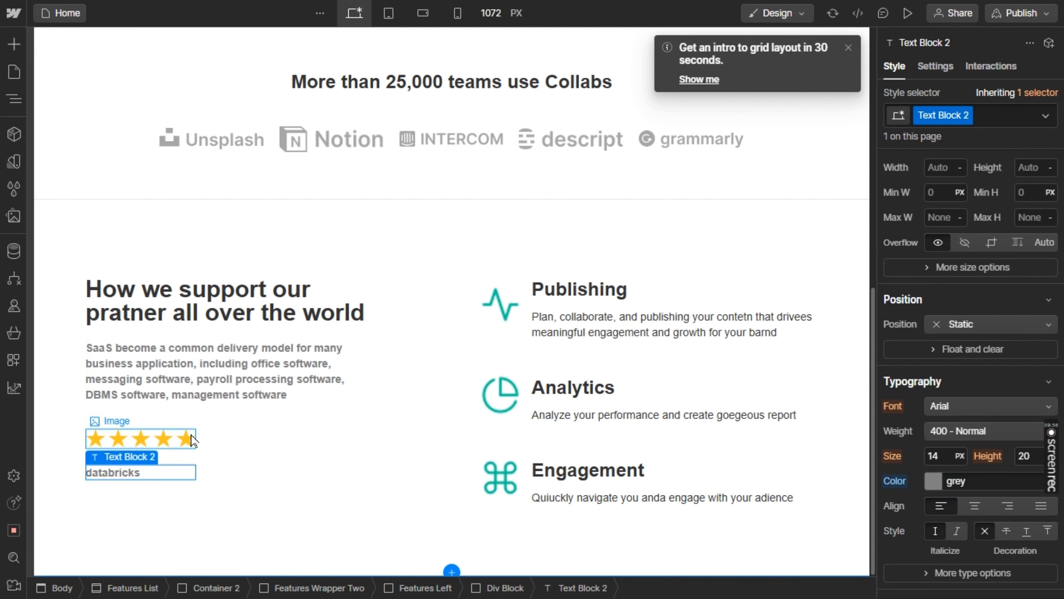
# Lay out the div block holding the stars and rating texts as a vertical flex with a 6 px gap
pyautogui.click(192, 458)
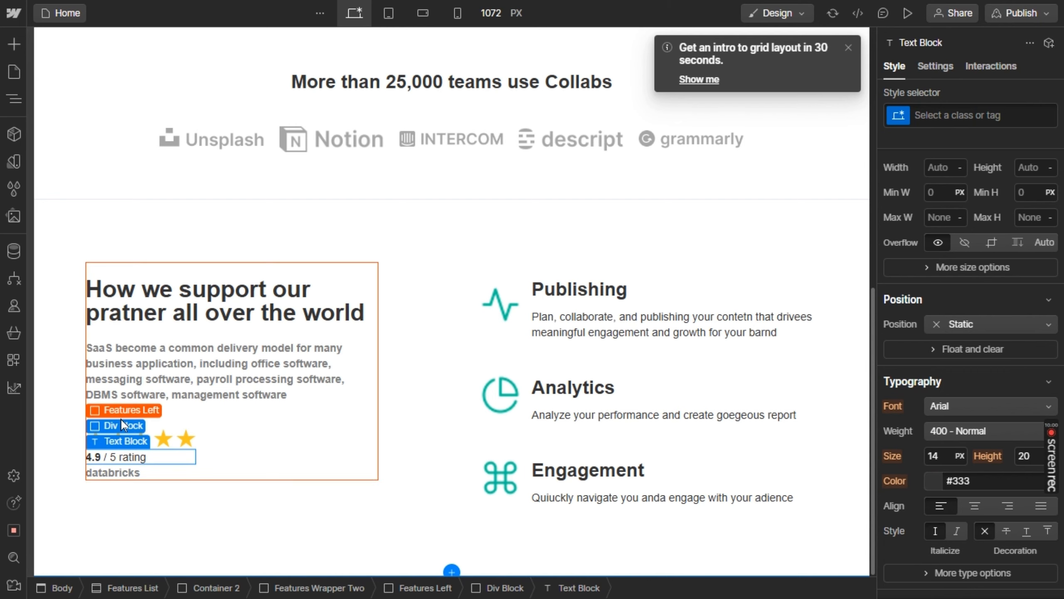
pyautogui.click(121, 426)
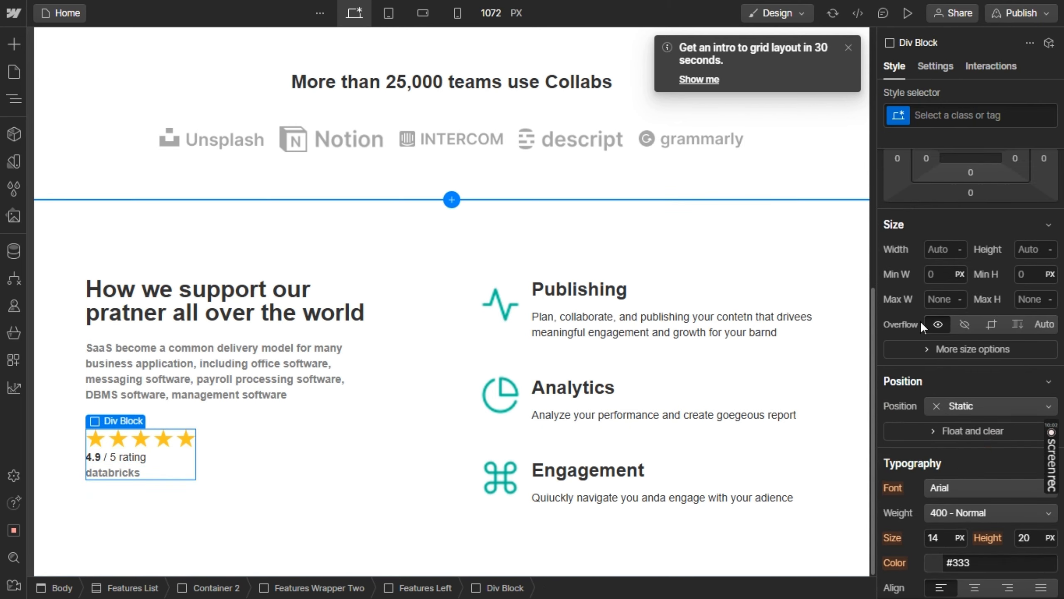
pyautogui.scroll(5, 930, 319)
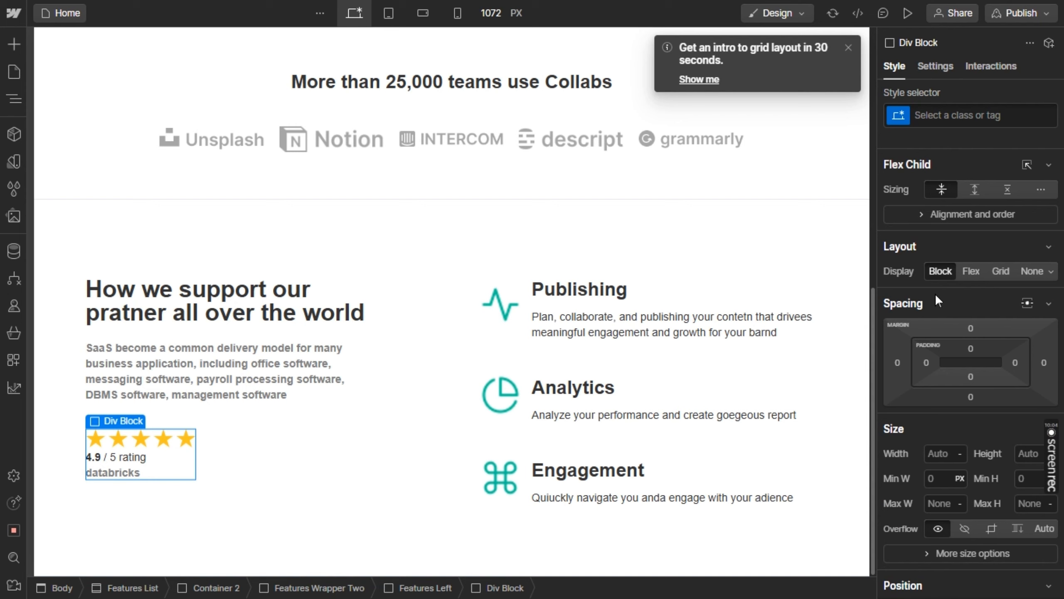
pyautogui.scroll(-3, 934, 293)
pyautogui.scroll(3, 935, 292)
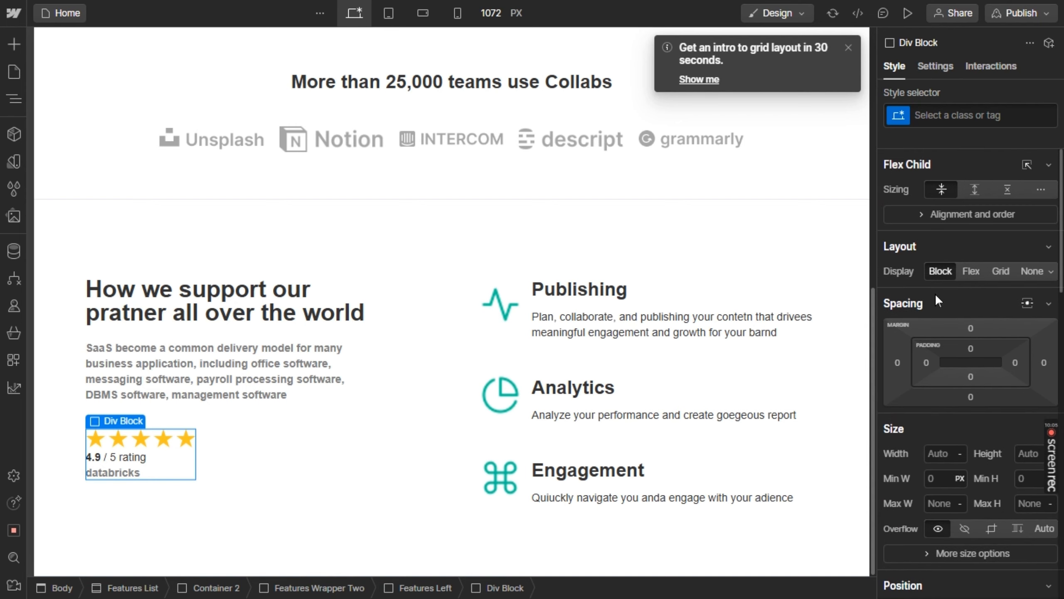
pyautogui.click(967, 271)
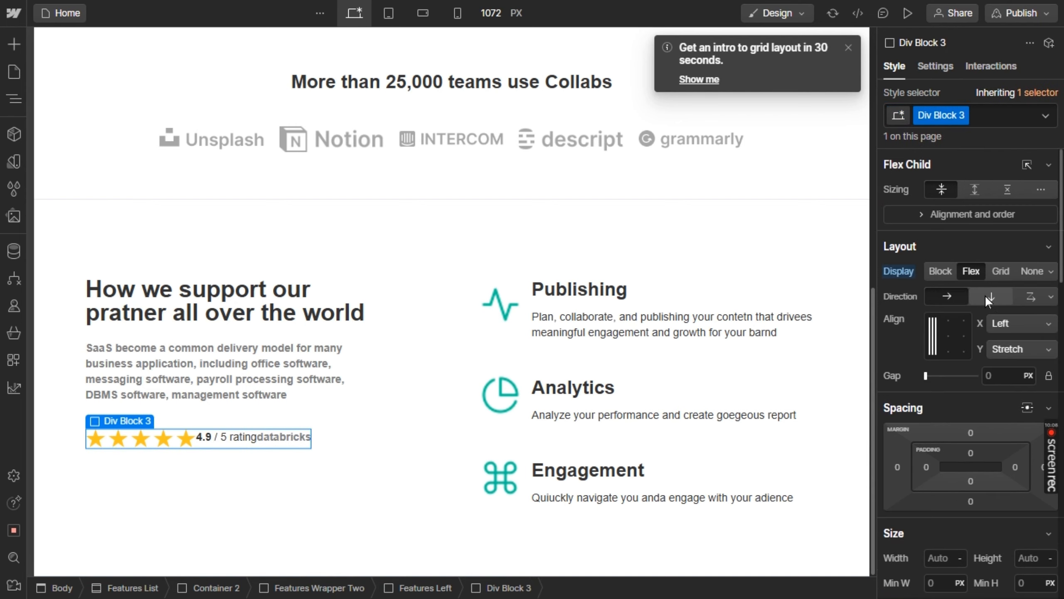
pyautogui.click(985, 295)
pyautogui.moveTo(926, 377); pyautogui.dragTo(929, 377)
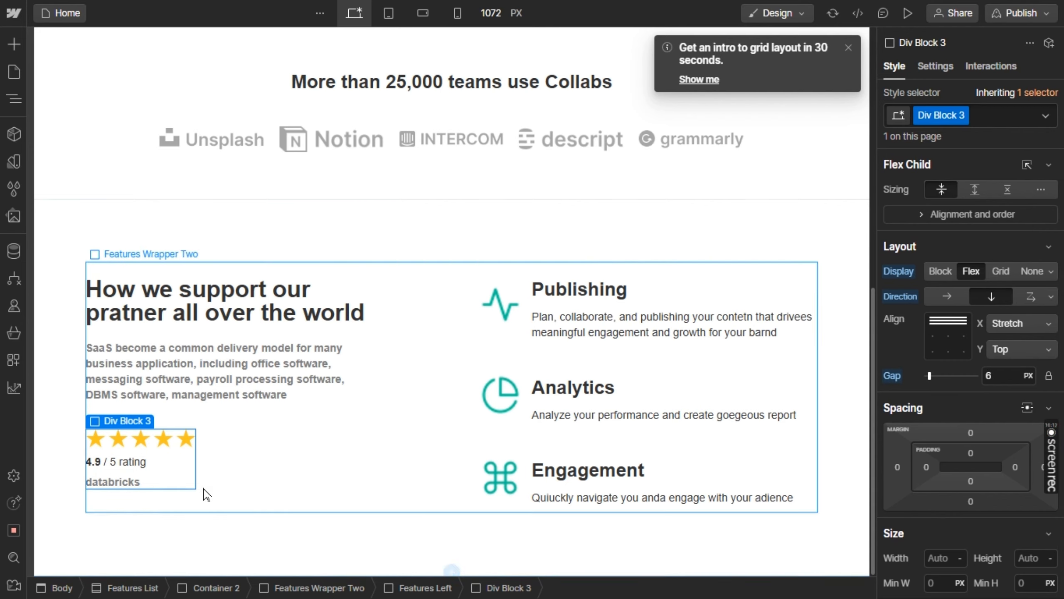
# Duplicate the finished star rating block and select the parent Features Left block
pyautogui.moveTo(122, 428)
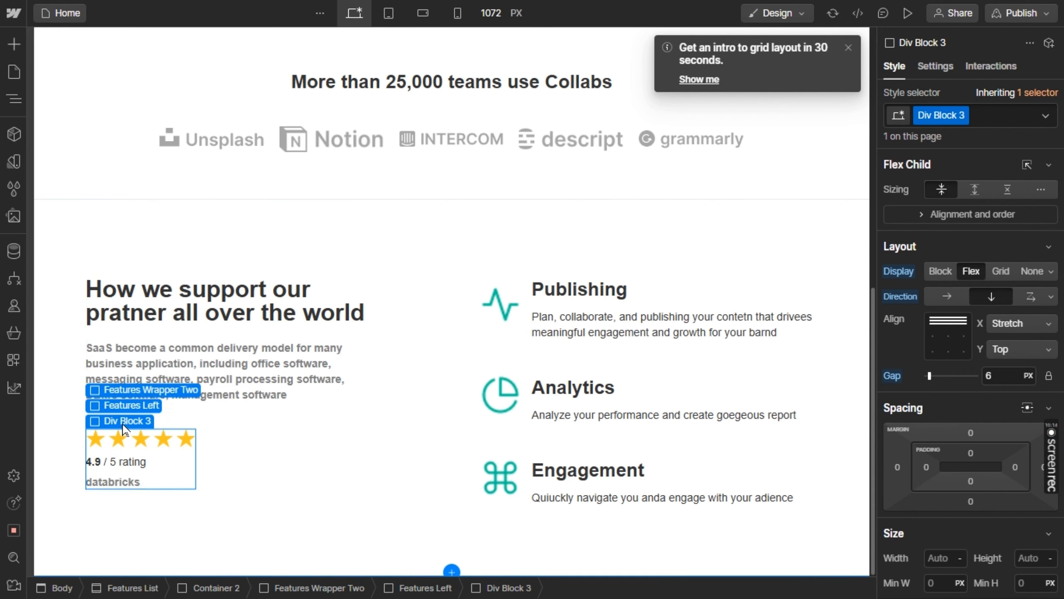
pyautogui.hotkey('ctrl', 'd')
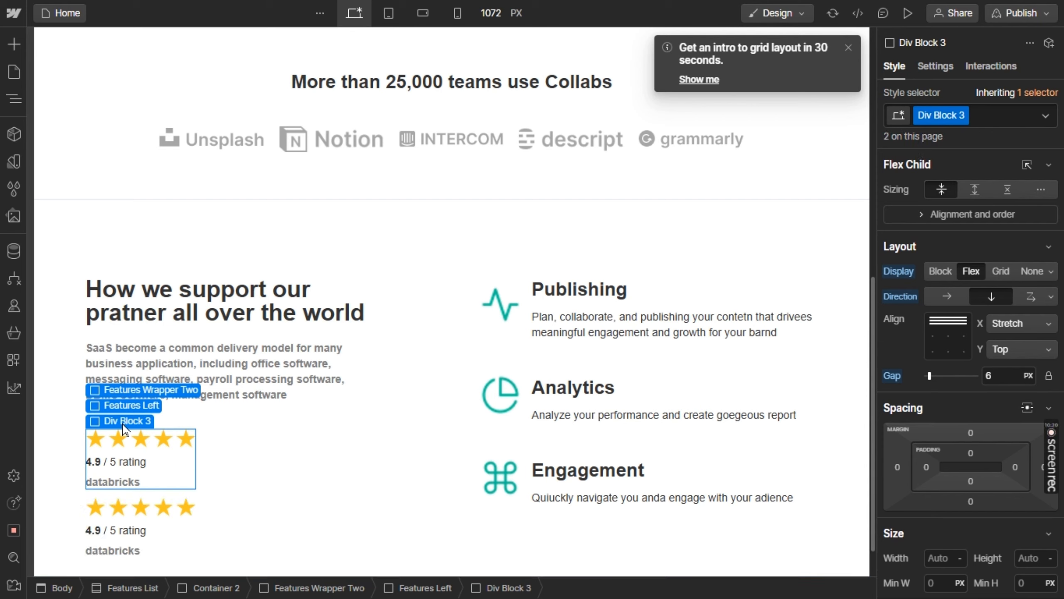
pyautogui.click(223, 437)
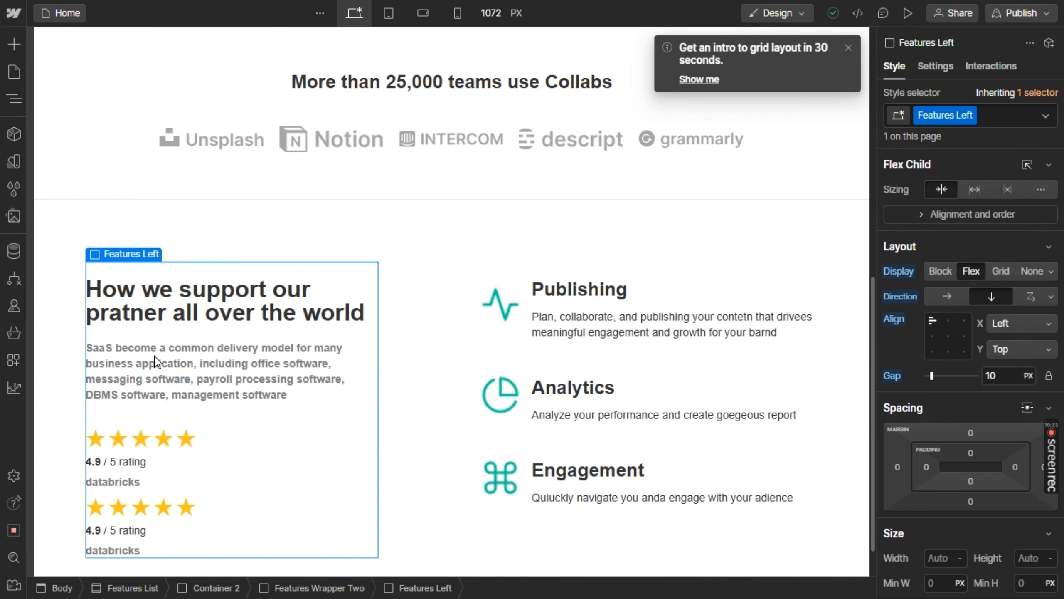
# Add a new div block between the support paragraph and the two star rating blocks
pyautogui.click(14, 43)
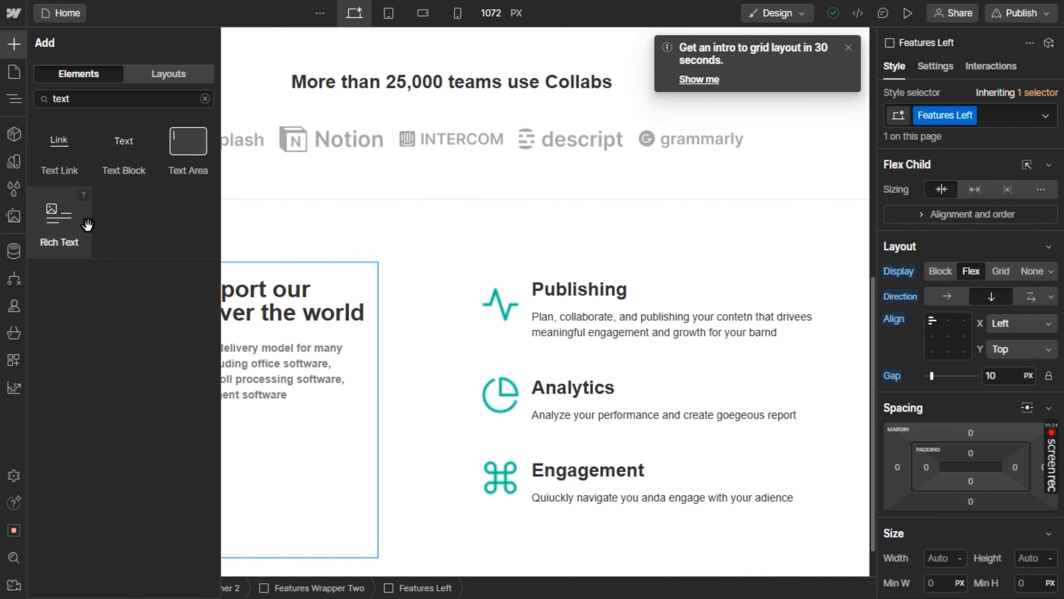
pyautogui.doubleClick(92, 100)
pyautogui.write('div')
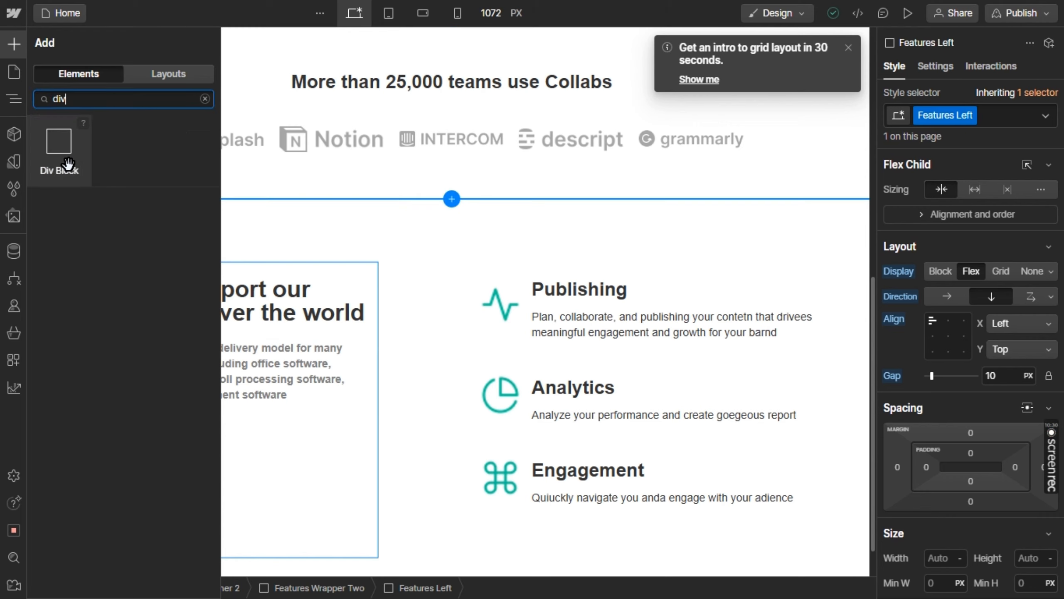
pyautogui.moveTo(59, 143); pyautogui.dragTo(237, 413)
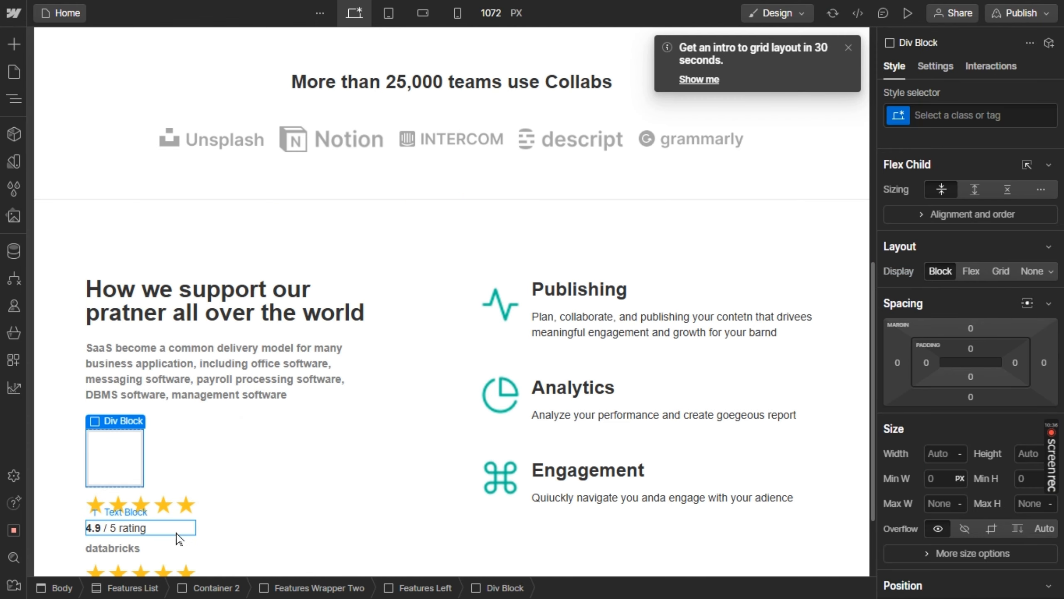
# Move the upper star rating block into the empty div block below the support paragraph
pyautogui.click(195, 545)
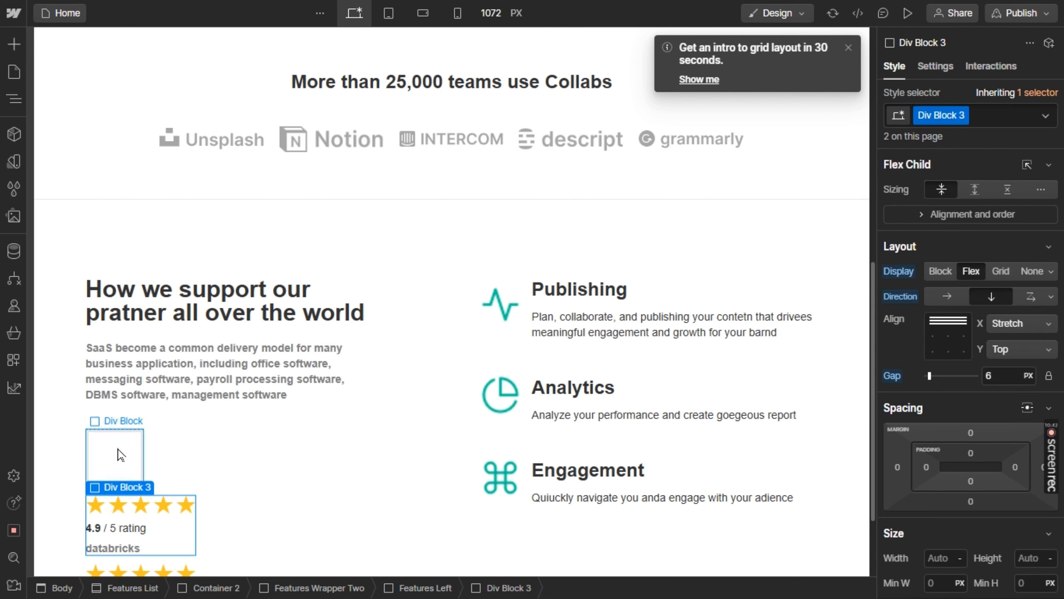
pyautogui.moveTo(122, 489)
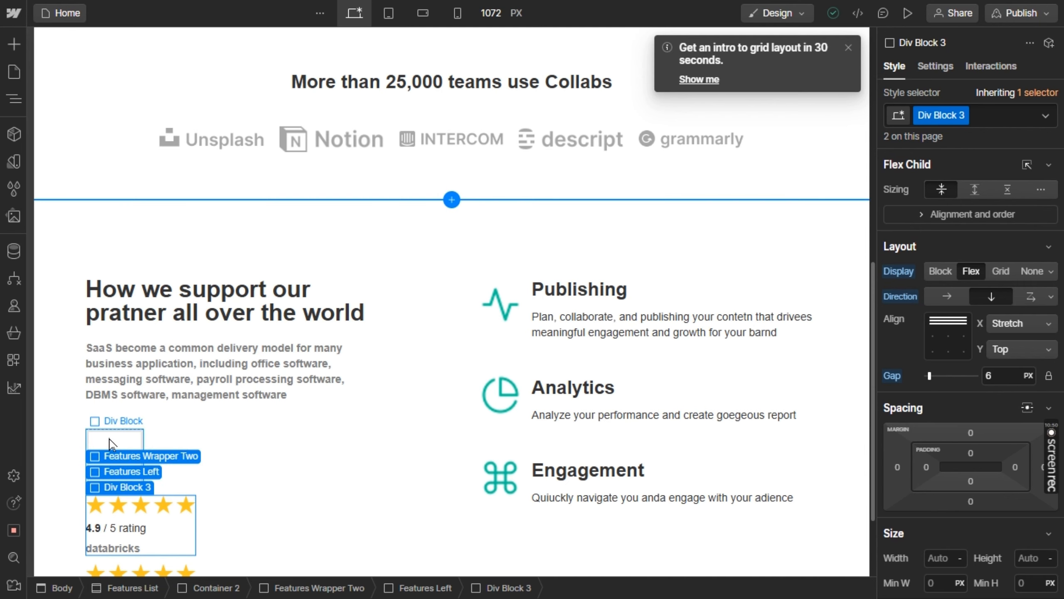
pyautogui.click(129, 471)
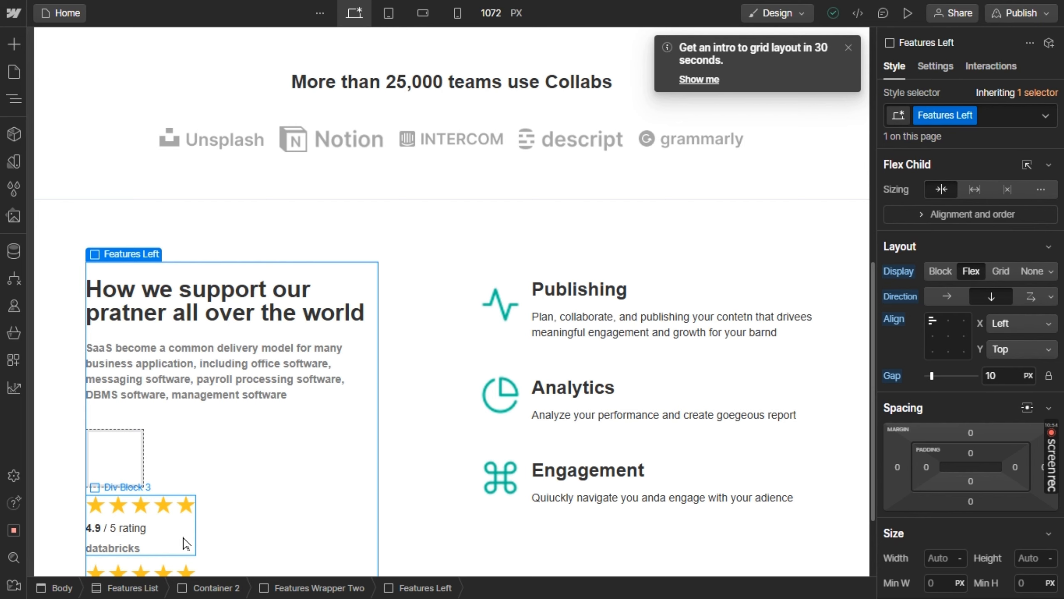
pyautogui.moveTo(186, 543); pyautogui.dragTo(113, 464)
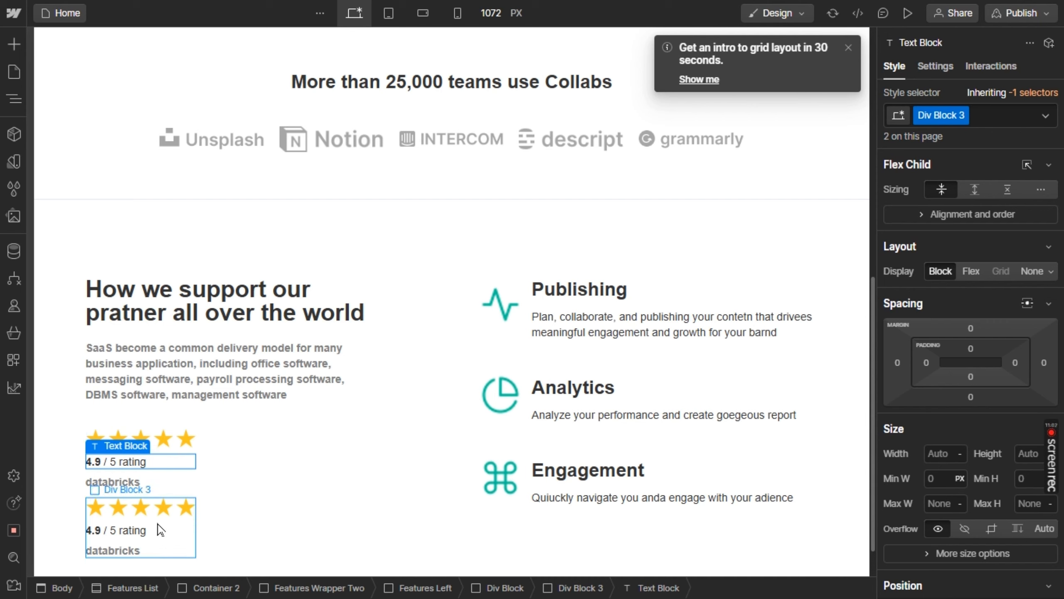
# Place a second copy of the star rating block inside the div block beneath the first one
pyautogui.click(191, 549)
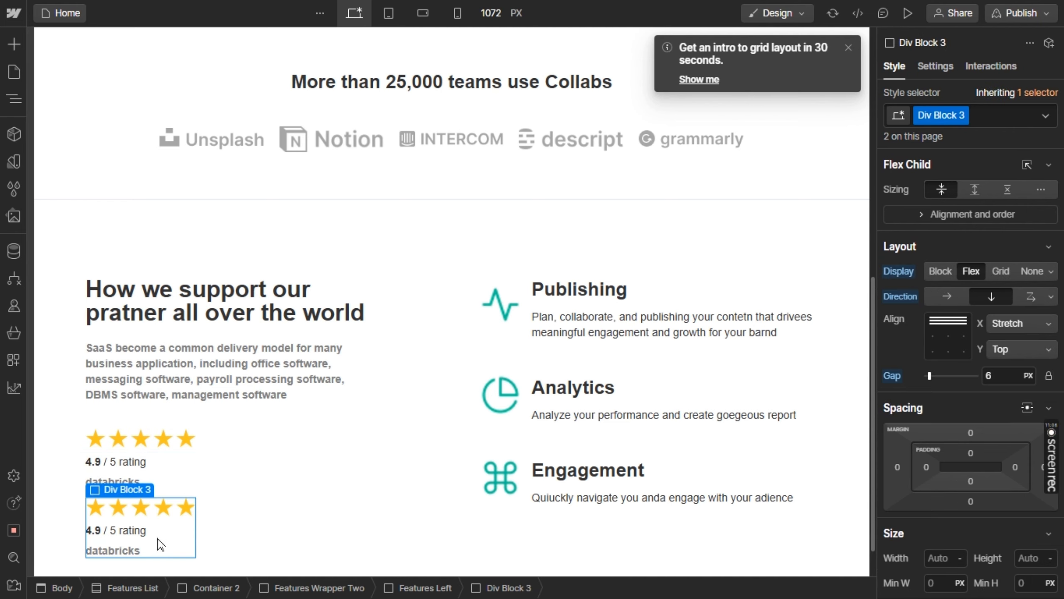
pyautogui.moveTo(163, 541); pyautogui.dragTo(149, 492)
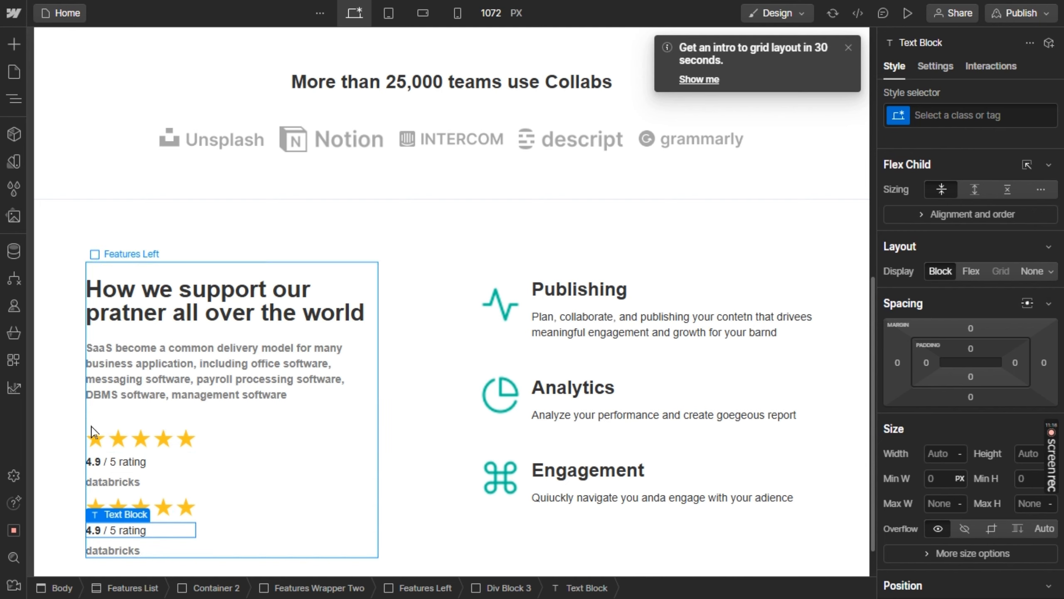
pyautogui.click(114, 431)
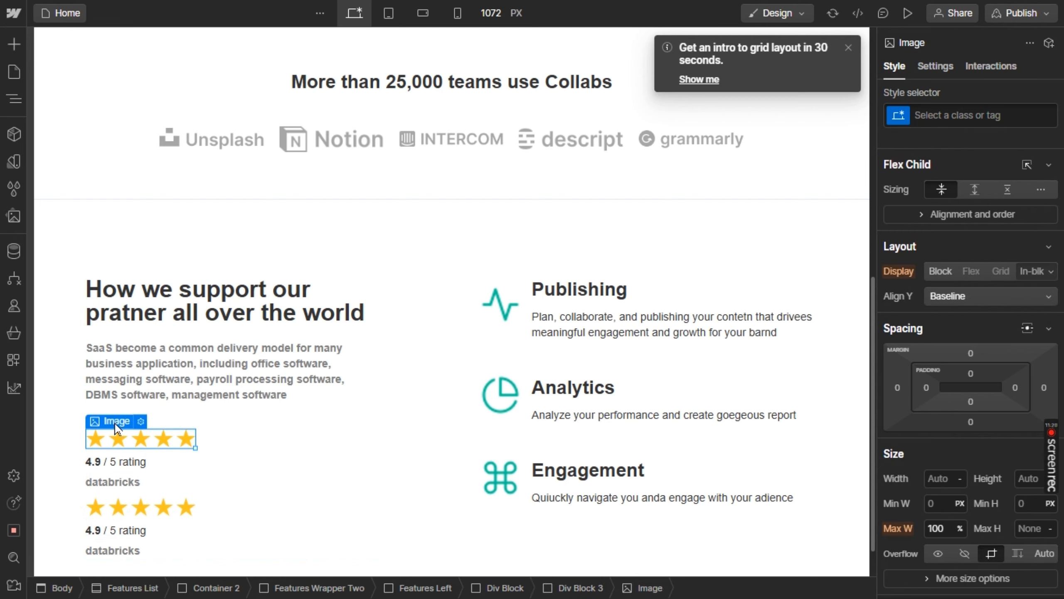
pyautogui.moveTo(116, 423)
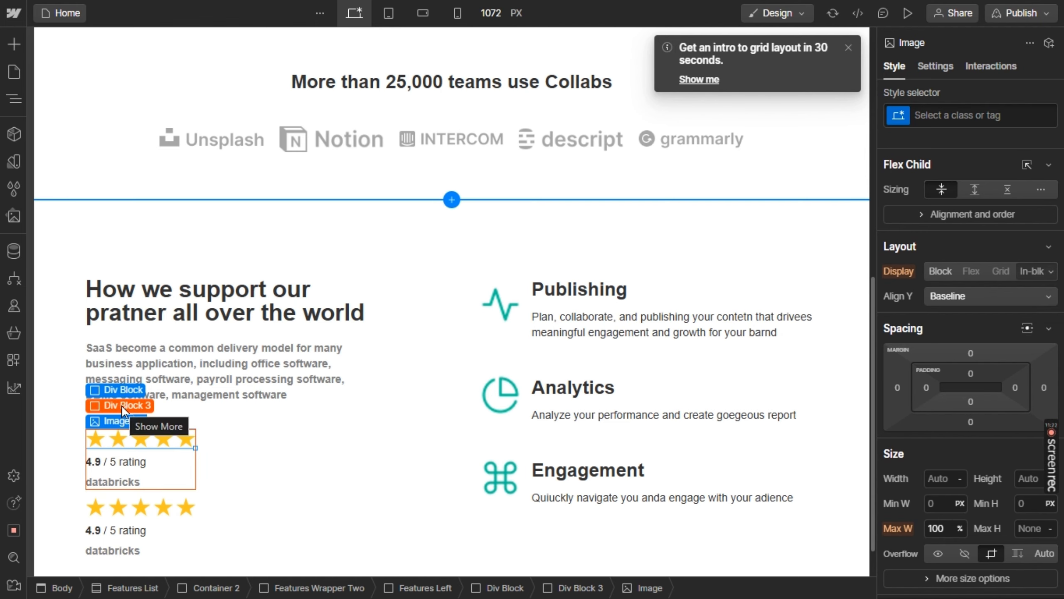
pyautogui.click(121, 405)
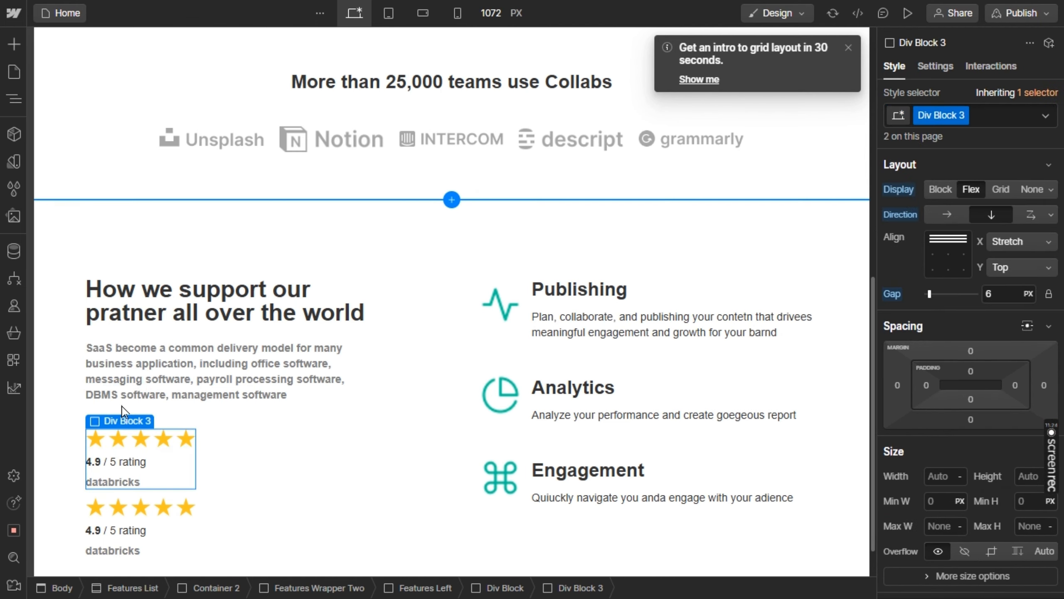
pyautogui.hotkey('ctrl', 'v')
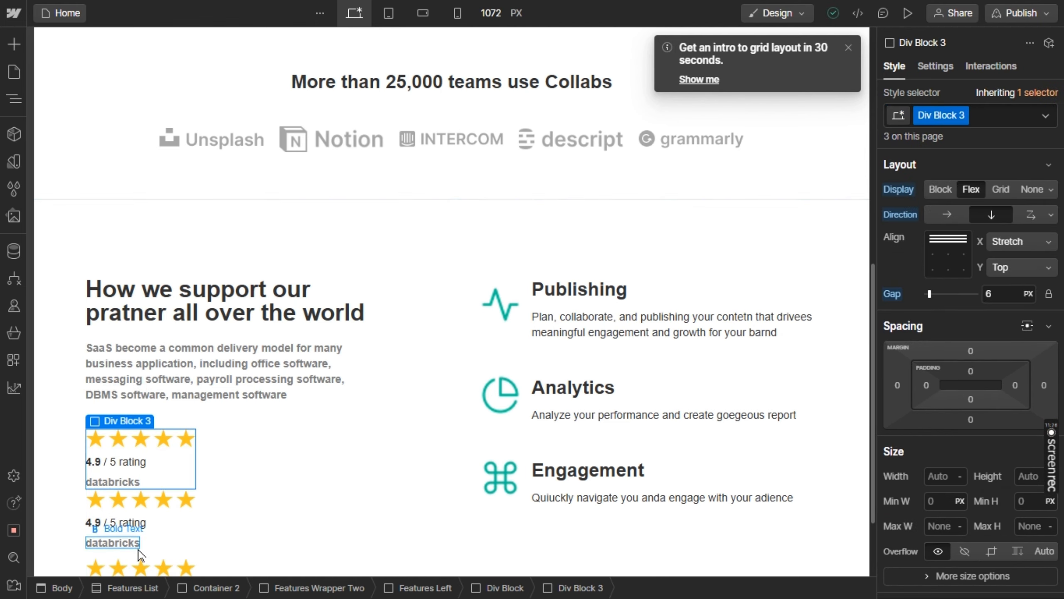
# Delete the leftover star rating block that sits outside the new div block
pyautogui.scroll(-2, 138, 554)
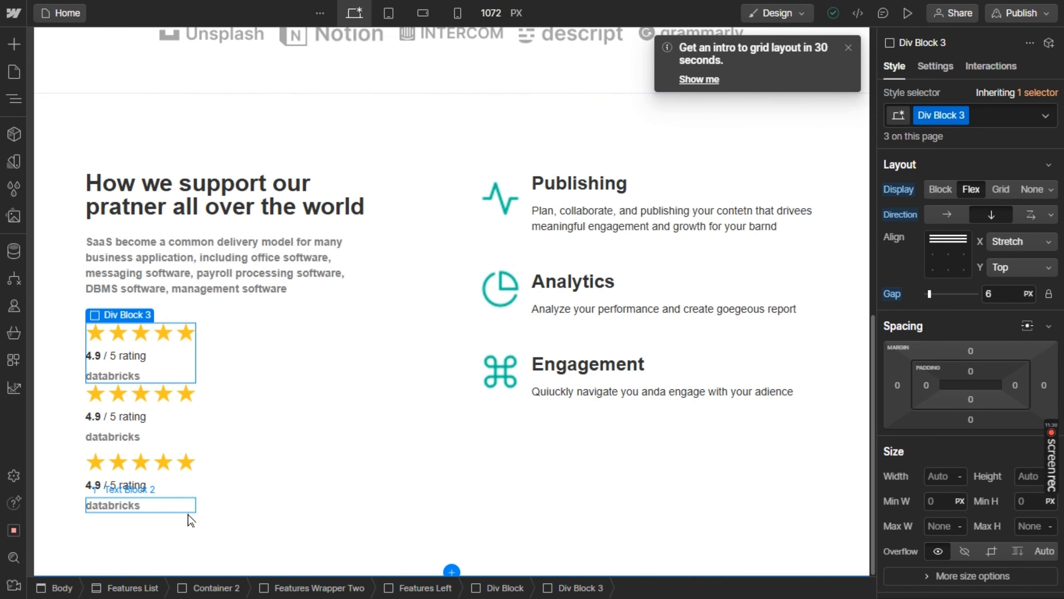
pyautogui.click(195, 502)
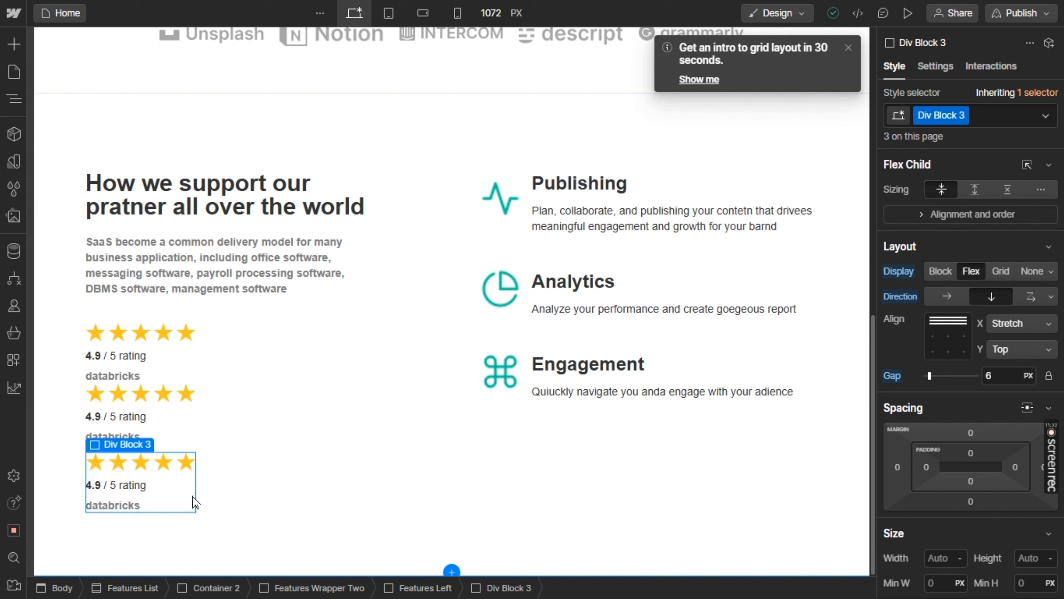
pyautogui.press('Delete')
# Lay out the div block holding both star ratings as a horizontal flex with a 33 px gap
pyautogui.moveTo(114, 391)
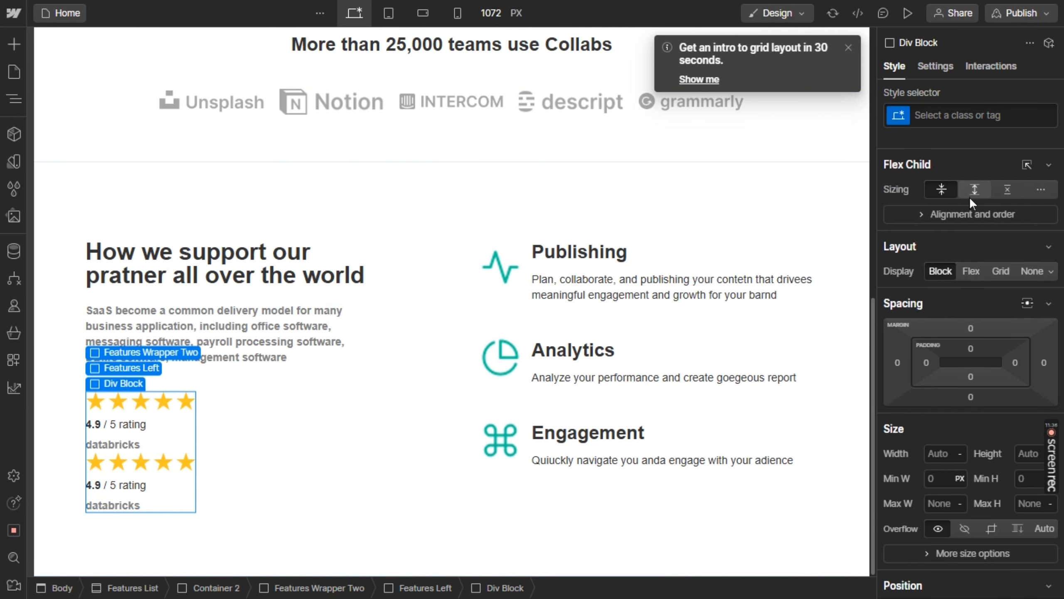
pyautogui.click(971, 268)
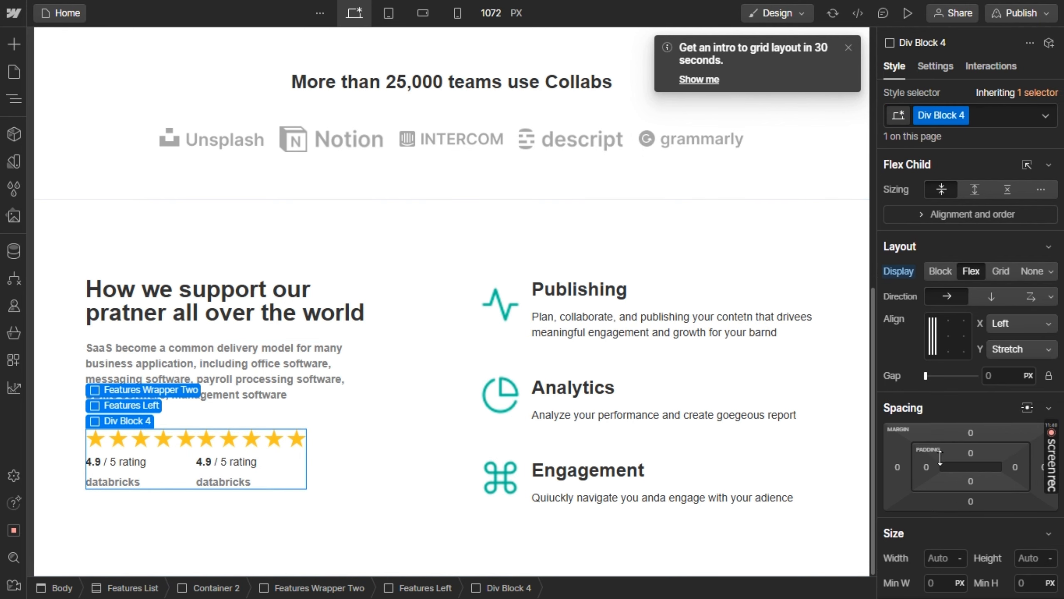
pyautogui.click(936, 374)
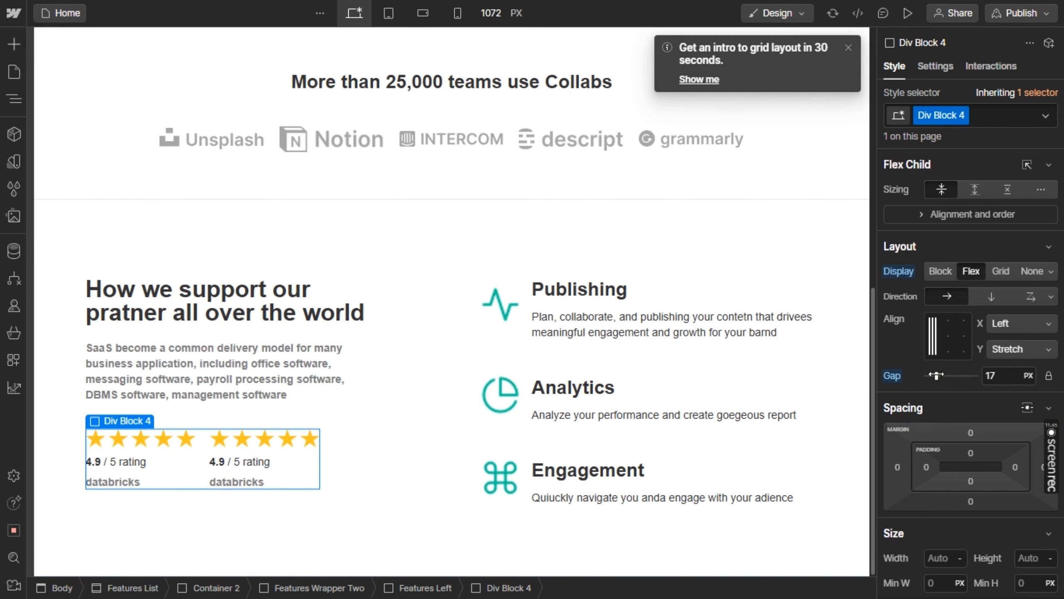
pyautogui.moveTo(937, 375); pyautogui.dragTo(947, 375)
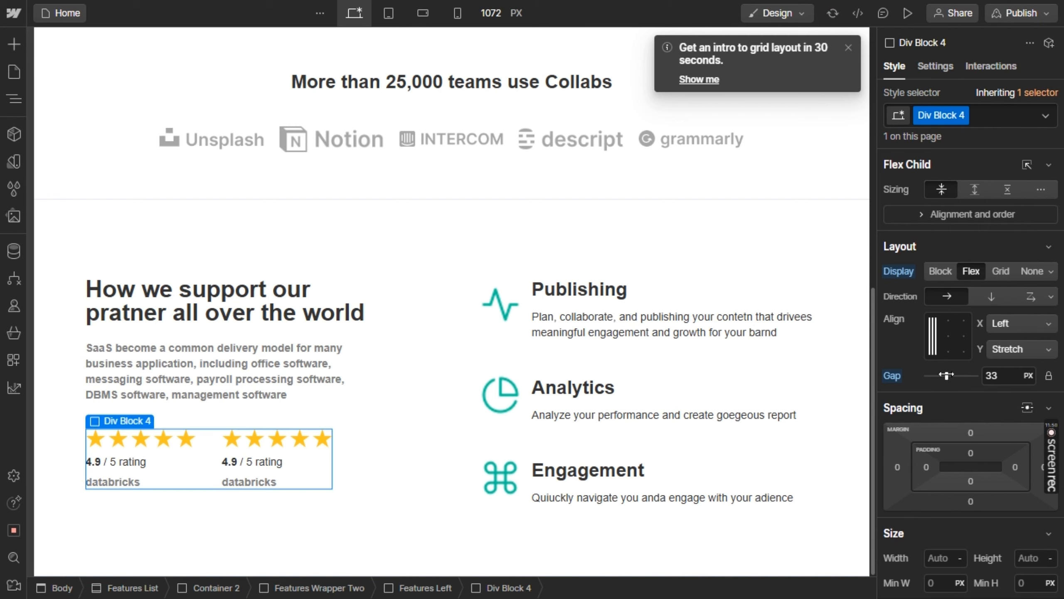
# Compare the support section with the Figma design and examine the layout of the "Our Features" section that follows it
pyautogui.click(419, 249)
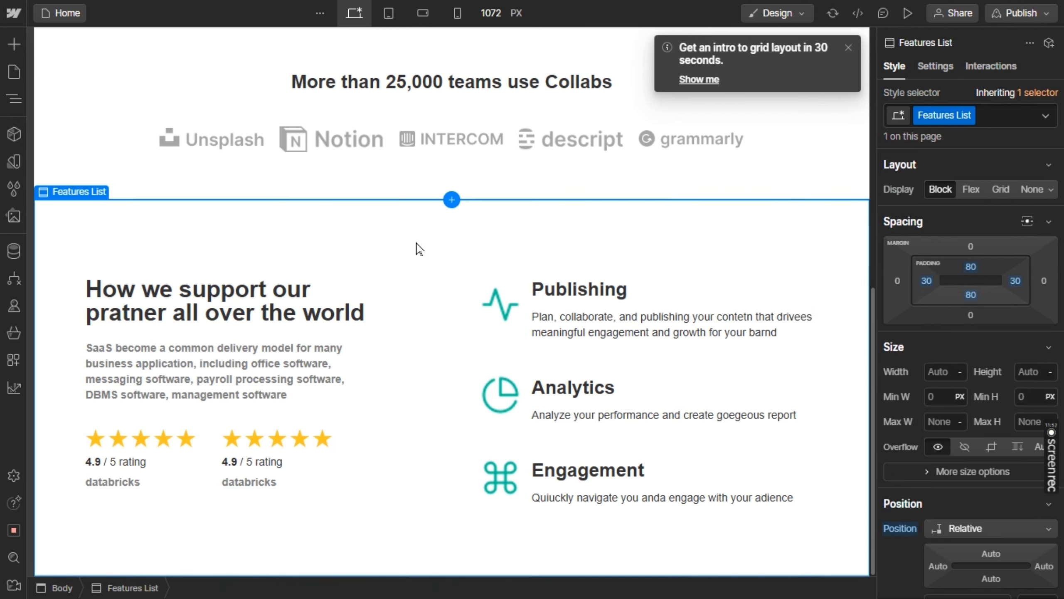
pyautogui.hotkey('alt', 'Tab')
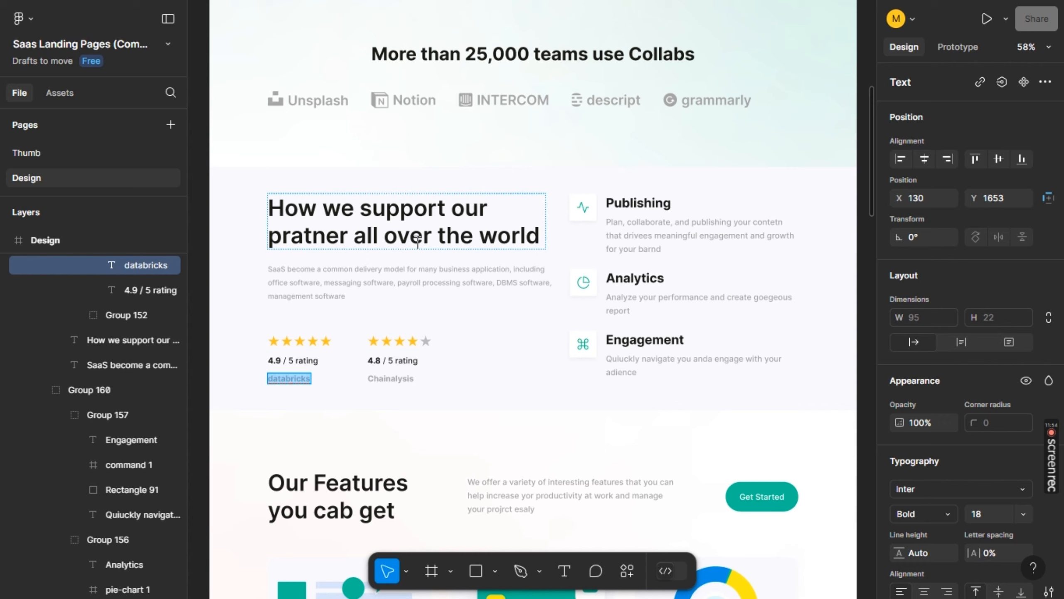
pyautogui.hotkey('alt', 'Tab')
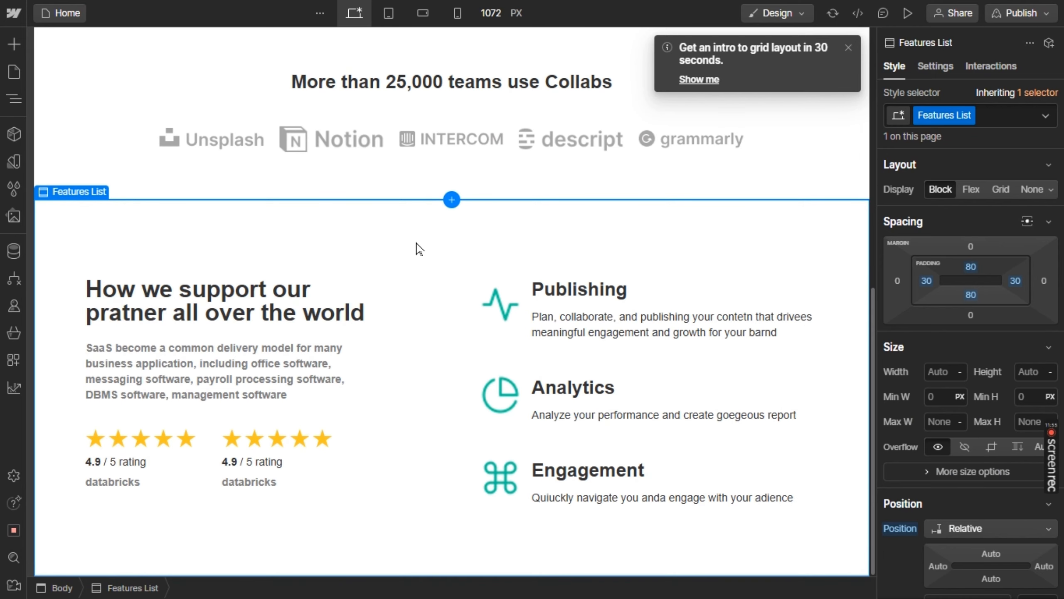
pyautogui.hotkey('alt', 'Tab')
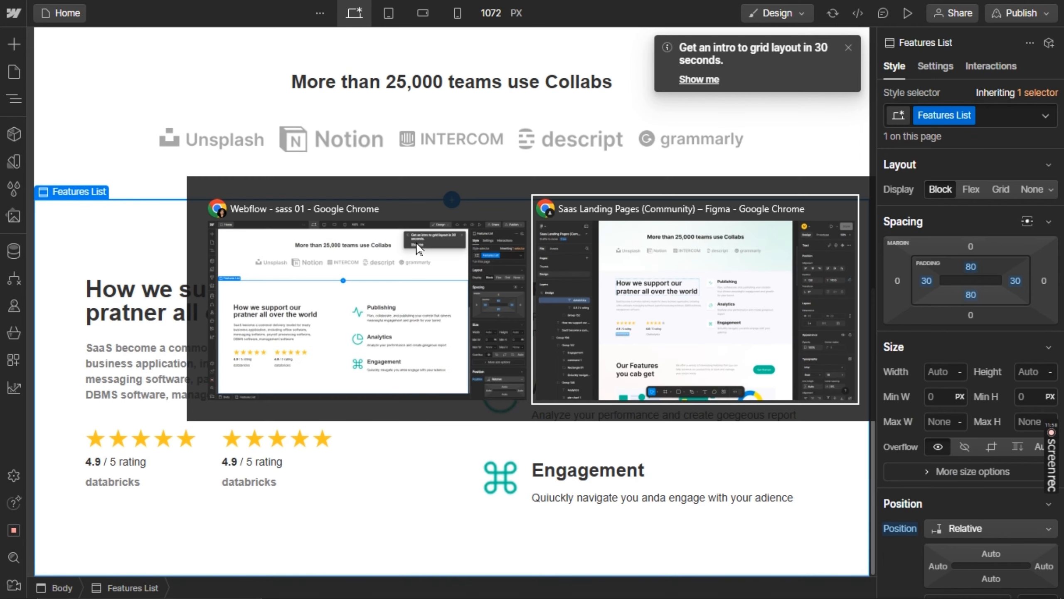
pyautogui.scroll(-10, 437, 414)
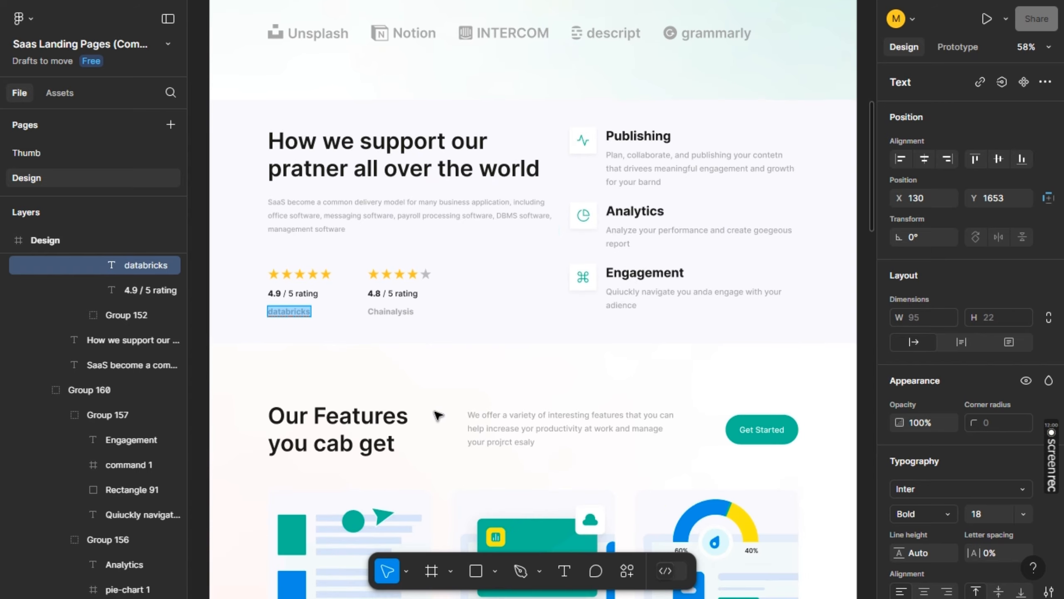
pyautogui.hotkey('alt', 'Tab')
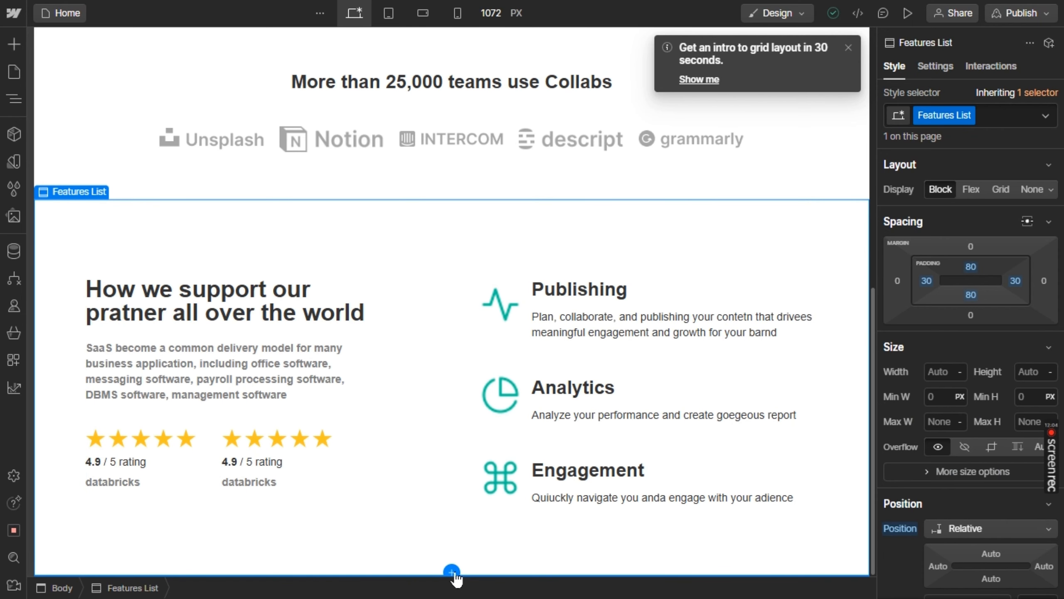
# Add the prebuilt Hero Without Image layout below the Features List section
pyautogui.click(451, 571)
pyautogui.scroll(-6, 459, 432)
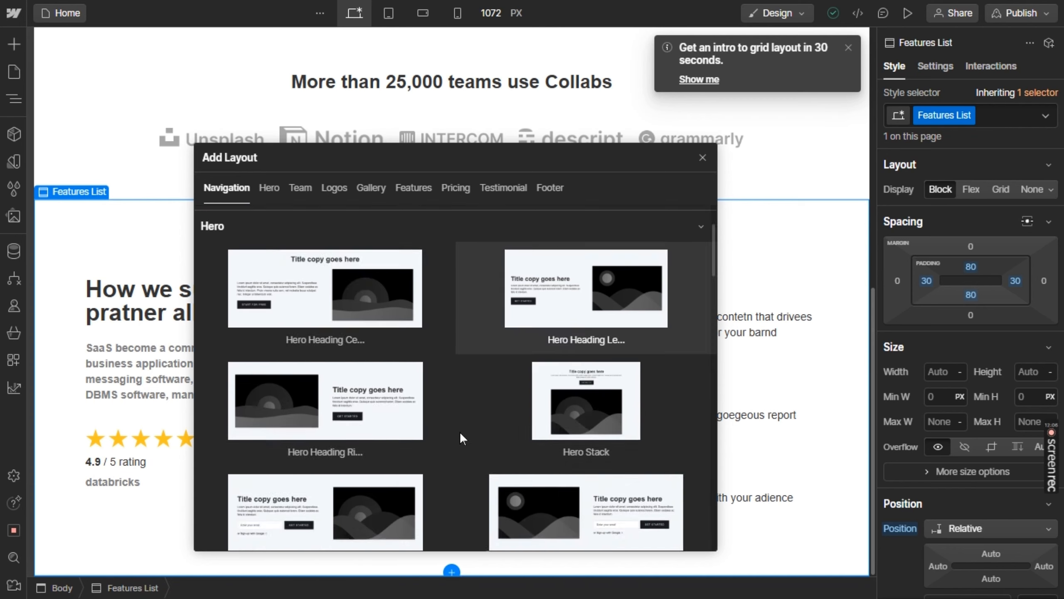
pyautogui.scroll(-8, 461, 435)
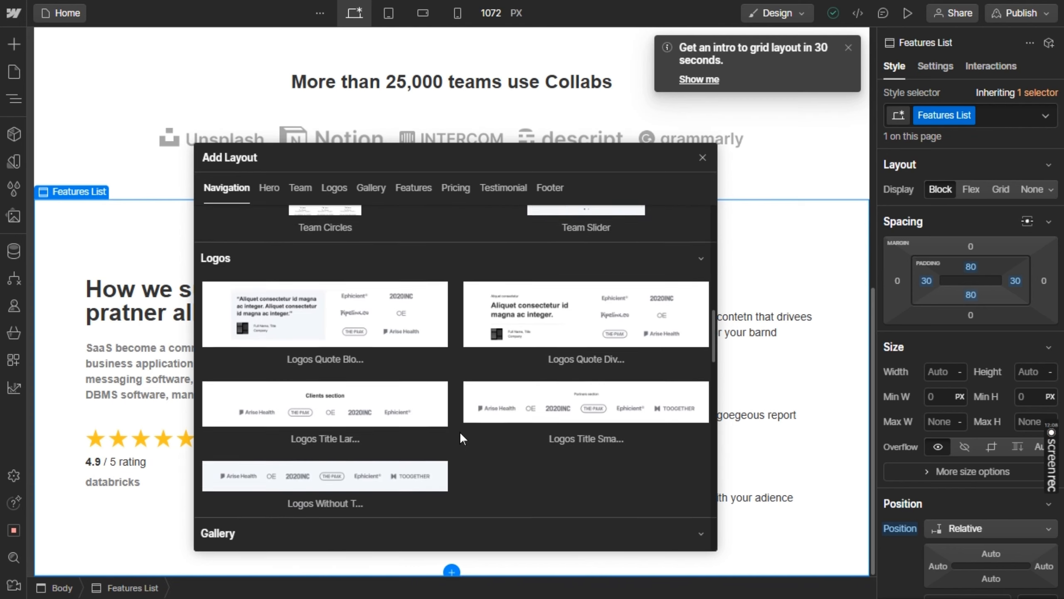
pyautogui.scroll(-8, 460, 433)
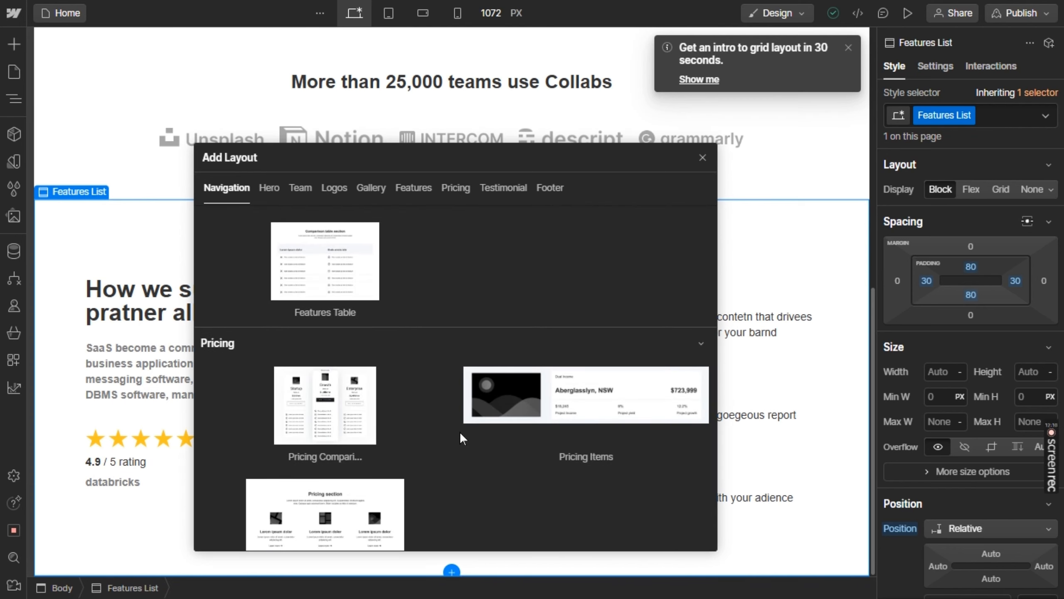
pyautogui.scroll(-4, 459, 433)
pyautogui.scroll(-8, 460, 436)
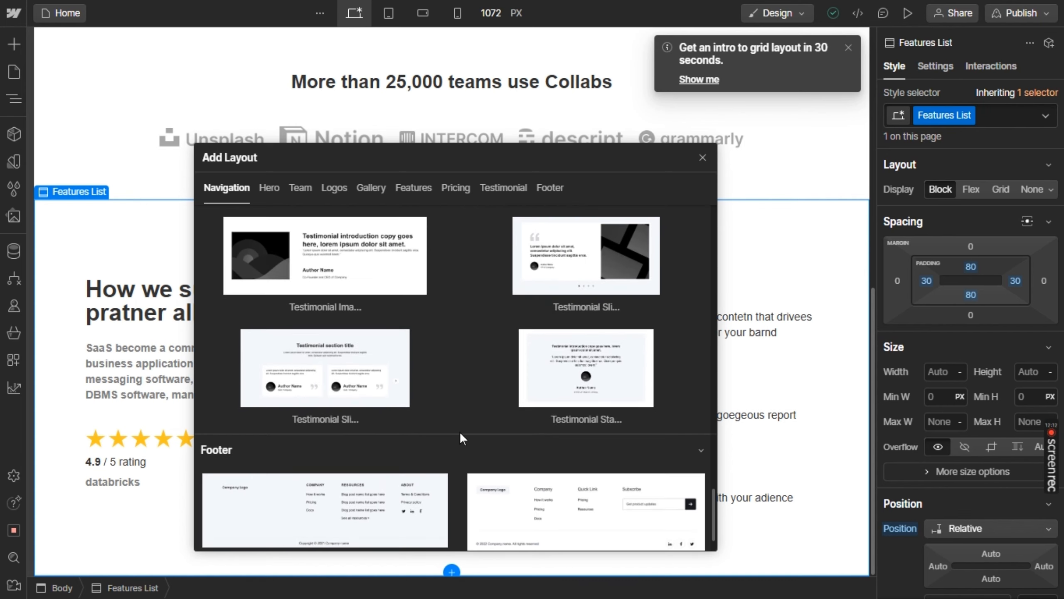
pyautogui.scroll(10, 460, 436)
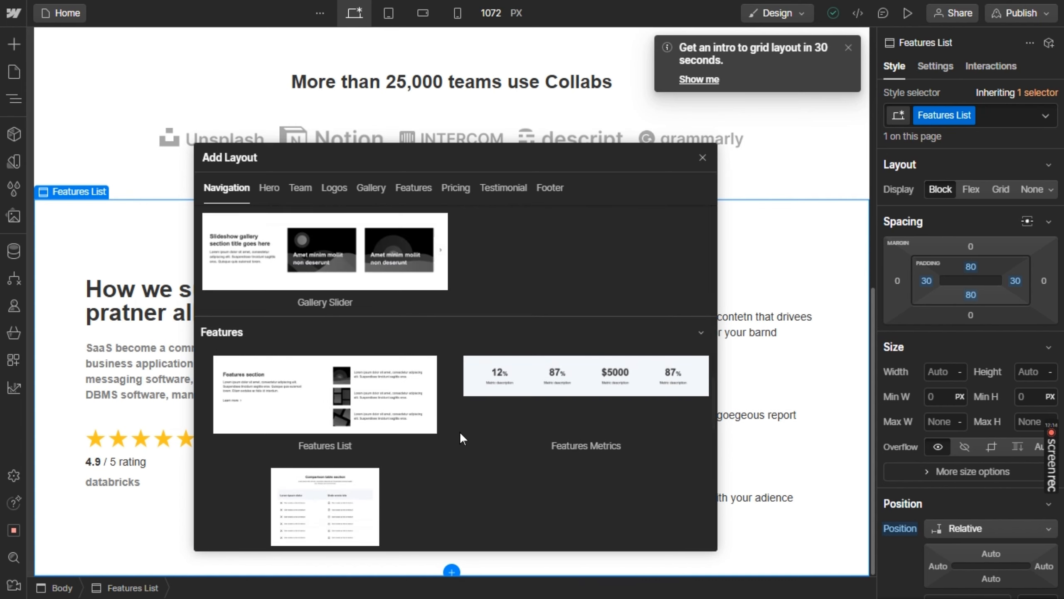
pyautogui.scroll(5, 459, 436)
pyautogui.scroll(10, 461, 434)
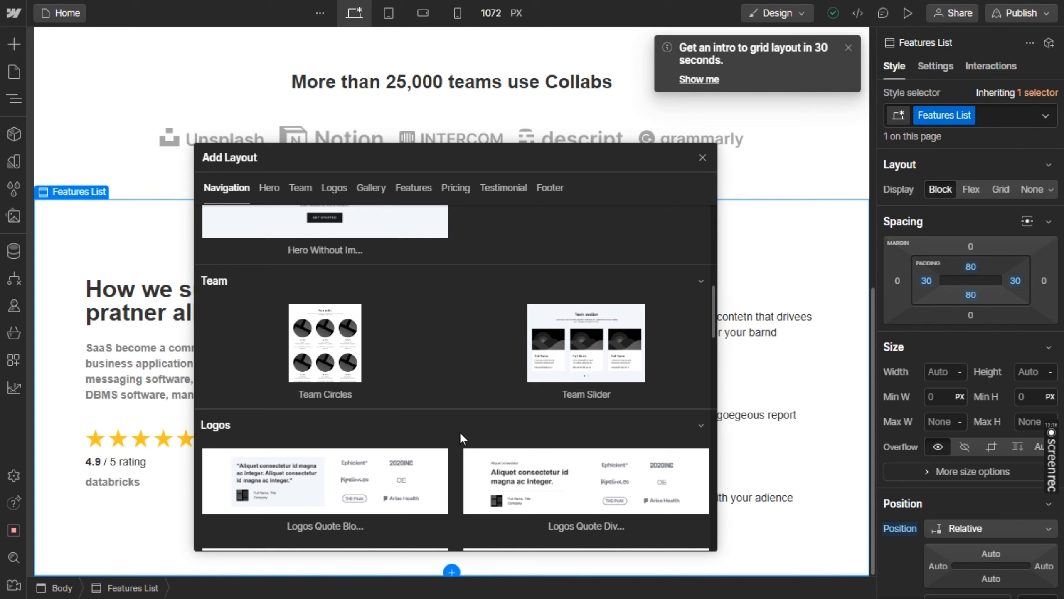
pyautogui.scroll(3, 459, 431)
pyautogui.scroll(-2, 459, 431)
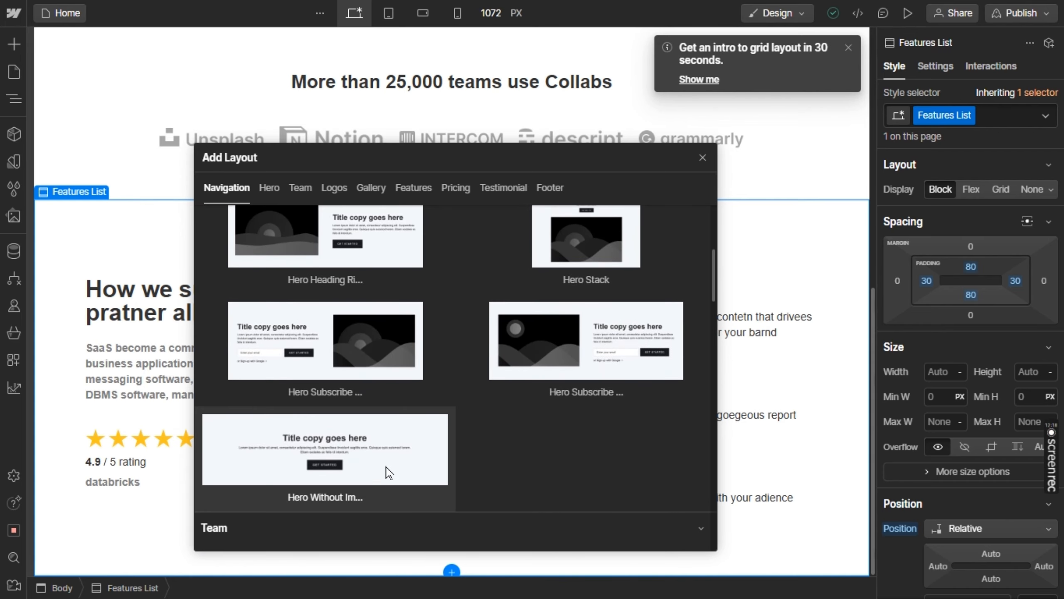
pyautogui.click(380, 475)
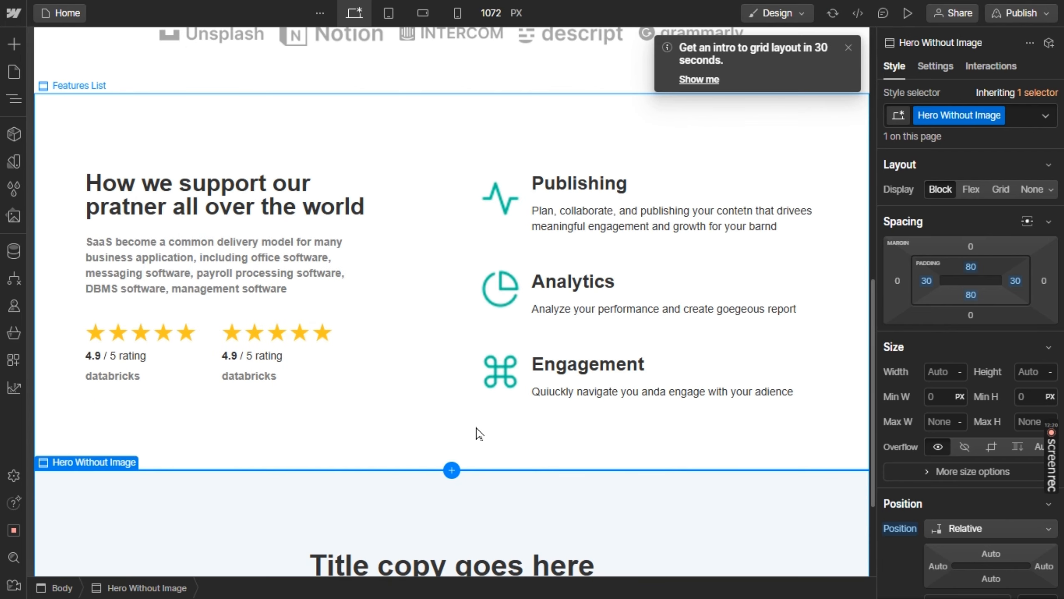
pyautogui.scroll(-3, 477, 431)
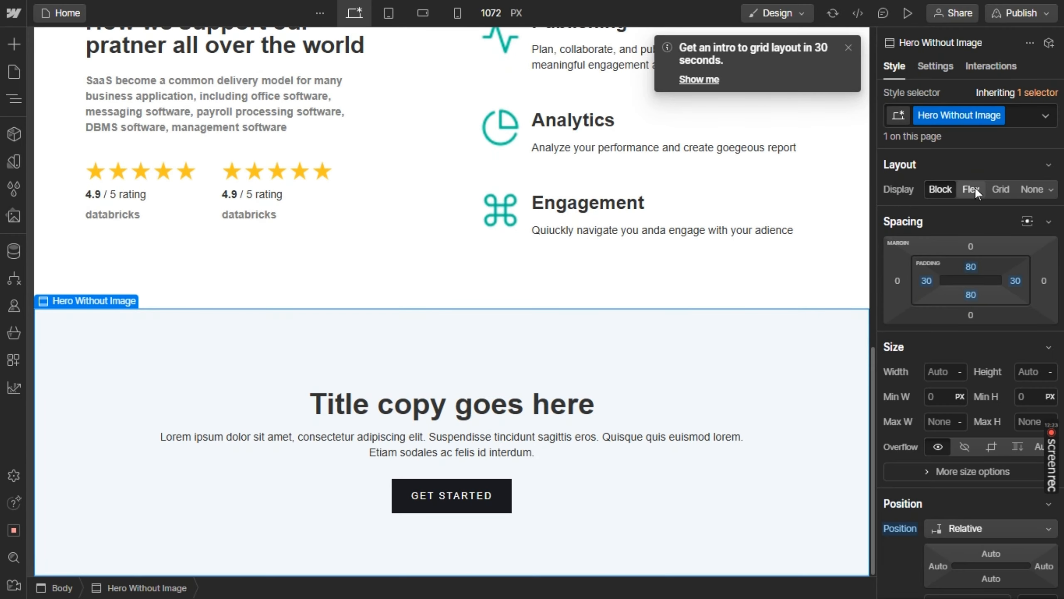
# Set the Hero Without Image section to flex display and its Hero Wrapper Two to a horizontal direction
pyautogui.click(973, 188)
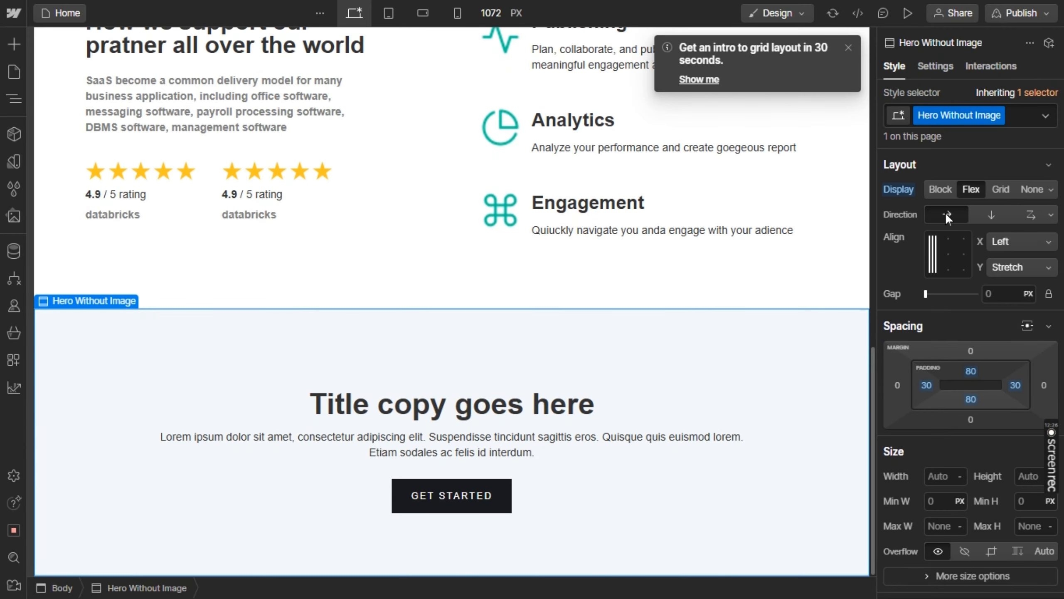
pyautogui.click(620, 391)
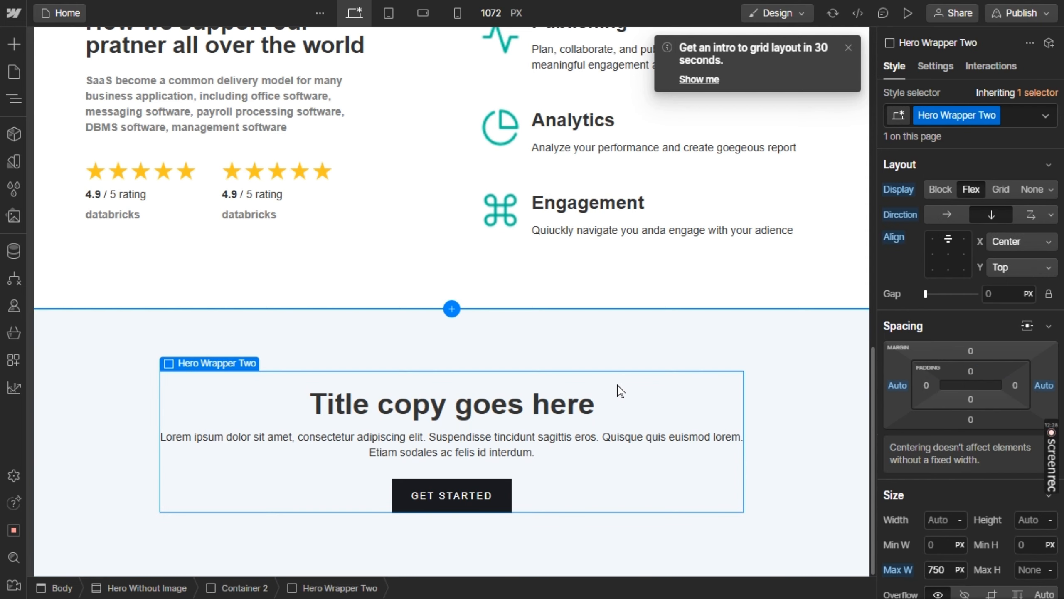
pyautogui.click(956, 217)
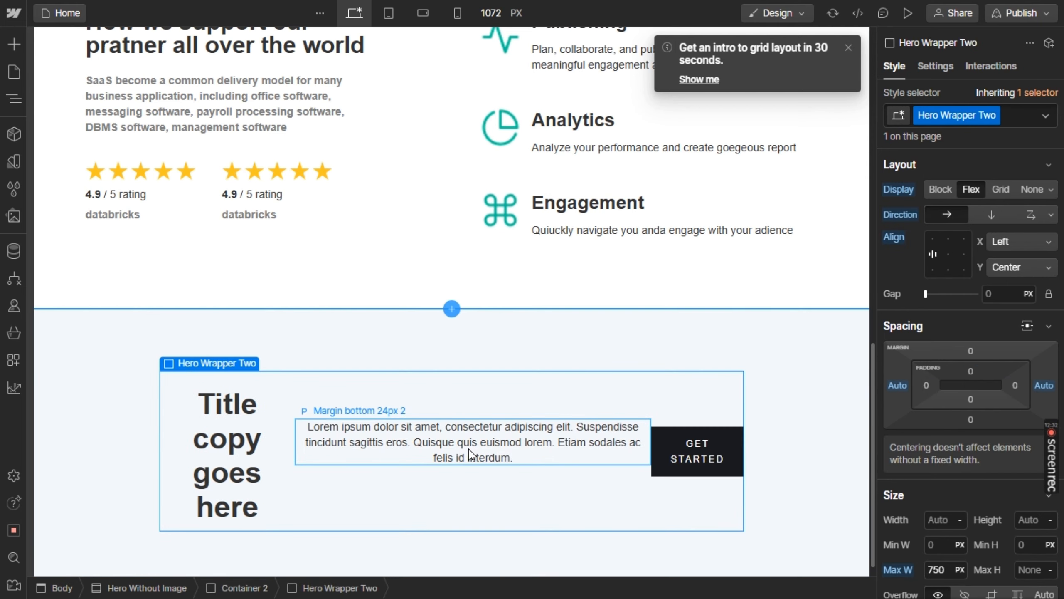
pyautogui.hotkey('alt', 'Tab')
pyautogui.hotkey('alt', 'Tab')
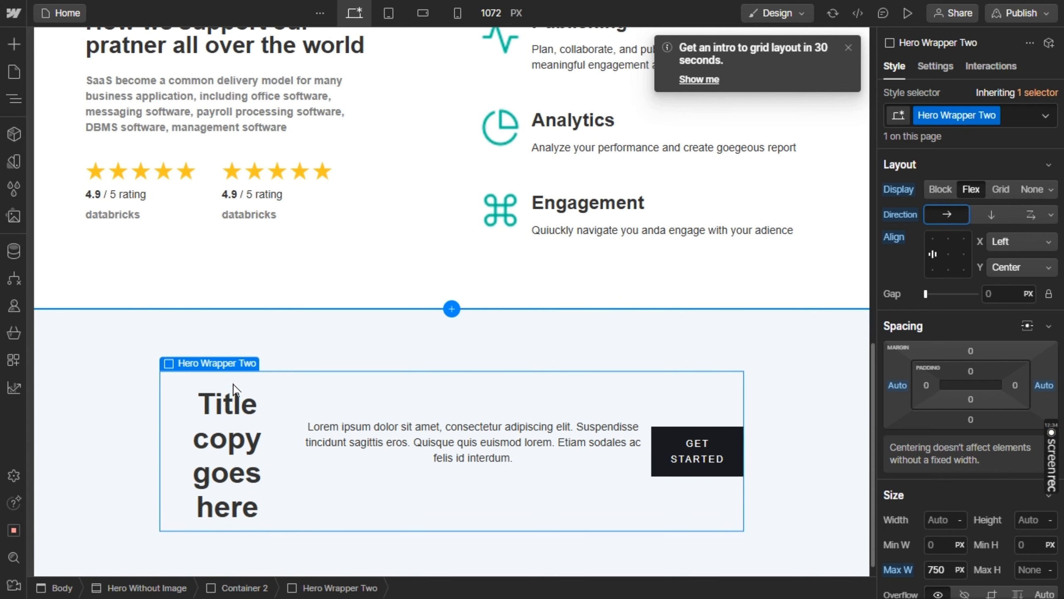
pyautogui.click(372, 430)
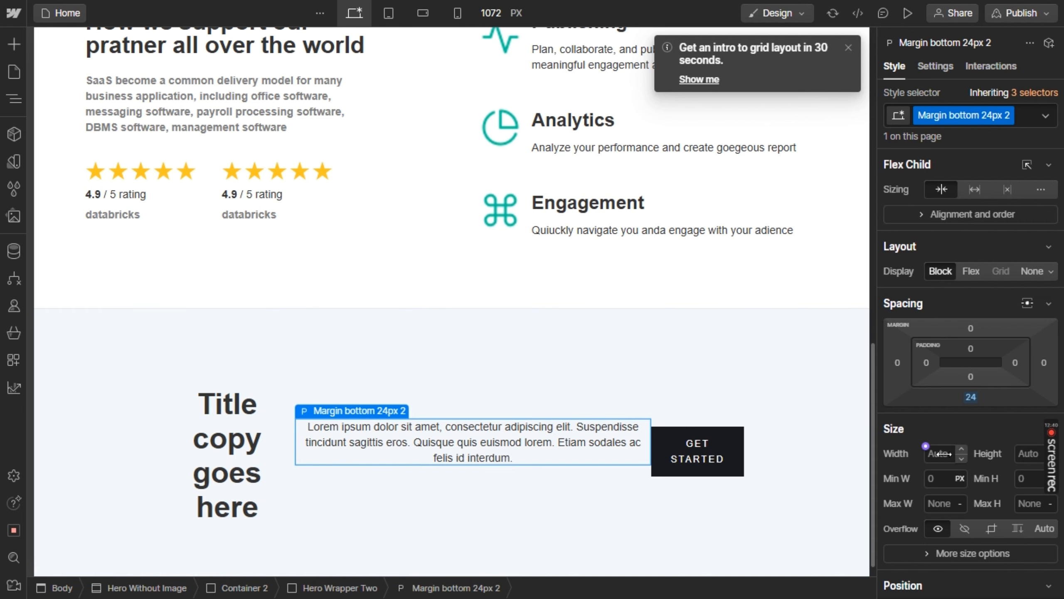
pyautogui.moveTo(940, 453); pyautogui.dragTo(703, 463)
pyautogui.press('BackSpace')
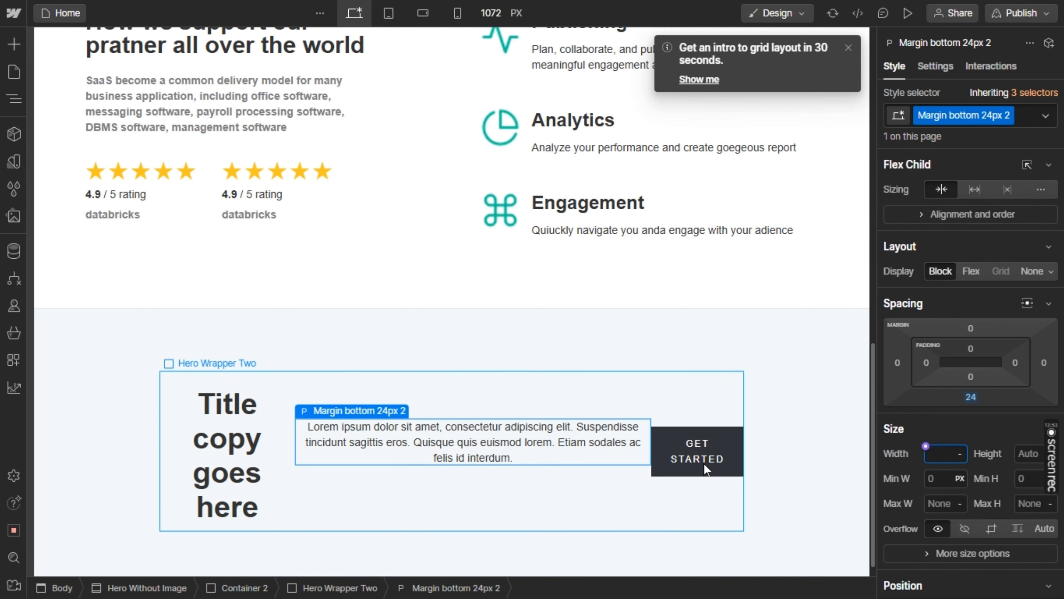
pyautogui.click(562, 392)
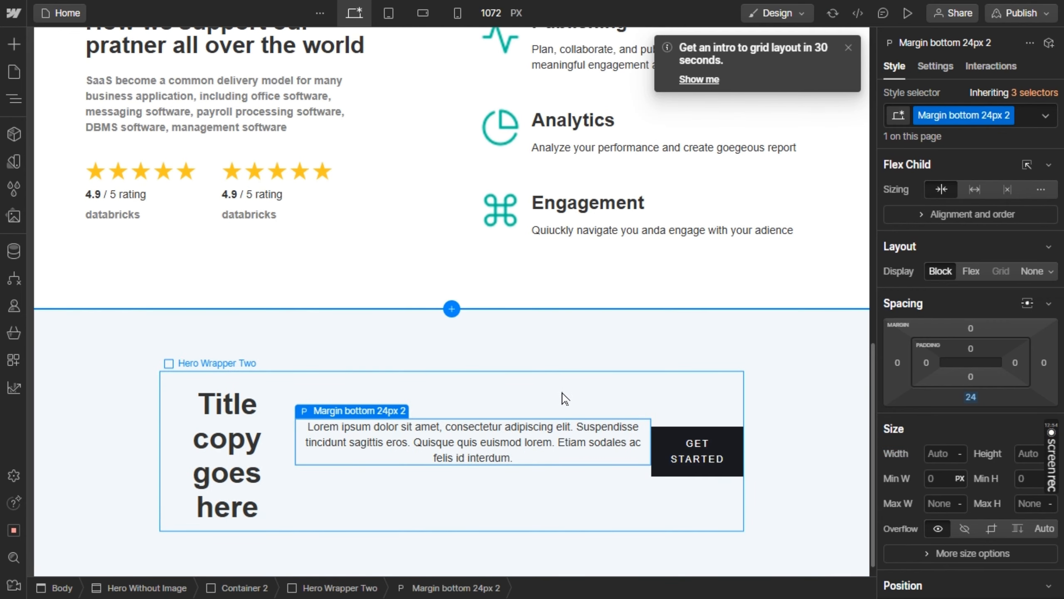
# Change Hero Wrapper Two to a grid of 3 columns and 1 row with its items aligned right horizontally
pyautogui.click(562, 398)
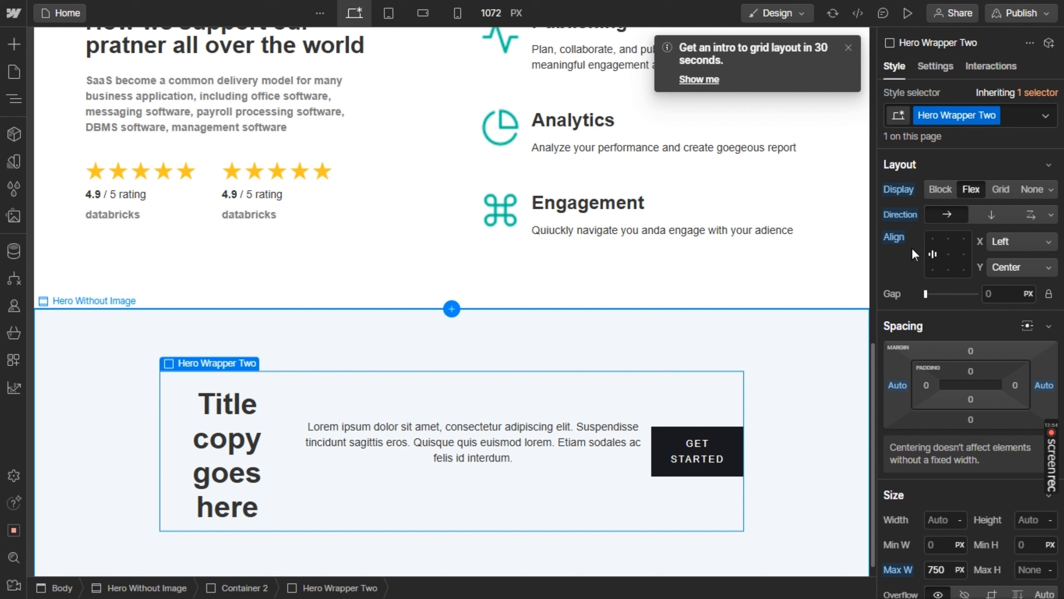
pyautogui.click(1007, 190)
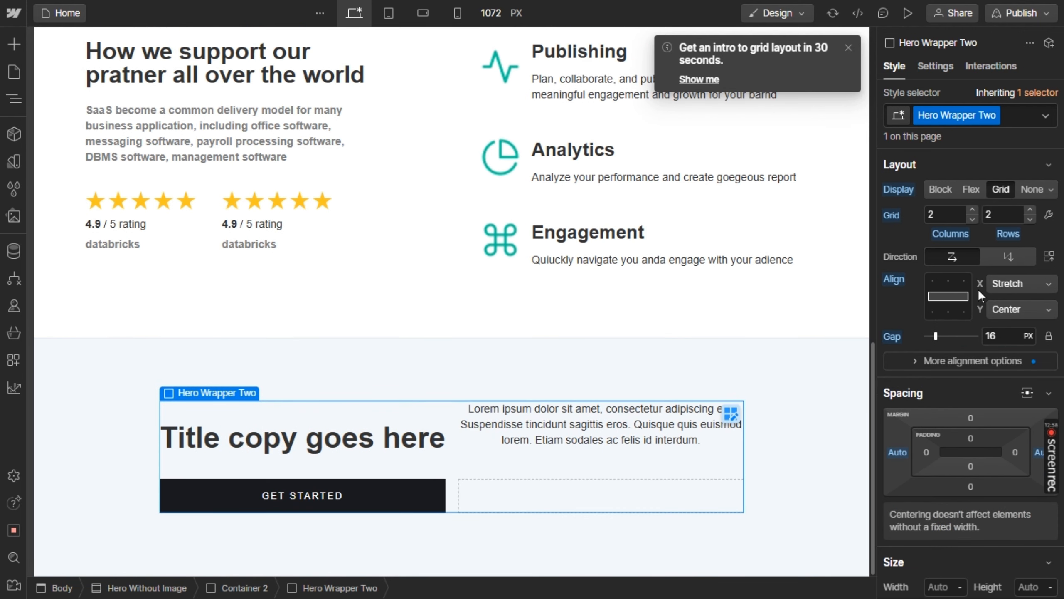
pyautogui.click(1033, 217)
pyautogui.click(971, 211)
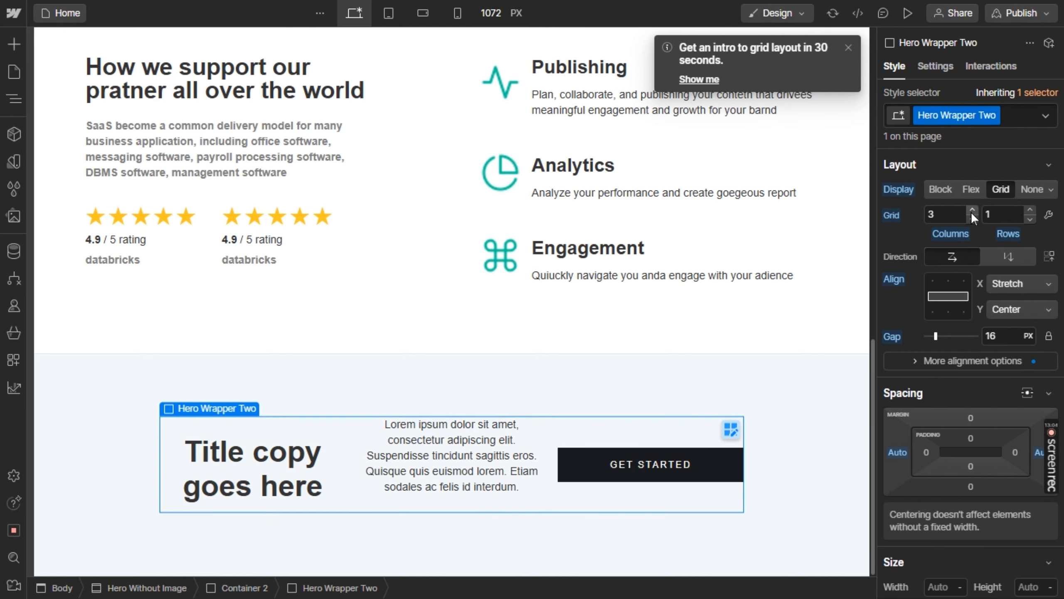
pyautogui.click(1006, 283)
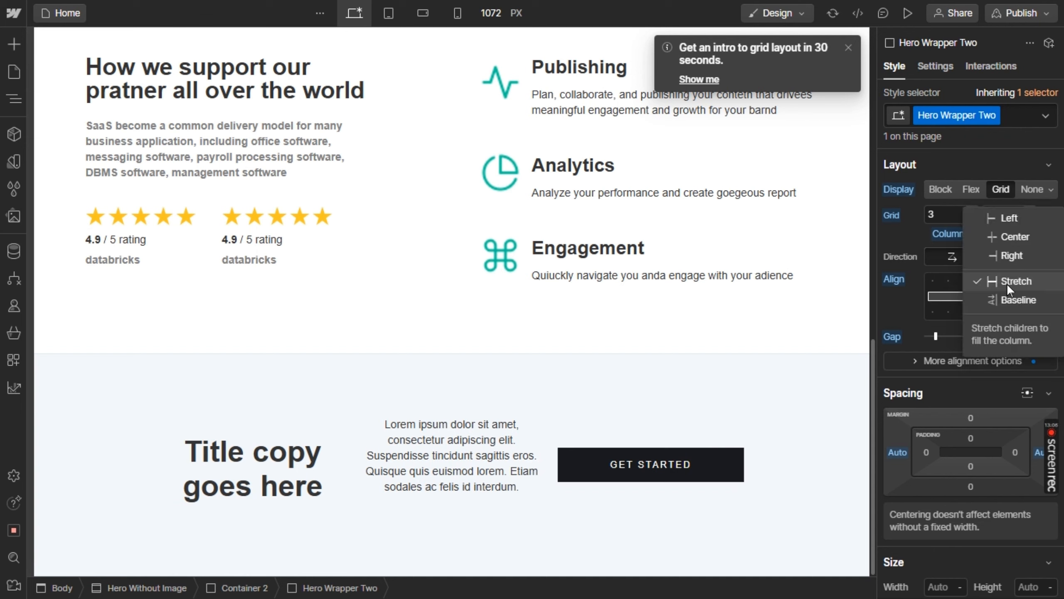
pyautogui.click(1027, 255)
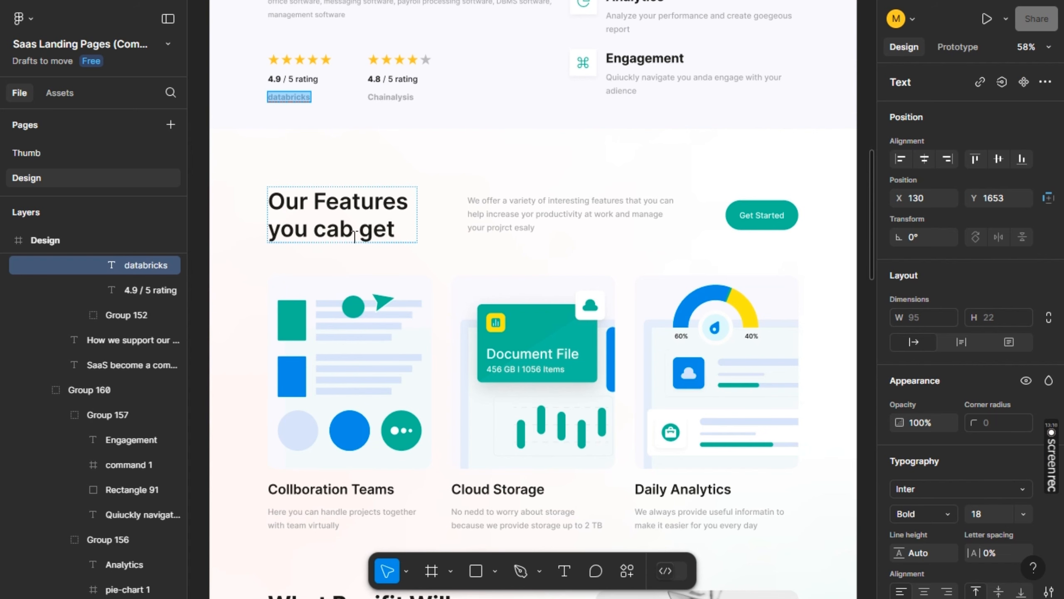
# Copy the "Our Features you cab get" heading from the Figma design and replace the hero title in Webflow with it
pyautogui.doubleClick(340, 215)
pyautogui.hotkey('ctrl', 'a')
pyautogui.hotkey('ctrl', 'c')
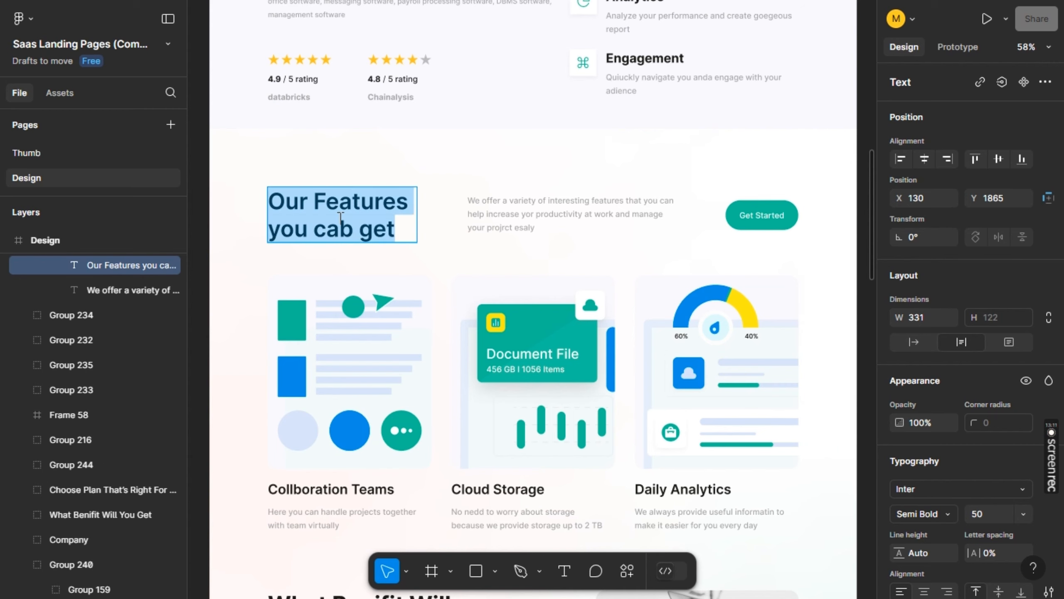
pyautogui.hotkey('alt', 'Tab')
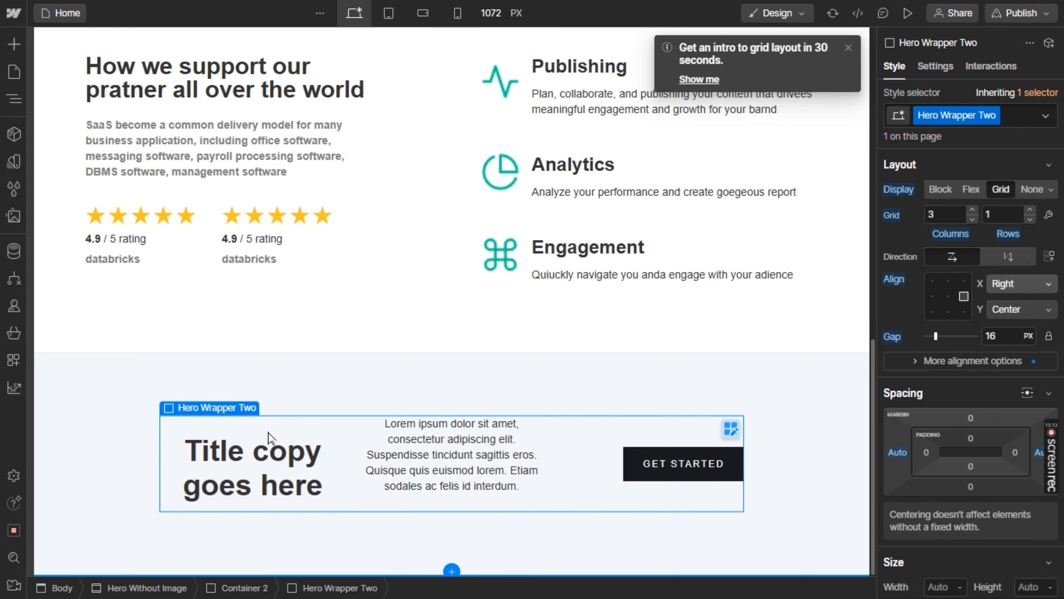
pyautogui.doubleClick(284, 486)
pyautogui.hotkey('ctrl', 'v')
# Copy the "We offer a variety of interesting features" description from Figma and replace the hero's placeholder paragraph in Webflow with it
pyautogui.hotkey('alt', 'Tab')
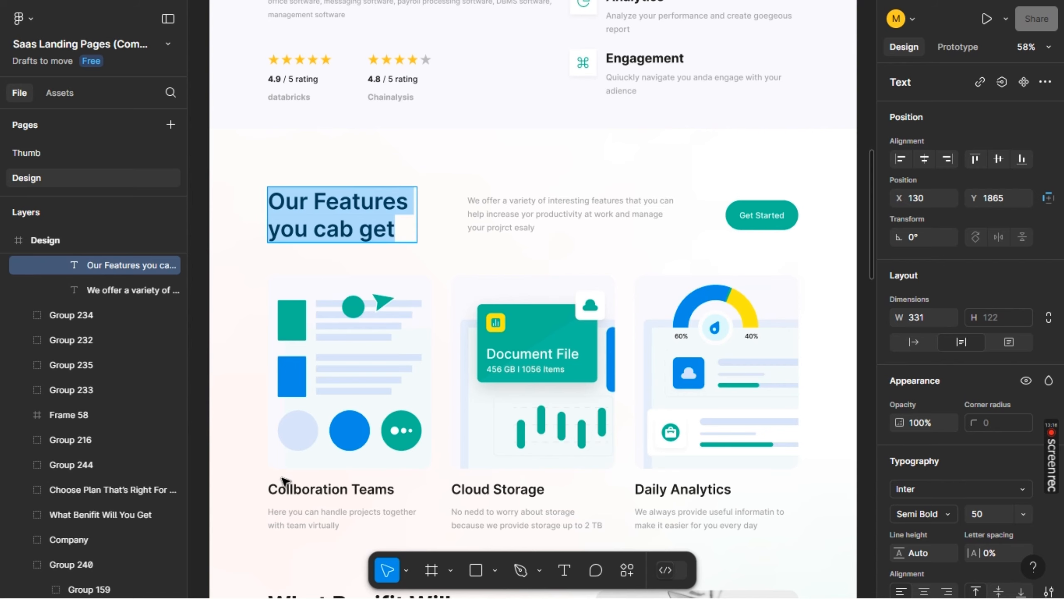
pyautogui.doubleClick(495, 217)
pyautogui.doubleClick(496, 217)
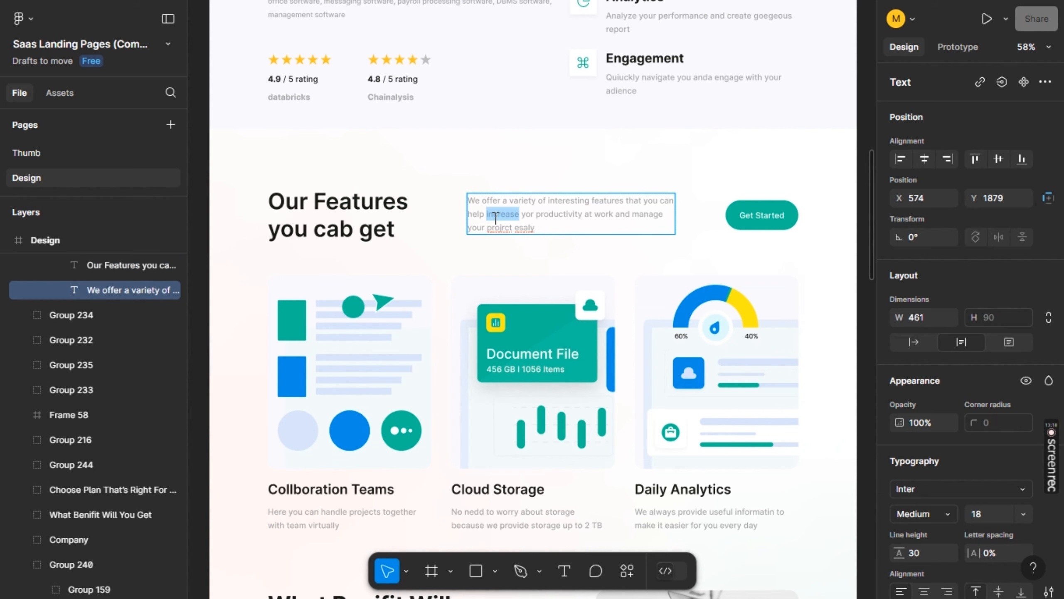
pyautogui.tripleClick(496, 217)
pyautogui.hotkey('ctrl', 'c')
pyautogui.hotkey('alt', 'Tab')
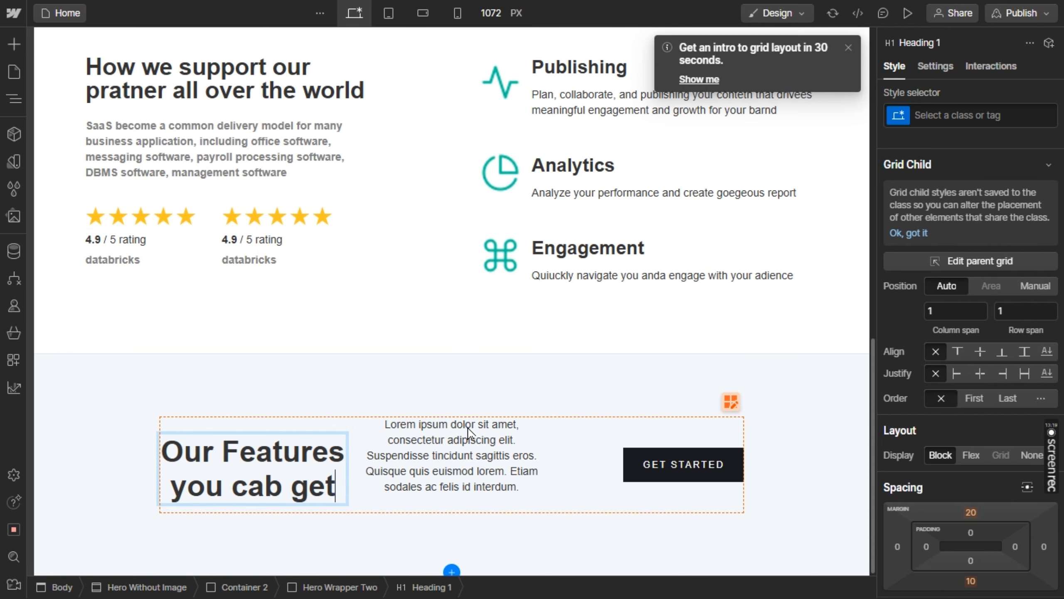
pyautogui.tripleClick(466, 455)
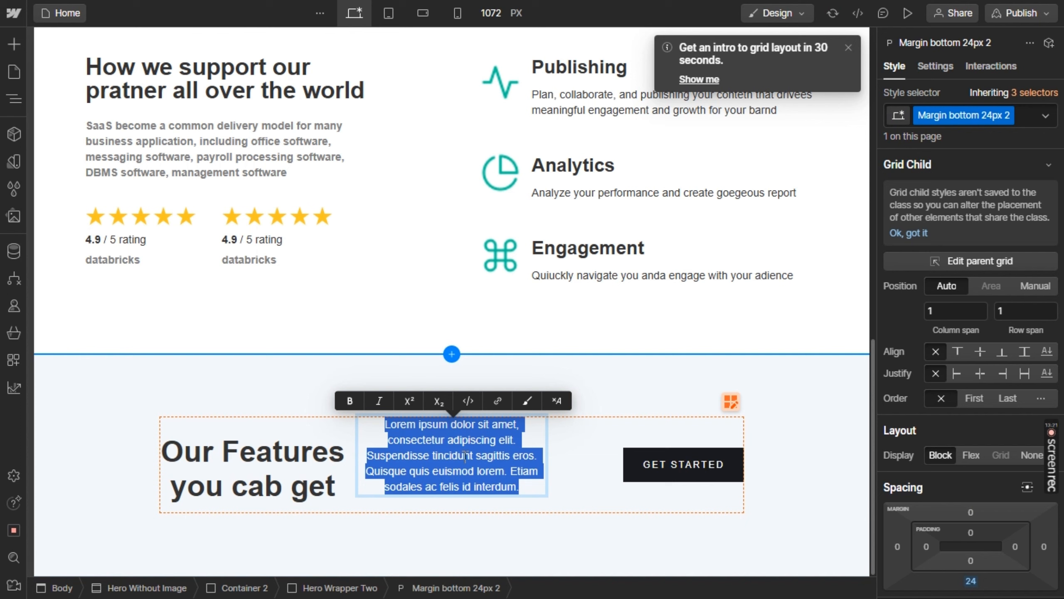
pyautogui.hotkey('ctrl', 'v')
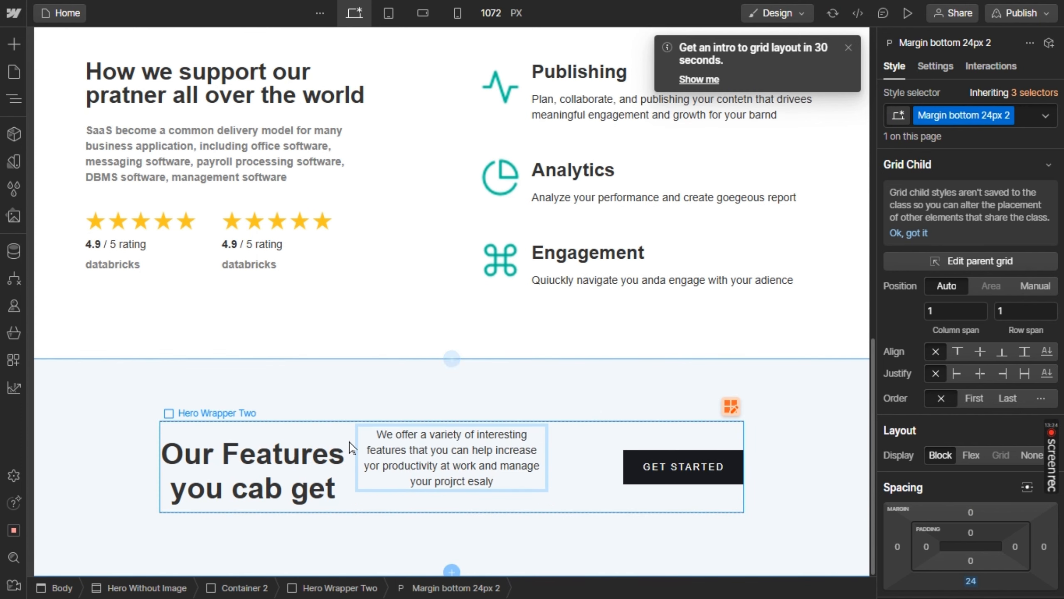
pyautogui.press('Escape')
# Try centred horizontal alignment for Hero Wrapper Two's grid items and return them to right alignment
pyautogui.click(335, 434)
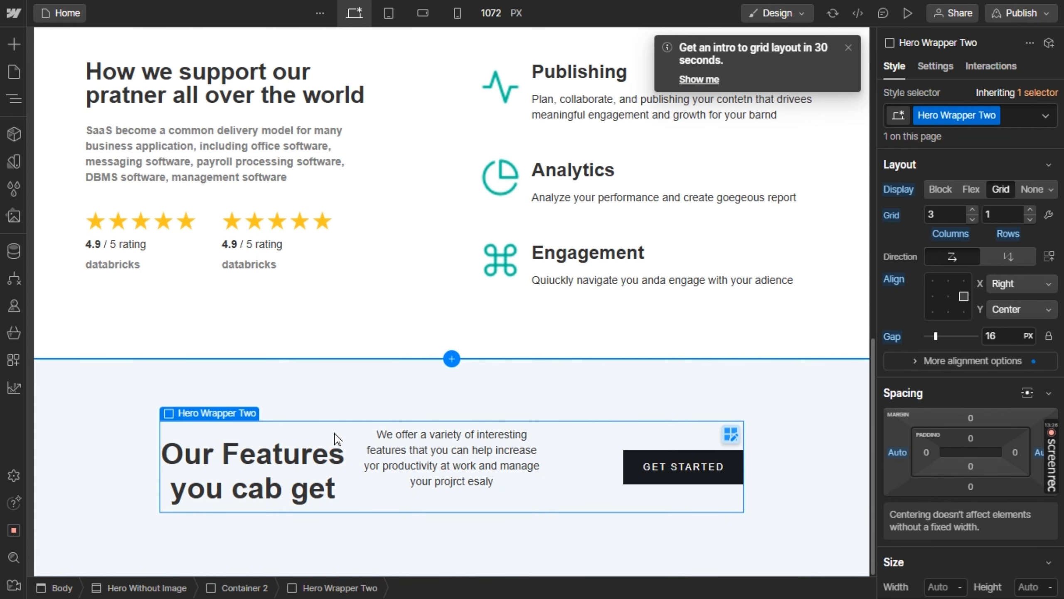
pyautogui.click(947, 296)
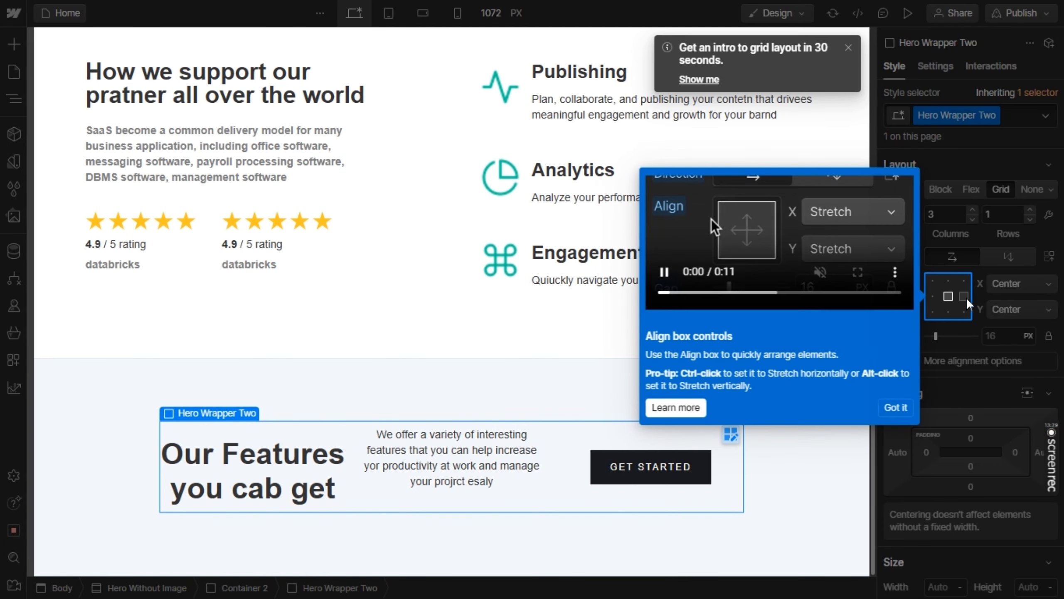
pyautogui.click(963, 296)
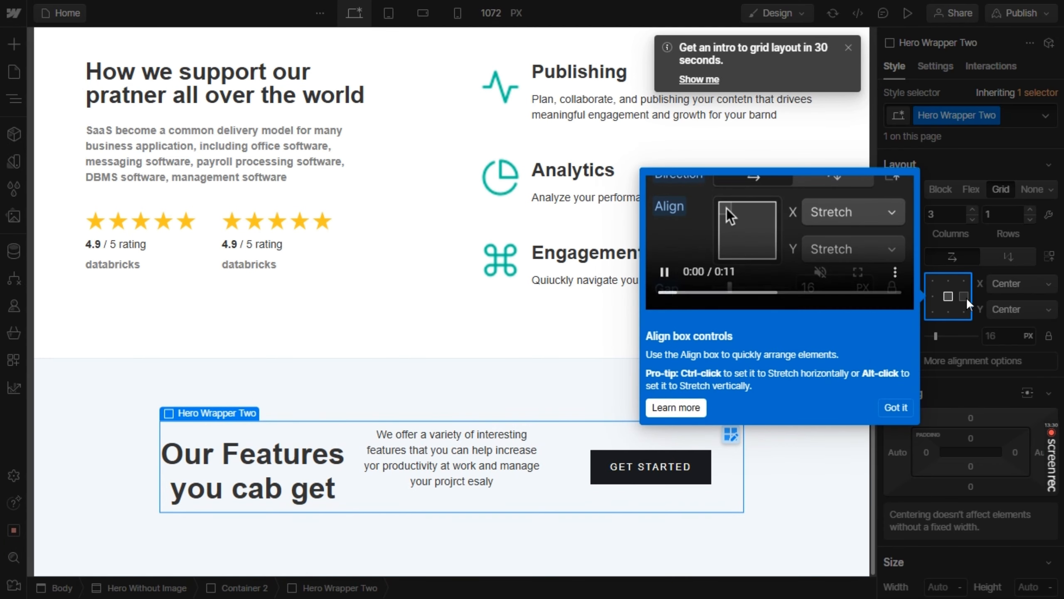
pyautogui.click(895, 407)
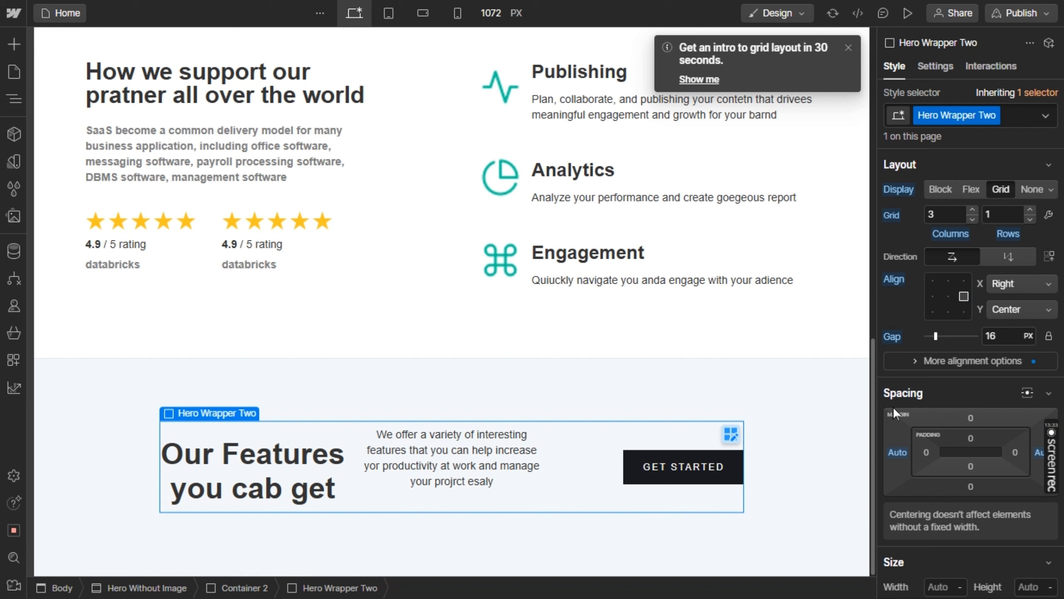
# Check the Get Started button in Figma and give the Webflow button a #54bd95 background with a 10 px corner radius
pyautogui.click(667, 471)
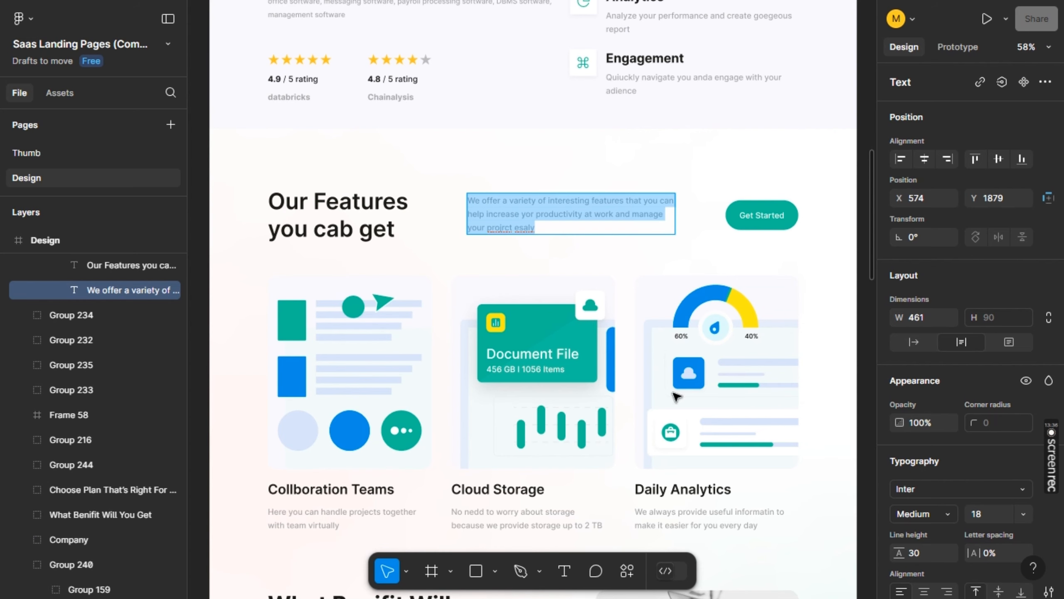
pyautogui.click(789, 225)
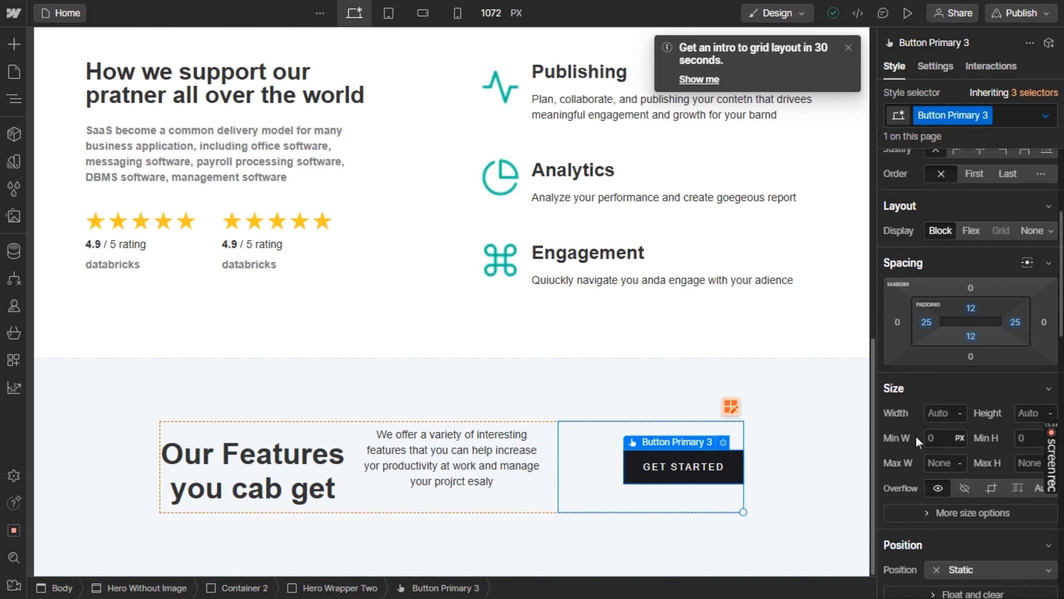
pyautogui.scroll(-3, 916, 435)
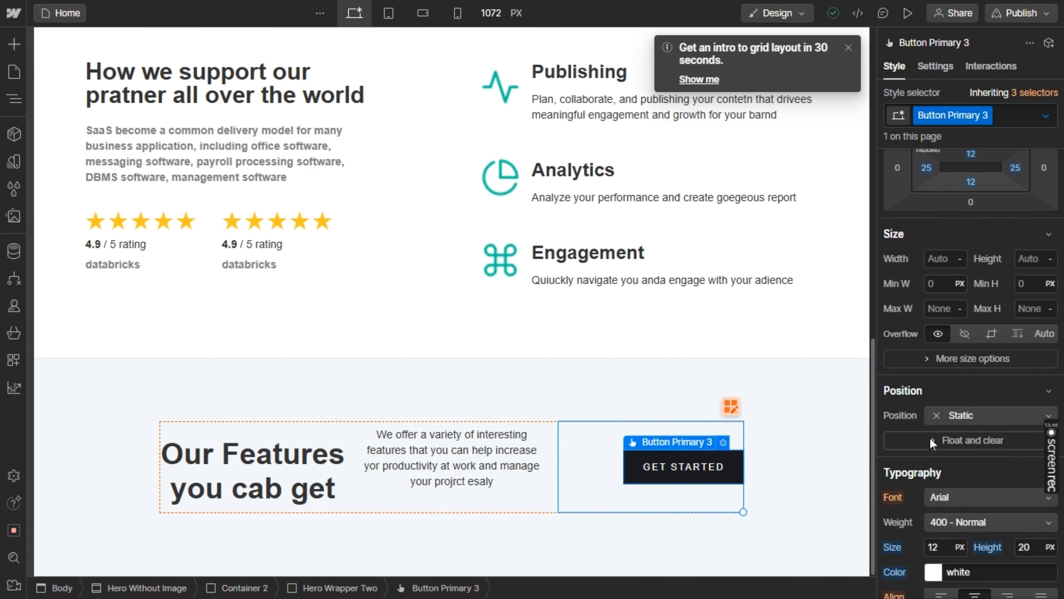
pyautogui.scroll(-5, 929, 437)
pyautogui.scroll(4, 931, 432)
pyautogui.scroll(15, 997, 436)
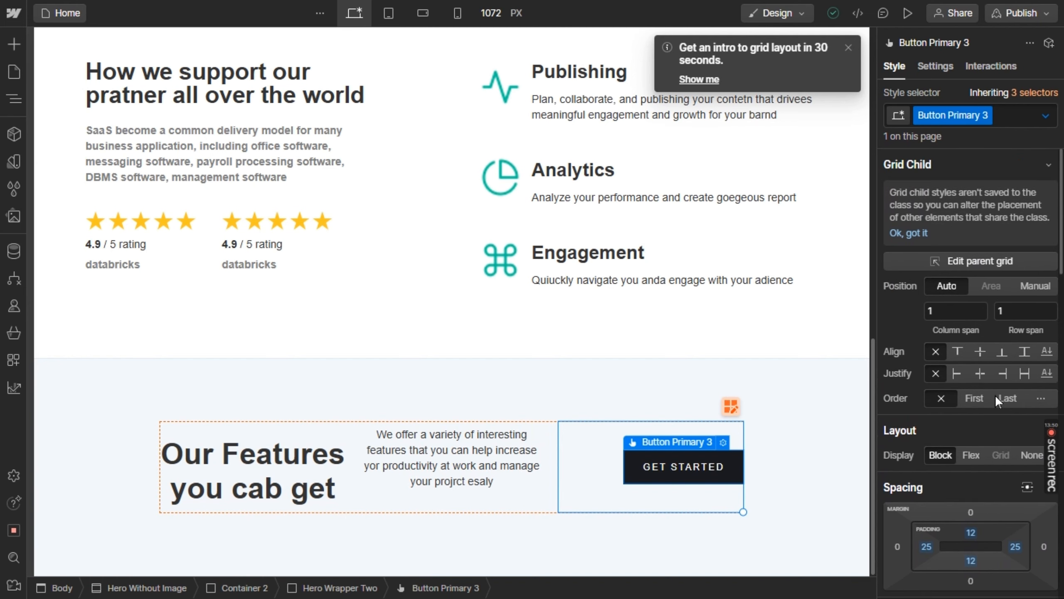
pyautogui.scroll(-10, 995, 394)
pyautogui.scroll(-20, 995, 394)
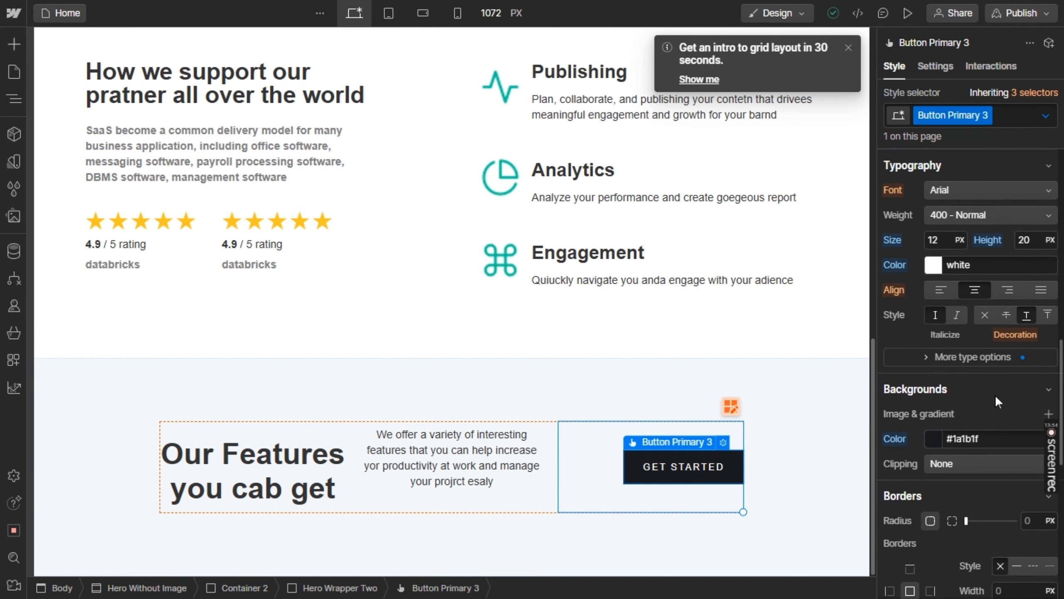
pyautogui.click(987, 439)
pyautogui.hotkey('ctrl', 'v')
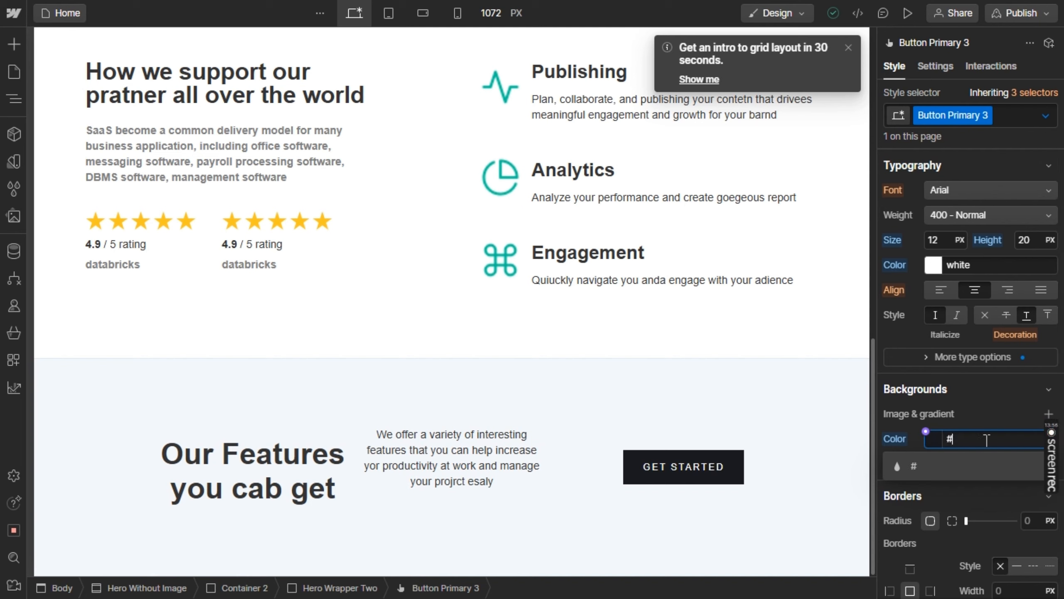
pyautogui.press('Return')
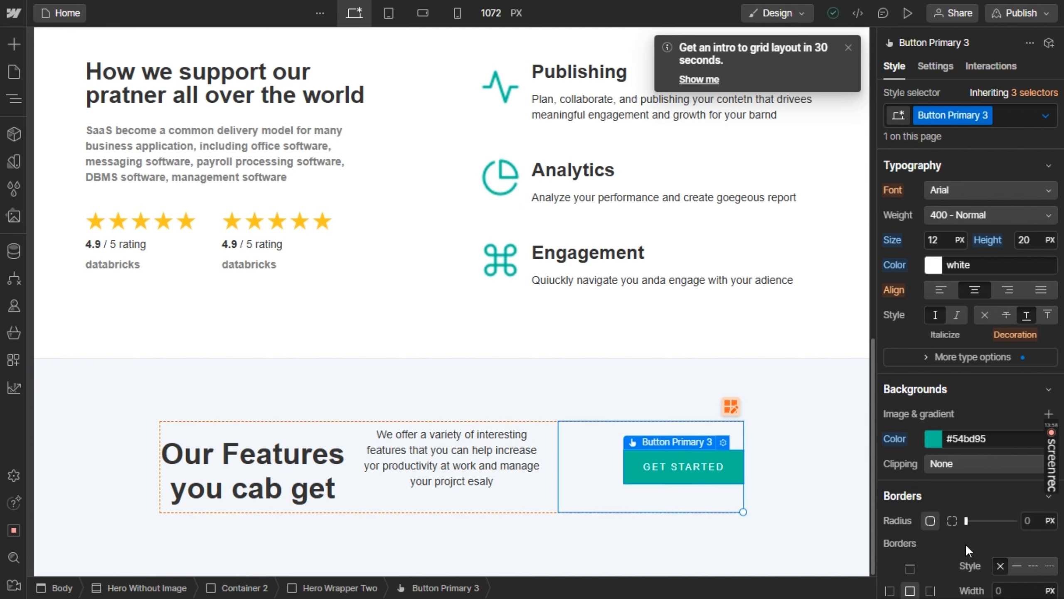
pyautogui.moveTo(966, 520); pyautogui.dragTo(991, 521)
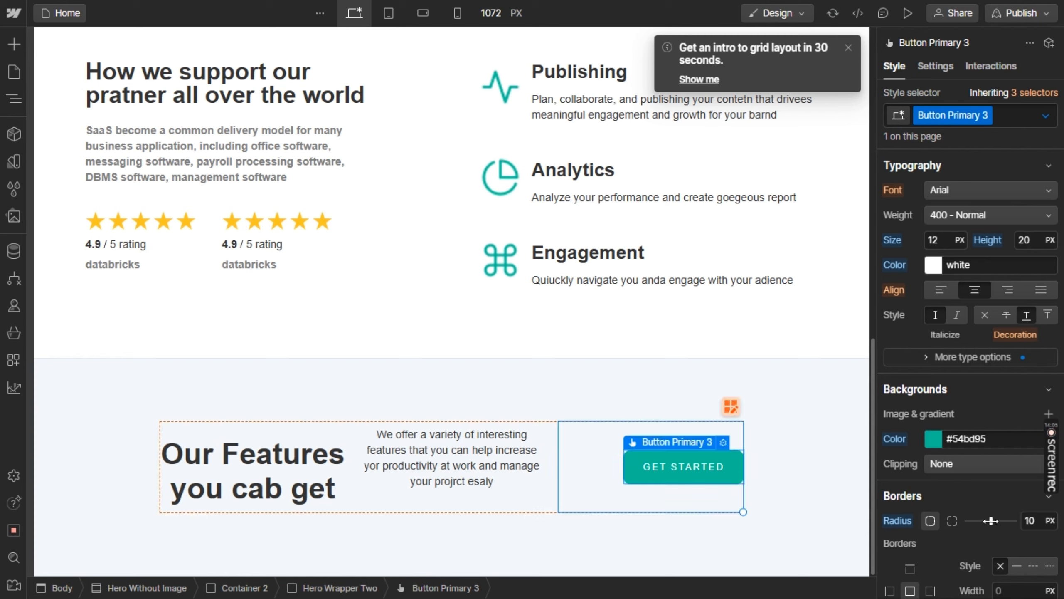
# Set the grid direction of Hero Wrapper Two to column flow
pyautogui.click(831, 425)
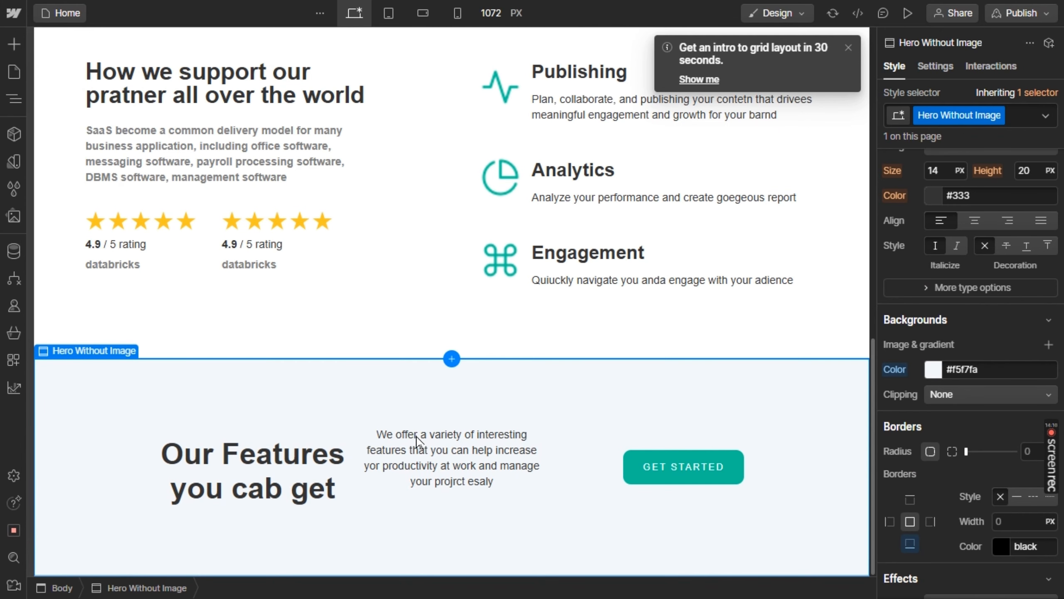
pyautogui.click(400, 483)
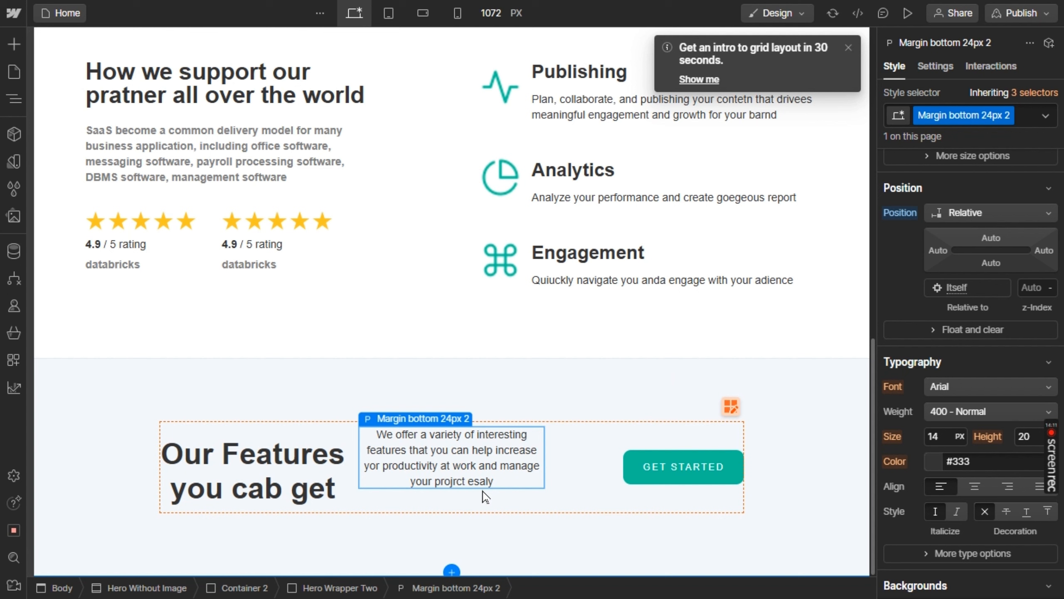
pyautogui.click(509, 499)
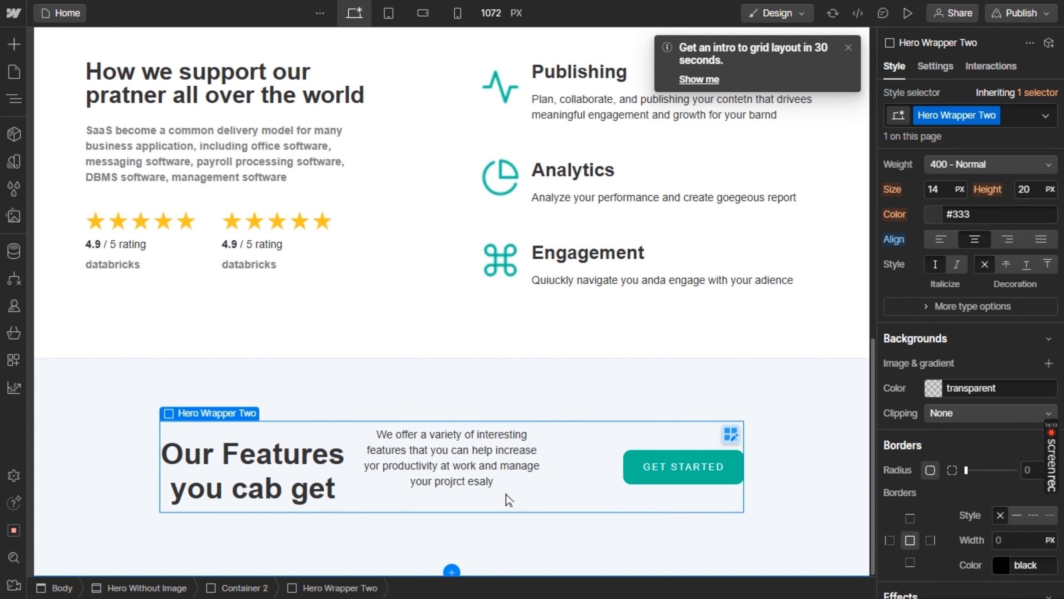
pyautogui.click(493, 474)
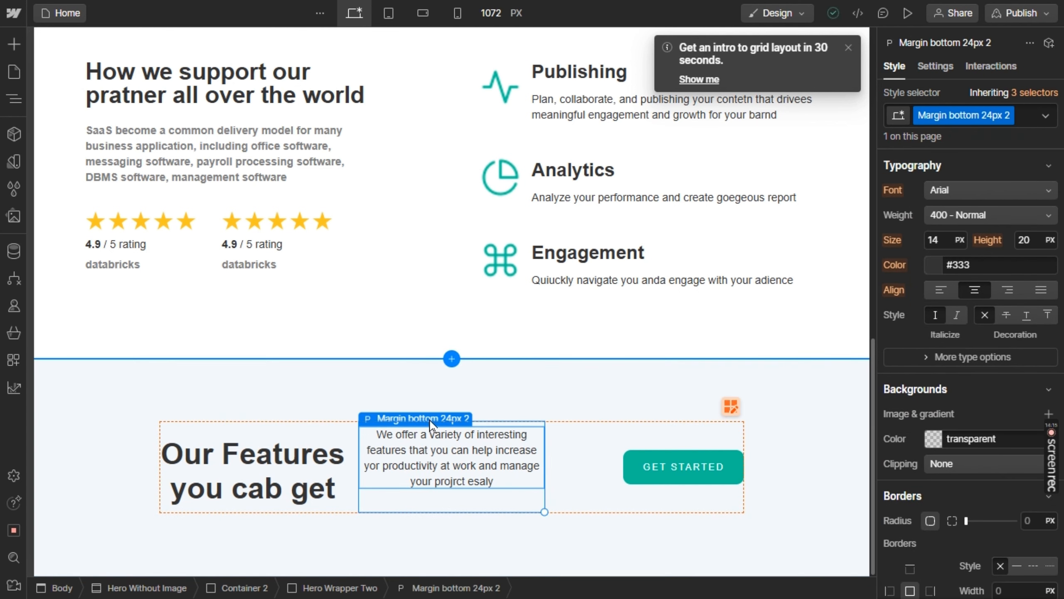
pyautogui.moveTo(431, 419)
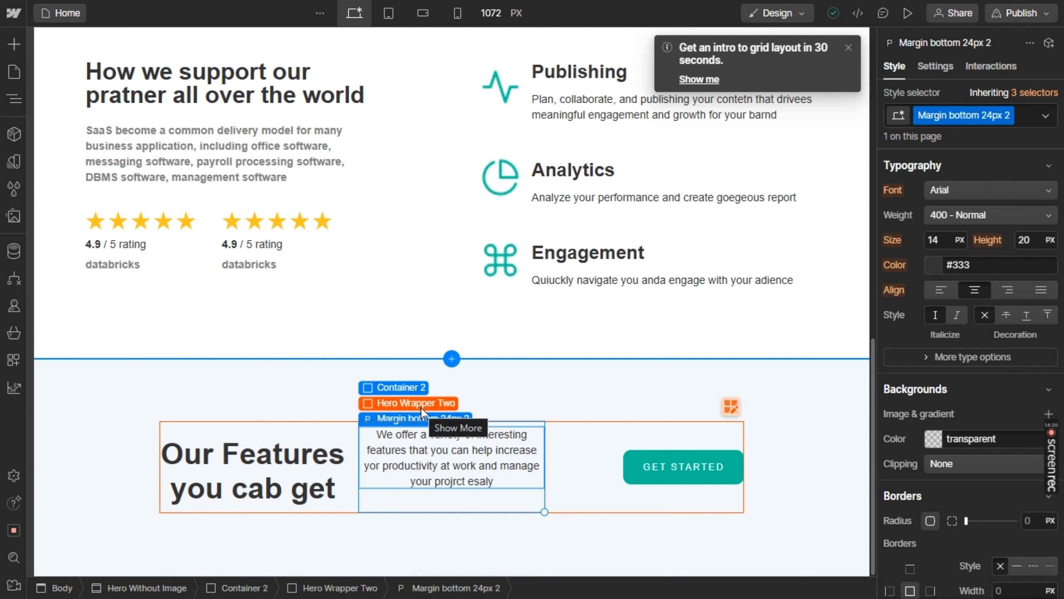
pyautogui.click(420, 405)
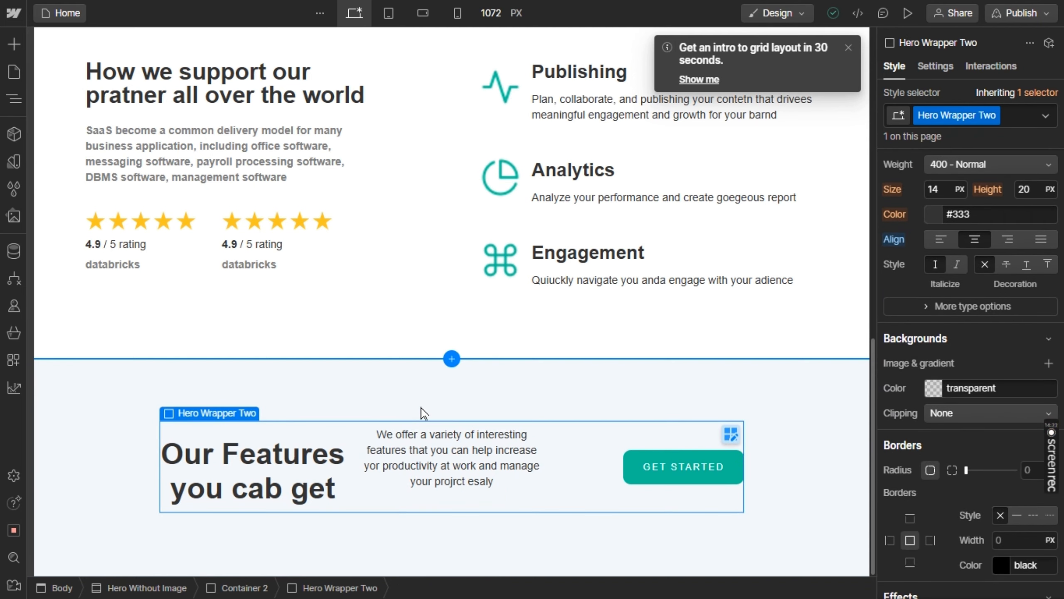
pyautogui.scroll(5, 1019, 309)
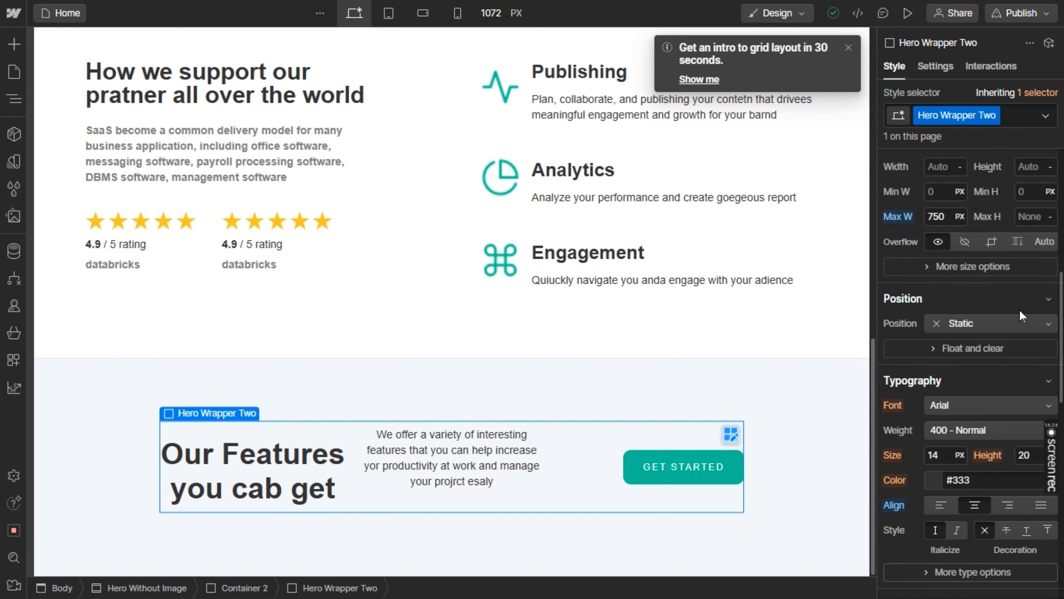
pyautogui.scroll(5, 1019, 309)
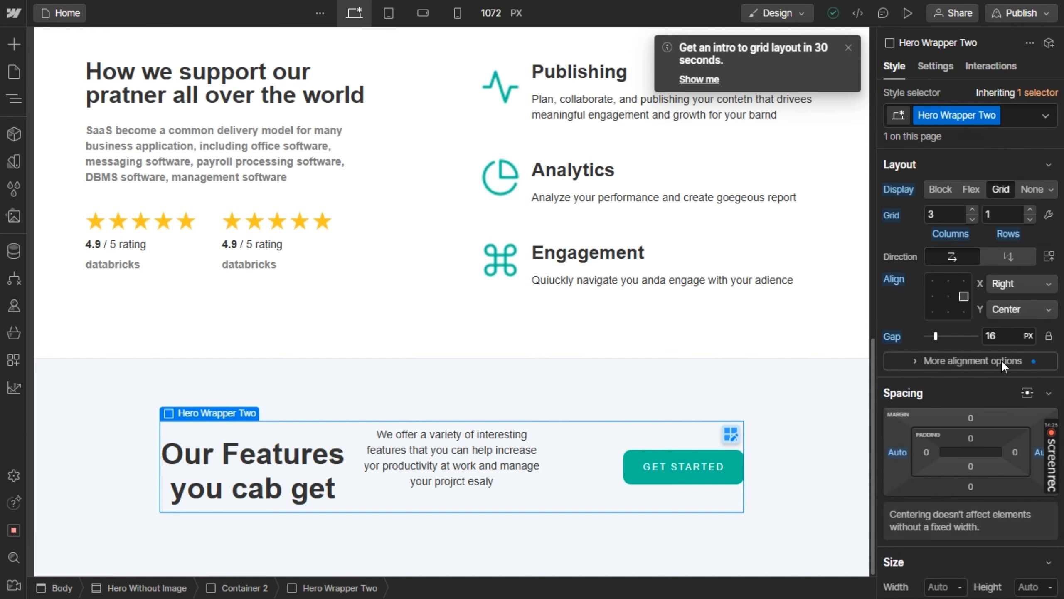
pyautogui.click(1018, 251)
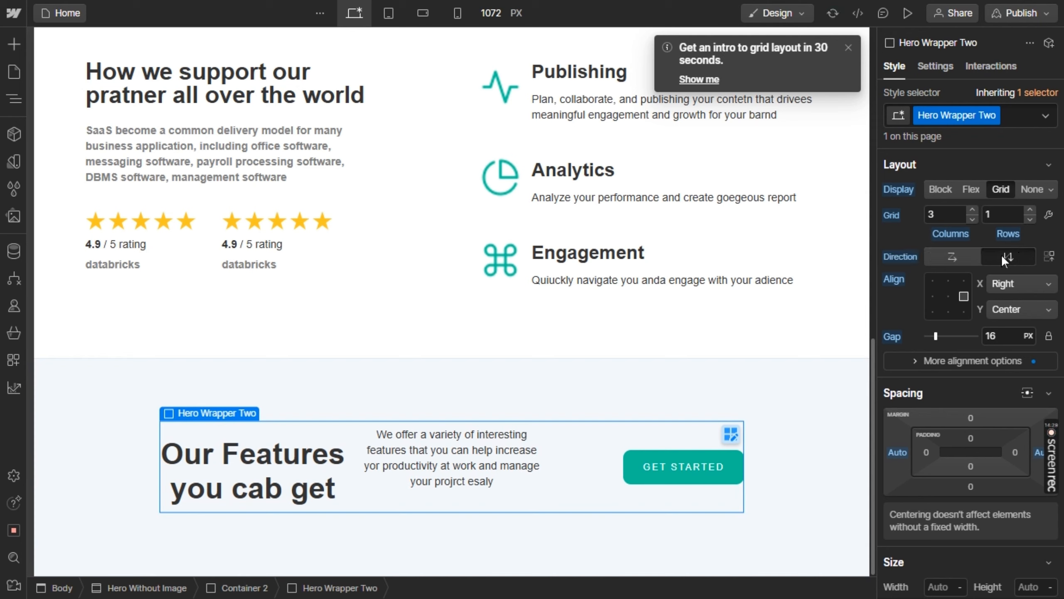
pyautogui.click(963, 259)
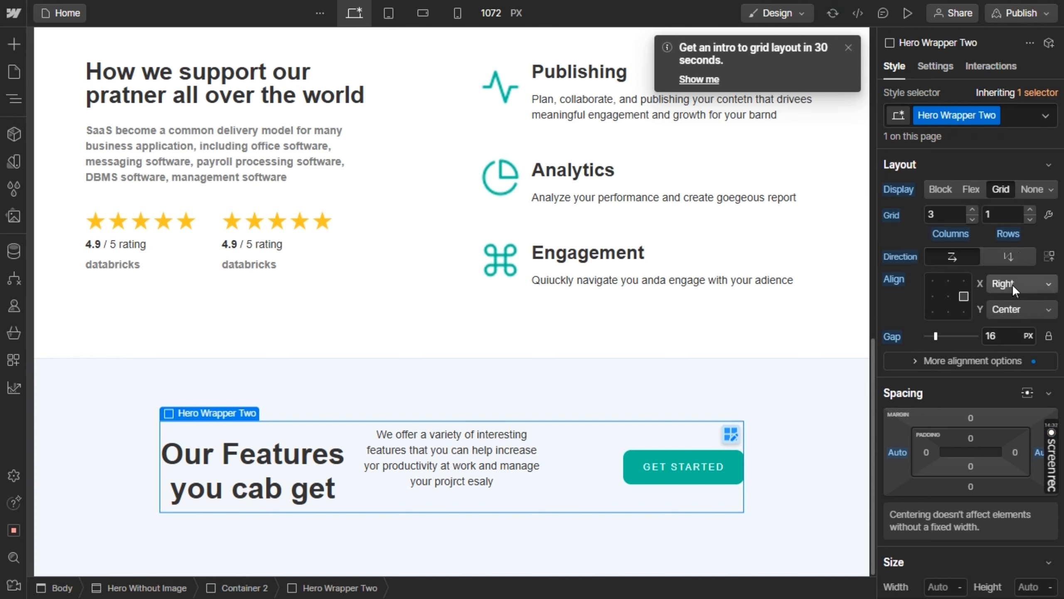
pyautogui.click(1006, 258)
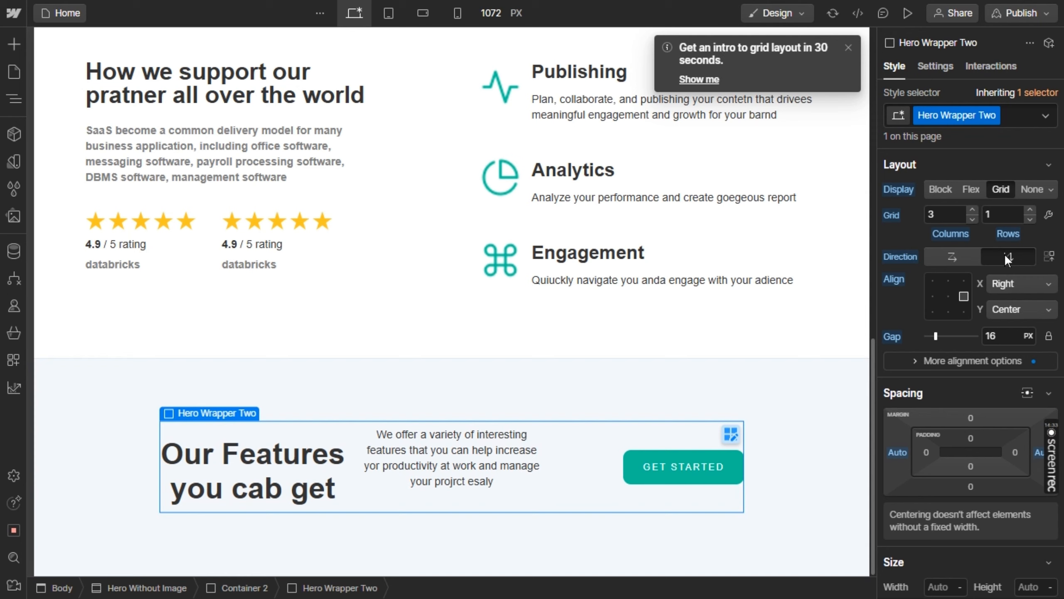
# Try centred and stretched horizontal alignment for Hero Wrapper Two's grid items and restore right alignment with vertical centring
pyautogui.click(947, 297)
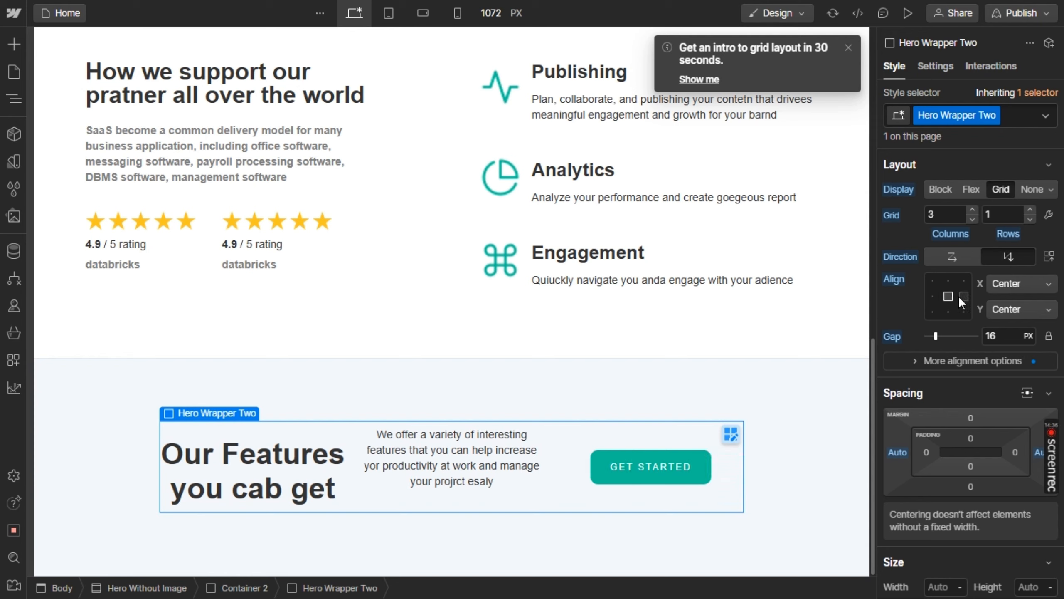
pyautogui.click(957, 296)
pyautogui.click(1008, 303)
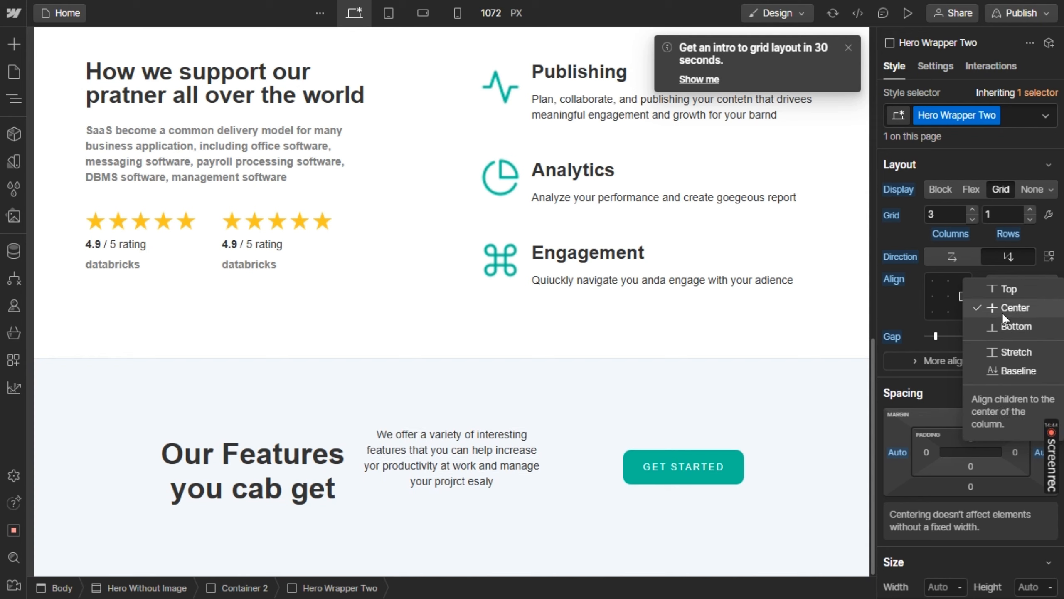
pyautogui.click(1002, 312)
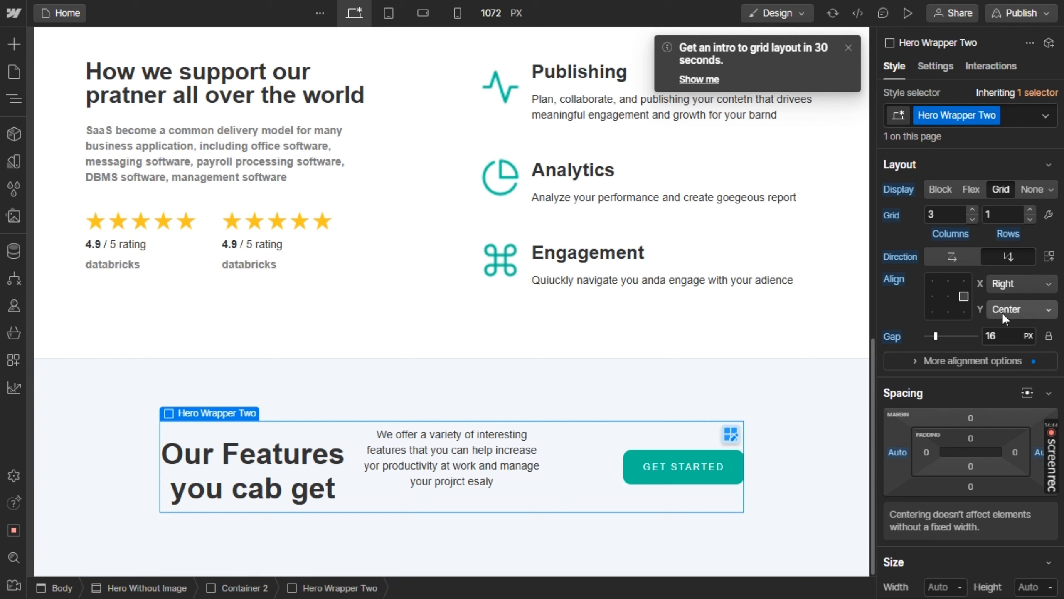
pyautogui.click(1018, 280)
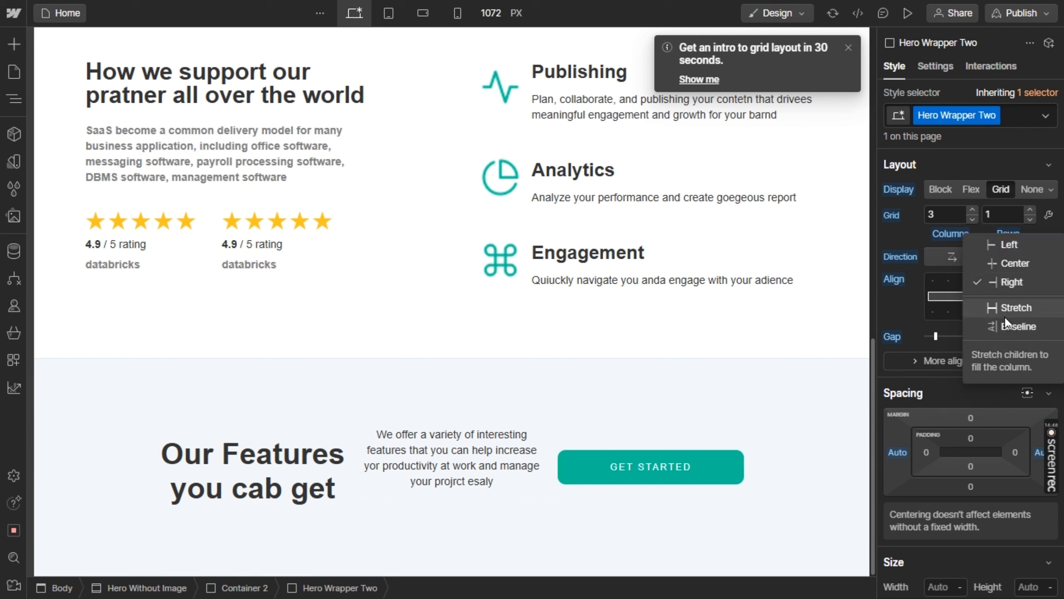
pyautogui.click(1008, 287)
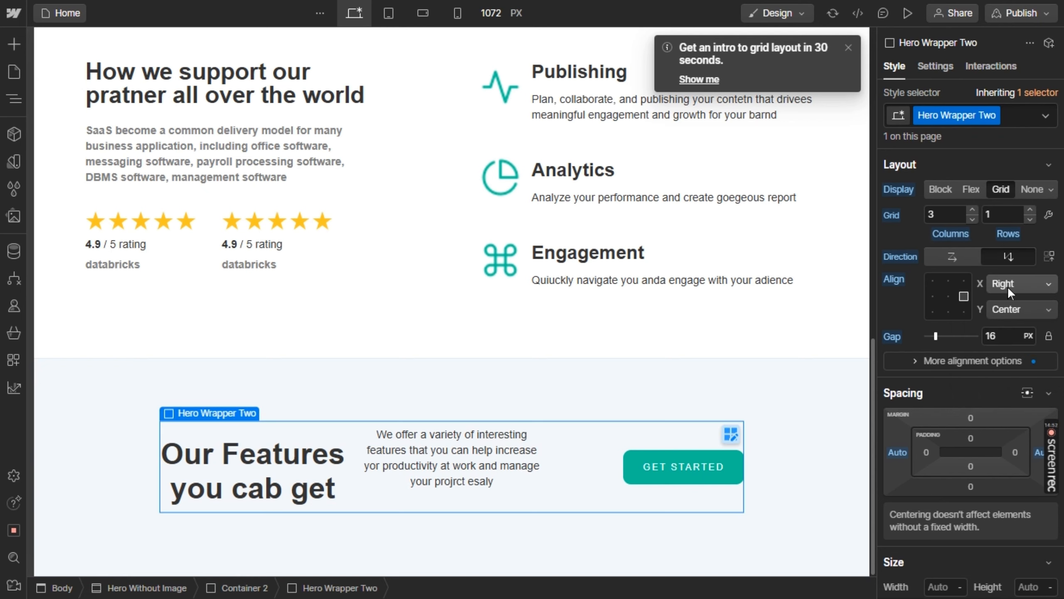
# Set the bottom margin of the "We offer a variety of interesting features" paragraph to 0
pyautogui.click(496, 491)
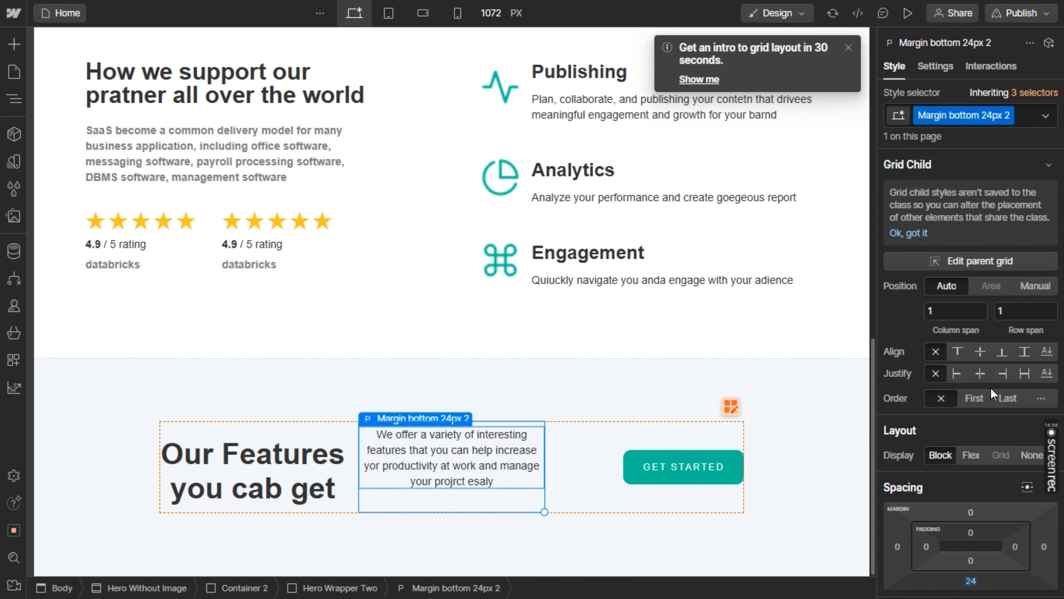
pyautogui.scroll(-2, 990, 387)
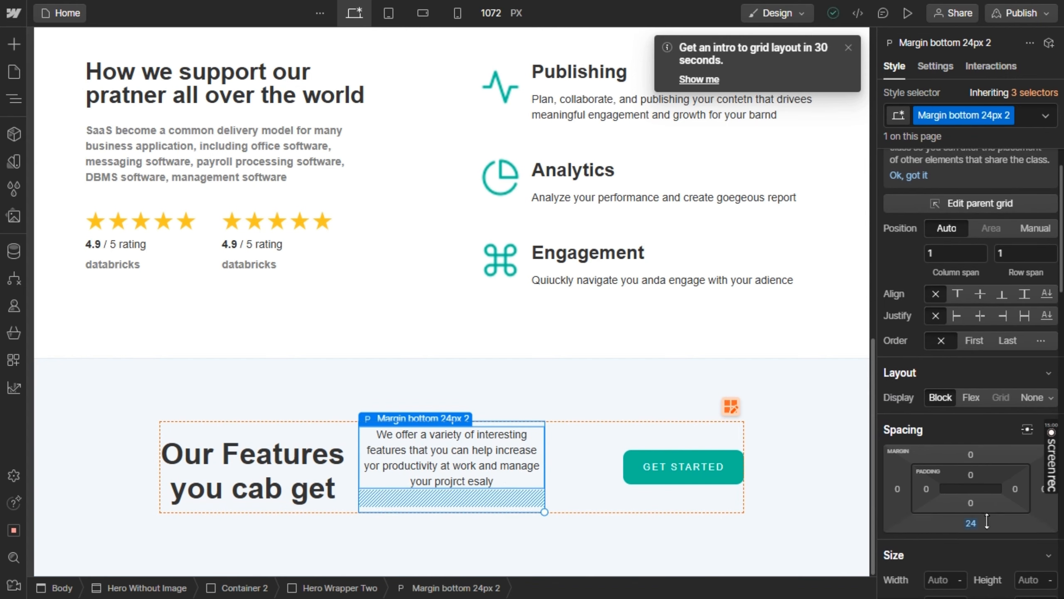
pyautogui.moveTo(987, 520); pyautogui.dragTo(989, 501)
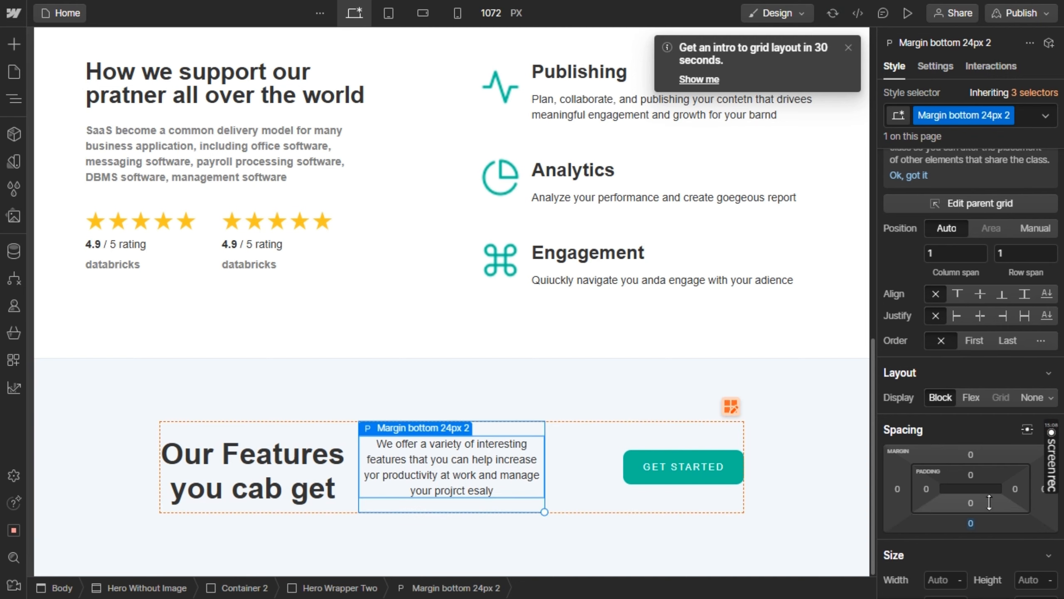
pyautogui.click(615, 385)
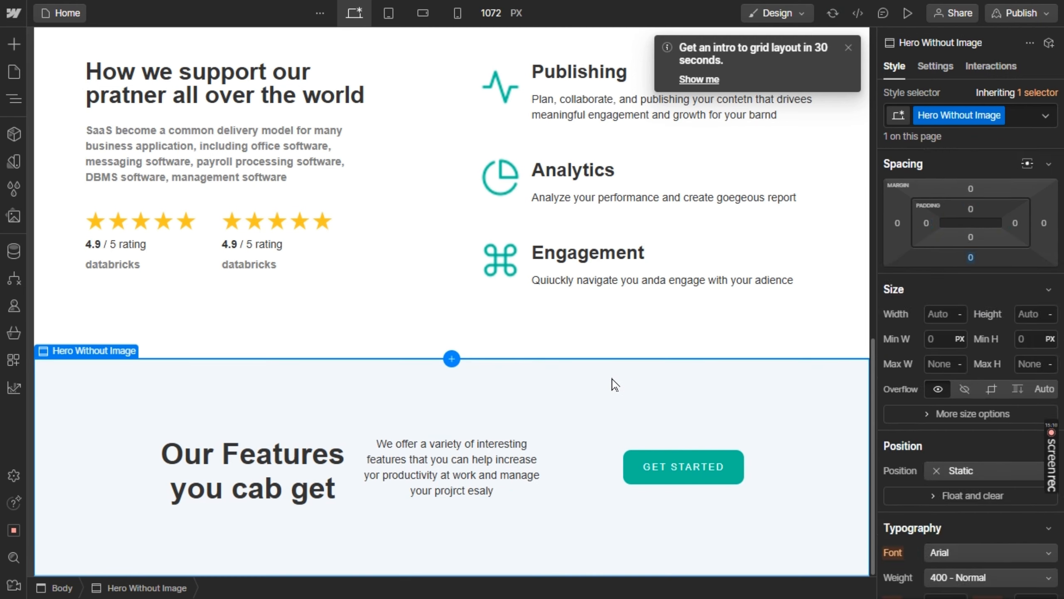
# Check the feature cards in Figma, try a Grid element below Hero Wrapper Two in Webflow's Container 2, and delete that grid
pyautogui.hotkey('alt', 'Tab')
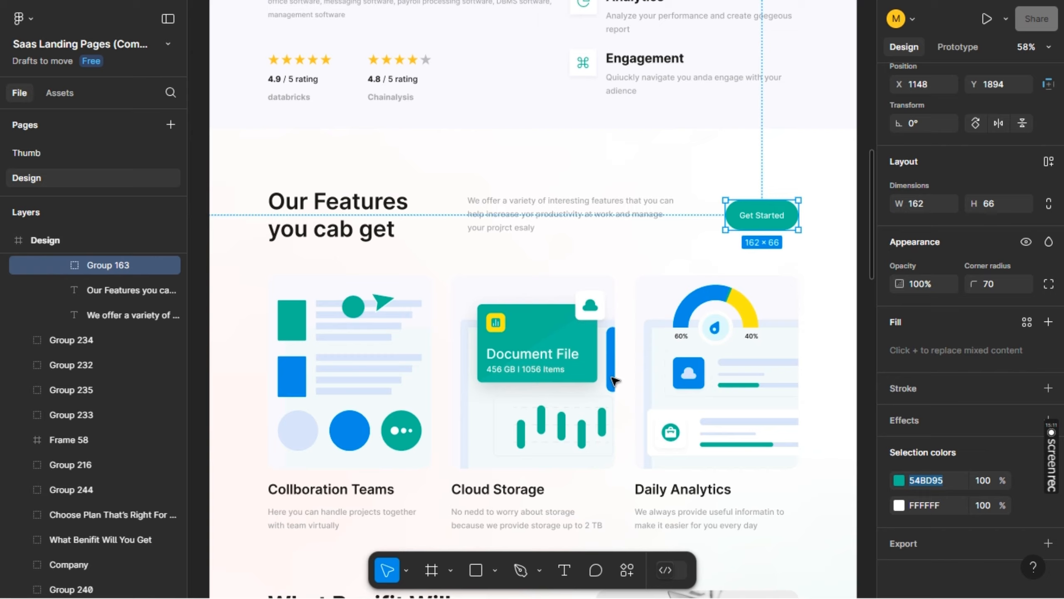
pyautogui.scroll(-2, 613, 375)
pyautogui.hotkey('alt', 'Tab')
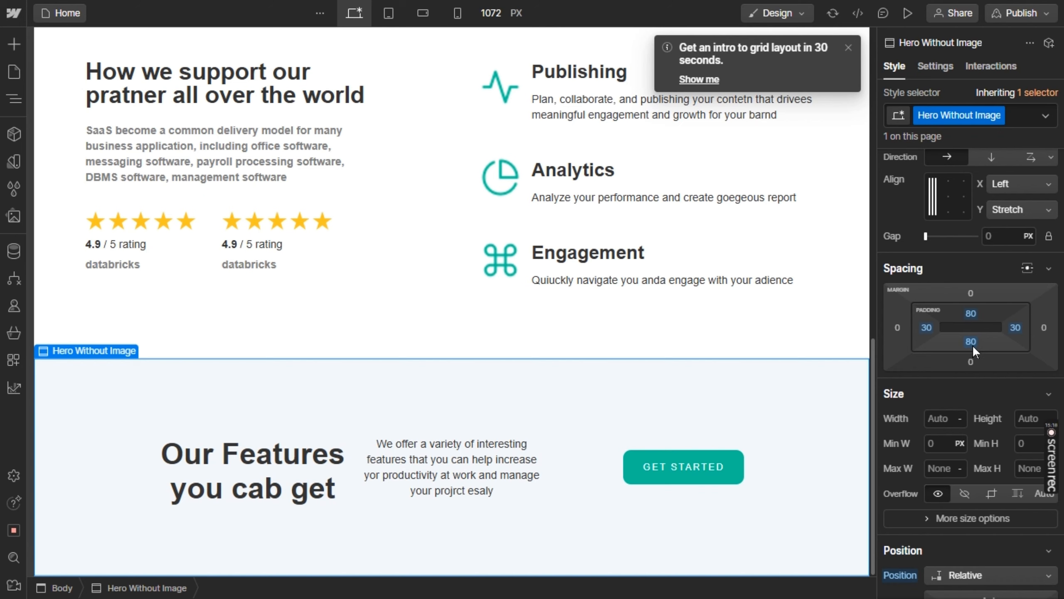
pyautogui.hotkey('alt', 'Tab')
pyautogui.hotkey('alt', 'Tab')
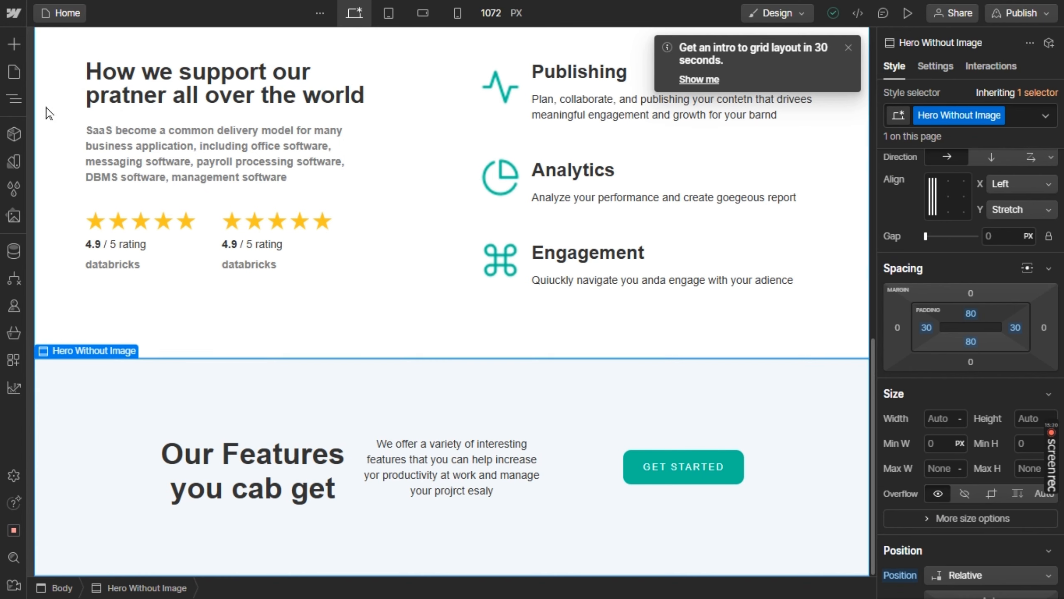
pyautogui.click(15, 42)
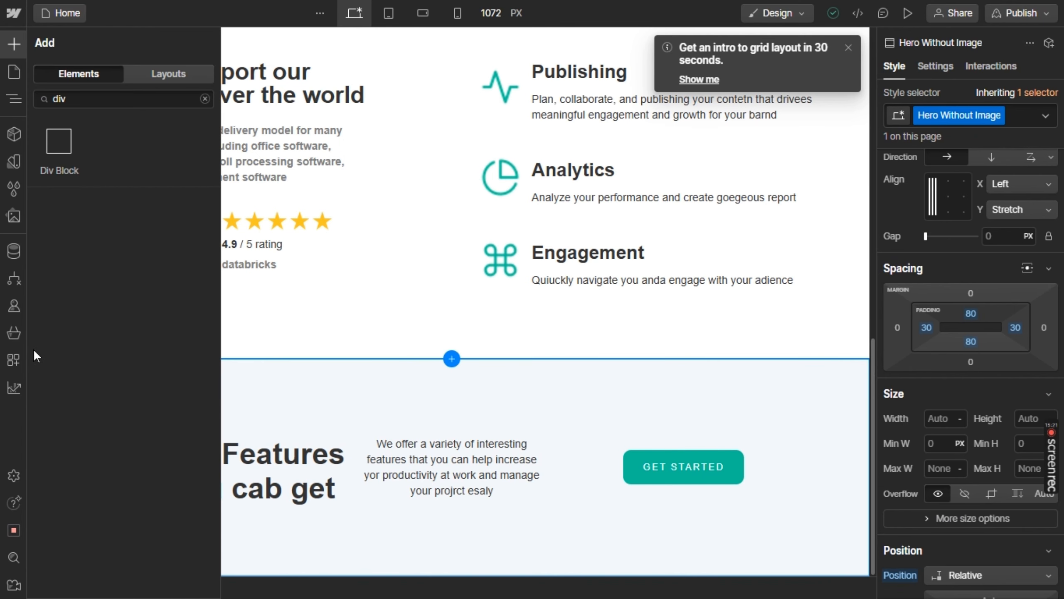
pyautogui.doubleClick(89, 97)
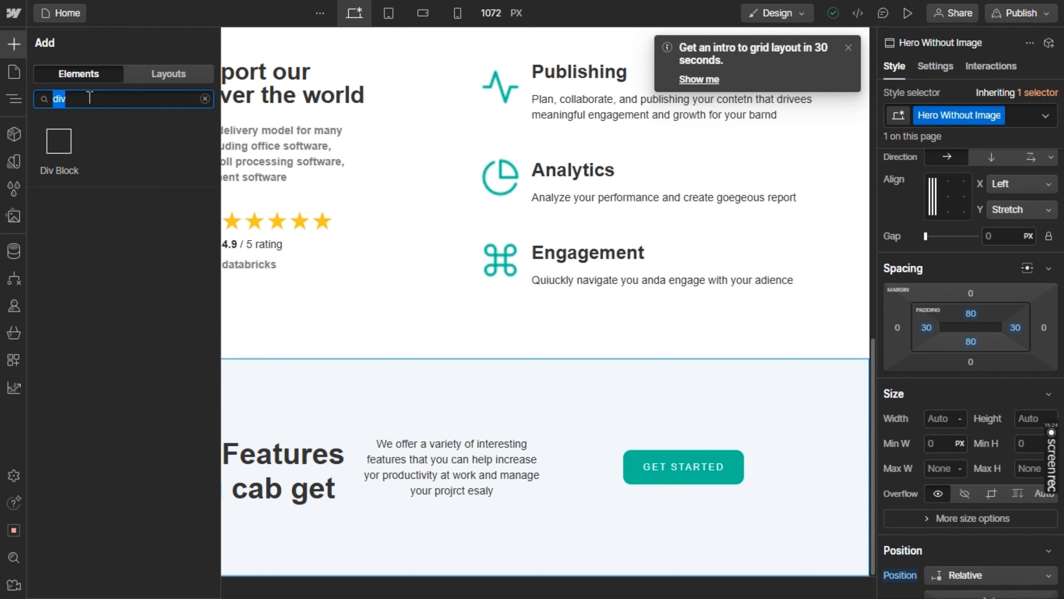
pyautogui.write('gri')
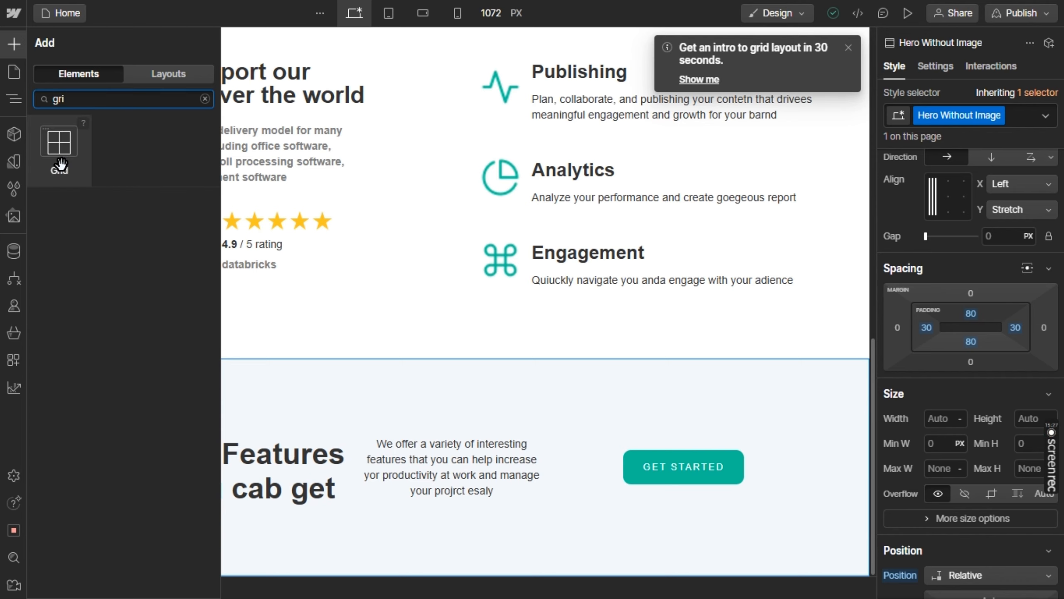
pyautogui.moveTo(60, 164); pyautogui.dragTo(405, 512)
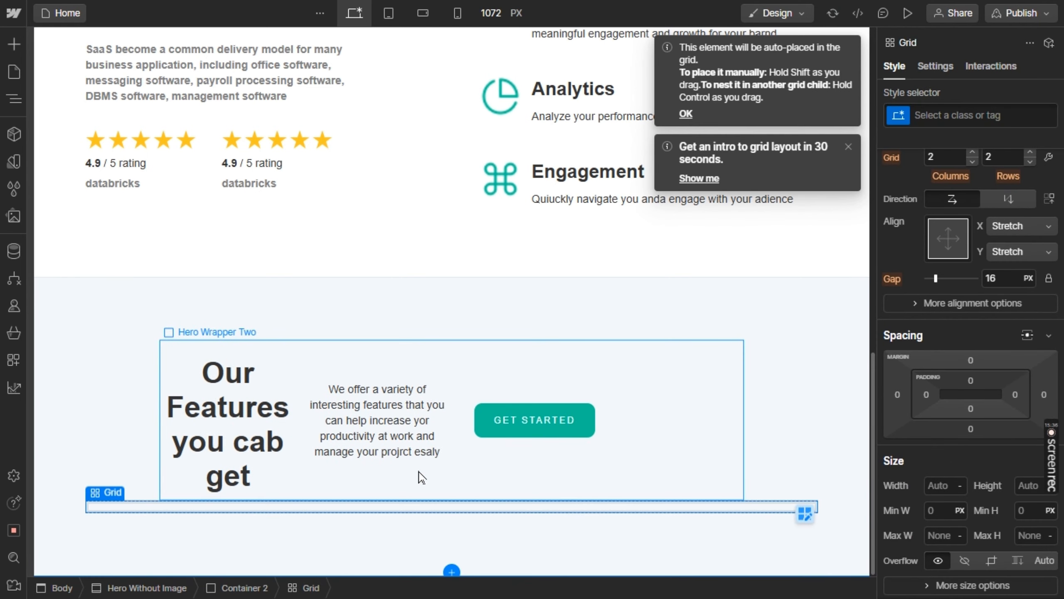
pyautogui.press('Delete')
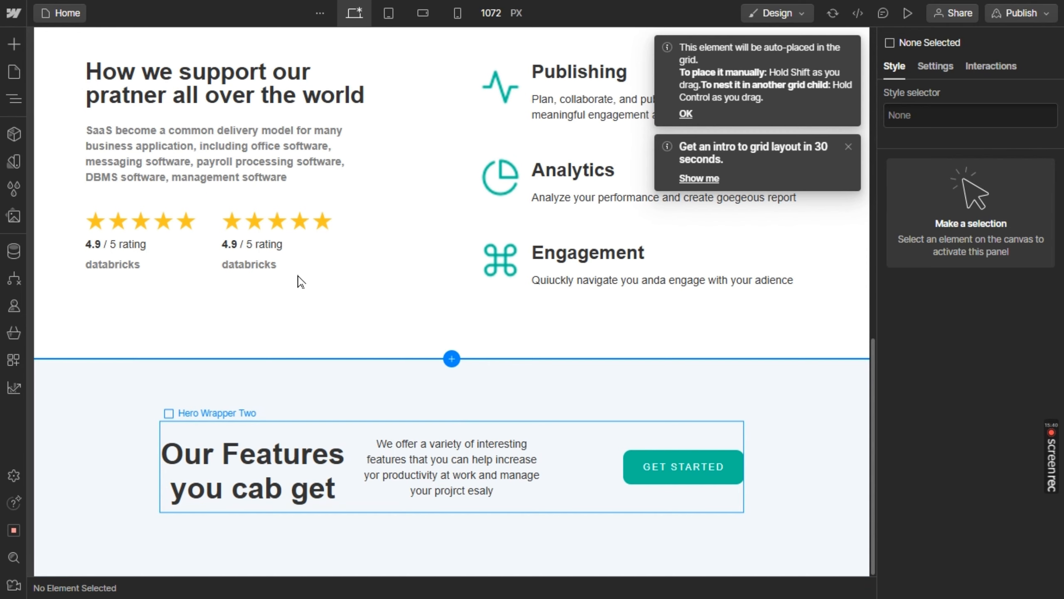
# Place a new Grid element in the Hero Without Image section
pyautogui.click(20, 47)
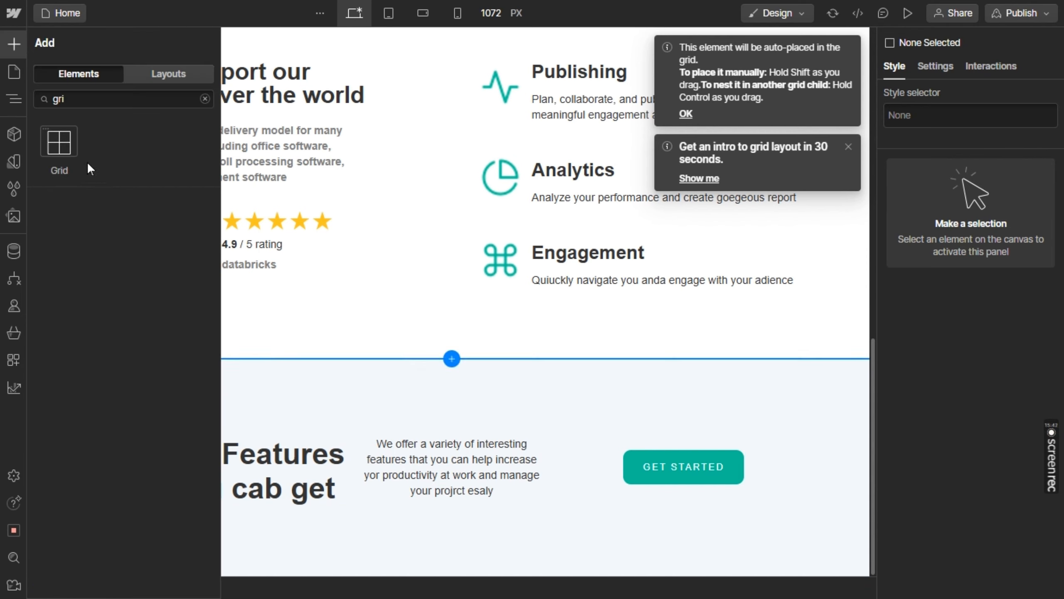
pyautogui.moveTo(59, 143); pyautogui.dragTo(375, 487)
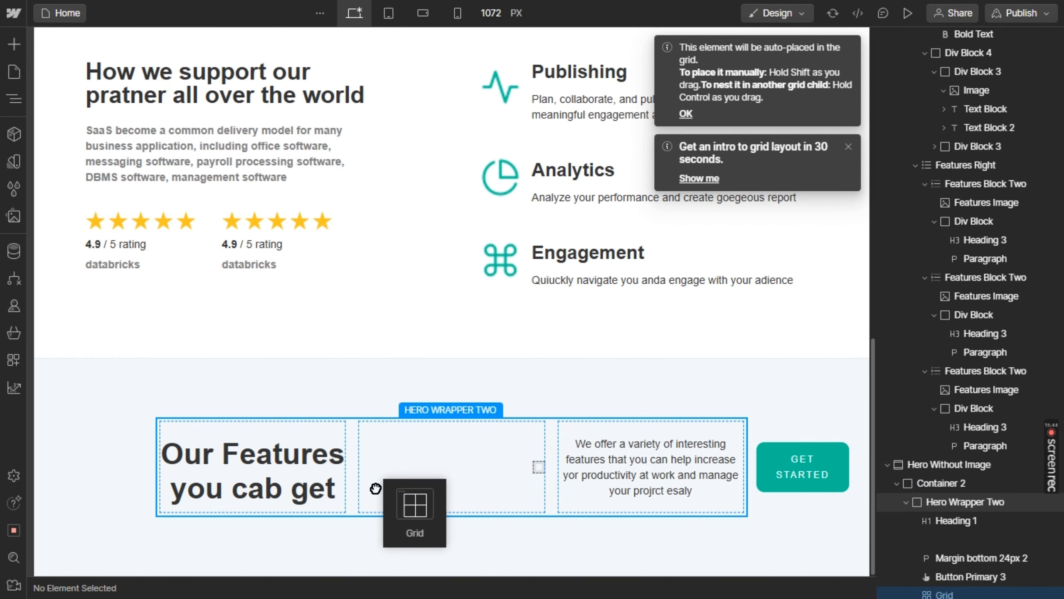
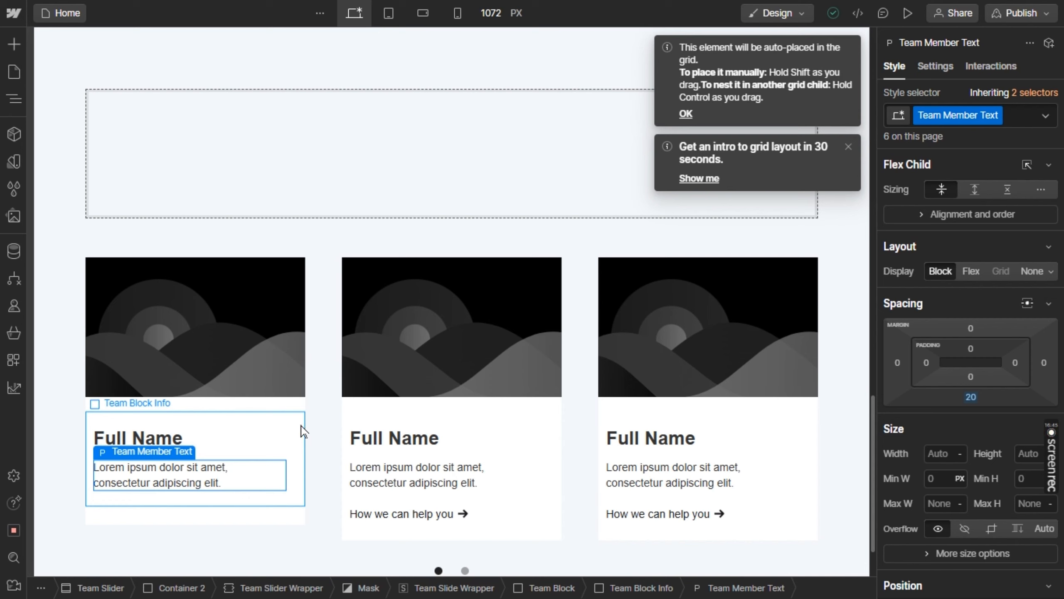
# Move the first Team Block from the slider into the new grid and set the grid to 3 columns and 1 row
pyautogui.click(305, 411)
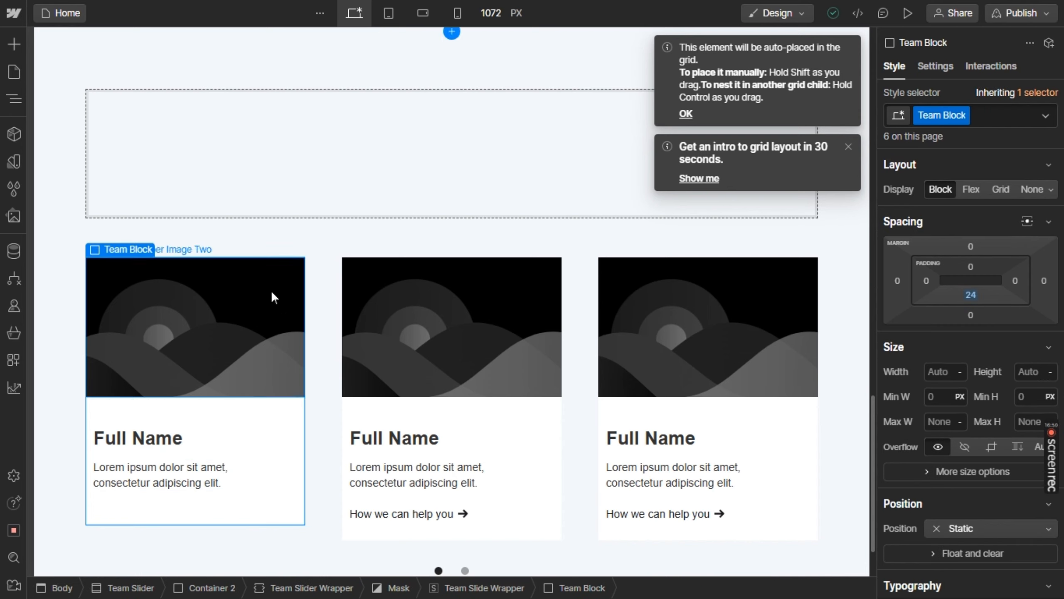
pyautogui.moveTo(271, 291); pyautogui.dragTo(193, 127)
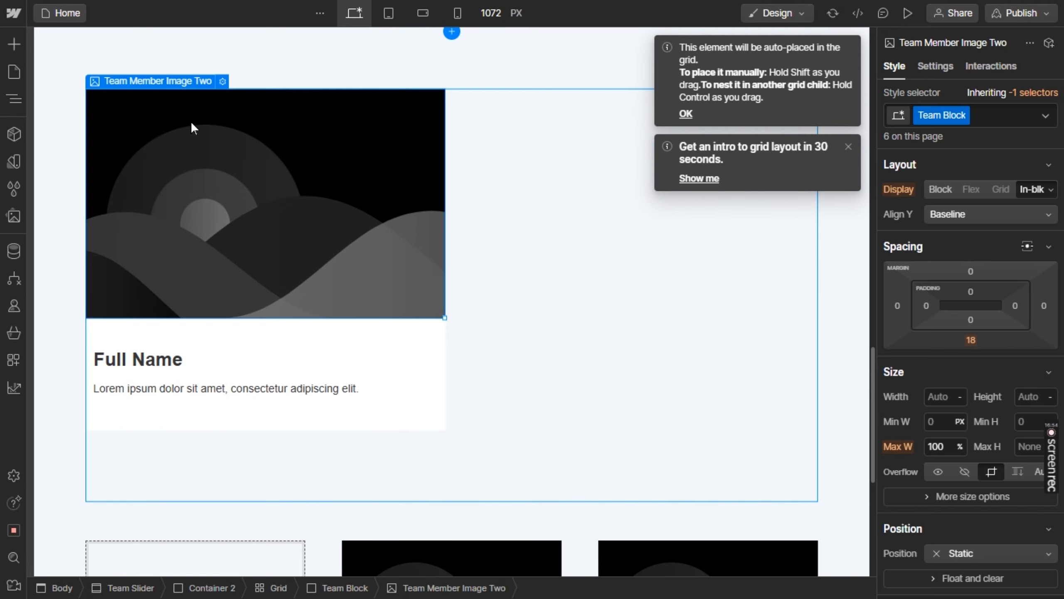
pyautogui.click(510, 138)
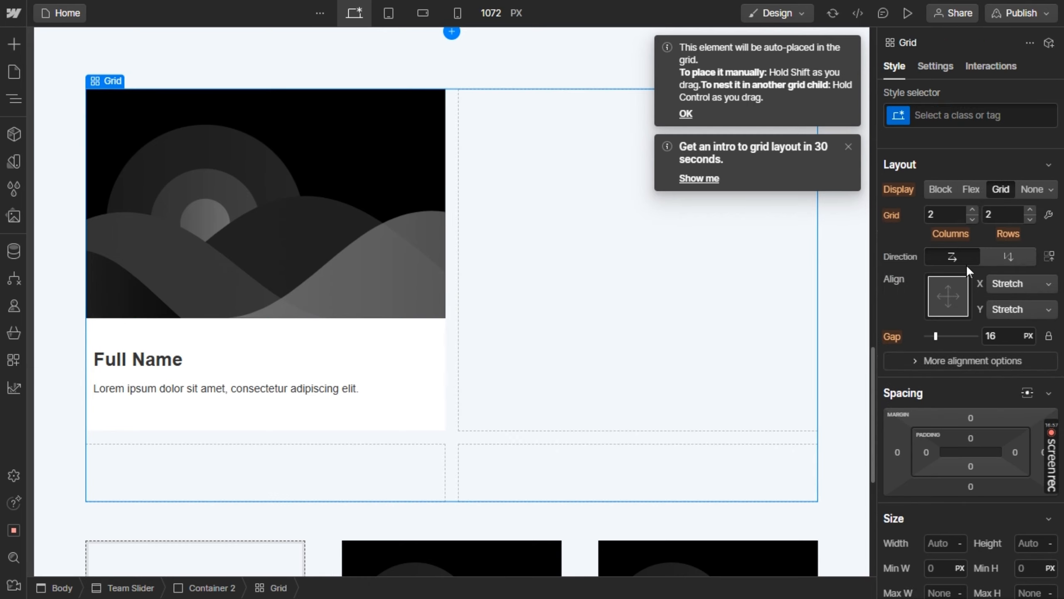
pyautogui.click(1029, 218)
pyautogui.click(971, 211)
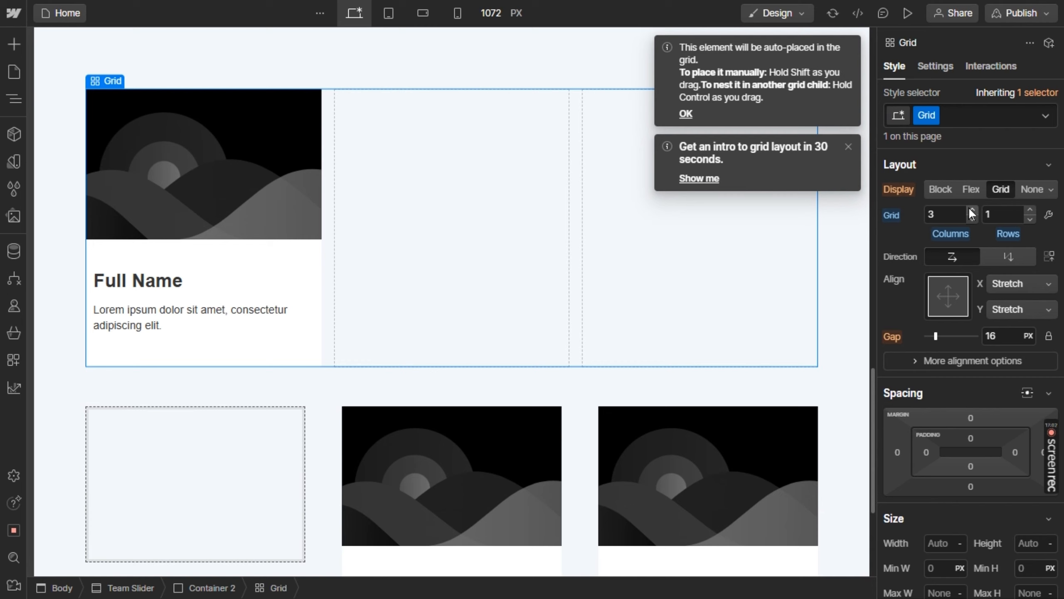
# Duplicate the Team Block twice to fill the remaining two grid columns
pyautogui.click(308, 256)
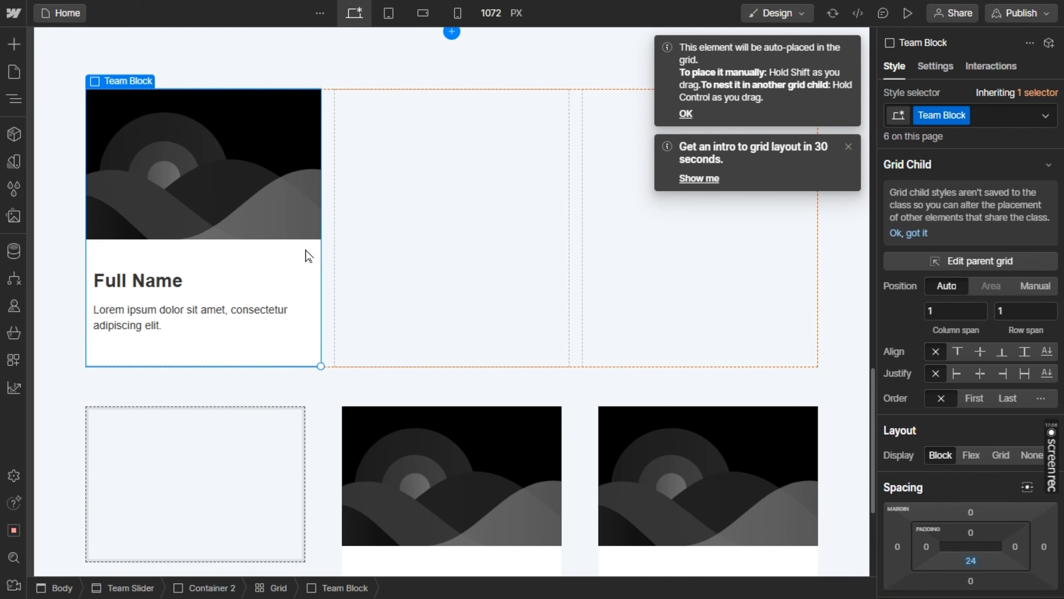
pyautogui.hotkey('ctrl', 'd')
pyautogui.hotkey('ctrl', 'd')
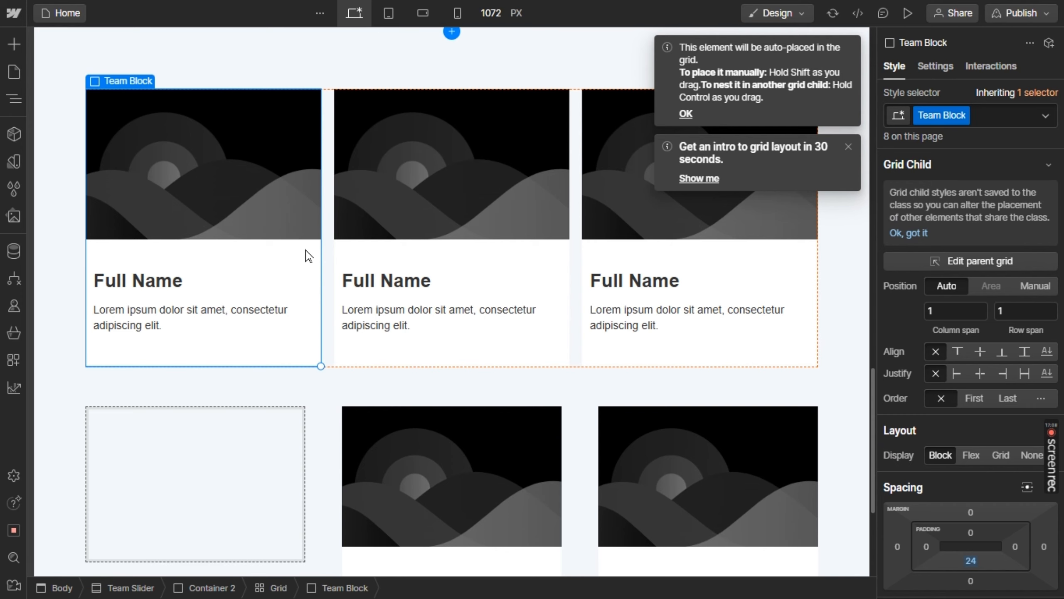
# Delete the leftover team slider below the card grid
pyautogui.click(325, 425)
pyautogui.scroll(3, 324, 425)
pyautogui.click(325, 425)
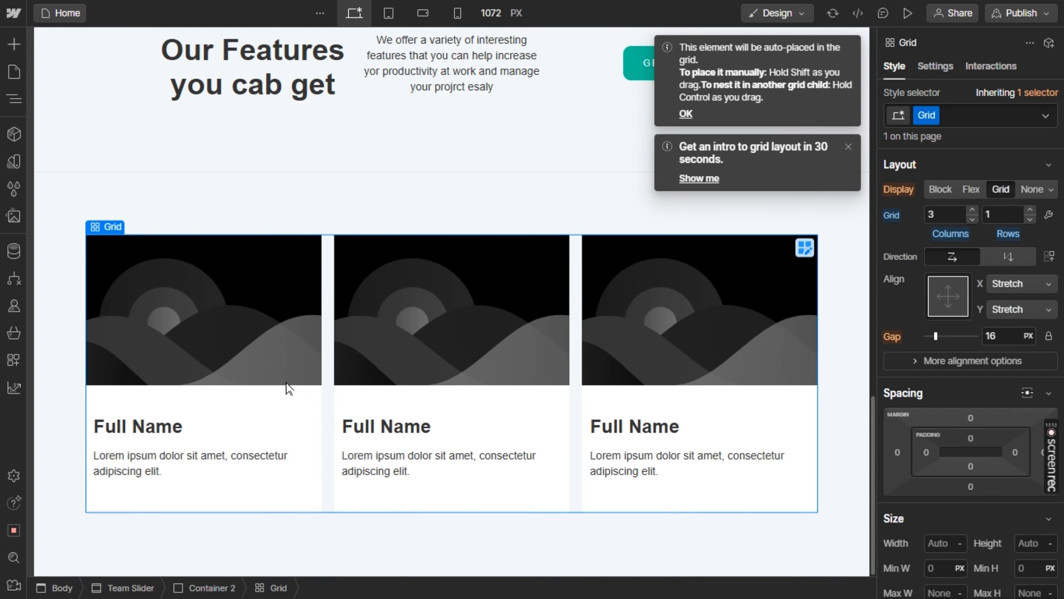
# Check the feature cards in Figma and set the first grid card's image to team.png in Webflow
pyautogui.hotkey('alt', 'Tab')
pyautogui.hotkey('alt', 'Tab')
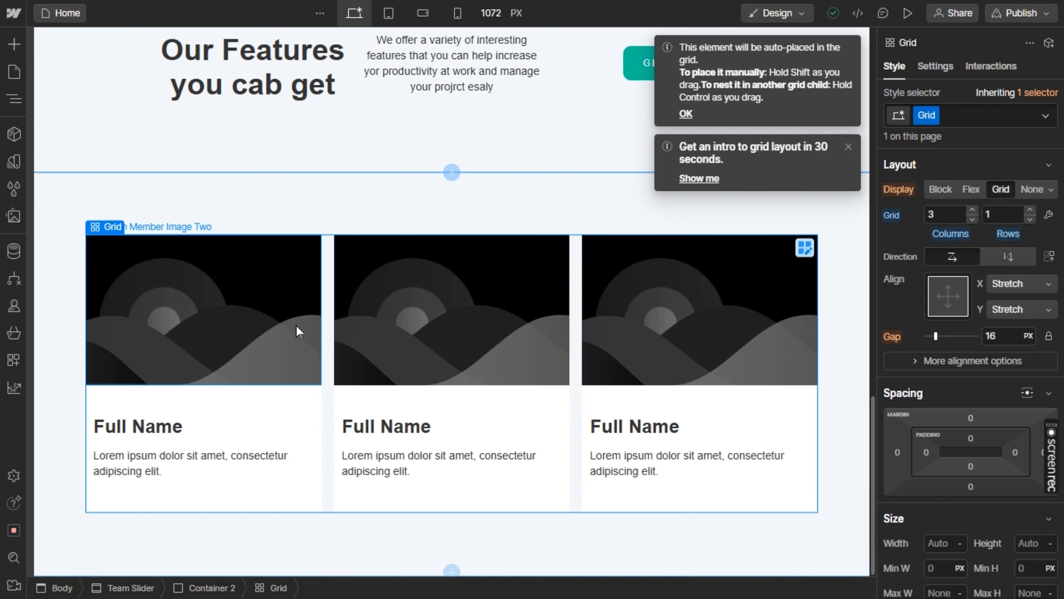
pyautogui.click(296, 324)
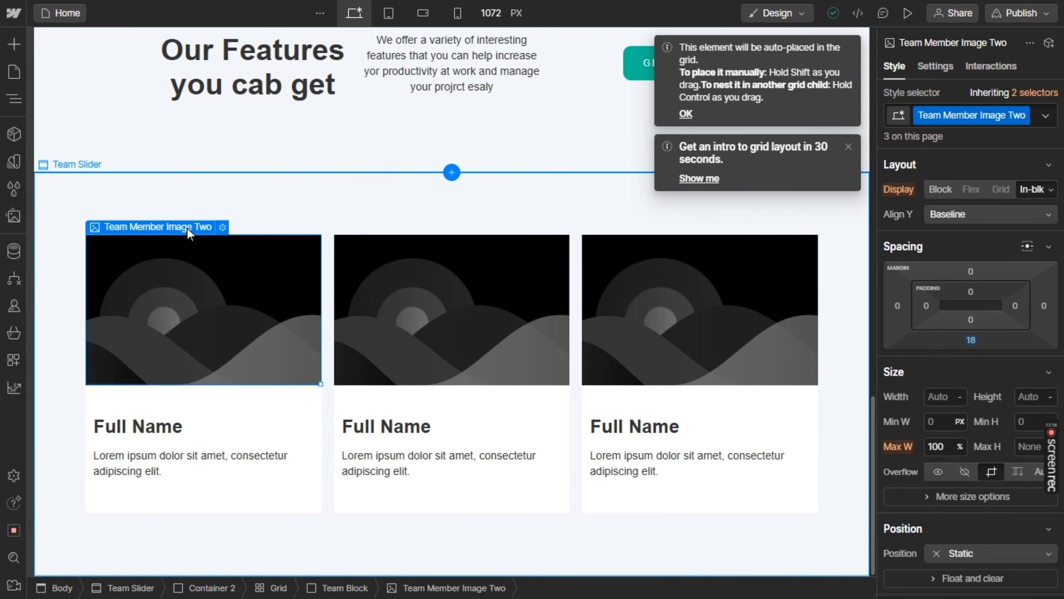
pyautogui.moveTo(177, 230)
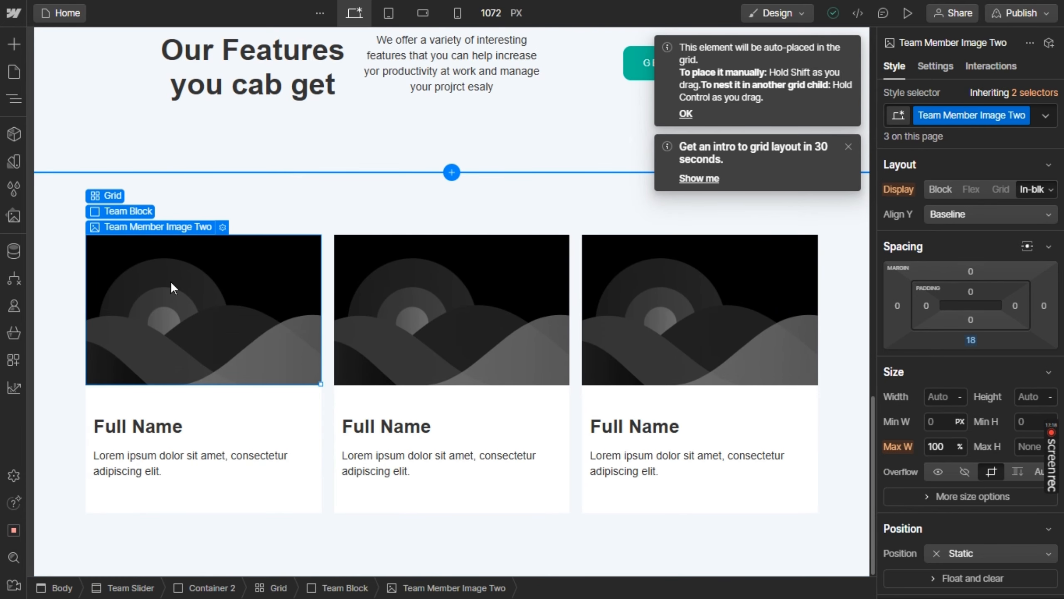
pyautogui.click(222, 227)
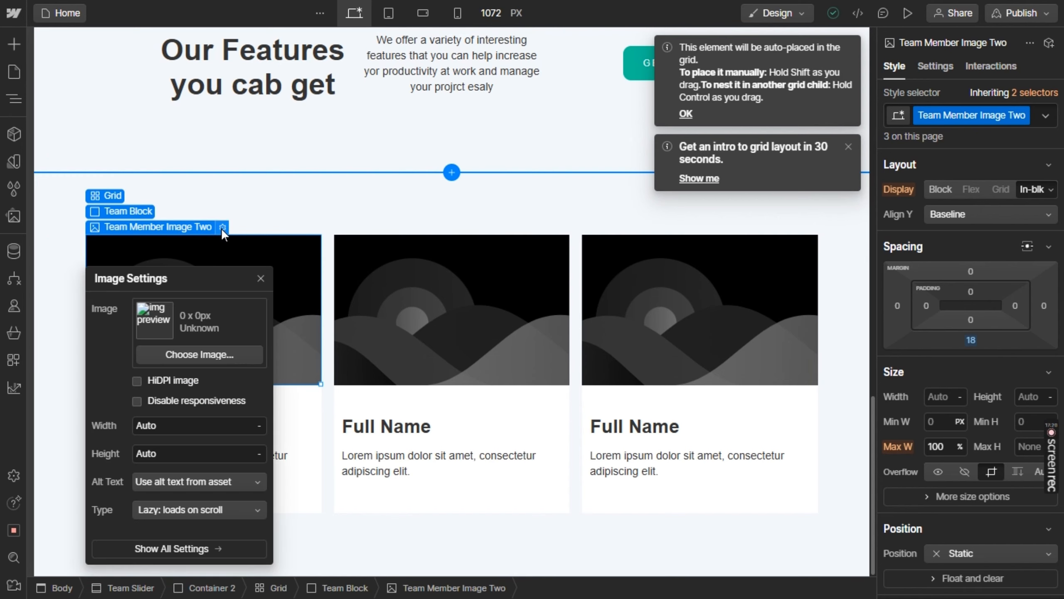
pyautogui.click(193, 356)
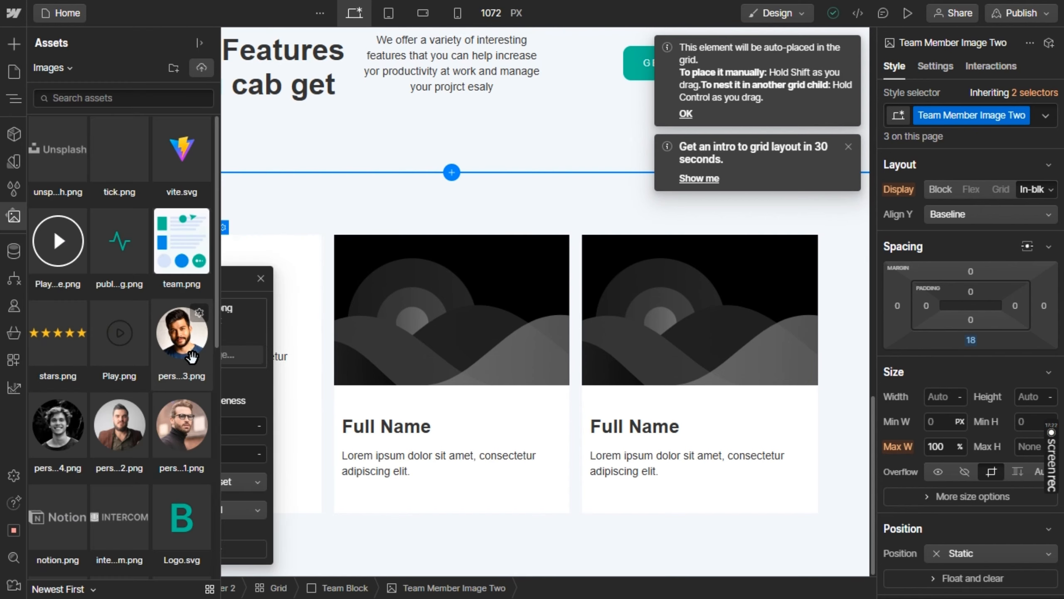
pyautogui.hotkey('alt', 'Tab')
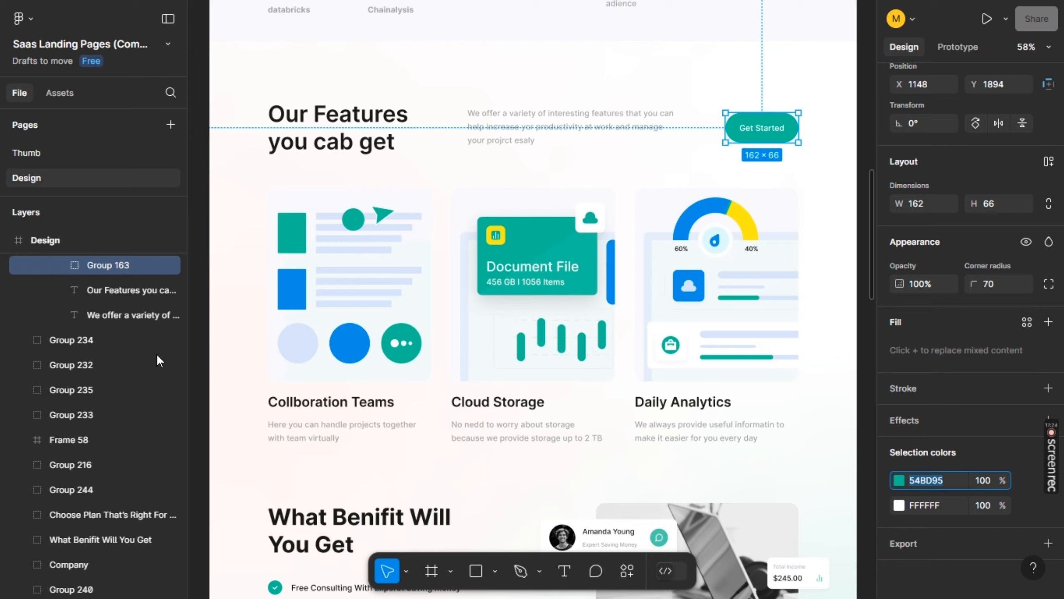
pyautogui.hotkey('alt', 'Tab')
pyautogui.click(172, 275)
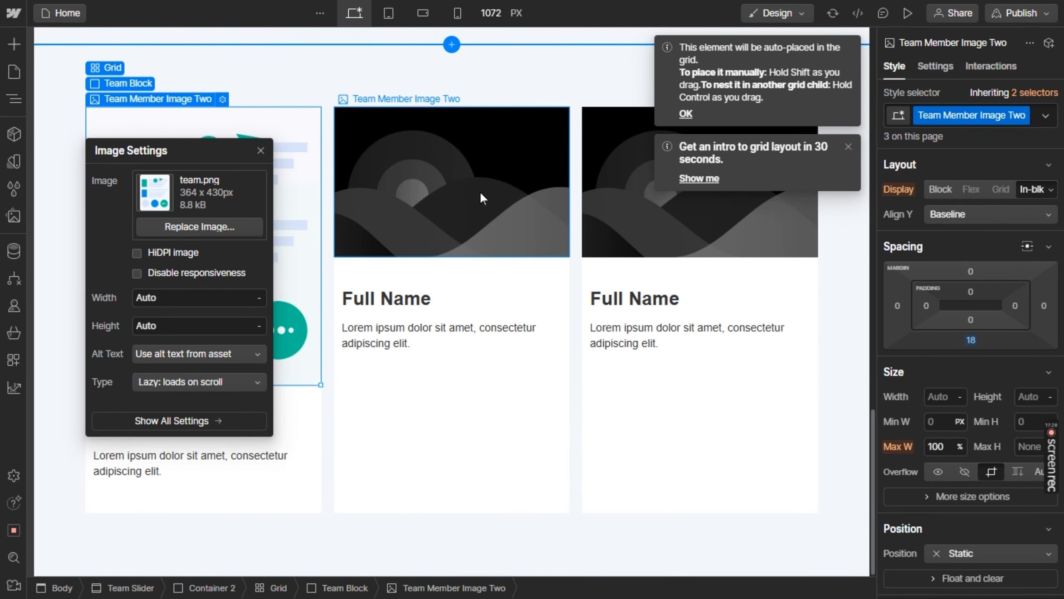
# Replace the second grid card's placeholder image with cloud.png from the assets
pyautogui.click(479, 191)
pyautogui.click(470, 100)
pyautogui.click(118, 393)
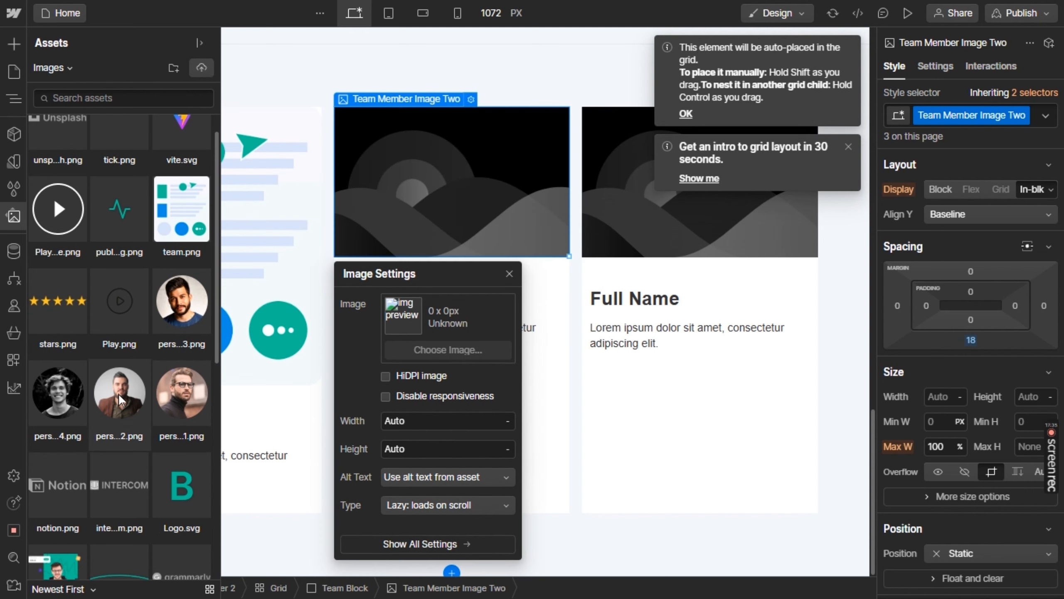
pyautogui.scroll(-7, 118, 393)
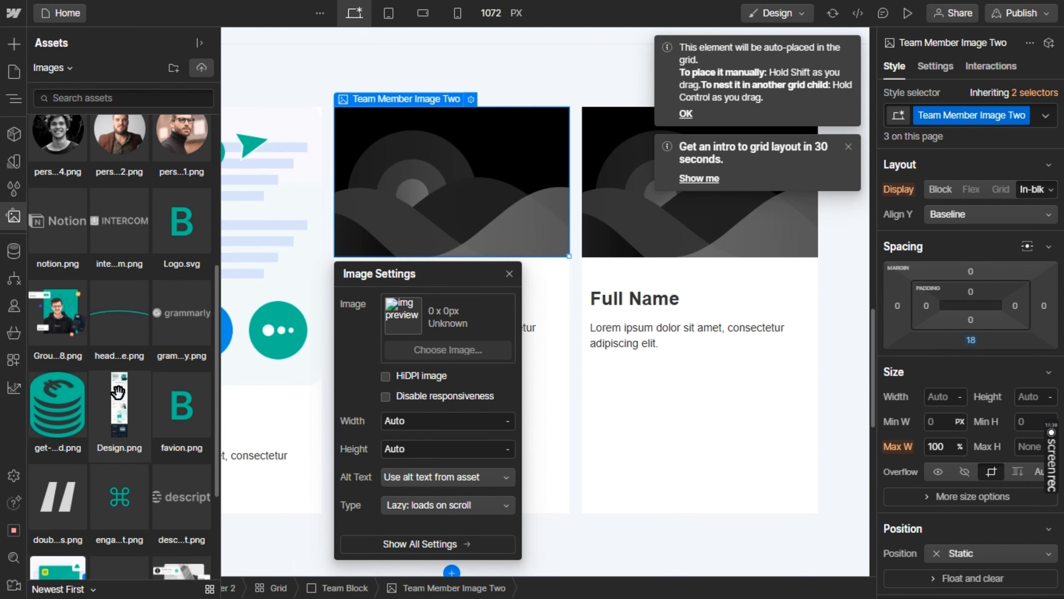
pyautogui.scroll(-2, 118, 392)
pyautogui.click(118, 392)
pyautogui.click(47, 461)
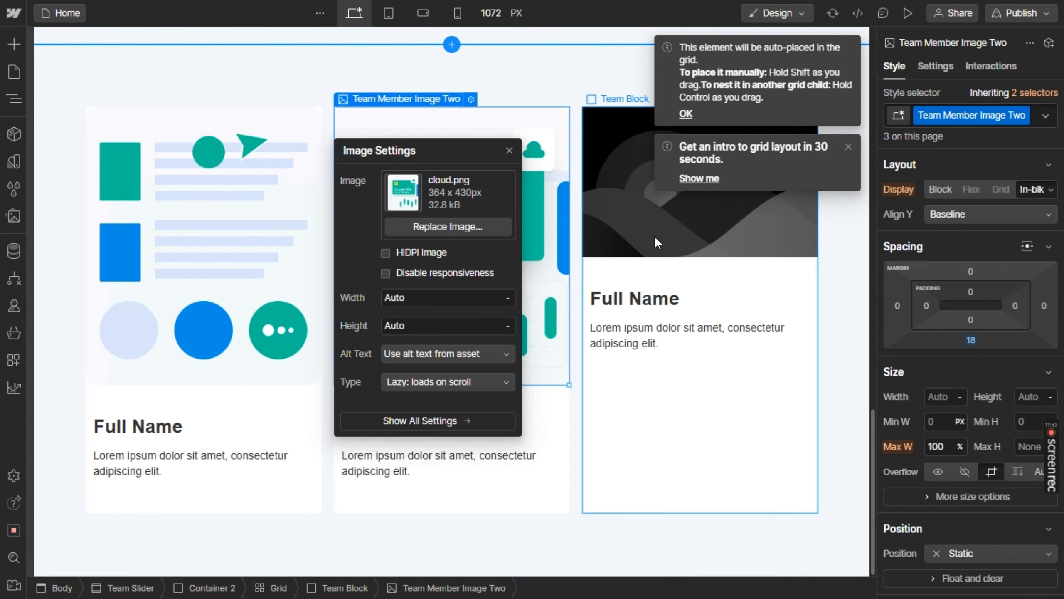
# Dismiss the grid placement hint and set the third grid card's image to analytic.png
pyautogui.click(654, 229)
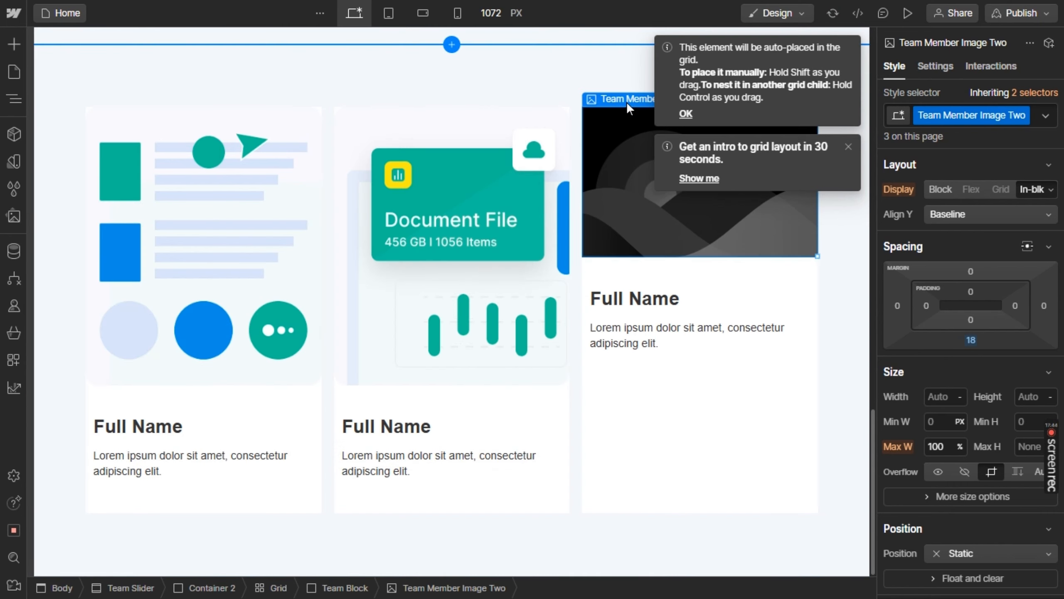
pyautogui.moveTo(627, 102)
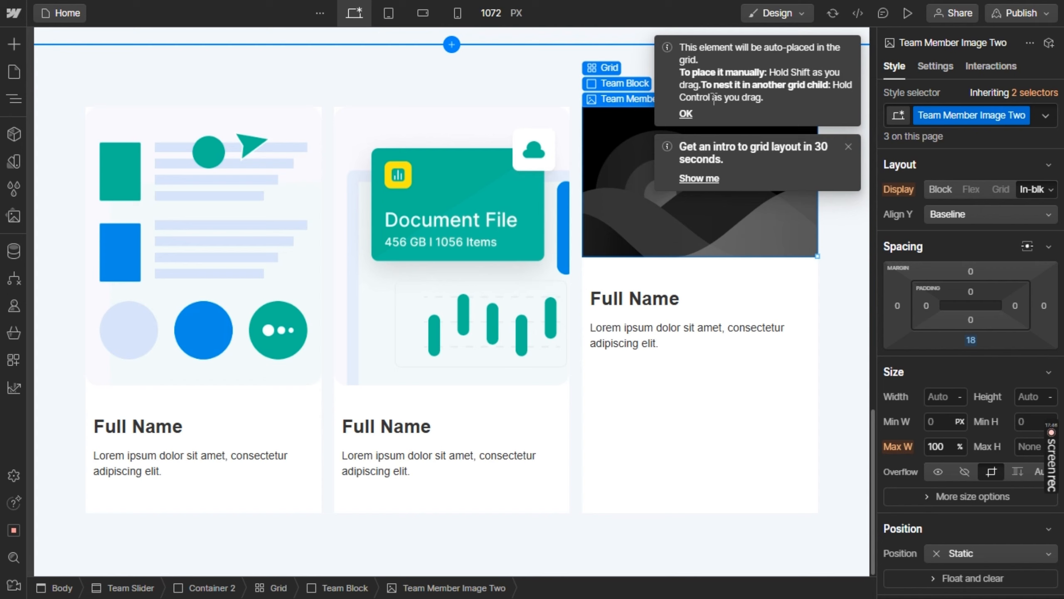
pyautogui.click(685, 113)
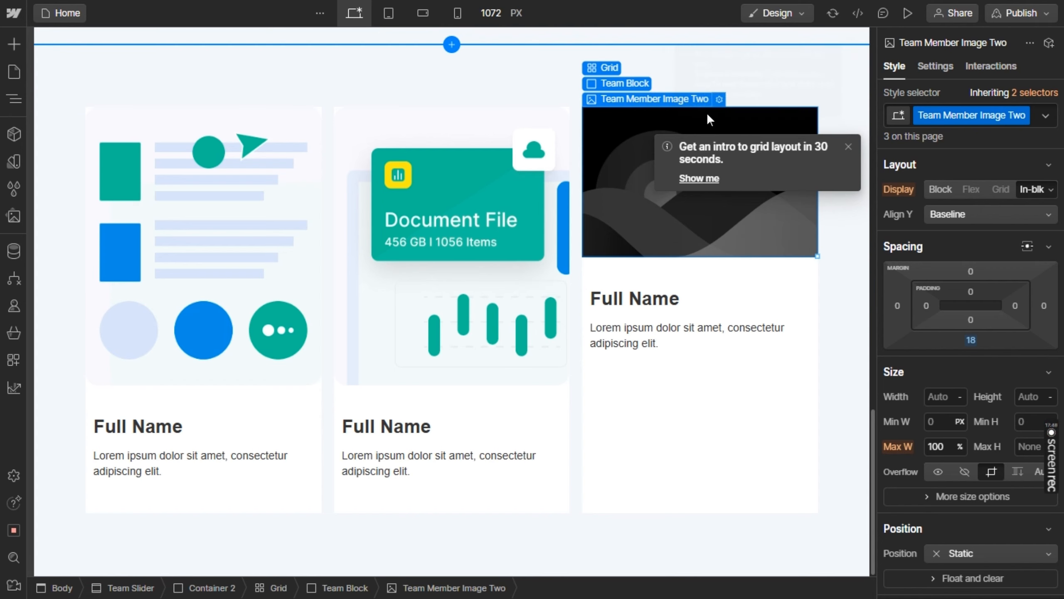
pyautogui.click(719, 99)
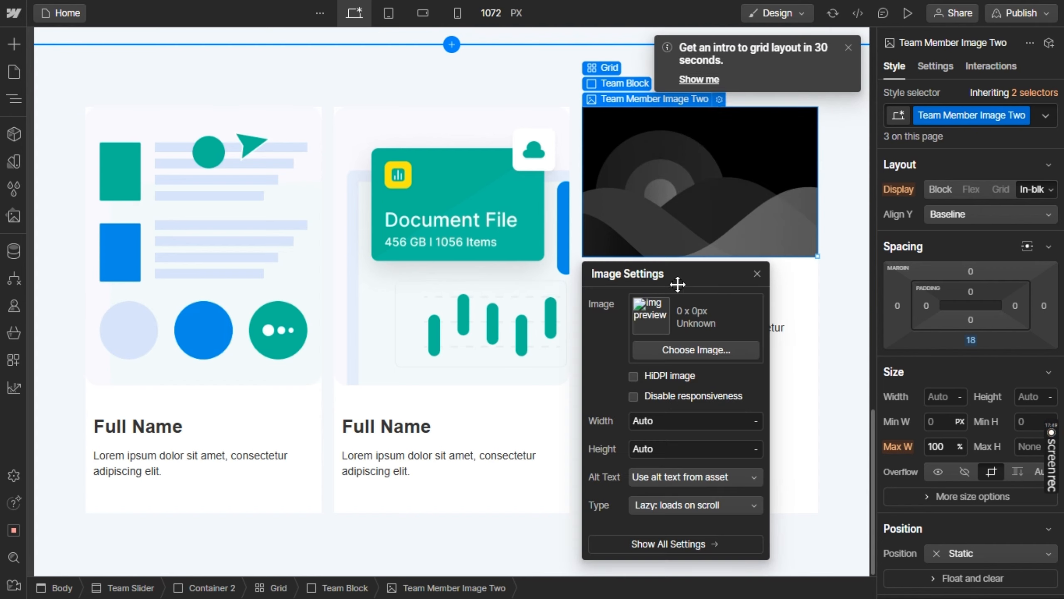
pyautogui.click(664, 345)
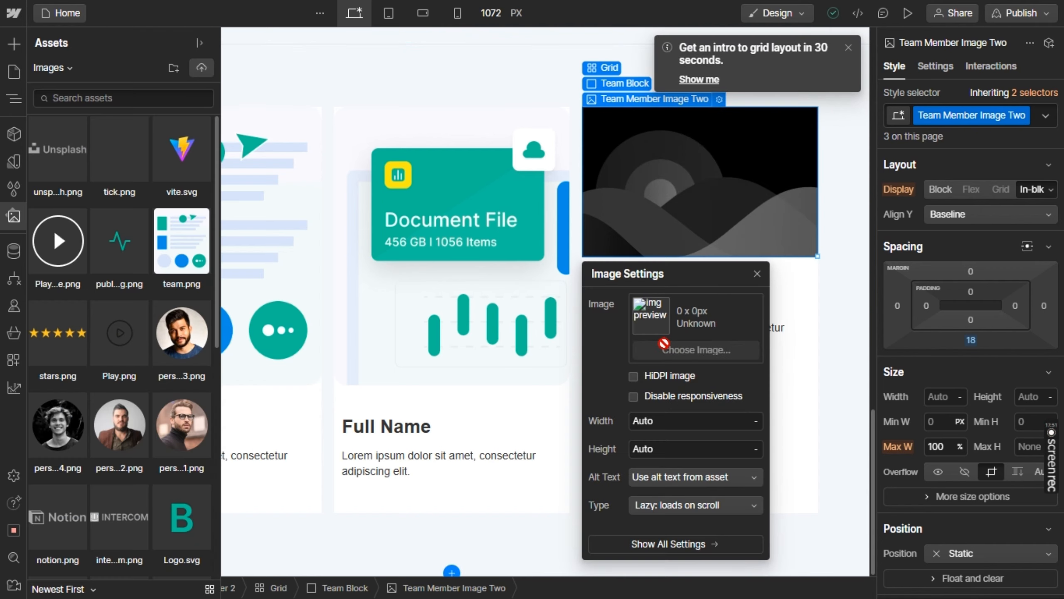
pyautogui.scroll(-2, 82, 454)
pyautogui.click(82, 454)
pyautogui.scroll(-5, 82, 454)
pyautogui.click(82, 454)
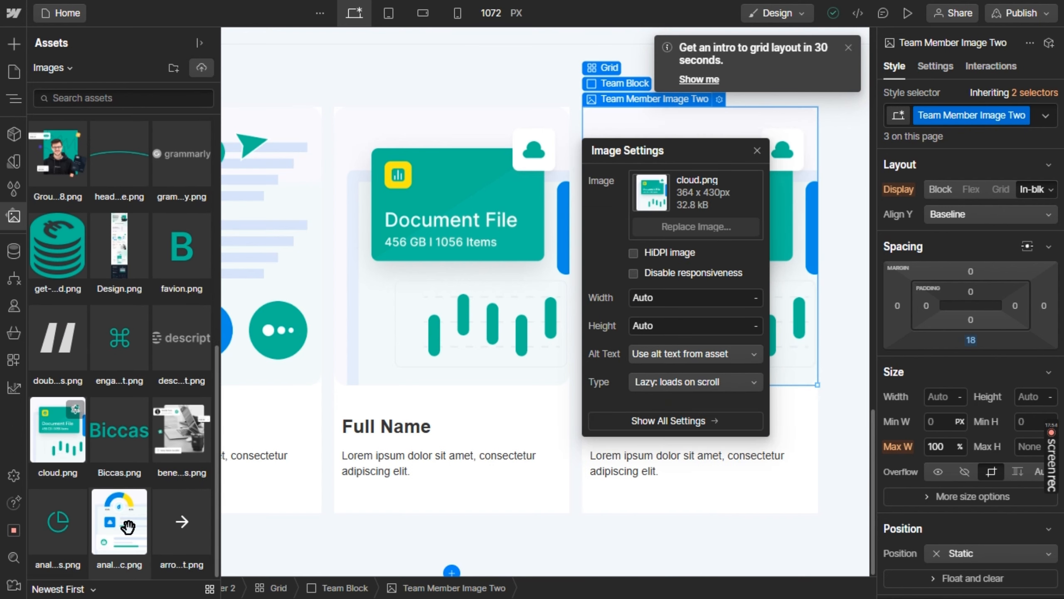
pyautogui.click(127, 538)
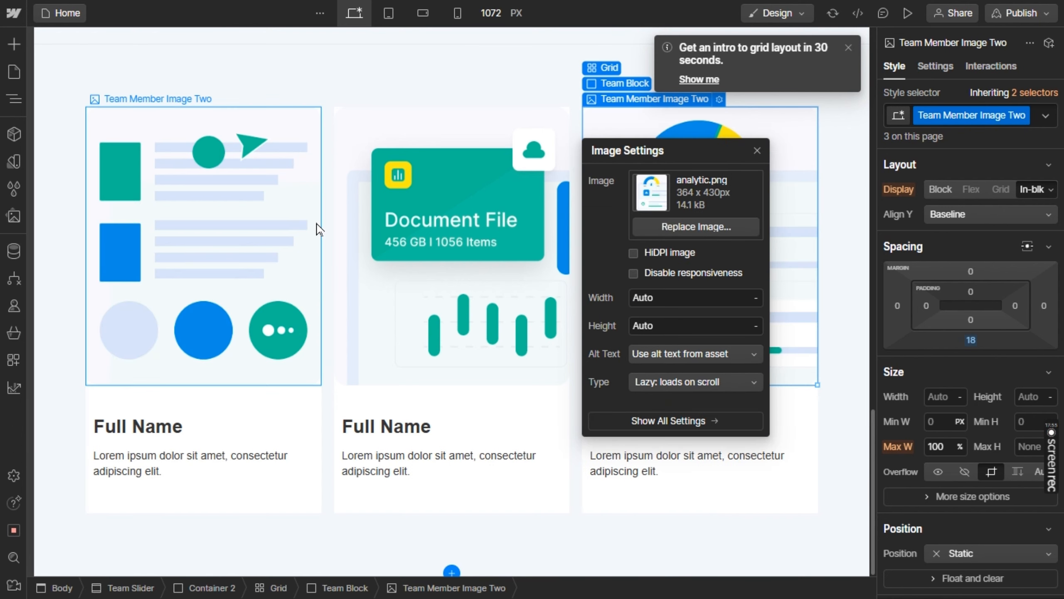
pyautogui.click(322, 103)
# Try a 13 px corner radius on the Team Member Image Two class and set it back to 0
pyautogui.click(285, 208)
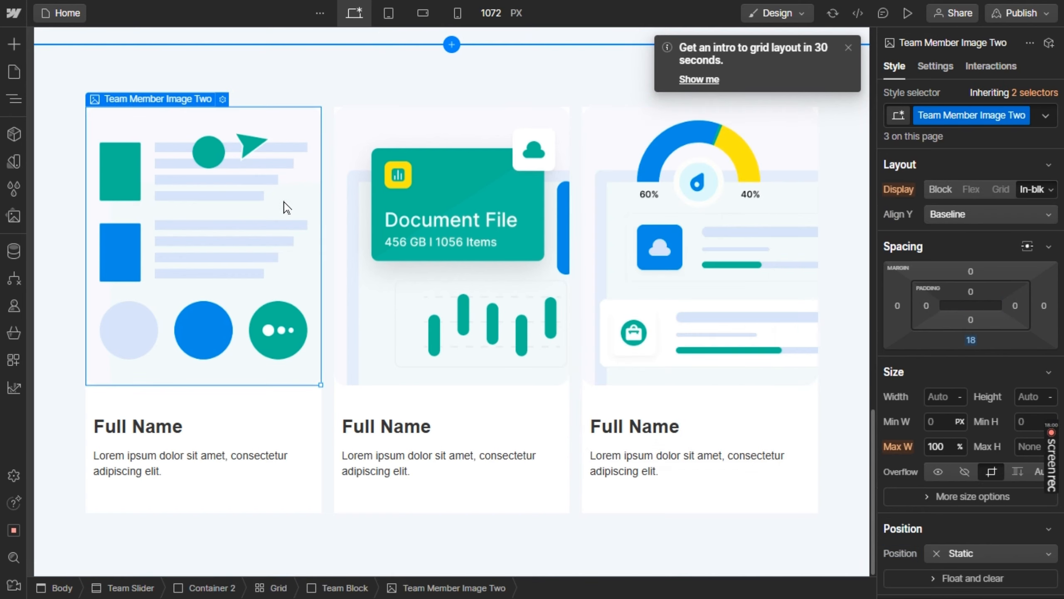
pyautogui.scroll(-5, 960, 409)
pyautogui.scroll(-10, 960, 410)
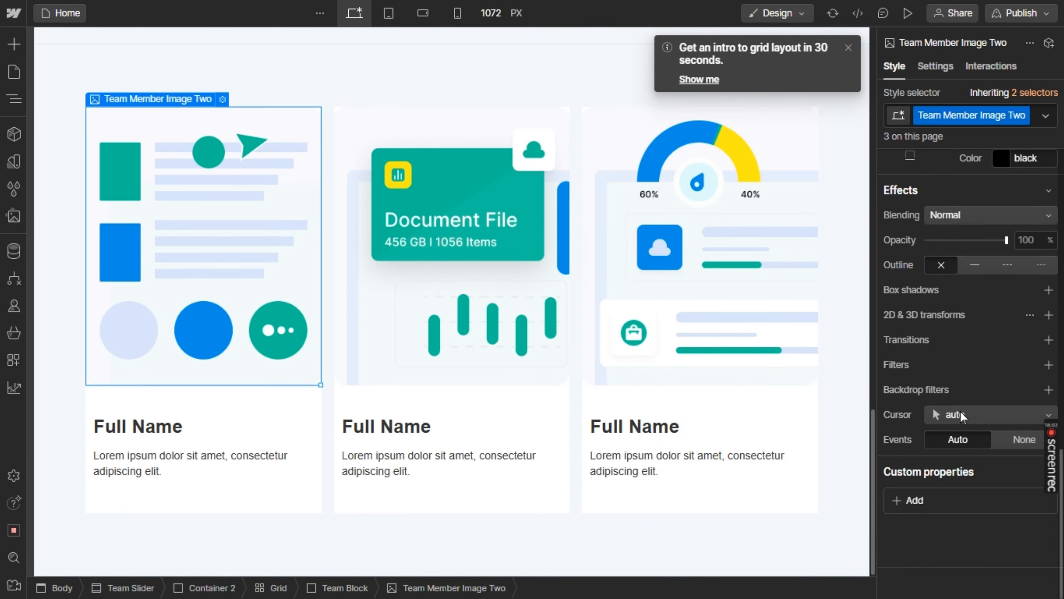
pyautogui.scroll(2, 968, 311)
pyautogui.scroll(2, 968, 311)
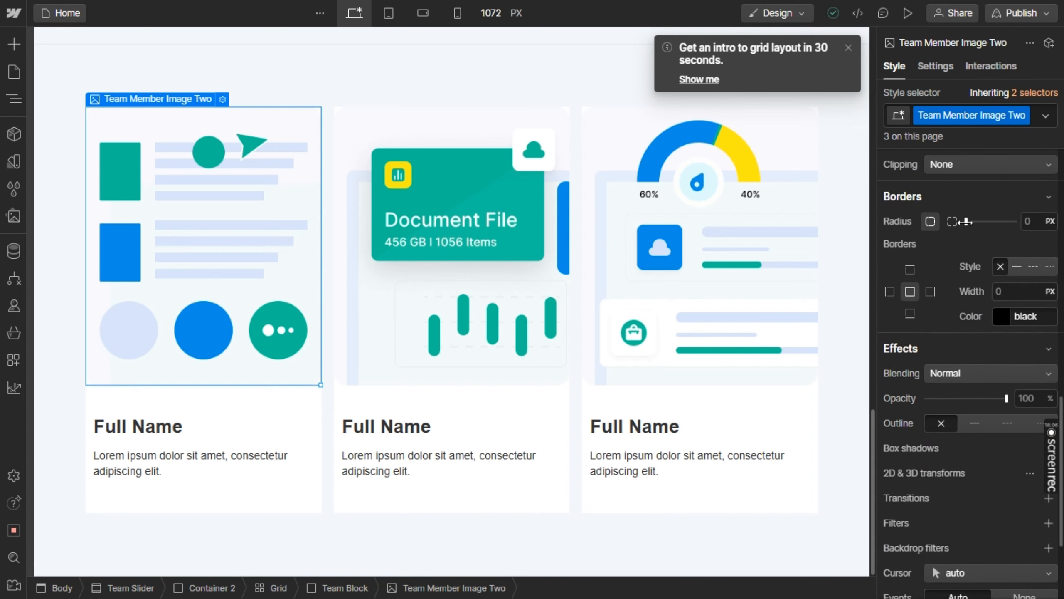
pyautogui.moveTo(964, 221); pyautogui.dragTo(1001, 237)
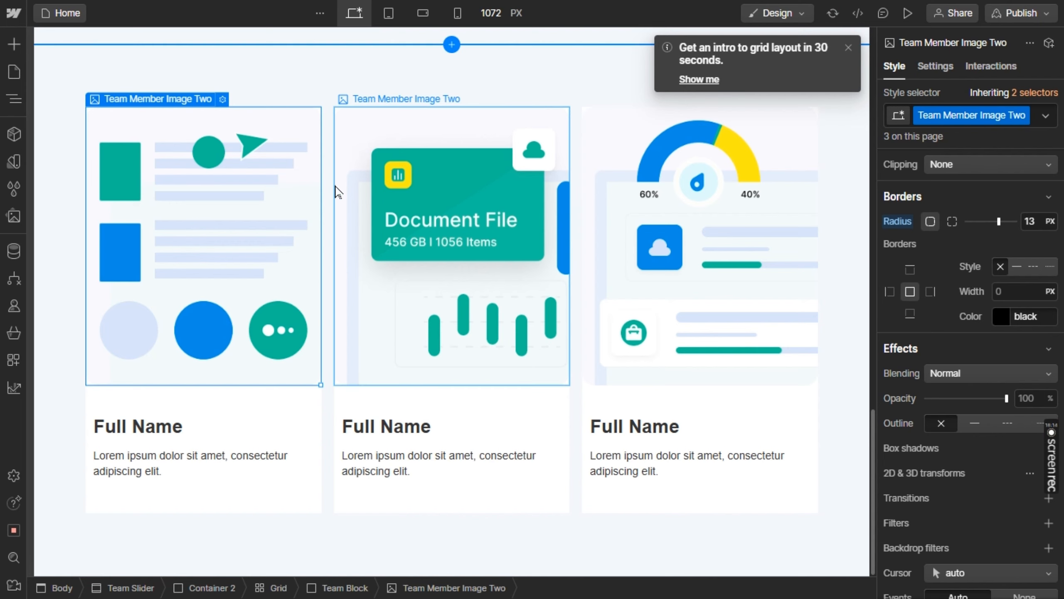
pyautogui.click(327, 109)
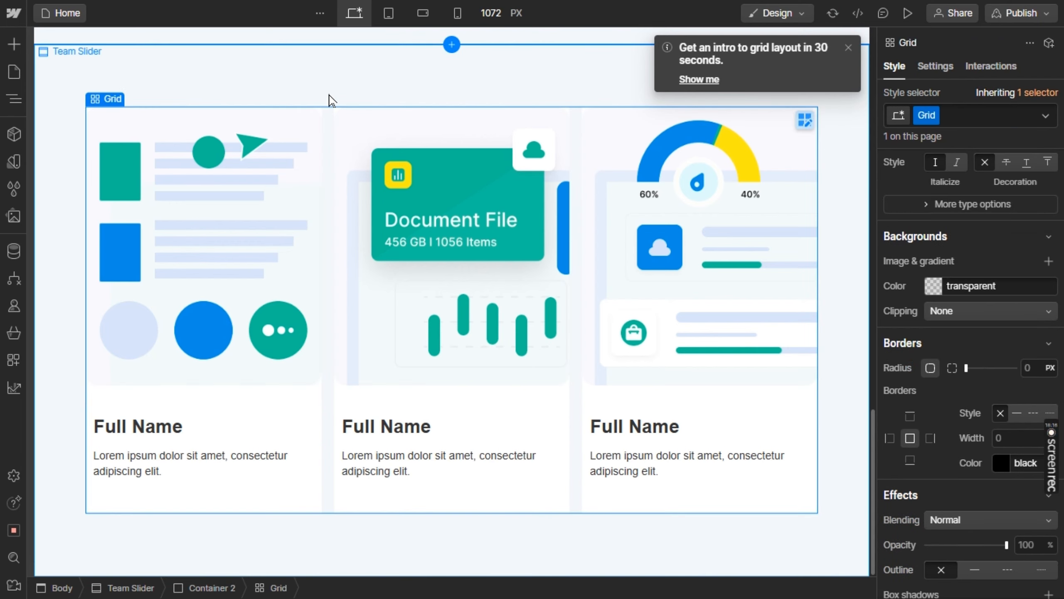
pyautogui.click(330, 99)
pyautogui.click(264, 147)
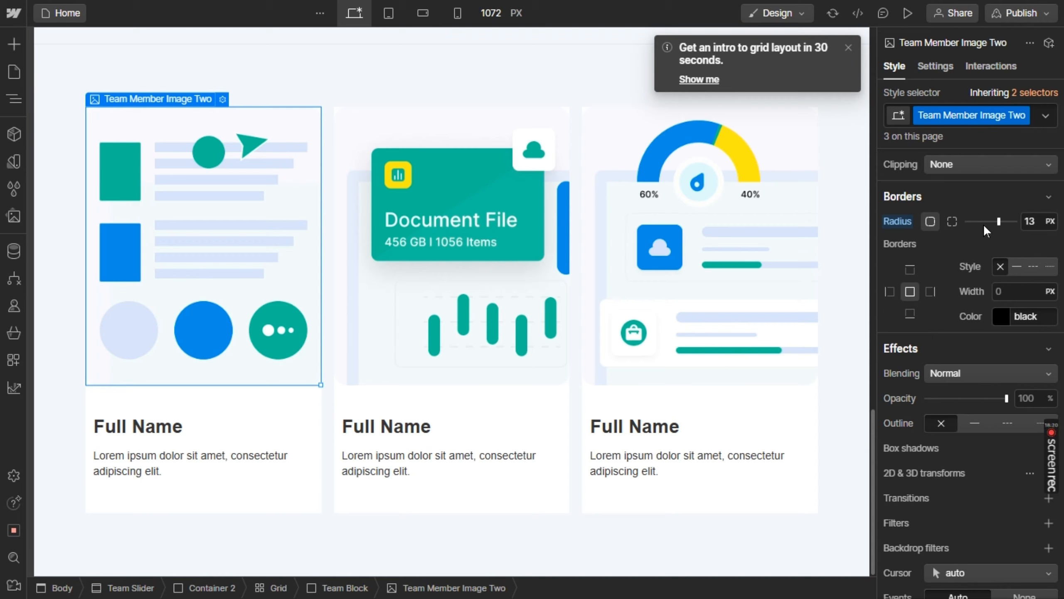
pyautogui.moveTo(984, 229); pyautogui.dragTo(926, 232)
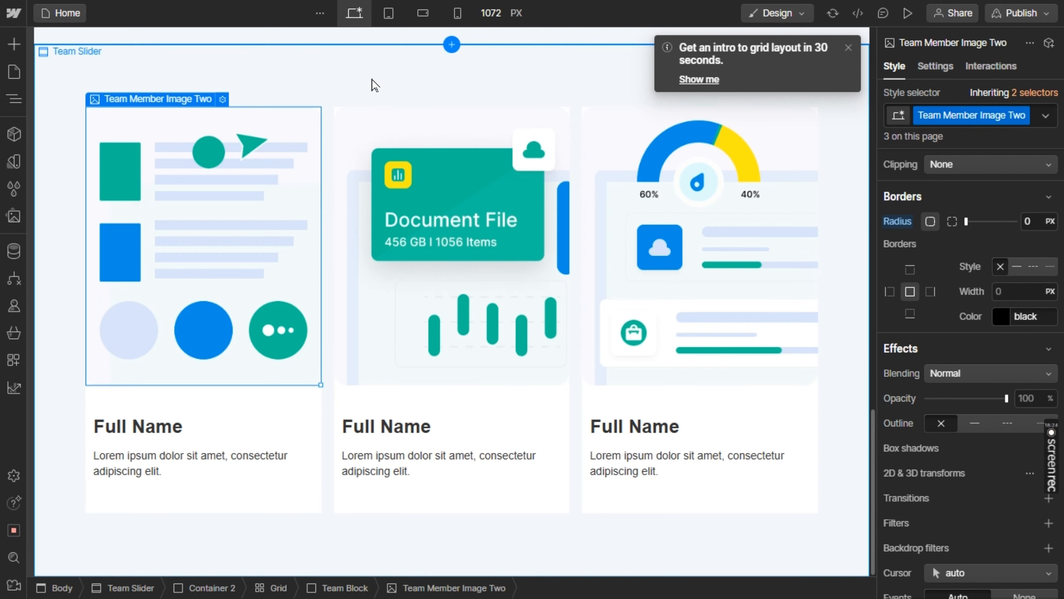
pyautogui.click(360, 95)
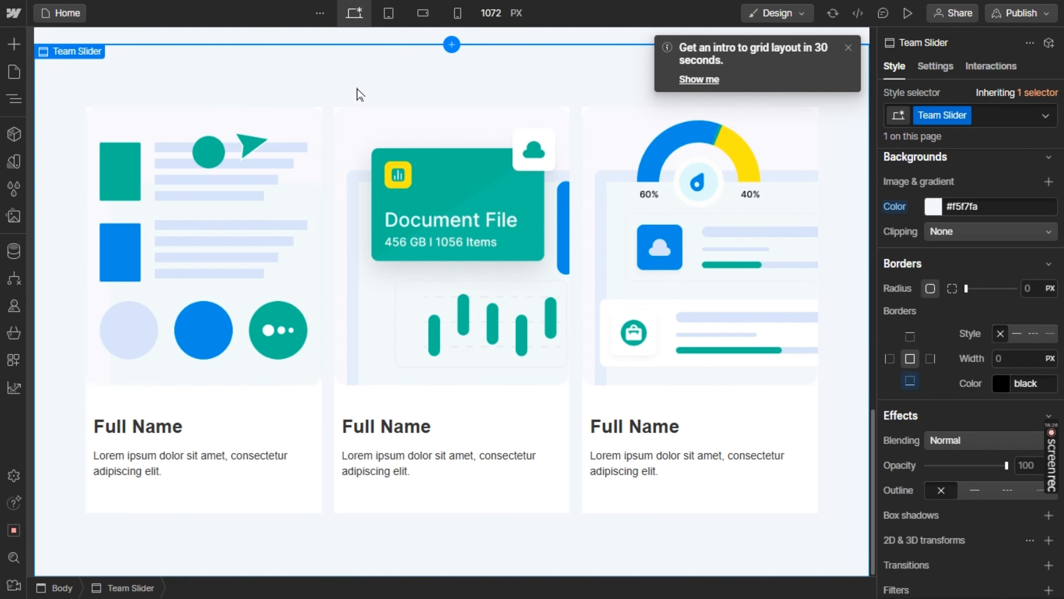
# Copy the first feature card's heading from Figma and replace the first Webflow card's placeholder name with "Collboration Teams"
pyautogui.hotkey('alt', 'Tab')
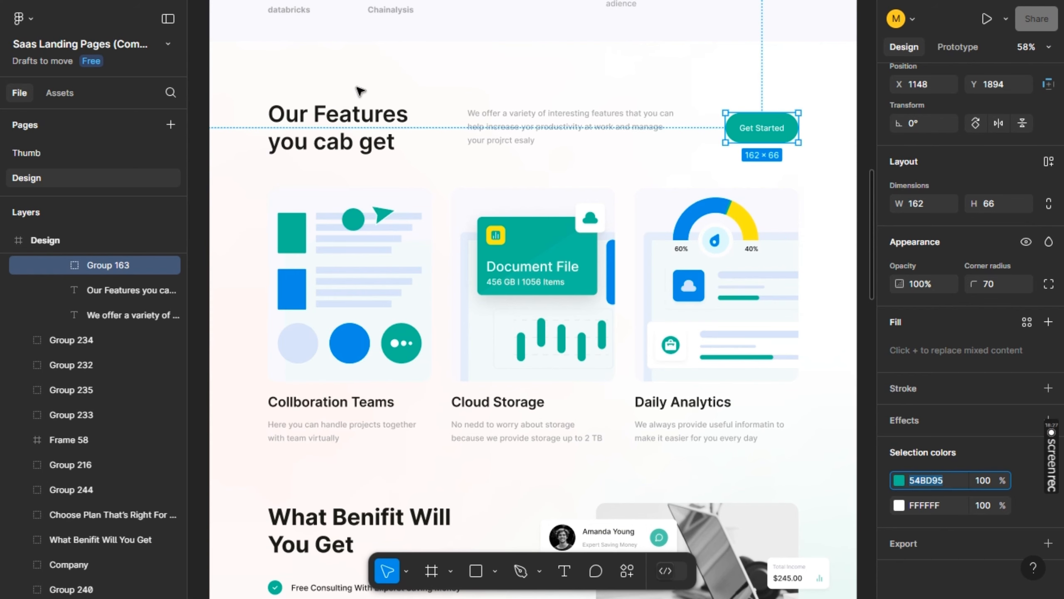
pyautogui.click(361, 413)
pyautogui.doubleClick(360, 411)
pyautogui.hotkey('ctrl', 'c')
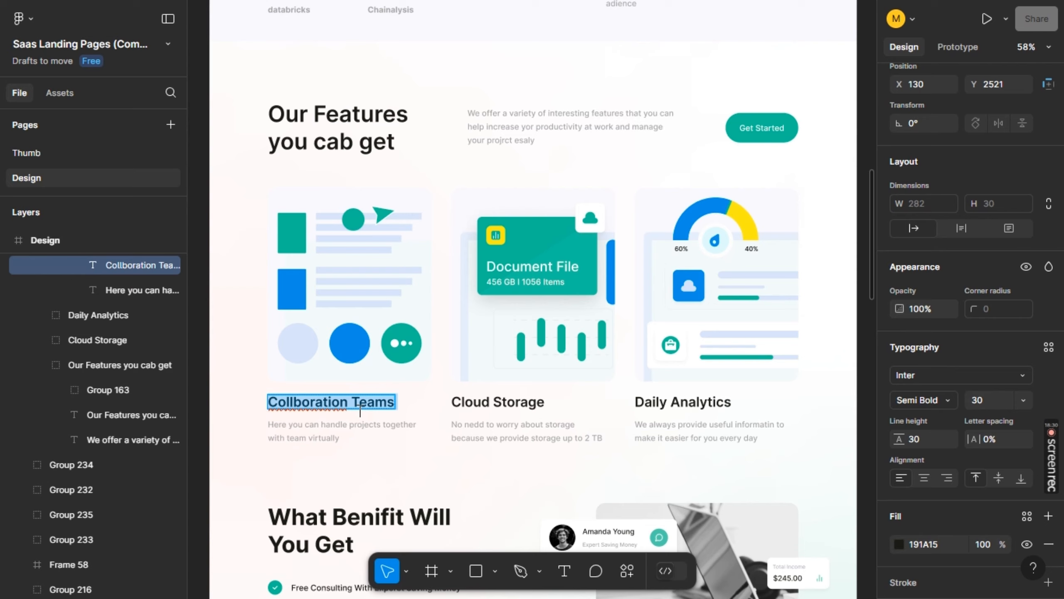
pyautogui.hotkey('alt', 'Tab')
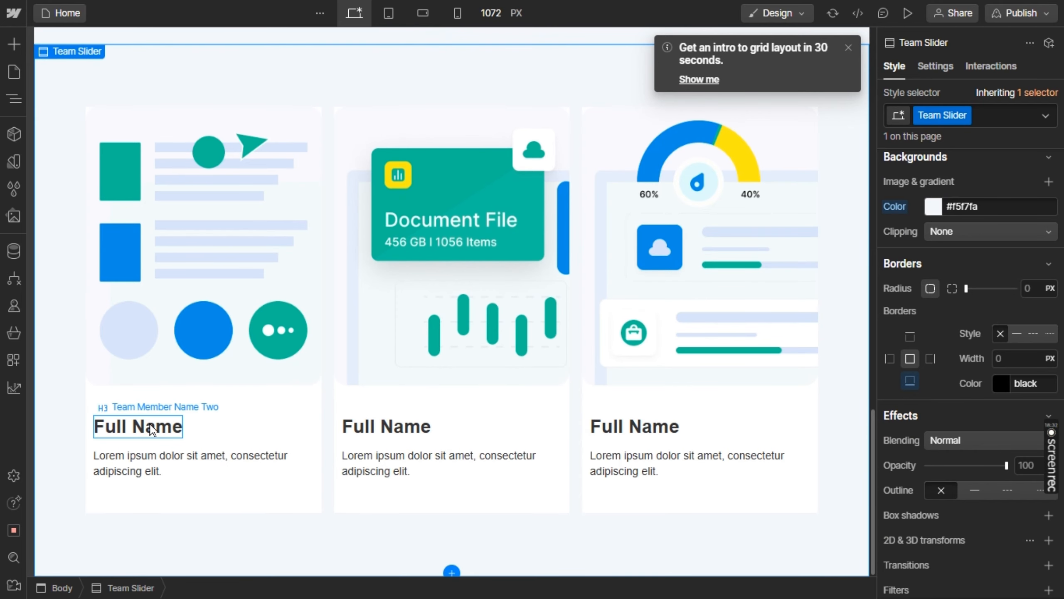
pyautogui.doubleClick(150, 426)
pyautogui.hotkey('ctrl', 'a')
pyautogui.hotkey('ctrl', 'v')
# Copy the first card's description from Figma into the matching Webflow card: "Here you can handle projects together with team virtually"
pyautogui.hotkey('alt', 'Tab')
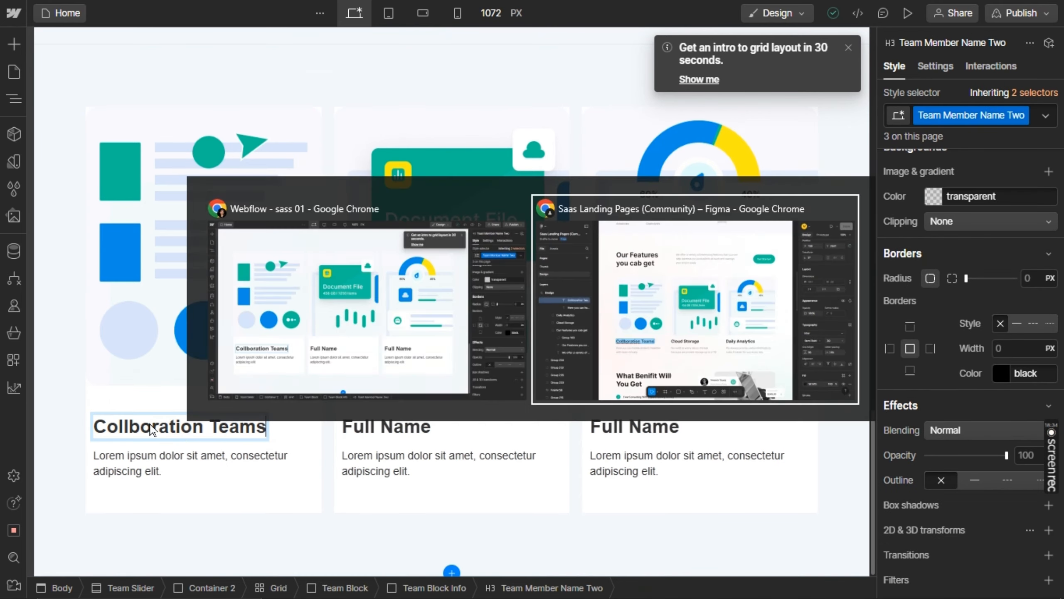
pyautogui.doubleClick(317, 427)
pyautogui.hotkey('ctrl', 'c')
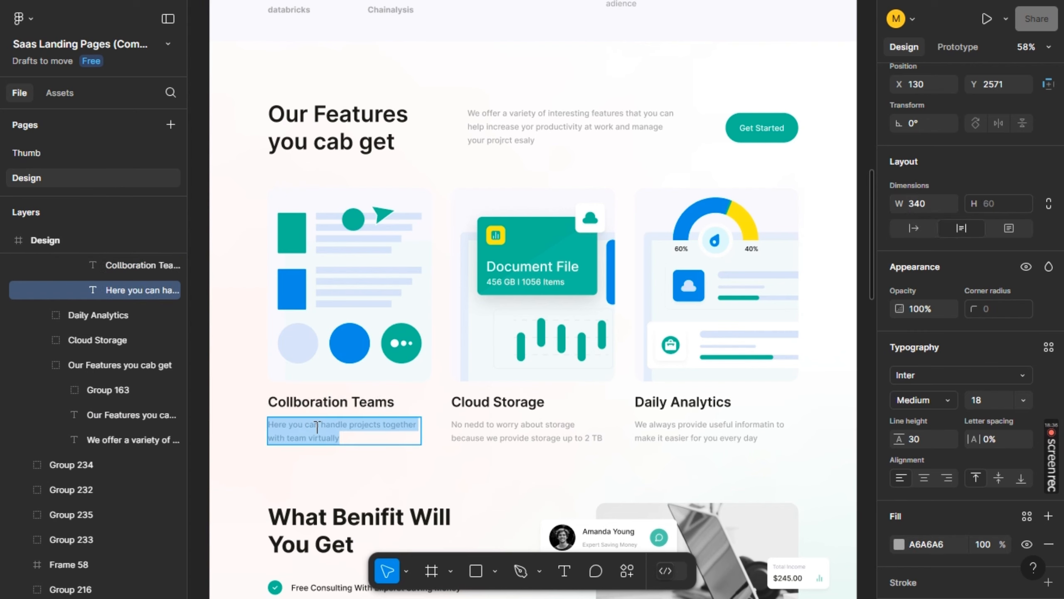
pyautogui.hotkey('alt', 'Tab')
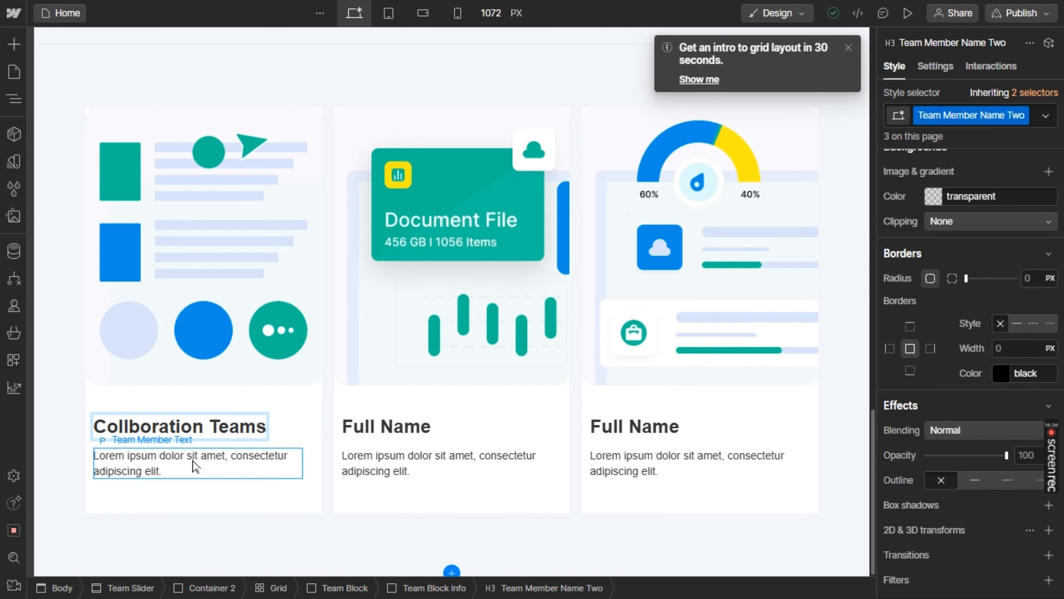
pyautogui.click(194, 460)
pyautogui.doubleClick(194, 459)
pyautogui.hotkey('ctrl', 'v')
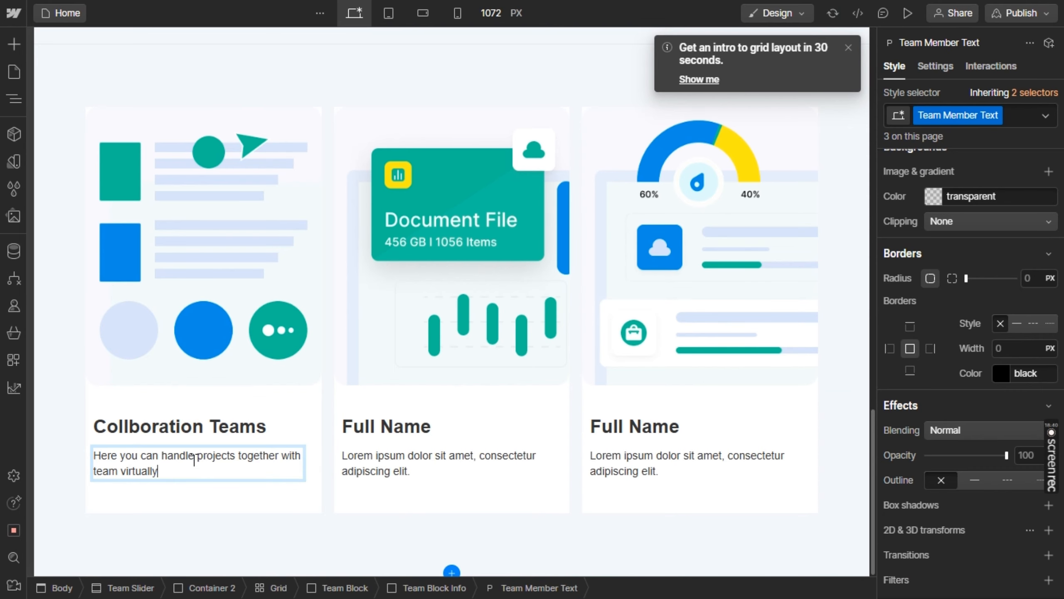
# Copy the middle feature heading from Figma and replace the second Webflow card's placeholder name with "Cloud Storage"
pyautogui.hotkey('alt', 'Tab')
pyautogui.click(501, 403)
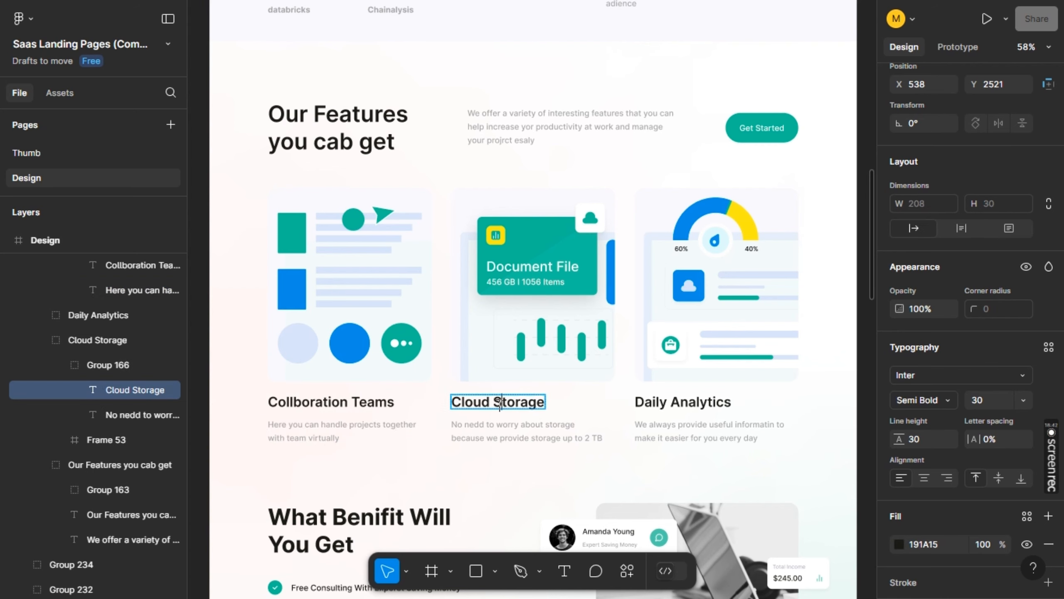
pyautogui.doubleClick(500, 403)
pyautogui.hotkey('ctrl', 'c')
pyautogui.hotkey('alt', 'Tab')
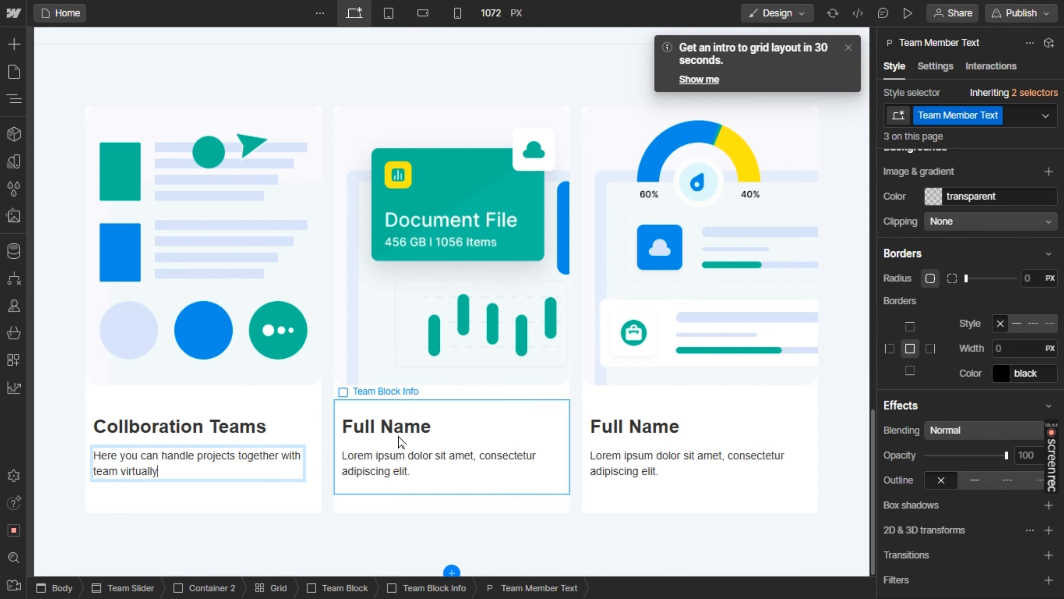
pyautogui.click(382, 432)
pyautogui.doubleClick(382, 430)
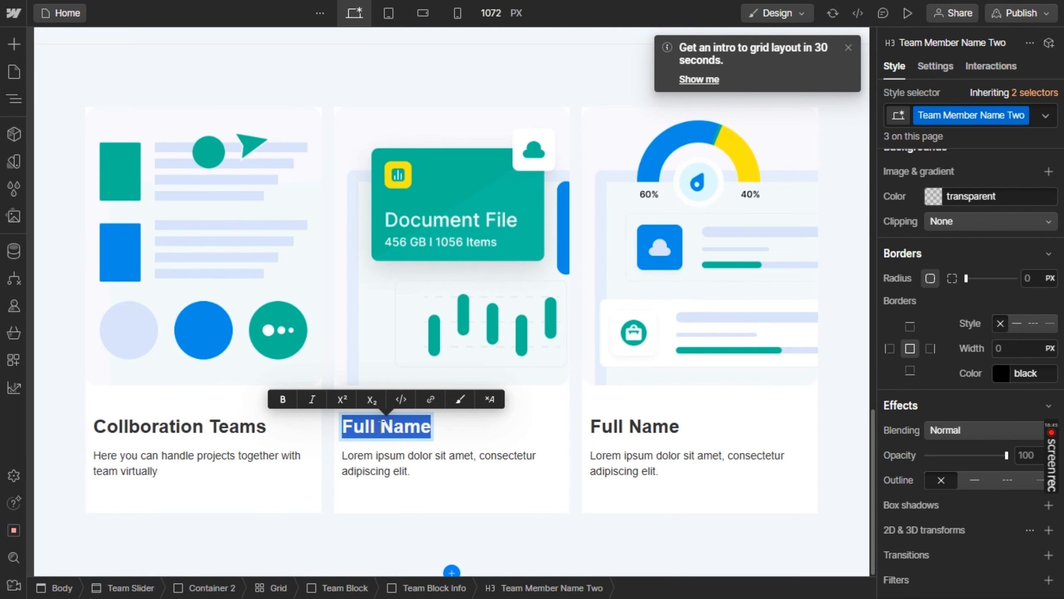
pyautogui.hotkey('ctrl', 'v')
# Replace the second card's placeholder paragraph with Figma's text "No nedd to worry about storage because we provide storage up to 2 TB"
pyautogui.hotkey('alt', 'Tab')
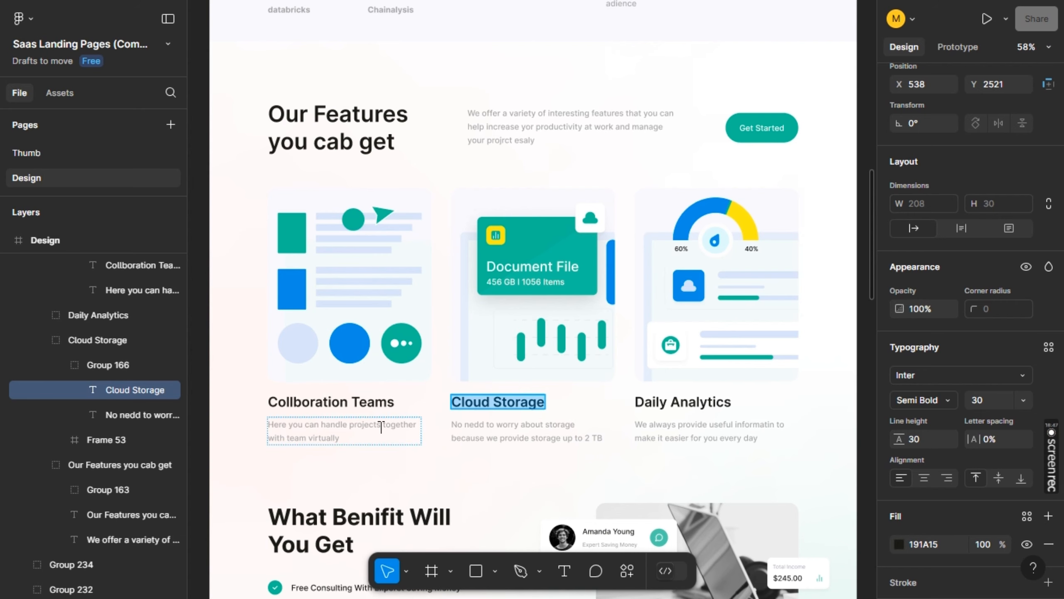
pyautogui.doubleClick(506, 439)
pyautogui.hotkey('ctrl', 'c')
pyautogui.hotkey('alt', 'Tab')
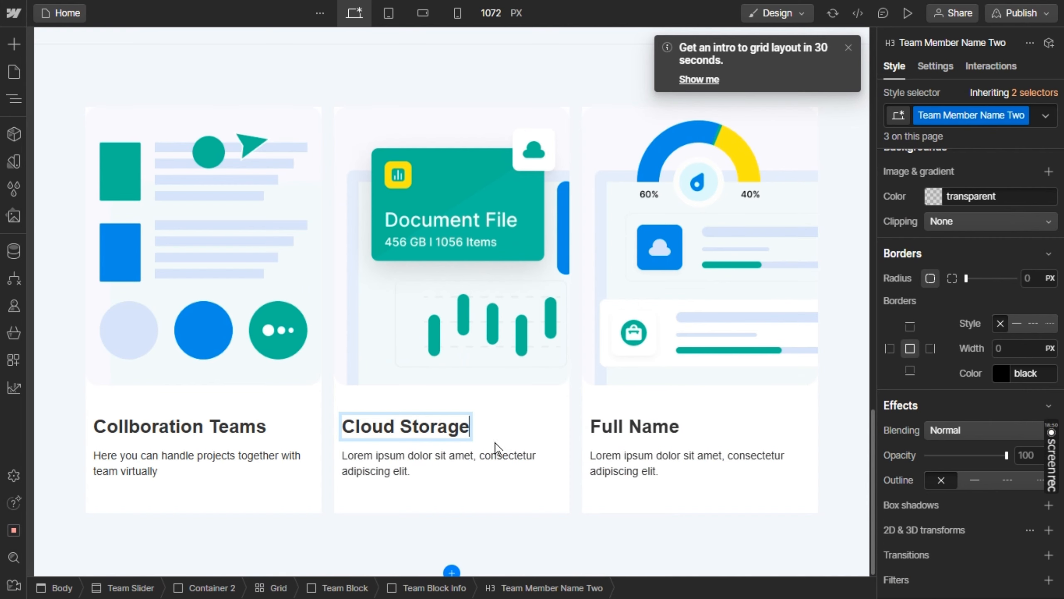
pyautogui.click(449, 464)
pyautogui.doubleClick(449, 463)
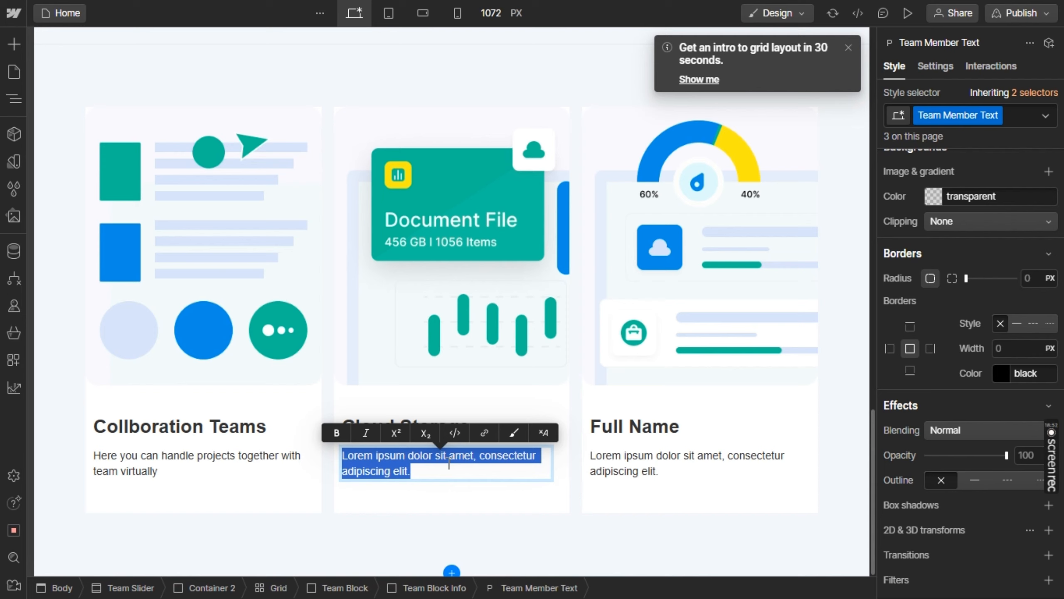
pyautogui.hotkey('ctrl', 'v')
# Copy the last feature heading from Figma and replace the third Webflow card's placeholder name with "Daily Analytics"
pyautogui.hotkey('alt', 'Tab')
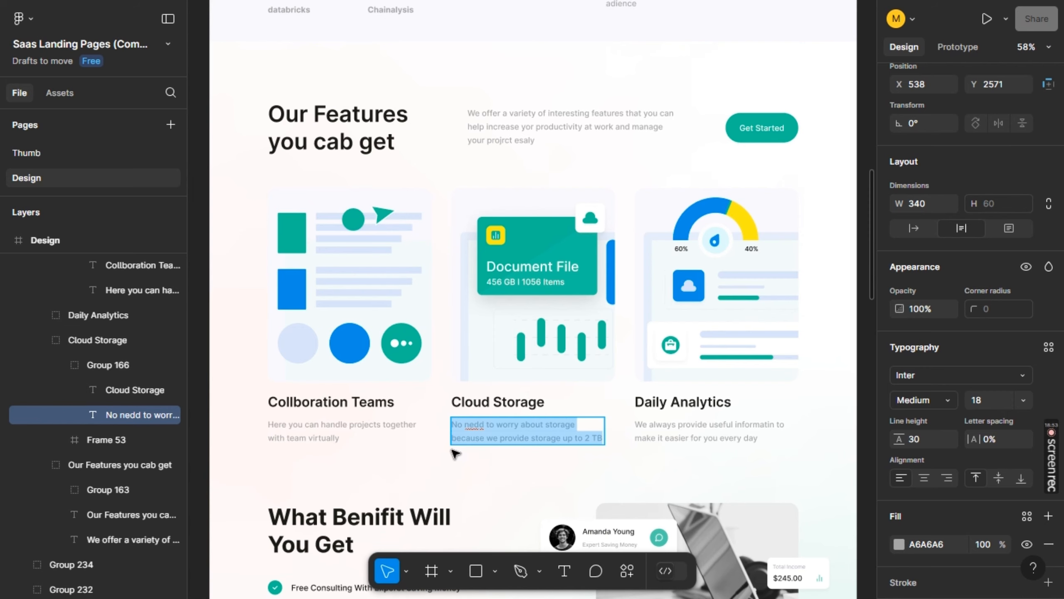
pyautogui.doubleClick(654, 403)
pyautogui.hotkey('ctrl', 'c')
pyautogui.hotkey('alt', 'Tab')
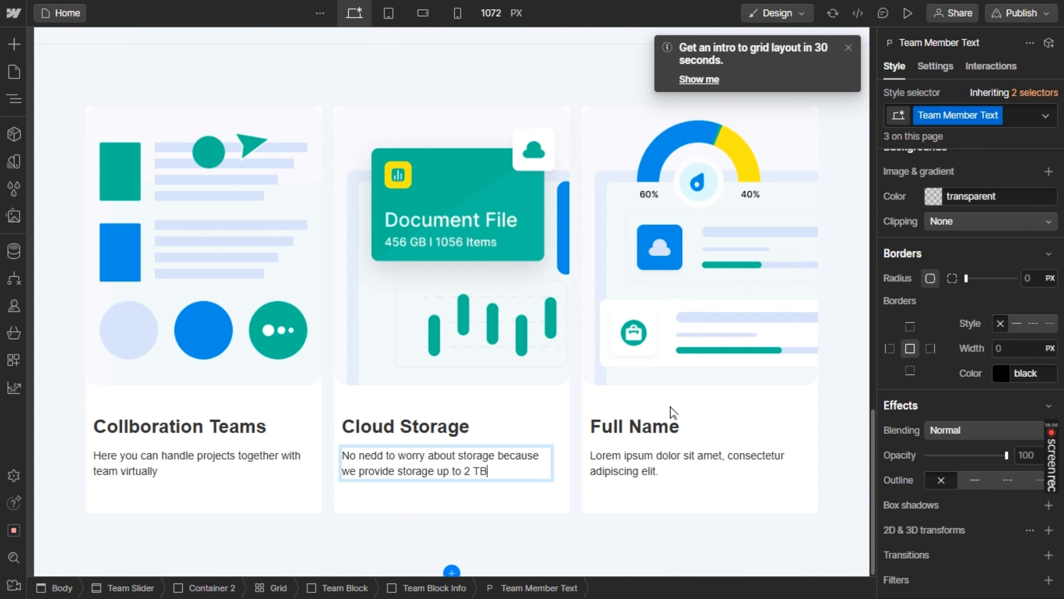
pyautogui.doubleClick(652, 423)
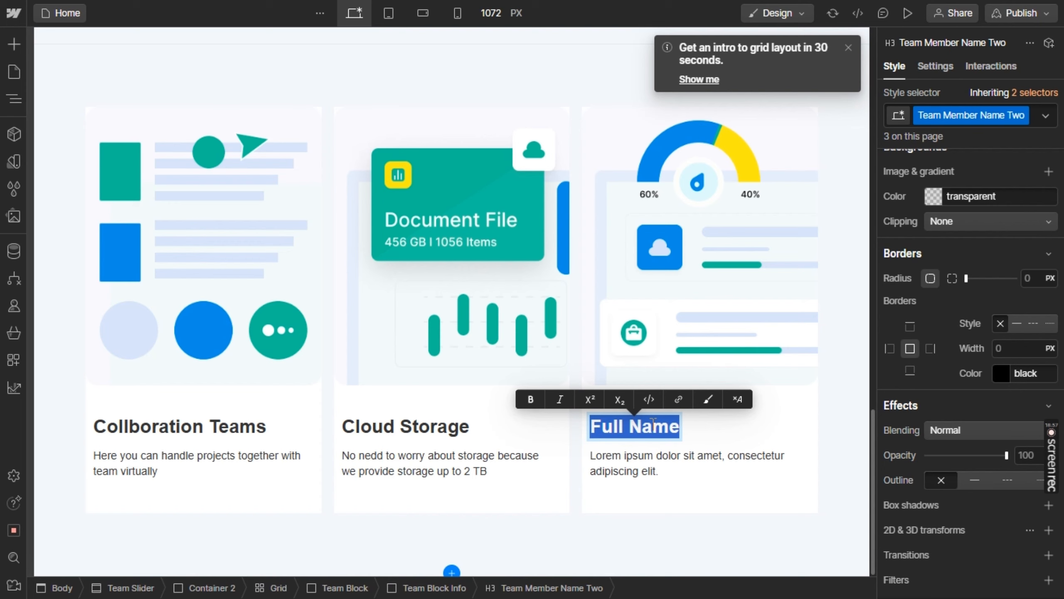
pyautogui.hotkey('ctrl', 'v')
# Replace the third card's placeholder paragraph with Figma's text "We always provide useful informatin to make it easier for you every day"
pyautogui.hotkey('alt', 'Tab')
pyautogui.doubleClick(668, 436)
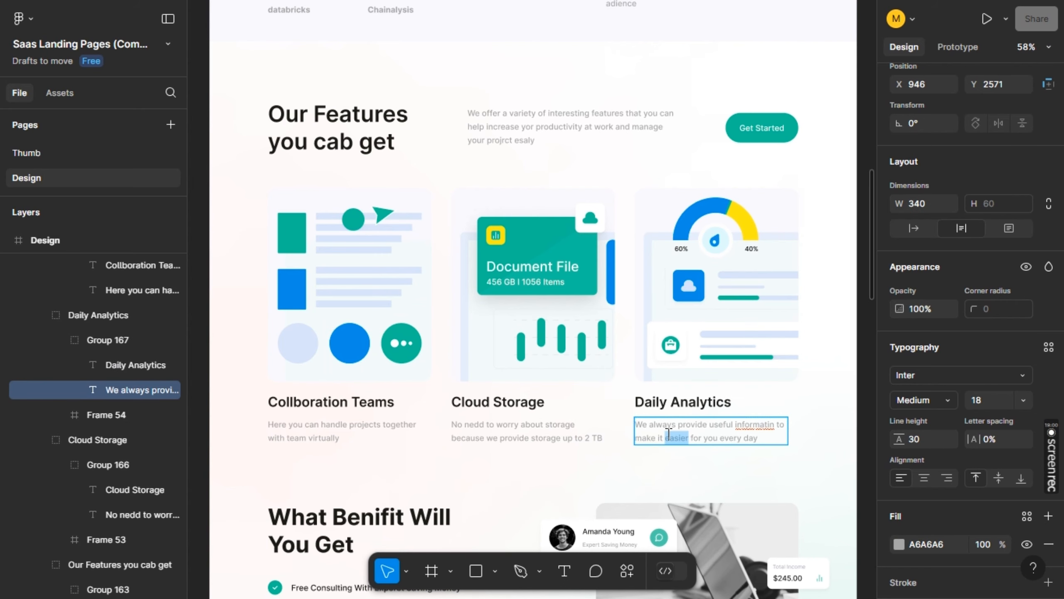
pyautogui.click(668, 434)
pyautogui.hotkey('ctrl', 'a')
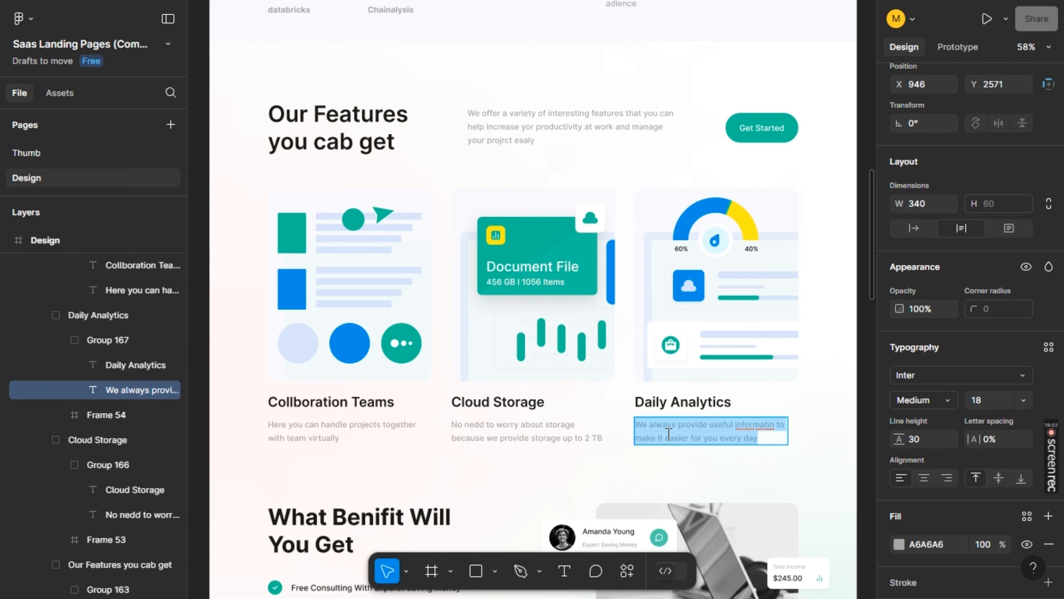
pyautogui.hotkey('ctrl', 'c')
pyautogui.hotkey('alt', 'Tab')
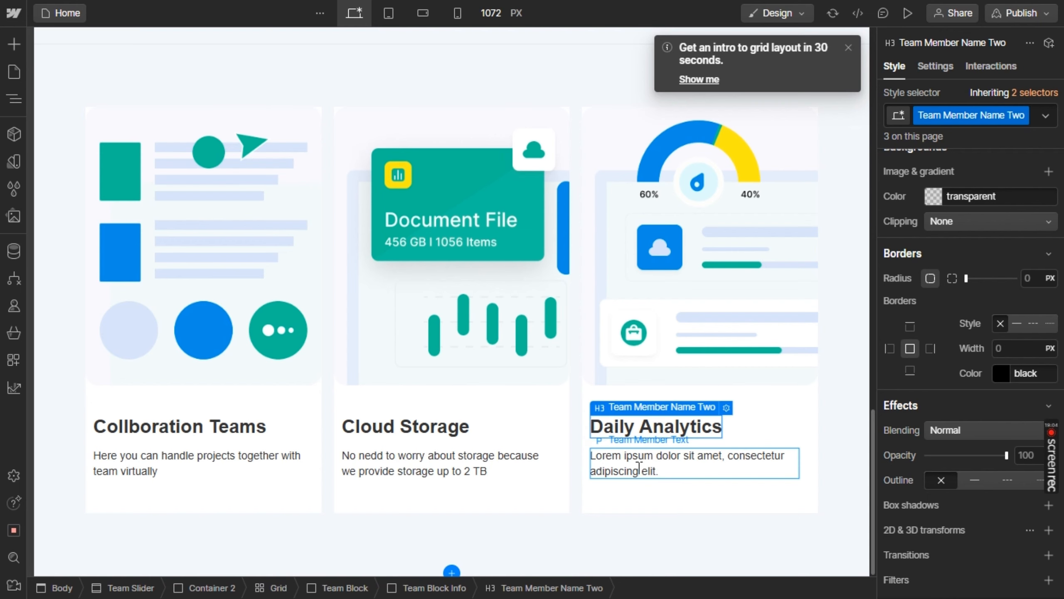
pyautogui.doubleClick(639, 466)
pyautogui.hotkey('ctrl', 'a')
pyautogui.hotkey('ctrl', 'v')
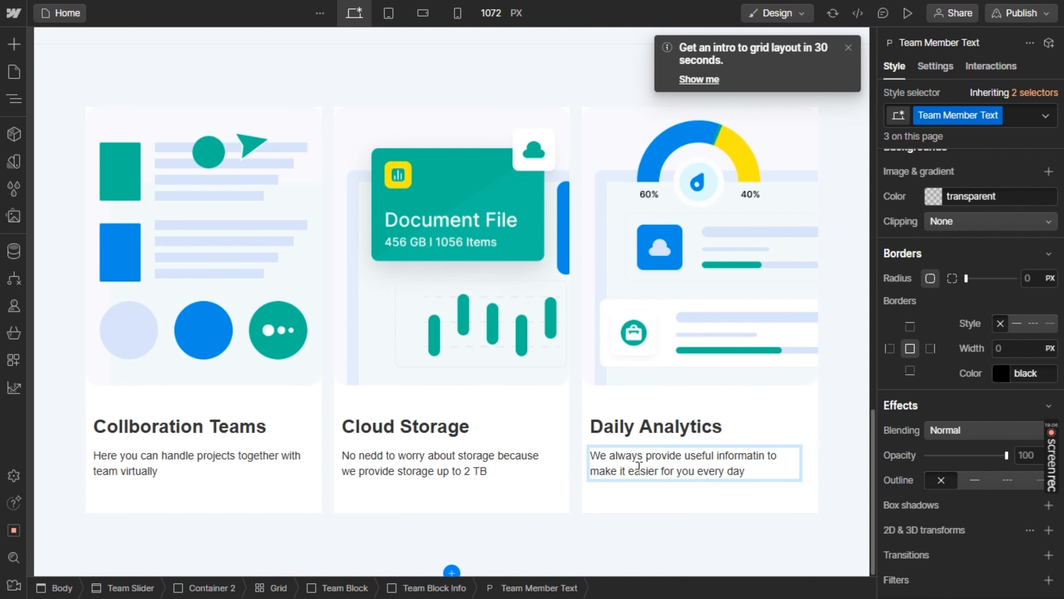
# Check the benefits section in Figma and add a Hero Heading Left layout below the Team Slider section in Webflow
pyautogui.hotkey('alt', 'Tab')
pyautogui.scroll(-10, 638, 467)
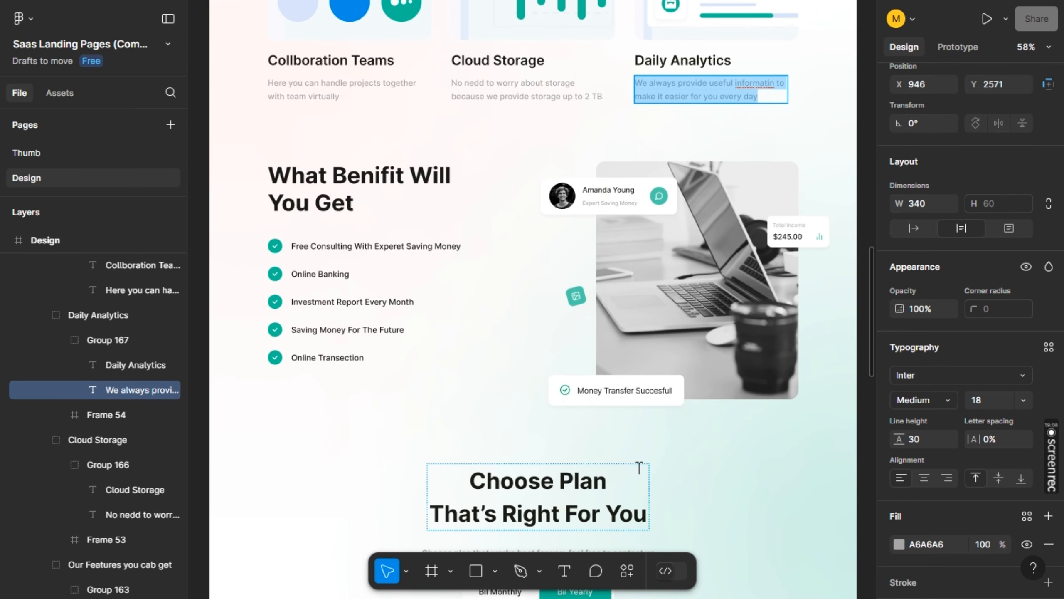
pyautogui.hotkey('alt', 'Tab')
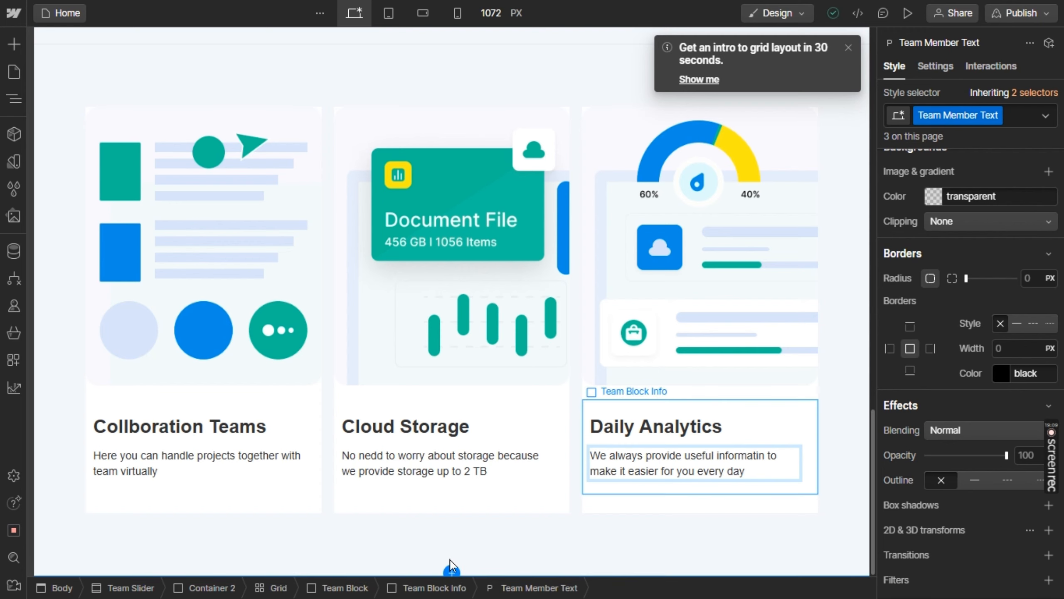
pyautogui.click(451, 569)
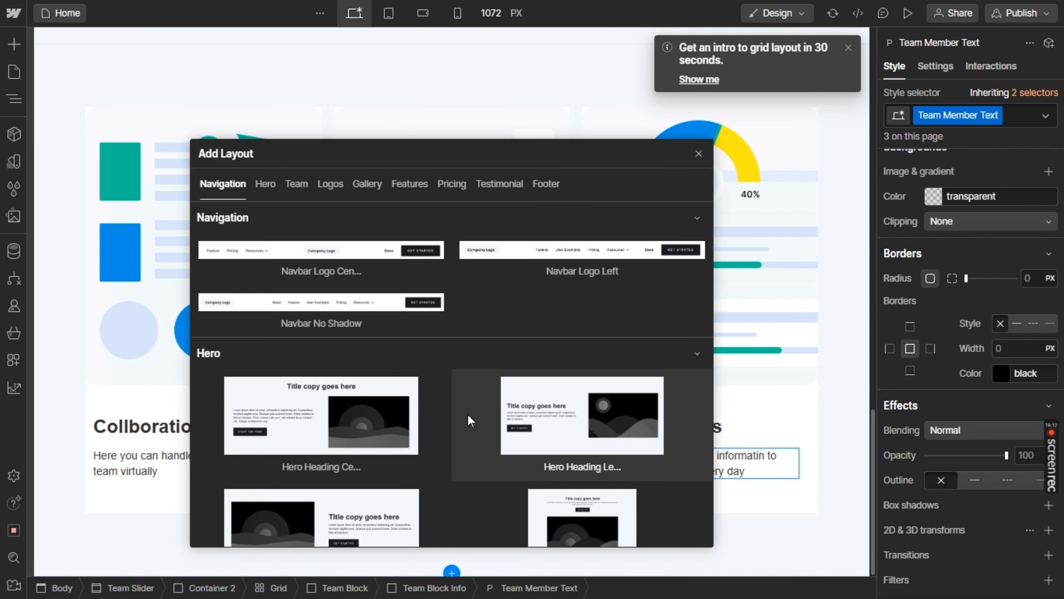
pyautogui.scroll(-3, 467, 414)
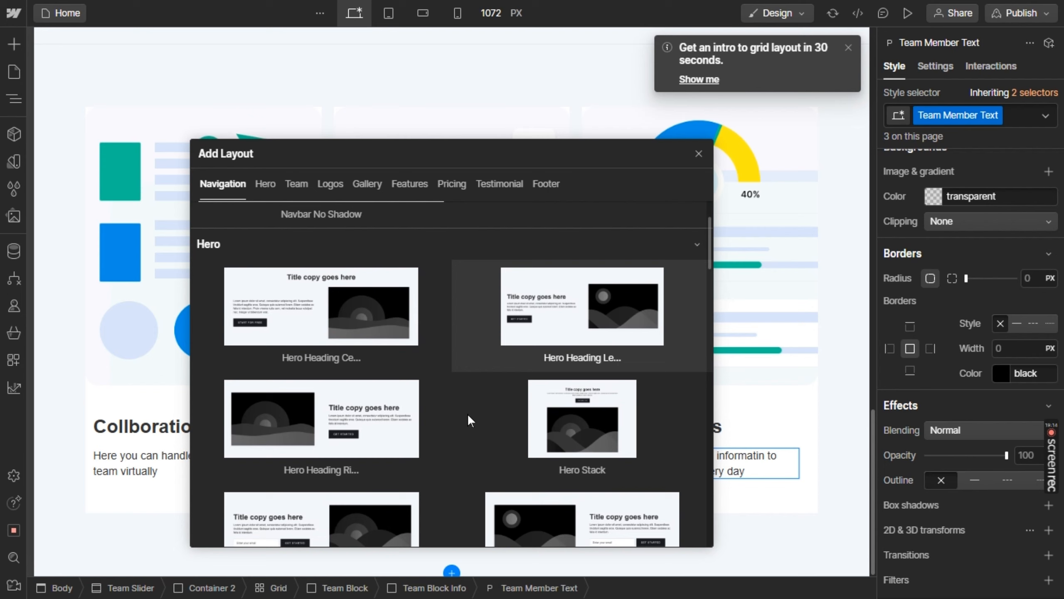
pyautogui.hotkey('alt', 'Tab')
pyautogui.hotkey('alt', 'Tab')
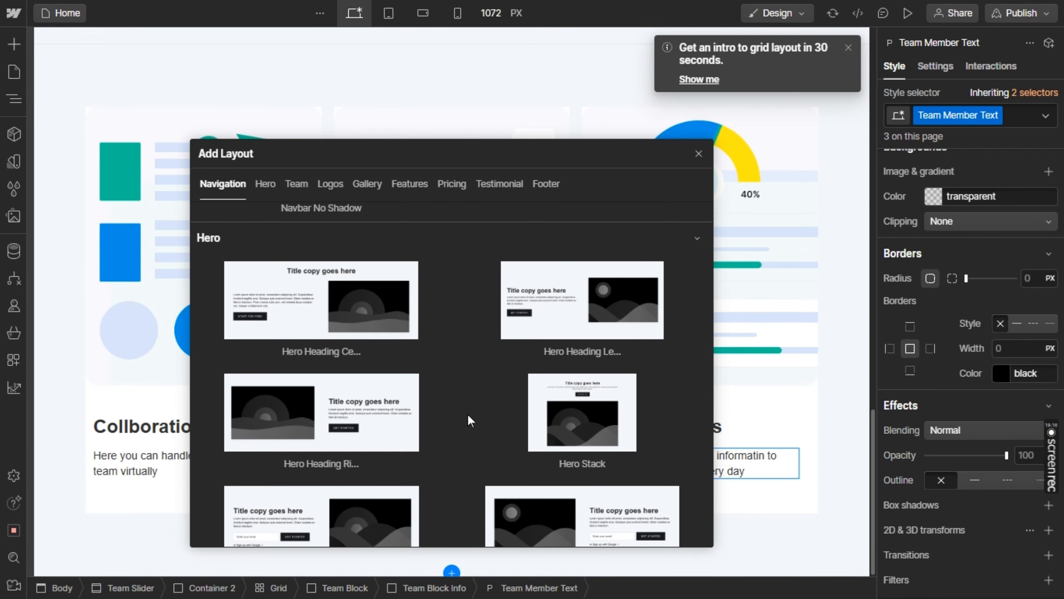
pyautogui.click(596, 289)
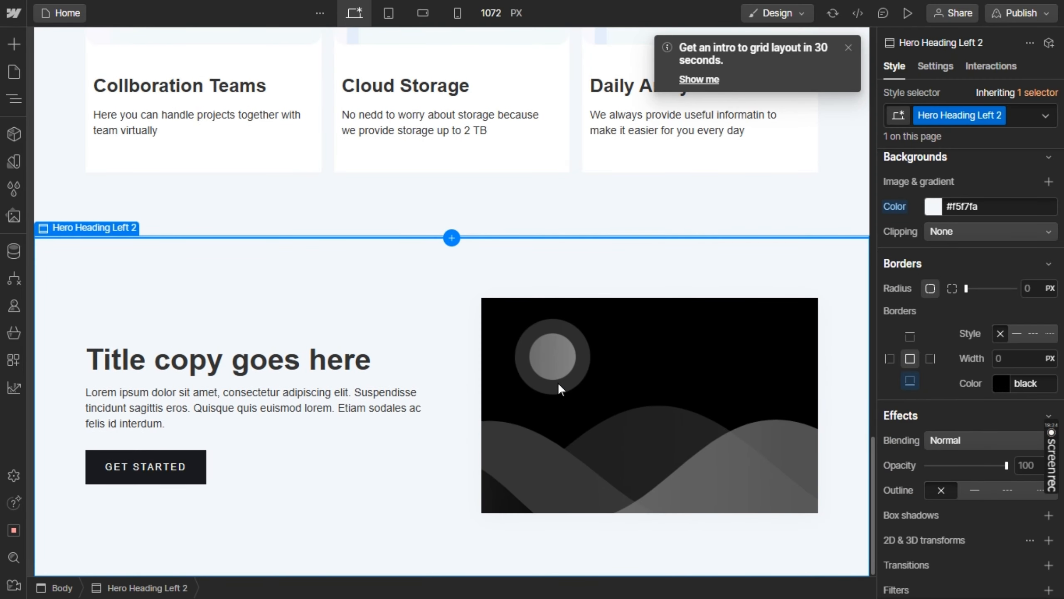
# Replace the new hero section's placeholder image with benefits.png from the assets, and close the assets and image settings
pyautogui.click(558, 382)
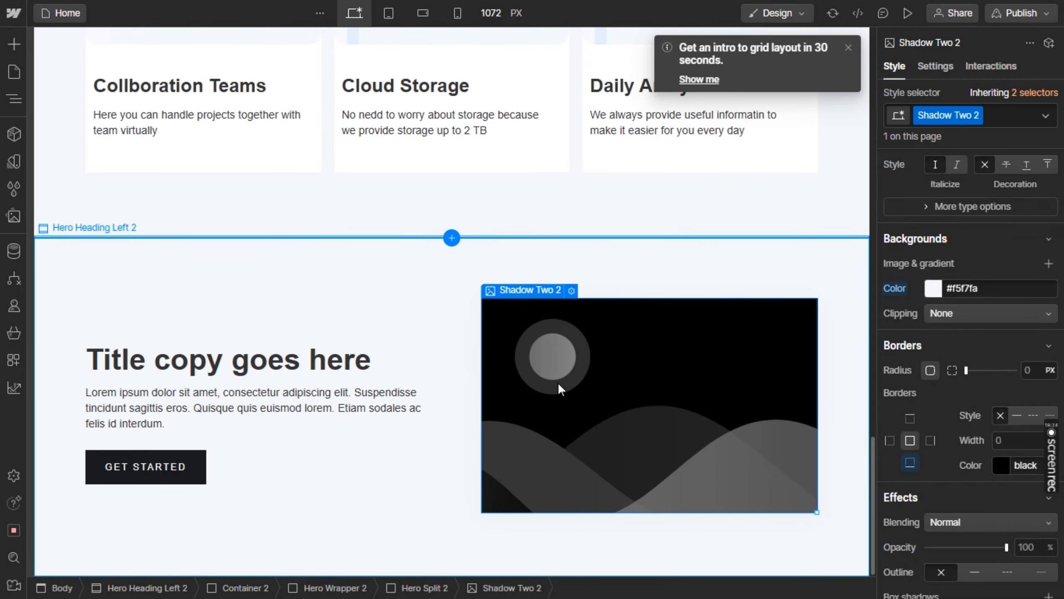
pyautogui.click(571, 291)
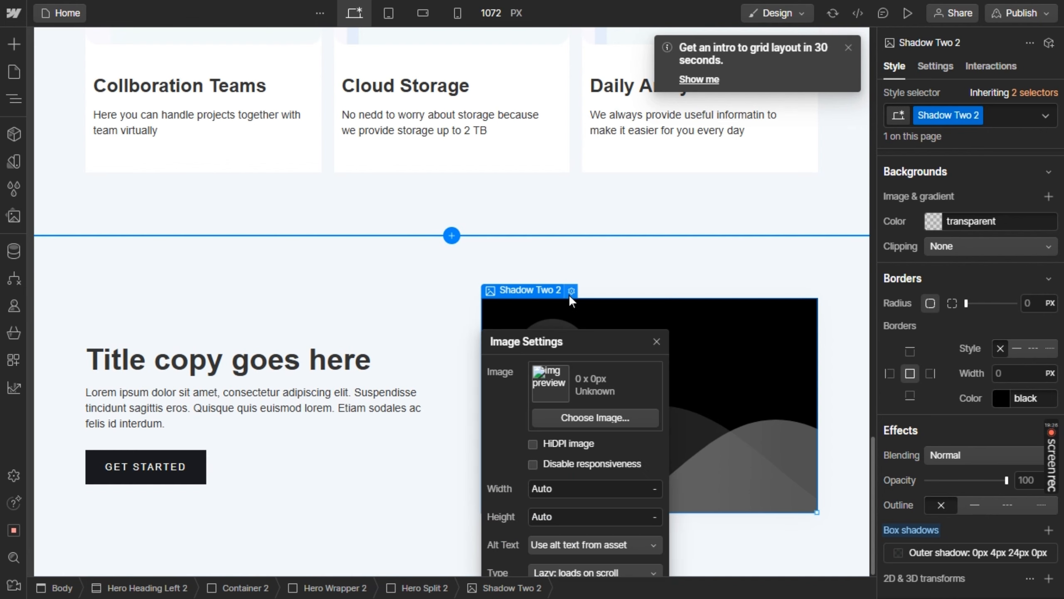
pyautogui.click(564, 414)
pyautogui.click(57, 330)
pyautogui.click(99, 370)
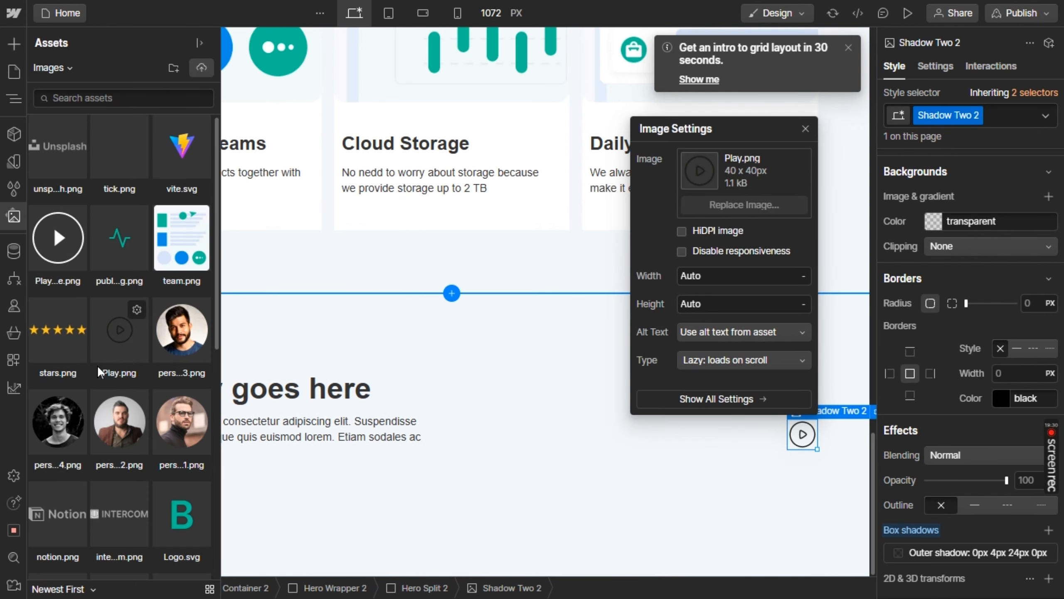
pyautogui.scroll(-5, 99, 370)
pyautogui.click(99, 370)
pyautogui.scroll(-6, 99, 371)
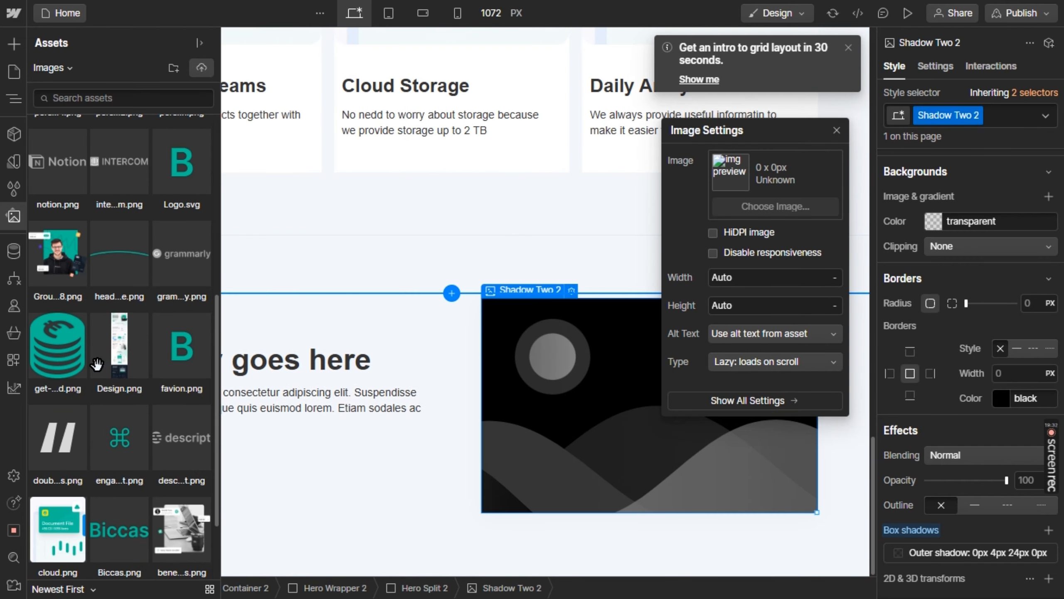
pyautogui.click(119, 338)
pyautogui.click(120, 430)
pyautogui.click(183, 445)
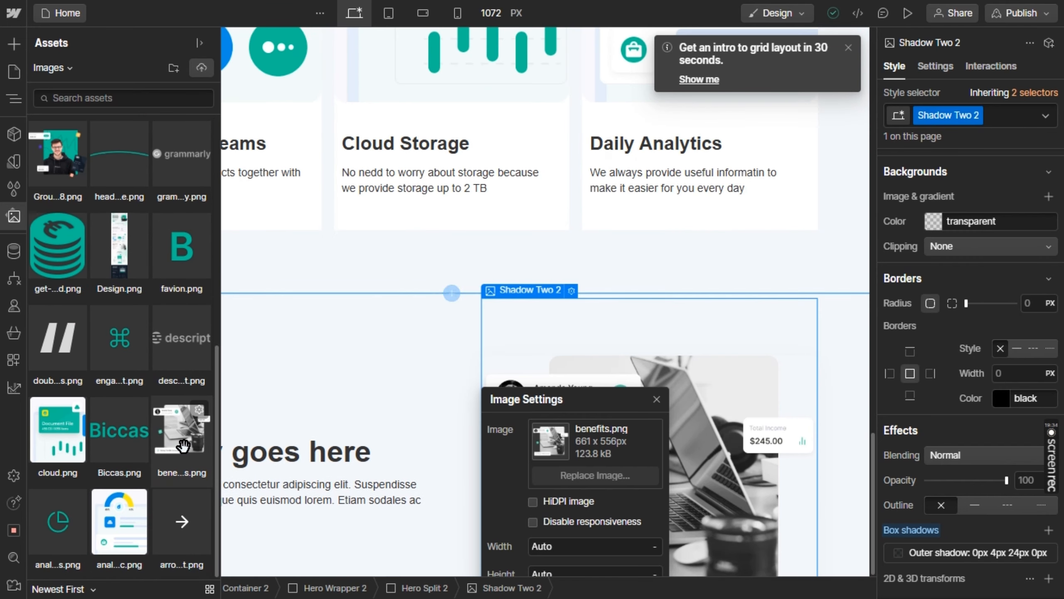
pyautogui.press('j')
pyautogui.click(414, 361)
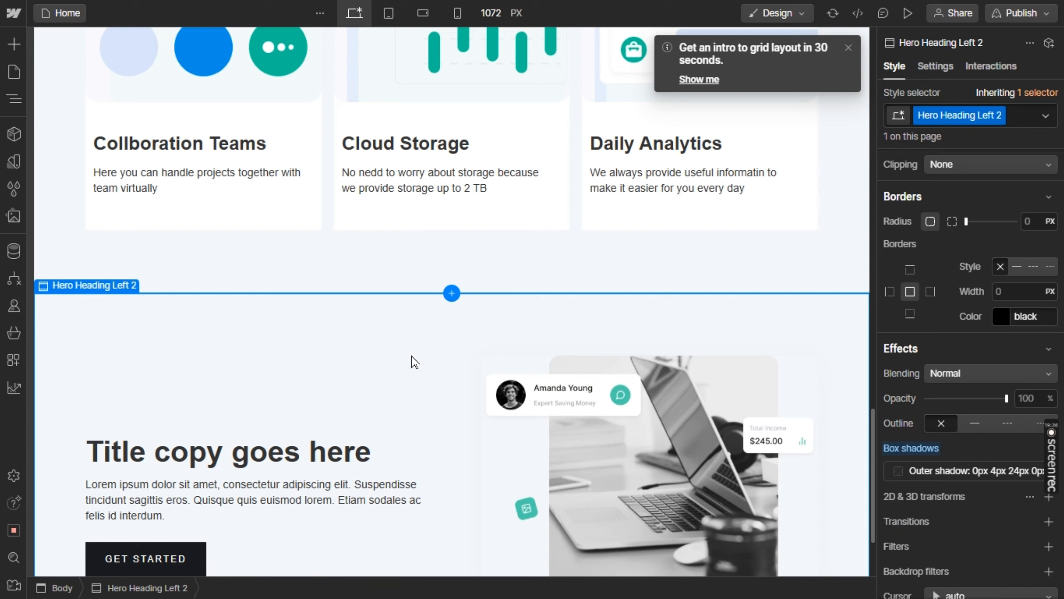
pyautogui.scroll(-3, 414, 361)
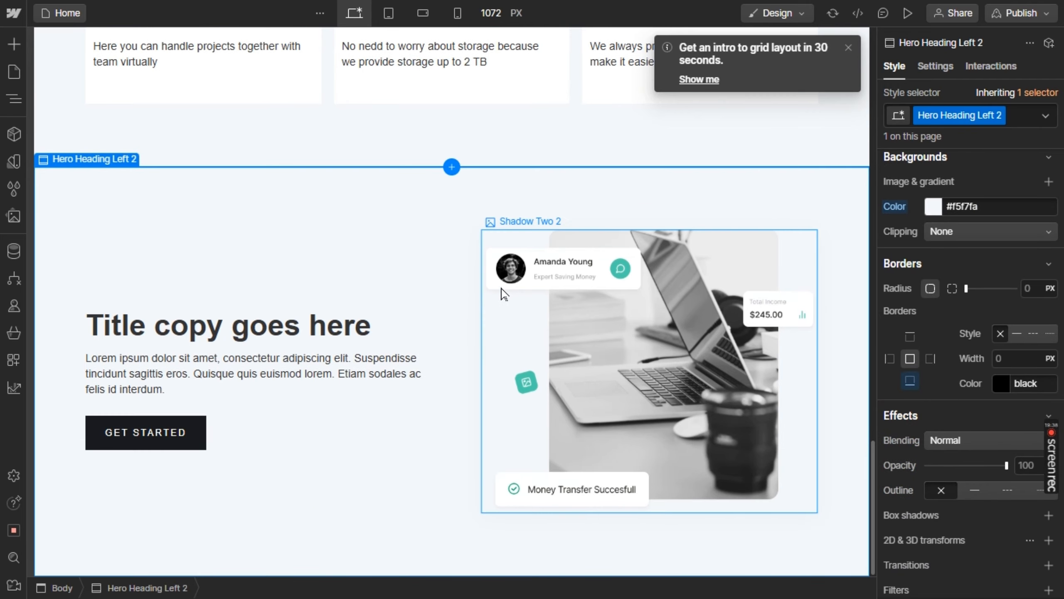
# Copy the benefits heading from Figma and replace the new Webflow hero section's title with "What Benifit Will You Get"
pyautogui.moveTo(1054, 476)
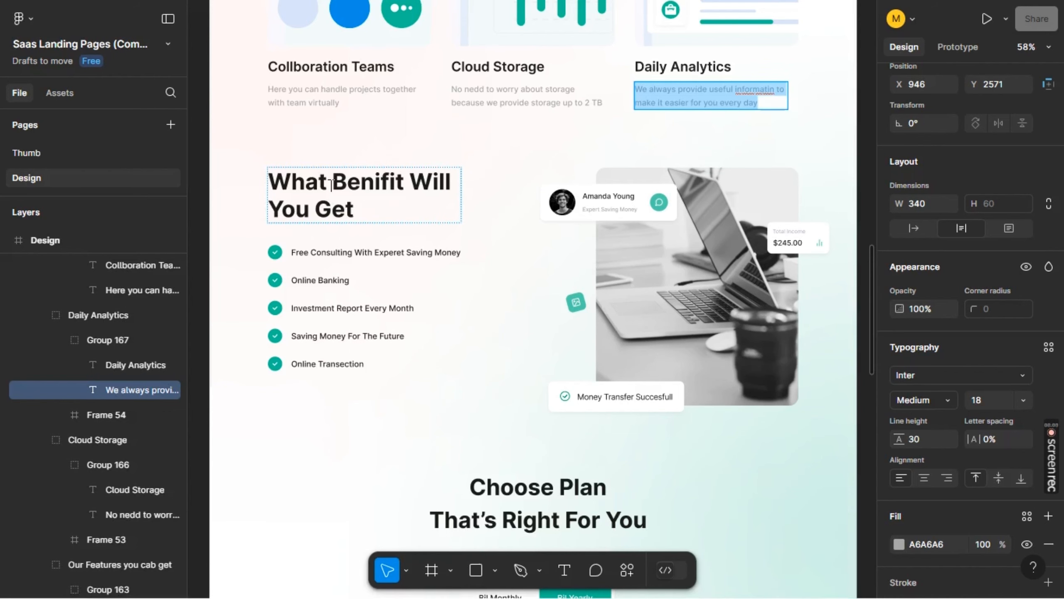
pyautogui.doubleClick(331, 184)
pyautogui.hotkey('ctrl', 'c')
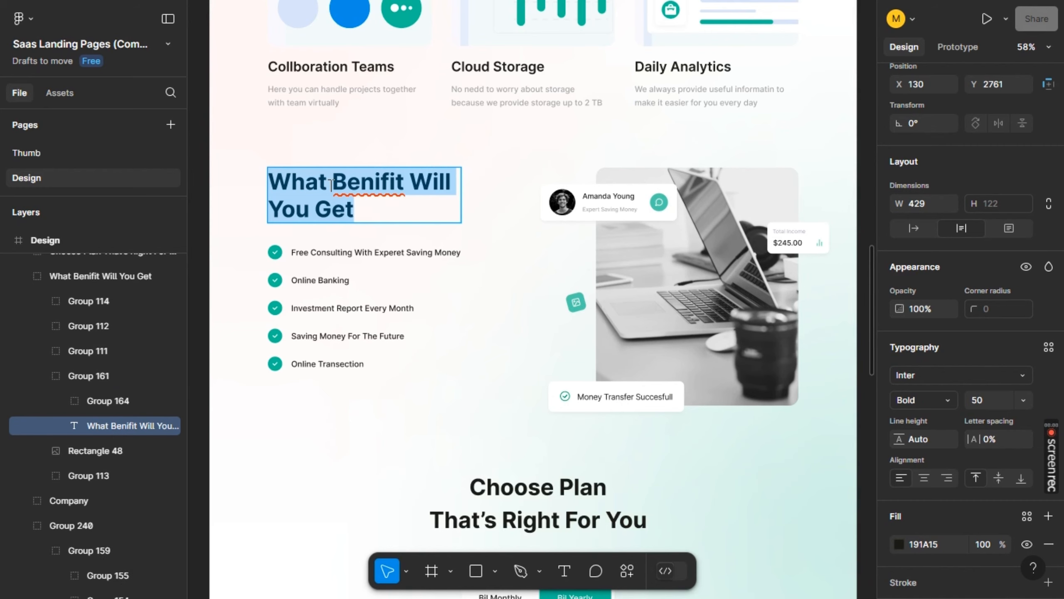
pyautogui.hotkey('alt', 'Tab')
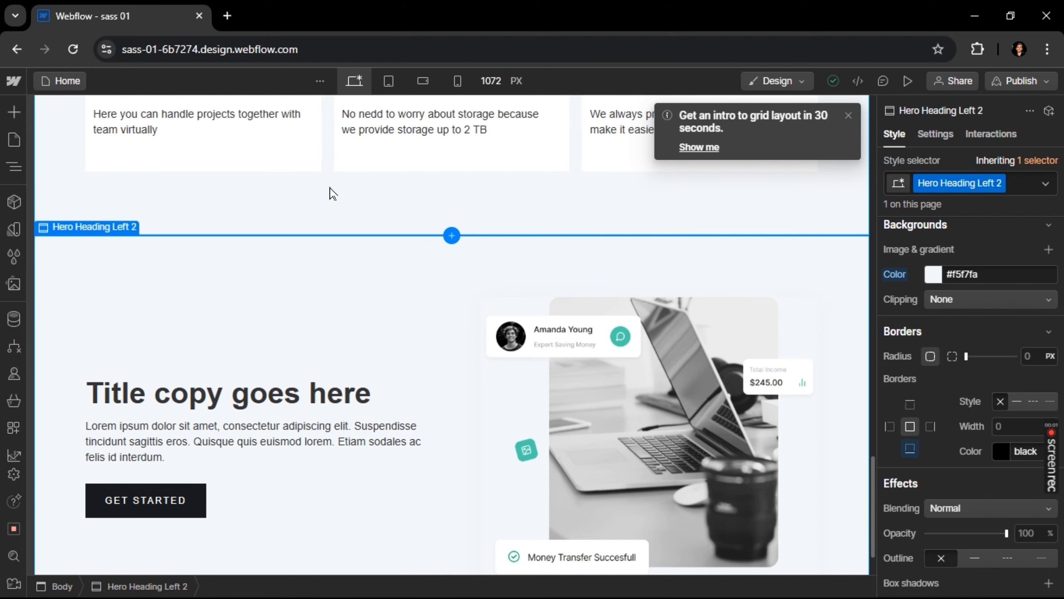
pyautogui.hotkey('alt', 'Tab')
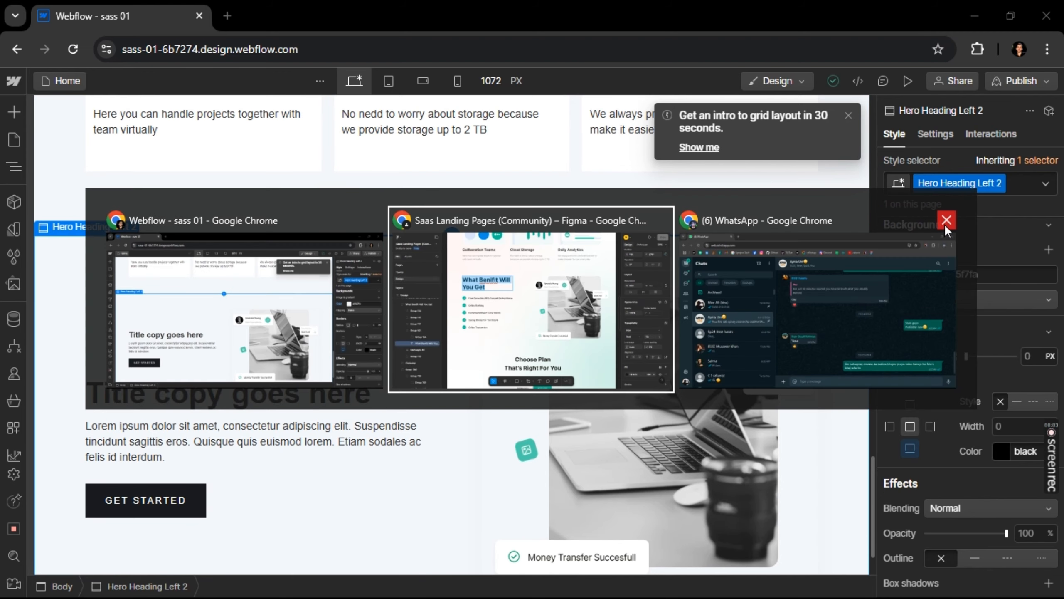
pyautogui.click(946, 219)
pyautogui.click(769, 260)
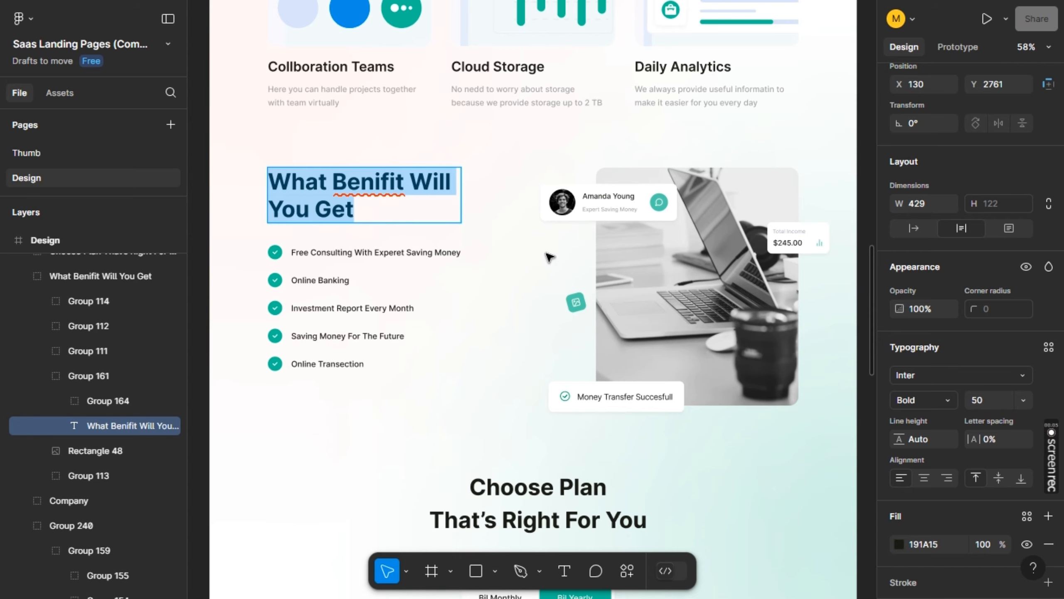
pyautogui.hotkey('alt', 'Tab')
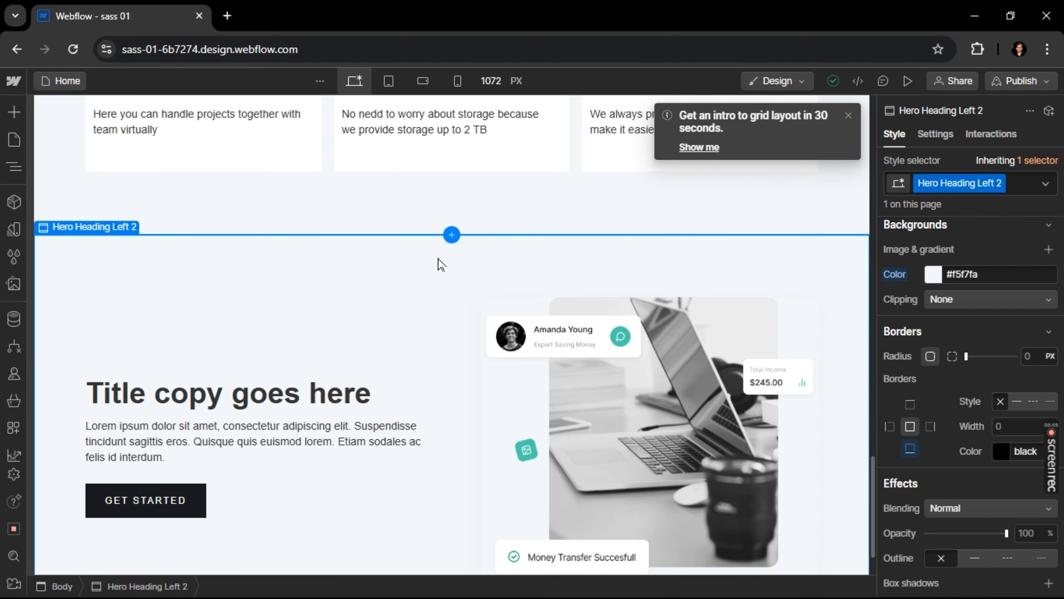
pyautogui.click(239, 400)
pyautogui.doubleClick(239, 401)
pyautogui.hotkey('ctrl', 'v')
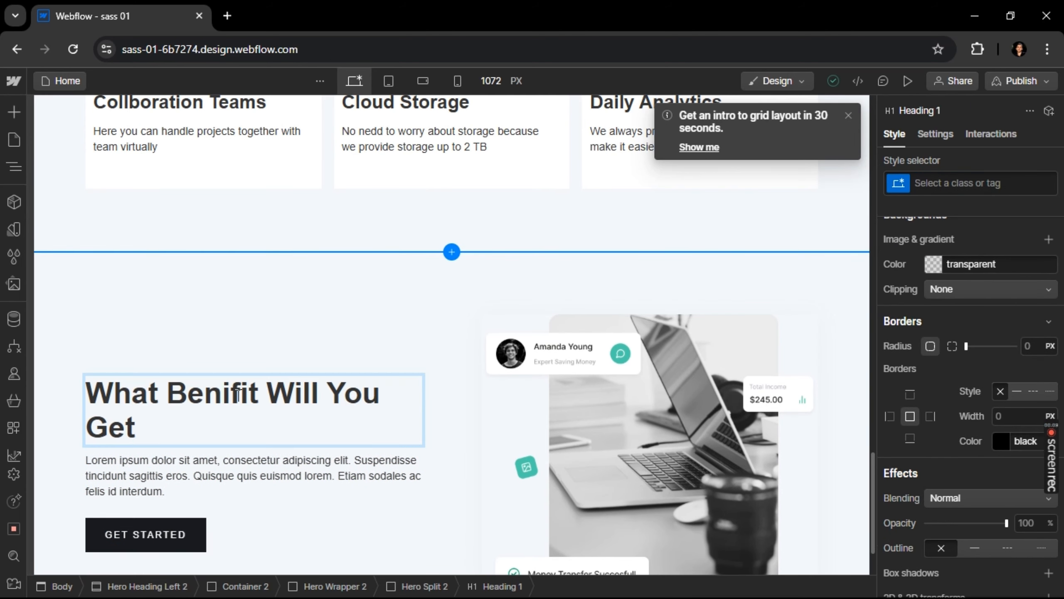
# Find the Div Block element and add one directly below the "What Benifit Will You Get" heading
pyautogui.hotkey('alt', 'Tab')
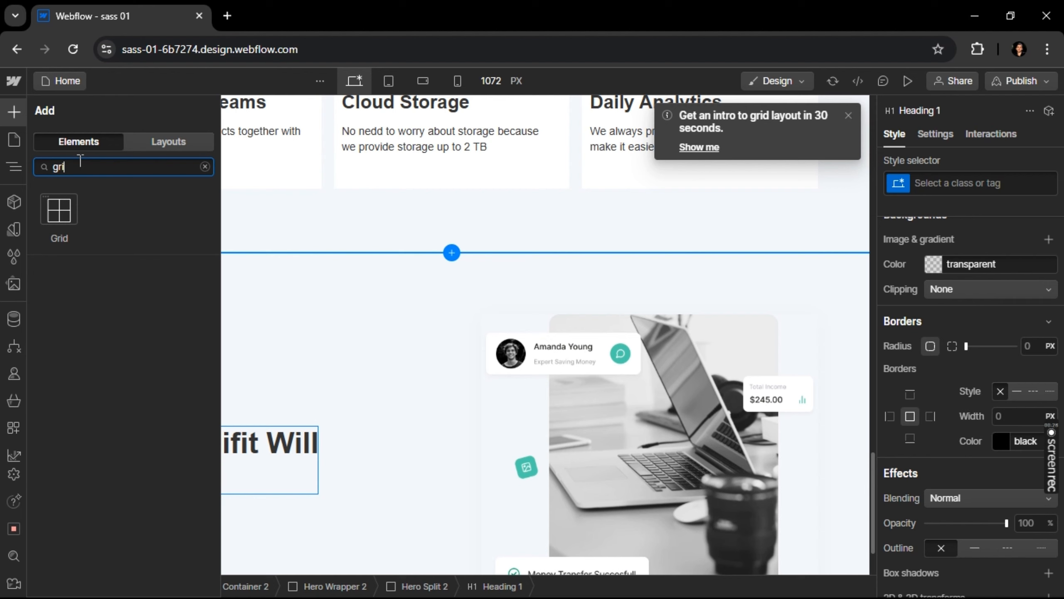
pyautogui.press('BackSpace')
pyautogui.press('BackSpace')
pyautogui.press('BackSpace')
pyautogui.write('d')
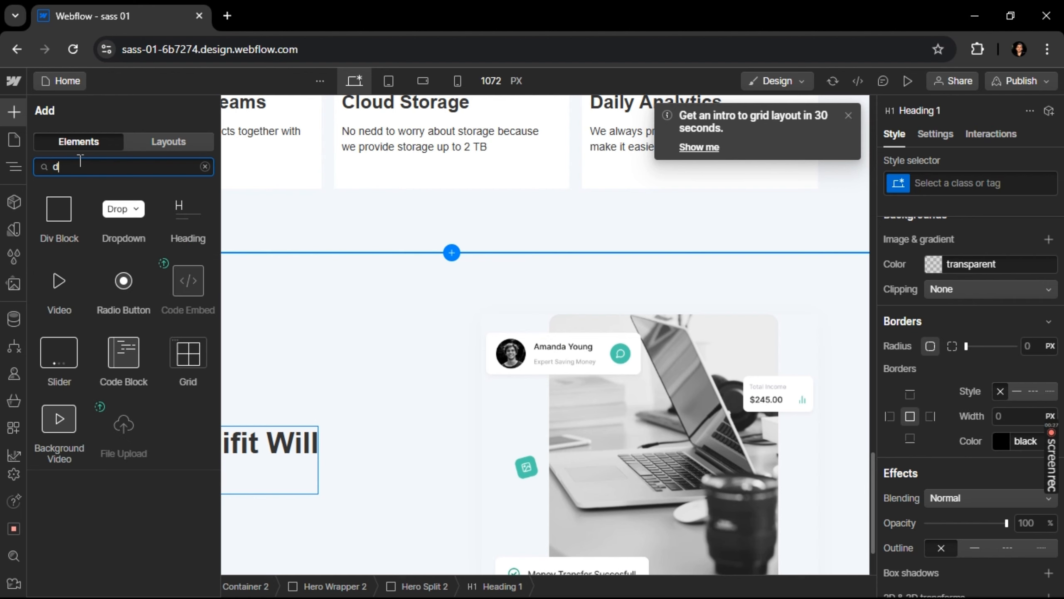
pyautogui.write('iv')
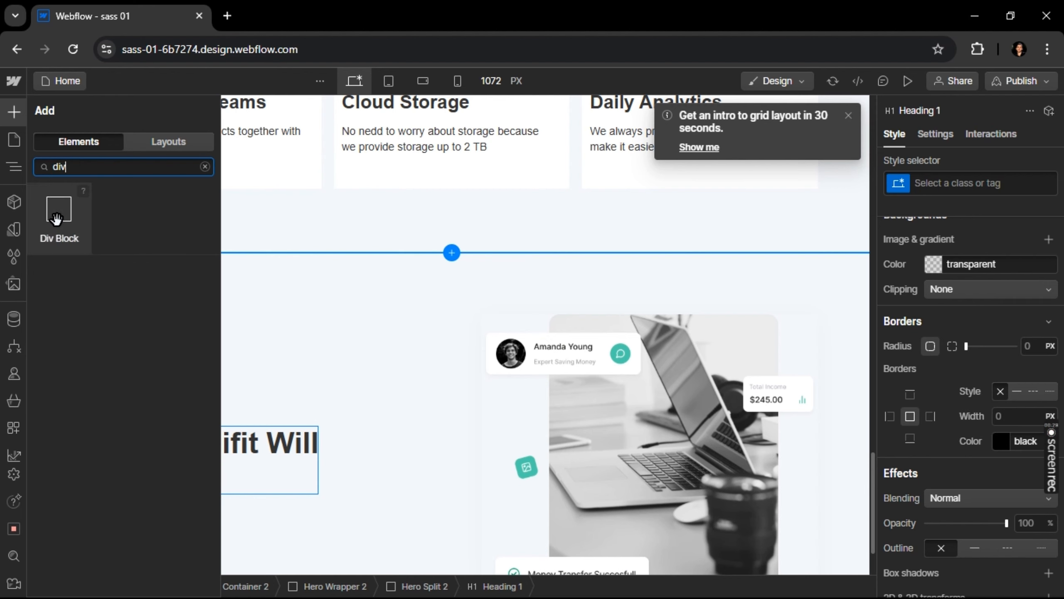
pyautogui.moveTo(248, 462); pyautogui.dragTo(190, 475)
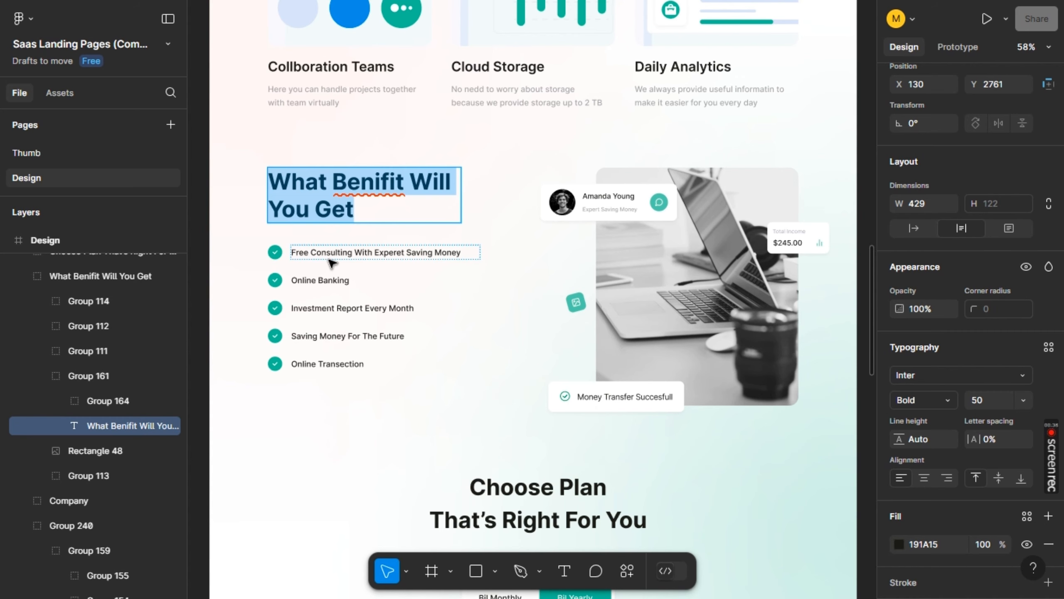
# Copy the first benefit's text in Figma and add an Image element inside the new Webflow div block
pyautogui.click(330, 257)
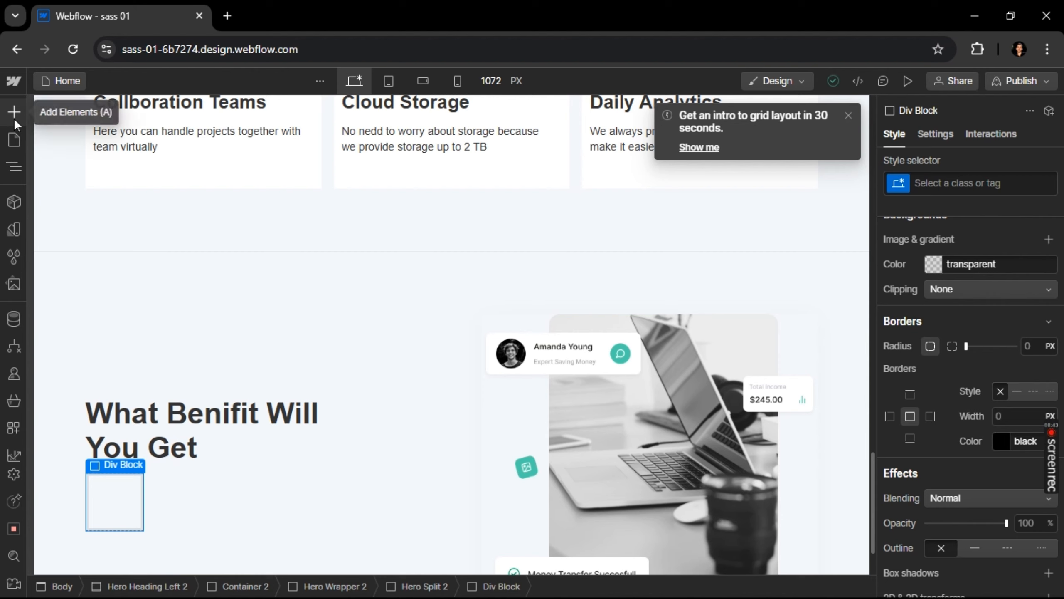
pyautogui.click(14, 111)
pyautogui.doubleClick(87, 167)
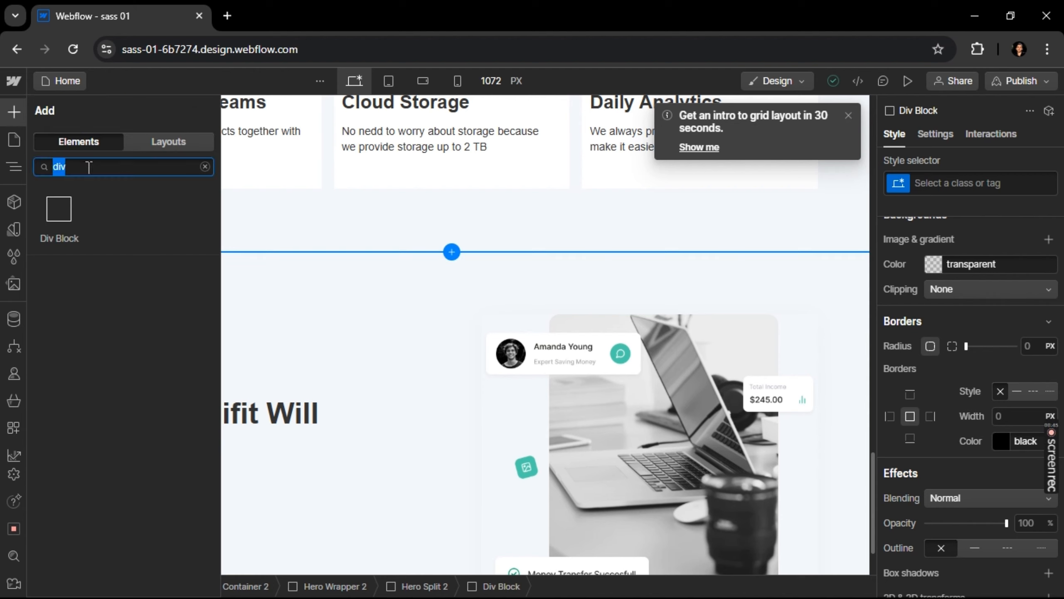
pyautogui.write('image')
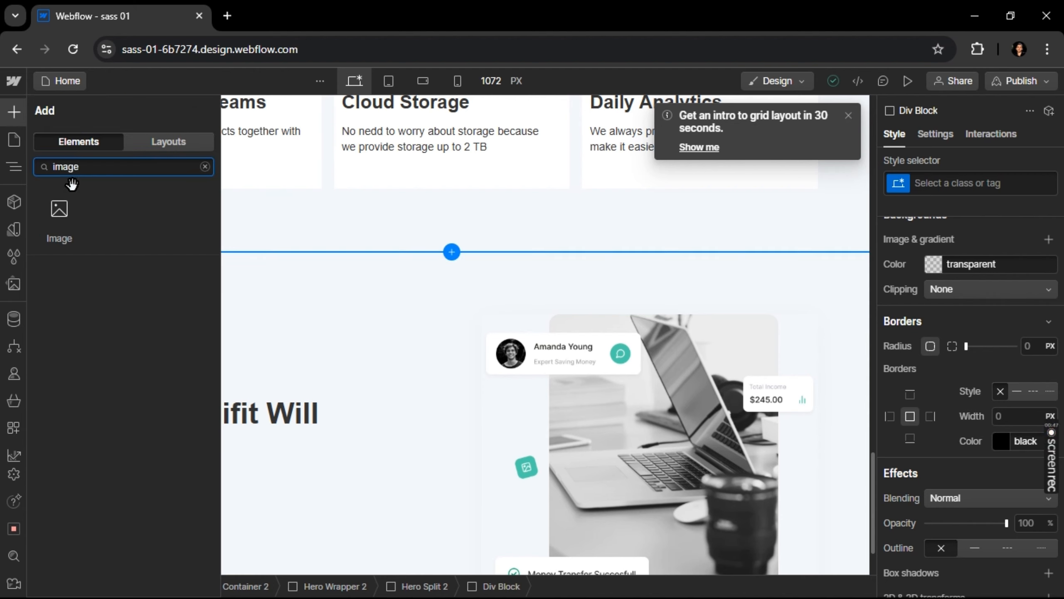
pyautogui.moveTo(229, 394); pyautogui.dragTo(132, 481)
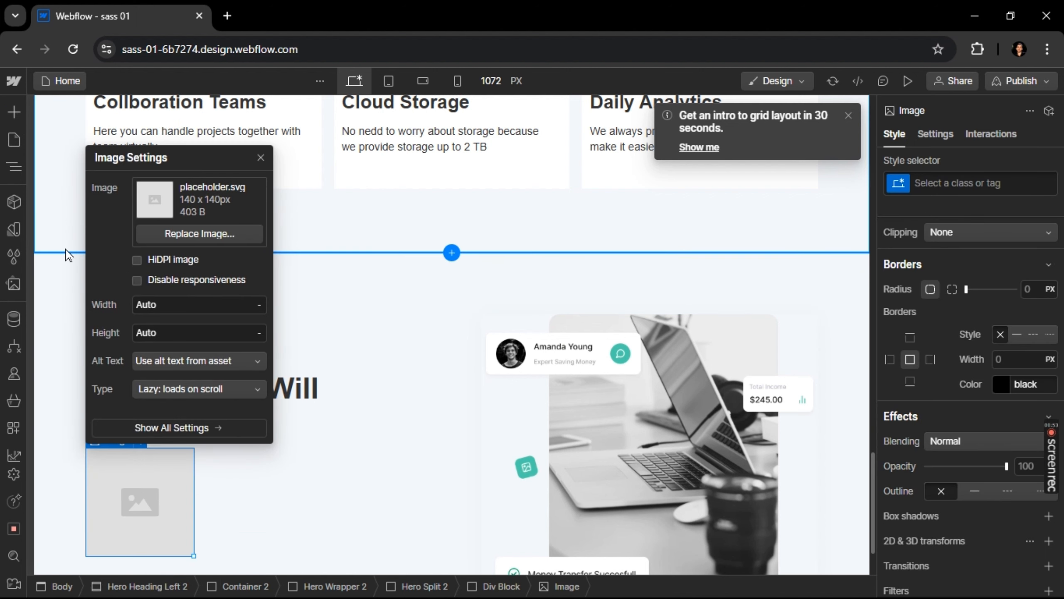
# Add a Text Block below the placeholder image in the div and replace its text with "Free Consulting With Experet Saving Money"
pyautogui.click(14, 111)
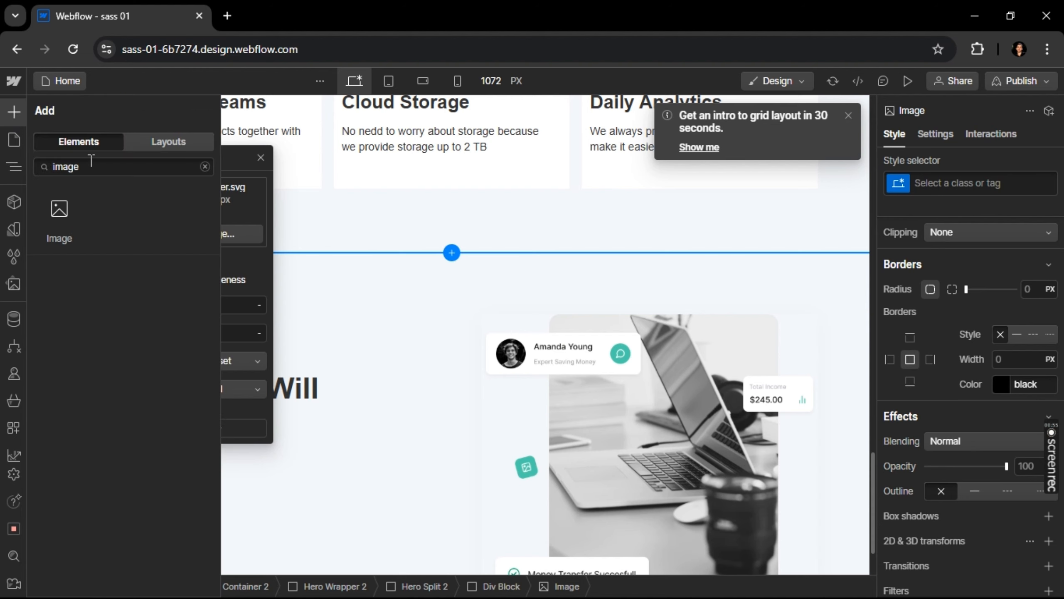
pyautogui.write('text')
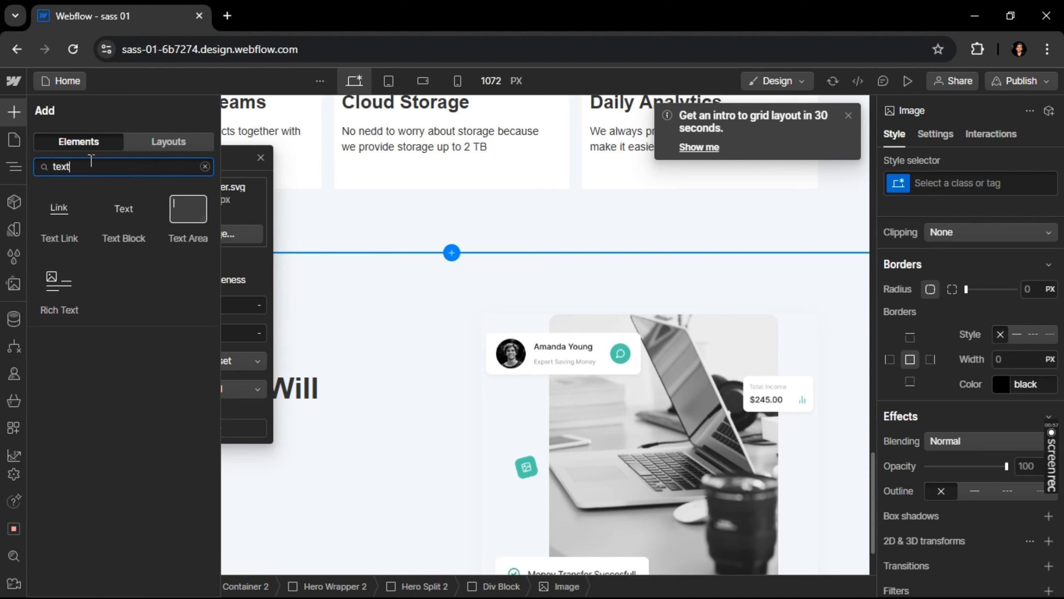
pyautogui.moveTo(124, 244); pyautogui.dragTo(158, 472)
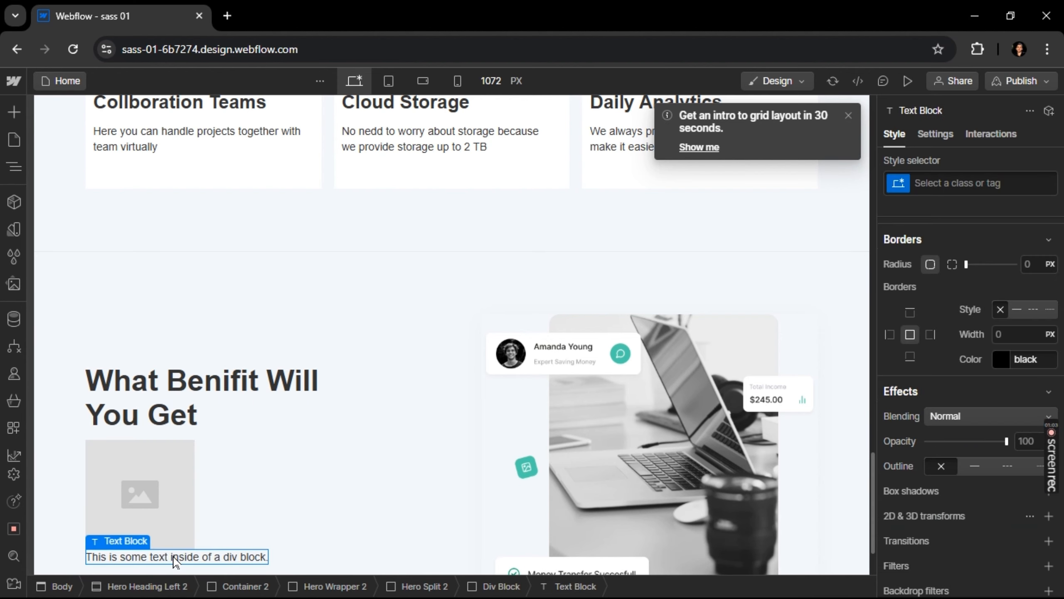
pyautogui.doubleClick(174, 558)
pyautogui.hotkey('ctrl', 'a')
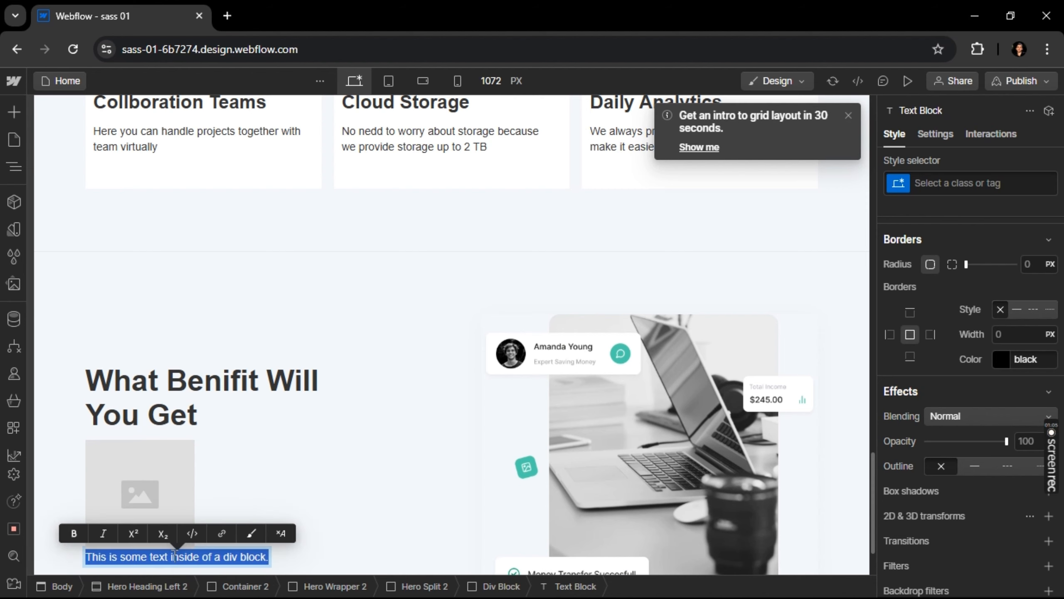
pyautogui.write('Free Consulting With Experet Saving Money')
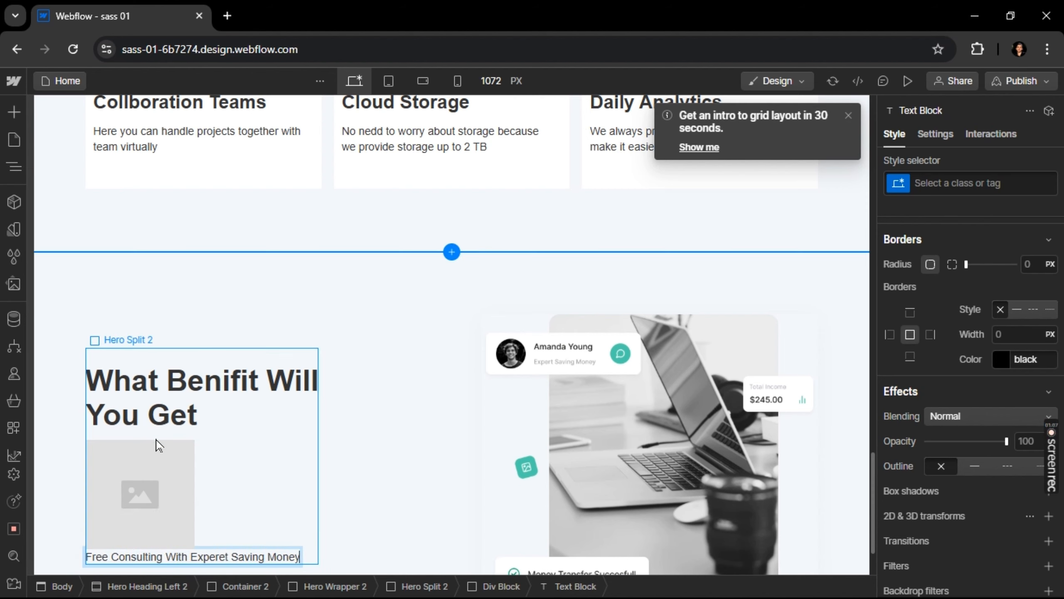
pyautogui.press('Escape')
# Set the benefit div block to a horizontal Flex layout, centered on both axes, with an 8 px gap
pyautogui.click(205, 467)
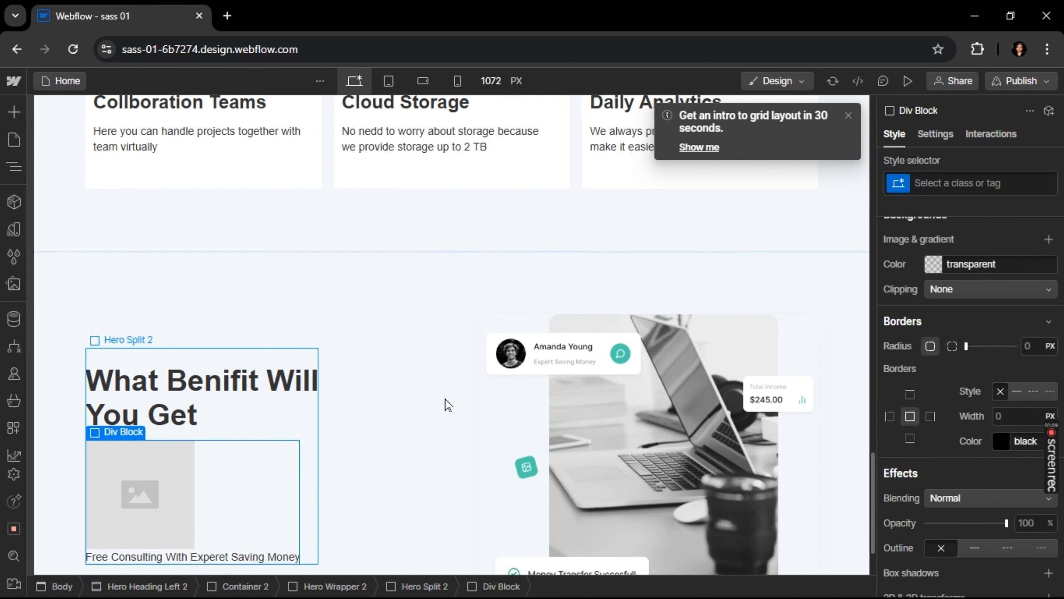
pyautogui.scroll(8, 947, 290)
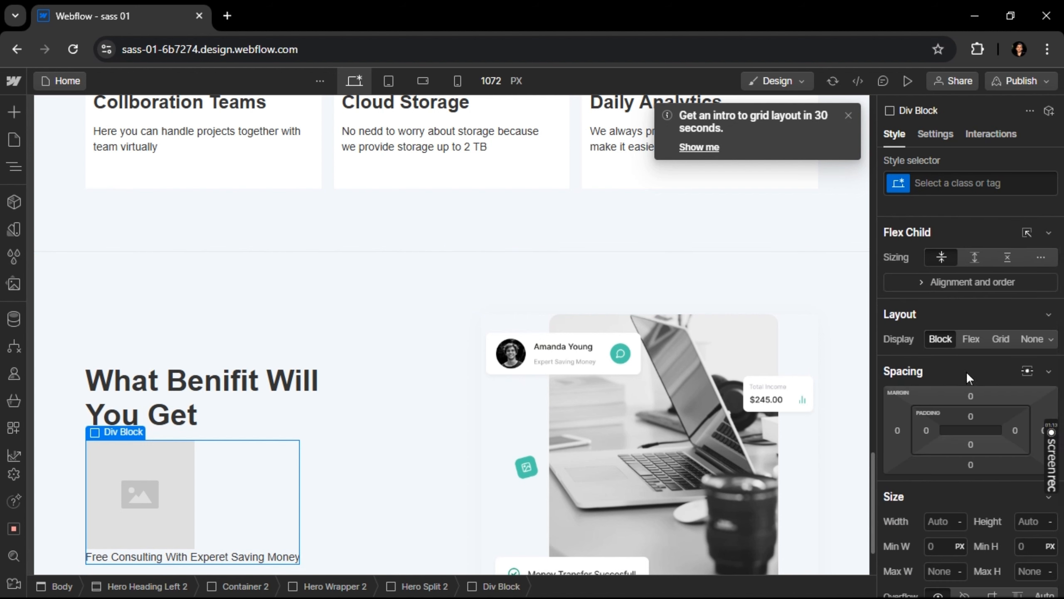
pyautogui.click(970, 339)
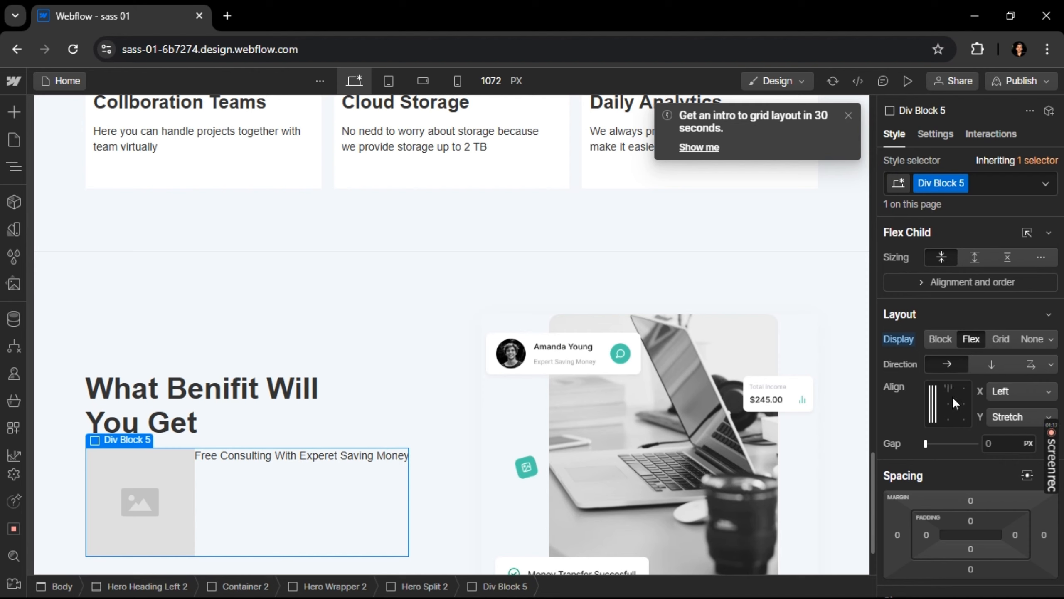
pyautogui.click(950, 403)
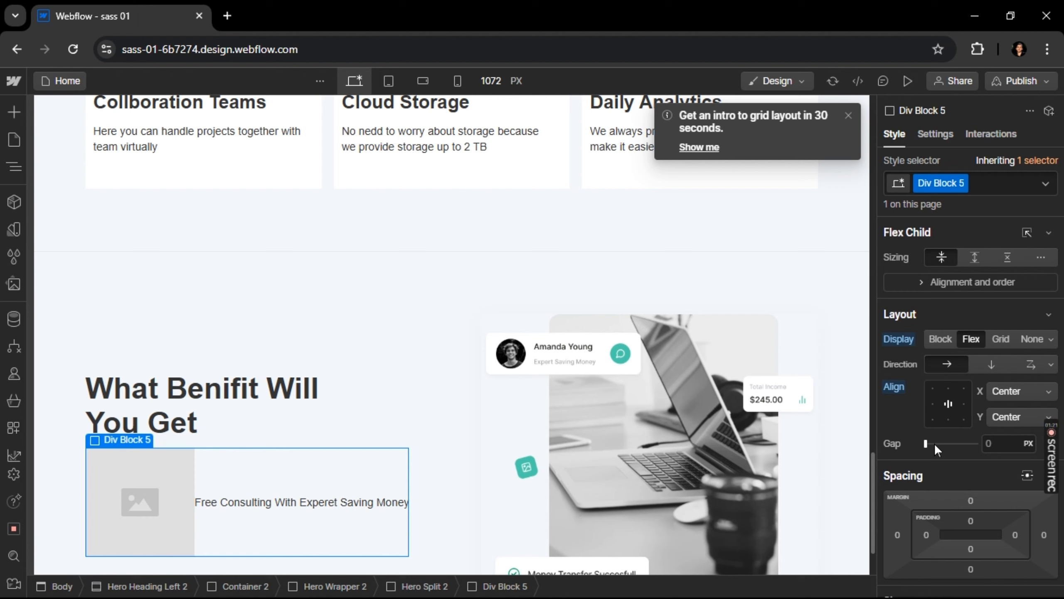
pyautogui.moveTo(927, 443); pyautogui.dragTo(930, 443)
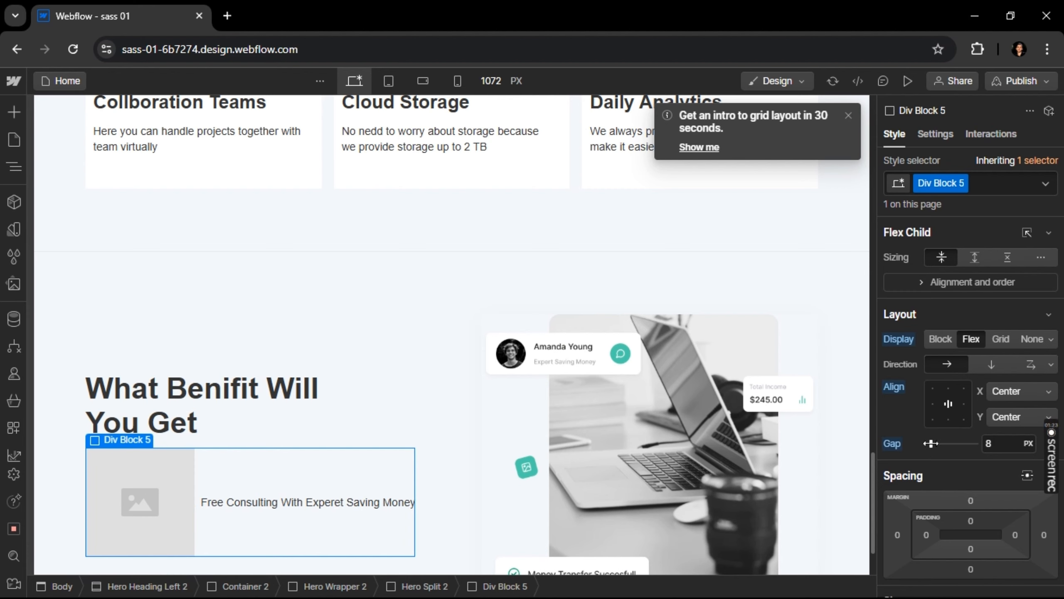
# Switch to Figma and select the whole Subtract check icon beside the first benefit
pyautogui.click(178, 492)
pyautogui.hotkey('alt', 'Tab')
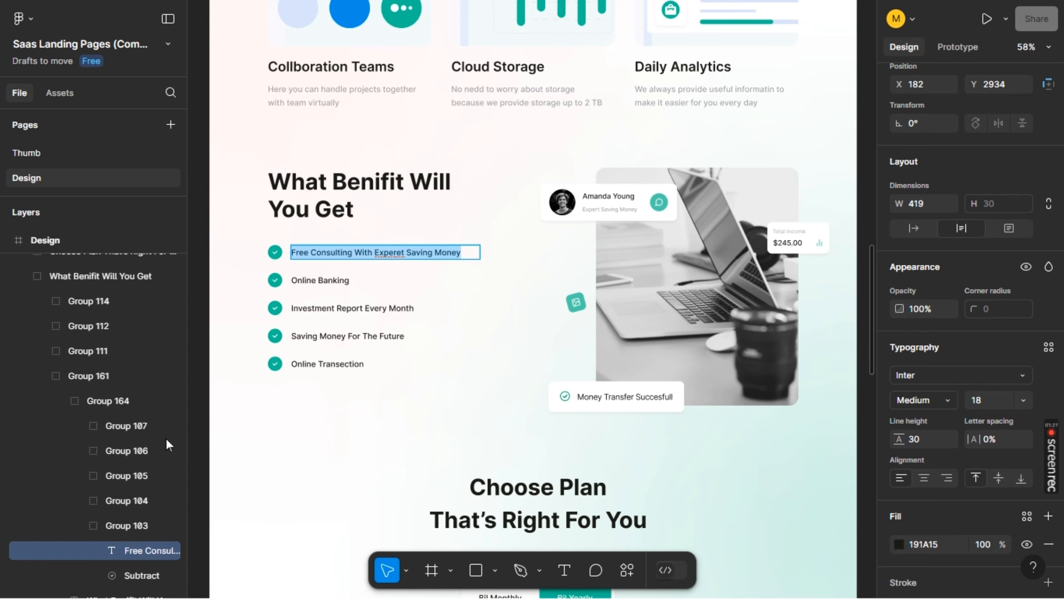
pyautogui.doubleClick(277, 254)
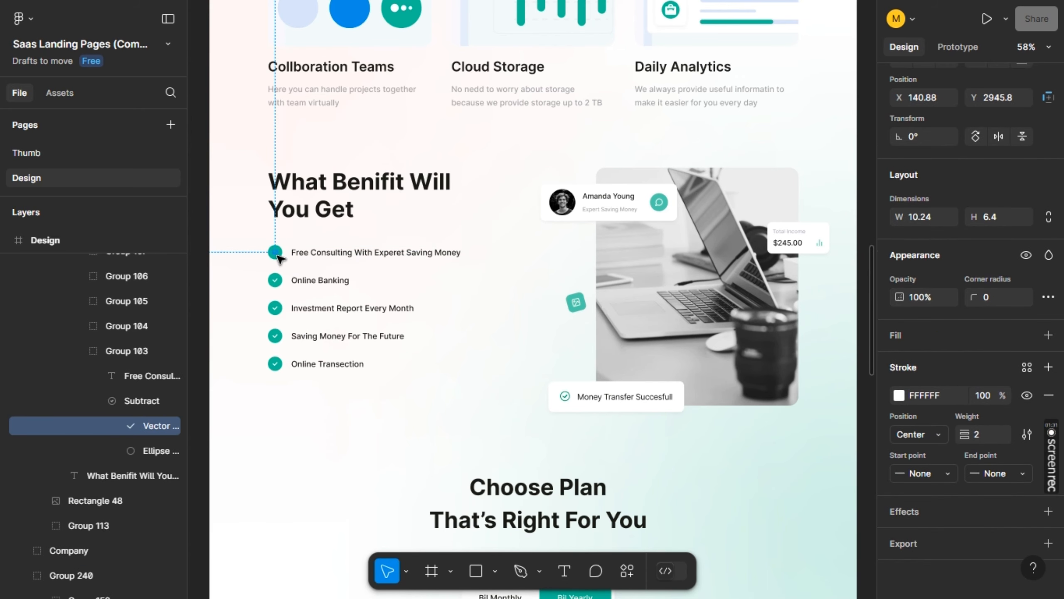
pyautogui.click(273, 261)
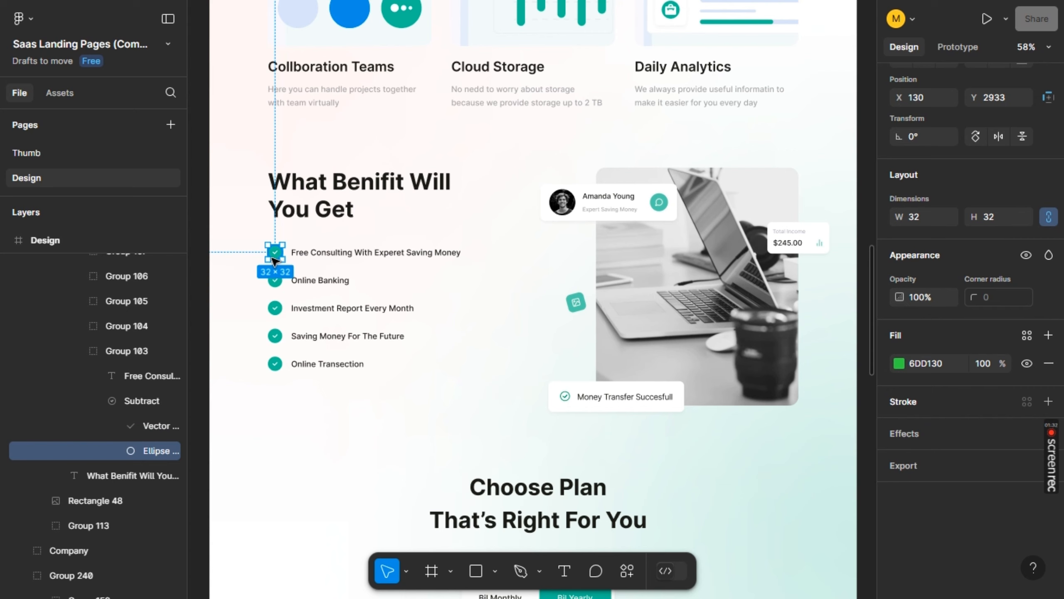
pyautogui.click(148, 397)
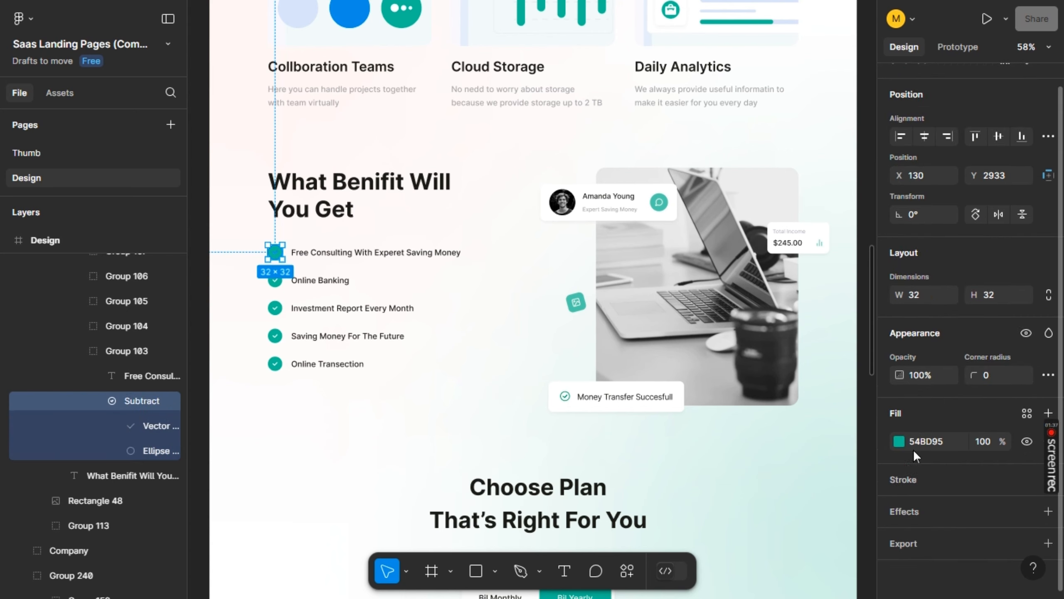
pyautogui.click(919, 510)
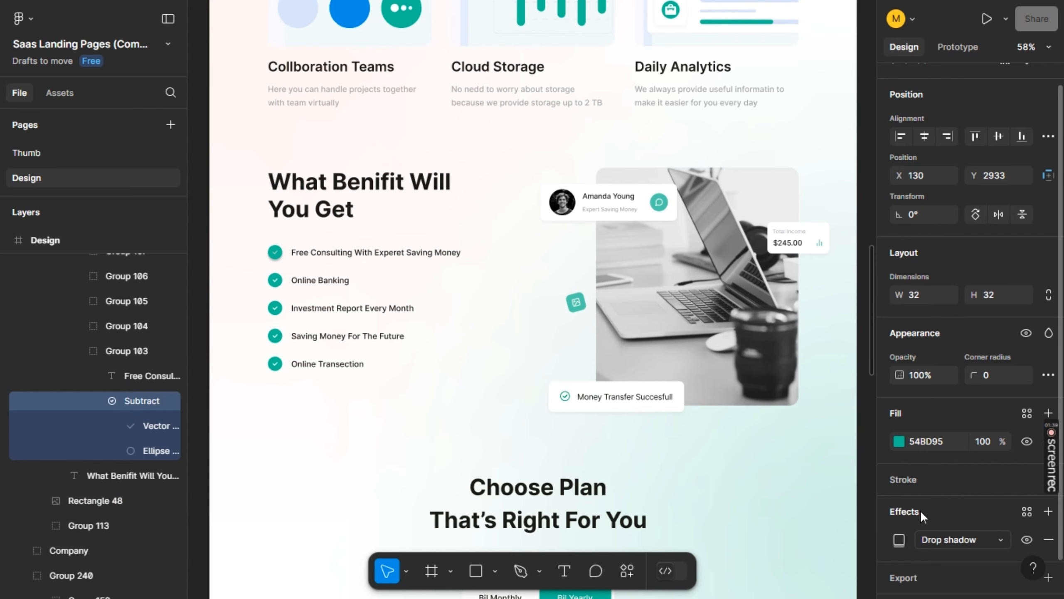
pyautogui.scroll(-1, 944, 543)
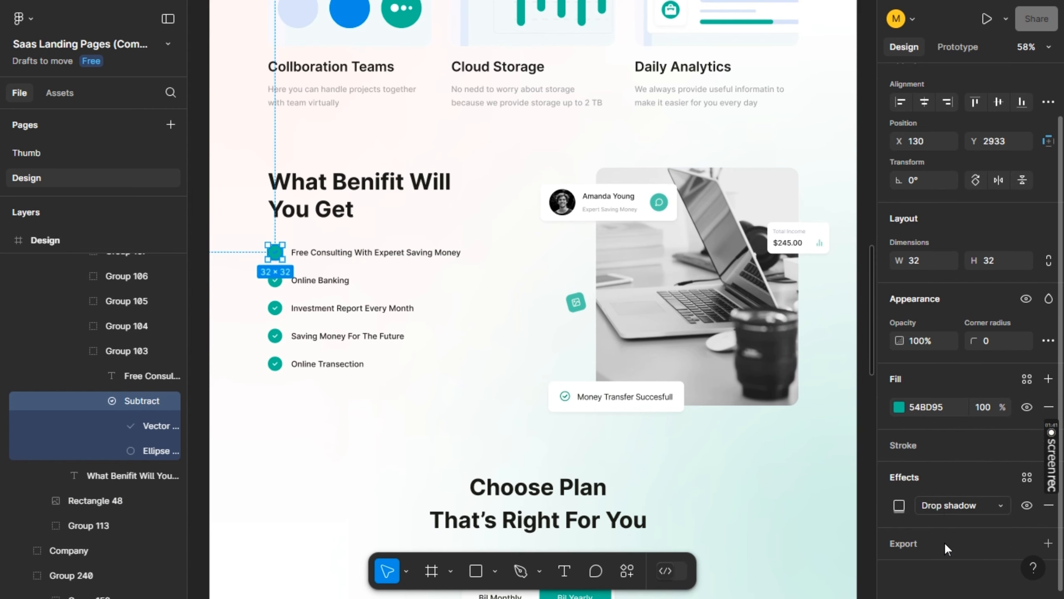
pyautogui.click(1024, 507)
# Hide the Subtract icon's drop shadow, add a 1x PNG export setting and export the icon
pyautogui.click(919, 543)
pyautogui.scroll(-2, 942, 541)
pyautogui.click(959, 512)
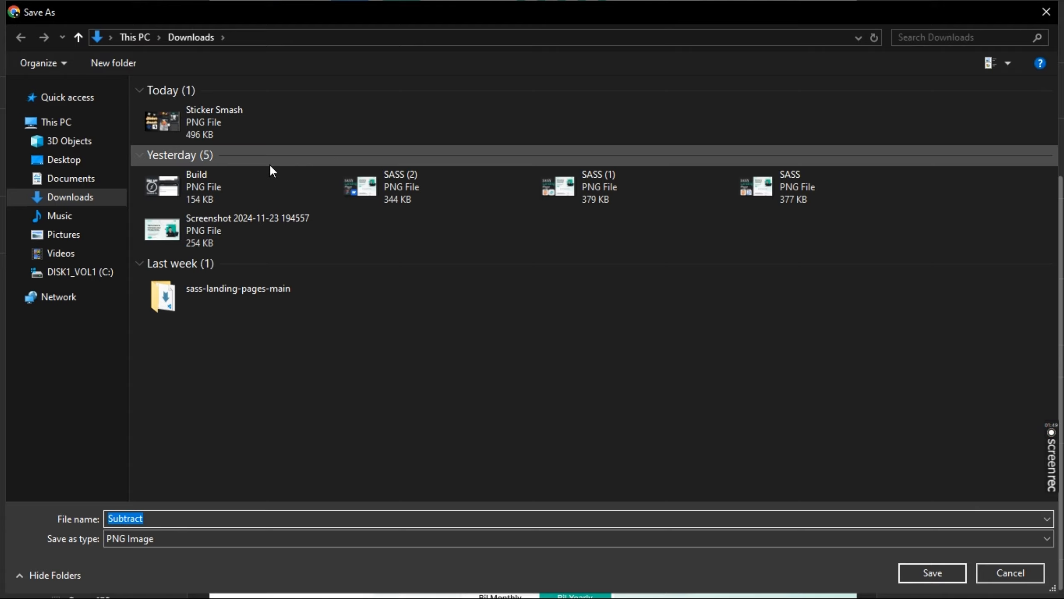
# Save the exported icon as tick in the Desktop's public folder, replacing the existing file
pyautogui.click(84, 153)
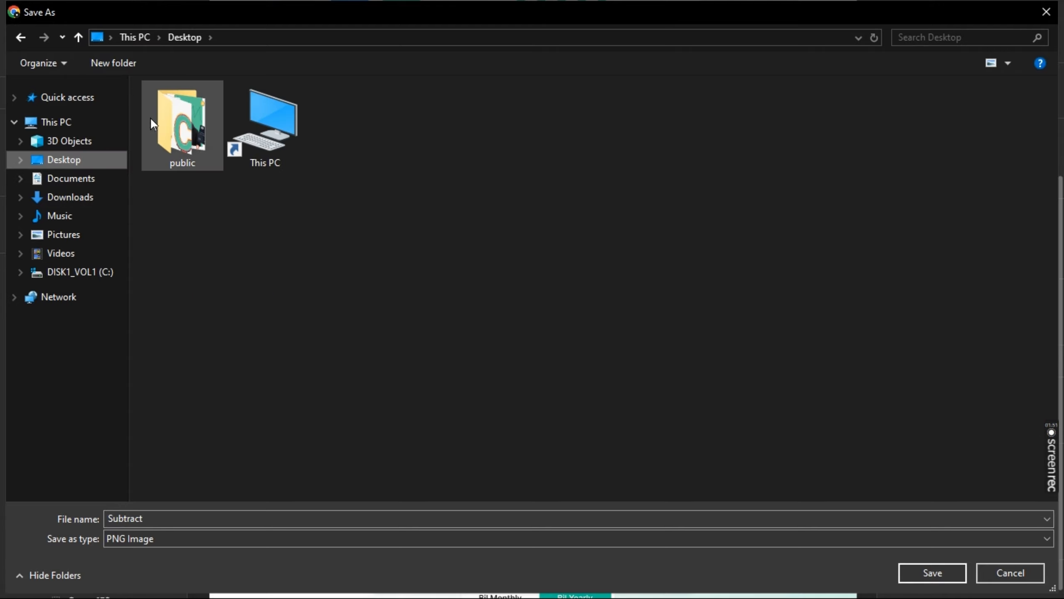
pyautogui.doubleClick(201, 119)
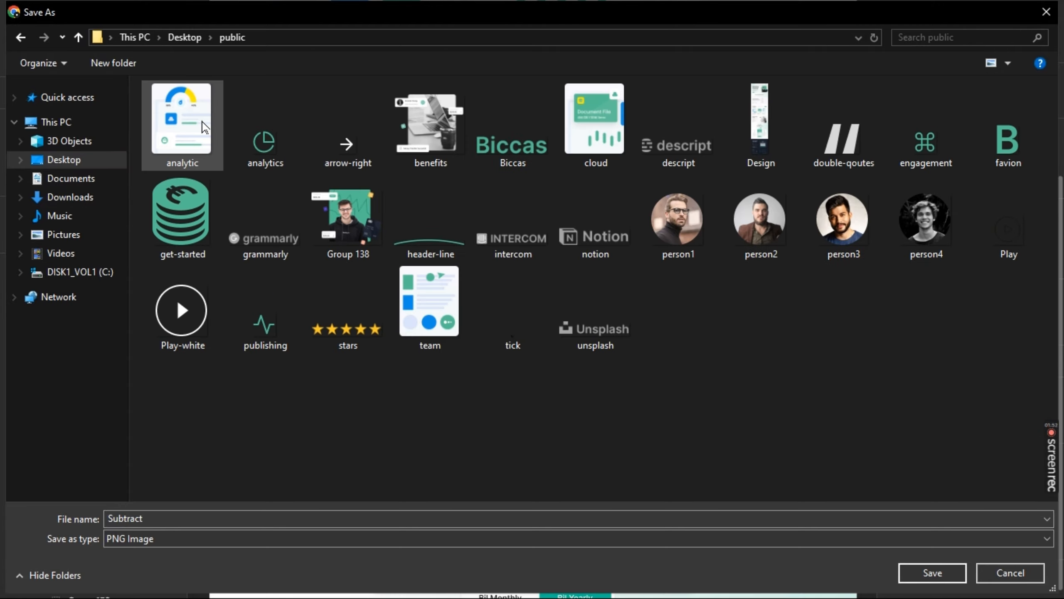
pyautogui.doubleClick(275, 513)
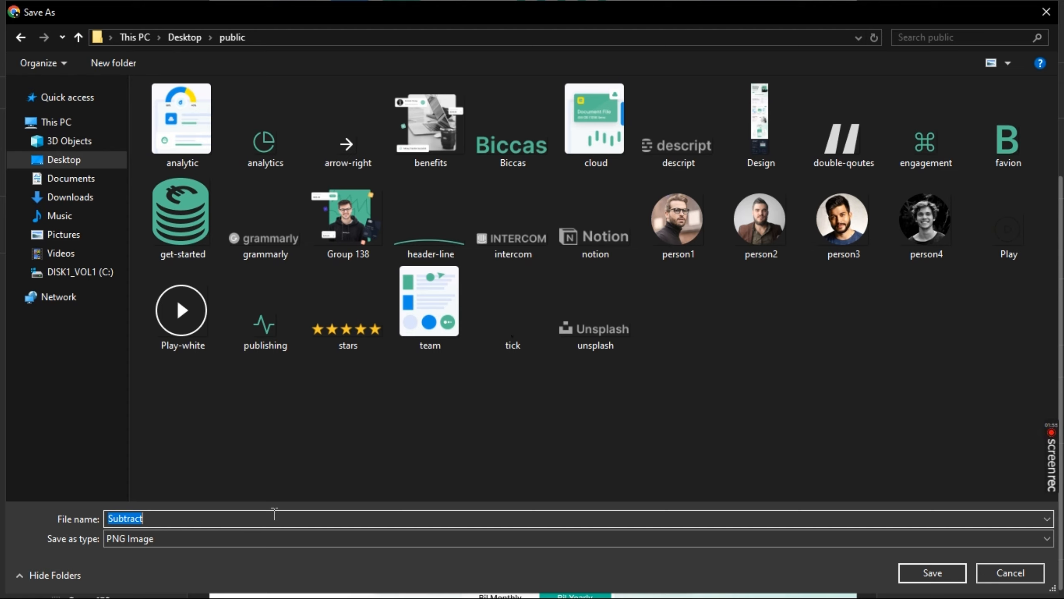
pyautogui.write('tick')
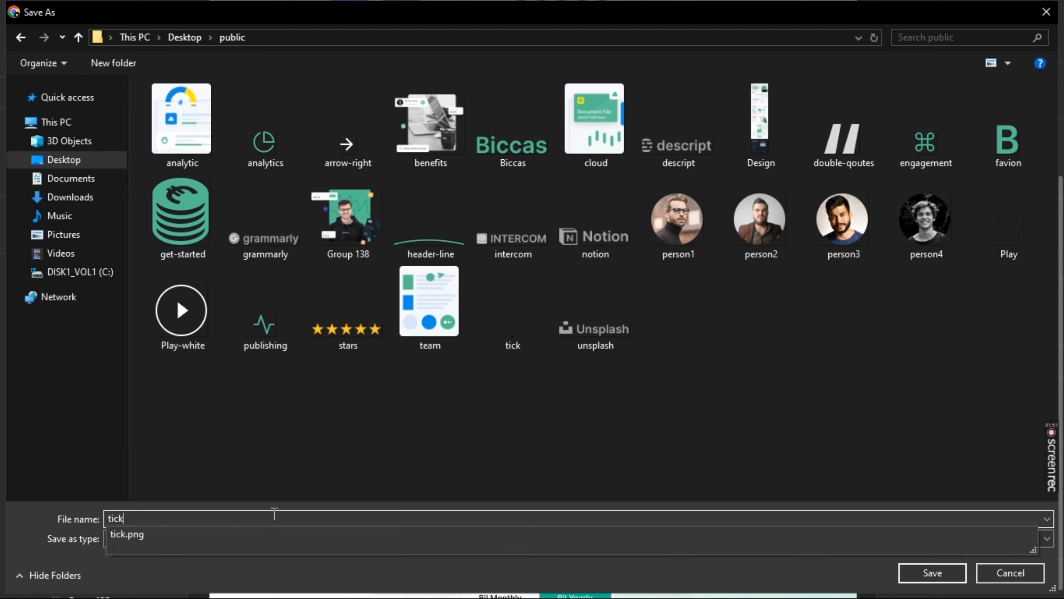
pyautogui.press('Return')
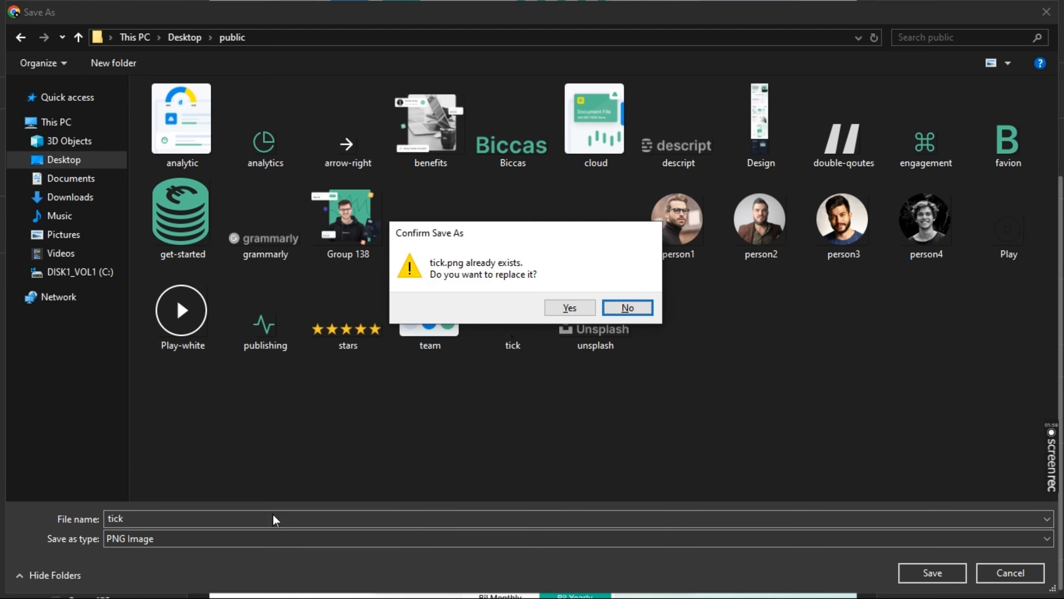
pyautogui.press('Left')
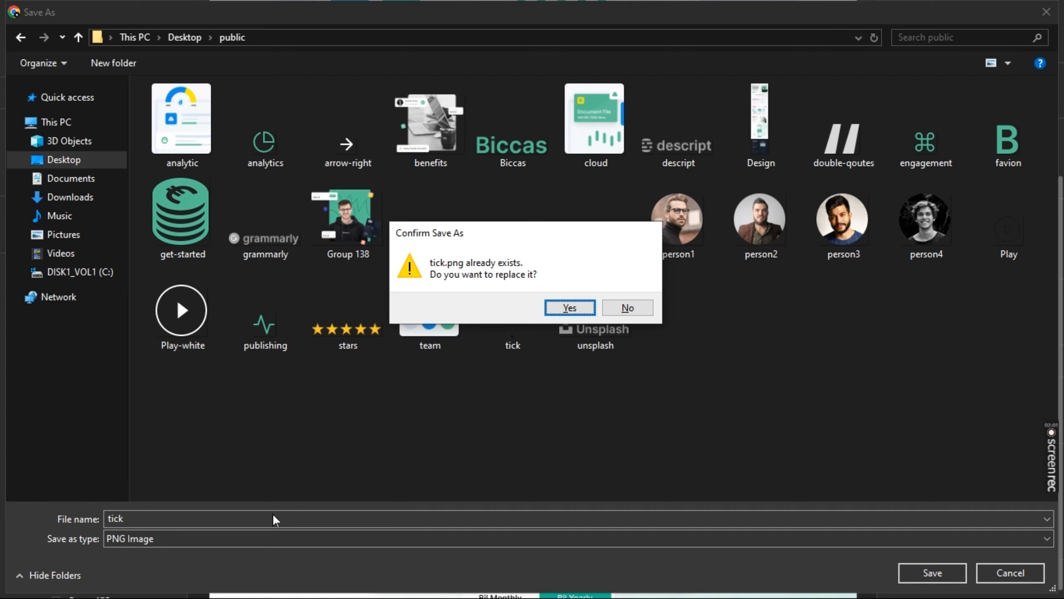
pyautogui.press('Return')
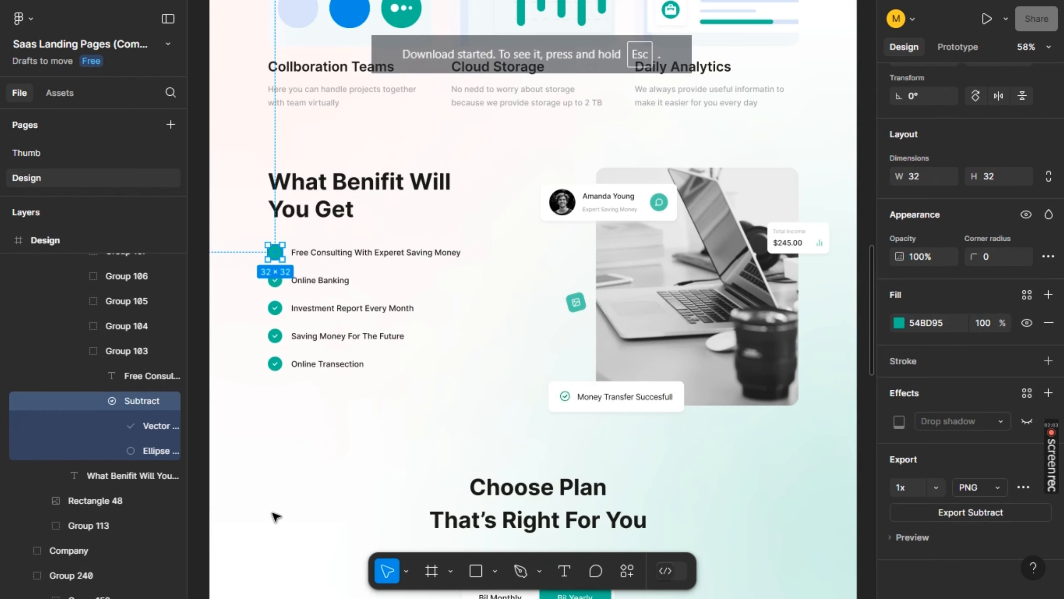
# Switch to Webflow and upload the tick image from the public folder to the site's assets
pyautogui.hotkey('alt', 'Tab')
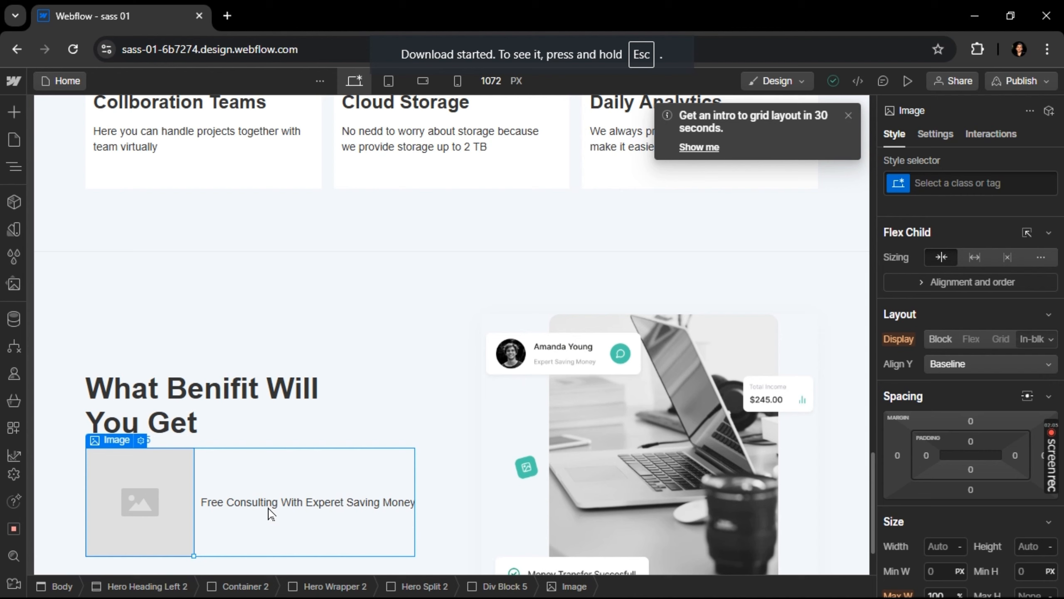
pyautogui.click(141, 440)
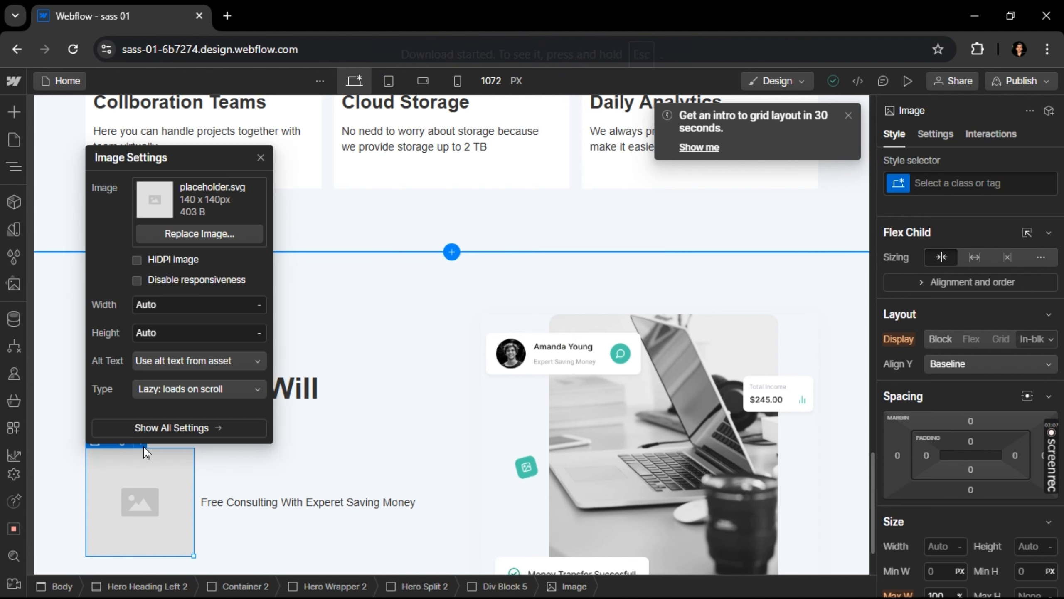
pyautogui.click(206, 234)
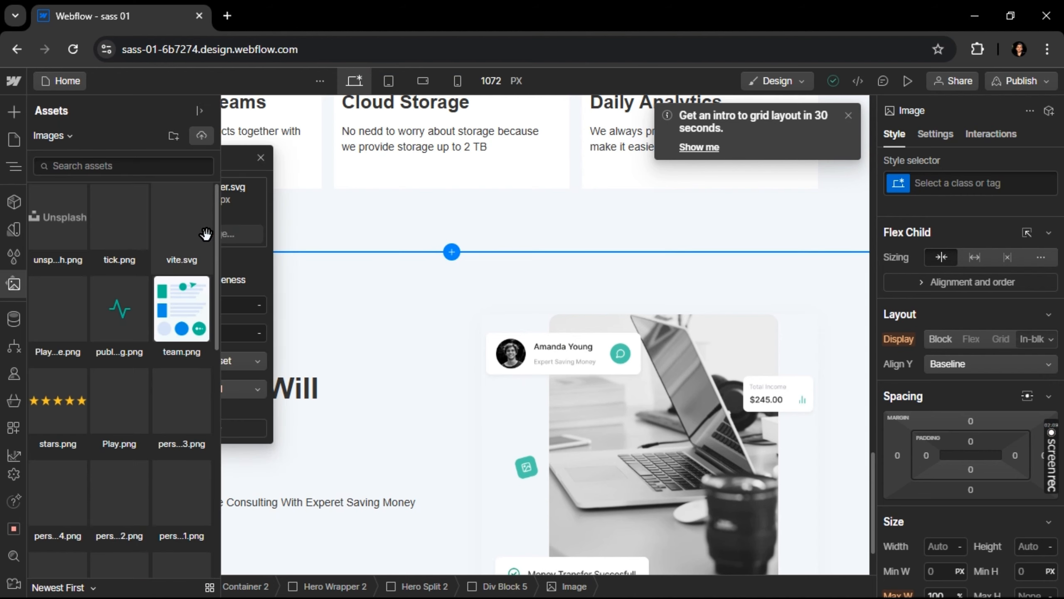
pyautogui.click(202, 138)
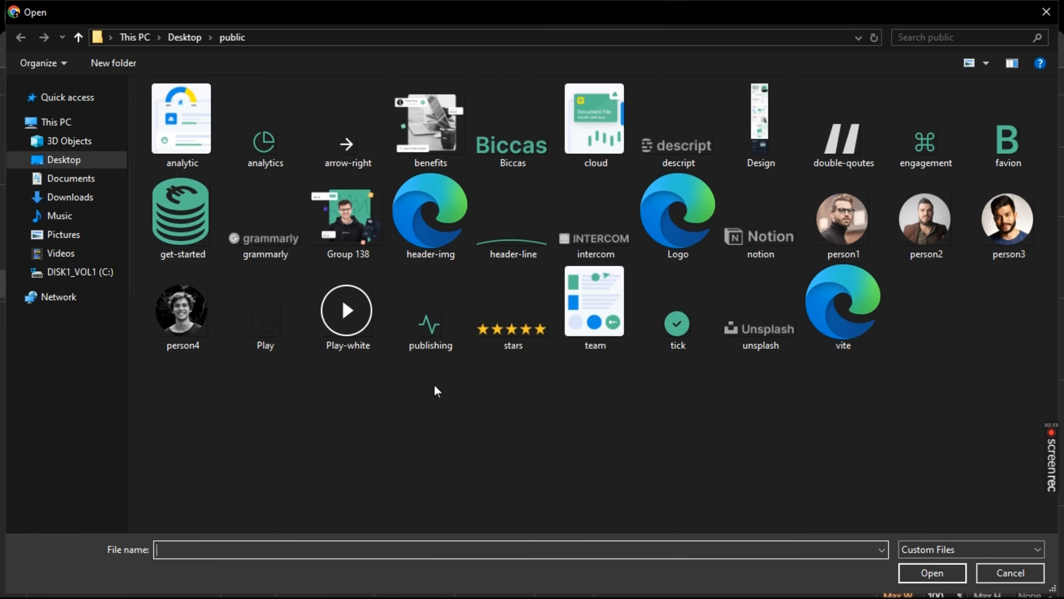
pyautogui.doubleClick(677, 331)
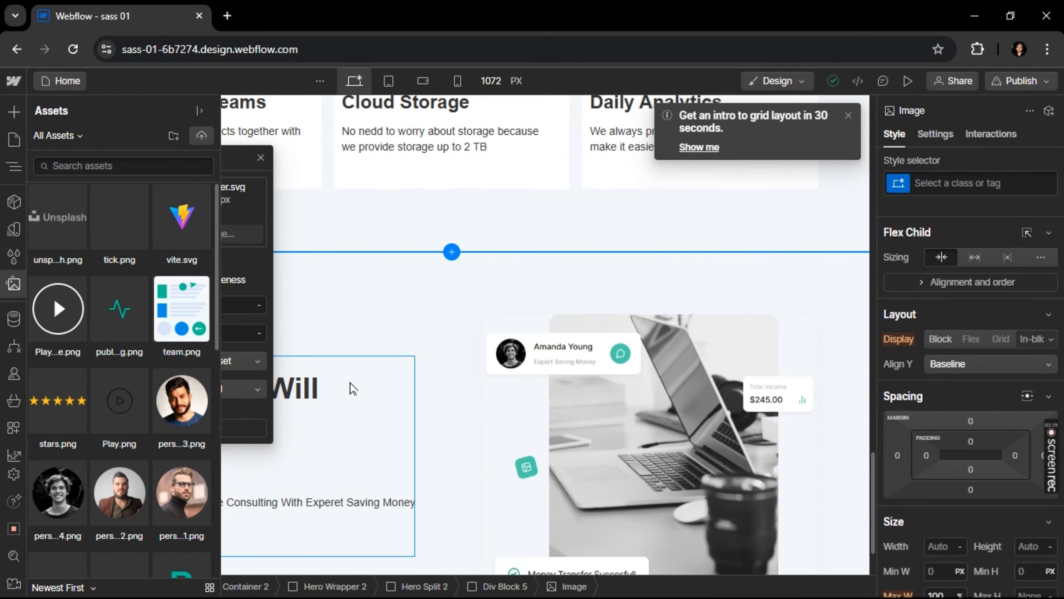
# Replace the first benefit's placeholder image with the newly uploaded green tick.png
pyautogui.click(411, 339)
pyautogui.click(410, 339)
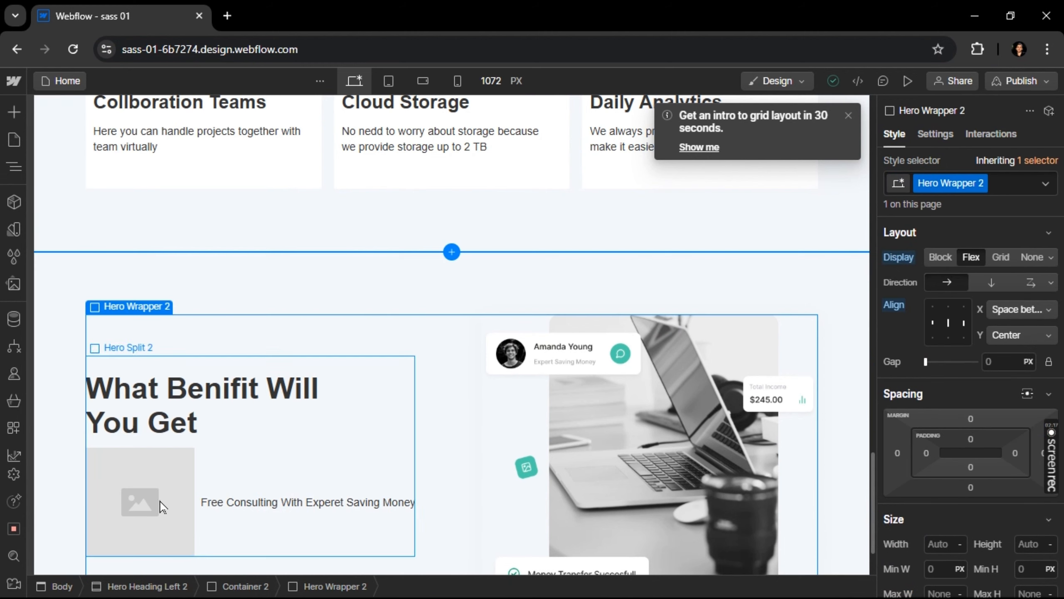
pyautogui.click(145, 502)
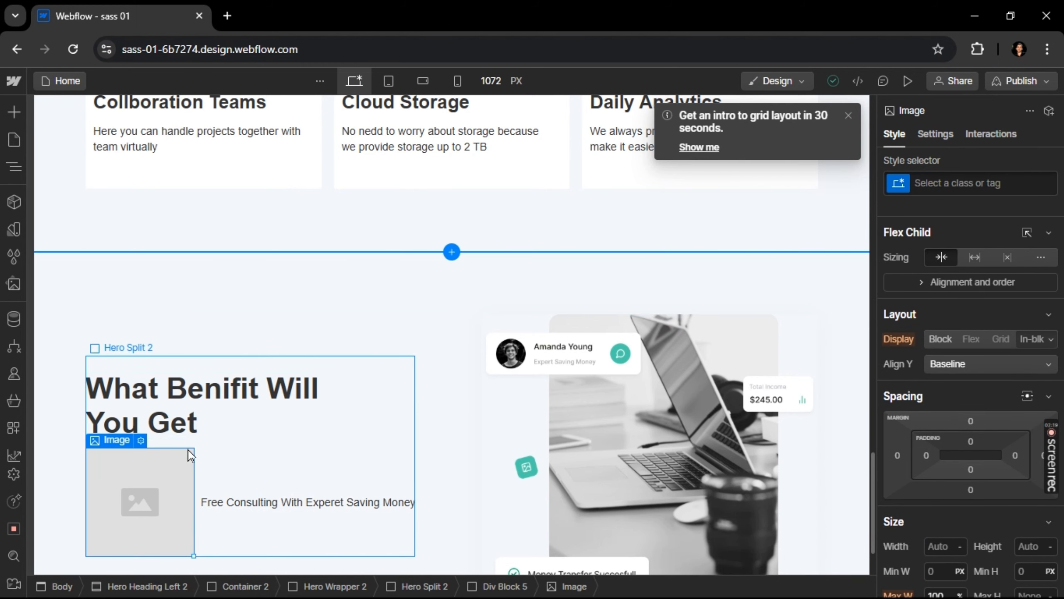
pyautogui.click(141, 441)
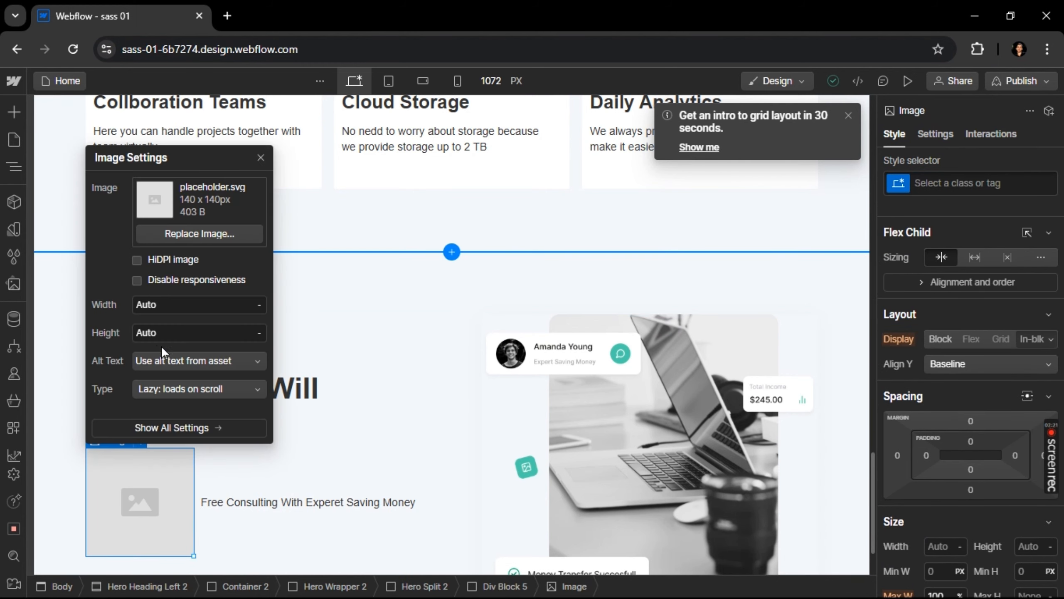
pyautogui.click(200, 233)
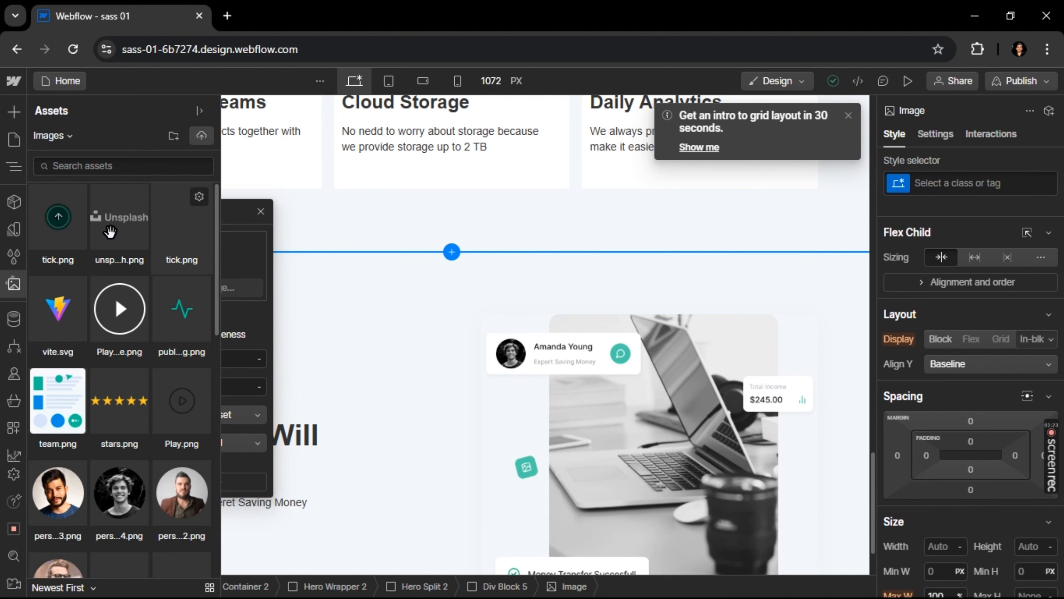
pyautogui.click(63, 228)
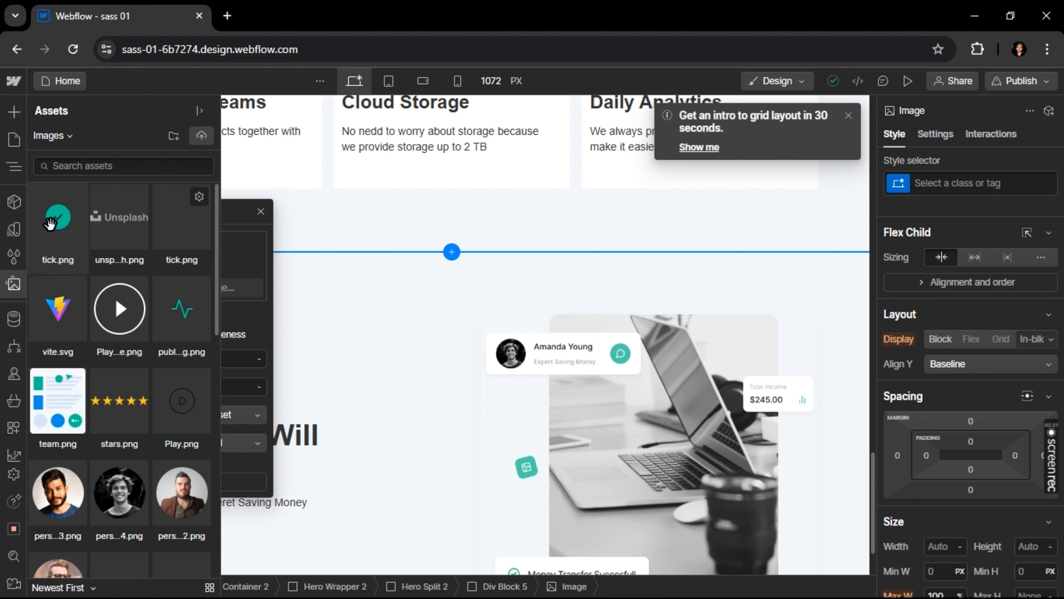
pyautogui.click(50, 223)
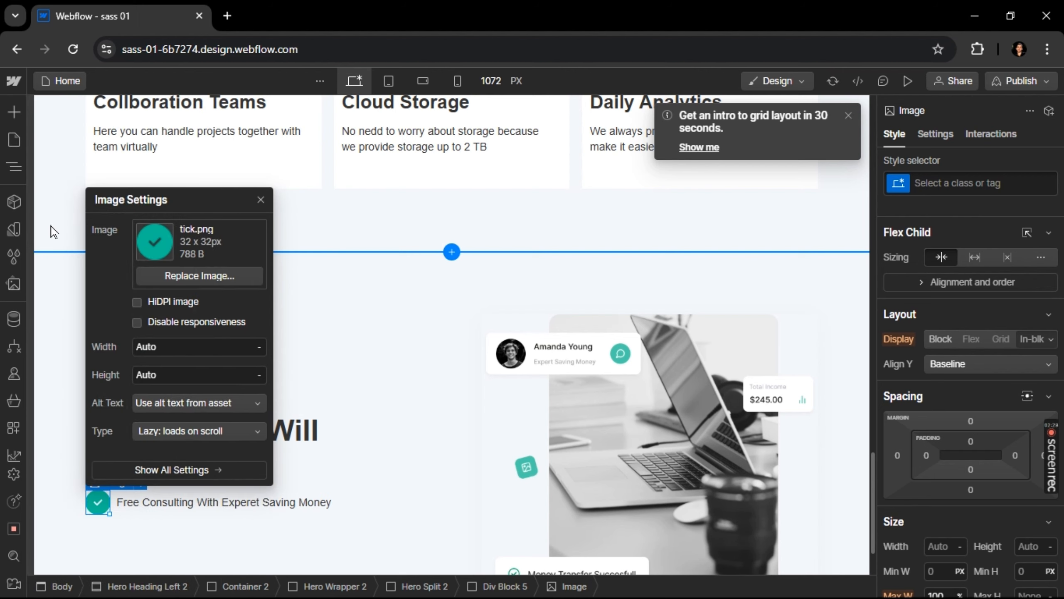
pyautogui.click(194, 531)
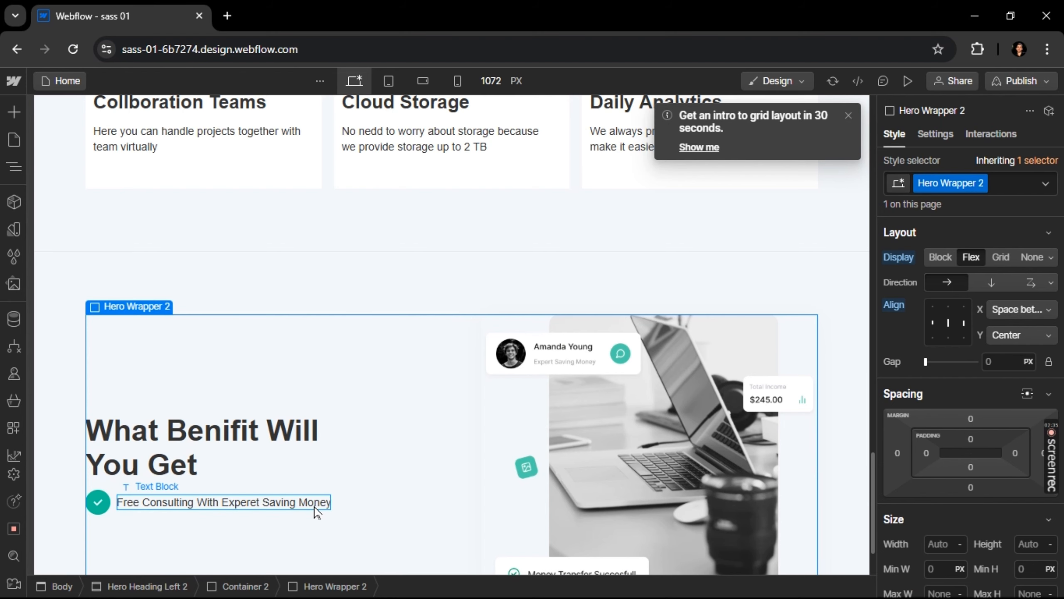
# Make the text "Free Consulting With Experet Saving Money" bold
pyautogui.click(315, 511)
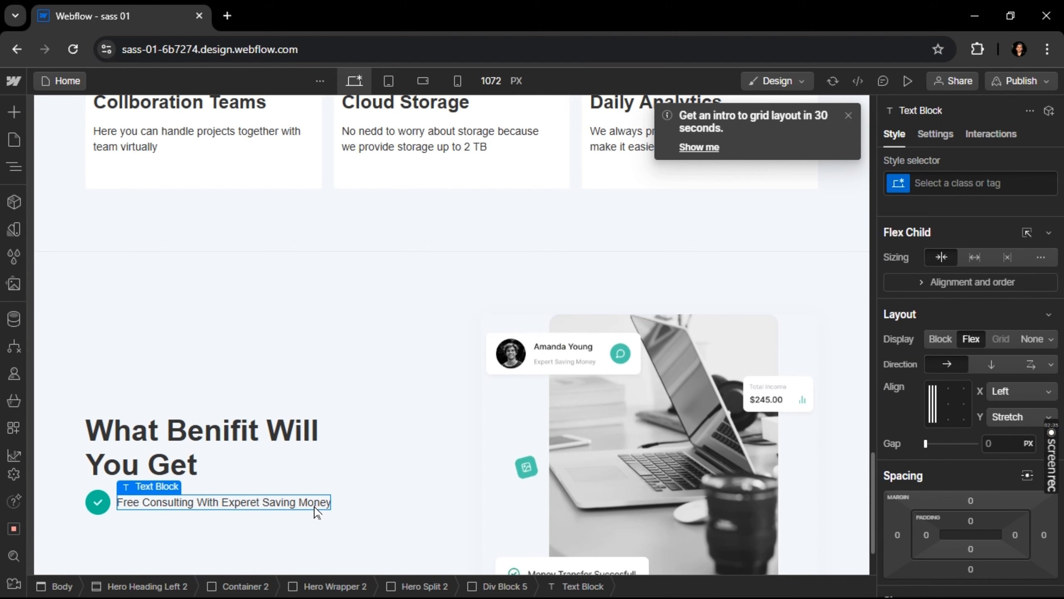
pyautogui.doubleClick(315, 503)
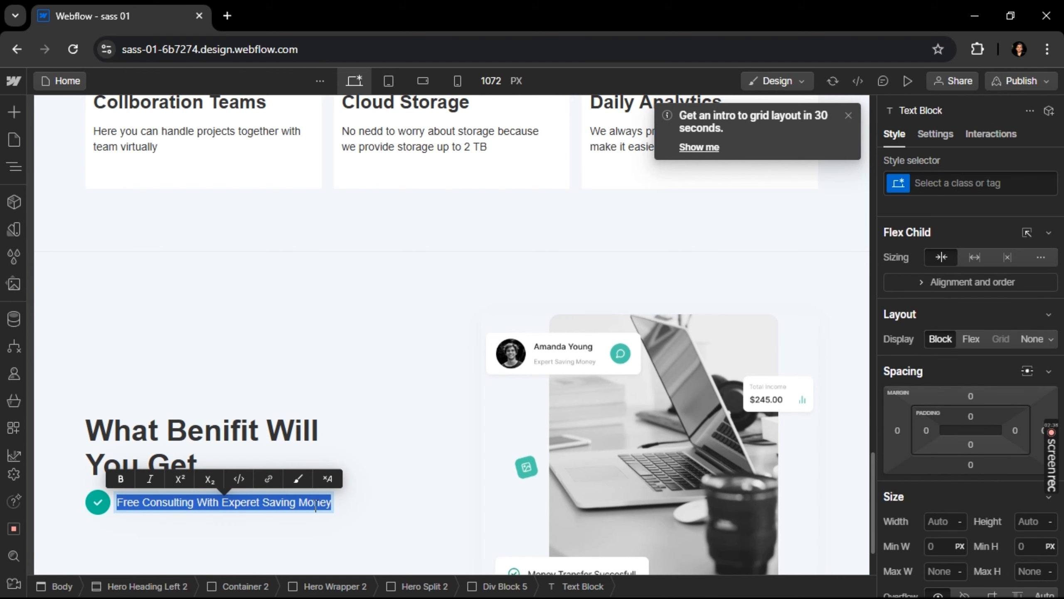
pyautogui.hotkey('ctrl', 'b')
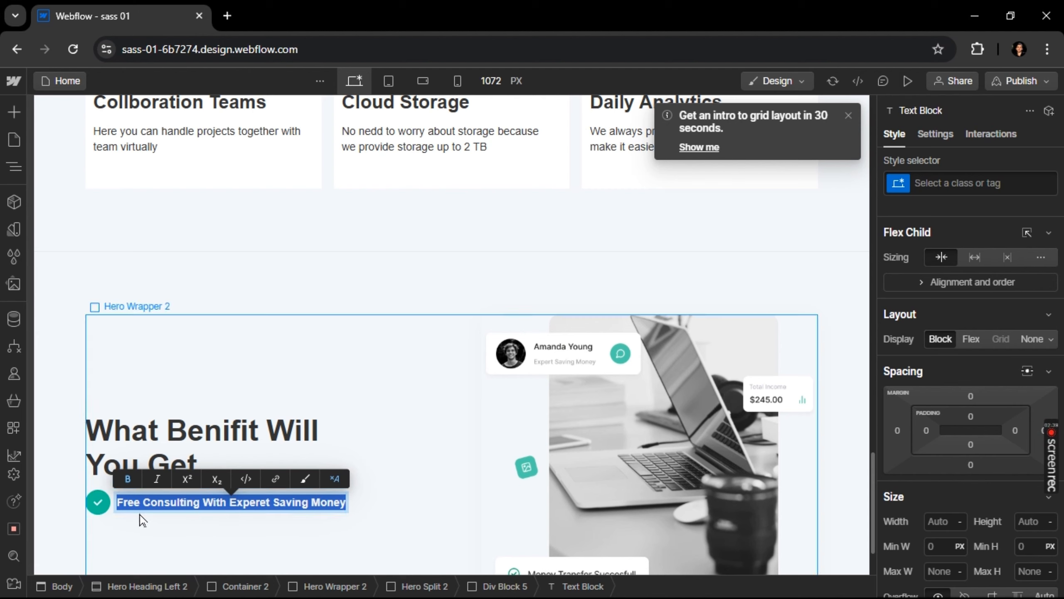
# Duplicate the benefit row Div Block 5 four times and compare the list with the Figma design
pyautogui.click(114, 514)
pyautogui.click(114, 513)
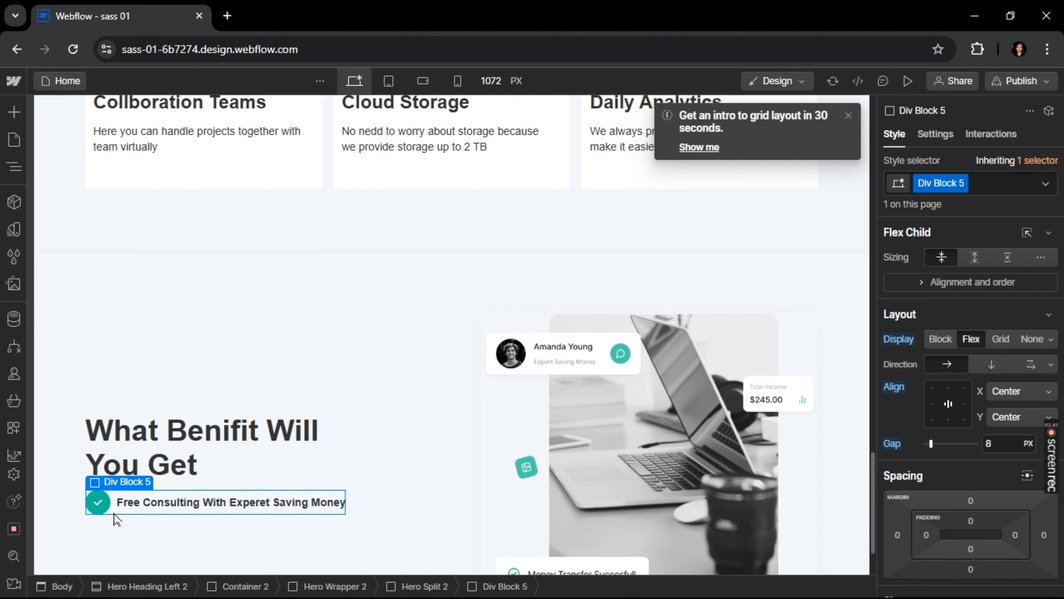
pyautogui.hotkey('ctrl', 'd')
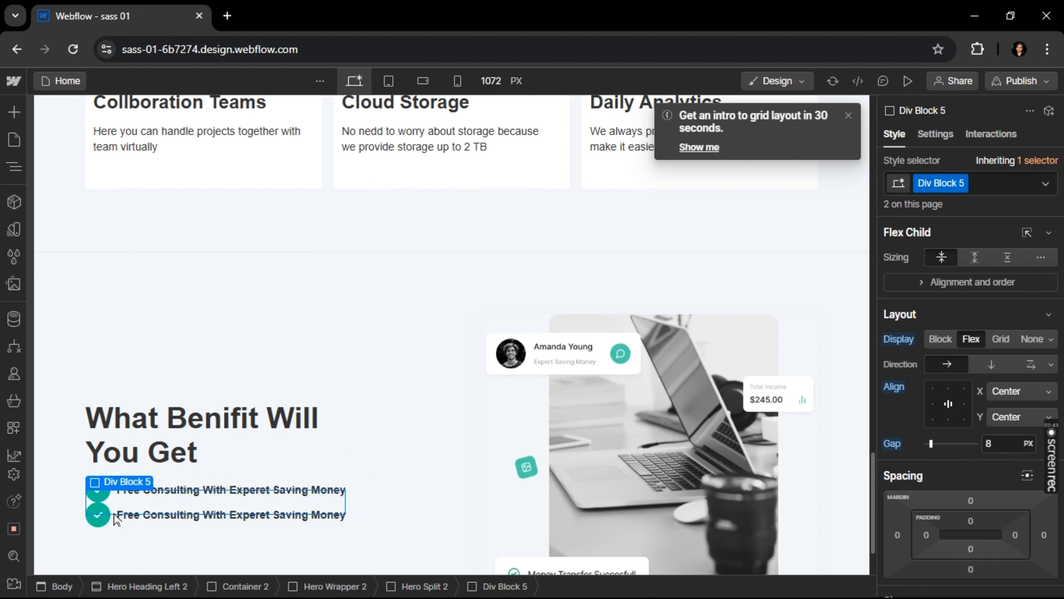
pyautogui.hotkey('ctrl', 'd')
pyautogui.hotkey('ctrl', 'd')
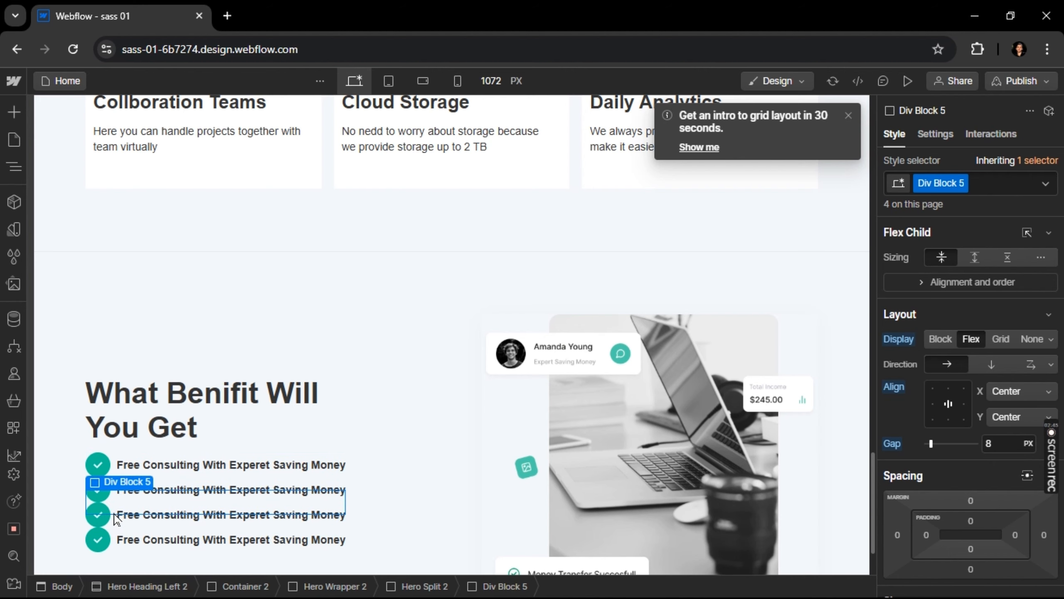
pyautogui.hotkey('ctrl', 'd')
pyautogui.hotkey('alt', 'Tab')
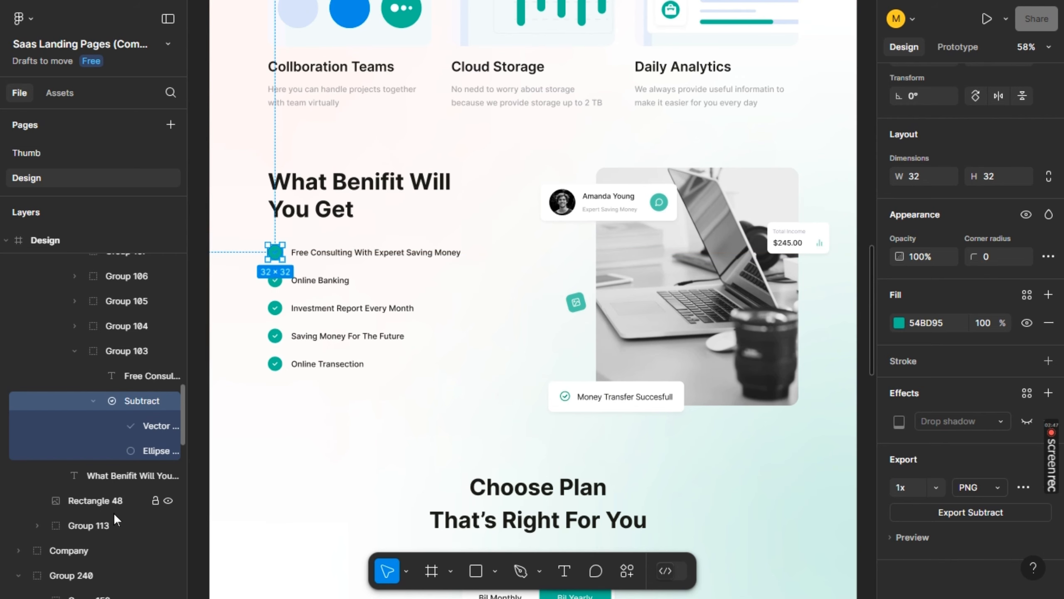
pyautogui.hotkey('alt', 'Tab')
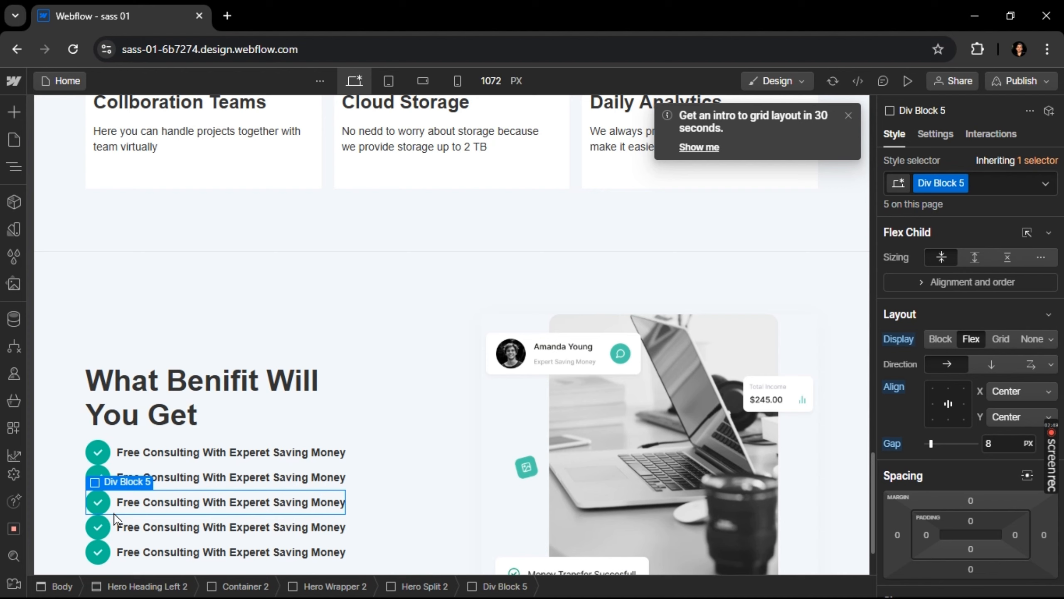
pyautogui.hotkey('alt', 'Tab')
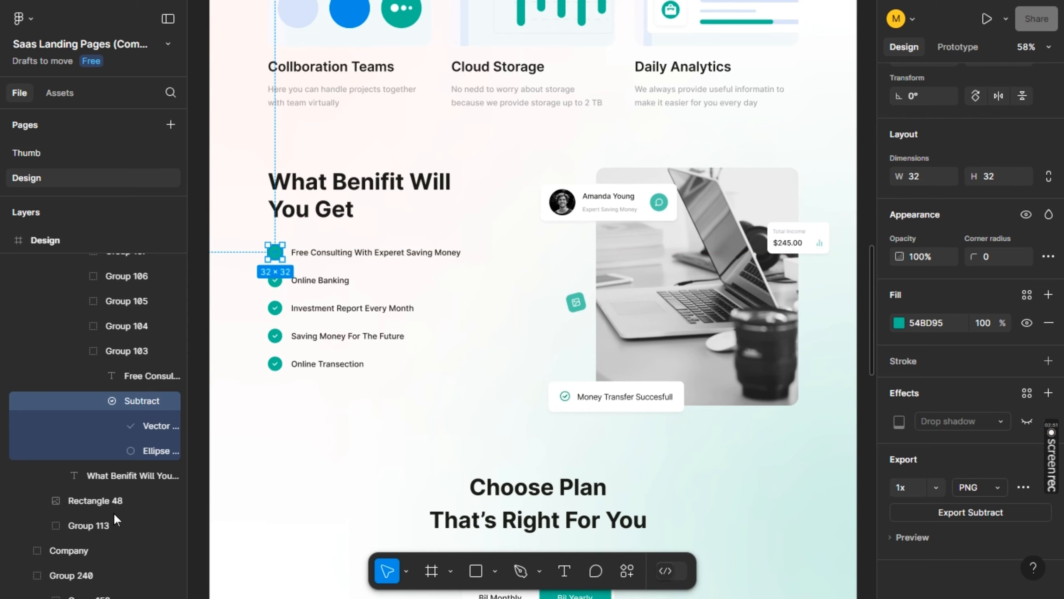
pyautogui.hotkey('alt', 'Tab')
# Set the gap of the Hero Split 2 container around the benefits list to 12 px
pyautogui.click(228, 442)
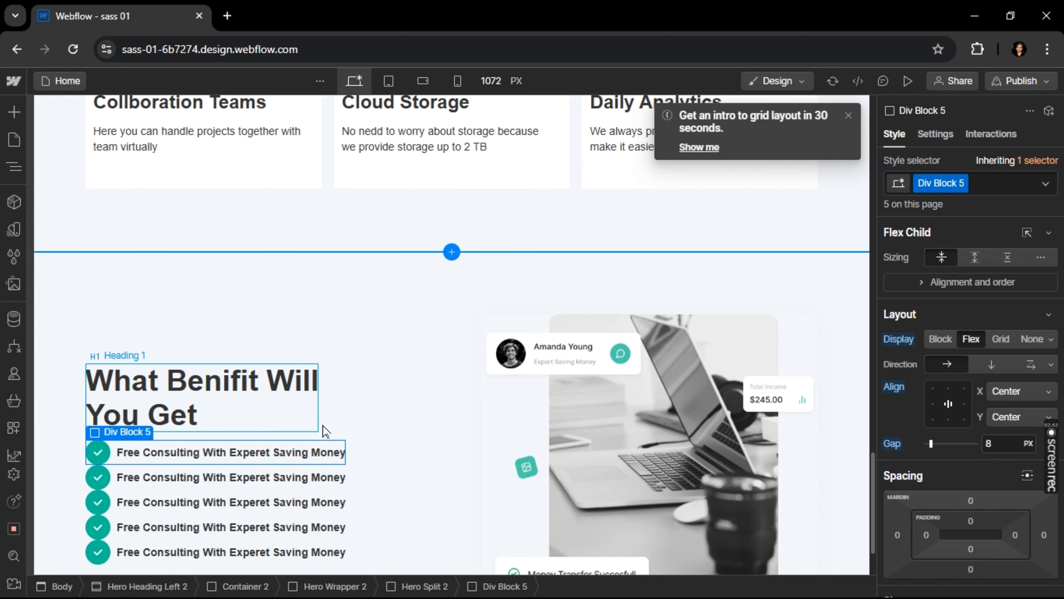
pyautogui.click(345, 432)
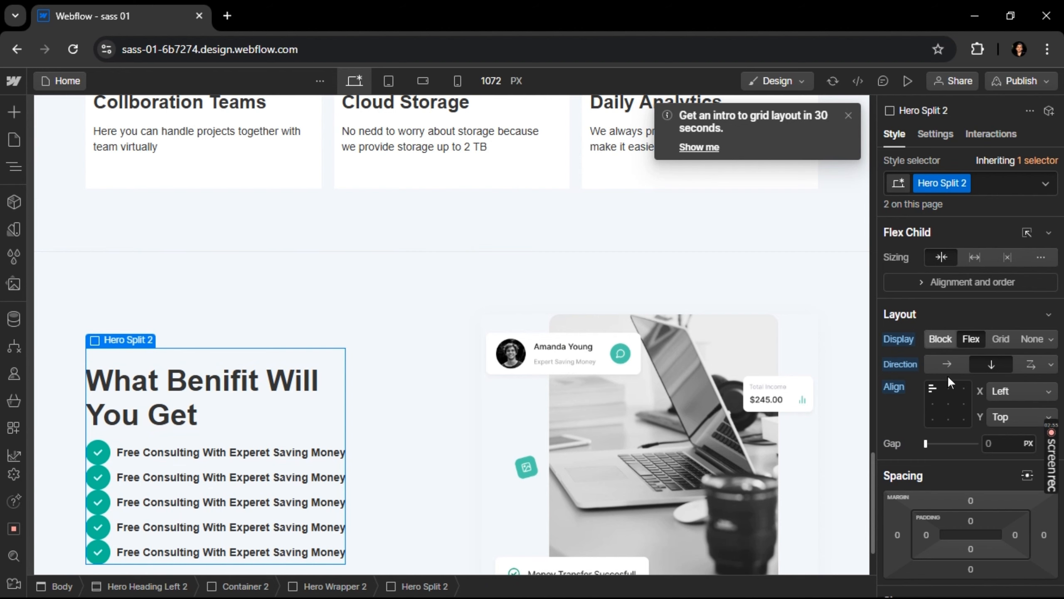
pyautogui.click(931, 444)
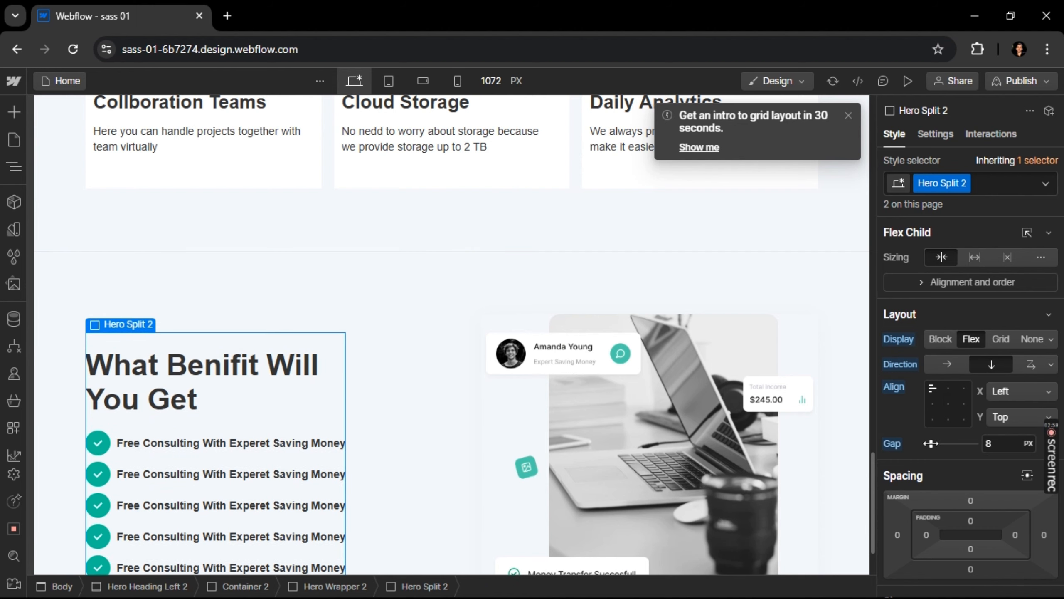
pyautogui.moveTo(930, 443); pyautogui.dragTo(934, 444)
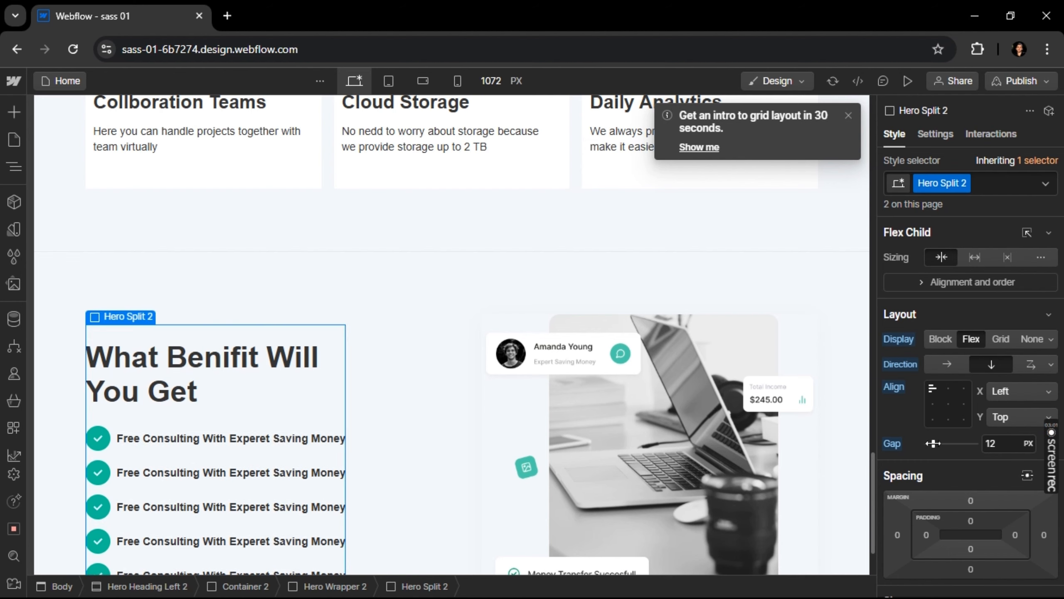
pyautogui.scroll(-2, 666, 406)
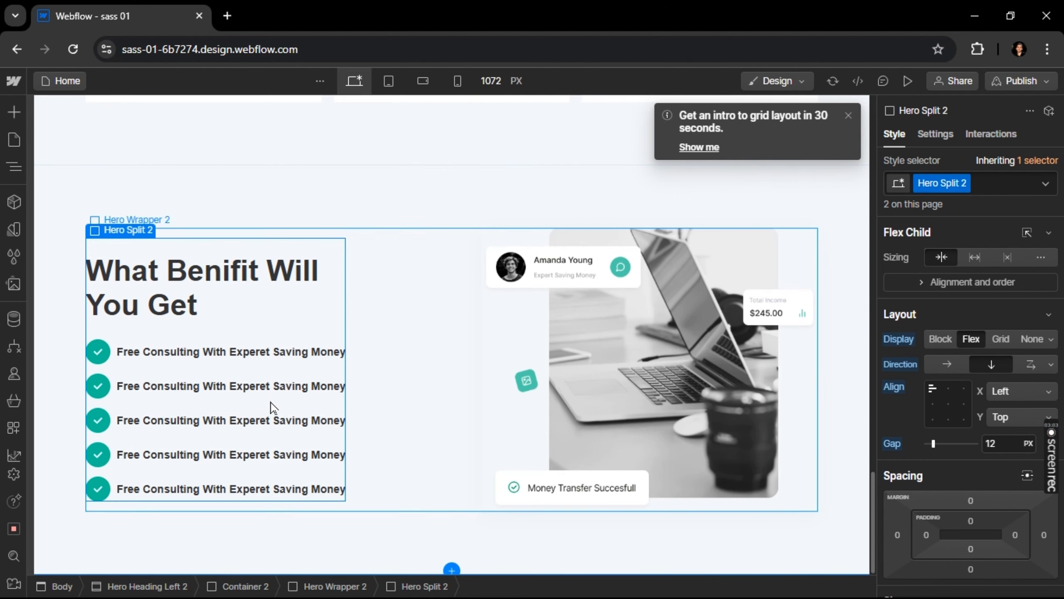
# Copy "Online Banking" from the Figma design and use it as the second benefit's text in Webflow
pyautogui.hotkey('alt', 'Tab')
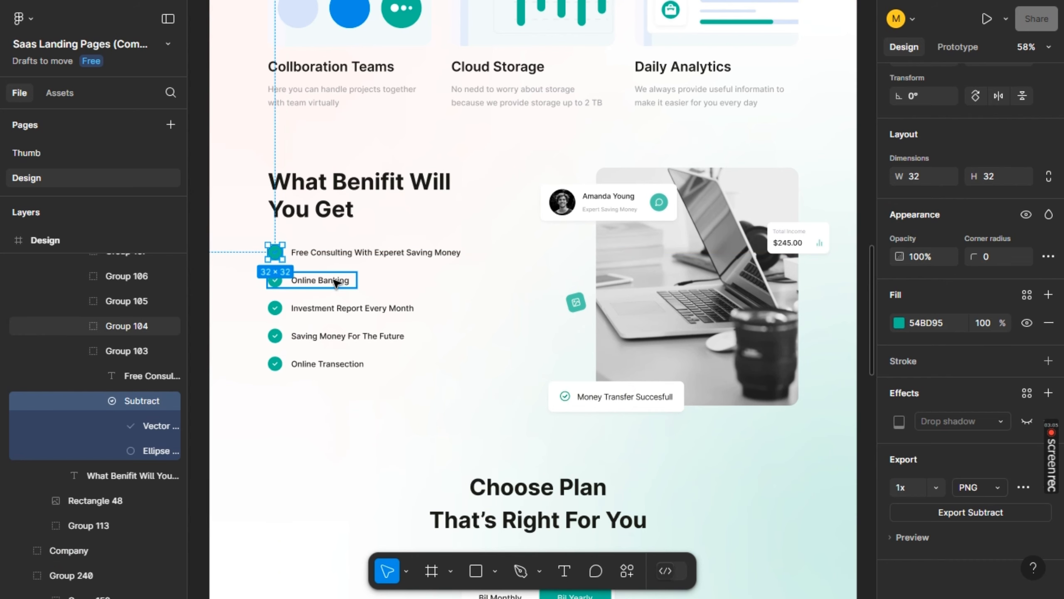
pyautogui.click(336, 281)
pyautogui.click(336, 280)
pyautogui.doubleClick(335, 279)
pyautogui.hotkey('ctrl', 'c')
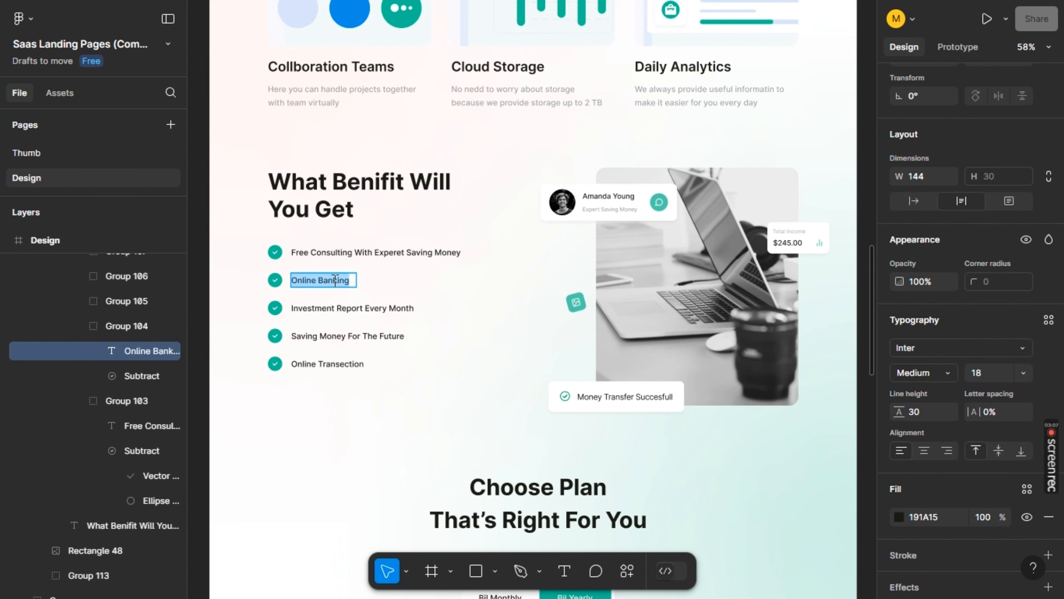
pyautogui.hotkey('alt', 'Tab')
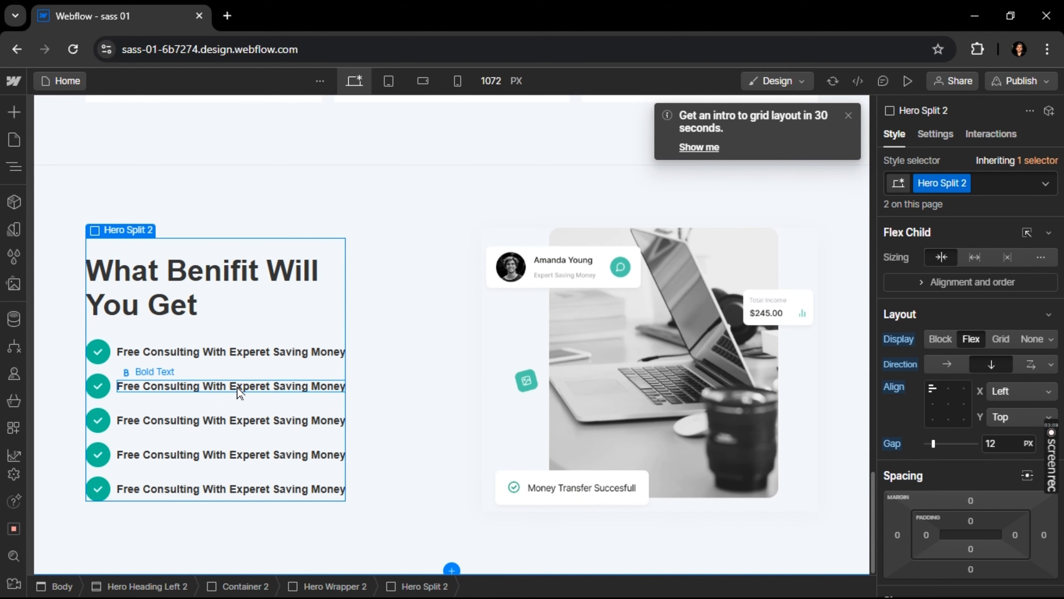
pyautogui.doubleClick(238, 392)
pyautogui.hotkey('ctrl', 'v')
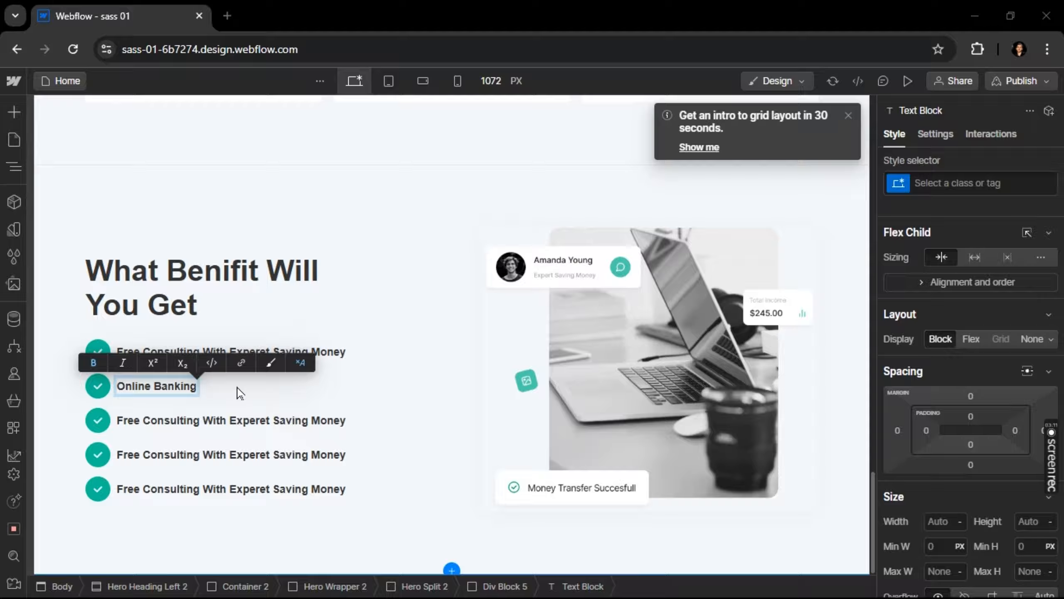
# Replace the third benefit's text with "Investment Report Every Month" copied from the Figma design
pyautogui.hotkey('alt', 'Tab')
pyautogui.doubleClick(326, 307)
pyautogui.hotkey('ctrl', 'c')
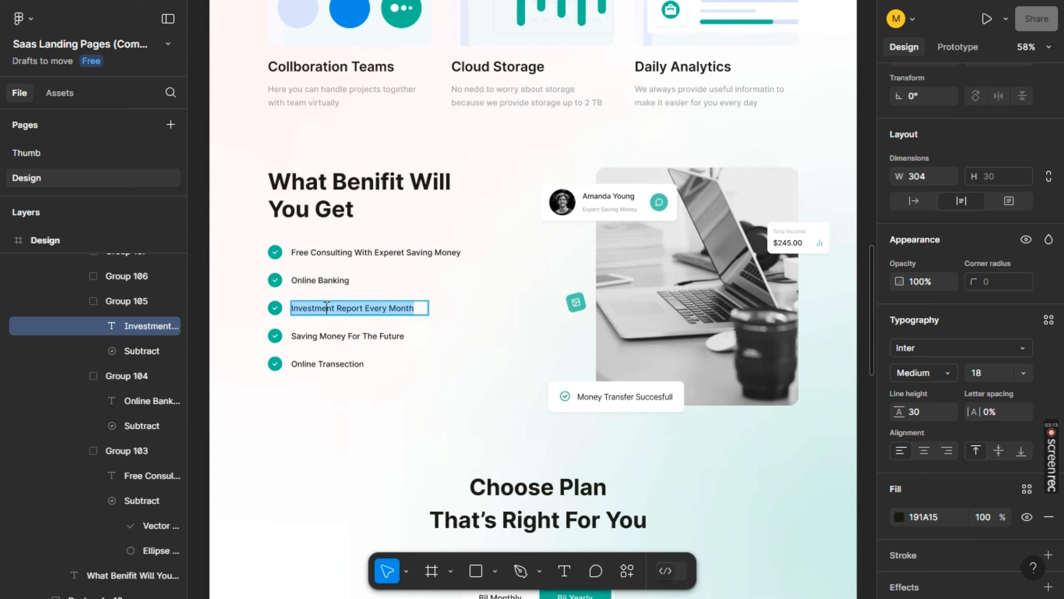
pyautogui.hotkey('alt', 'Tab')
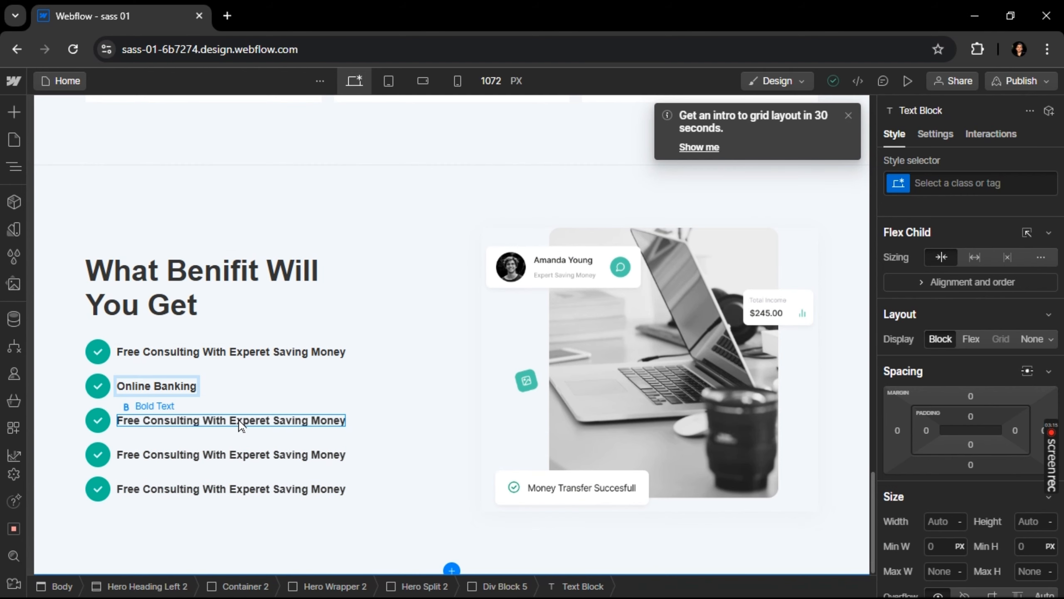
pyautogui.doubleClick(240, 419)
pyautogui.hotkey('ctrl', 'v')
# Replace the fourth benefit's text with "Saving Money For The Future" copied from the Figma design
pyautogui.hotkey('alt', 'Tab')
pyautogui.doubleClick(326, 336)
pyautogui.hotkey('ctrl', 'c')
pyautogui.hotkey('alt', 'Tab')
pyautogui.doubleClick(231, 454)
pyautogui.hotkey('ctrl', 'v')
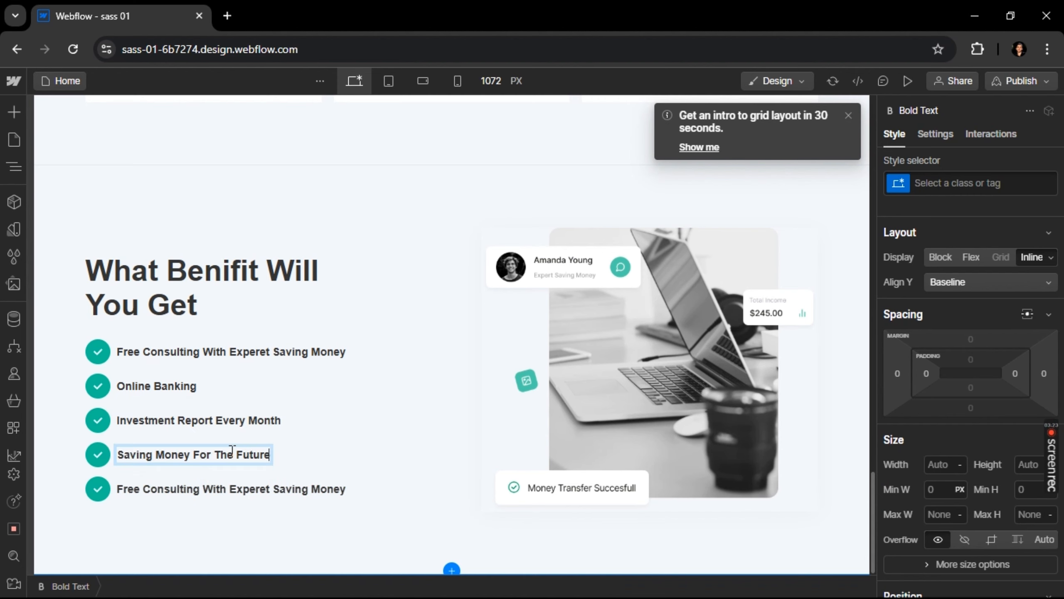
# Replace the fifth benefit's text with "Online Transection" copied from the Figma design
pyautogui.hotkey('alt', 'Tab')
pyautogui.doubleClick(327, 365)
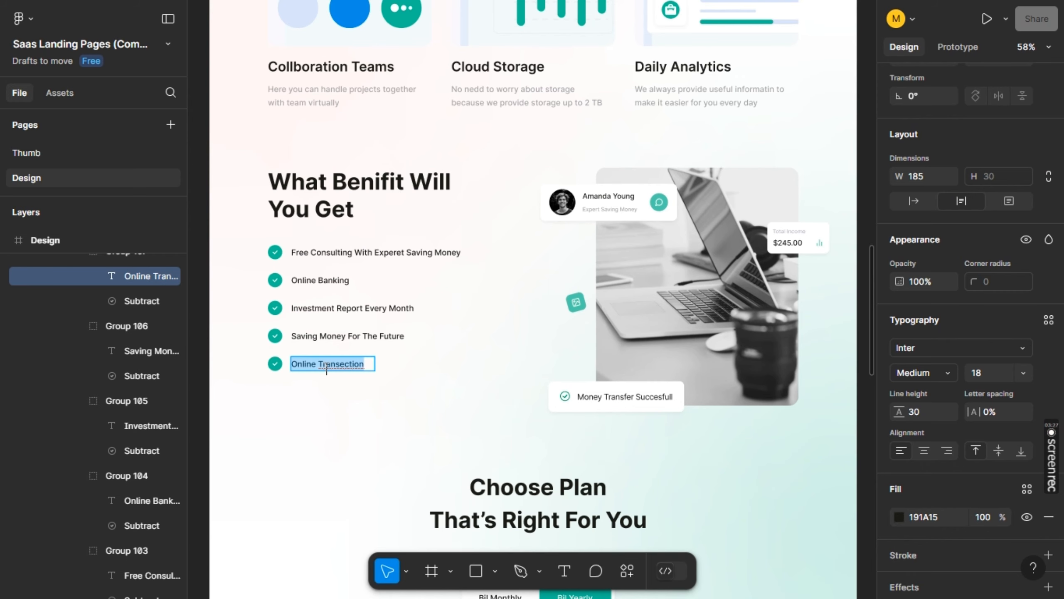
pyautogui.hotkey('ctrl', 'c')
pyautogui.hotkey('alt', 'Tab')
pyautogui.click(205, 488)
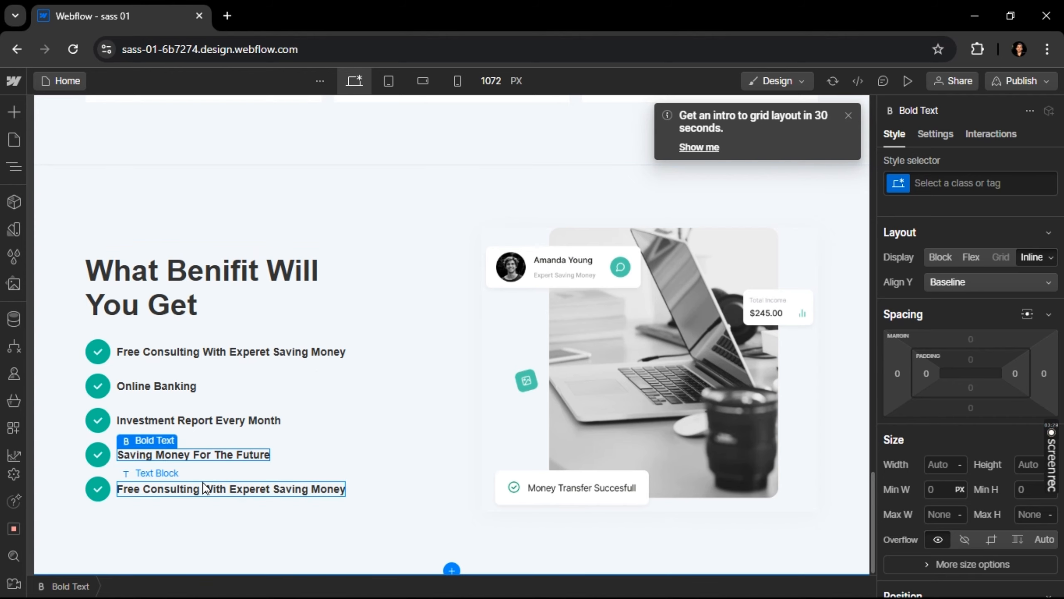
pyautogui.doubleClick(204, 488)
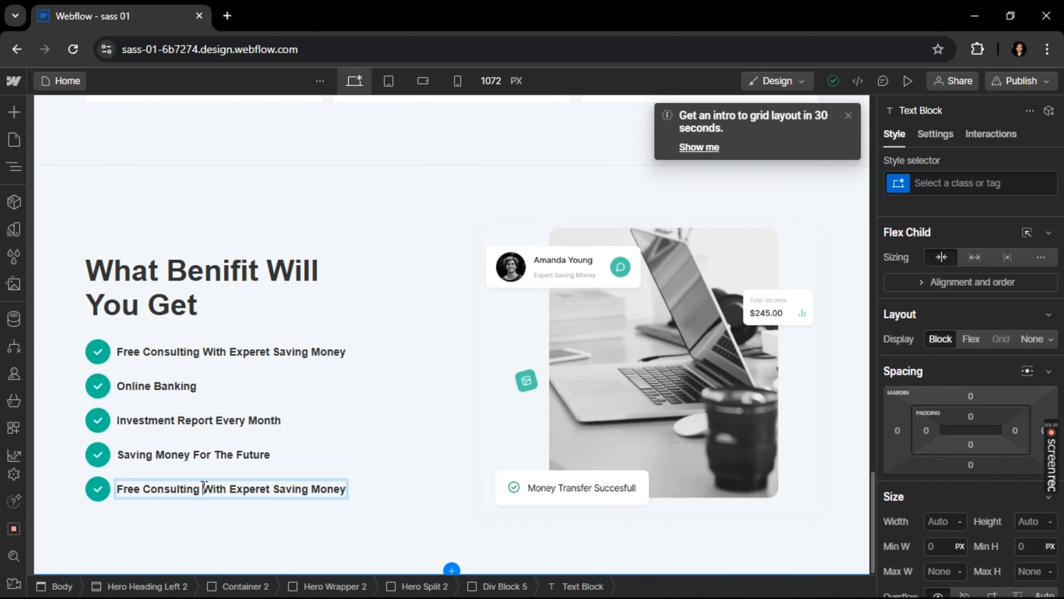
pyautogui.hotkey('ctrl', 'a')
pyautogui.hotkey('ctrl', 'v')
# Check the pricing section in Figma and add a Hero Without Image layout below the benefits section in Webflow
pyautogui.hotkey('alt', 'Tab')
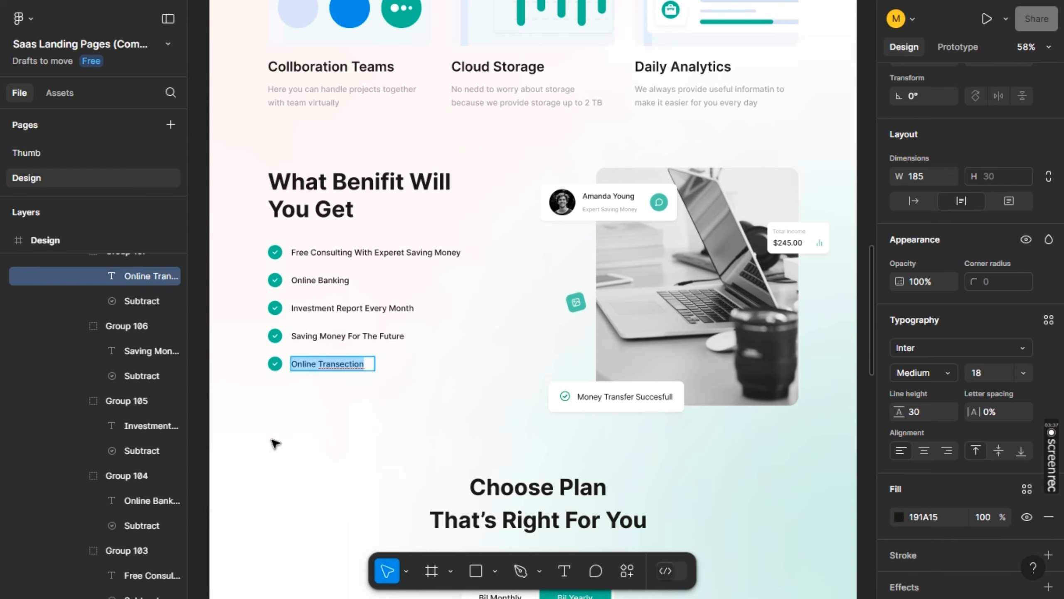
pyautogui.hotkey('alt', 'Tab')
pyautogui.hotkey('alt', 'Tab')
pyautogui.scroll(-5, 426, 304)
pyautogui.scroll(1, 426, 304)
pyautogui.hotkey('alt', 'Tab')
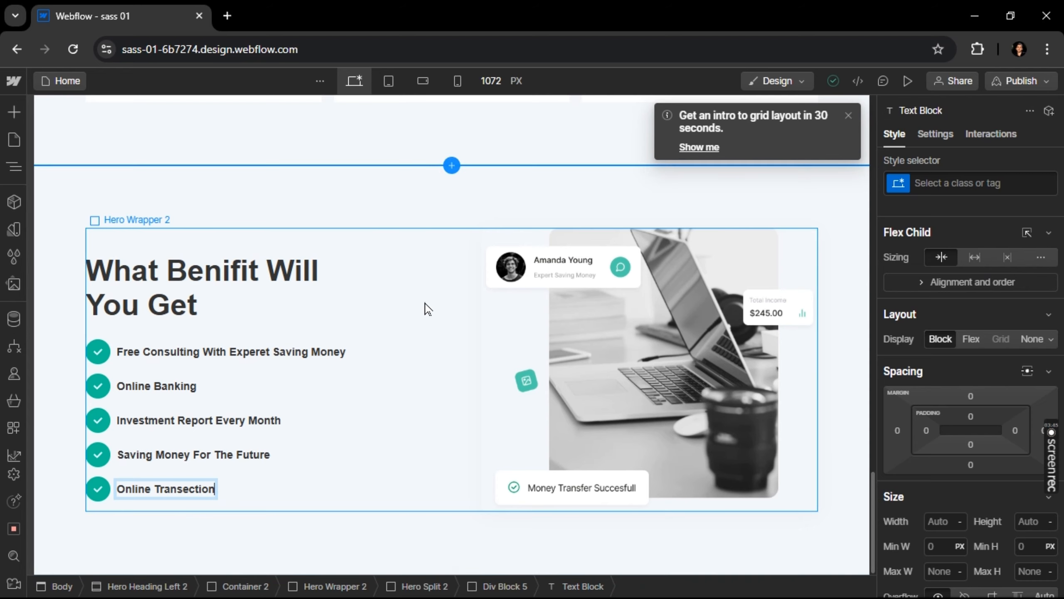
pyautogui.click(450, 570)
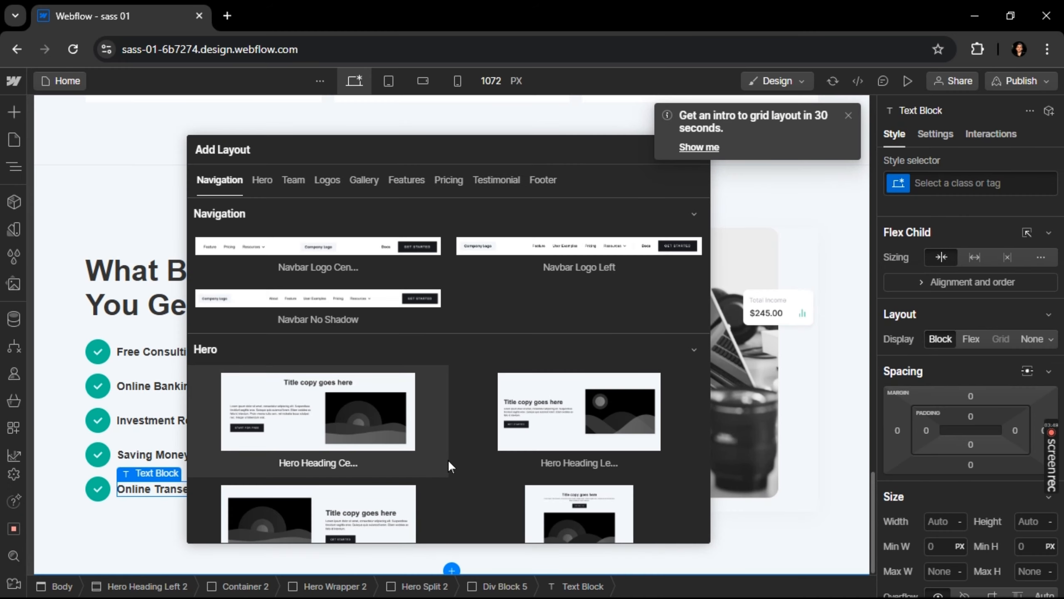
pyautogui.scroll(-1, 447, 459)
pyautogui.hotkey('alt', 'Tab')
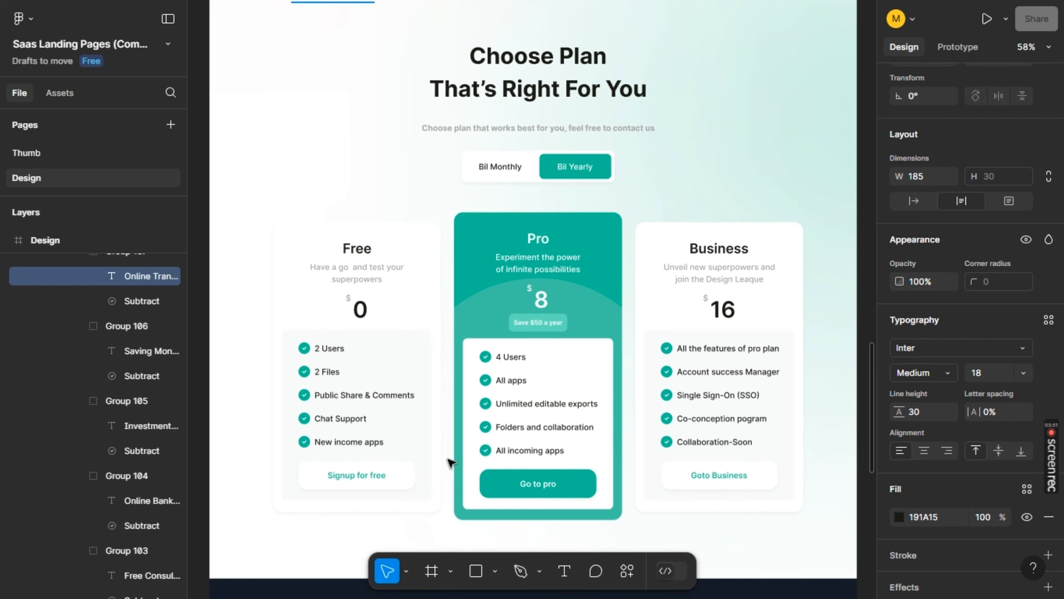
pyautogui.hotkey('alt', 'Tab')
pyautogui.scroll(-6, 448, 464)
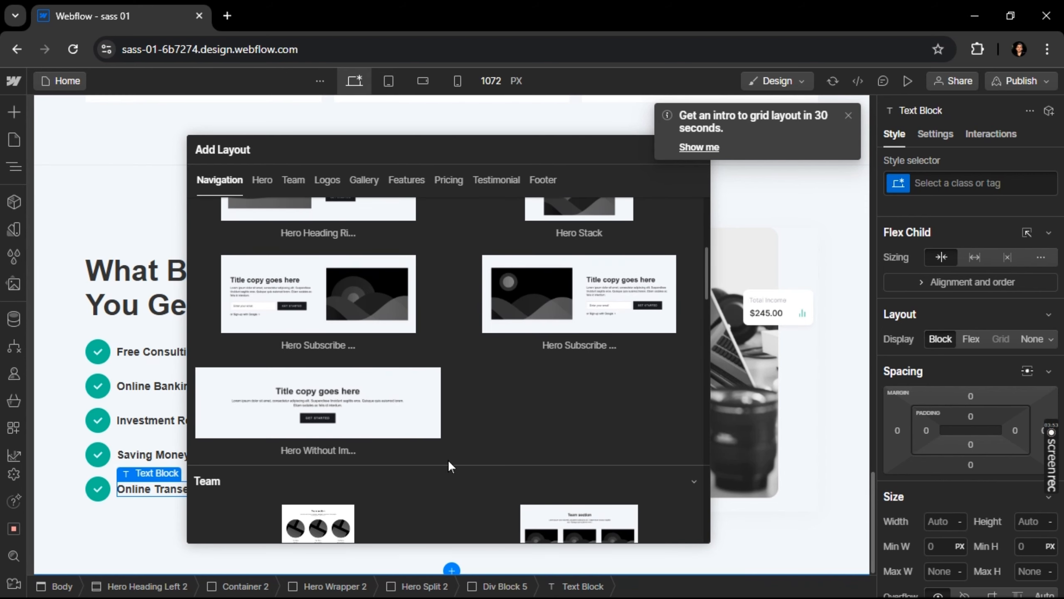
pyautogui.click(366, 403)
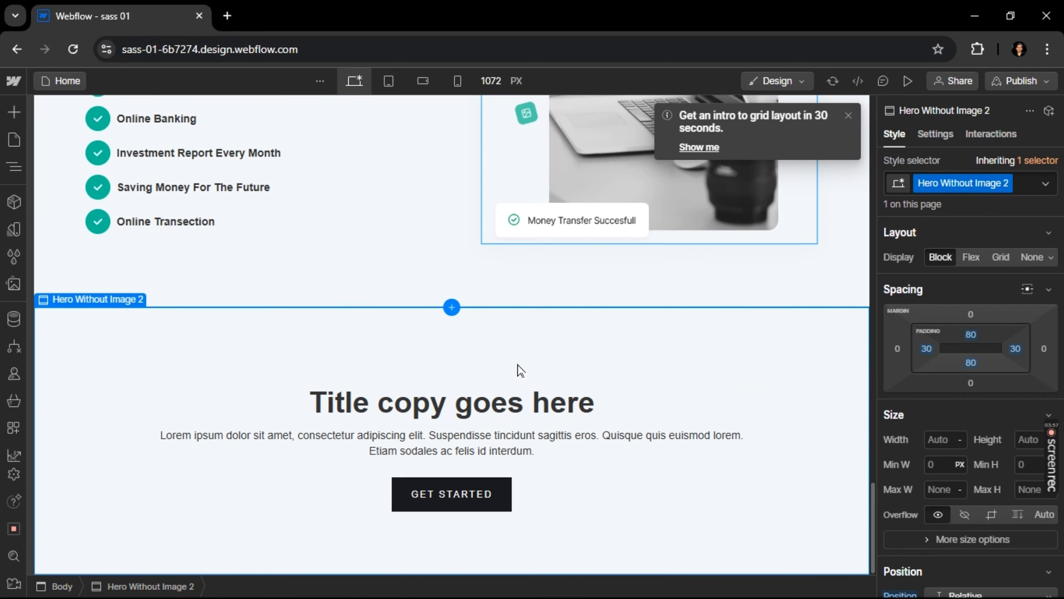
# Replace the new section's title with the "Choose Plan That's Right For You" heading copied from Figma
pyautogui.hotkey('alt', 'Tab')
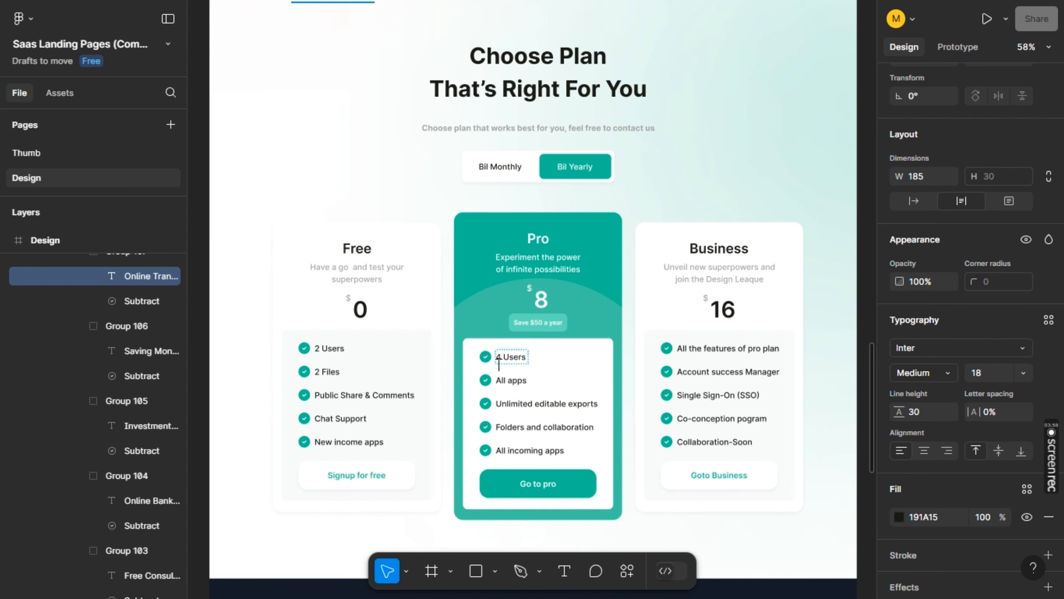
pyautogui.doubleClick(549, 82)
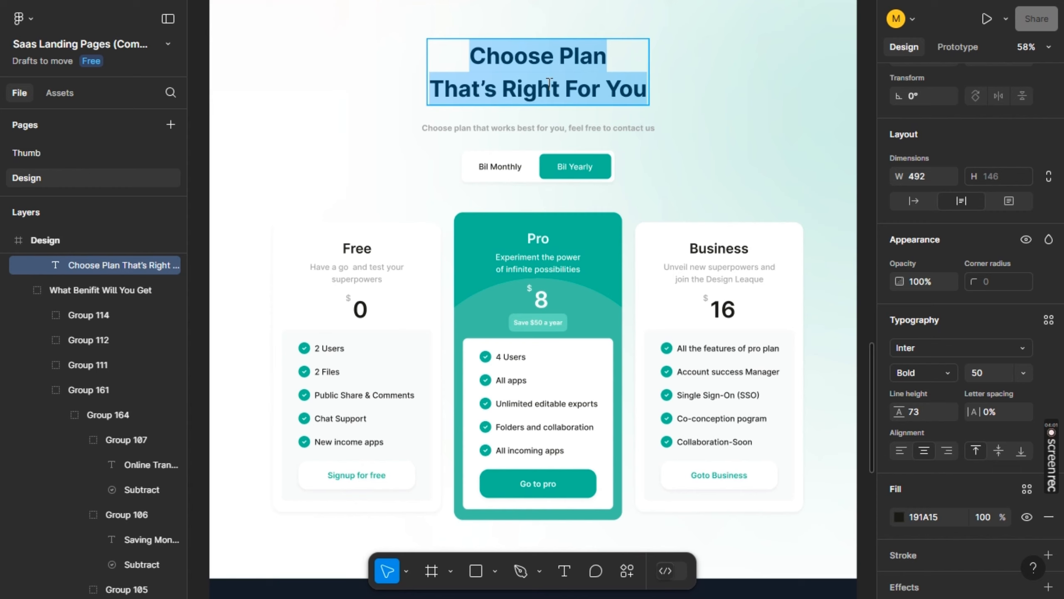
pyautogui.hotkey('alt', 'Tab')
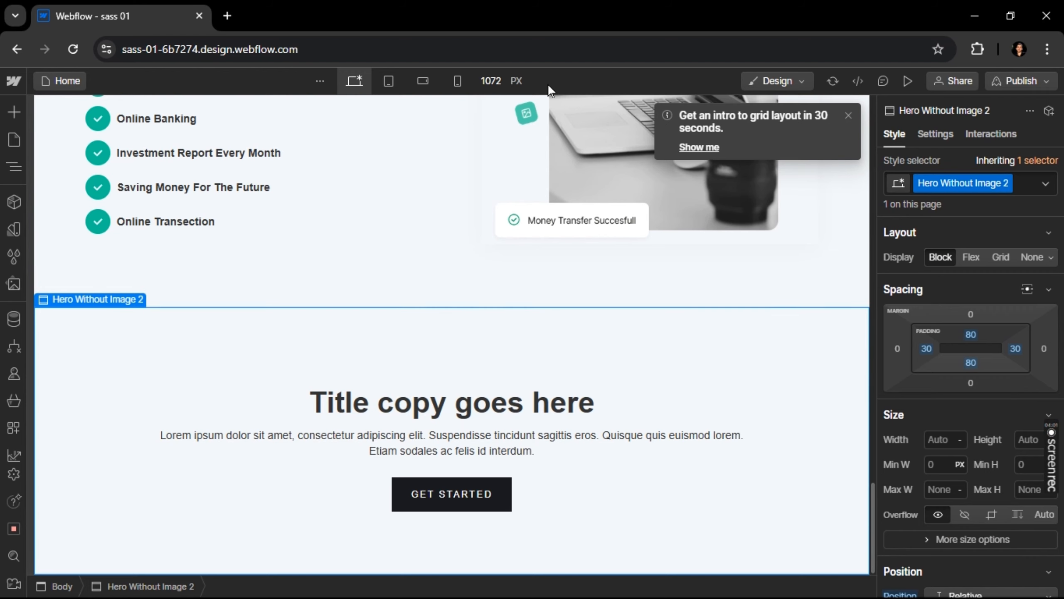
pyautogui.doubleClick(443, 417)
pyautogui.hotkey('ctrl', 'a')
pyautogui.hotkey('ctrl', 'v')
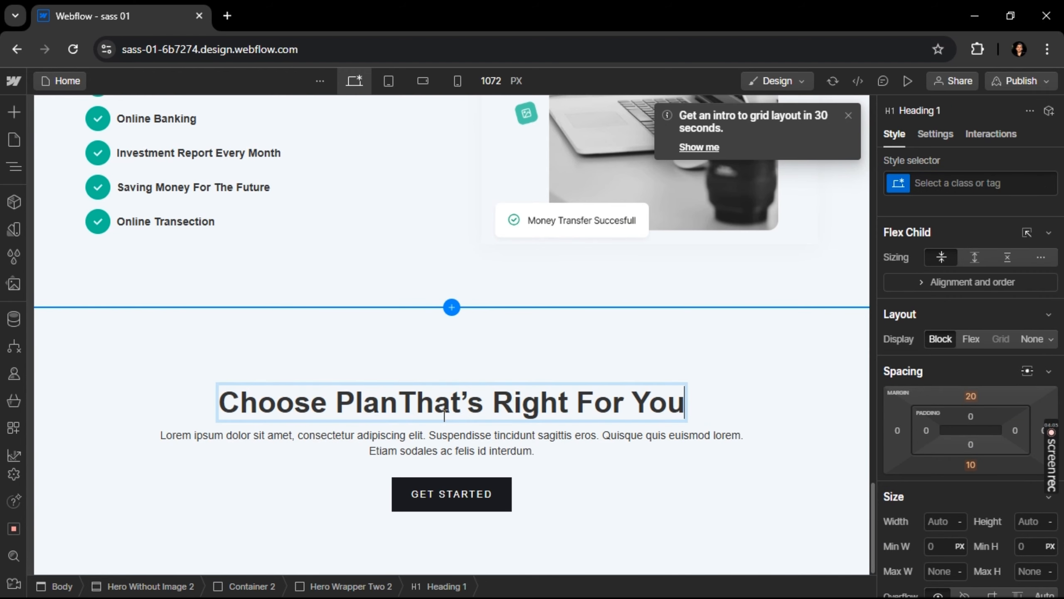
# Insert a line break after "Choose Plan" in the heading, as in the Figma design
pyautogui.hotkey('alt', 'Tab')
pyautogui.hotkey('alt', 'Tab')
pyautogui.click(397, 403)
pyautogui.press('Right')
pyautogui.press('Left')
pyautogui.hotkey('shift', 'Return')
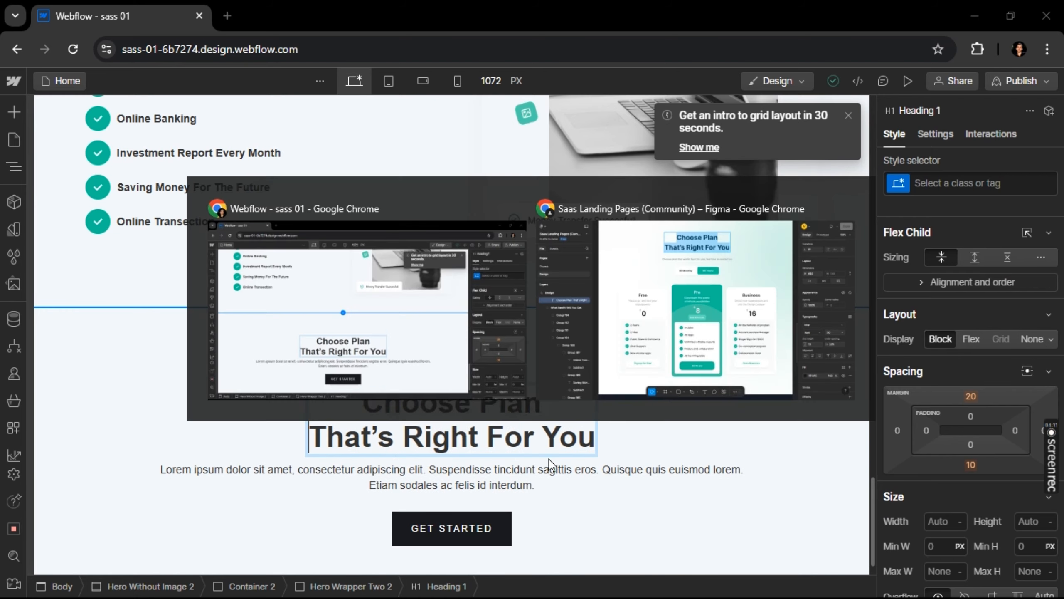
# Replace the placeholder paragraph with "Choose plan that works best for you, feel free to contact us" from Figma and make it bold
pyautogui.hotkey('alt', 'Tab')
pyautogui.doubleClick(512, 125)
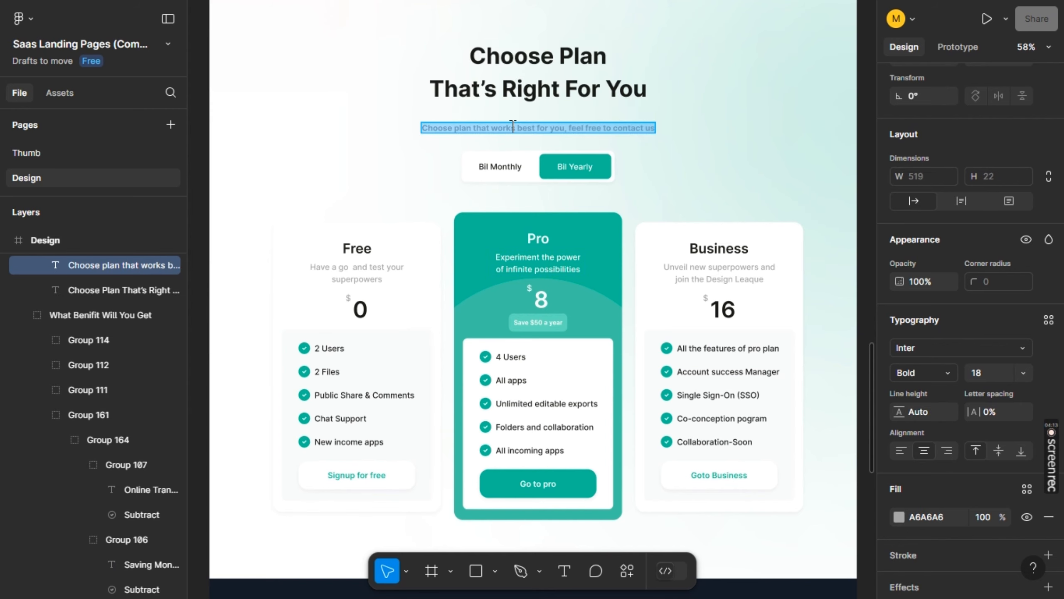
pyautogui.hotkey('alt', 'Tab')
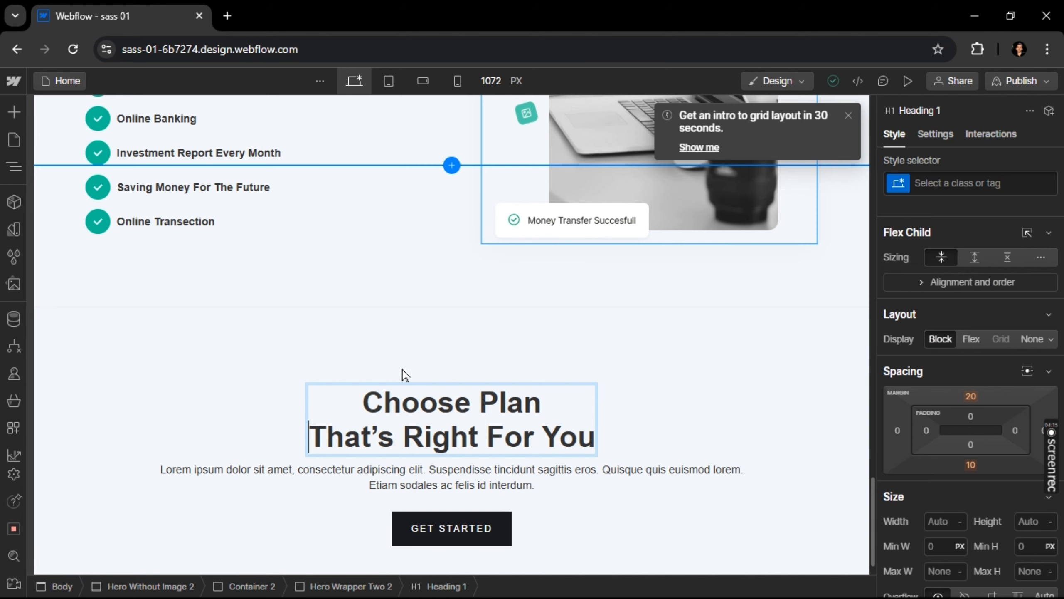
pyautogui.tripleClick(385, 486)
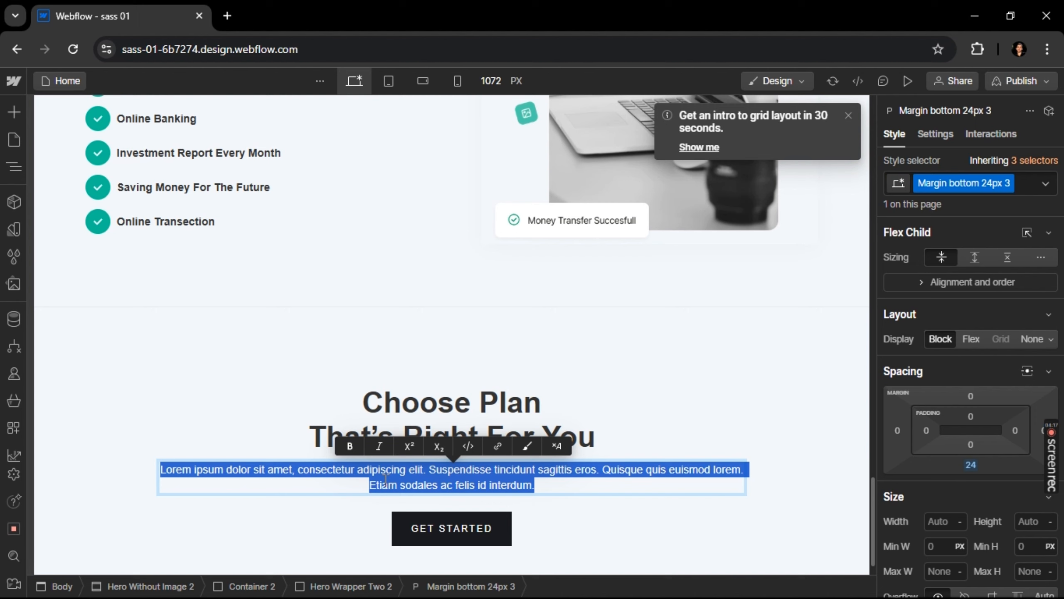
pyautogui.hotkey('ctrl', 'v')
pyautogui.tripleClick(385, 486)
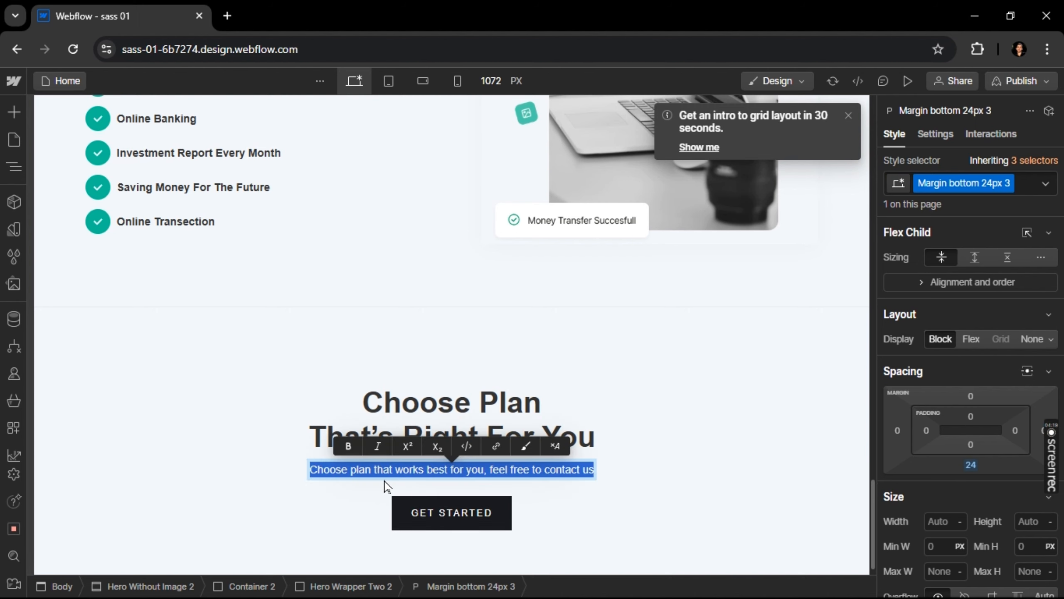
pyautogui.hotkey('ctrl', 'b')
# Add a Div Block between the pricing paragraph and the Get Started button
pyautogui.hotkey('alt', 'Tab')
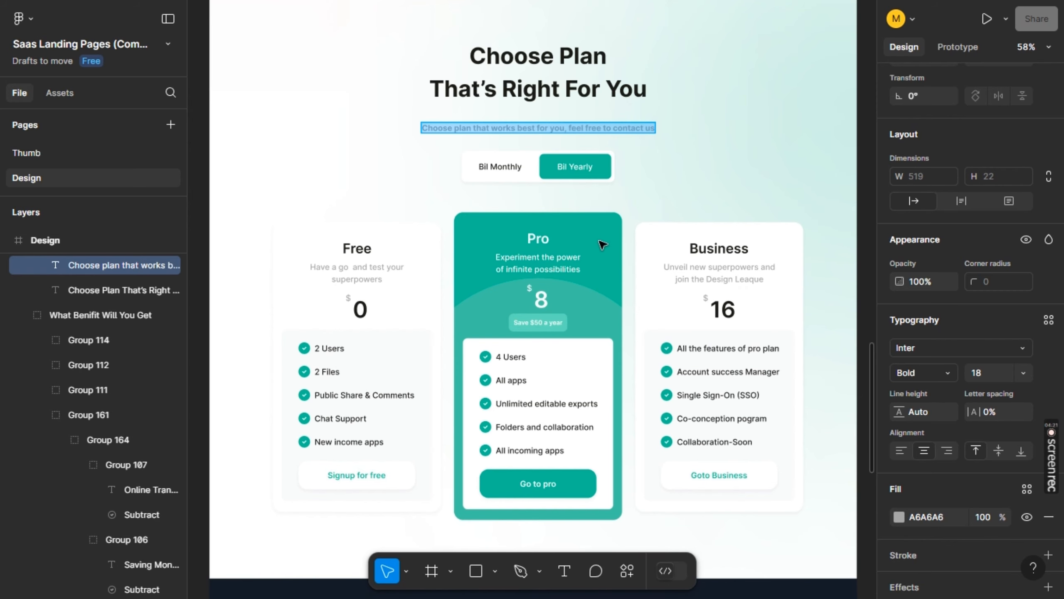
pyautogui.hotkey('alt', 'Tab')
pyautogui.click(14, 112)
pyautogui.write('div')
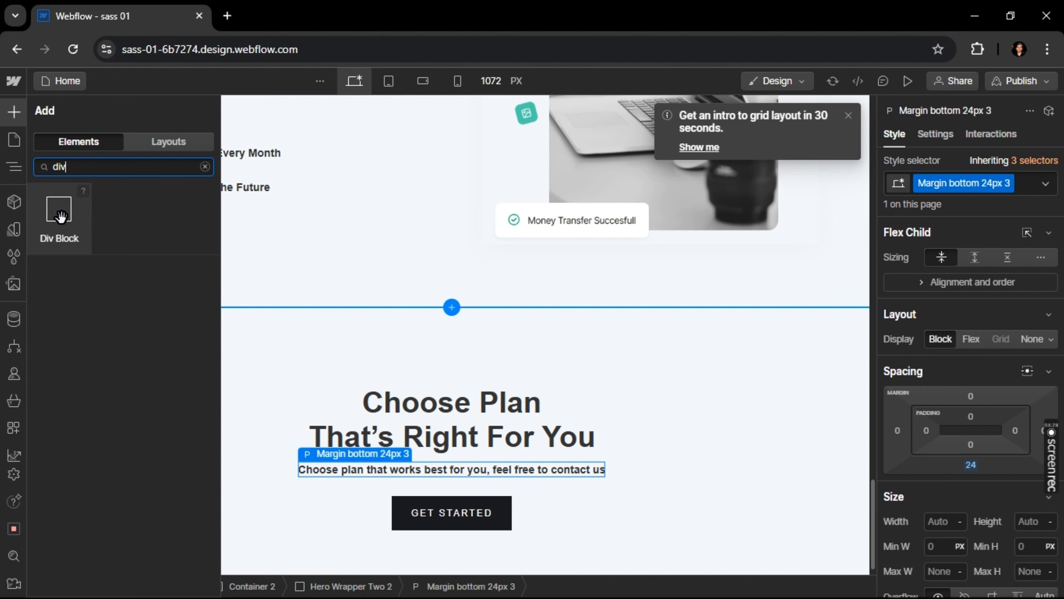
pyautogui.moveTo(405, 492)
pyautogui.mouseDown()
pyautogui.moveTo(427, 471)
pyautogui.moveTo(414, 503)
pyautogui.moveTo(427, 492)
pyautogui.moveTo(420, 482)
pyautogui.mouseUp()
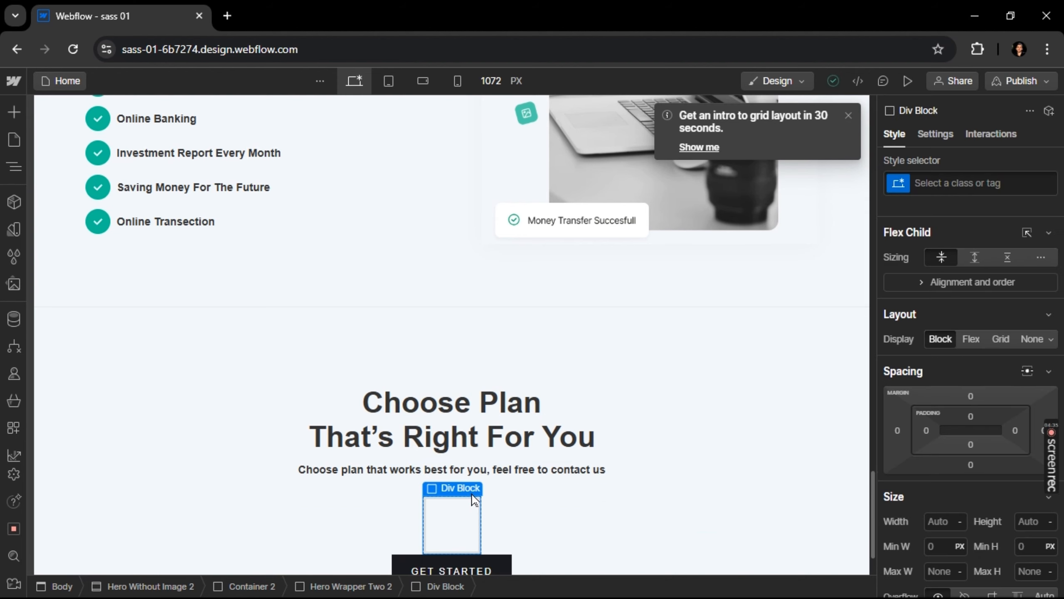
# Move the Get Started button into the new Div Block below the pricing paragraph
pyautogui.hotkey('alt', 'Tab')
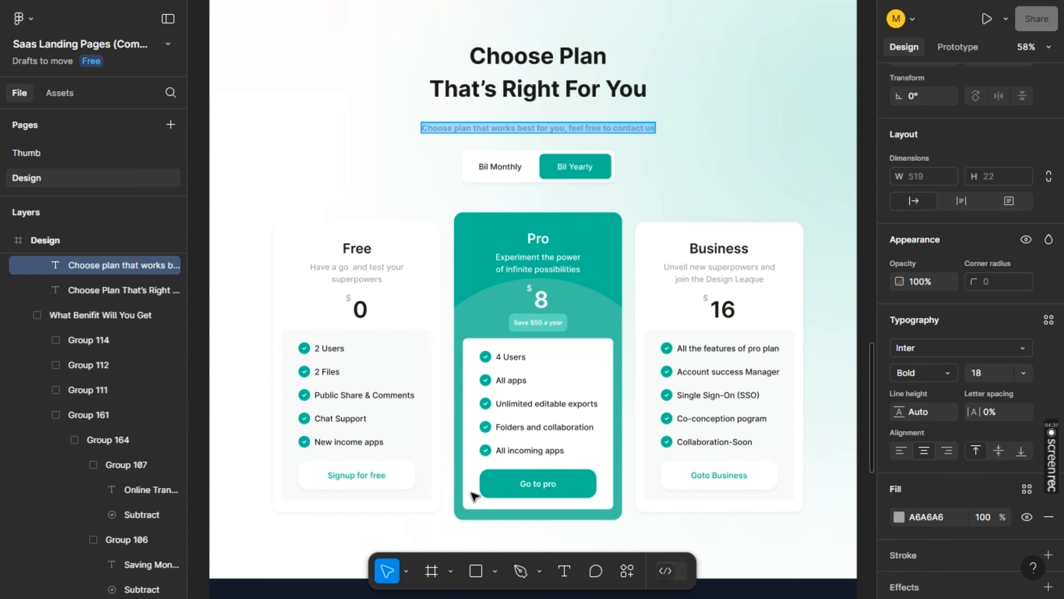
pyautogui.hotkey('alt', 'Tab')
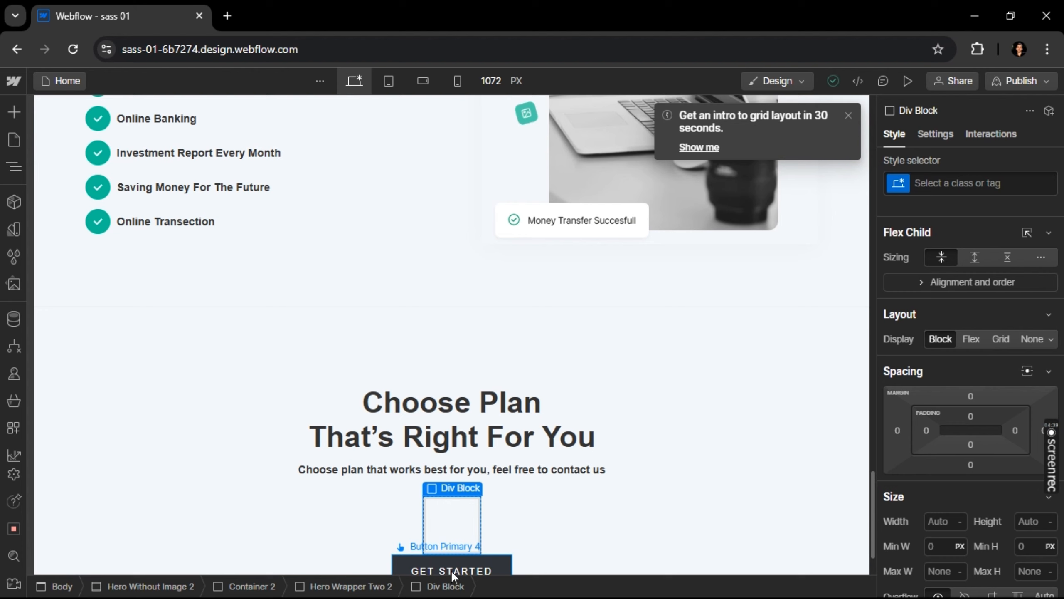
pyautogui.click(450, 570)
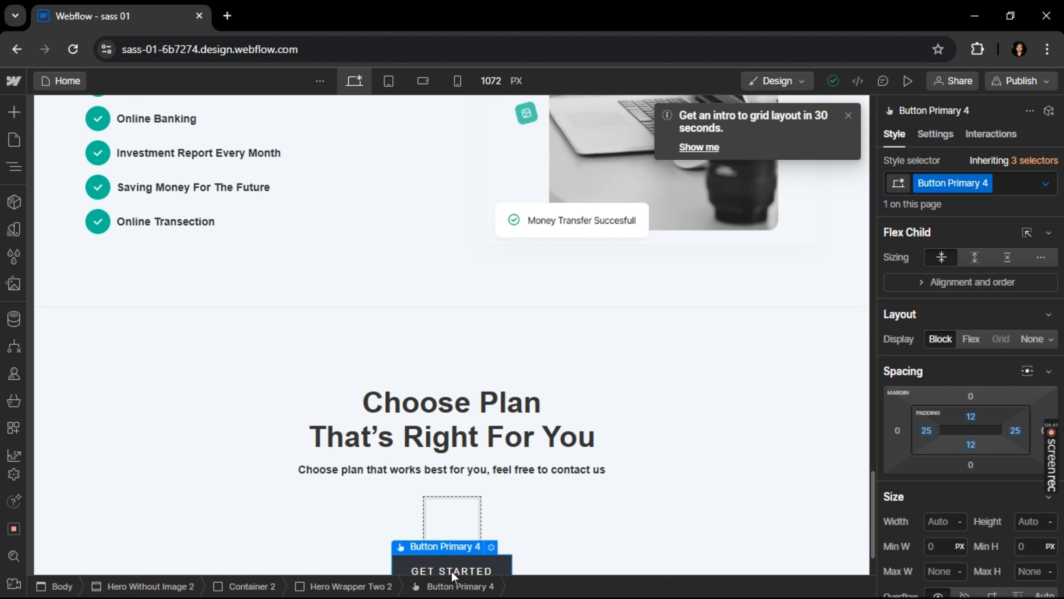
pyautogui.moveTo(451, 570); pyautogui.dragTo(451, 525)
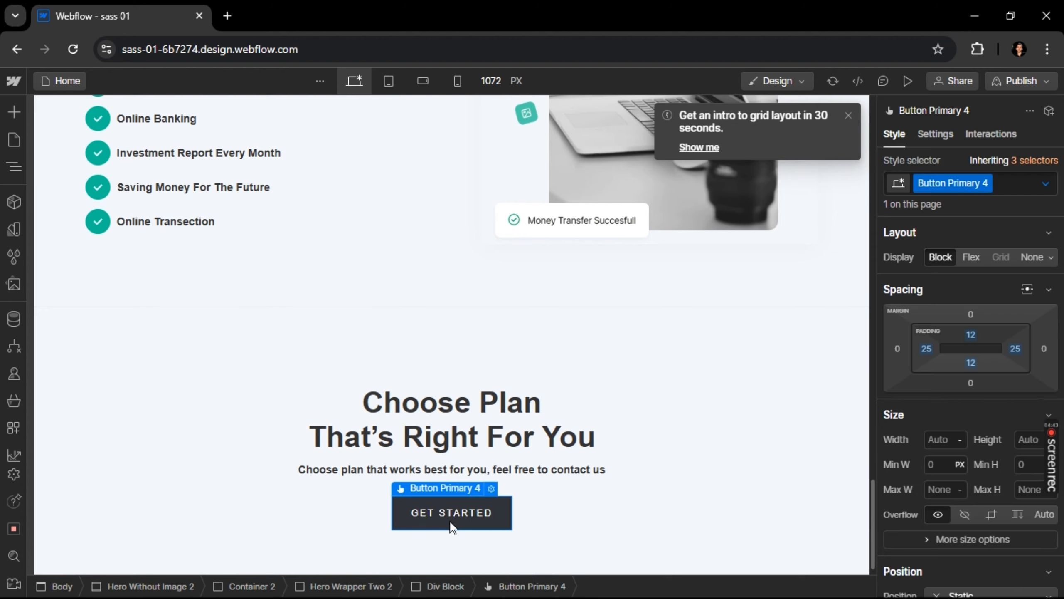
# Insert a Text Block inside the Div Block, before the Get Started button under the pricing paragraph
pyautogui.hotkey('alt', 'Tab')
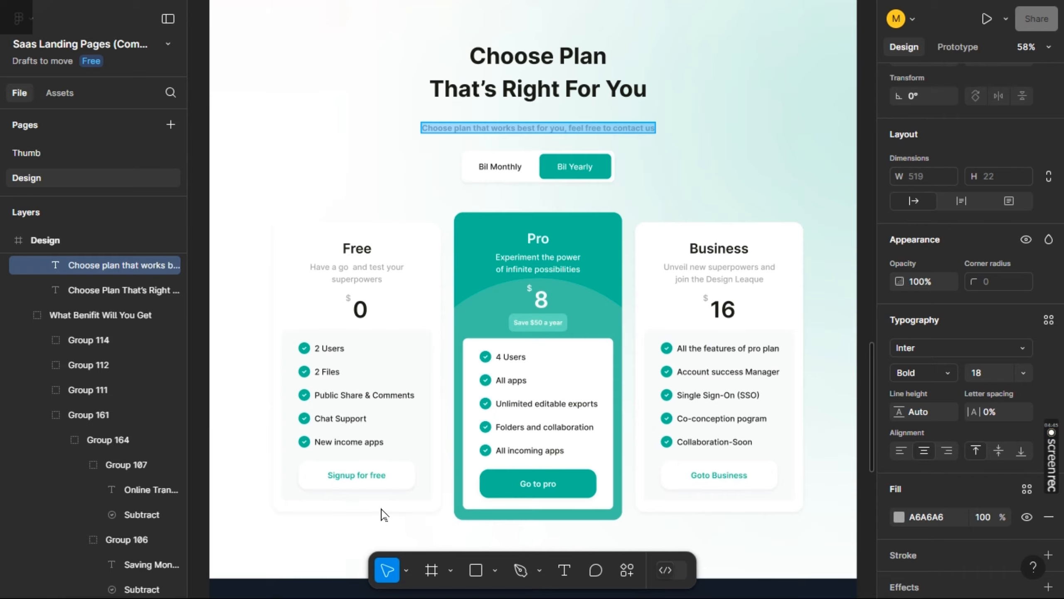
pyautogui.hotkey('alt', 'Tab')
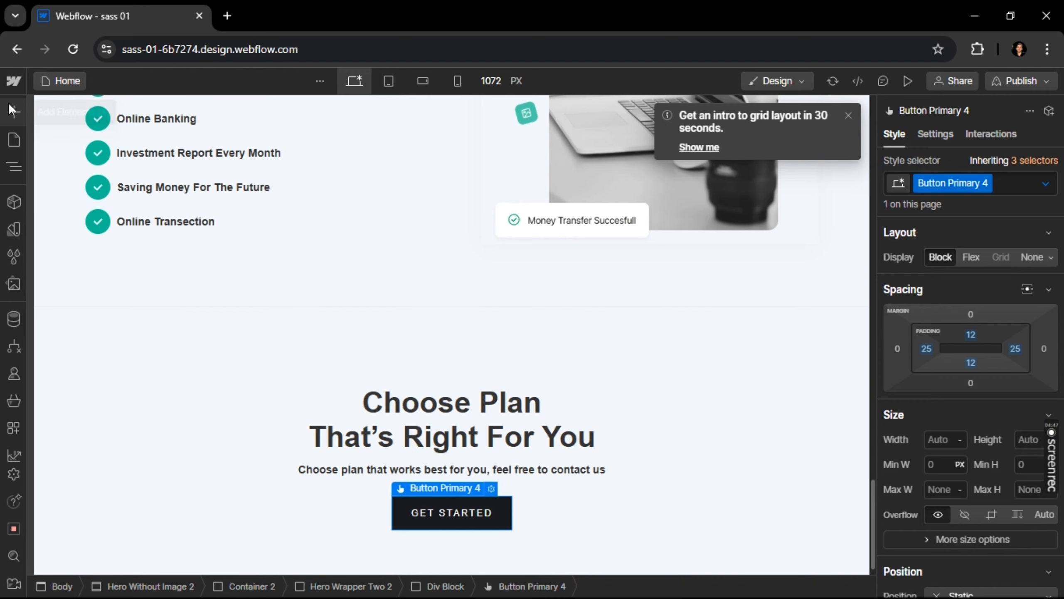
pyautogui.click(14, 111)
pyautogui.click(90, 167)
pyautogui.press('BackSpace')
pyautogui.press('BackSpace')
pyautogui.press('BackSpace')
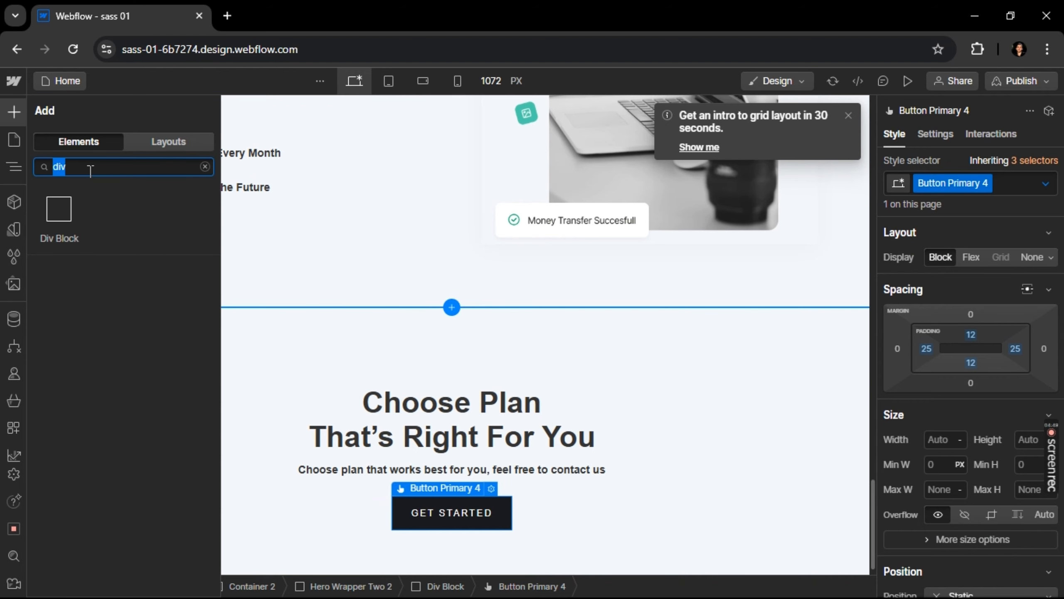
pyautogui.write('text')
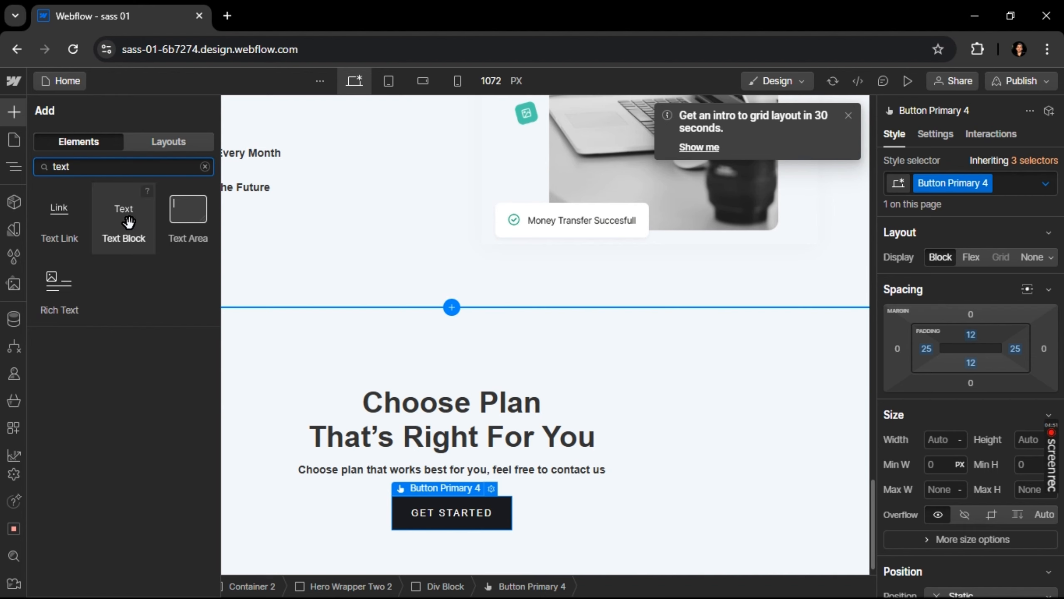
pyautogui.moveTo(125, 218); pyautogui.dragTo(393, 510)
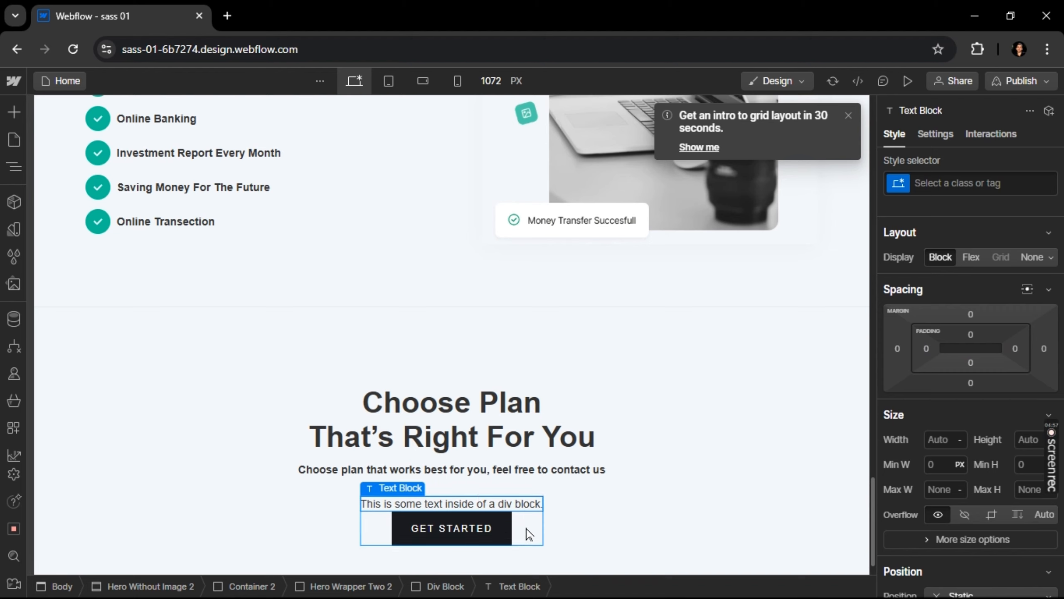
# Make the Div Block around the text and button a horizontal flex layout, centered on both axes, with an 11 px gap
pyautogui.click(528, 534)
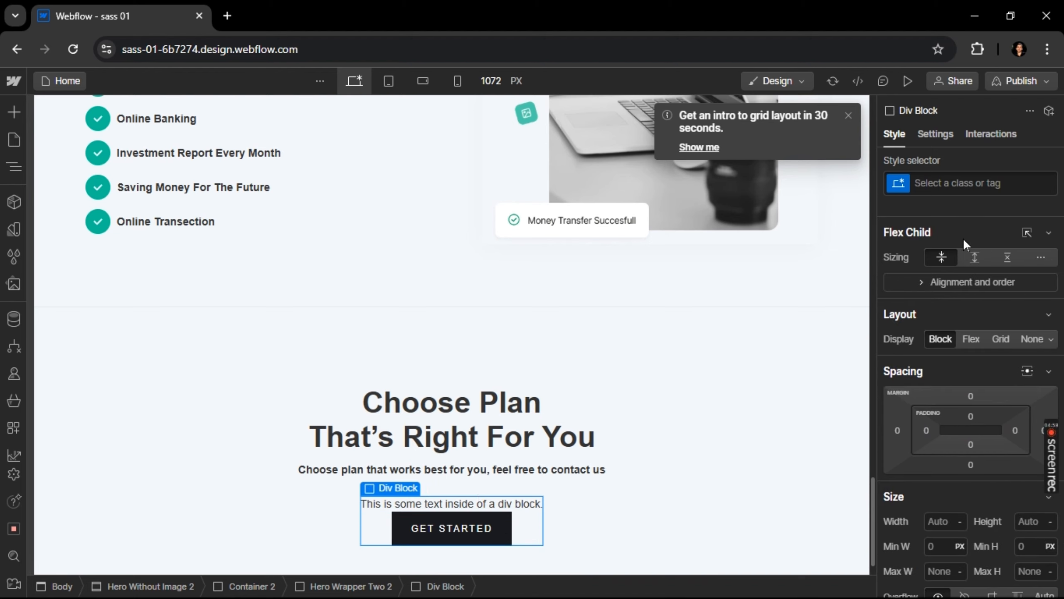
pyautogui.click(971, 339)
pyautogui.click(949, 404)
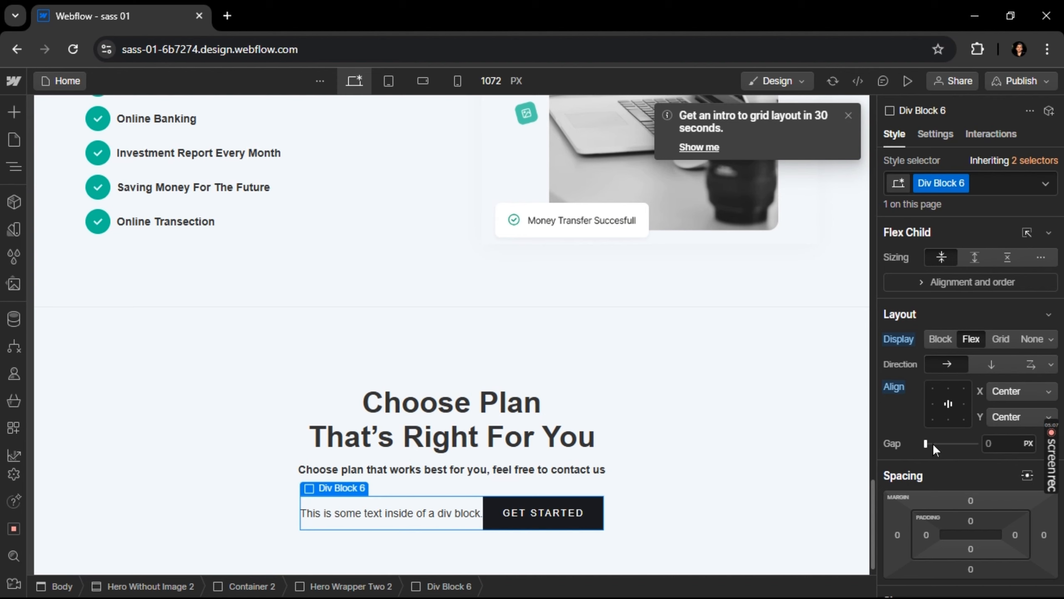
pyautogui.click(932, 442)
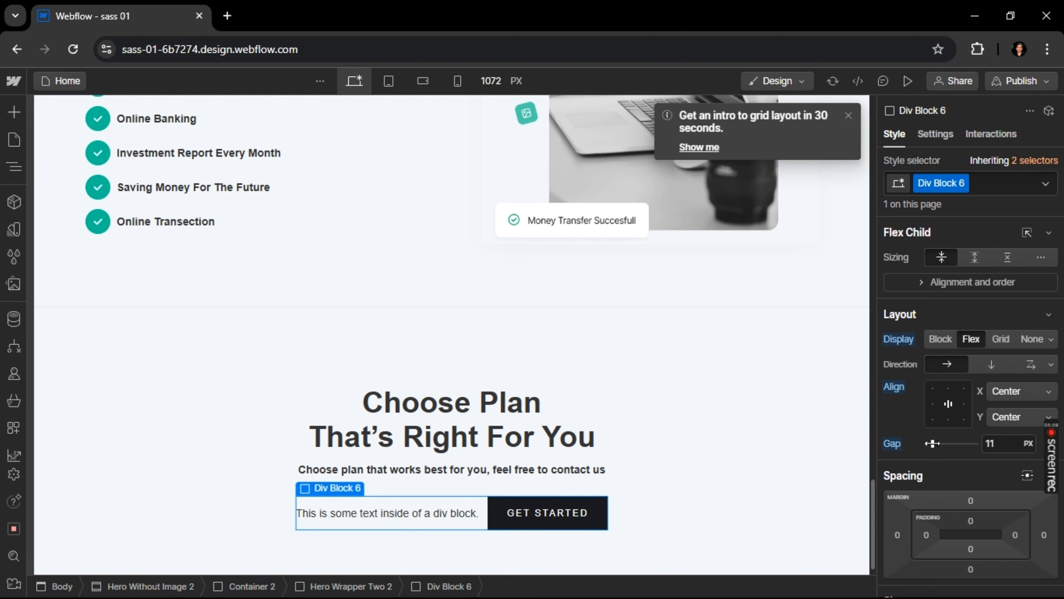
# Replace the Text Block's placeholder text with "Bil Monthly" copied from the Figma design
pyautogui.hotkey('alt', 'Tab')
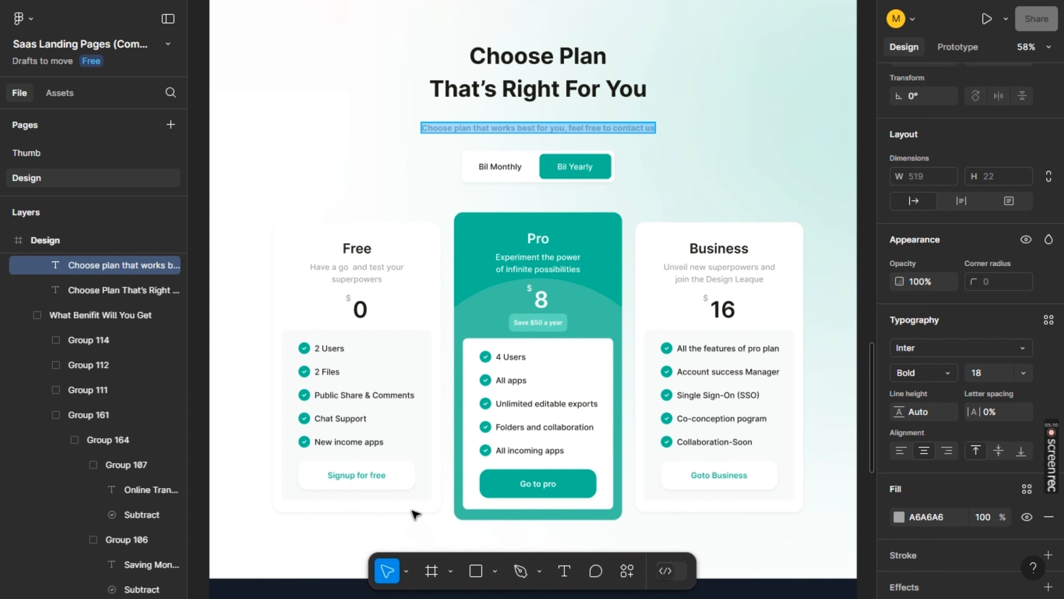
pyautogui.click(503, 168)
pyautogui.hotkey('alt', 'Tab')
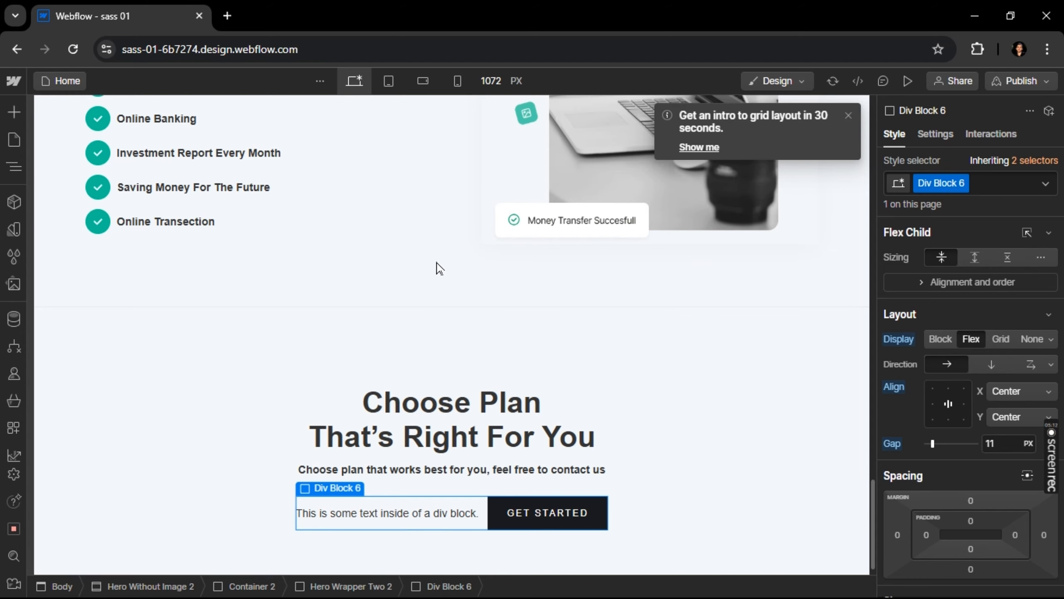
pyautogui.doubleClick(358, 512)
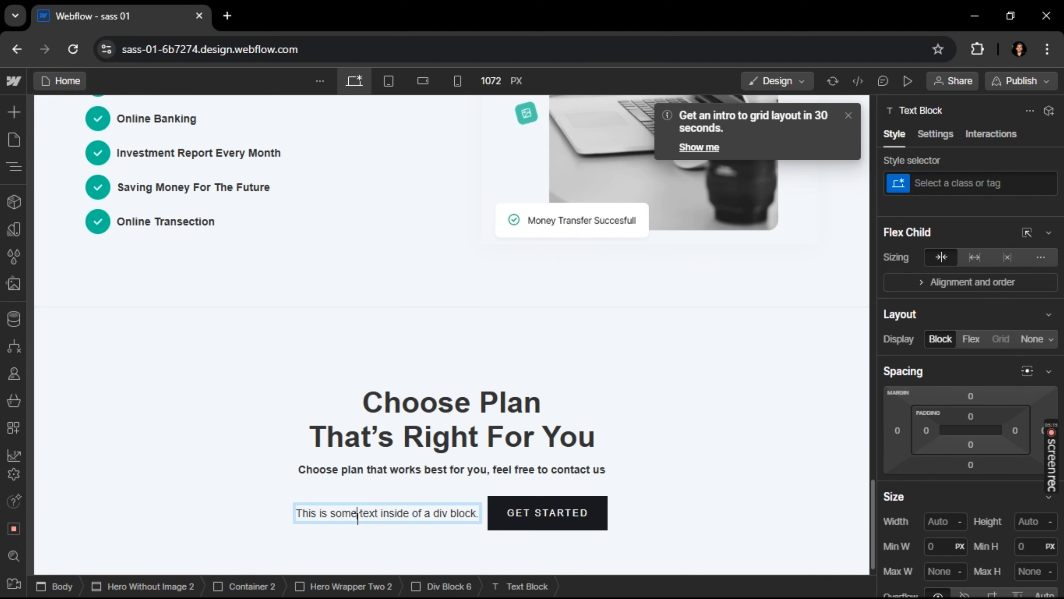
pyautogui.hotkey('ctrl', 'a')
pyautogui.write('Bil Monthly')
# Replace the Get Started button's label with "Bil Yearly" copied from the Figma design
pyautogui.hotkey('alt', 'Tab')
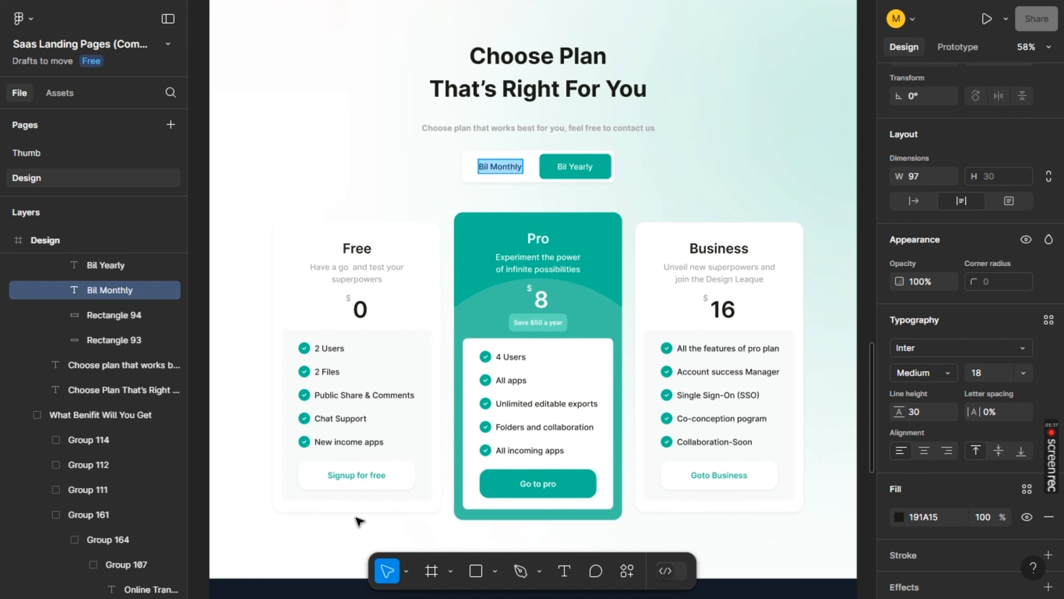
pyautogui.click(572, 164)
pyautogui.click(571, 165)
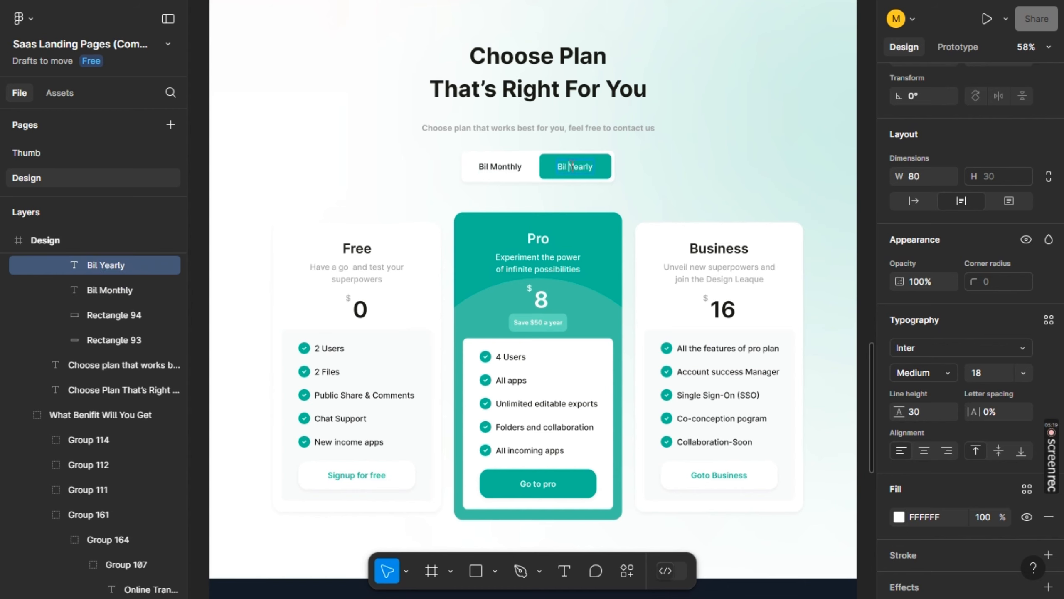
pyautogui.hotkey('alt', 'Tab')
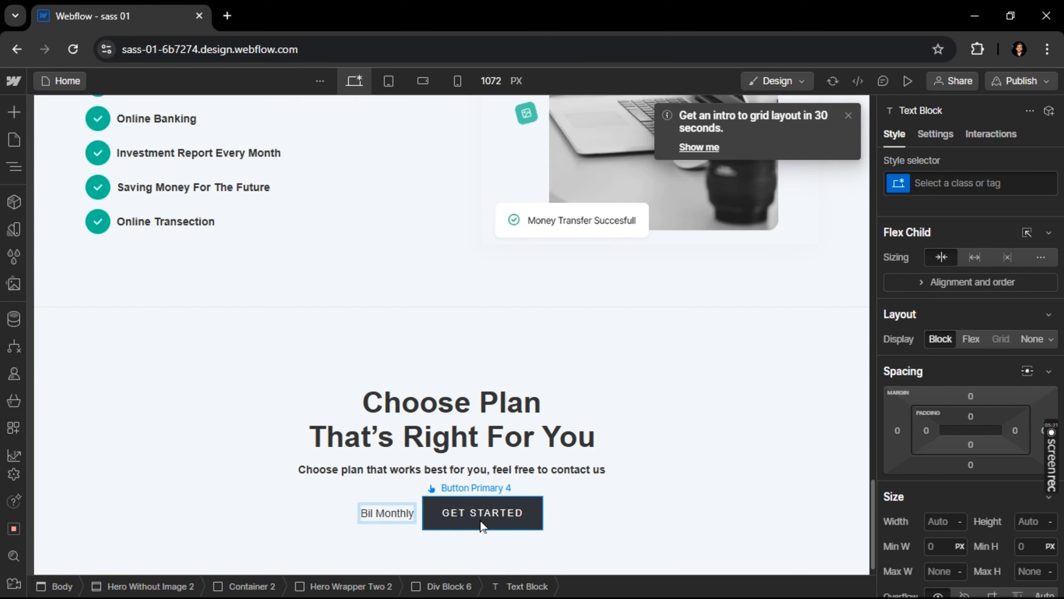
pyautogui.click(491, 511)
pyautogui.doubleClick(490, 510)
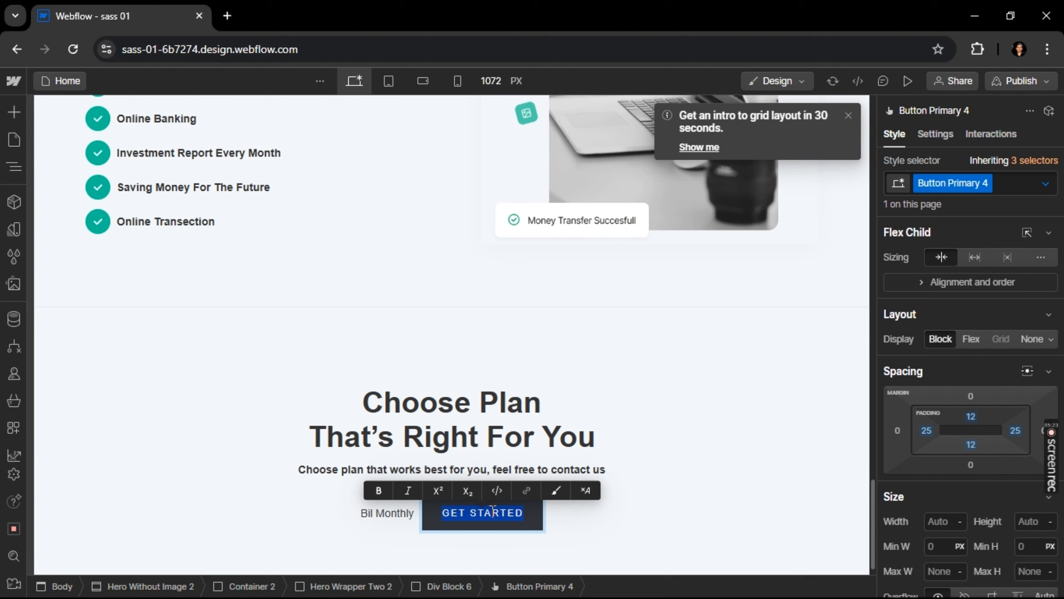
pyautogui.press('BackSpace')
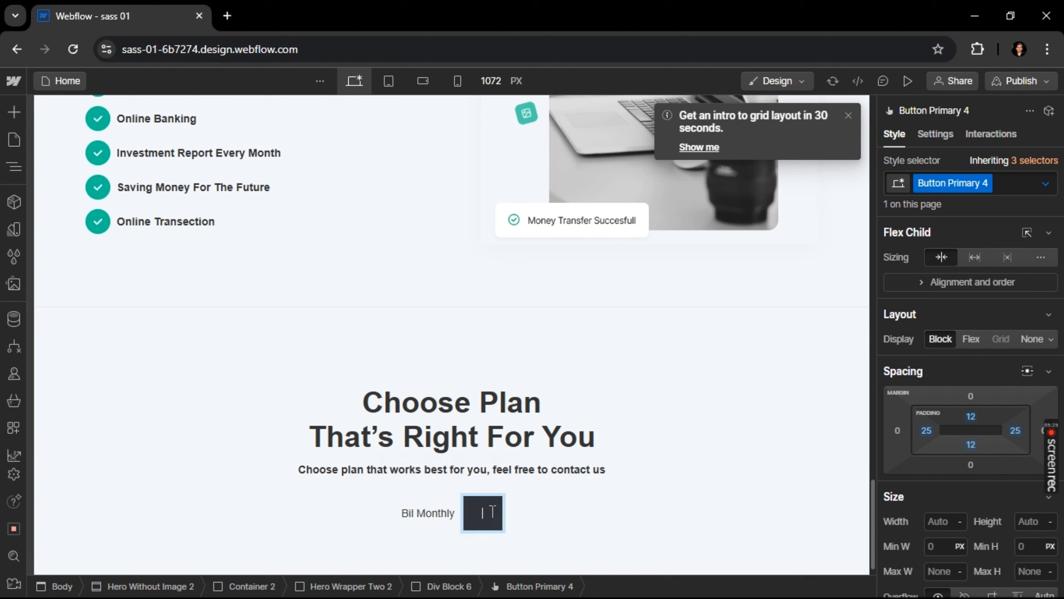
pyautogui.hotkey('alt', 'Tab')
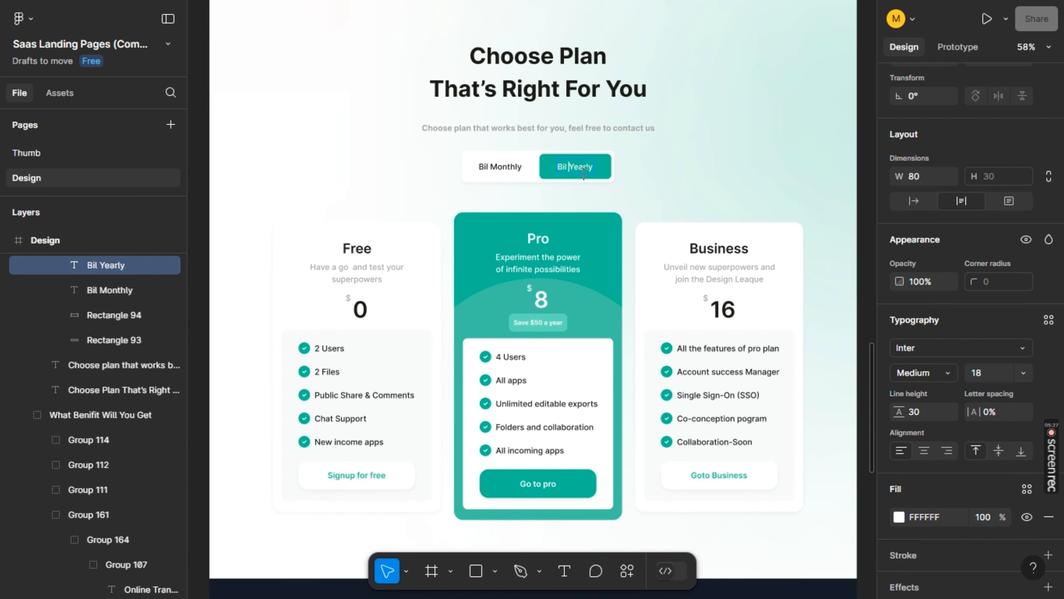
pyautogui.hotkey('ctrl', 'a')
pyautogui.hotkey('ctrl', 'c')
pyautogui.hotkey('alt', 'Tab')
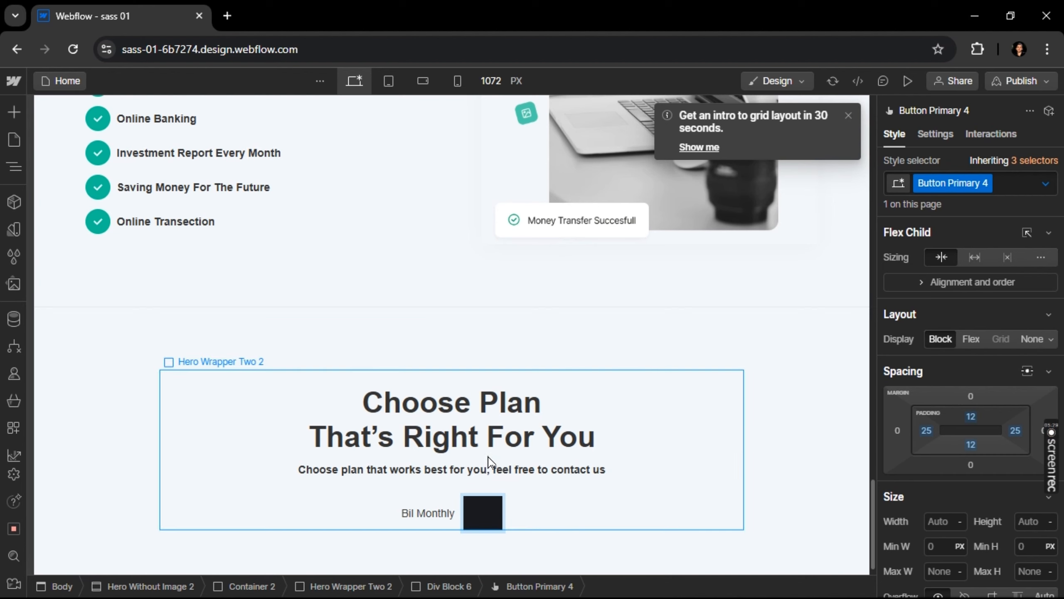
pyautogui.hotkey('ctrl', 'v')
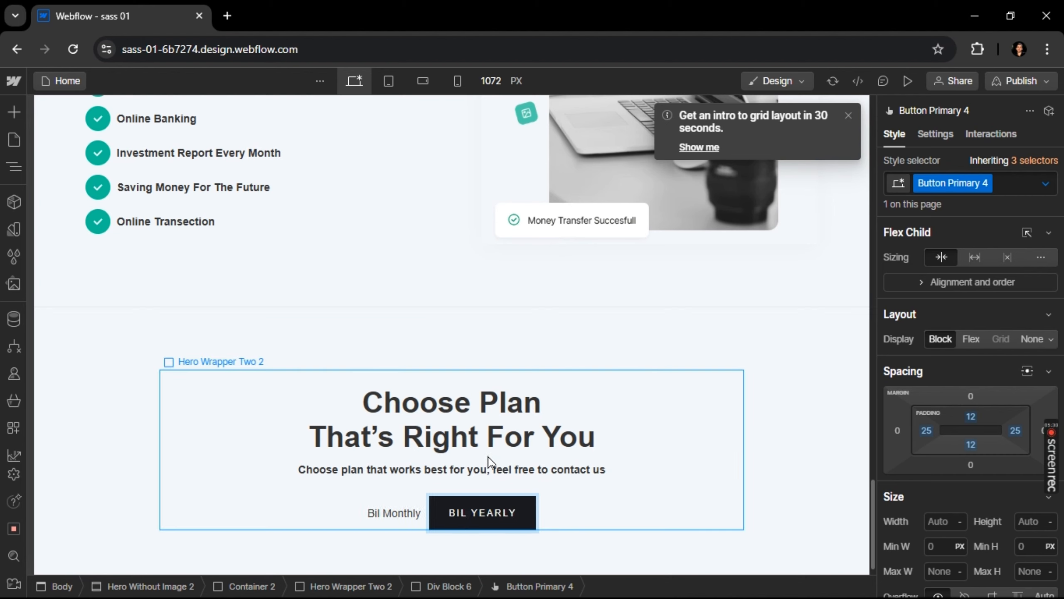
pyautogui.press('Escape')
# Increase the billing toggle Div Block's gap to 22 px and set its left padding to 18 px
pyautogui.click(427, 525)
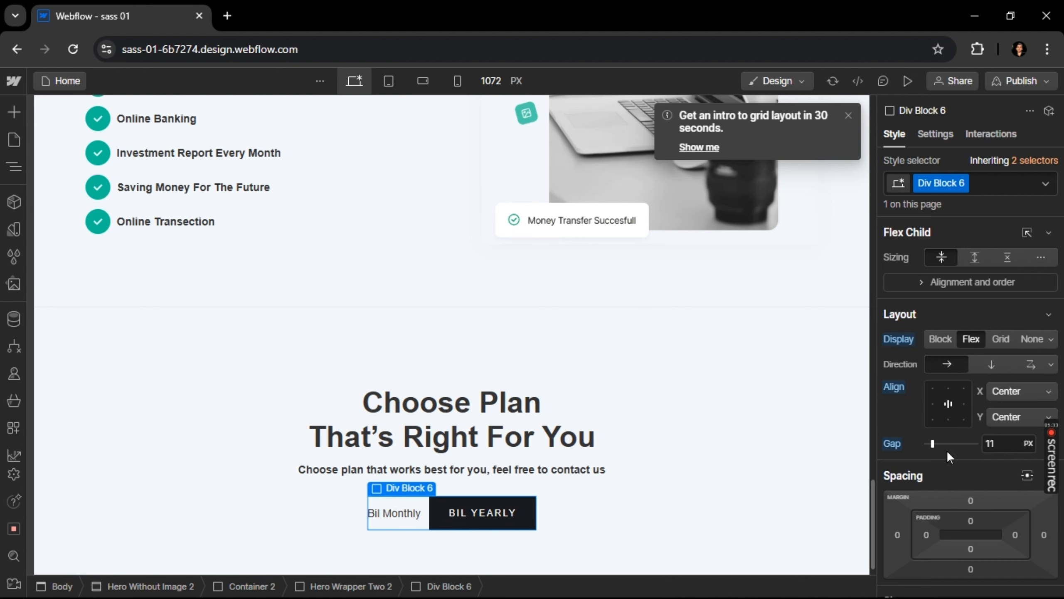
pyautogui.moveTo(940, 447); pyautogui.dragTo(940, 445)
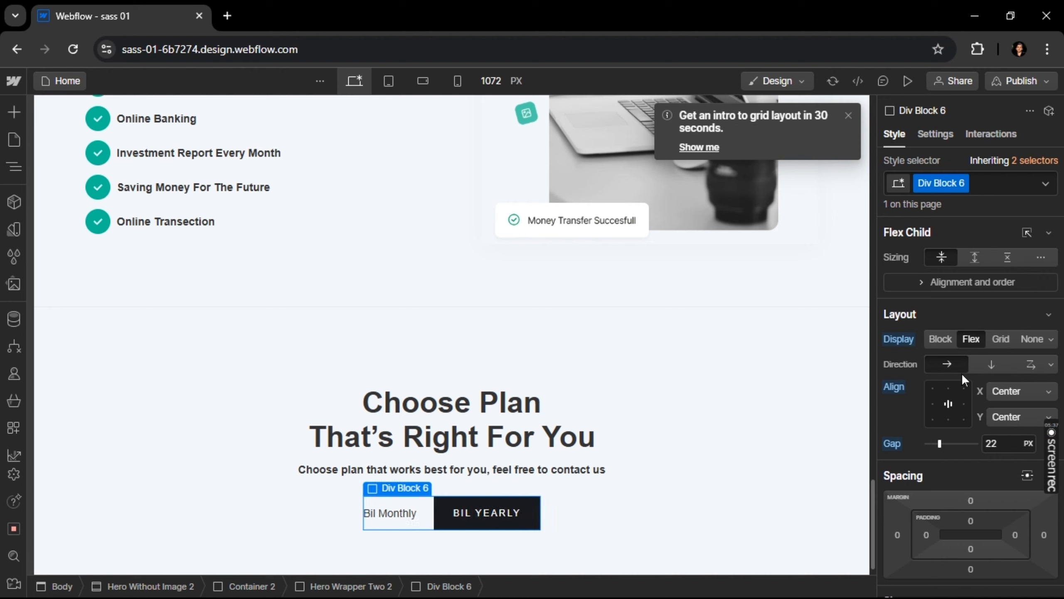
pyautogui.scroll(-2, 956, 394)
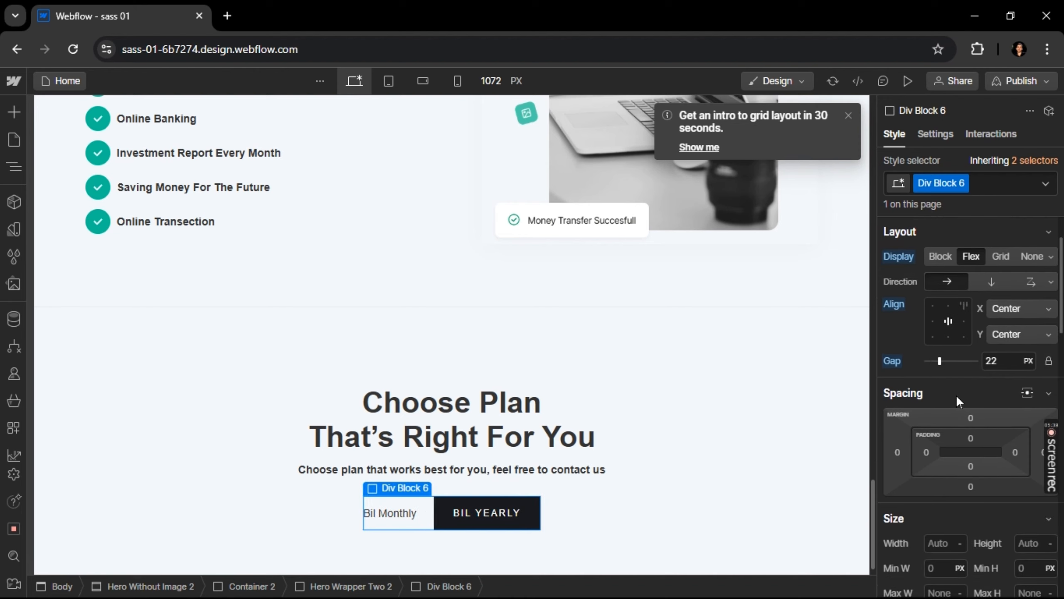
pyautogui.moveTo(936, 453); pyautogui.dragTo(951, 454)
pyautogui.click(931, 451)
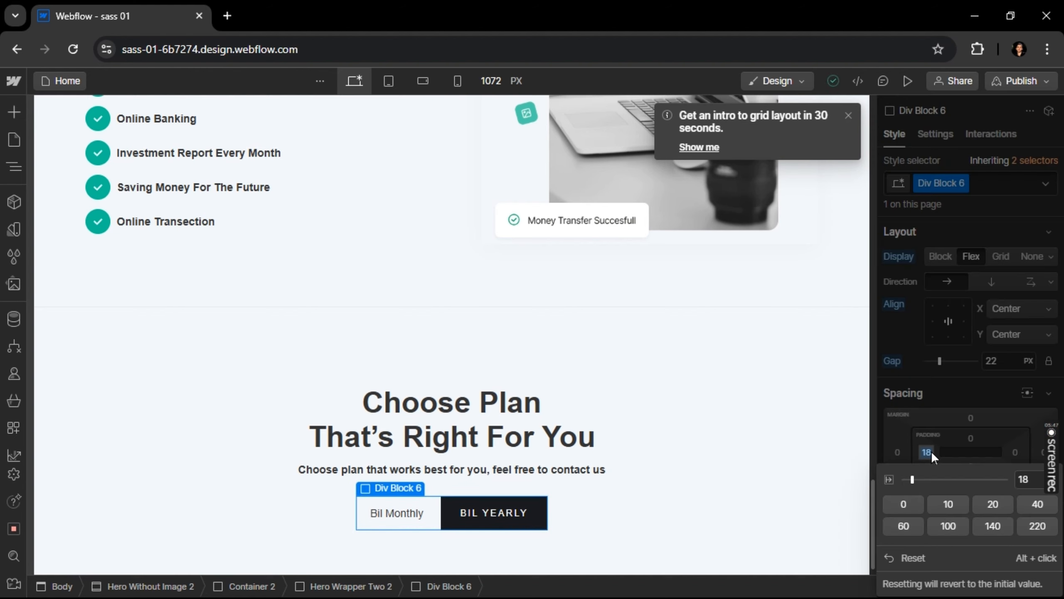
pyautogui.press('Escape')
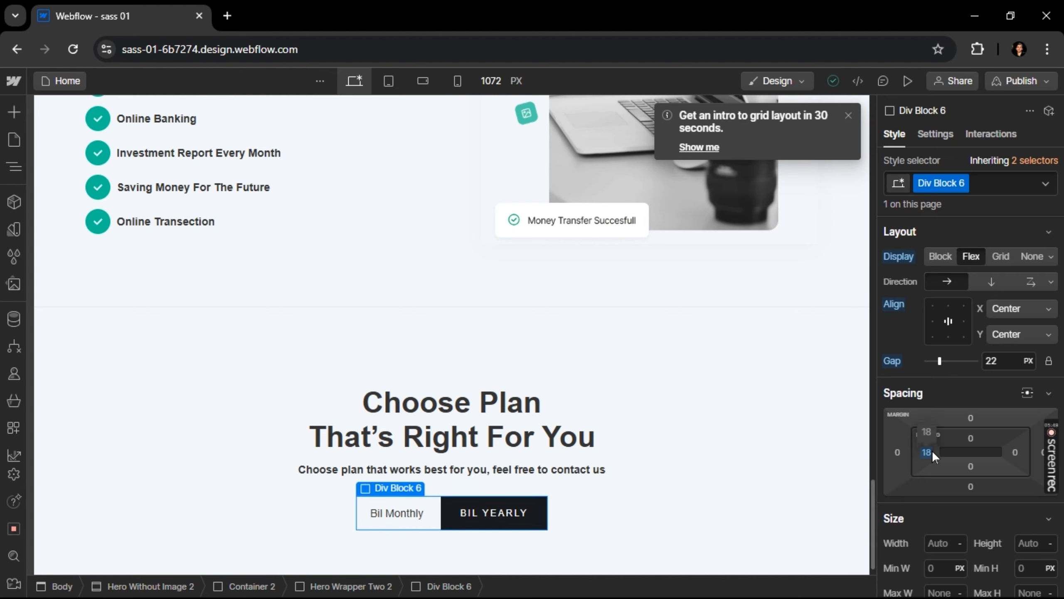
pyautogui.click(930, 451)
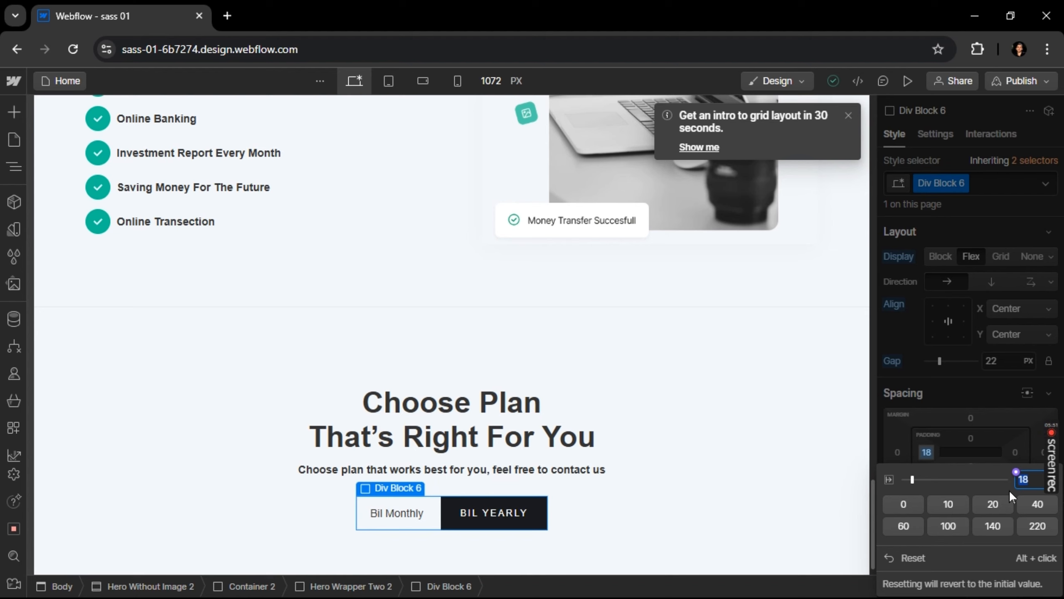
pyautogui.click(985, 442)
# Set the billing toggle Div Block's top, right and bottom padding to 18 px each
pyautogui.click(976, 436)
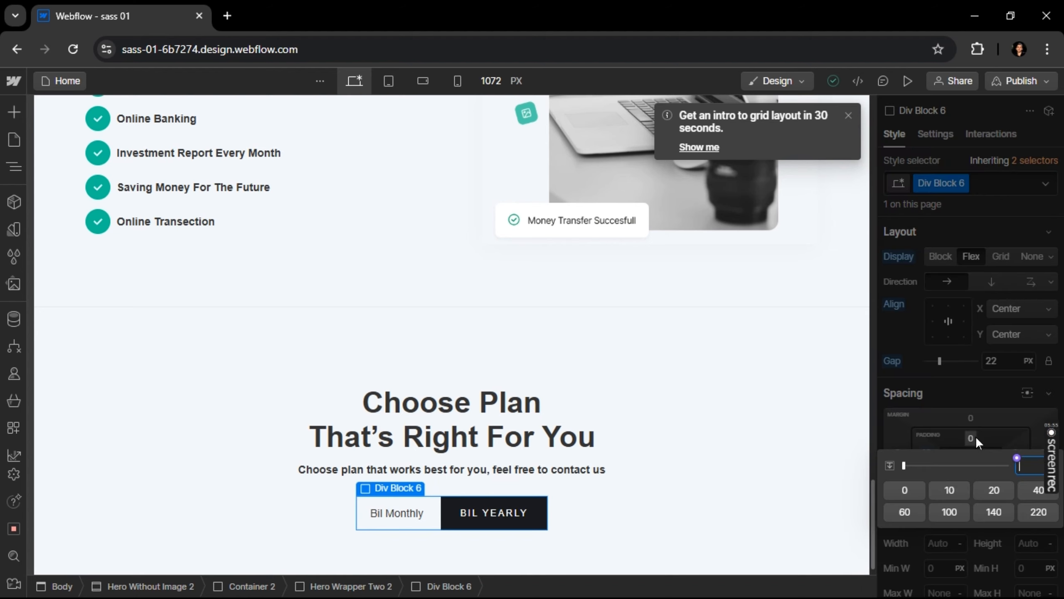
pyautogui.write('18')
pyautogui.click(990, 446)
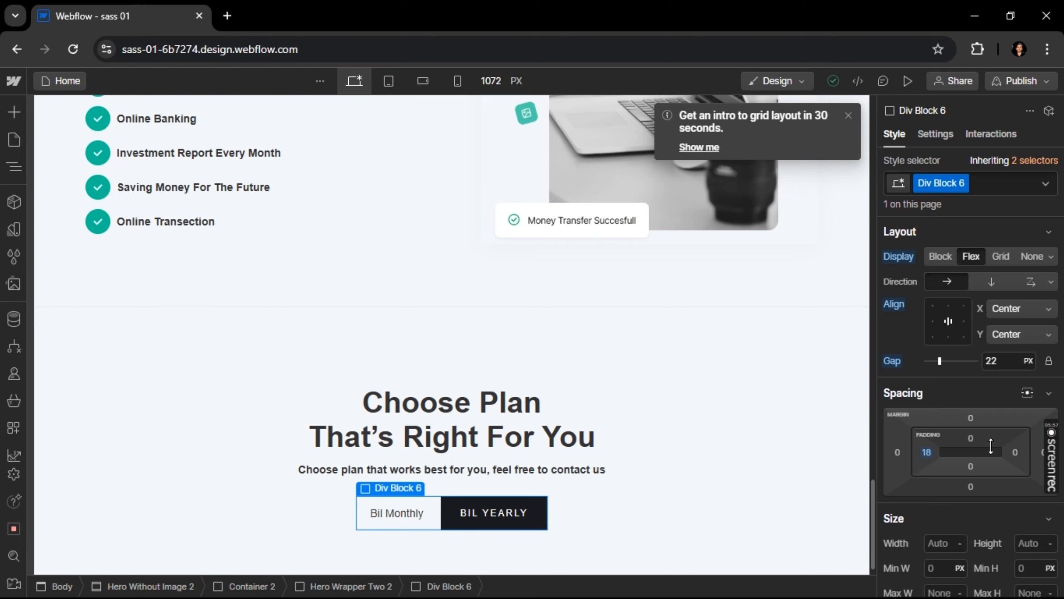
pyautogui.click(1018, 452)
pyautogui.write('18')
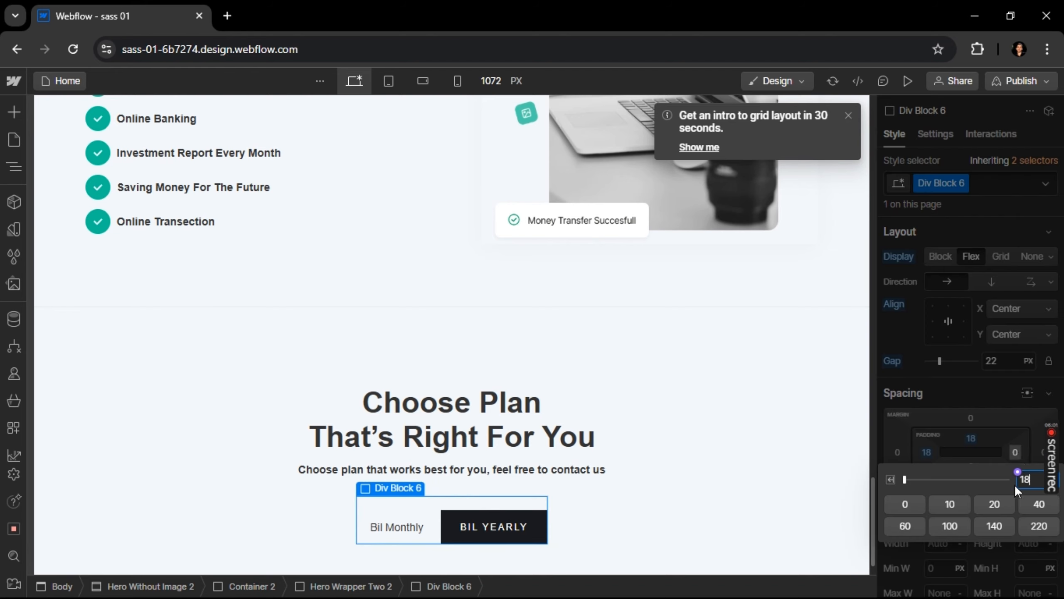
pyautogui.press('Return')
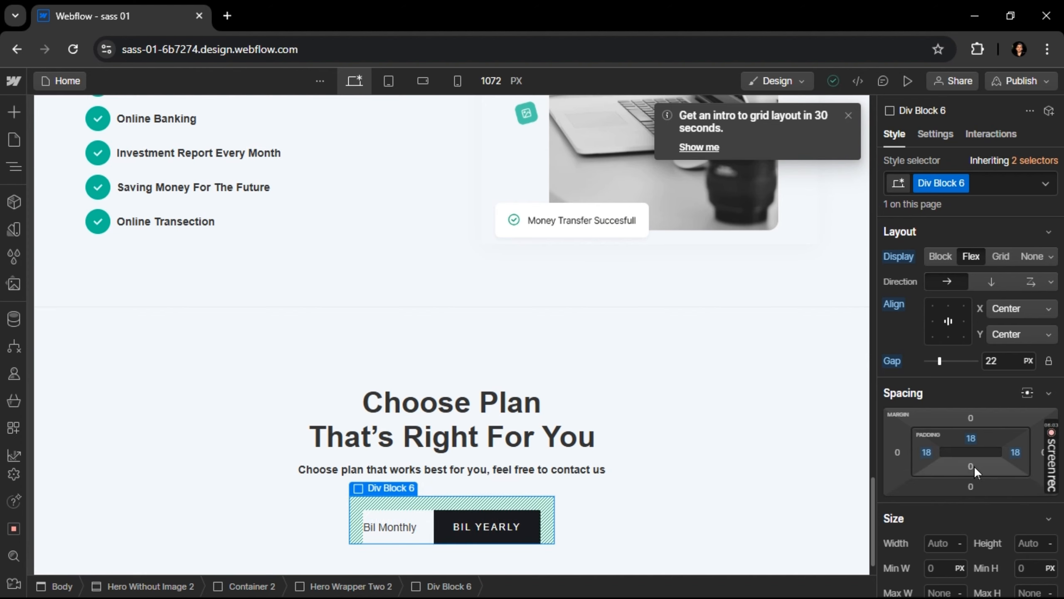
pyautogui.click(971, 466)
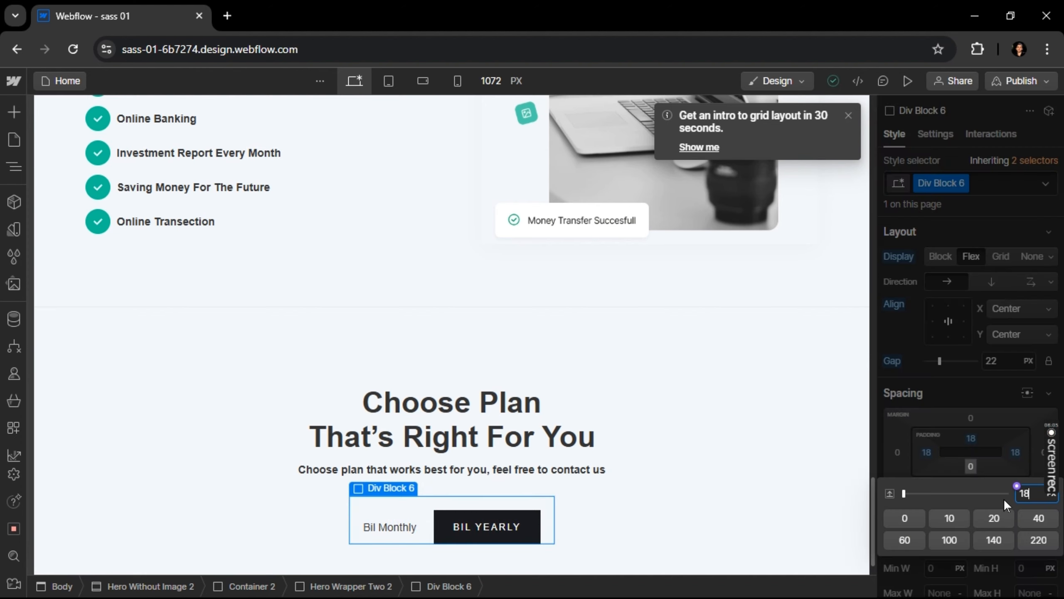
pyautogui.write('18')
pyautogui.press('Return')
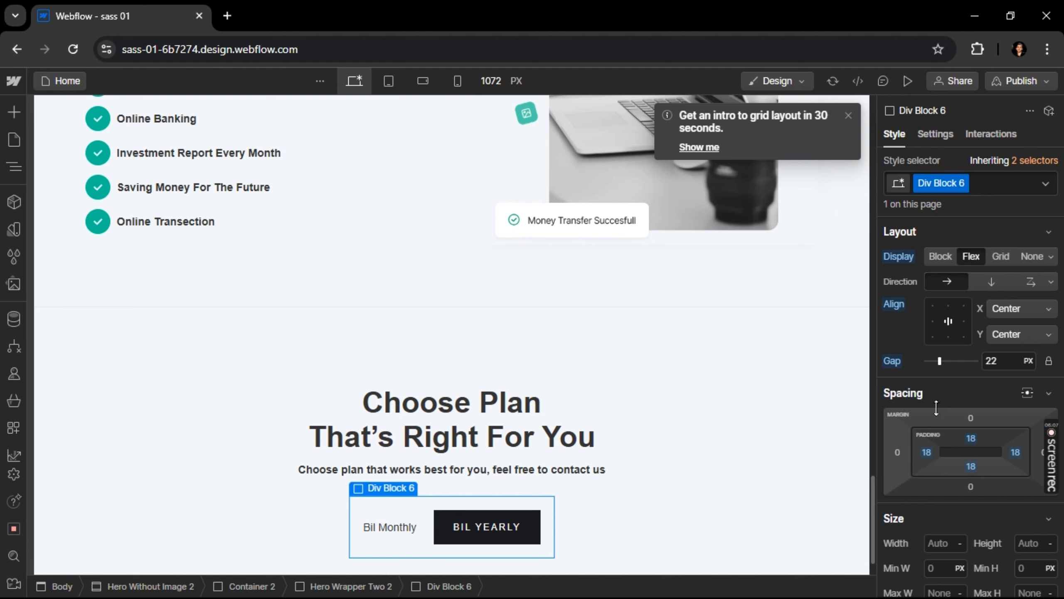
# Set the background color of the billing toggle Div Block to white
pyautogui.scroll(-2, 954, 387)
pyautogui.scroll(-8, 952, 386)
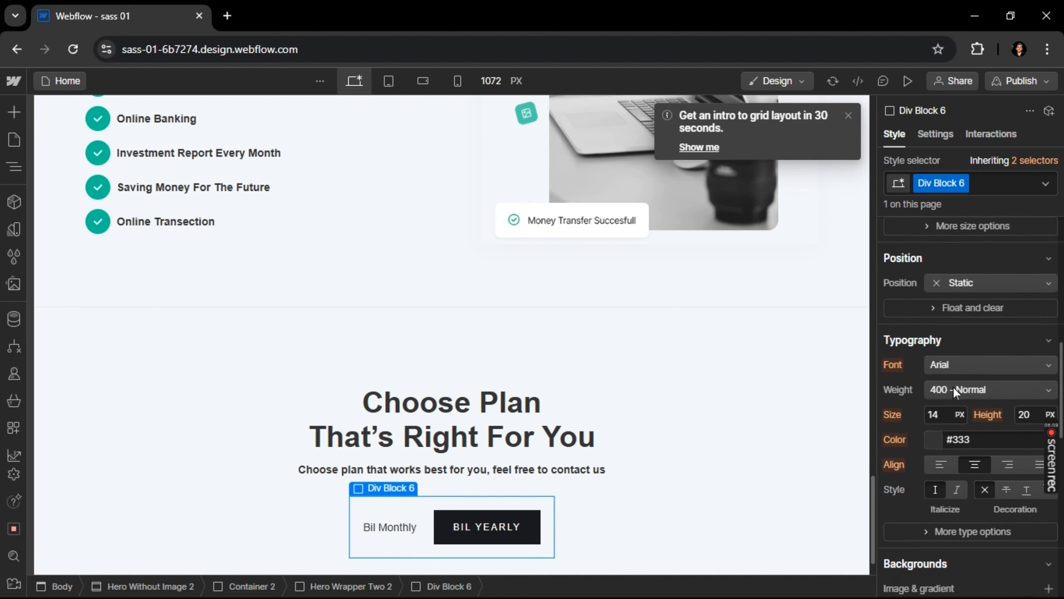
pyautogui.click(972, 352)
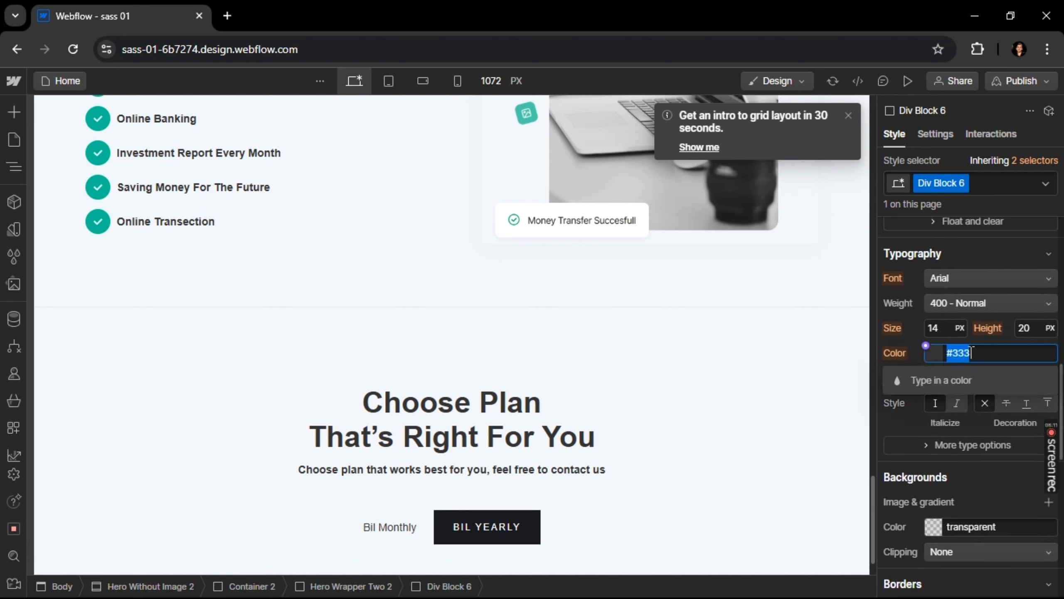
pyautogui.scroll(-4, 974, 356)
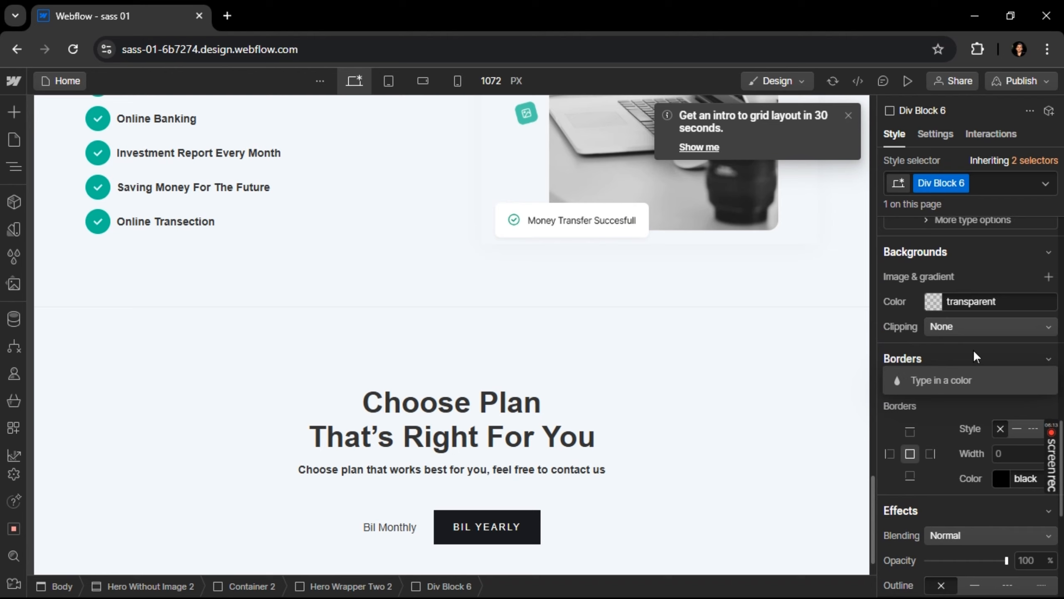
pyautogui.click(1001, 302)
pyautogui.write('white')
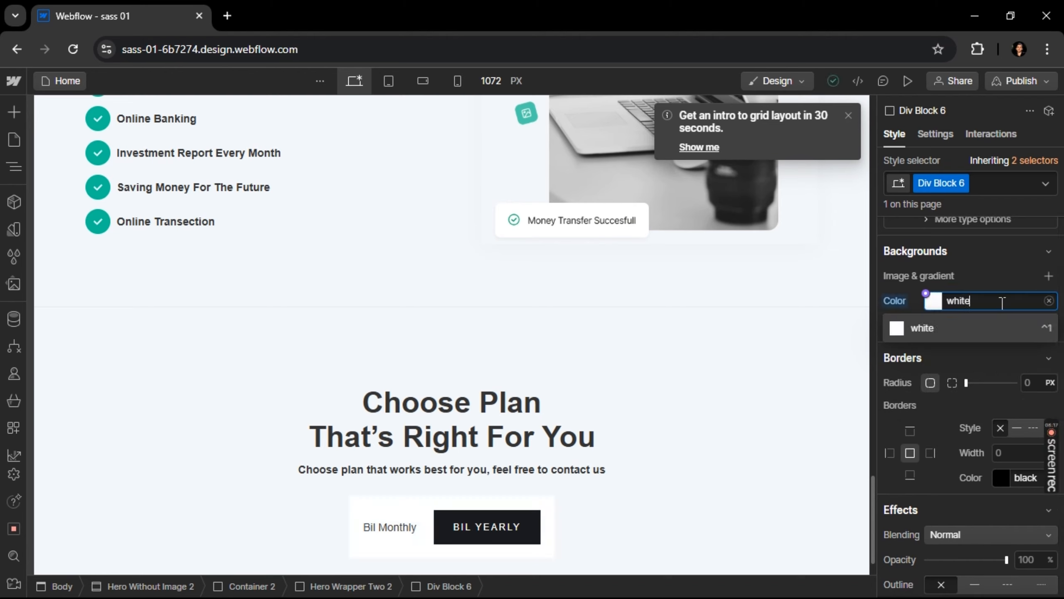
# Round the corners of the white billing toggle Div Block with a border radius
pyautogui.click(1015, 316)
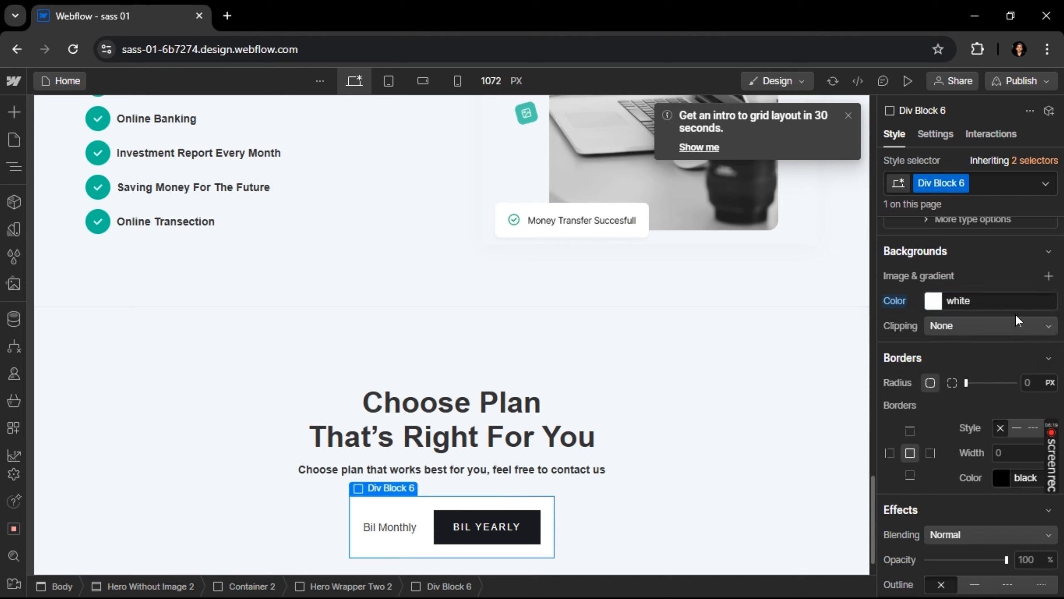
pyautogui.click(976, 382)
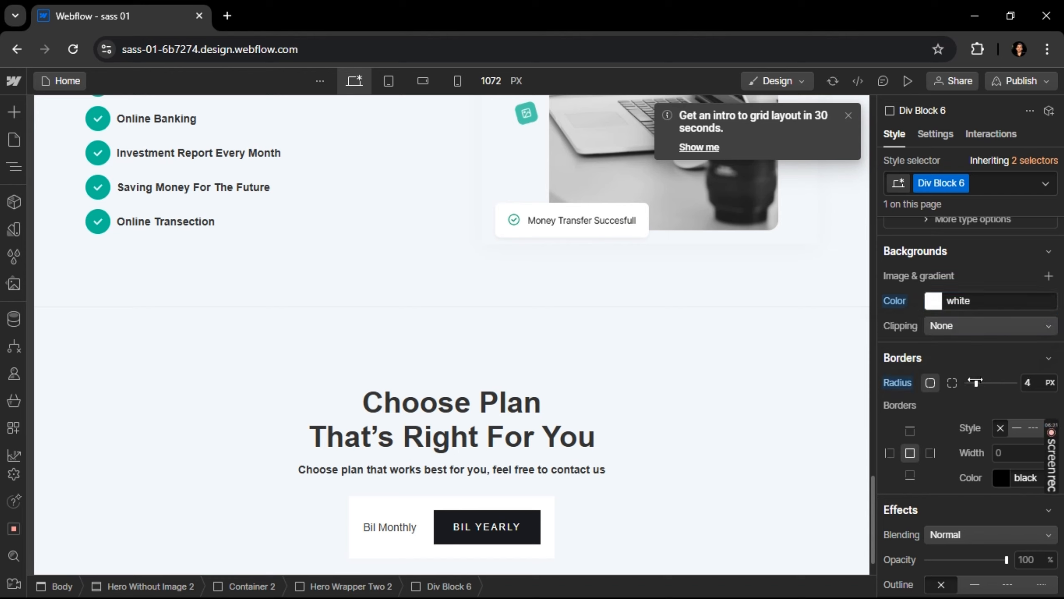
pyautogui.moveTo(975, 382); pyautogui.dragTo(980, 382)
# Switch to Figma and copy the fill color 54BD95 of the rectangle behind the Bil Yearly label
pyautogui.hotkey('alt', 'Tab')
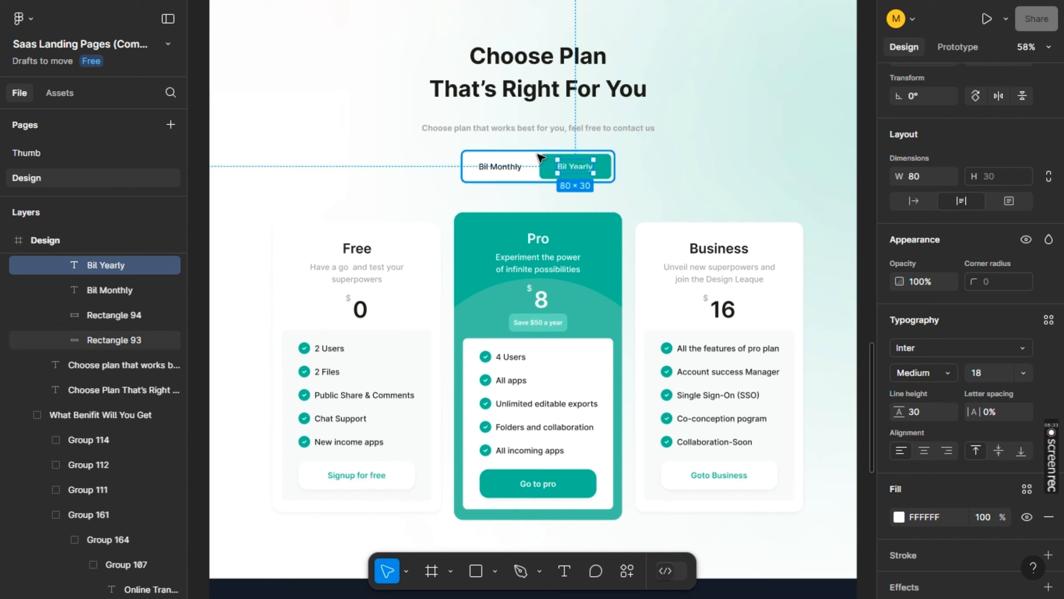
pyautogui.moveTo(550, 165); pyautogui.dragTo(549, 163)
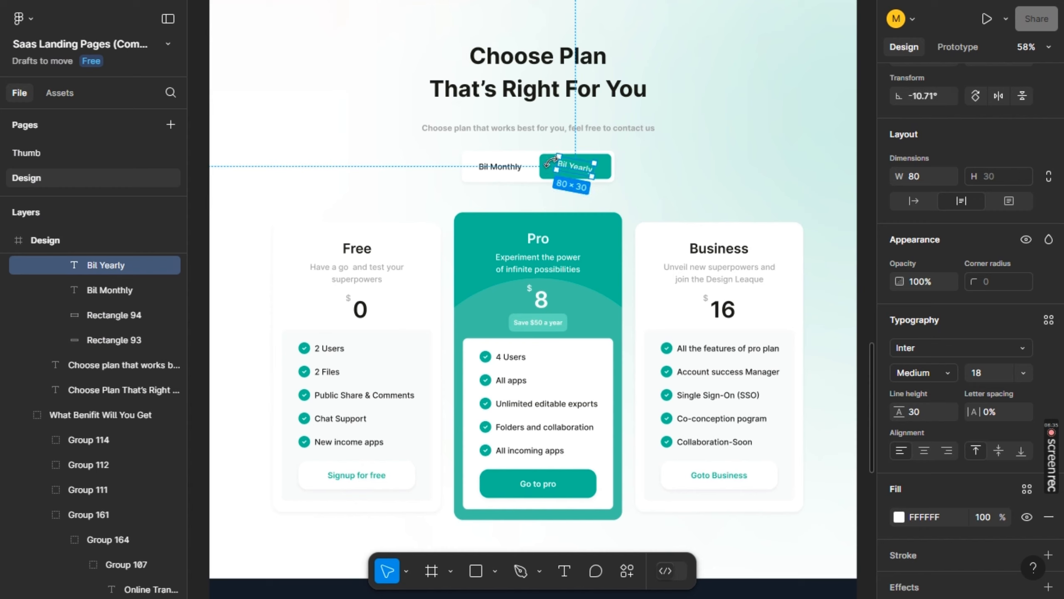
pyautogui.hotkey('ctrl', 'z')
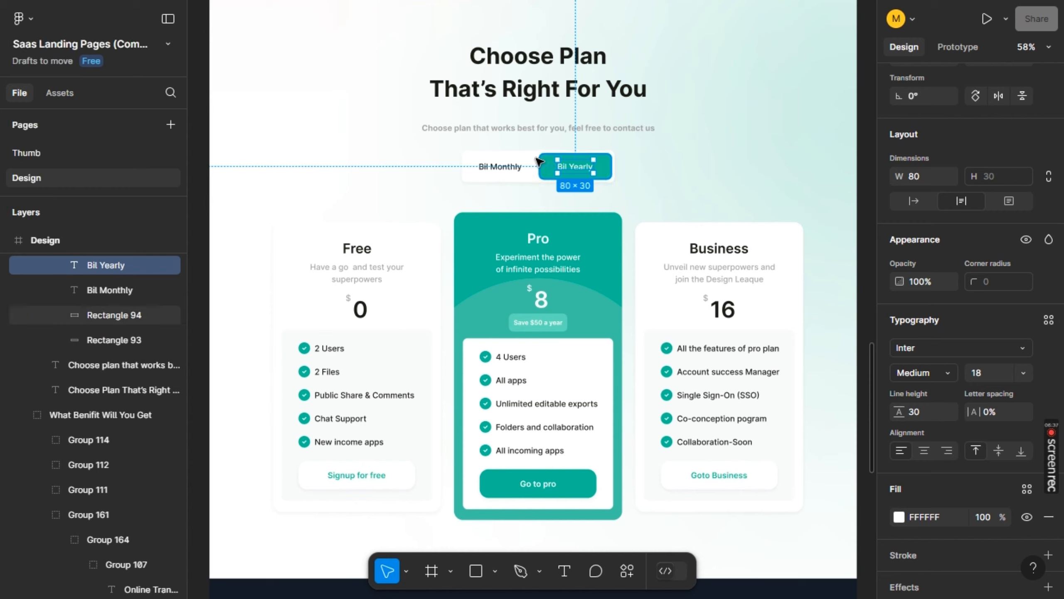
pyautogui.click(547, 162)
pyautogui.doubleClick(546, 162)
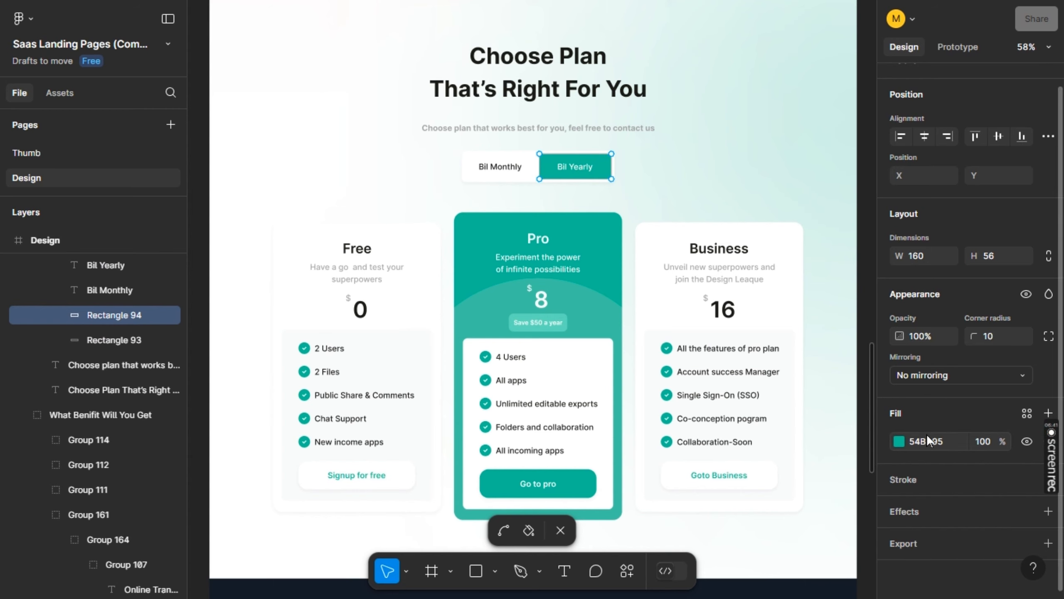
pyautogui.click(927, 435)
# Back in Webflow, set the Bil Yearly button's background color to #54bd95
pyautogui.hotkey('alt', 'Tab')
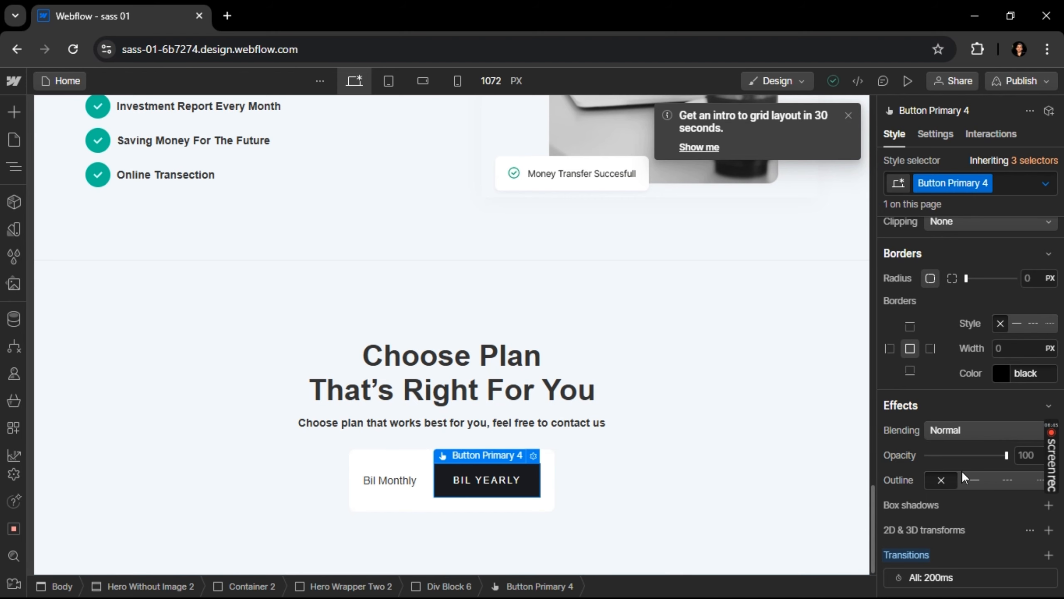
pyautogui.scroll(-5, 1031, 372)
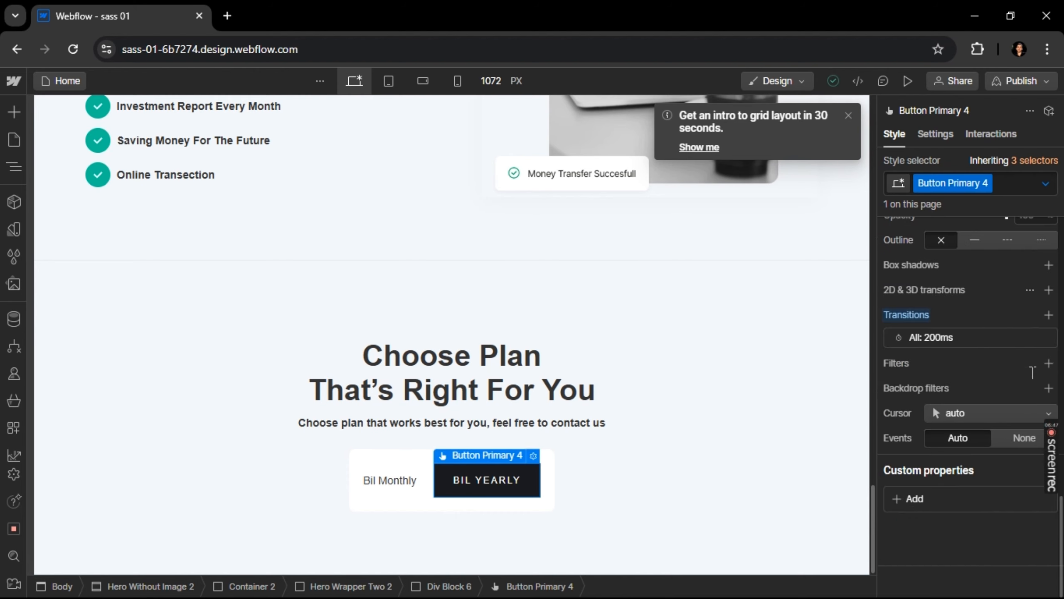
pyautogui.scroll(12, 983, 461)
pyautogui.click(983, 461)
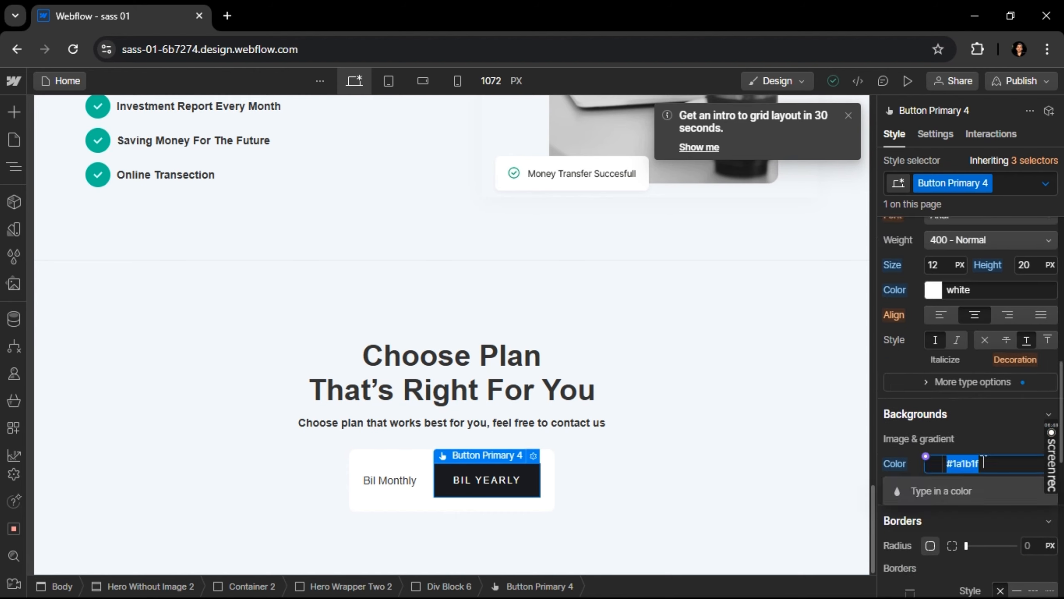
pyautogui.write('#54bd95')
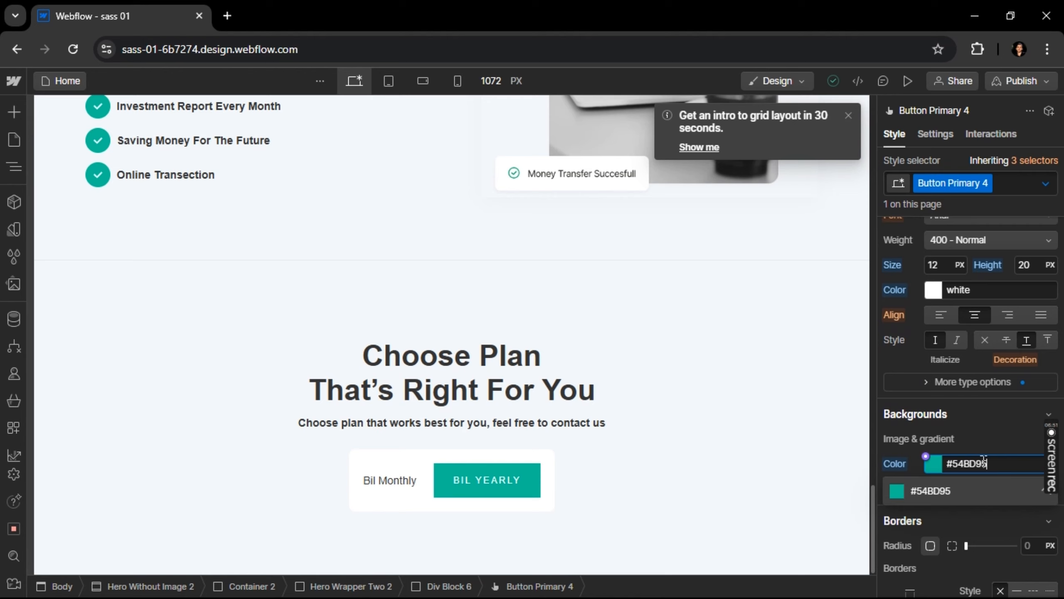
pyautogui.press('Return')
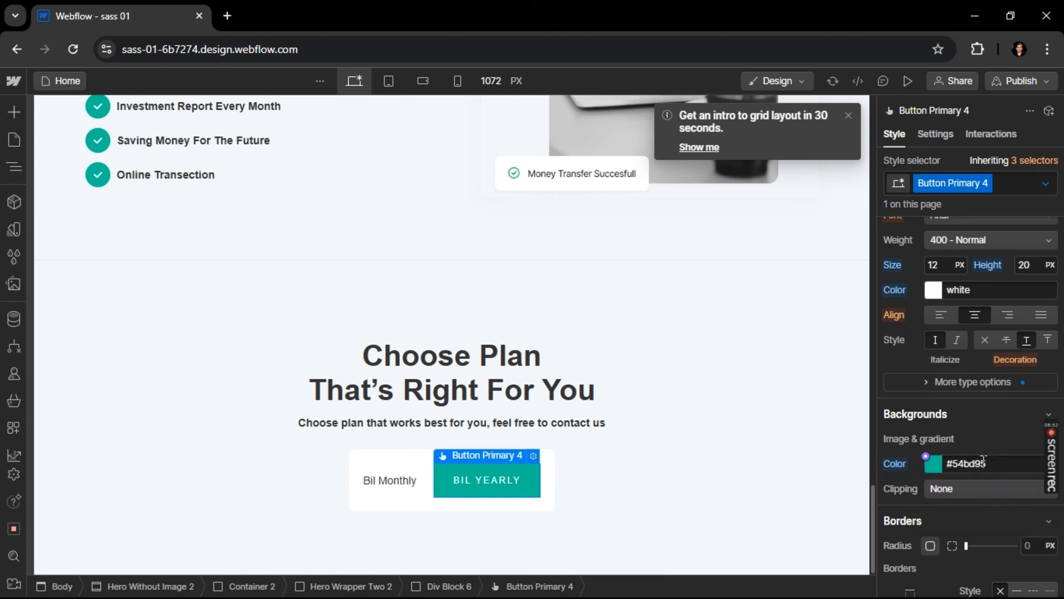
# Set the Bil Yearly button's border radius to 8 px and collapse the border settings
pyautogui.click(971, 544)
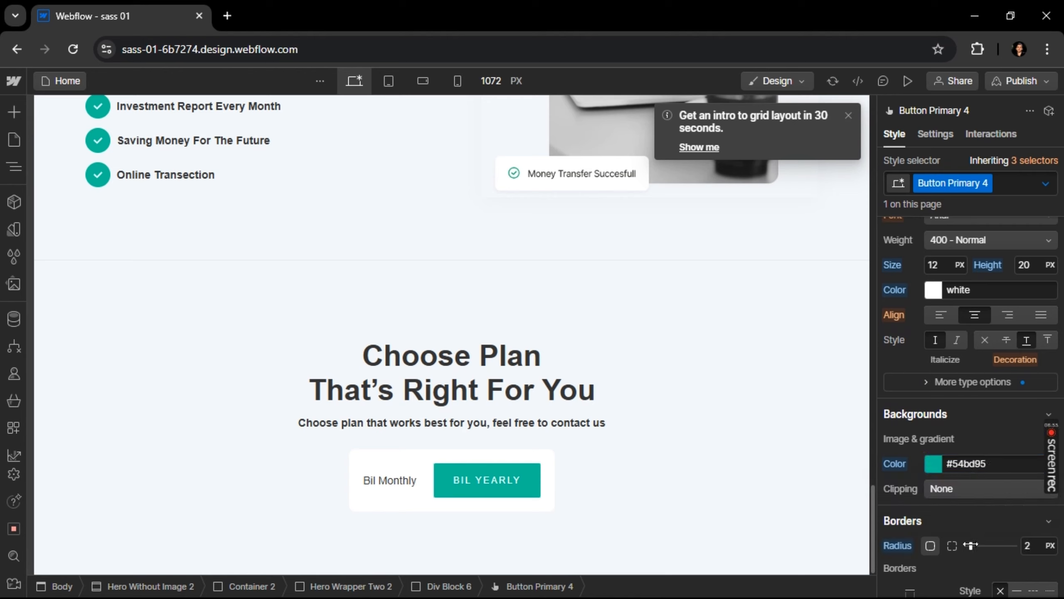
pyautogui.moveTo(971, 545); pyautogui.dragTo(985, 544)
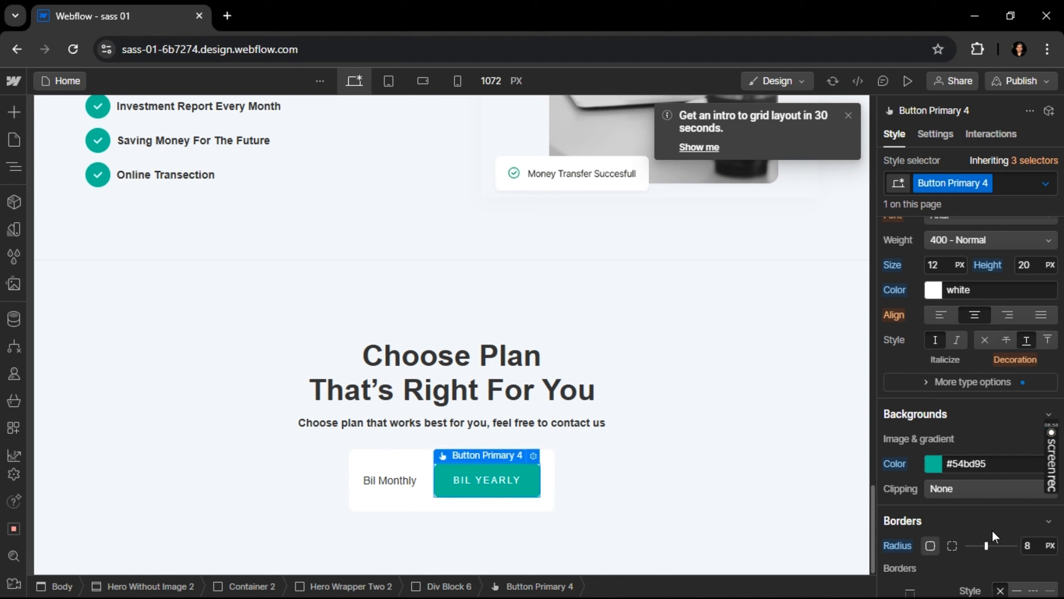
pyautogui.click(992, 529)
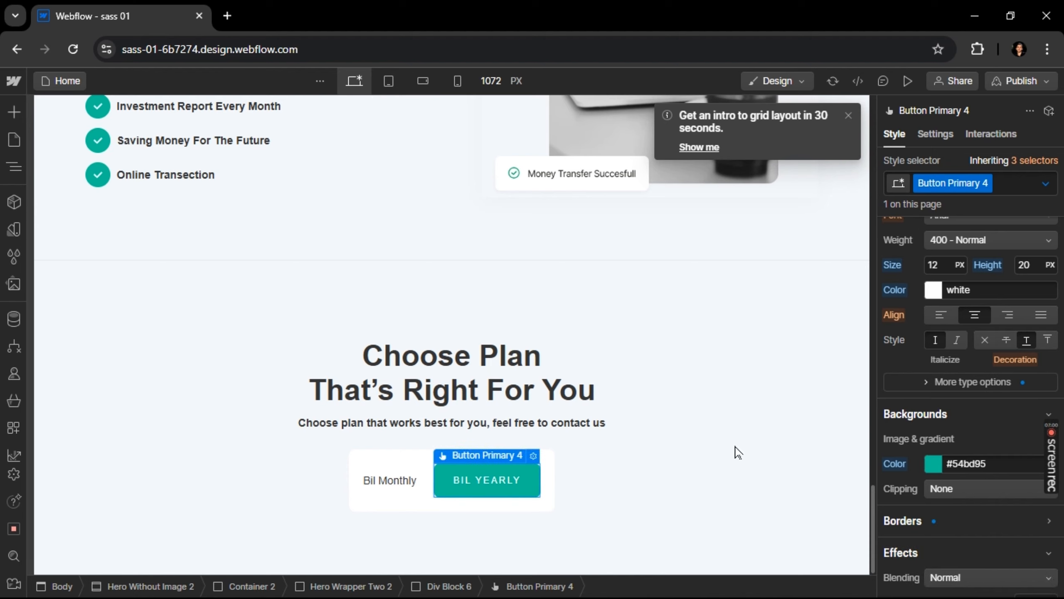
pyautogui.click(632, 452)
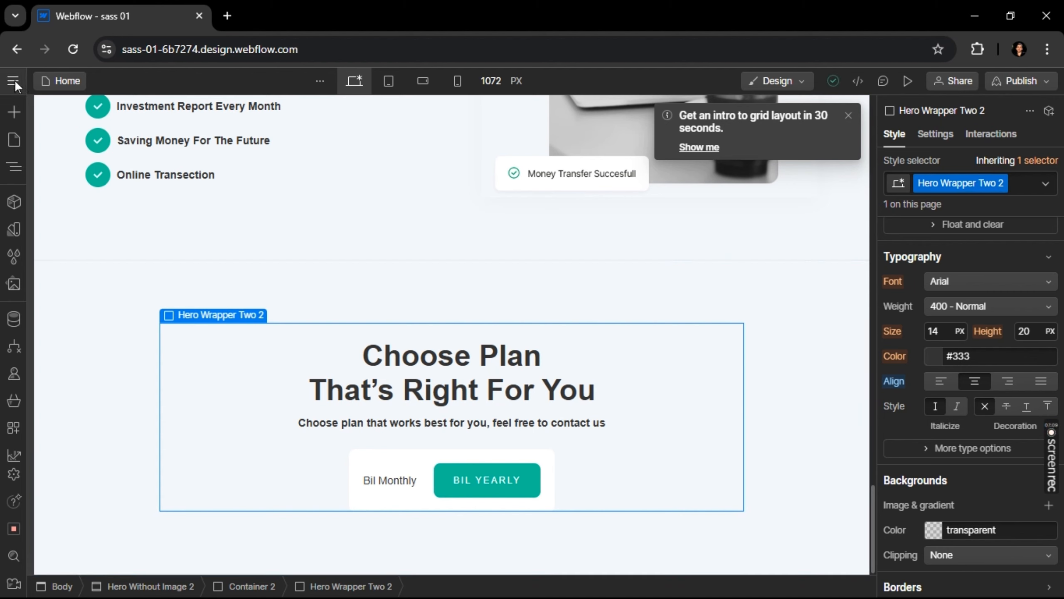
pyautogui.click(14, 112)
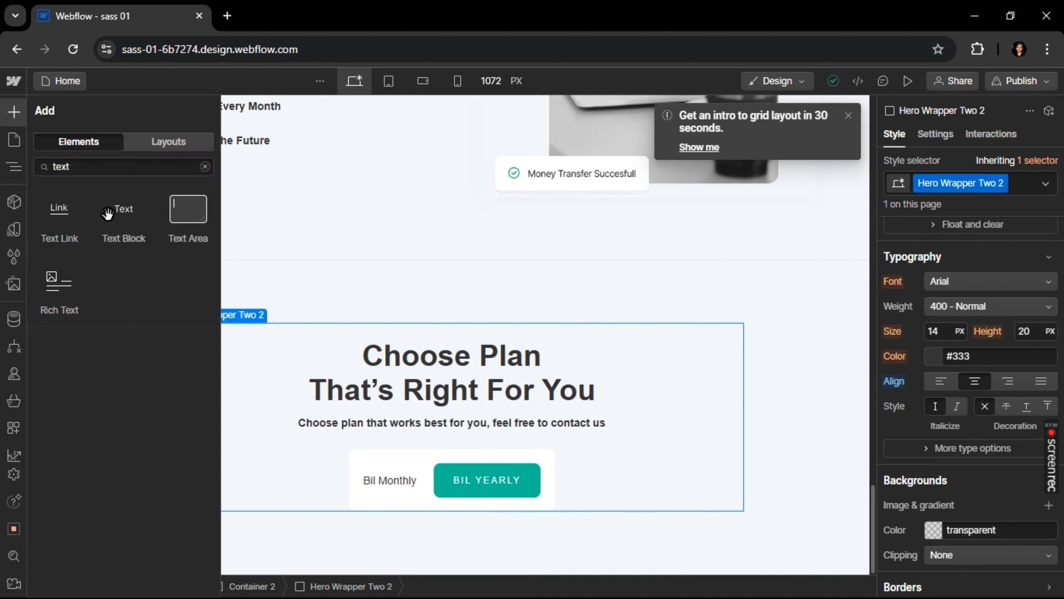
pyautogui.click(99, 166)
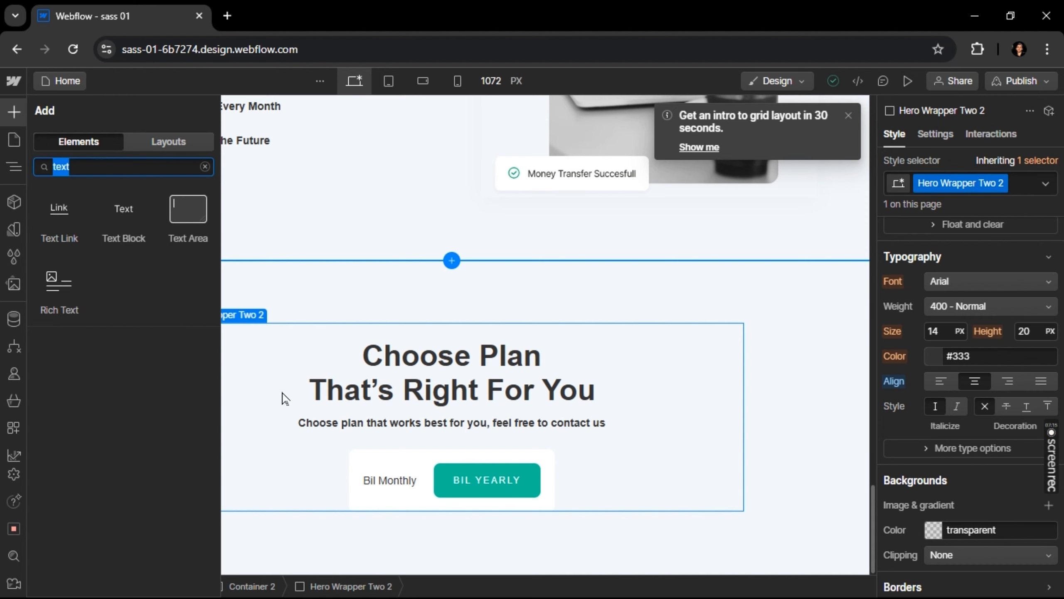
pyautogui.hotkey('alt', 'Tab')
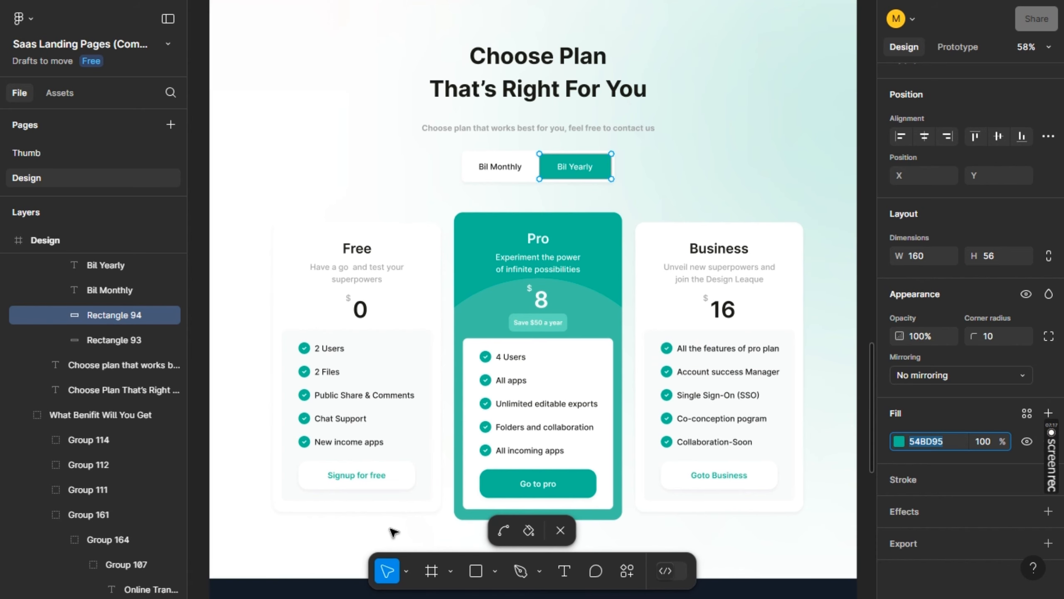
pyautogui.hotkey('alt', 'Tab')
# Insert the prebuilt Pricing Comparison layout below the Choose Plan section
pyautogui.click(451, 570)
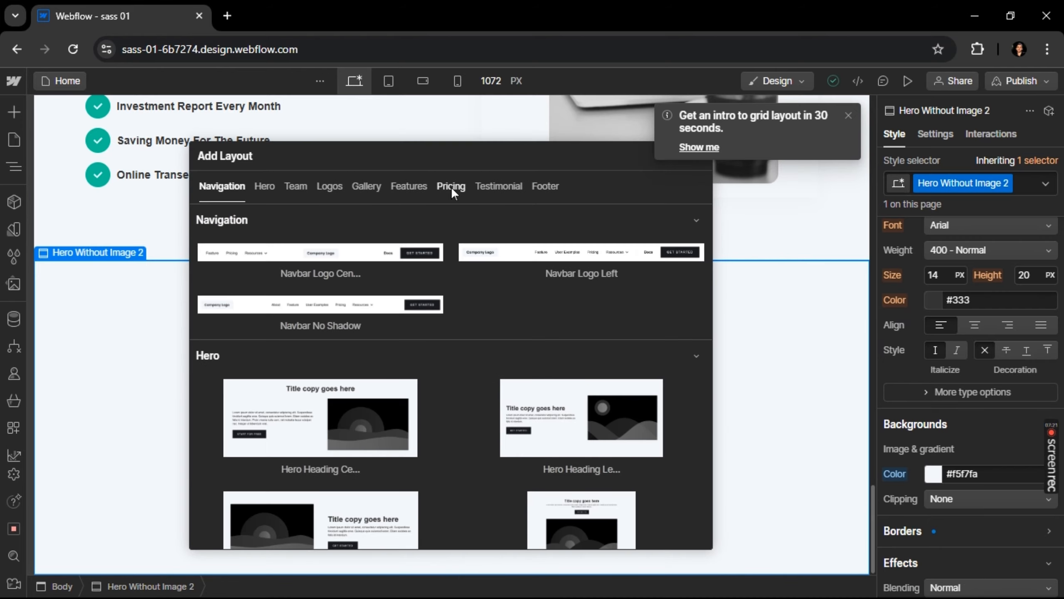
pyautogui.click(451, 186)
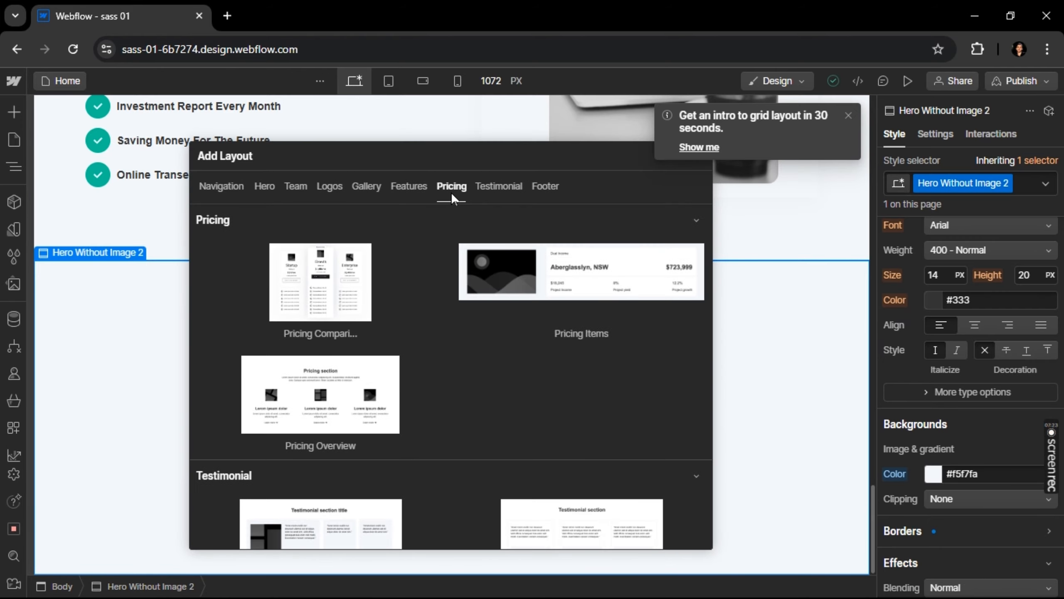
pyautogui.click(354, 291)
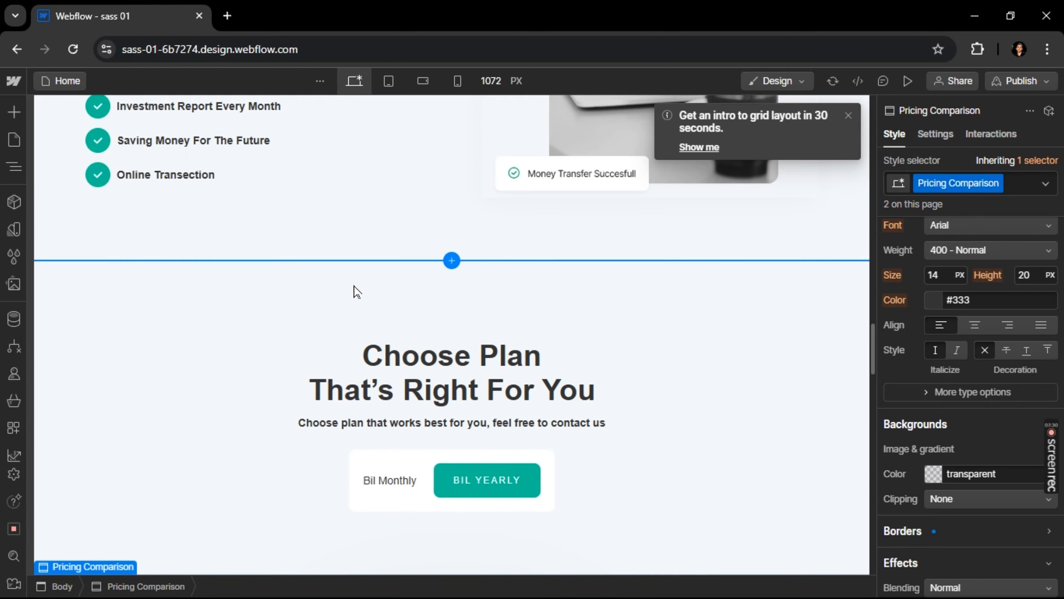
# Compare the inserted pricing cards with the Free, Pro and Business plan cards in the Figma design
pyautogui.scroll(-5, 377, 356)
pyautogui.scroll(-10, 390, 392)
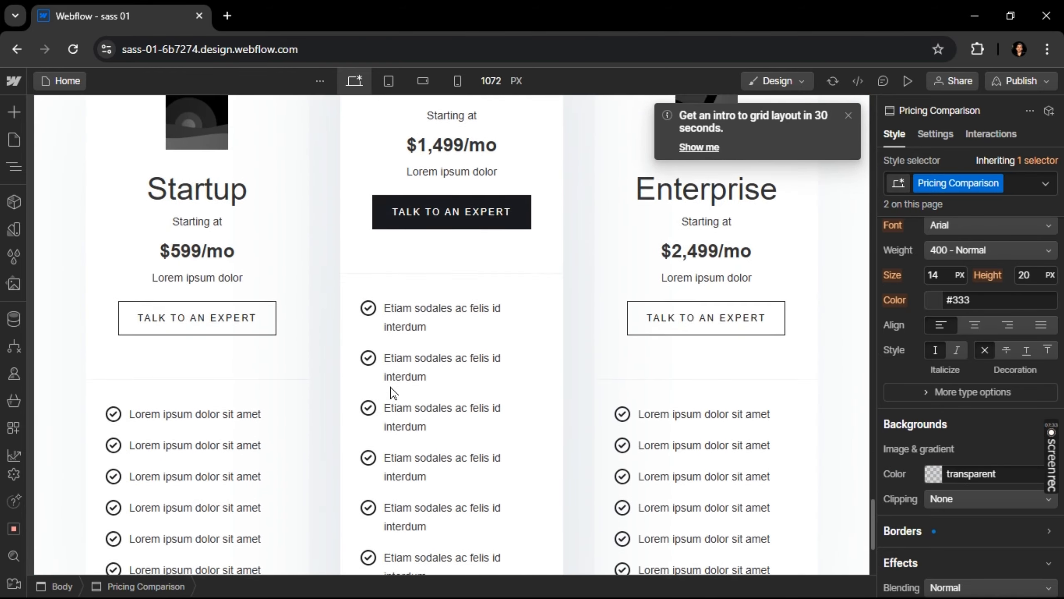
pyautogui.press('Escape')
pyautogui.scroll(8, 392, 393)
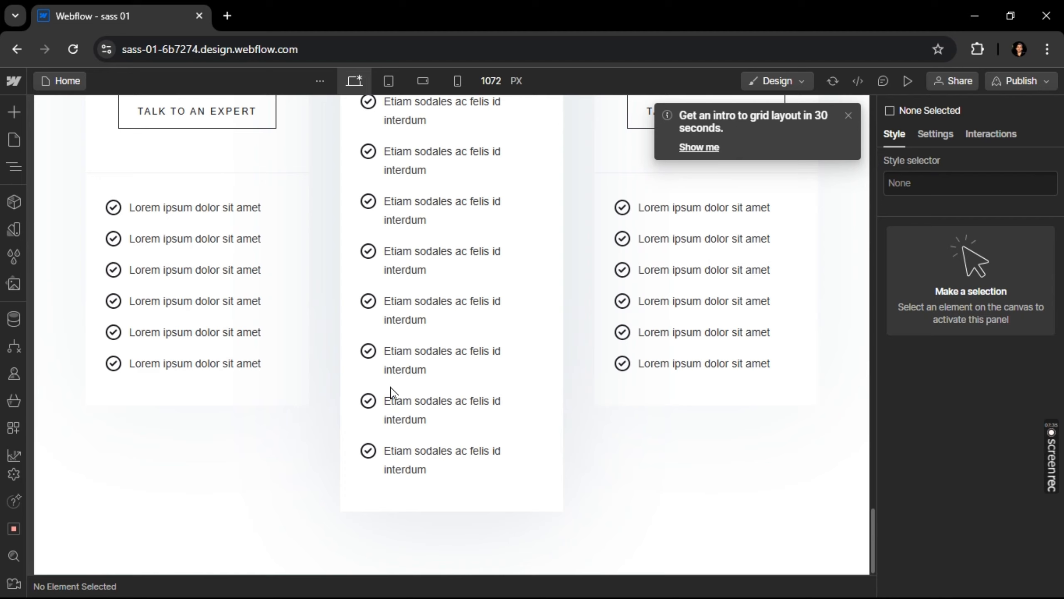
pyautogui.scroll(5, 392, 392)
pyautogui.scroll(-5, 392, 393)
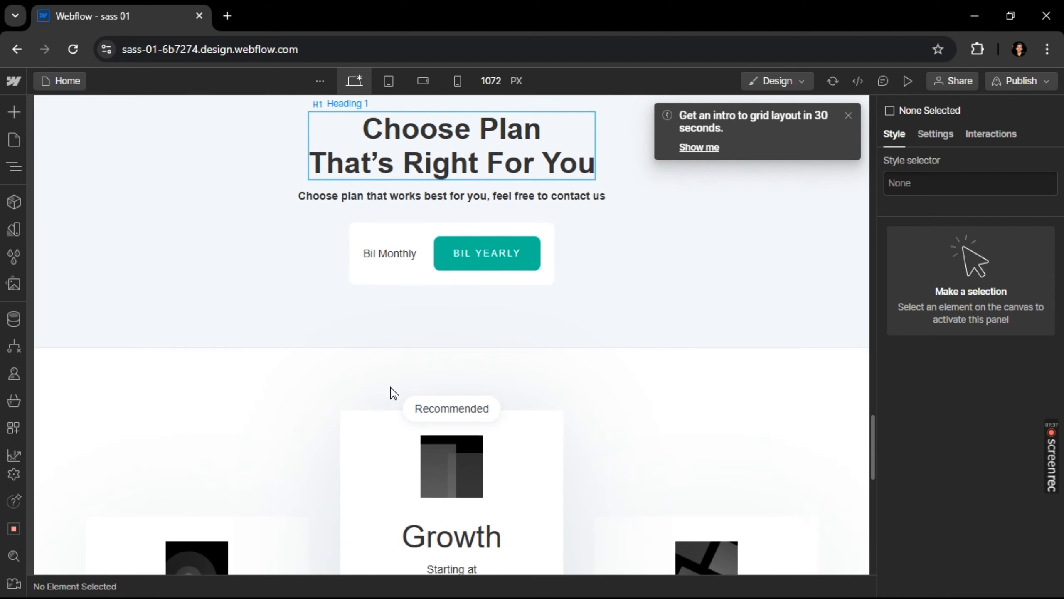
pyautogui.hotkey('alt', 'Tab')
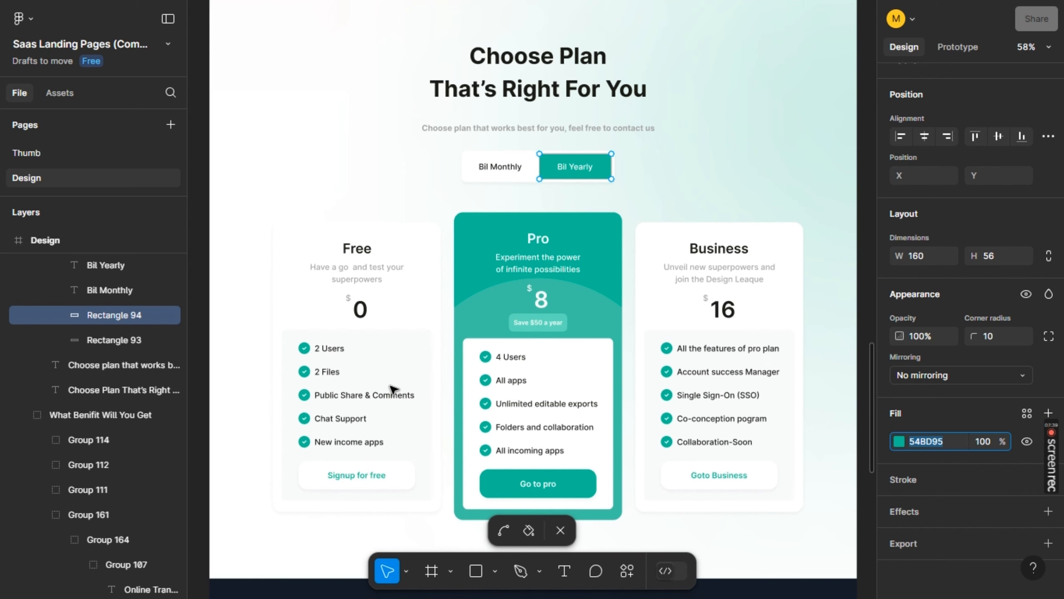
pyautogui.hotkey('alt', 'Tab')
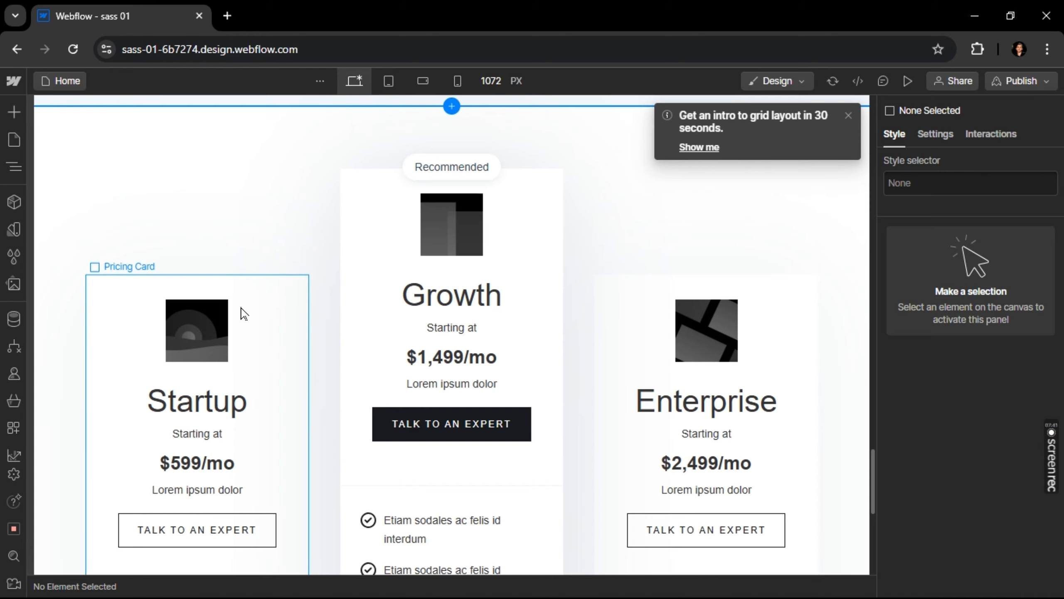
pyautogui.scroll(-8, 273, 318)
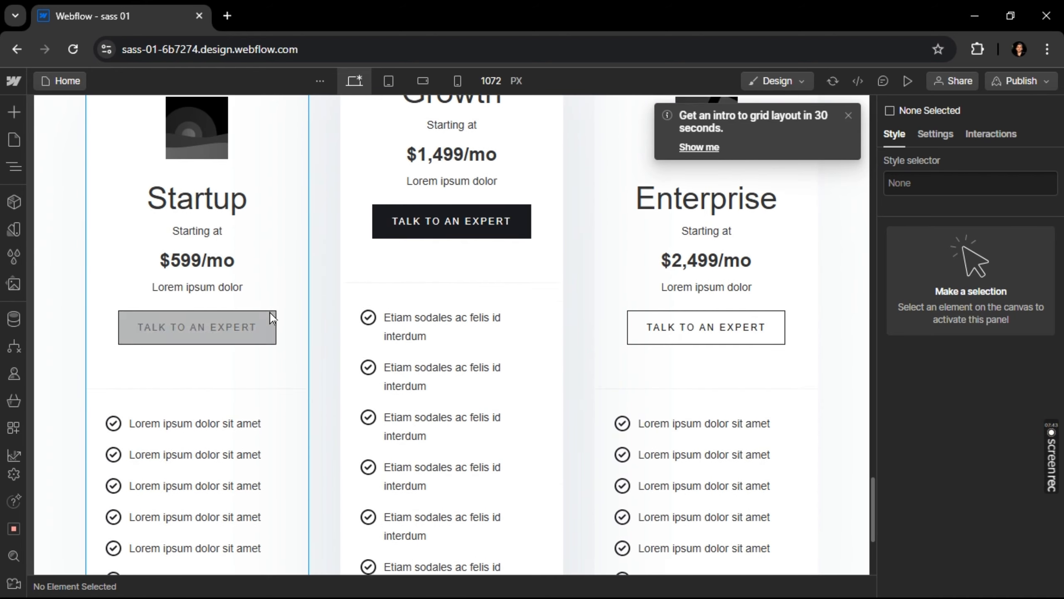
pyautogui.scroll(-2, 273, 319)
pyautogui.hotkey('alt', 'Tab')
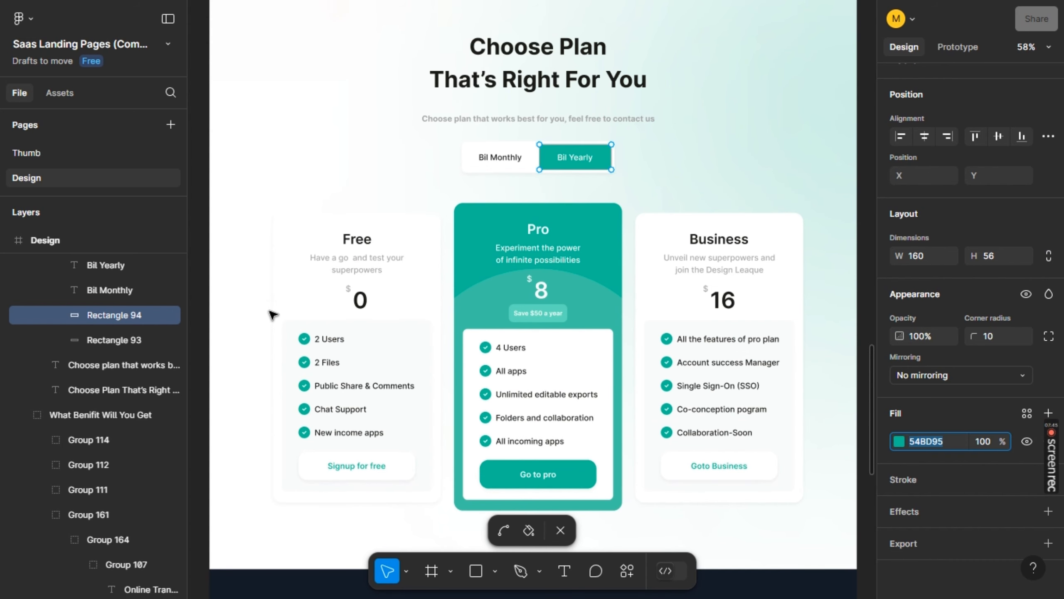
pyautogui.hotkey('alt', 'Tab')
# Replace the check-circle background image of the Pricing Feature list items with the green tick.png asset
pyautogui.scroll(2, 270, 316)
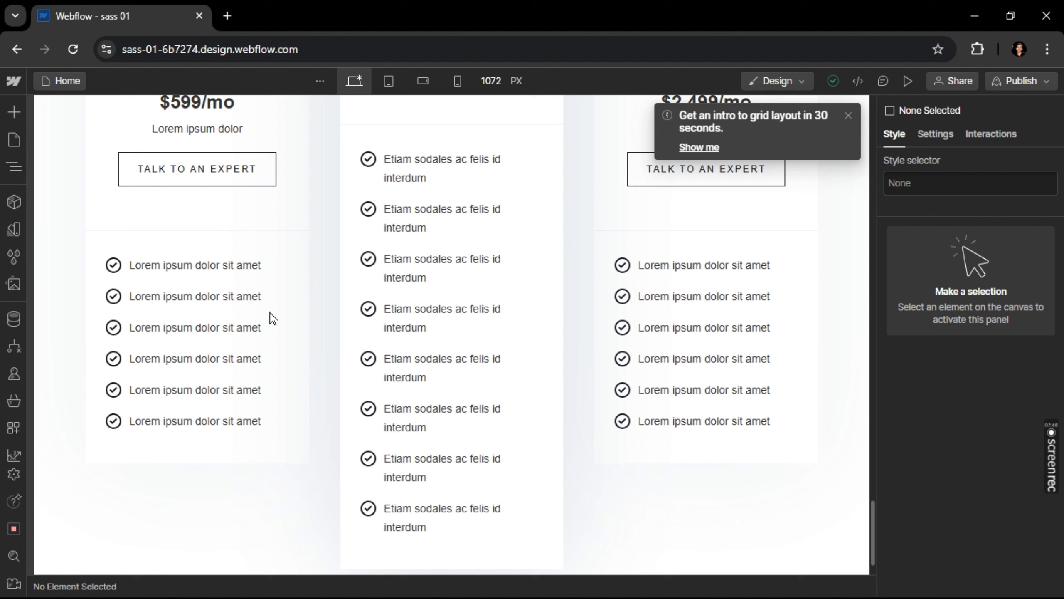
pyautogui.click(121, 280)
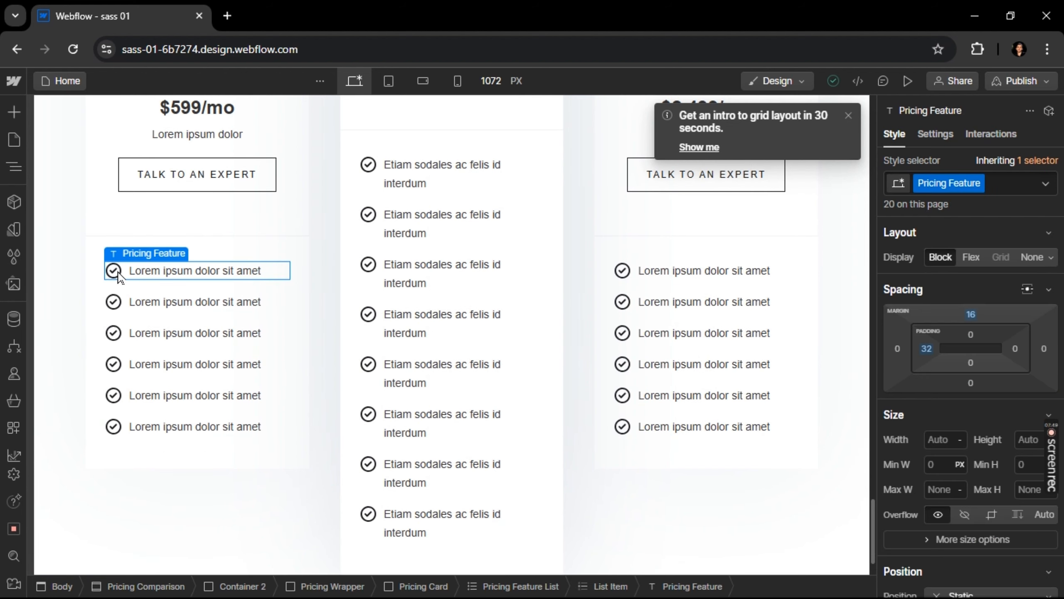
pyautogui.scroll(-10, 926, 417)
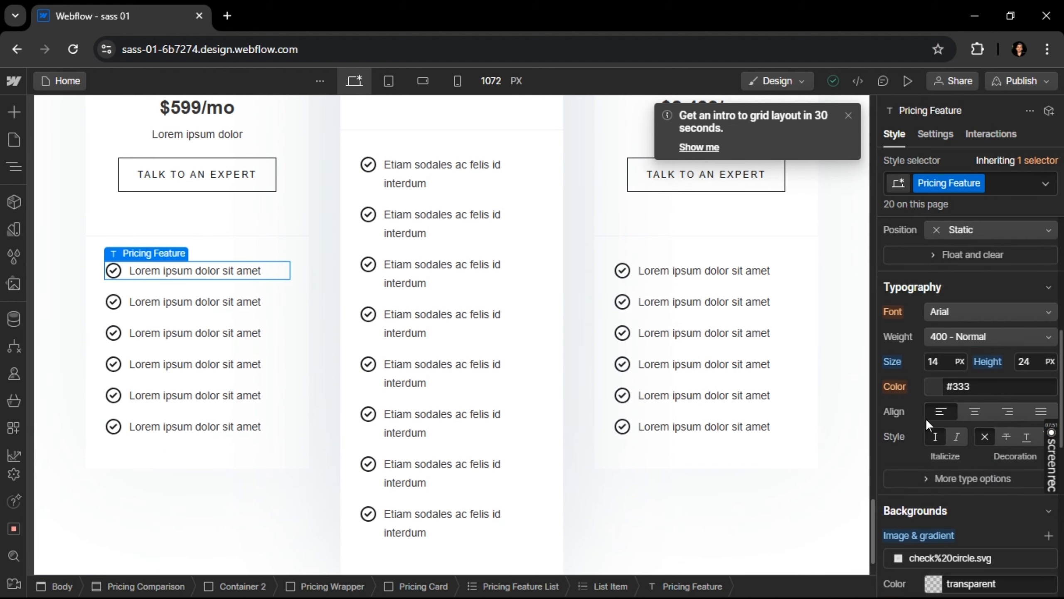
pyautogui.scroll(-2, 926, 418)
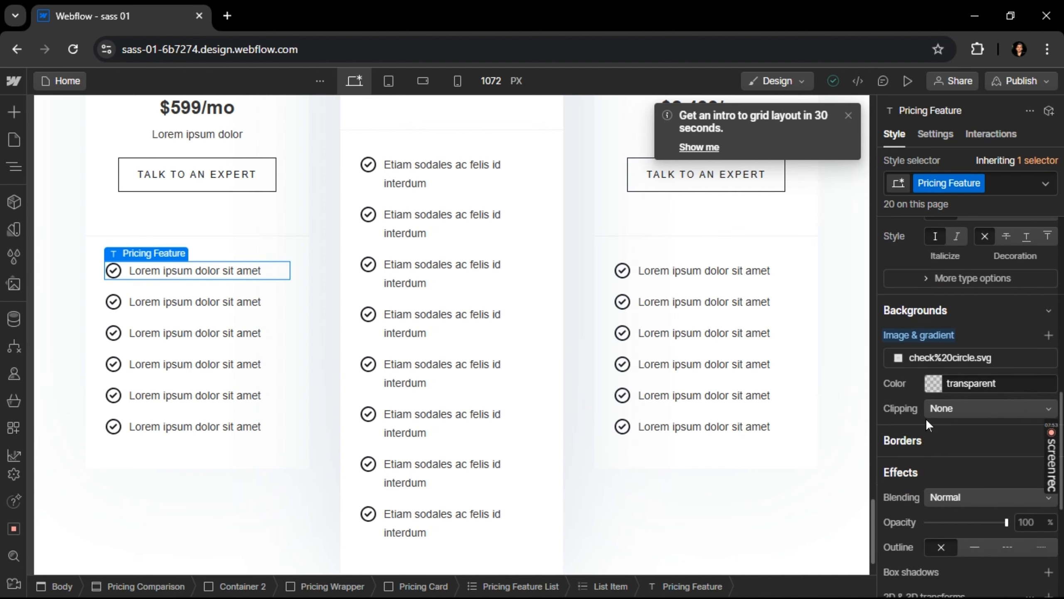
pyautogui.click(1014, 359)
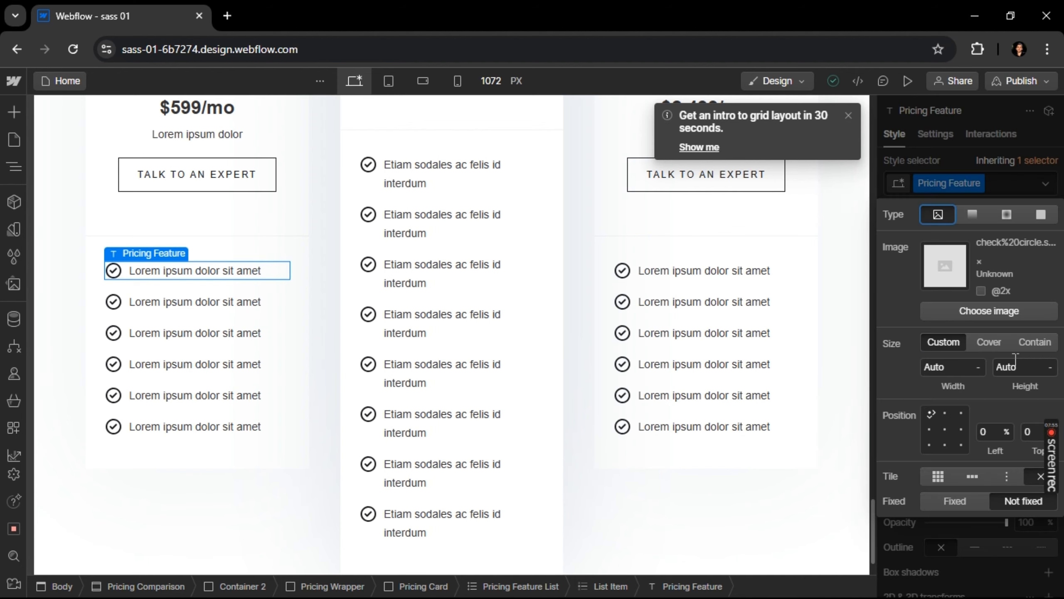
pyautogui.click(1016, 310)
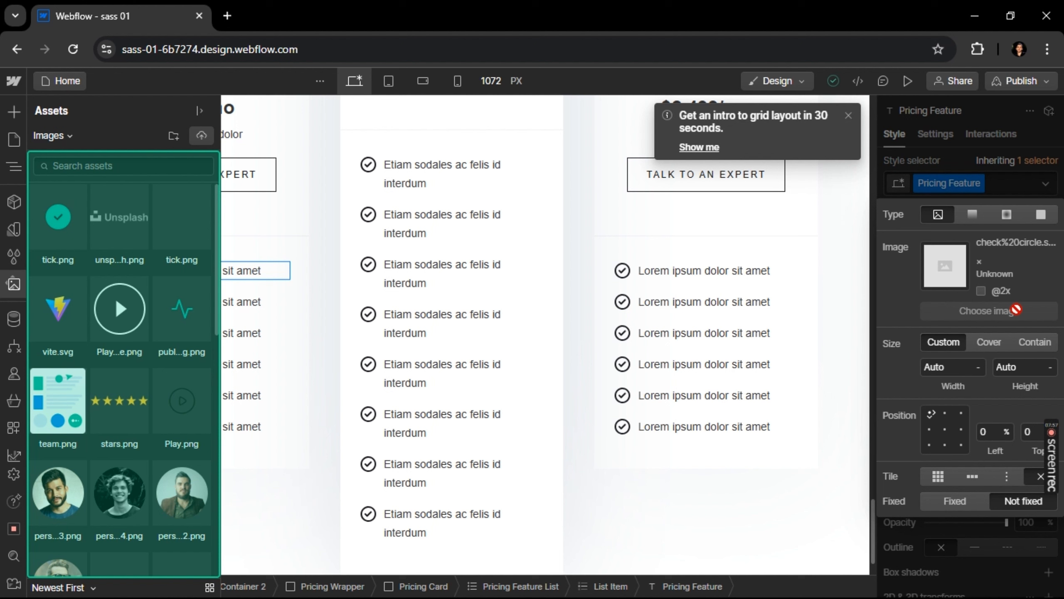
pyautogui.click(63, 229)
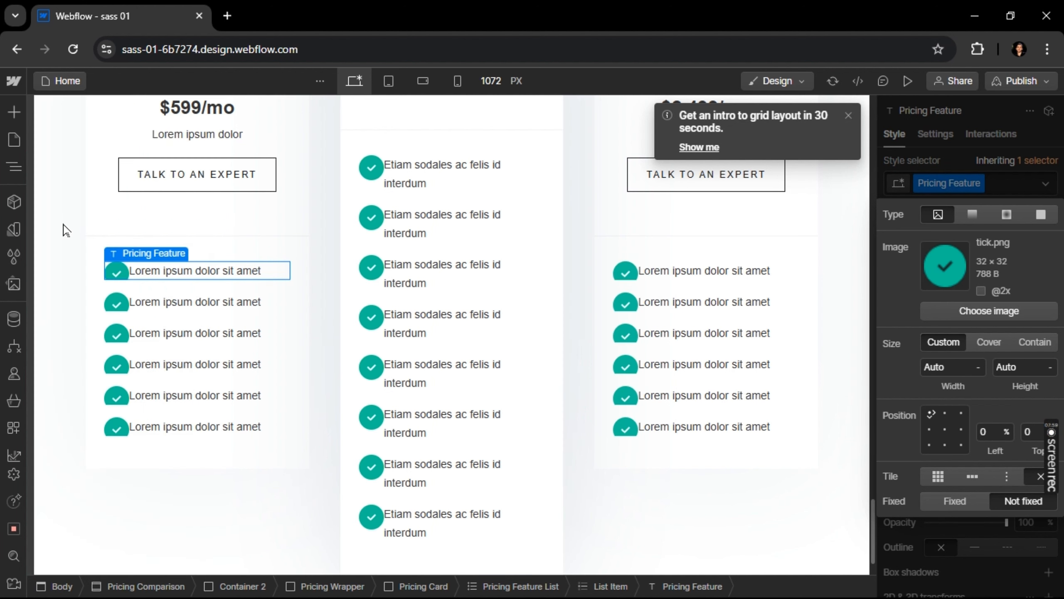
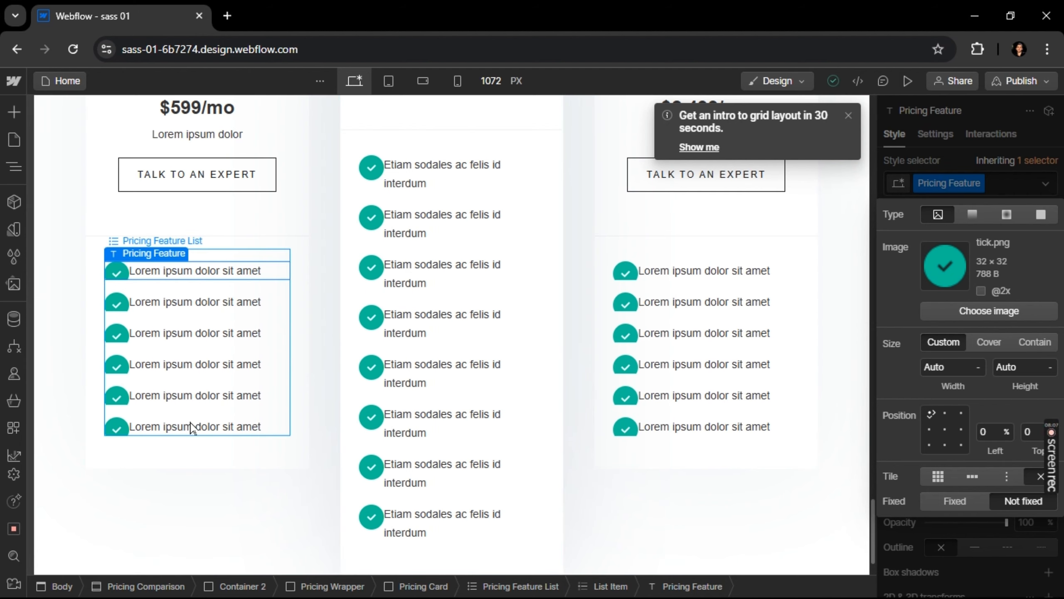
# Examine the layout, spacing and background settings of the Pricing Feature List in the first pricing card
pyautogui.click(203, 466)
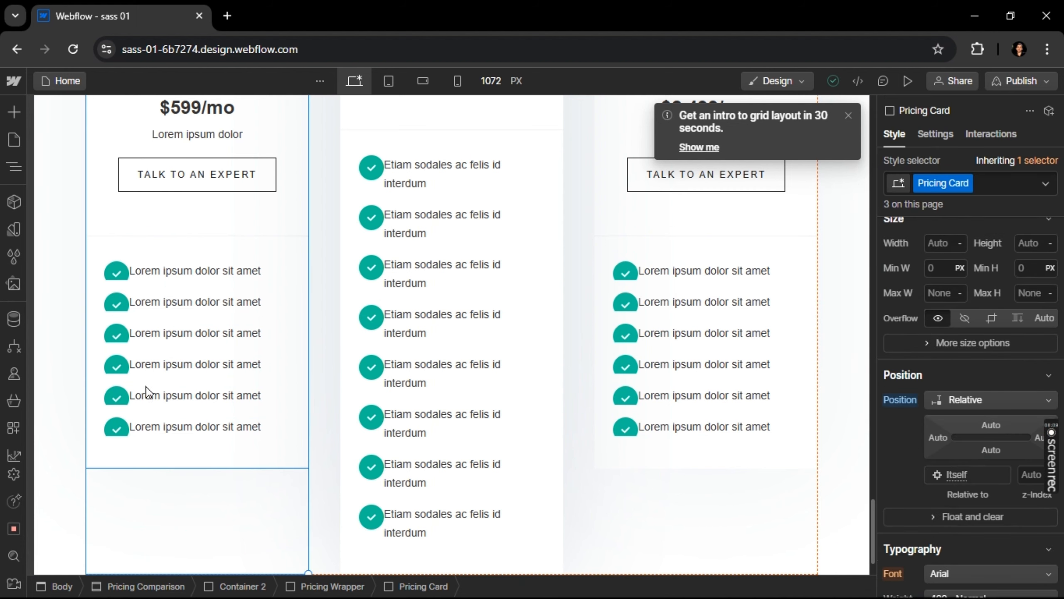
pyautogui.click(239, 298)
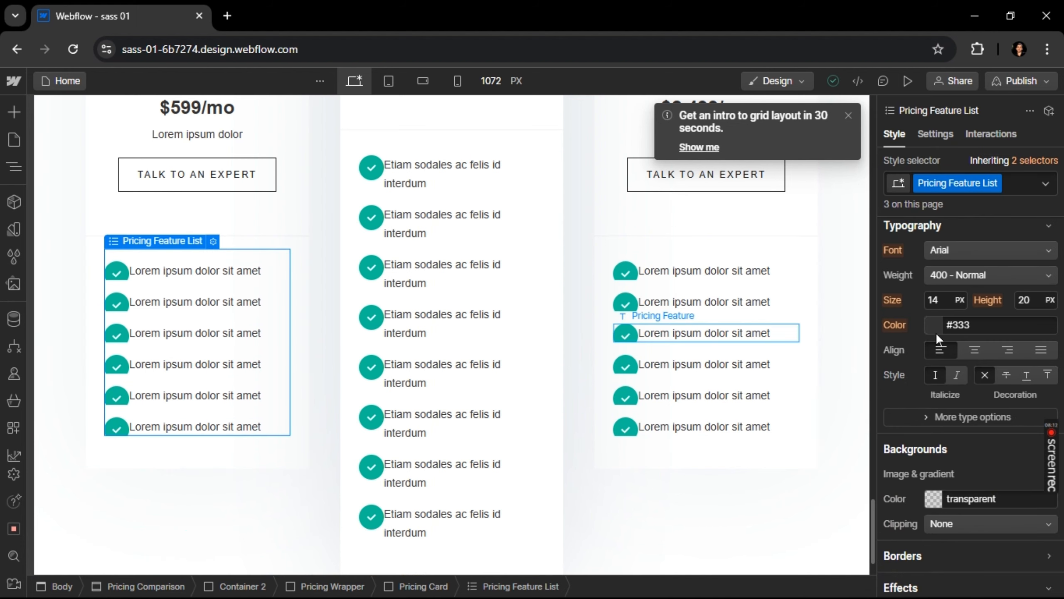
pyautogui.scroll(-5, 949, 407)
pyautogui.scroll(15, 951, 412)
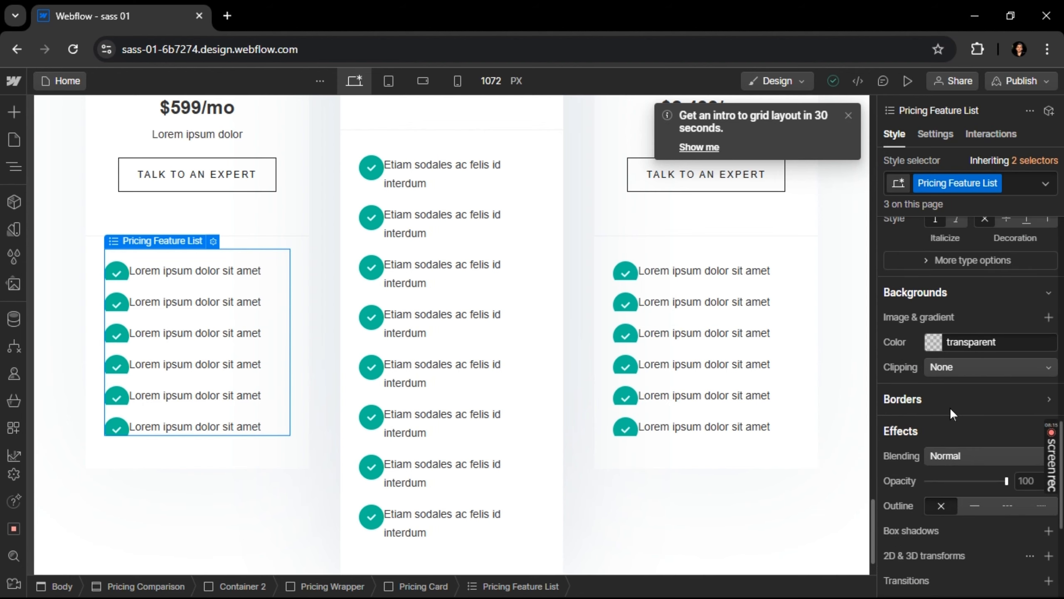
pyautogui.scroll(6, 949, 407)
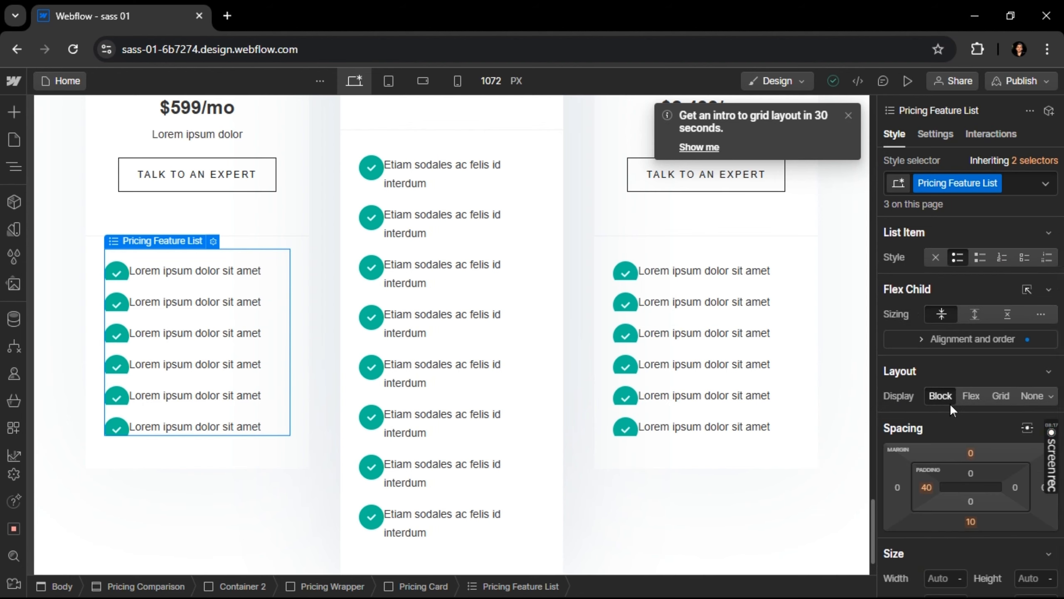
pyautogui.scroll(-6, 947, 353)
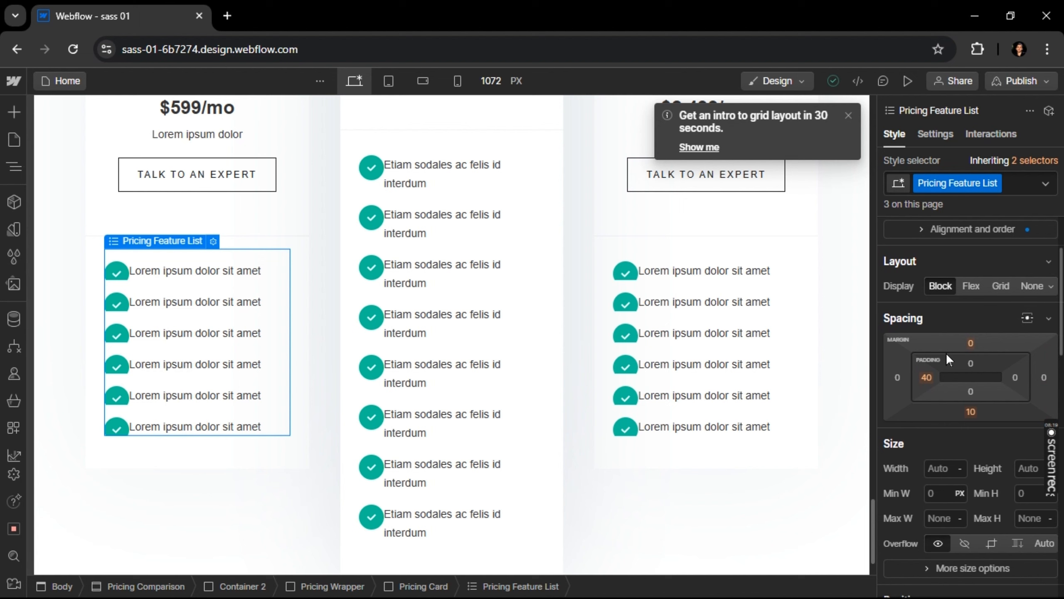
pyautogui.scroll(6, 946, 352)
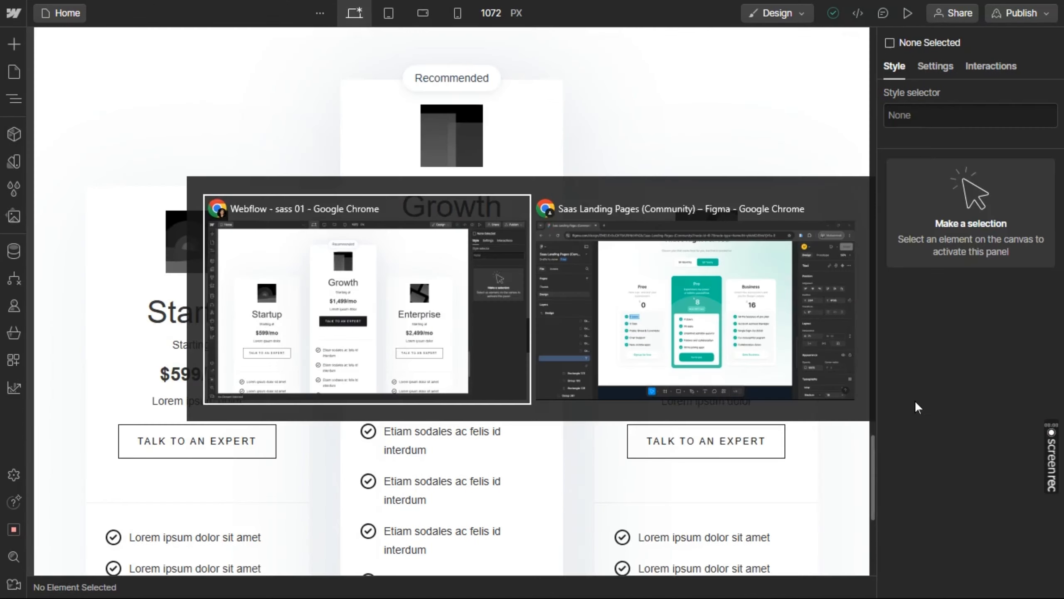
# Copy the Free plan title from the Figma design and replace the Startup card's title in Webflow with "Free"
pyautogui.hotkey('alt', 'Tab')
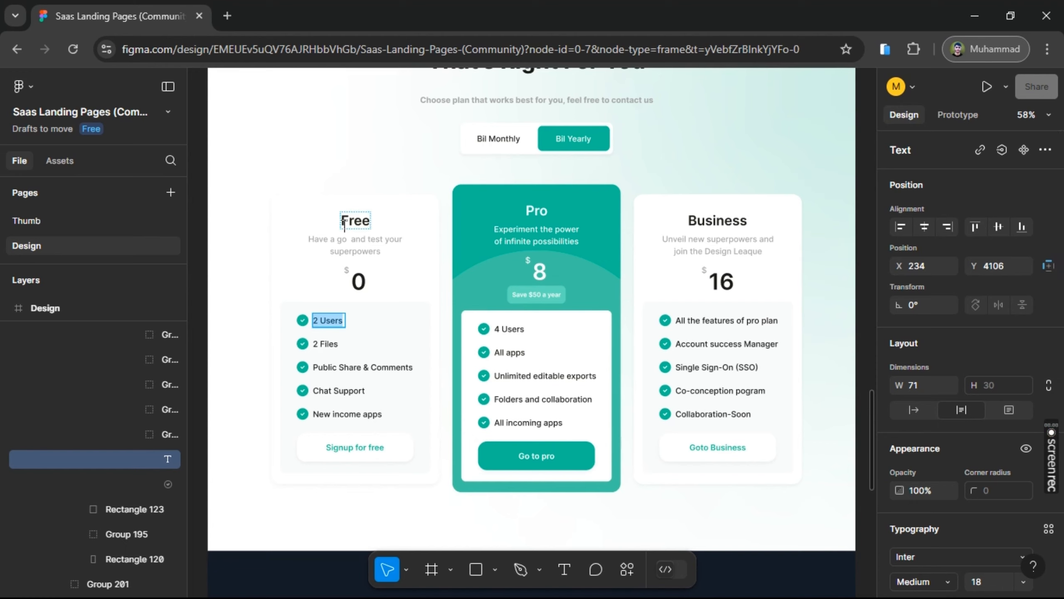
pyautogui.doubleClick(347, 225)
pyautogui.hotkey('ctrl', 'c')
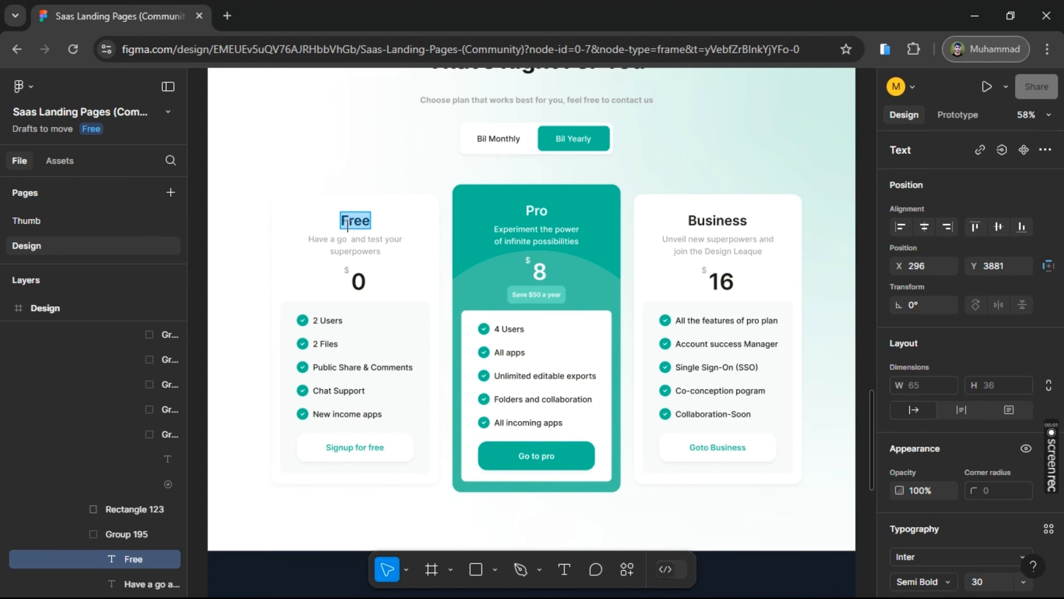
pyautogui.hotkey('alt', 'Tab')
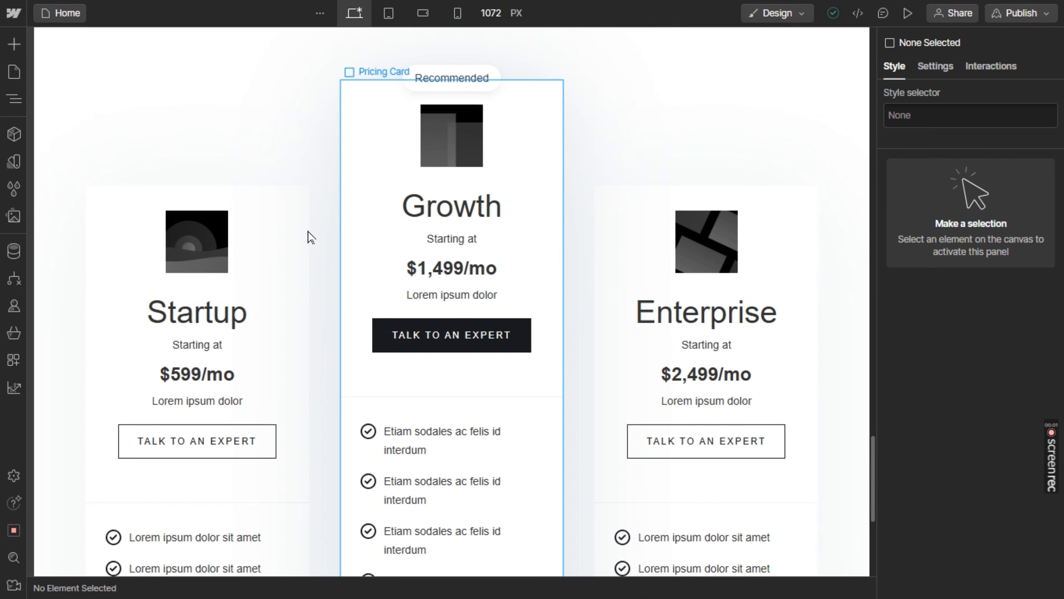
pyautogui.doubleClick(201, 315)
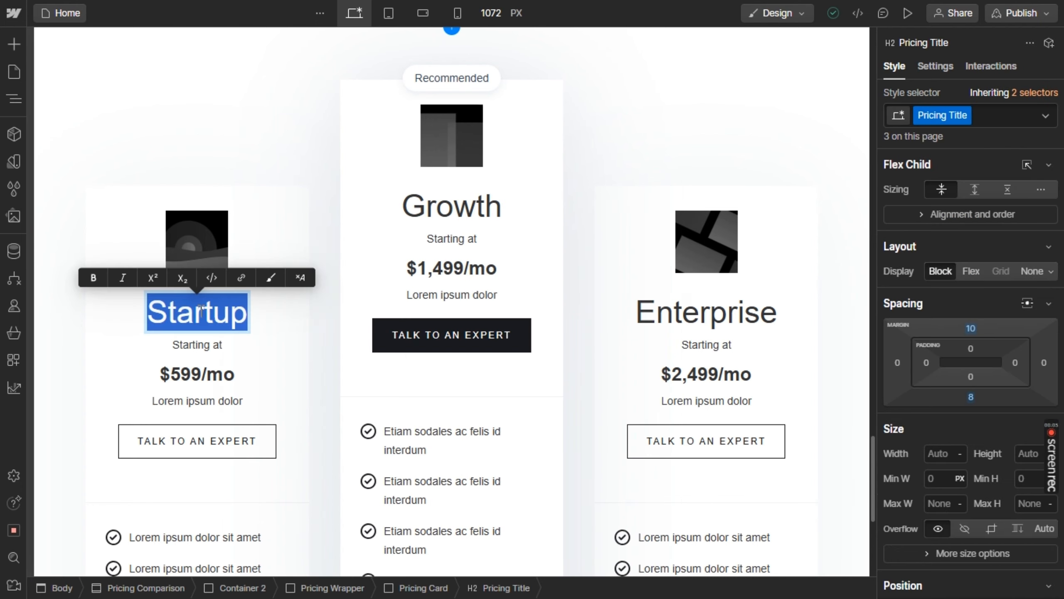
pyautogui.click(202, 310)
pyautogui.doubleClick(201, 310)
pyautogui.hotkey('ctrl', 'v')
# Copy the Pro plan title from Figma and replace the Growth card's title in Webflow with "Pro"
pyautogui.hotkey('alt', 'Tab')
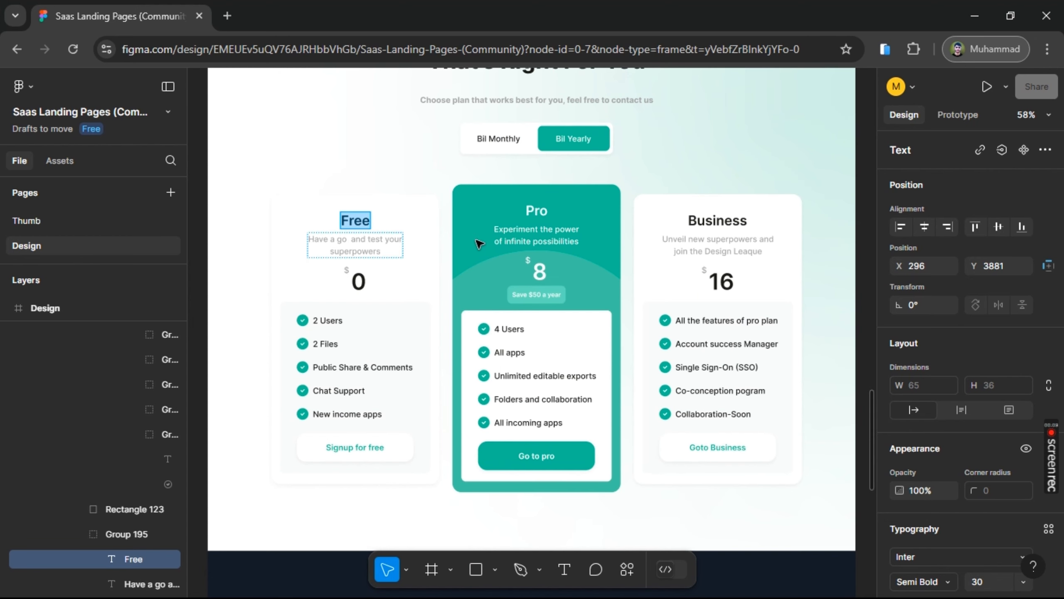
pyautogui.doubleClick(538, 212)
pyautogui.hotkey('ctrl', 'c')
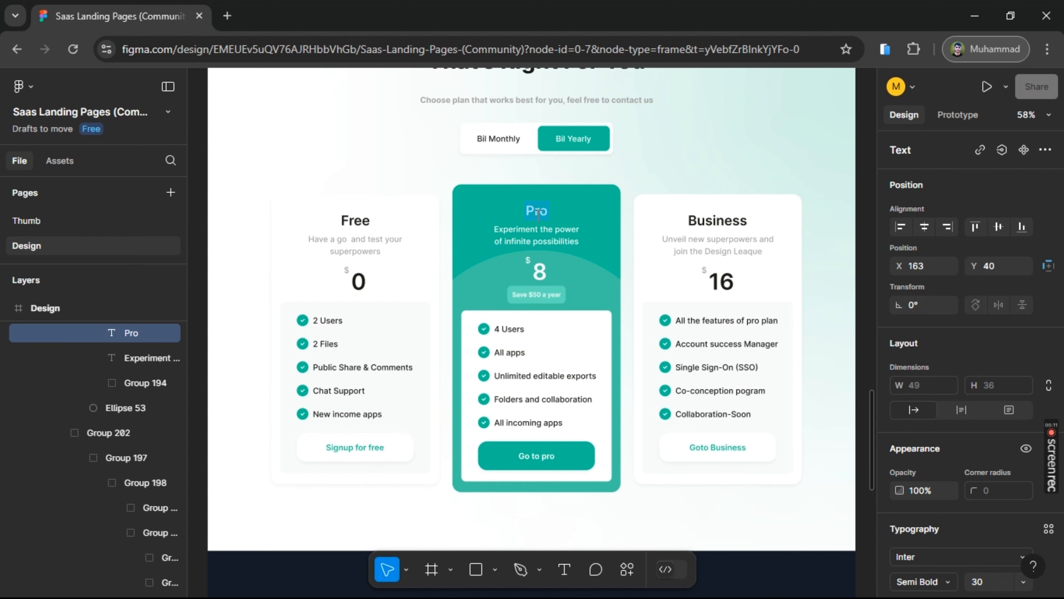
pyautogui.hotkey('alt', 'Tab')
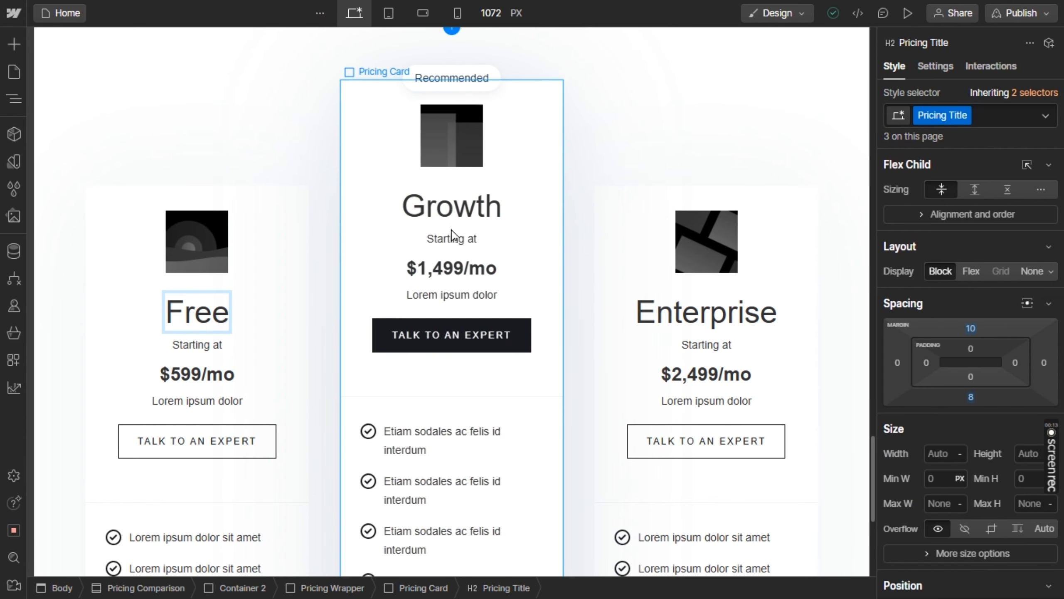
pyautogui.doubleClick(452, 207)
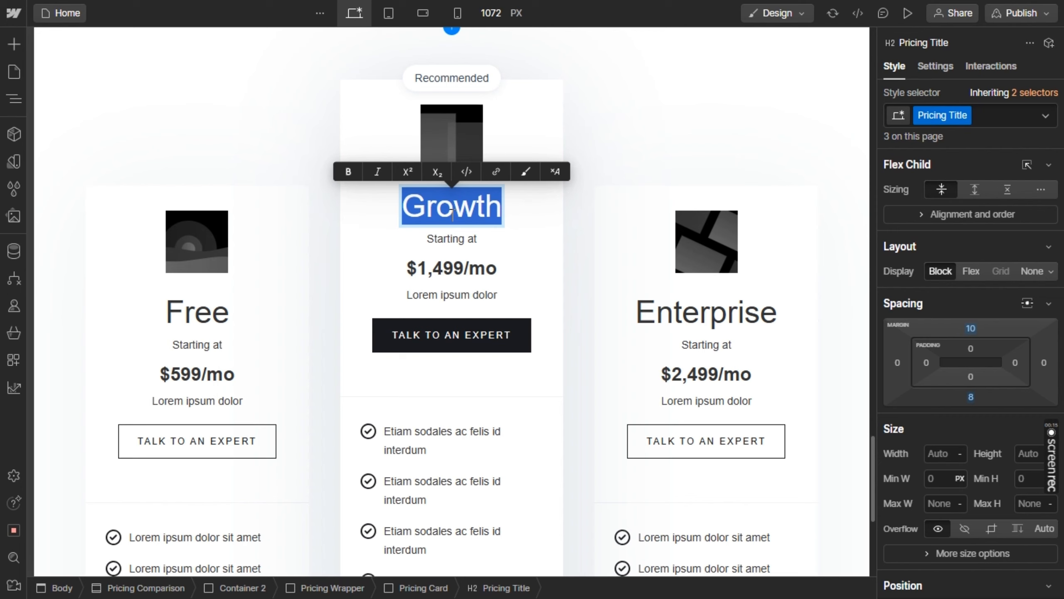
pyautogui.hotkey('ctrl', 'v')
# Copy the Business plan title from Figma and replace the Enterprise card's title in Webflow with "Business"
pyautogui.hotkey('alt', 'Tab')
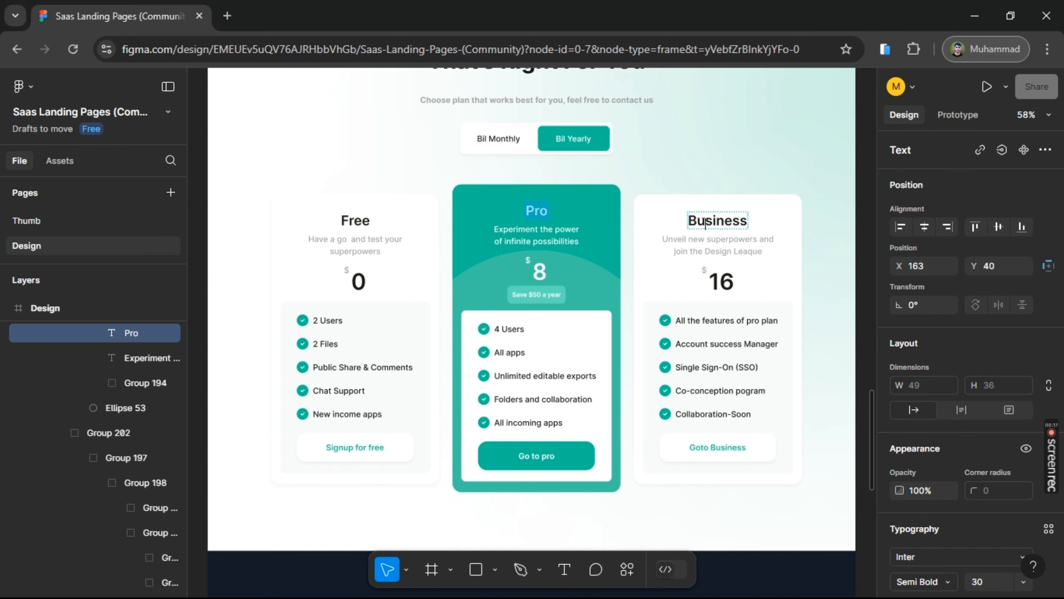
pyautogui.doubleClick(708, 222)
pyautogui.hotkey('ctrl', 'c')
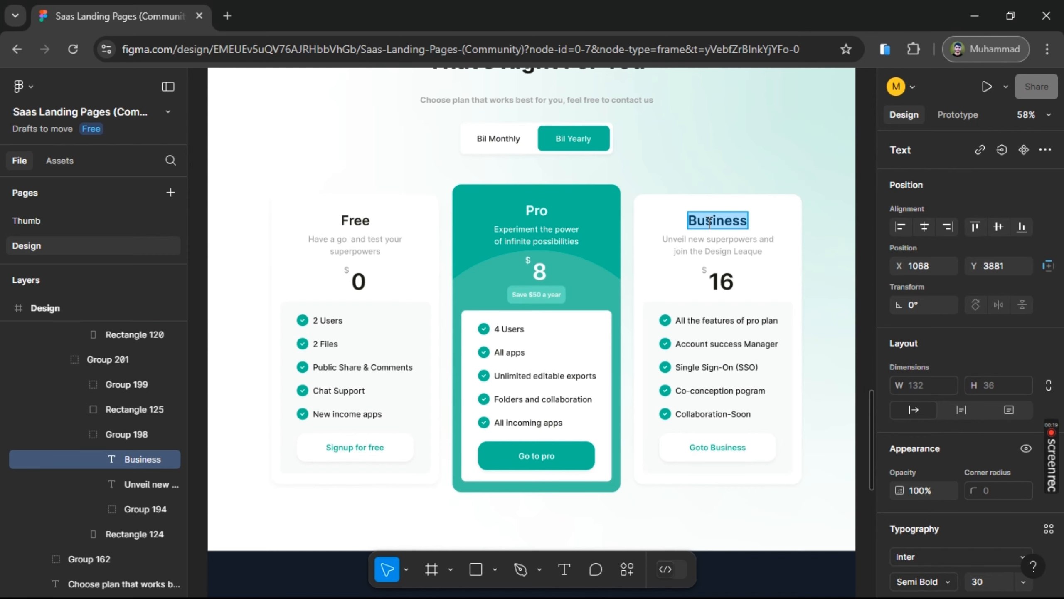
pyautogui.hotkey('alt', 'Tab')
pyautogui.doubleClick(708, 312)
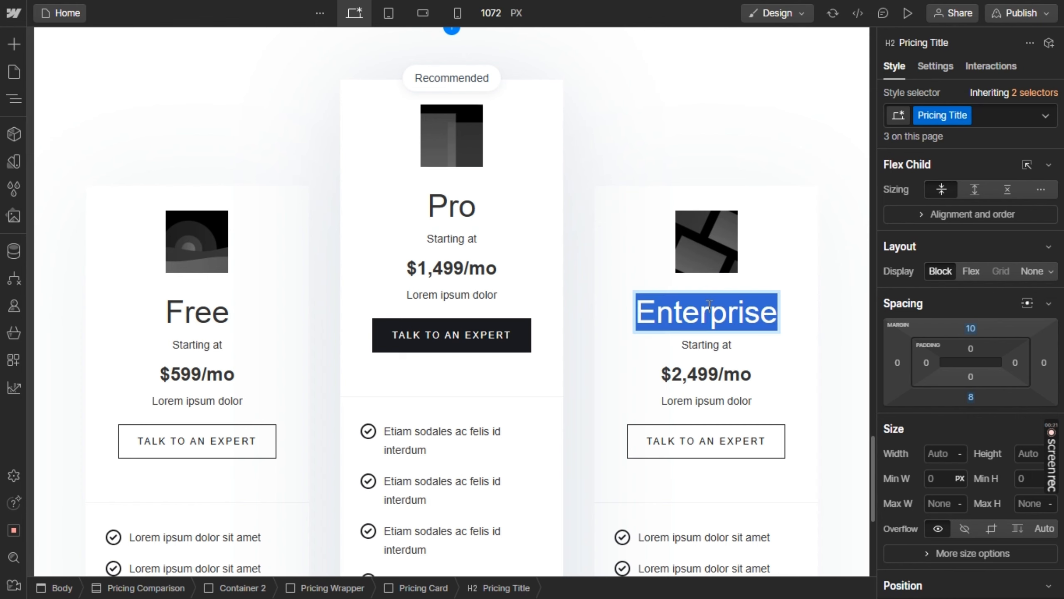
pyautogui.hotkey('ctrl', 'v')
# Replace the Free card's "Starting at" subtitle in Webflow with "Have a go and test your superpowers" copied from Figma
pyautogui.hotkey('alt', 'Tab')
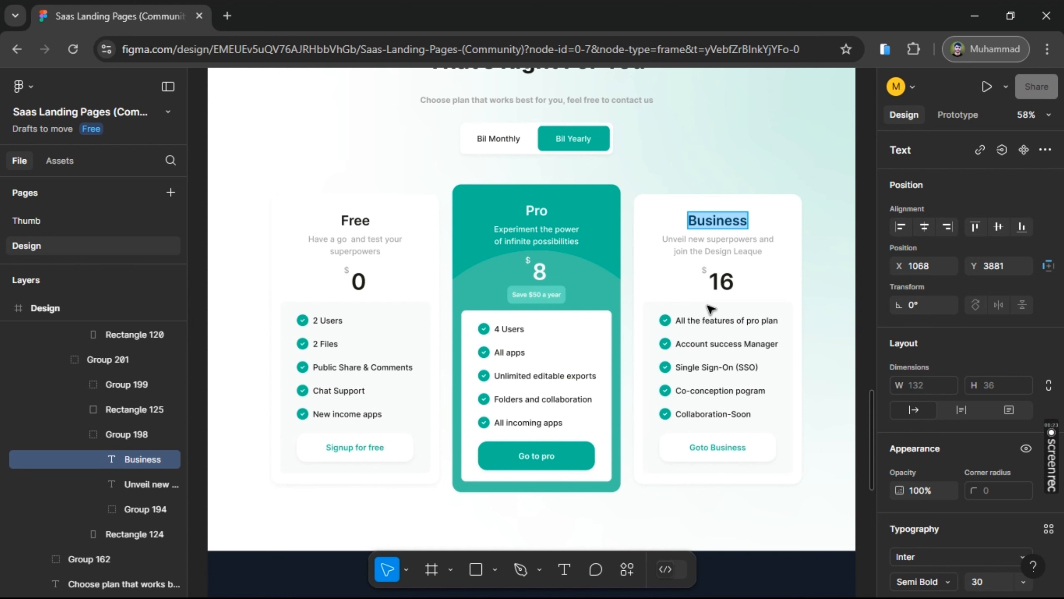
pyautogui.doubleClick(343, 246)
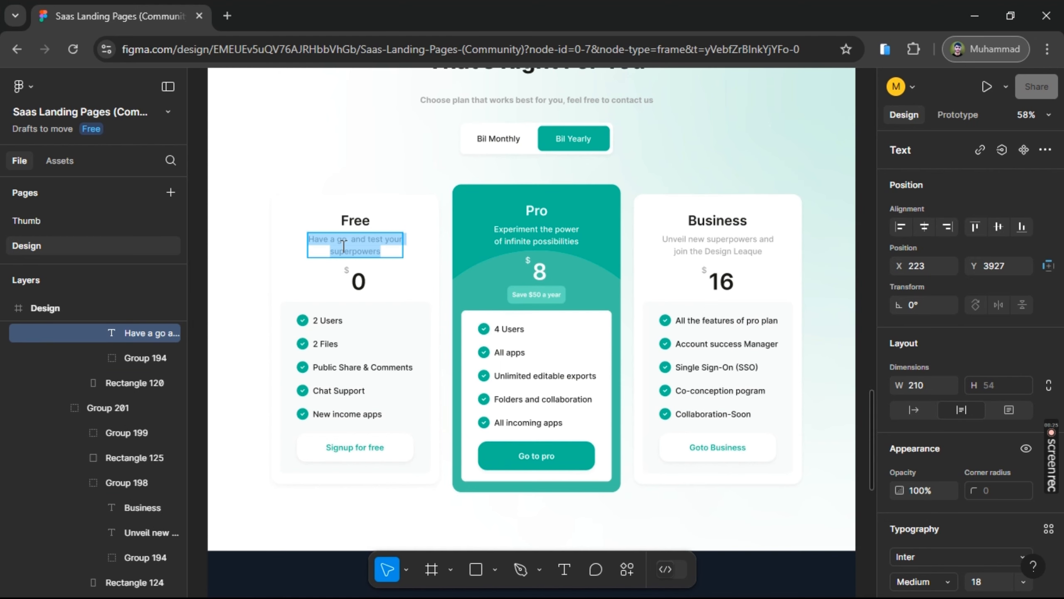
pyautogui.hotkey('ctrl', 'c')
pyautogui.hotkey('alt', 'Tab')
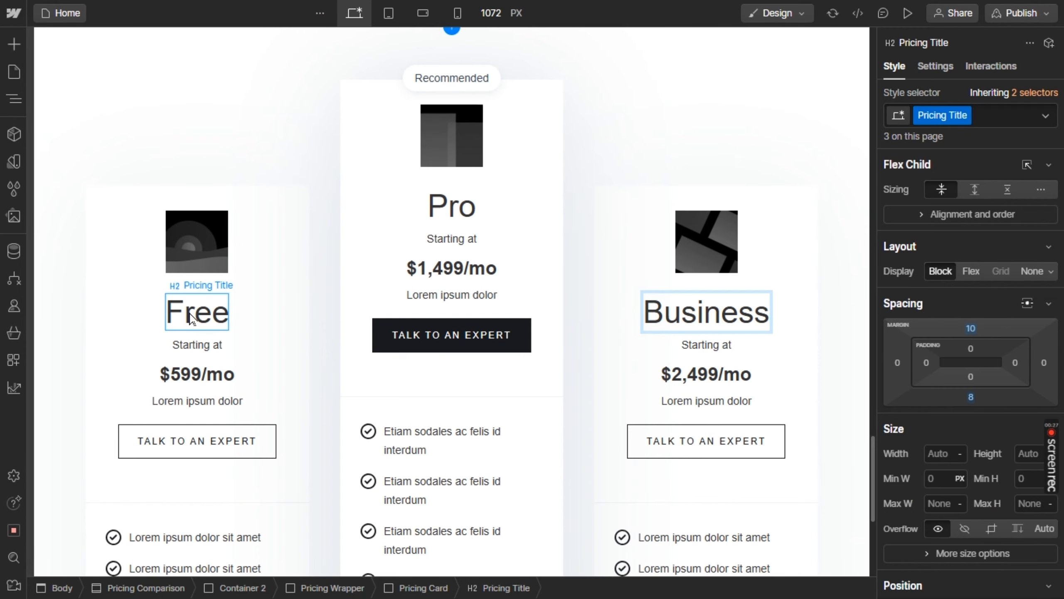
pyautogui.doubleClick(191, 345)
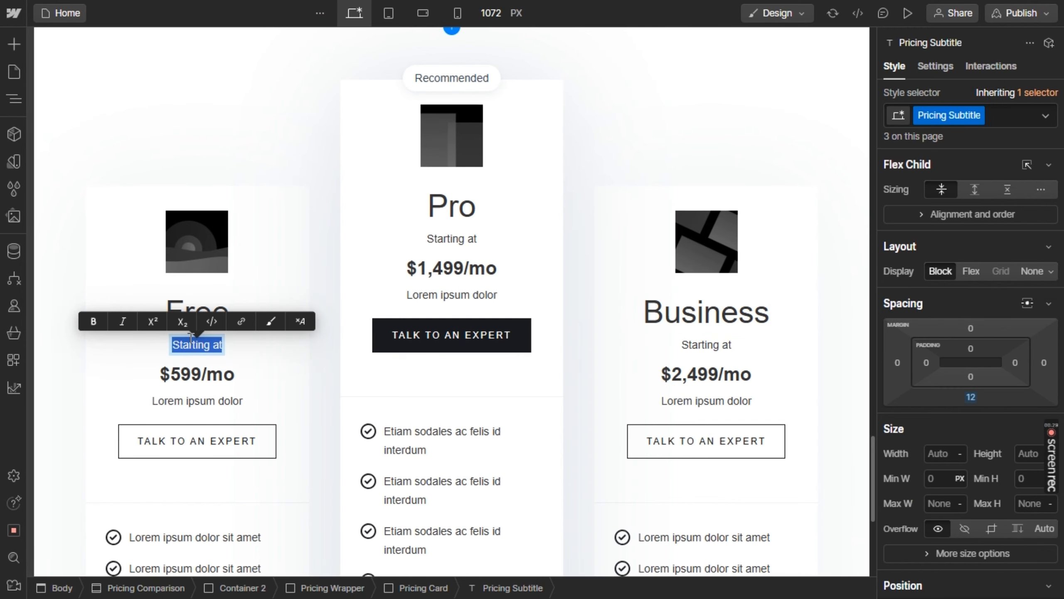
pyautogui.hotkey('ctrl', 'v')
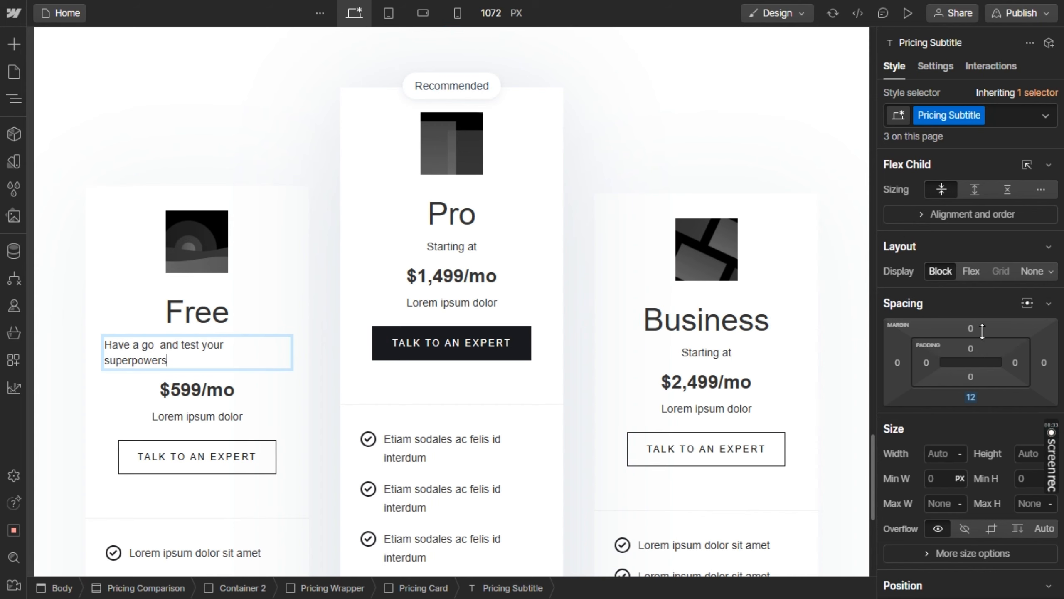
# Center-align the text of the Pricing Subtitle class
pyautogui.scroll(-5, 982, 300)
pyautogui.scroll(-3, 981, 300)
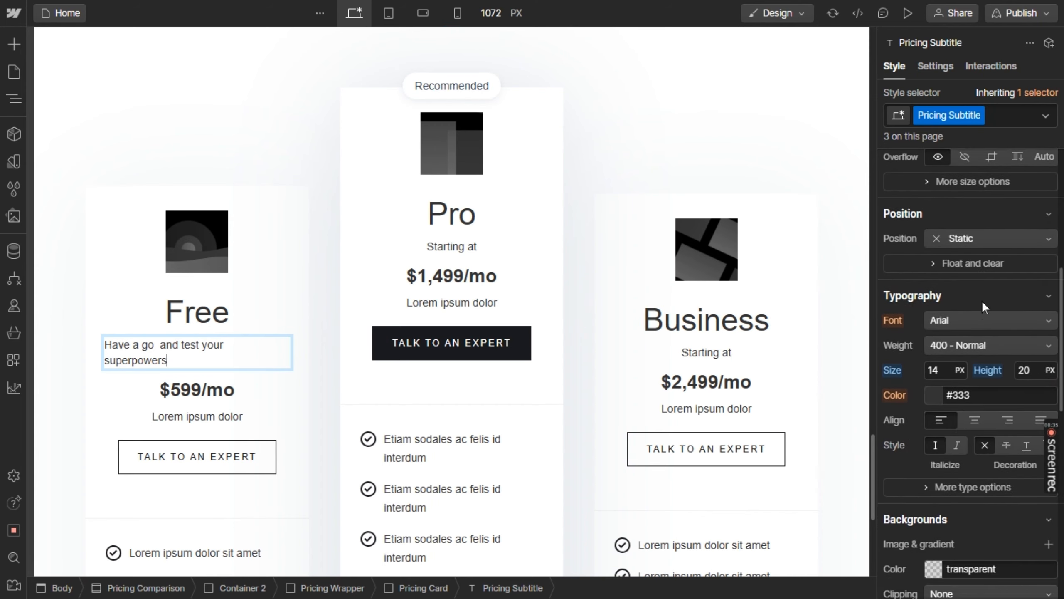
pyautogui.click(977, 417)
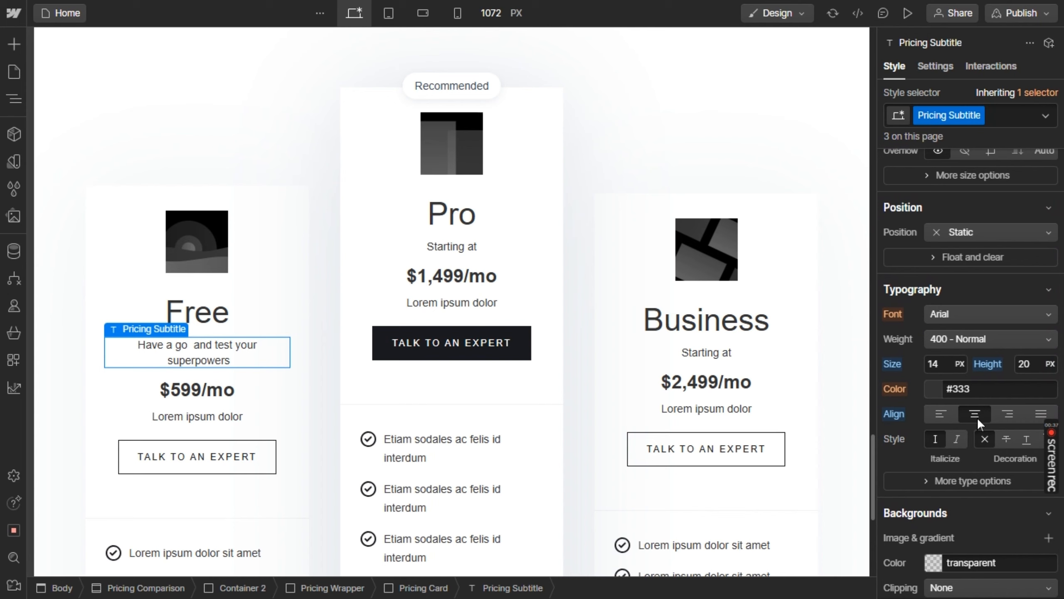
# Replace the Pro card's "Starting at" subtitle in Webflow with "Experiment the power of infinite possibilities" copied from Figma
pyautogui.hotkey('alt', 'Tab')
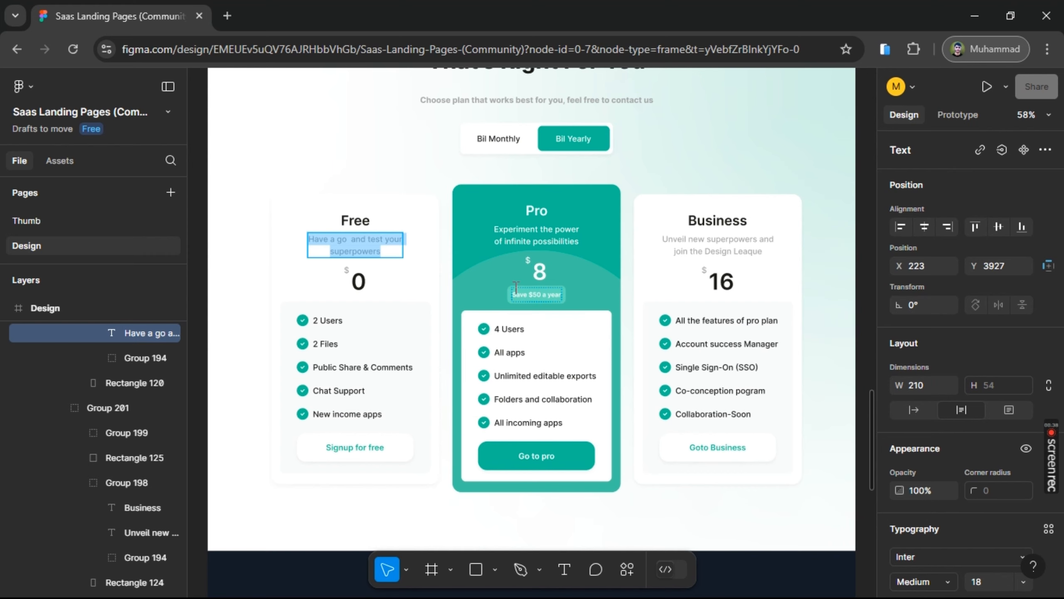
pyautogui.click(536, 229)
pyautogui.click(536, 228)
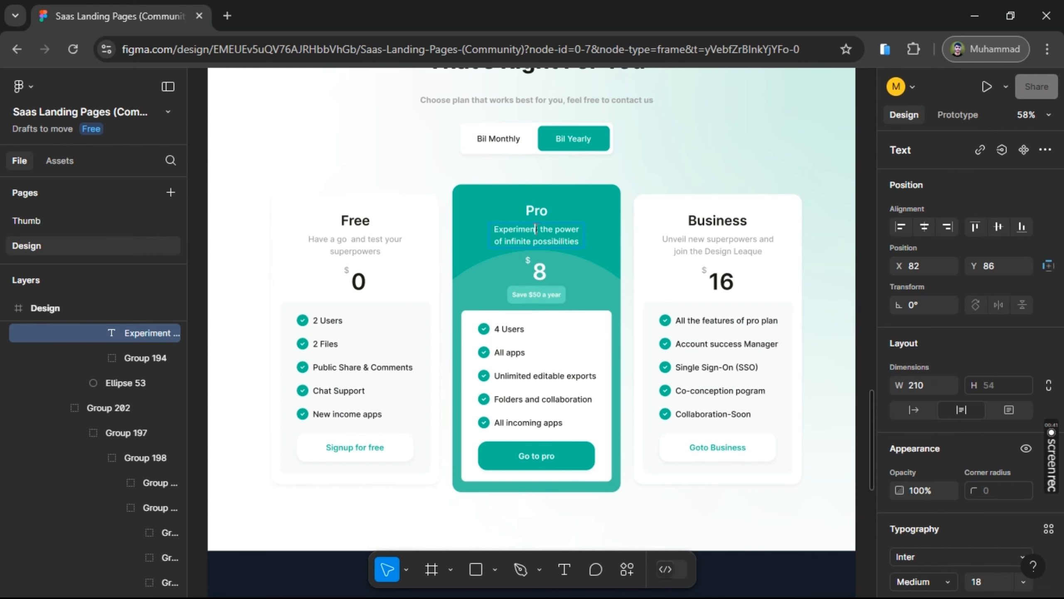
pyautogui.hotkey('alt', 'Tab')
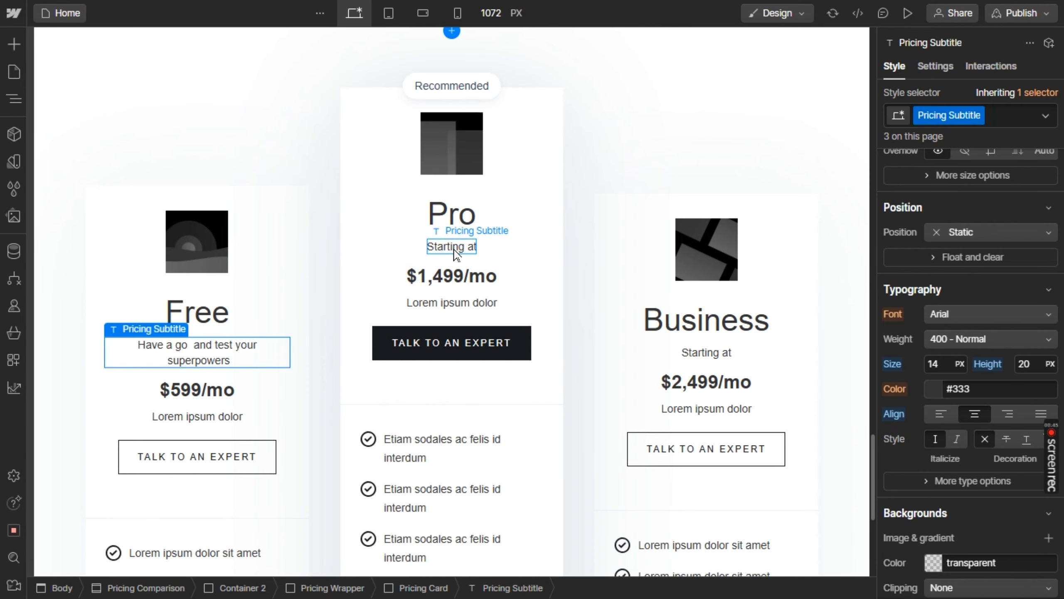
pyautogui.click(456, 252)
pyautogui.doubleClick(455, 248)
pyautogui.hotkey('ctrl', 'v')
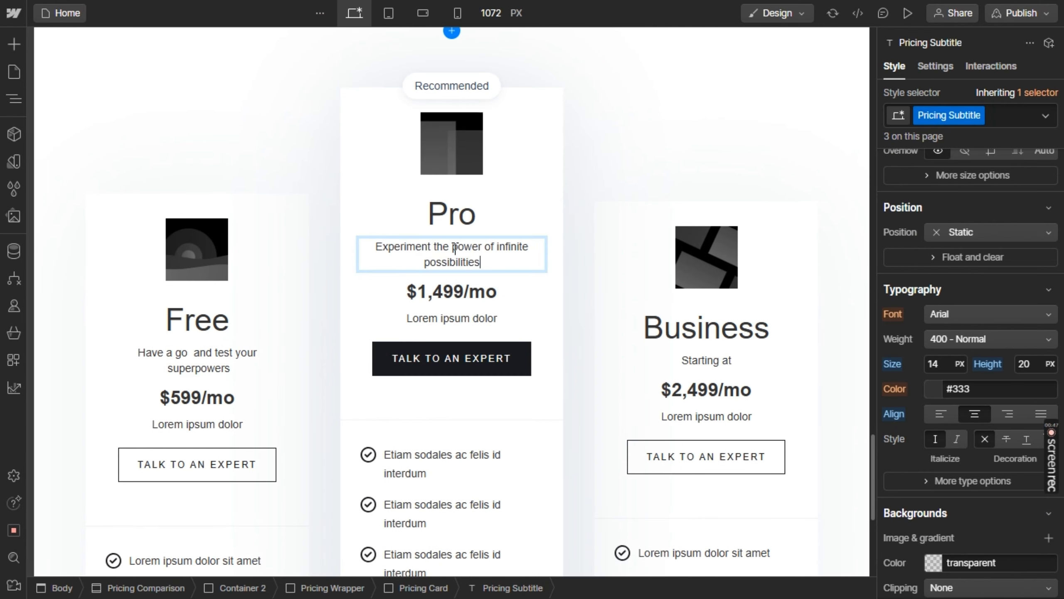
# Replace the Business card's "Starting at" subtitle in Webflow with "Unveil new superpowers and join the Design Leaque" copied from Figma
pyautogui.hotkey('alt', 'Tab')
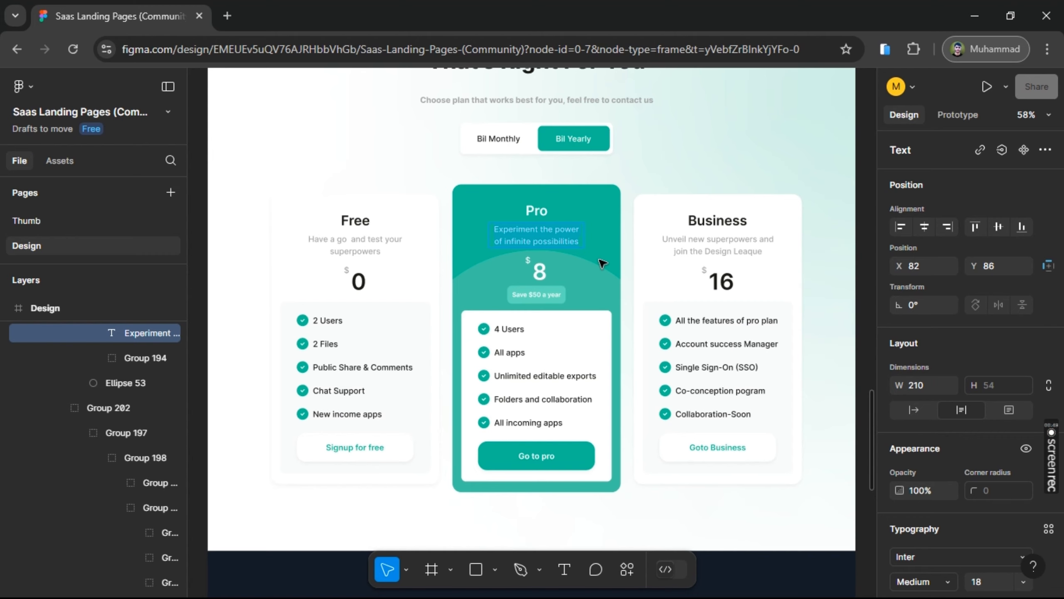
pyautogui.click(710, 252)
pyautogui.doubleClick(711, 251)
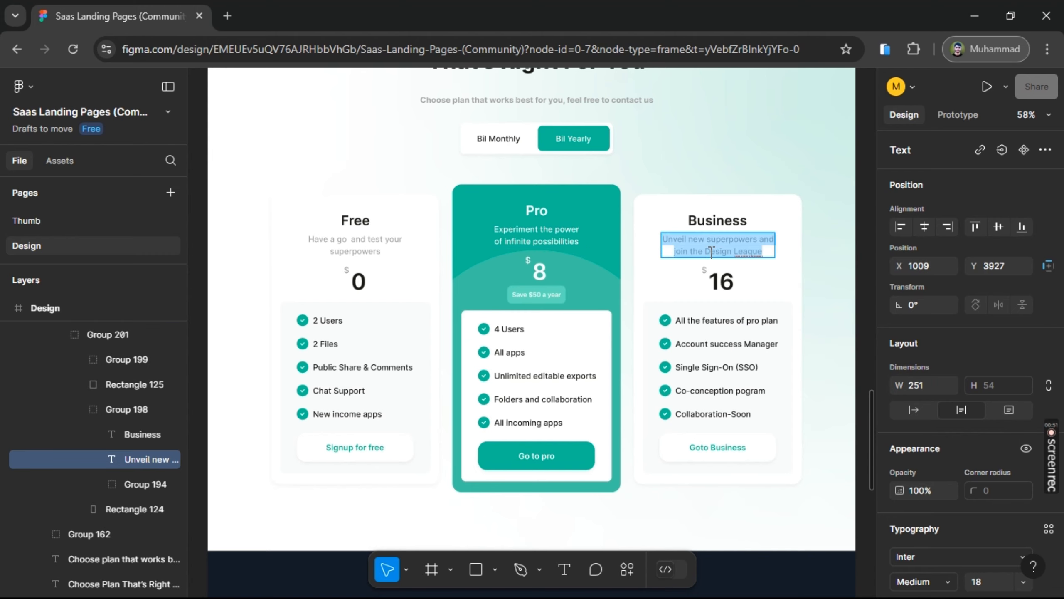
pyautogui.hotkey('alt', 'Tab')
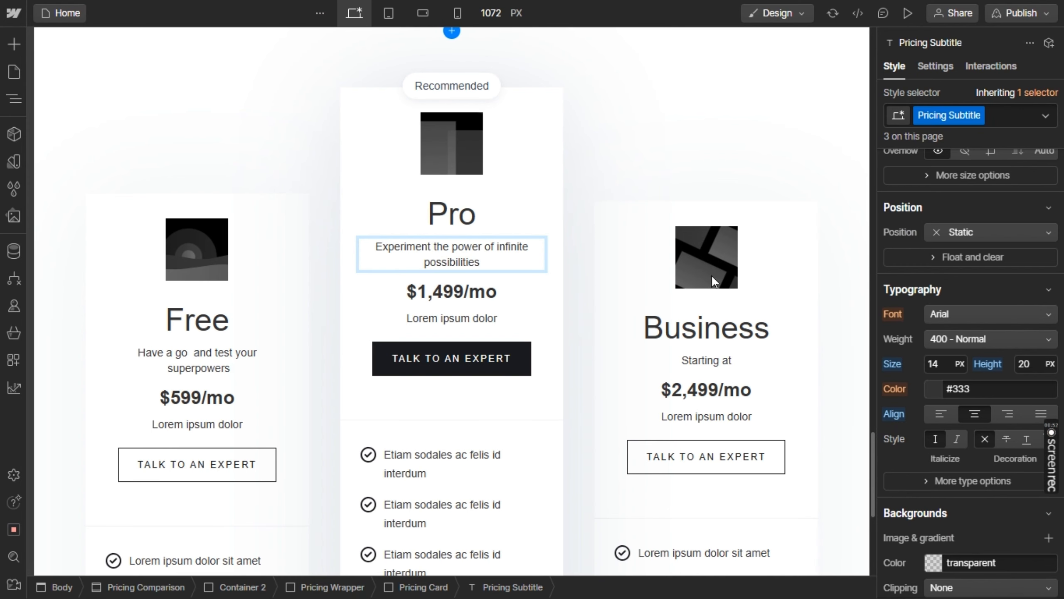
pyautogui.click(713, 363)
pyautogui.doubleClick(714, 361)
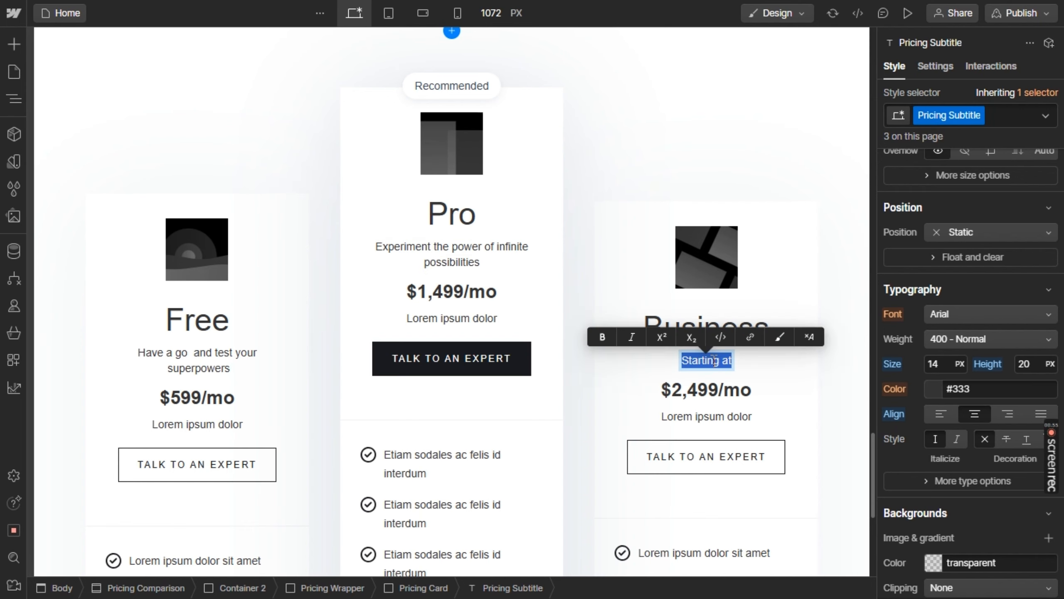
pyautogui.hotkey('ctrl', 'v')
pyautogui.press('Escape')
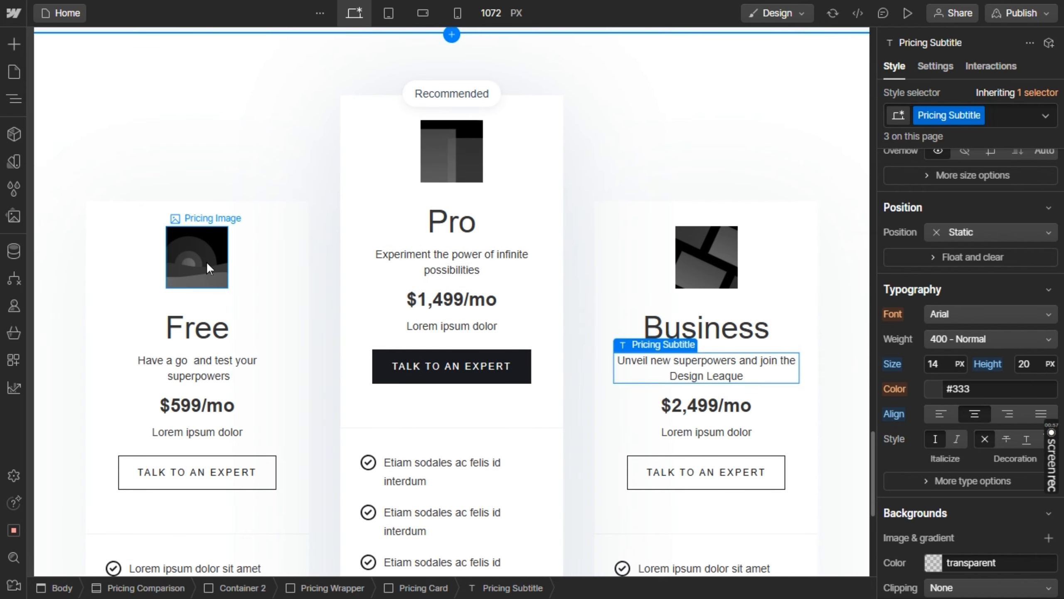
# Delete the placeholder pricing images above the Free and Pro card titles
pyautogui.click(207, 261)
pyautogui.press('Delete')
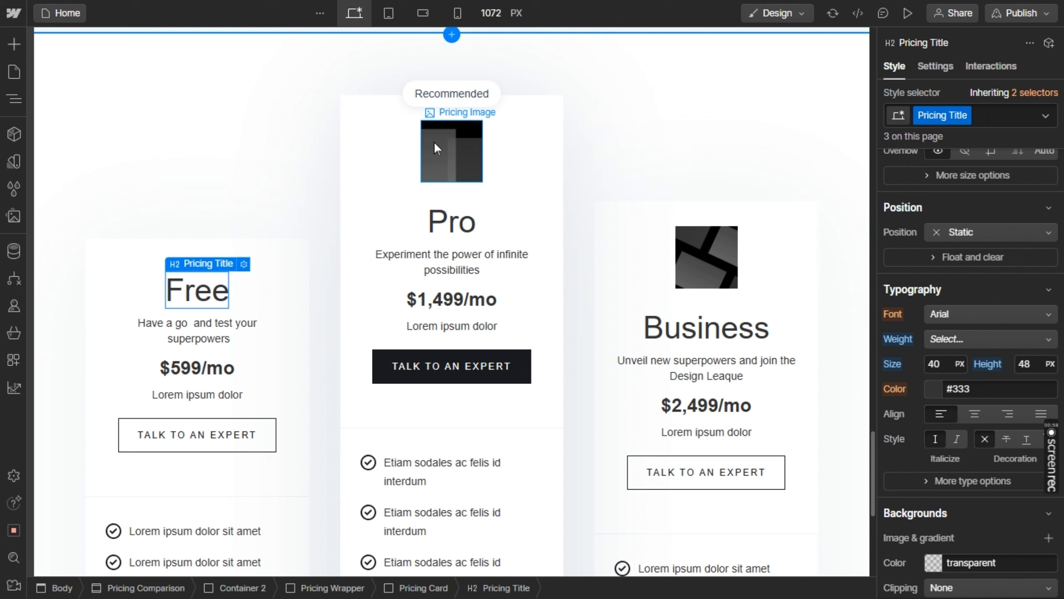
pyautogui.click(449, 152)
pyautogui.press('Delete')
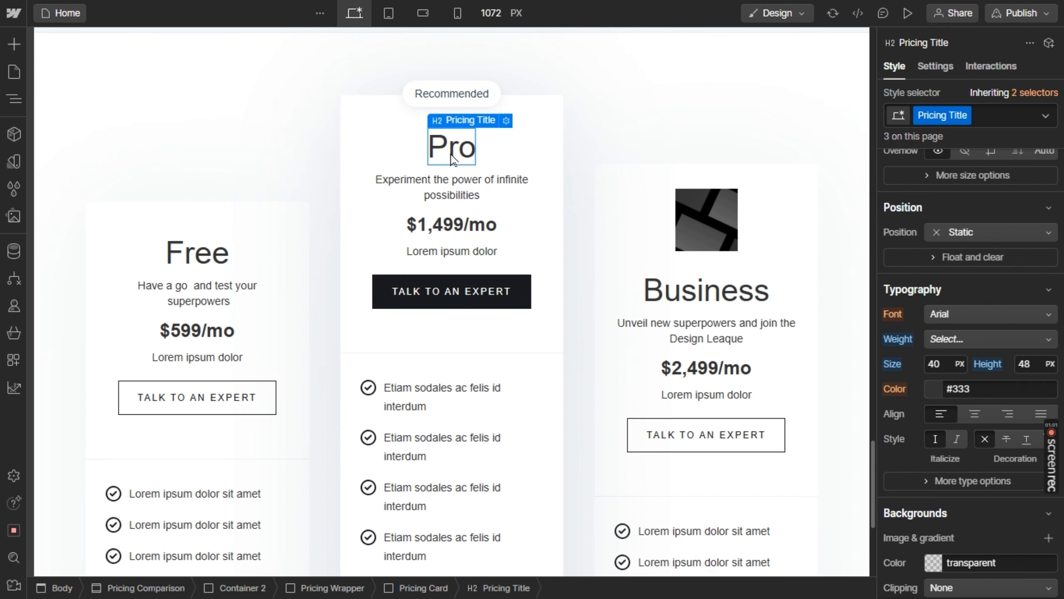
# Delete the placeholder pricing image above the Business card title
pyautogui.click(734, 242)
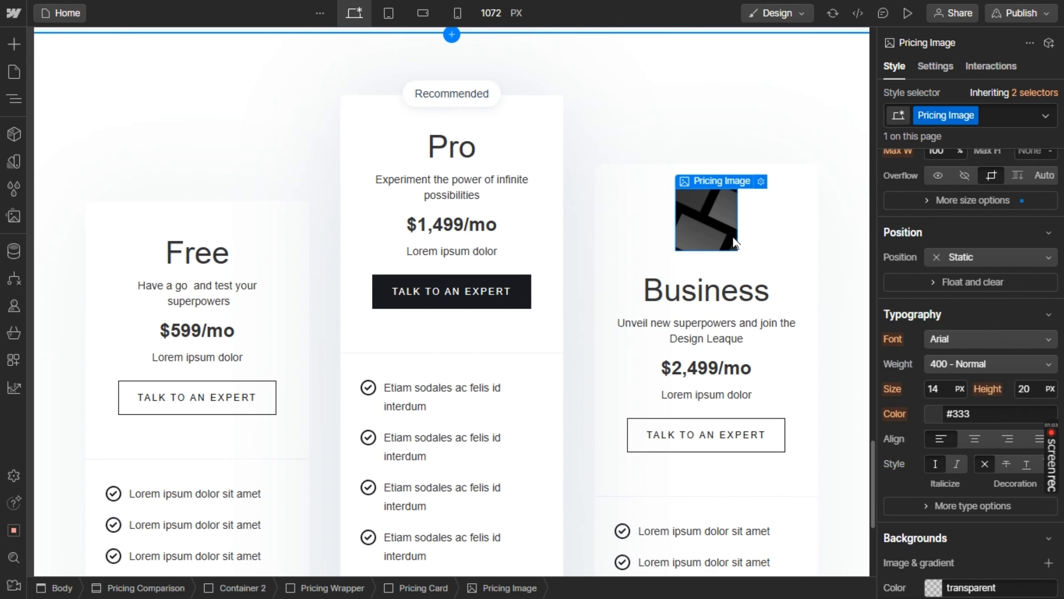
pyautogui.press('Delete')
pyautogui.hotkey('alt', 'Tab')
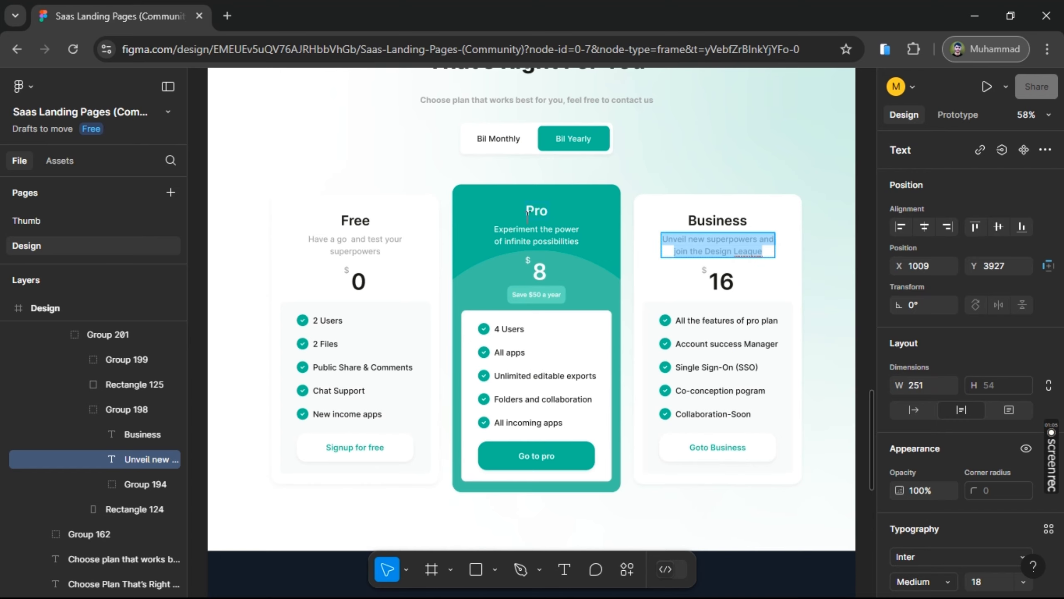
pyautogui.hotkey('alt', 'Tab')
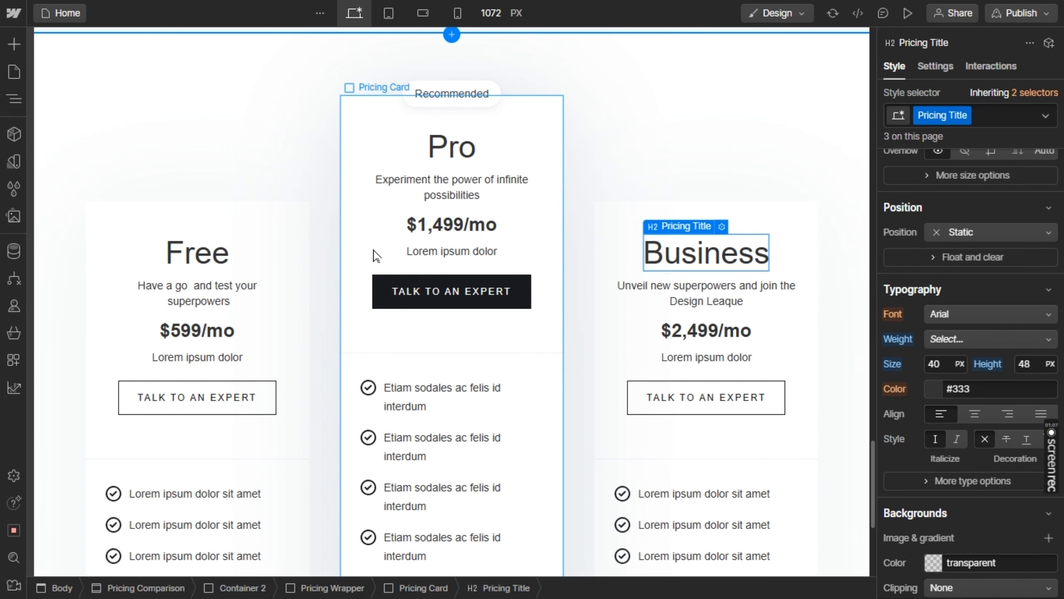
# Check the Free plan's price in Figma and change the Free card's price in Webflow to "$0/mo"
pyautogui.hotkey('alt', 'Tab')
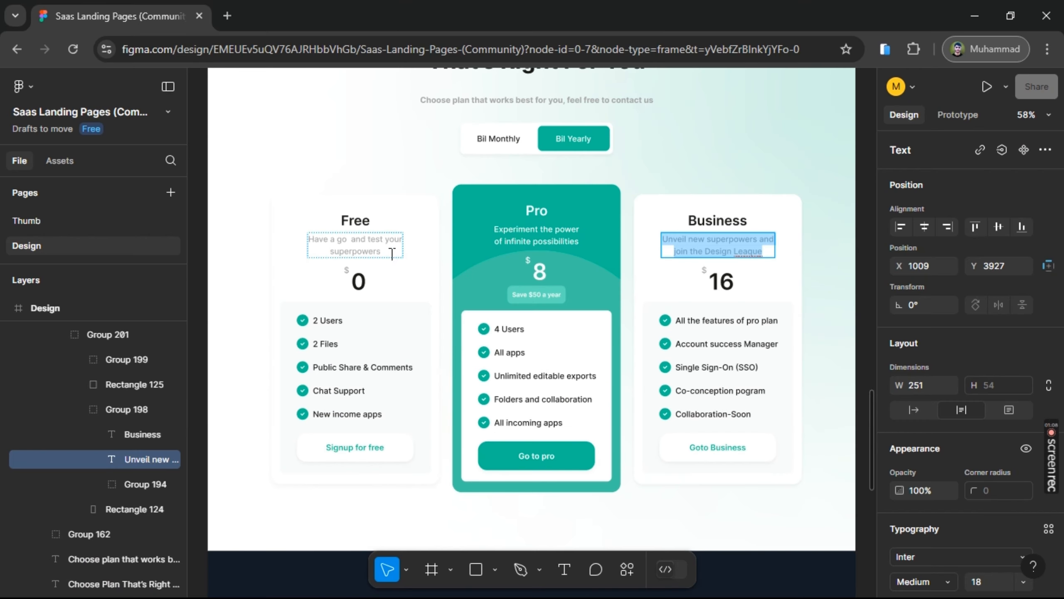
pyautogui.doubleClick(359, 280)
pyautogui.hotkey('alt', 'Tab')
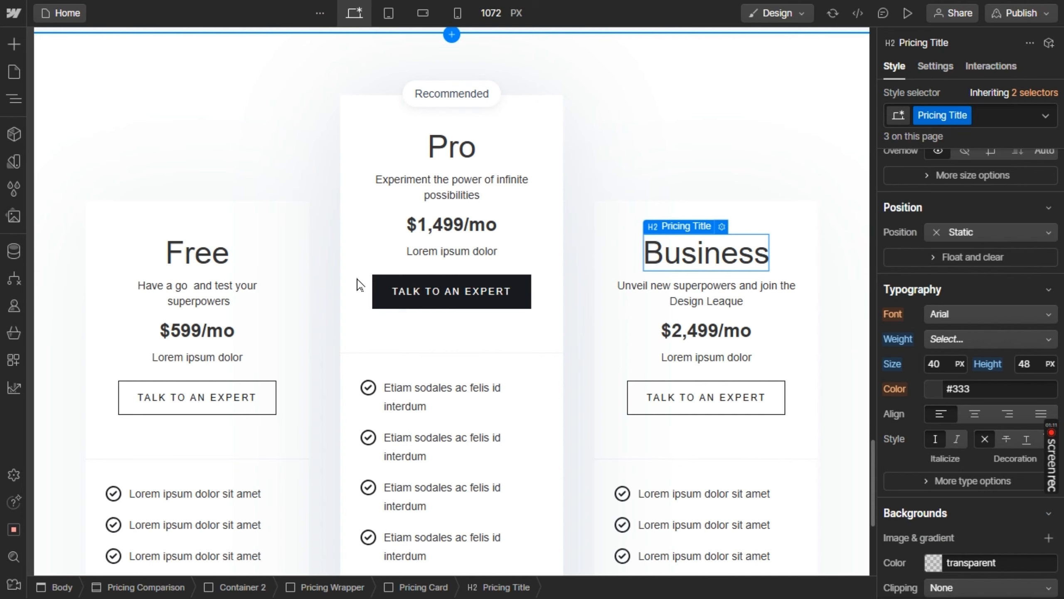
pyautogui.doubleClick(206, 336)
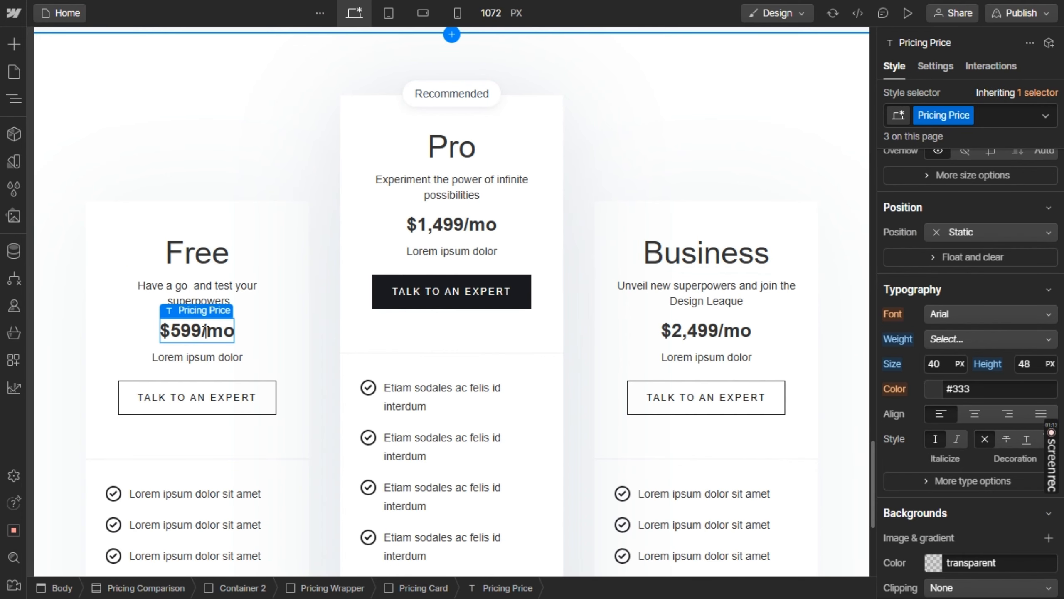
pyautogui.moveTo(233, 332); pyautogui.dragTo(166, 335)
pyautogui.hotkey('alt', 'Tab')
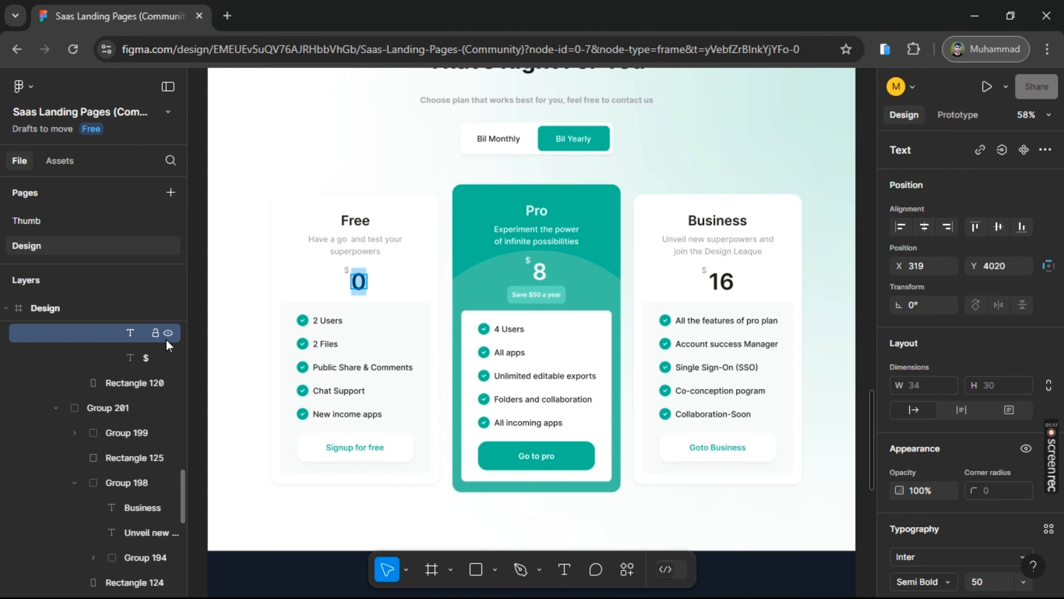
pyautogui.hotkey('alt', 'Tab')
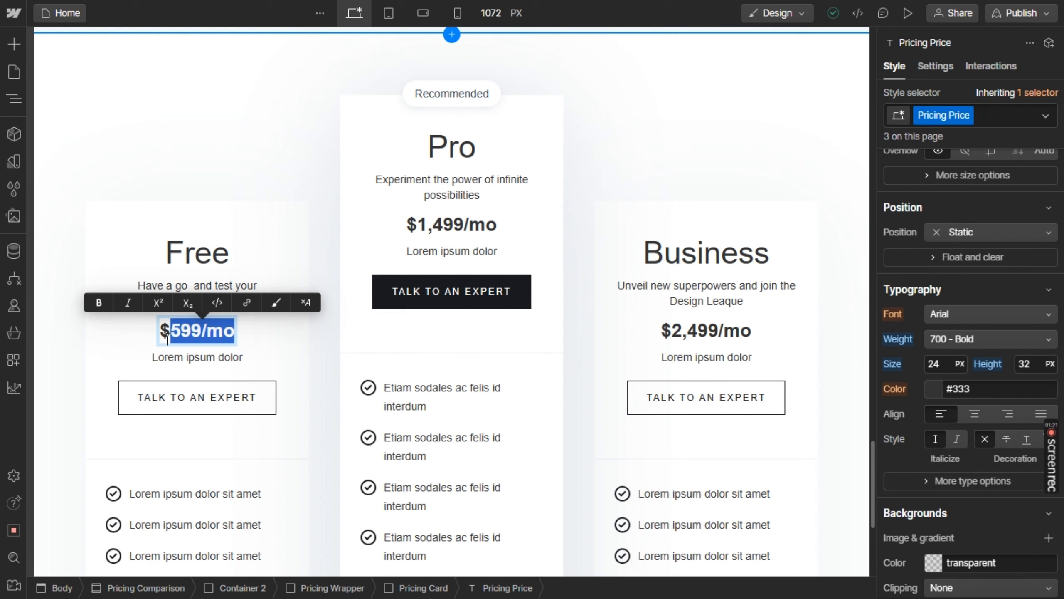
pyautogui.press('Left')
pyautogui.hotkey('shift', 'Right')
pyautogui.hotkey('shift', 'Right')
pyautogui.hotkey('shift', 'Right')
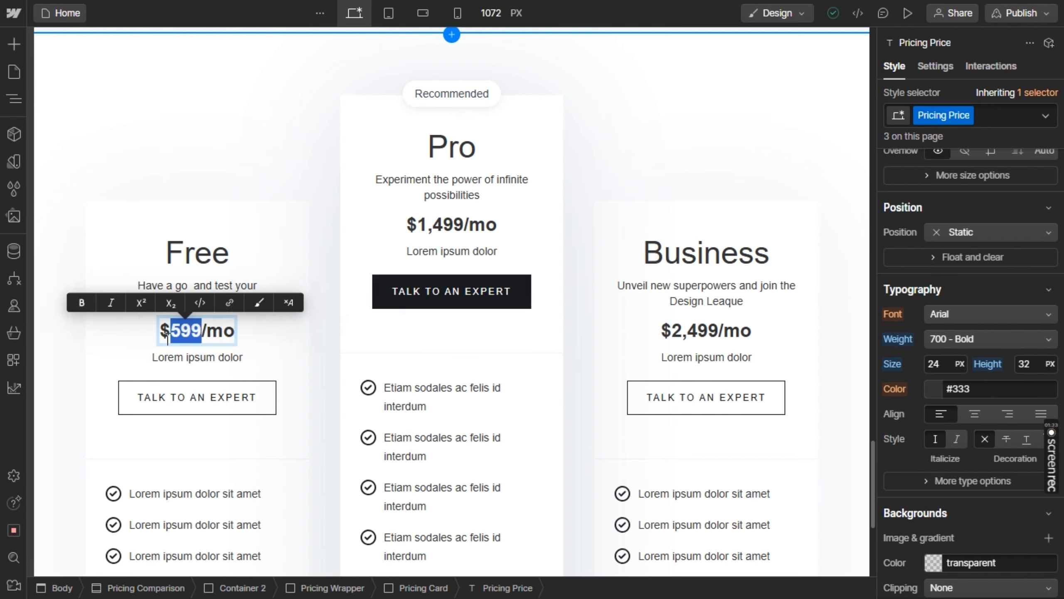
pyautogui.write('0')
pyautogui.press('Escape')
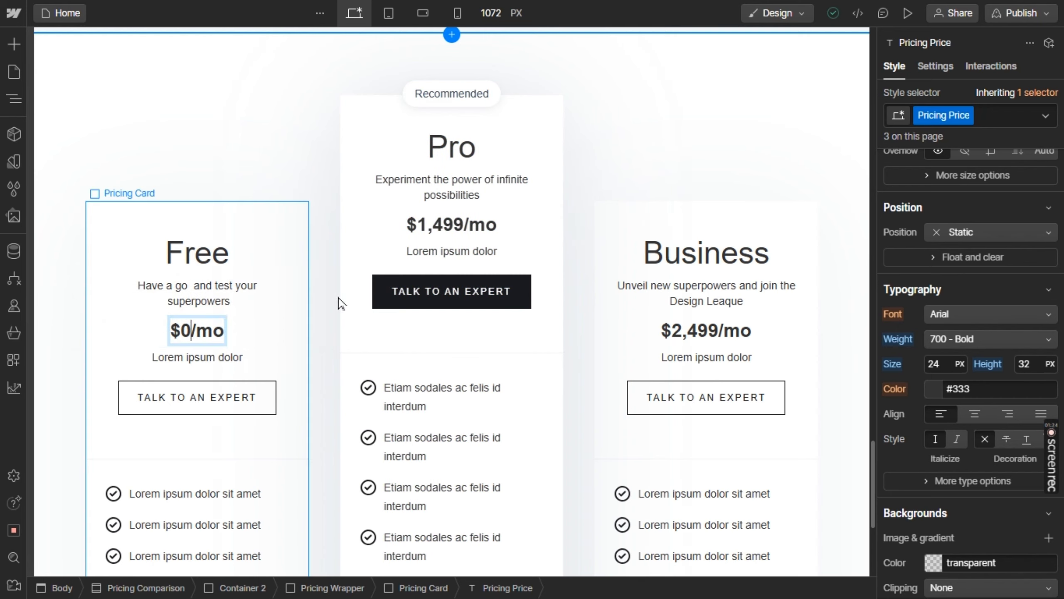
# Change the Pro card's price to "$8/mo"
pyautogui.doubleClick(454, 227)
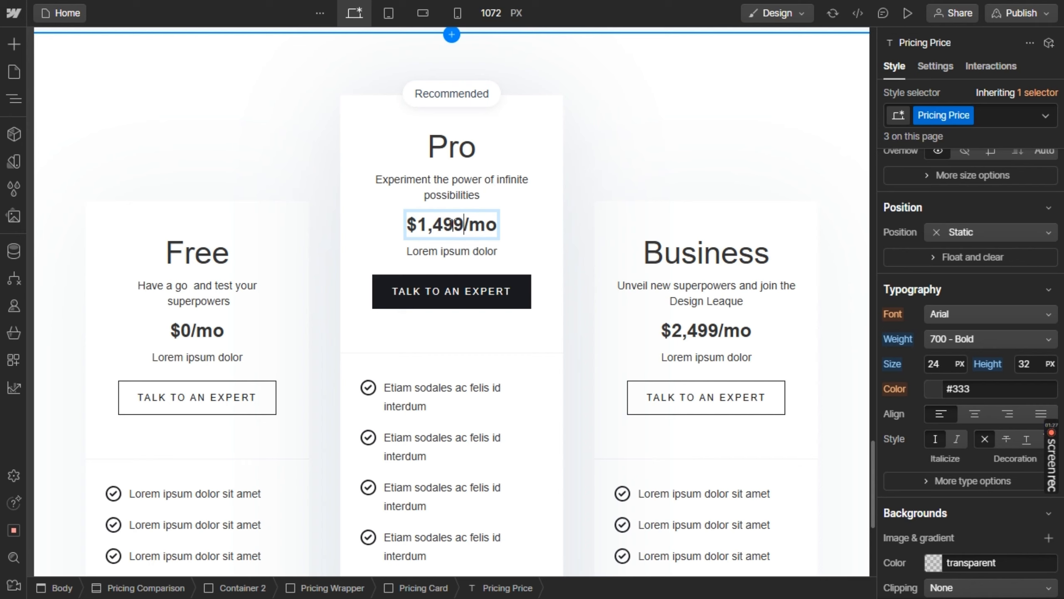
pyautogui.hotkey('shift', 'Left')
pyautogui.hotkey('shift', 'Left')
pyautogui.hotkey('shift', 'Left')
pyautogui.hotkey('shift', 'Left')
pyautogui.hotkey('shift', 'Left')
pyautogui.write('8')
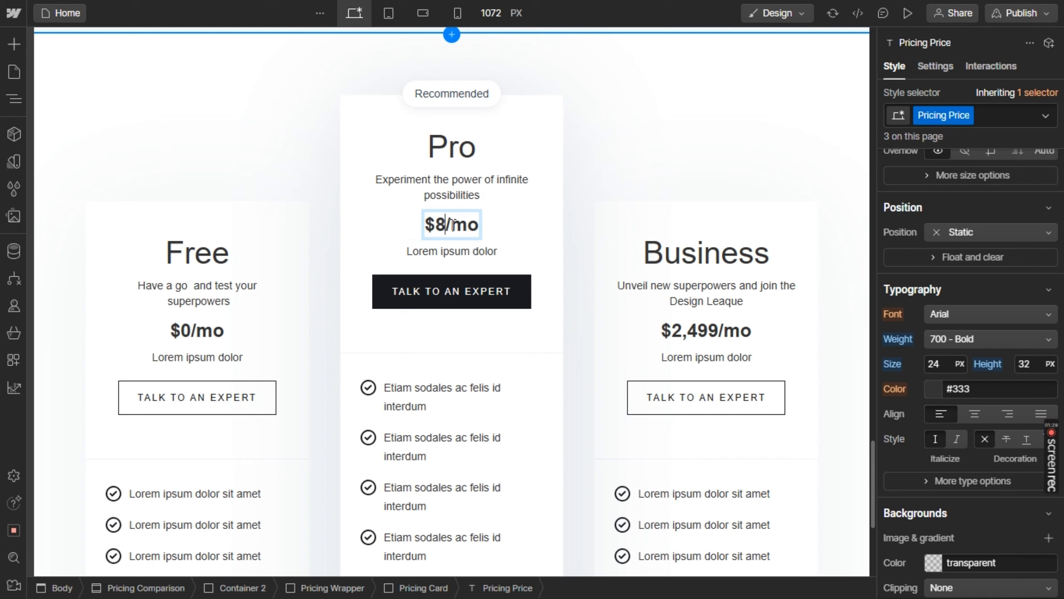
# Change the Business card's price to "$16/mo" and check it against the Figma design
pyautogui.doubleClick(721, 338)
pyautogui.hotkey('shift', 'Left')
pyautogui.hotkey('shift', 'Left')
pyautogui.hotkey('shift', 'Left')
pyautogui.hotkey('shift', 'Left')
pyautogui.hotkey('shift', 'Left')
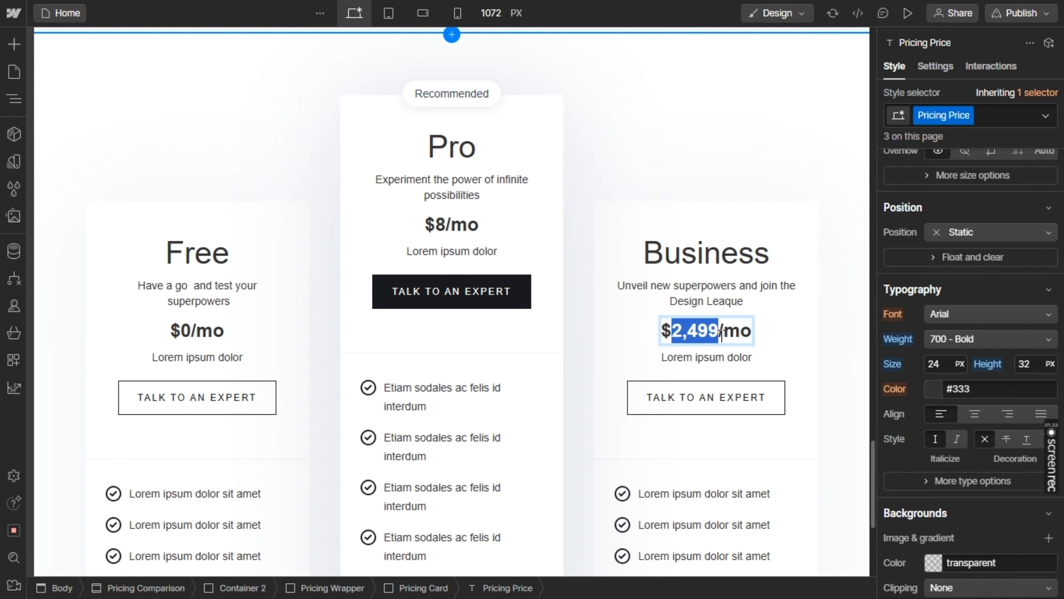
pyautogui.write('16')
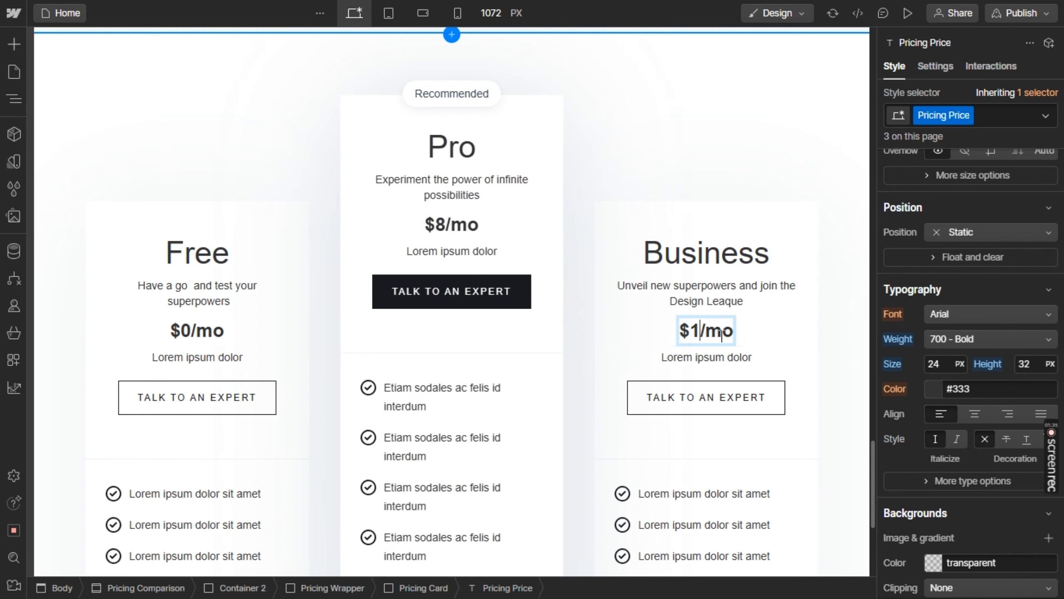
pyautogui.hotkey('alt', 'Tab')
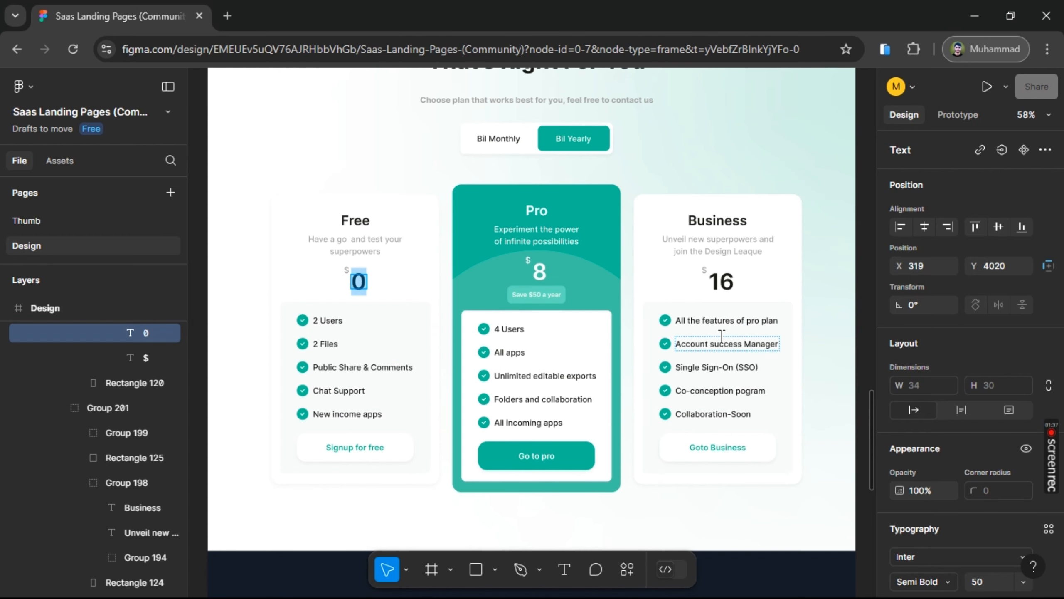
pyautogui.hotkey('alt', 'Tab')
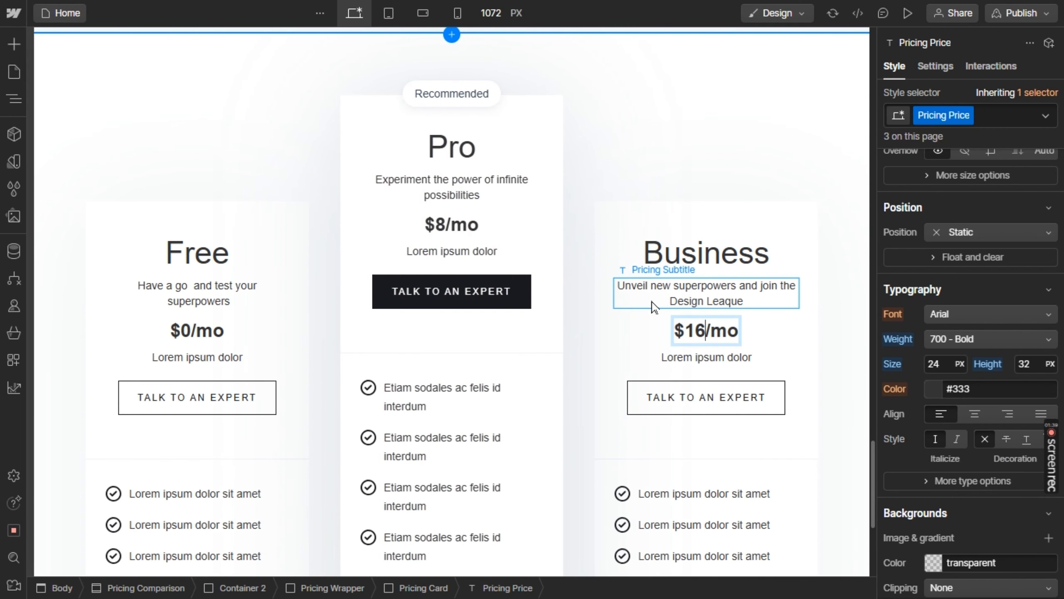
# Delete the "Lorem ipsum dolor" paragraph below the price in the Free, Pro and Business cards
pyautogui.scroll(-1, 248, 379)
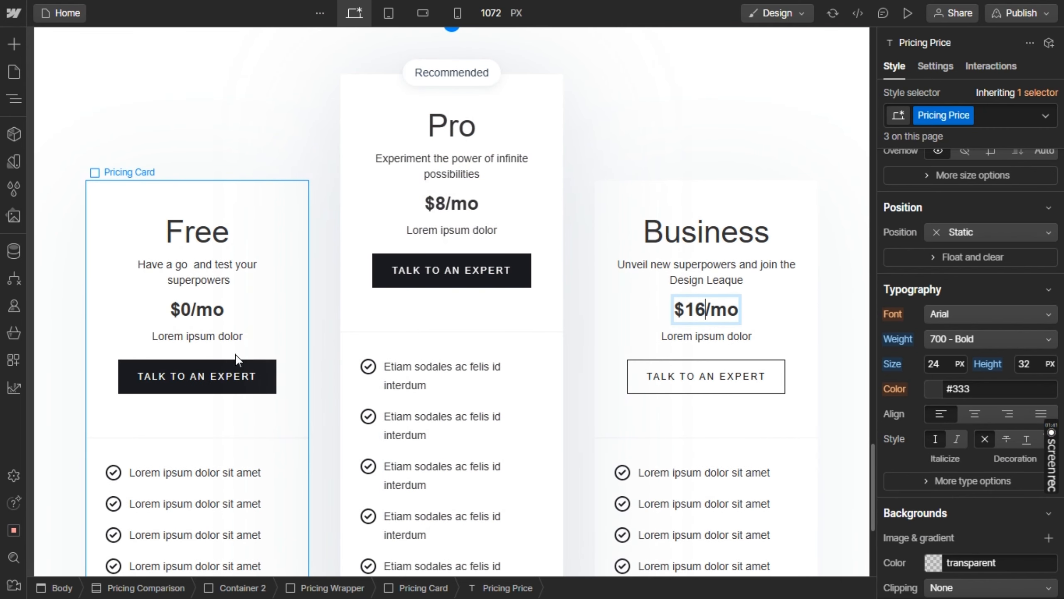
pyautogui.click(220, 338)
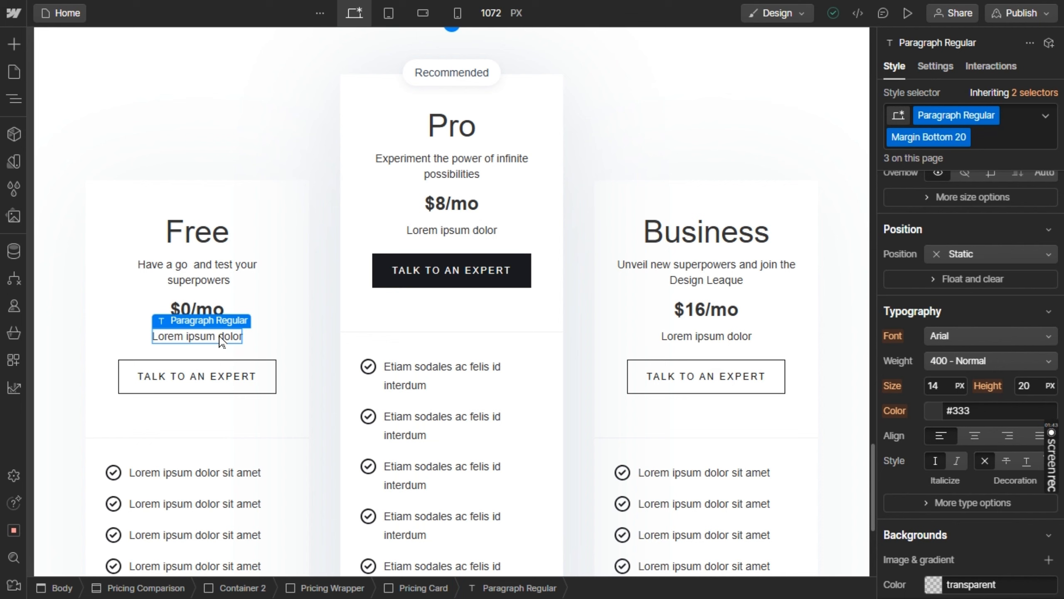
pyautogui.press('Delete')
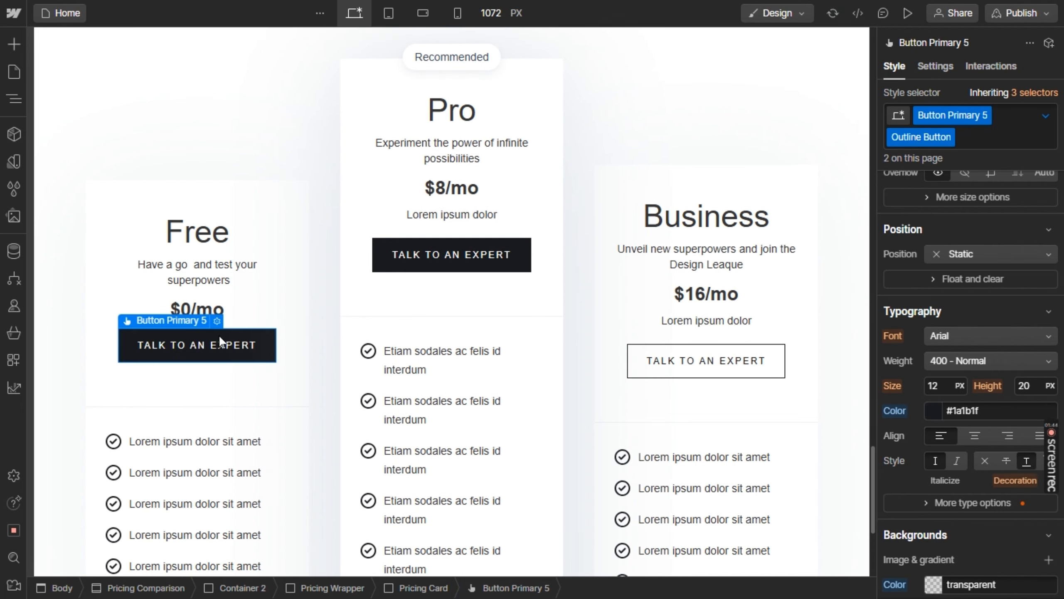
pyautogui.click(468, 216)
pyautogui.press('Delete')
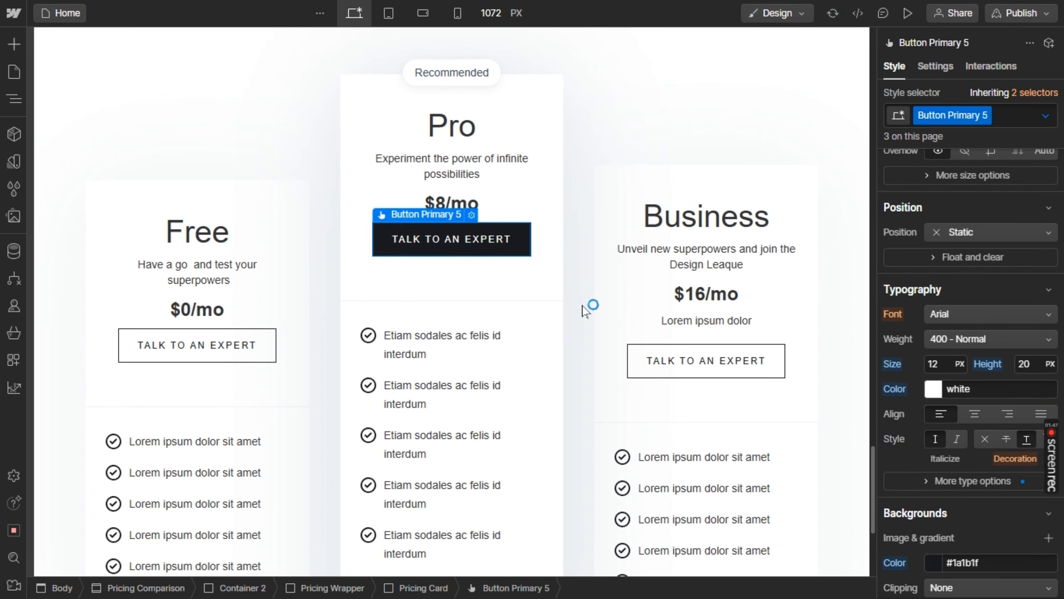
pyautogui.click(712, 328)
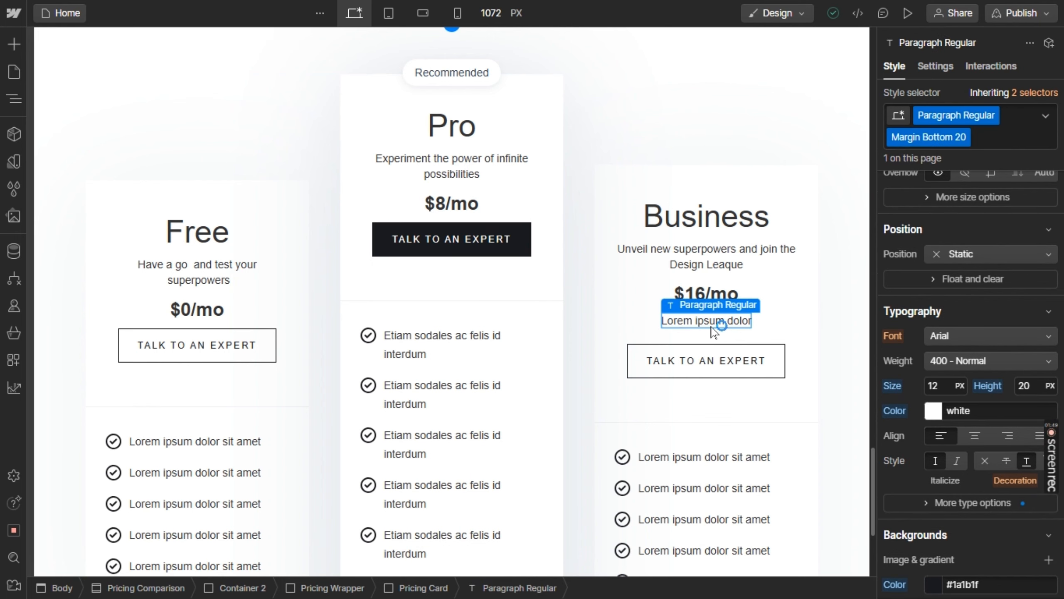
pyautogui.press('Delete')
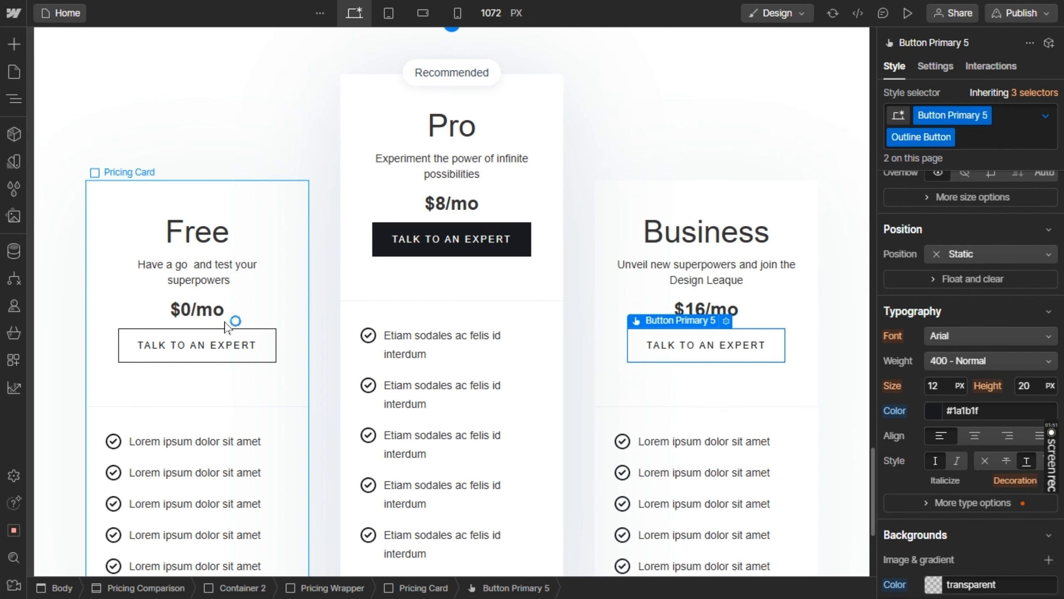
# Replace the Free card's button text in Webflow with "Signup for free" copied from Figma
pyautogui.doubleClick(197, 340)
pyautogui.hotkey('alt', 'Tab')
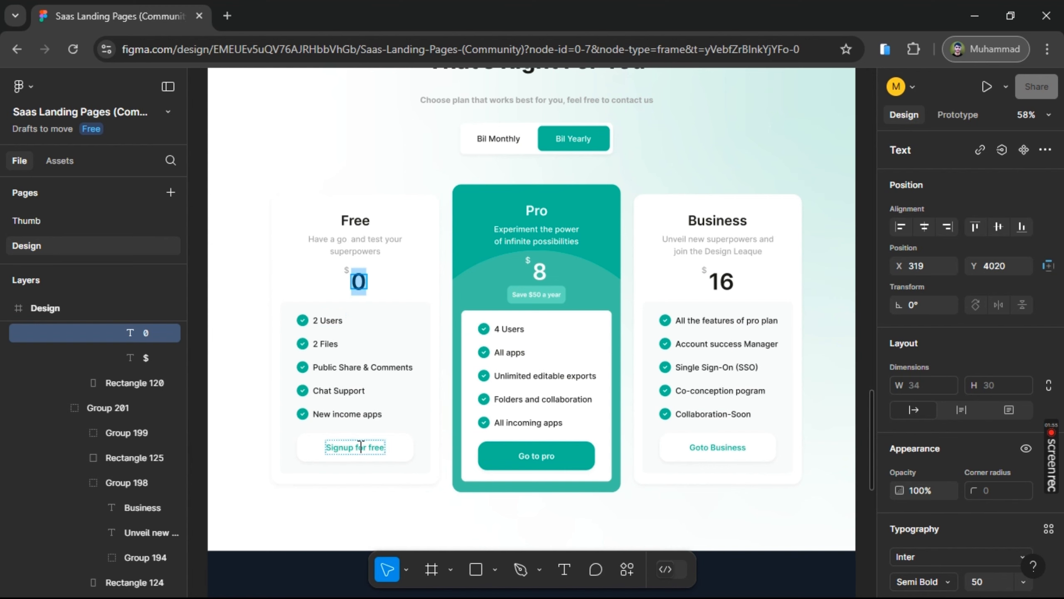
pyautogui.doubleClick(360, 446)
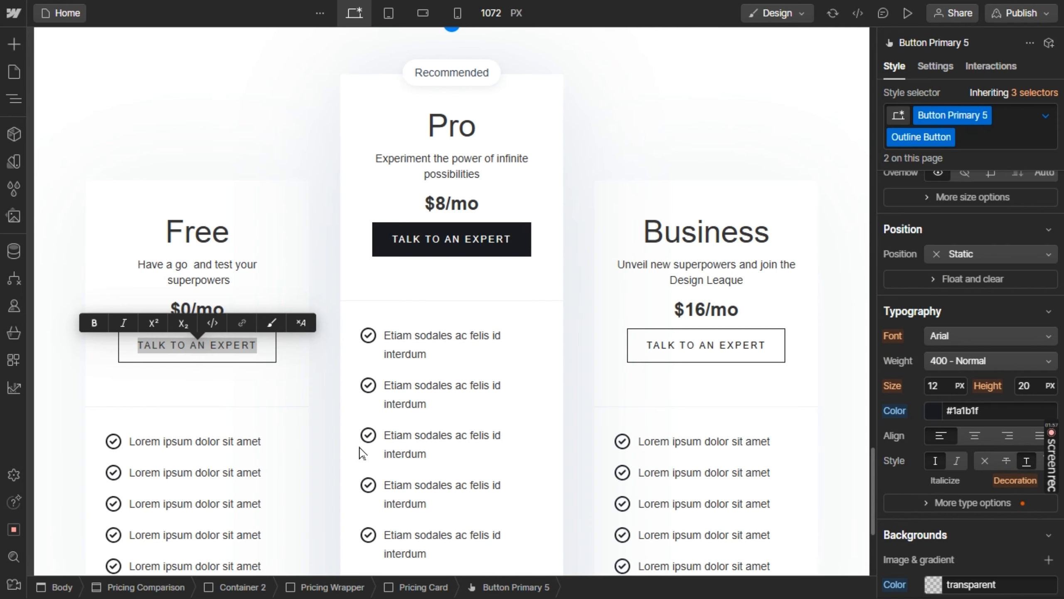
pyautogui.write('SIGNUP FOR FREE')
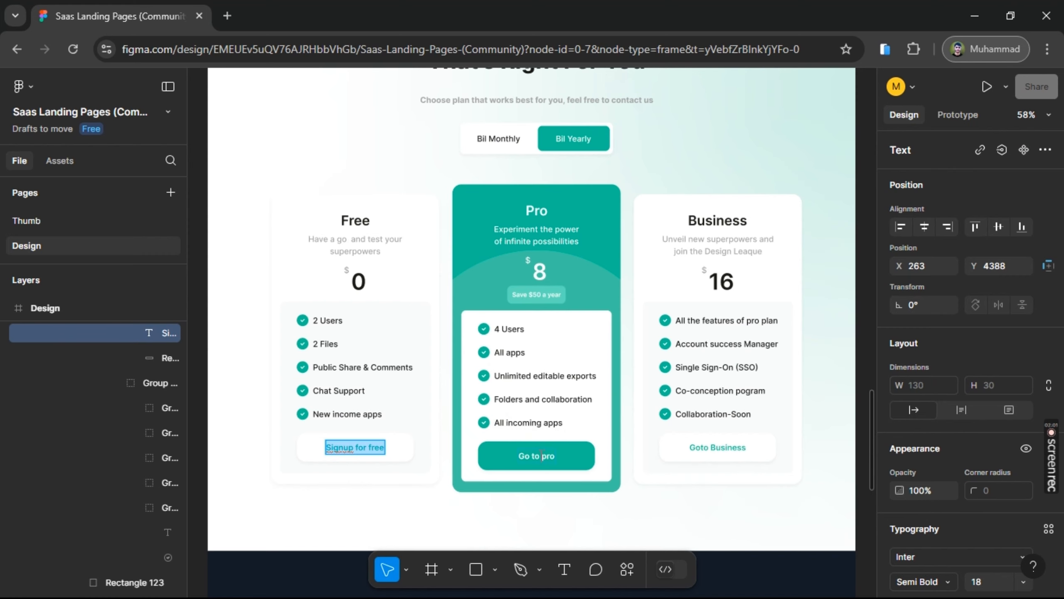
# Replace the Pro card's button text in Webflow with "Go to pro" copied from Figma
pyautogui.click(539, 456)
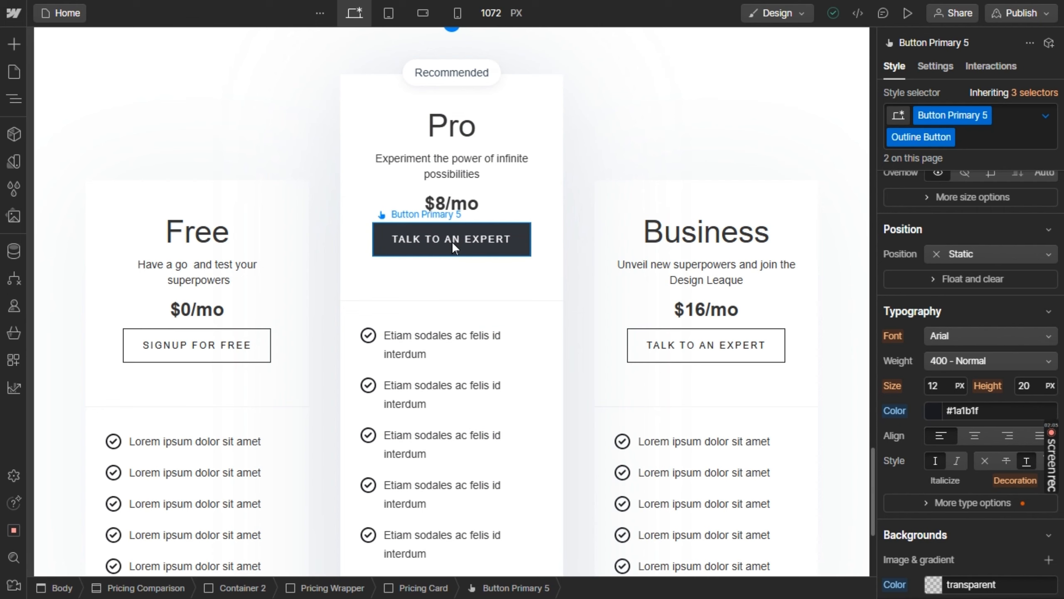
pyautogui.doubleClick(444, 236)
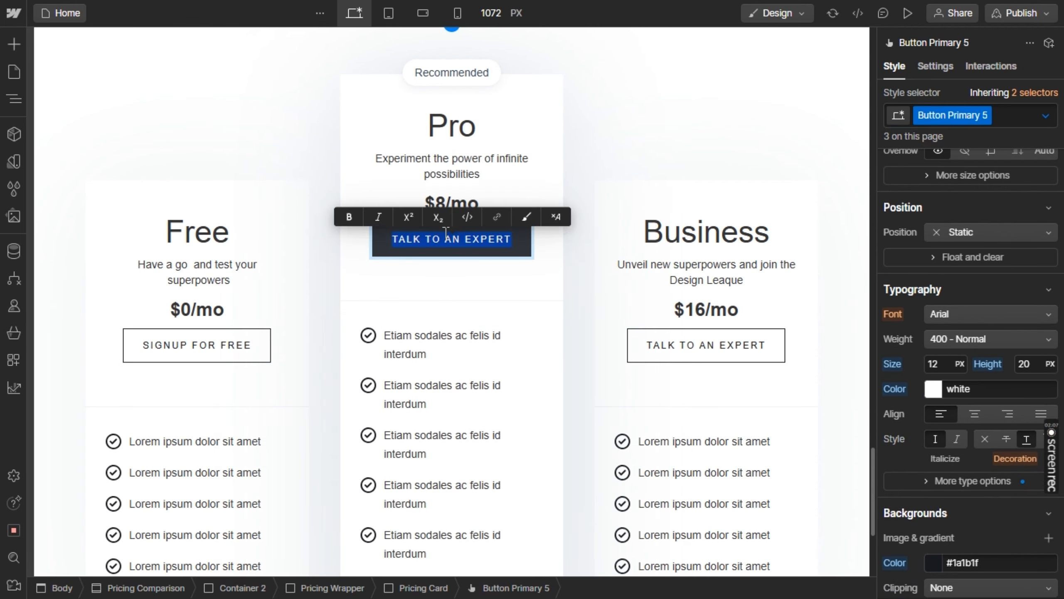
pyautogui.write('Go to pro')
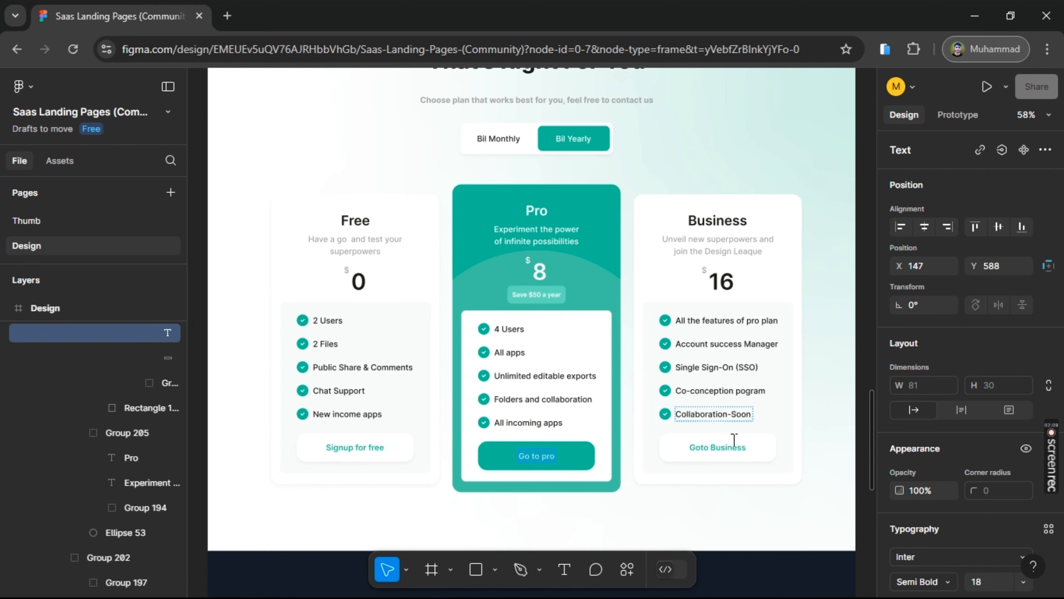
# Replace the Business card's button text in Webflow with "Goto Business" copied from Figma
pyautogui.doubleClick(733, 440)
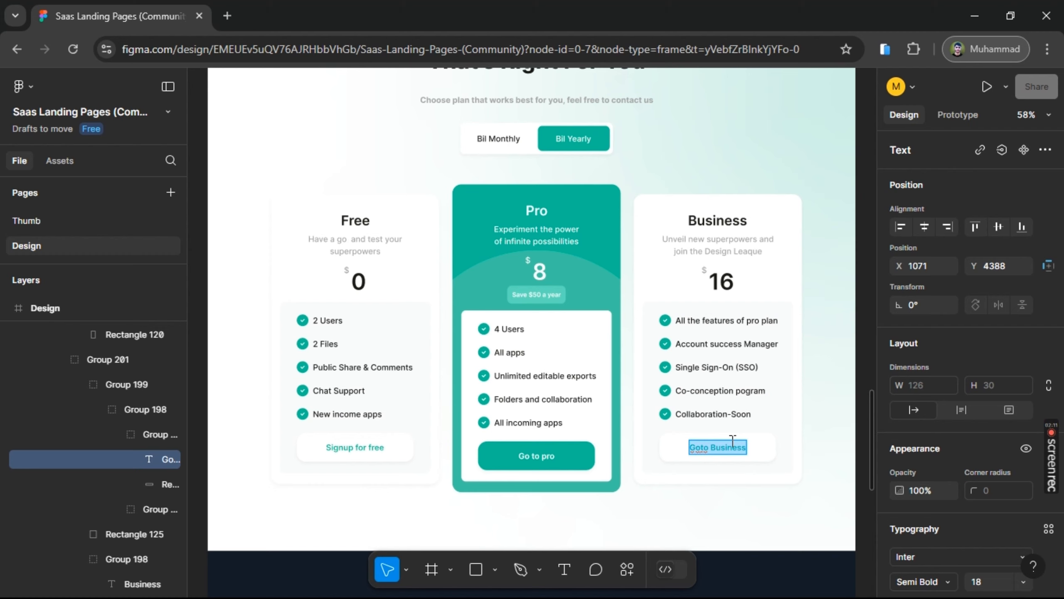
pyautogui.hotkey('alt', 'Tab')
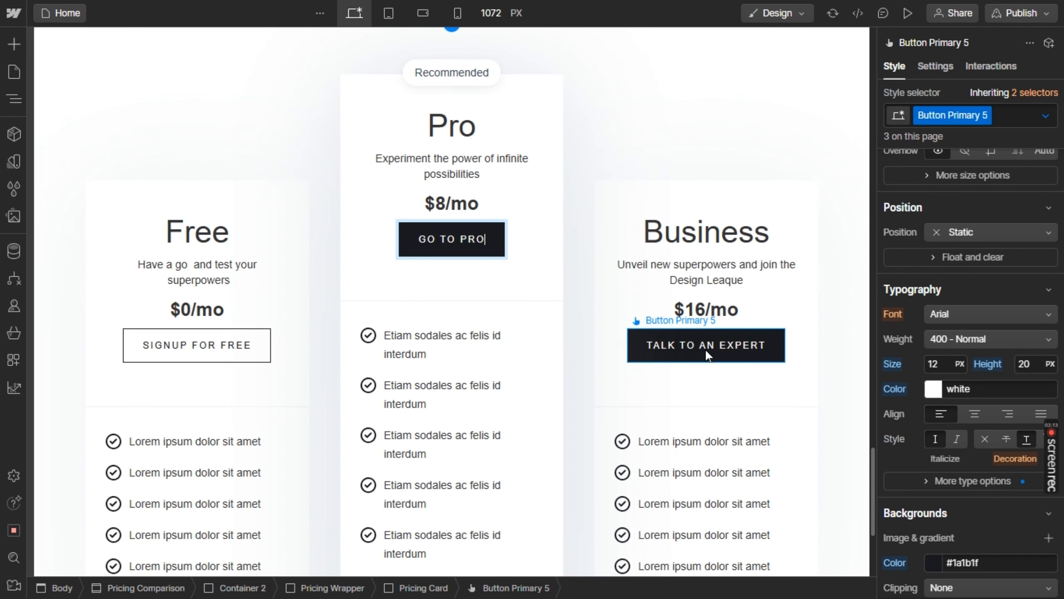
pyautogui.doubleClick(705, 353)
pyautogui.write('GOTO BUSINESS')
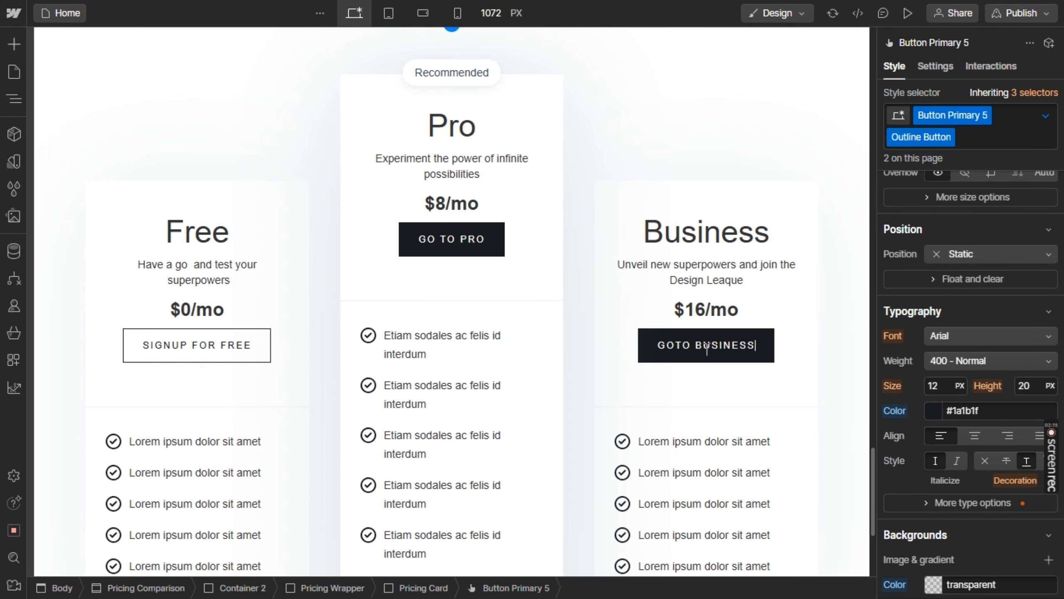
# Select the Free card's outline button and copy the fill color 54BD95 of the "Goto Business" text in Figma
pyautogui.click(201, 338)
pyautogui.scroll(-3, 1004, 520)
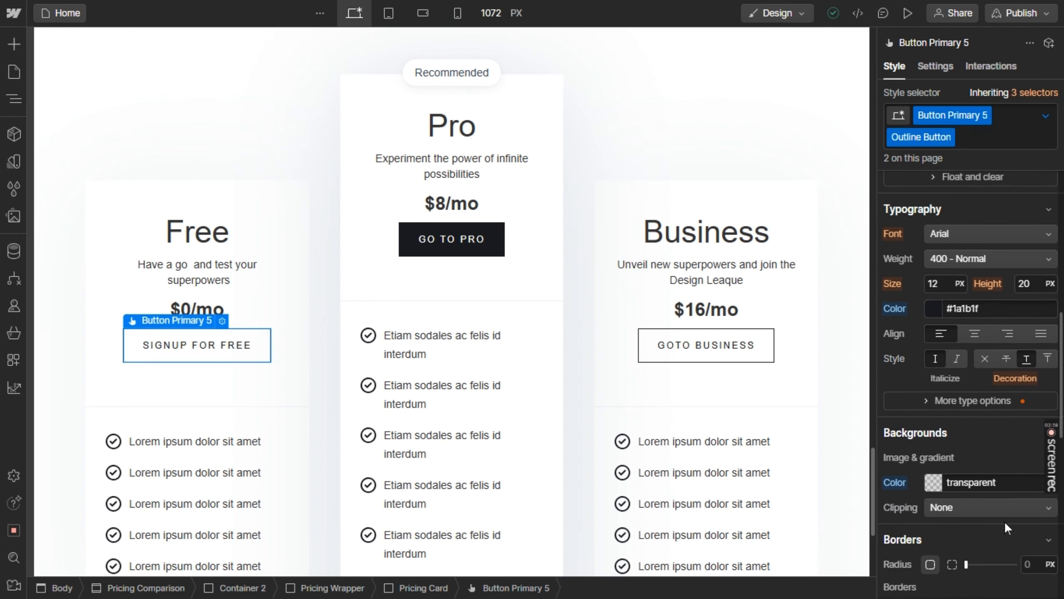
pyautogui.scroll(-2, 1004, 521)
pyautogui.scroll(-3, 991, 402)
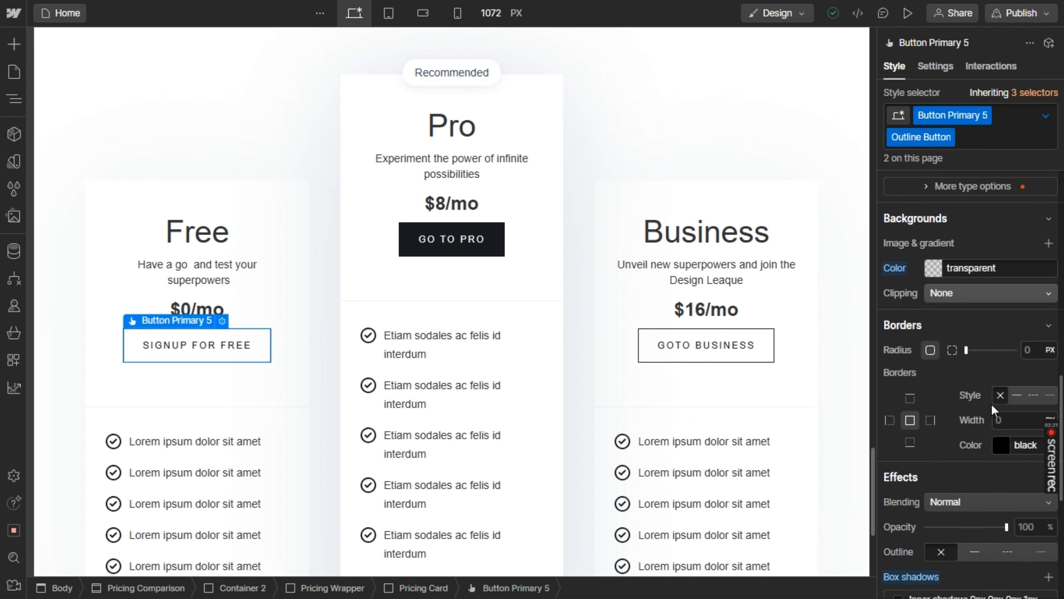
pyautogui.click(994, 264)
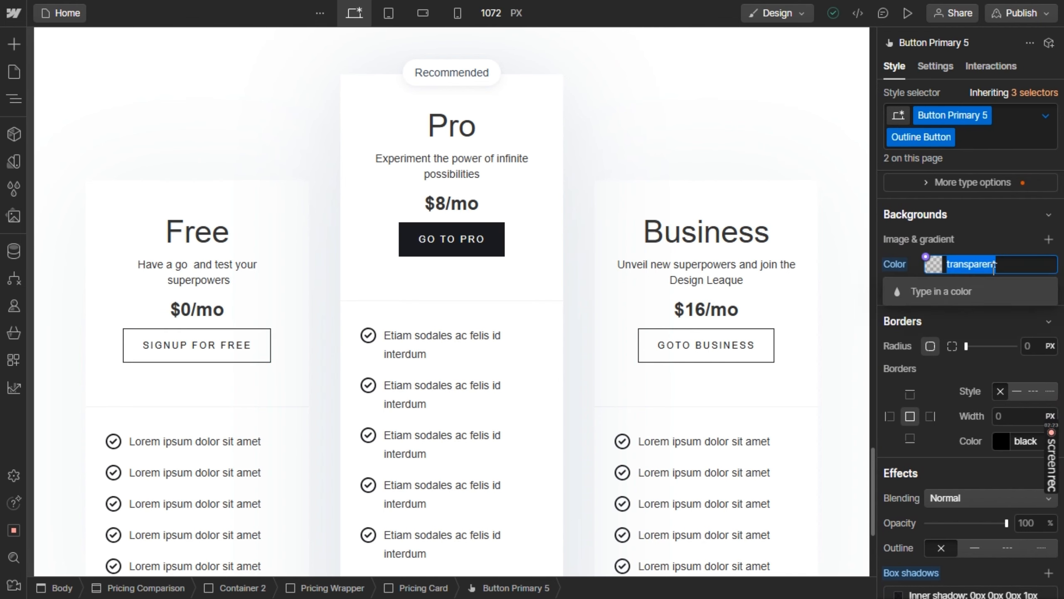
pyautogui.hotkey('alt', 'Tab')
pyautogui.hotkey('alt', 'Tab')
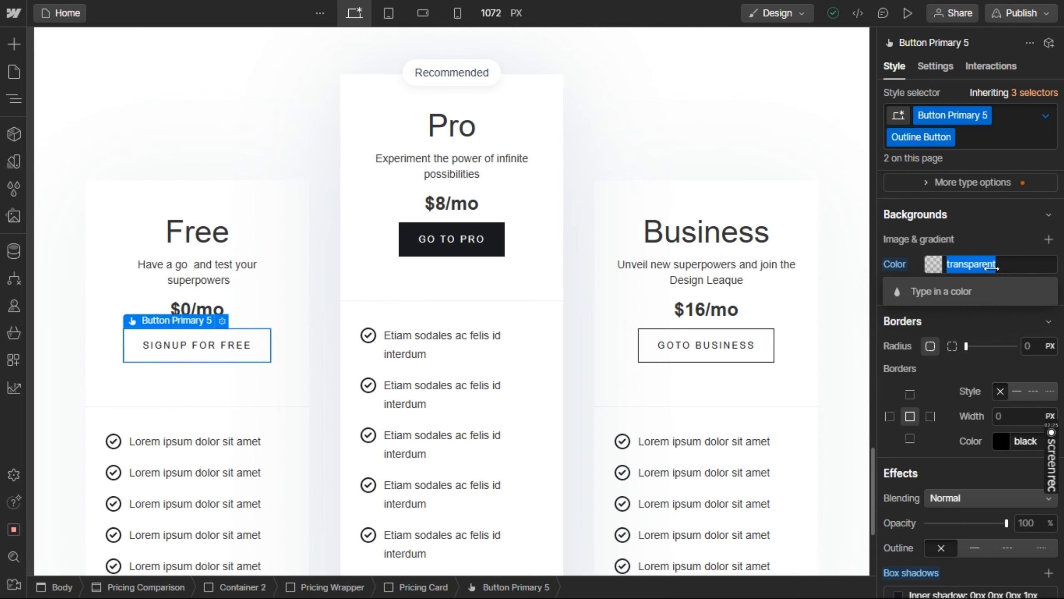
pyautogui.hotkey('alt', 'Tab')
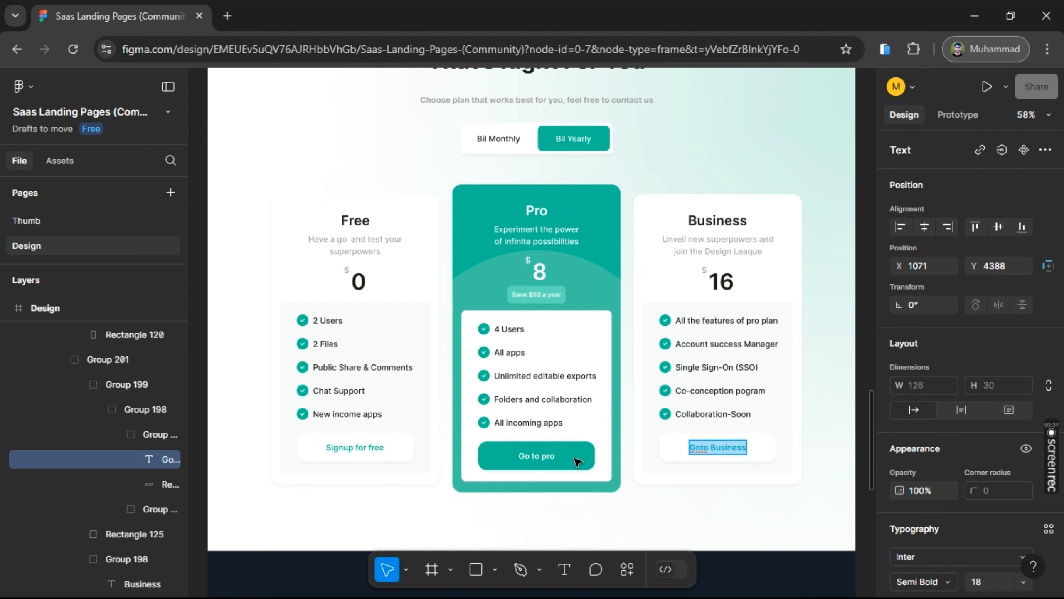
pyautogui.scroll(-5, 980, 470)
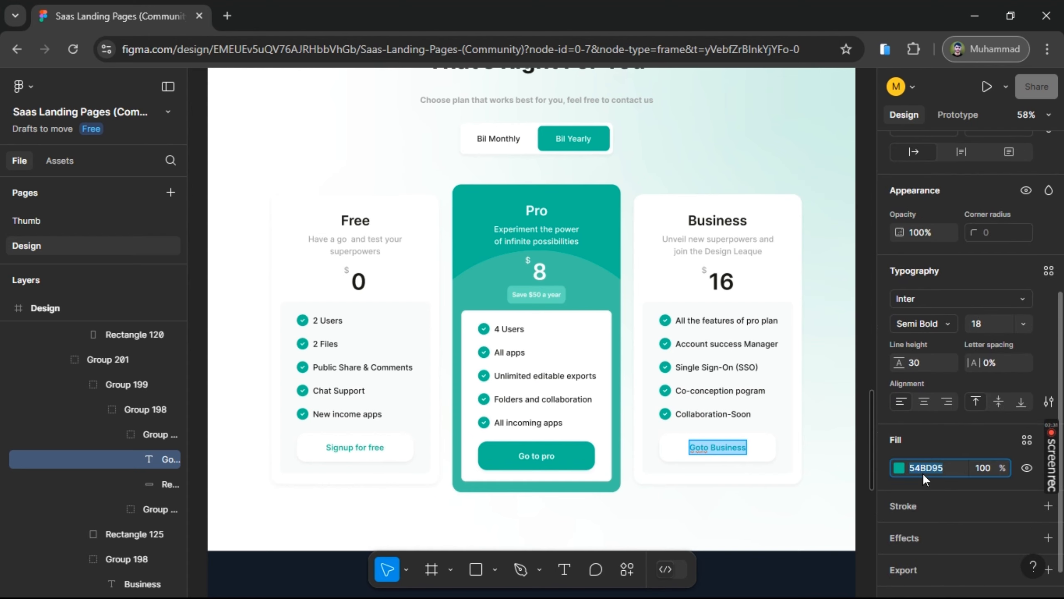
# Switch back to Webflow and set the outline button's border color to #54BD95
pyautogui.hotkey('alt', 'Tab')
pyautogui.scroll(3, 530, 311)
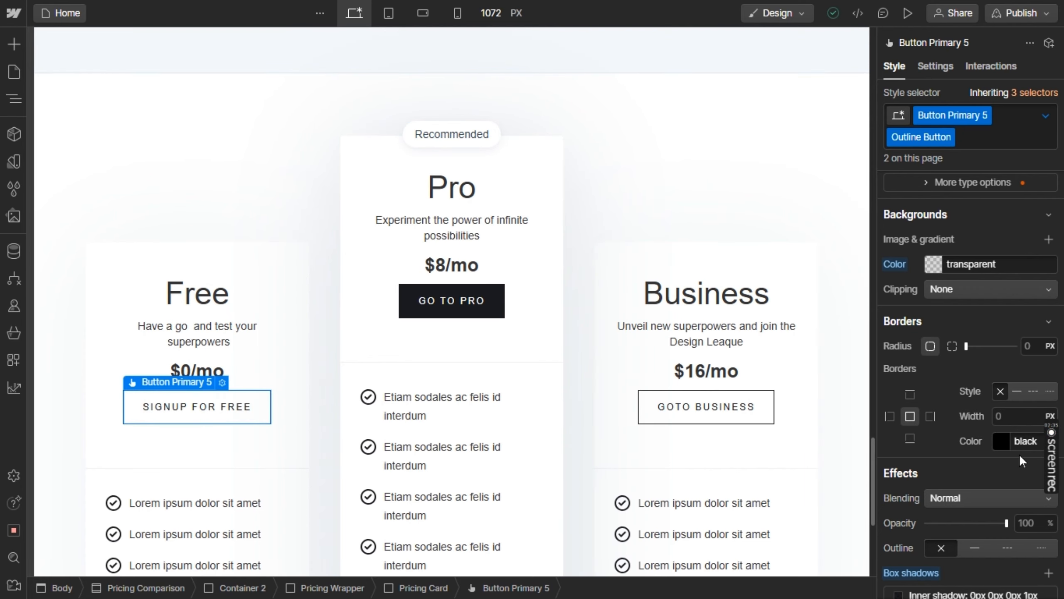
pyautogui.scroll(-1, 1019, 454)
pyautogui.click(1024, 416)
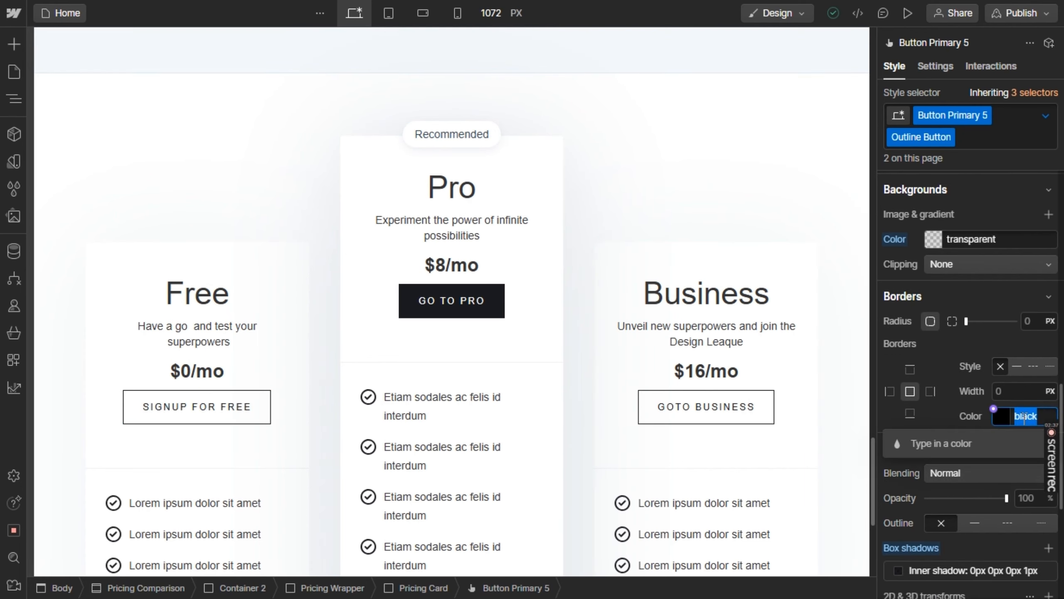
pyautogui.write('54BD95')
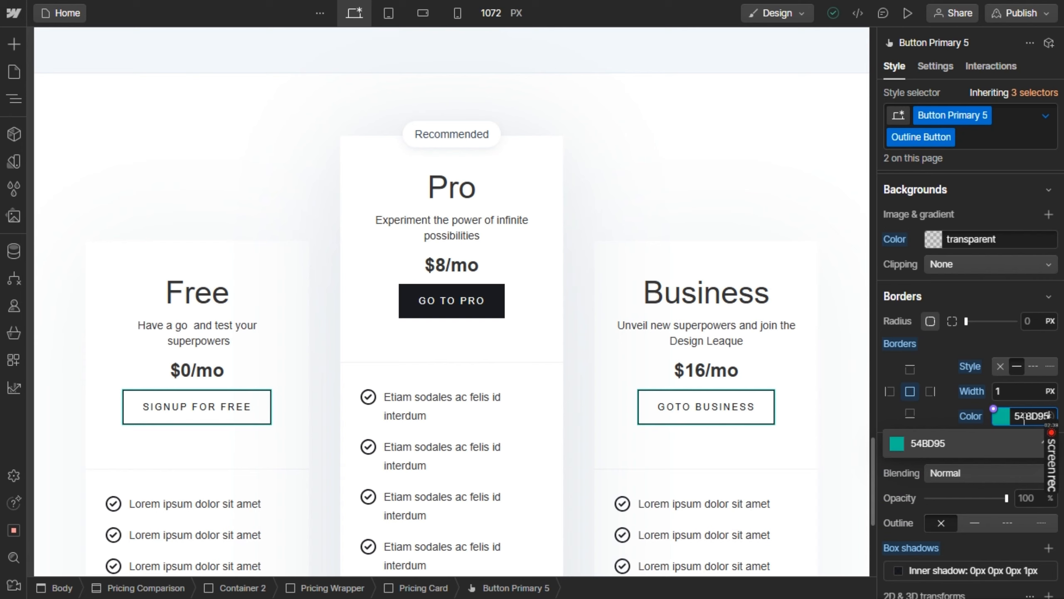
pyautogui.press('Return')
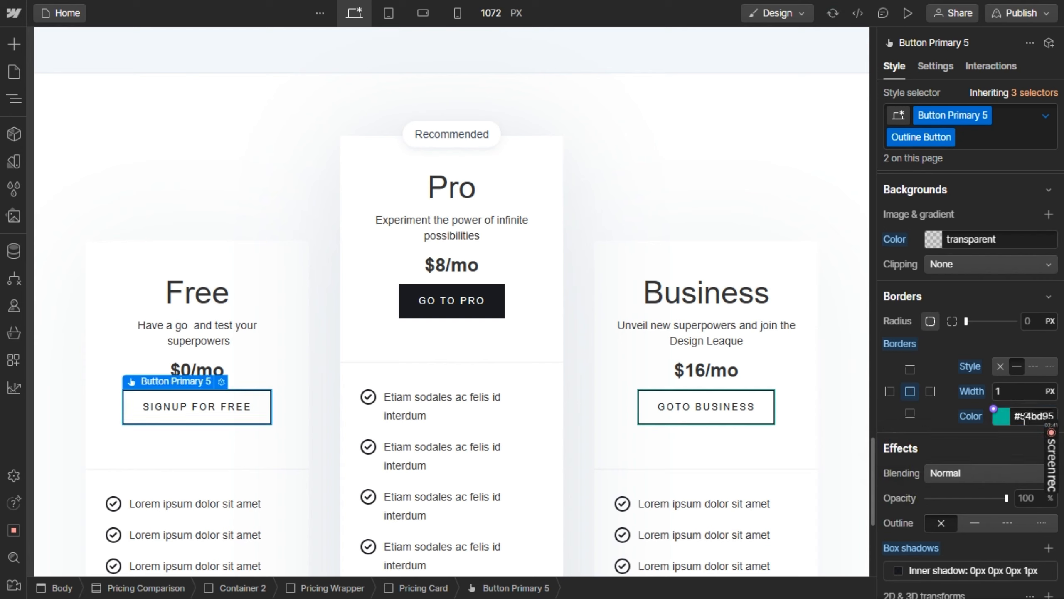
# Set the text color of the outline button in the Free card to #54BD95
pyautogui.scroll(-8, 986, 418)
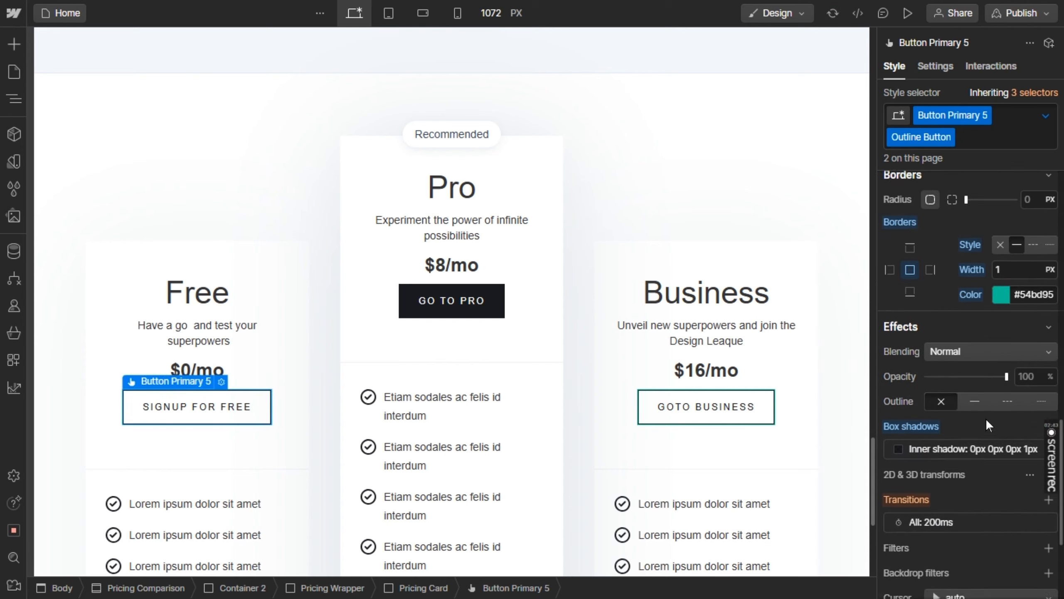
pyautogui.scroll(5, 986, 417)
pyautogui.scroll(6, 986, 417)
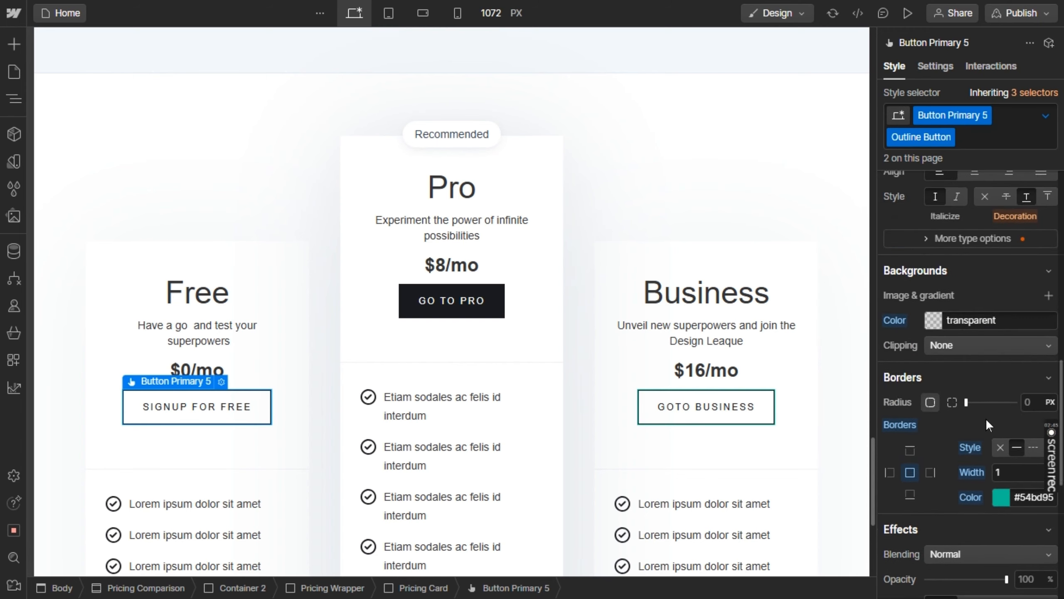
pyautogui.scroll(2, 986, 417)
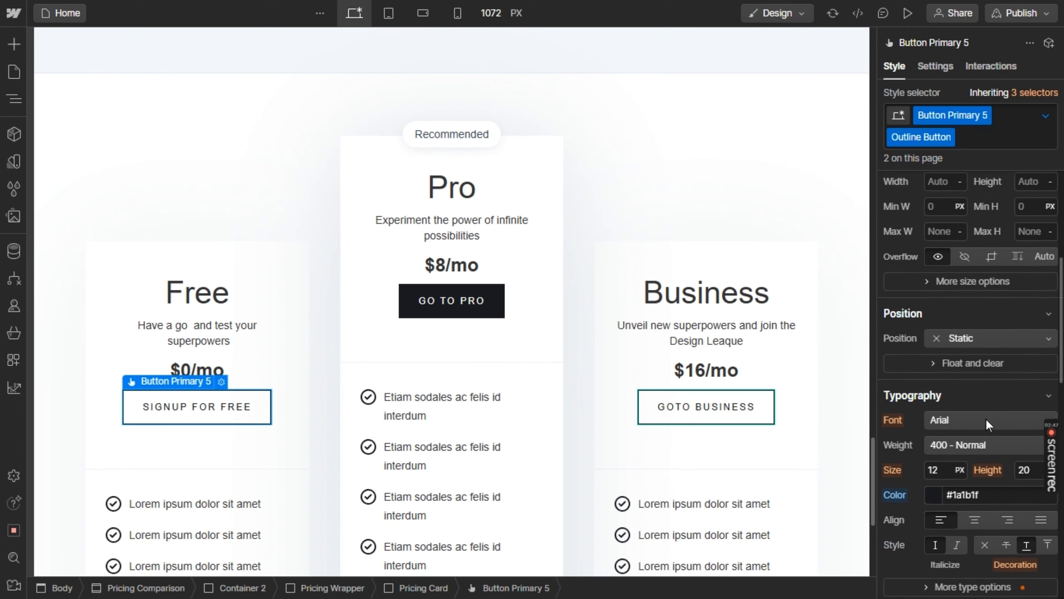
pyautogui.click(992, 503)
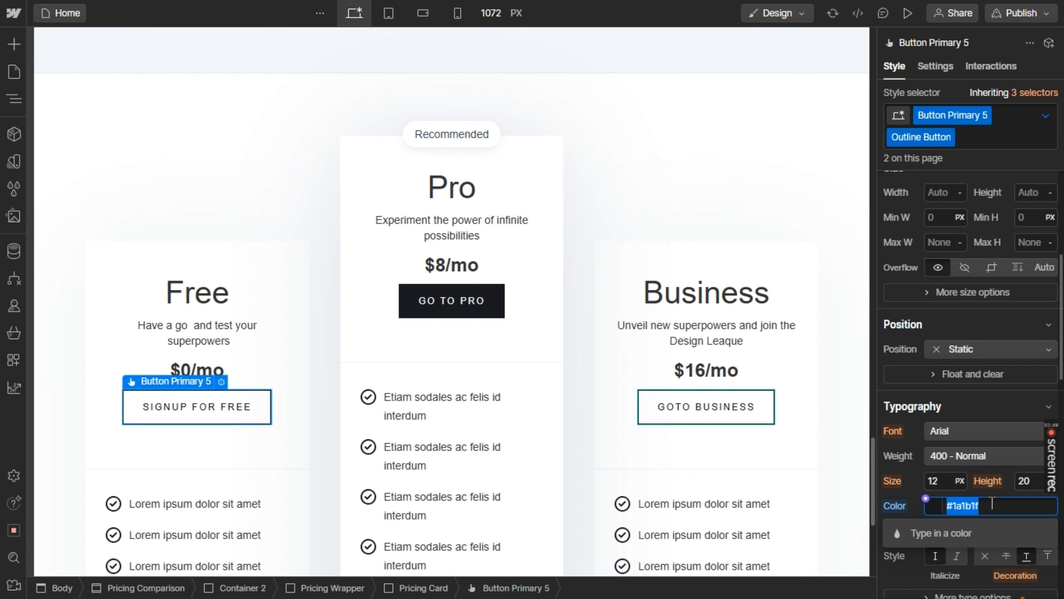
pyautogui.press('BackSpace')
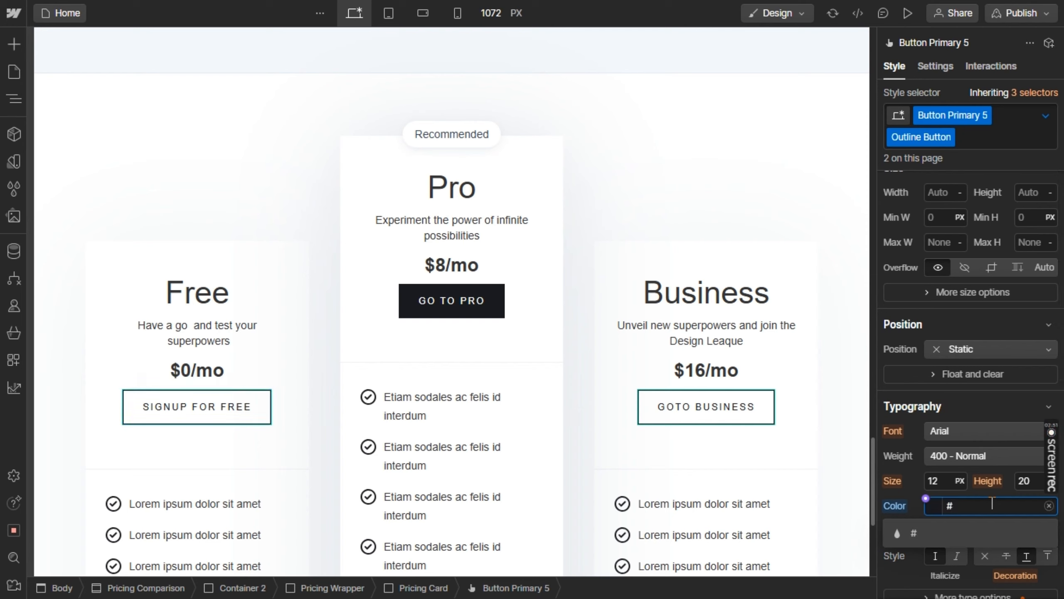
pyautogui.write('54BD95')
pyautogui.press('Return')
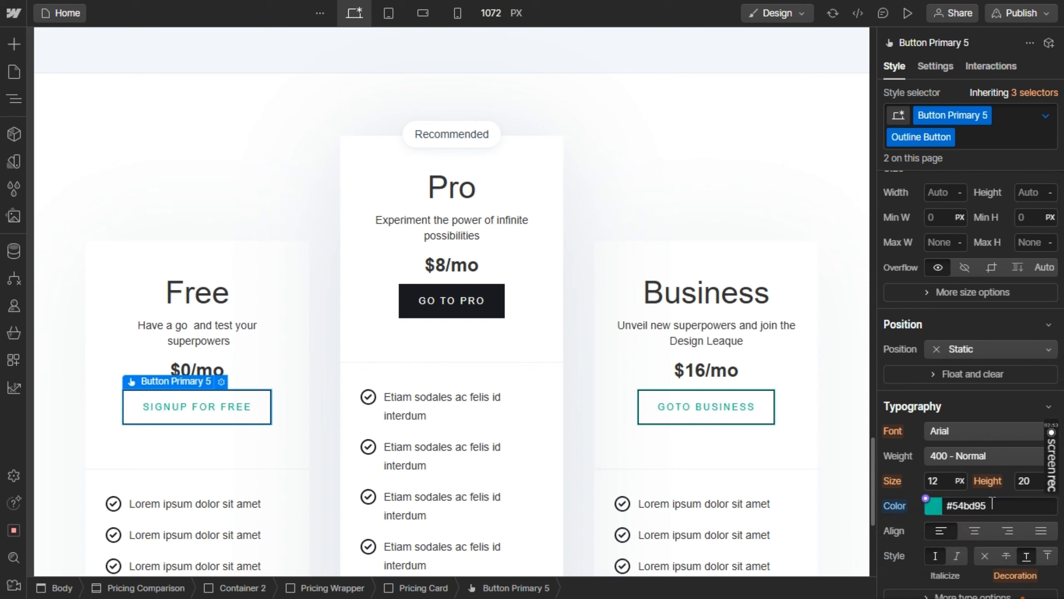
# Reapply #54BD95 as the border color of the Free card's outline button
pyautogui.scroll(-8, 992, 503)
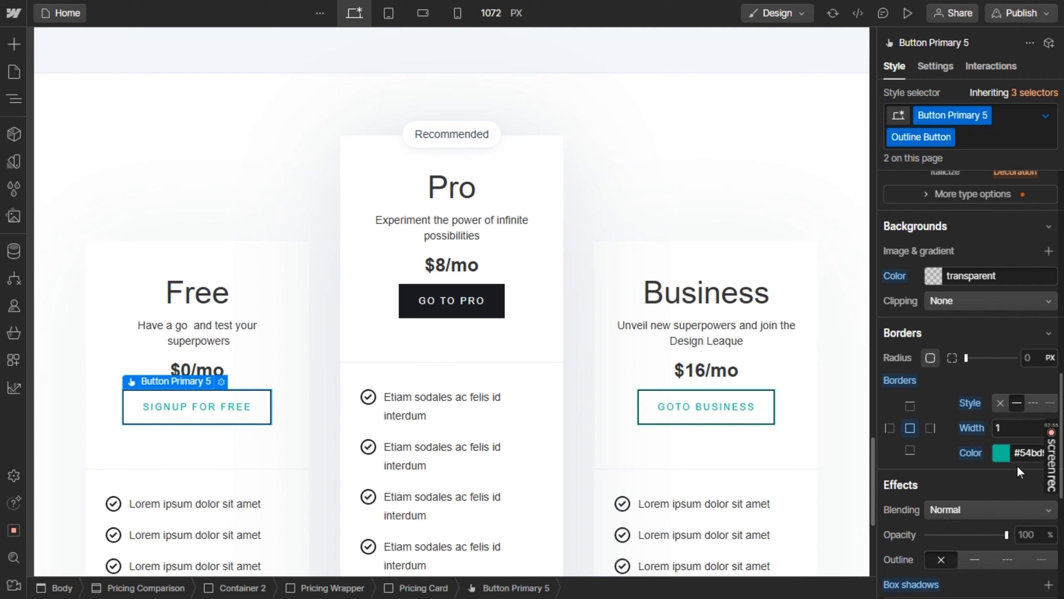
pyautogui.click(1025, 453)
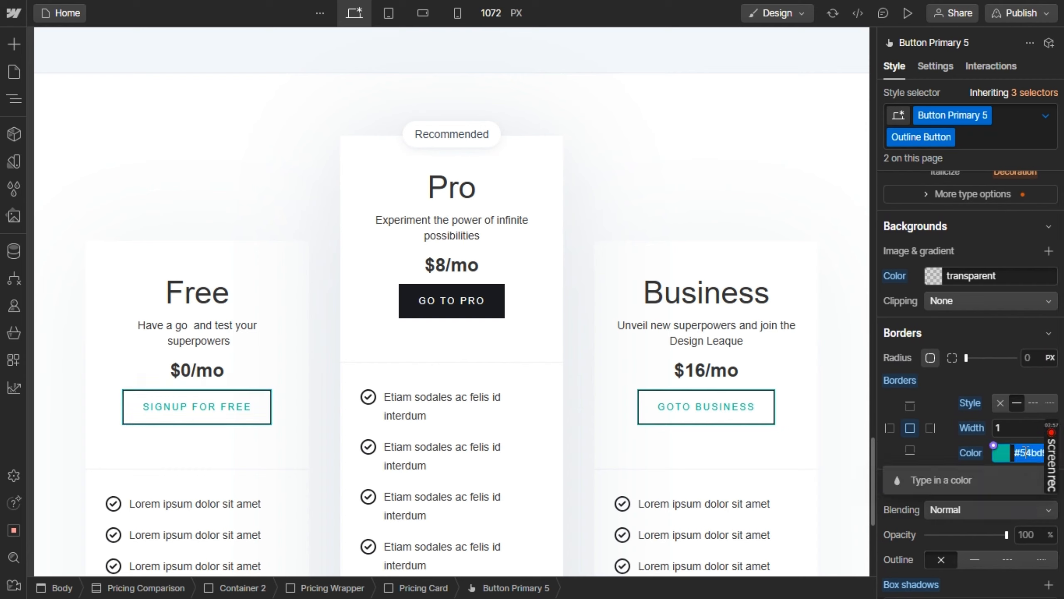
pyautogui.write('#54BD95')
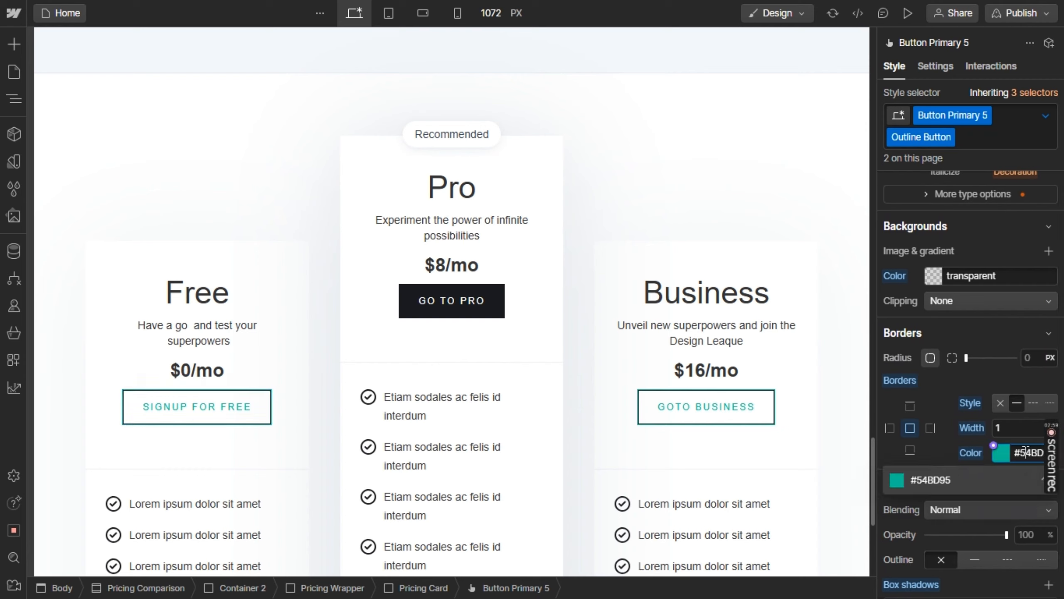
pyautogui.press('Return')
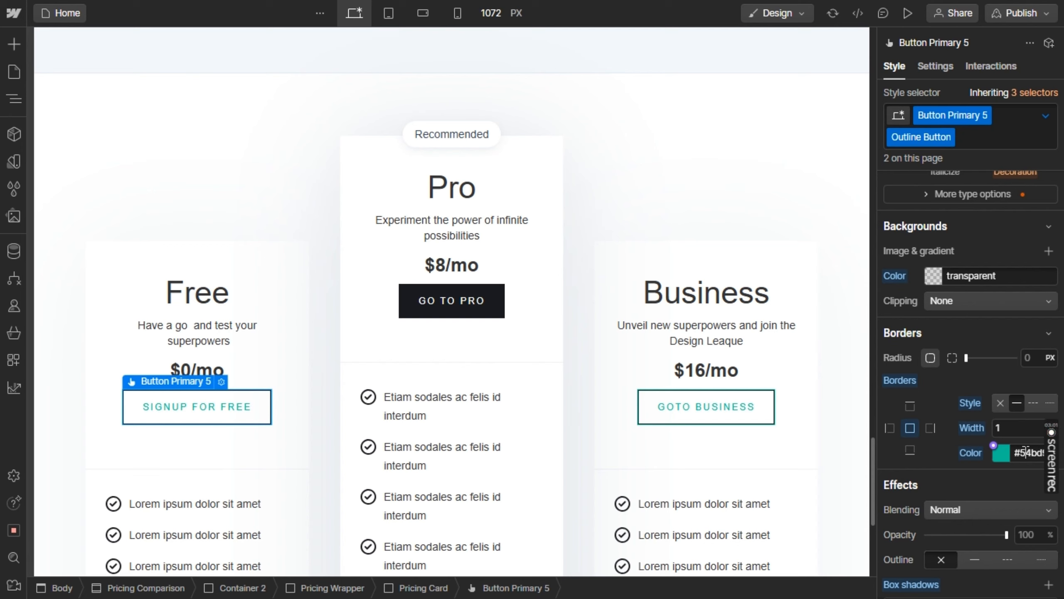
# Set the border color of the Pro card's "Go to pro" button to #54BD95
pyautogui.click(445, 300)
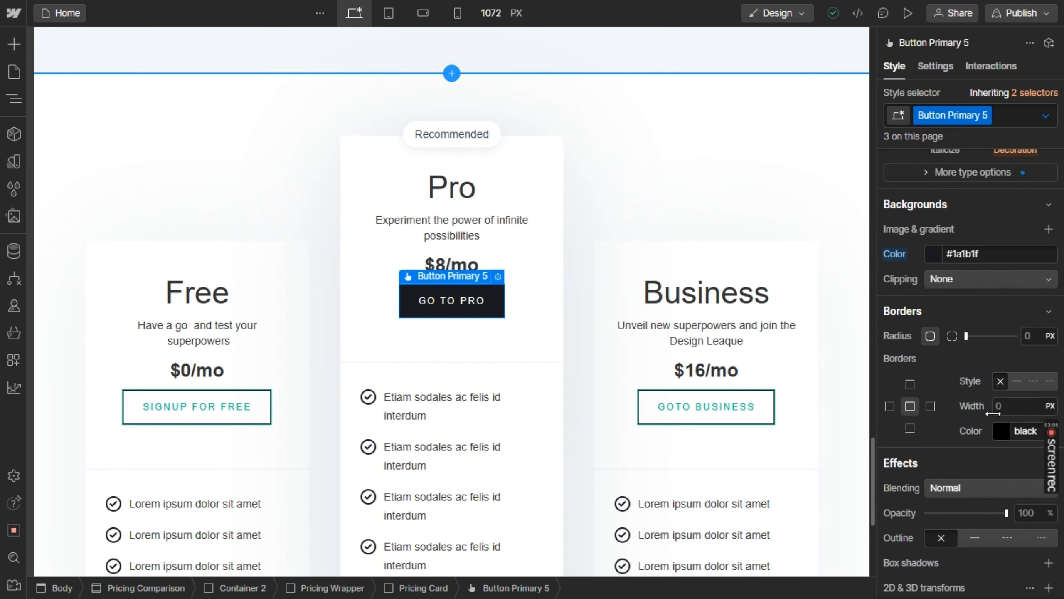
pyautogui.click(1024, 425)
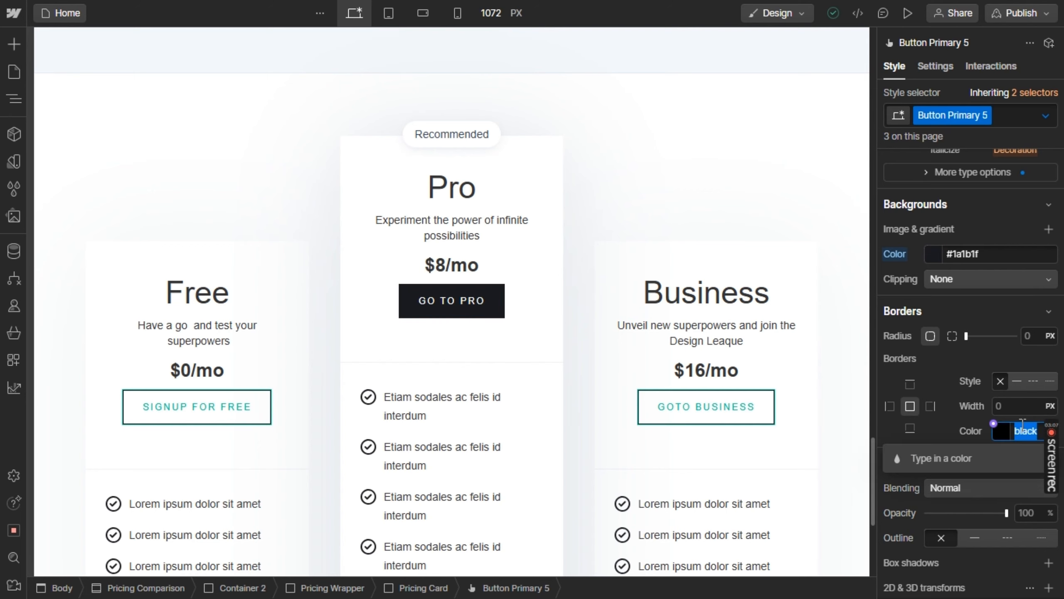
pyautogui.write('54BD95')
pyautogui.press('Return')
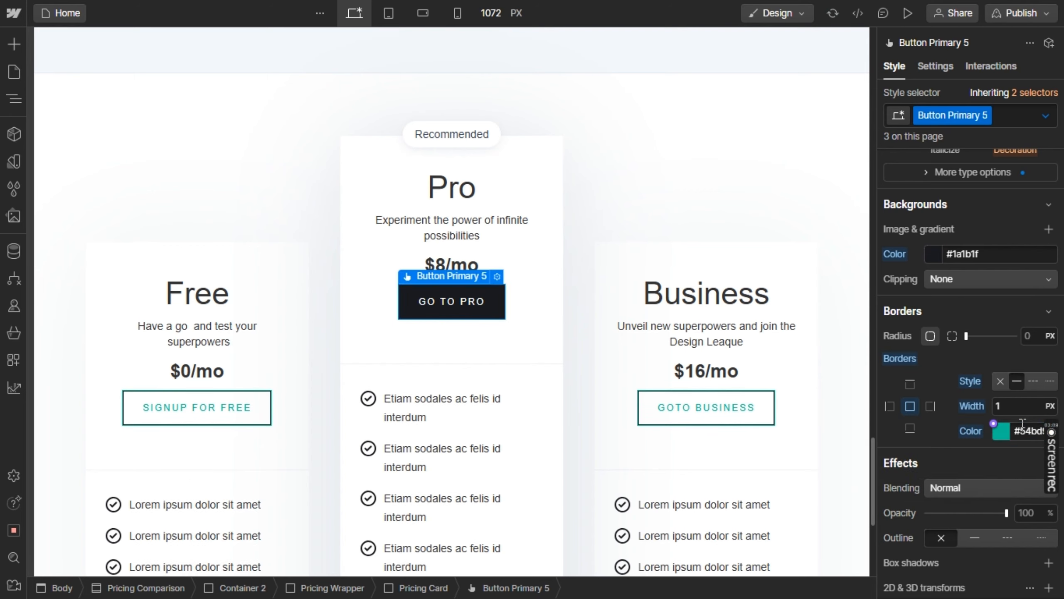
# Set the background color of the Pro card's "Go to pro" button to #54BD95
pyautogui.scroll(6, 1022, 423)
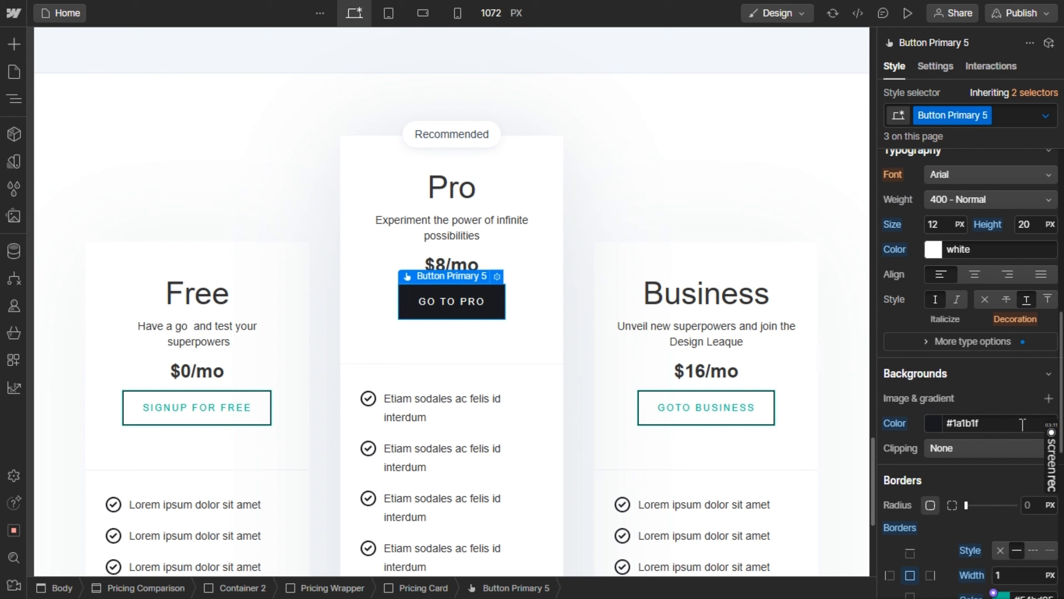
pyautogui.scroll(2, 1022, 424)
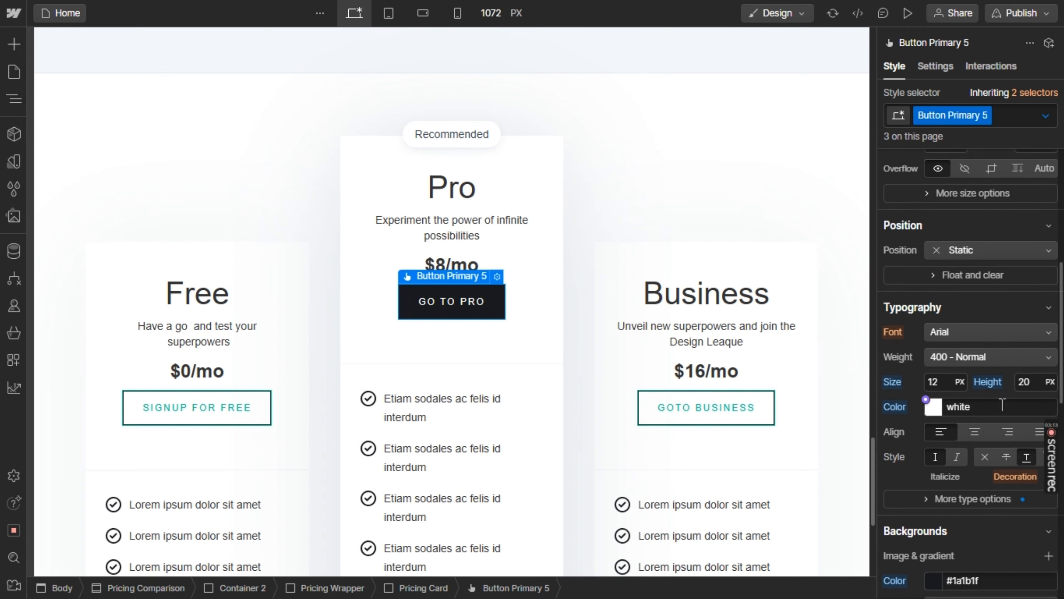
pyautogui.scroll(5, 1002, 404)
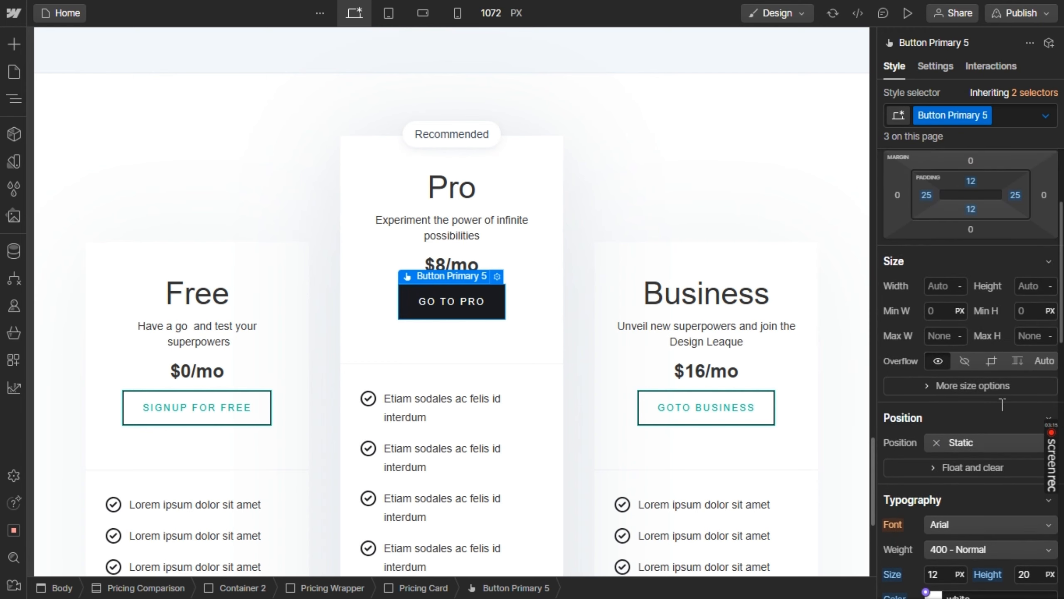
pyautogui.scroll(4, 1002, 404)
pyautogui.scroll(-4, 1002, 404)
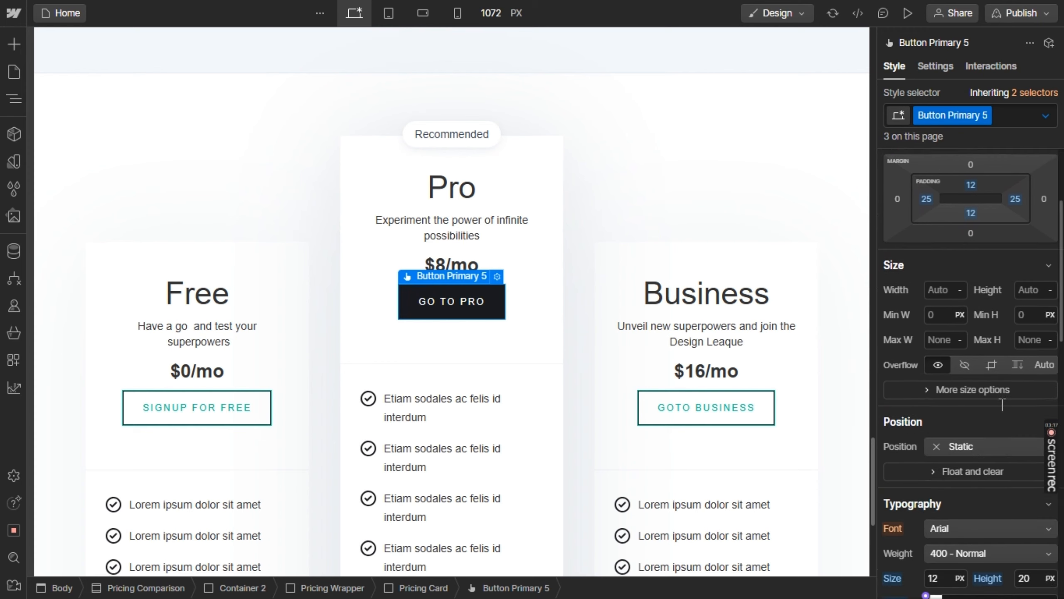
pyautogui.scroll(-10, 1002, 405)
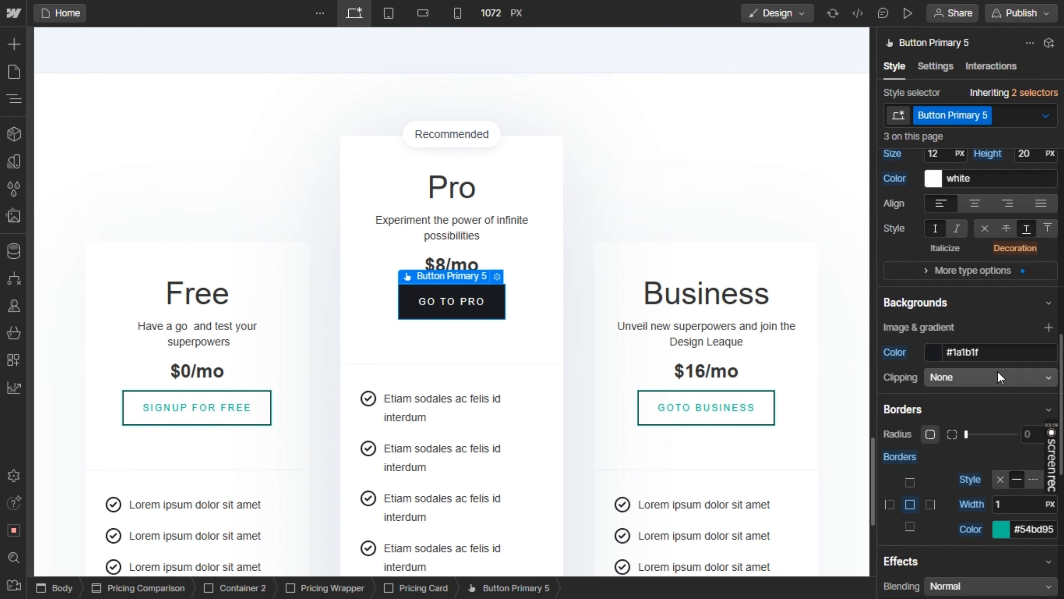
pyautogui.click(995, 352)
pyautogui.write('#54bd95')
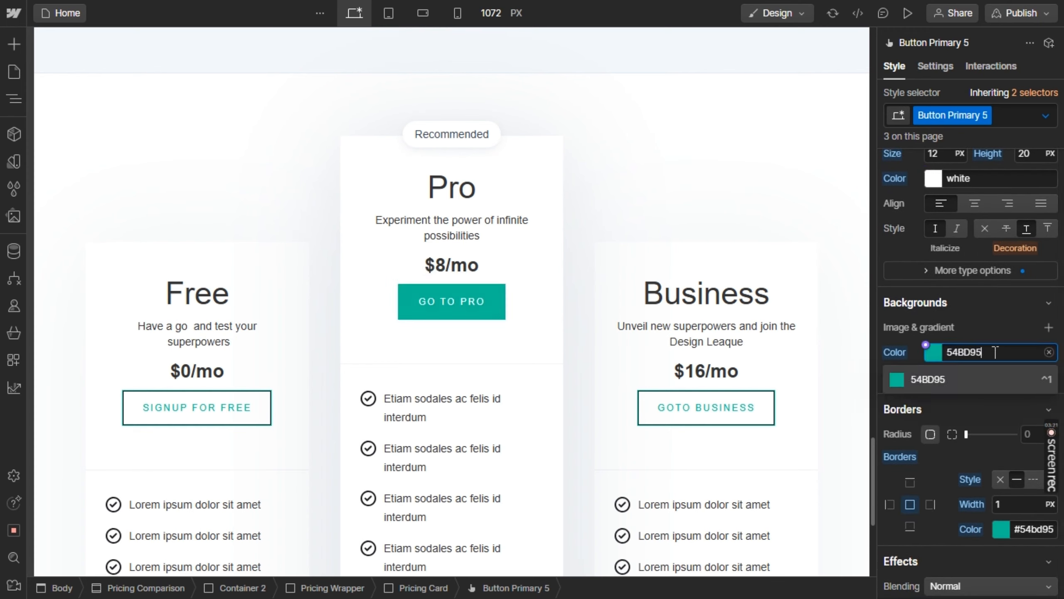
pyautogui.press('Return')
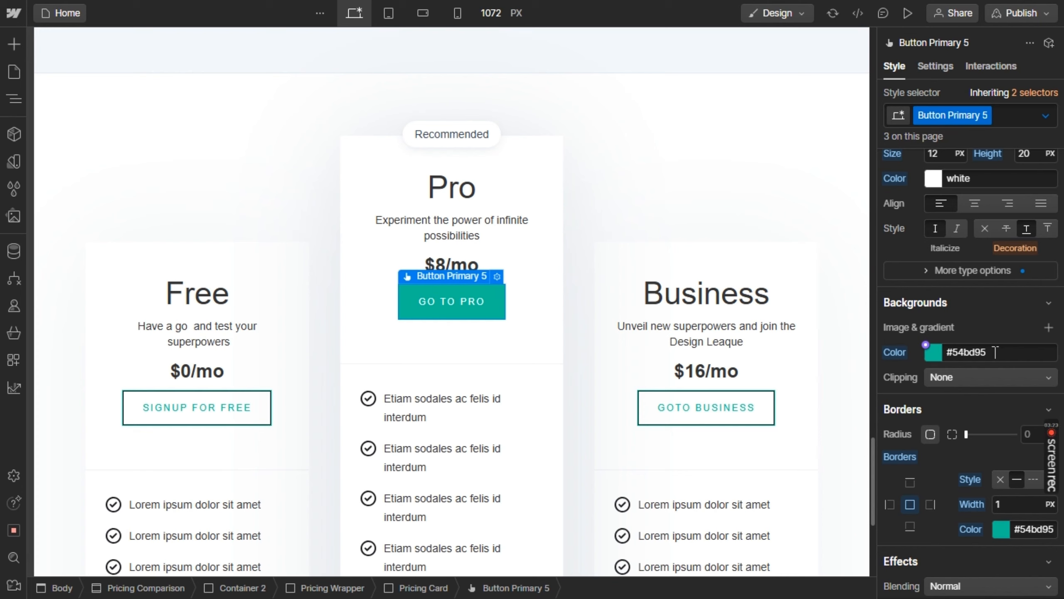
# Set the hover background color of the Business card's outline button to #54BD95
pyautogui.click(685, 419)
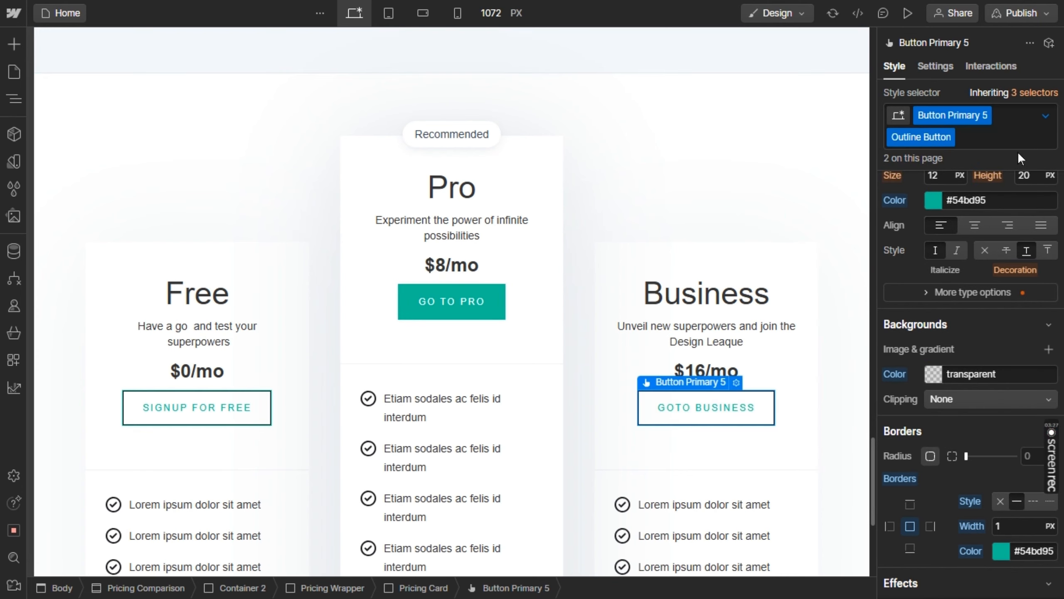
pyautogui.click(1046, 114)
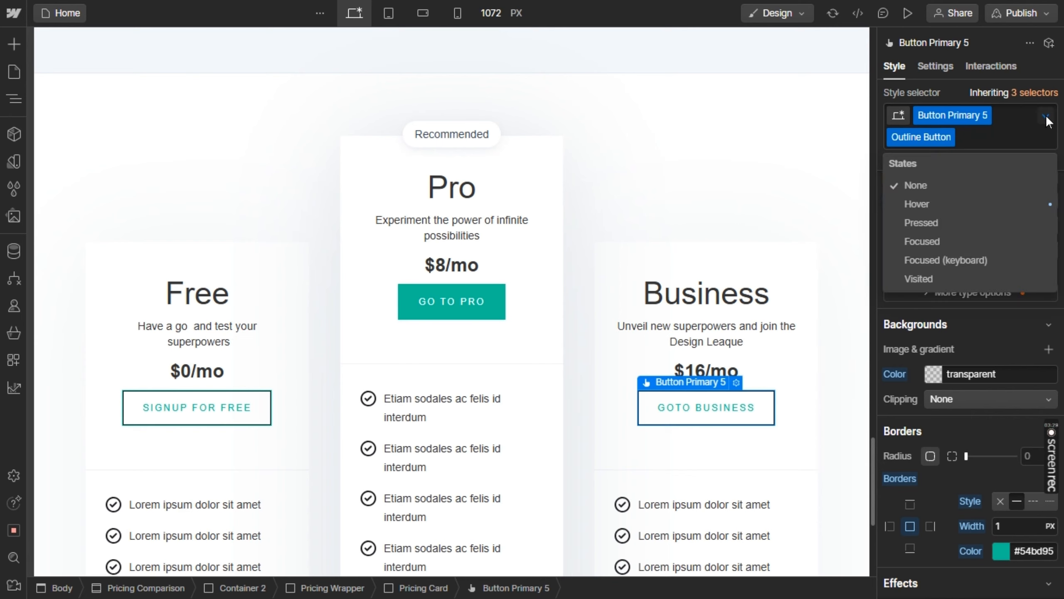
pyautogui.click(943, 204)
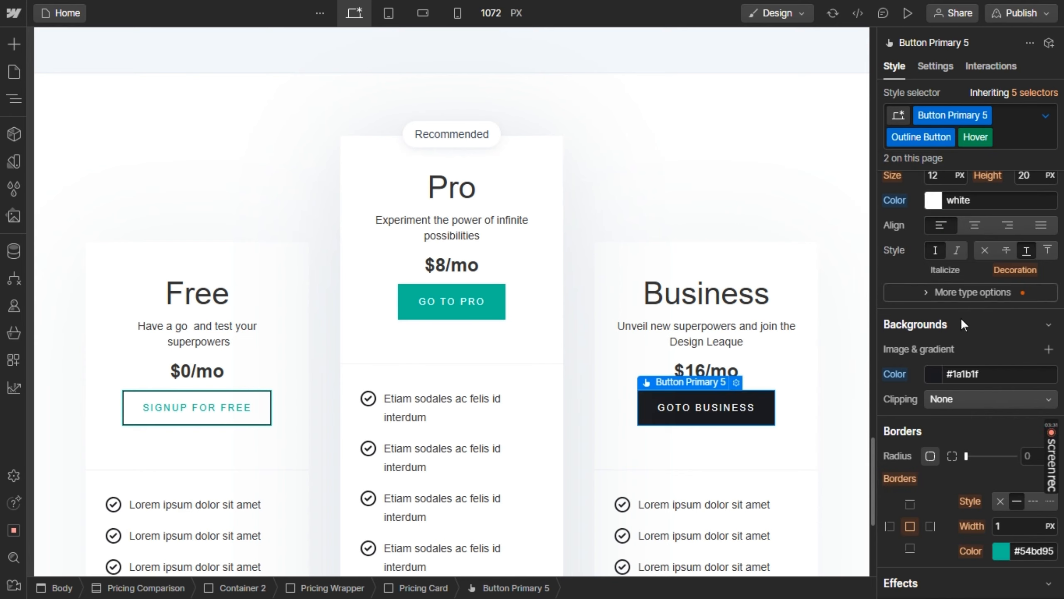
pyautogui.click(980, 373)
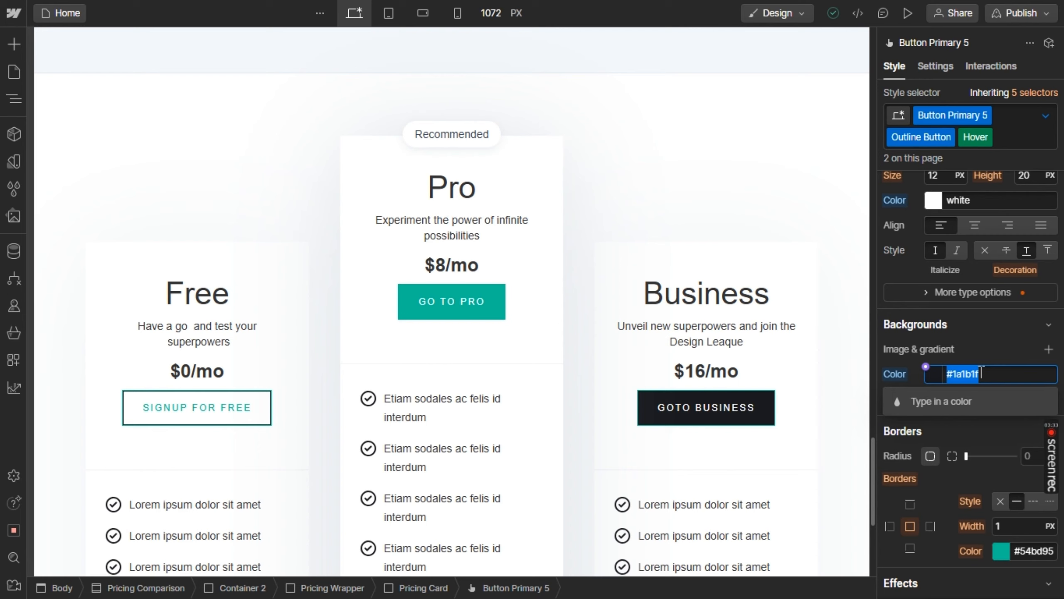
pyautogui.press('BackSpace')
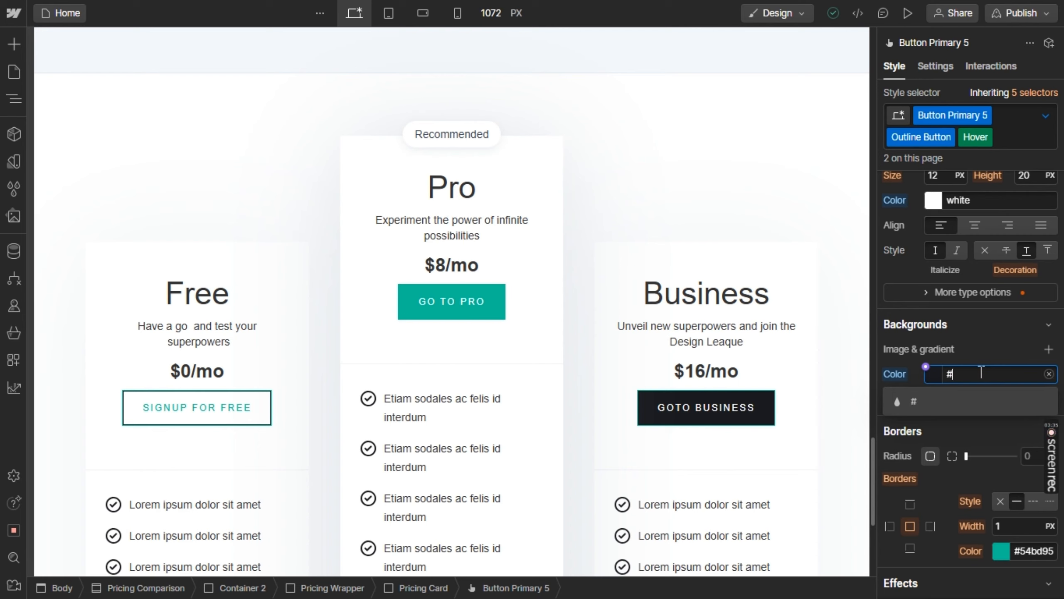
pyautogui.write('#54BD95')
pyautogui.press('Return')
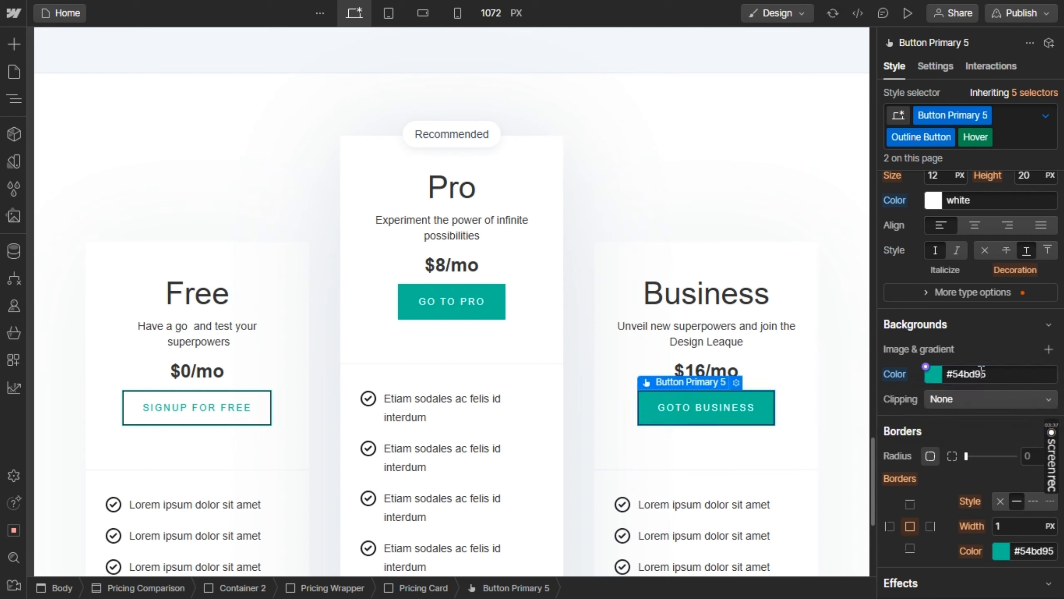
# Hide the inner box shadow of the Free card's outline button
pyautogui.scroll(-10, 979, 442)
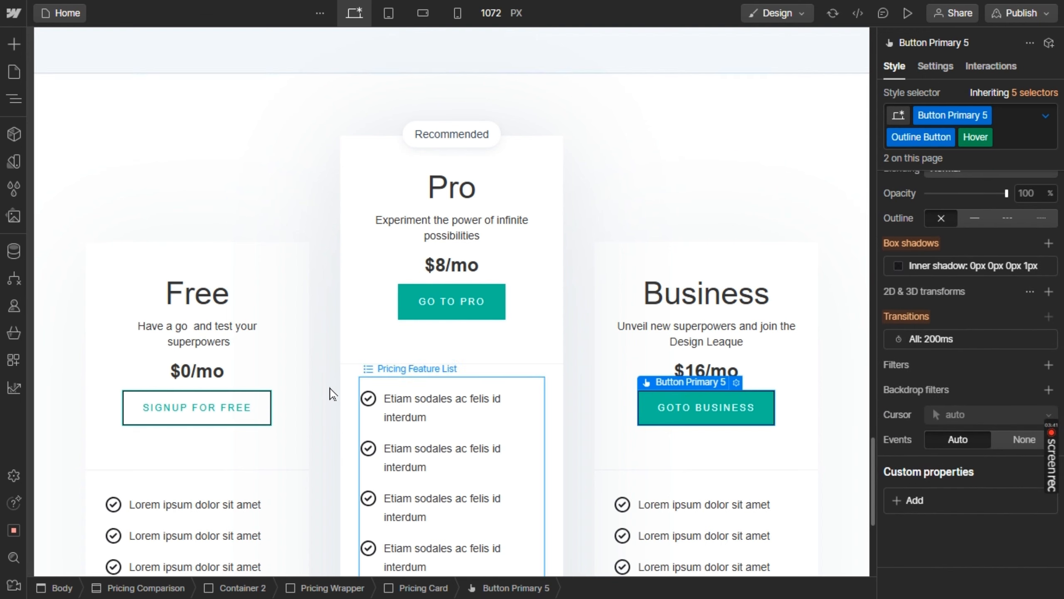
pyautogui.click(223, 409)
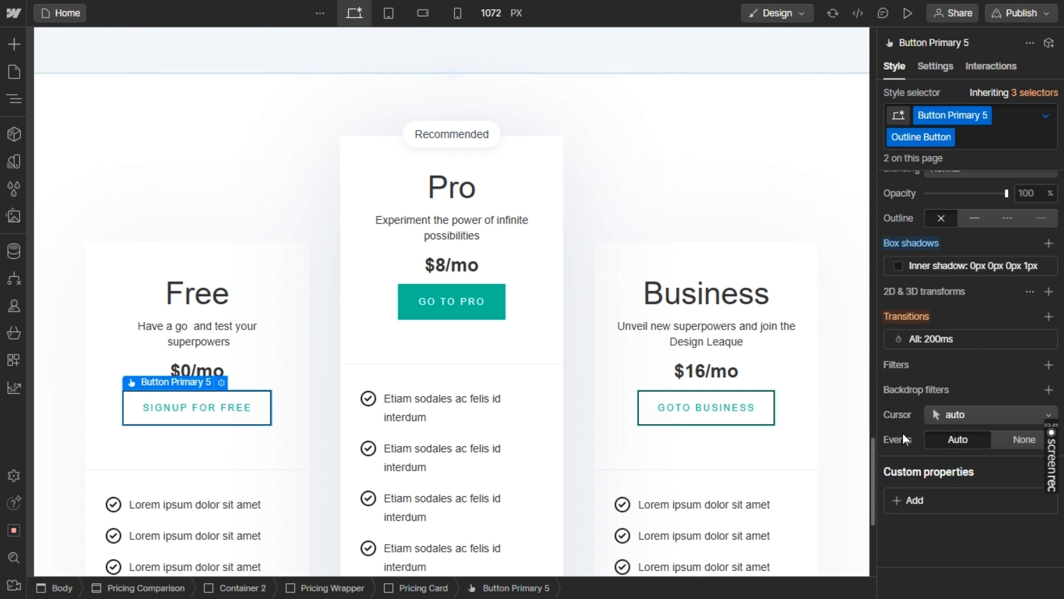
pyautogui.scroll(5, 909, 460)
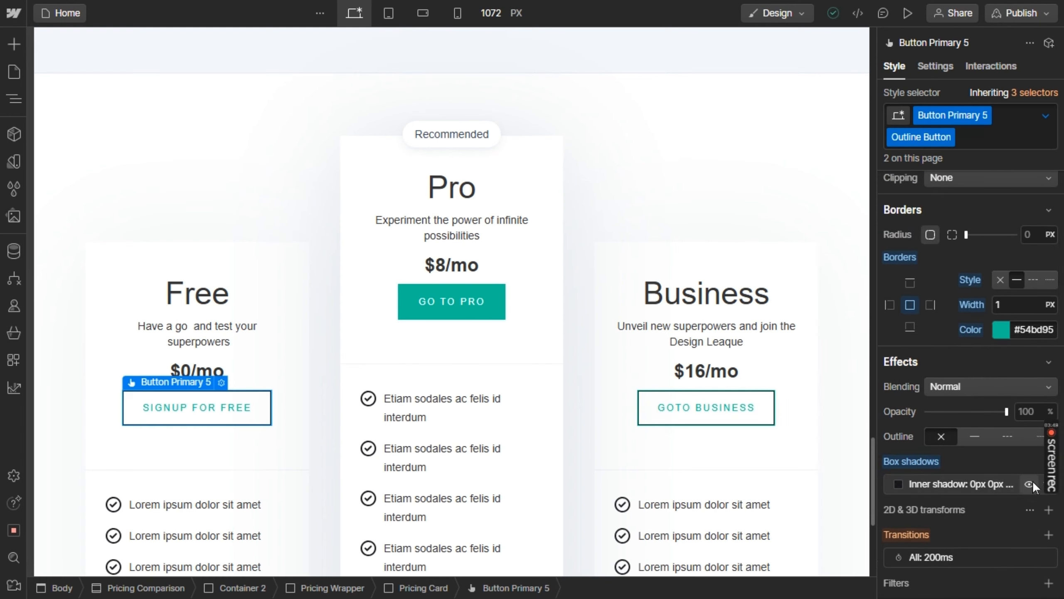
pyautogui.click(1033, 481)
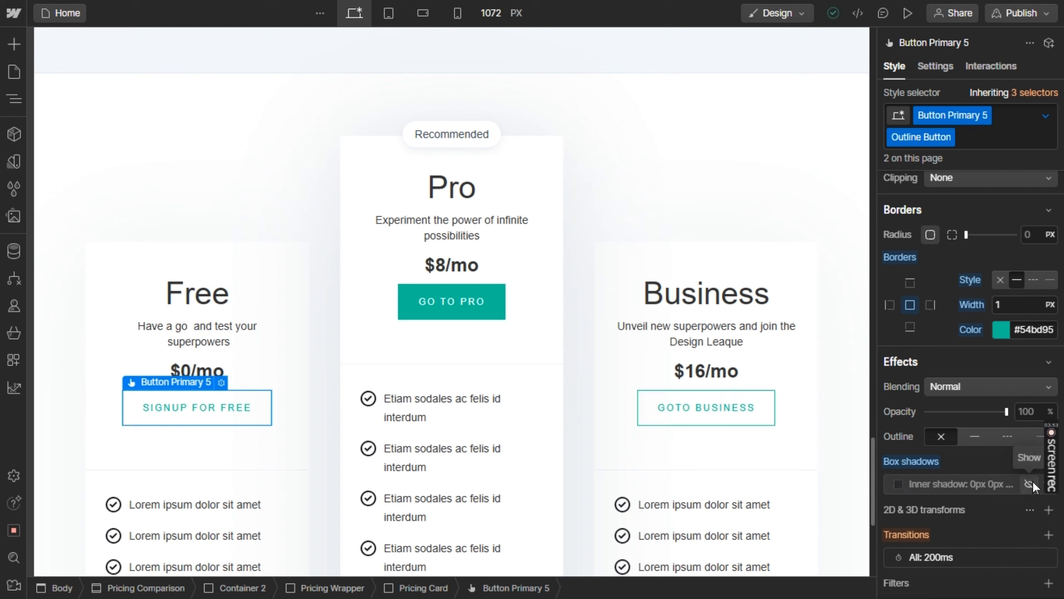
pyautogui.click(829, 179)
# Try to move the Free card's "Signup for free" button below its feature list and check the placement in the Figma pricing design
pyautogui.scroll(-5, 489, 264)
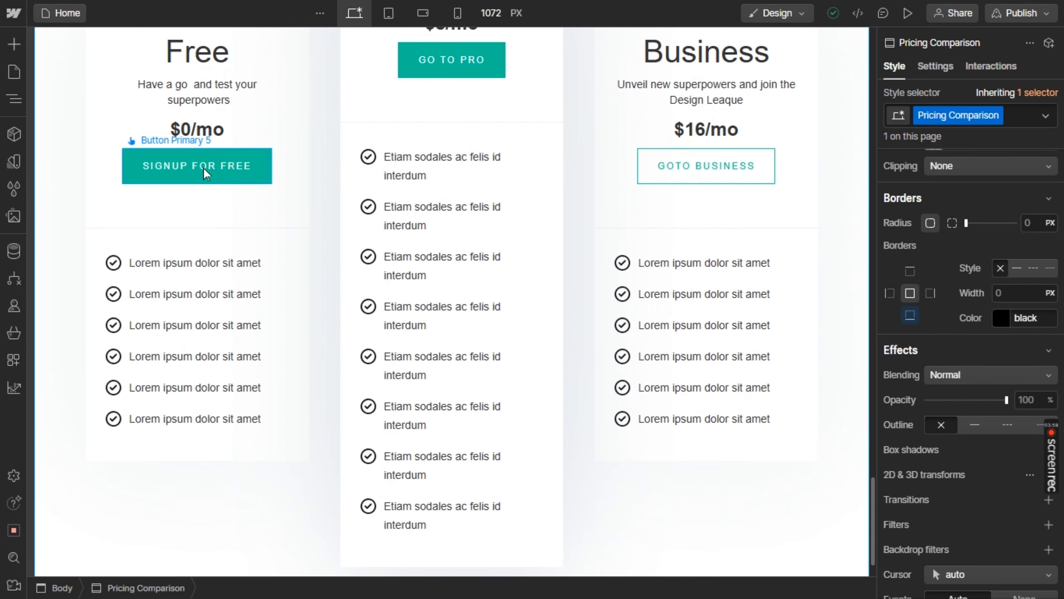
pyautogui.moveTo(183, 433)
pyautogui.mouseDown()
pyautogui.moveTo(174, 402)
pyautogui.moveTo(174, 421)
pyautogui.moveTo(224, 333)
pyautogui.moveTo(192, 396)
pyautogui.moveTo(202, 431)
pyautogui.mouseUp()
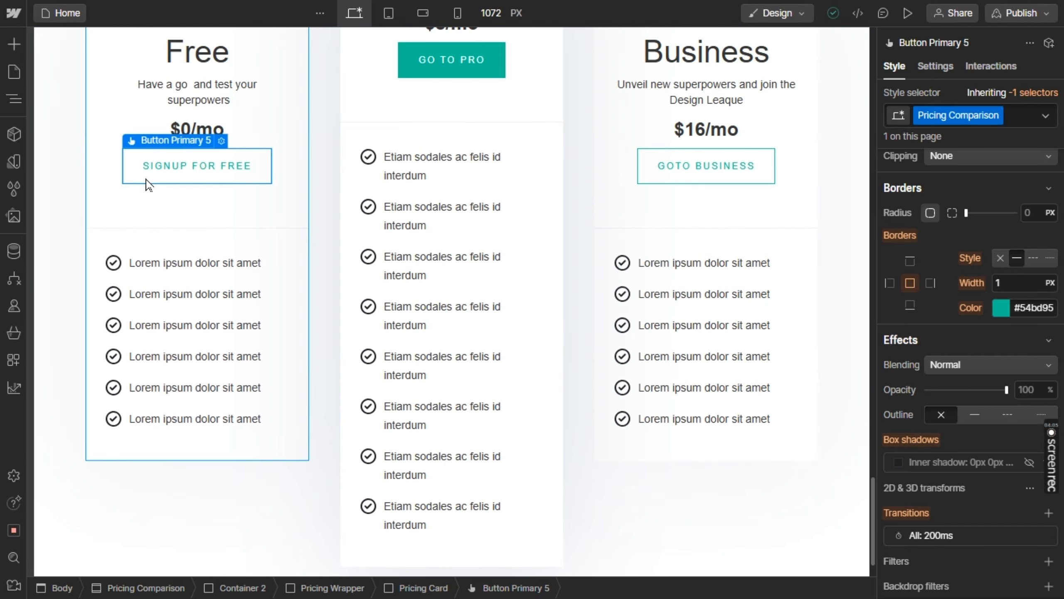
pyautogui.moveTo(184, 167); pyautogui.dragTo(166, 201)
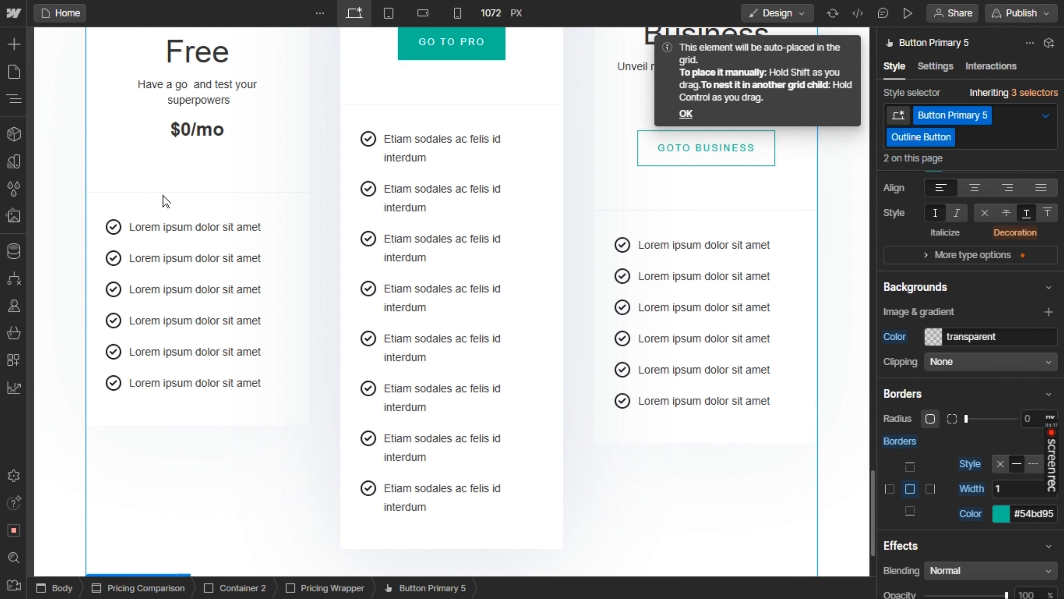
pyautogui.scroll(-3, 166, 226)
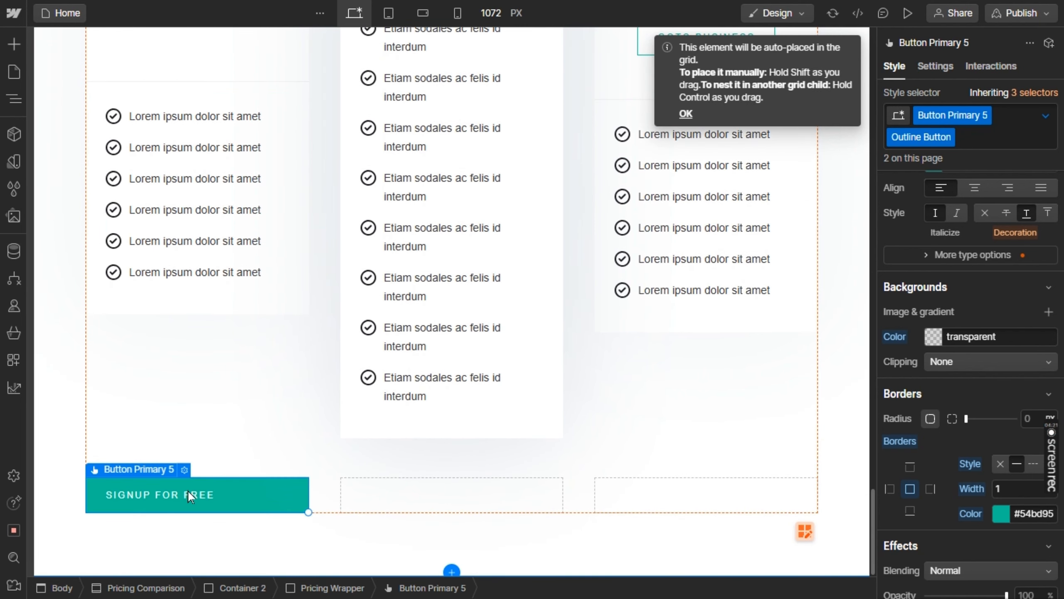
pyautogui.hotkey('alt', 'Tab')
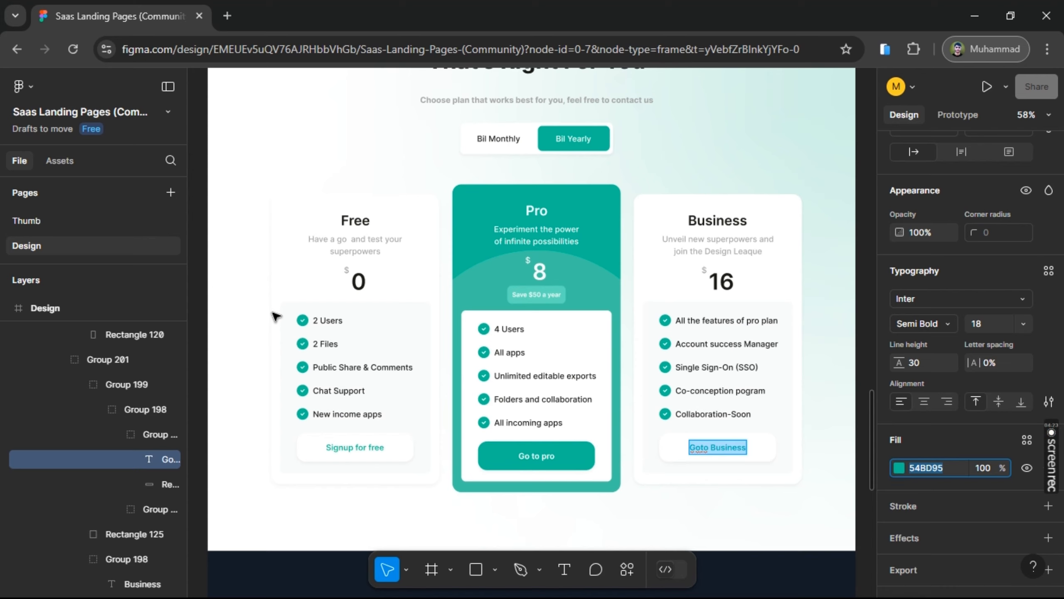
pyautogui.hotkey('alt', 'Tab')
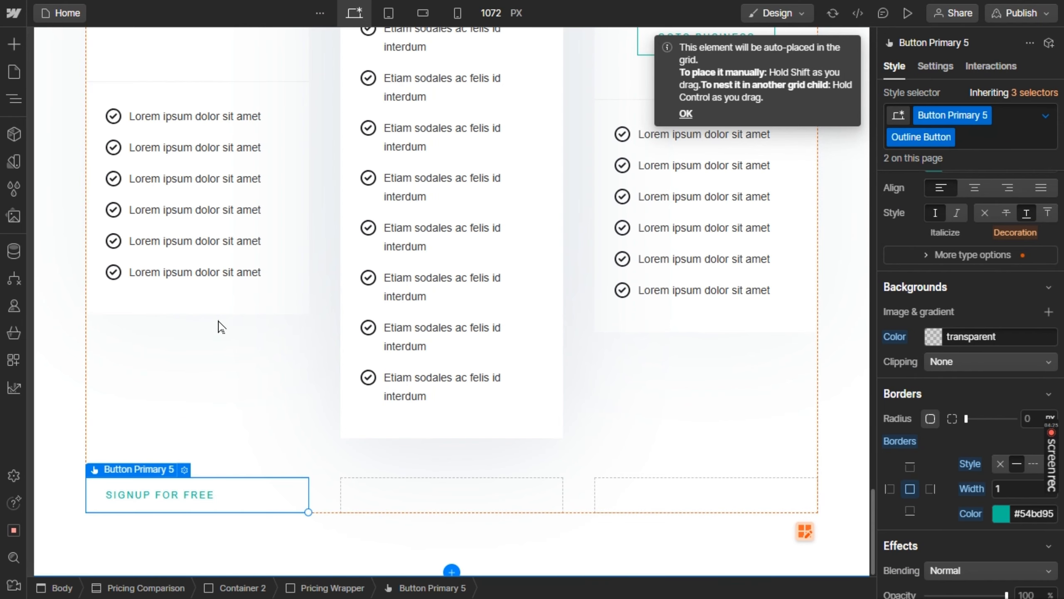
# Try to reposition the "Signup for free" button within the pricing grid, and undo both moves of the button
pyautogui.moveTo(221, 326); pyautogui.dragTo(185, 397)
pyautogui.scroll(-10, 185, 397)
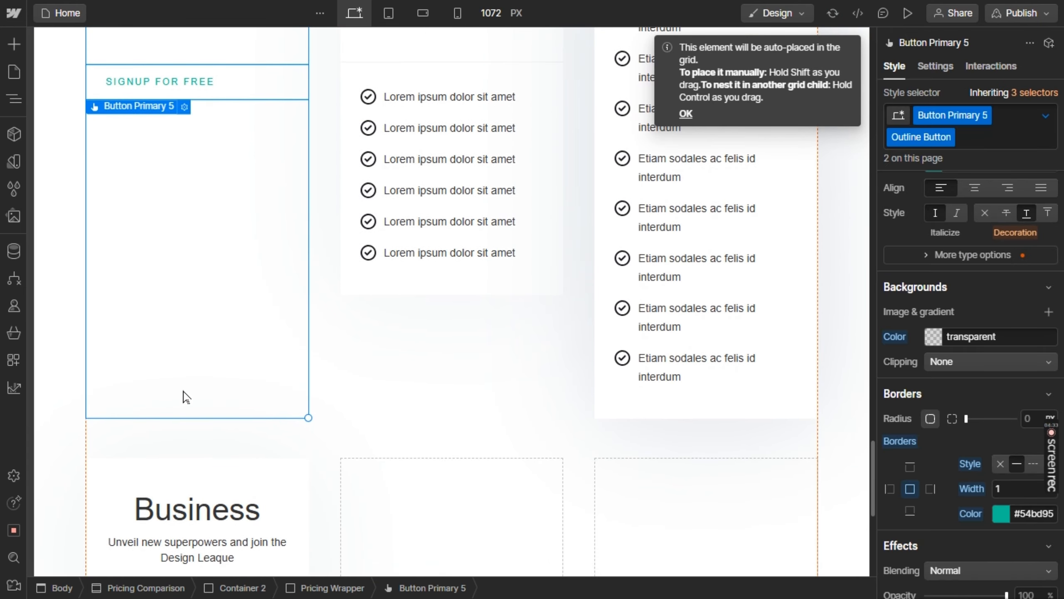
pyautogui.scroll(-3, 184, 394)
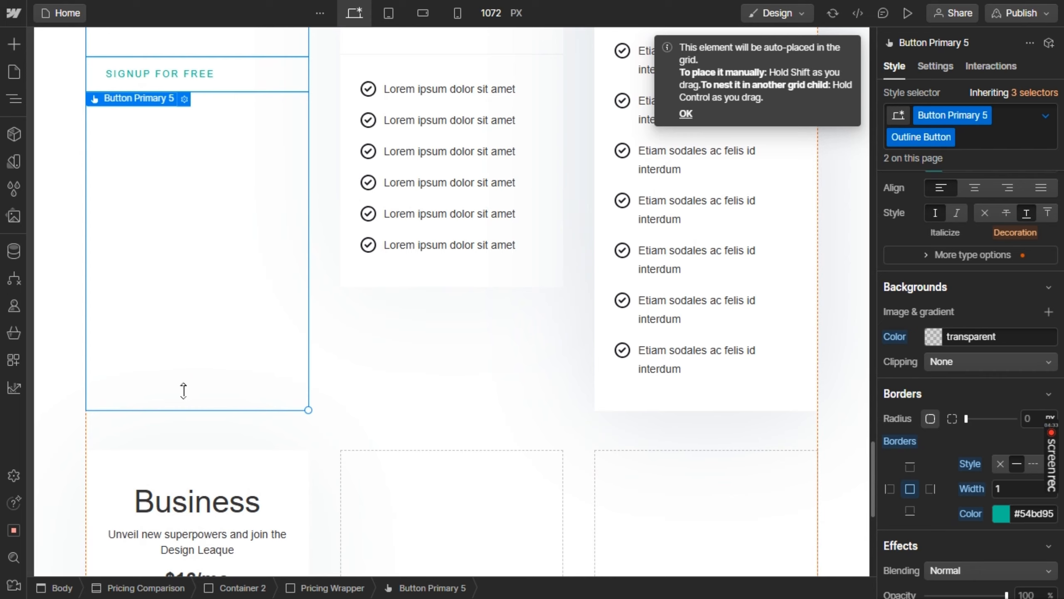
pyautogui.click(371, 307)
pyautogui.hotkey('ctrl', 'z')
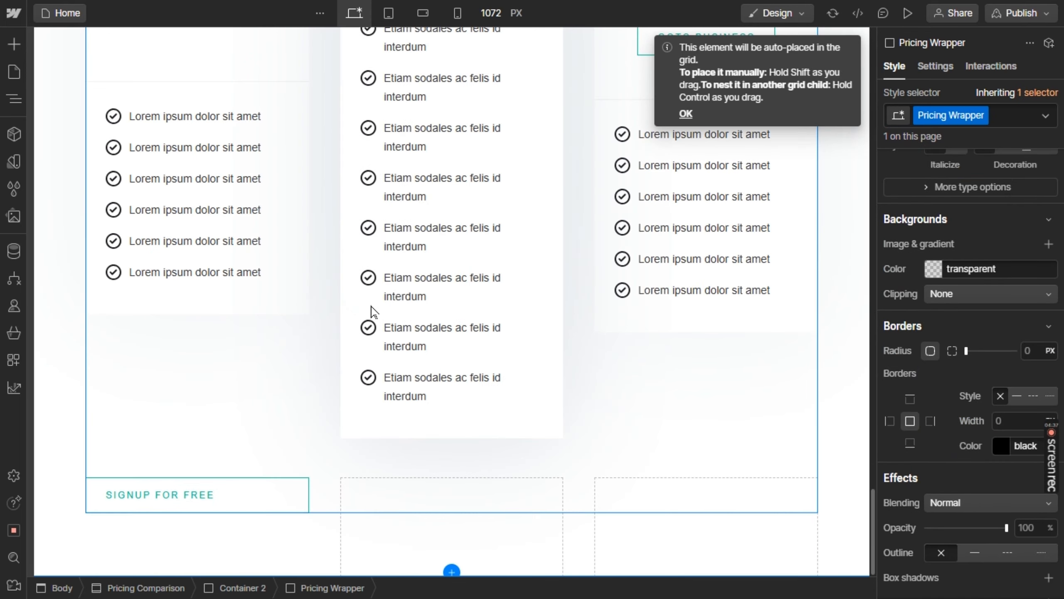
pyautogui.hotkey('ctrl', 'z')
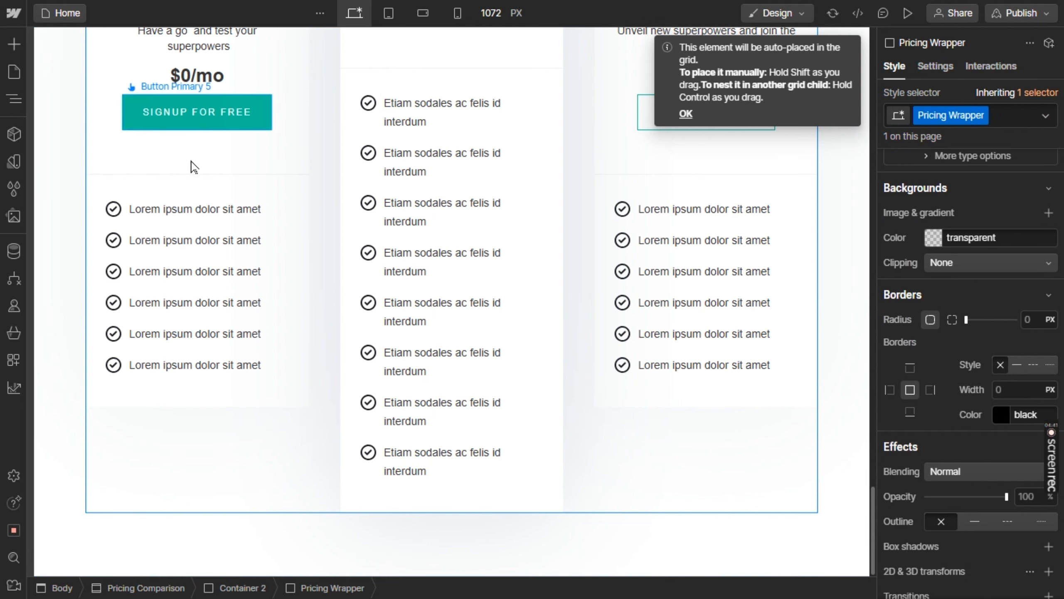
# Move the "Signup for free" button into the last list item of the Free card's feature list
pyautogui.moveTo(198, 306); pyautogui.dragTo(172, 374)
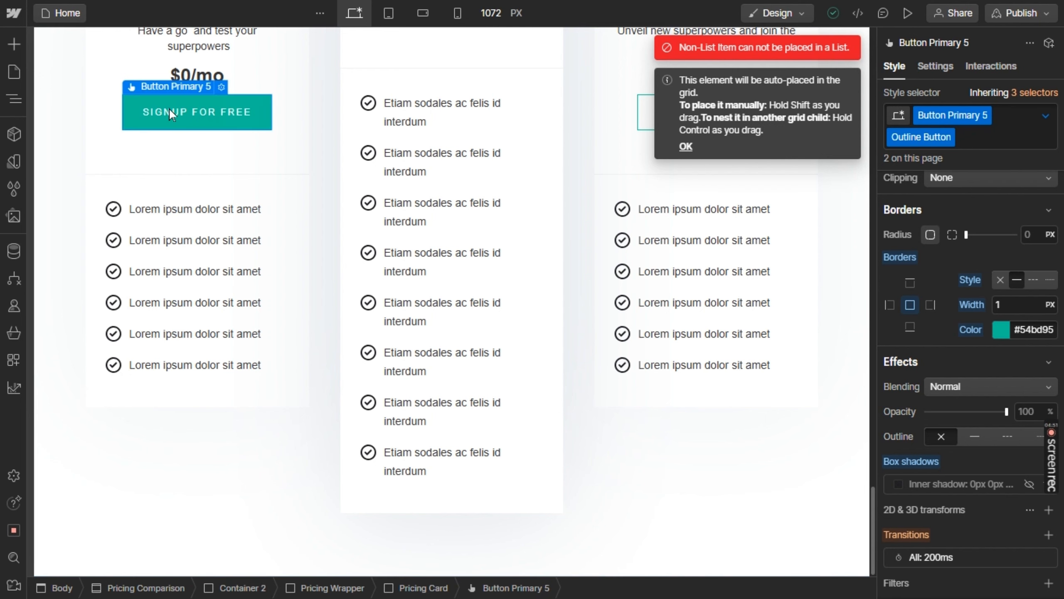
pyautogui.moveTo(169, 108); pyautogui.dragTo(161, 371)
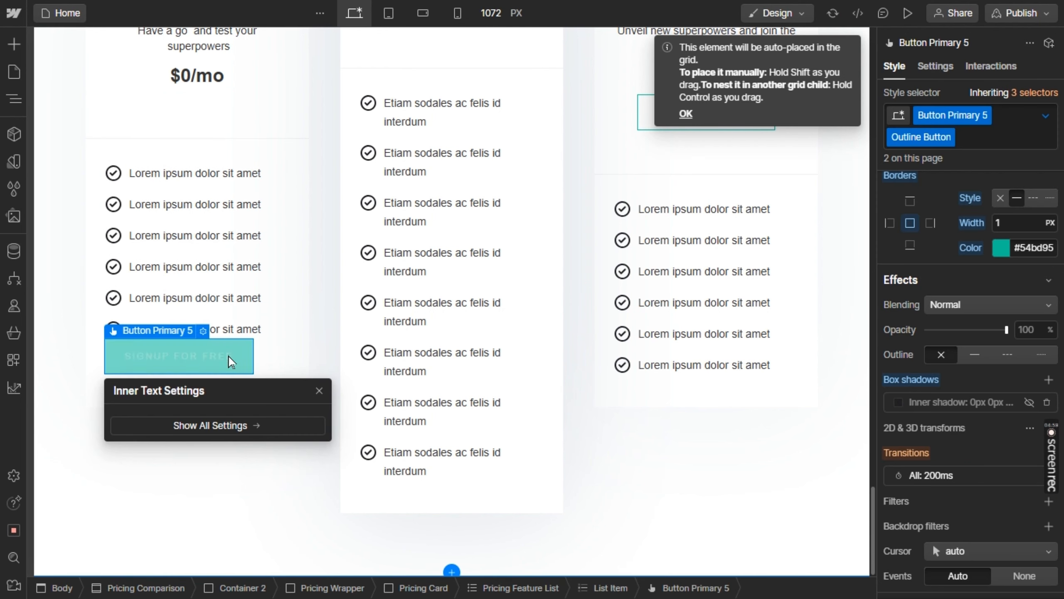
# Try centering the text of the list item containing the "Signup for free" button, and set its alignment back to left
pyautogui.click(268, 353)
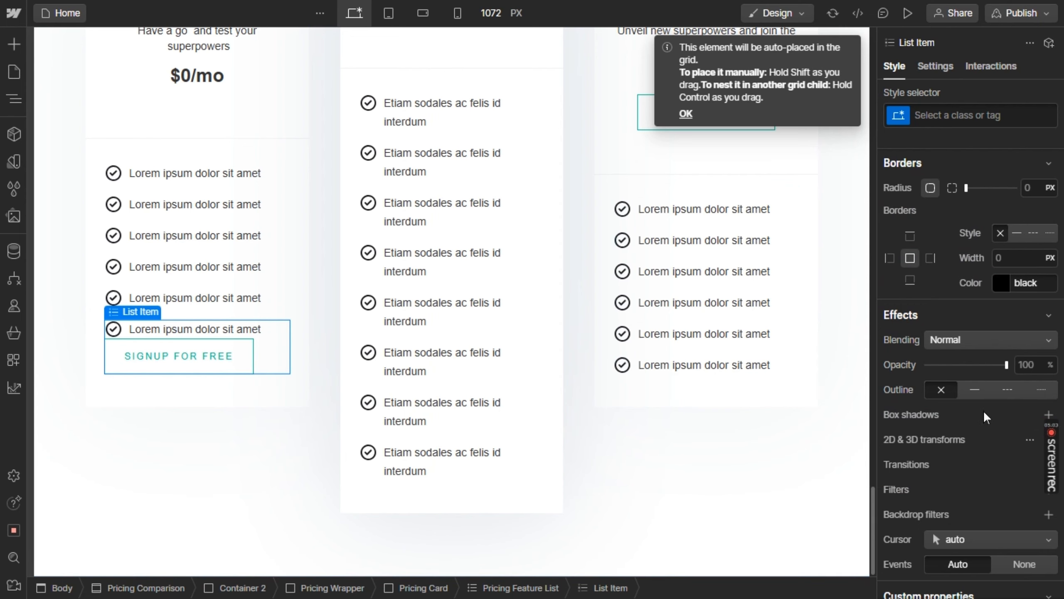
pyautogui.scroll(-3, 982, 410)
pyautogui.scroll(5, 982, 410)
pyautogui.scroll(5, 983, 410)
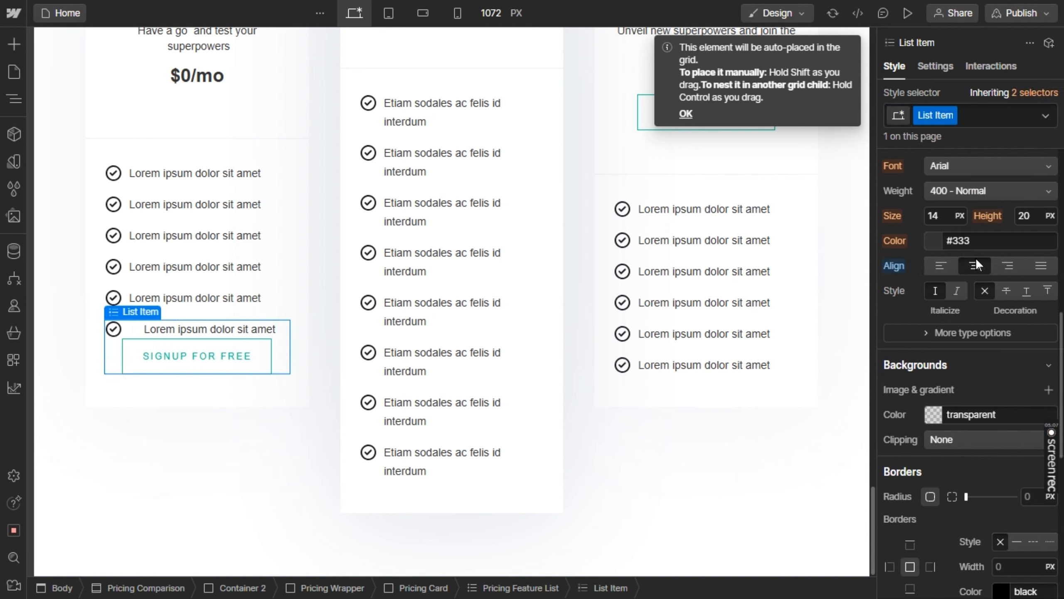
pyautogui.click(974, 265)
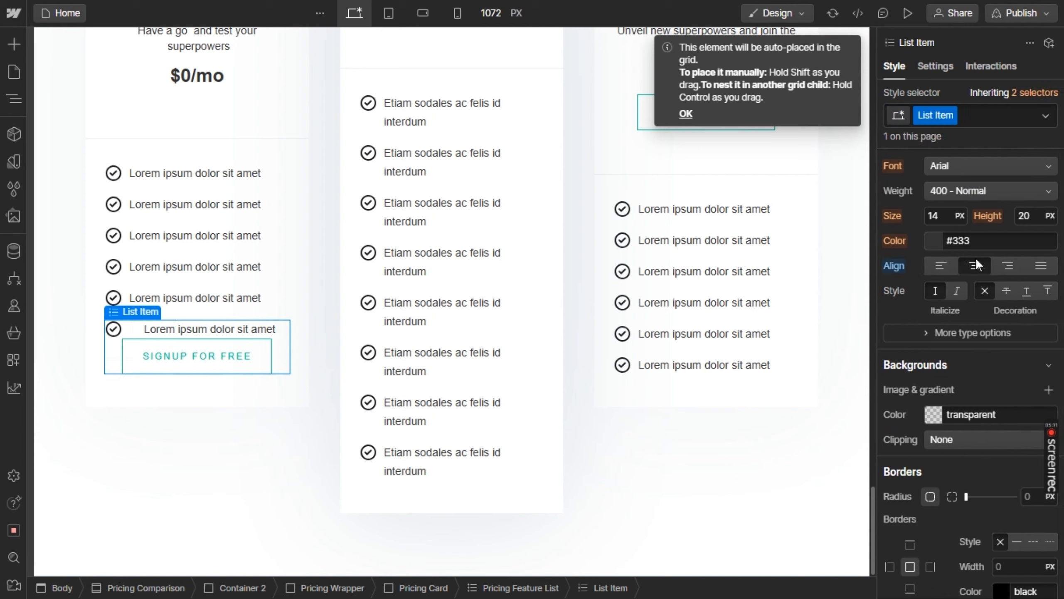
pyautogui.click(946, 264)
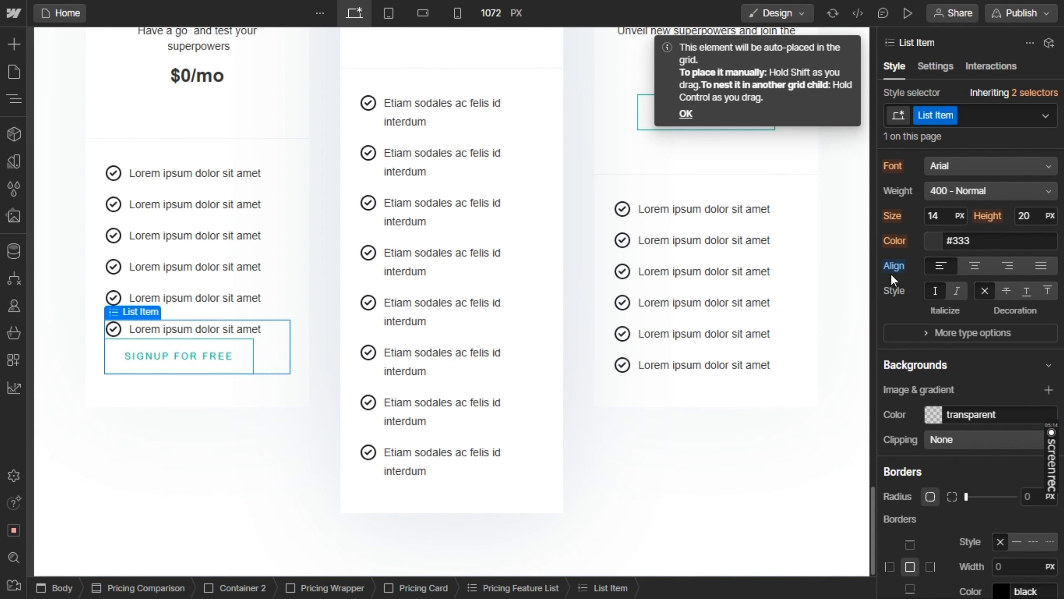
# Center the text of the "Signup for free" button and set its left and right margins to Auto
pyautogui.click(237, 354)
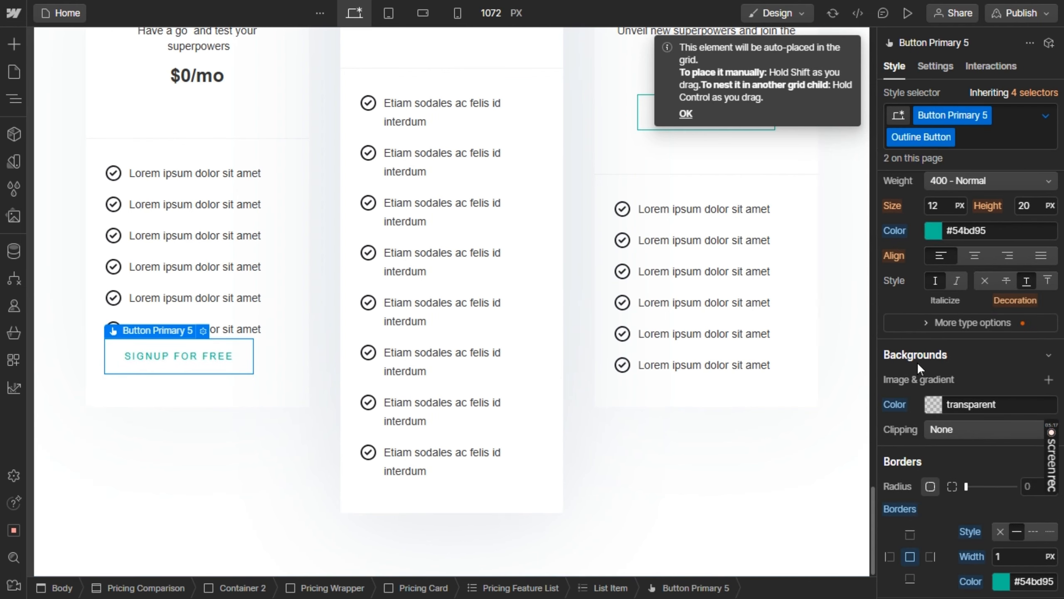
pyautogui.click(974, 255)
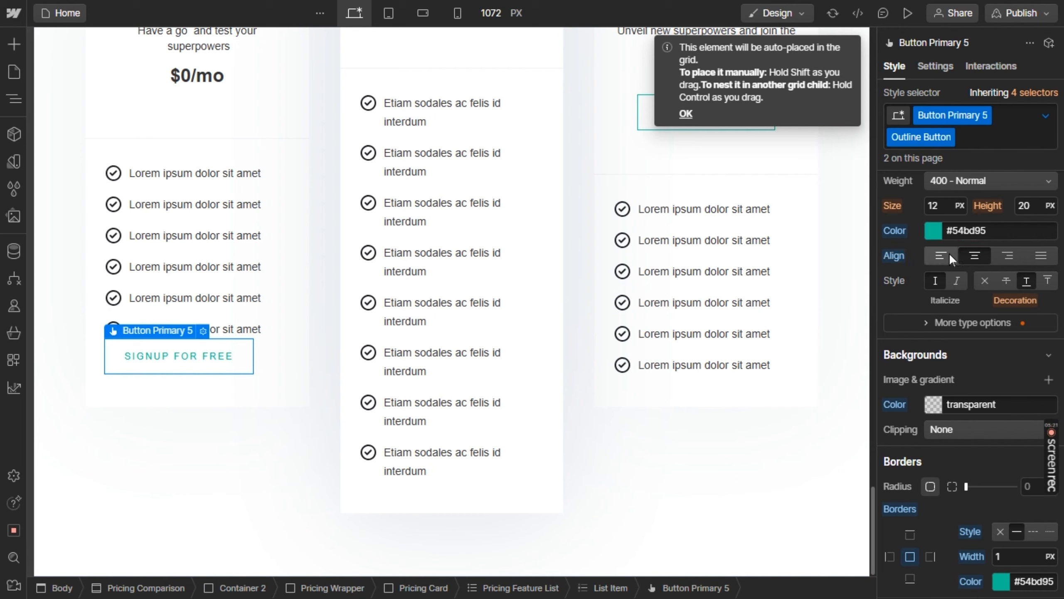
pyautogui.scroll(-3, 980, 409)
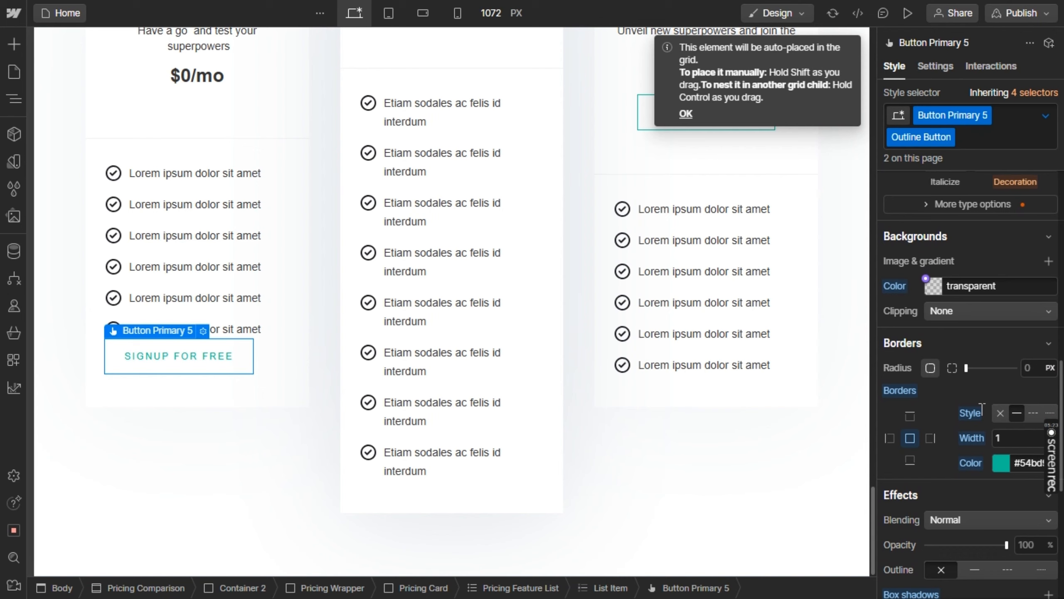
pyautogui.scroll(10, 980, 394)
pyautogui.scroll(5, 977, 333)
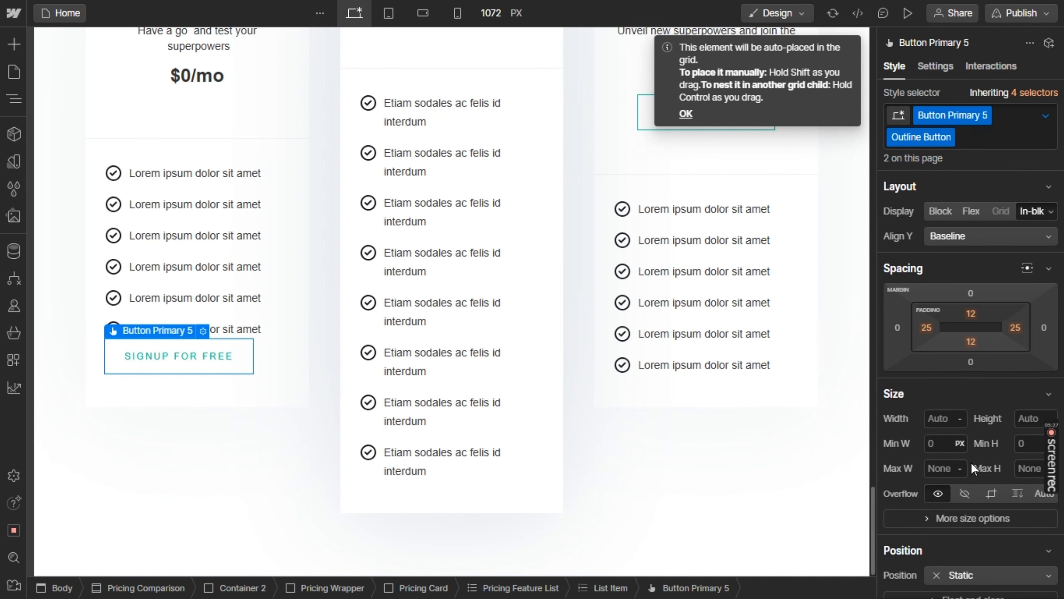
pyautogui.click(897, 327)
pyautogui.click(913, 393)
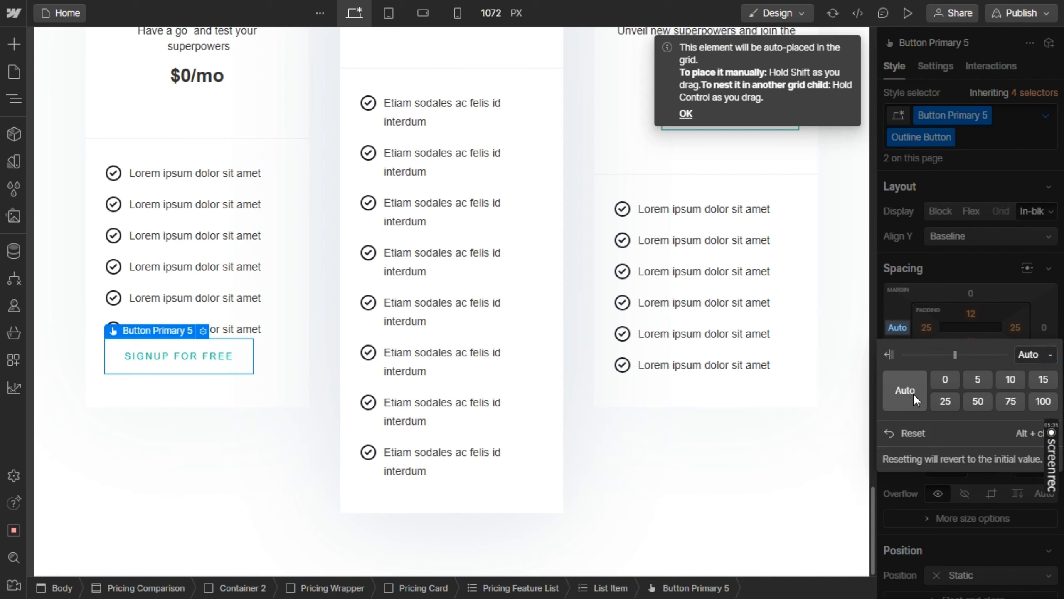
pyautogui.click(988, 306)
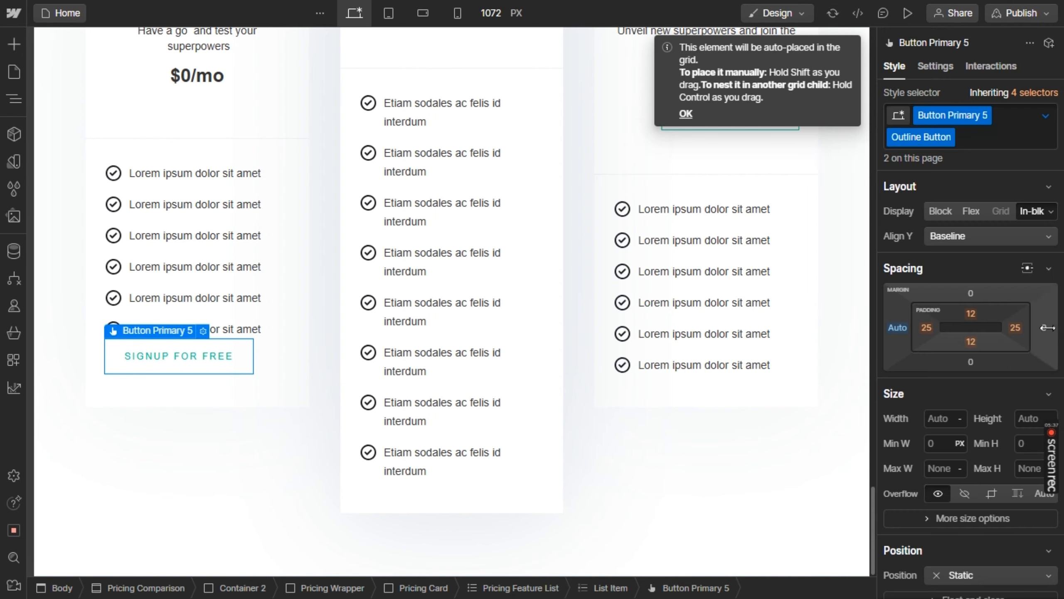
pyautogui.click(1045, 328)
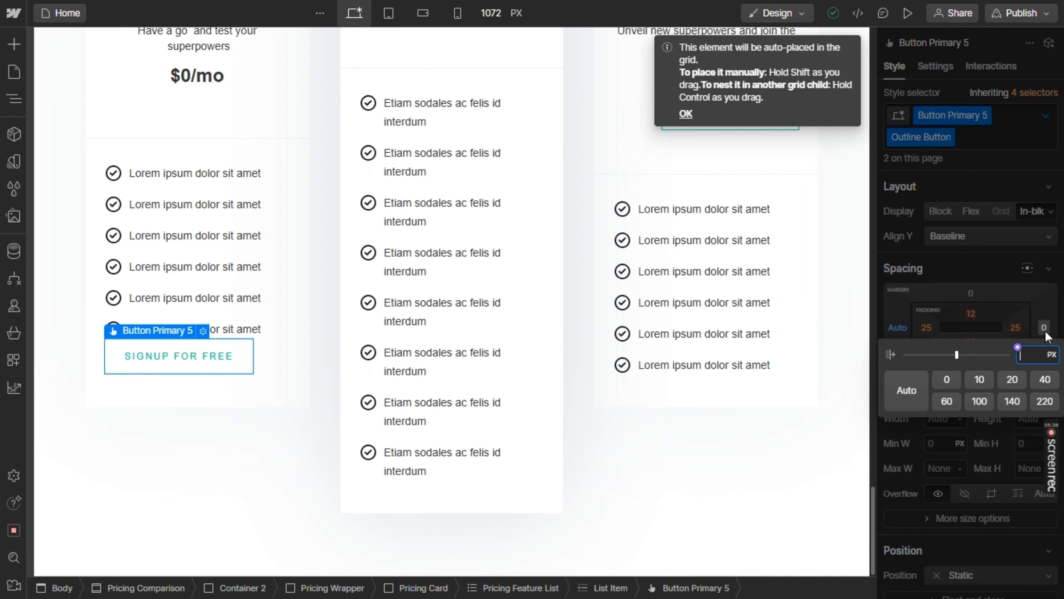
pyautogui.click(918, 385)
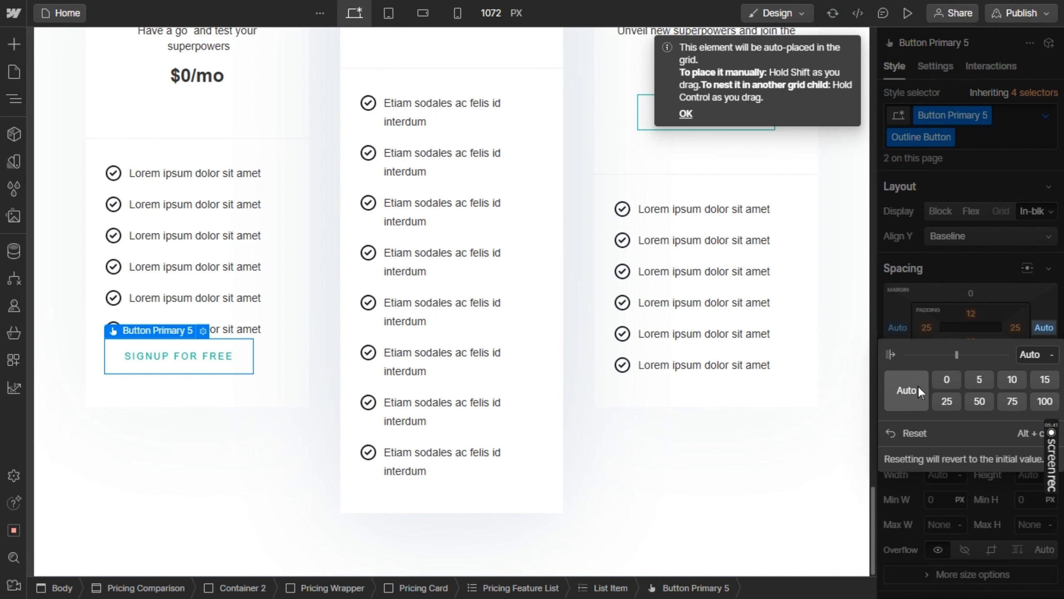
pyautogui.click(250, 464)
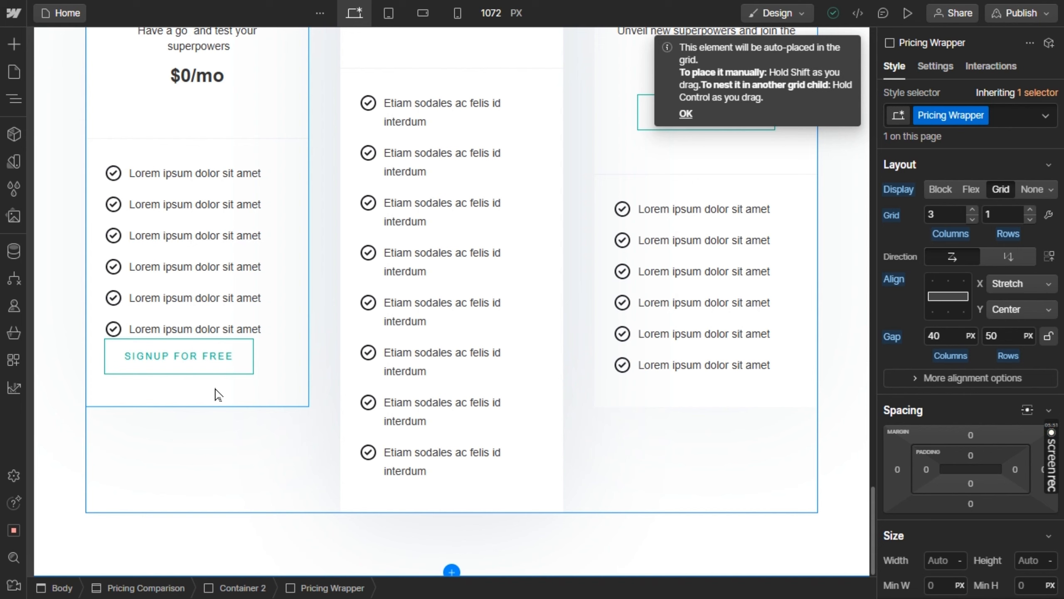
# Duplicate the Free card's list item containing the "Signup for free" button and delete the button from the upper copy
pyautogui.click(215, 394)
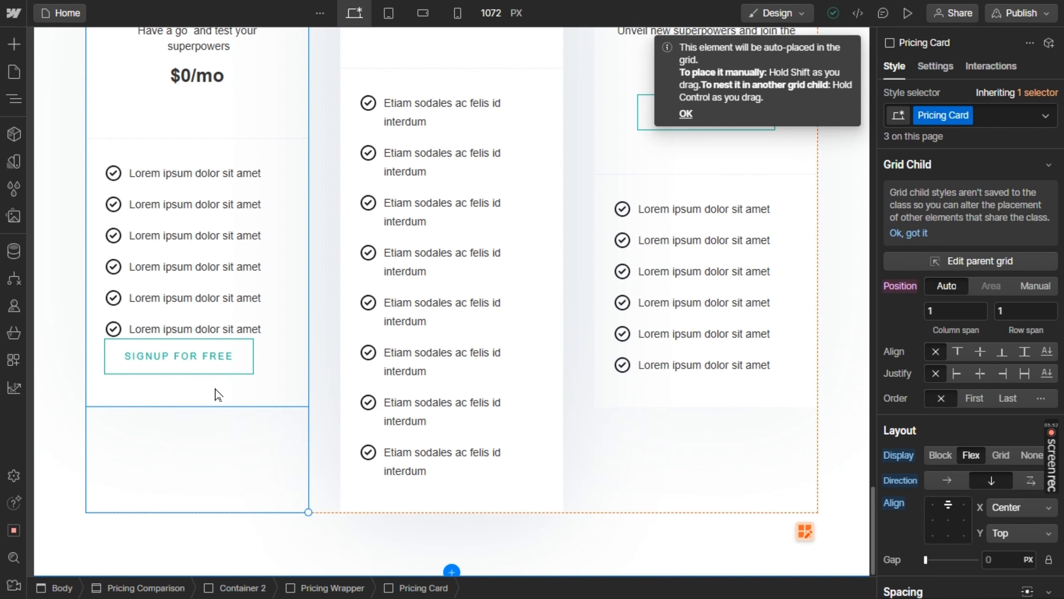
pyautogui.click(273, 361)
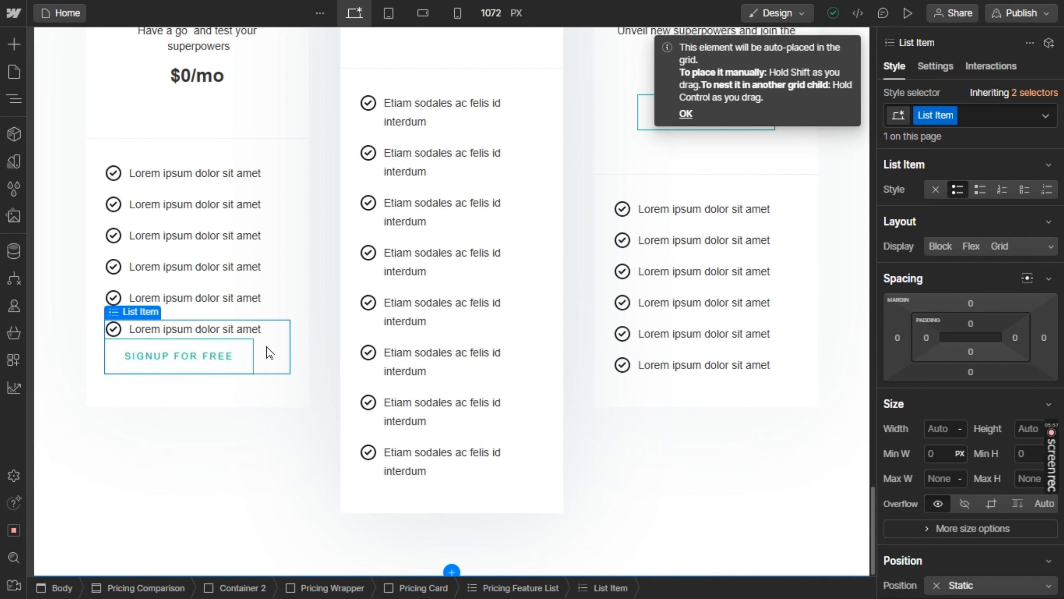
pyautogui.hotkey('ctrl', 'd')
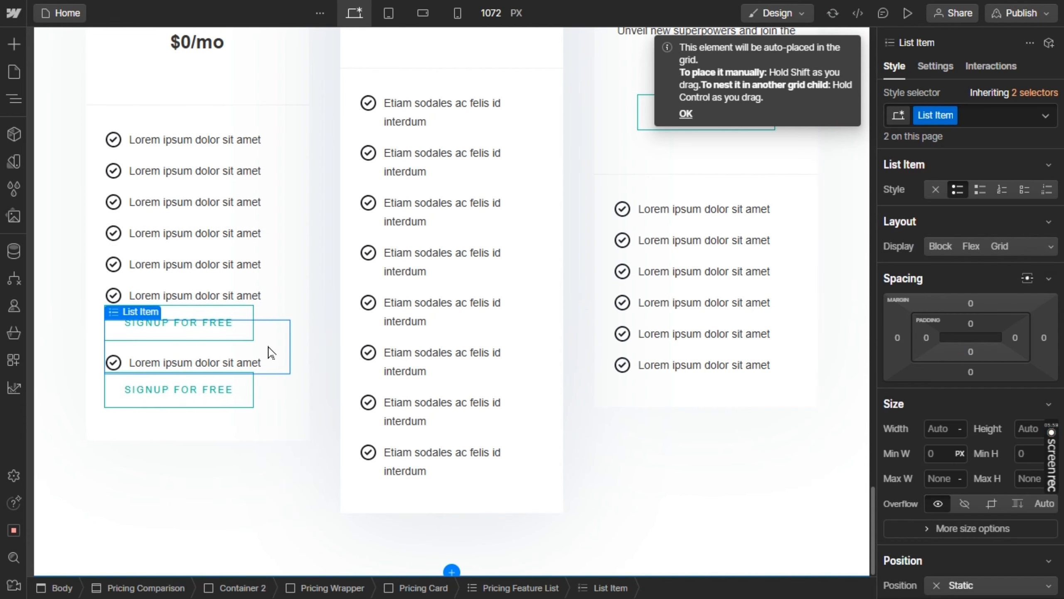
pyautogui.moveTo(268, 346); pyautogui.dragTo(275, 310)
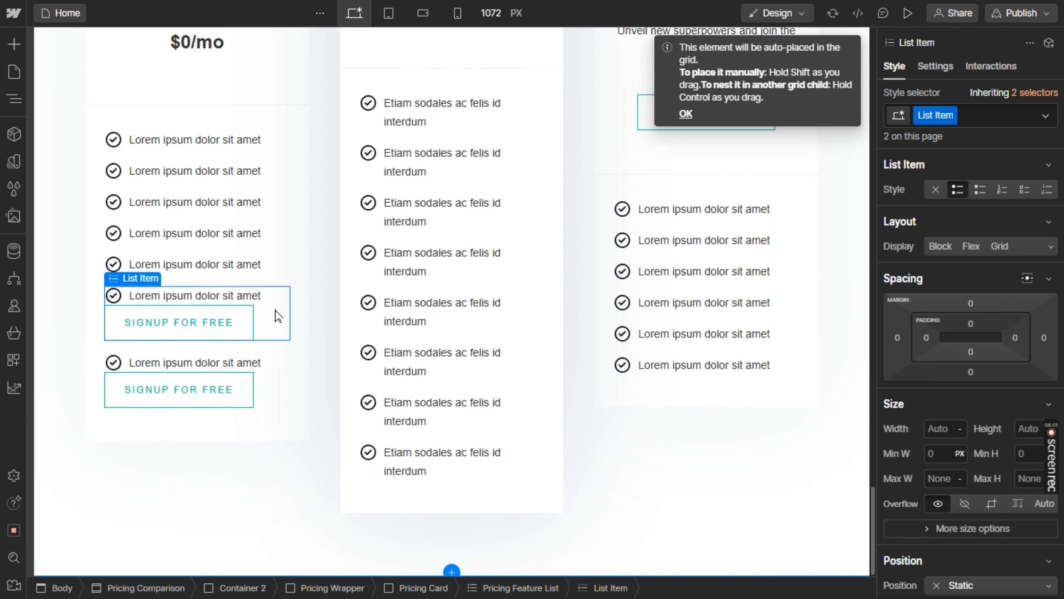
pyautogui.click(223, 321)
pyautogui.press('Delete')
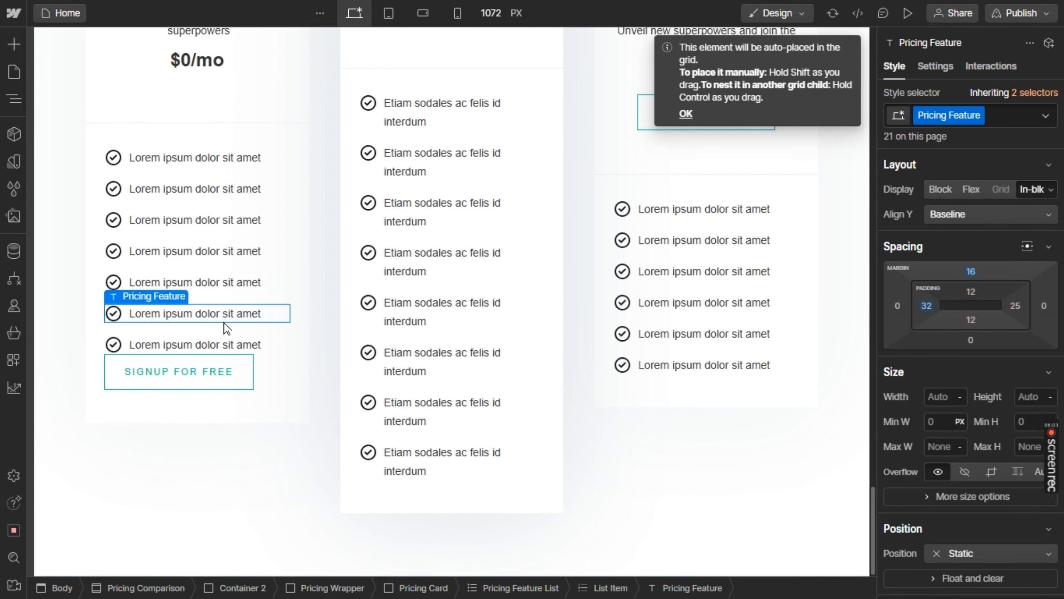
# Remove the placeholder feature text above the "Signup for free" button in the Free card's last list item
pyautogui.click(245, 342)
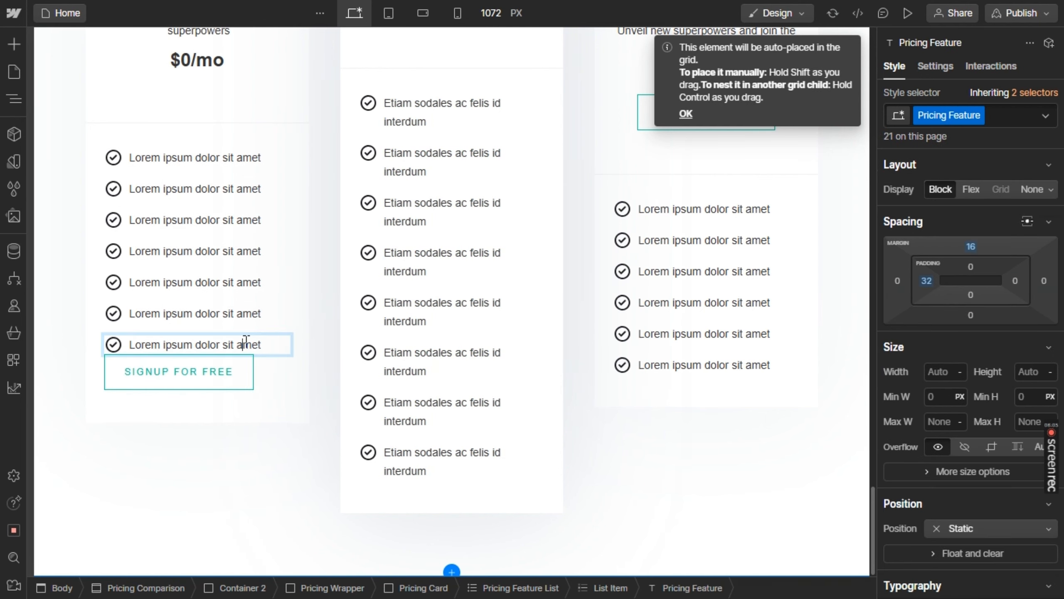
pyautogui.doubleClick(246, 340)
pyautogui.press('BackSpace')
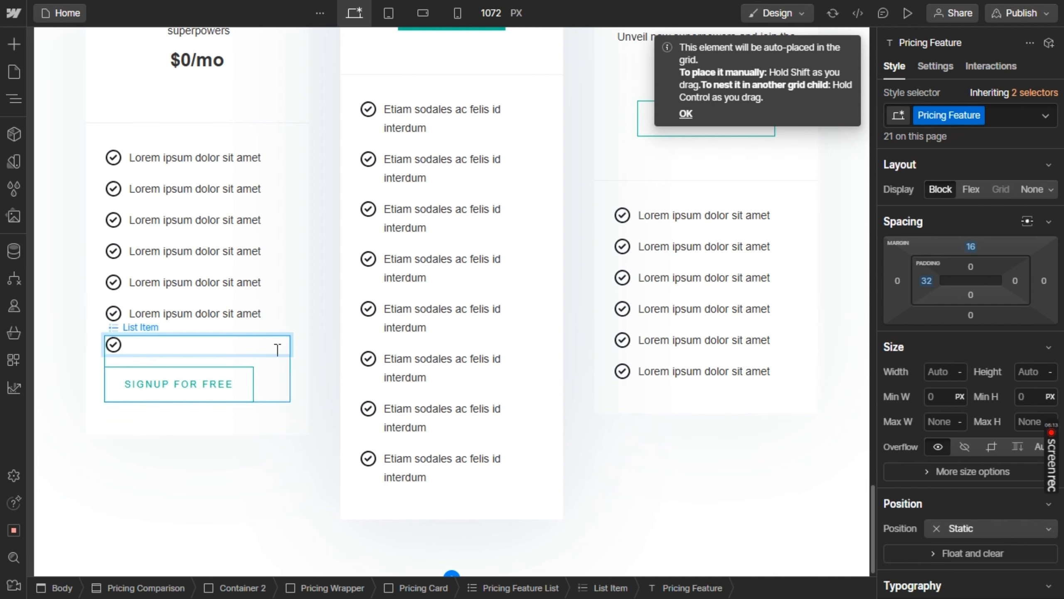
# Center-align the content of the list item containing the "Signup for free" button
pyautogui.click(275, 379)
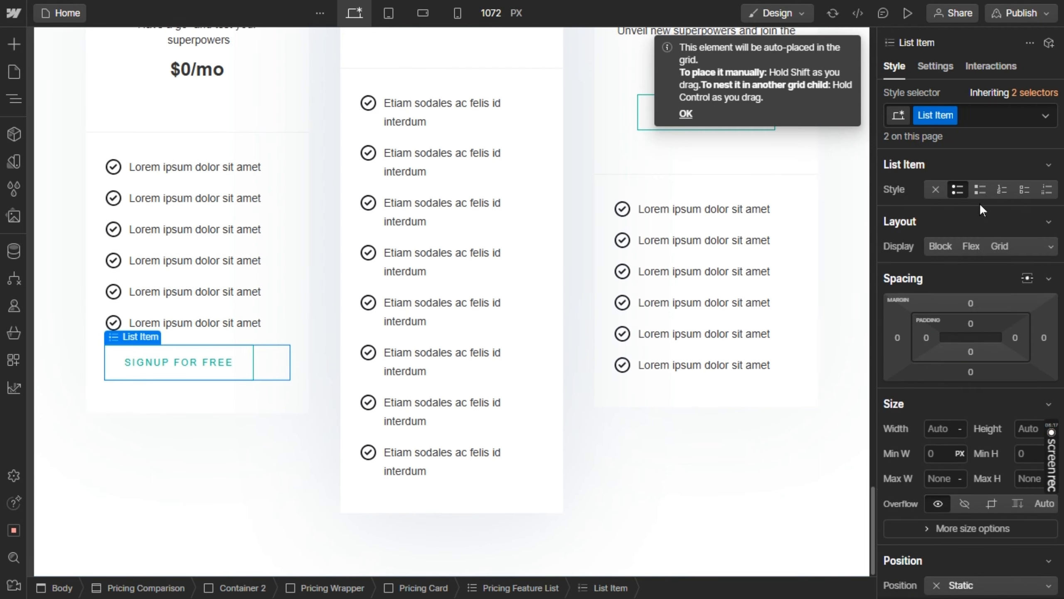
pyautogui.scroll(-5, 979, 202)
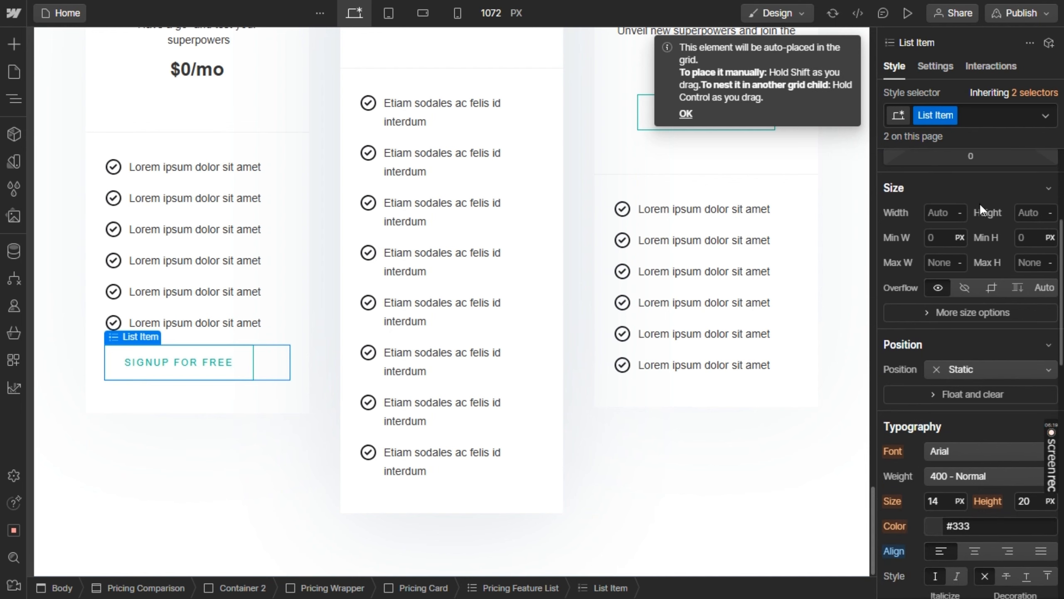
pyautogui.click(980, 545)
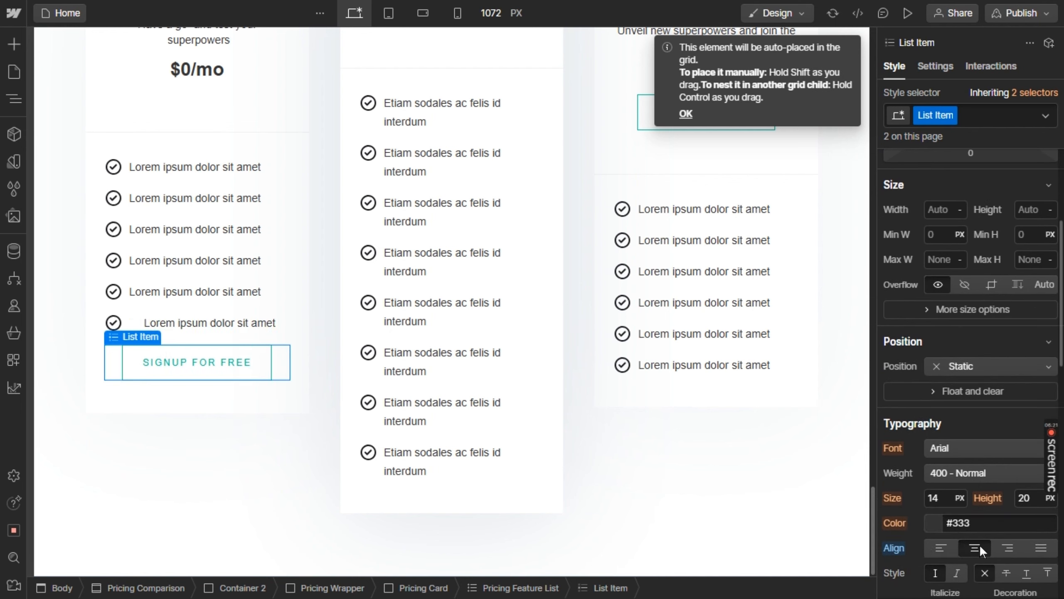
pyautogui.click(650, 430)
pyautogui.scroll(2, 650, 430)
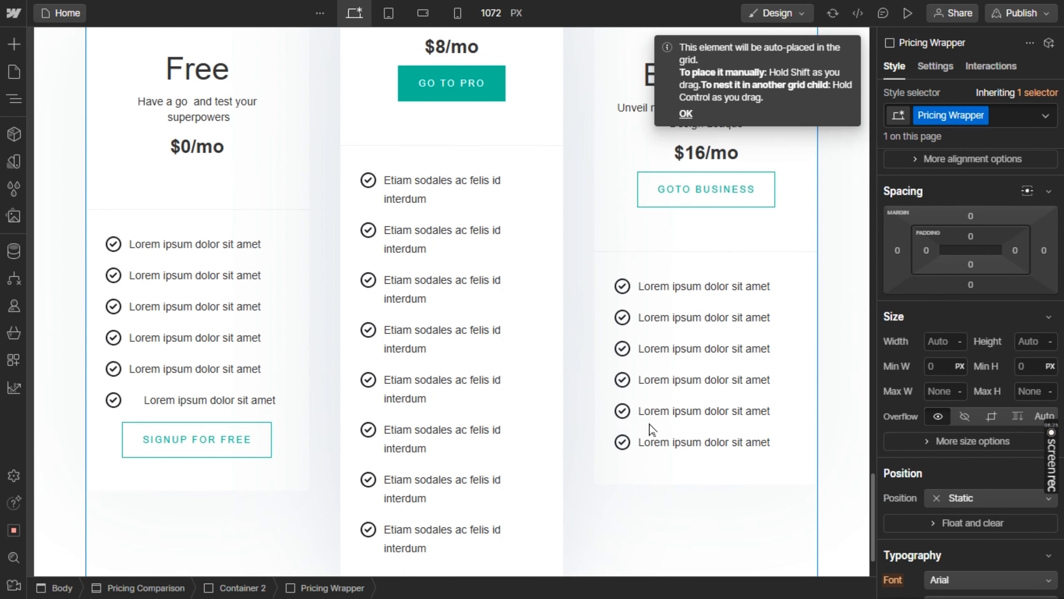
pyautogui.scroll(3, 651, 430)
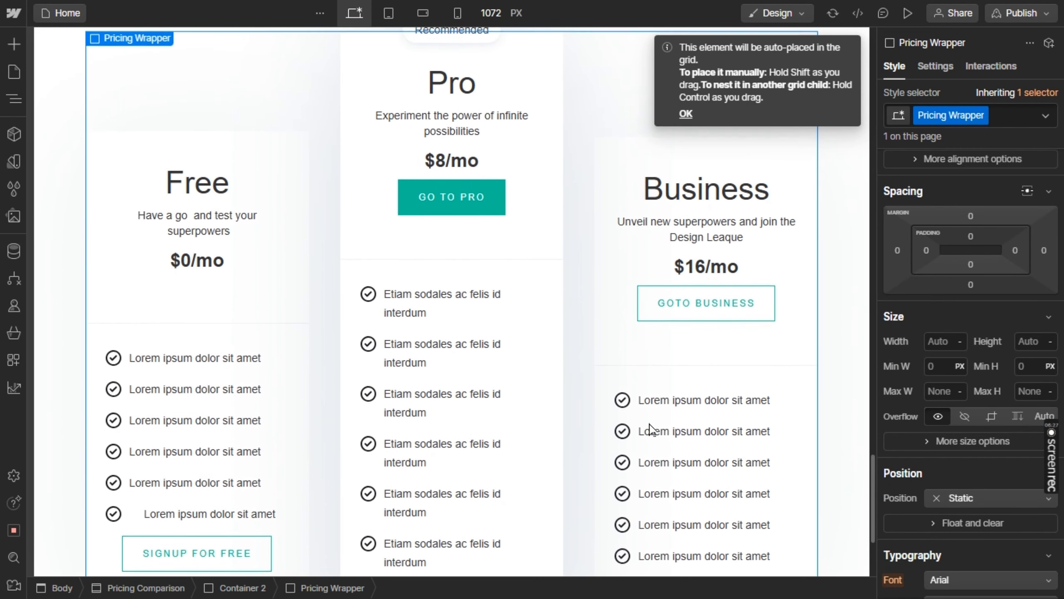
pyautogui.scroll(-3, 651, 430)
# Copy "2 Users" from the Figma design and replace the Free card's first feature text in Webflow with it
pyautogui.hotkey('alt', 'Tab')
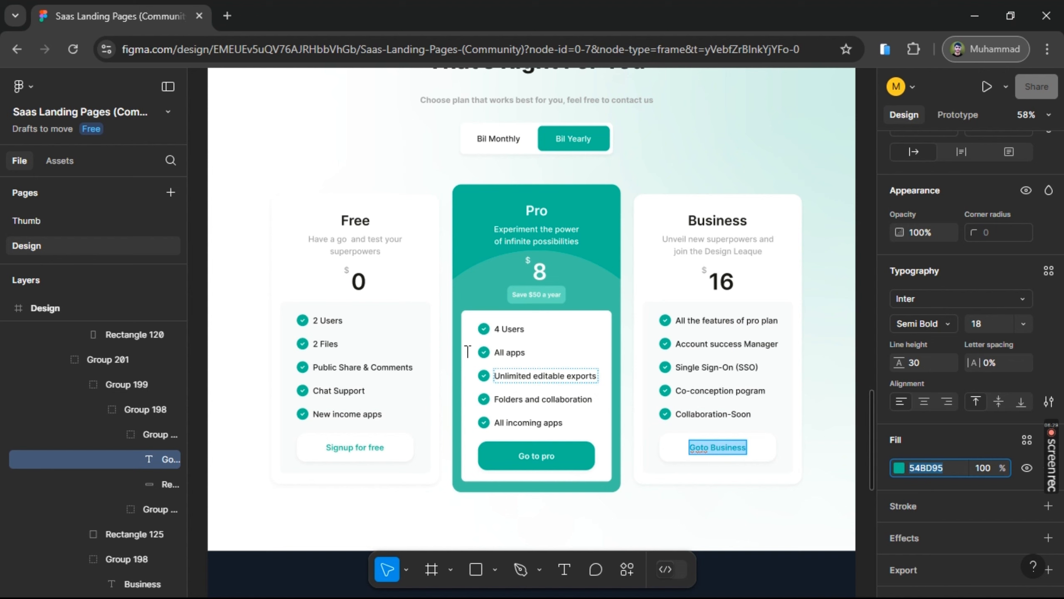
pyautogui.click(322, 321)
pyautogui.hotkey('ctrl', 'a')
pyautogui.hotkey('ctrl', 'c')
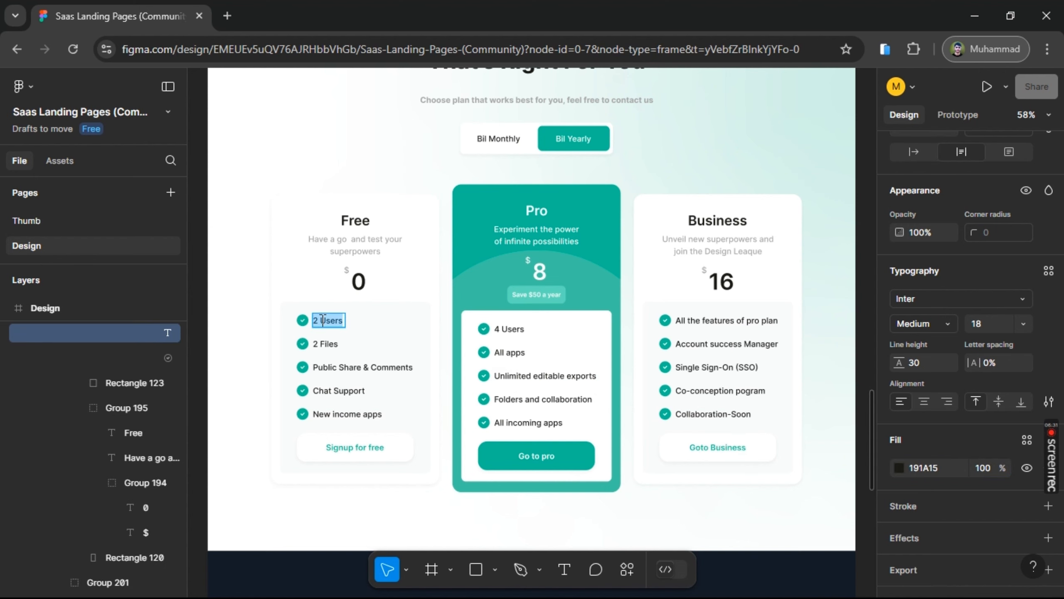
pyautogui.hotkey('alt', 'Tab')
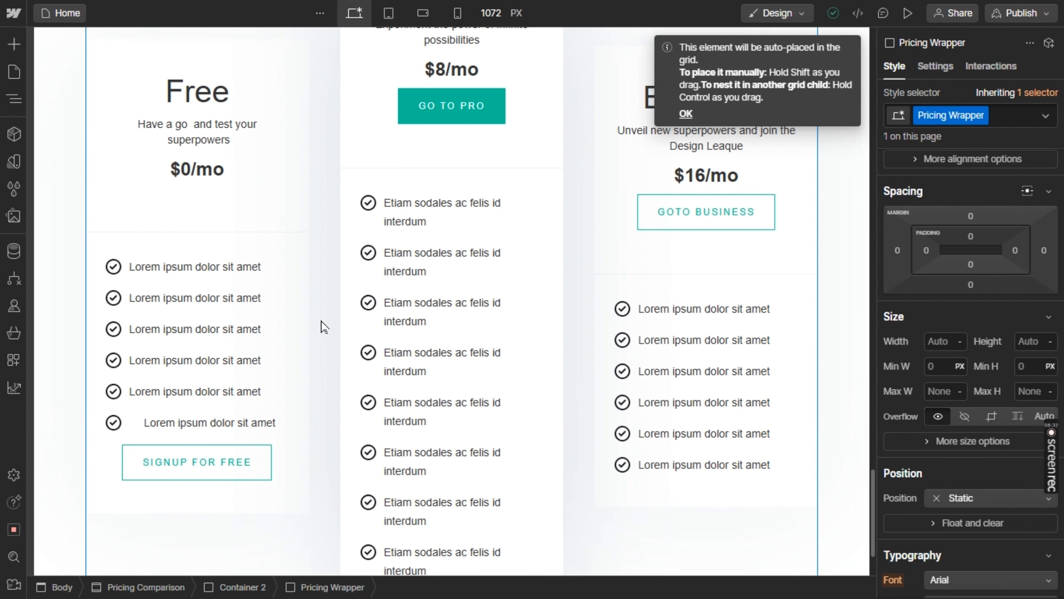
pyautogui.click(189, 268)
pyautogui.doubleClick(189, 266)
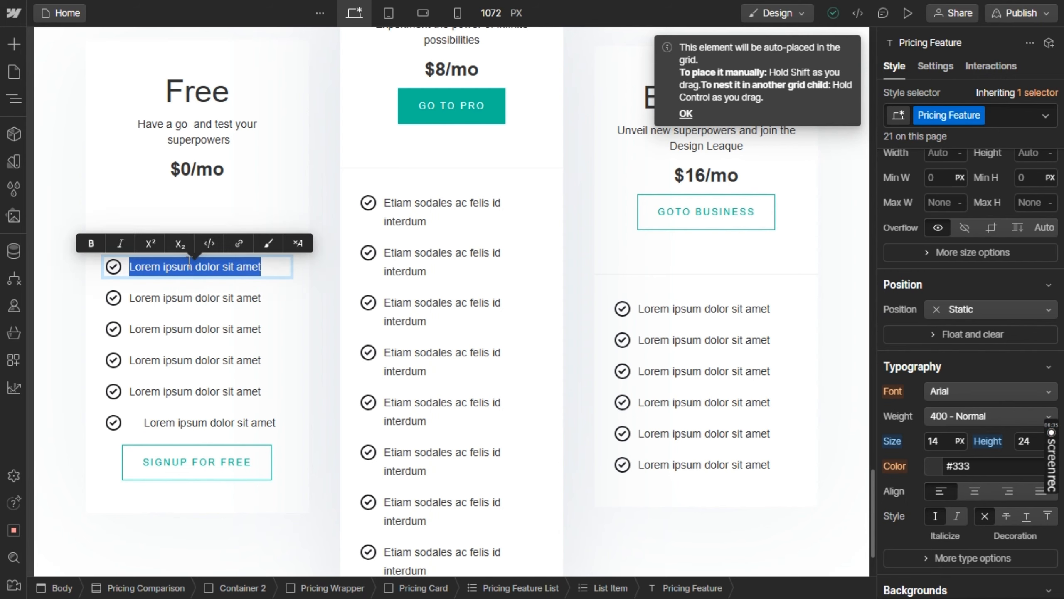
pyautogui.hotkey('ctrl', 'v')
# Copy "2 Files" from the Figma design and replace the Free card's second feature text in Webflow with it
pyautogui.hotkey('alt', 'Tab')
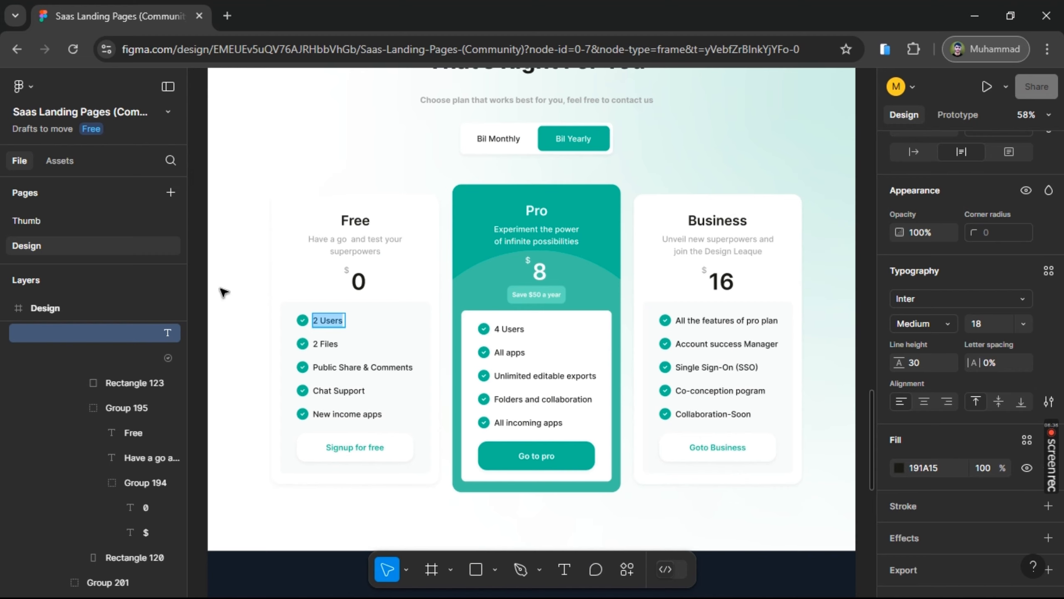
pyautogui.click(328, 348)
pyautogui.hotkey('alt', 'Tab')
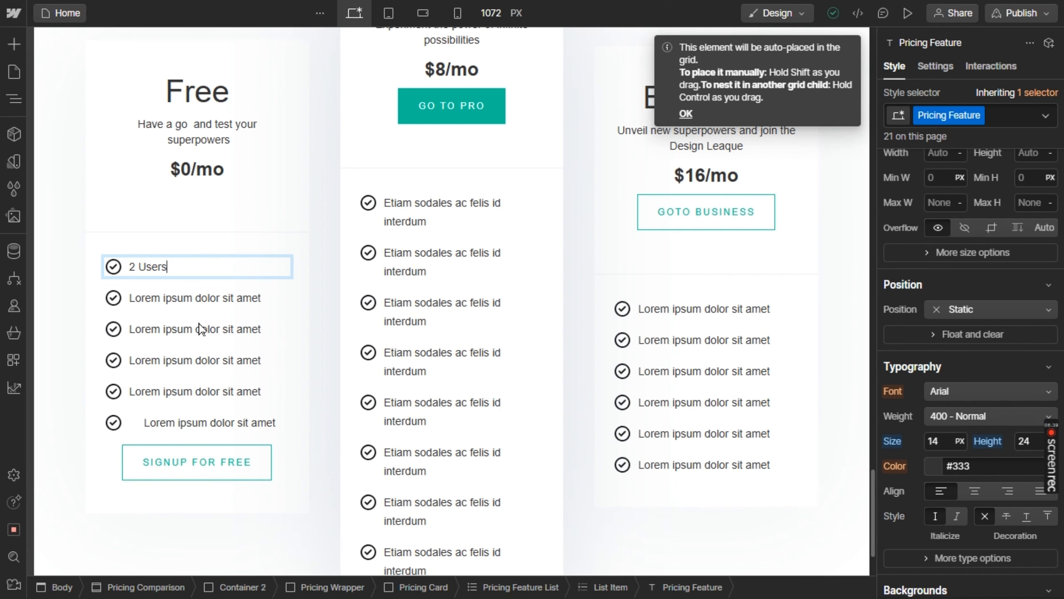
pyautogui.click(180, 310)
pyautogui.doubleClick(180, 308)
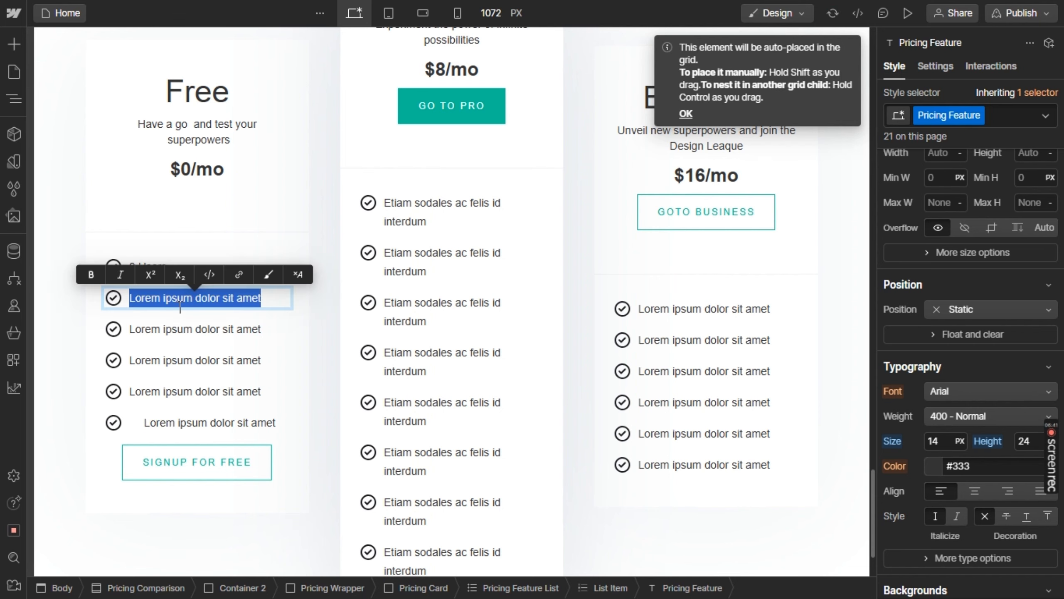
pyautogui.write('2')
pyautogui.hotkey('alt', 'Tab')
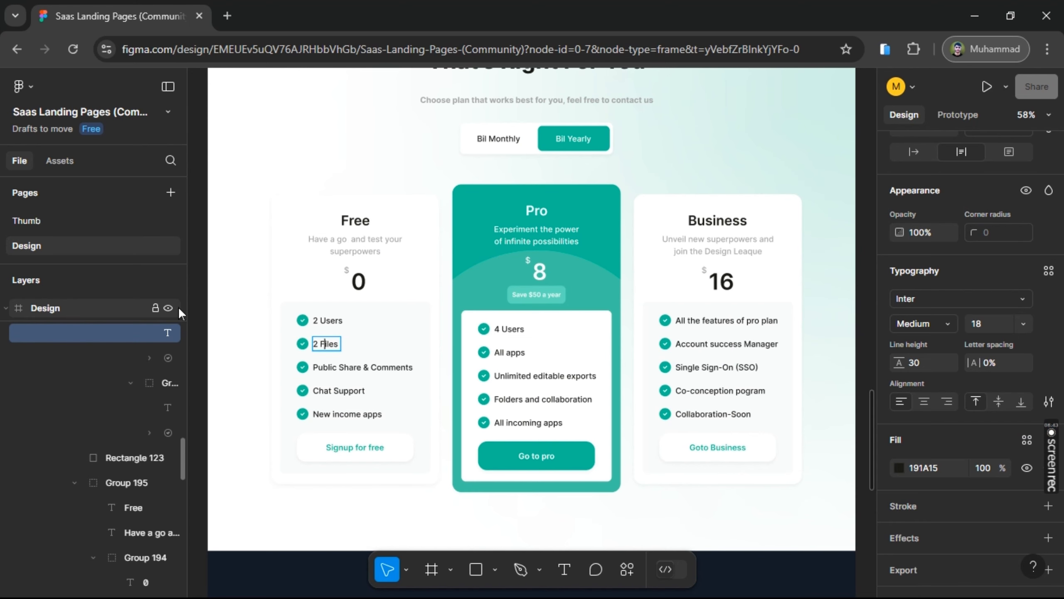
pyautogui.press('Return')
pyautogui.hotkey('ctrl', 'c')
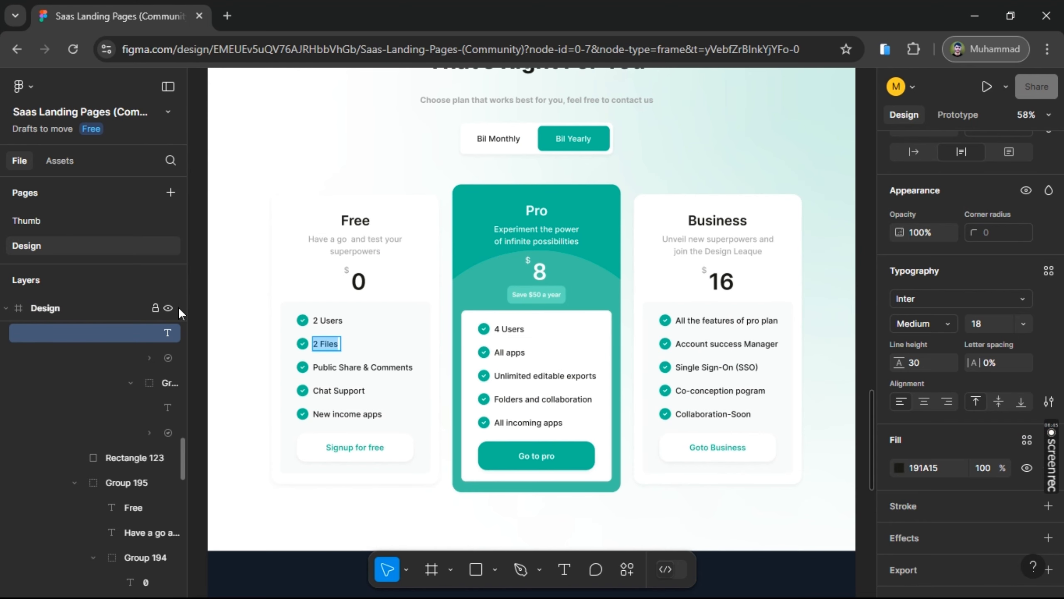
pyautogui.hotkey('alt', 'Tab')
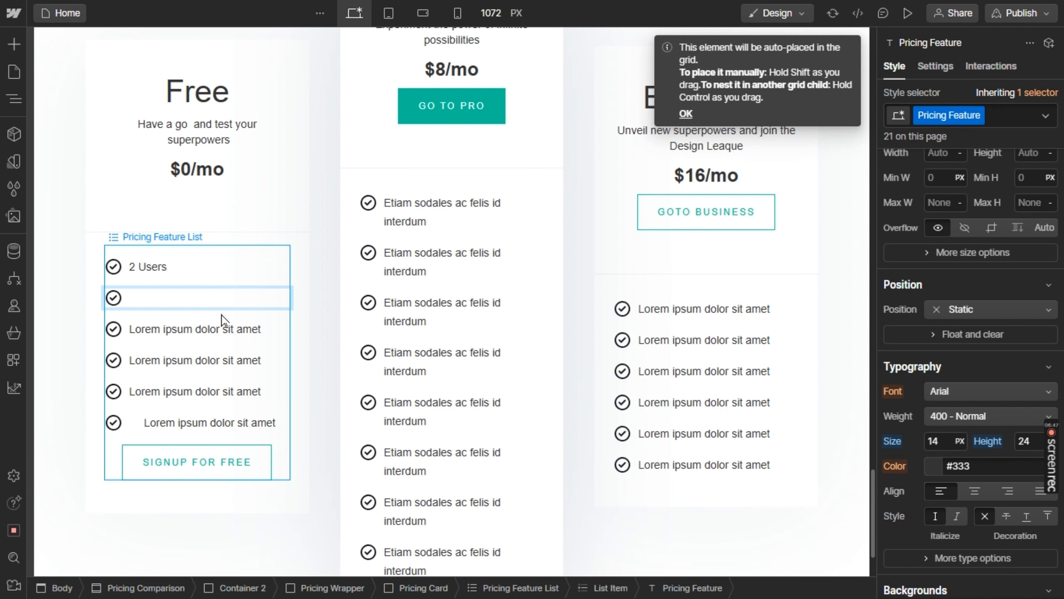
pyautogui.hotkey('ctrl', 'v')
# Move the "Go to pro" button into the last list item of the Pro card's feature list
pyautogui.scroll(-1, 377, 273)
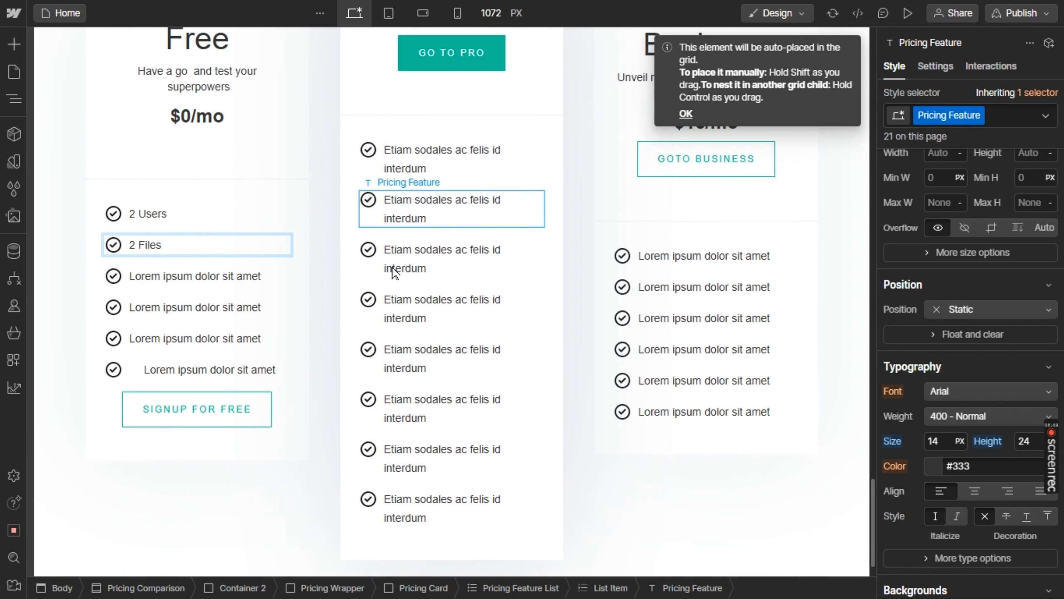
pyautogui.scroll(-1, 394, 272)
pyautogui.scroll(1, 393, 272)
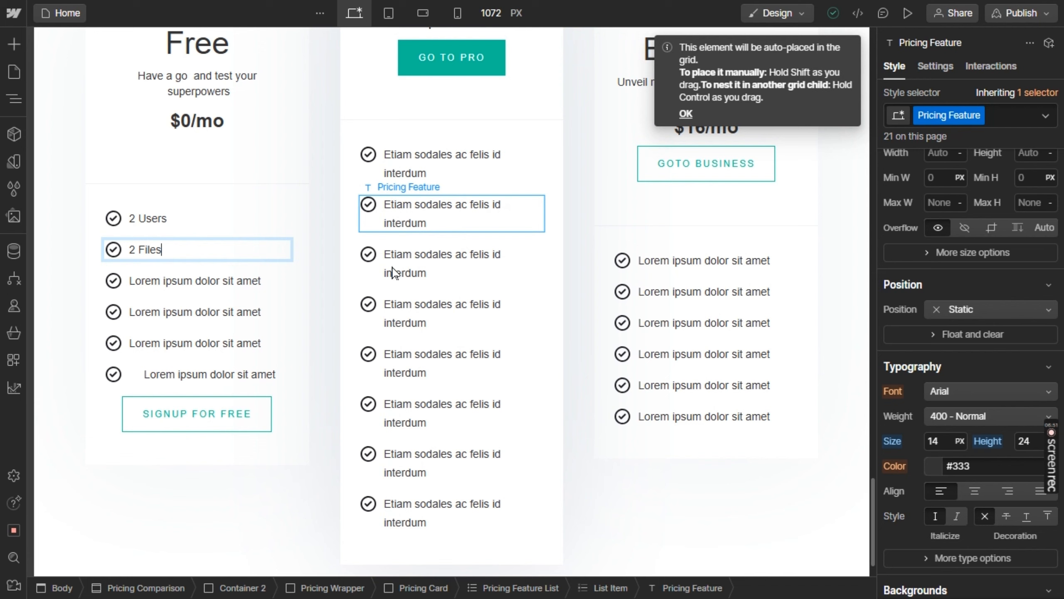
pyautogui.scroll(-1, 394, 272)
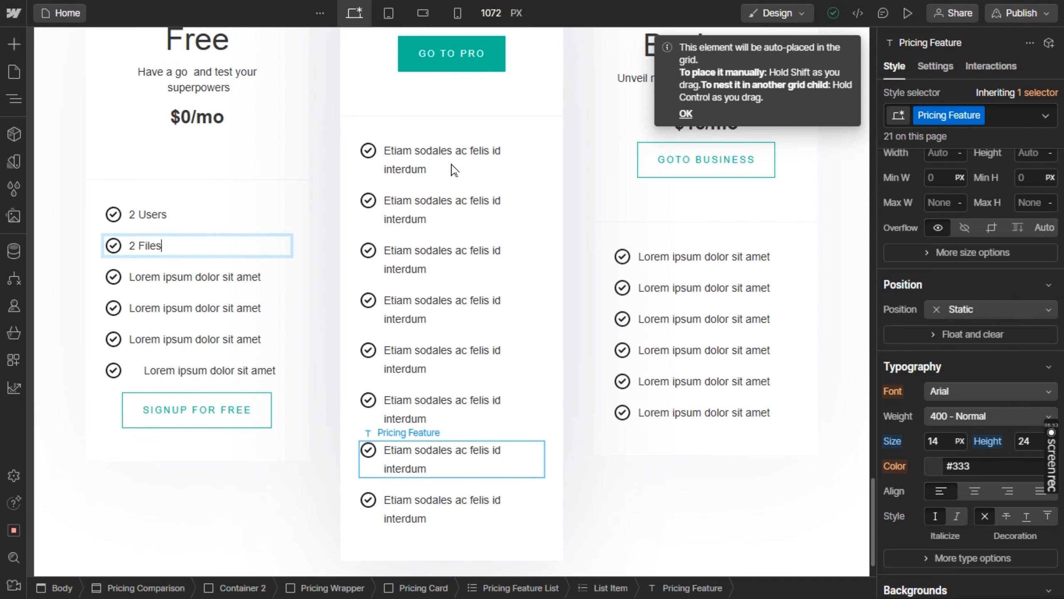
pyautogui.click(461, 63)
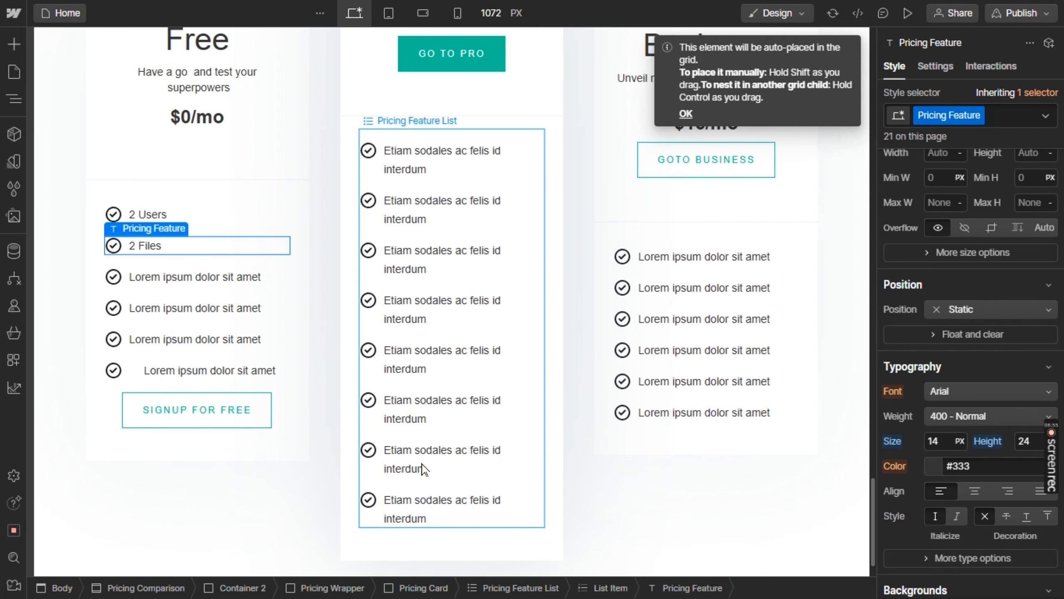
pyautogui.click(434, 518)
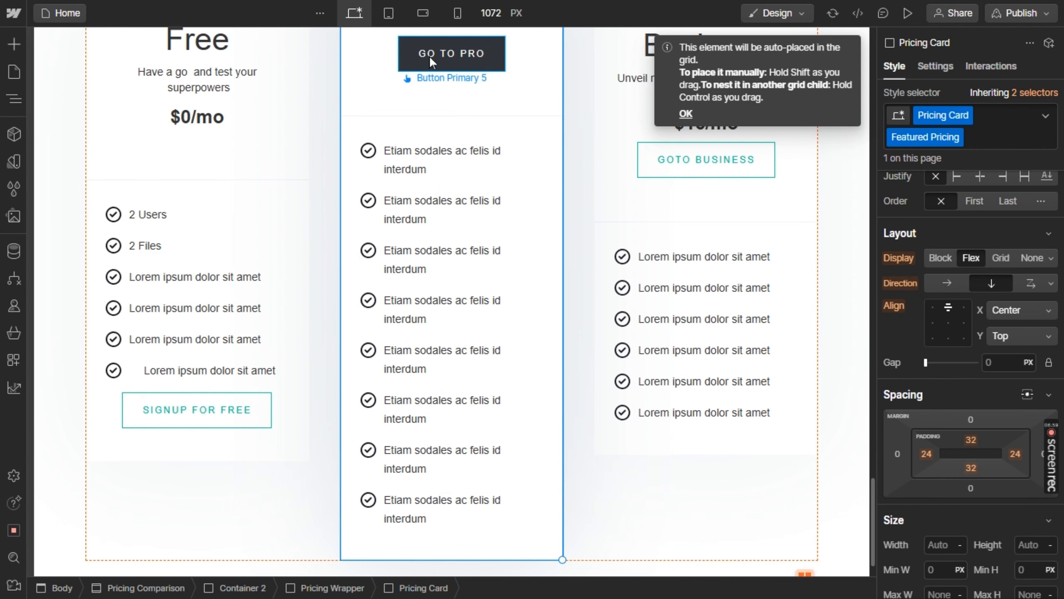
pyautogui.moveTo(429, 54); pyautogui.dragTo(419, 511)
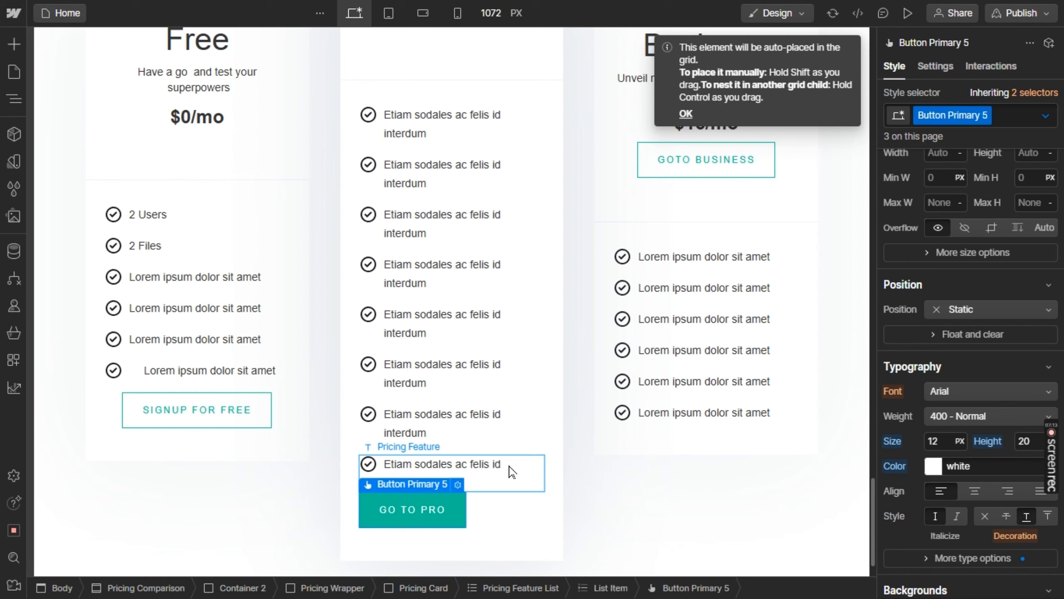
# Remove the placeholder feature text above the "Go to pro" button and center-align the content of its list item
pyautogui.click(494, 465)
pyautogui.doubleClick(492, 463)
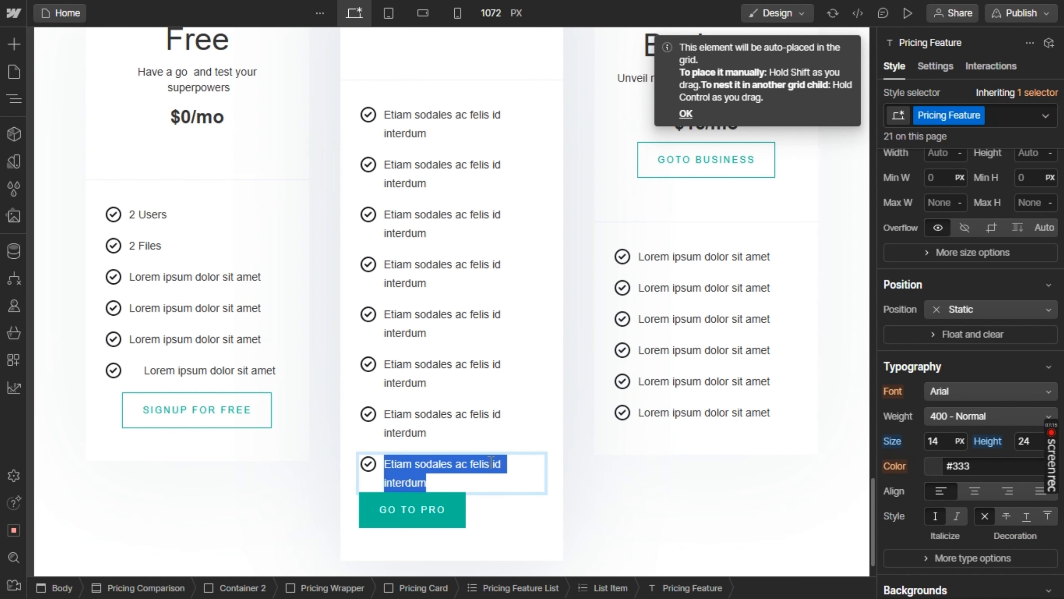
pyautogui.press('BackSpace')
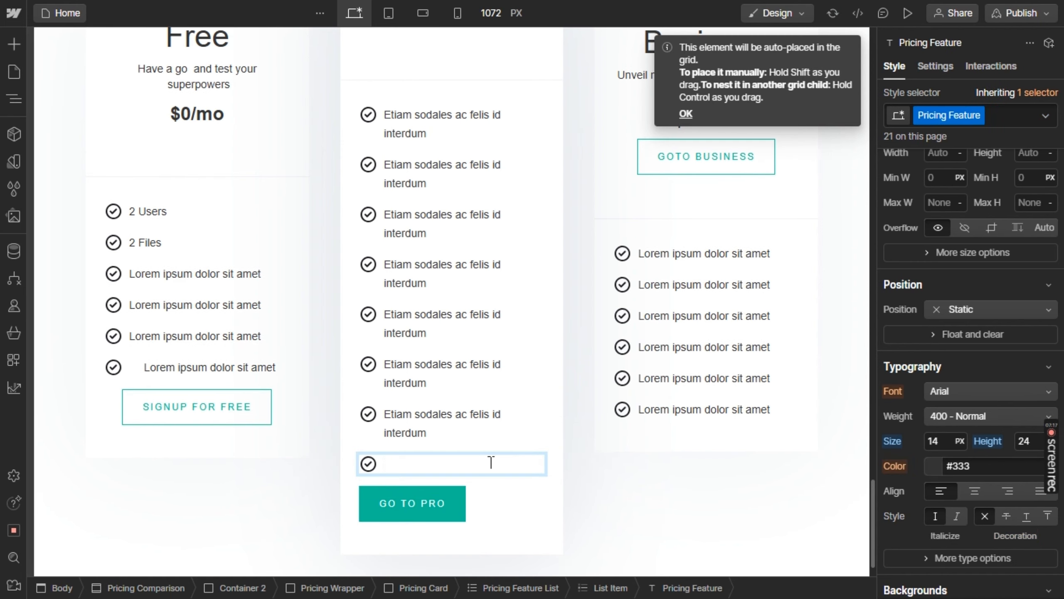
pyautogui.press('BackSpace')
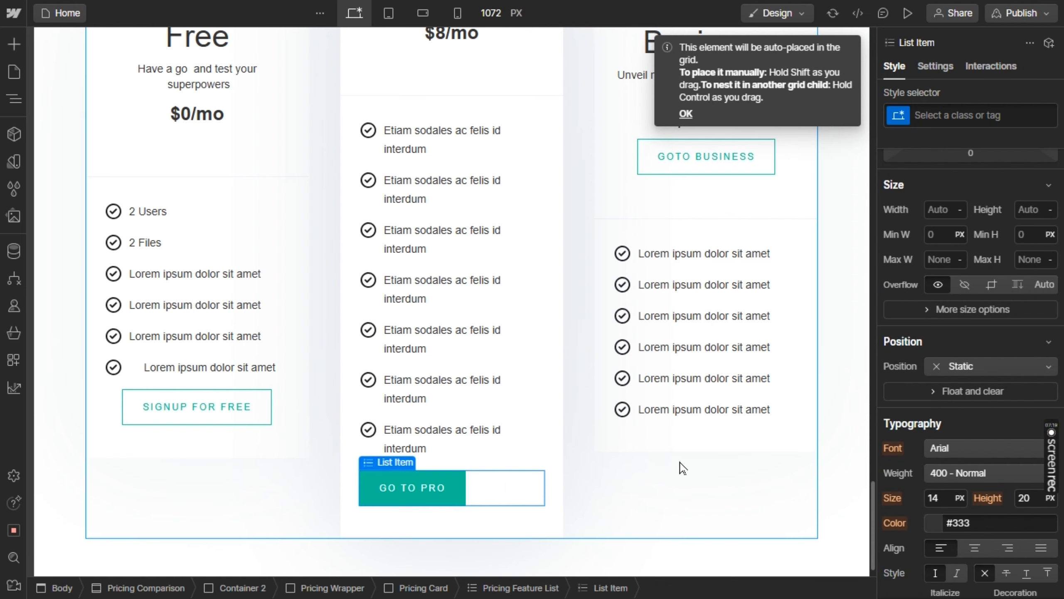
pyautogui.click(969, 548)
pyautogui.scroll(2, 708, 409)
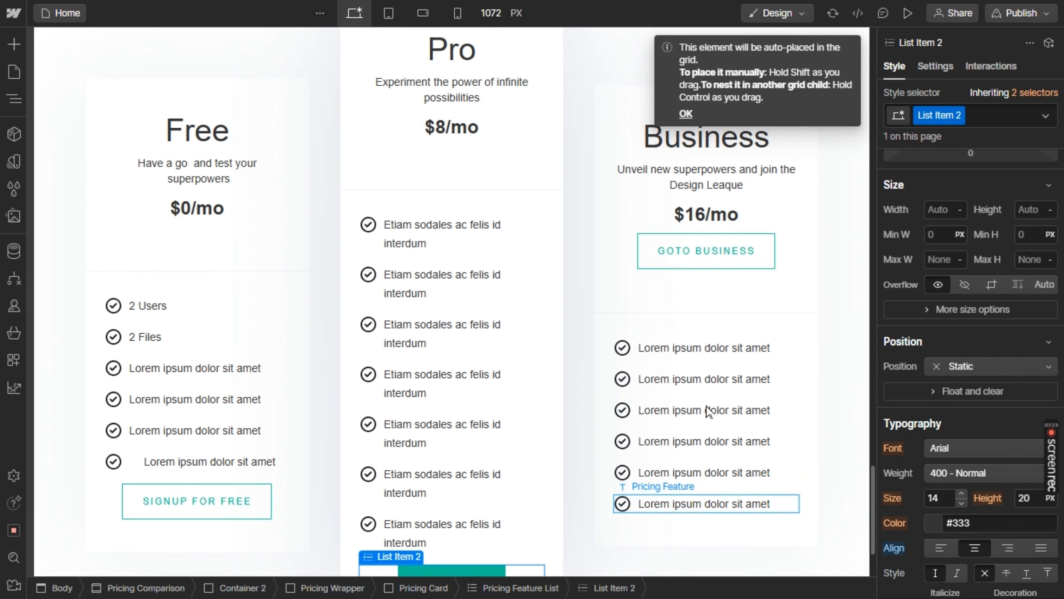
# Delete the fourth feature text and its list item from the Pro card's feature list
pyautogui.click(441, 376)
pyautogui.press('Delete')
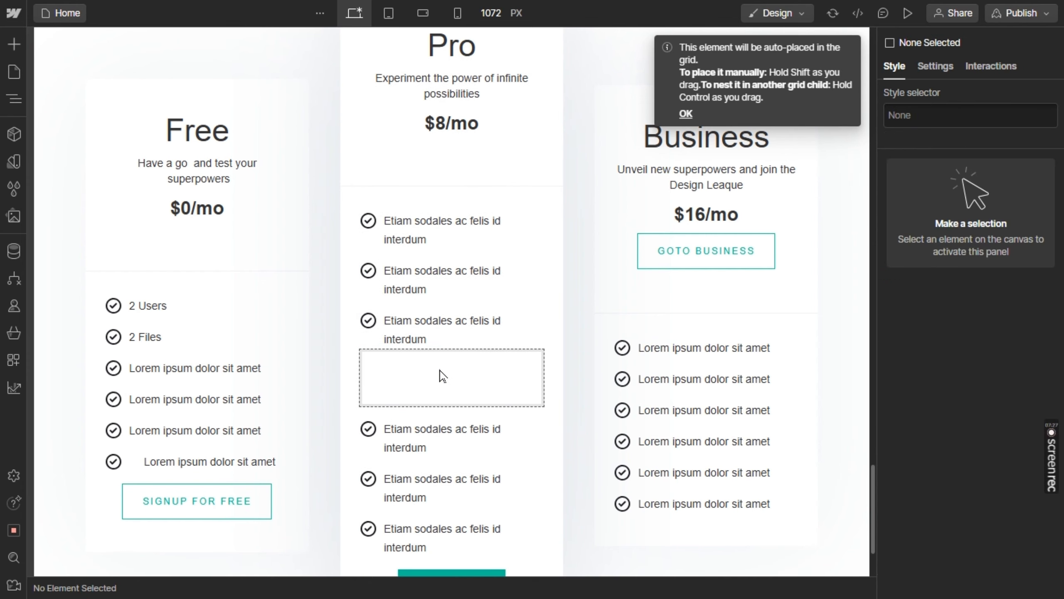
pyautogui.click(442, 377)
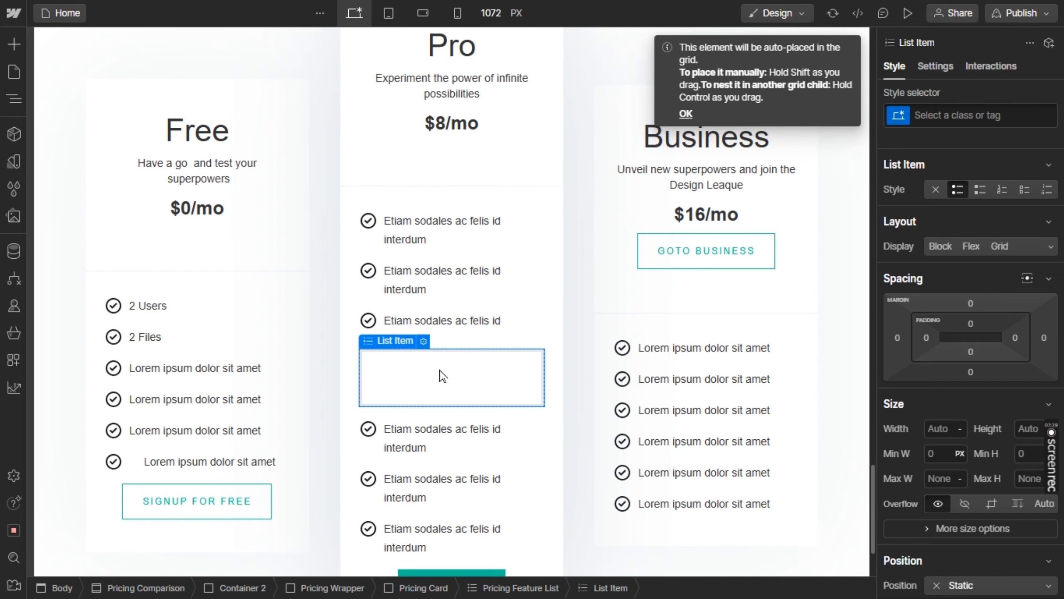
pyautogui.press('Delete')
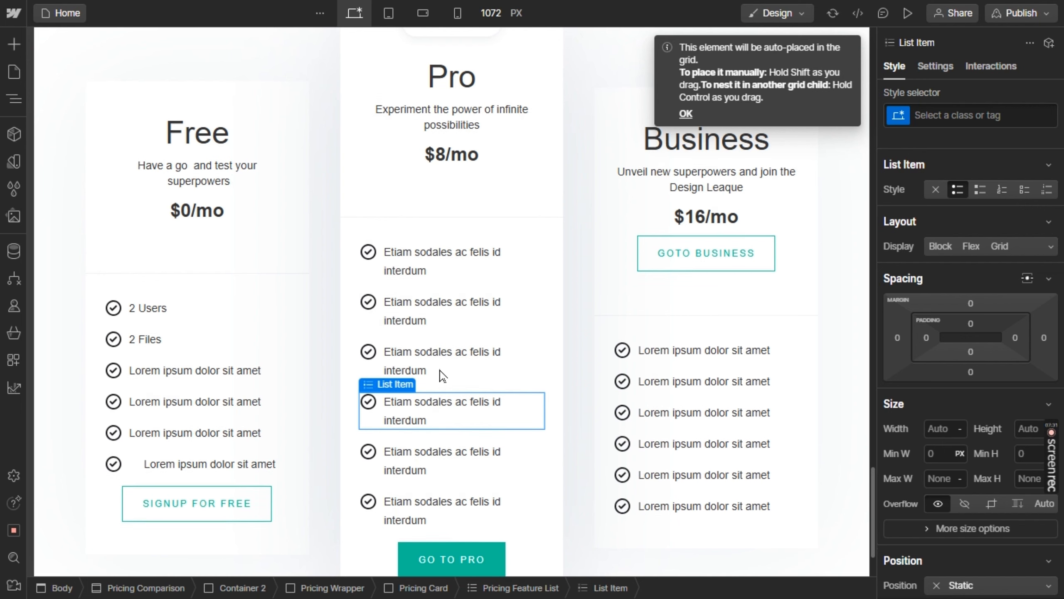
# Move the "Goto Business" button into the last list item of the Business card's feature list
pyautogui.scroll(2, 441, 377)
pyautogui.scroll(-4, 440, 376)
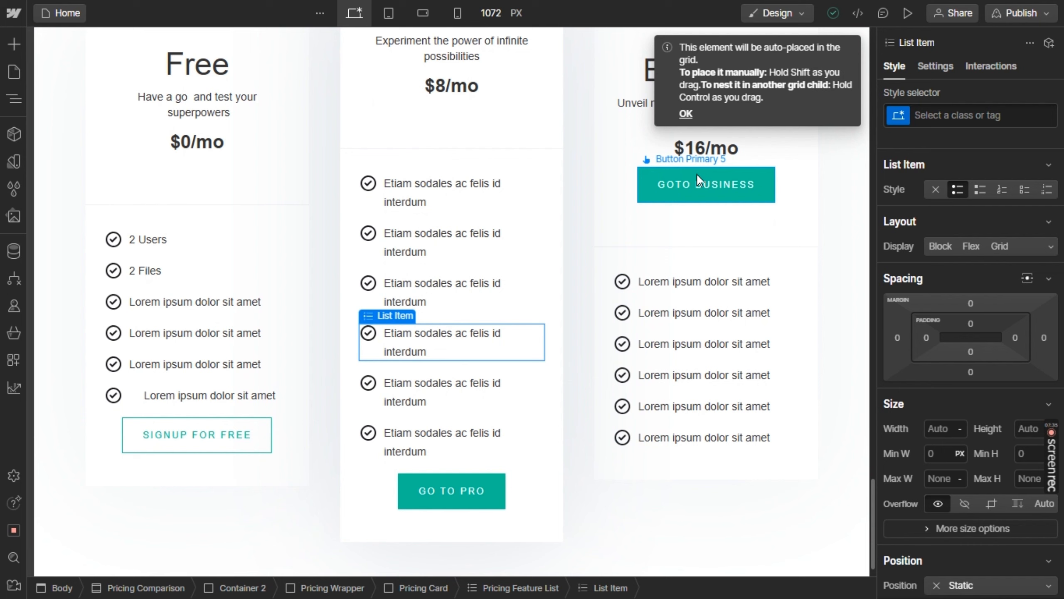
pyautogui.moveTo(699, 180); pyautogui.dragTo(670, 440)
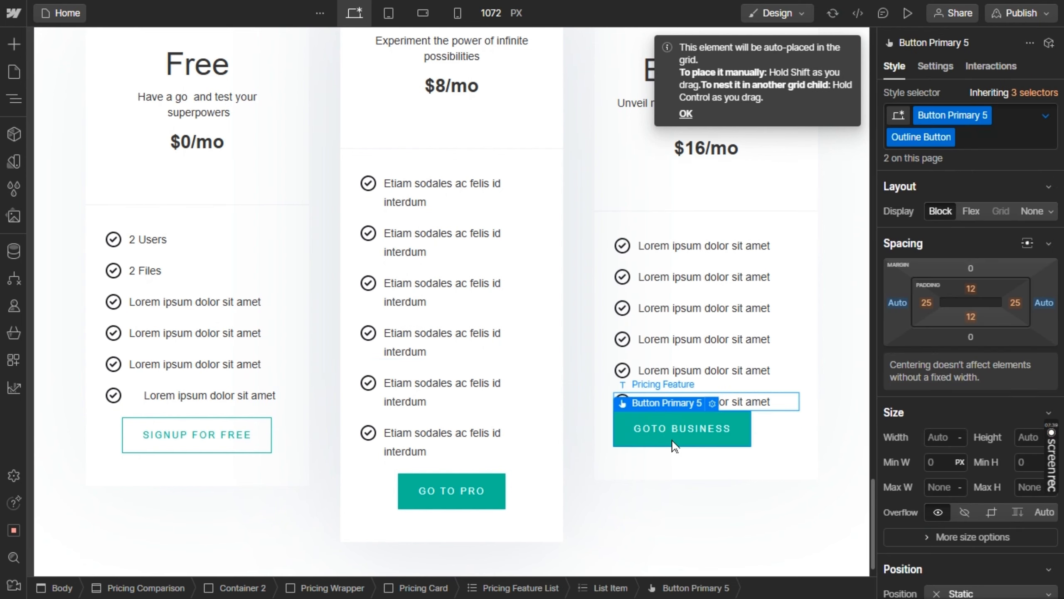
# Remove the placeholder feature text above the "Goto Business" button and center-align the content of its list item
pyautogui.click(763, 413)
pyautogui.scroll(-5, 971, 514)
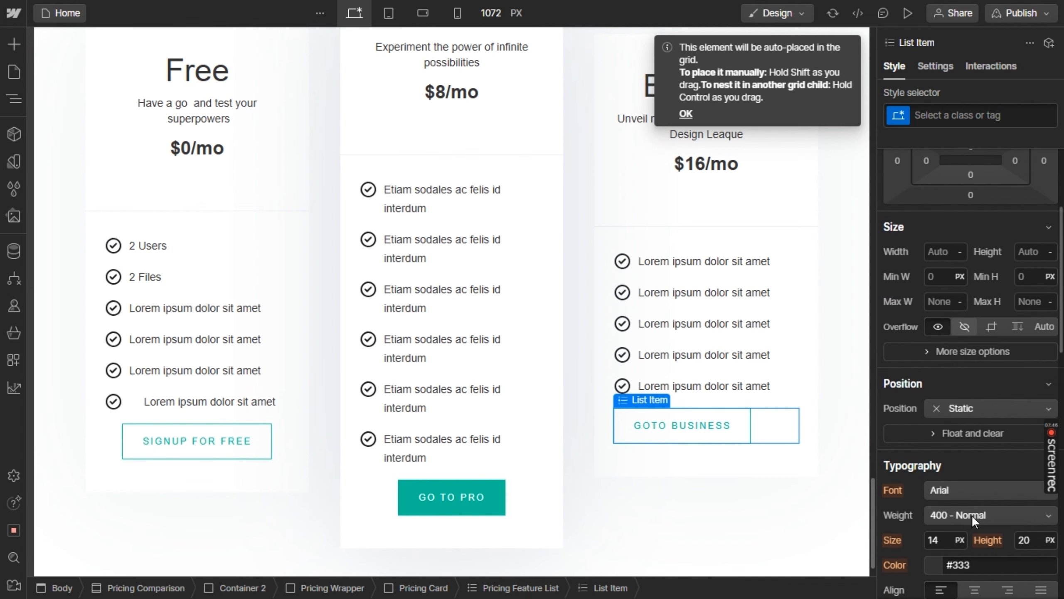
pyautogui.click(973, 590)
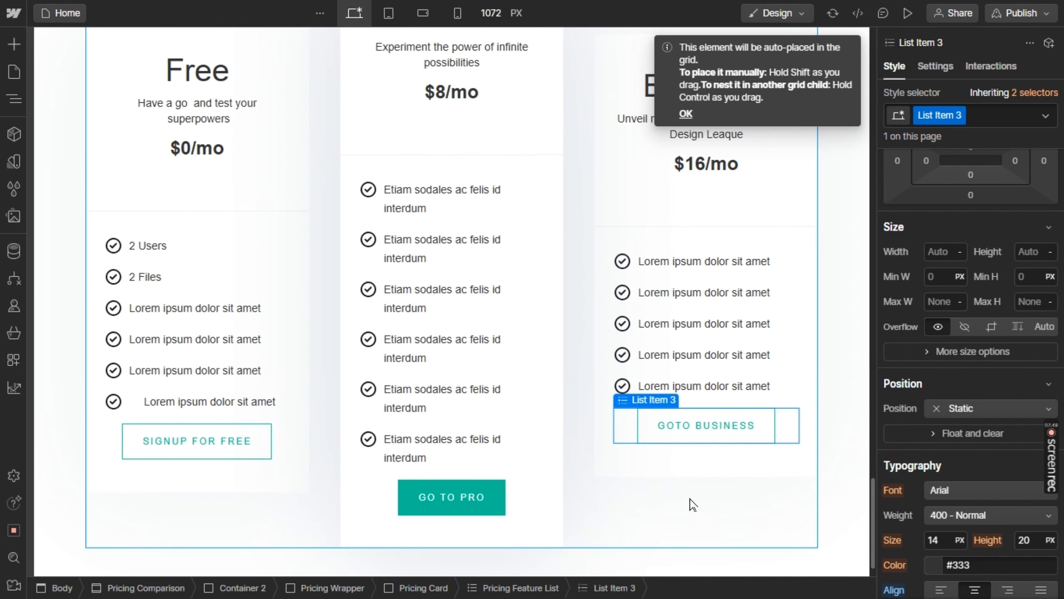
# Compare the layout of the Free, Pro and Business pricing cards with the Figma design
pyautogui.scroll(1, 693, 505)
pyautogui.scroll(-1, 693, 504)
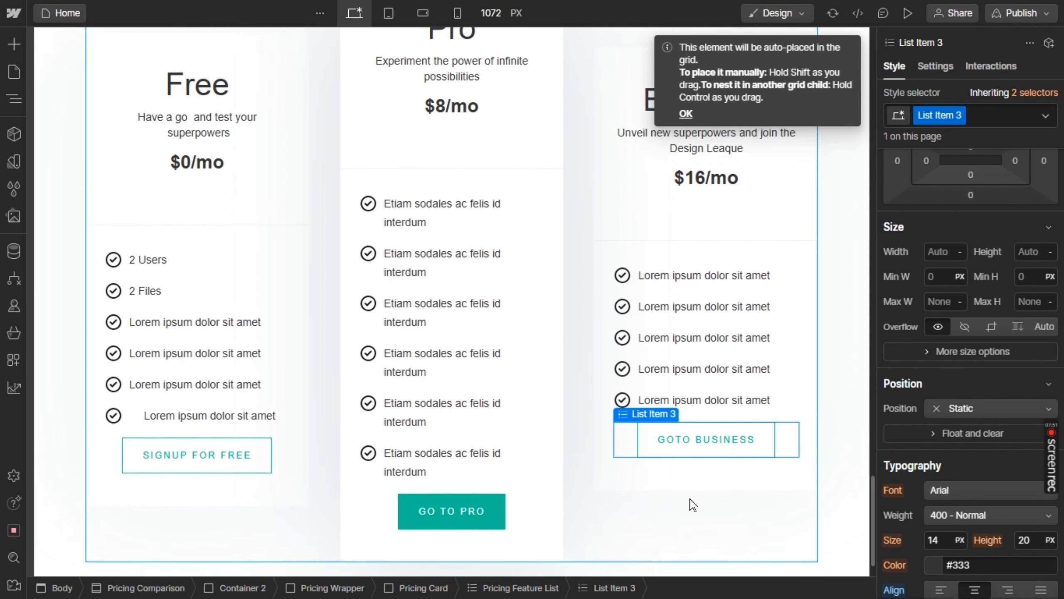
pyautogui.scroll(1, 693, 504)
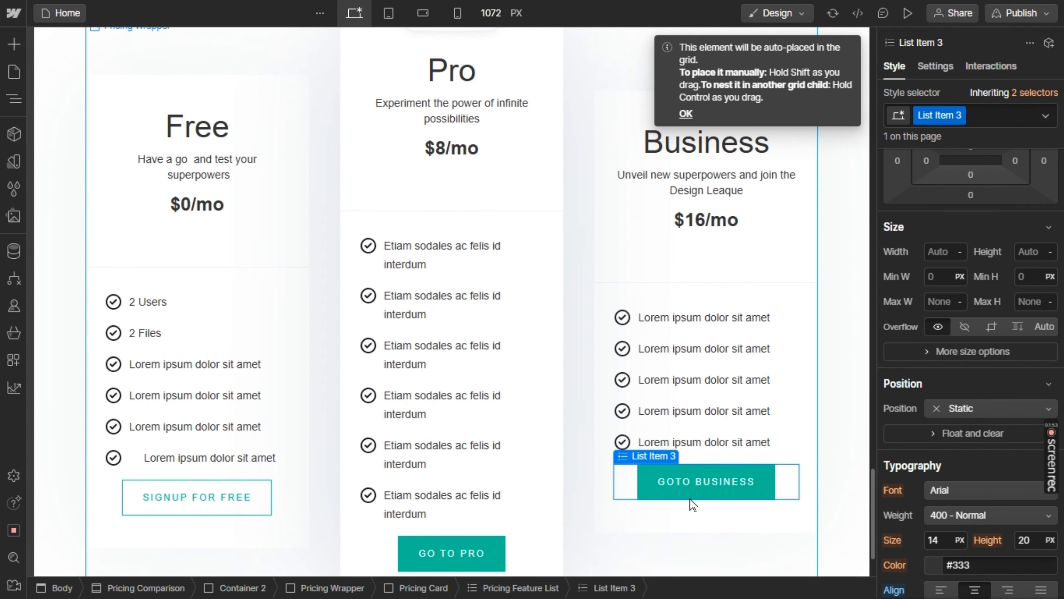
pyautogui.scroll(-2, 693, 505)
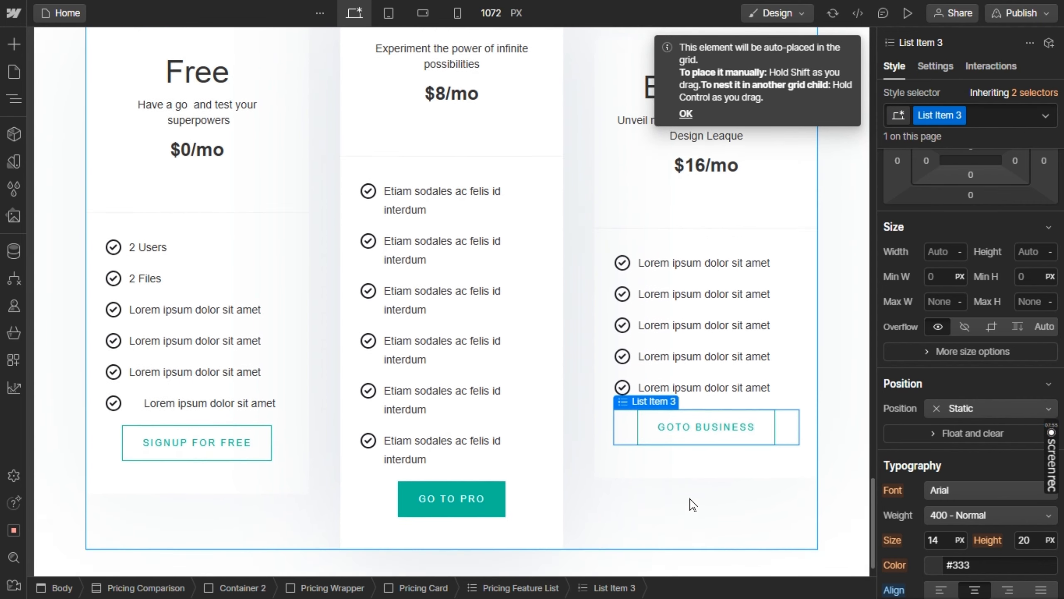
pyautogui.scroll(3, 693, 505)
pyautogui.scroll(1, 692, 504)
pyautogui.hotkey('alt', 'Tab')
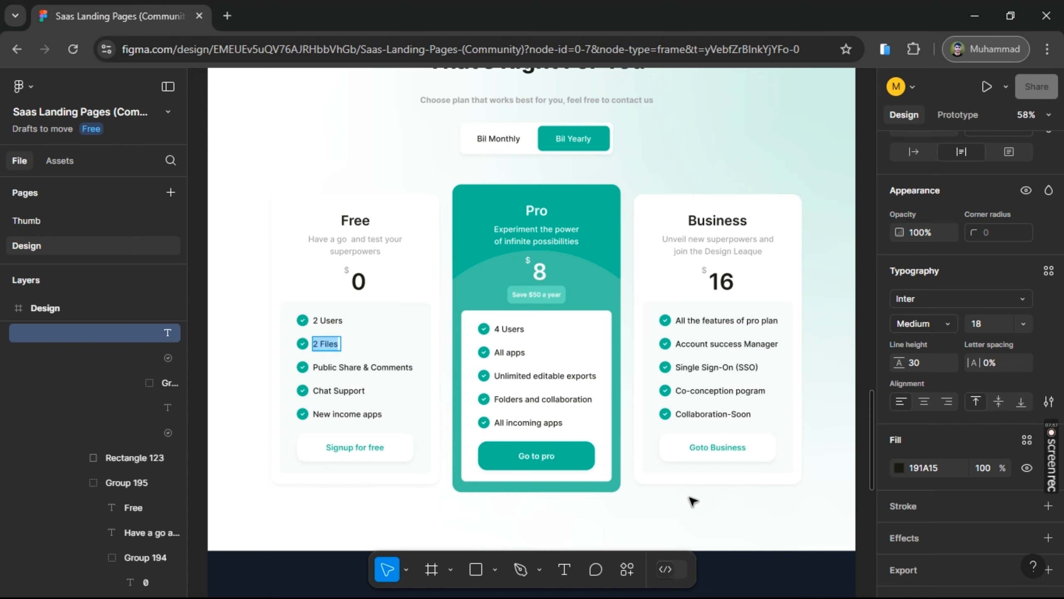
pyautogui.hotkey('alt', 'Tab')
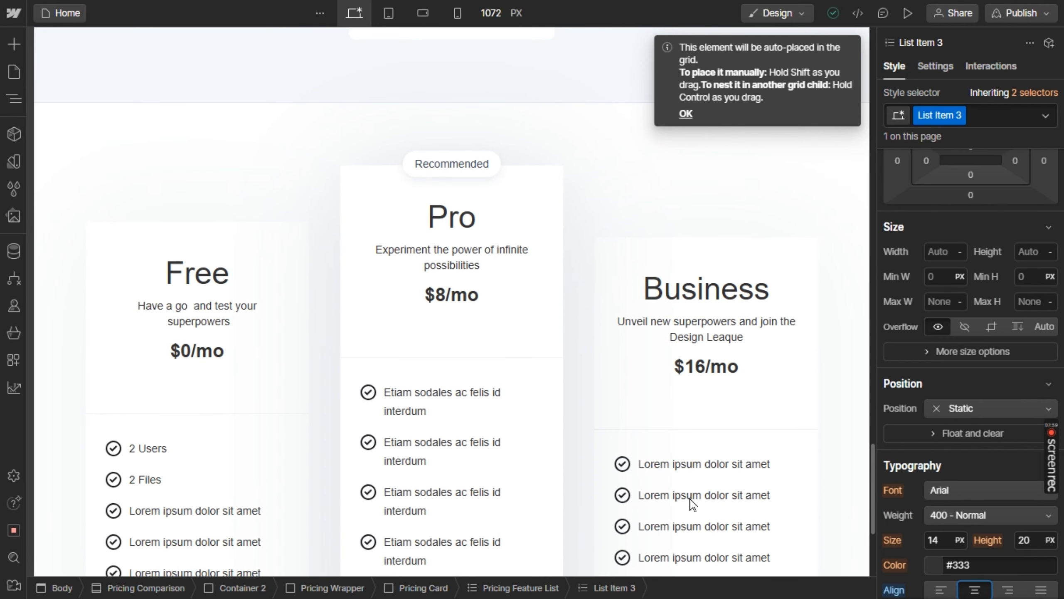
pyautogui.scroll(-1, 693, 505)
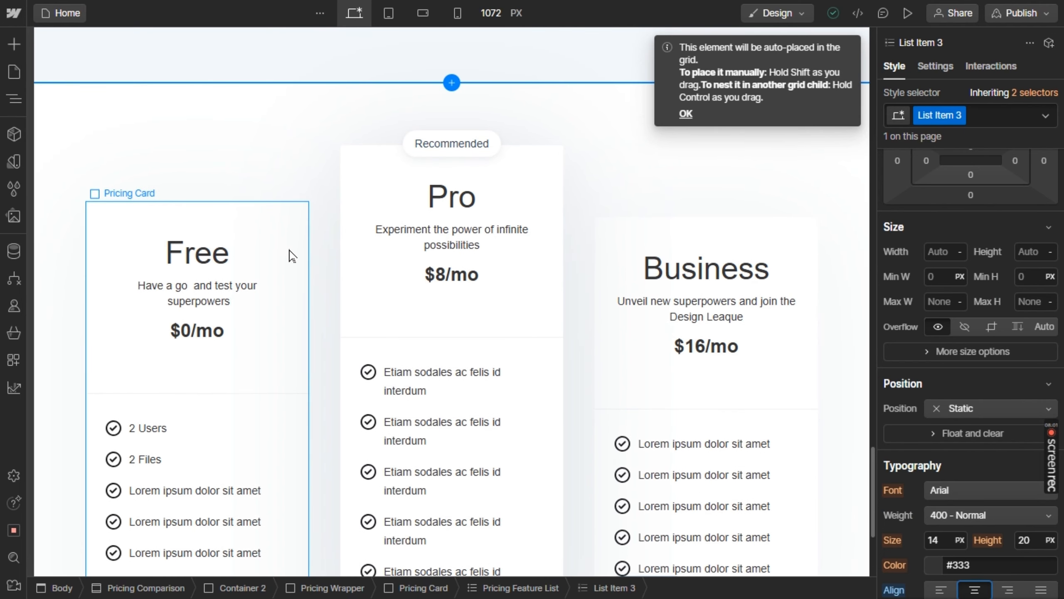
pyautogui.hotkey('alt', 'Tab')
# Check the Pro card in the Figma design and delete the "Recommended" tag above the Pro card in Webflow
pyautogui.hotkey('alt', 'Tab')
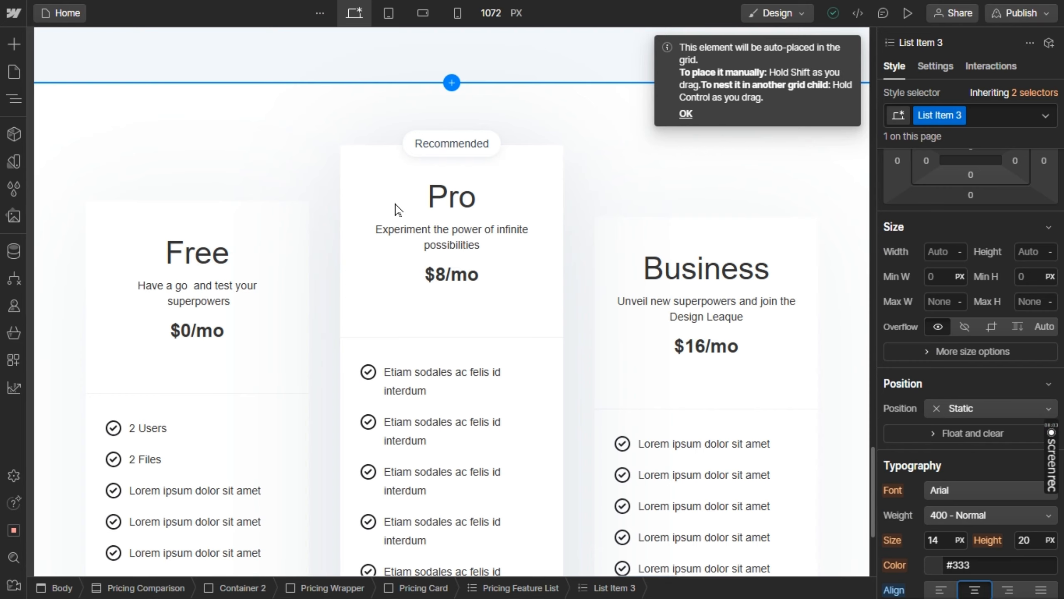
pyautogui.hotkey('alt', 'Tab')
pyautogui.hotkey('alt', 'Tab')
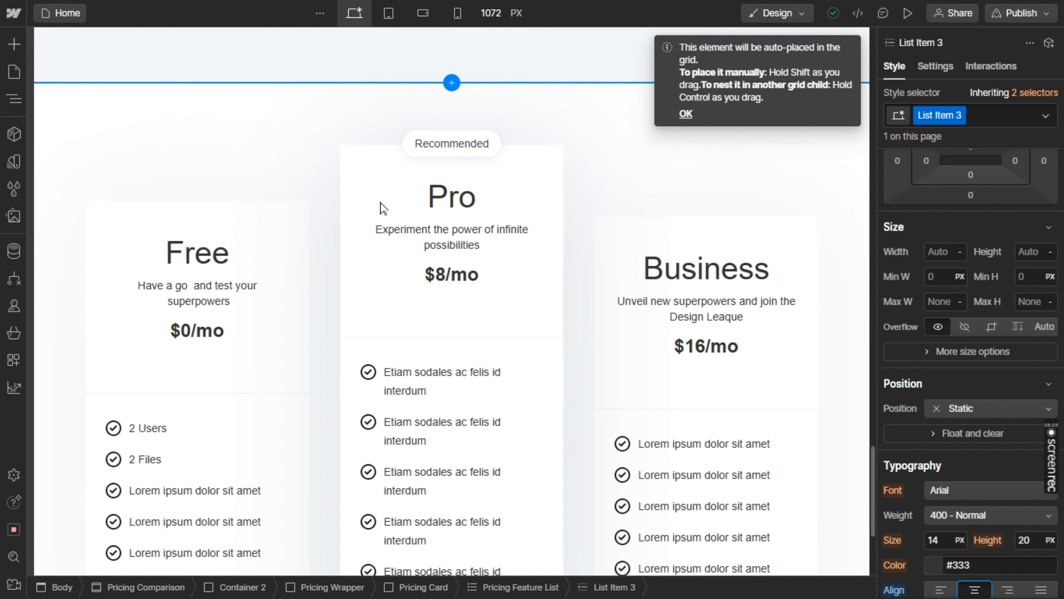
pyautogui.click(449, 147)
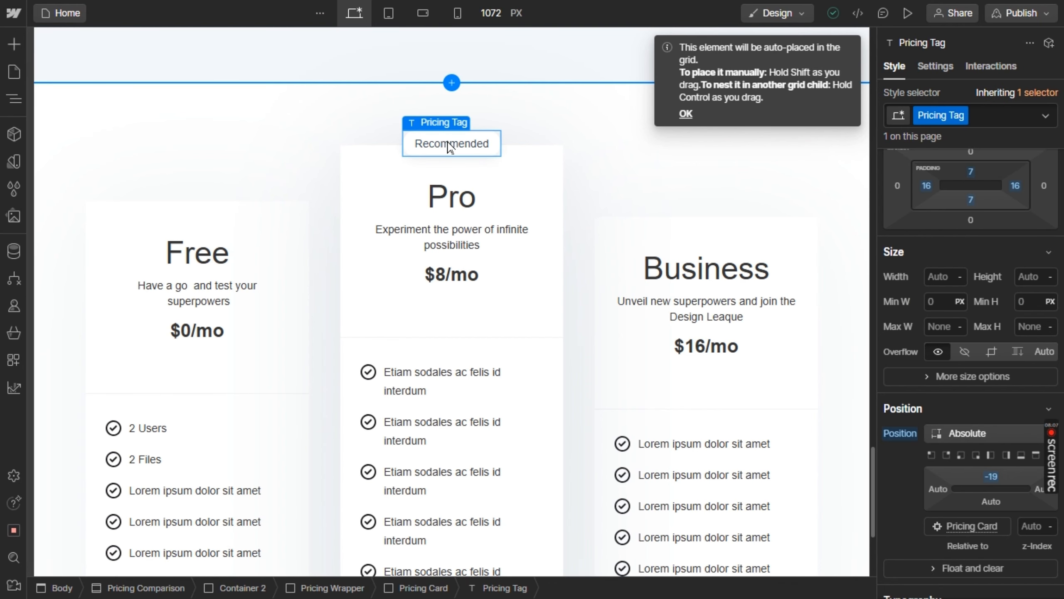
pyautogui.press('Delete')
# Set the top padding of the Pricing Comparison section to 0
pyautogui.scroll(5, 449, 147)
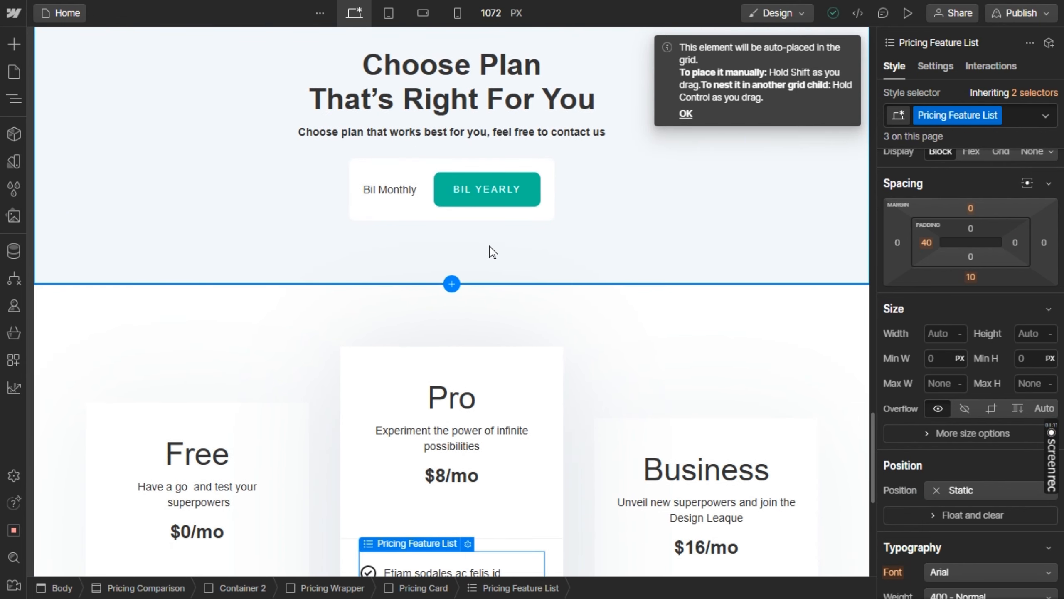
pyautogui.click(540, 307)
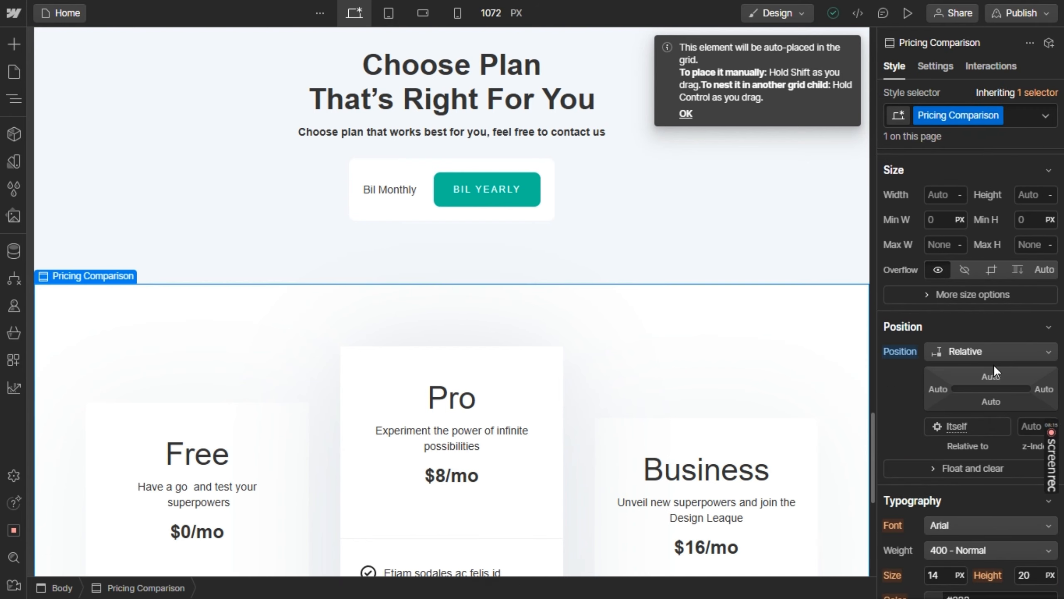
pyautogui.click(994, 377)
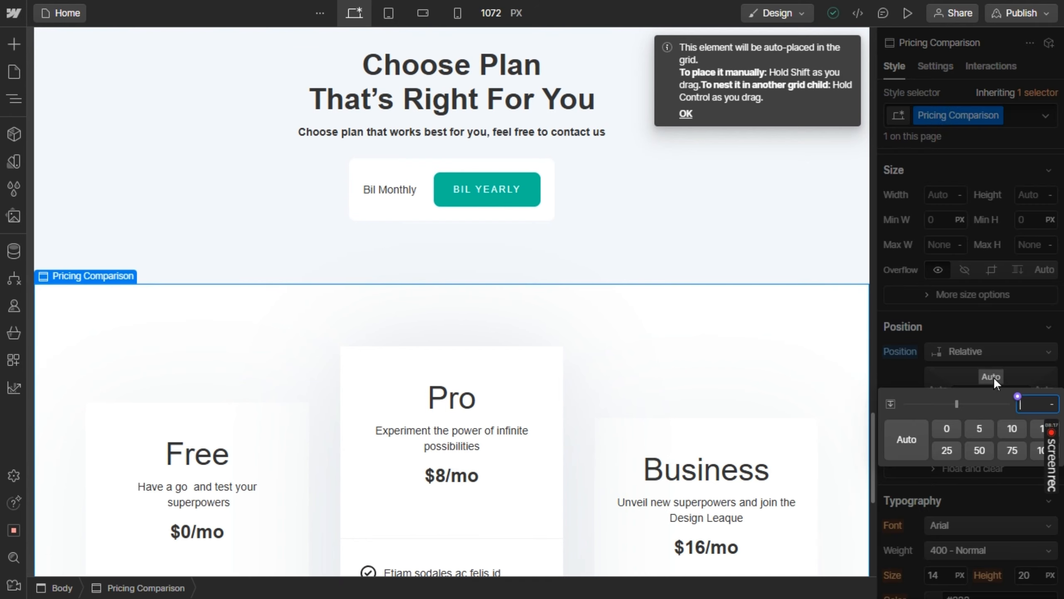
pyautogui.click(993, 377)
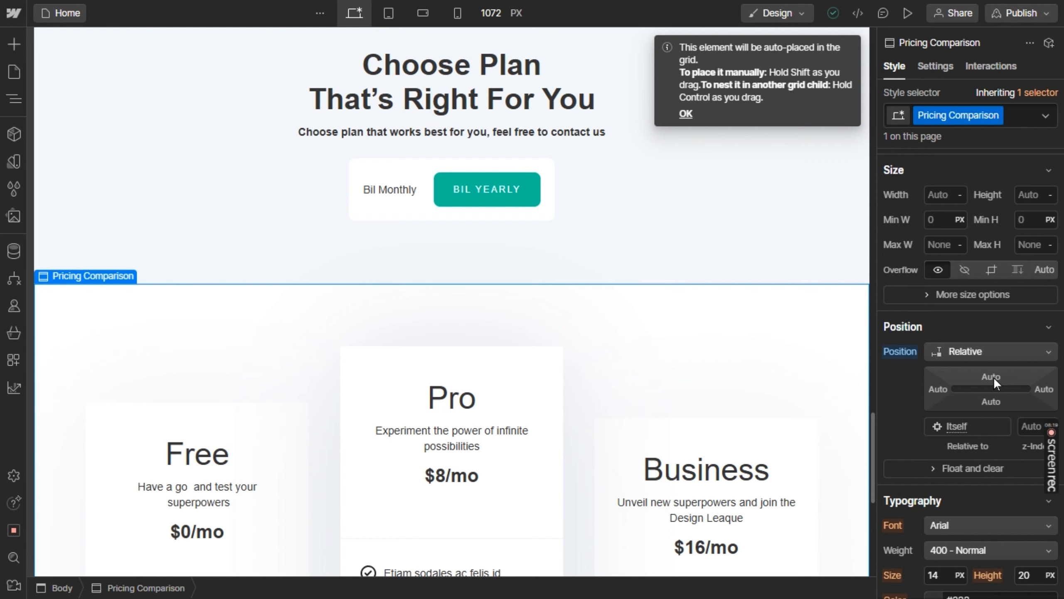
pyautogui.scroll(3, 993, 377)
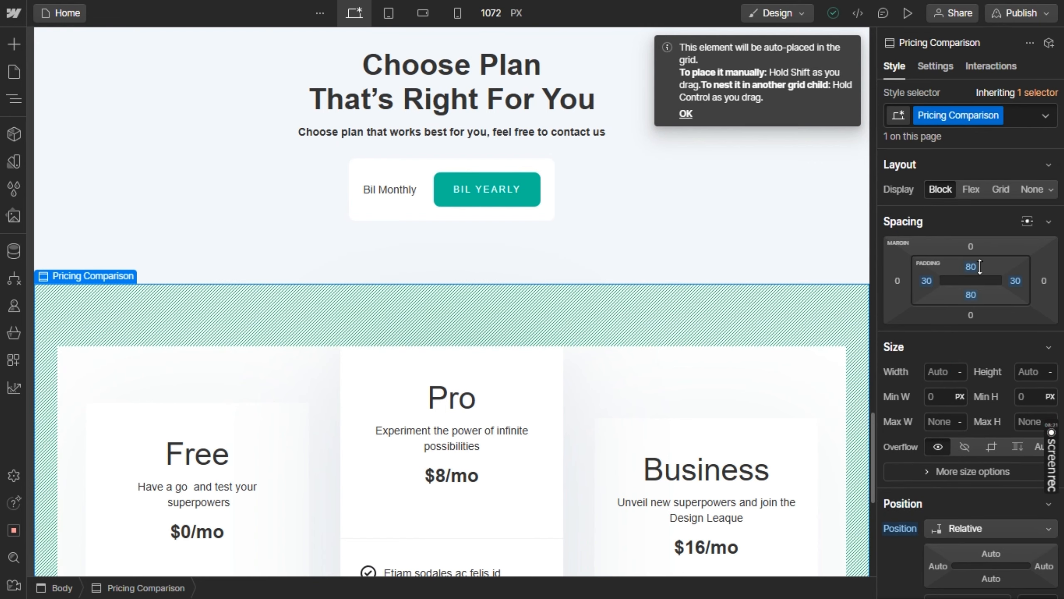
pyautogui.moveTo(979, 267); pyautogui.dragTo(976, 185)
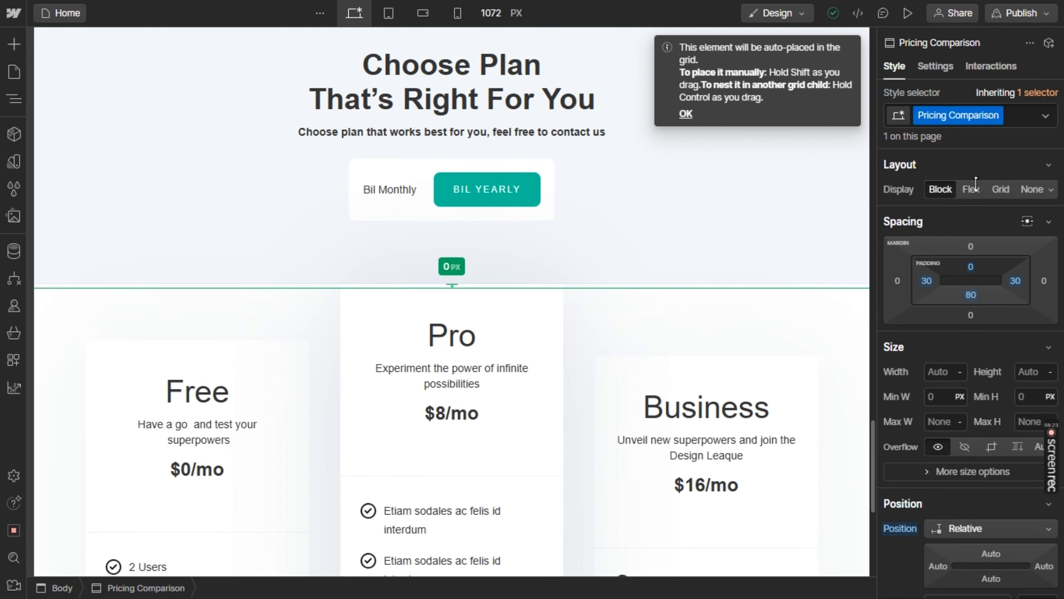
pyautogui.moveTo(971, 142); pyautogui.dragTo(968, 63)
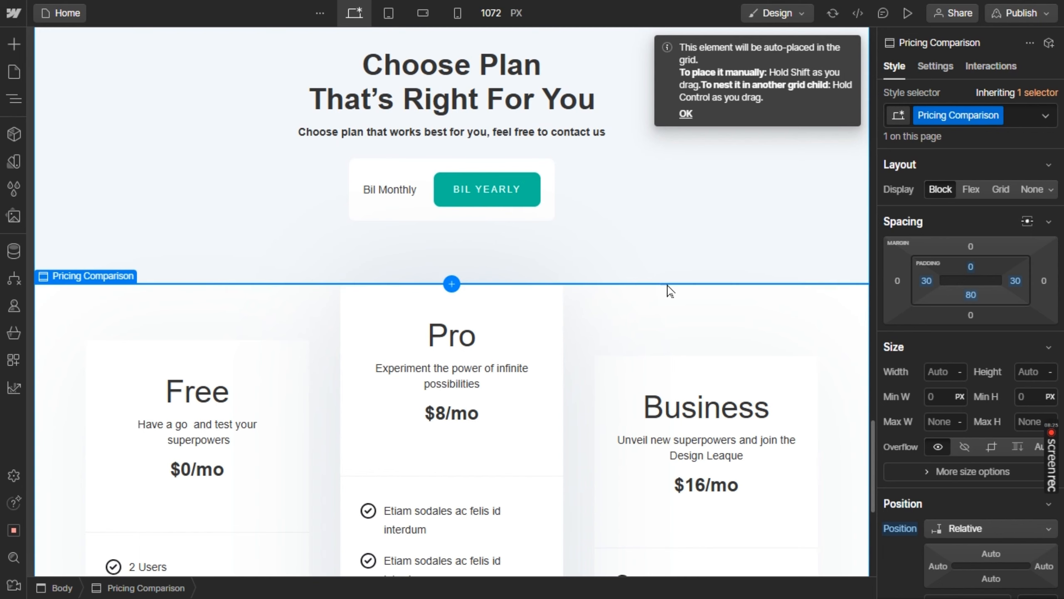
pyautogui.click(597, 246)
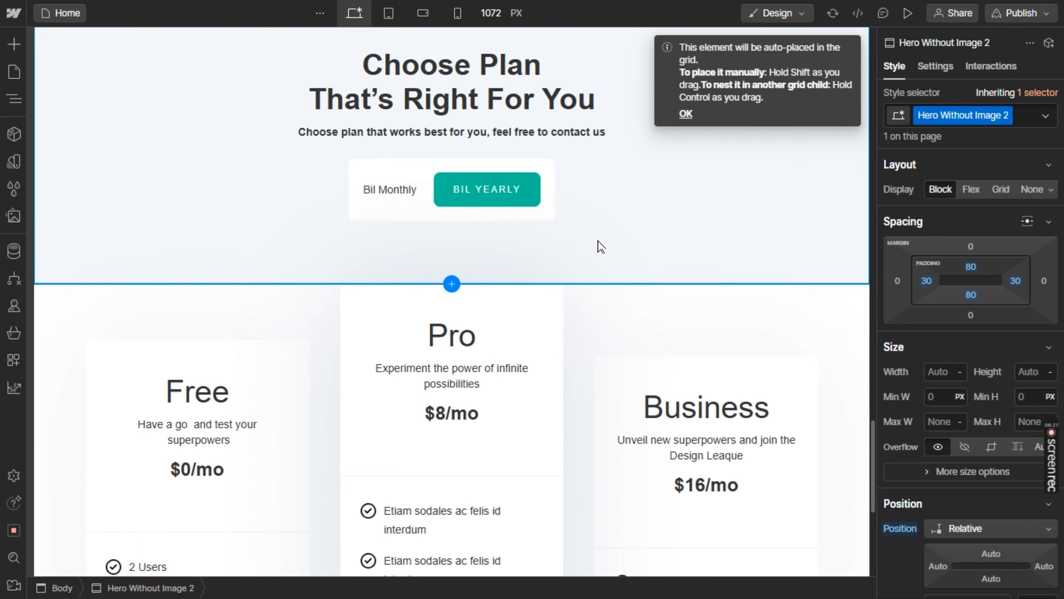
# Check the Figma design's next section and insert the Hero Heading Left layout below the pricing section in Webflow
pyautogui.scroll(-2, 598, 243)
pyautogui.scroll(-6, 599, 247)
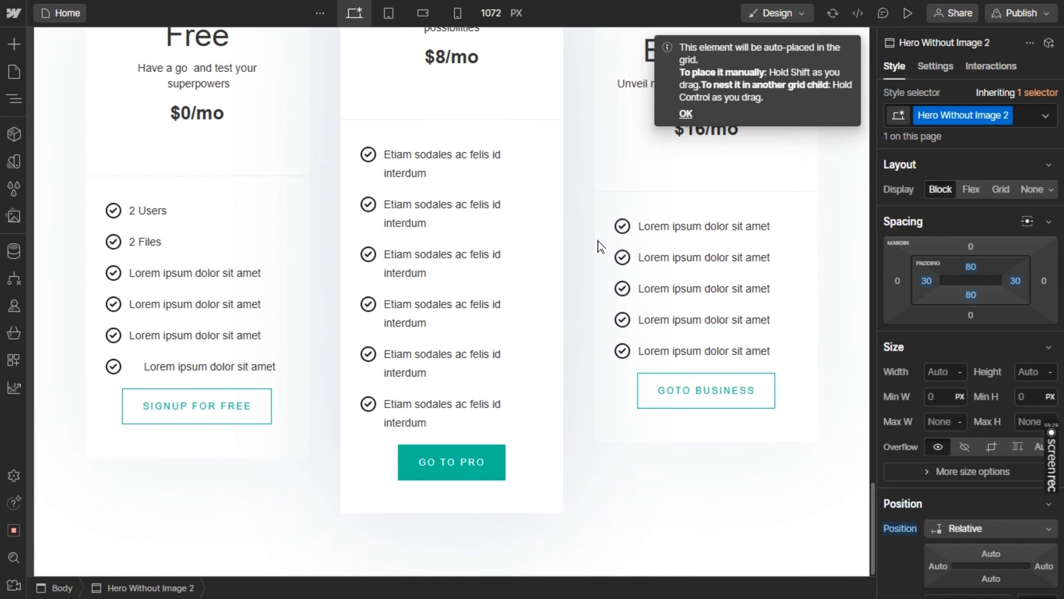
pyautogui.hotkey('alt', 'Tab')
pyautogui.hotkey('alt', 'Tab')
pyautogui.click(452, 570)
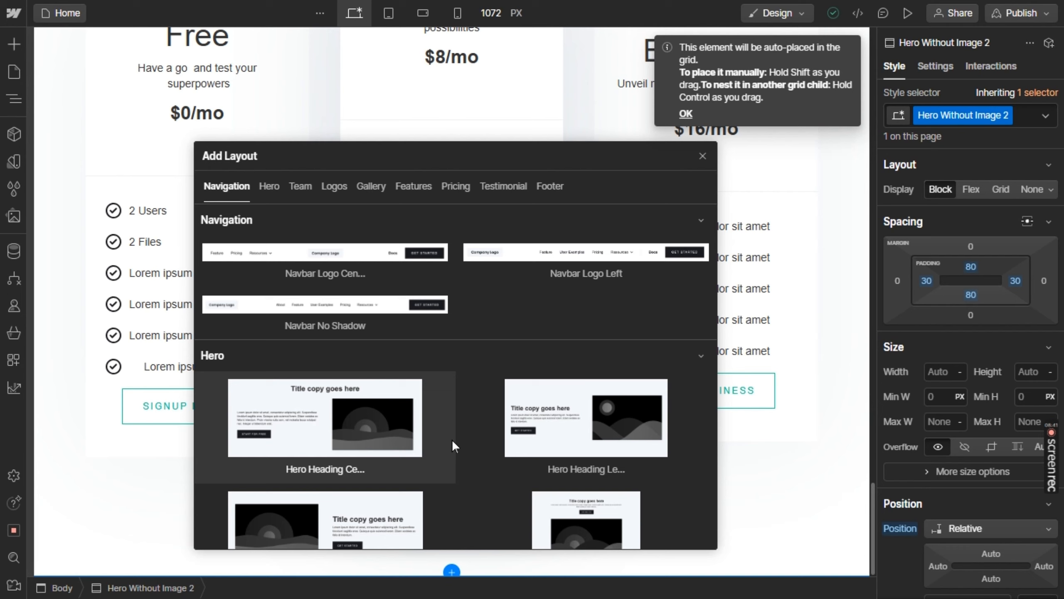
pyautogui.hotkey('alt', 'Tab')
pyautogui.hotkey('alt', 'Tab')
pyautogui.scroll(-2, 453, 436)
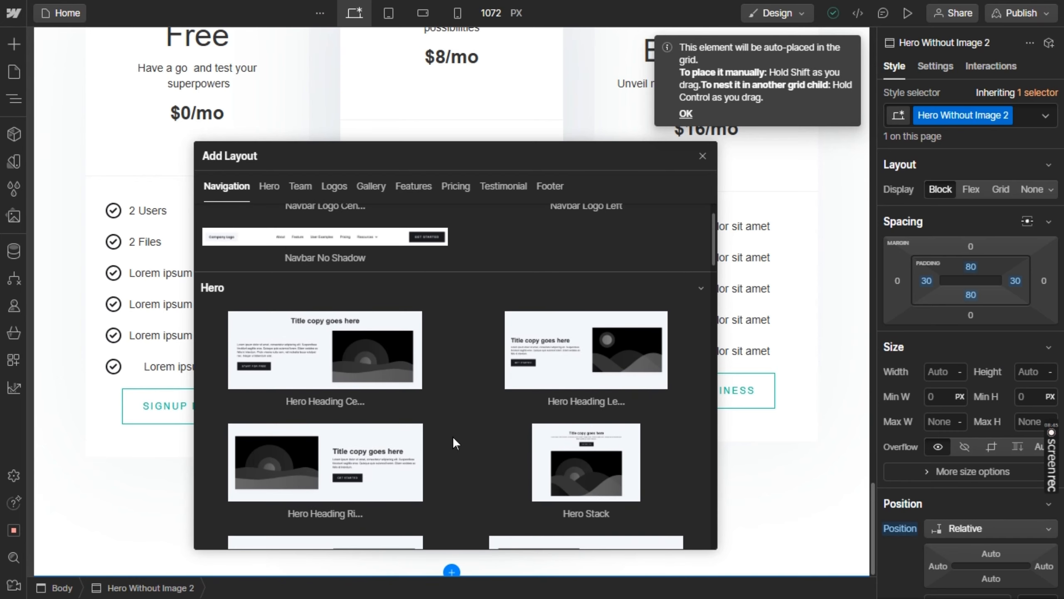
pyautogui.click(573, 374)
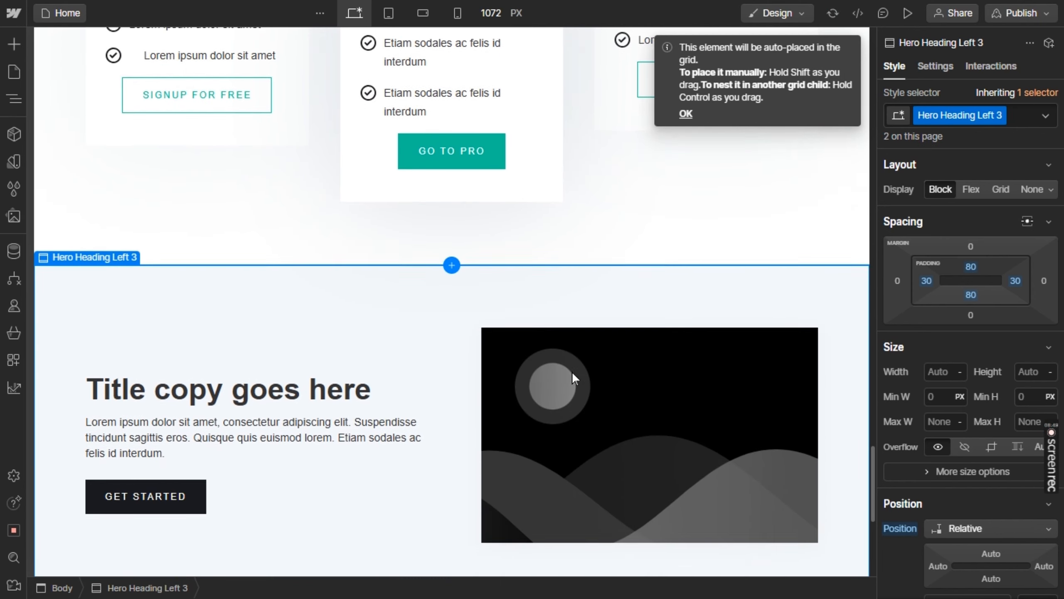
# Delete the duplicate copy of the newly inserted Hero Heading Left section
pyautogui.scroll(-5, 572, 371)
pyautogui.press('Delete')
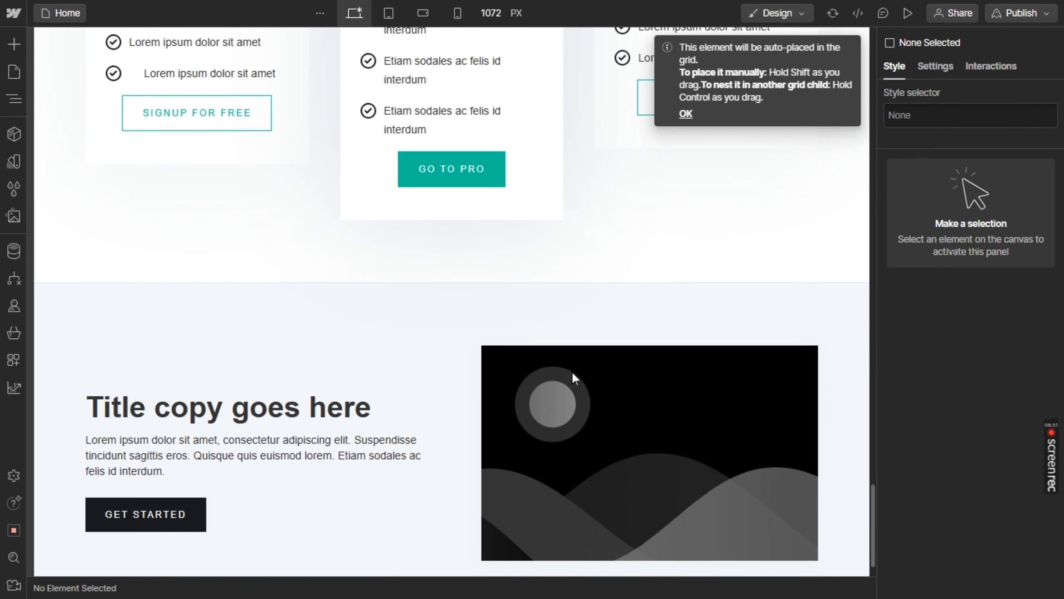
pyautogui.scroll(-1, 572, 371)
# Set the new Hero Heading Left section's background color to black and its text color to white
pyautogui.click(844, 369)
pyautogui.scroll(-8, 987, 382)
pyautogui.scroll(-2, 987, 382)
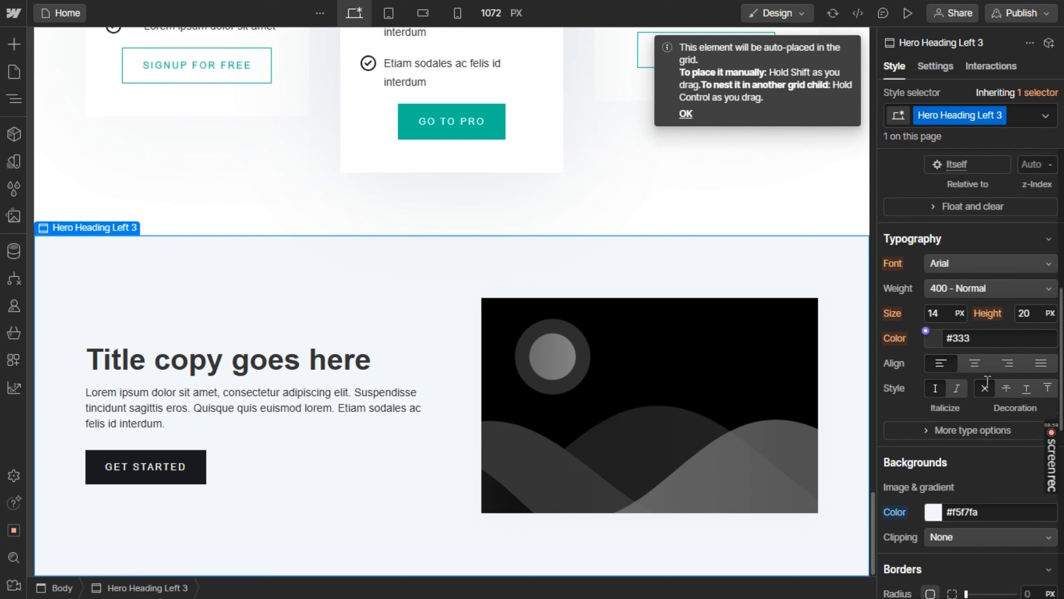
pyautogui.click(977, 474)
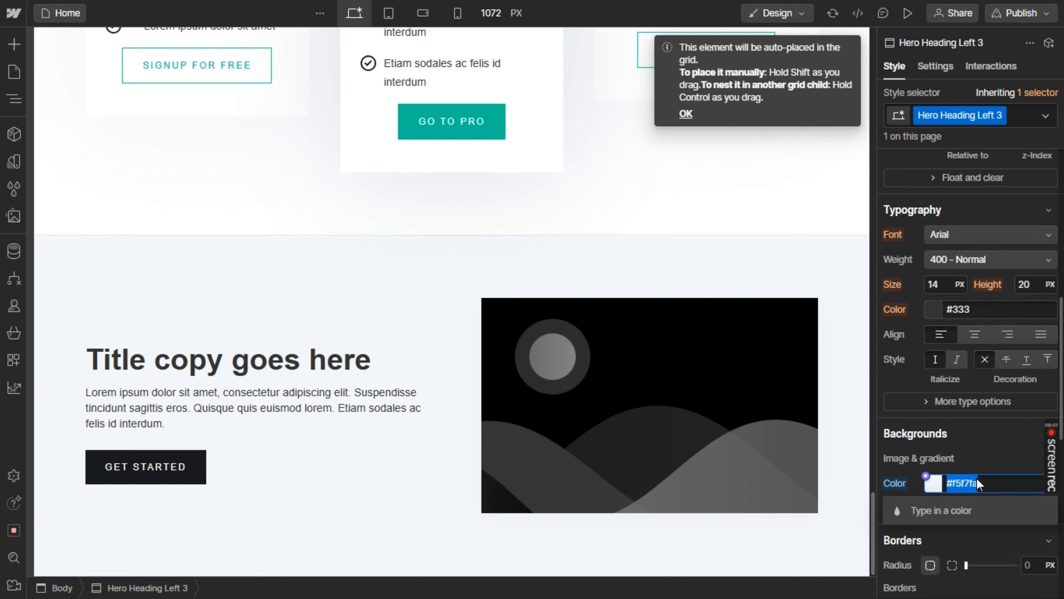
pyautogui.write('black')
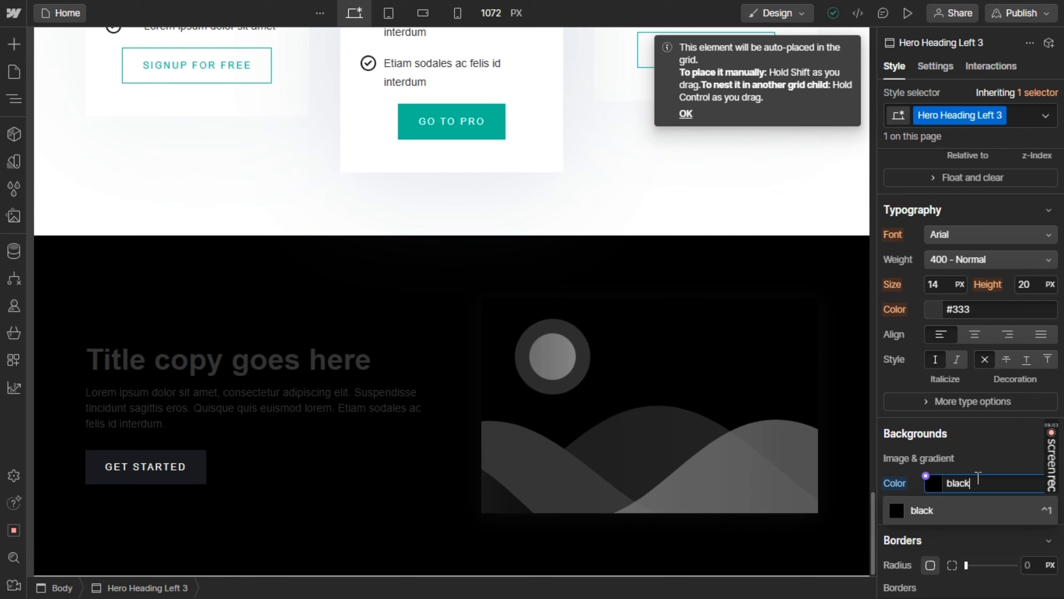
pyautogui.press('Return')
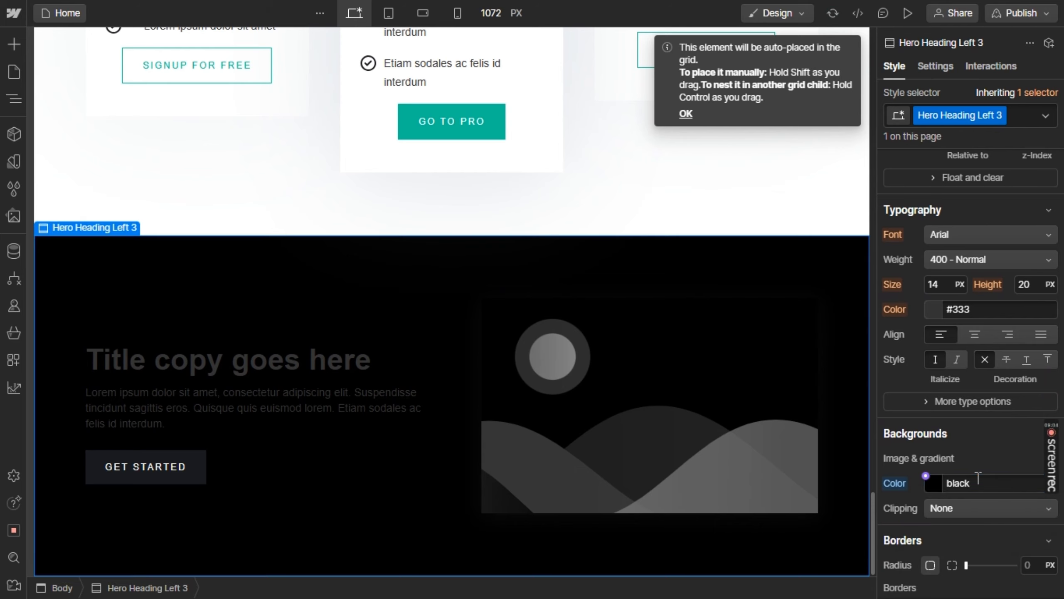
pyautogui.click(985, 305)
pyautogui.write('white')
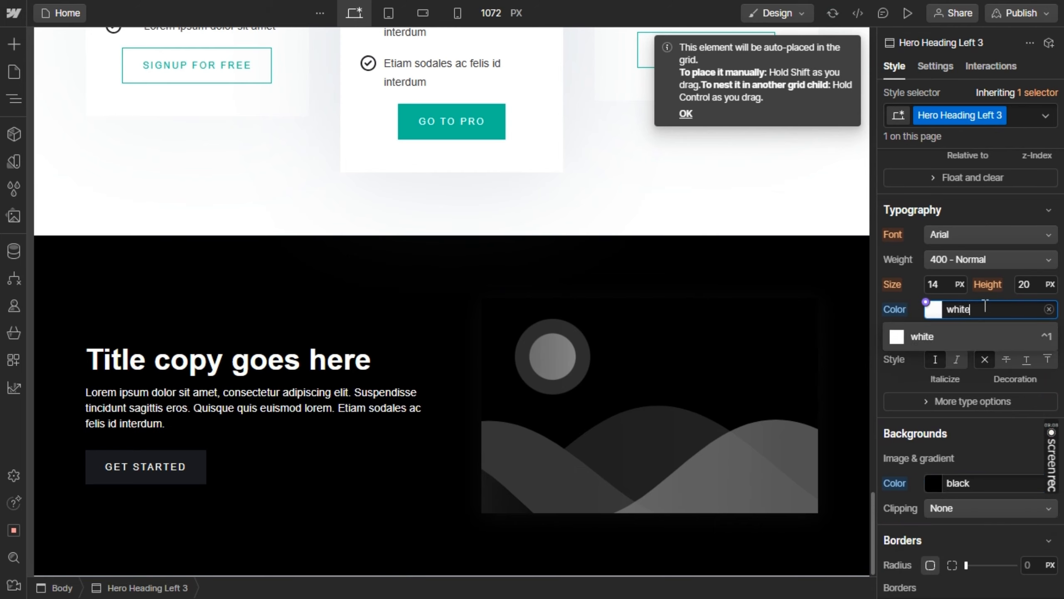
pyautogui.press('Return')
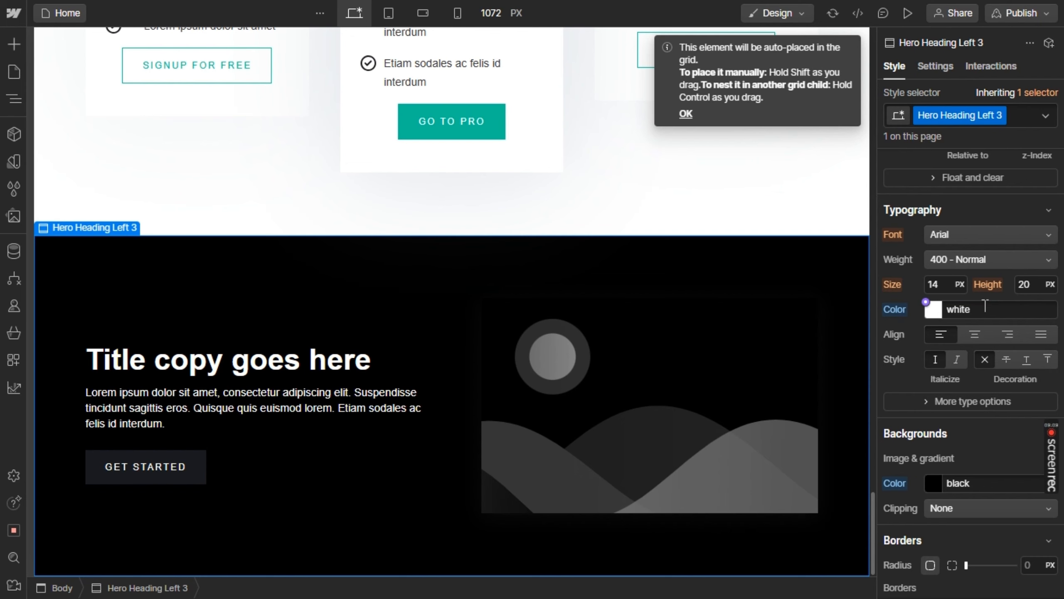
# Replace the dark section's heading with "People are Saying About DoWhith" copied from the Figma design
pyautogui.click(543, 405)
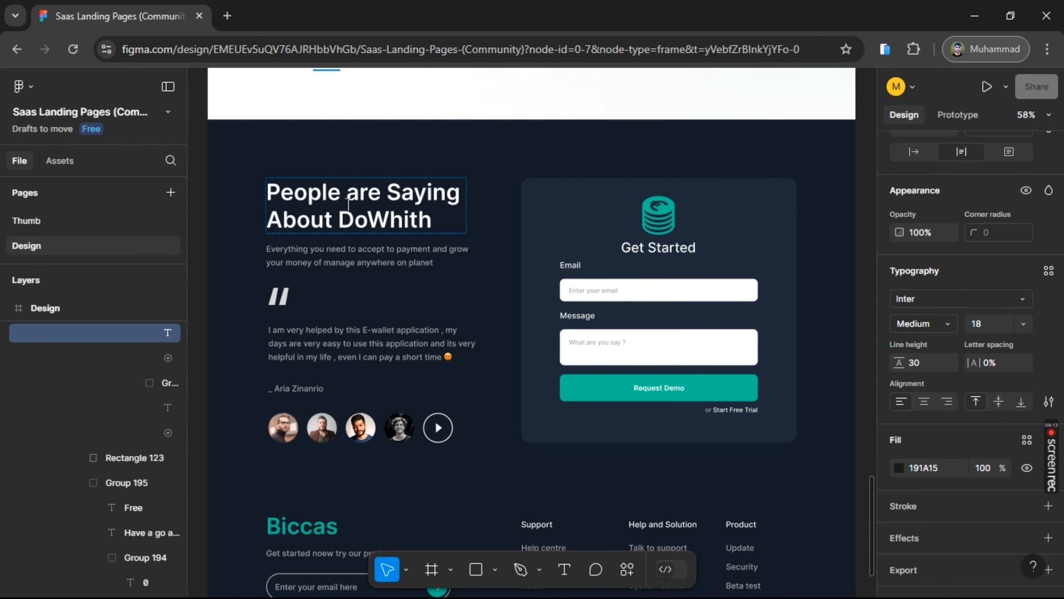
pyautogui.doubleClick(349, 203)
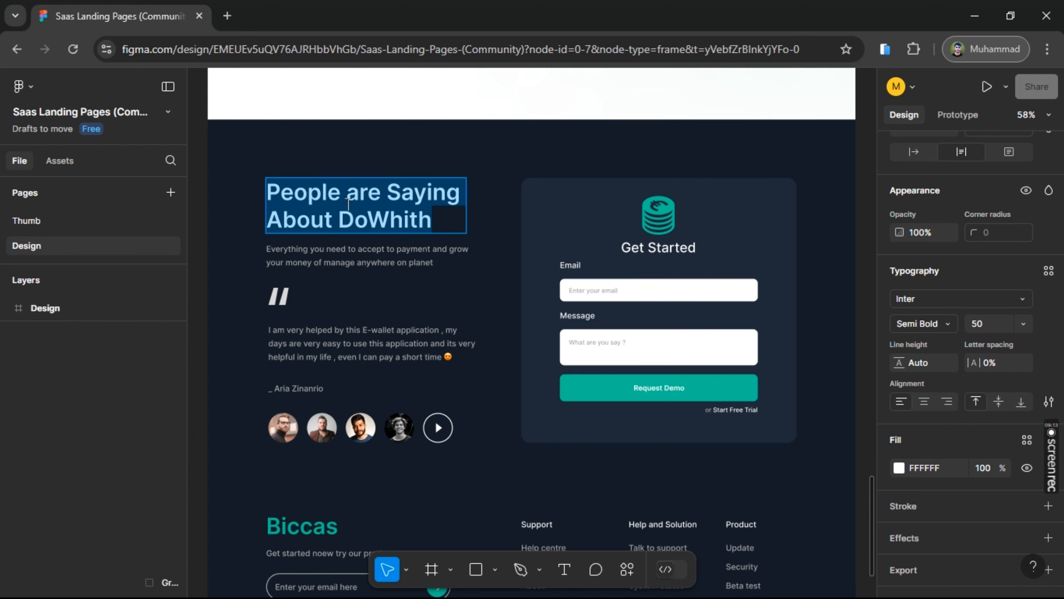
pyautogui.click(348, 203)
pyautogui.hotkey('alt', 'Tab')
pyautogui.hotkey('alt', 'Tab')
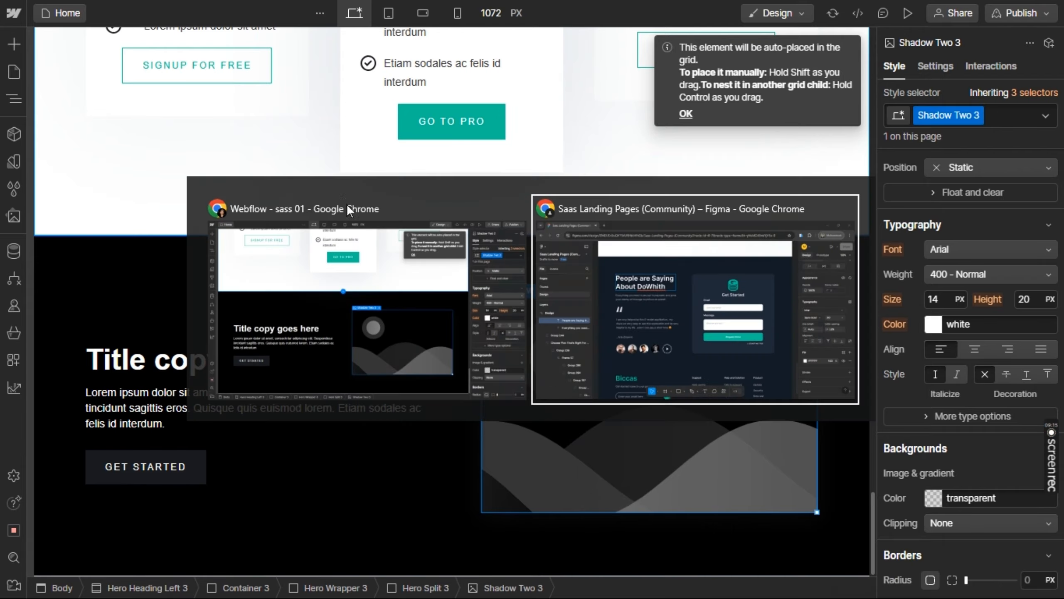
pyautogui.hotkey('ctrl', 'a')
pyautogui.hotkey('ctrl', 'c')
pyautogui.hotkey('alt', 'Tab')
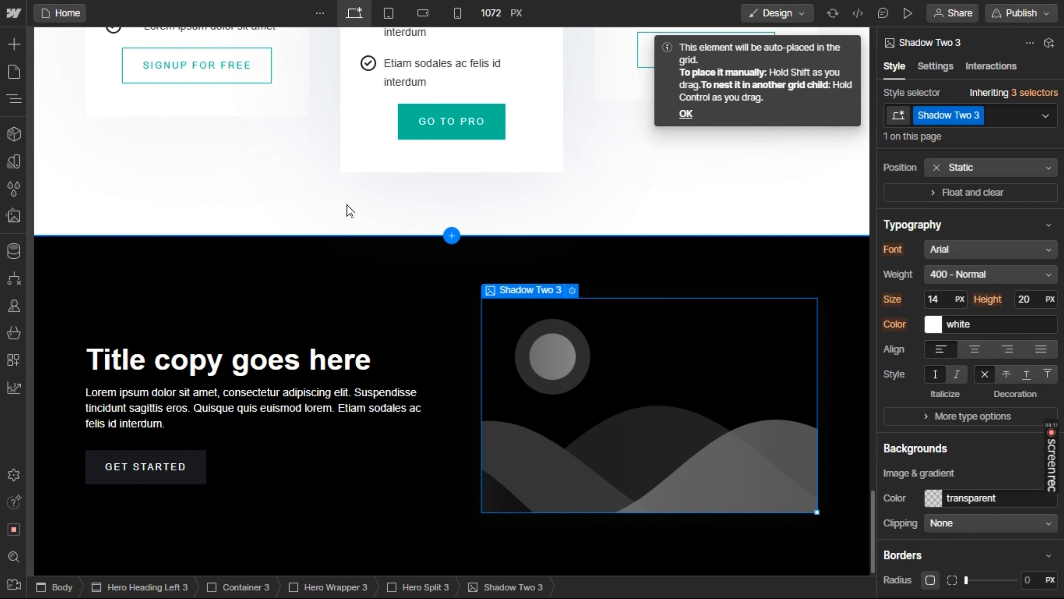
pyautogui.doubleClick(271, 355)
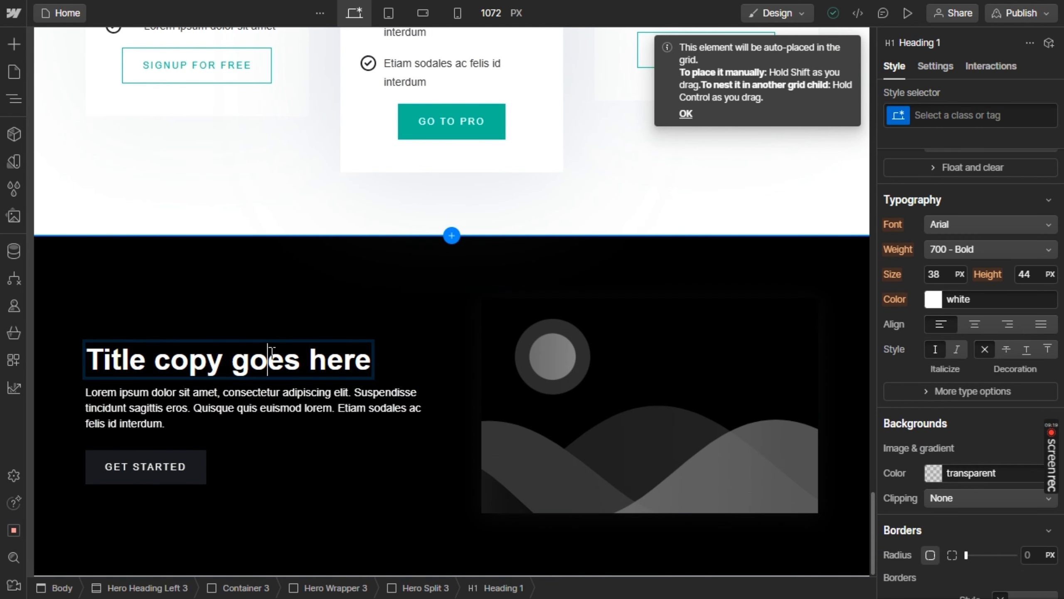
pyautogui.hotkey('ctrl', 'a')
pyautogui.hotkey('ctrl', 'v')
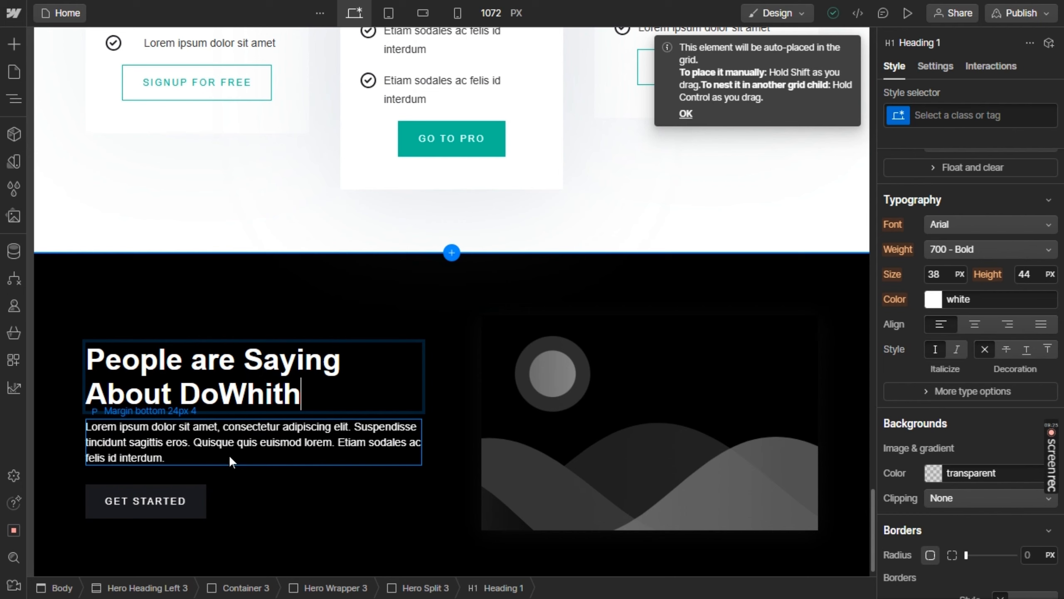
# Replace the paragraph below the heading with "Everything you need to accept to payment and grow your money of manage anywhere on planet"
pyautogui.click(229, 427)
pyautogui.click(230, 428)
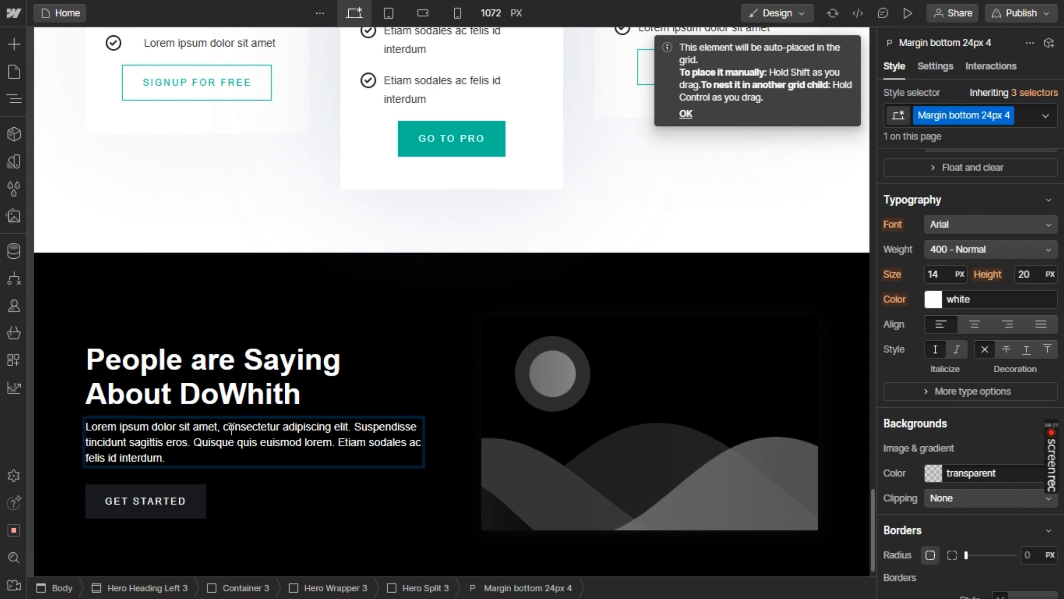
pyautogui.hotkey('ctrl', 'a')
pyautogui.write('Everything you need to accept to payment and grow your money of manage anywhere on planet')
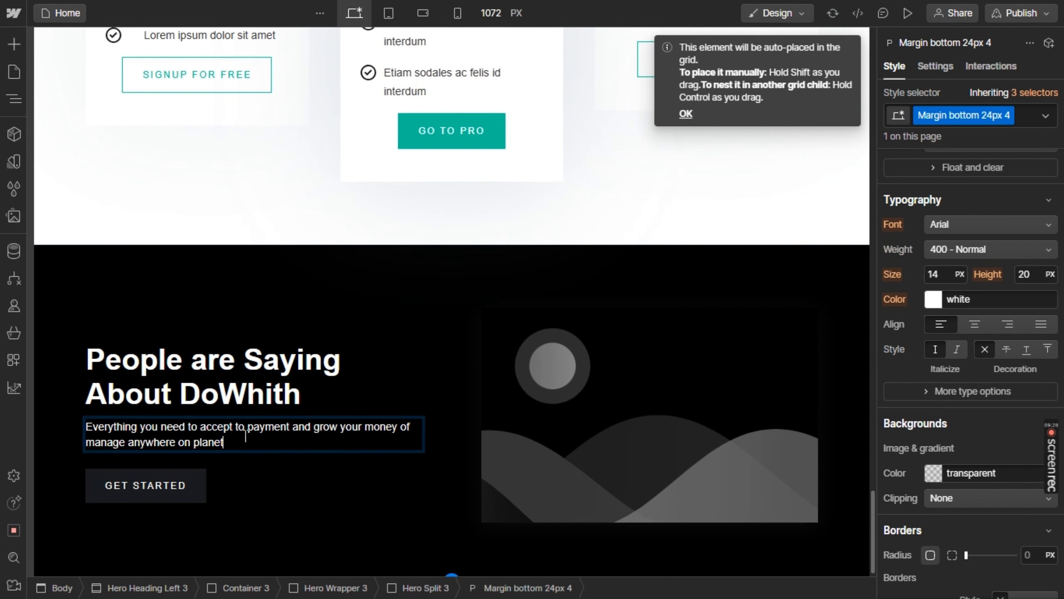
pyautogui.click(283, 465)
# Duplicate the paragraph and replace the copy's text with the Figma testimonial starting "I am very helped by this E-wallet application"
pyautogui.click(308, 439)
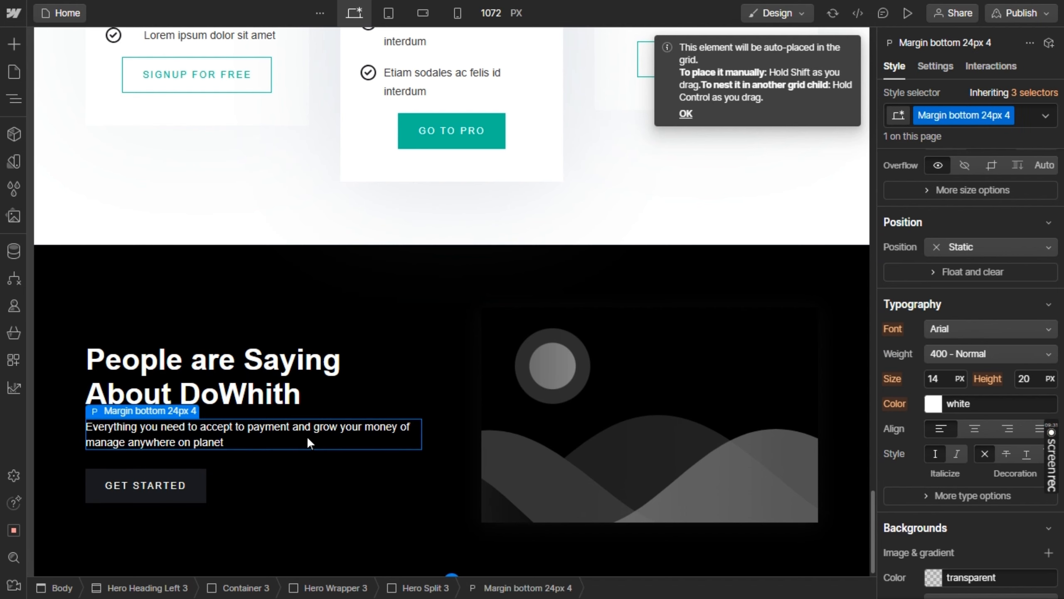
pyautogui.hotkey('alt', 'Tab')
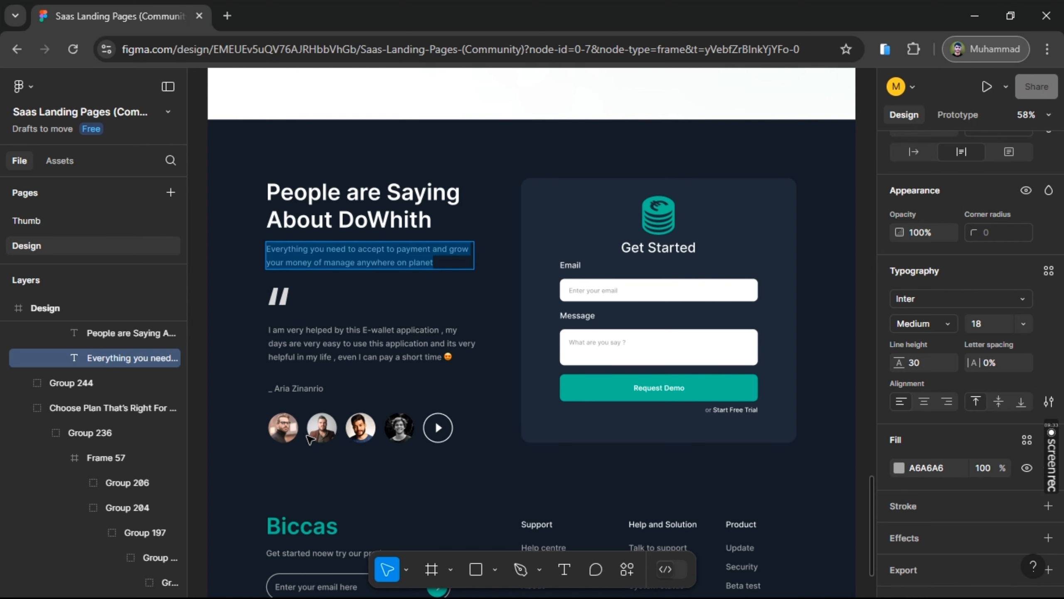
pyautogui.doubleClick(328, 347)
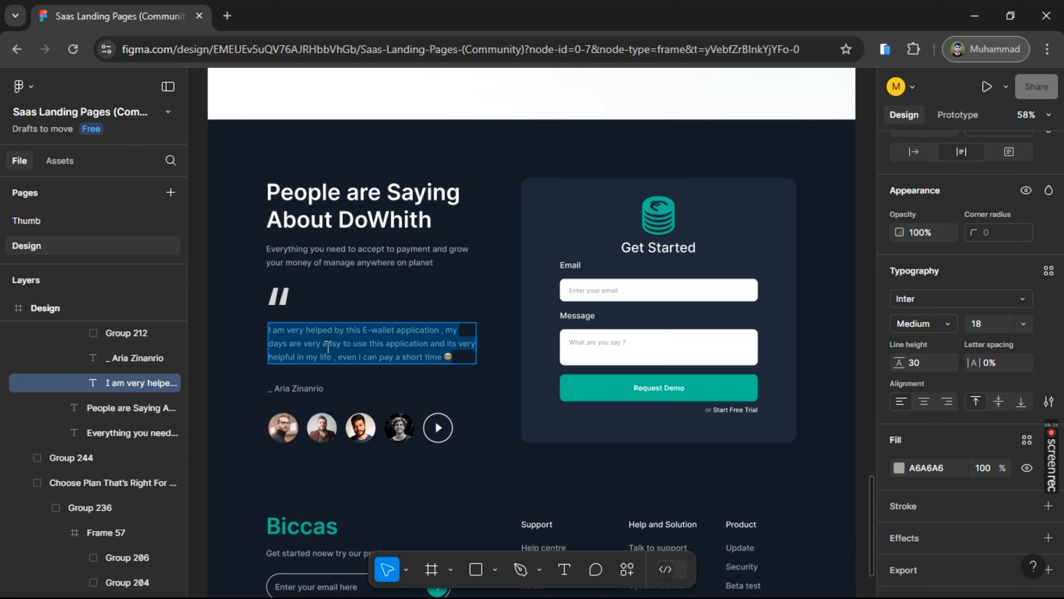
pyautogui.hotkey('alt', 'Tab')
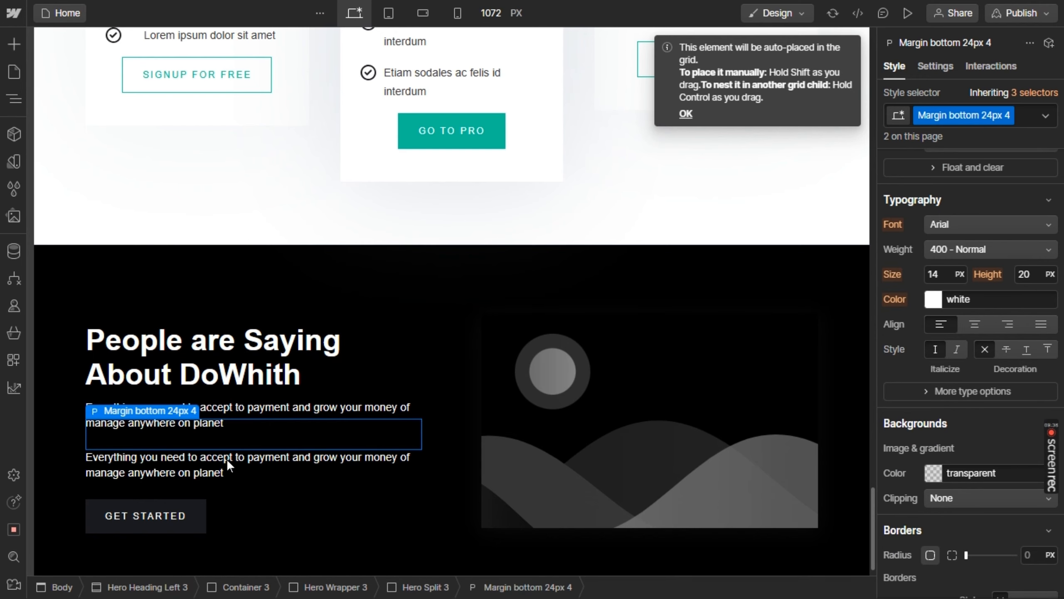
pyautogui.doubleClick(200, 460)
pyautogui.click(202, 459)
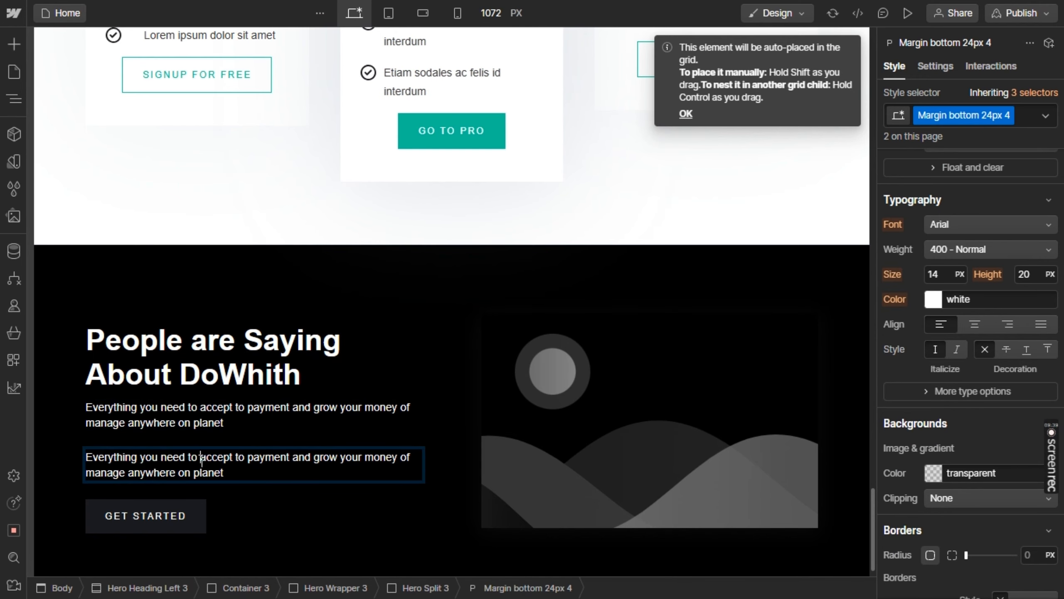
pyautogui.doubleClick(202, 460)
pyautogui.tripleClick(202, 460)
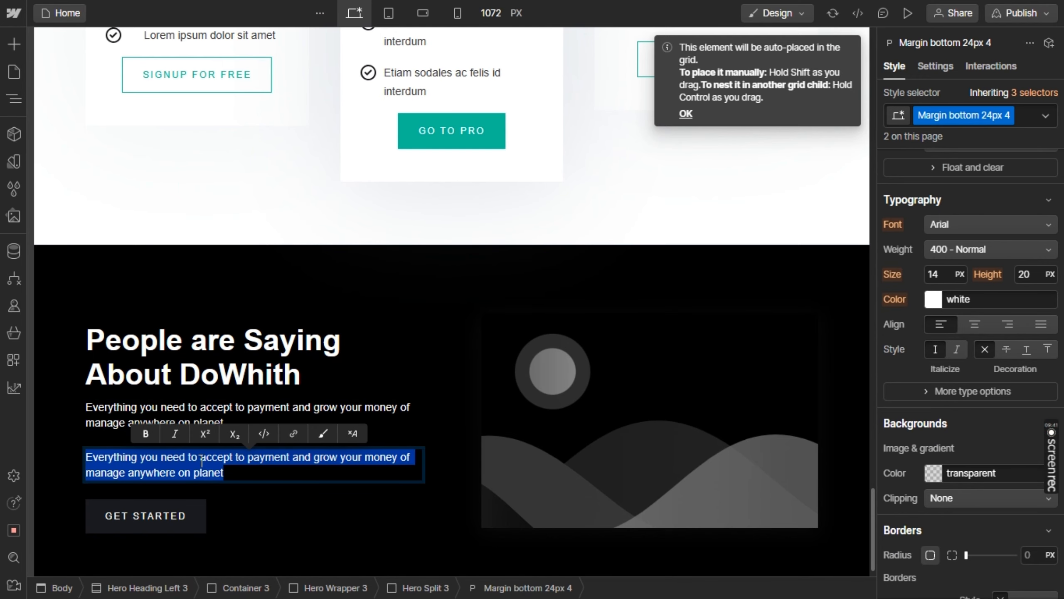
pyautogui.write('I am very helped by this E-wallet application , my days are very easy to use this application and its very helpful in my life , even I can pay a short time 🤩')
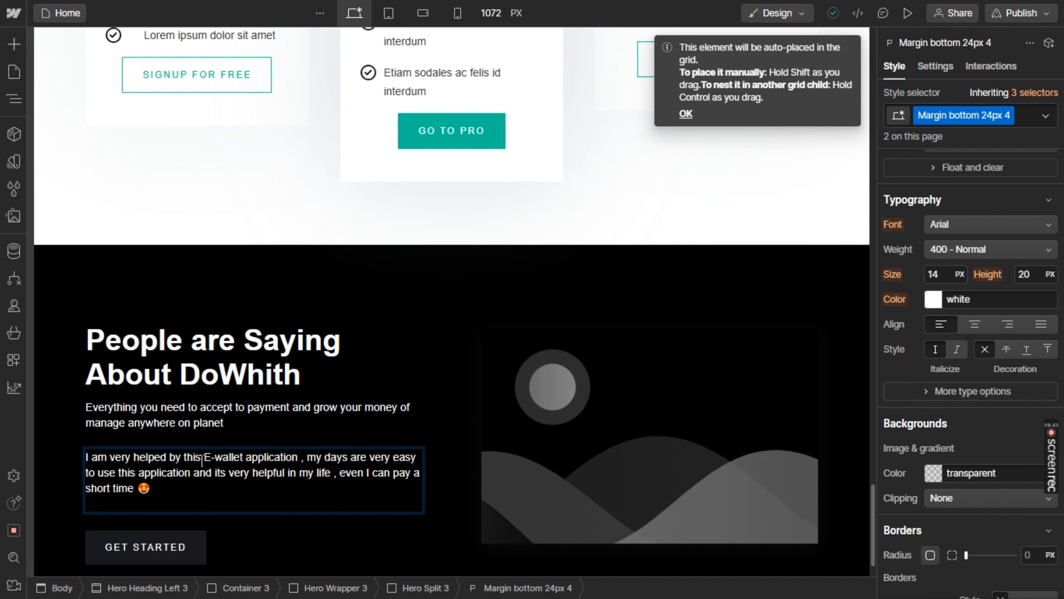
# Copy the testimonial author's name from Figma and add it on its own line below the quote text in Webflow
pyautogui.hotkey('alt', 'Tab')
pyautogui.click(317, 398)
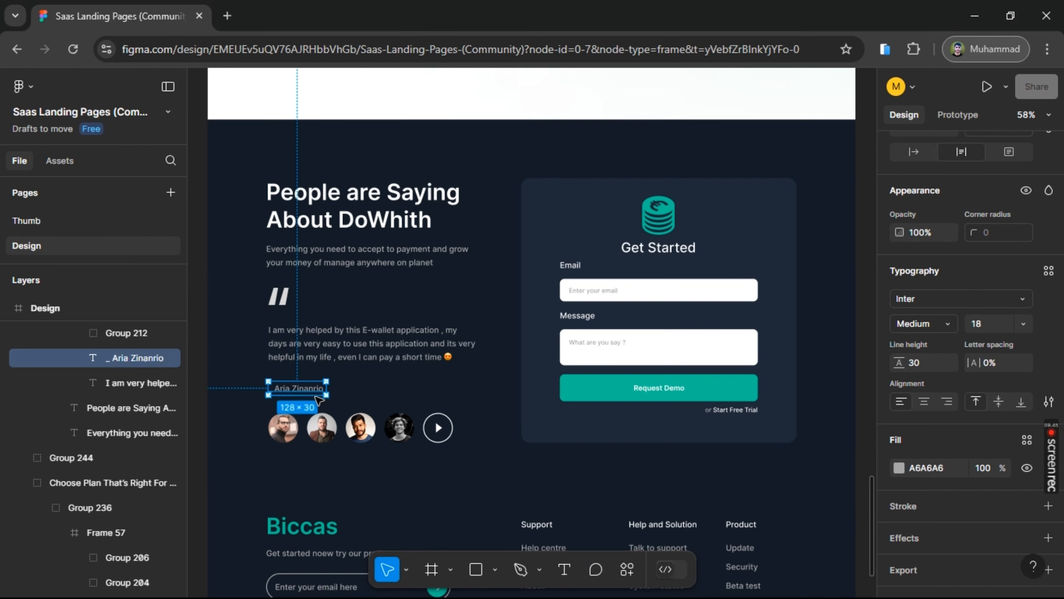
pyautogui.doubleClick(314, 388)
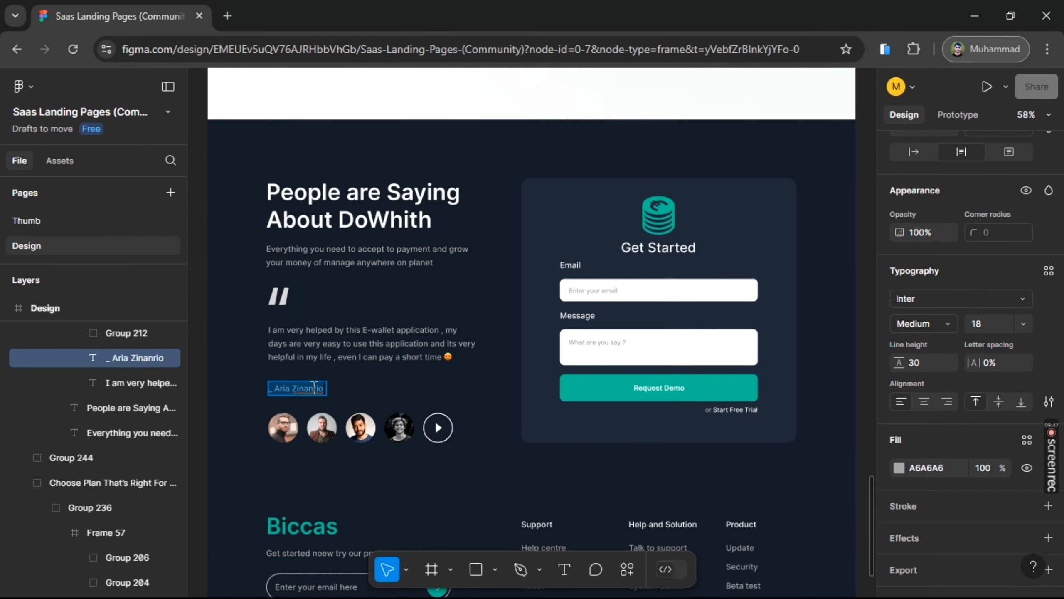
pyautogui.hotkey('alt', 'Tab')
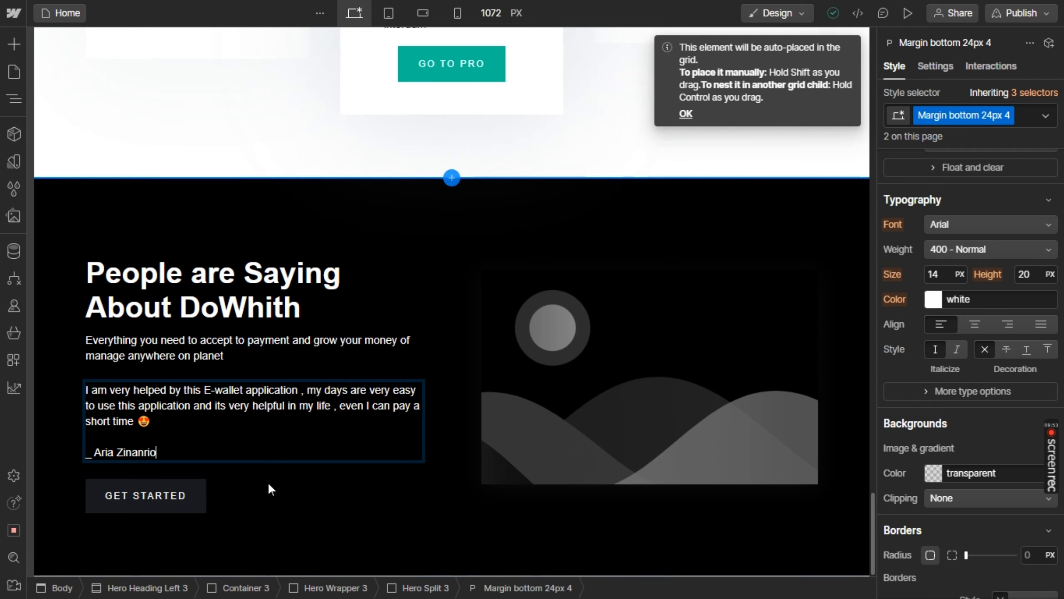
# Compare with the Figma design and delete the Get Started button below the testimonial
pyautogui.hotkey('alt', 'Tab')
pyautogui.hotkey('alt', 'Tab')
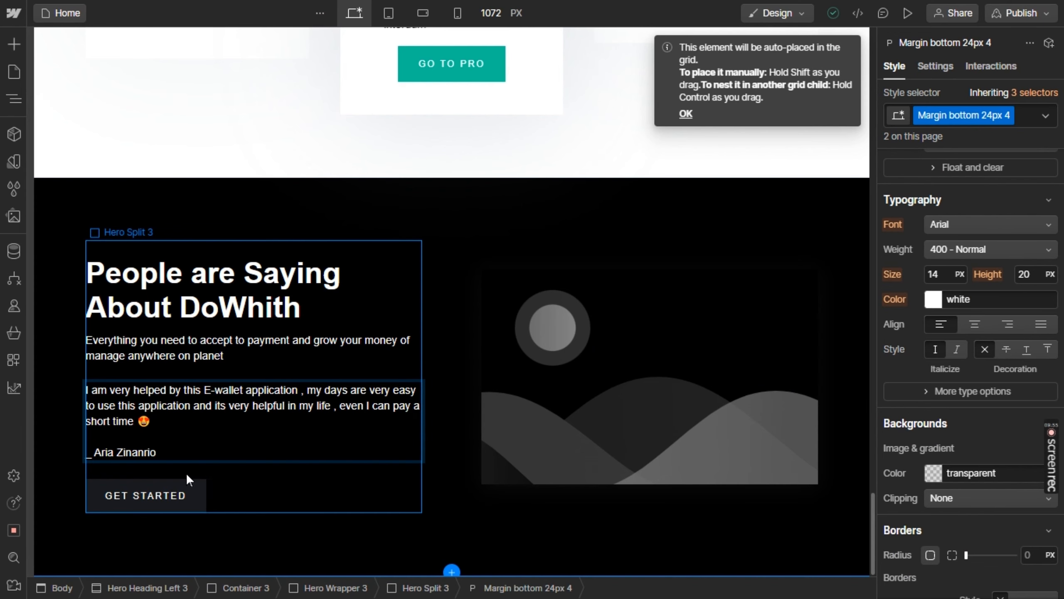
pyautogui.click(163, 487)
pyautogui.press('Delete')
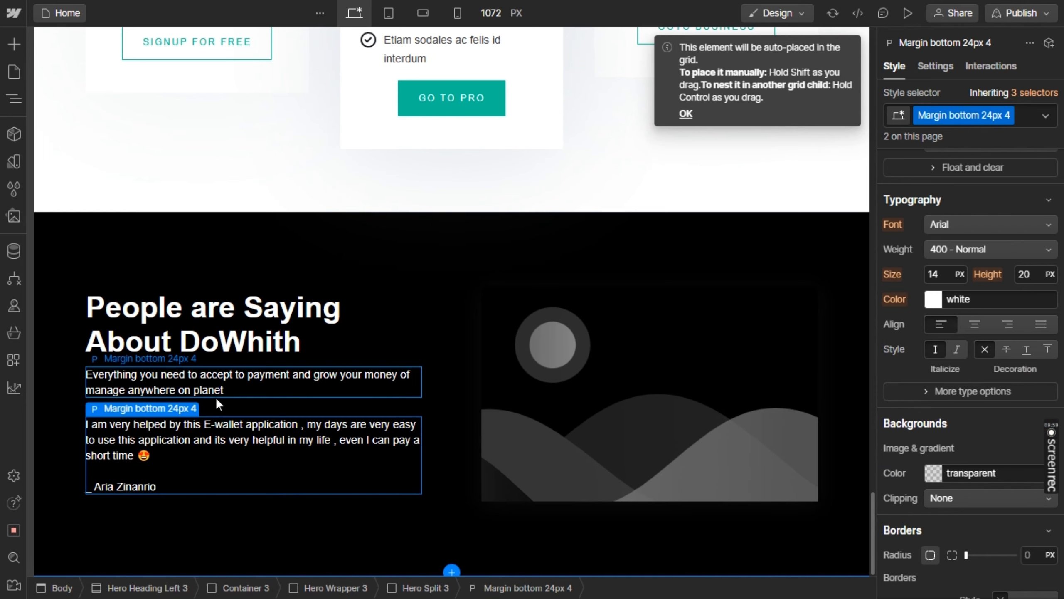
# Insert an Image element between the intro paragraph and the testimonial text
pyautogui.click(14, 44)
pyautogui.click(94, 102)
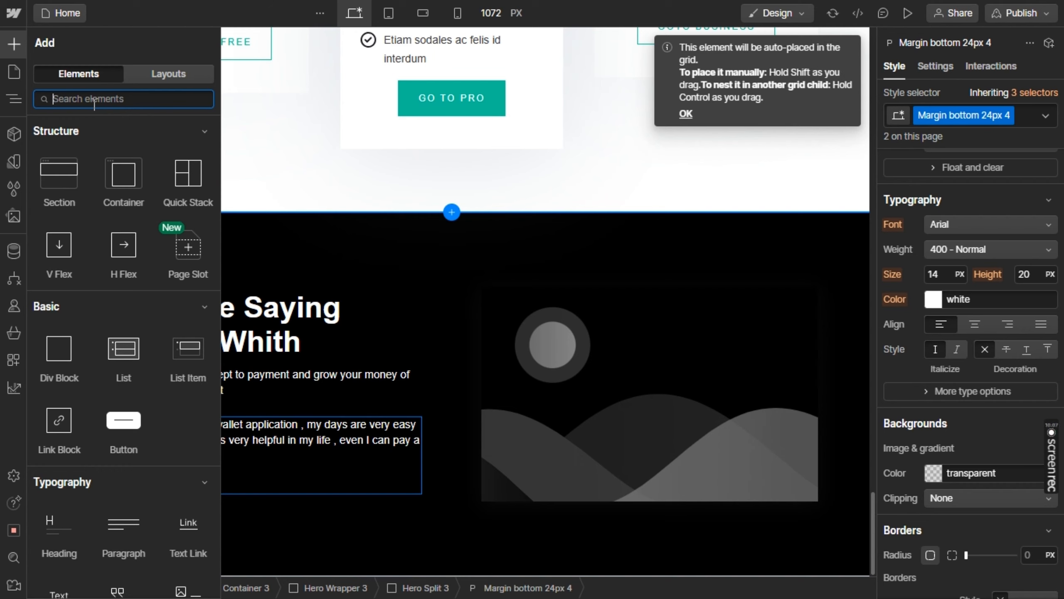
pyautogui.write('ma')
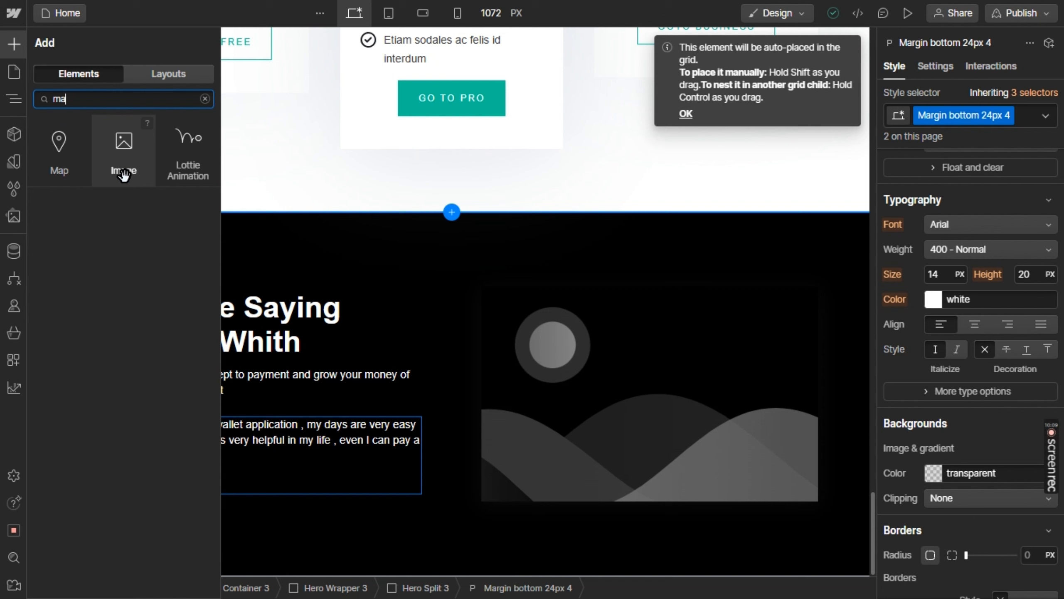
pyautogui.moveTo(121, 172); pyautogui.dragTo(172, 397)
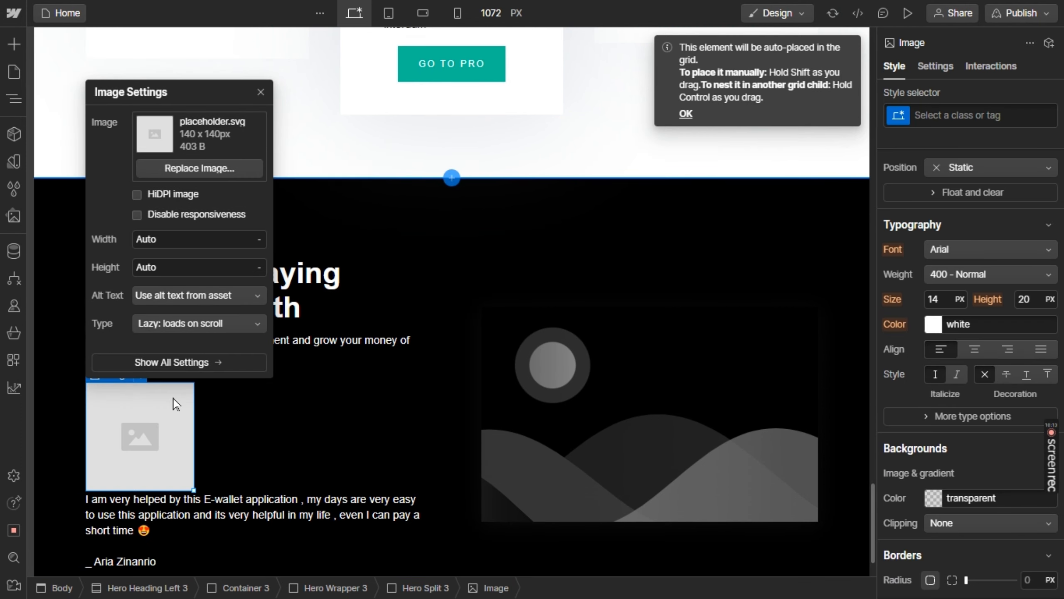
# Replace the placeholder image above the testimonial with the double-qoutes.png asset and close its image settings
pyautogui.hotkey('alt', 'Tab')
pyautogui.hotkey('alt', 'Tab')
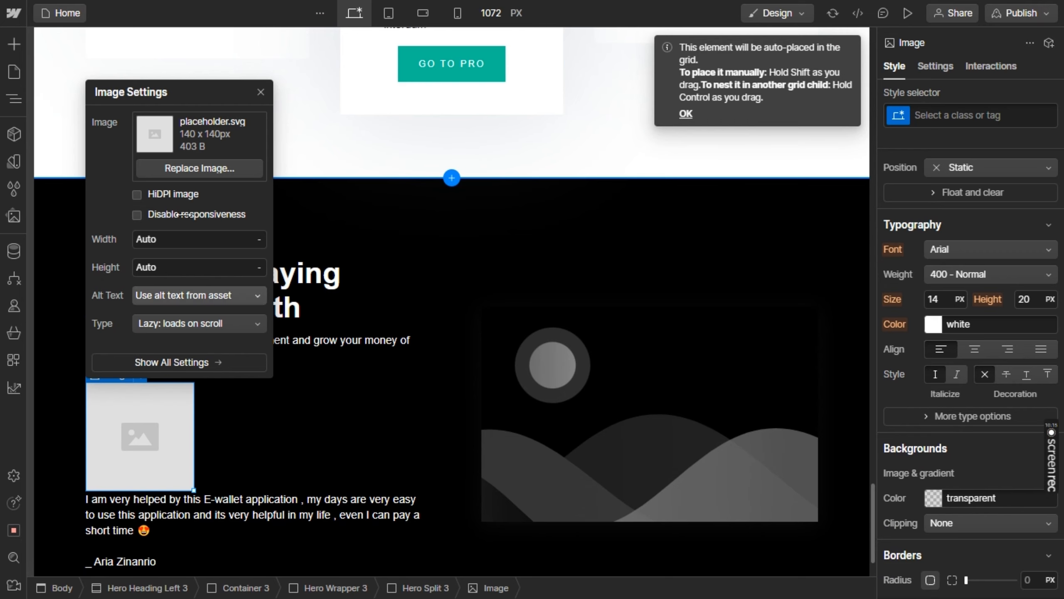
pyautogui.click(172, 167)
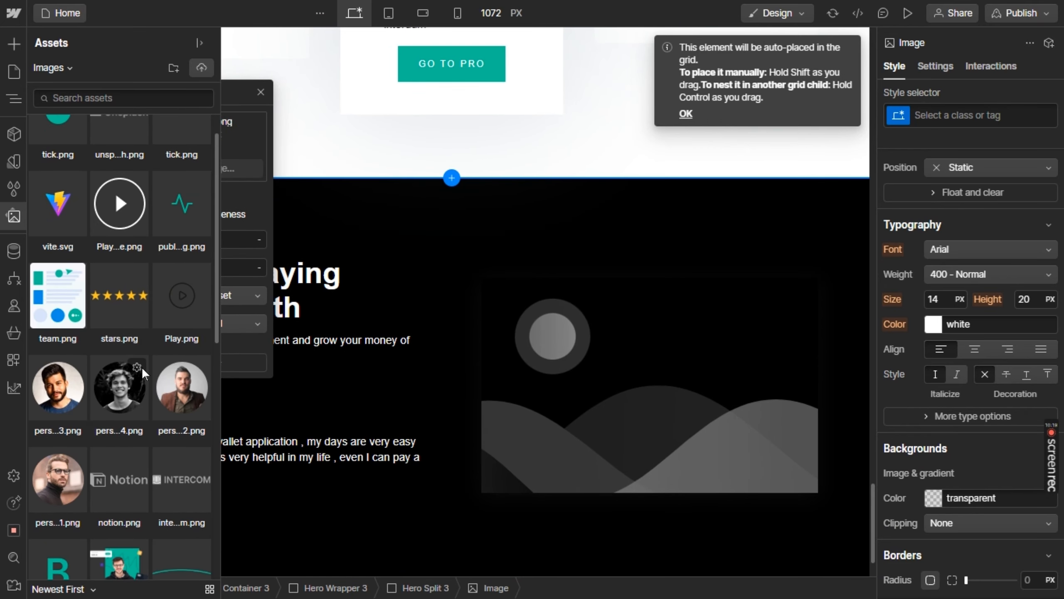
pyautogui.scroll(-1, 141, 366)
pyautogui.scroll(-8, 141, 365)
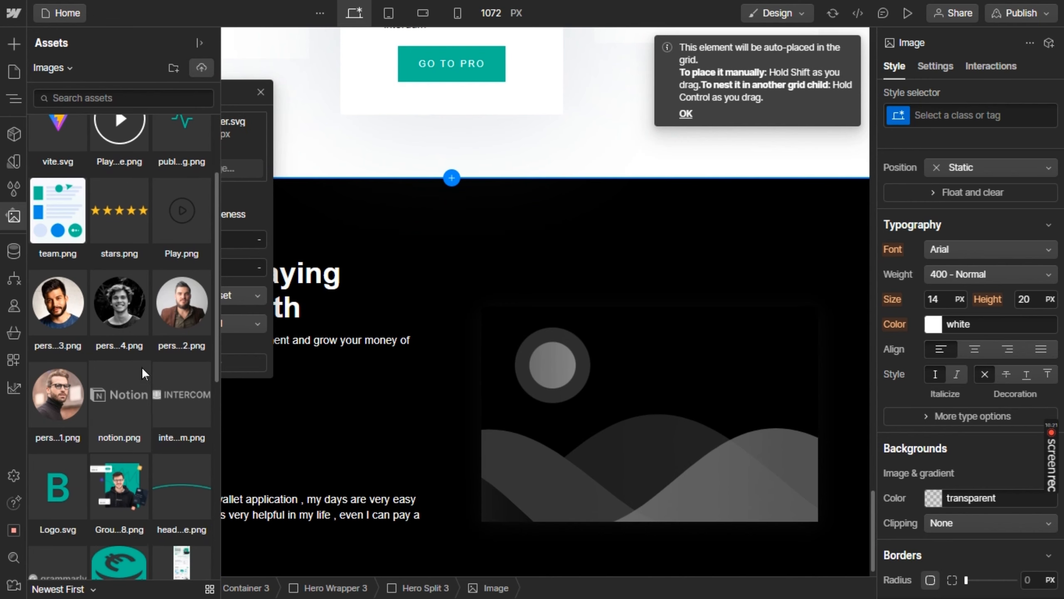
pyautogui.scroll(-3, 141, 366)
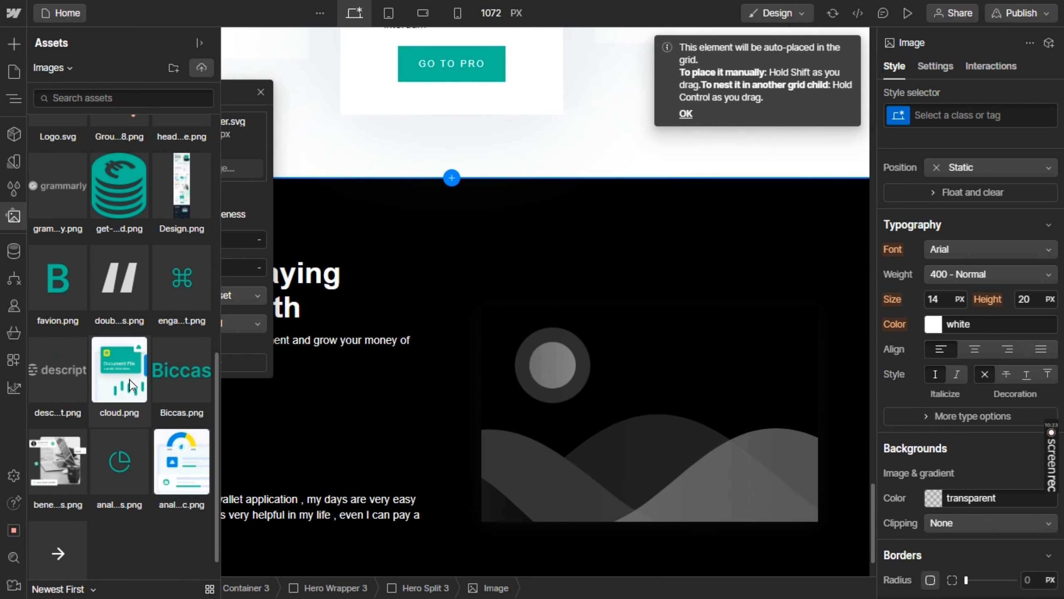
pyautogui.click(117, 269)
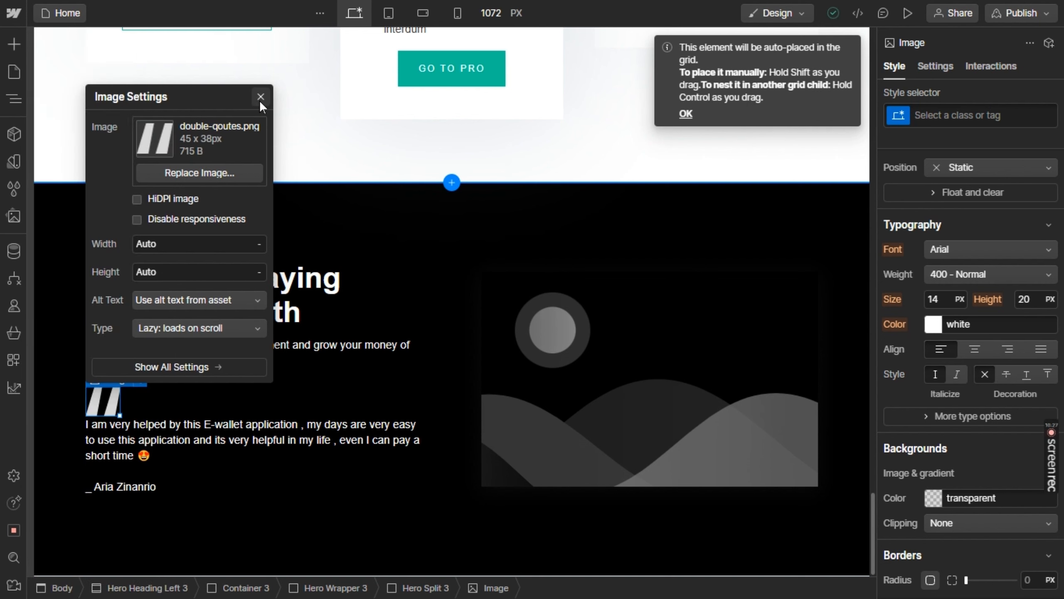
pyautogui.click(261, 99)
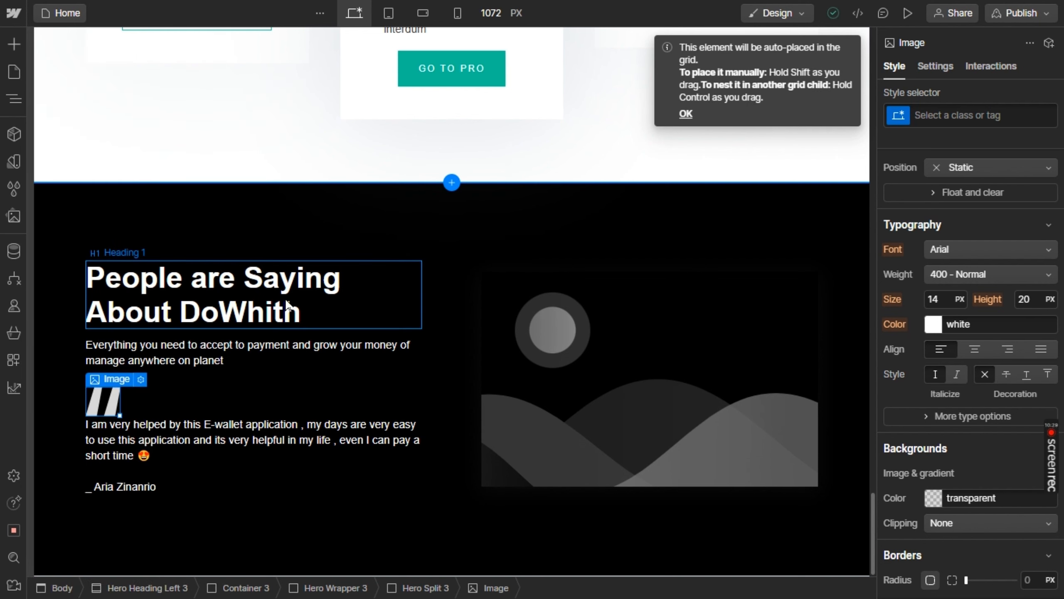
# Add a Div Block at the end of the Hero Split 3 text column, below the testimonial author
pyautogui.click(390, 377)
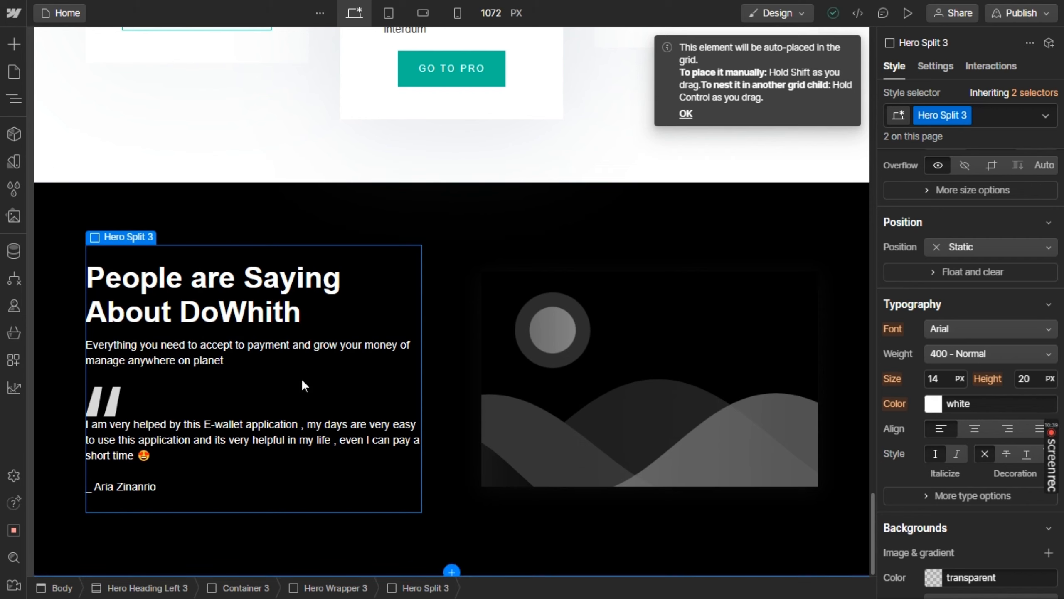
pyautogui.click(14, 44)
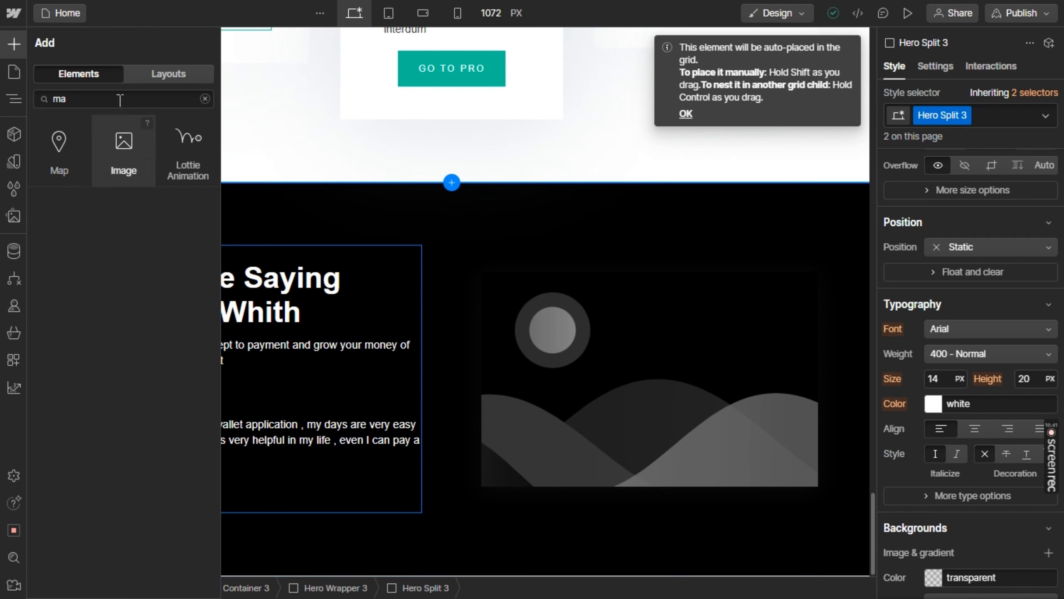
pyautogui.click(100, 101)
pyautogui.write('div')
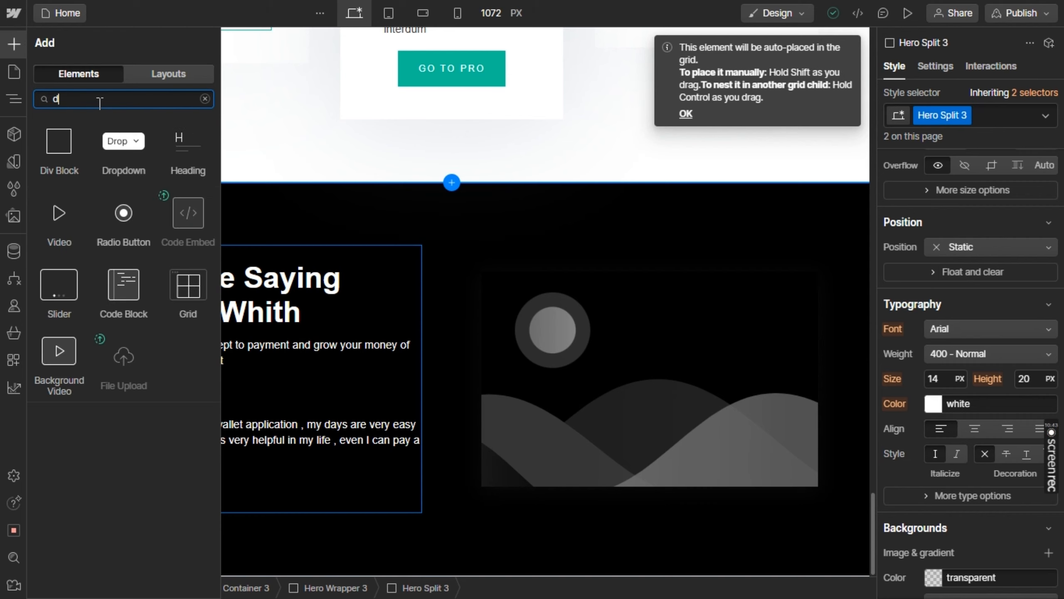
pyautogui.click(59, 154)
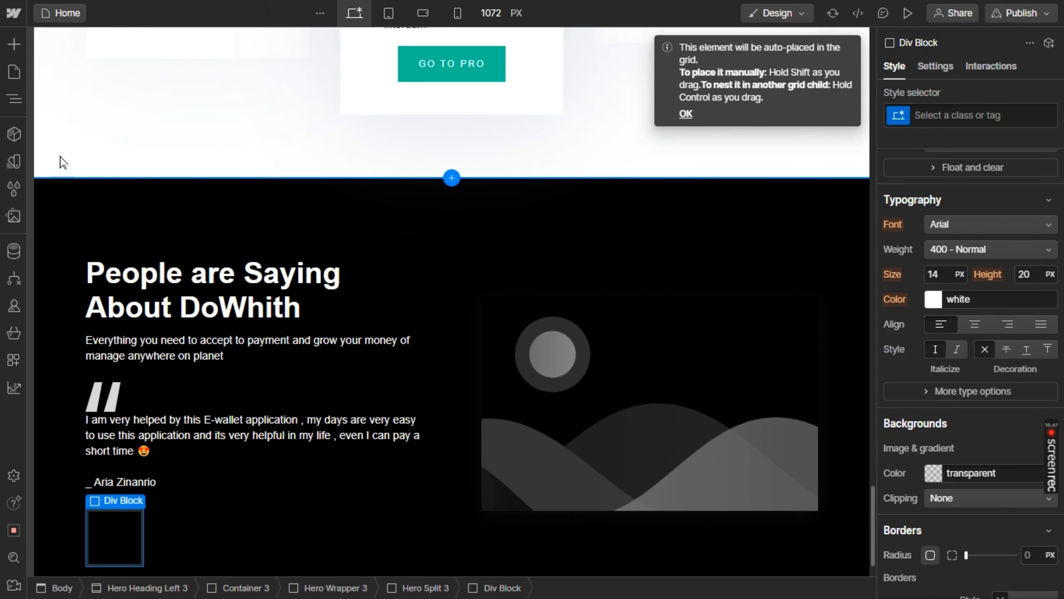
# Duplicate the double-quotes image above the testimonial text
pyautogui.scroll(-1, 135, 404)
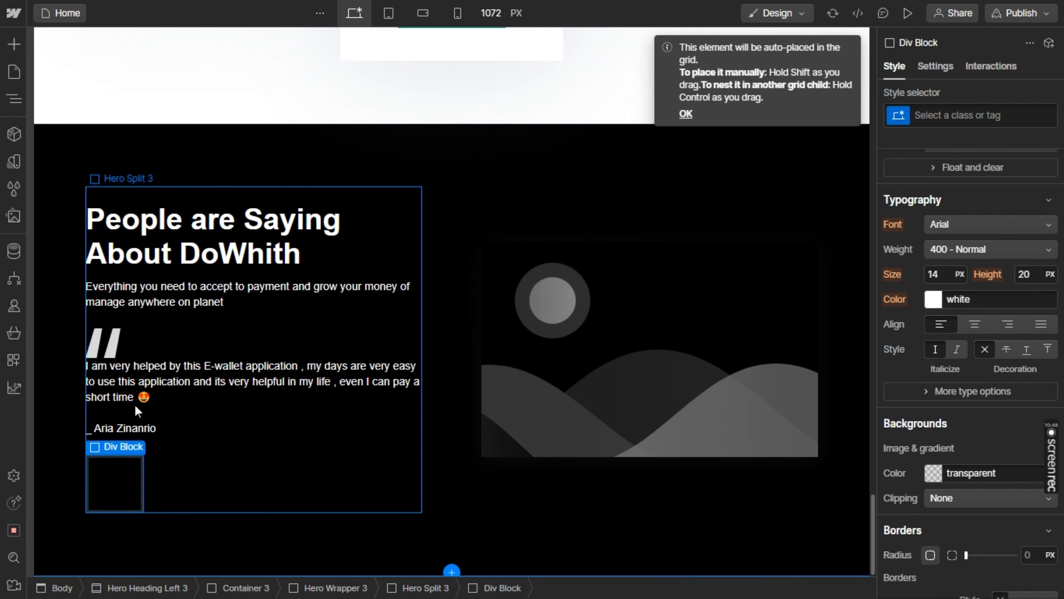
pyautogui.click(115, 350)
pyautogui.hotkey('ctrl', 'd')
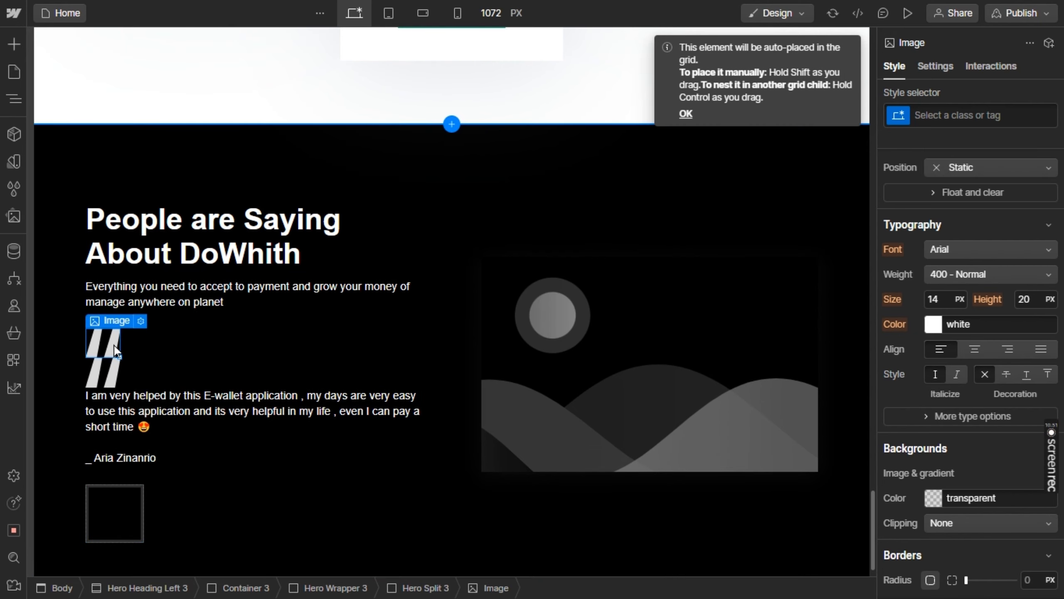
# Move the duplicated double-quotes image into the div block below the testimonial author and paste copies to make a row of five
pyautogui.moveTo(110, 379); pyautogui.dragTo(109, 507)
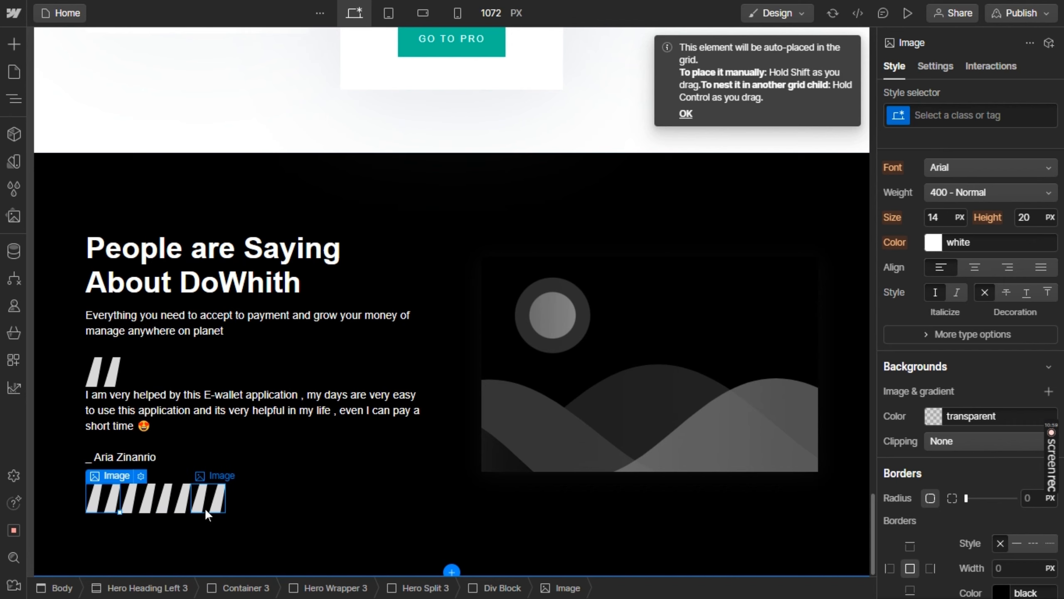
pyautogui.hotkey('alt', 'Tab')
pyautogui.hotkey('alt', 'Tab')
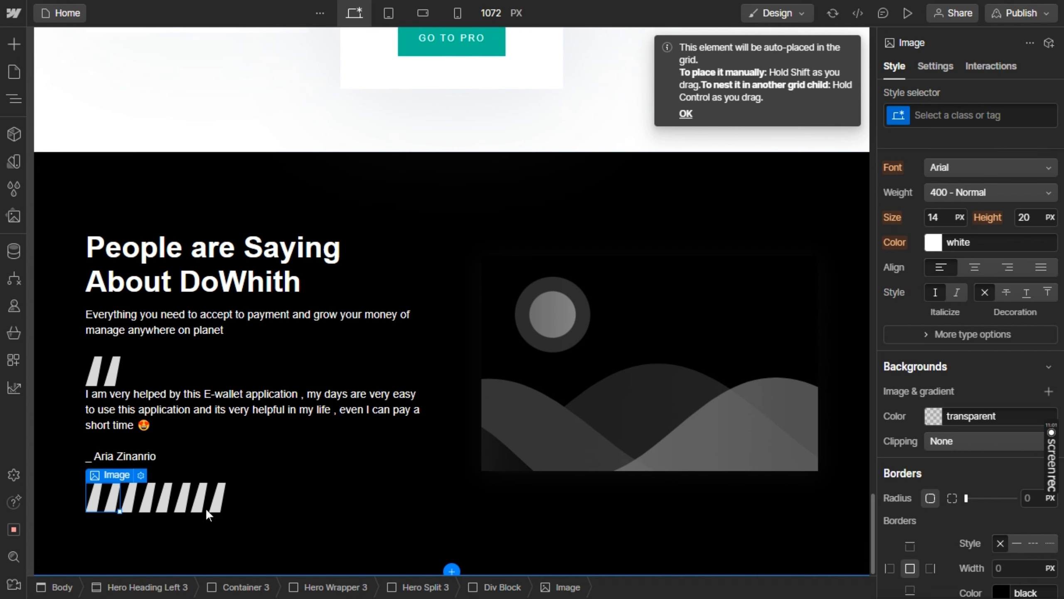
pyautogui.hotkey('ctrl', 'v')
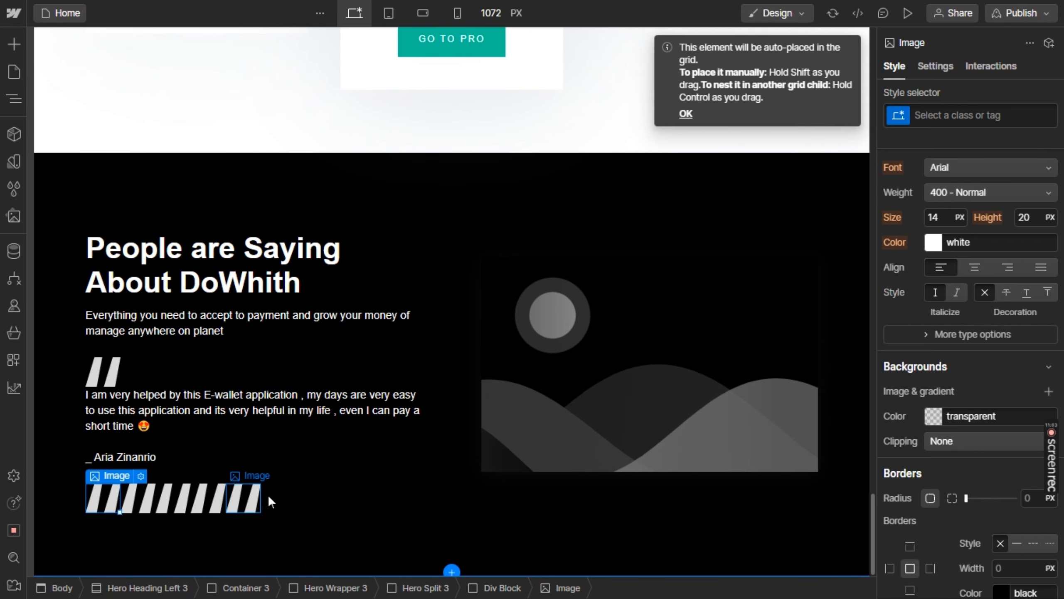
# Make the div block holding the five images a horizontal flex layout with a 12 px gap and vertically centred items
pyautogui.click(257, 490)
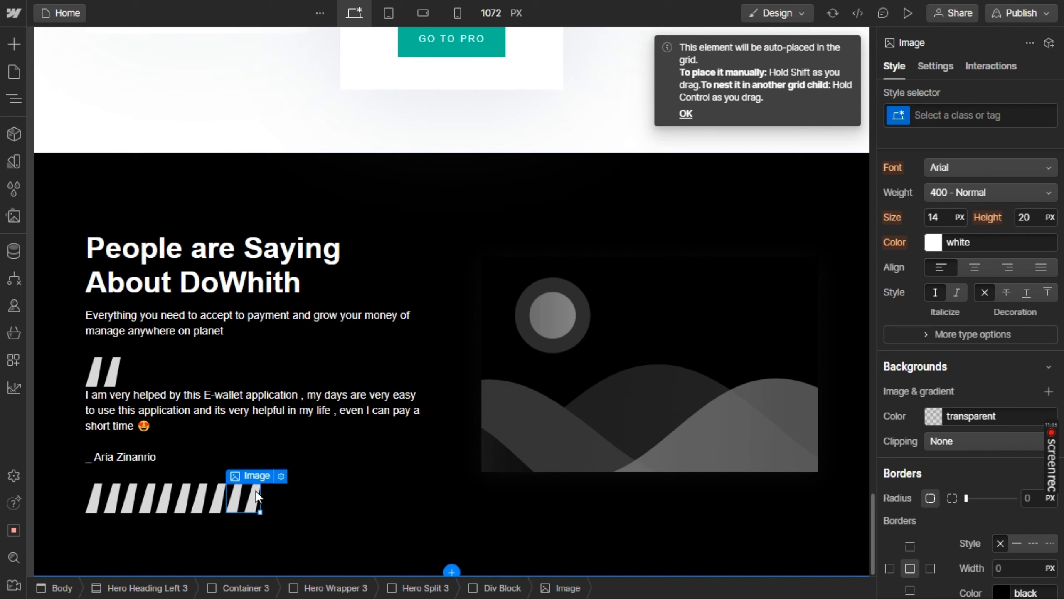
pyautogui.moveTo(251, 477)
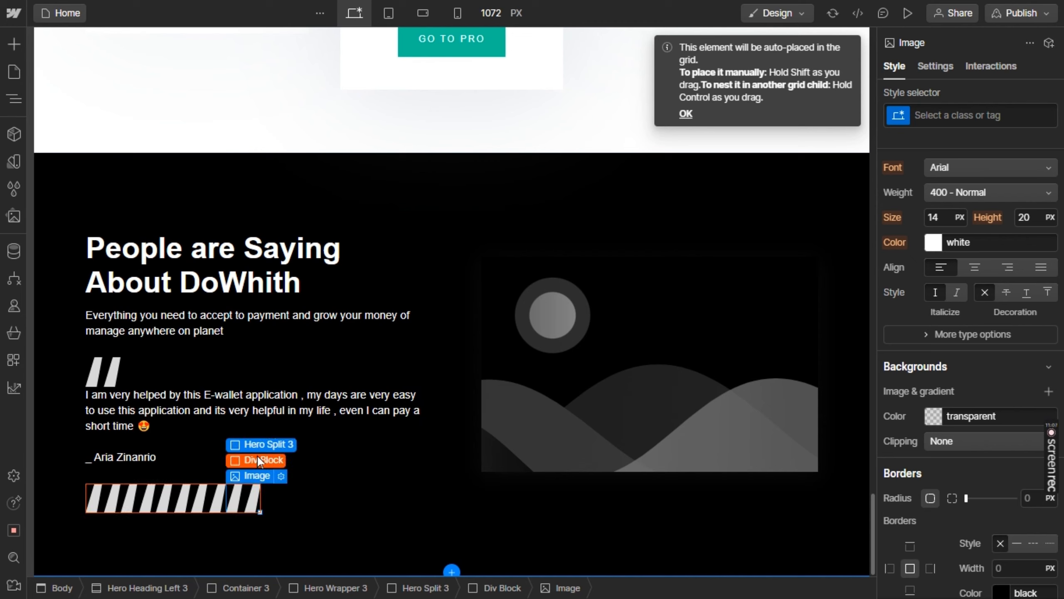
pyautogui.click(257, 459)
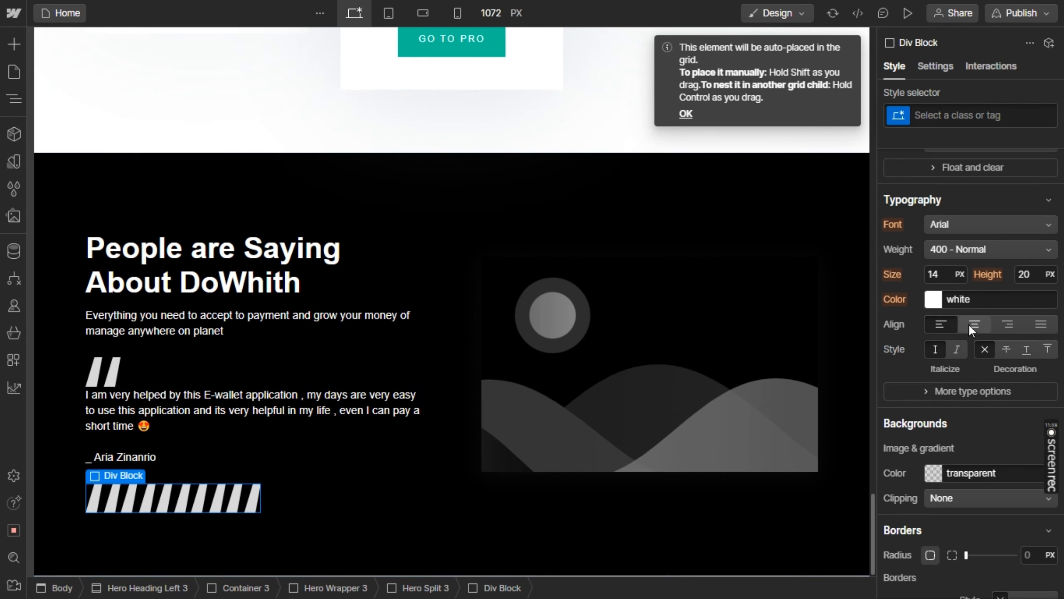
pyautogui.scroll(8, 976, 386)
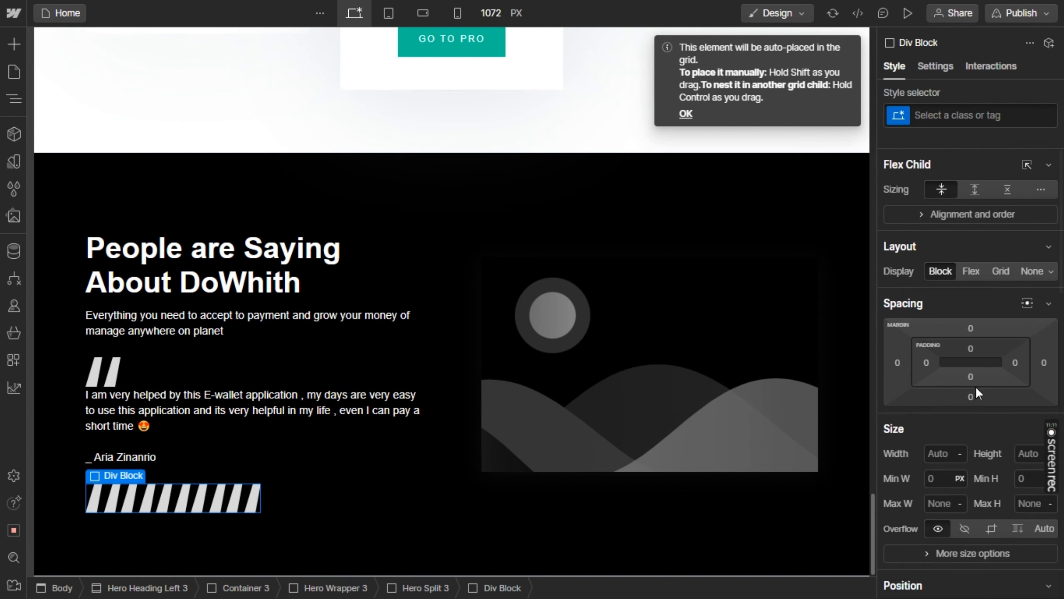
pyautogui.click(976, 275)
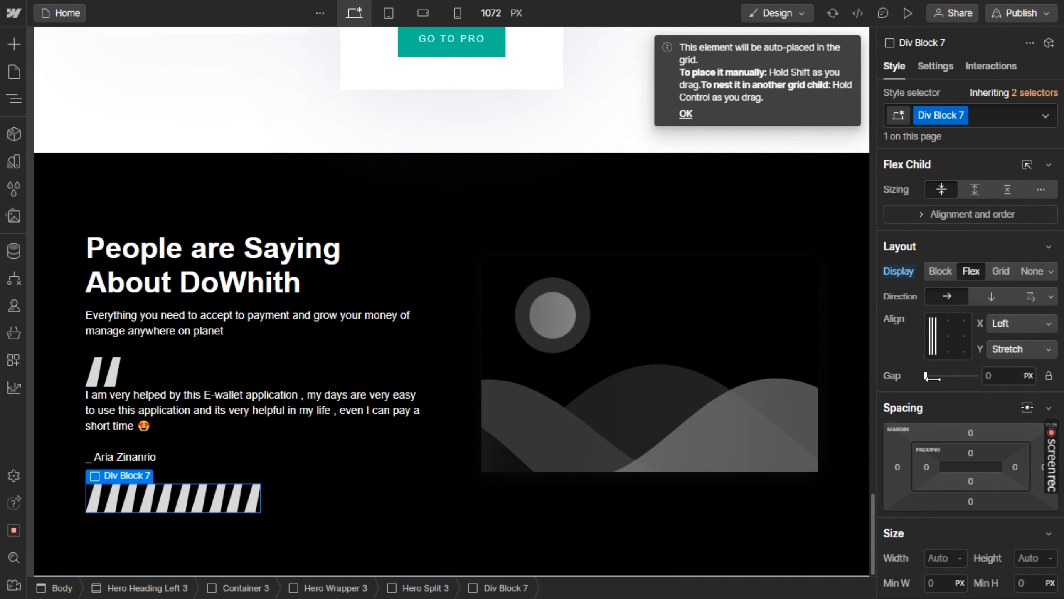
pyautogui.moveTo(932, 378); pyautogui.dragTo(933, 377)
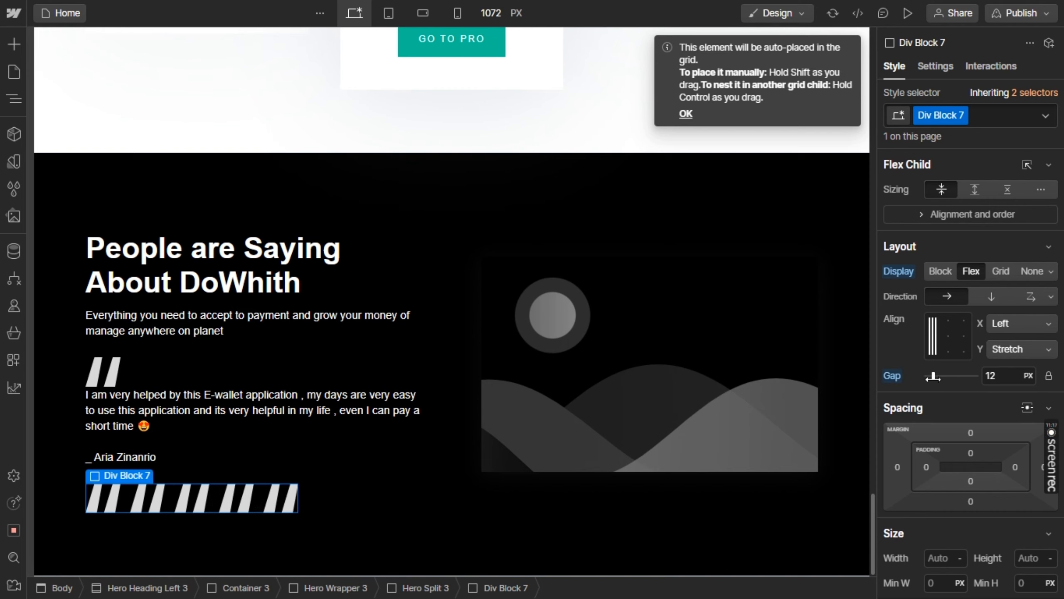
pyautogui.click(935, 339)
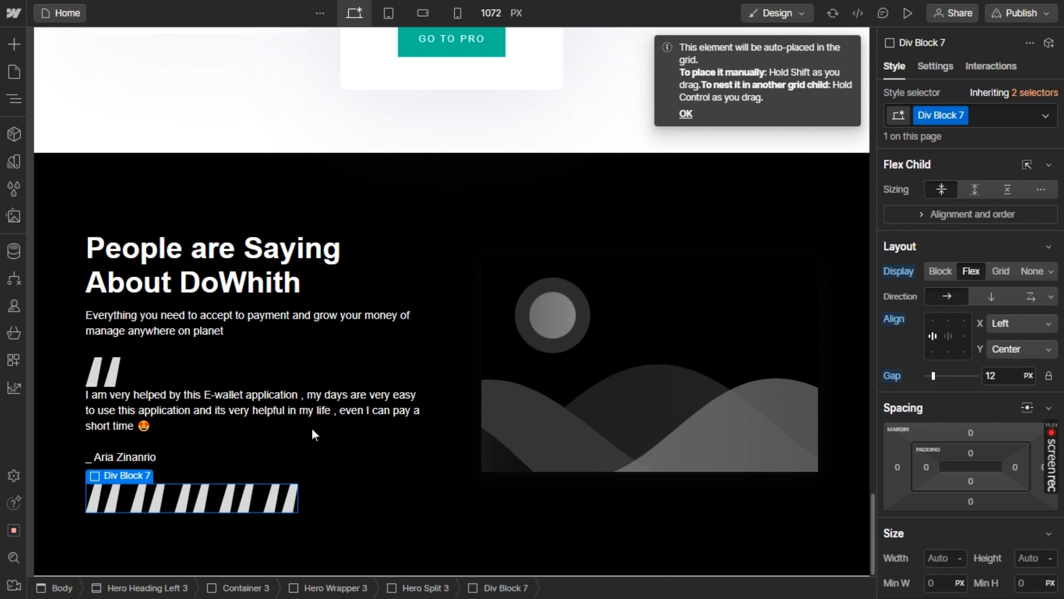
# Replace the first image in the row below the testimonial author with the person3.png asset
pyautogui.click(104, 497)
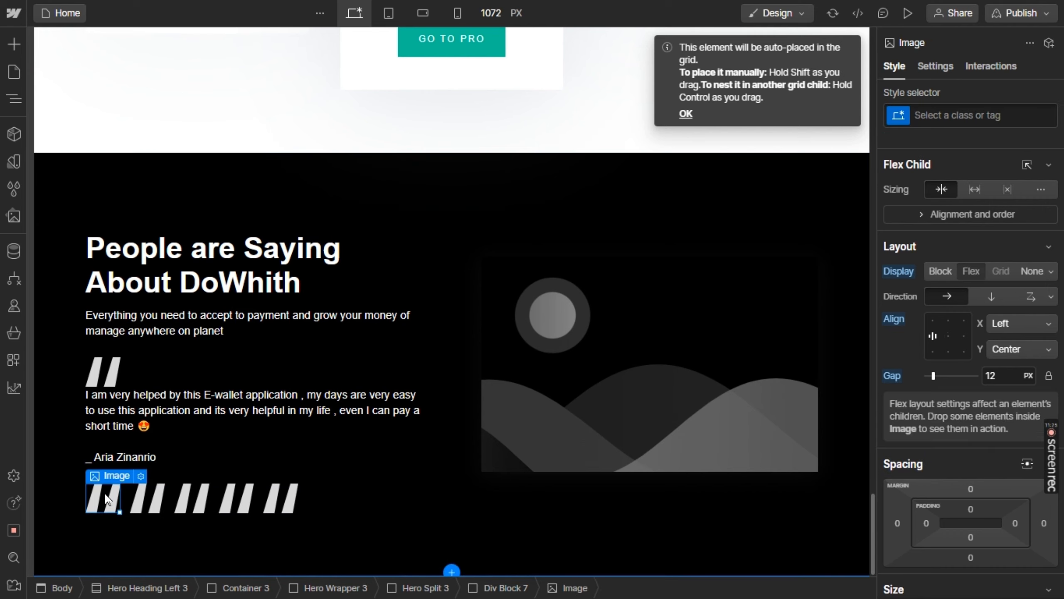
pyautogui.moveTo(117, 478)
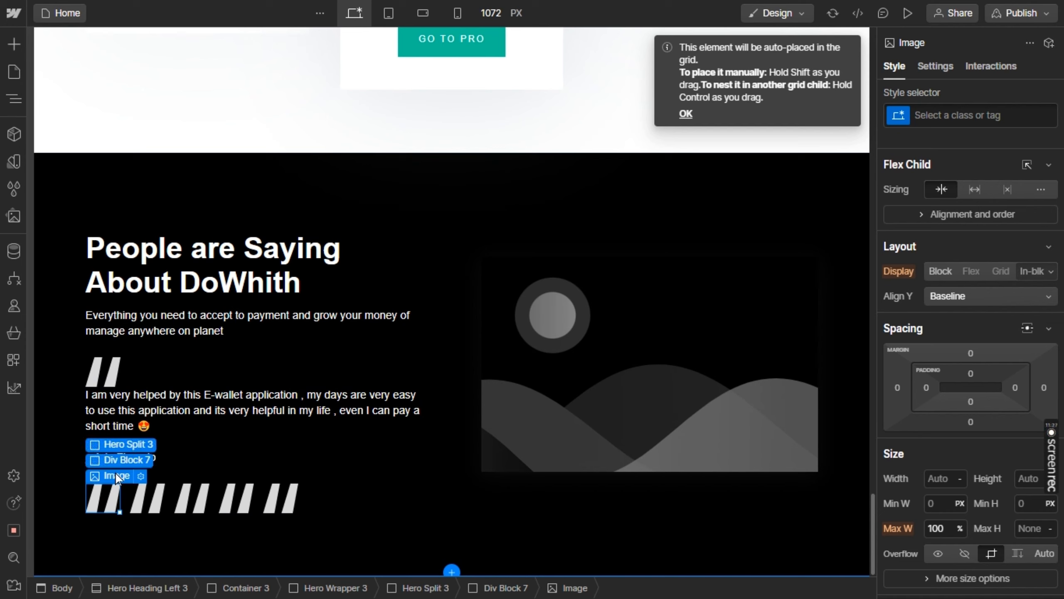
pyautogui.click(141, 477)
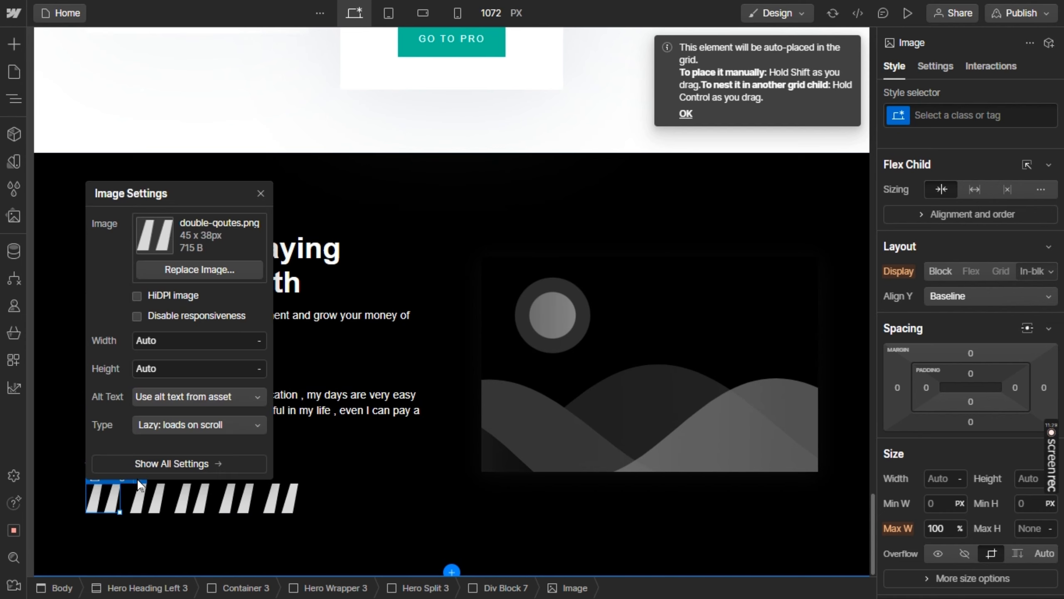
pyautogui.click(173, 272)
pyautogui.click(59, 426)
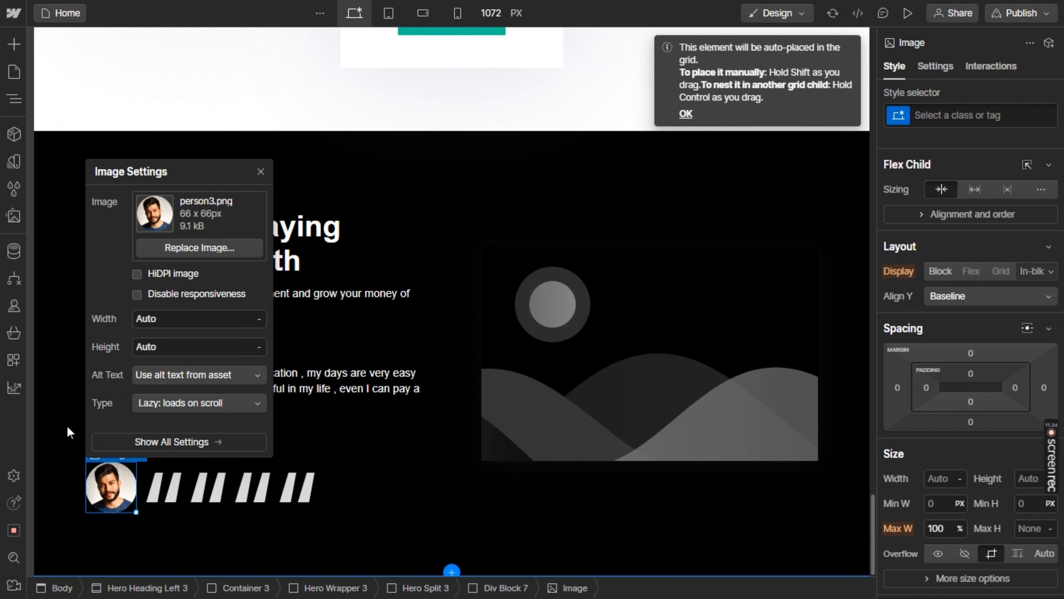
# Replace the second image in the row with the person4.png asset
pyautogui.click(166, 486)
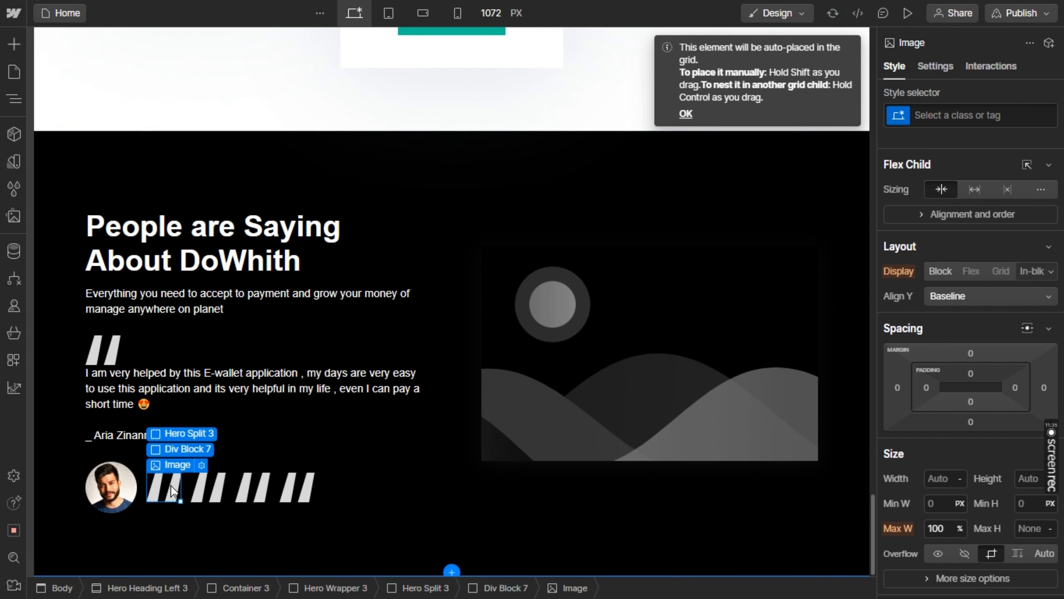
pyautogui.click(201, 465)
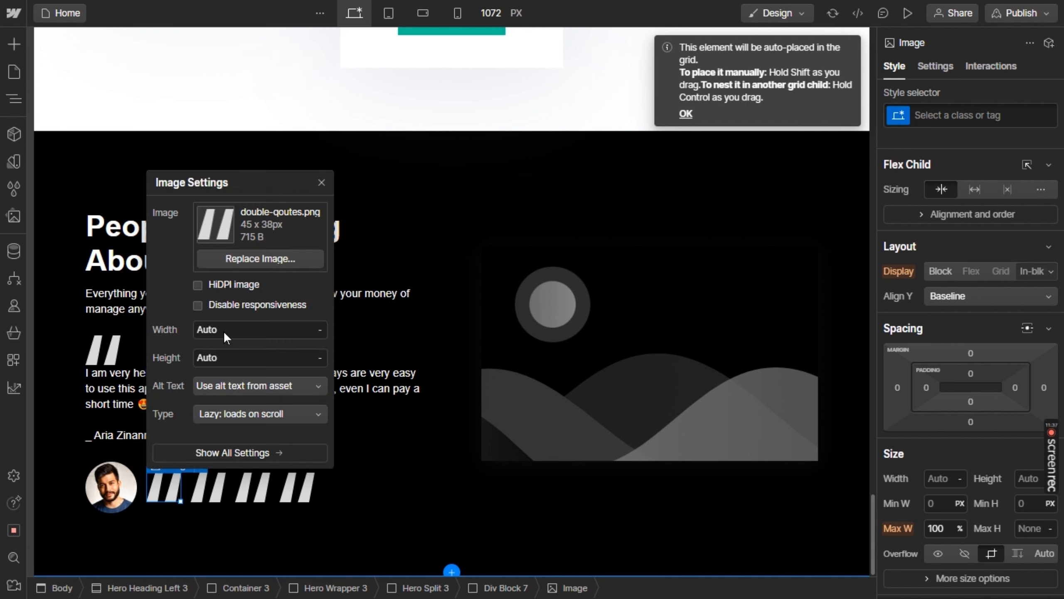
pyautogui.click(256, 252)
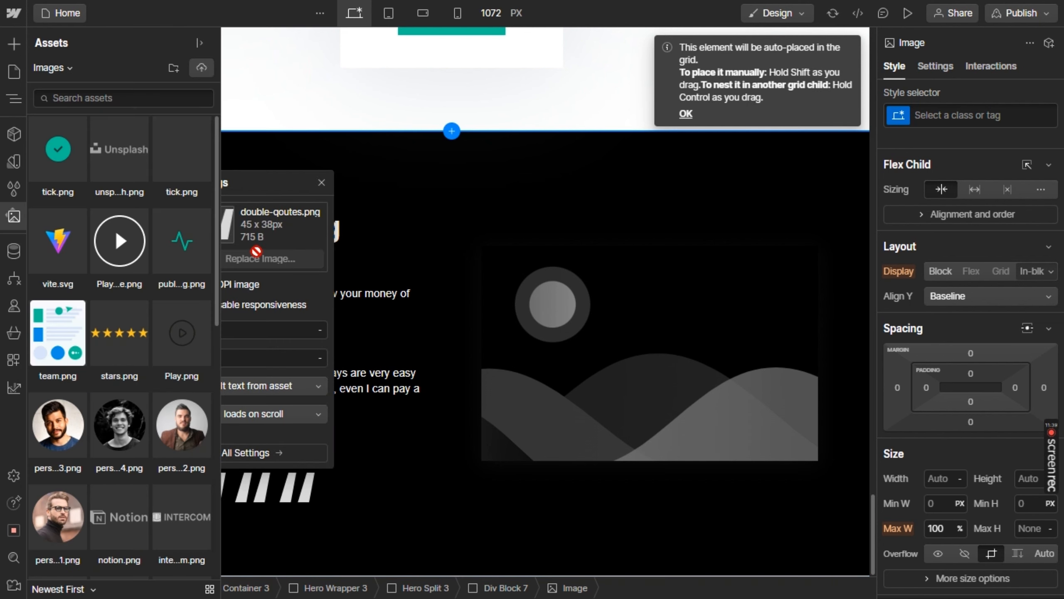
pyautogui.click(135, 434)
# Replace the third image in the row with the person2.png asset
pyautogui.click(224, 488)
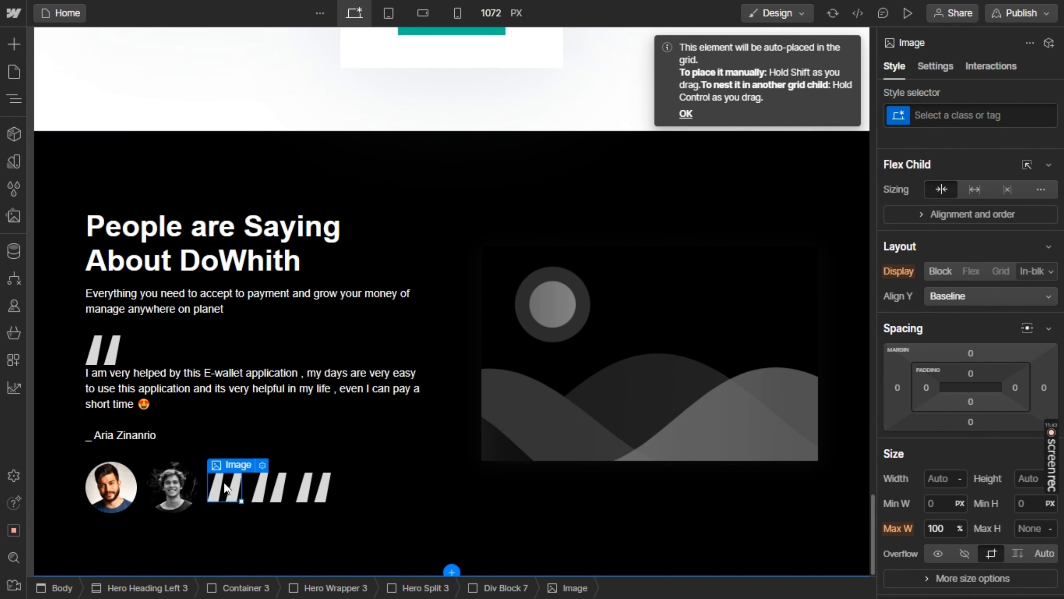
pyautogui.click(261, 468)
pyautogui.click(327, 259)
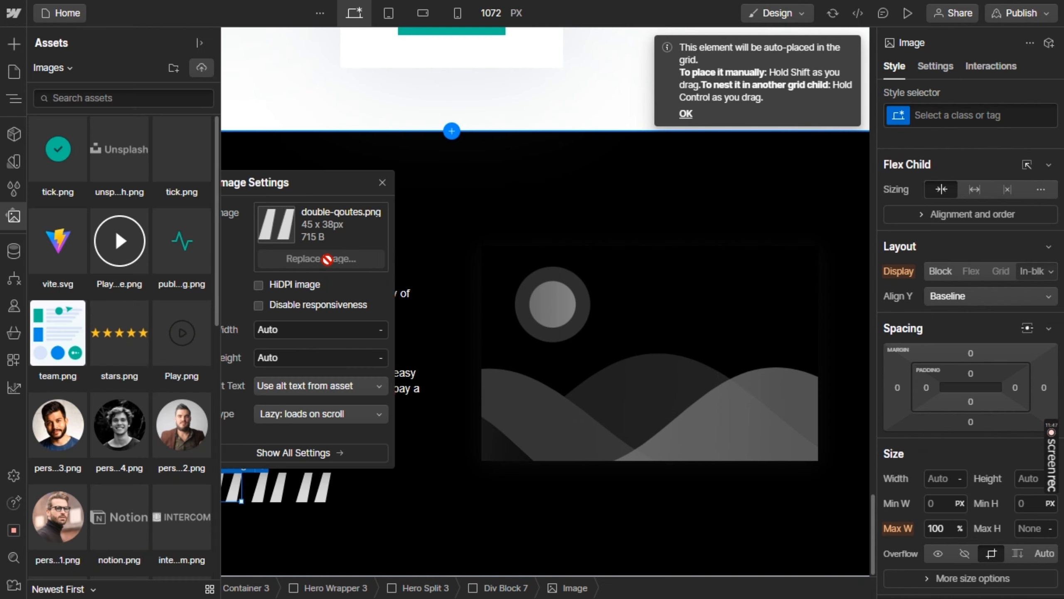
pyautogui.click(183, 427)
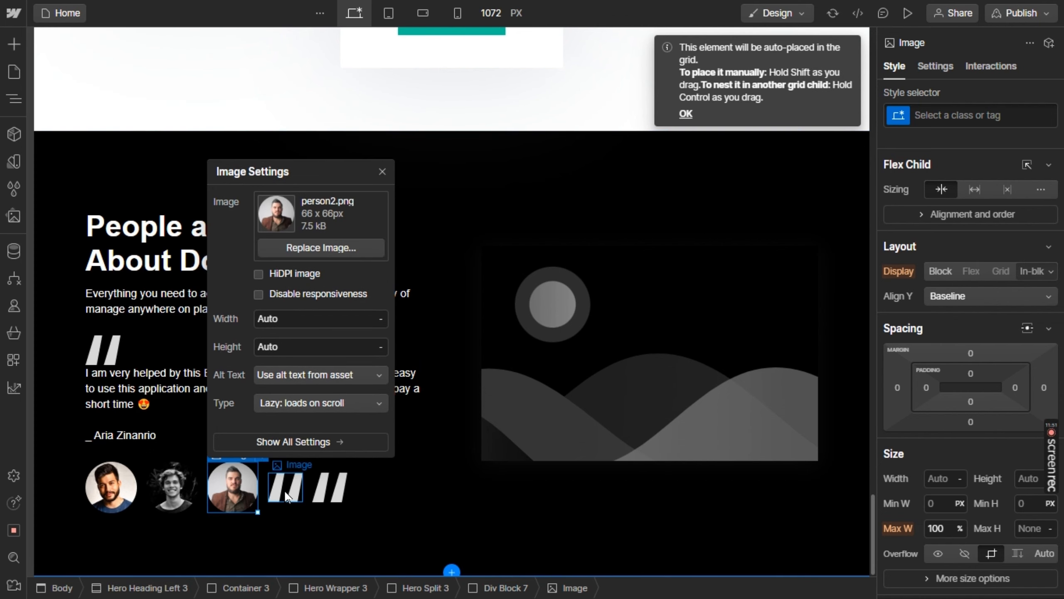
# Replace the fourth image in the row with the person1.png asset
pyautogui.click(285, 497)
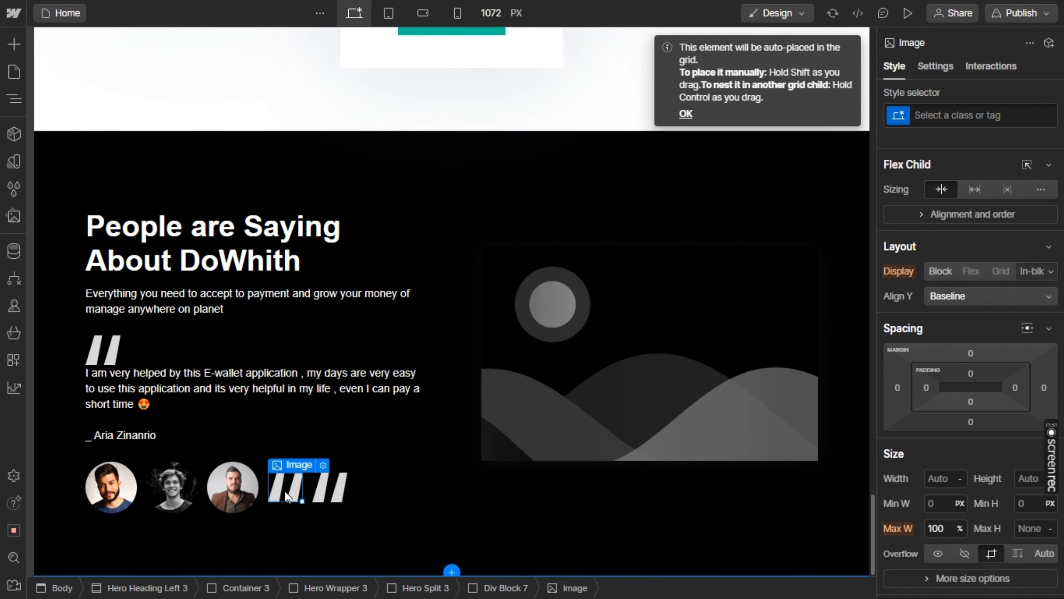
pyautogui.click(323, 464)
pyautogui.click(380, 248)
pyautogui.click(77, 202)
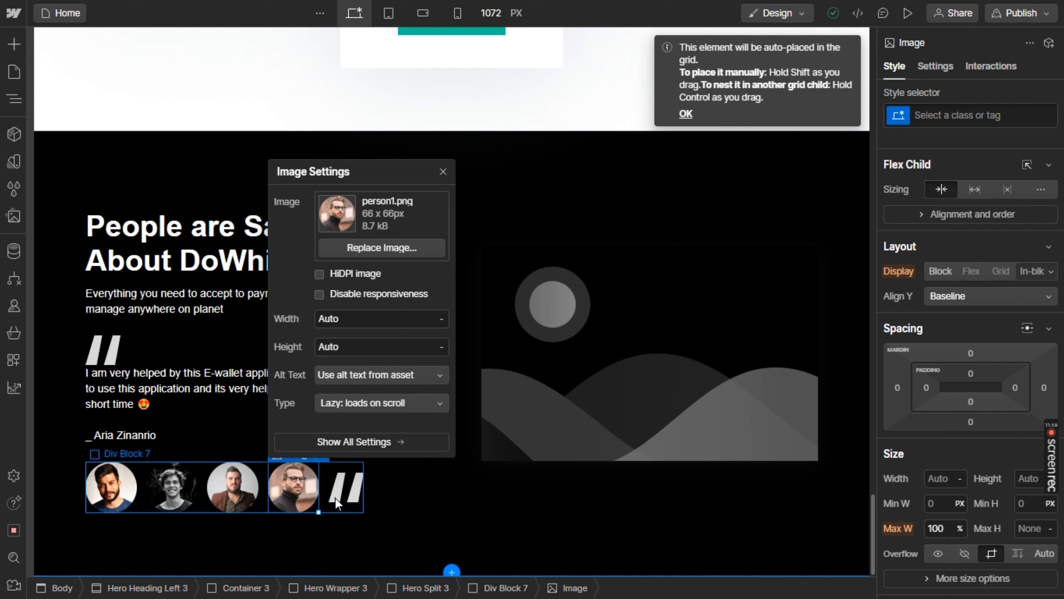
# Replace the fifth image in the row with the Play-white.png asset and close its image settings
pyautogui.click(349, 490)
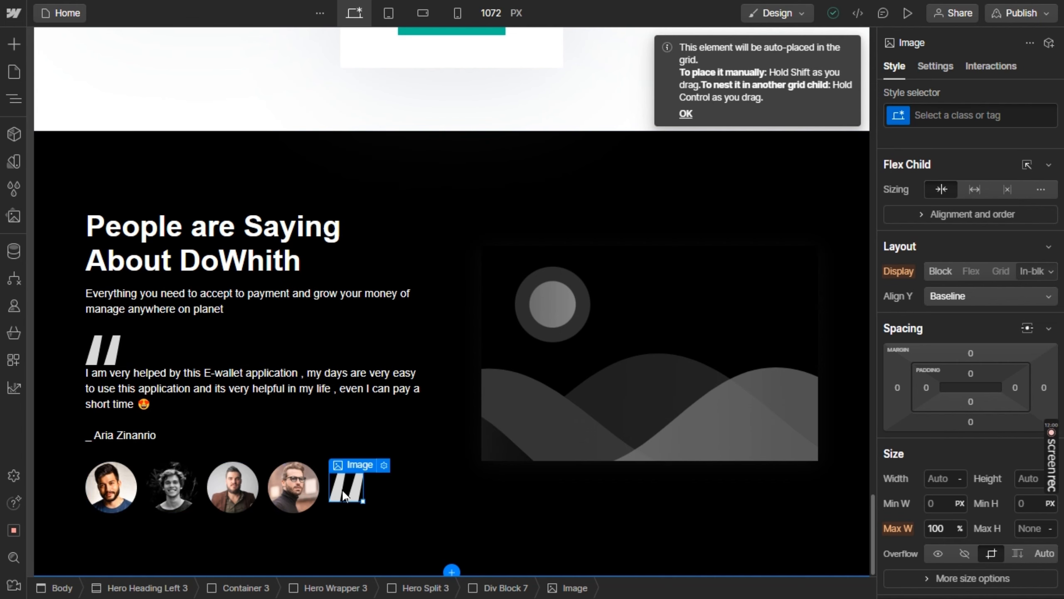
pyautogui.click(384, 461)
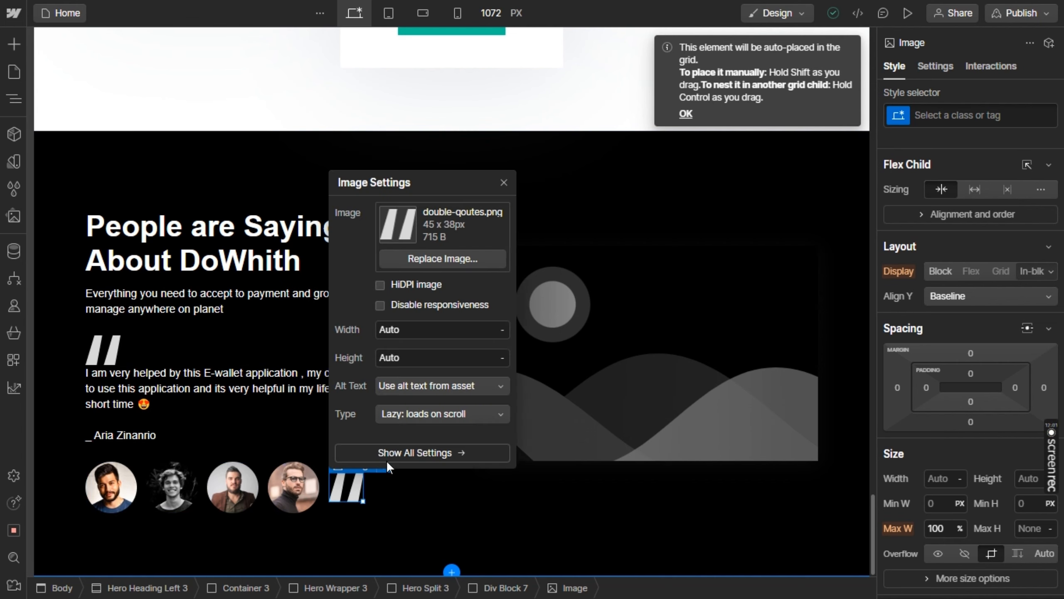
pyautogui.click(418, 259)
pyautogui.click(181, 333)
pyautogui.click(125, 371)
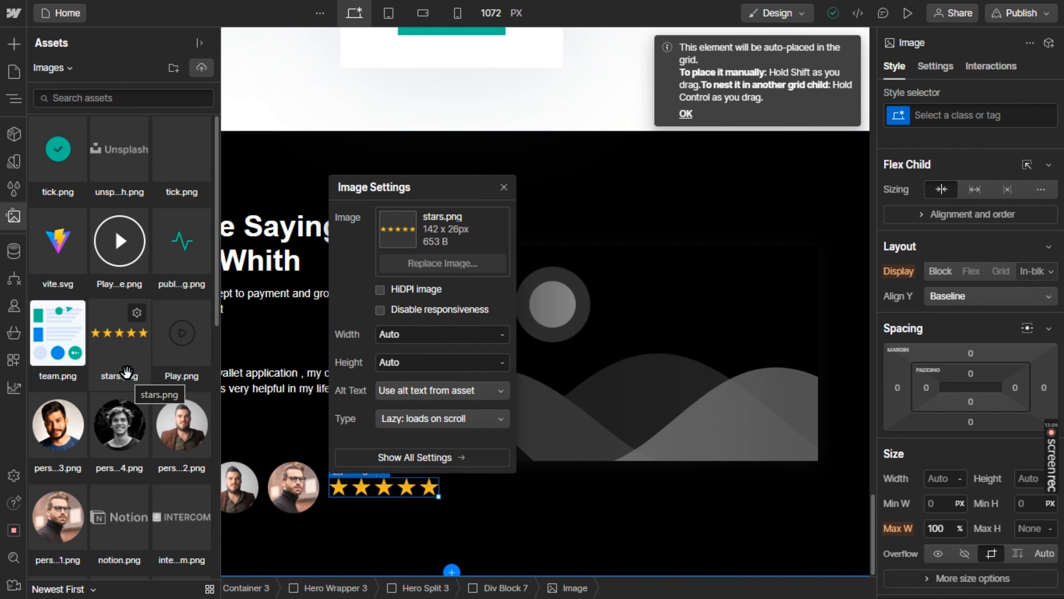
pyautogui.click(181, 333)
pyautogui.click(112, 262)
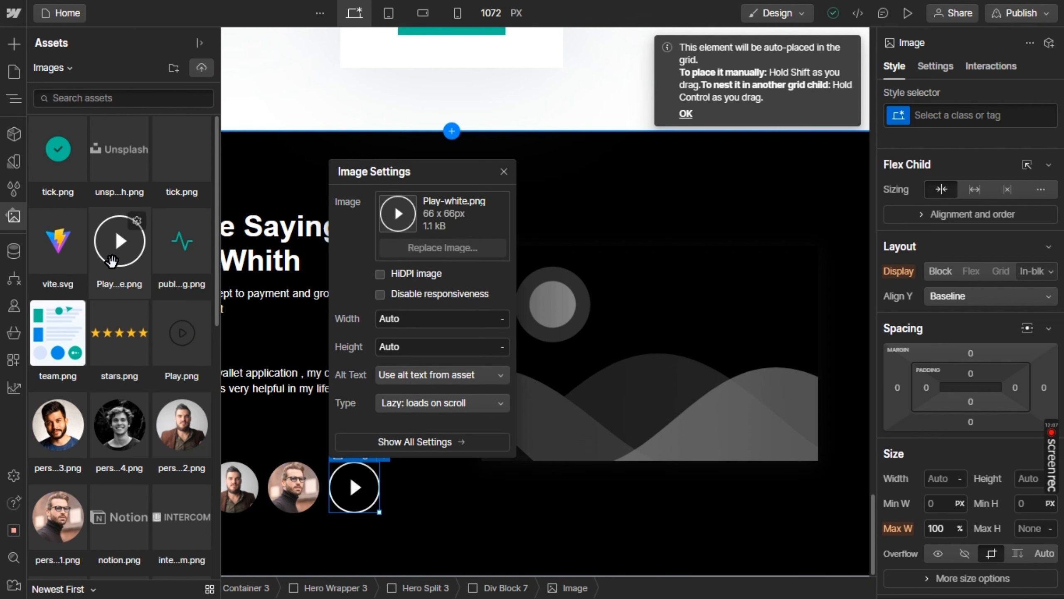
pyautogui.click(112, 261)
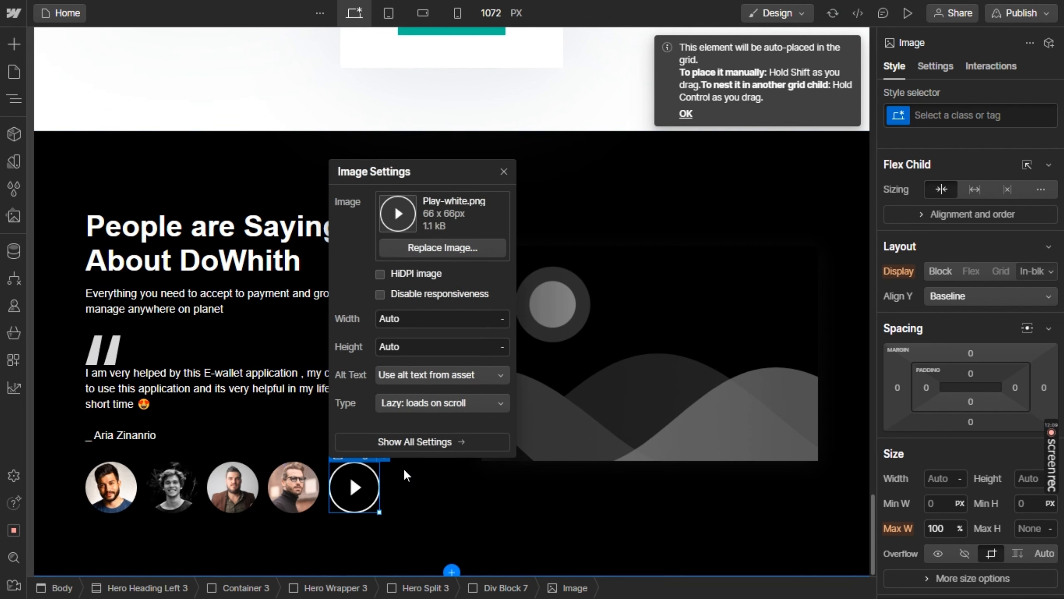
pyautogui.click(453, 507)
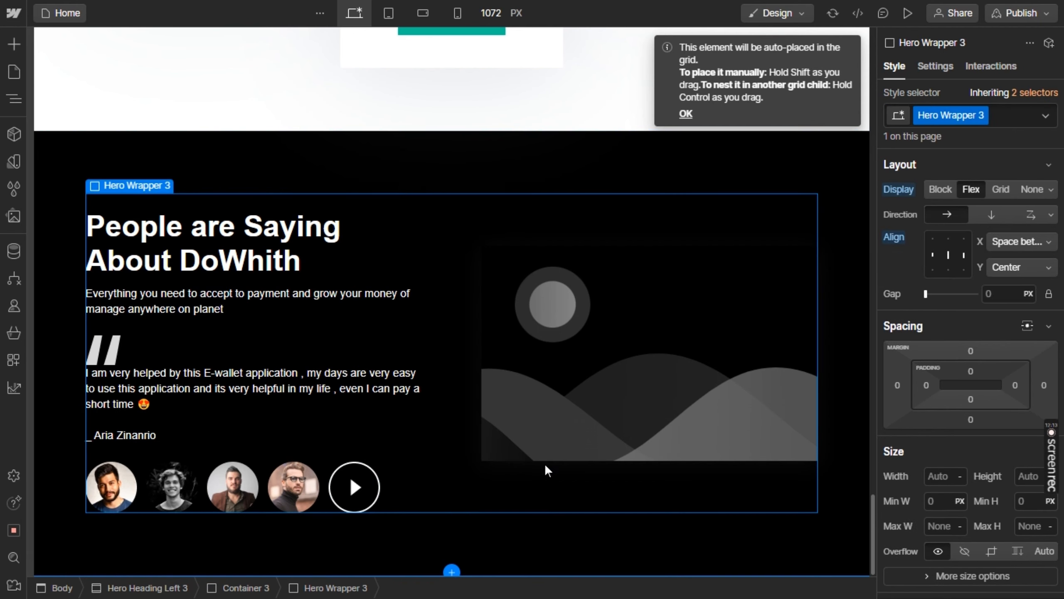
# Check the Figma design's Get Started form and delete the placeholder image beside the testimonial text
pyautogui.hotkey('alt', 'Tab')
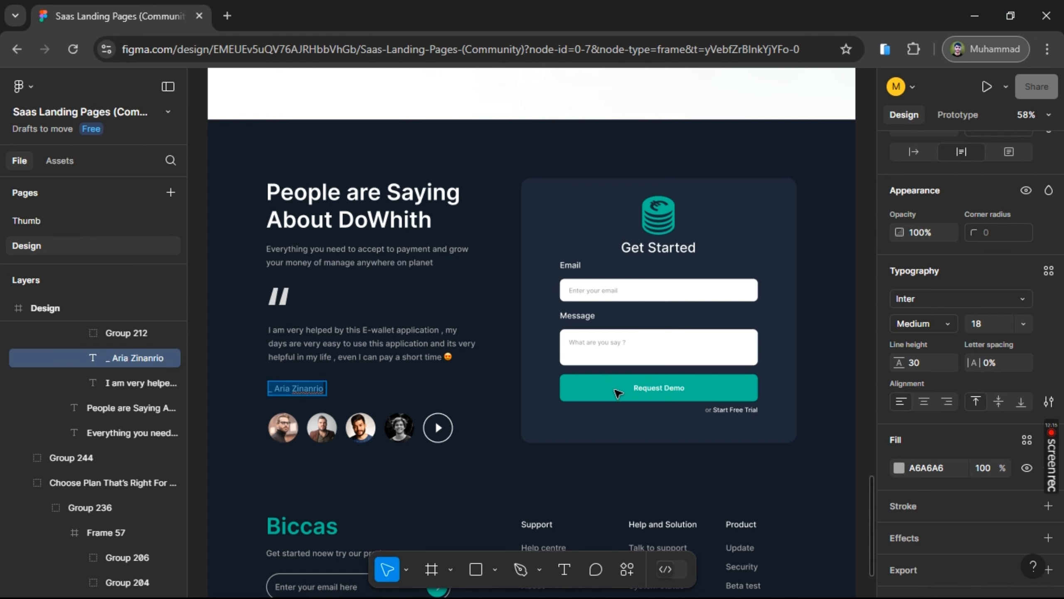
pyautogui.hotkey('alt', 'Tab')
pyautogui.click(632, 377)
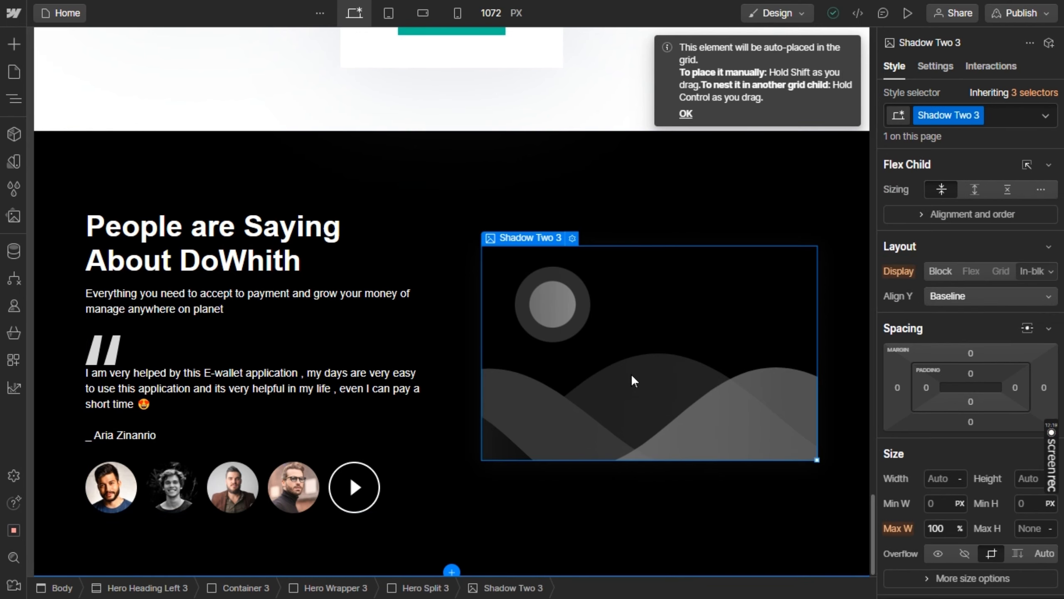
pyautogui.press('Delete')
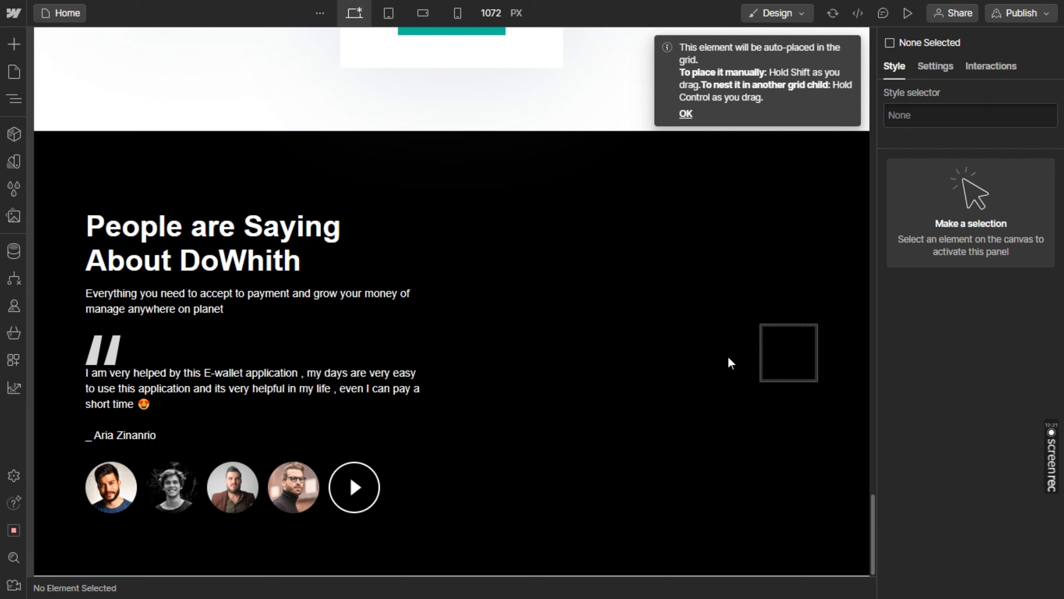
# Remove the empty Hero Split 3 block beside the testimonial text column
pyautogui.click(788, 350)
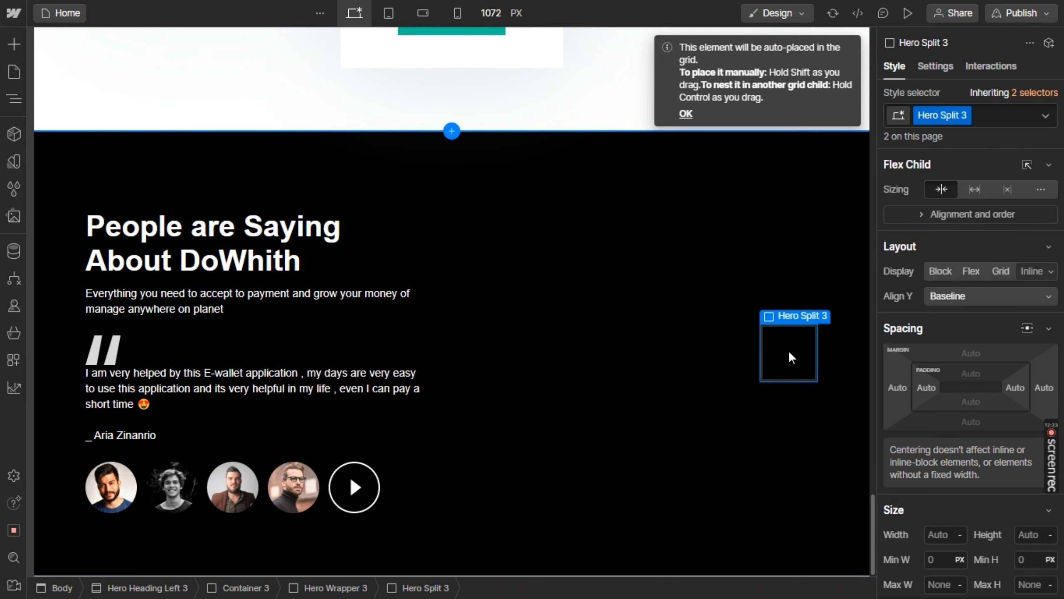
pyautogui.hotkey('alt', 'Tab')
pyautogui.hotkey('alt', 'Tab')
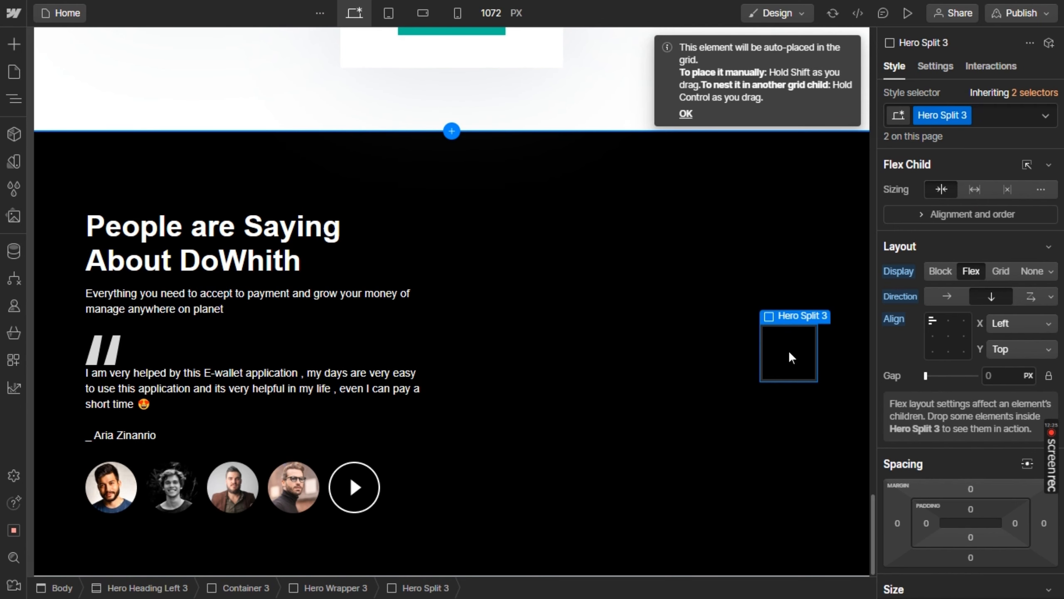
pyautogui.scroll(-3, 934, 250)
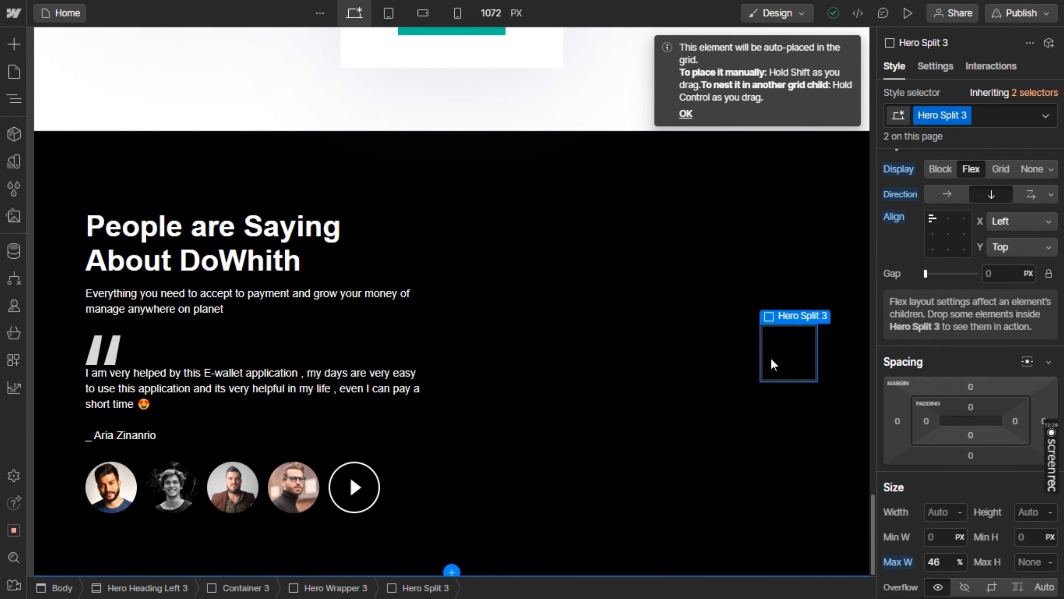
pyautogui.scroll(-3, 944, 363)
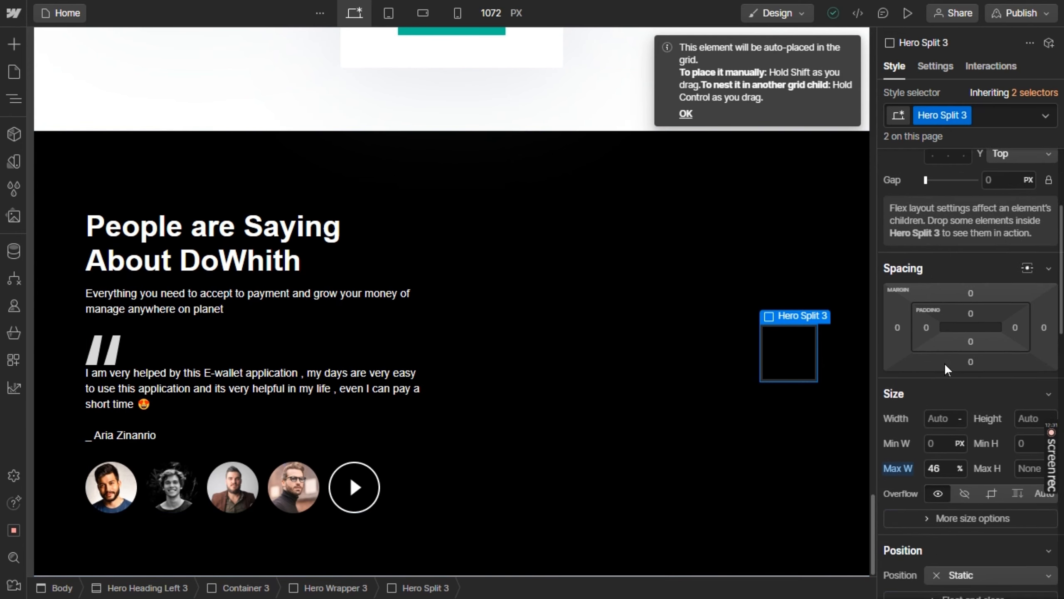
pyautogui.moveTo(926, 390); pyautogui.dragTo(829, 395)
pyautogui.hotkey('ctrl', 'z')
pyautogui.hotkey('ctrl', 'z')
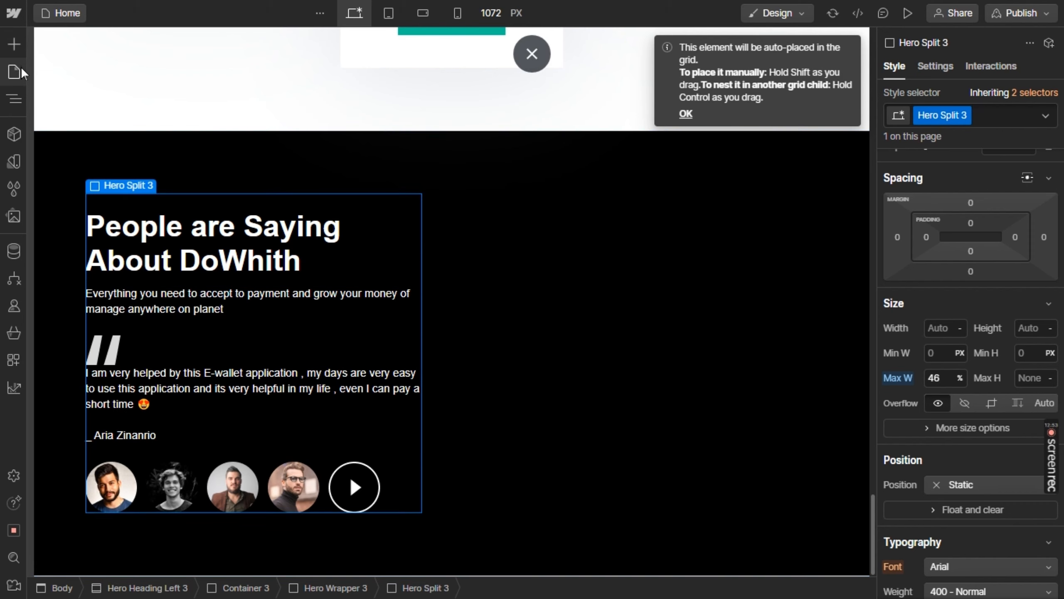
# Add a Div Block beside the testimonial text column and set its width to 61 px
pyautogui.click(20, 49)
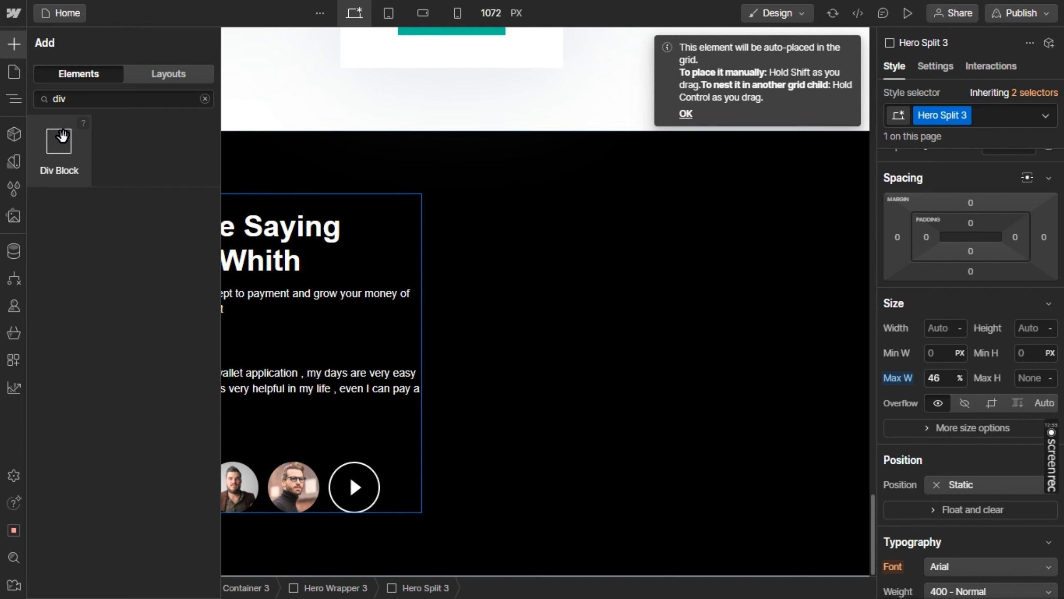
pyautogui.moveTo(63, 151); pyautogui.dragTo(563, 302)
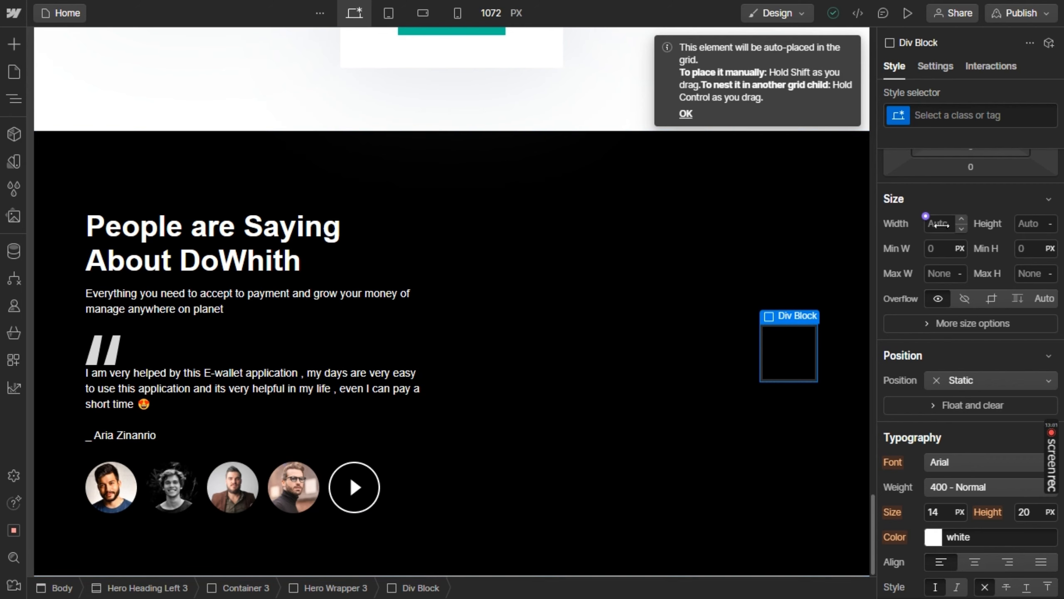
pyautogui.click(959, 222)
pyautogui.write('98')
pyautogui.moveTo(962, 221); pyautogui.dragTo(936, 222)
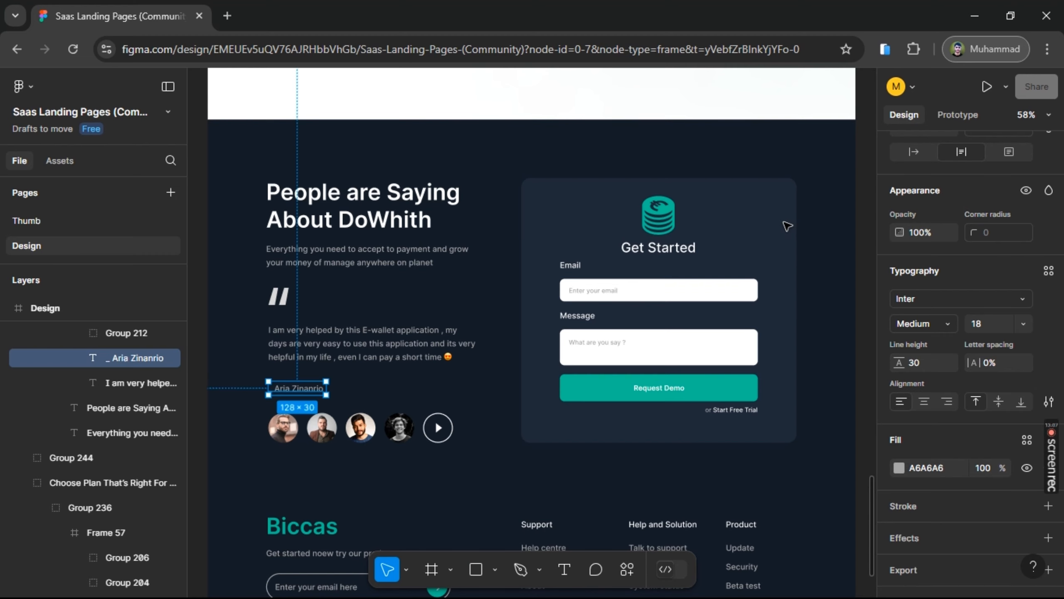
# Copy the Get Started card's fill colour 222938 from Figma and apply it as the new div block's background in Webflow
pyautogui.click(787, 227)
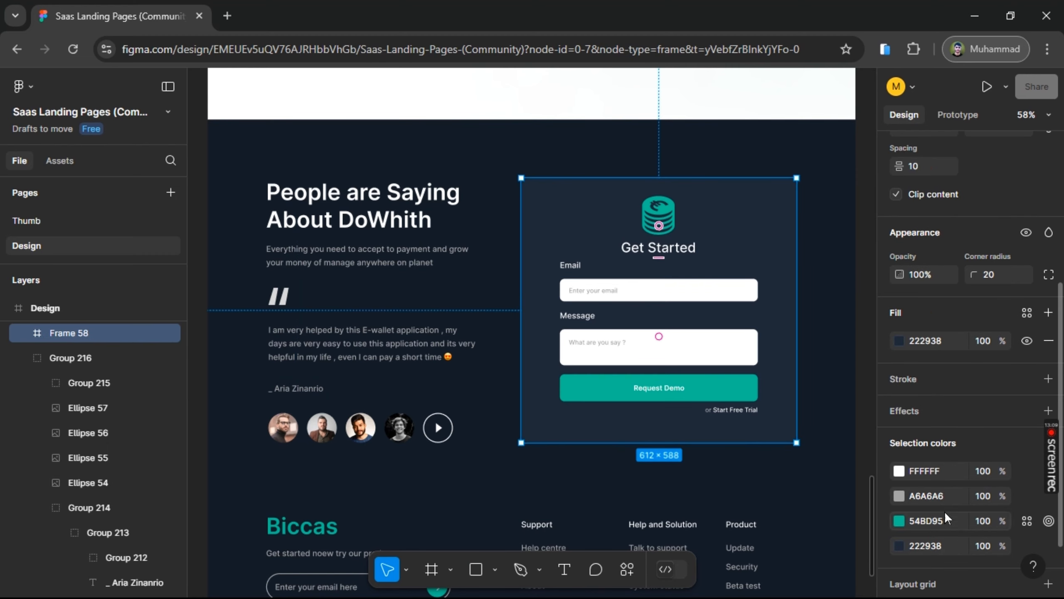
pyautogui.click(936, 545)
pyautogui.hotkey('ctrl', 'c')
pyautogui.hotkey('alt', 'Tab')
pyautogui.click(967, 569)
pyautogui.hotkey('ctrl', 'v')
pyautogui.press('Return')
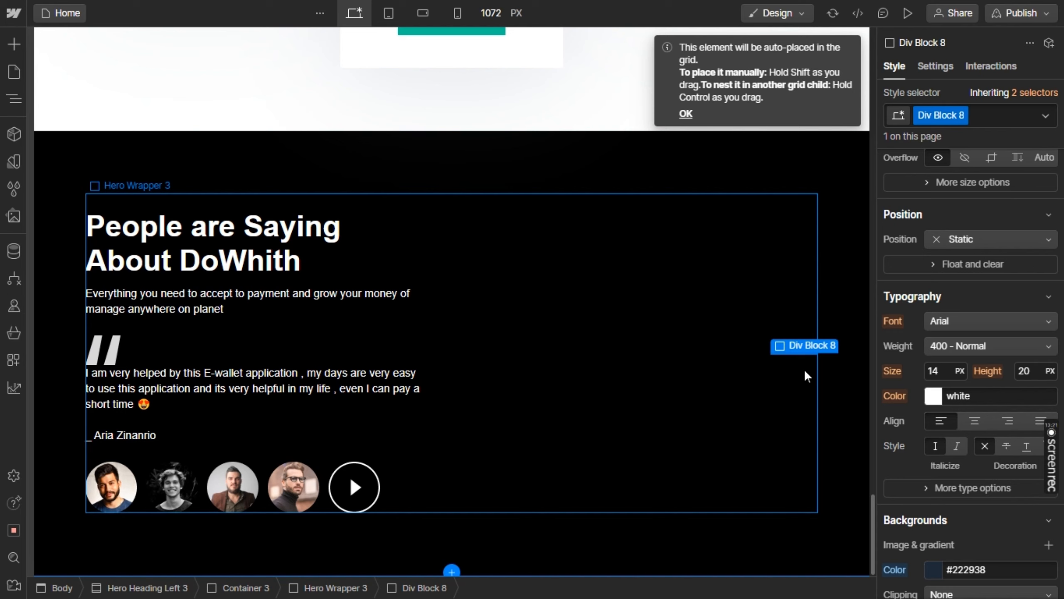
# Lighten the div block's background colour to #3c3f46
pyautogui.click(935, 575)
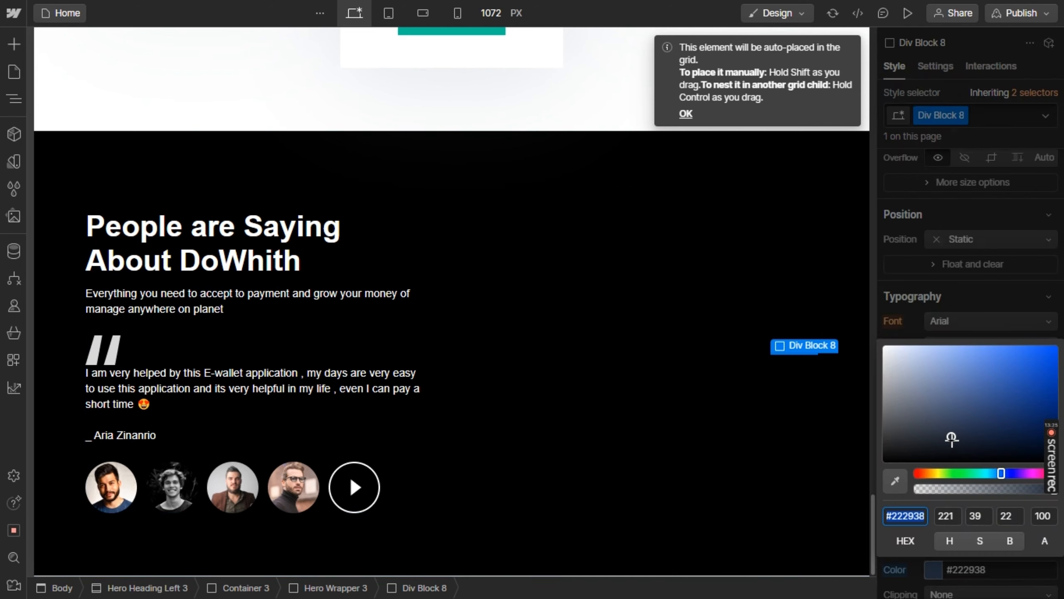
pyautogui.moveTo(954, 437); pyautogui.dragTo(908, 430)
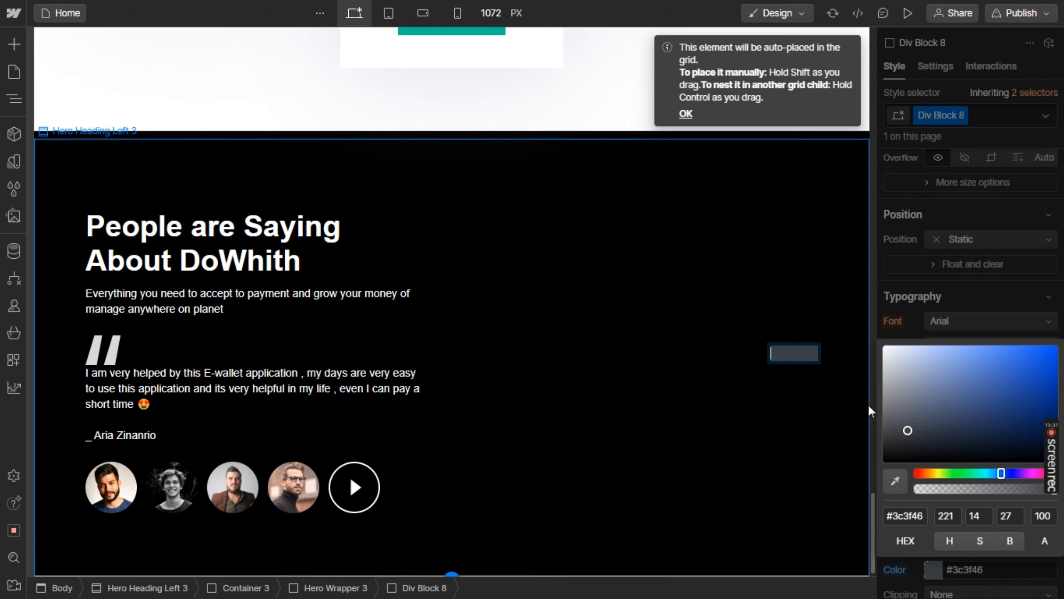
pyautogui.click(968, 563)
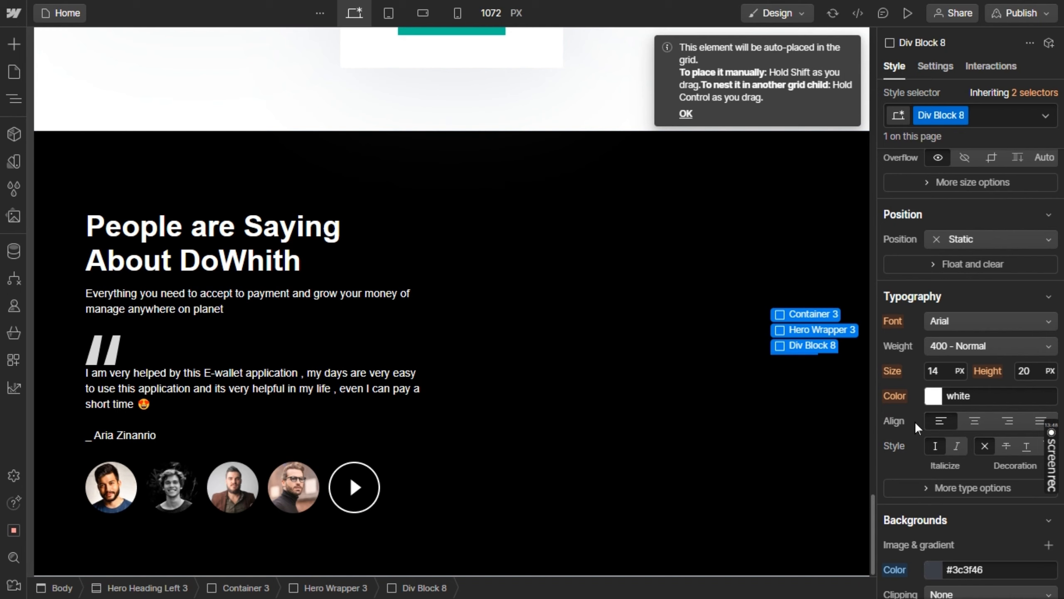
# Give the div block a solid 1 px white border on all sides
pyautogui.scroll(-2, 917, 423)
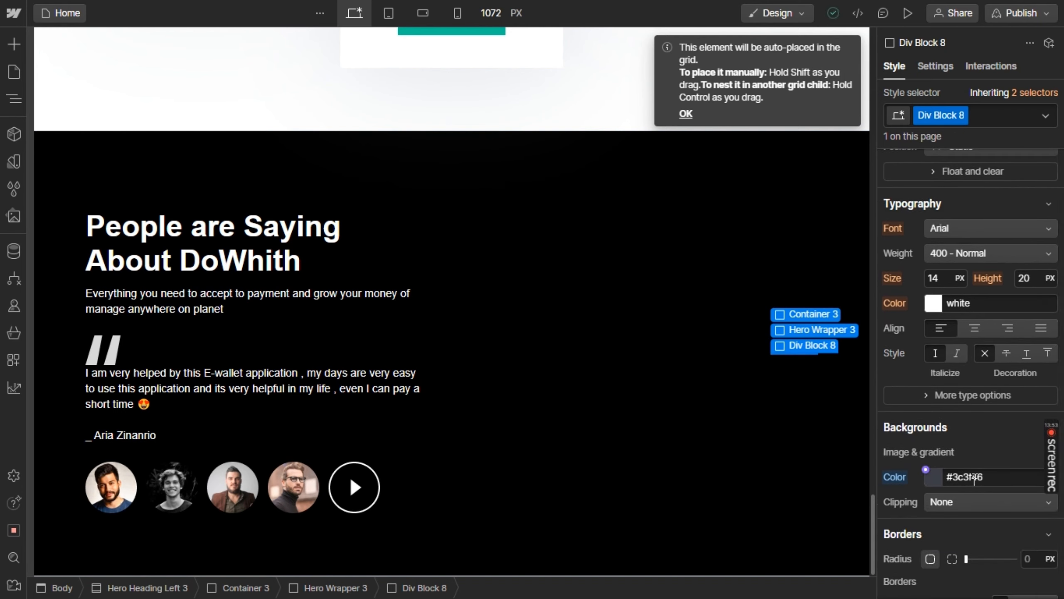
pyautogui.scroll(-8, 974, 478)
pyautogui.click(1015, 273)
pyautogui.write('whiteck')
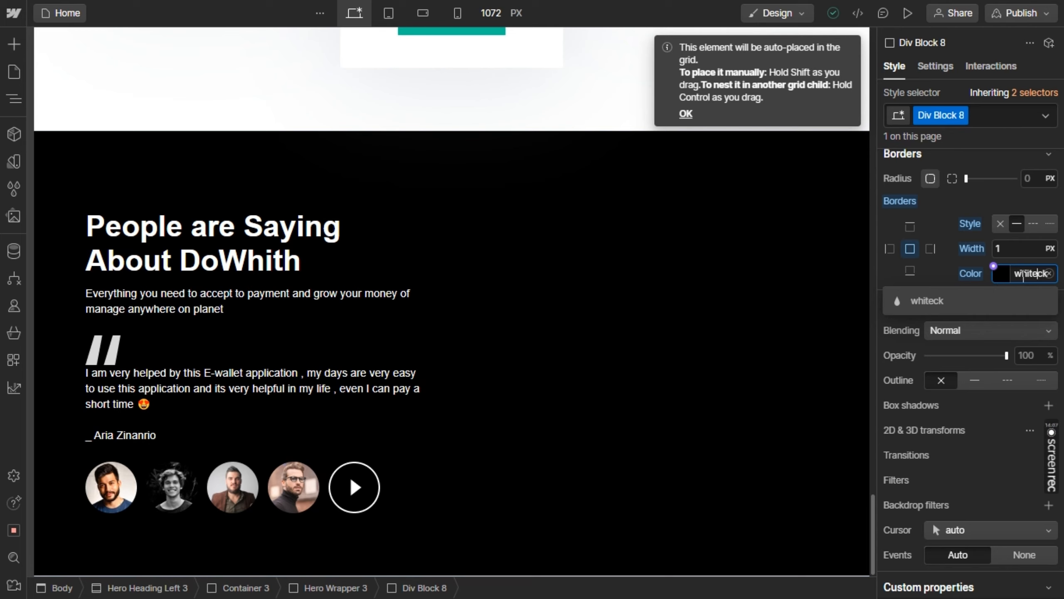
pyautogui.doubleClick(1023, 274)
pyautogui.write('white')
pyautogui.press('Return')
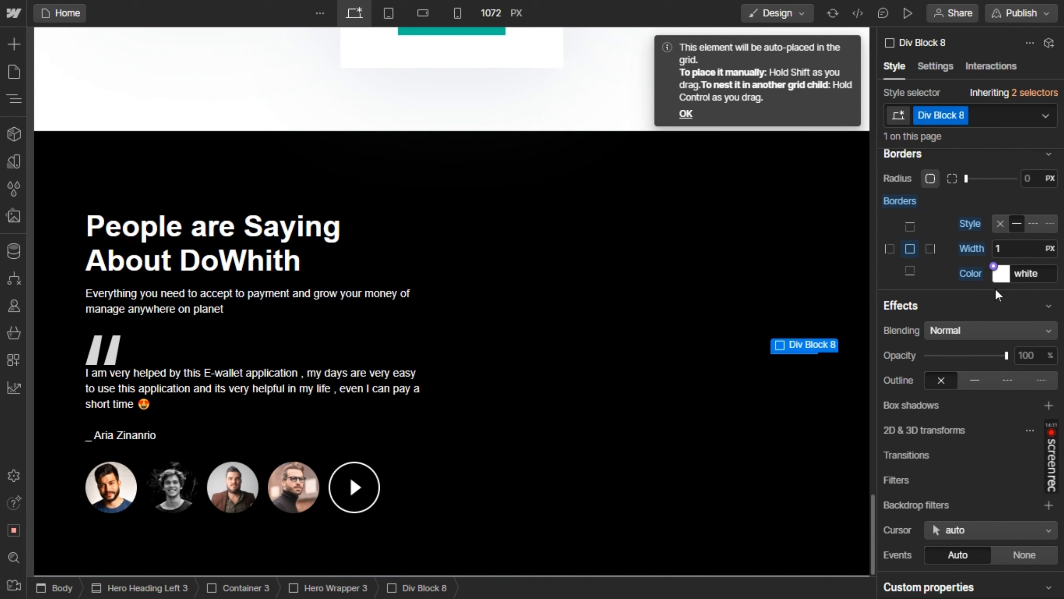
pyautogui.scroll(10, 978, 333)
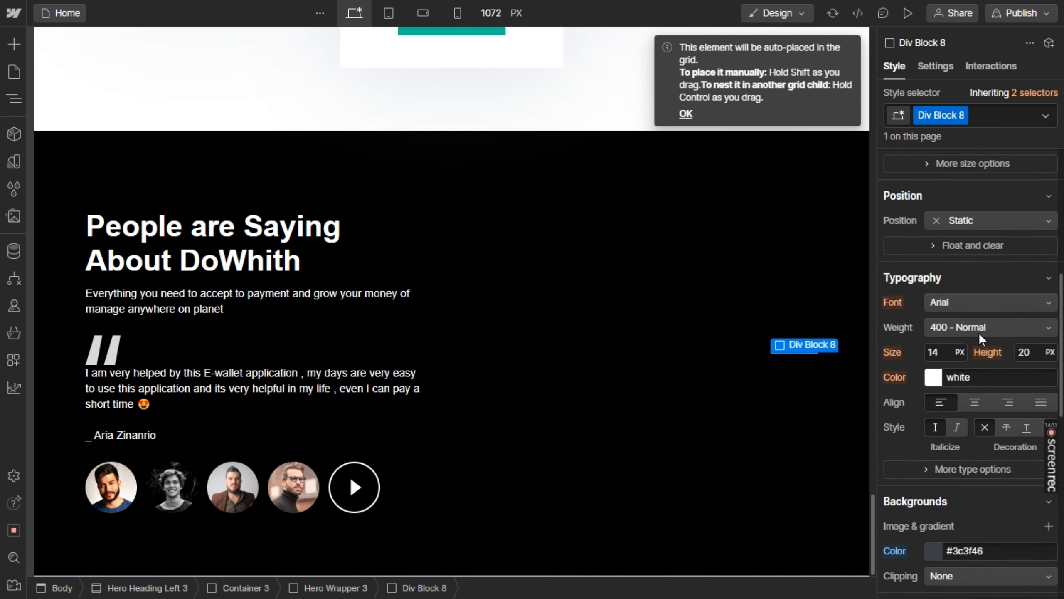
pyautogui.scroll(8, 978, 333)
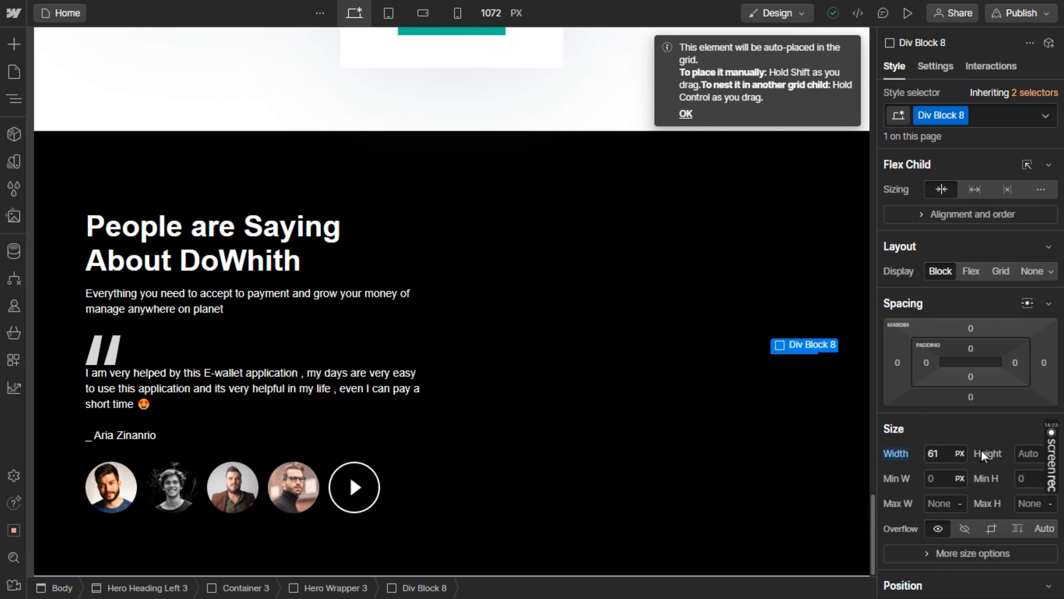
# Set both the width and the height of Div Block 8 to 400 px
pyautogui.click(946, 452)
pyautogui.write('full')
pyautogui.press('BackSpace')
pyautogui.press('BackSpace')
pyautogui.press('BackSpace')
pyautogui.press('BackSpace')
pyautogui.write('400')
pyautogui.click(1024, 453)
pyautogui.write('2')
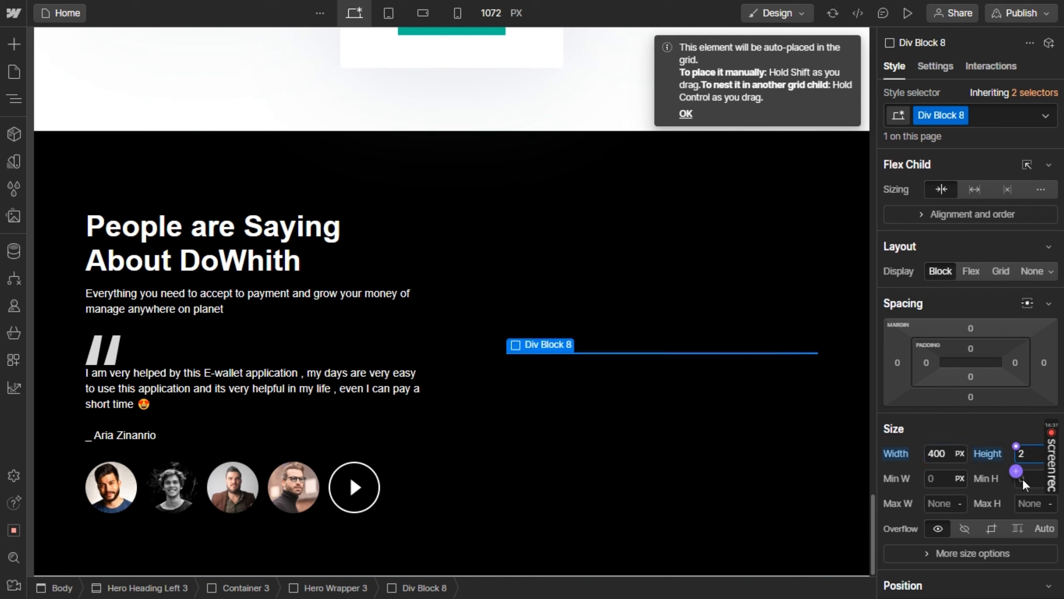
pyautogui.press('BackSpace')
pyautogui.write('400')
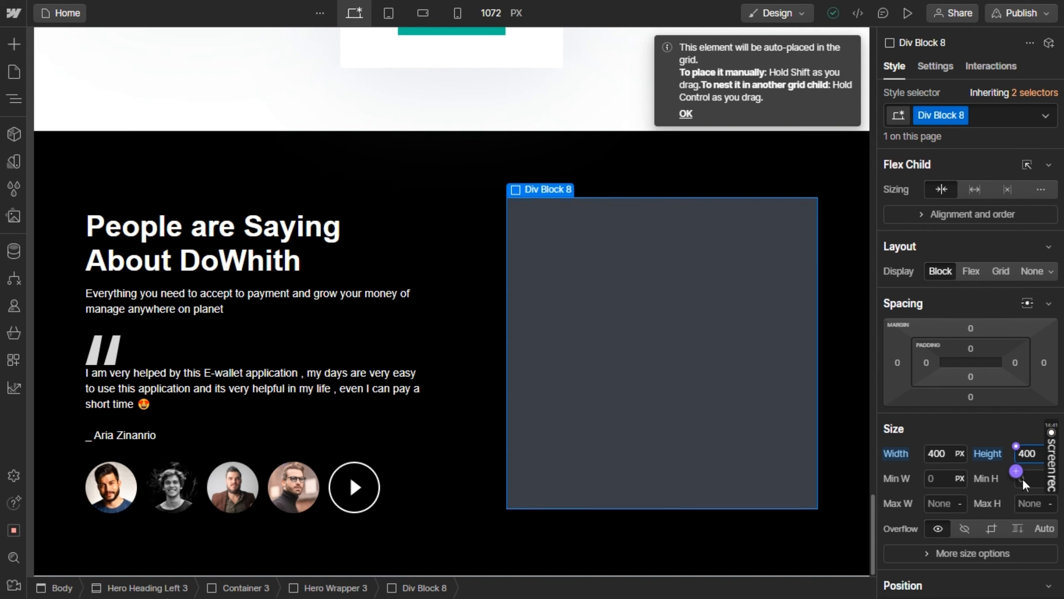
# Compare the block with the form card in the Figma design and set its height to 380 px
pyautogui.hotkey('alt', 'Tab')
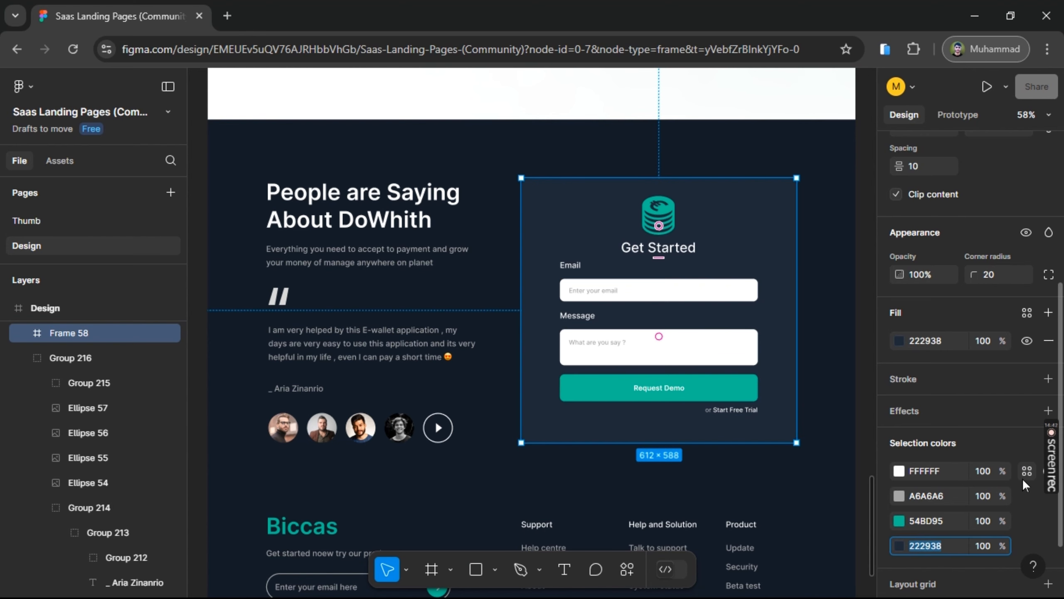
pyautogui.hotkey('alt', 'Tab')
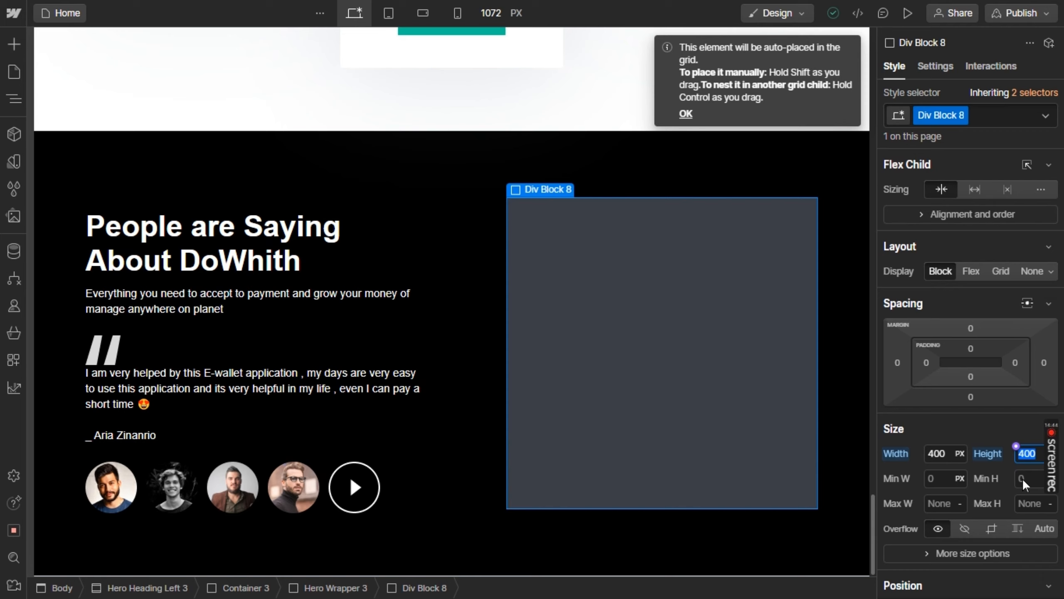
pyautogui.write('380')
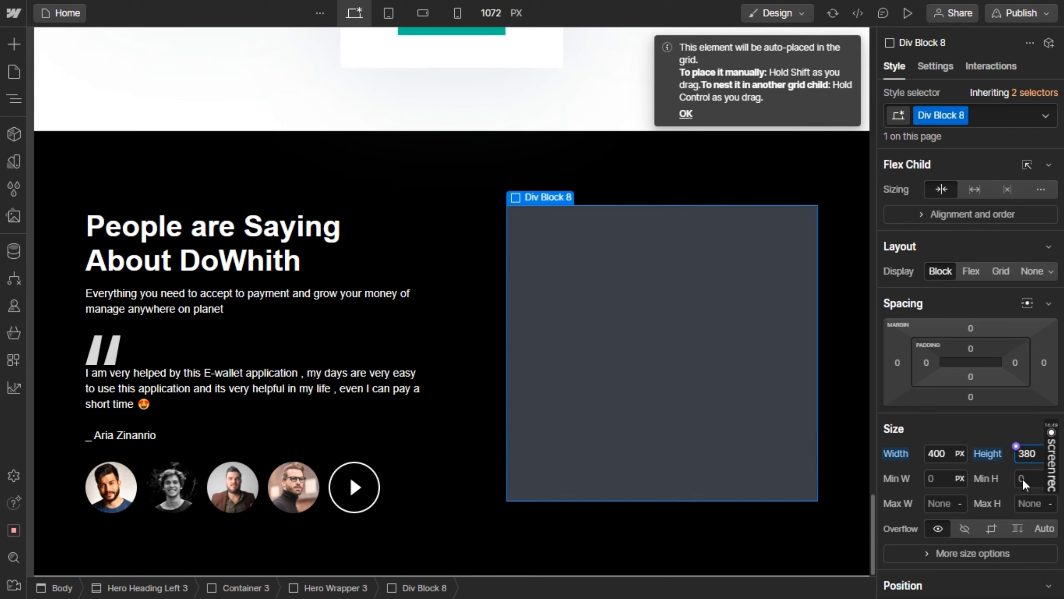
# Try rounding the corners of the black Hero Heading Left 3 section with a 13 px border radius
pyautogui.click(835, 504)
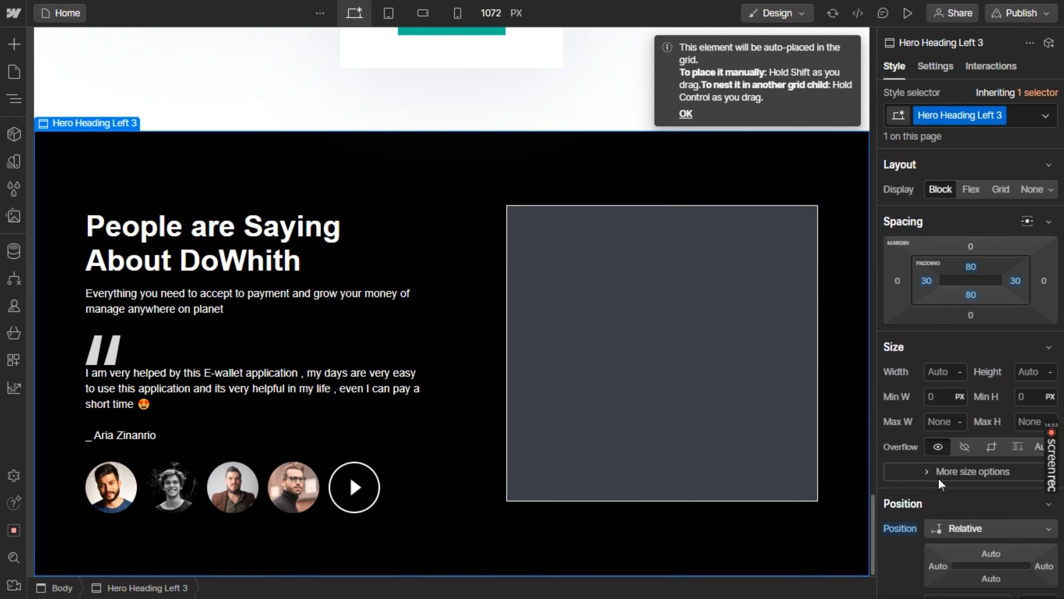
pyautogui.scroll(-5, 938, 477)
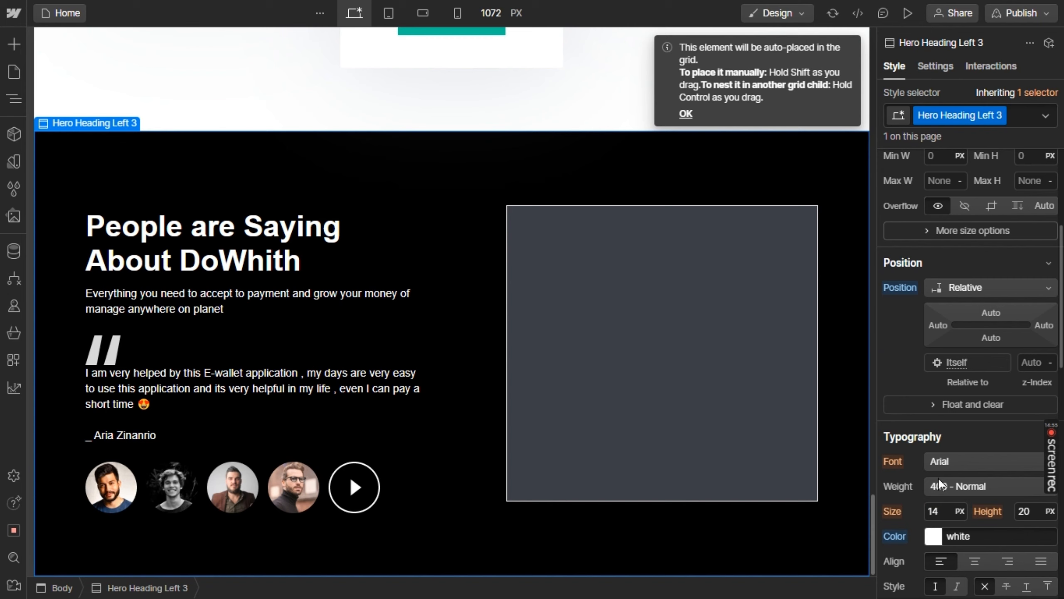
pyautogui.scroll(-2, 938, 477)
pyautogui.scroll(-8, 941, 477)
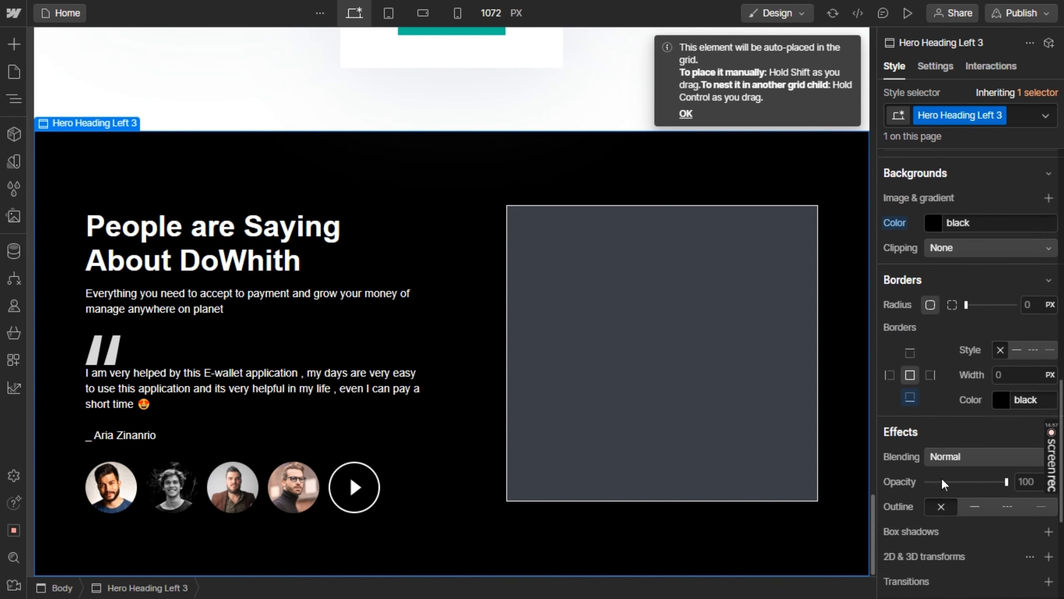
pyautogui.scroll(-3, 941, 478)
pyautogui.scroll(15, 941, 478)
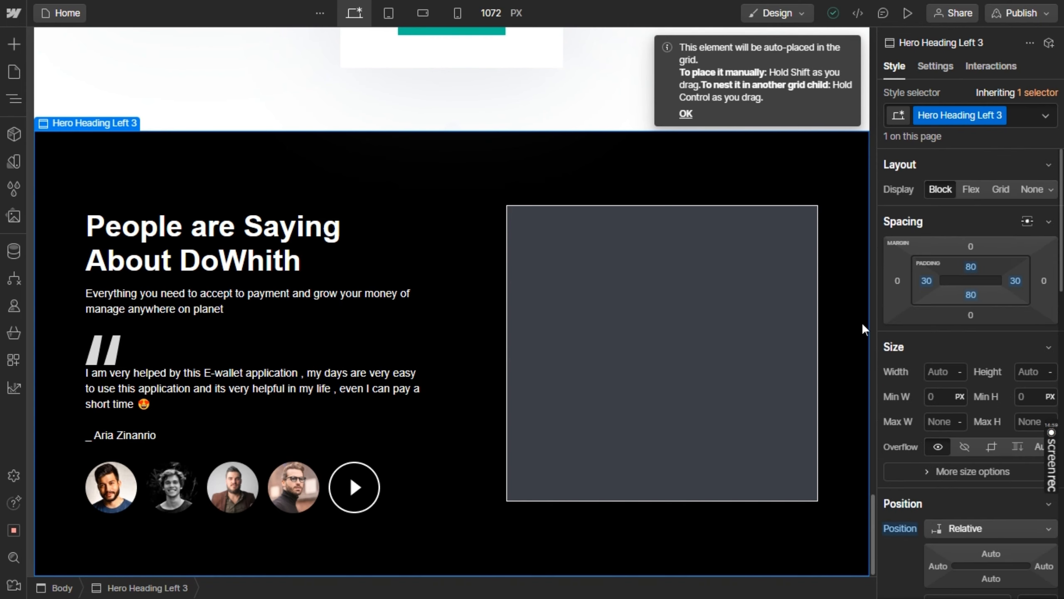
pyautogui.hotkey('alt', 'Tab')
pyautogui.hotkey('alt', 'Tab')
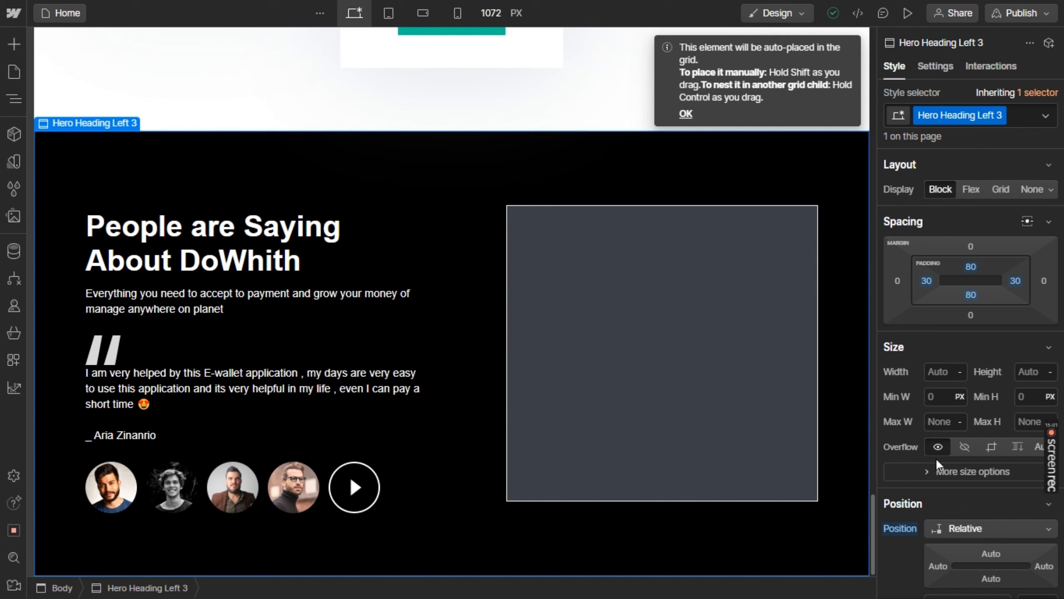
pyautogui.scroll(-8, 936, 458)
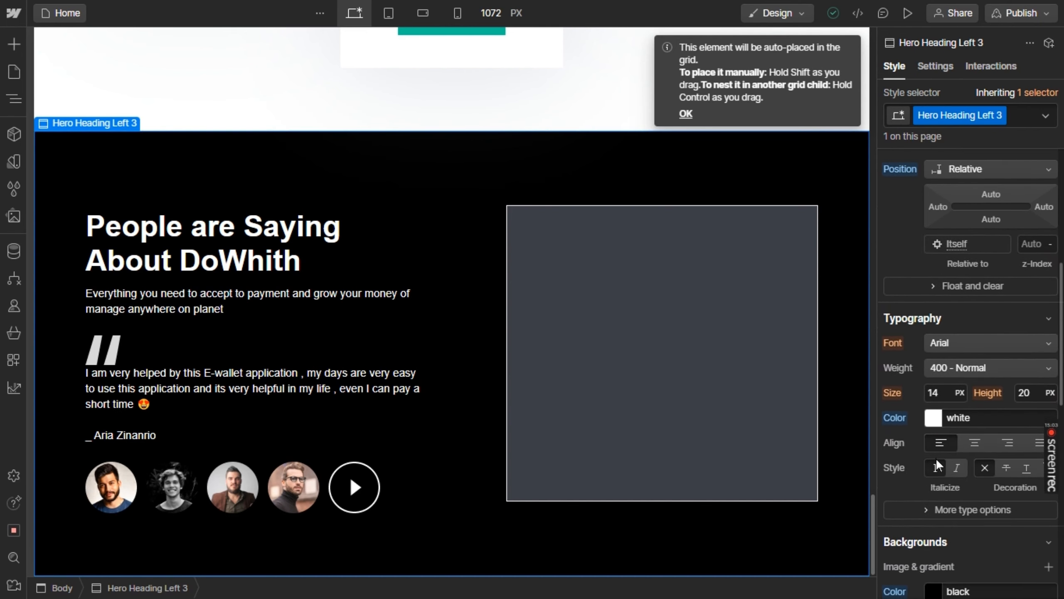
pyautogui.scroll(-8, 936, 457)
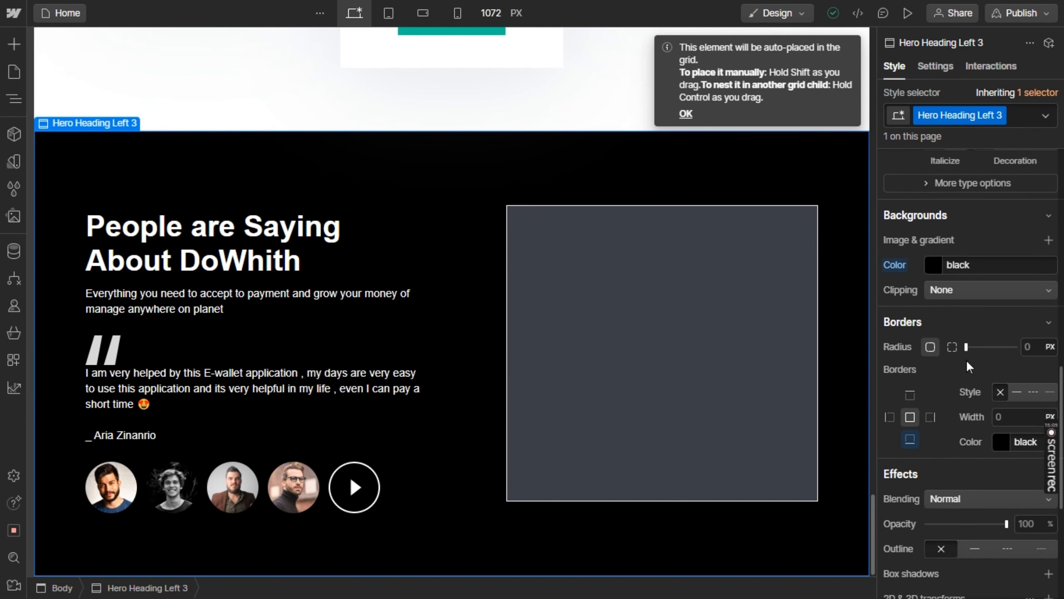
pyautogui.moveTo(965, 347); pyautogui.dragTo(998, 343)
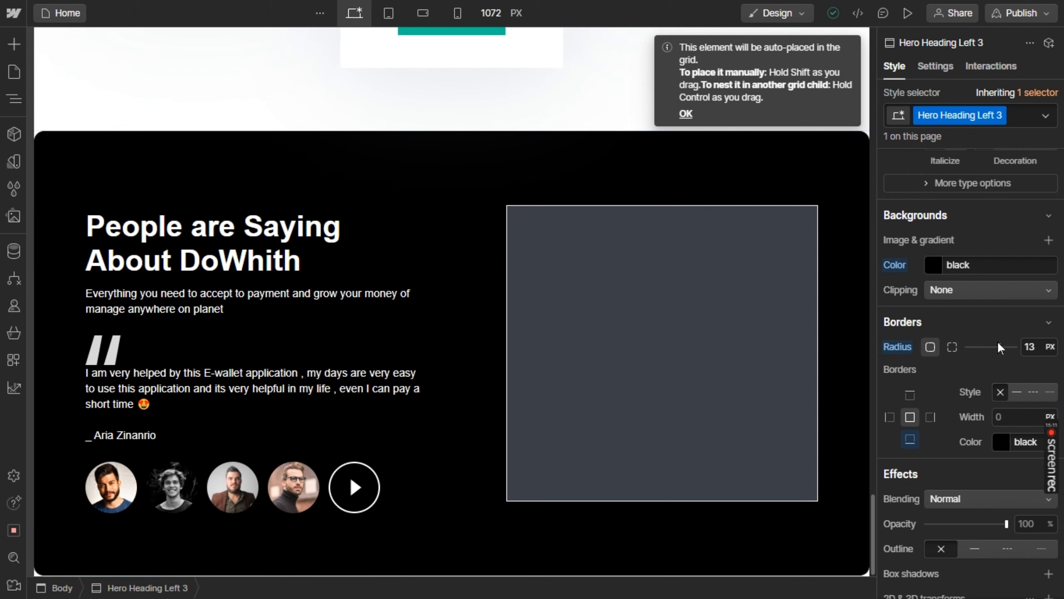
# Round the corners of the grey Div Block 8 card with a 10 px border radius
pyautogui.click(753, 302)
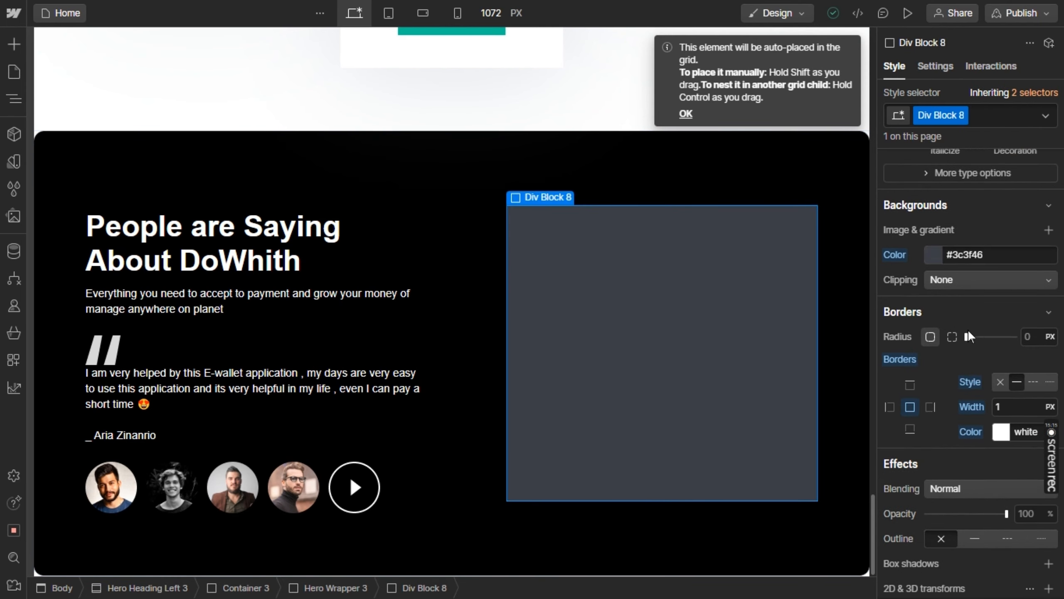
pyautogui.moveTo(965, 337); pyautogui.dragTo(986, 336)
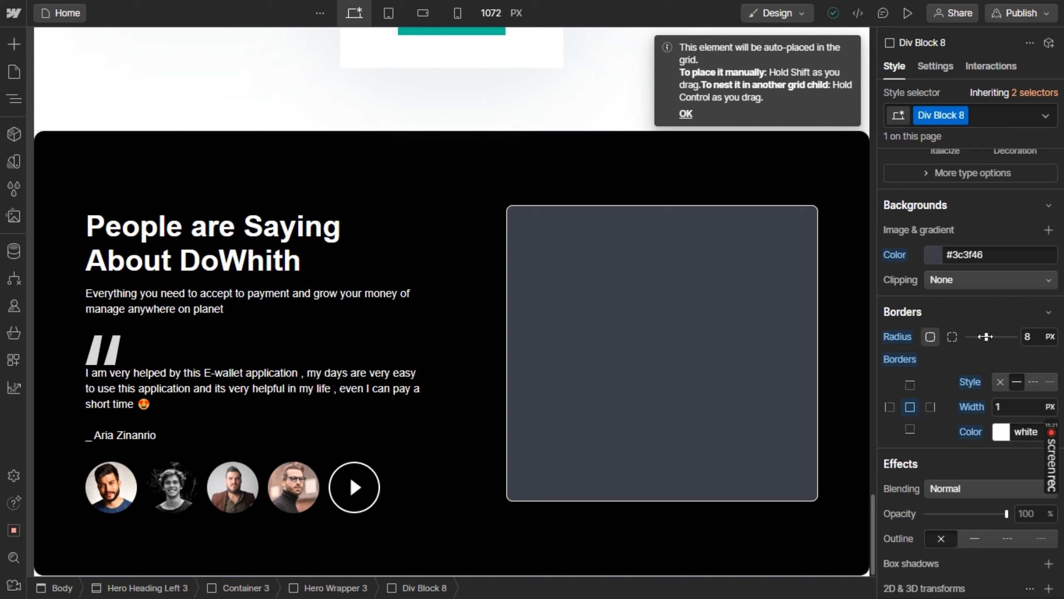
pyautogui.moveTo(986, 337); pyautogui.dragTo(990, 336)
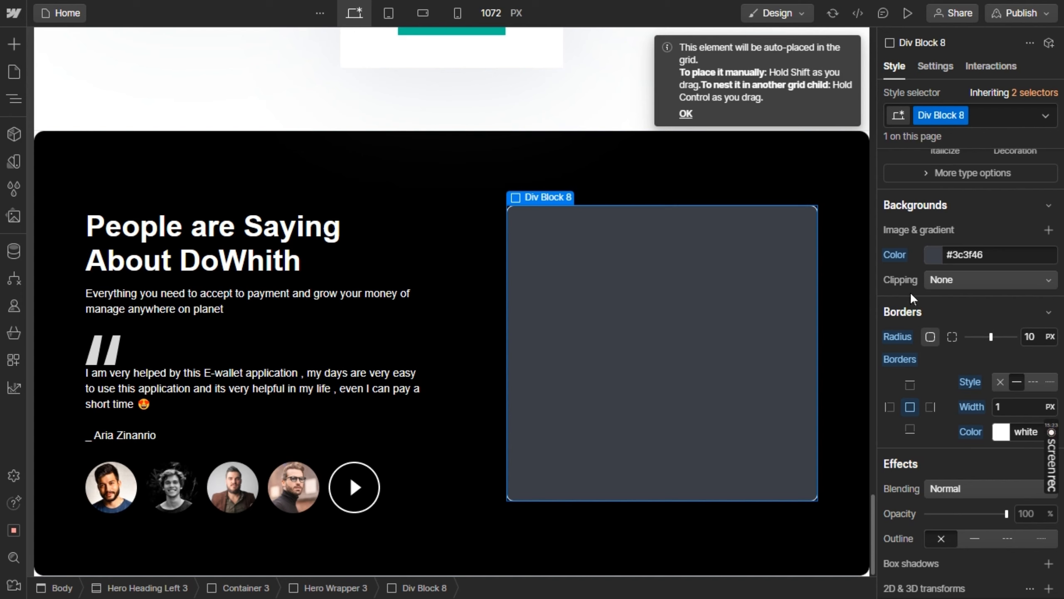
# Reset the border radius of the black Hero Heading Left 3 section to 0 px
pyautogui.click(850, 271)
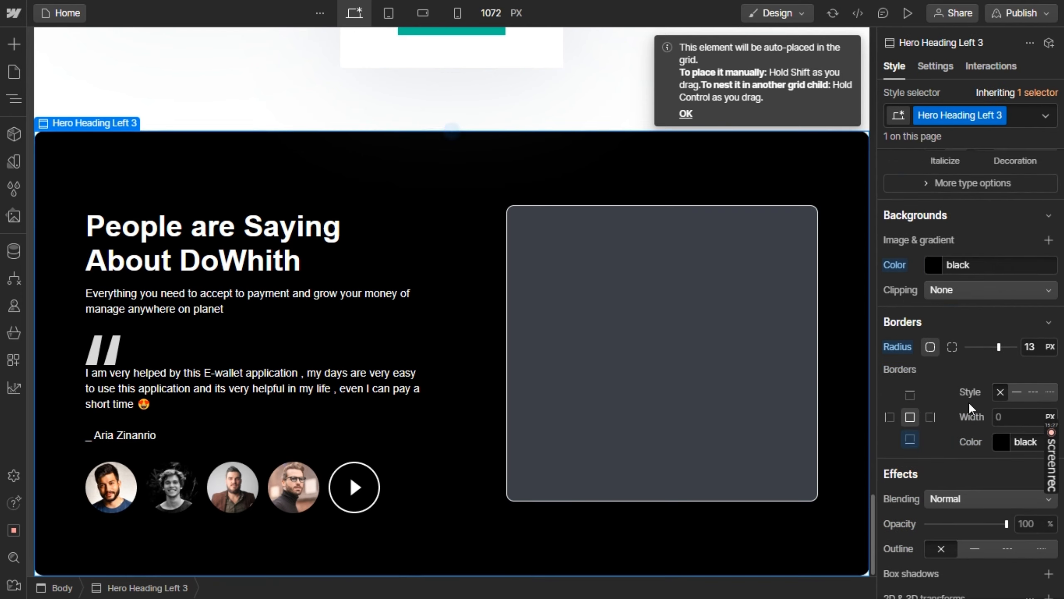
pyautogui.moveTo(976, 346); pyautogui.dragTo(927, 361)
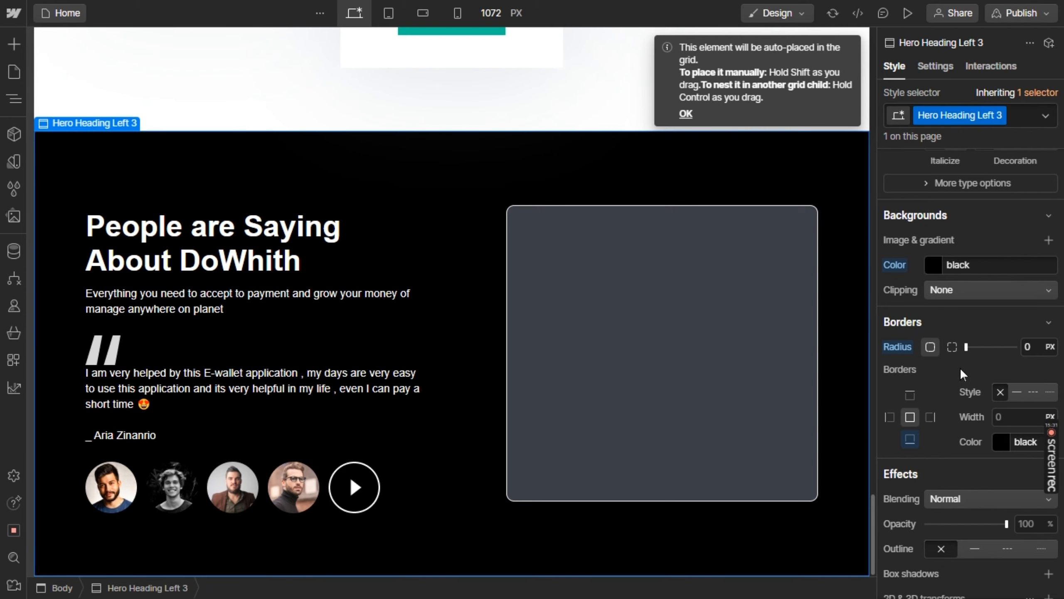
# After checking the Figma card design, duplicate the play-button image from the avatar row and place the copy inside Div Block 8
pyautogui.hotkey('alt', 'Tab')
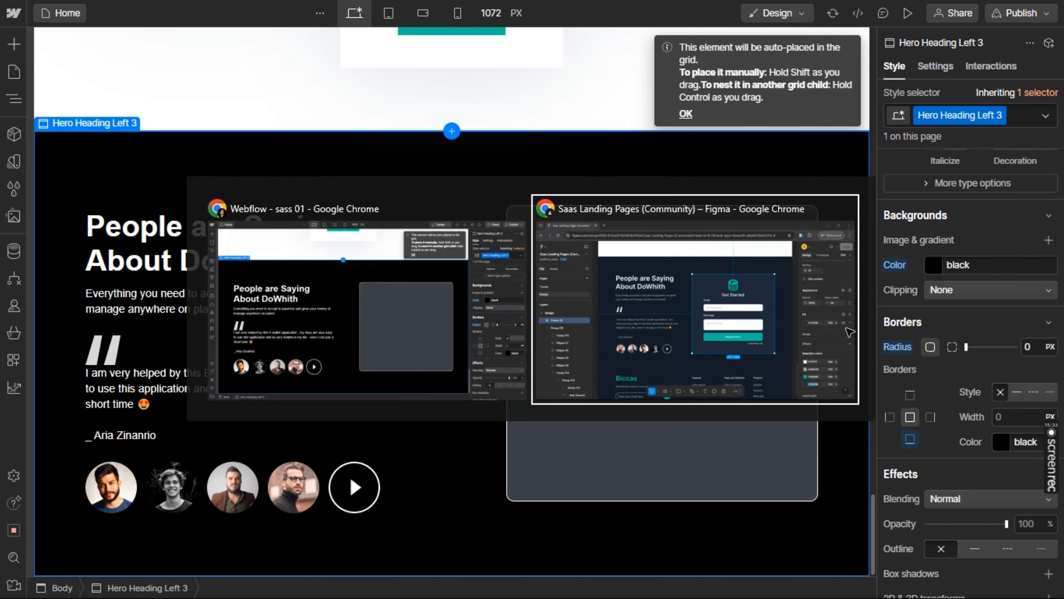
pyautogui.hotkey('alt', 'Tab')
pyautogui.hotkey('alt', 'Tab')
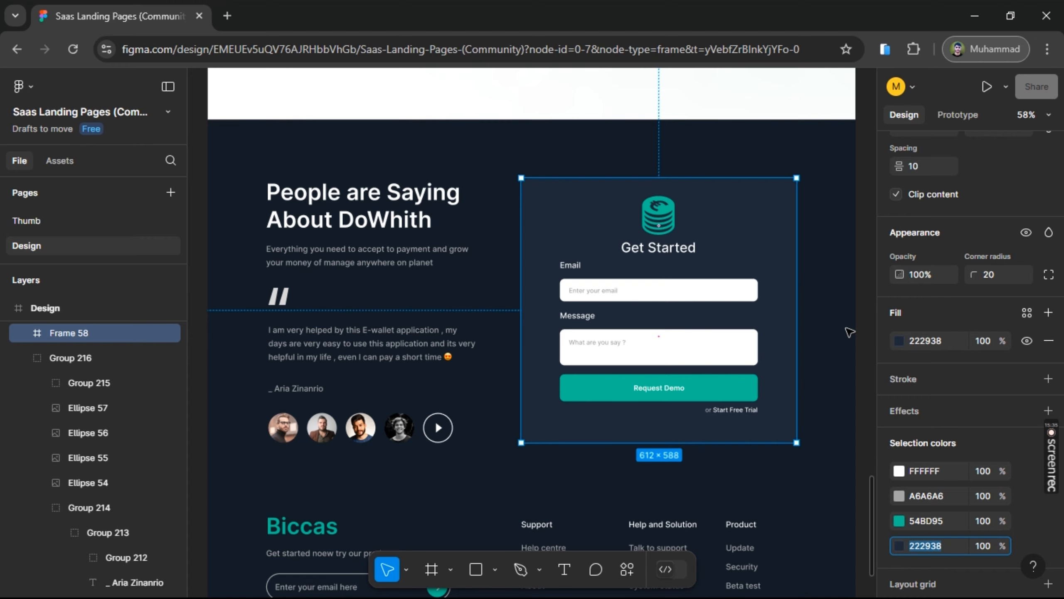
pyautogui.hotkey('alt', 'Tab')
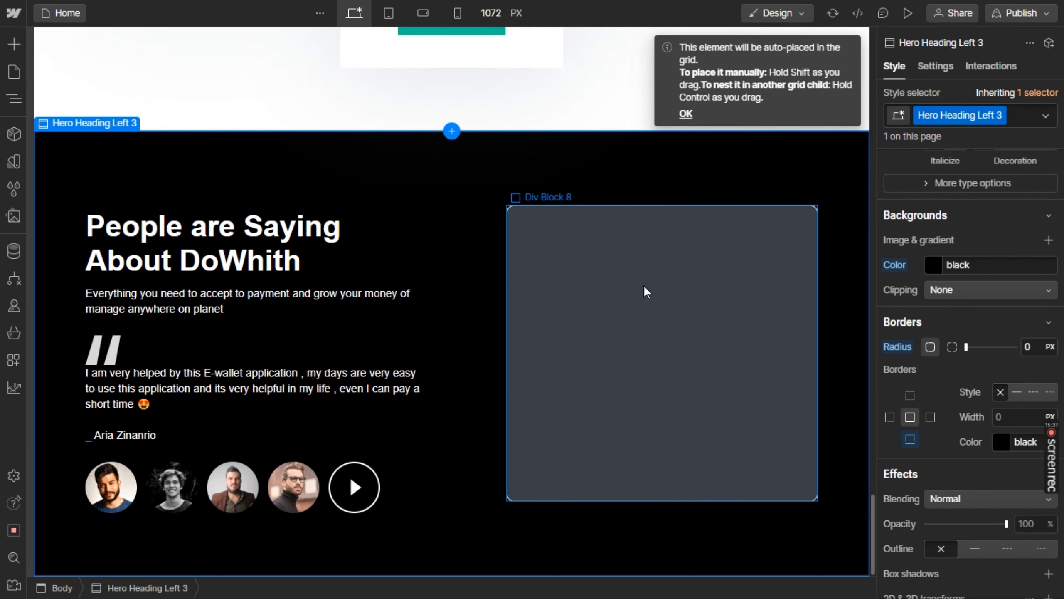
pyautogui.click(645, 287)
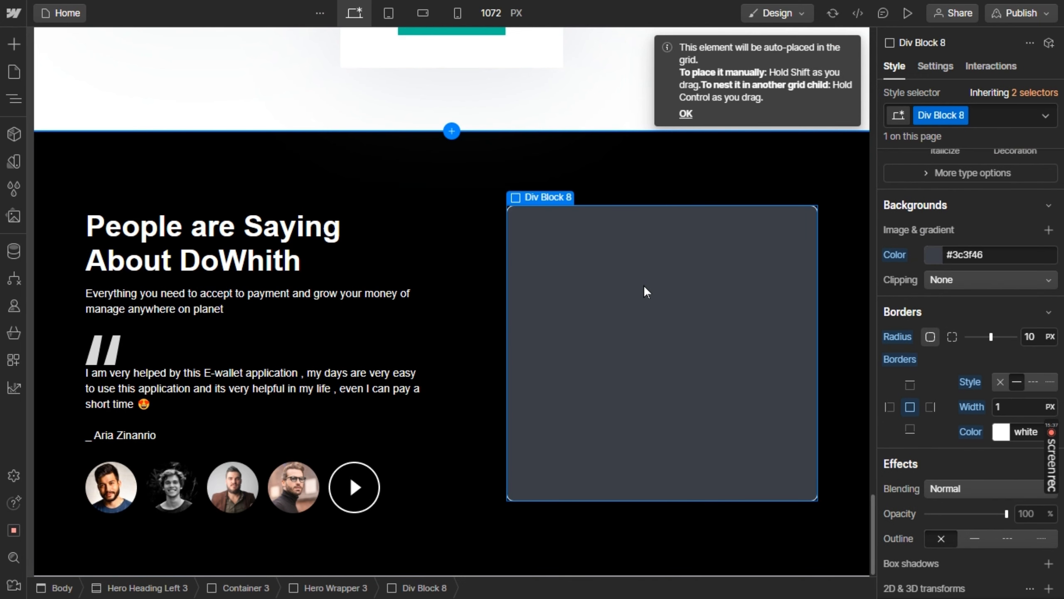
pyautogui.click(15, 44)
pyautogui.click(15, 43)
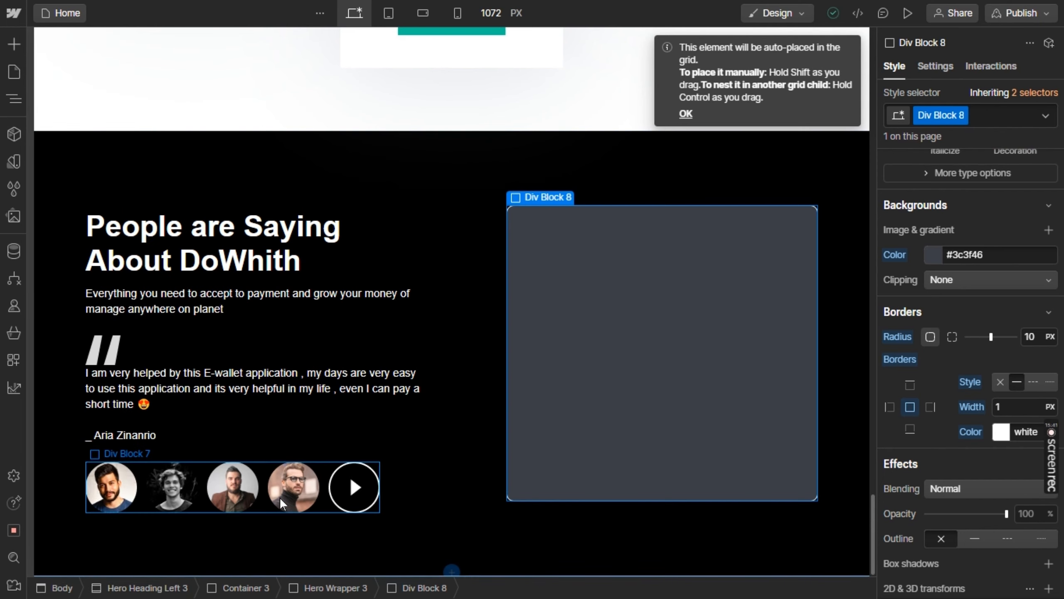
pyautogui.click(362, 493)
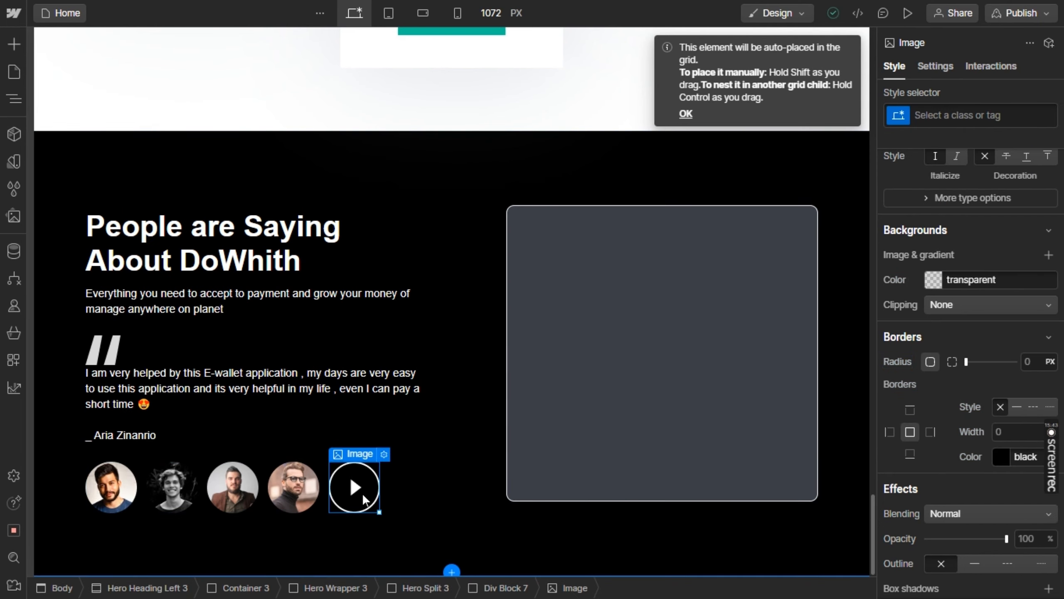
pyautogui.hotkey('ctrl', 'd')
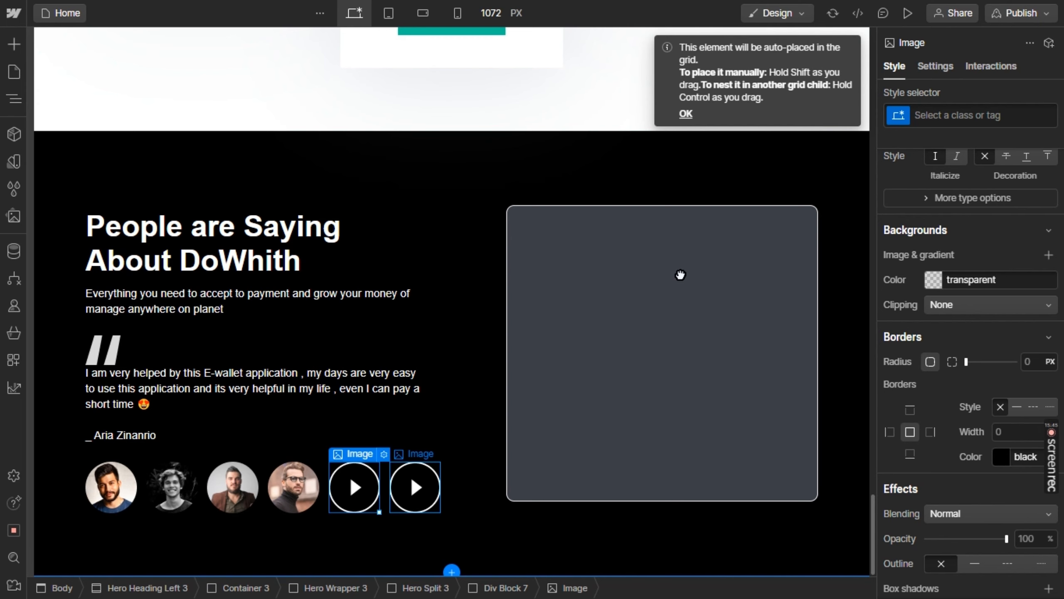
pyautogui.moveTo(680, 274); pyautogui.dragTo(642, 296)
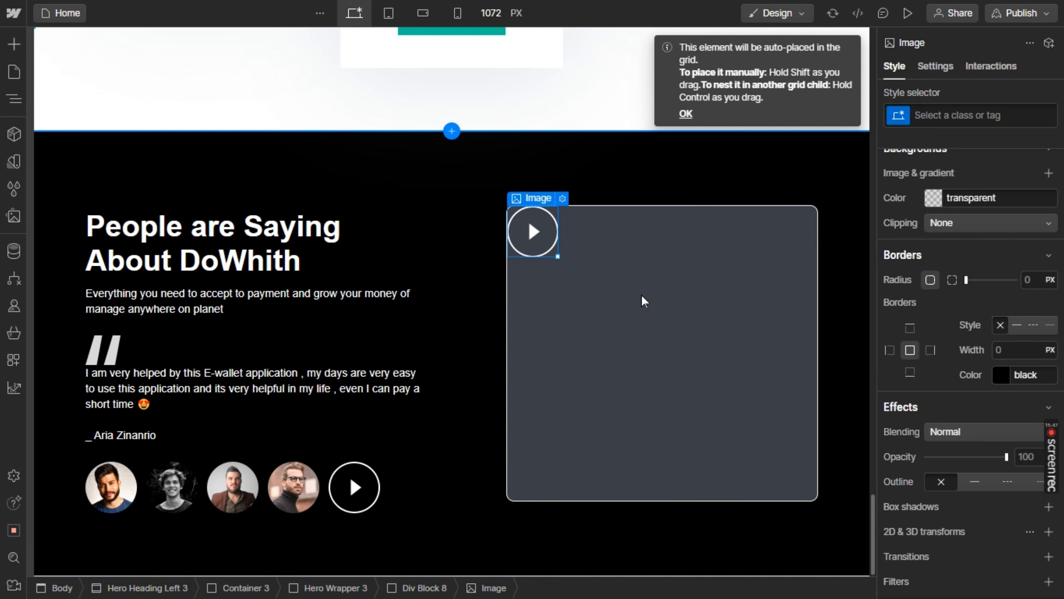
# Make Div Block 8 a vertical flex container with its content centred on both axes
pyautogui.click(708, 271)
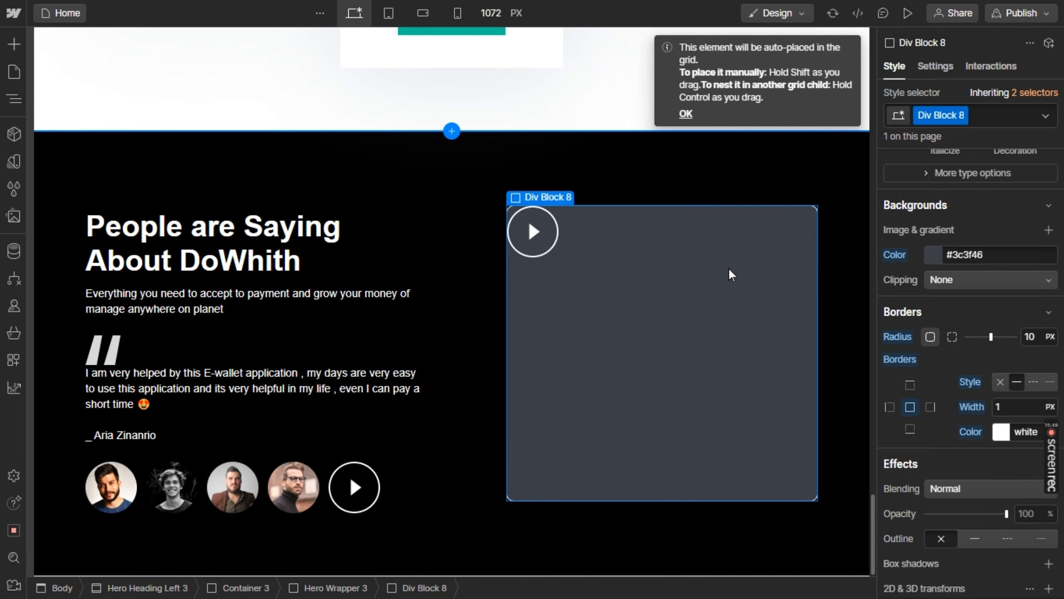
pyautogui.scroll(10, 983, 193)
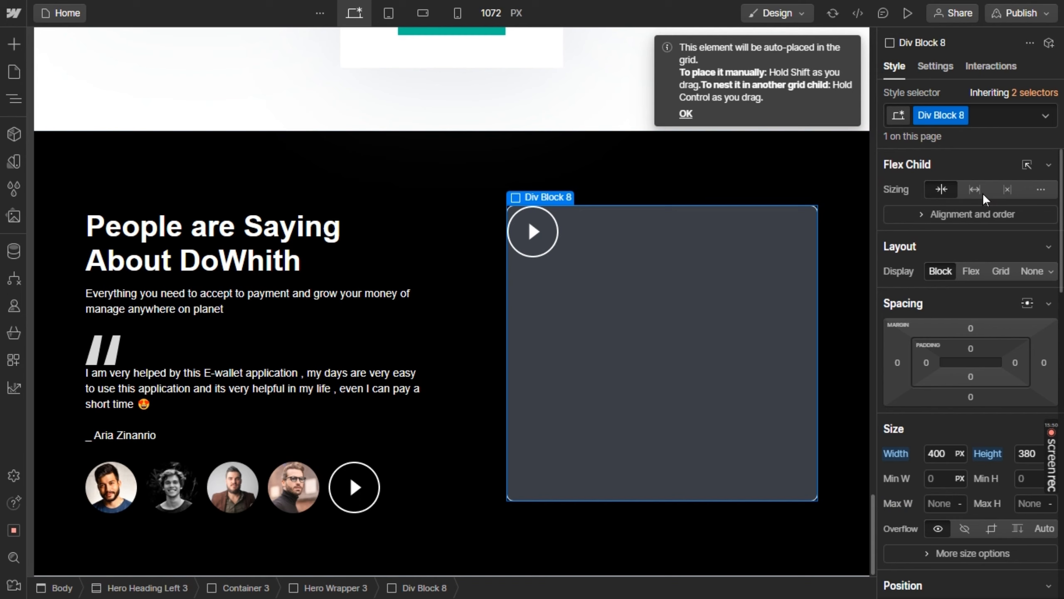
pyautogui.click(966, 271)
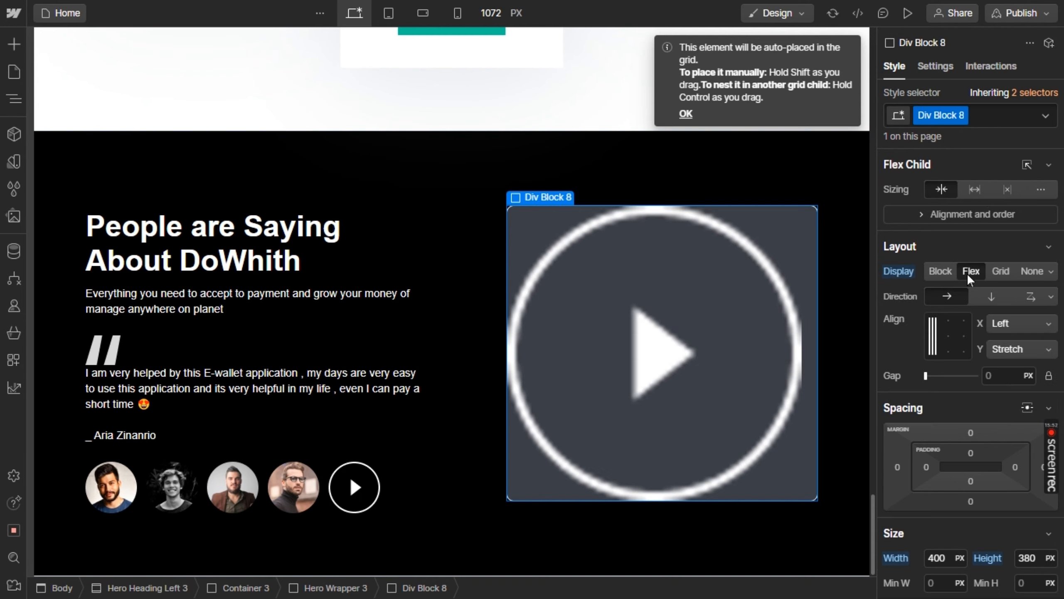
pyautogui.click(994, 295)
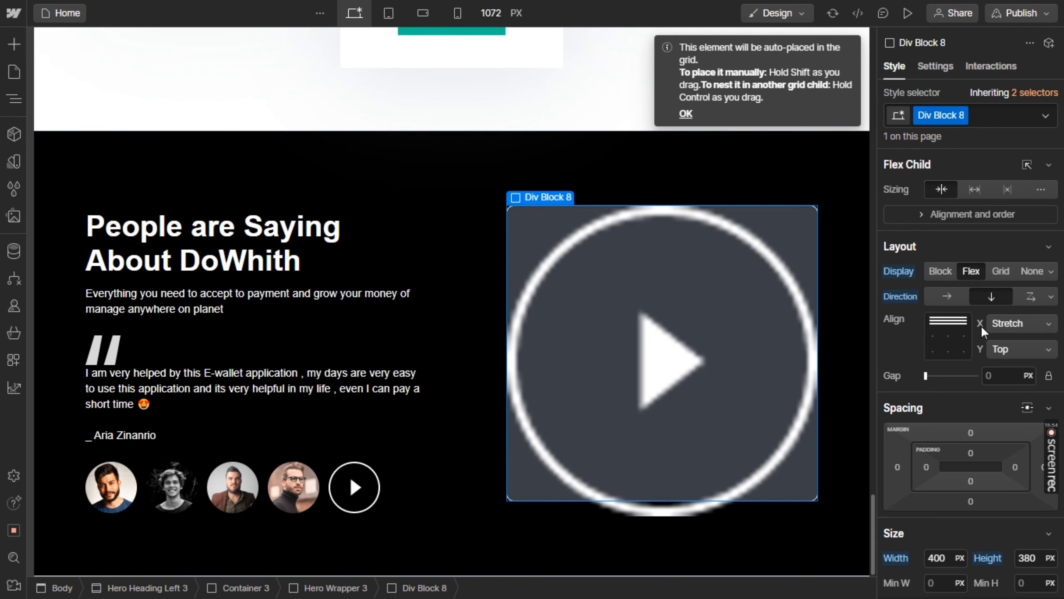
pyautogui.click(948, 322)
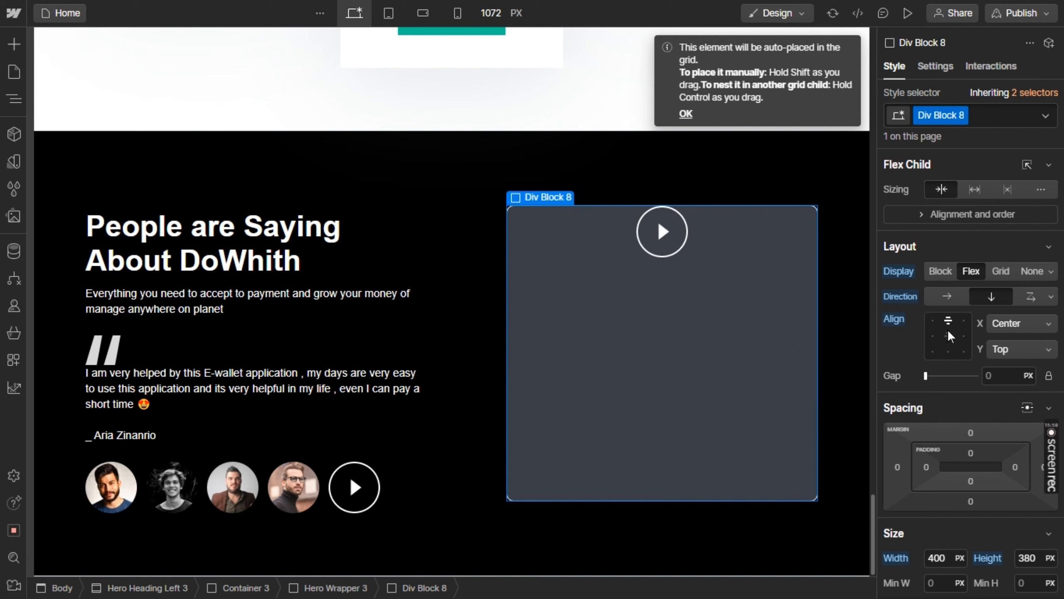
pyautogui.click(949, 334)
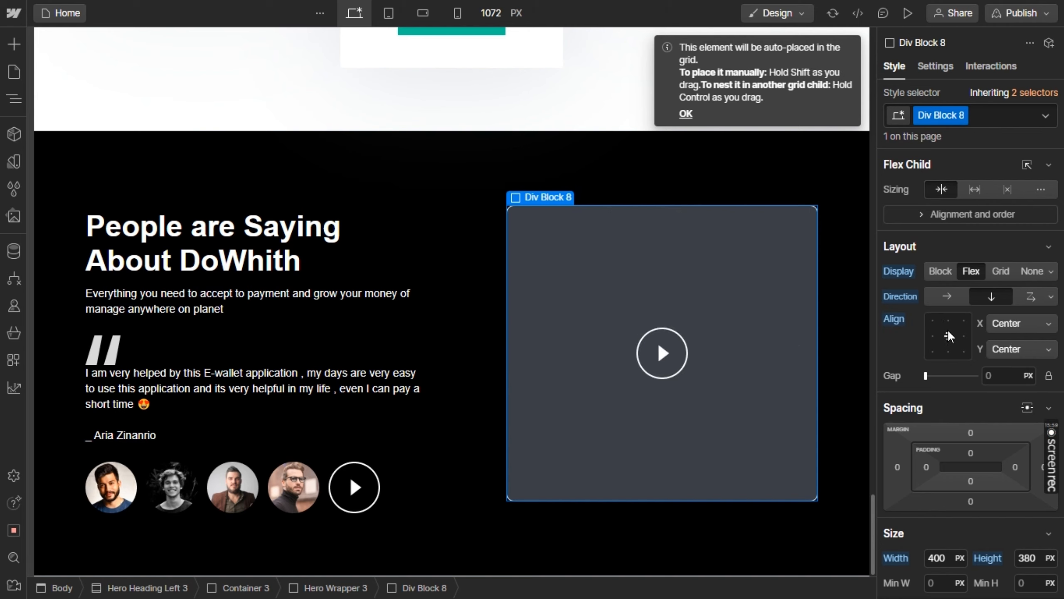
# Set the gap between the card's items to 11 px and check the card's contents in the Figma design
pyautogui.click(931, 377)
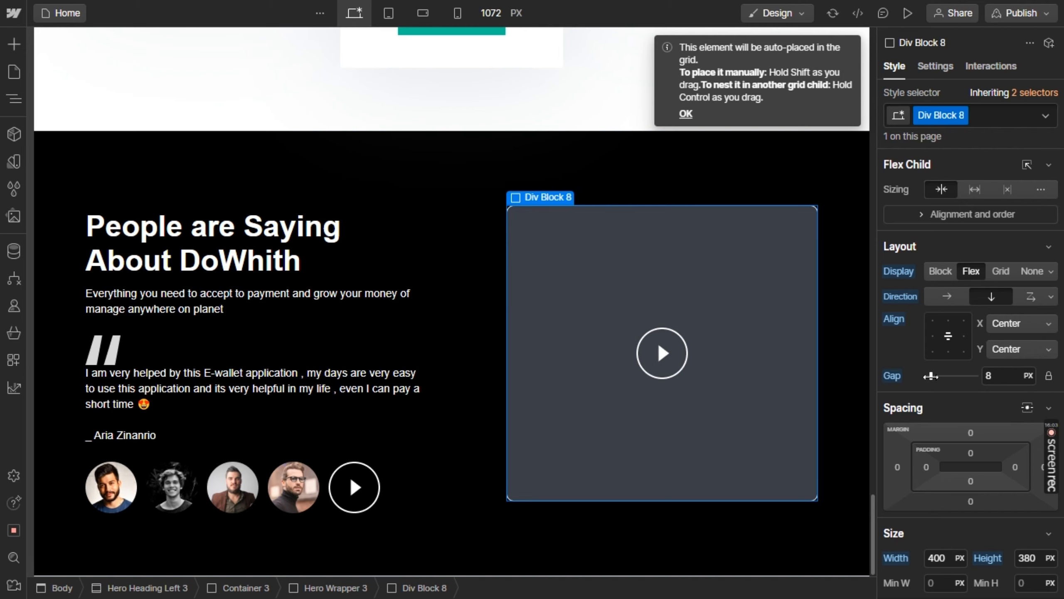
pyautogui.moveTo(930, 376); pyautogui.dragTo(933, 376)
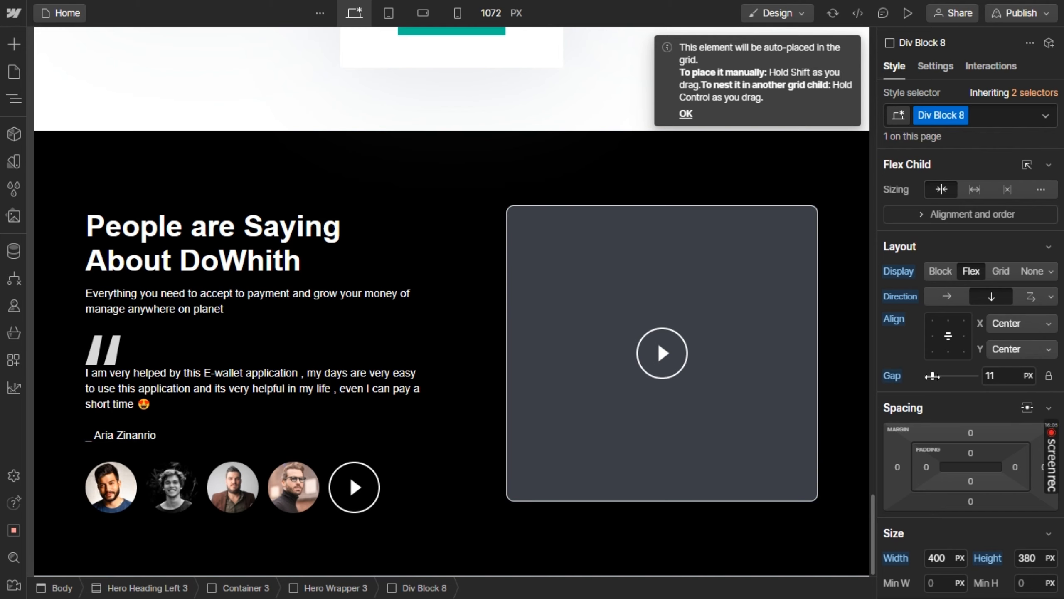
pyautogui.hotkey('alt', 'Tab')
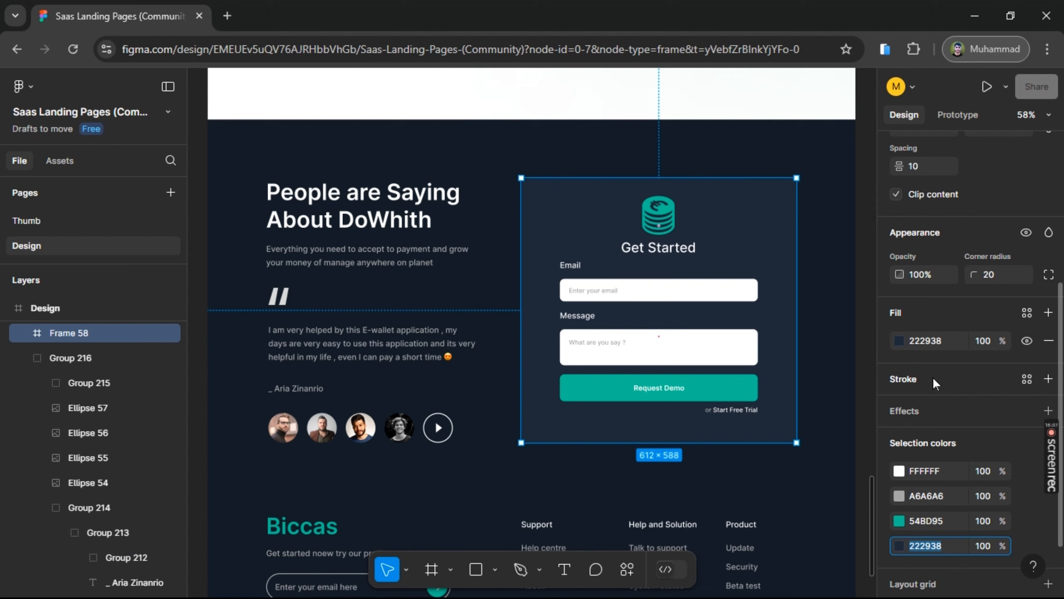
pyautogui.hotkey('alt', 'Tab')
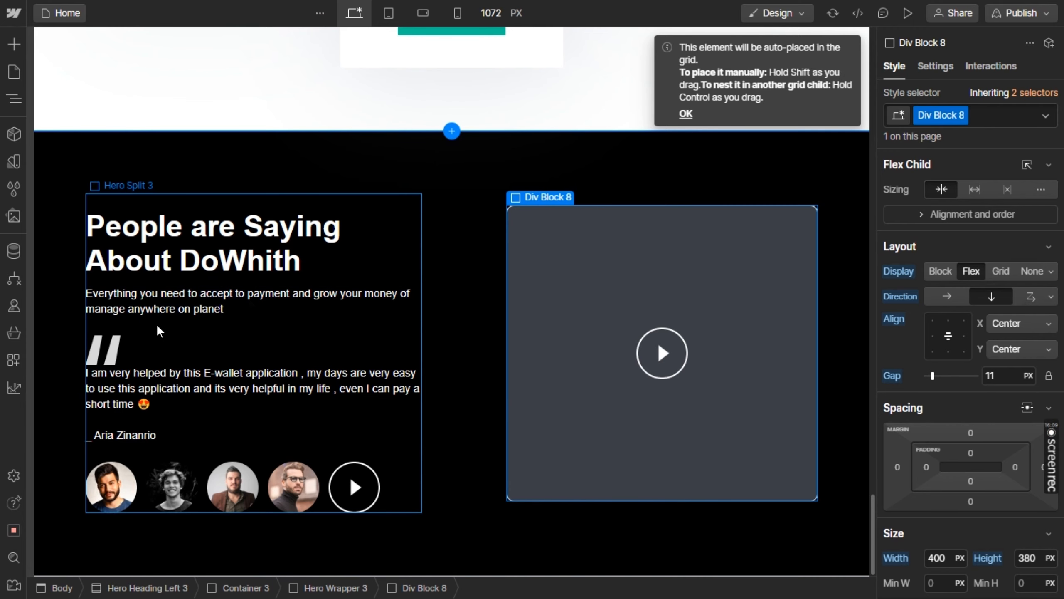
# Duplicate the "People are Saying About DoWhith" heading and place the copy below the play-button image in Div Block 8
pyautogui.click(217, 253)
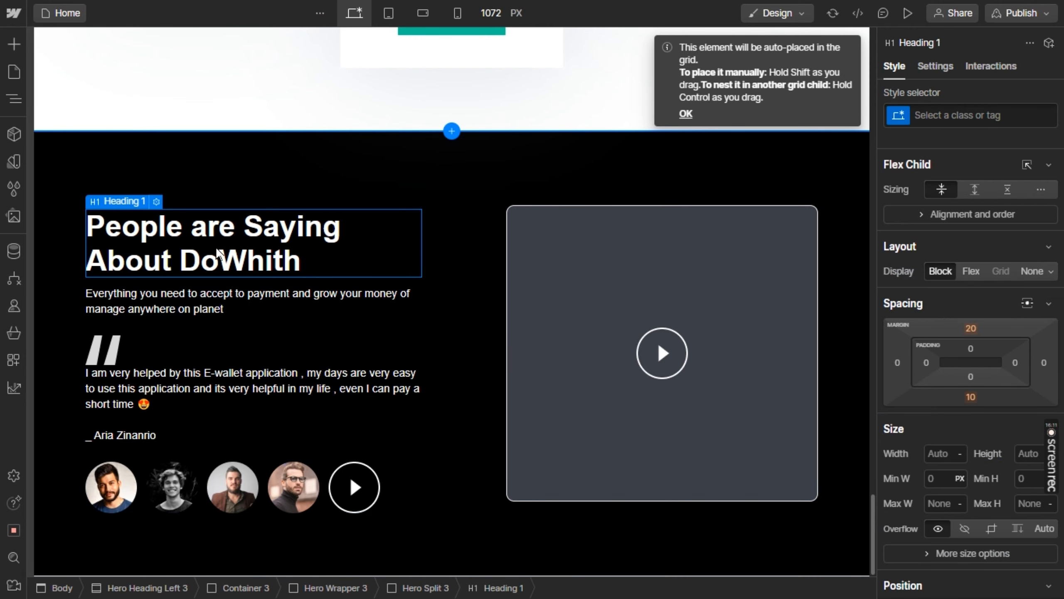
pyautogui.hotkey('ctrl', 'd')
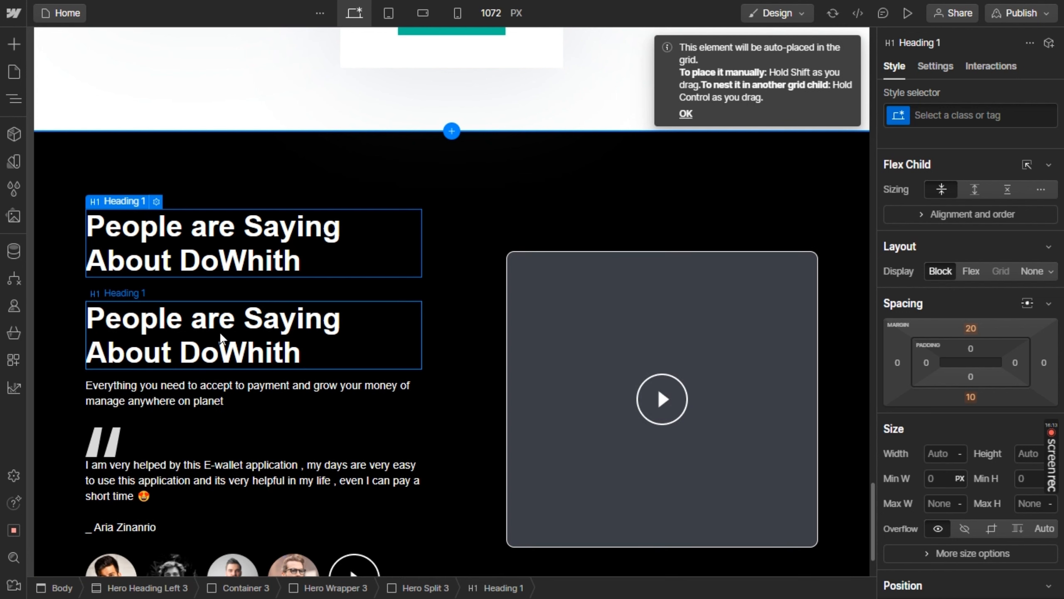
pyautogui.moveTo(585, 467); pyautogui.dragTo(660, 417)
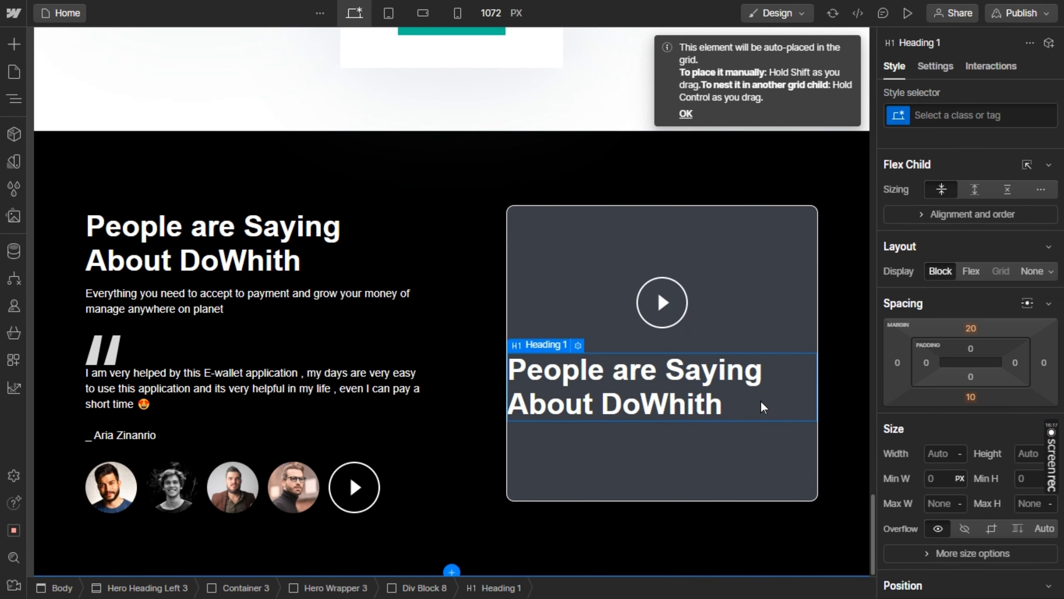
# Copy the card title from the Figma design and replace the duplicated heading's text with "Get Started"
pyautogui.hotkey('alt', 'Tab')
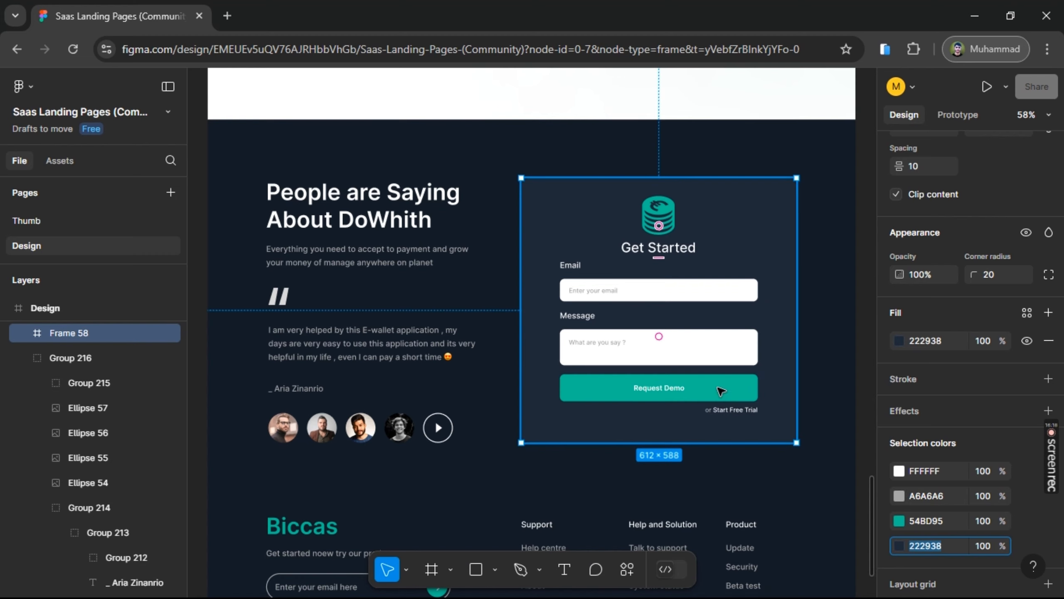
pyautogui.click(659, 249)
pyautogui.click(657, 248)
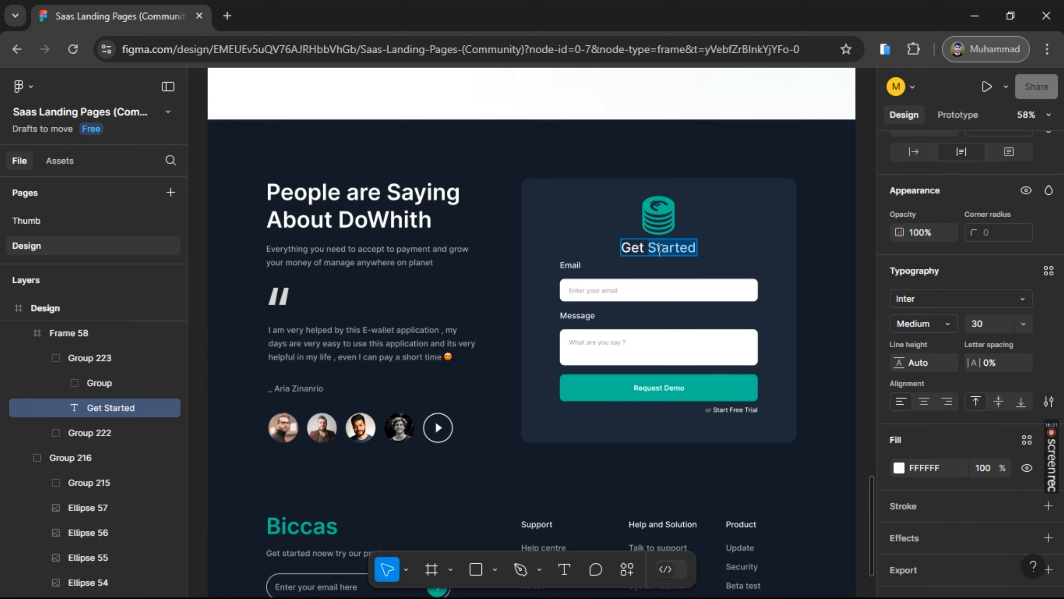
pyautogui.tripleClick(658, 249)
pyautogui.hotkey('ctrl', 'c')
pyautogui.hotkey('alt', 'Tab')
pyautogui.doubleClick(626, 379)
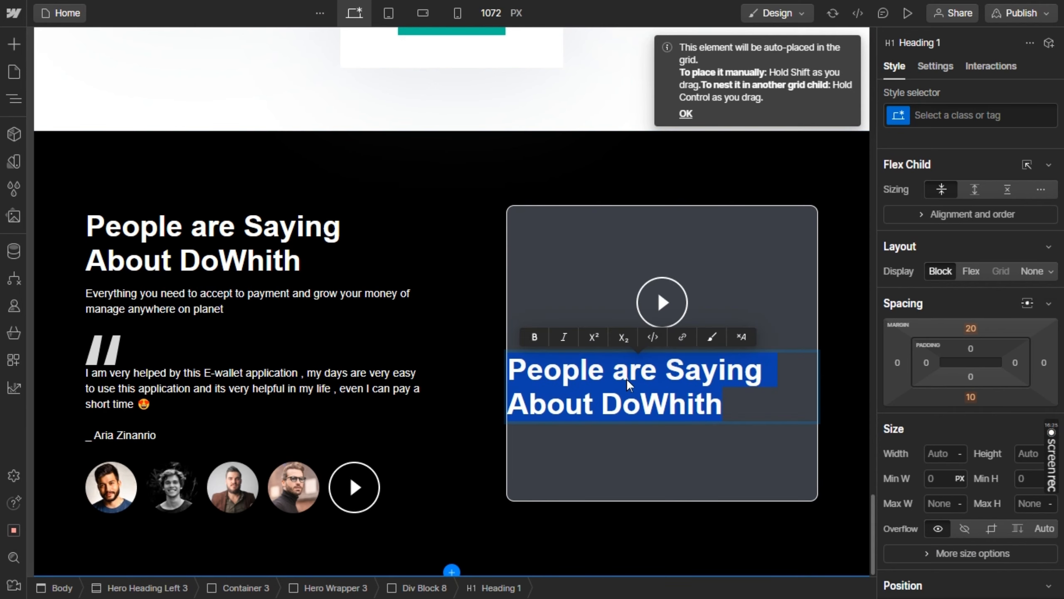
pyautogui.hotkey('ctrl', 'v')
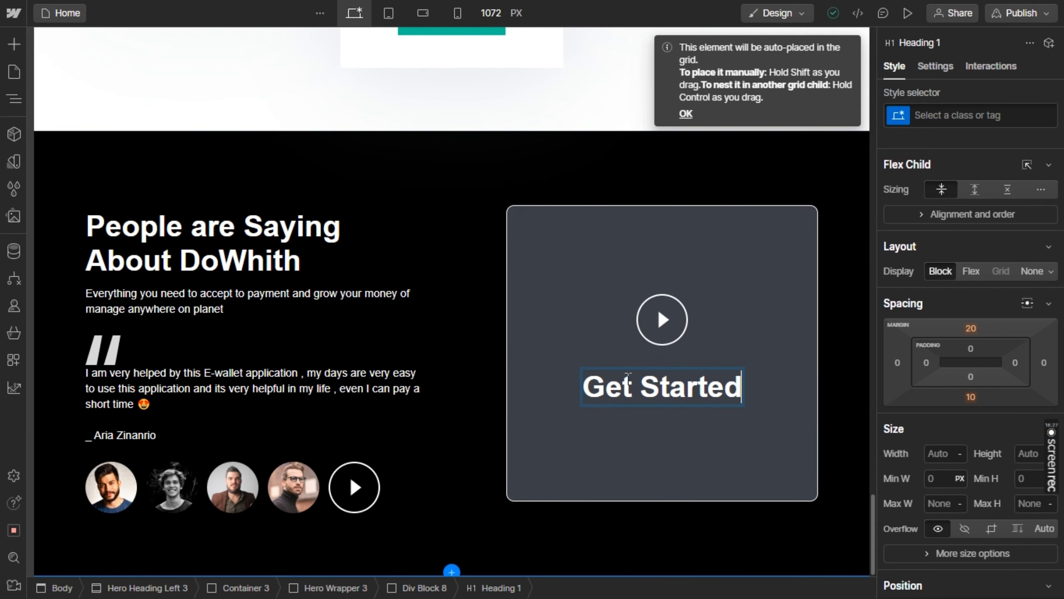
pyautogui.hotkey('ctrl', 'a')
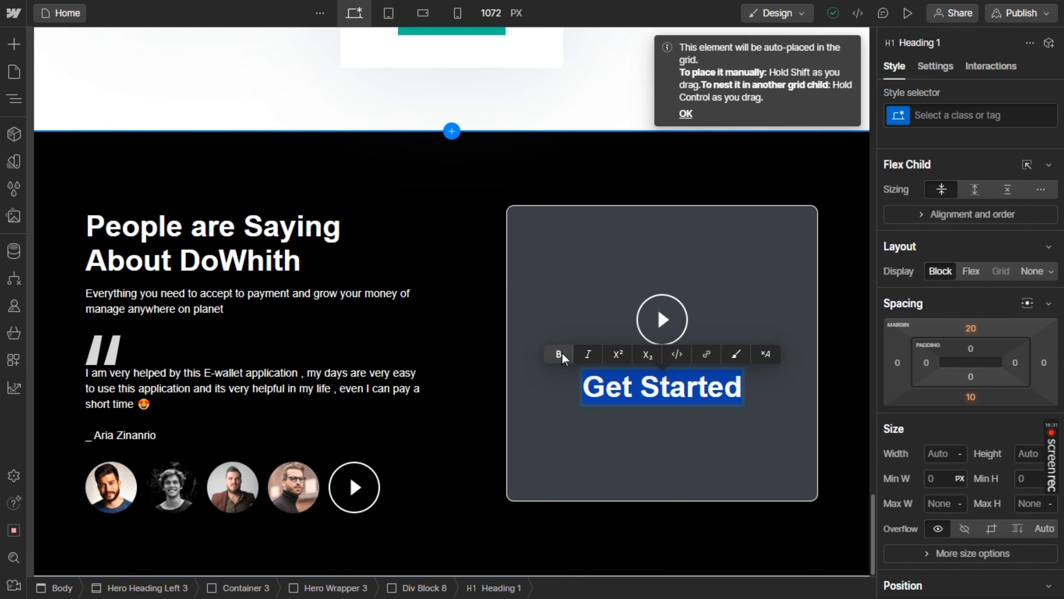
pyautogui.click(769, 404)
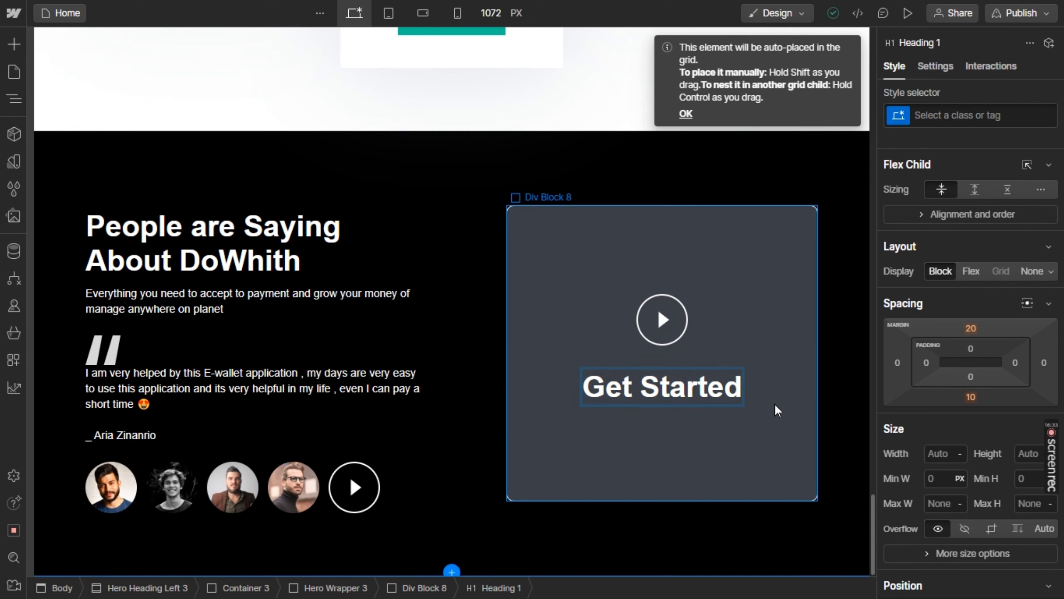
# Reduce the font size of the Get Started heading in the card
pyautogui.click(717, 388)
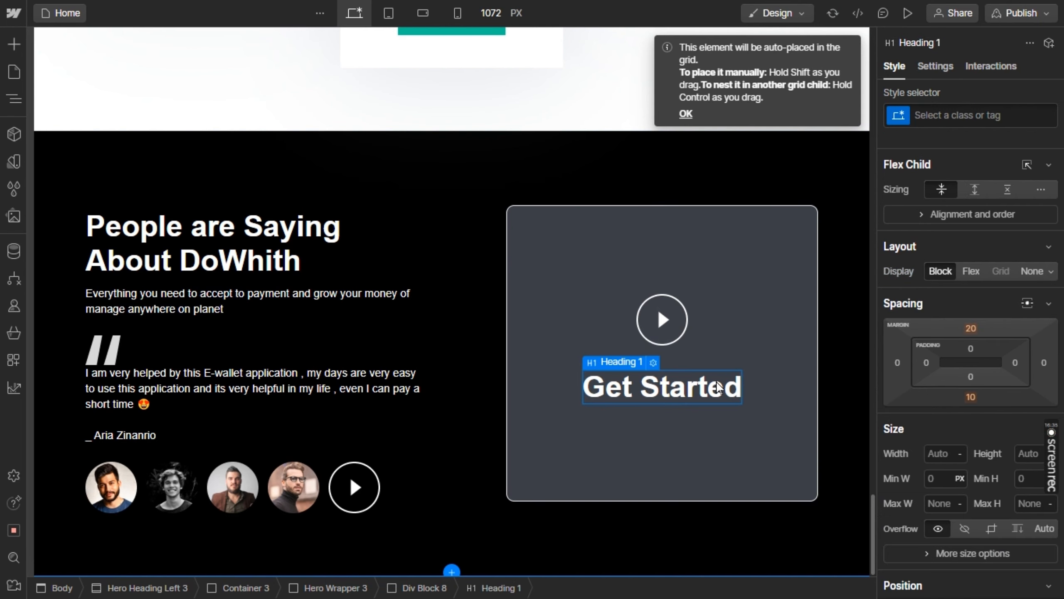
pyautogui.scroll(-8, 982, 299)
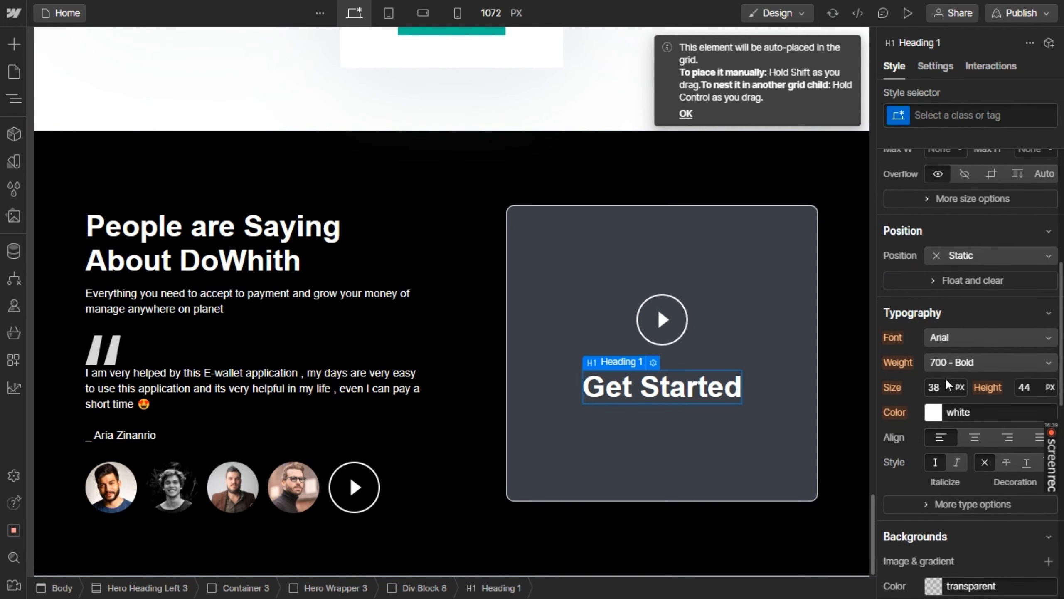
pyautogui.moveTo(942, 381); pyautogui.dragTo(935, 388)
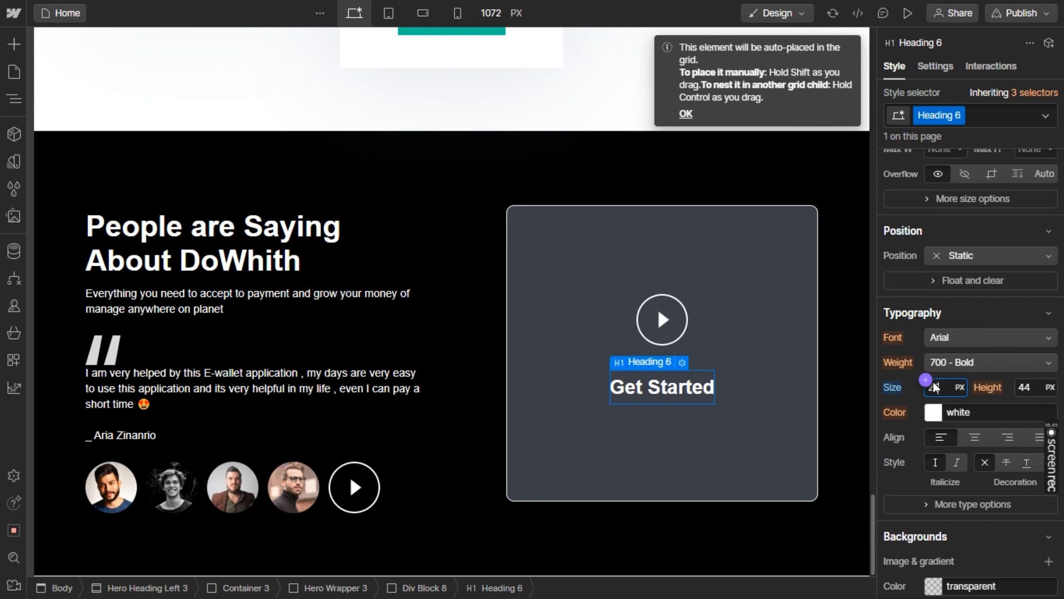
# Set the gap between the items of Div Block 8 to 0 px
pyautogui.click(759, 405)
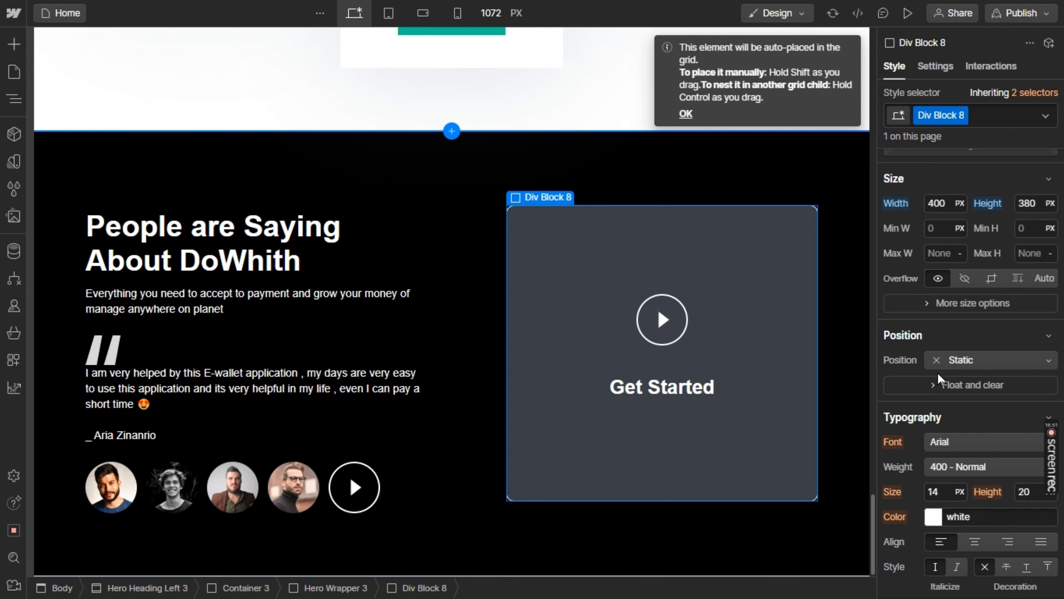
pyautogui.scroll(5, 971, 394)
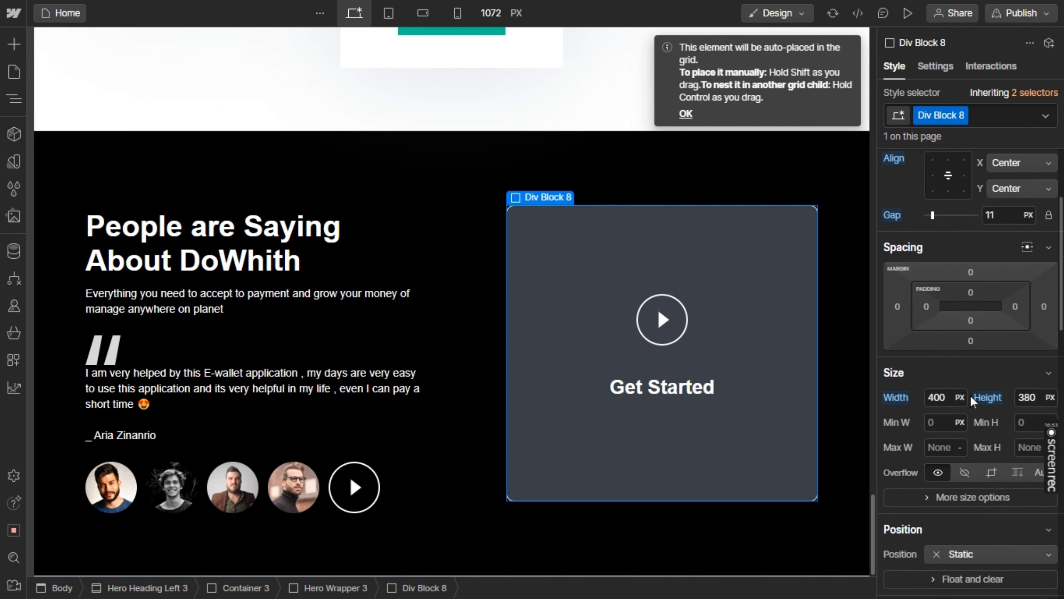
pyautogui.scroll(4, 970, 394)
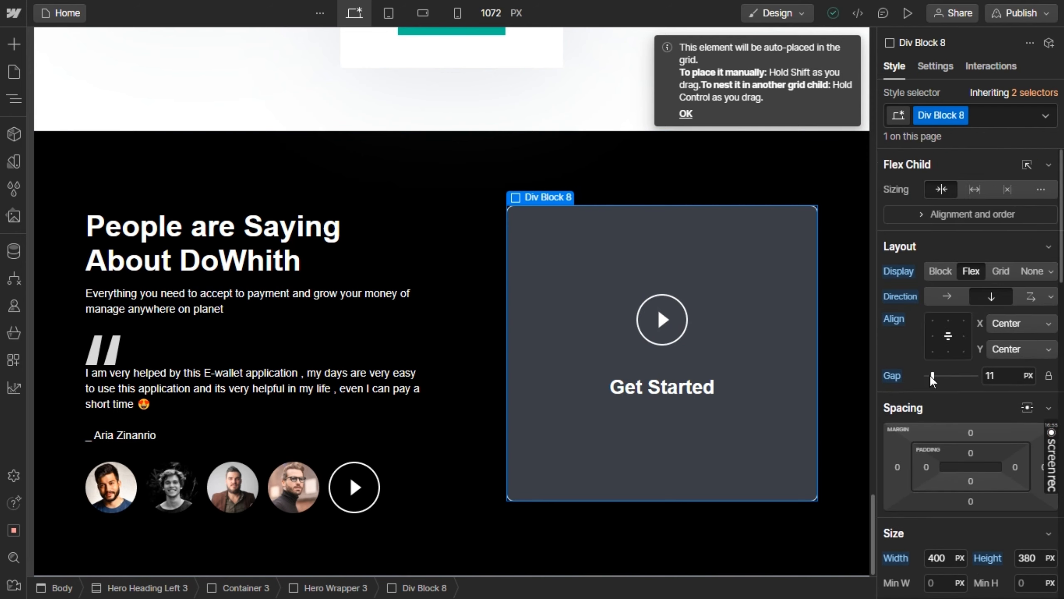
pyautogui.moveTo(929, 375); pyautogui.dragTo(920, 375)
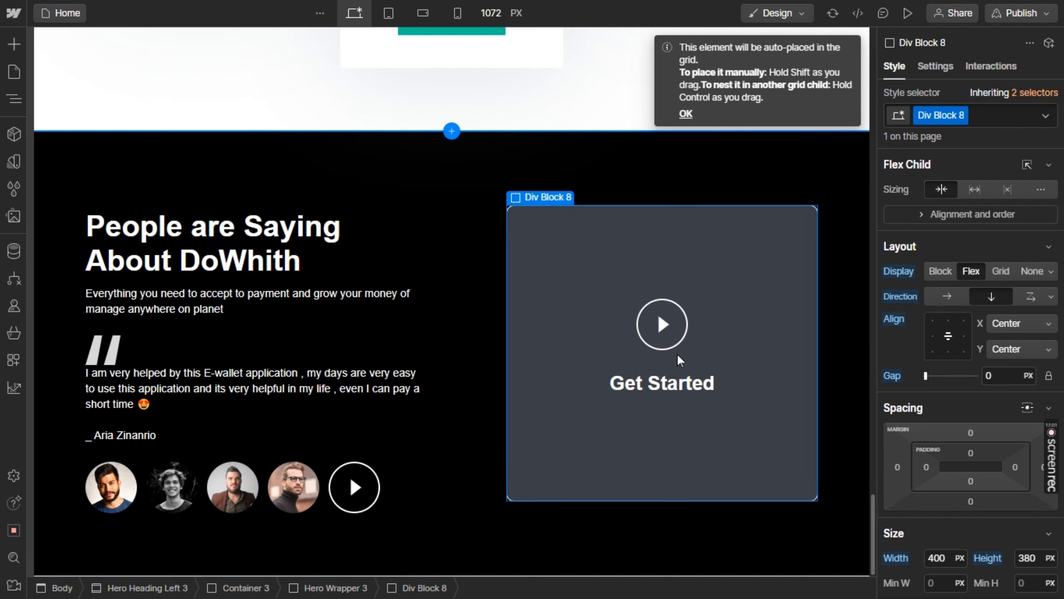
# After checking the Email label in Figma, add a text block reading "Email" below the Get Started heading
pyautogui.hotkey('alt', 'Tab')
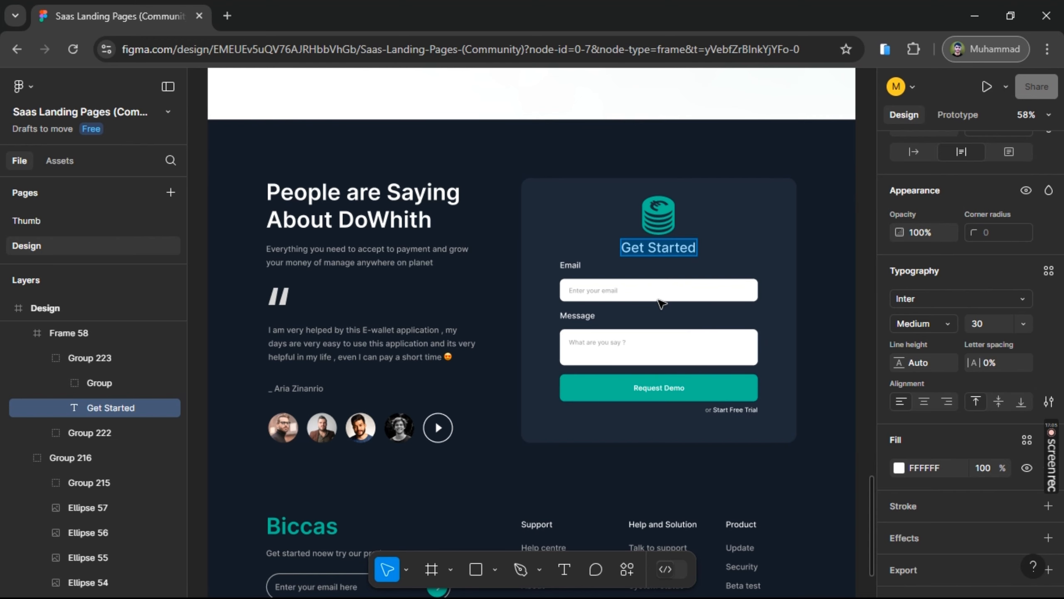
pyautogui.click(569, 261)
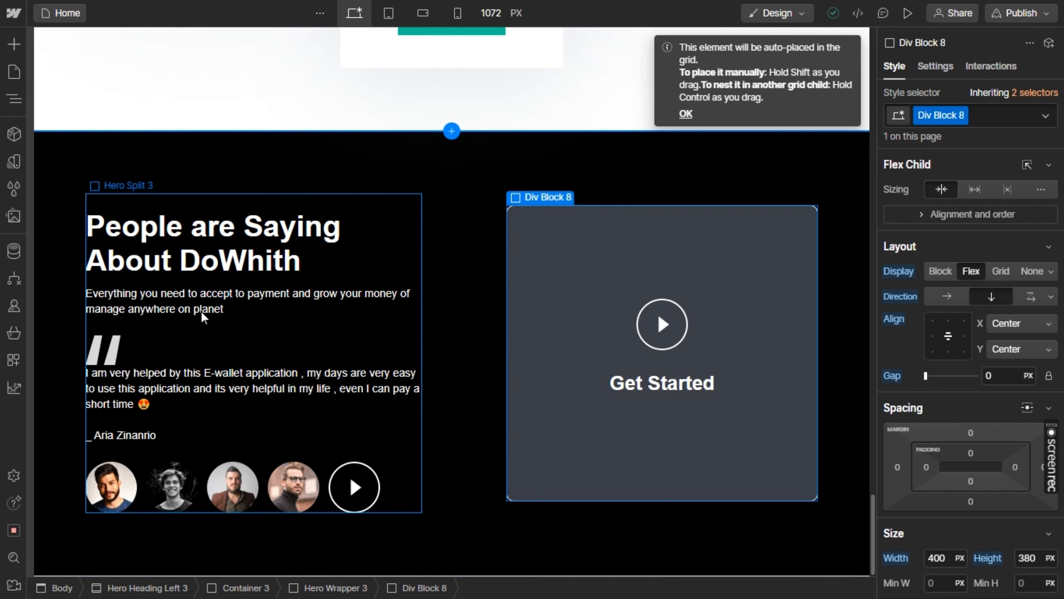
pyautogui.click(20, 48)
pyautogui.click(102, 94)
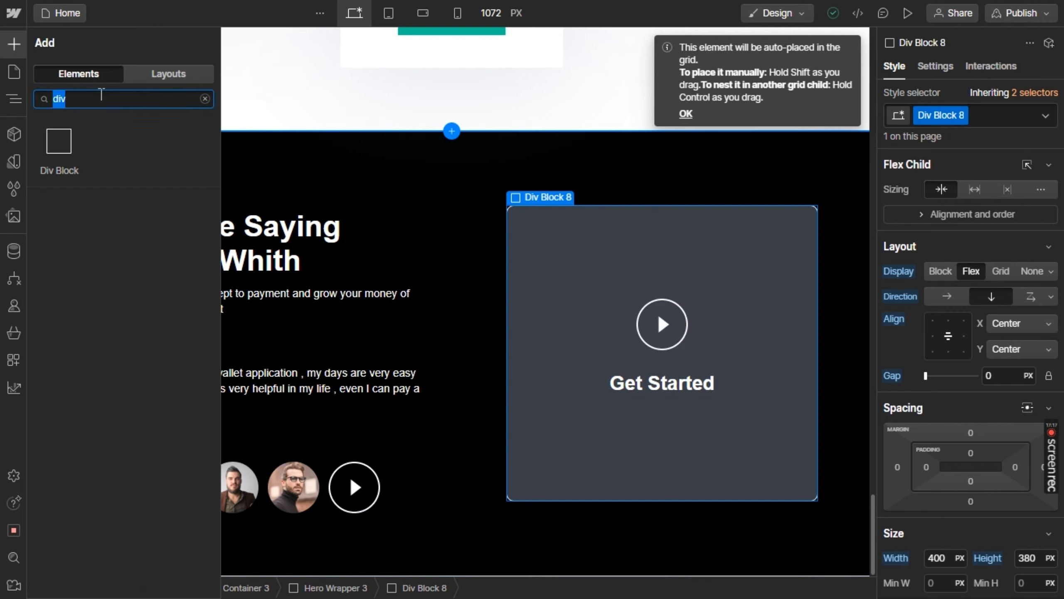
pyautogui.write('text')
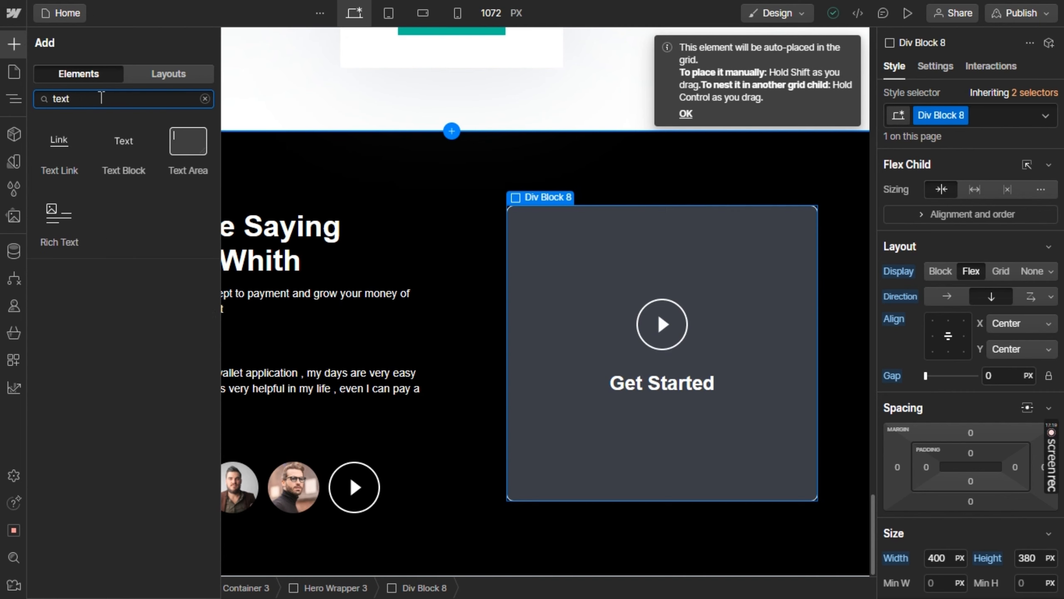
pyautogui.moveTo(123, 154); pyautogui.dragTo(627, 381)
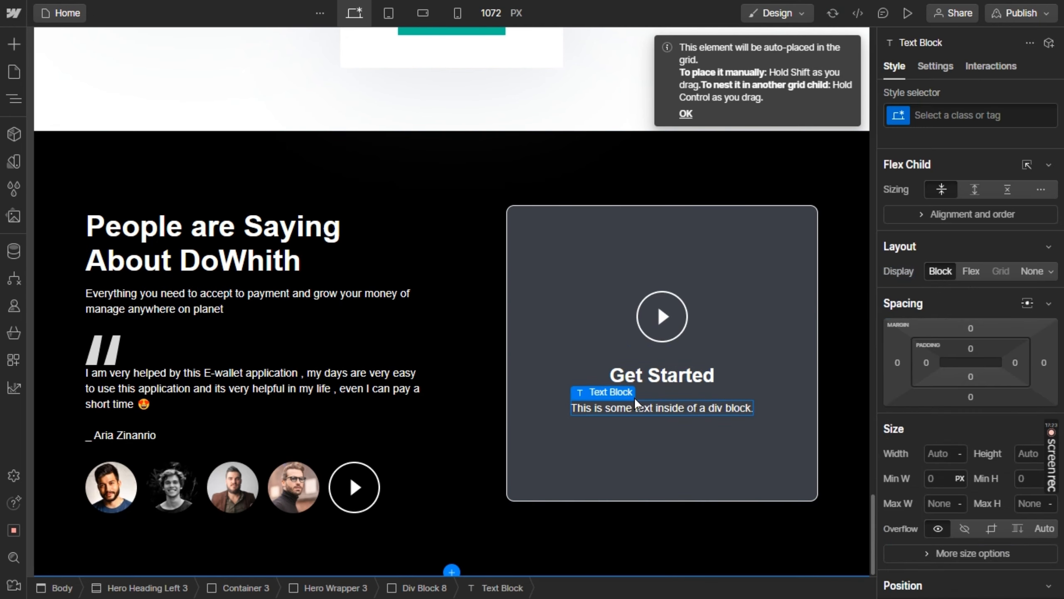
pyautogui.doubleClick(640, 408)
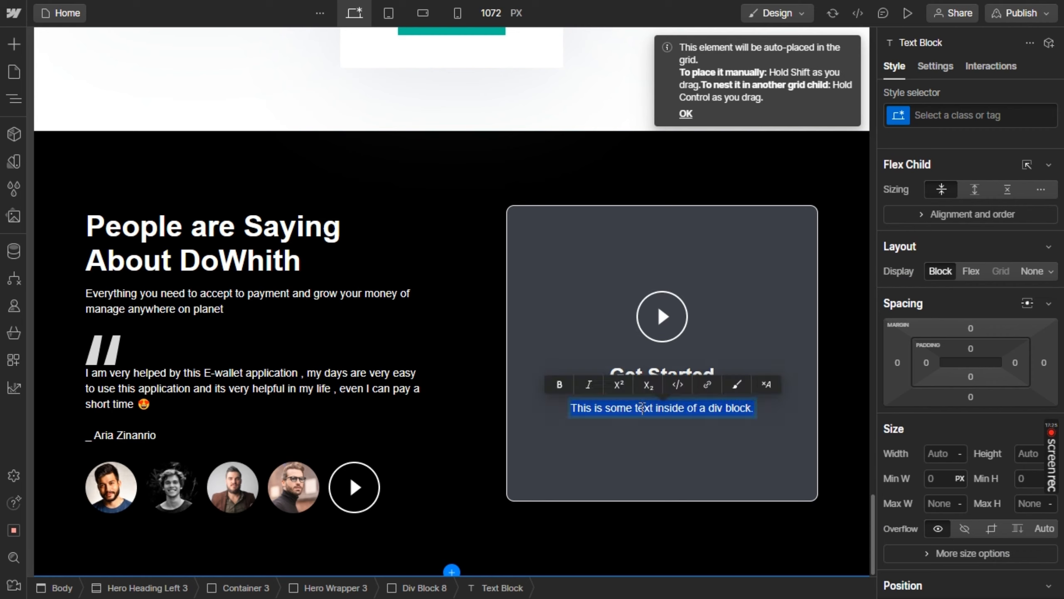
pyautogui.write('Email')
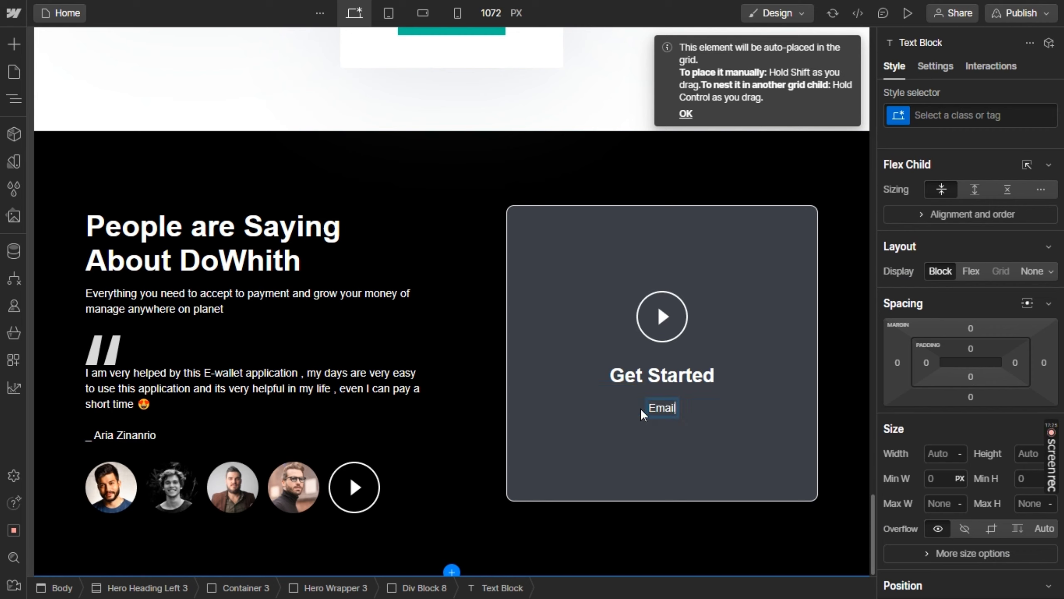
pyautogui.click(731, 417)
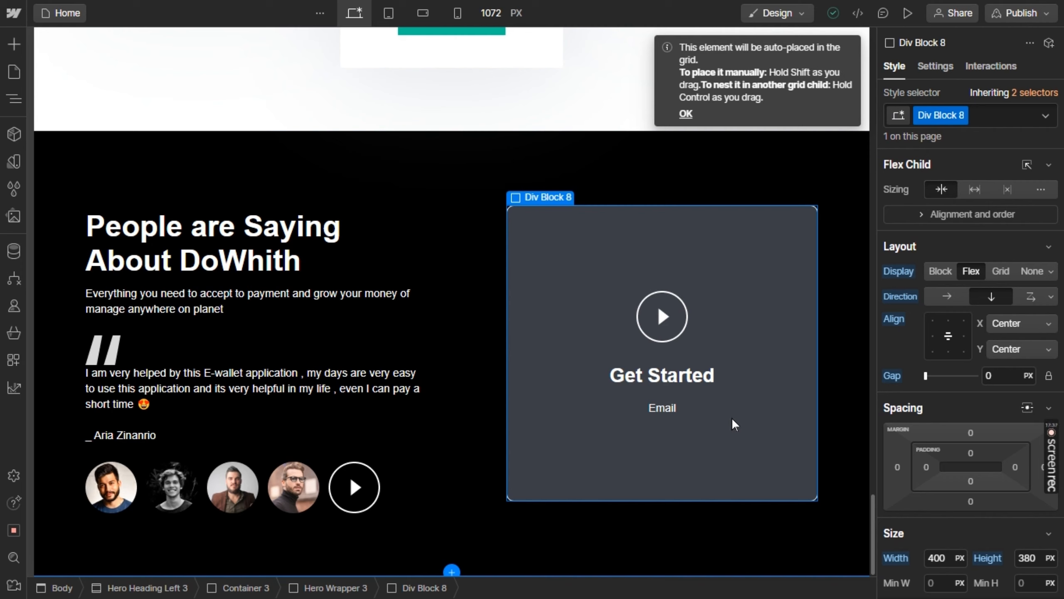
# Try left alignment for the contents of Div Block 8 and return them to centre alignment
pyautogui.click(938, 332)
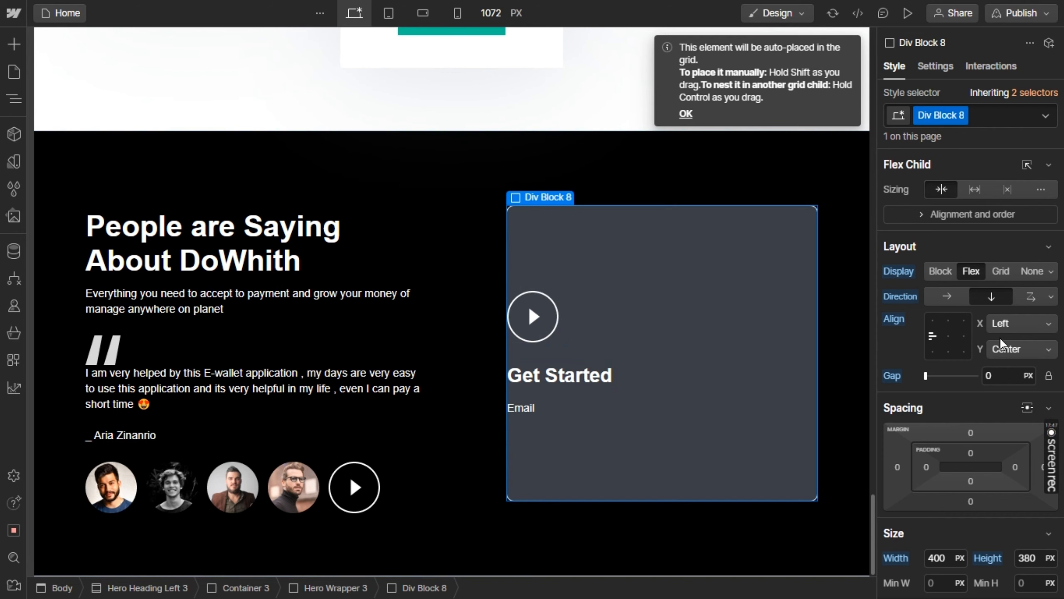
pyautogui.click(948, 337)
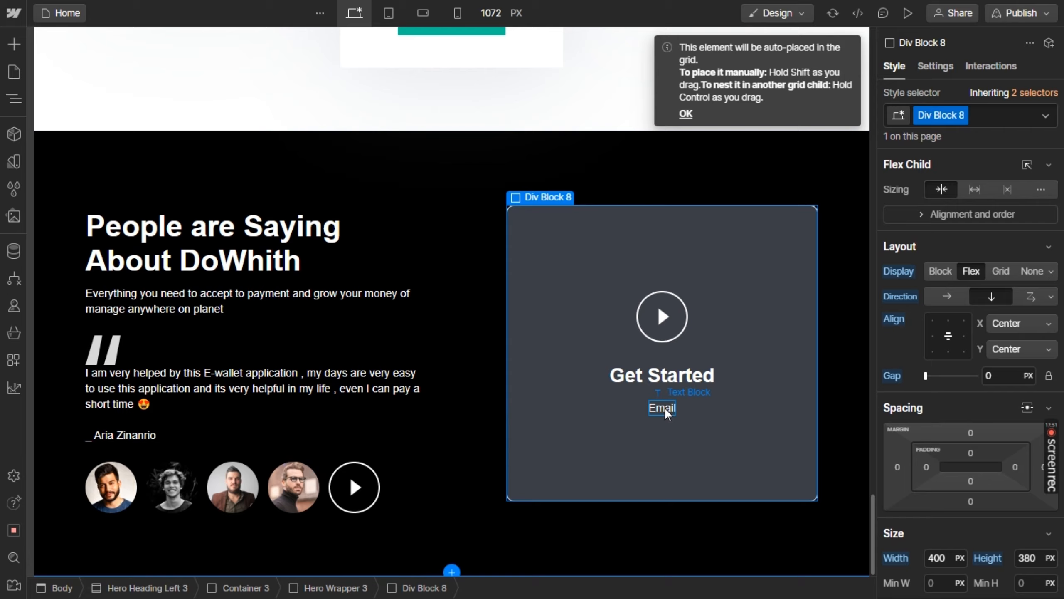
# Check the card's form fields in Figma and try to place a Text Area below the Email text in Webflow
pyautogui.hotkey('alt', 'Tab')
pyautogui.hotkey('alt', 'Tab')
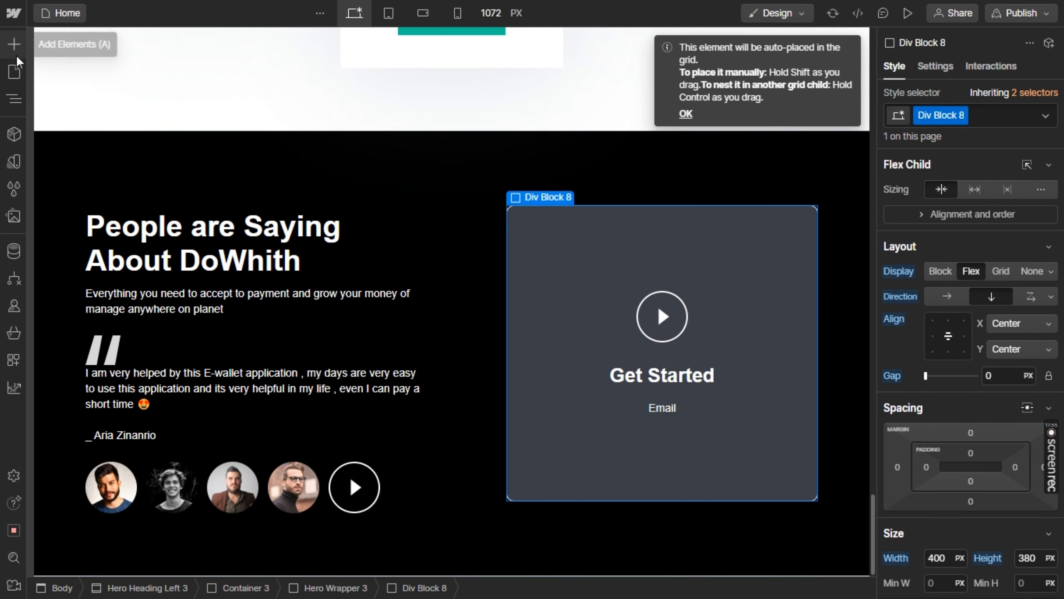
pyautogui.click(14, 44)
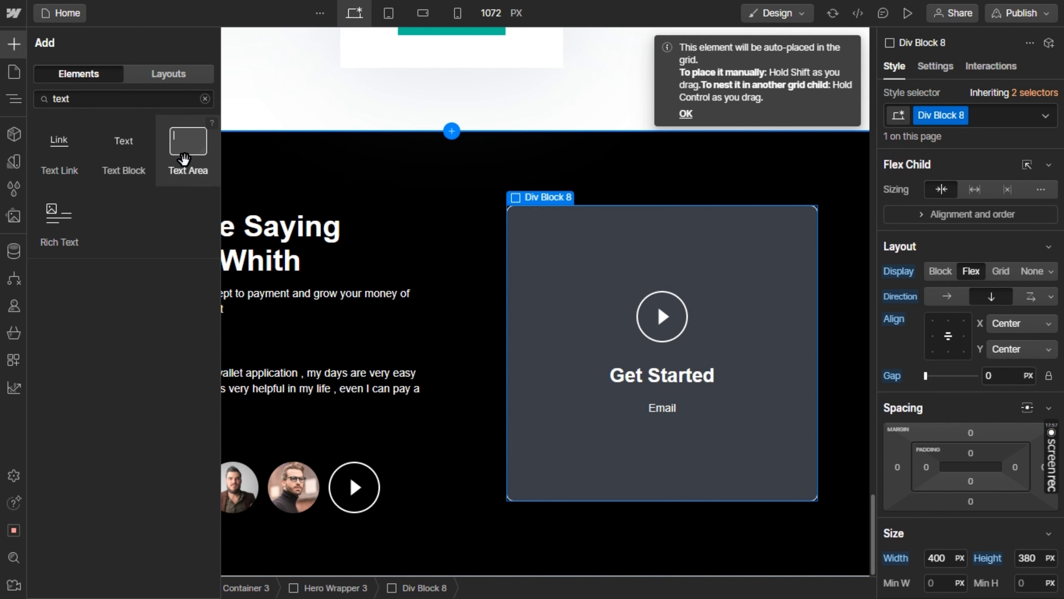
pyautogui.moveTo(185, 158); pyautogui.dragTo(645, 415)
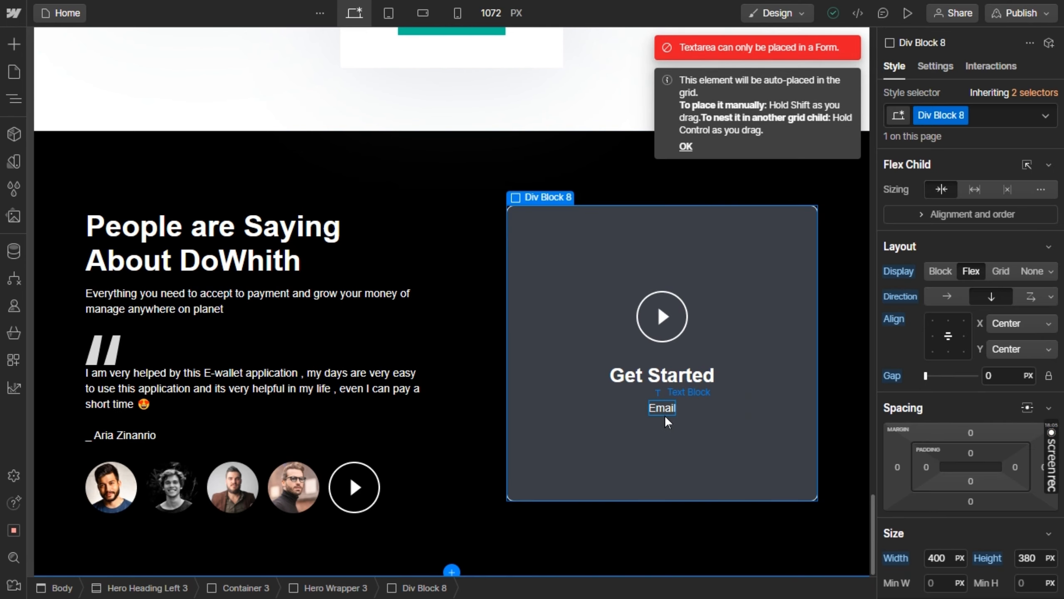
# Add a Form Block below the Email text in the card and delete the separate Email text block
pyautogui.click(17, 50)
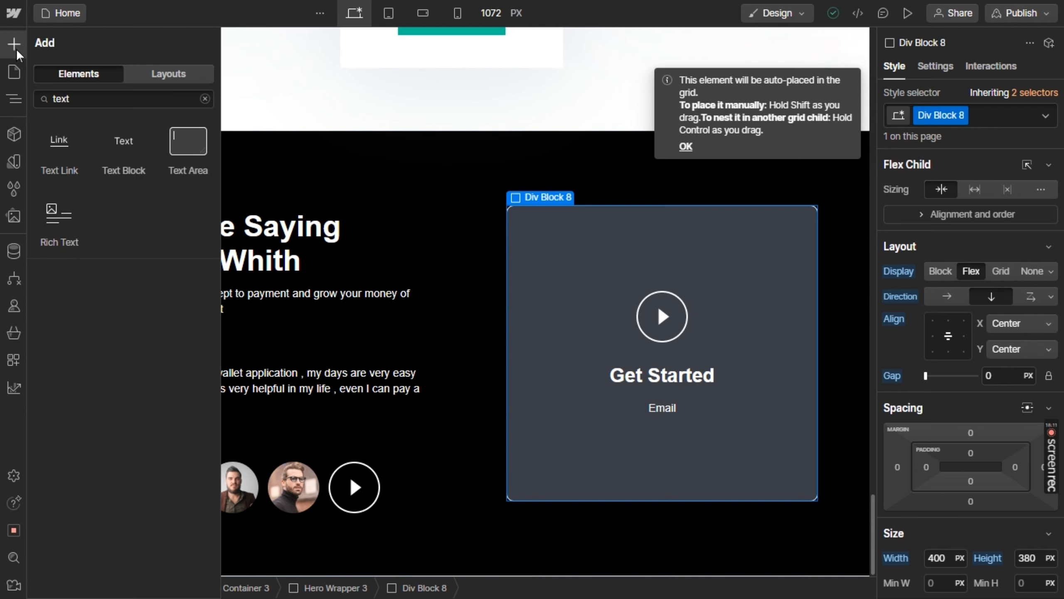
pyautogui.click(113, 102)
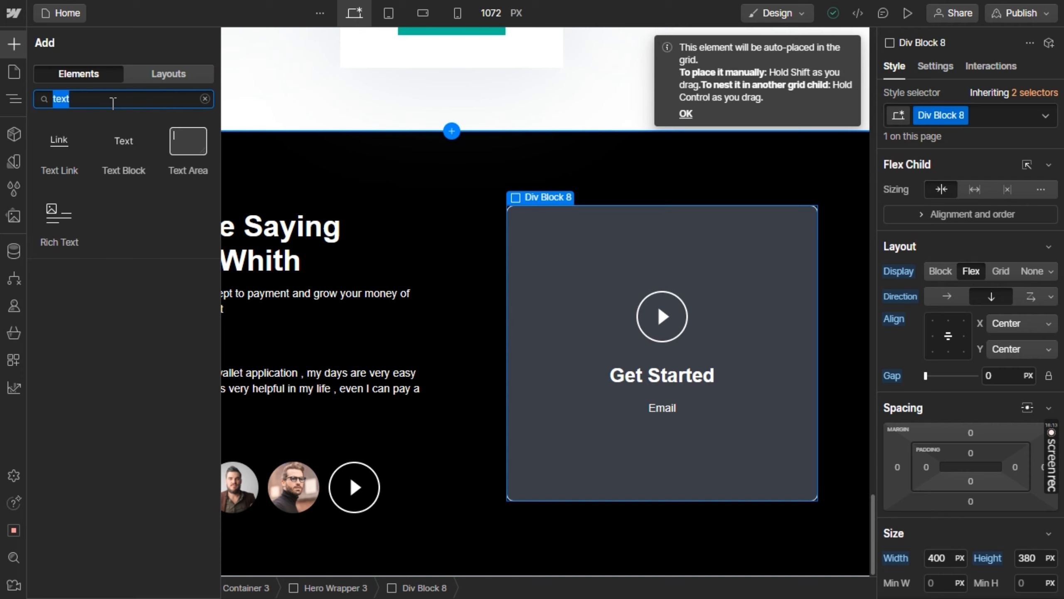
pyautogui.write('form')
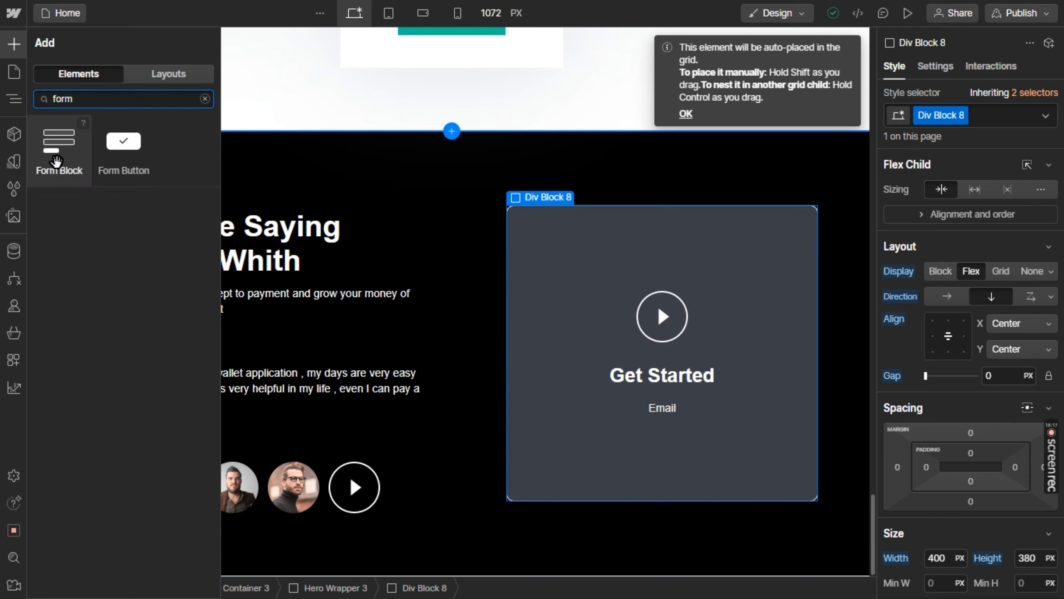
pyautogui.moveTo(57, 160); pyautogui.dragTo(642, 412)
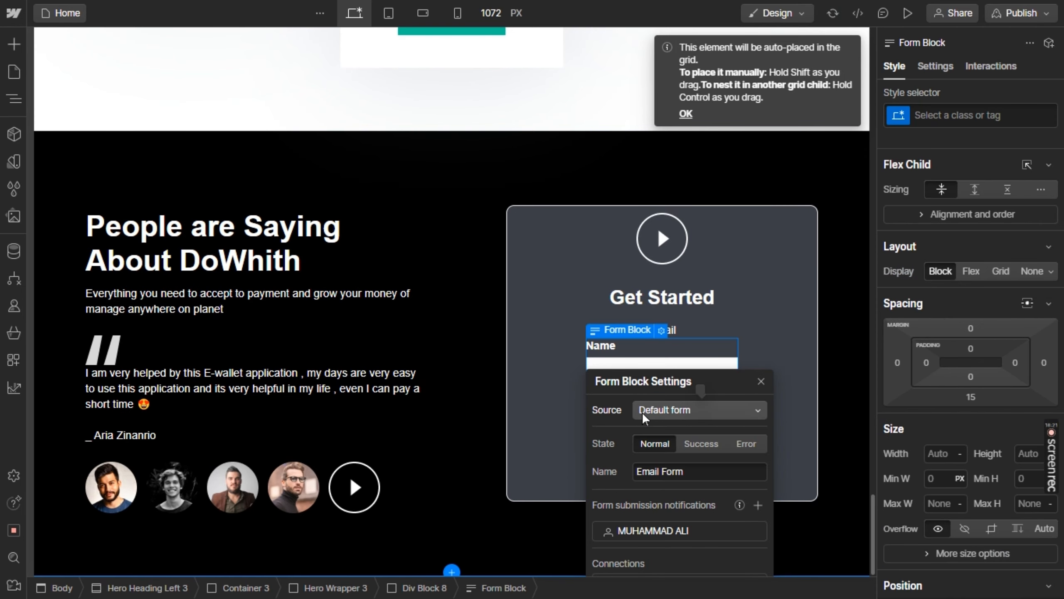
pyautogui.click(538, 379)
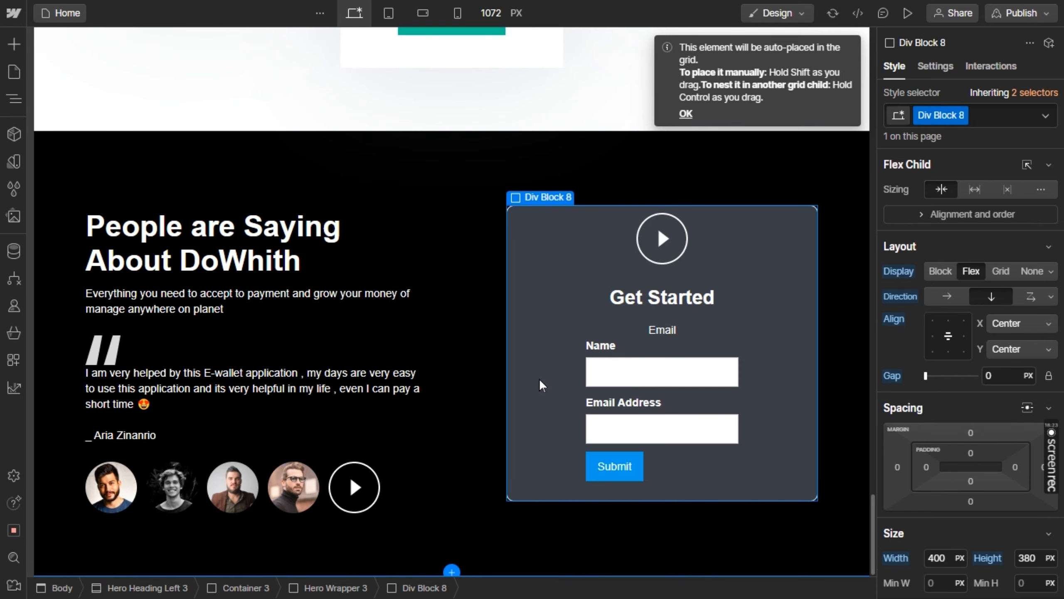
pyautogui.click(667, 327)
pyautogui.press('Delete')
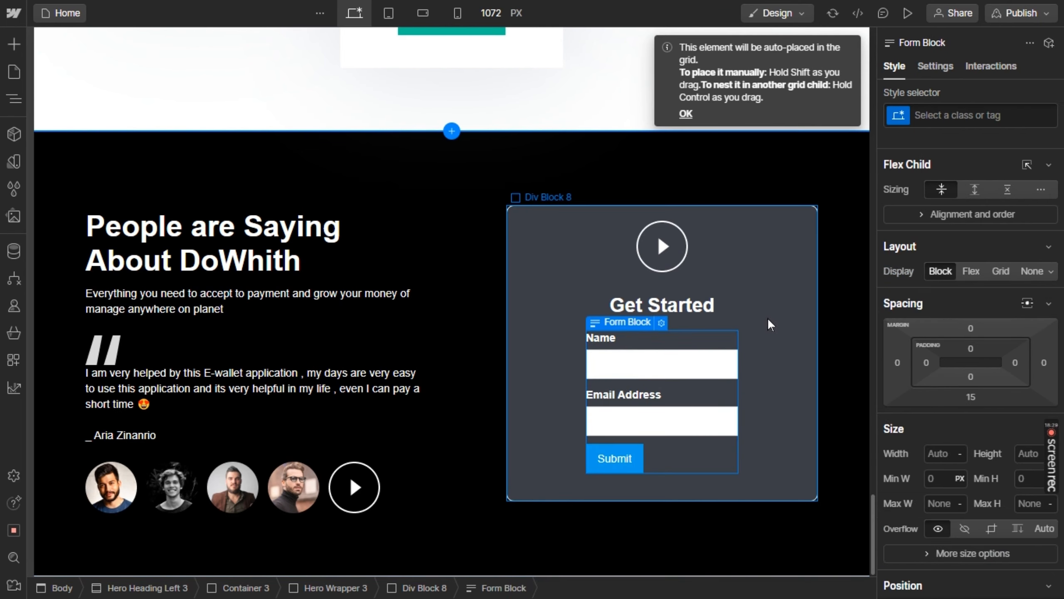
# Check the Figma card's field labels and change the Webflow form's Name label to "Email"
pyautogui.hotkey('alt', 'Tab')
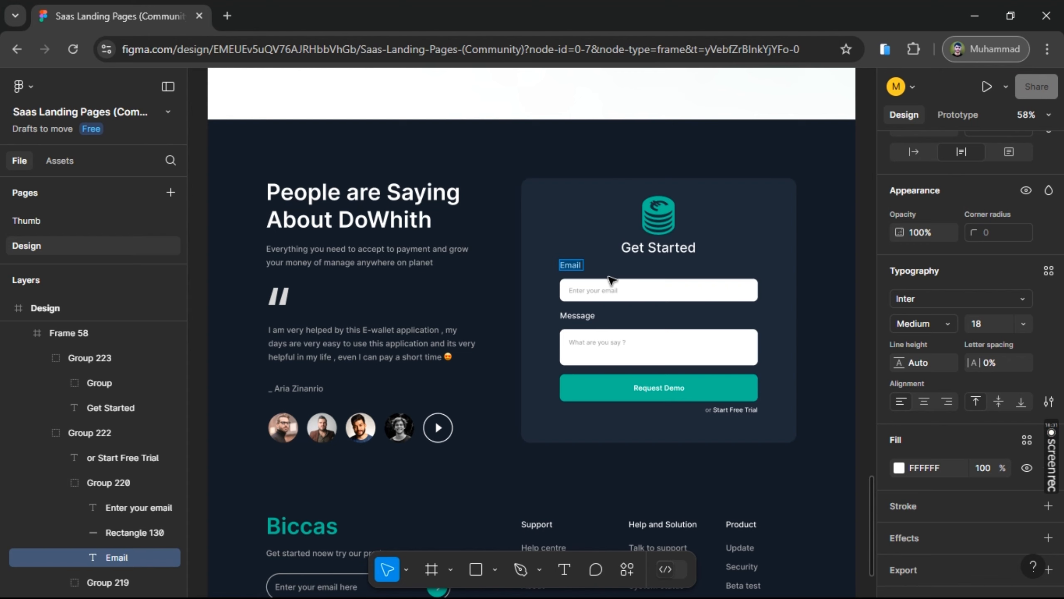
pyautogui.hotkey('alt', 'Tab')
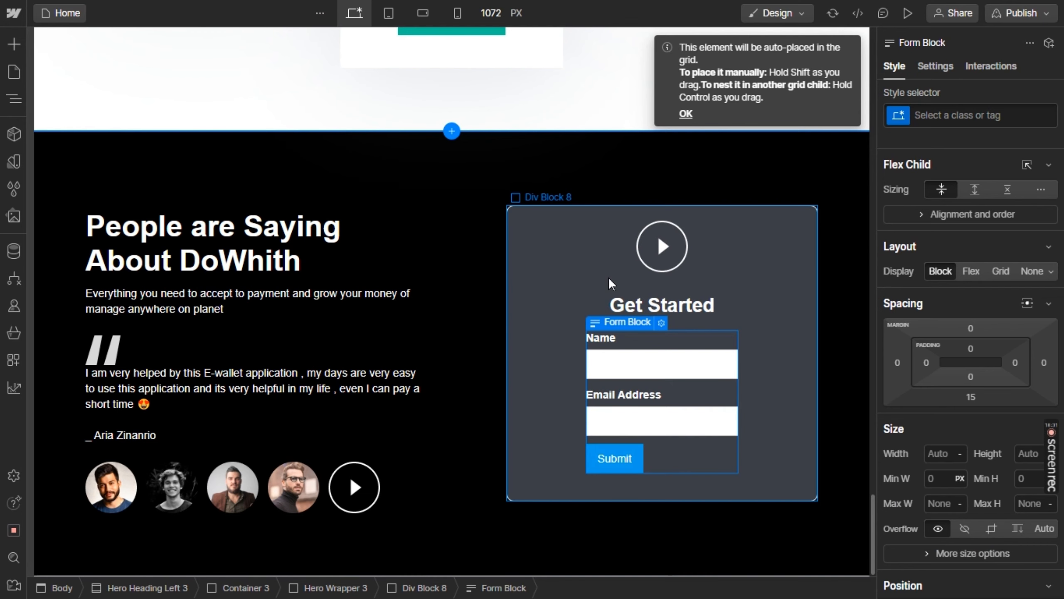
pyautogui.click(599, 342)
pyautogui.doubleClick(599, 341)
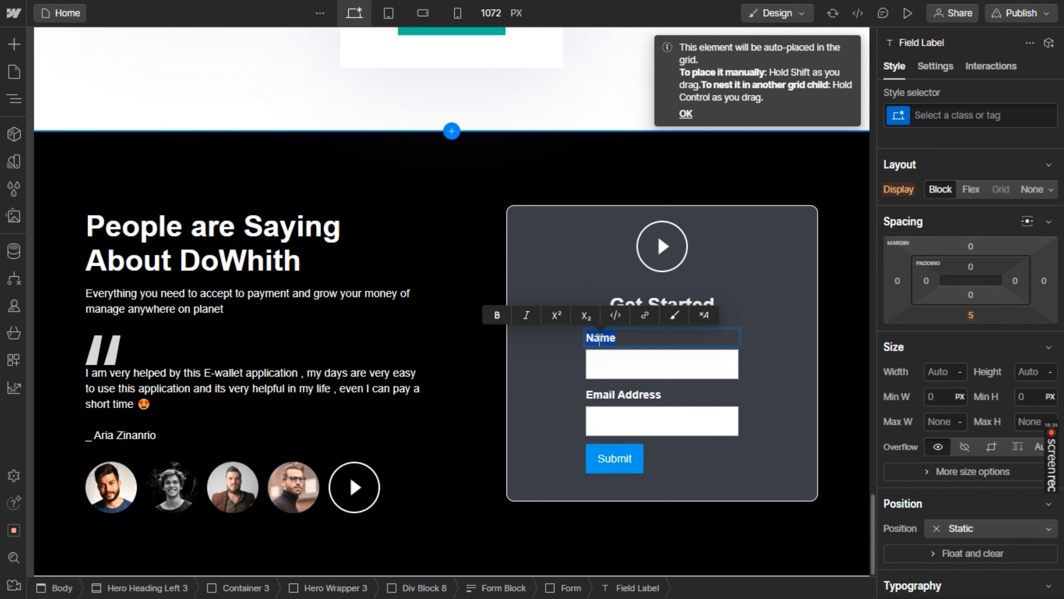
pyautogui.press('BackSpace')
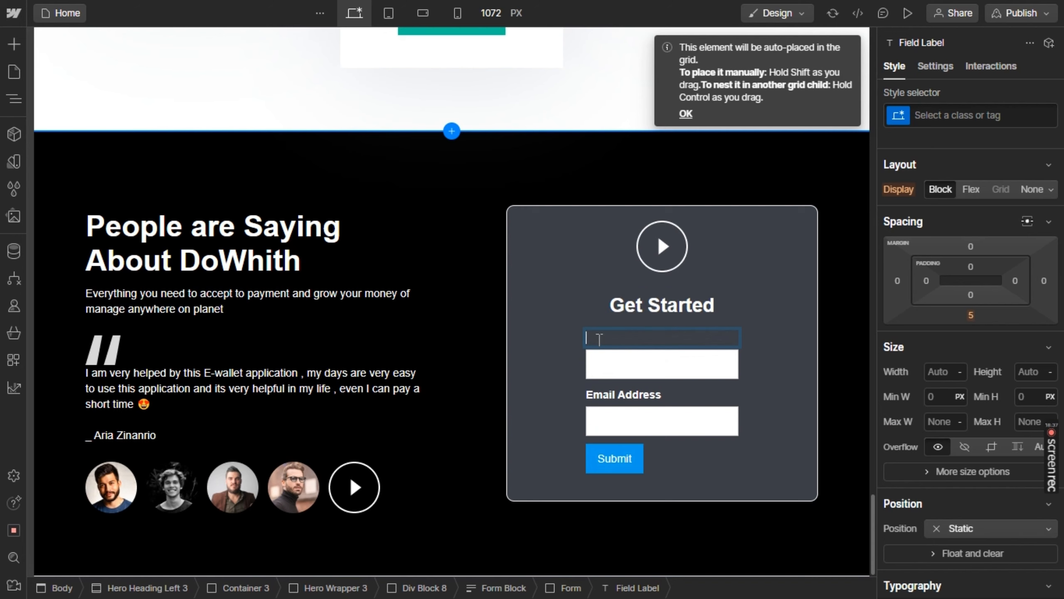
pyautogui.write('Email')
# After checking the Message label in Figma, delete the form's first text field and its Email label in Webflow
pyautogui.hotkey('alt', 'Tab')
pyautogui.click(586, 317)
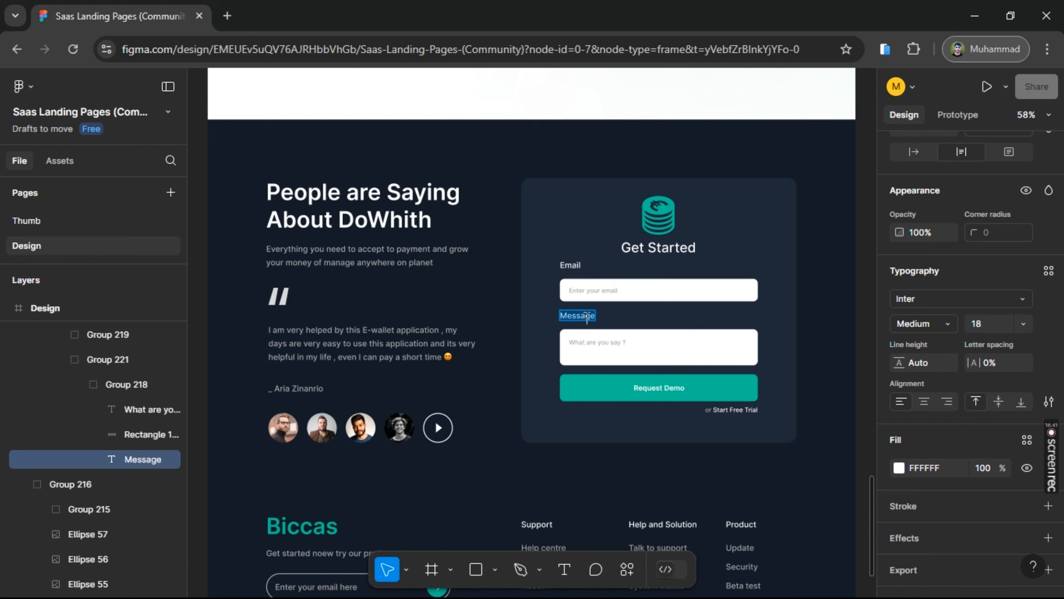
pyautogui.hotkey('alt', 'Tab')
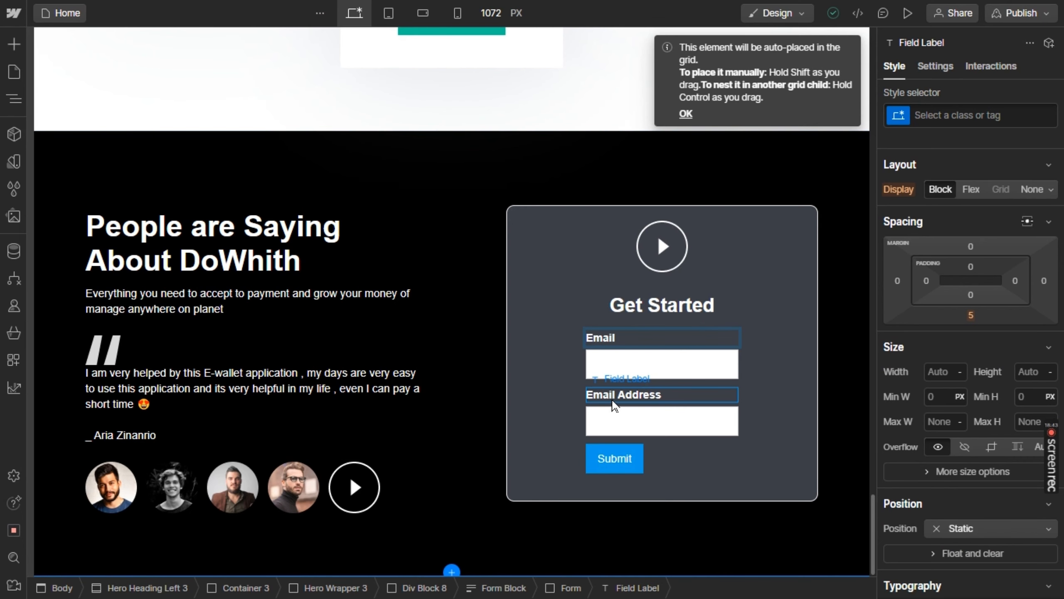
pyautogui.doubleClick(631, 398)
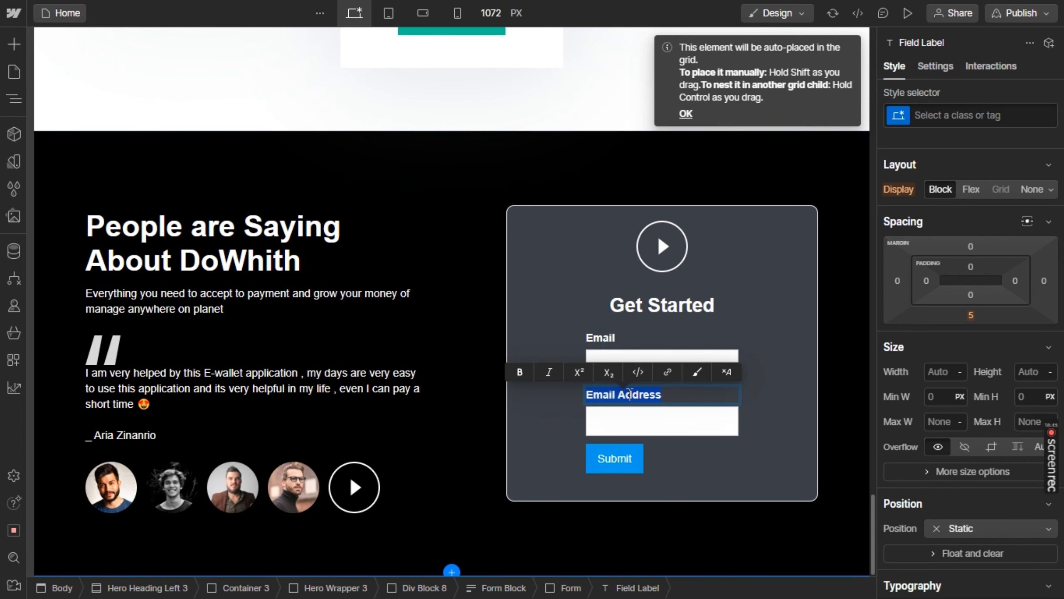
pyautogui.click(670, 356)
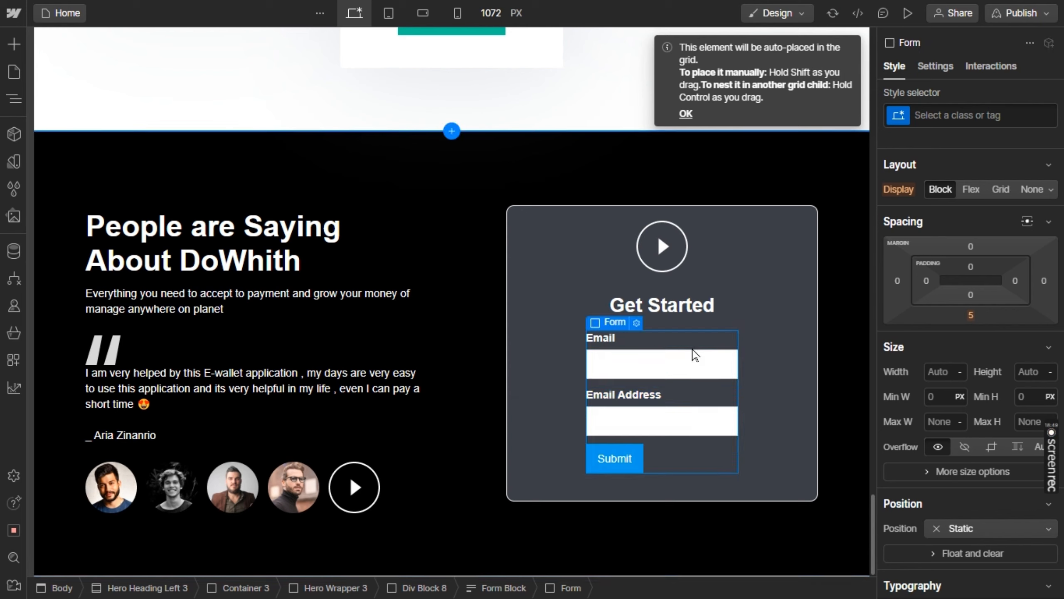
pyautogui.click(661, 367)
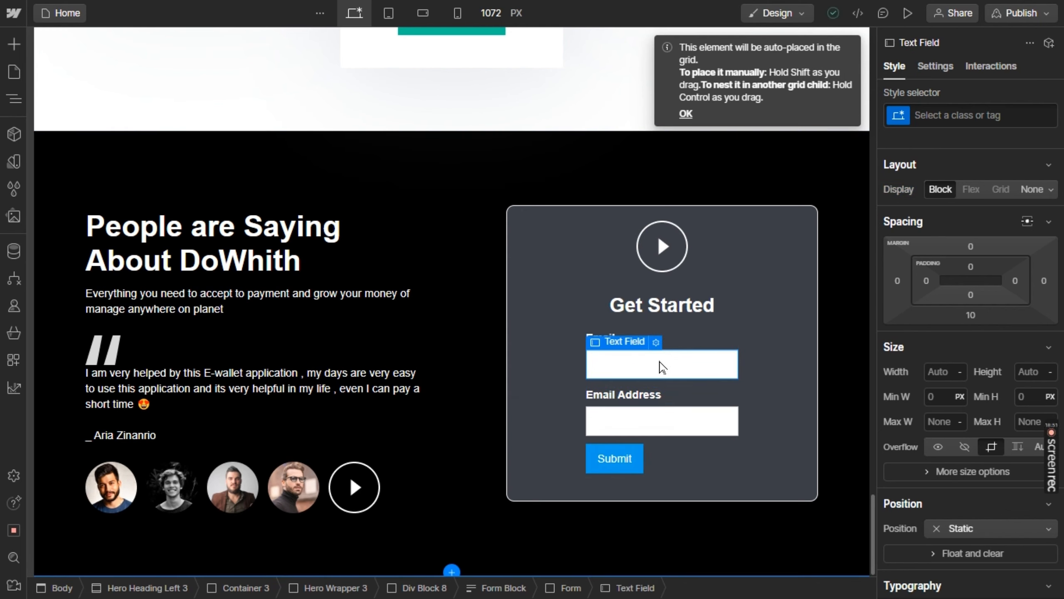
pyautogui.press('Delete')
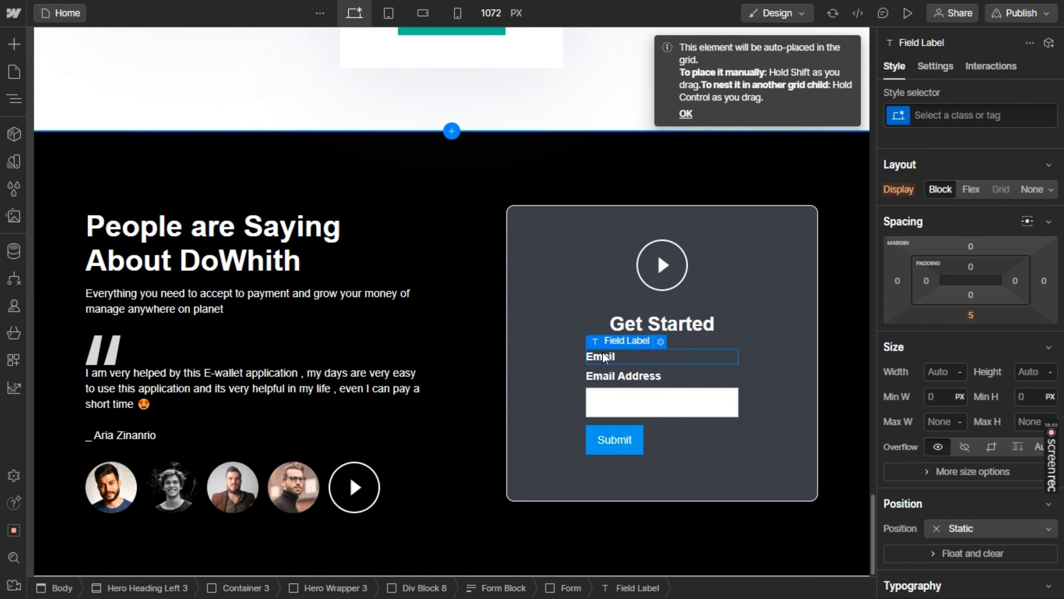
pyautogui.press('Delete')
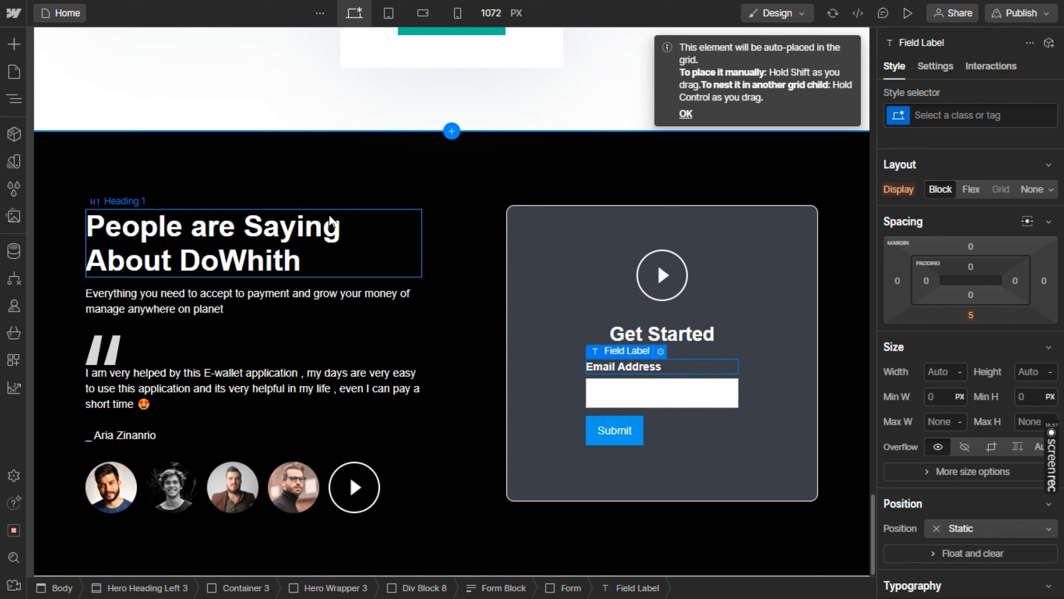
# Duplicate the Email Address label and its text field, and place one label between the two fields
pyautogui.click(693, 413)
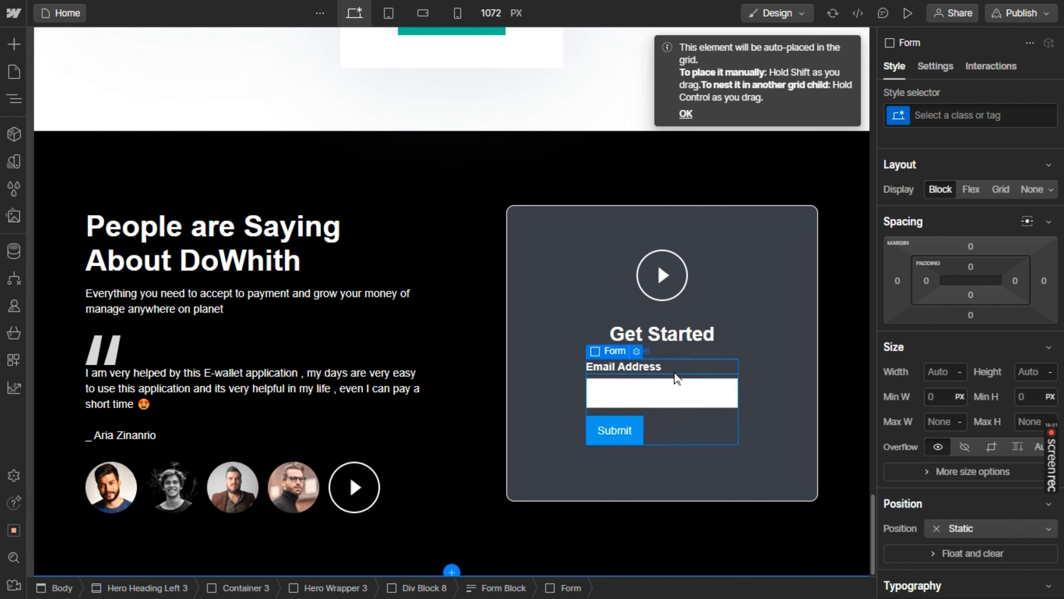
pyautogui.click(675, 371)
pyautogui.hotkey('ctrl', 'd')
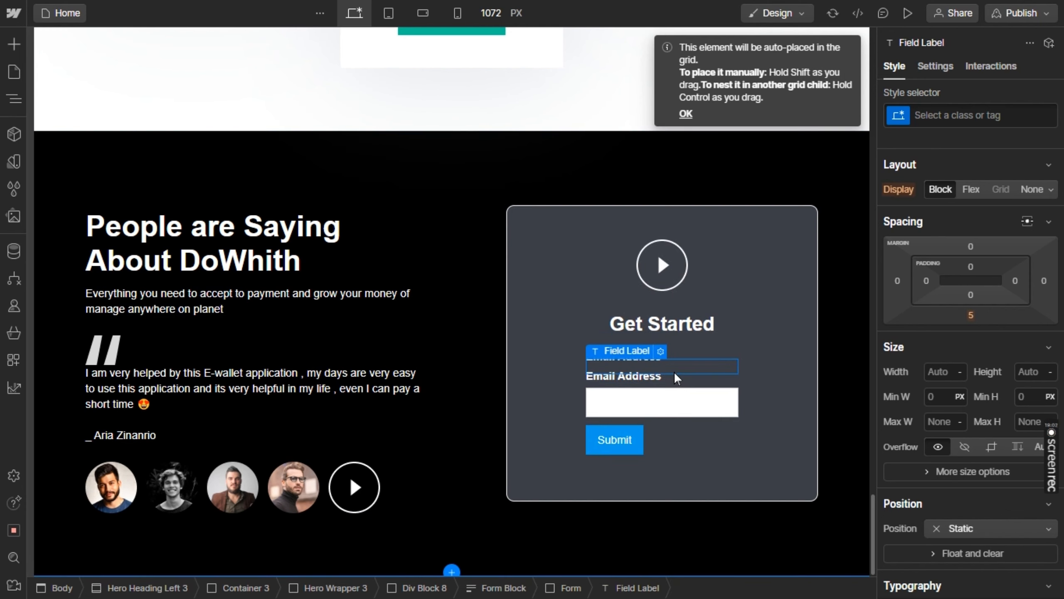
pyautogui.click(676, 405)
pyautogui.hotkey('ctrl', 'd')
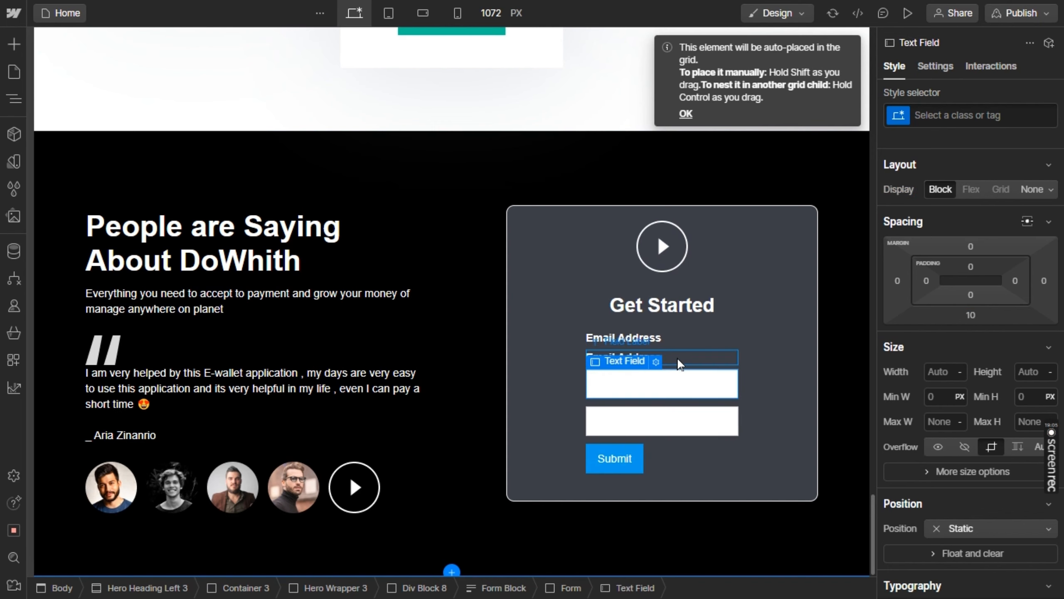
pyautogui.moveTo(679, 364); pyautogui.dragTo(673, 409)
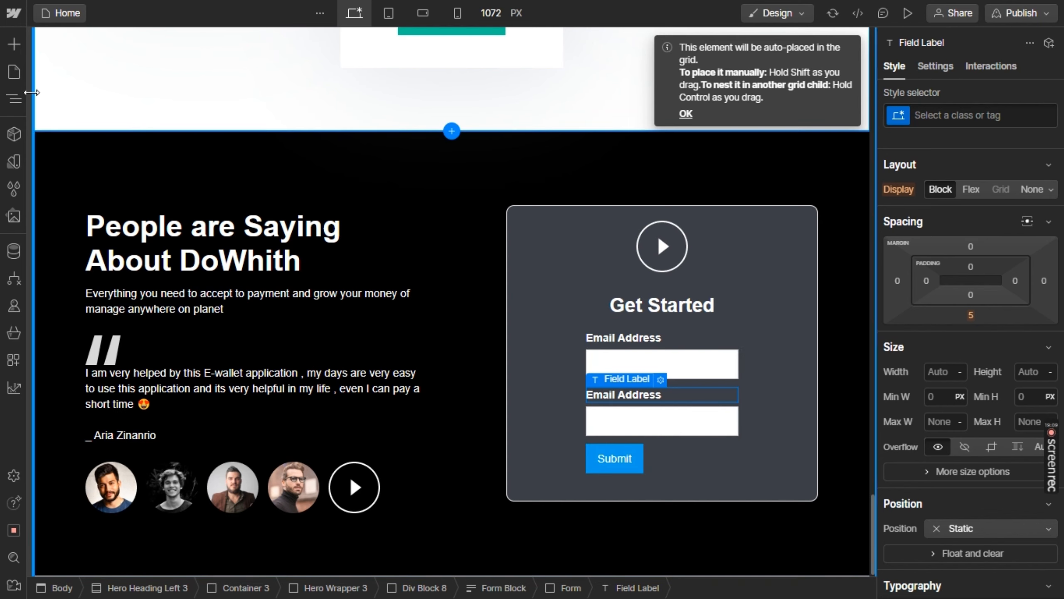
# Check the form labels in Figma and change the second Email Address label in Webflow to "Message"
pyautogui.click(14, 44)
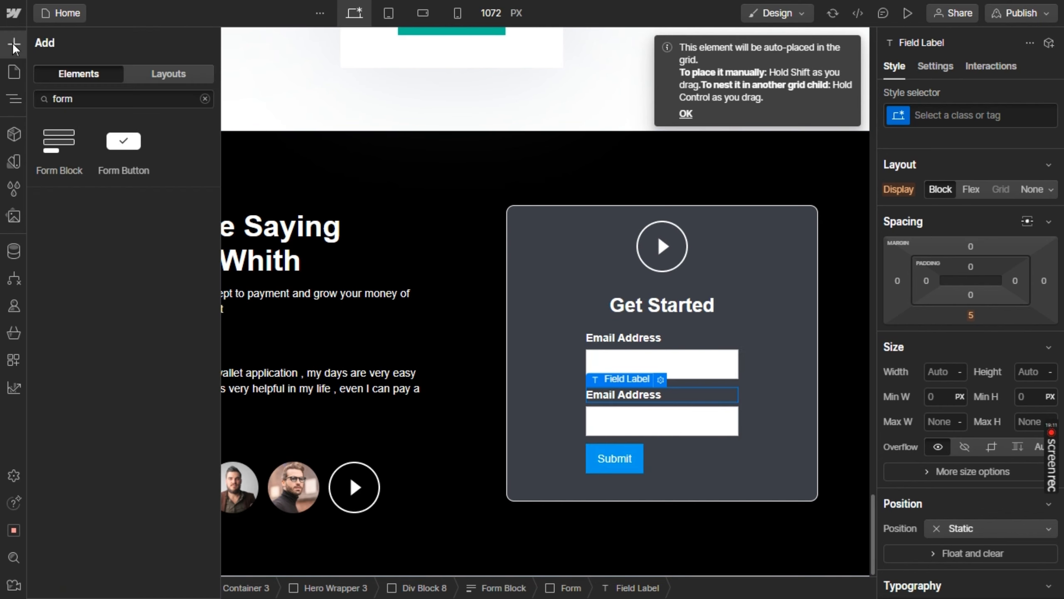
pyautogui.hotkey('alt', 'Tab')
pyautogui.hotkey('alt', 'Tab')
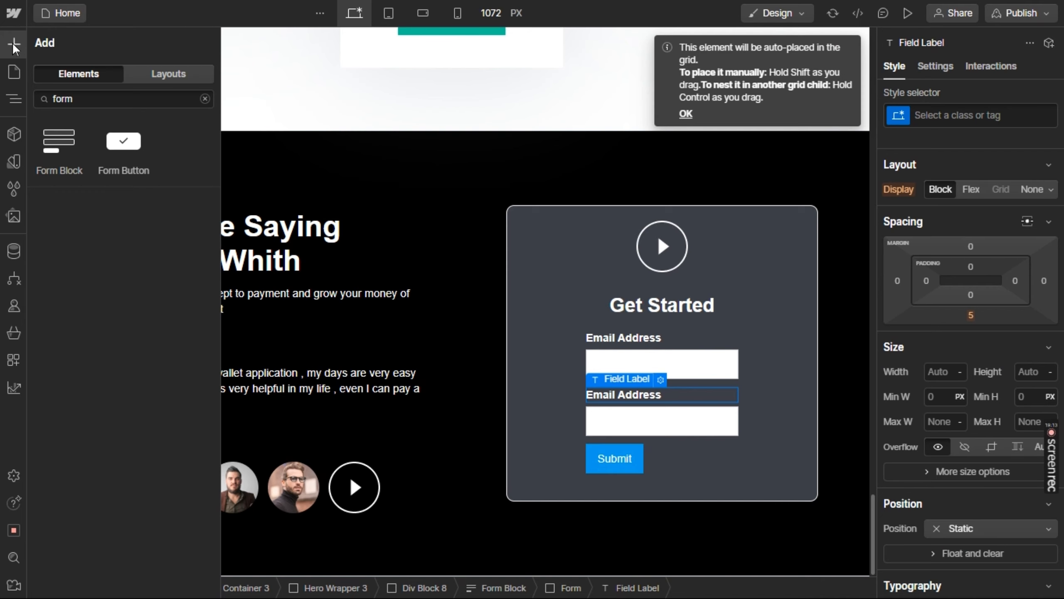
pyautogui.hotkey('alt', 'Tab')
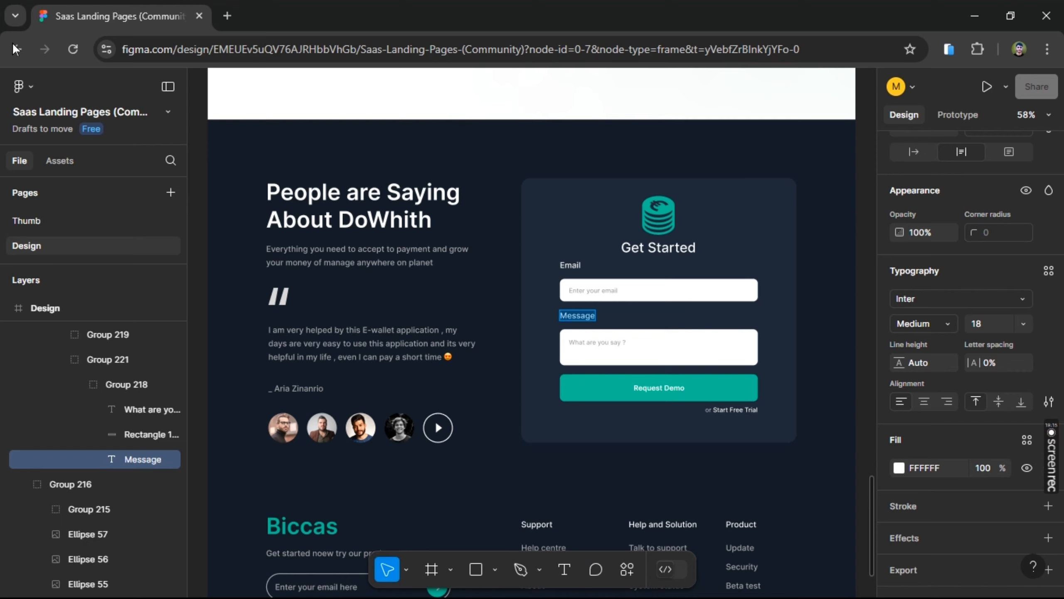
pyautogui.hotkey('alt', 'Tab')
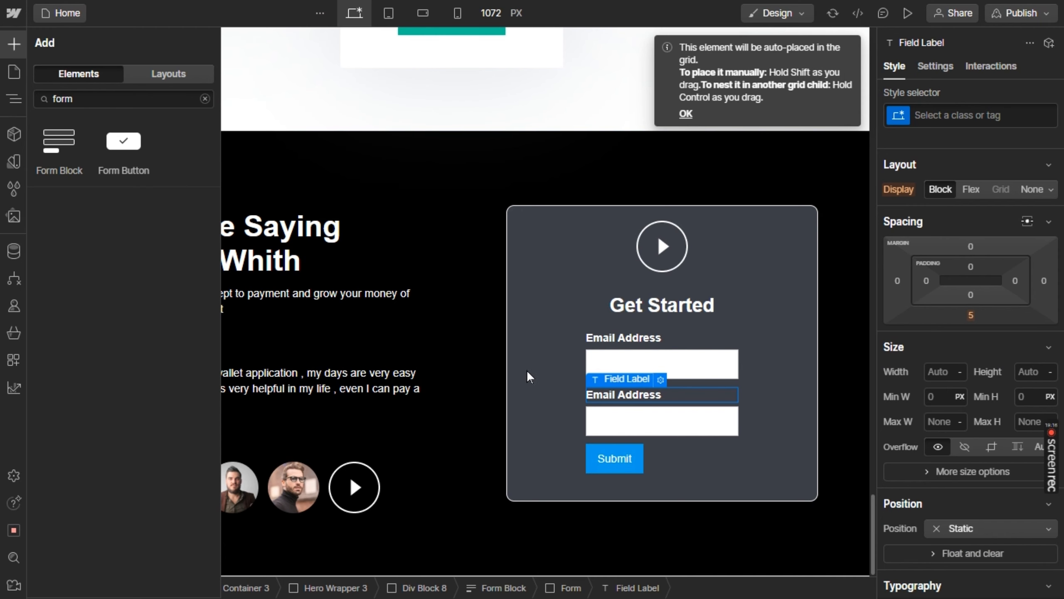
pyautogui.doubleClick(626, 397)
pyautogui.write('Message')
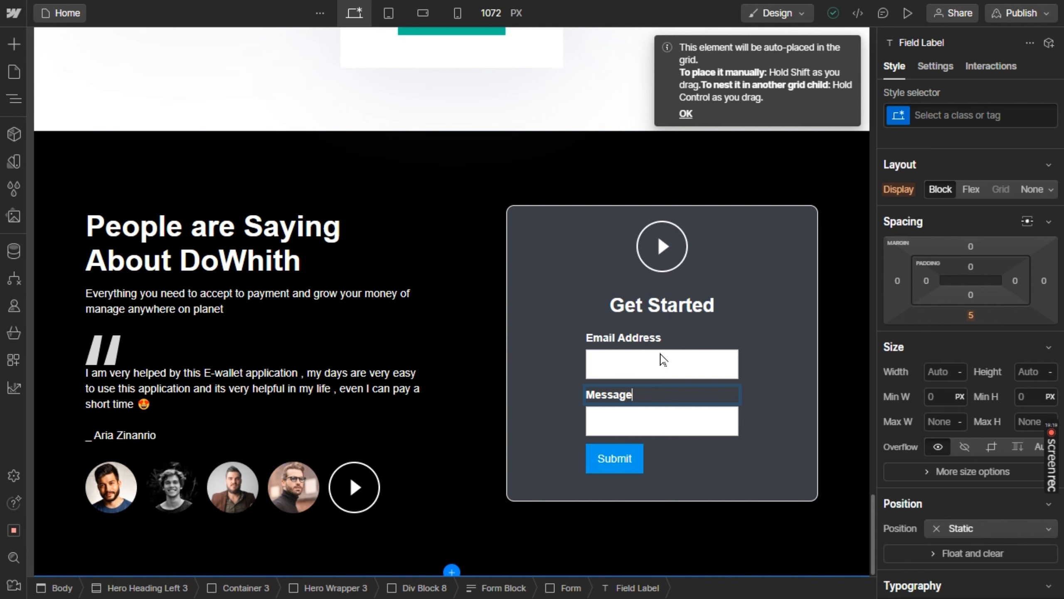
# Shorten the first field label from "Email Address" to "Email"
pyautogui.doubleClick(648, 340)
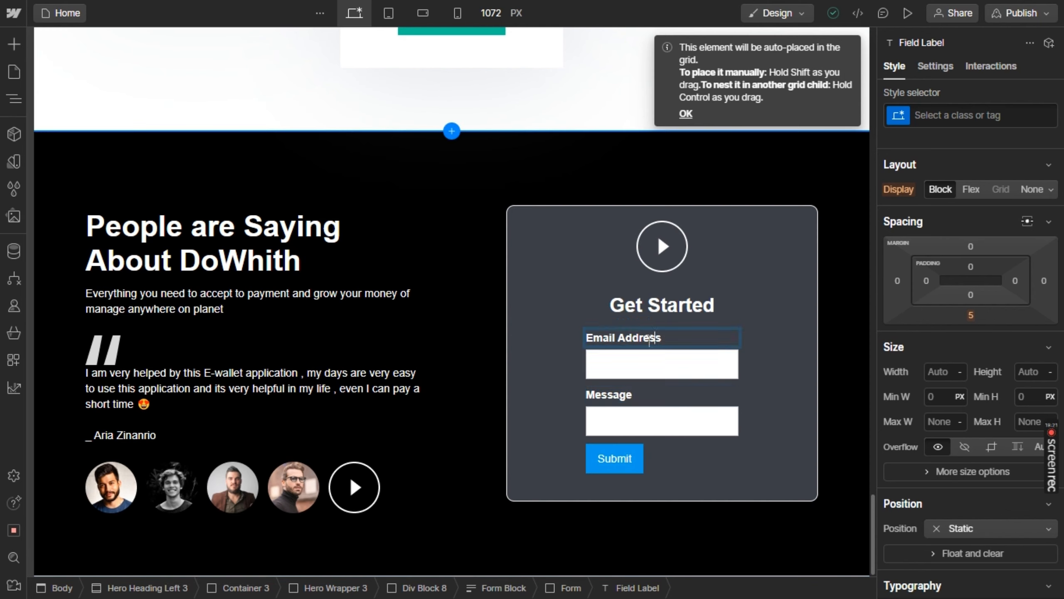
pyautogui.tripleClick(648, 341)
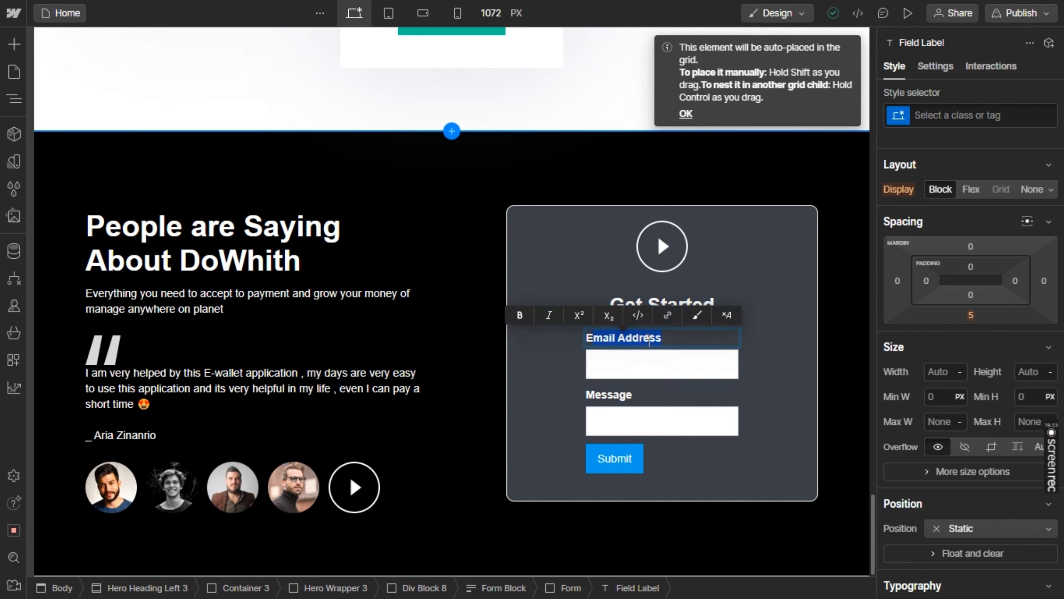
pyautogui.doubleClick(649, 341)
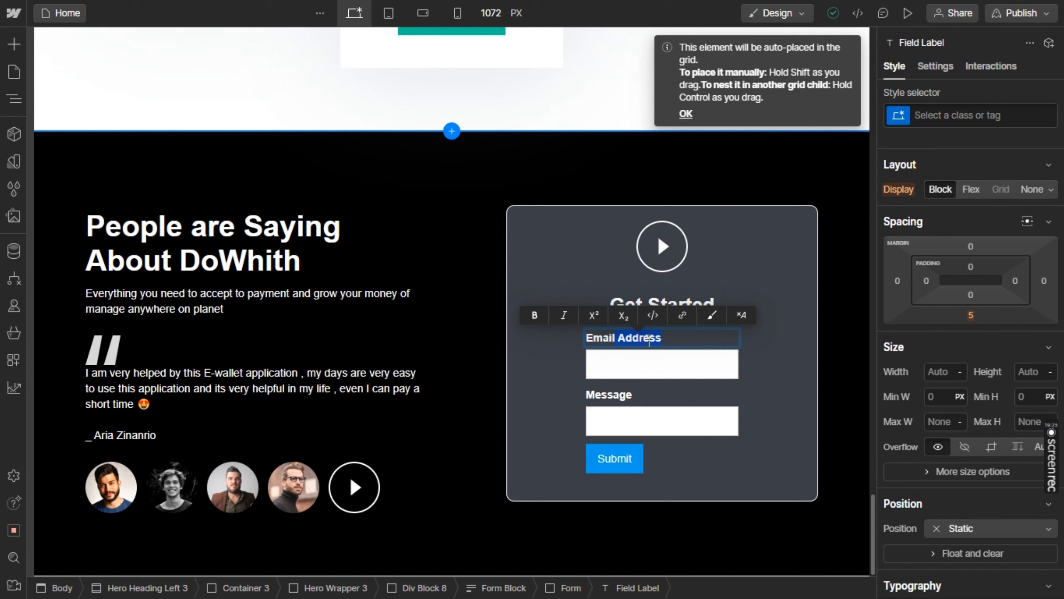
pyautogui.press('BackSpace')
# After comparing with the Figma card, add a copy of the Message label and place it below the Submit button
pyautogui.hotkey('alt', 'Tab')
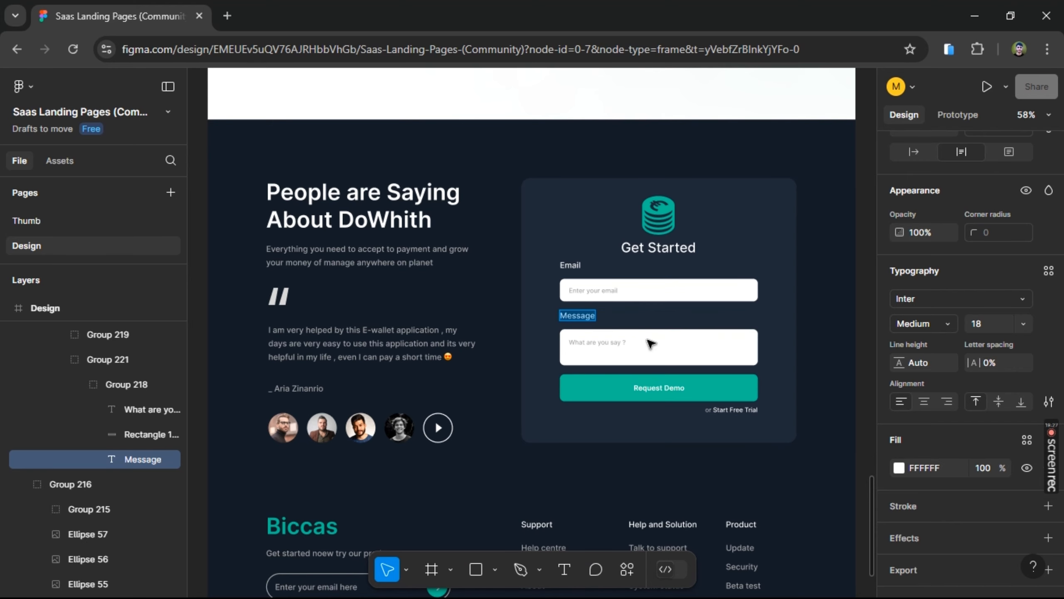
pyautogui.hotkey('alt', 'Tab')
pyautogui.hotkey('alt', 'Tab')
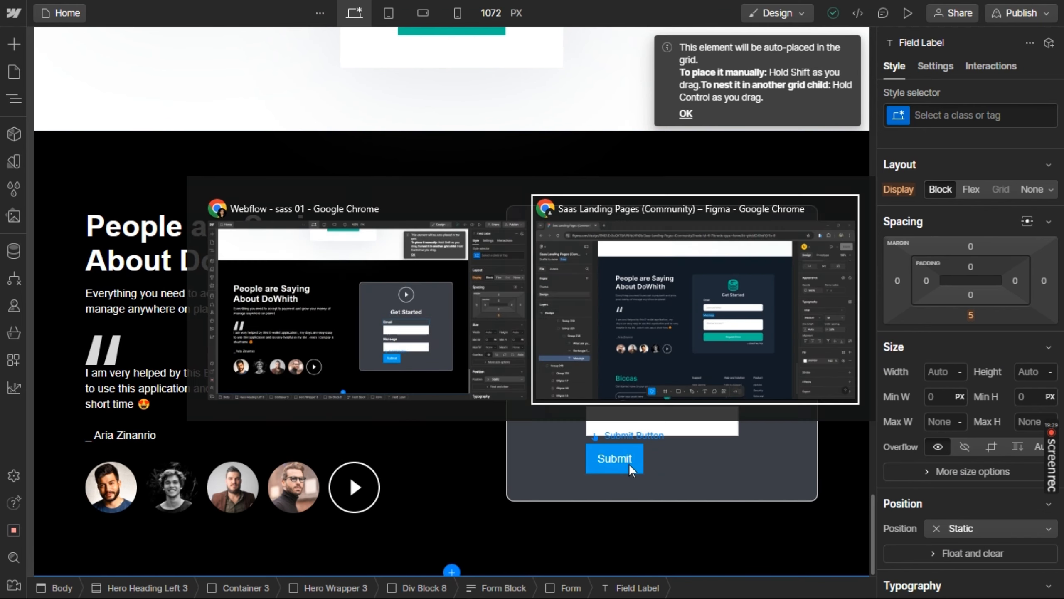
pyautogui.hotkey('alt', 'Tab')
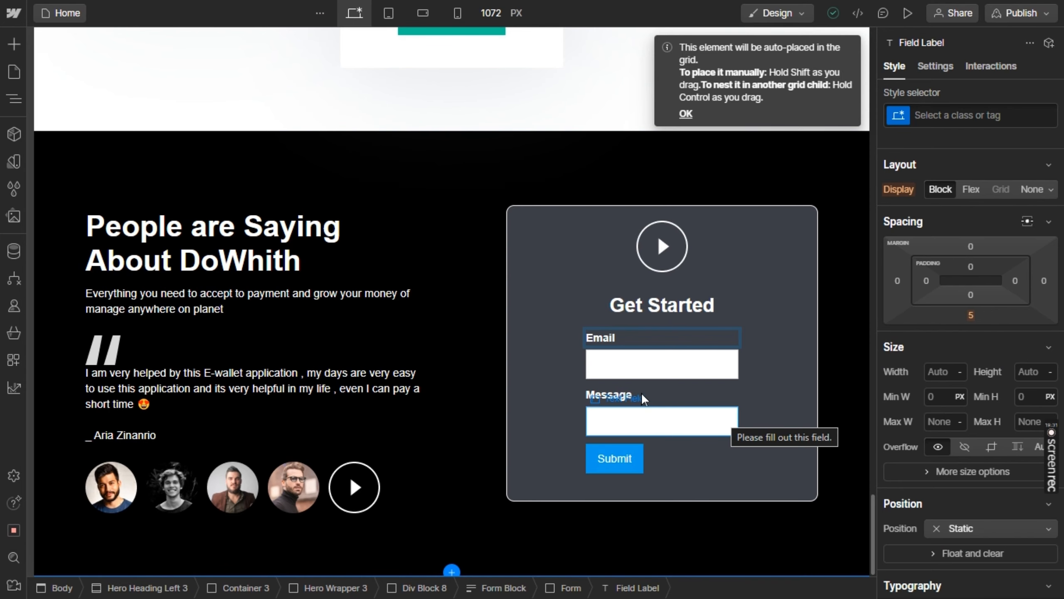
pyautogui.click(622, 395)
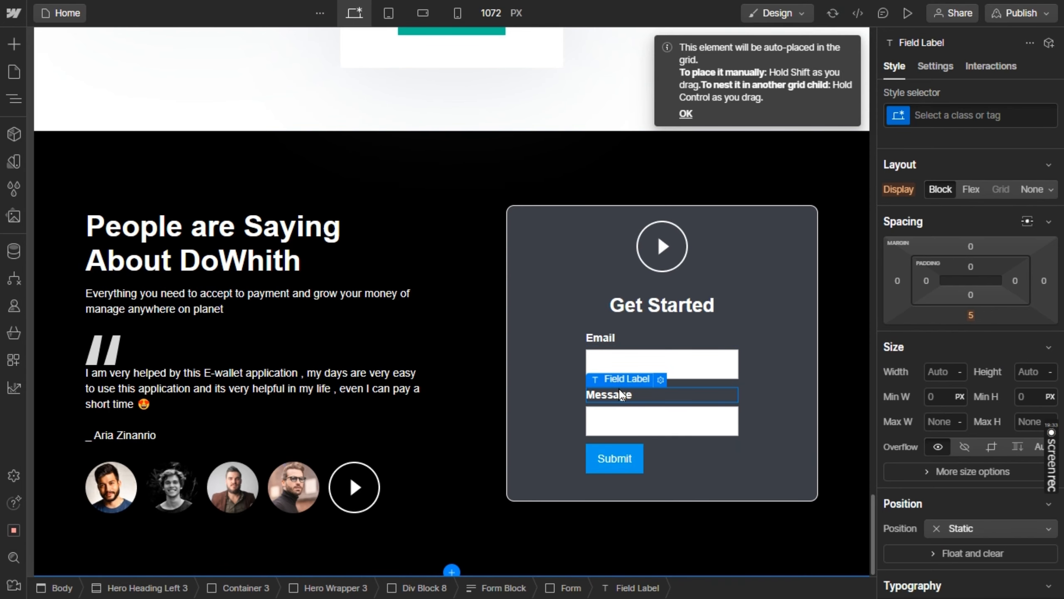
pyautogui.hotkey('ctrl', 'v')
pyautogui.moveTo(657, 447); pyautogui.dragTo(657, 449)
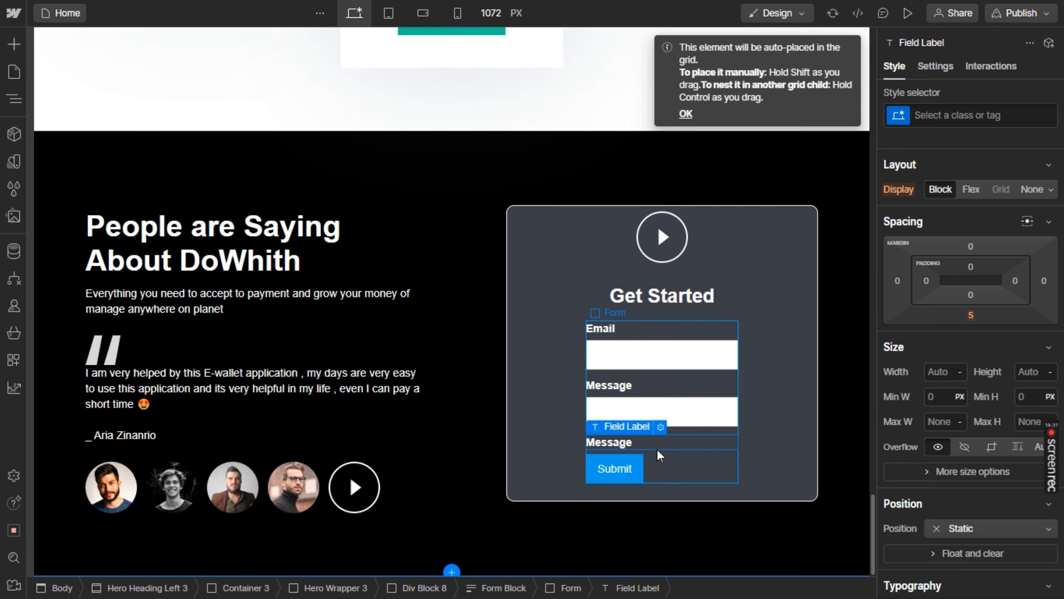
pyautogui.hotkey('alt', 'Tab')
pyautogui.hotkey('alt', 'Tab')
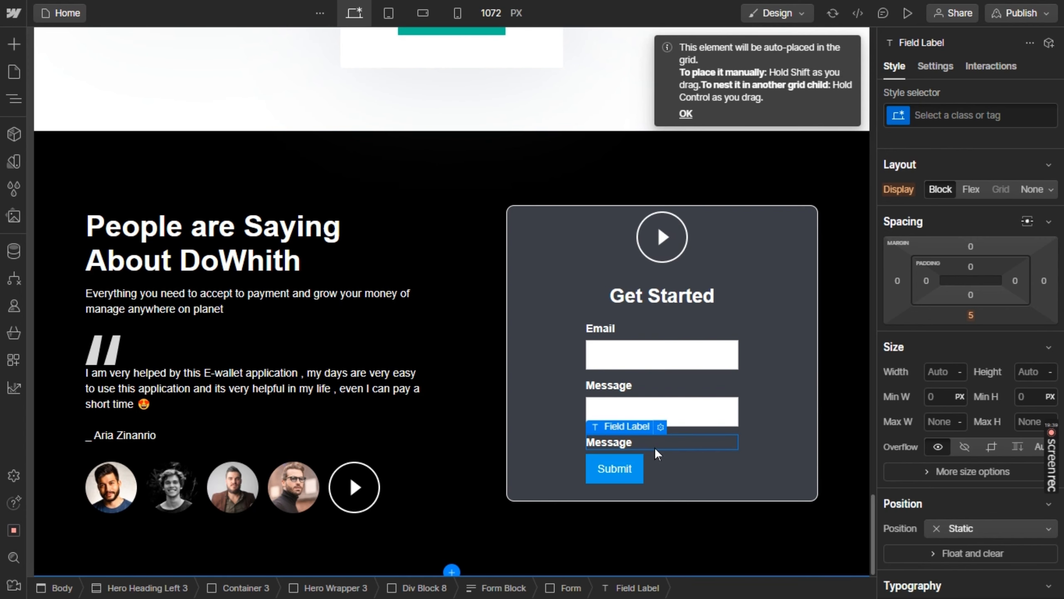
pyautogui.moveTo(663, 444); pyautogui.dragTo(654, 475)
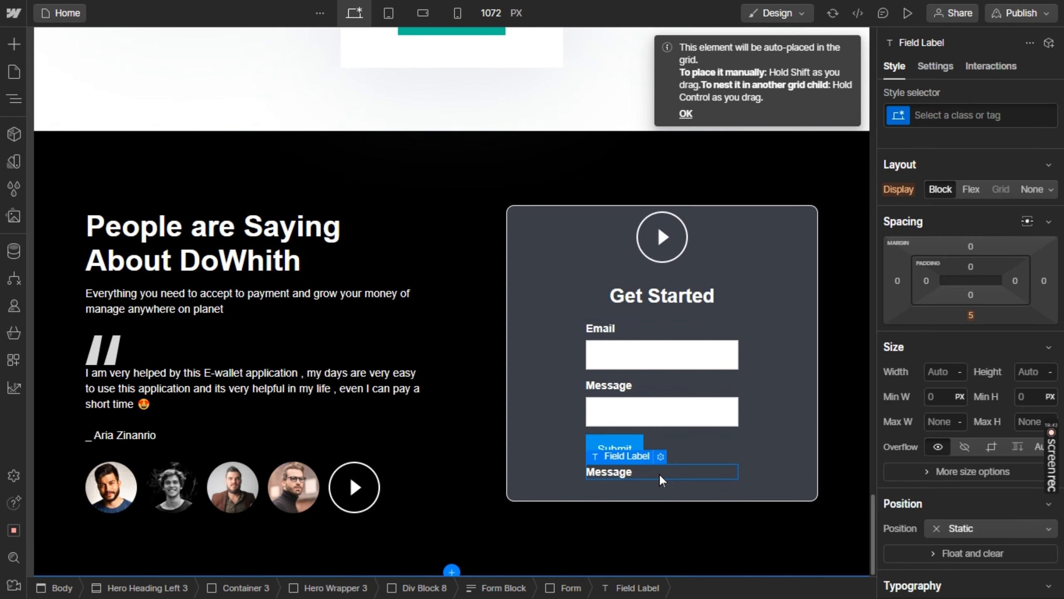
# Replace the text of the label below the Submit button with "or Start Free Trial" copied from the Figma design
pyautogui.doubleClick(658, 473)
pyautogui.doubleClick(659, 472)
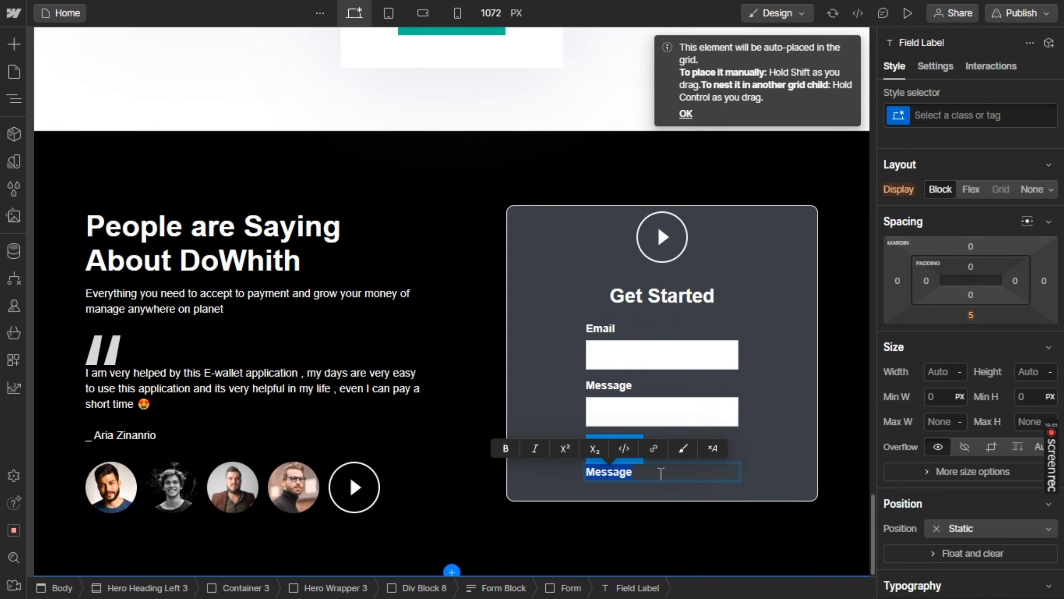
pyautogui.hotkey('alt', 'Tab')
pyautogui.doubleClick(729, 409)
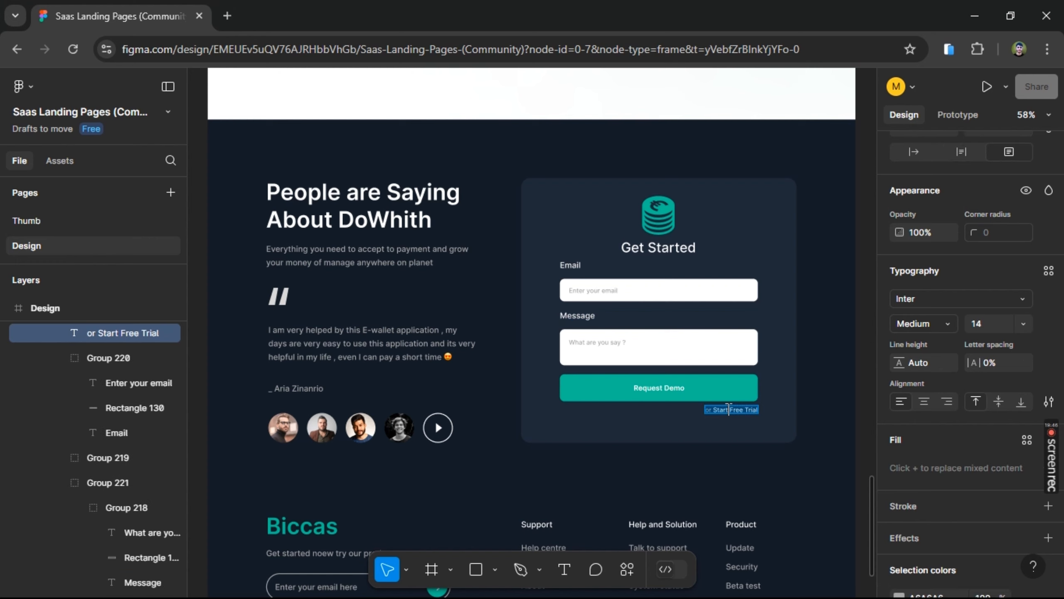
pyautogui.hotkey('ctrl', 'c')
pyautogui.hotkey('alt', 'Tab')
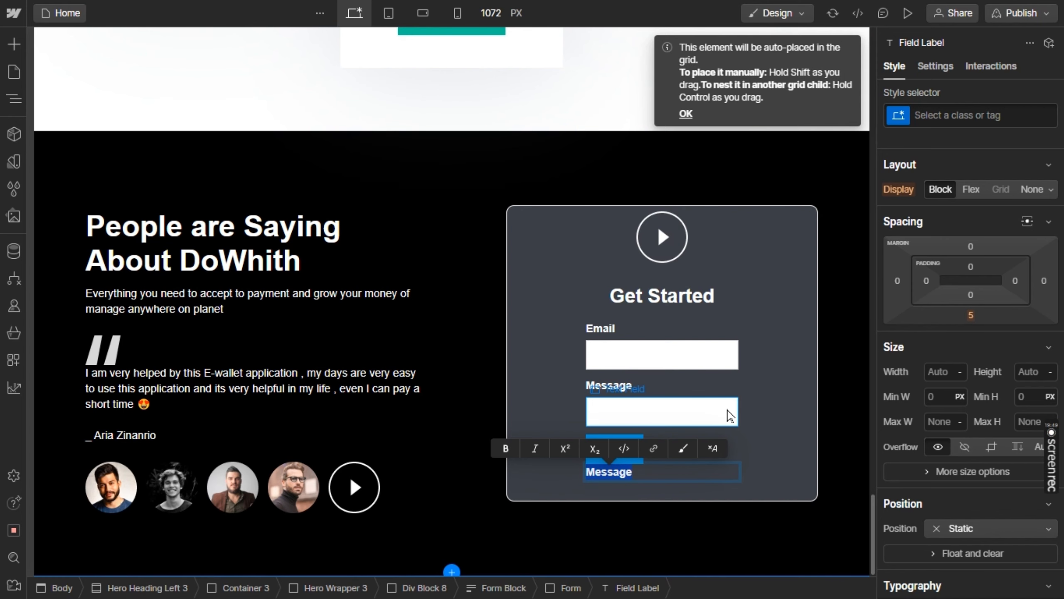
pyautogui.hotkey('ctrl', 'v')
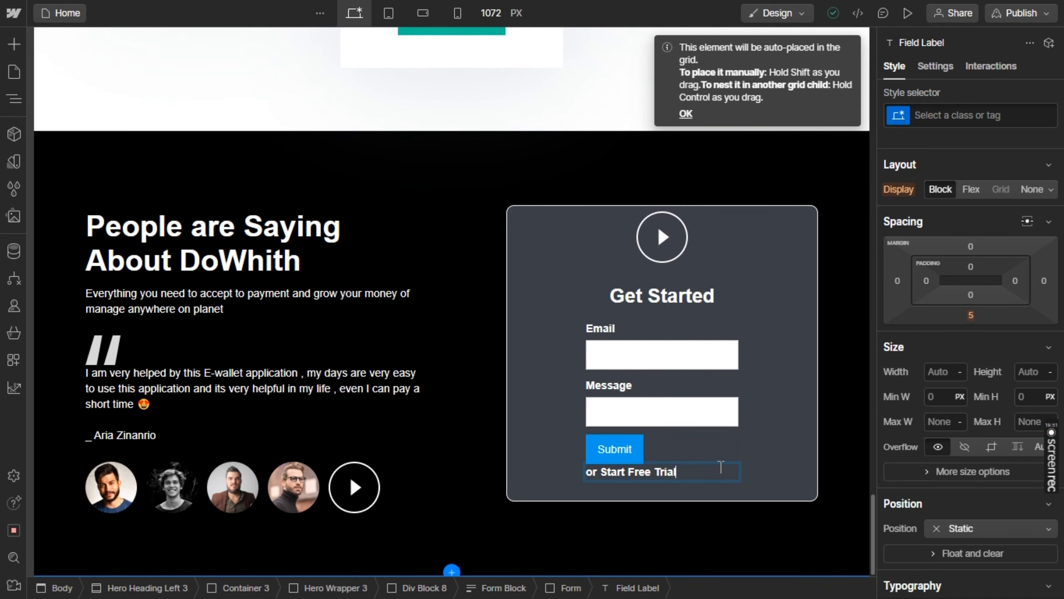
pyautogui.scroll(-6, 966, 380)
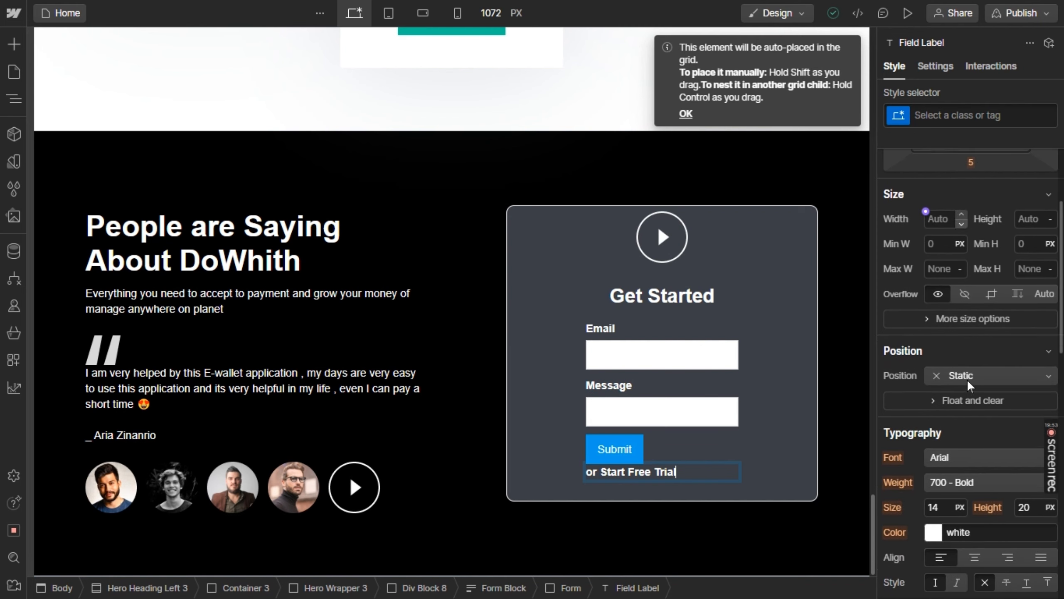
# Right-align the "or Start Free Trial" label and widen the form to 279 px
pyautogui.click(1015, 472)
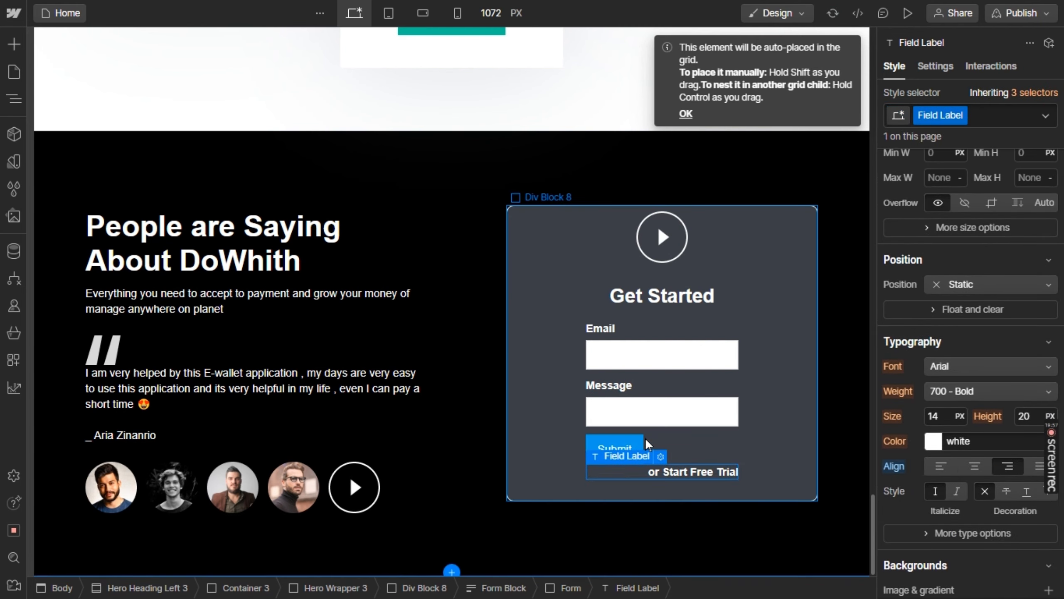
pyautogui.click(698, 437)
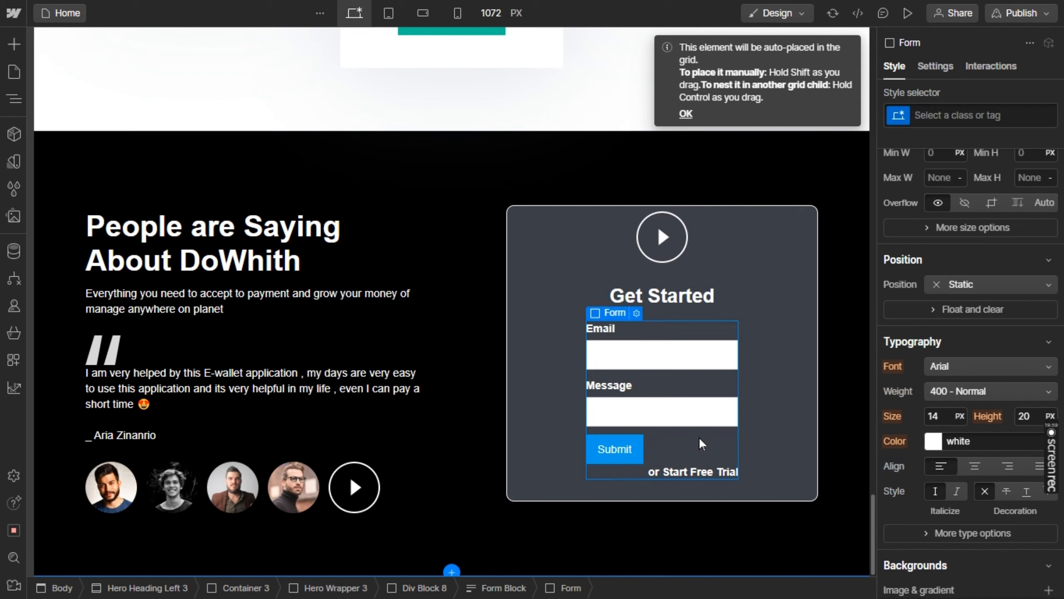
pyautogui.scroll(5, 910, 330)
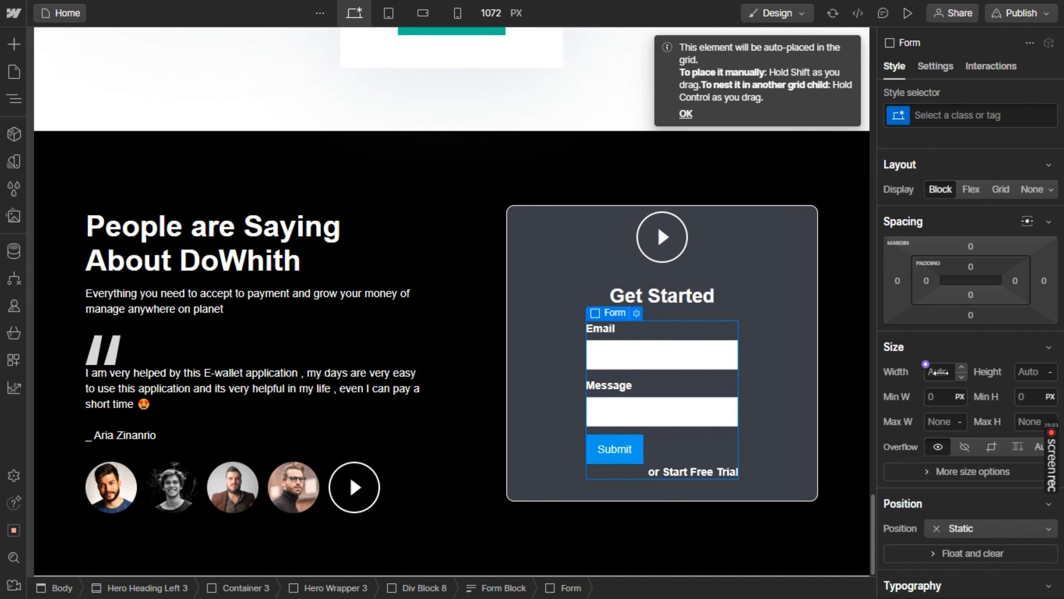
pyautogui.moveTo(934, 371); pyautogui.dragTo(1005, 366)
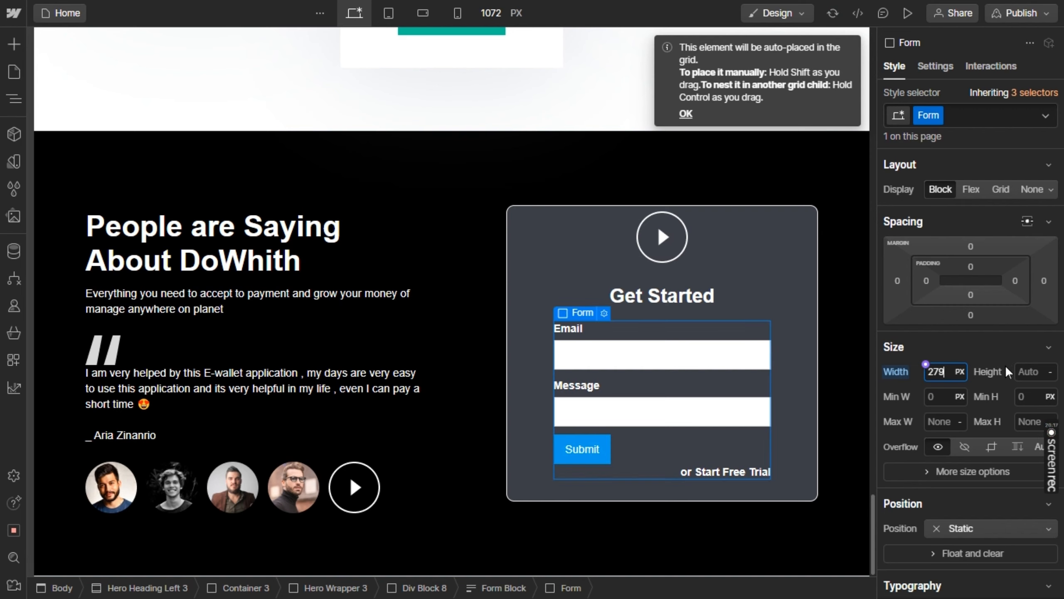
pyautogui.click(969, 348)
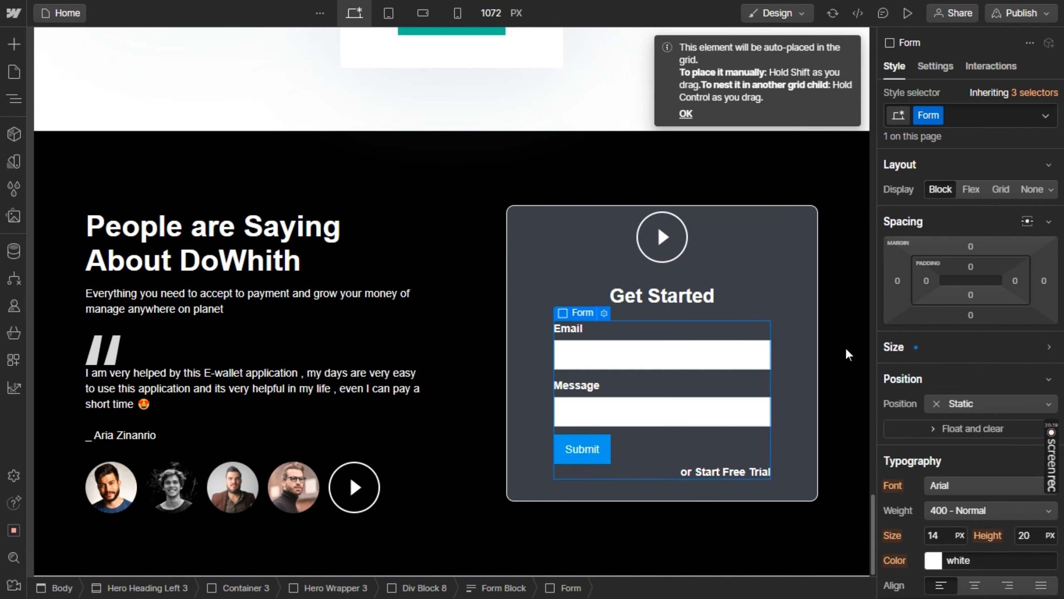
# Round the corners of the Email text field with a border radius of 7
pyautogui.hotkey('alt', 'Tab')
pyautogui.hotkey('alt', 'Tab')
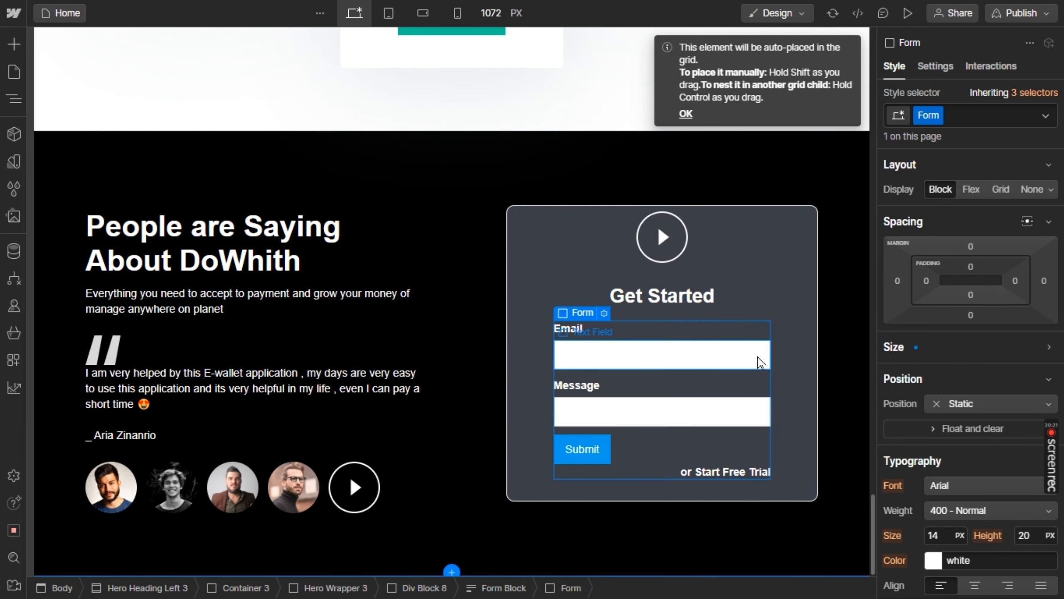
pyautogui.click(760, 361)
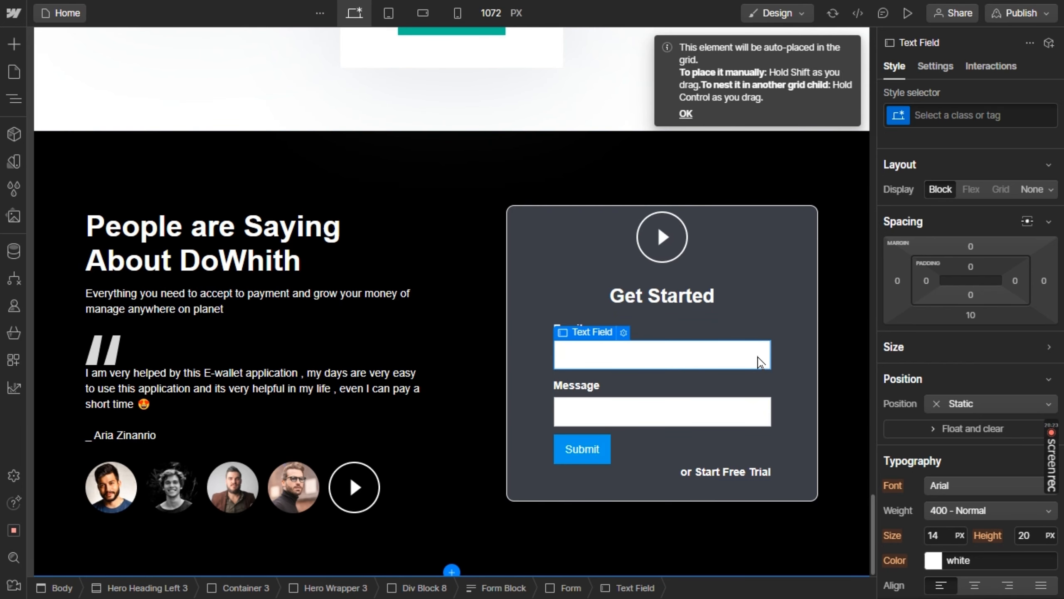
pyautogui.scroll(-5, 930, 371)
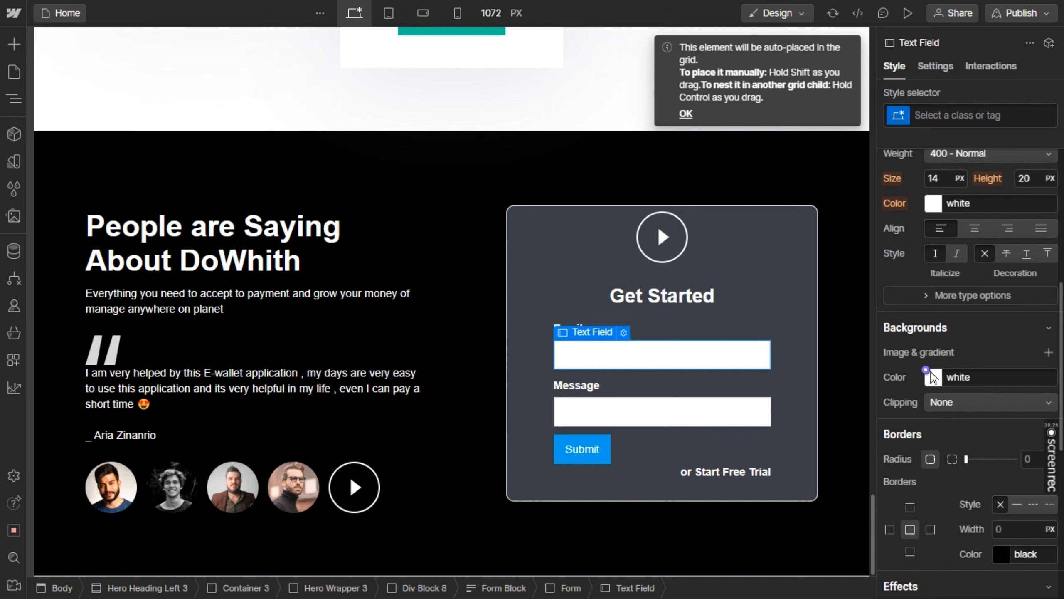
pyautogui.moveTo(966, 450); pyautogui.dragTo(982, 449)
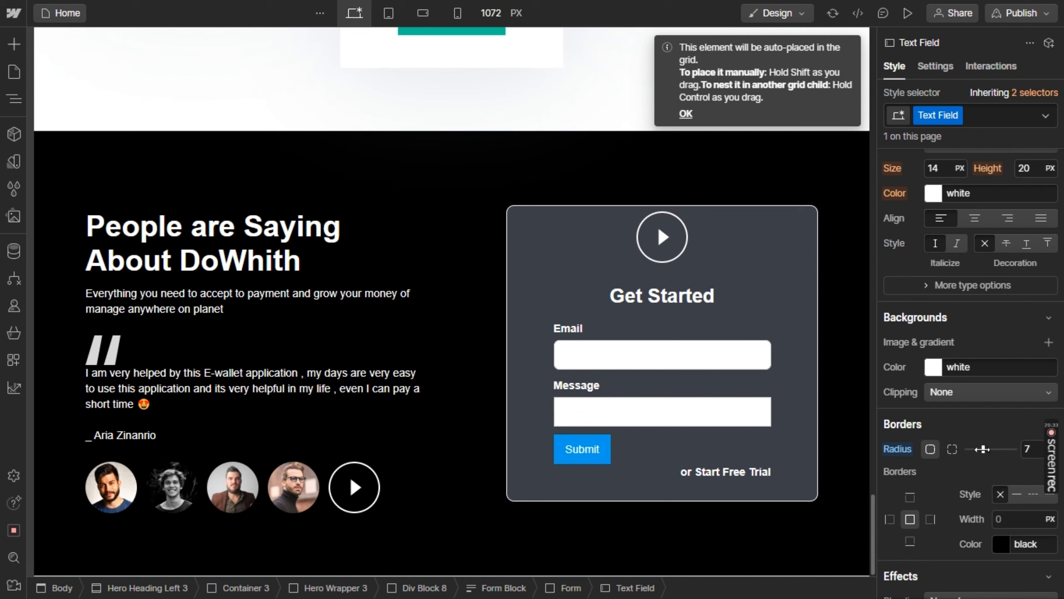
# Give the Email text field the placeholder "Enter your email" from the Figma design
pyautogui.press('Return')
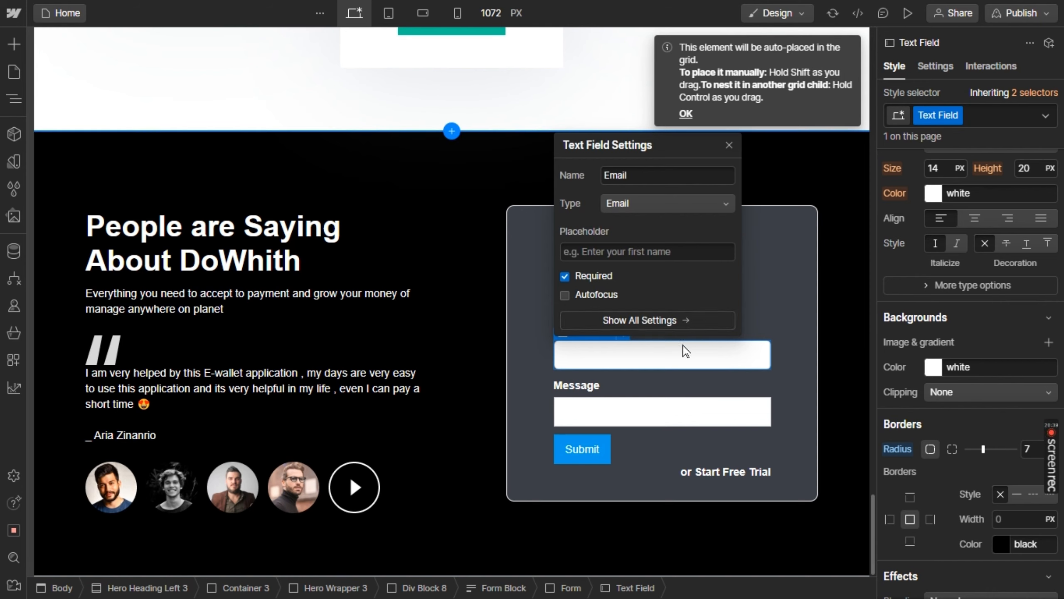
pyautogui.click(644, 246)
pyautogui.hotkey('alt', 'Tab')
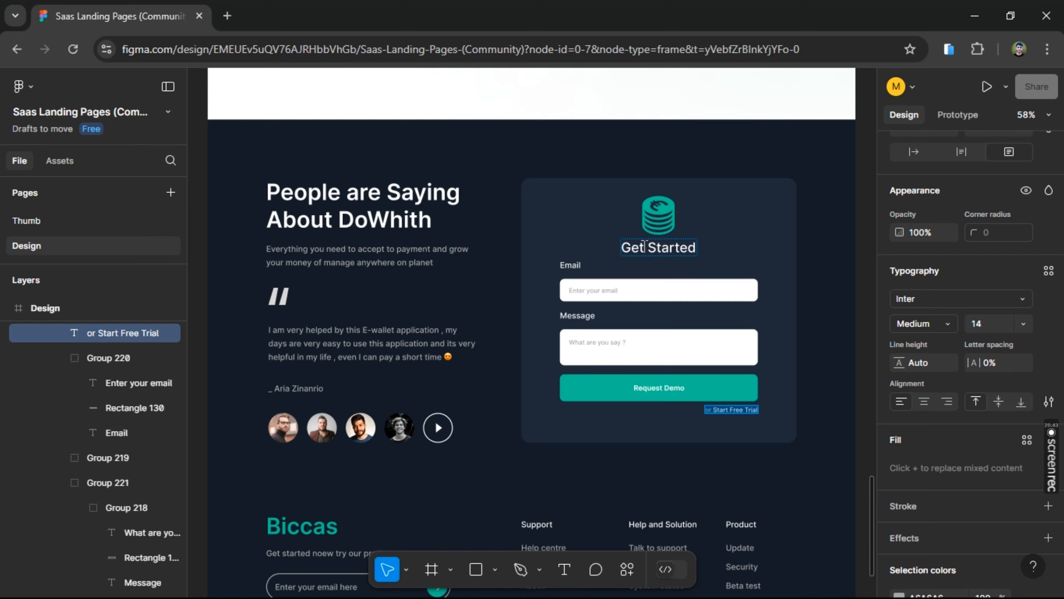
pyautogui.hotkey('alt', 'Tab')
pyautogui.write('Ent')
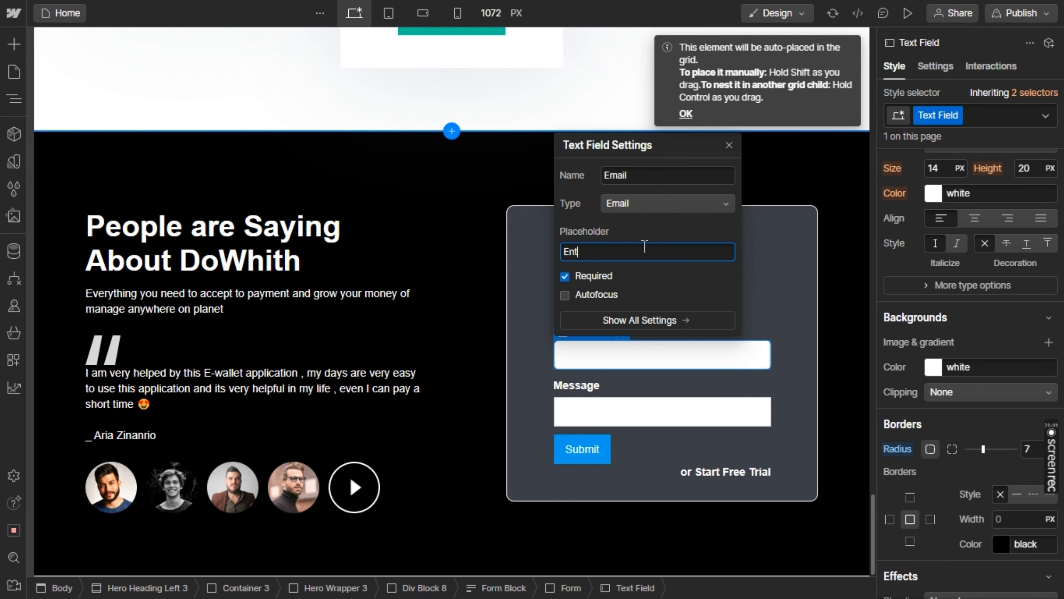
pyautogui.write('er yo')
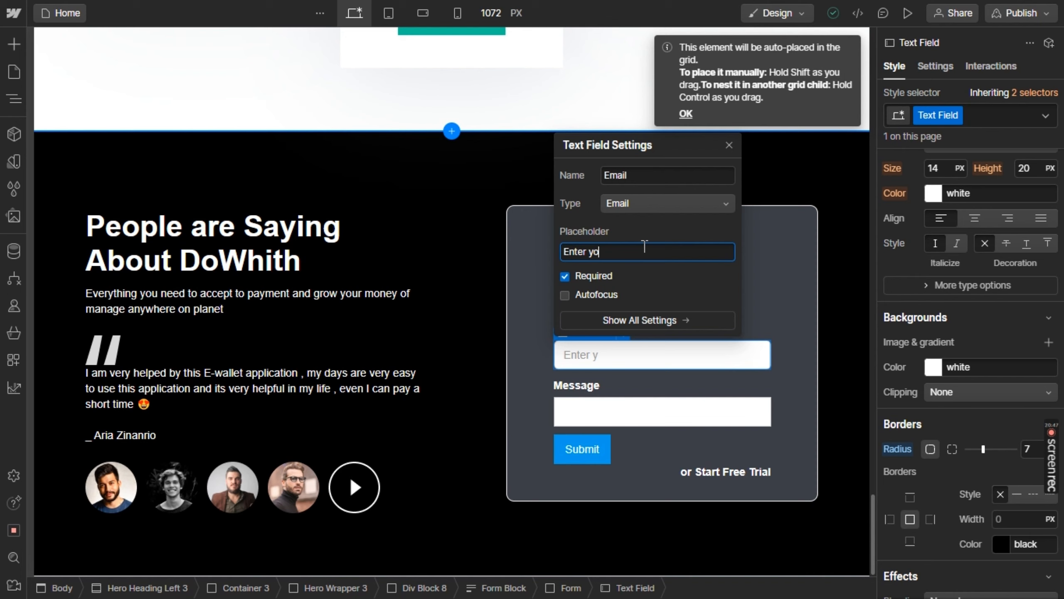
pyautogui.write('ur email')
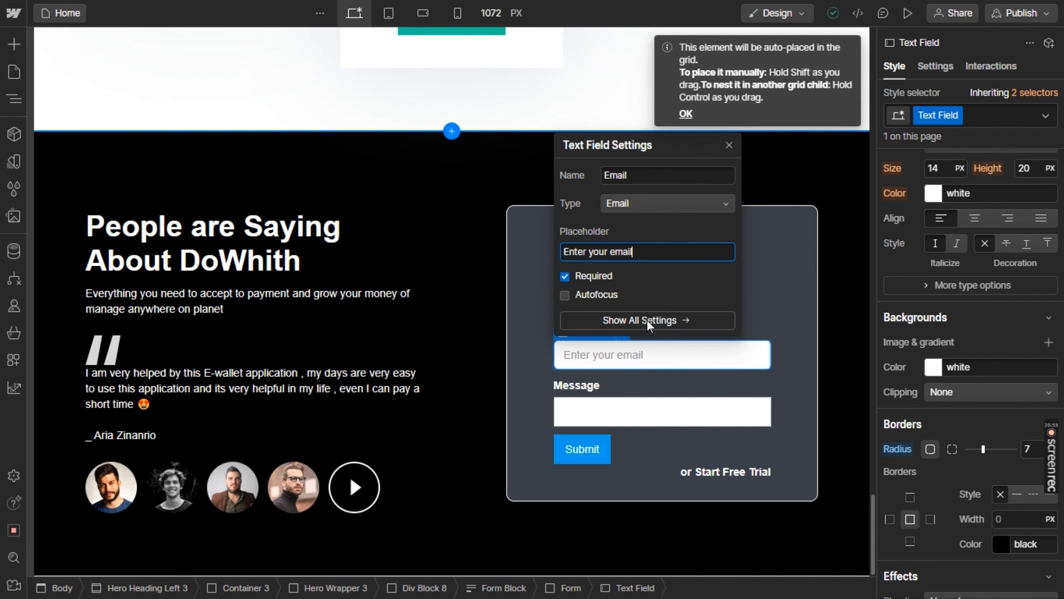
pyautogui.click(758, 286)
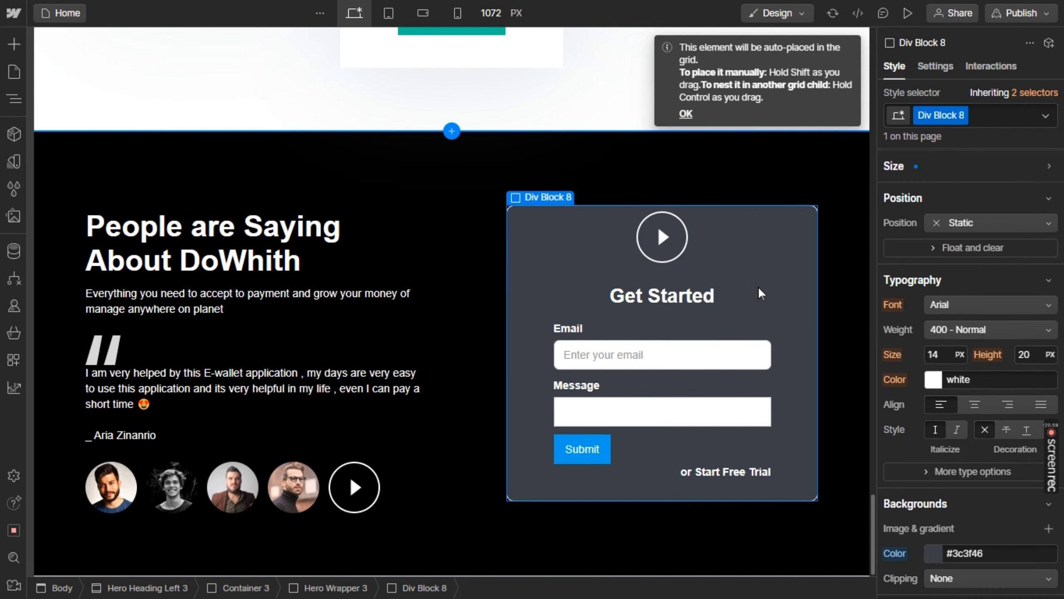
# Round the corners of the Message text field with a border radius of 7
pyautogui.click(664, 420)
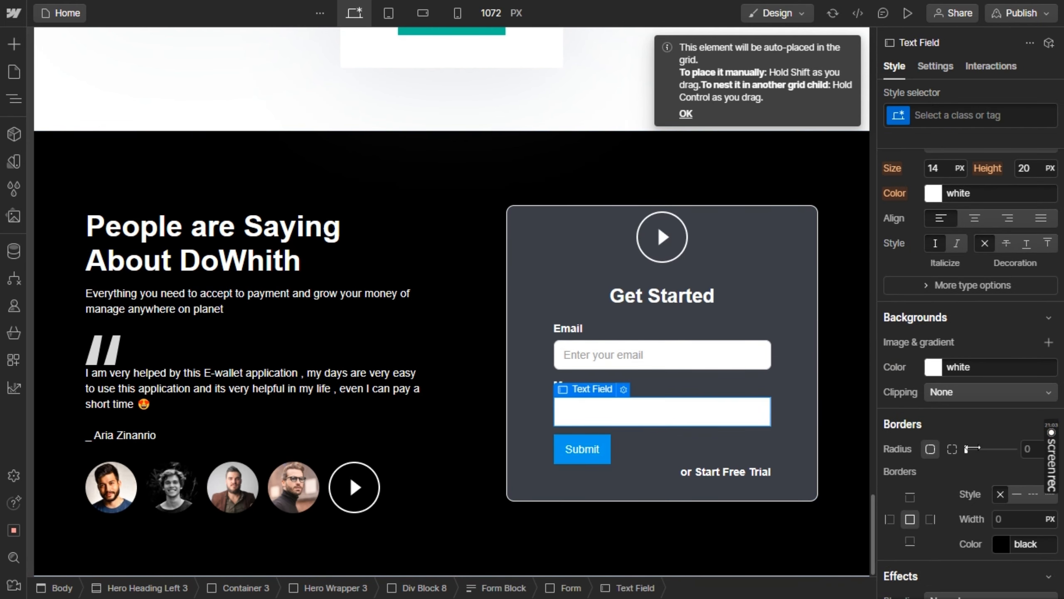
pyautogui.moveTo(973, 447); pyautogui.dragTo(984, 448)
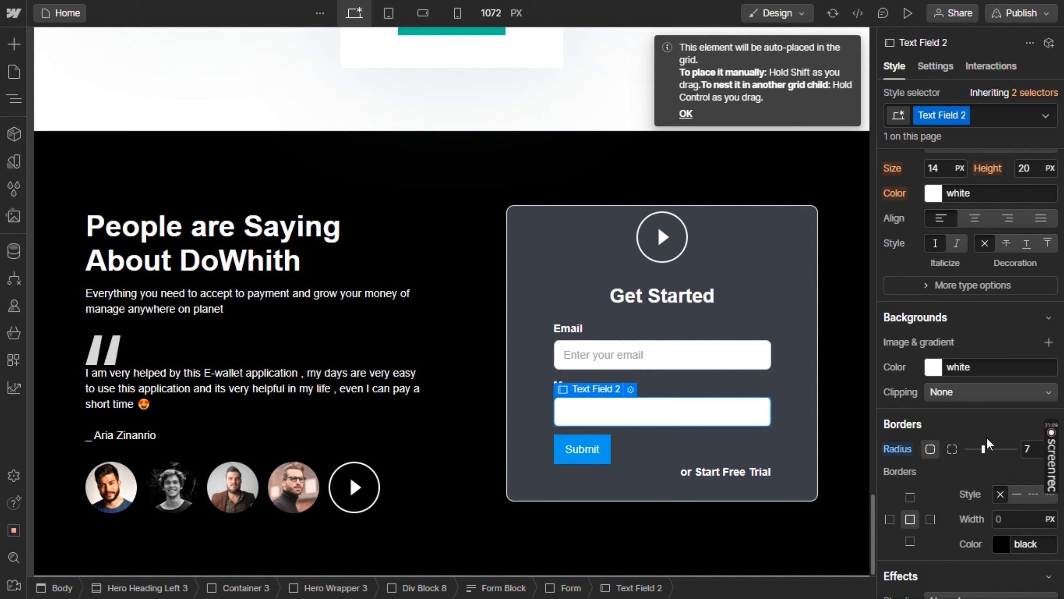
pyautogui.click(985, 437)
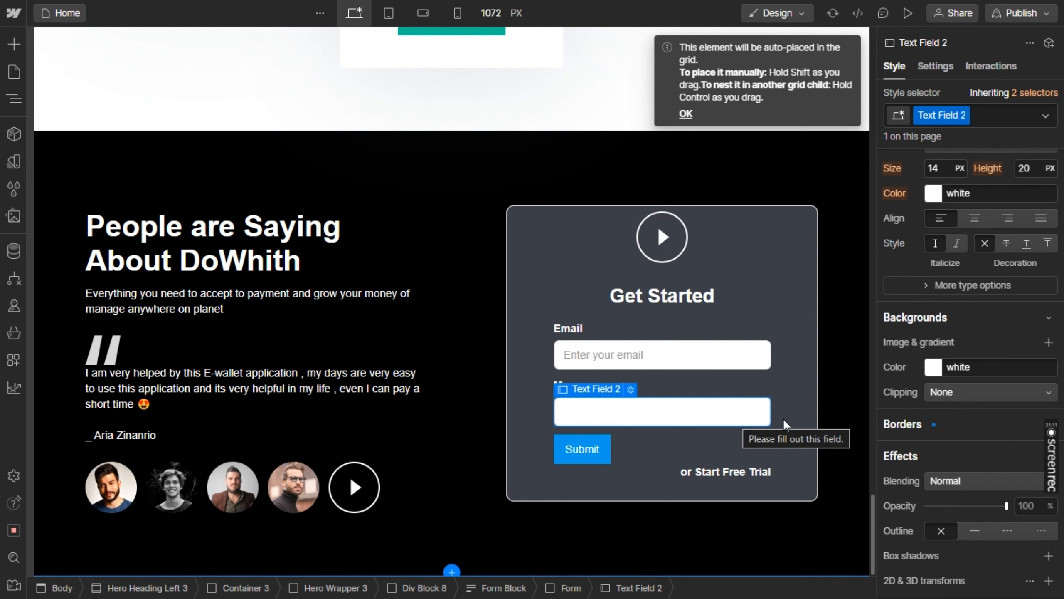
# Give the Message text field the placeholder "What are you say", following the Figma design
pyautogui.click(630, 390)
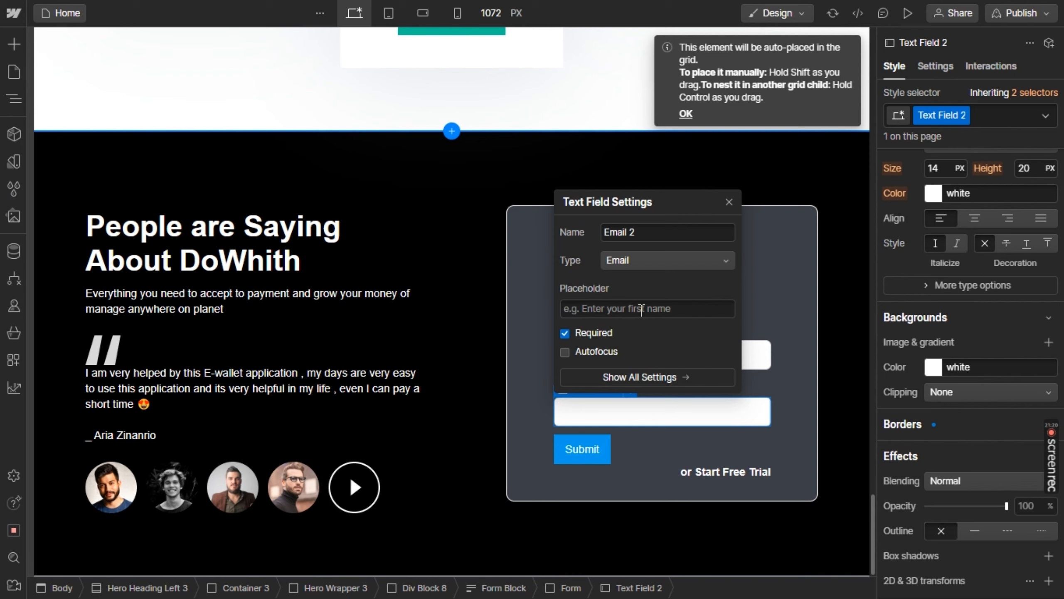
pyautogui.click(641, 310)
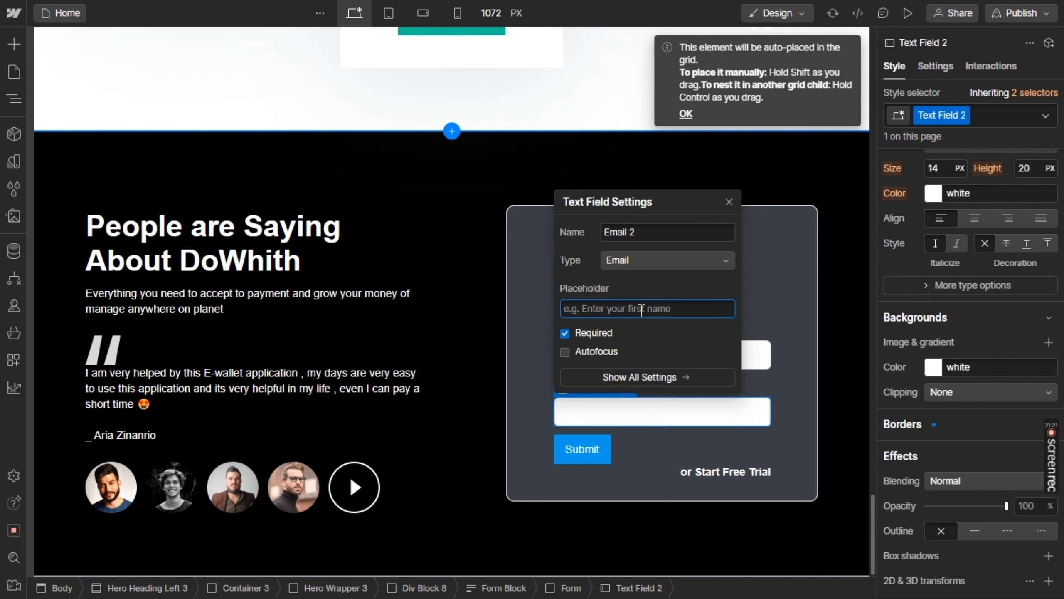
pyautogui.write('What ar')
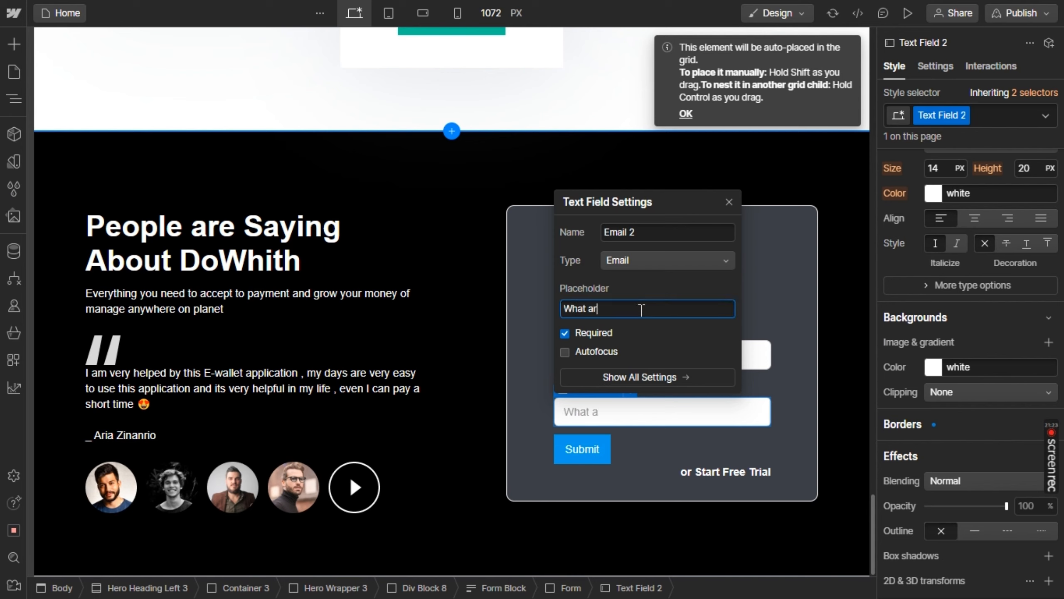
pyautogui.write('e you say')
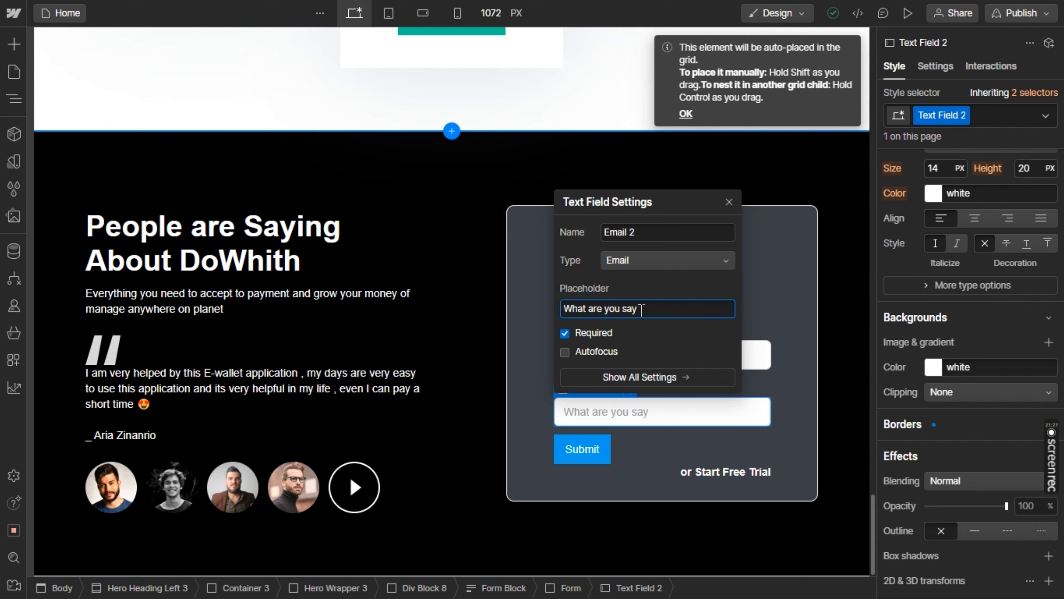
# Set the Message text field's type to Plain and its name to "message"
pyautogui.click(677, 260)
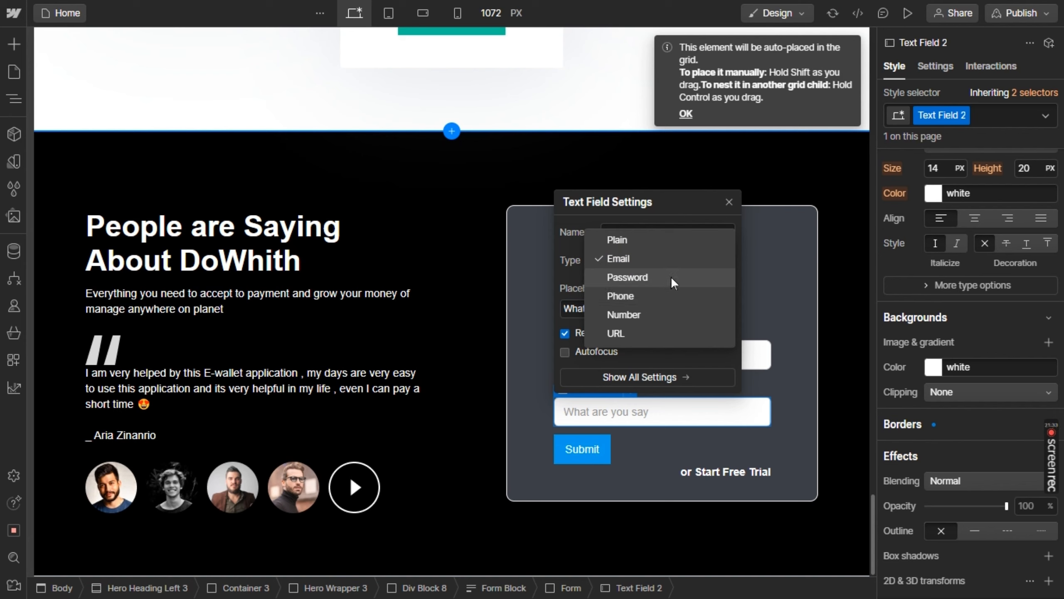
pyautogui.click(637, 245)
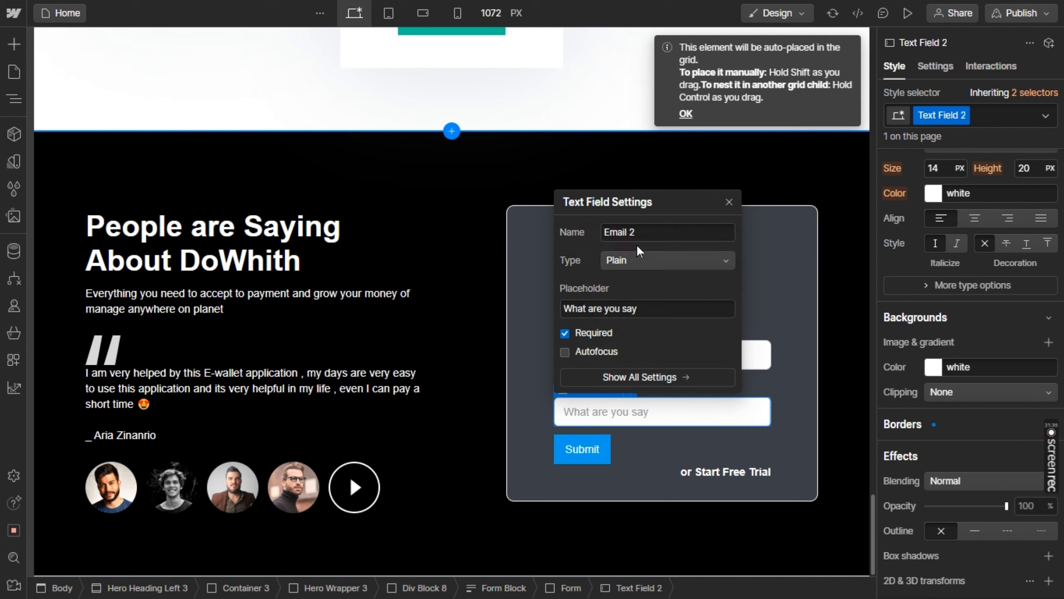
pyautogui.doubleClick(648, 224)
pyautogui.hotkey('ctrl', 'a')
pyautogui.hotkey('alt', 'Tab')
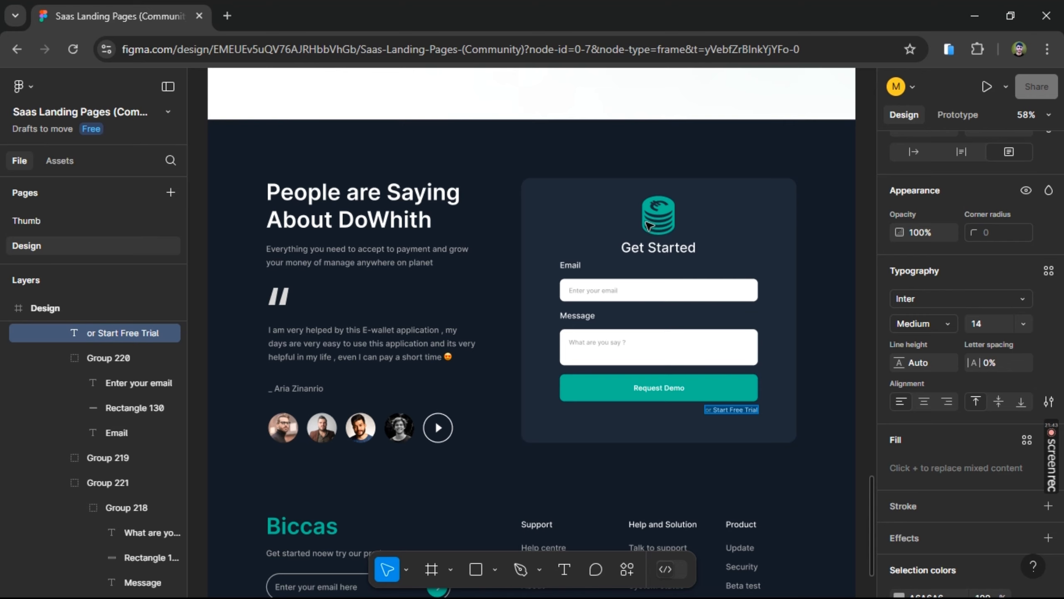
pyautogui.hotkey('alt', 'Tab')
pyautogui.write('message')
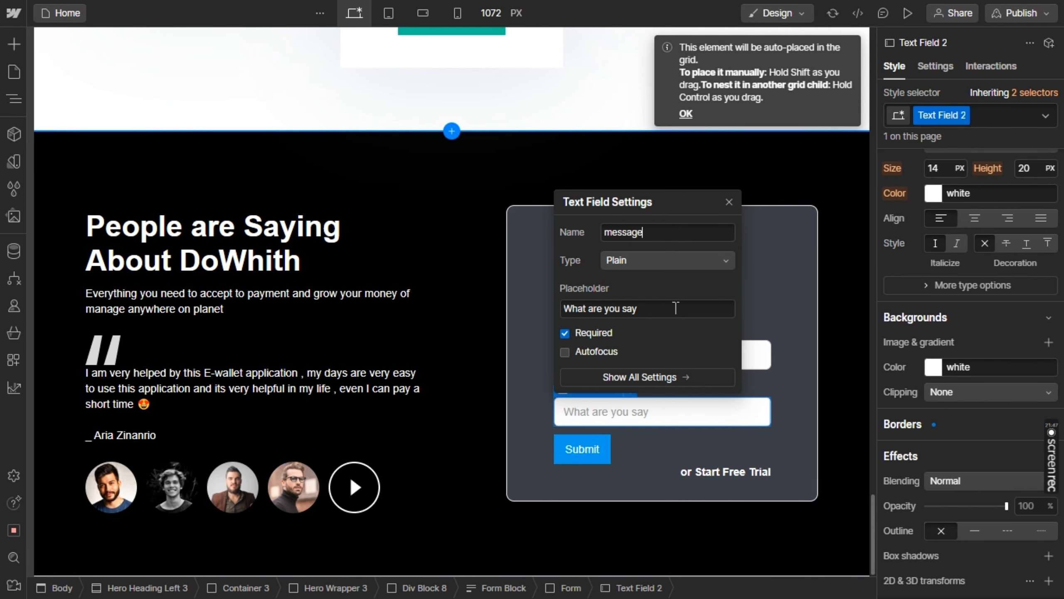
pyautogui.click(729, 202)
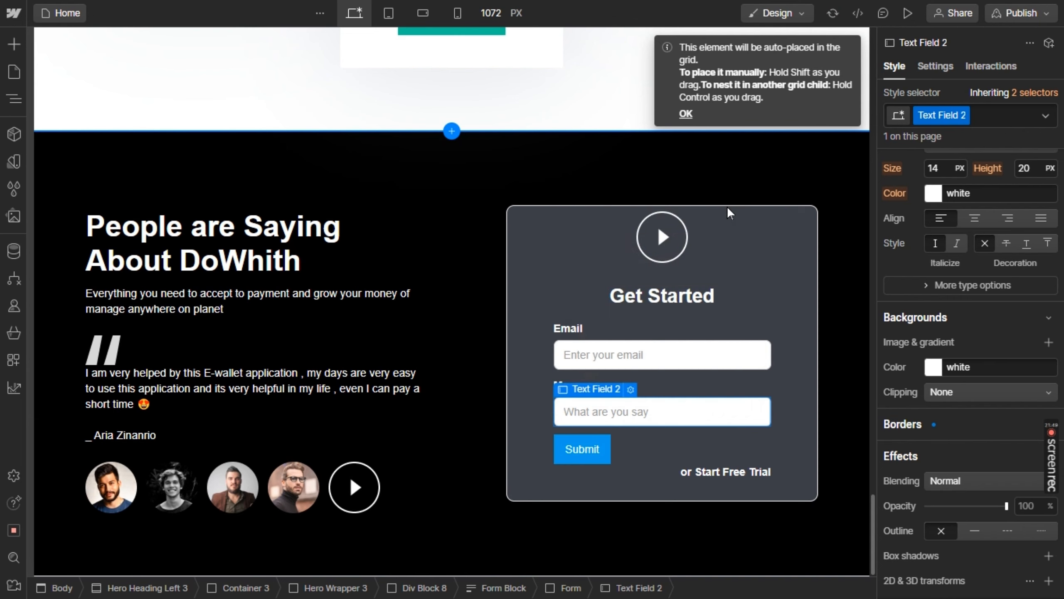
# Set the Submit button's background to #54bd95, copied from the Request Demo button in Figma
pyautogui.click(670, 433)
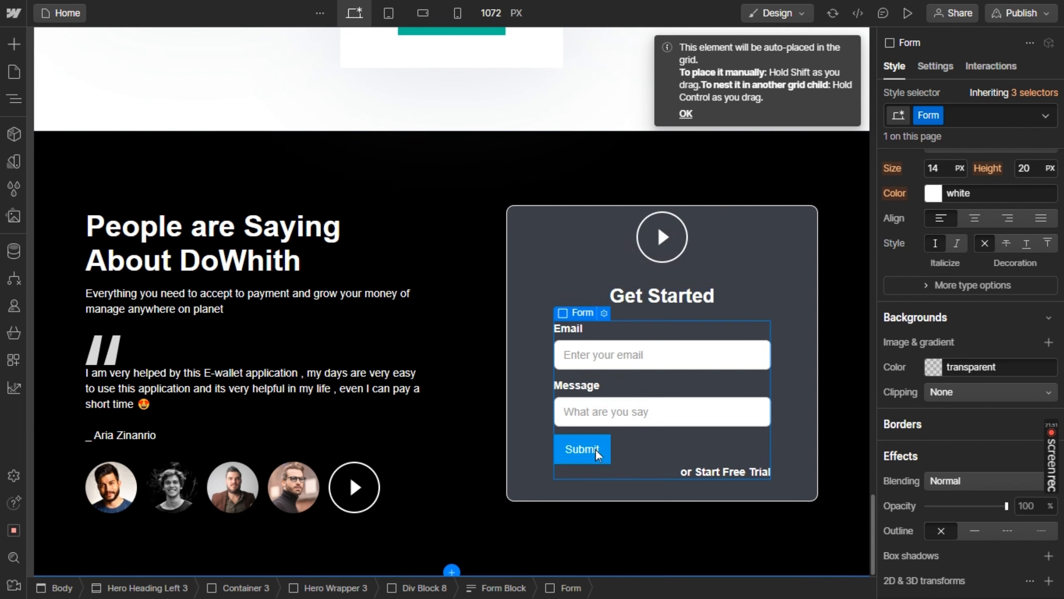
pyautogui.click(591, 450)
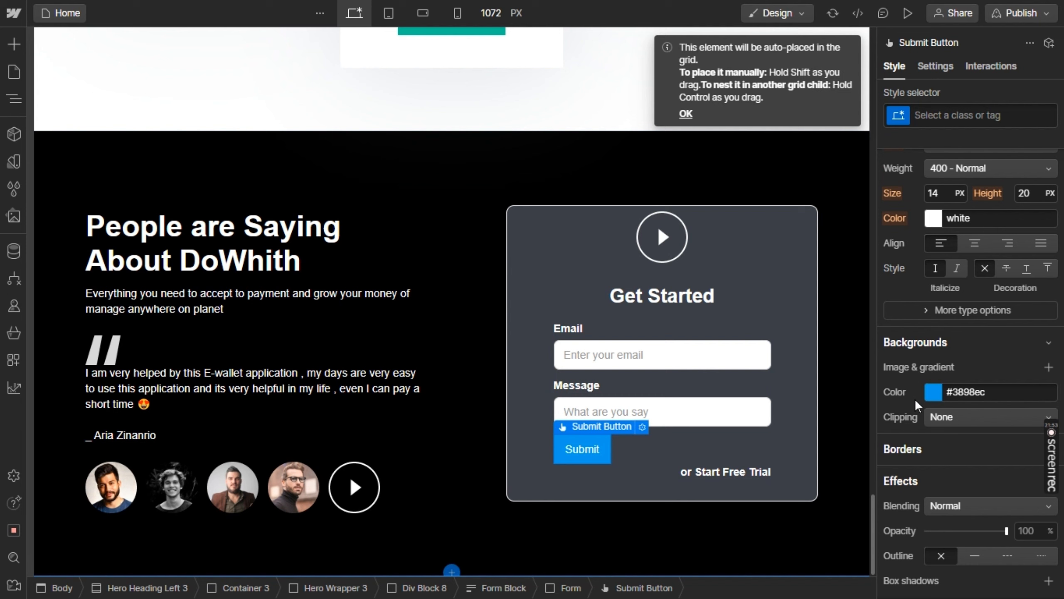
pyautogui.click(981, 396)
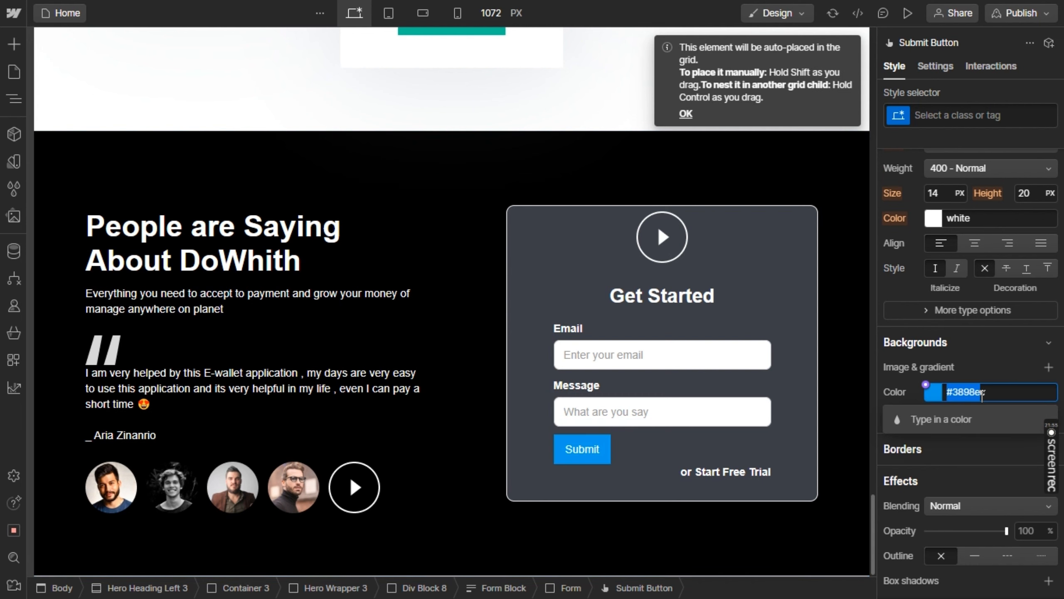
pyautogui.hotkey('alt', 'Tab')
pyautogui.press('Escape')
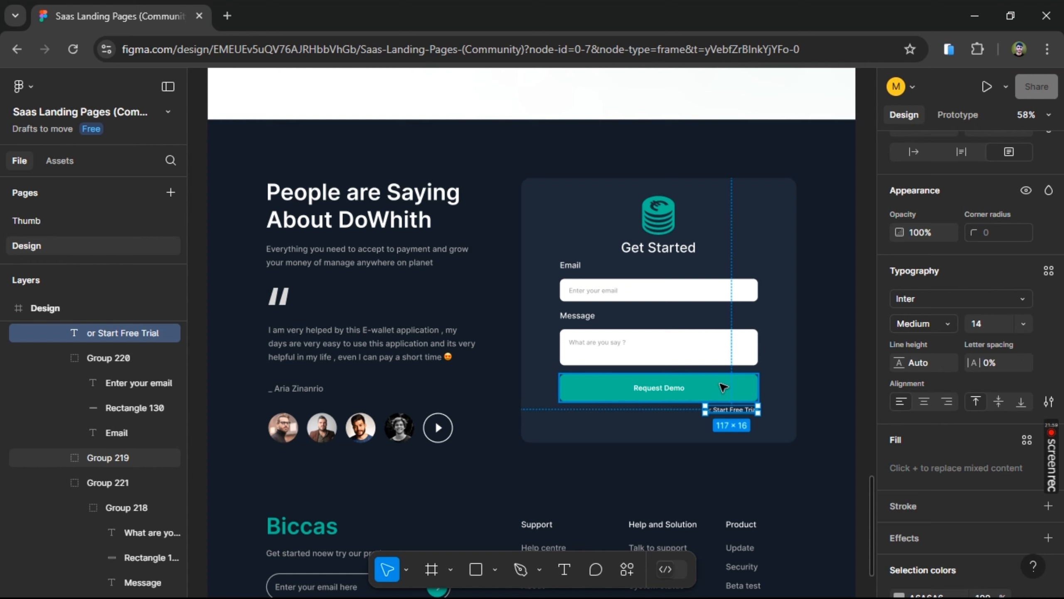
pyautogui.click(721, 384)
pyautogui.click(946, 478)
pyautogui.hotkey('ctrl', 'c')
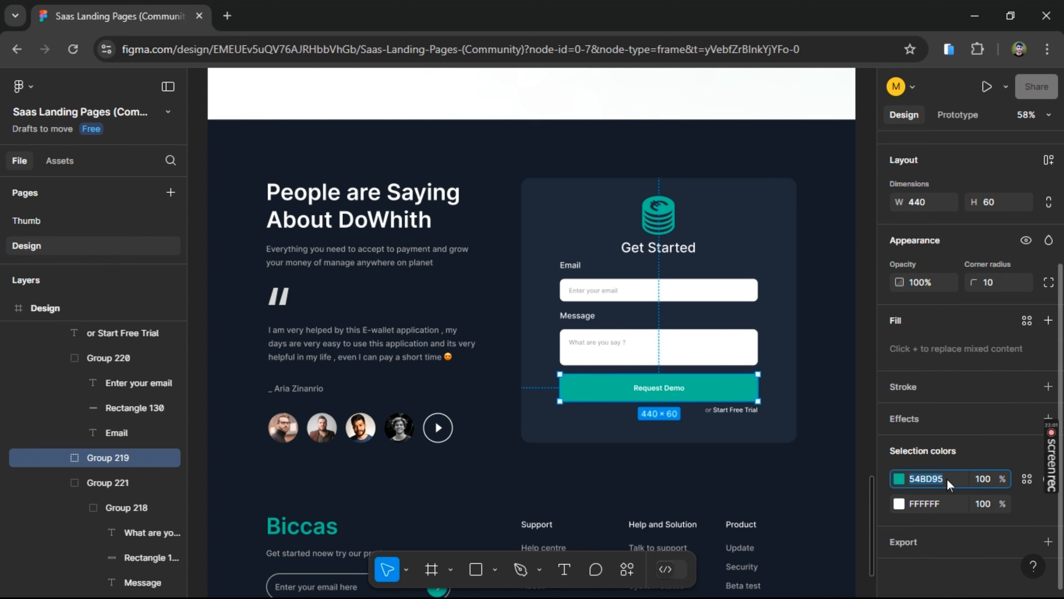
pyautogui.hotkey('alt', 'Tab')
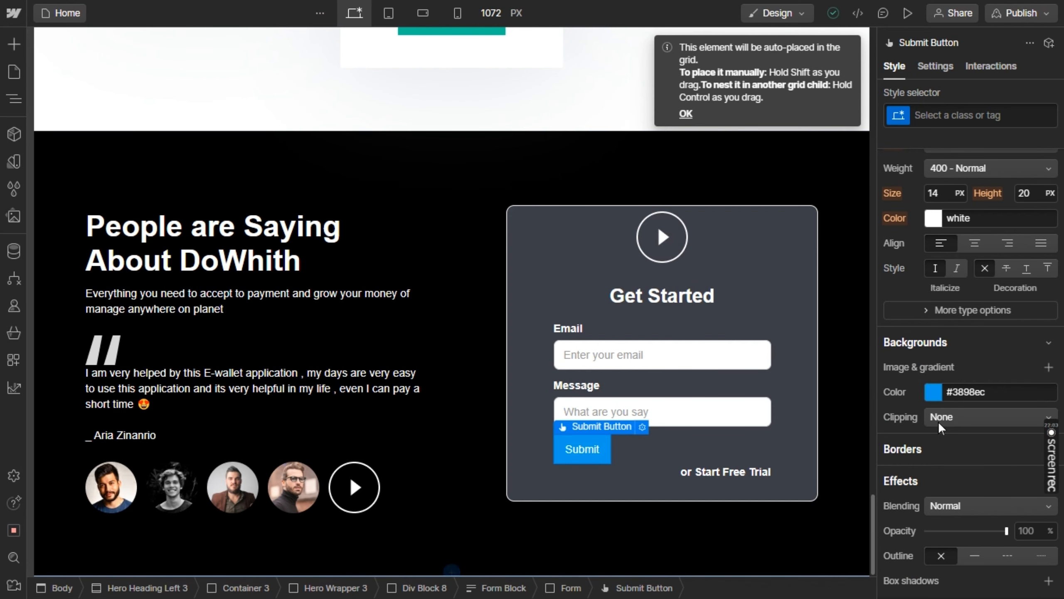
pyautogui.click(987, 388)
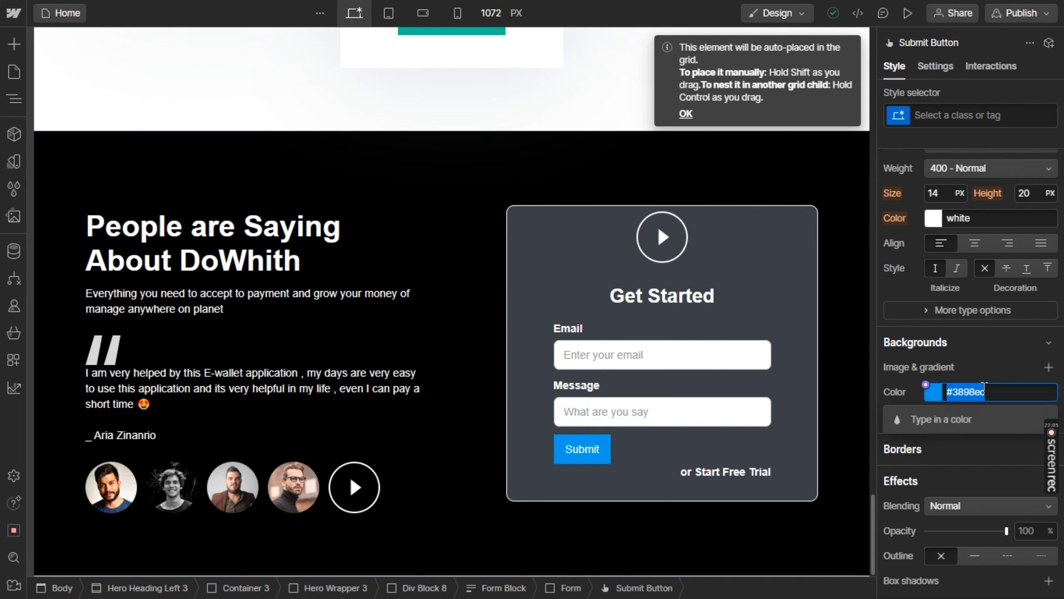
pyautogui.hotkey('ctrl', 'v')
pyautogui.press('Return')
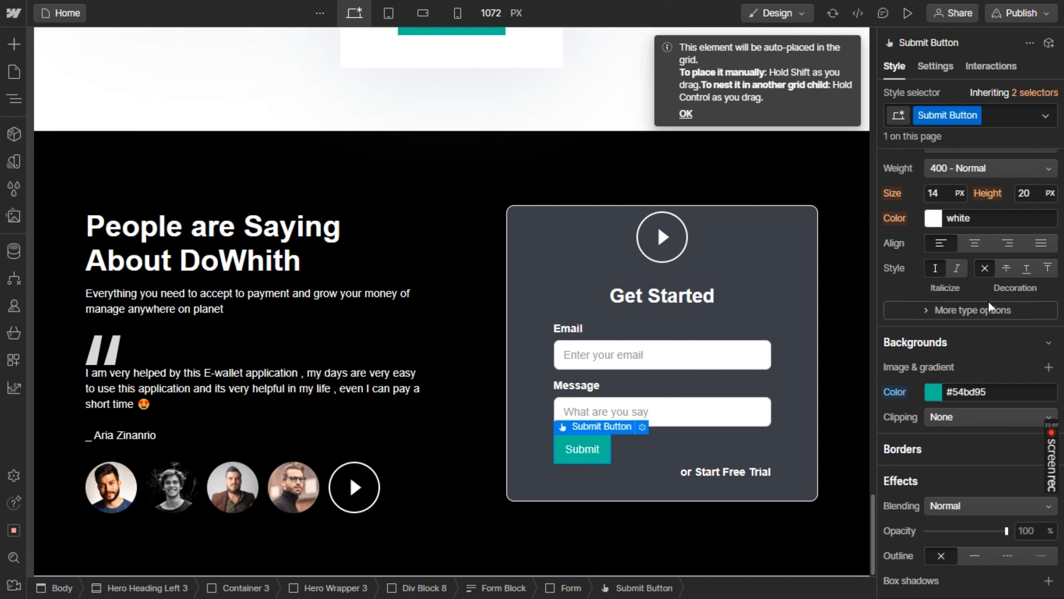
# Look through the Submit button's style properties and form settings for options that control its size and text
pyautogui.scroll(8, 986, 299)
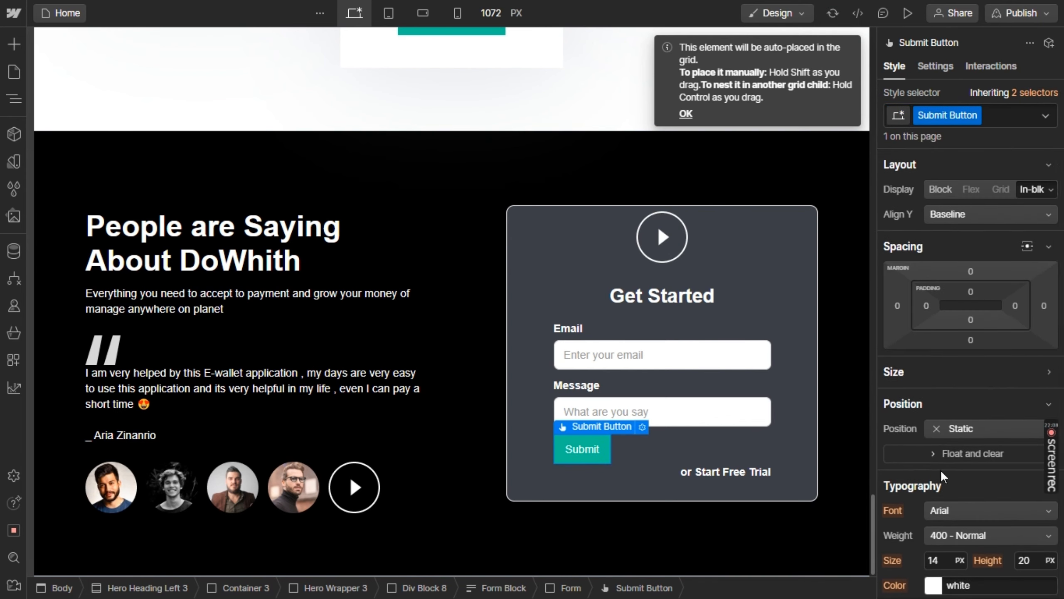
pyautogui.scroll(-8, 940, 474)
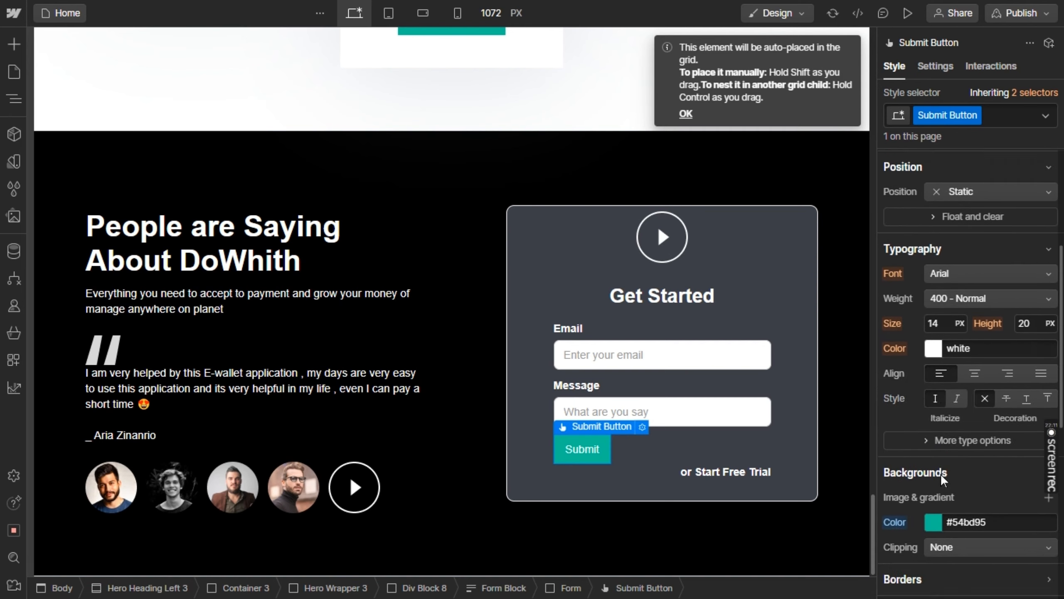
pyautogui.scroll(-5, 940, 473)
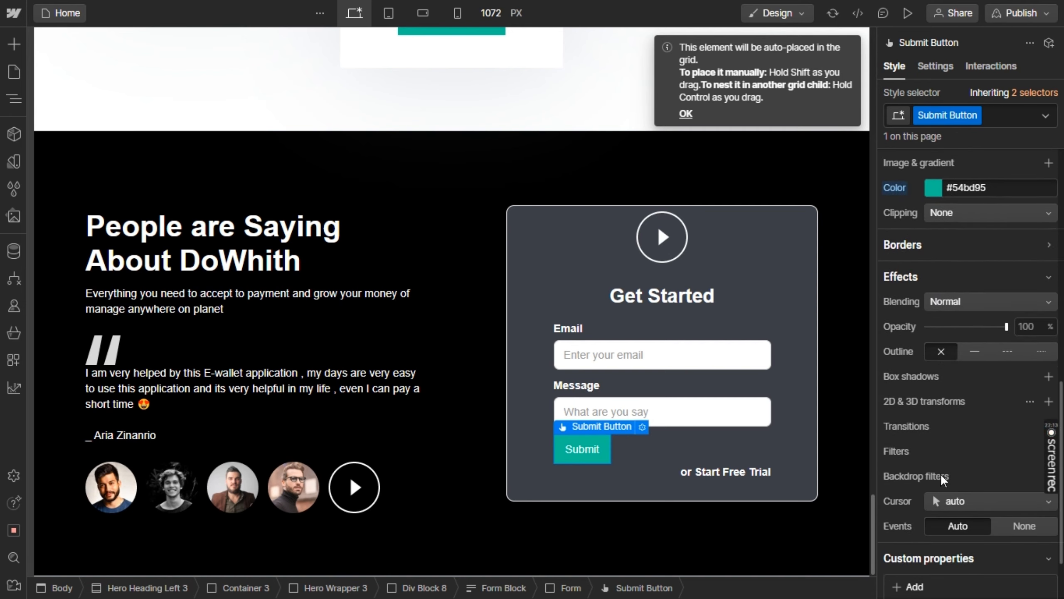
pyautogui.scroll(12, 940, 473)
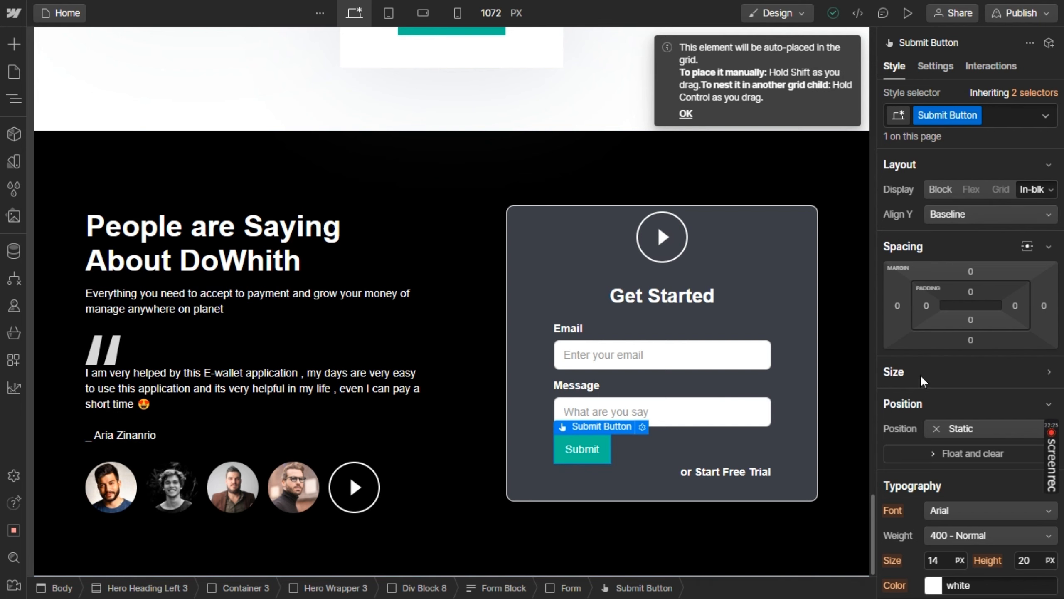
pyautogui.click(642, 427)
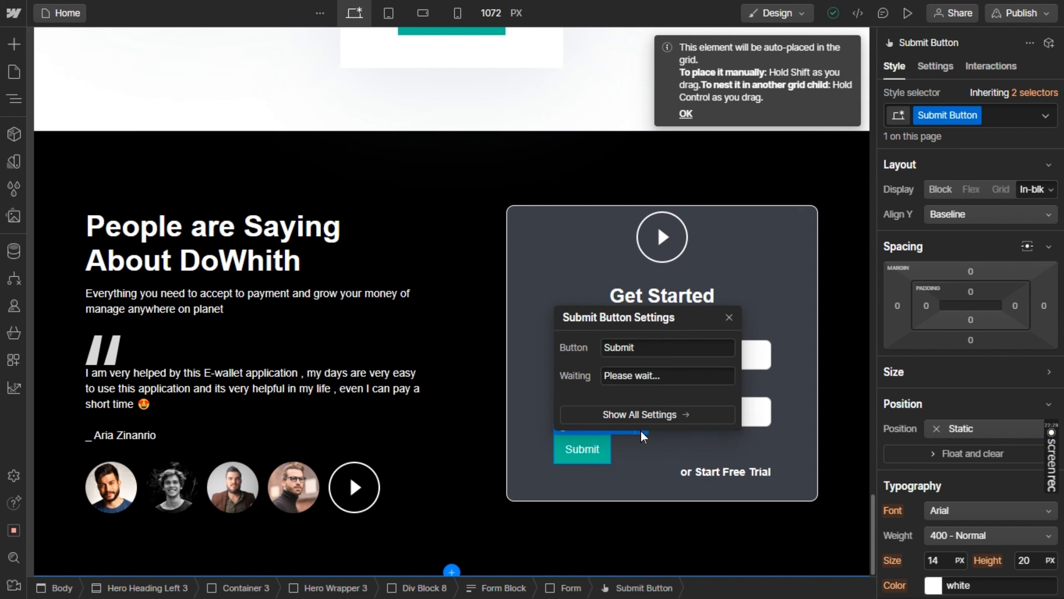
pyautogui.click(662, 416)
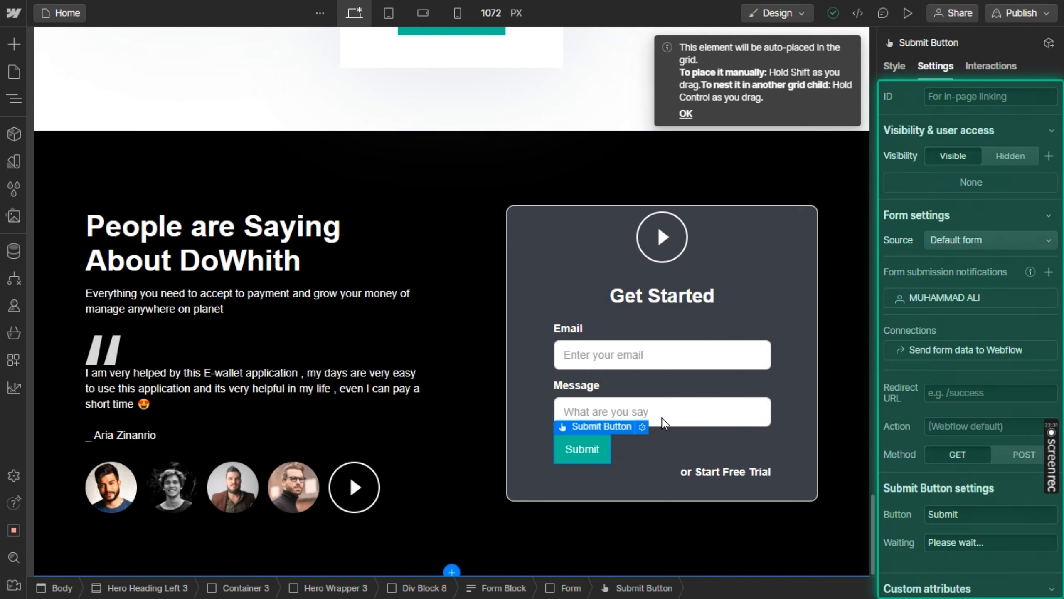
pyautogui.scroll(-5, 955, 352)
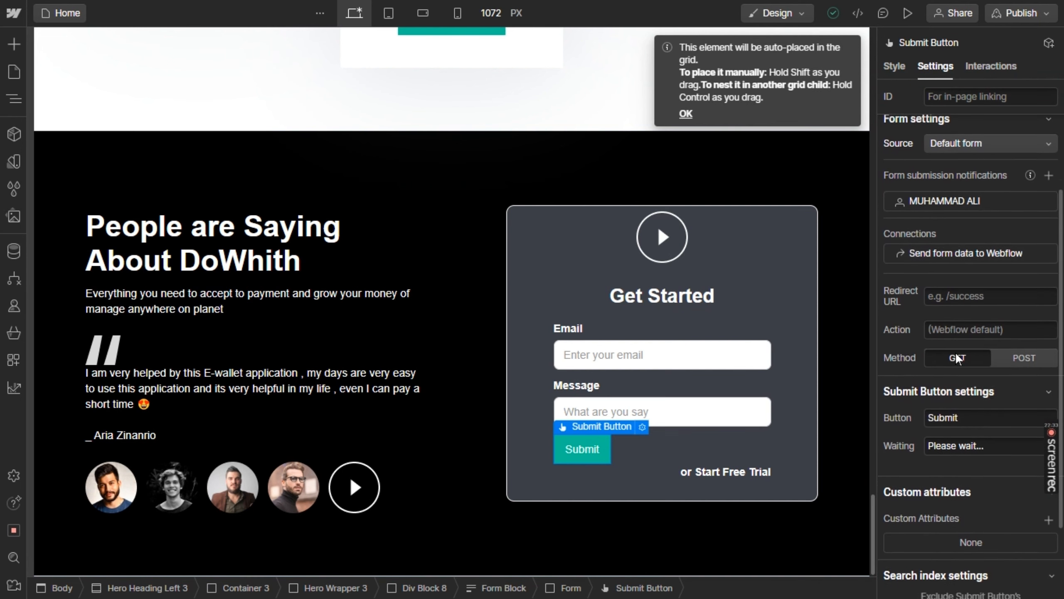
pyautogui.scroll(5, 955, 352)
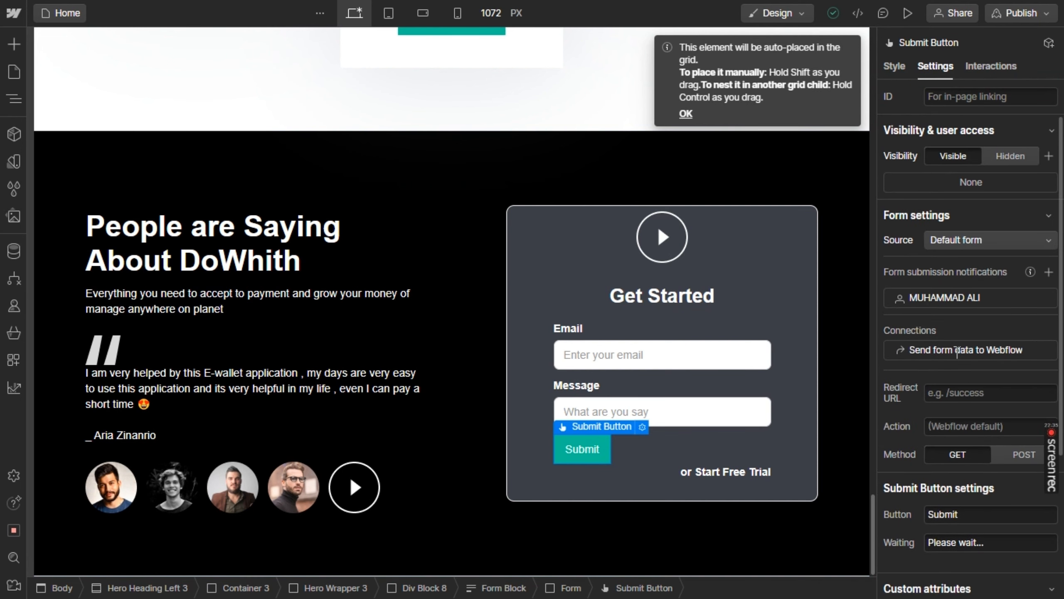
pyautogui.click(897, 66)
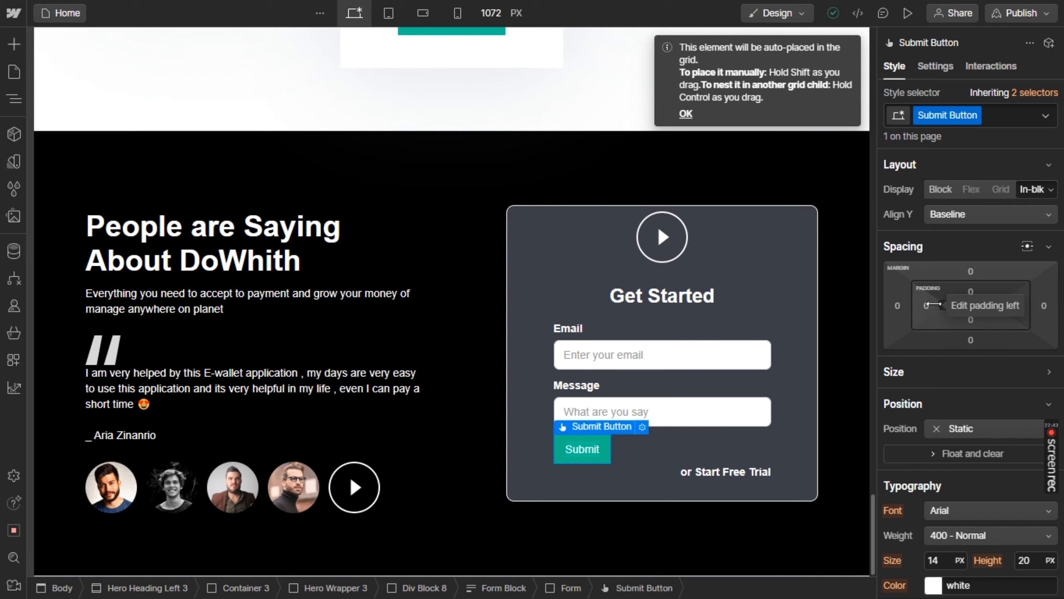
# Widen the Submit button by setting its left and right padding to 110 px
pyautogui.moveTo(938, 304); pyautogui.dragTo(1018, 314)
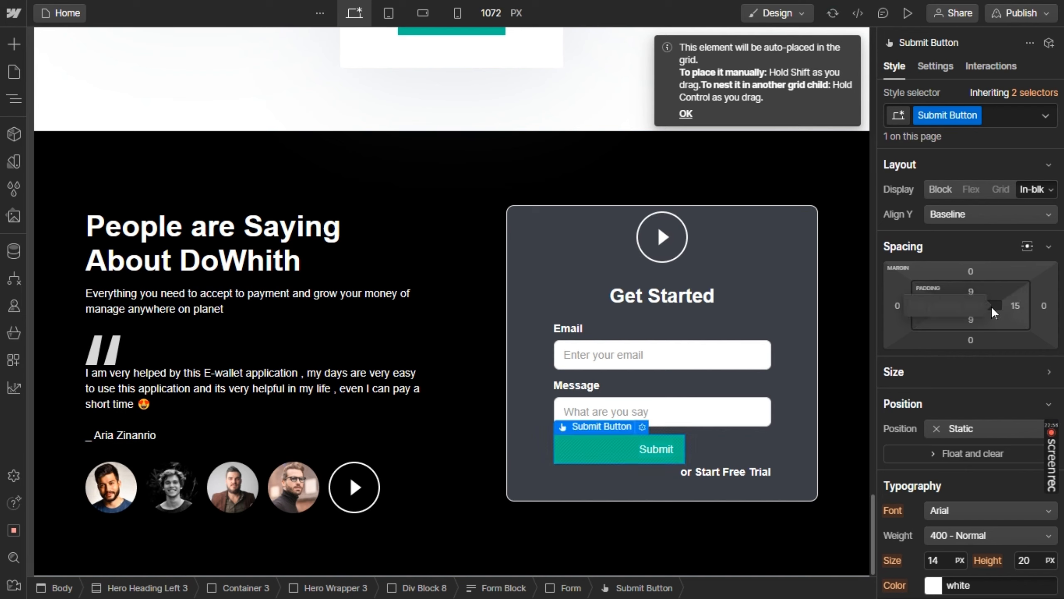
pyautogui.click(1015, 305)
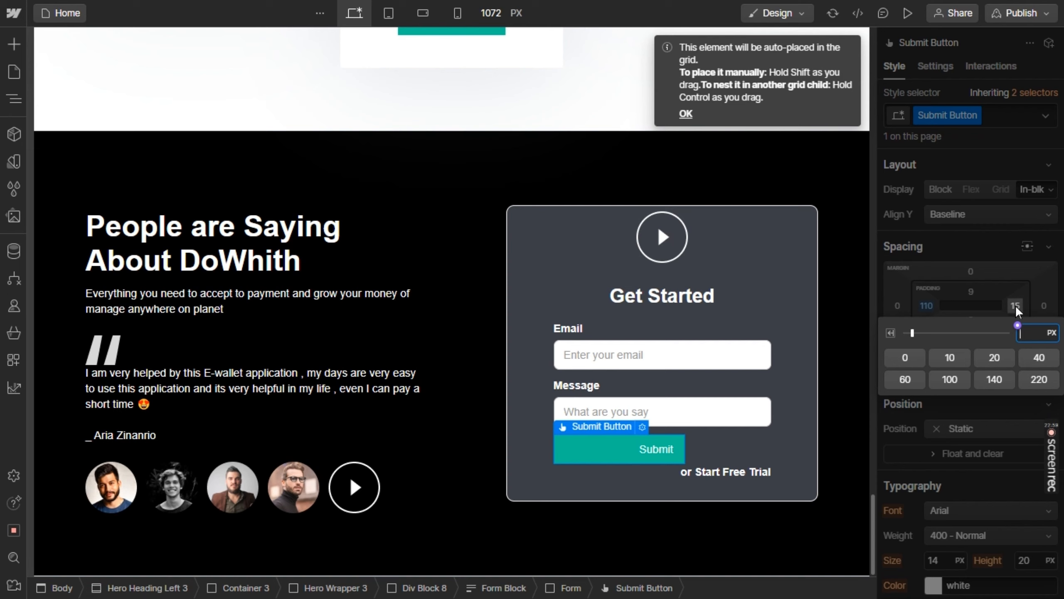
pyautogui.write('110')
pyautogui.press('Return')
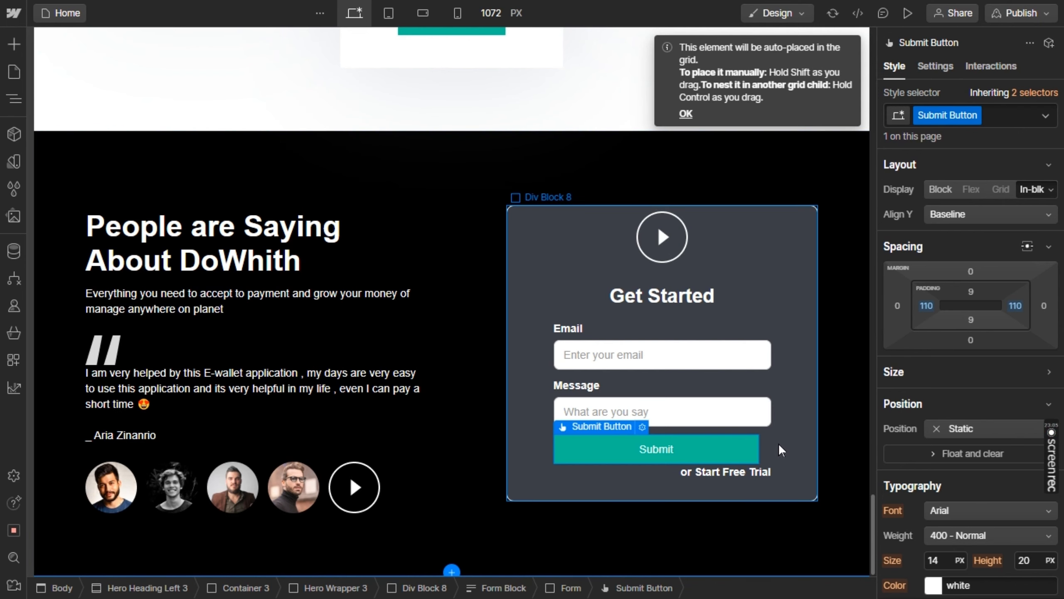
# Set the Submit button's left and right padding to 113 px
pyautogui.click(927, 305)
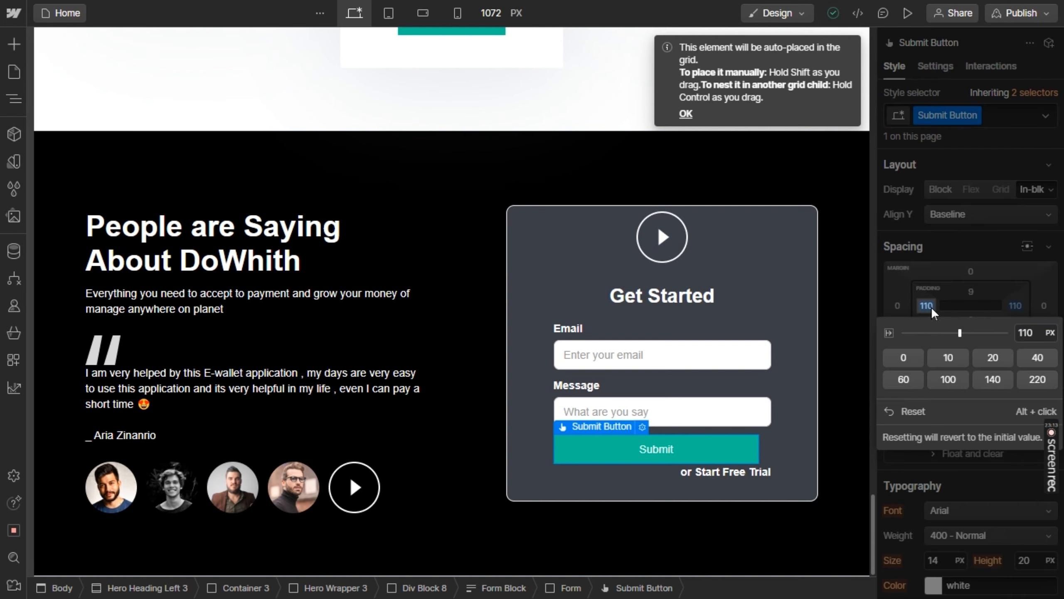
pyautogui.press('Escape')
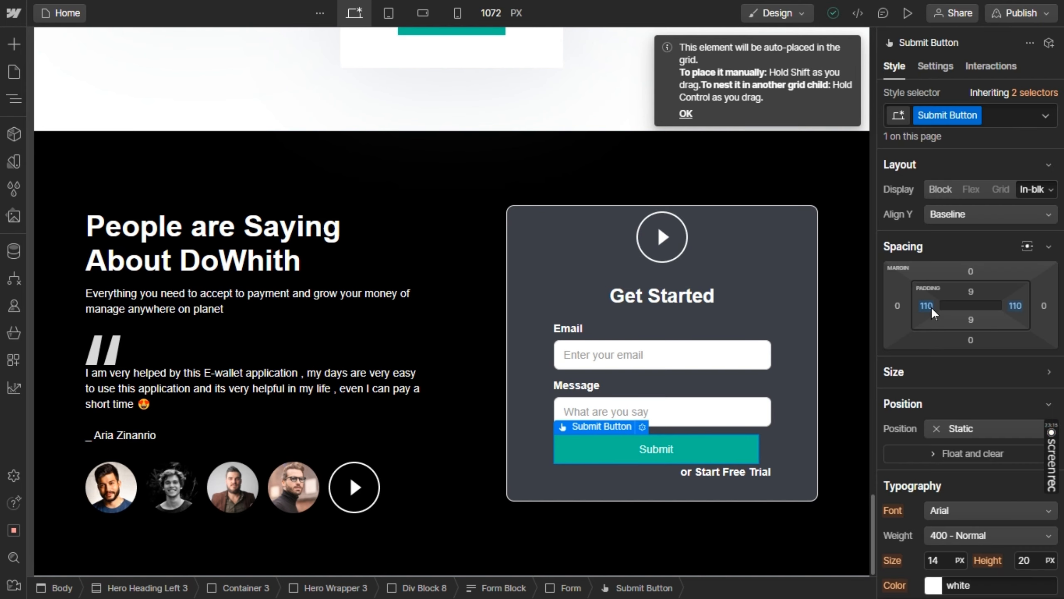
pyautogui.moveTo(930, 306); pyautogui.dragTo(934, 305)
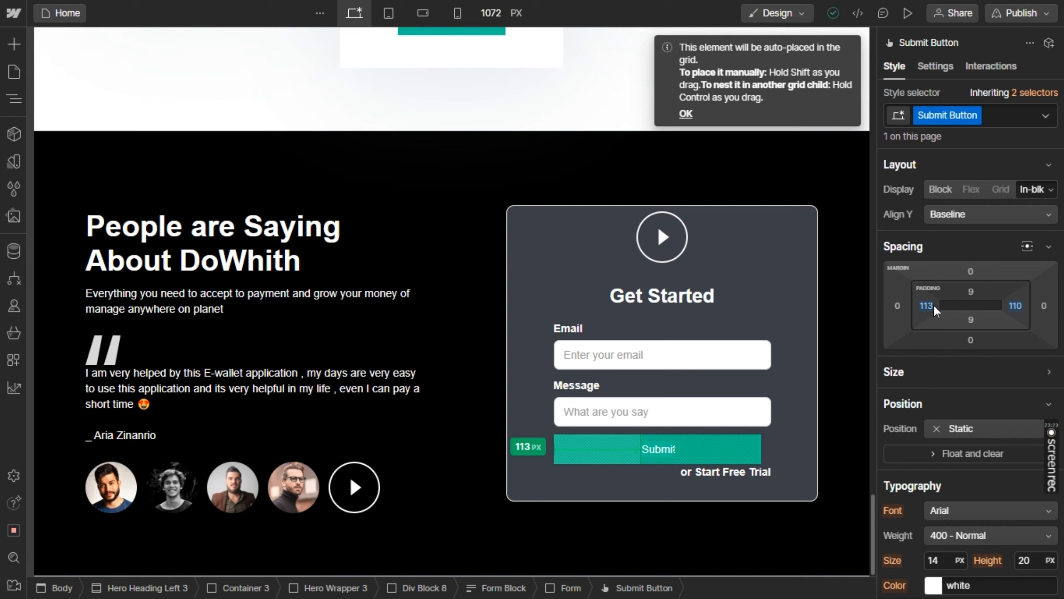
pyautogui.moveTo(933, 305); pyautogui.dragTo(934, 305)
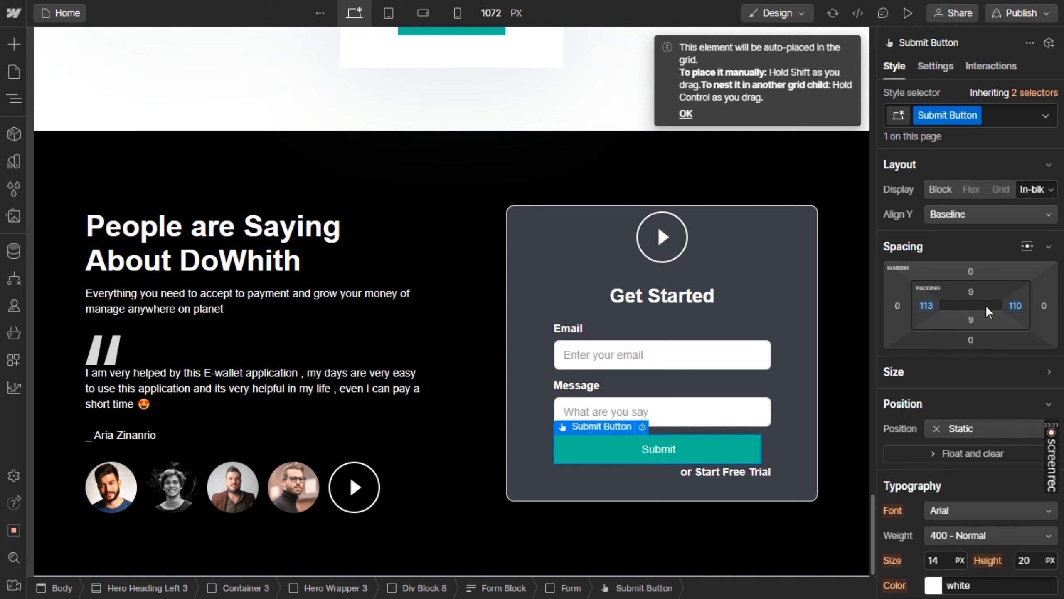
pyautogui.click(1016, 306)
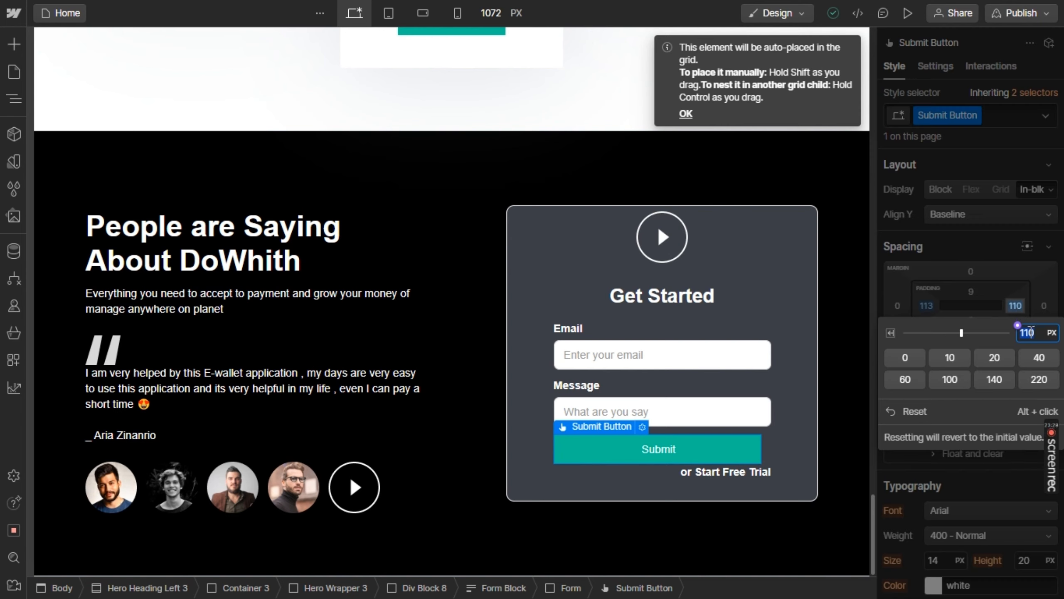
pyautogui.write('113')
pyautogui.press('Return')
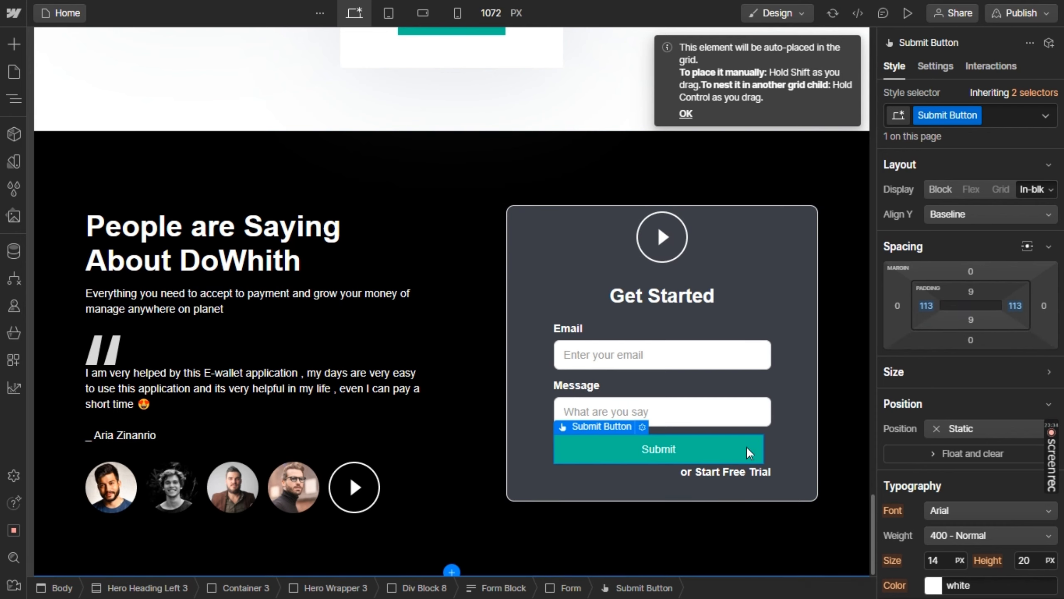
# Increase the Submit button's right padding to 120 px to bring its width closer to the form fields
pyautogui.click(1015, 306)
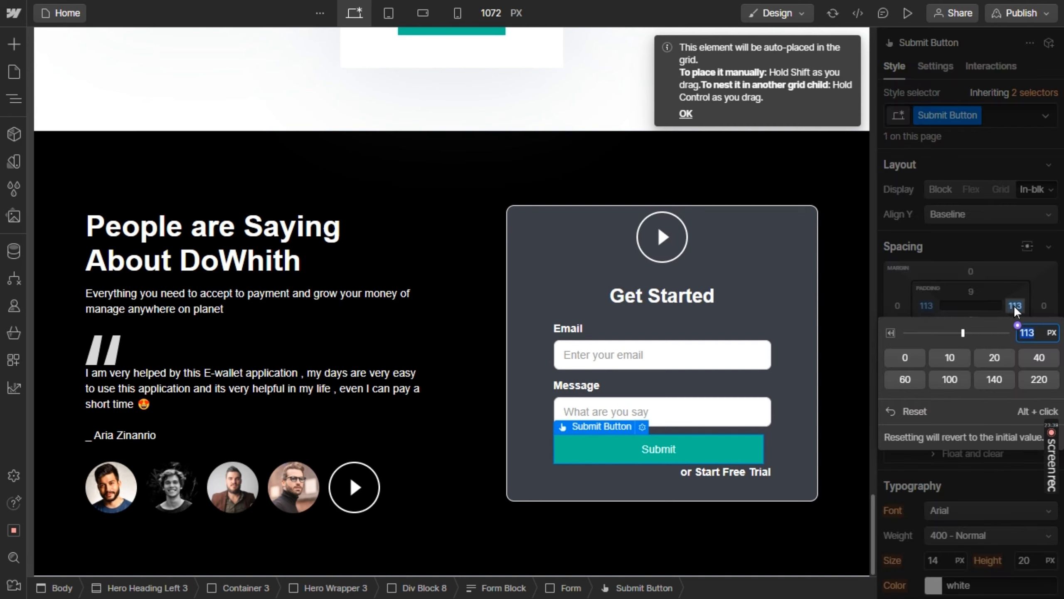
pyautogui.click(967, 332)
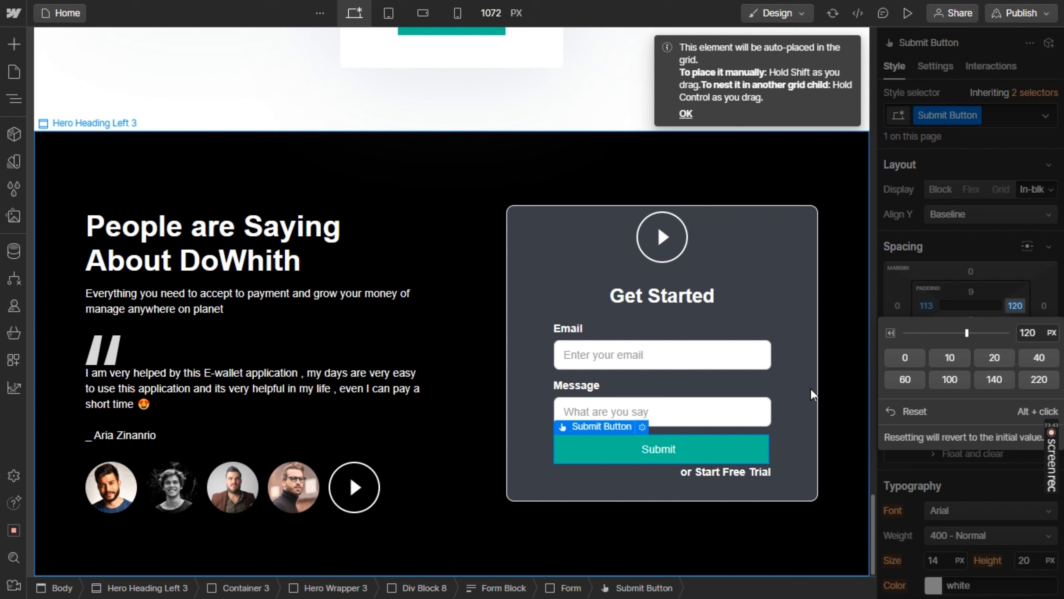
pyautogui.click(791, 390)
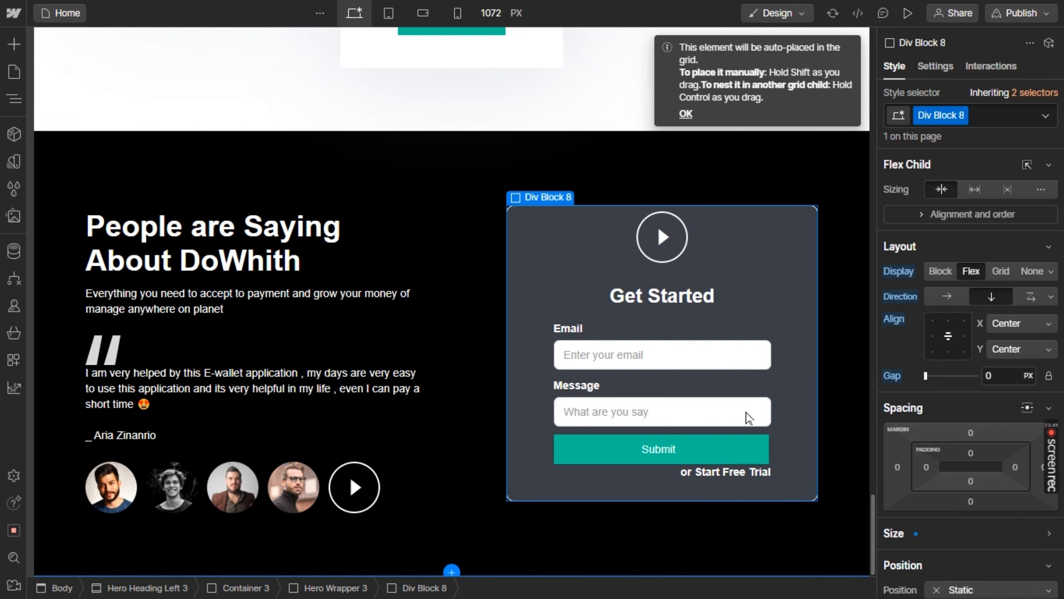
# Examine the Submit button's style properties, from layout and spacing through typography, background and effects
pyautogui.click(716, 451)
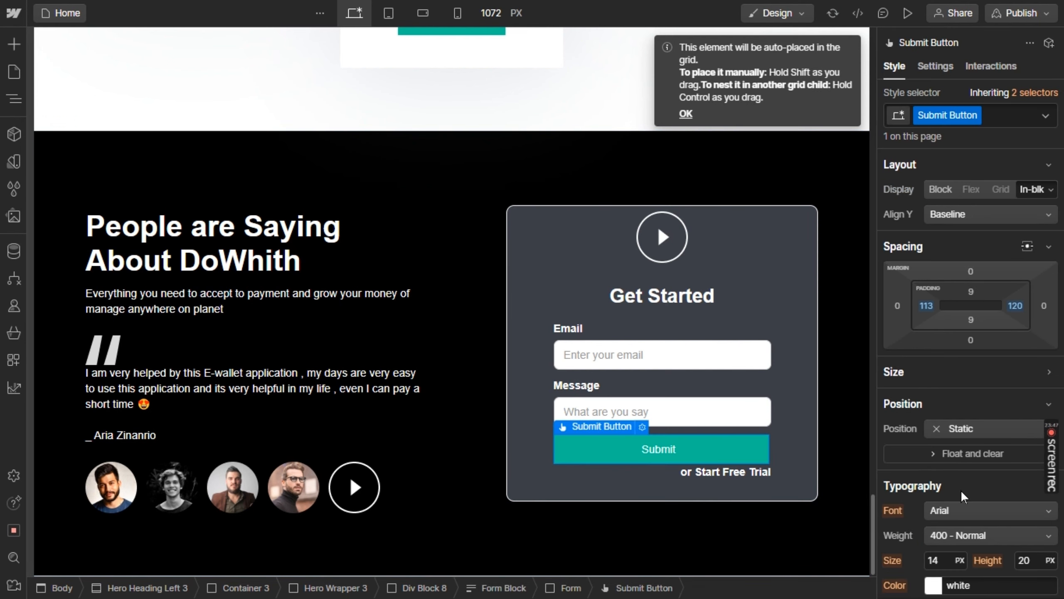
pyautogui.scroll(-5, 961, 490)
pyautogui.scroll(-1, 961, 490)
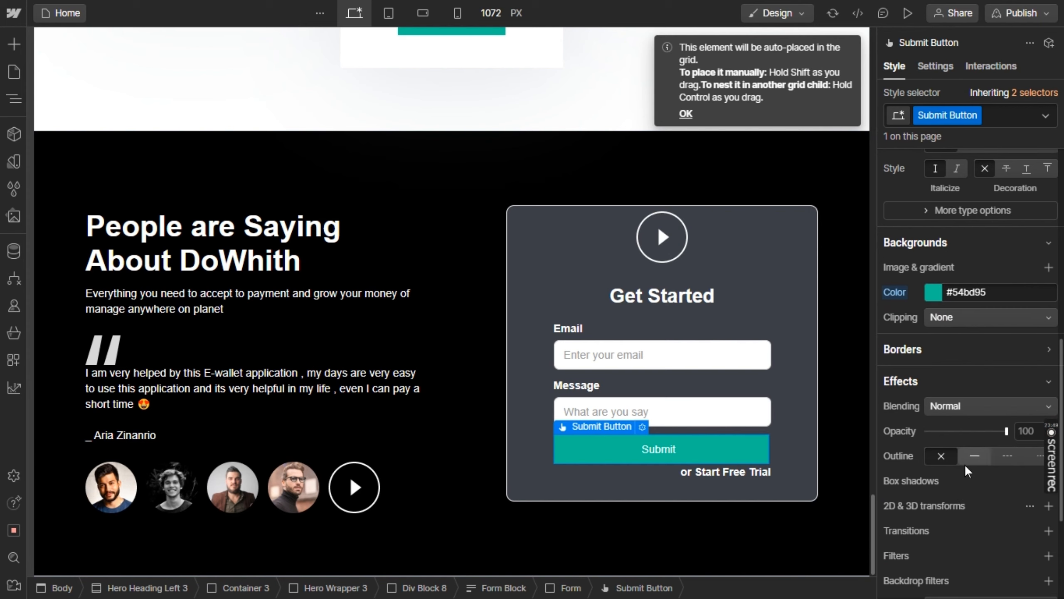
pyautogui.scroll(-3, 964, 464)
pyautogui.scroll(6, 964, 464)
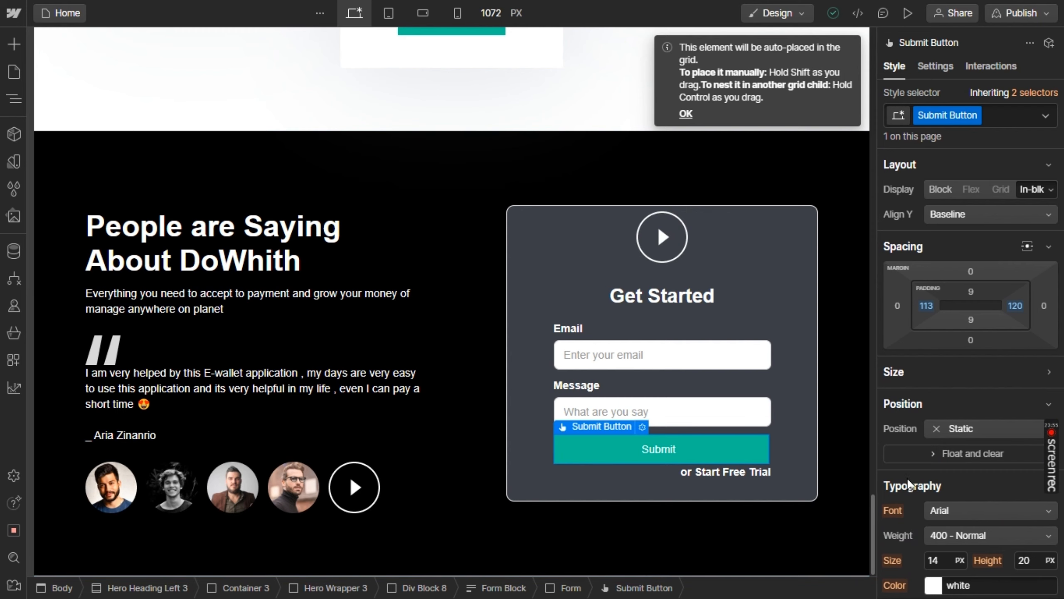
pyautogui.scroll(-1, 907, 482)
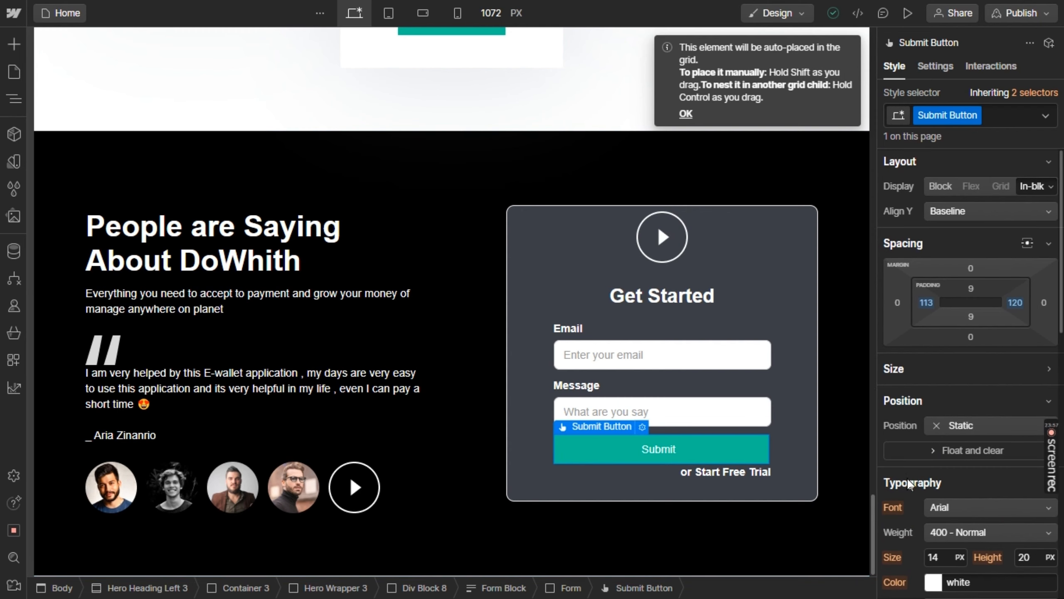
pyautogui.scroll(1, 908, 481)
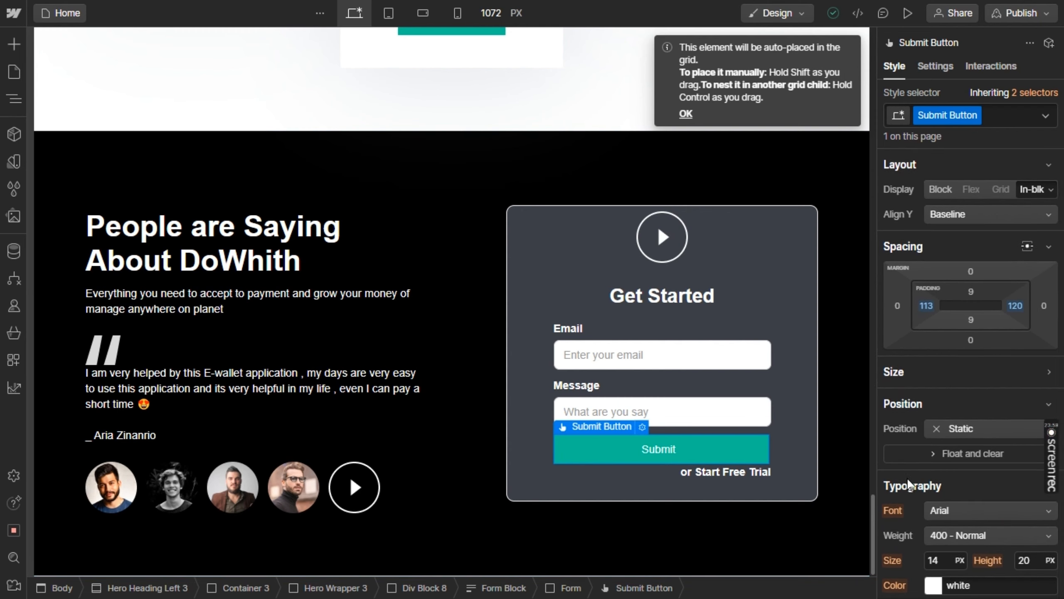
pyautogui.scroll(-10, 907, 482)
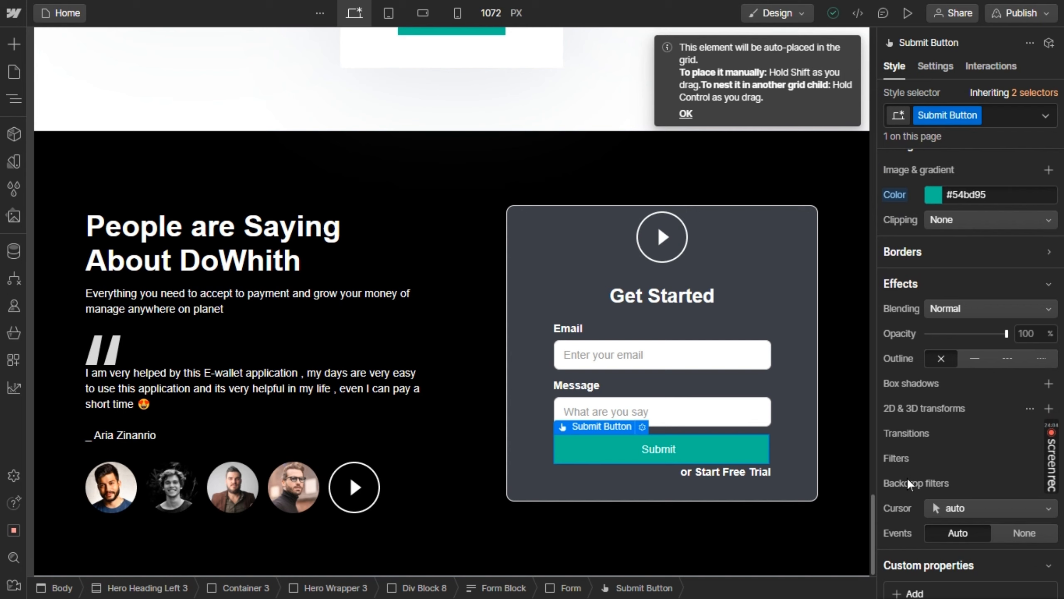
pyautogui.scroll(-2, 907, 478)
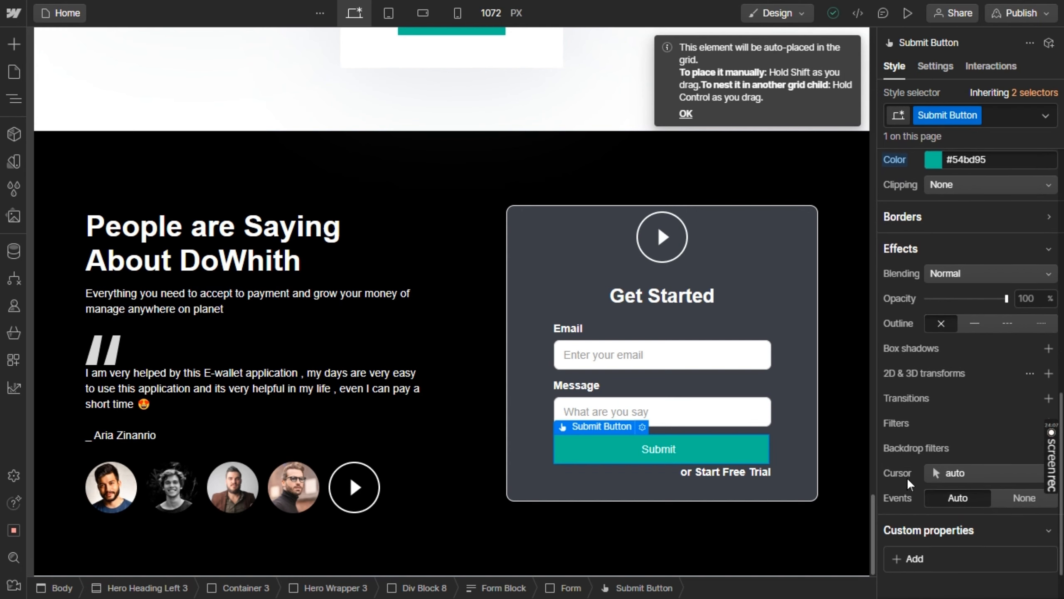
pyautogui.scroll(8, 907, 478)
pyautogui.scroll(2, 907, 478)
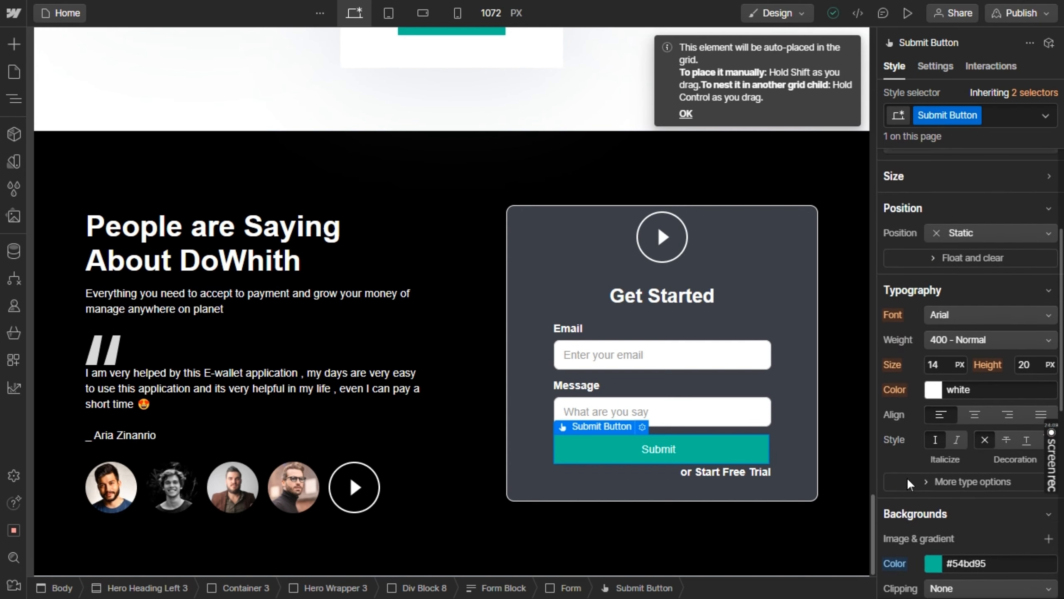
pyautogui.scroll(3, 907, 478)
pyautogui.scroll(2, 907, 478)
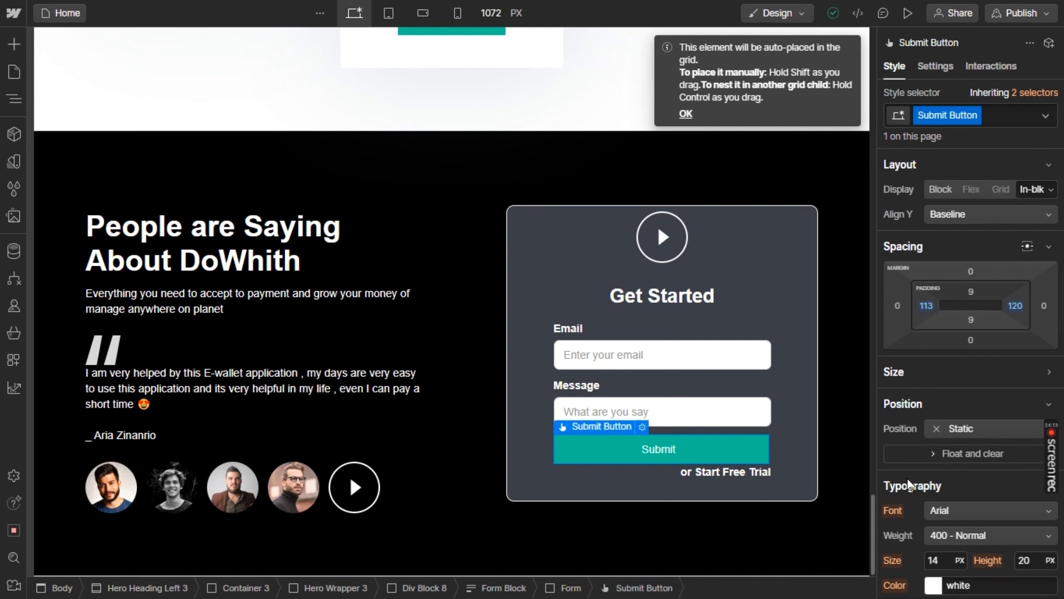
# Select the Get Started card's container, Div Block 8, and examine its layout, typography, background and effects properties
pyautogui.click(455, 519)
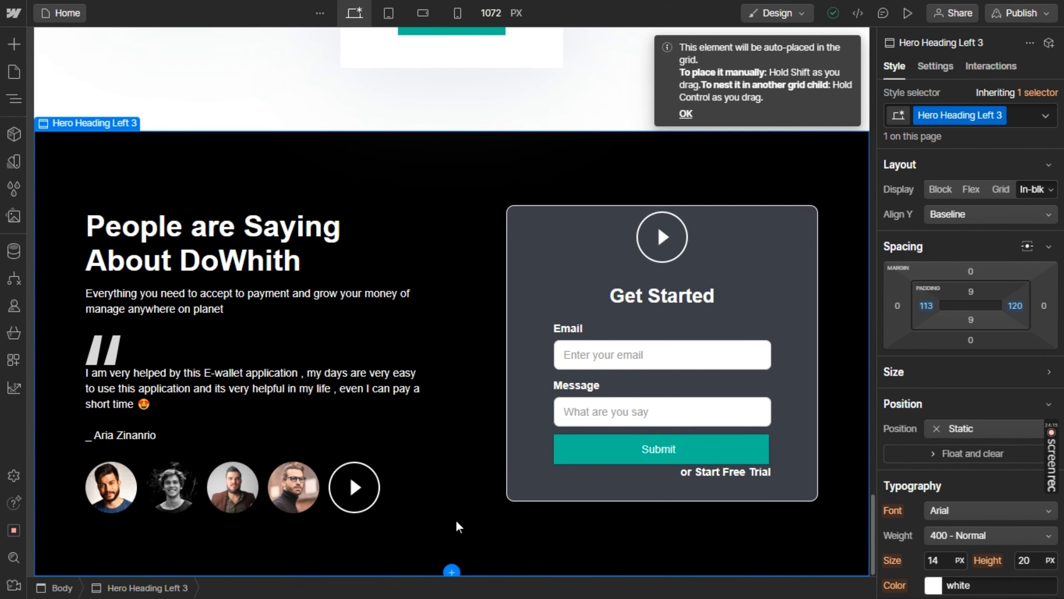
pyautogui.click(794, 287)
pyautogui.scroll(-5, 969, 495)
pyautogui.scroll(-1, 969, 494)
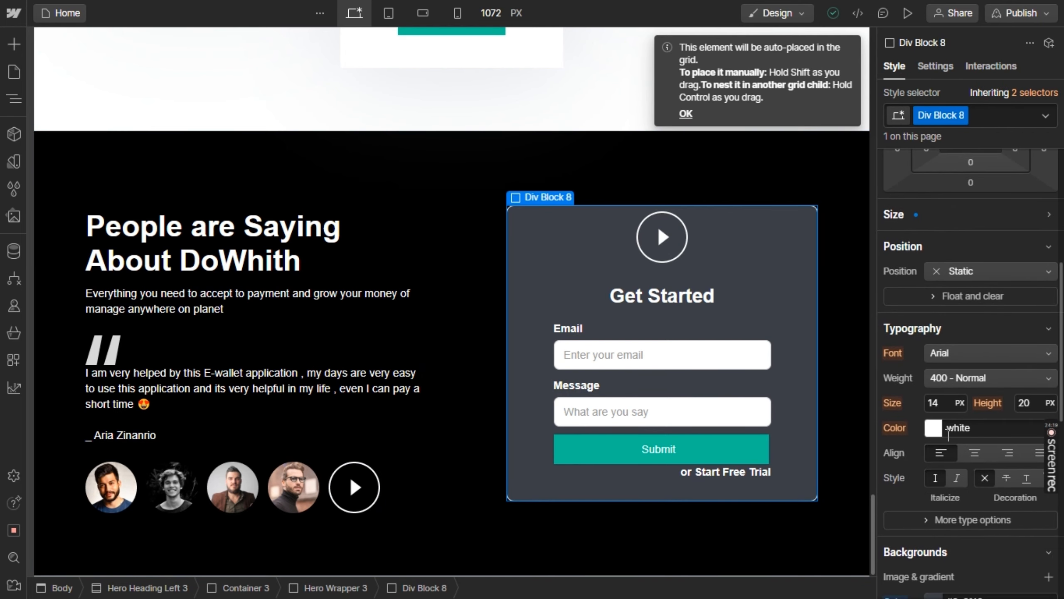
pyautogui.scroll(-10, 976, 431)
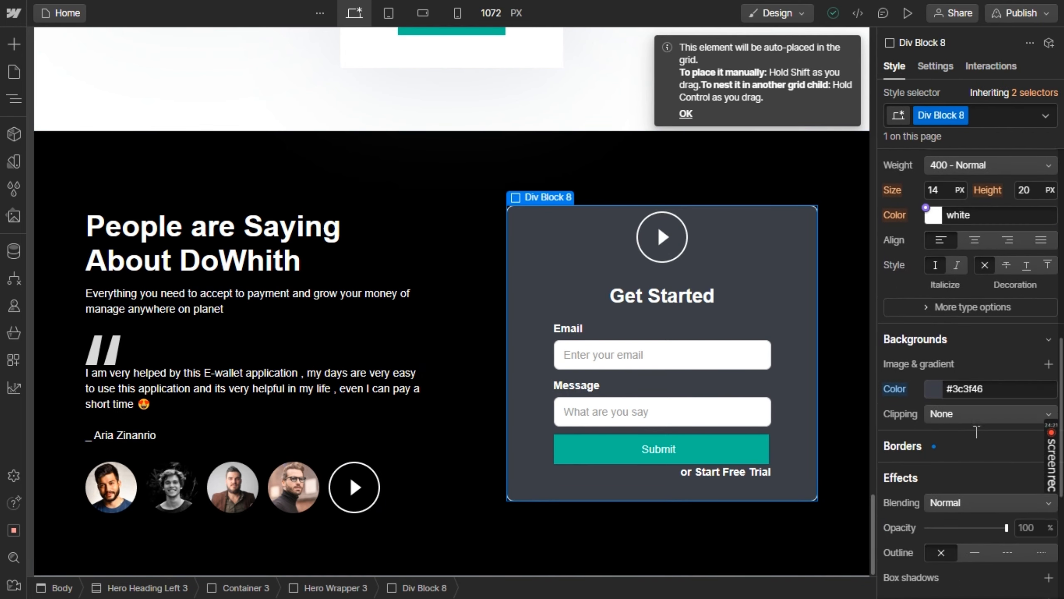
pyautogui.scroll(12, 976, 431)
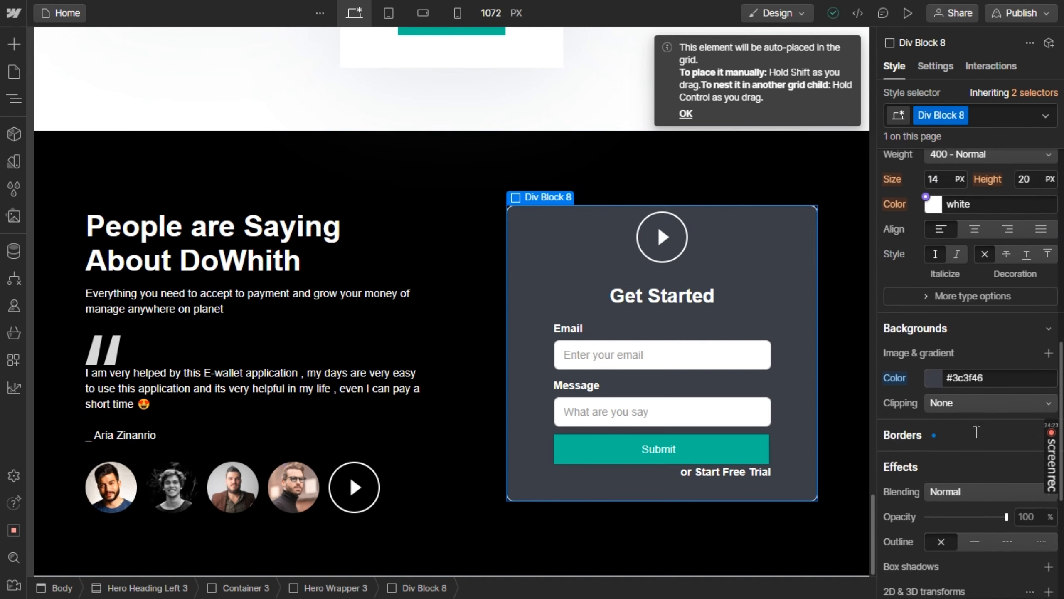
pyautogui.scroll(-3, 976, 432)
pyautogui.scroll(3, 976, 430)
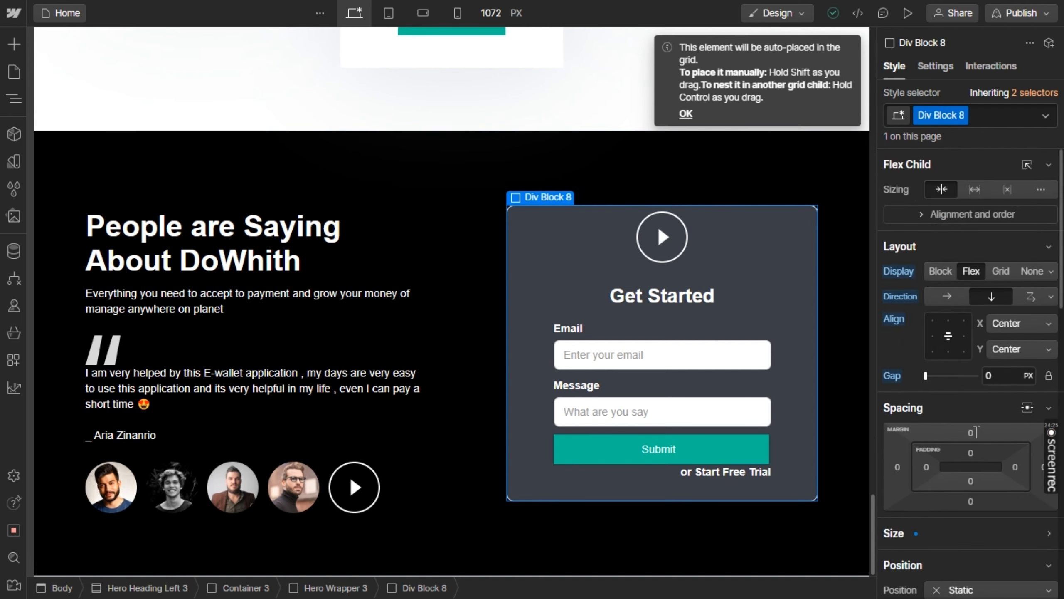
# Remove the border from the Get Started card's container, Div Block 8
pyautogui.scroll(-10, 976, 430)
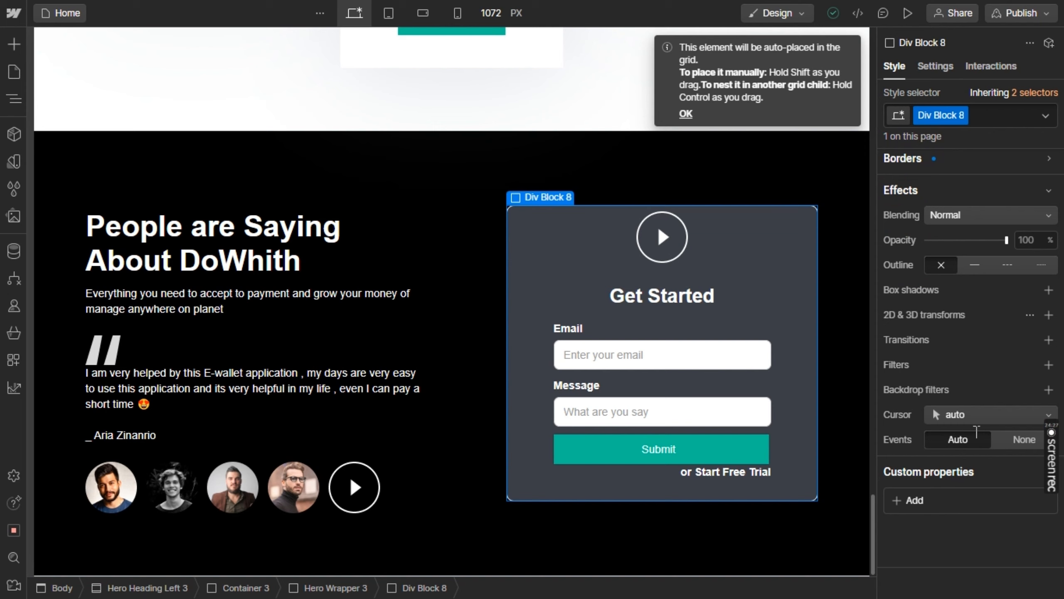
pyautogui.scroll(6, 976, 431)
pyautogui.scroll(5, 976, 431)
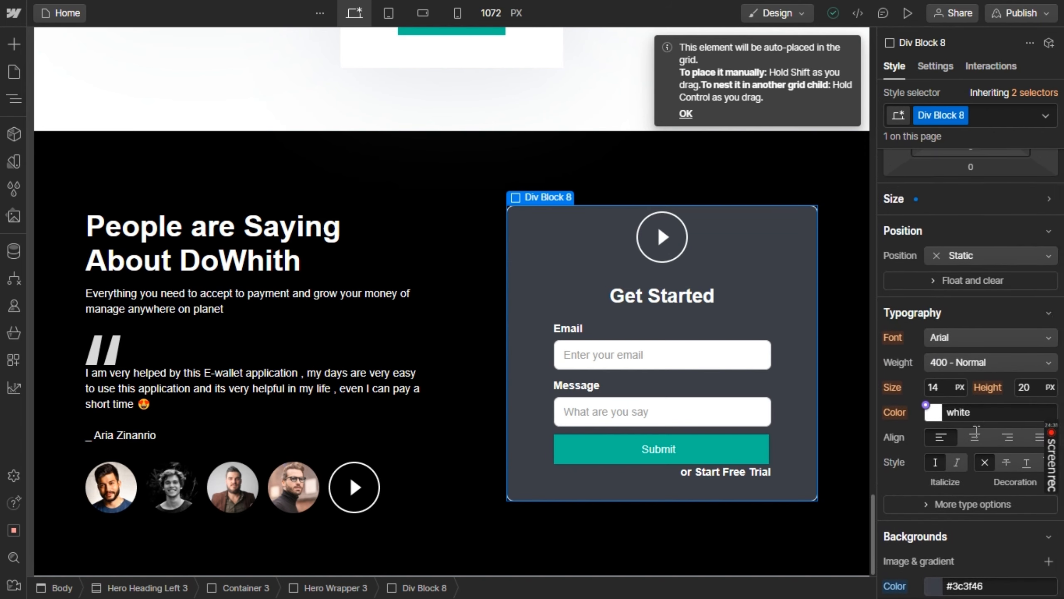
pyautogui.scroll(-1, 976, 431)
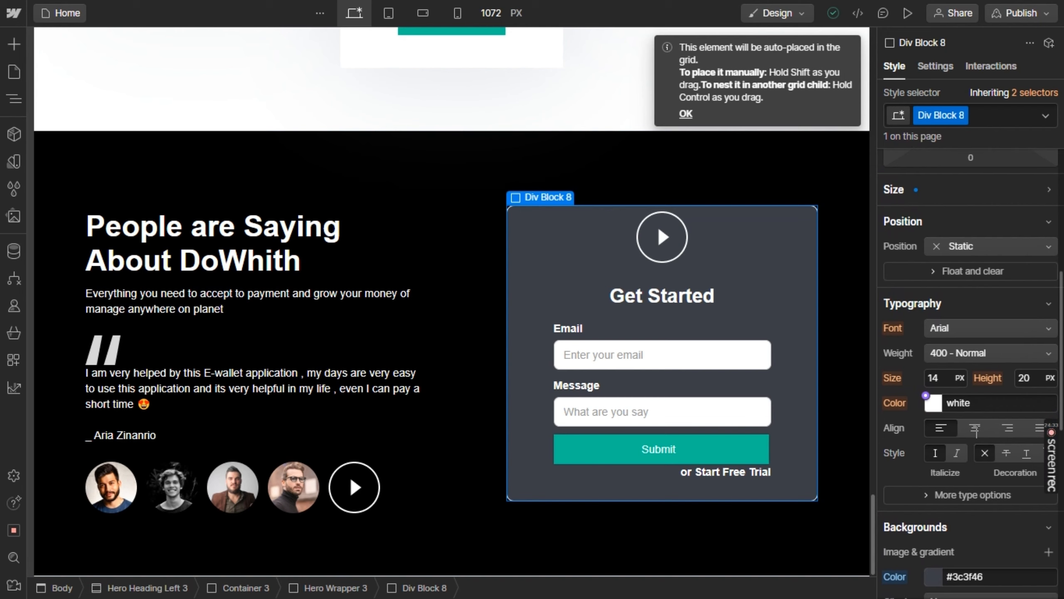
pyautogui.scroll(-3, 976, 431)
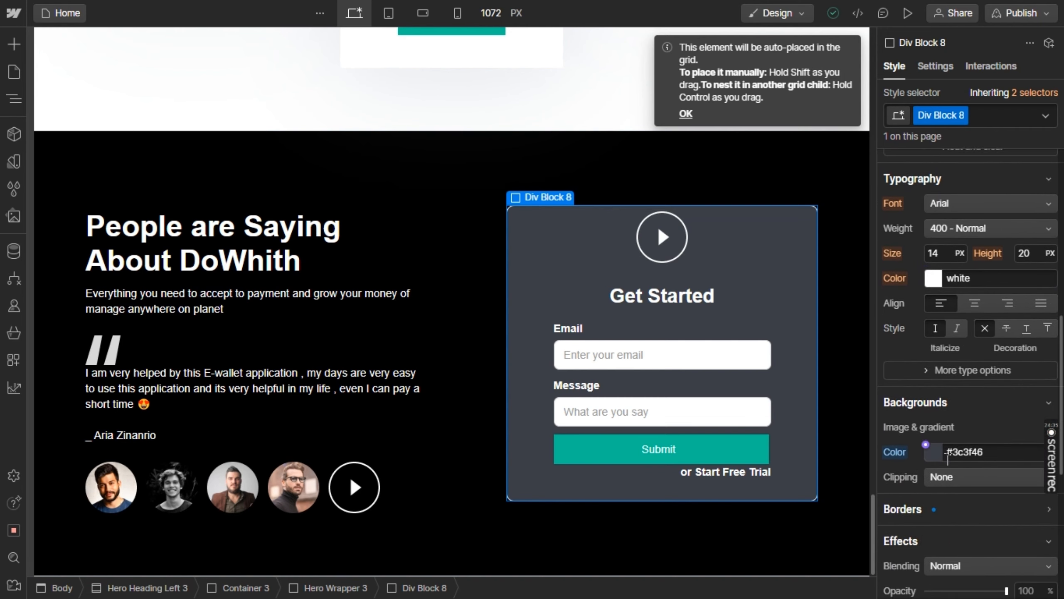
pyautogui.click(994, 506)
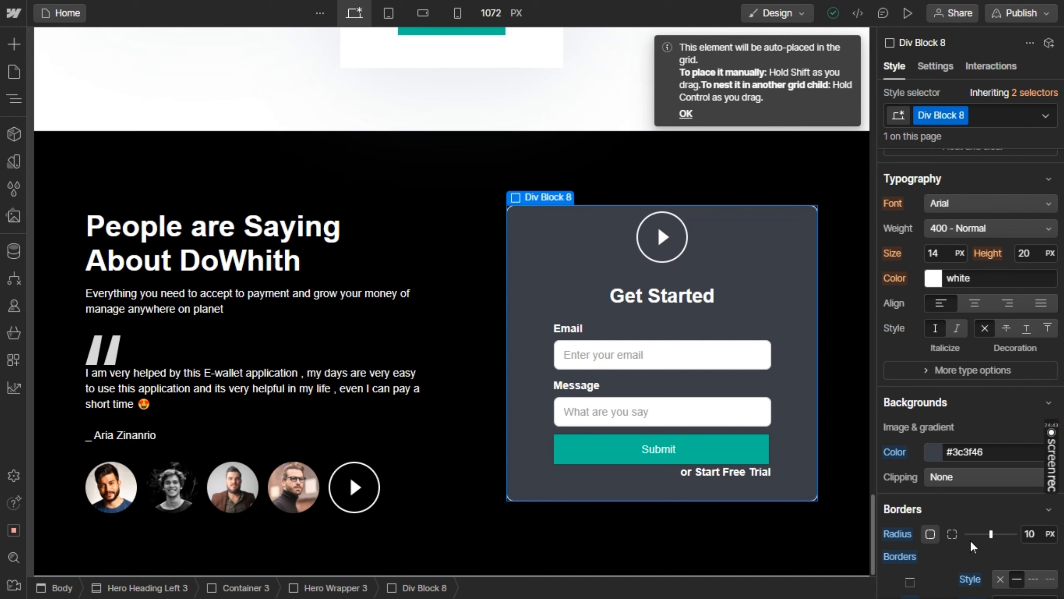
pyautogui.scroll(-3, 957, 553)
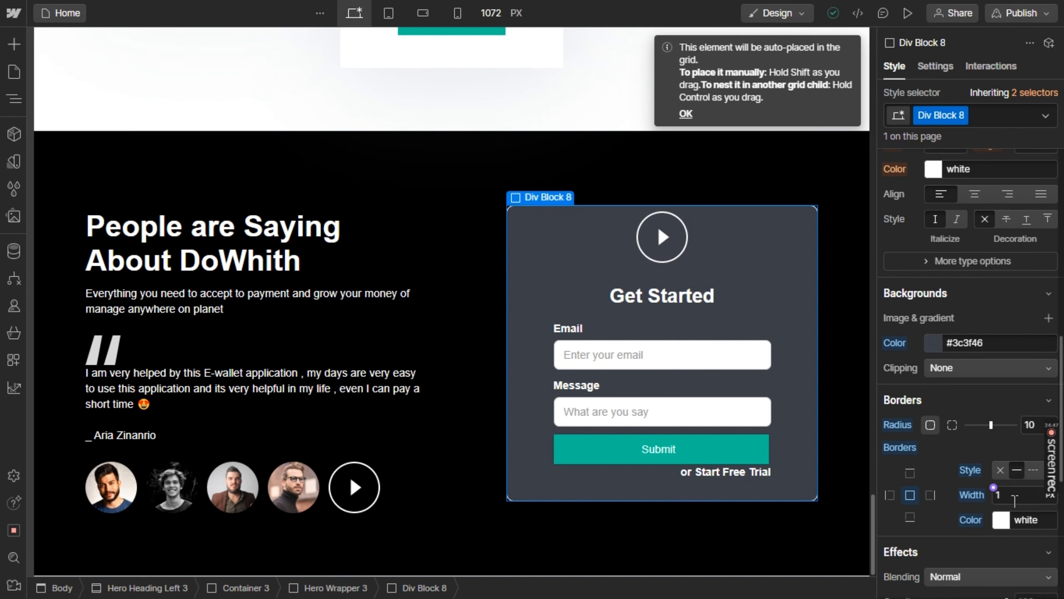
pyautogui.click(1001, 469)
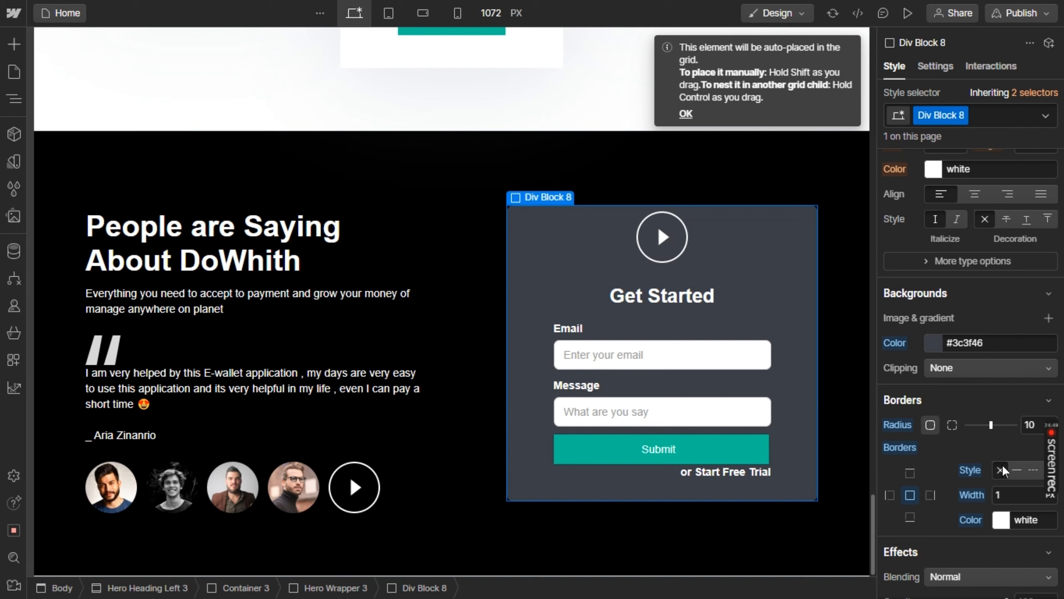
pyautogui.click(1011, 492)
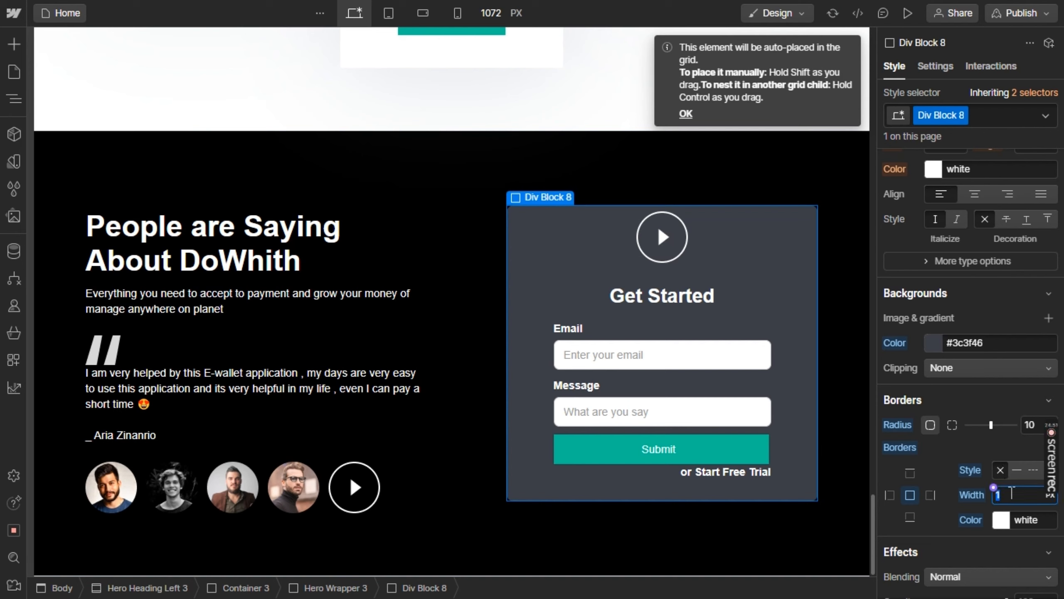
pyautogui.press('BackSpace')
# Set the Get Started card's background colour to #3f5075 with 39% opacity
pyautogui.click(933, 347)
pyautogui.click(933, 347)
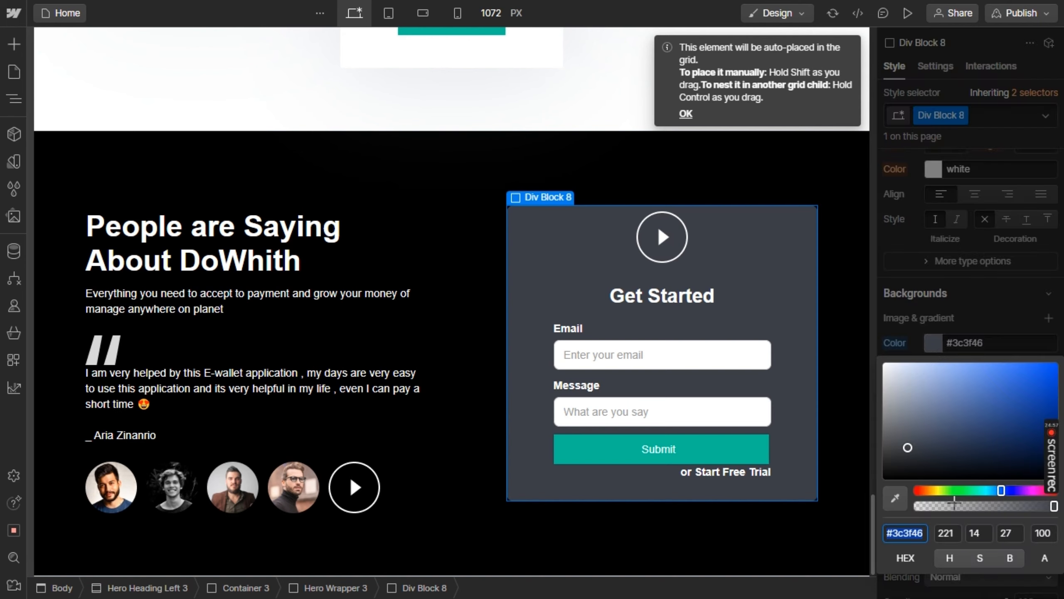
pyautogui.moveTo(961, 505)
pyautogui.mouseDown()
pyautogui.moveTo(942, 508)
pyautogui.moveTo(984, 508)
pyautogui.moveTo(970, 507)
pyautogui.mouseUp()
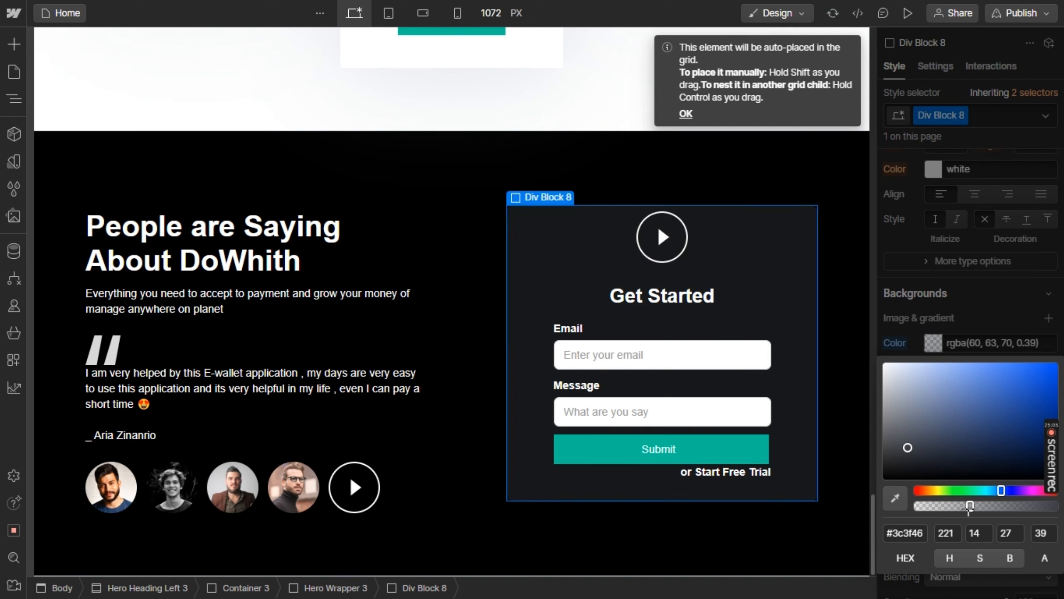
pyautogui.click(920, 429)
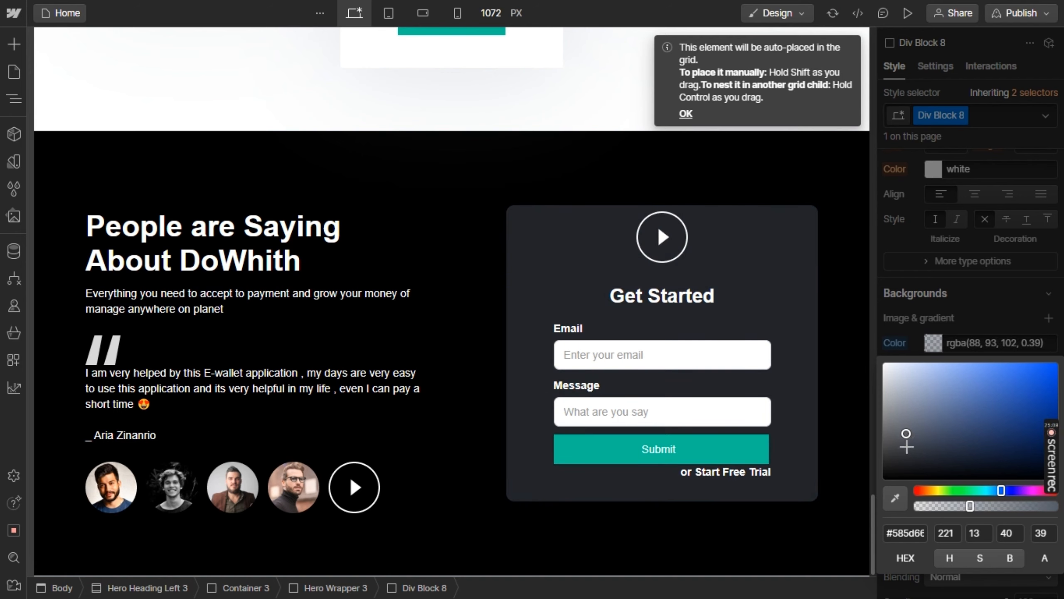
pyautogui.moveTo(905, 445); pyautogui.dragTo(963, 426)
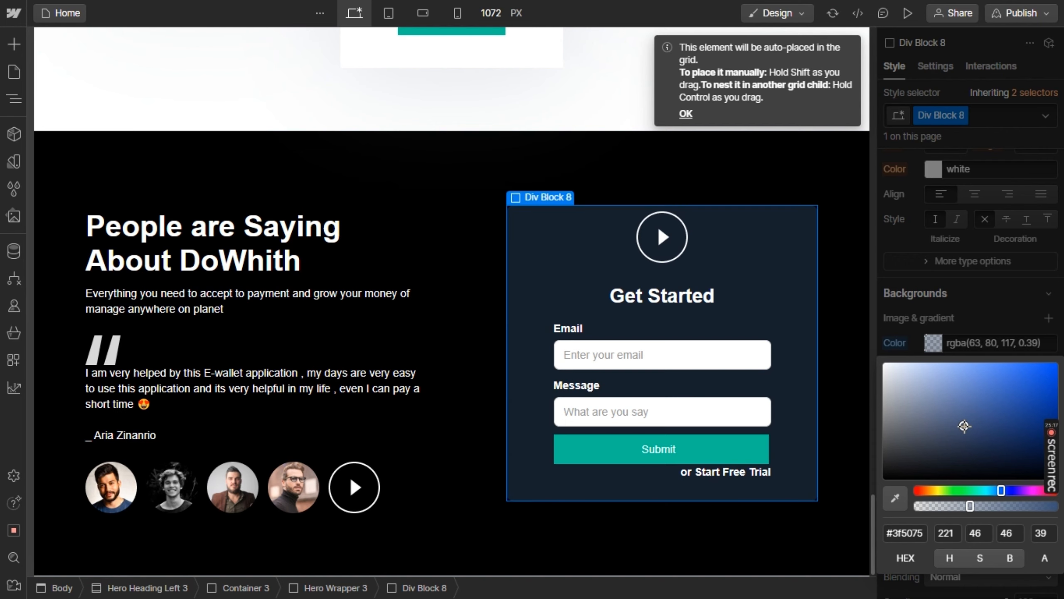
pyautogui.click(840, 286)
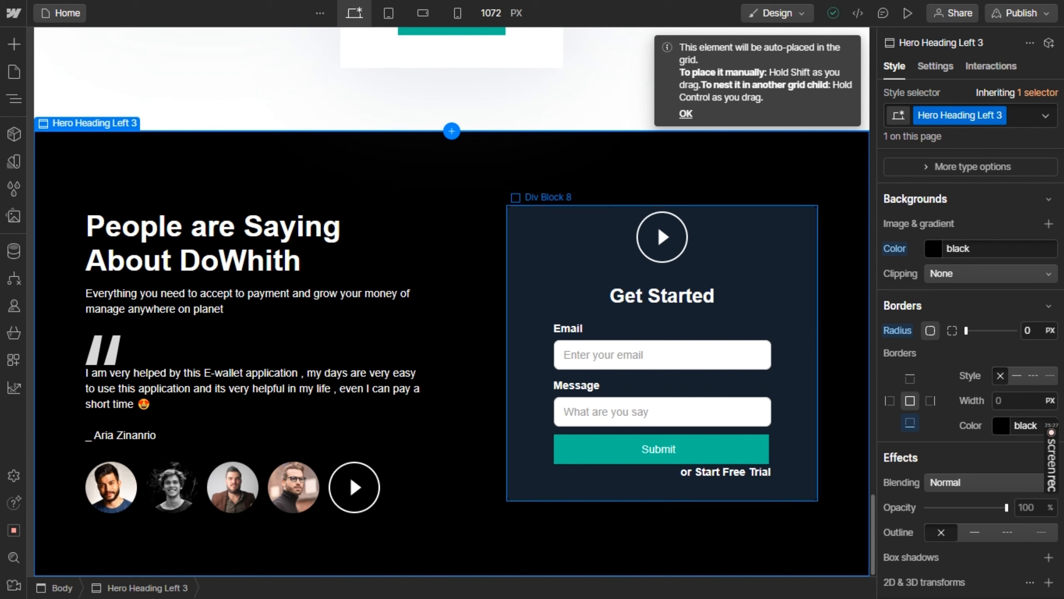
# Open the layout picker below the testimonial section and check the footer design in Figma before returning to Webflow
pyautogui.click(453, 571)
pyautogui.hotkey('alt', 'Tab')
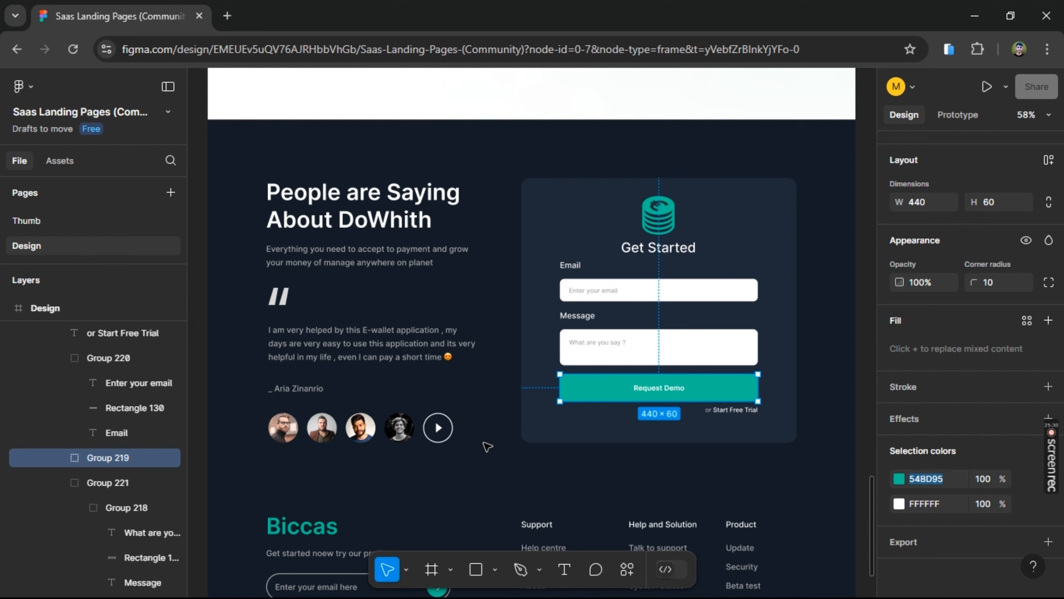
pyautogui.scroll(-3, 487, 446)
pyautogui.scroll(-2, 487, 446)
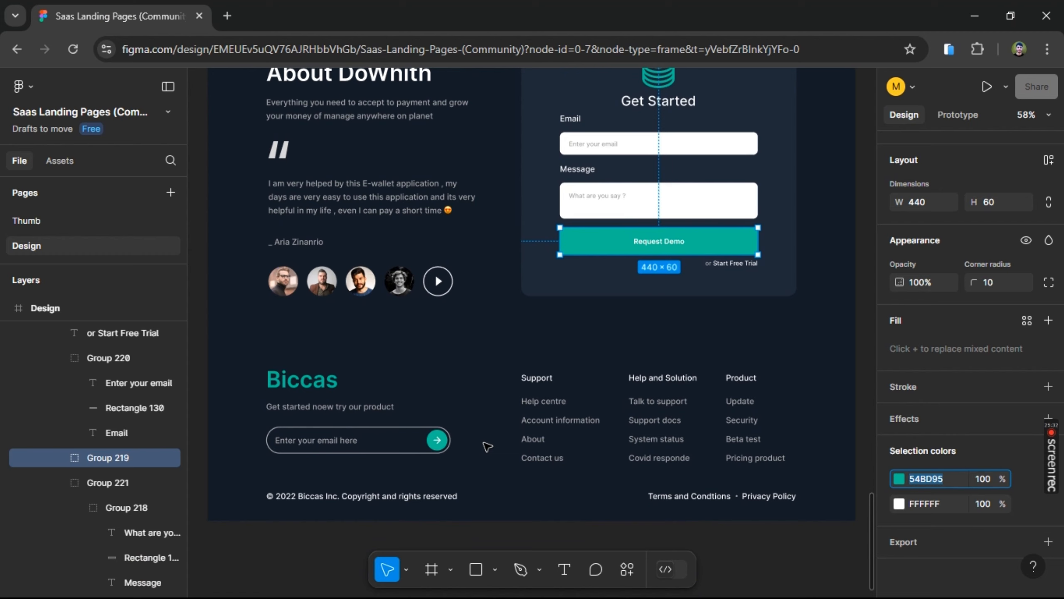
pyautogui.hotkey('alt', 'Tab')
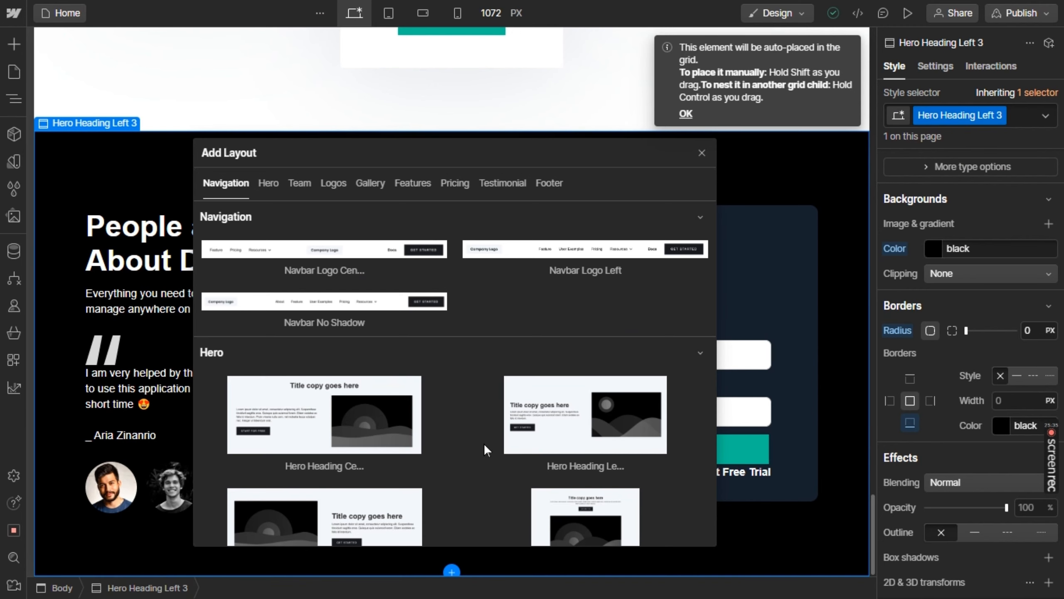
# Insert the Footer Light layout below the testimonial section and delete the duplicate footer
pyautogui.scroll(-10, 484, 443)
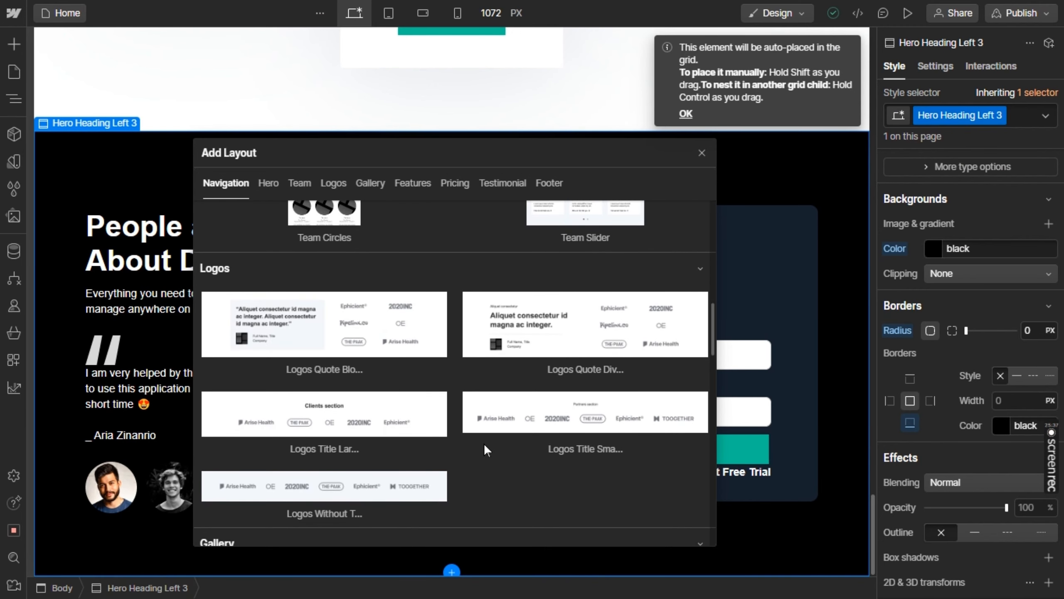
pyautogui.scroll(-10, 484, 443)
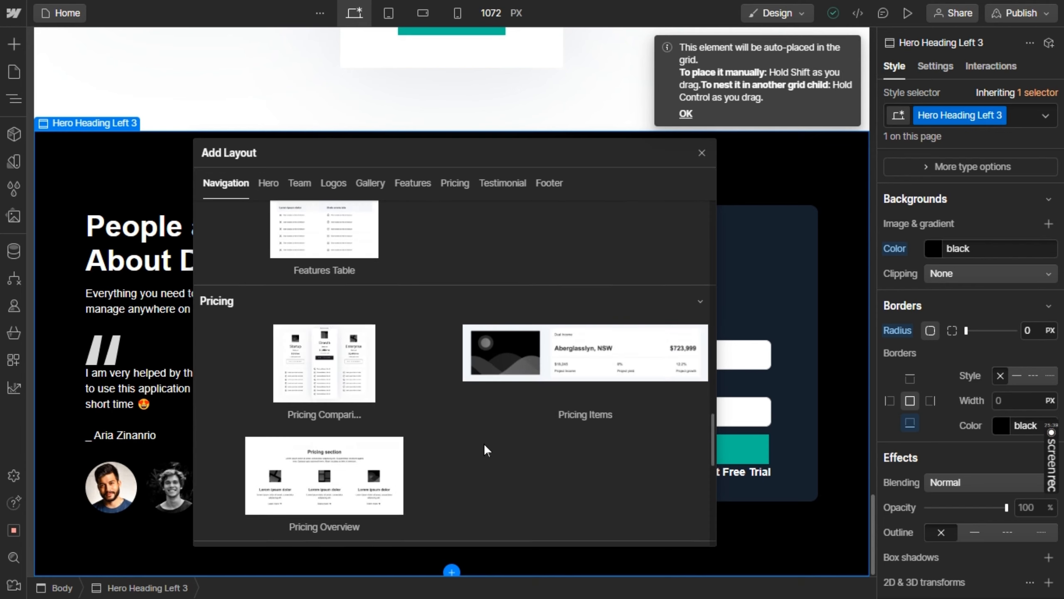
pyautogui.scroll(-3, 484, 443)
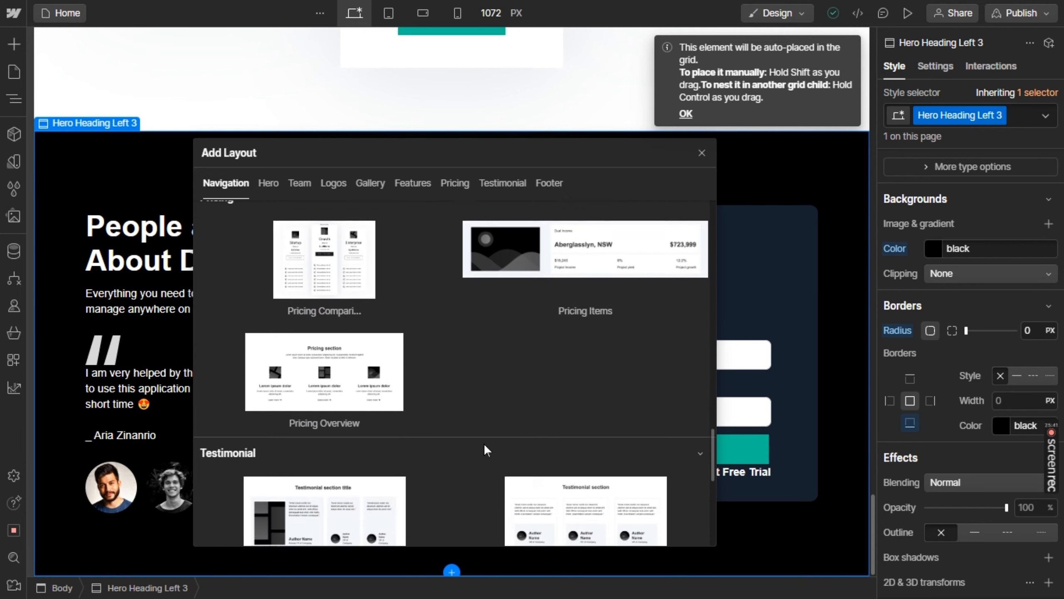
pyautogui.scroll(-10, 484, 442)
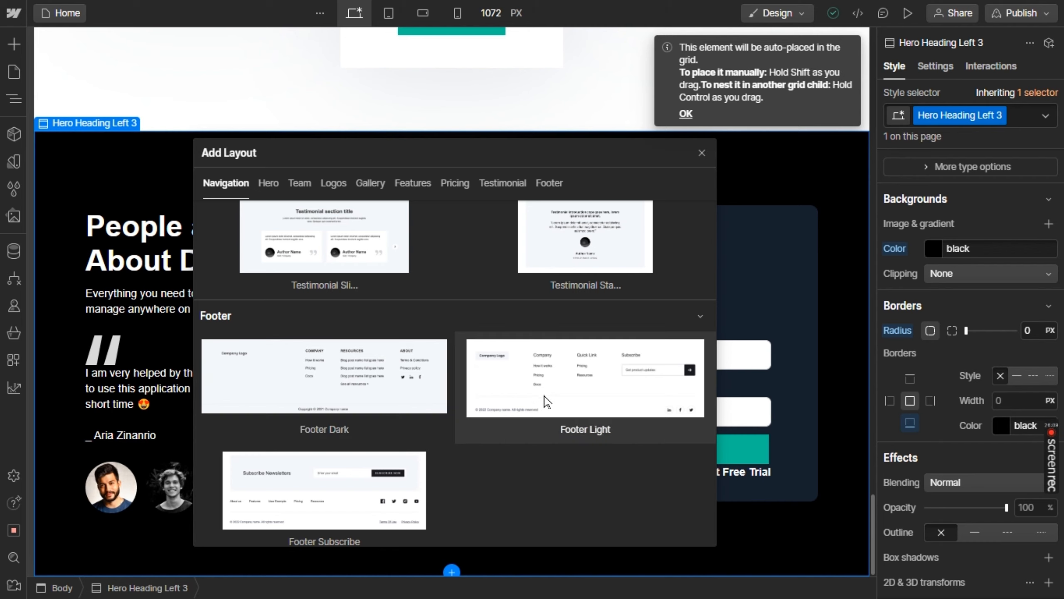
pyautogui.click(550, 403)
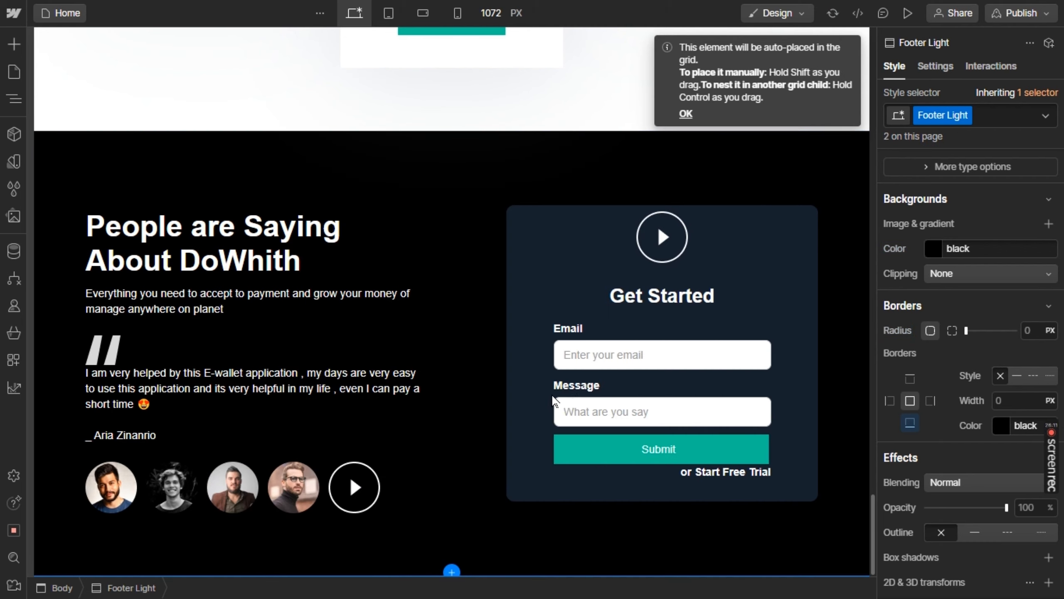
pyautogui.scroll(-3, 540, 402)
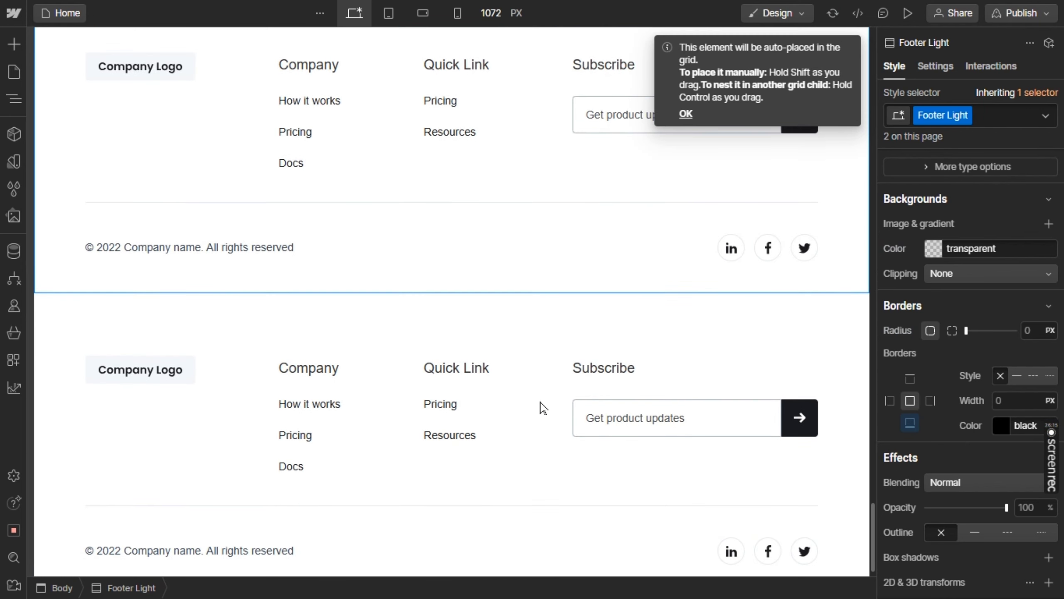
pyautogui.press('Delete')
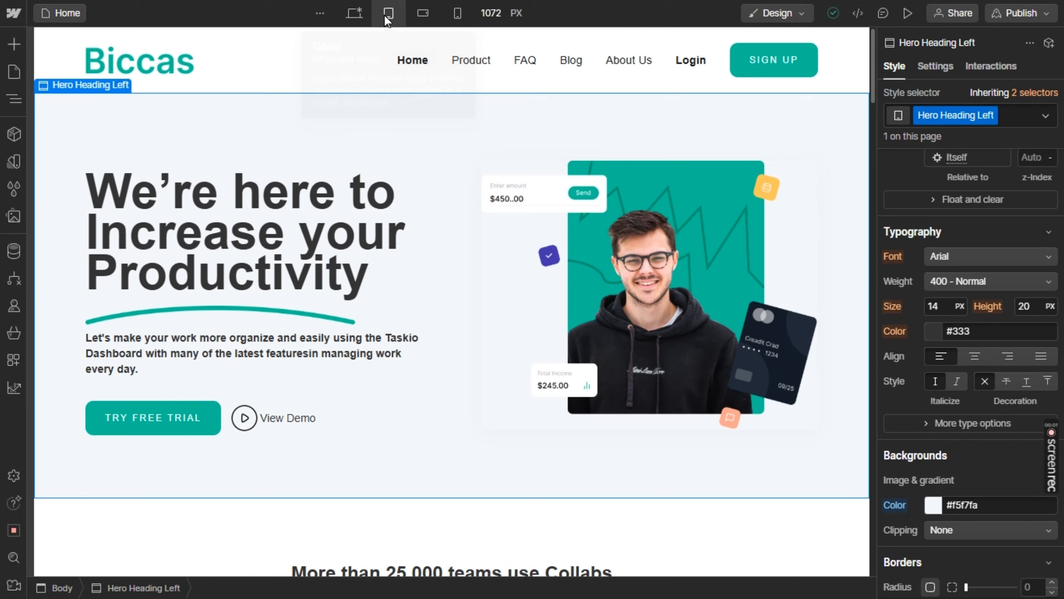
# Switch to the tablet breakpoint and review the page's layout from the hero section through to the pricing cards
pyautogui.click(388, 15)
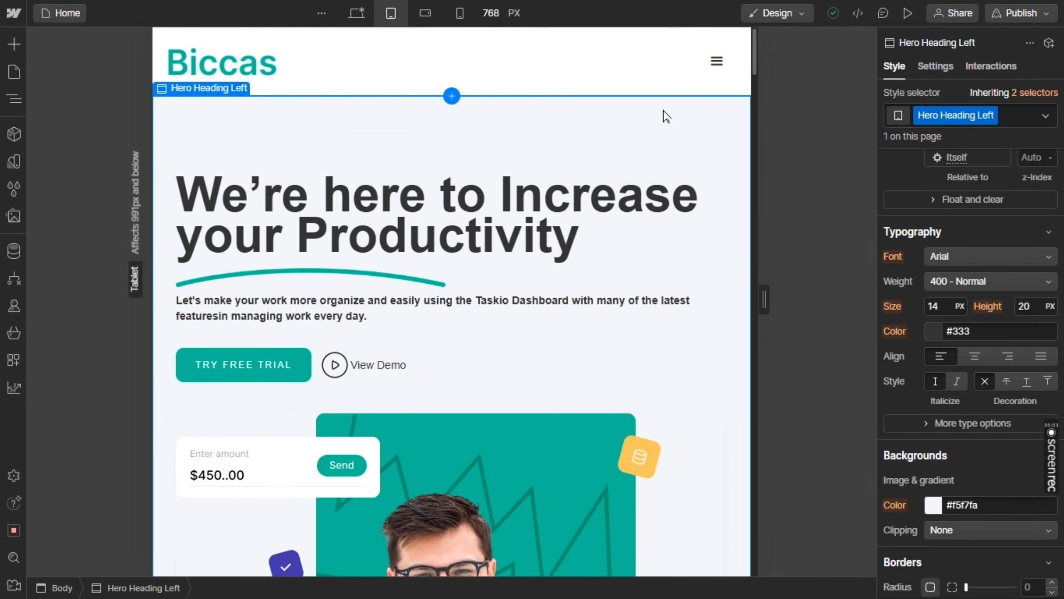
pyautogui.scroll(-3, 653, 163)
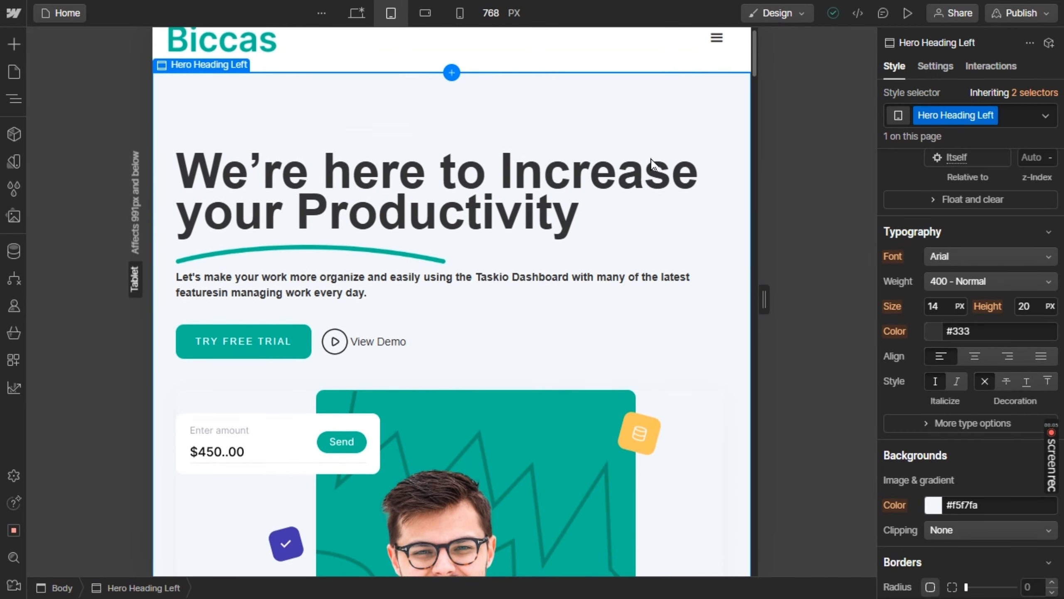
pyautogui.scroll(-10, 653, 163)
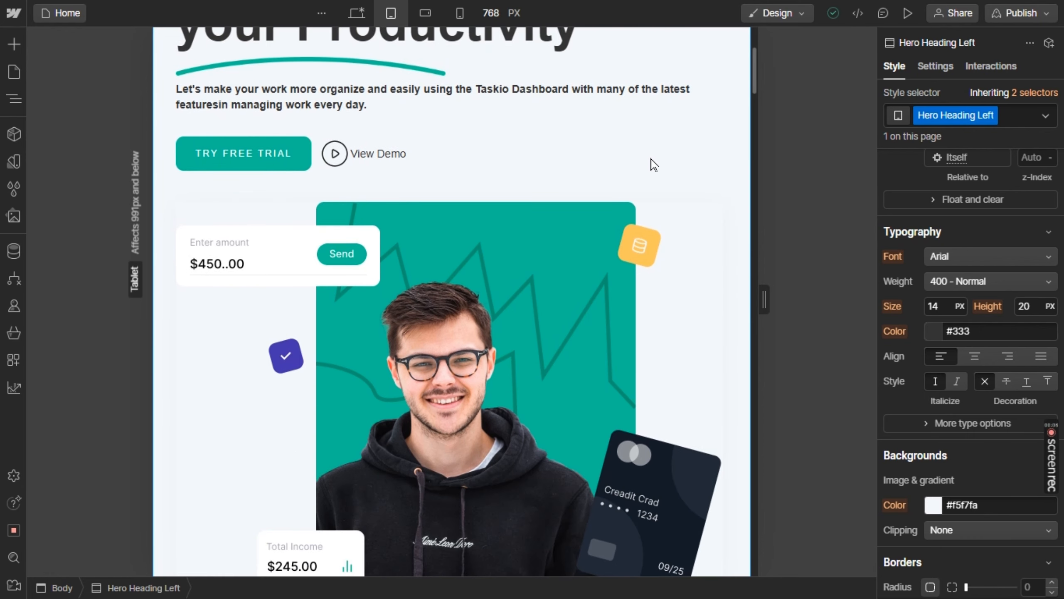
pyautogui.scroll(-9, 651, 160)
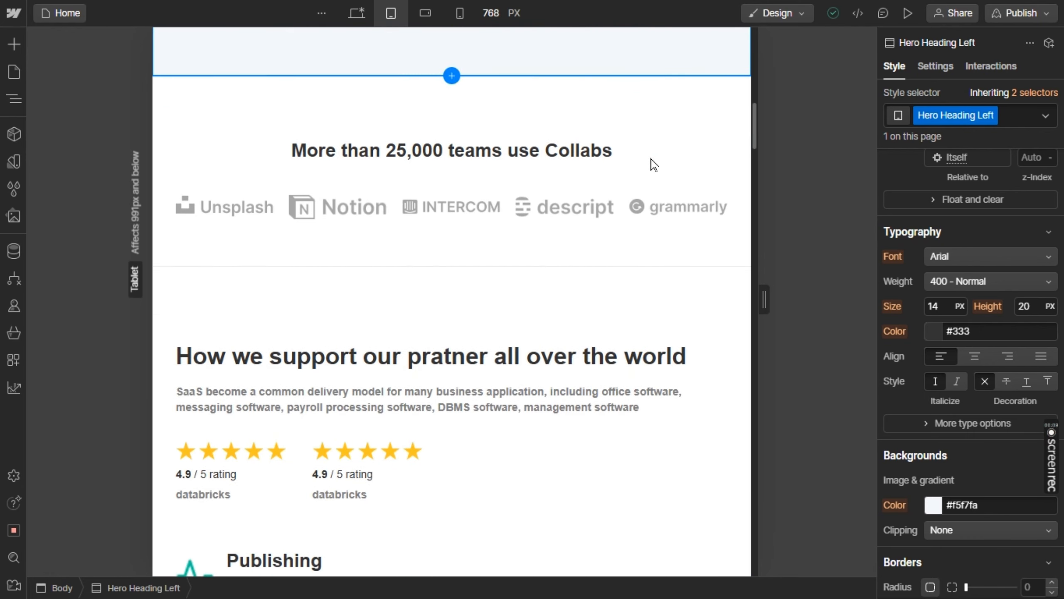
pyautogui.scroll(-9, 653, 164)
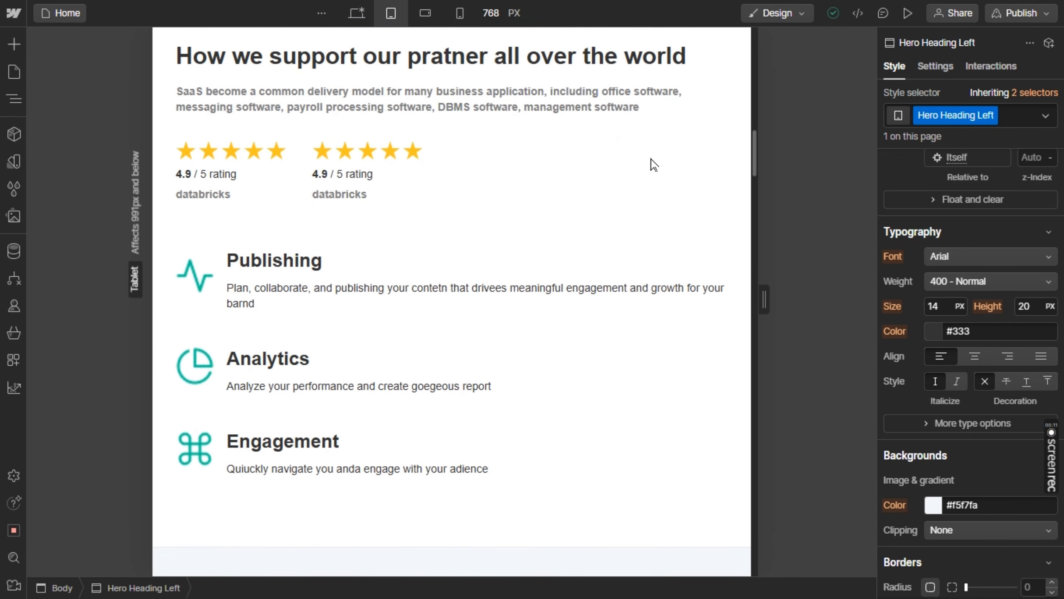
pyautogui.scroll(-8, 653, 163)
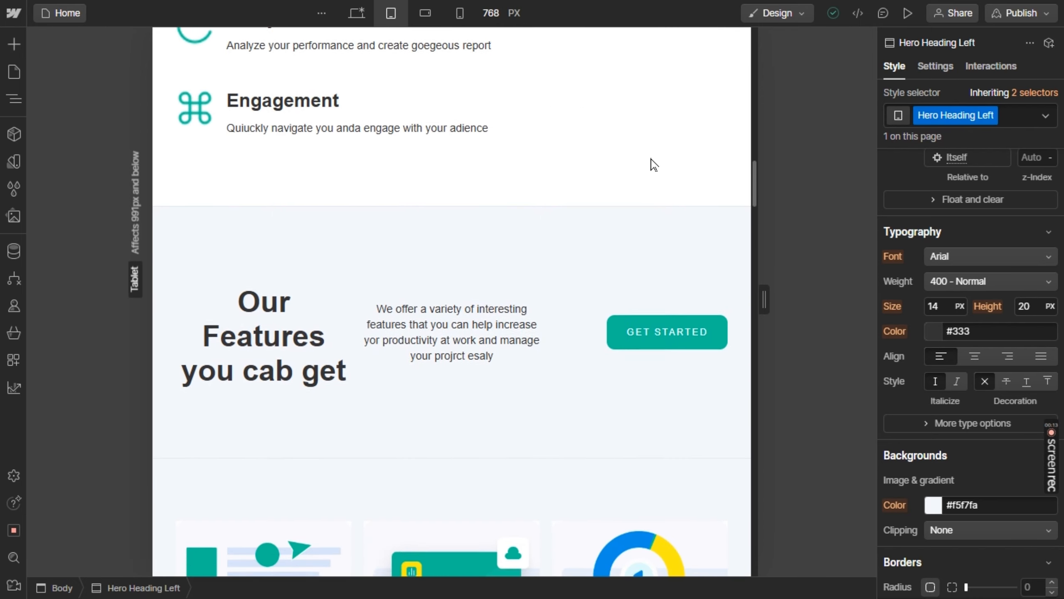
pyautogui.scroll(-7, 651, 162)
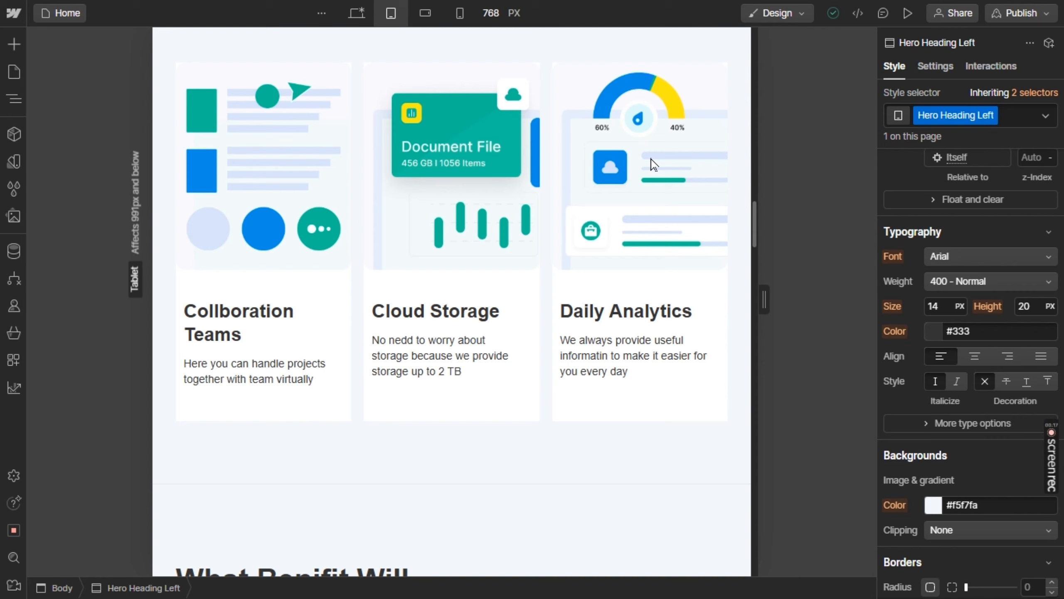
pyautogui.scroll(-4, 651, 163)
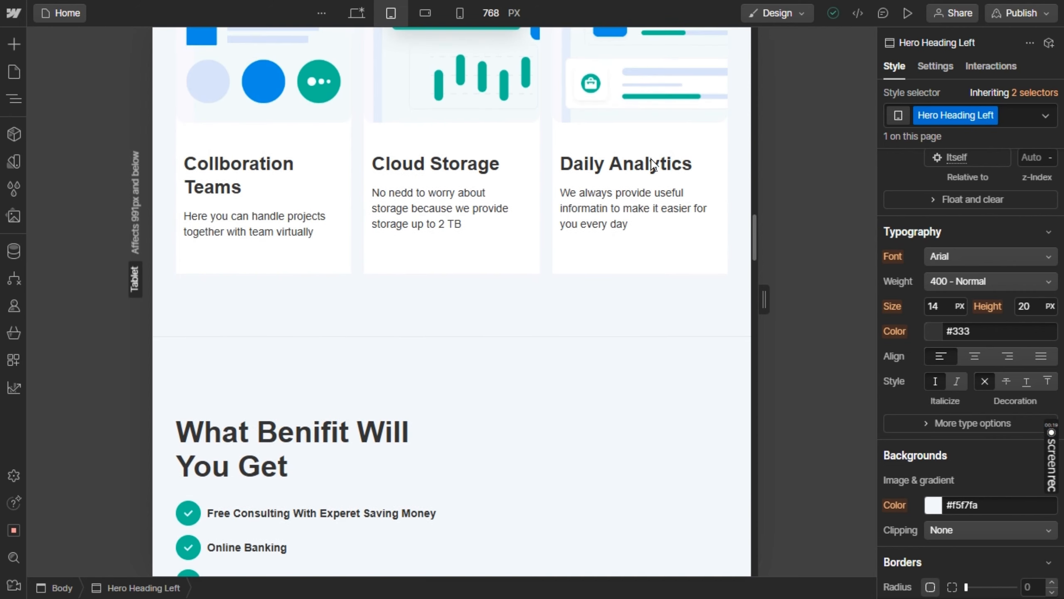
pyautogui.scroll(-7, 652, 163)
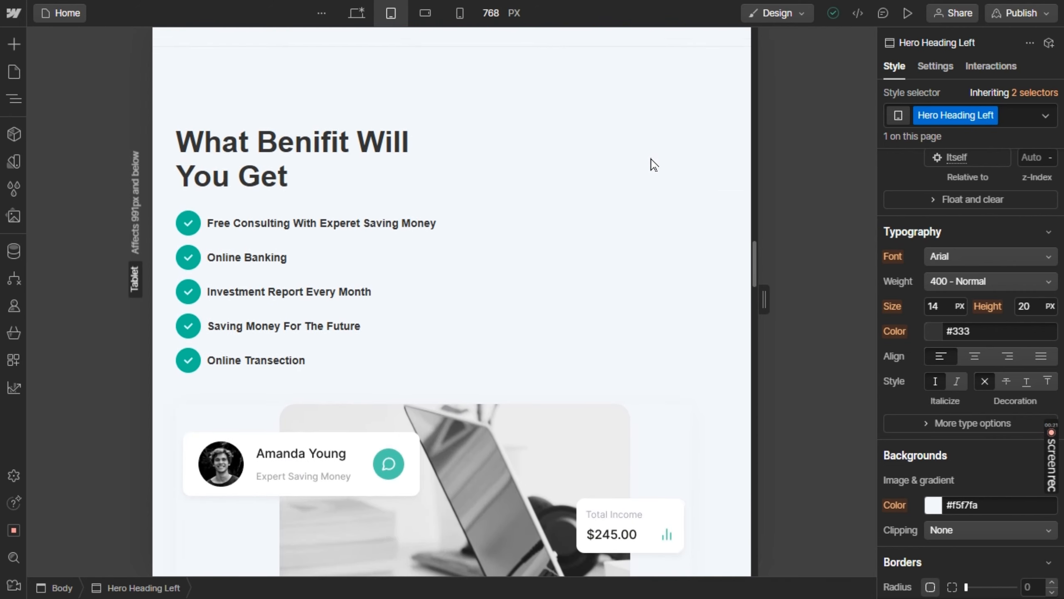
pyautogui.scroll(-4, 651, 164)
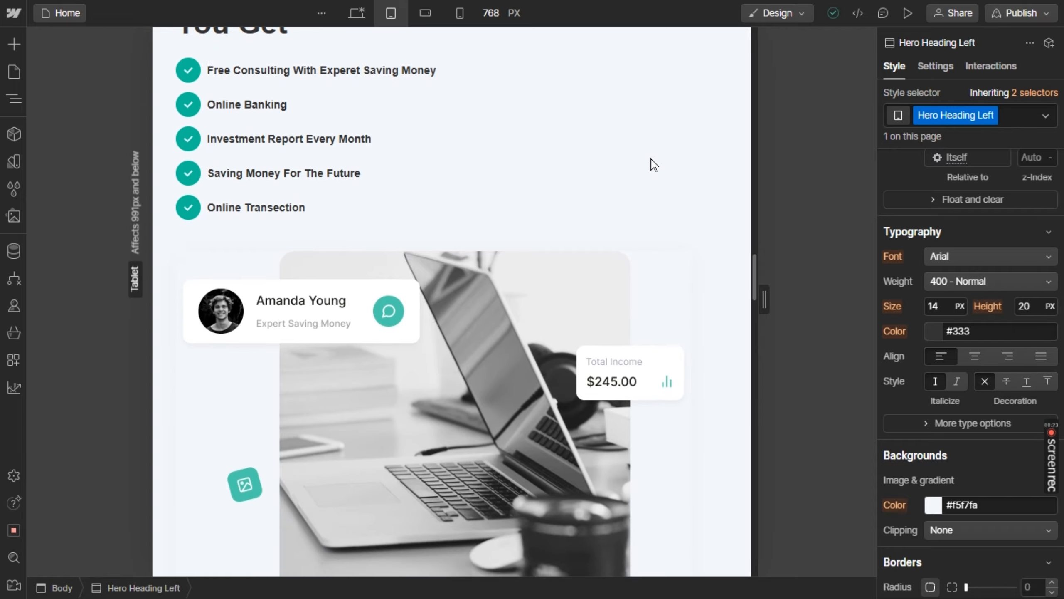
pyautogui.scroll(-20, 651, 164)
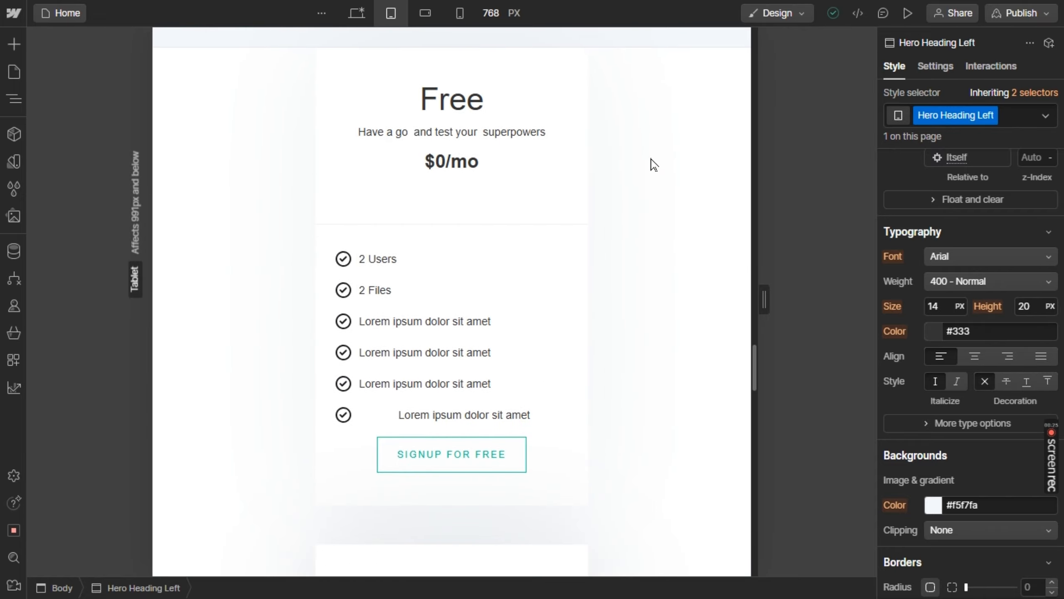
pyautogui.scroll(20, 652, 163)
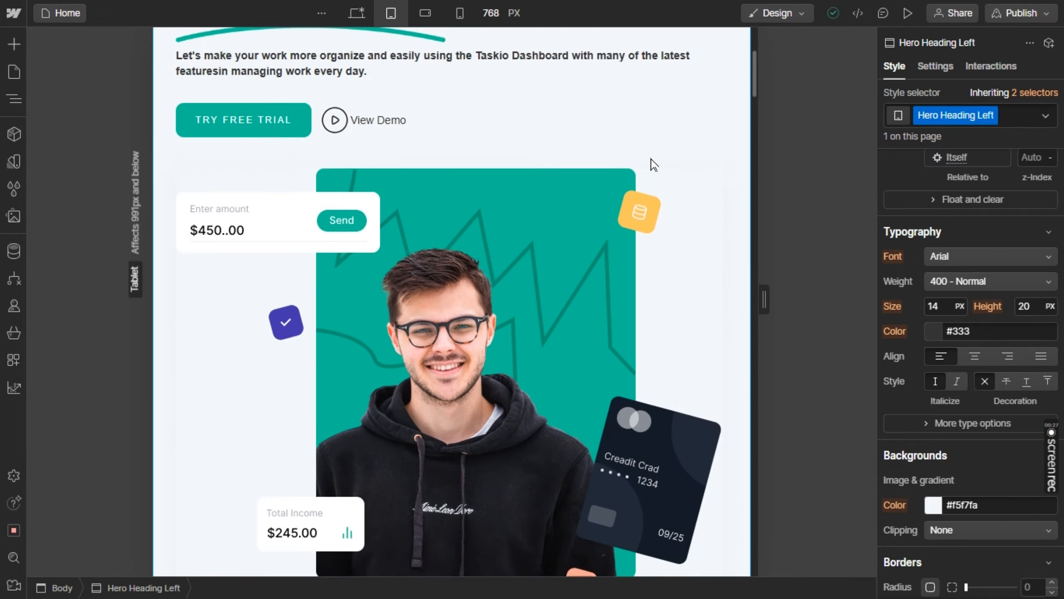
pyautogui.scroll(5, 651, 164)
# Switch to the portrait mobile breakpoint and set the hero heading's font size to 39 px
pyautogui.click(460, 13)
pyautogui.click(475, 231)
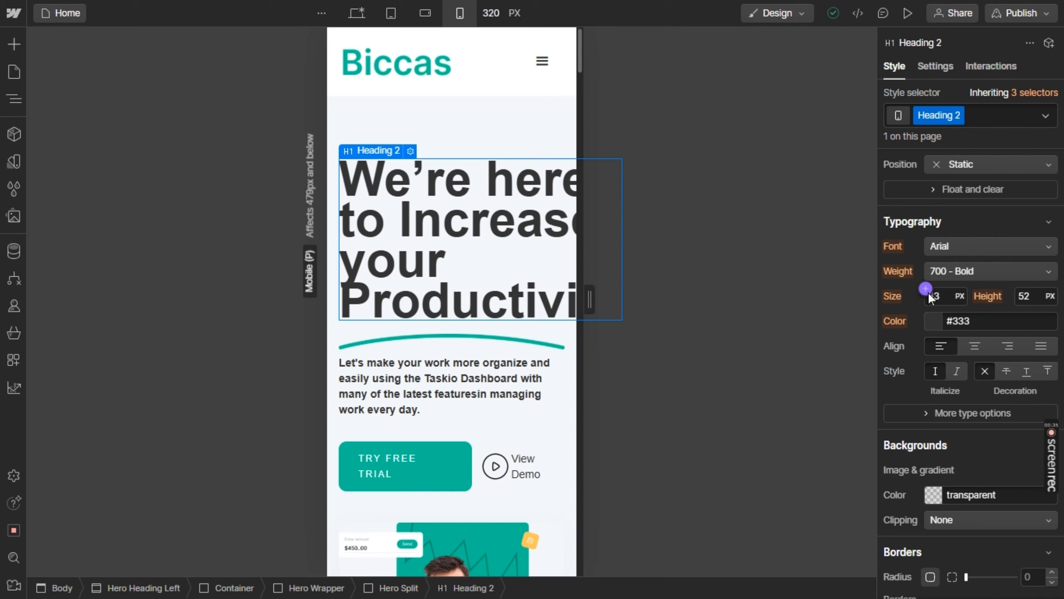
pyautogui.moveTo(928, 297); pyautogui.dragTo(916, 303)
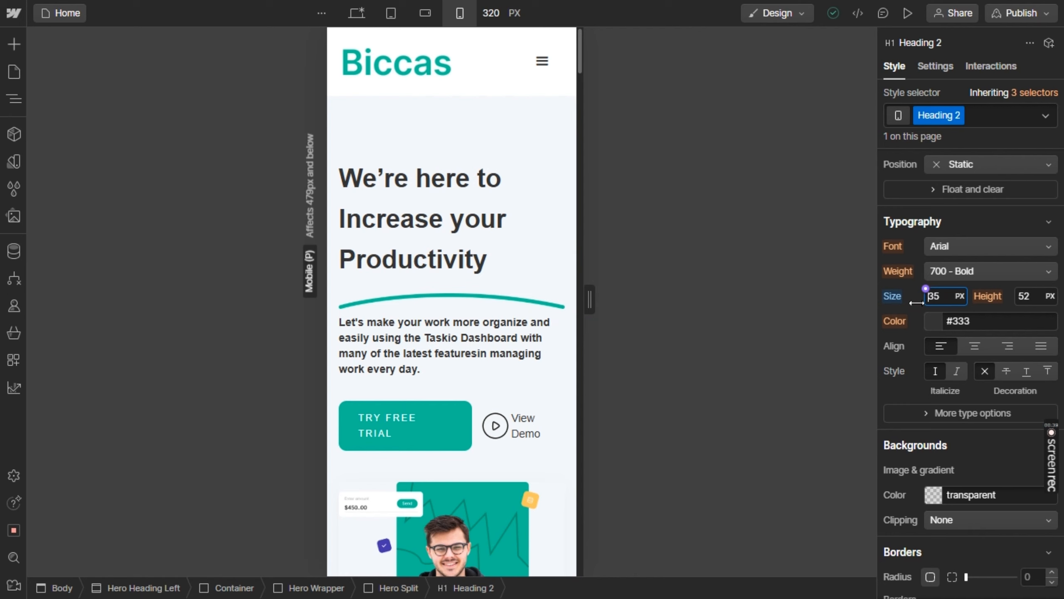
pyautogui.press('Up')
pyautogui.press('Up')
pyautogui.press('Up')
pyautogui.press('Up')
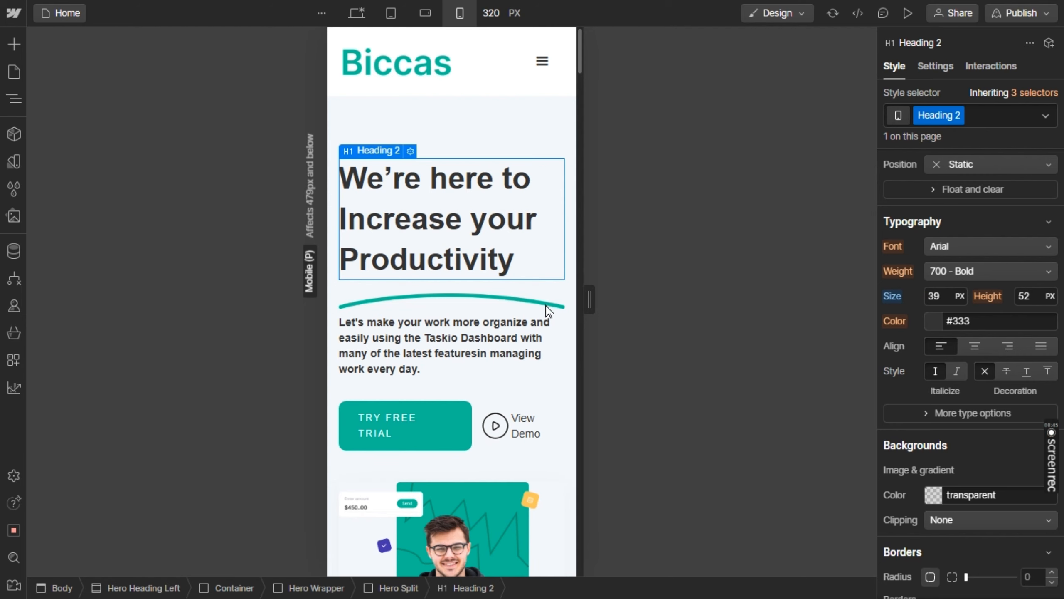
# Set the left and right padding of the hero's Try Free Trial button to 7 px
pyautogui.scroll(-2, 504, 318)
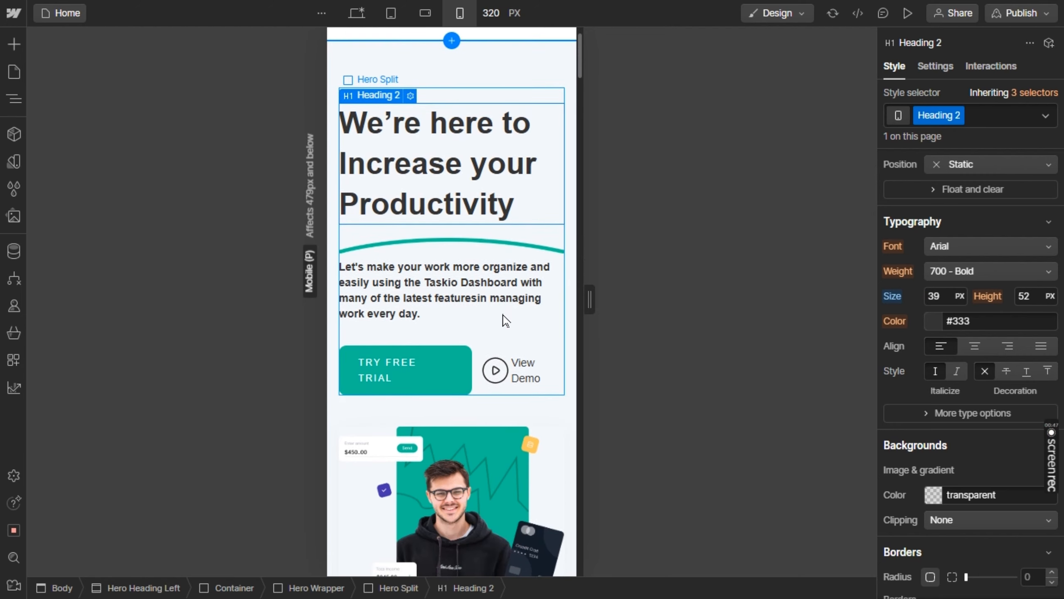
pyautogui.click(397, 368)
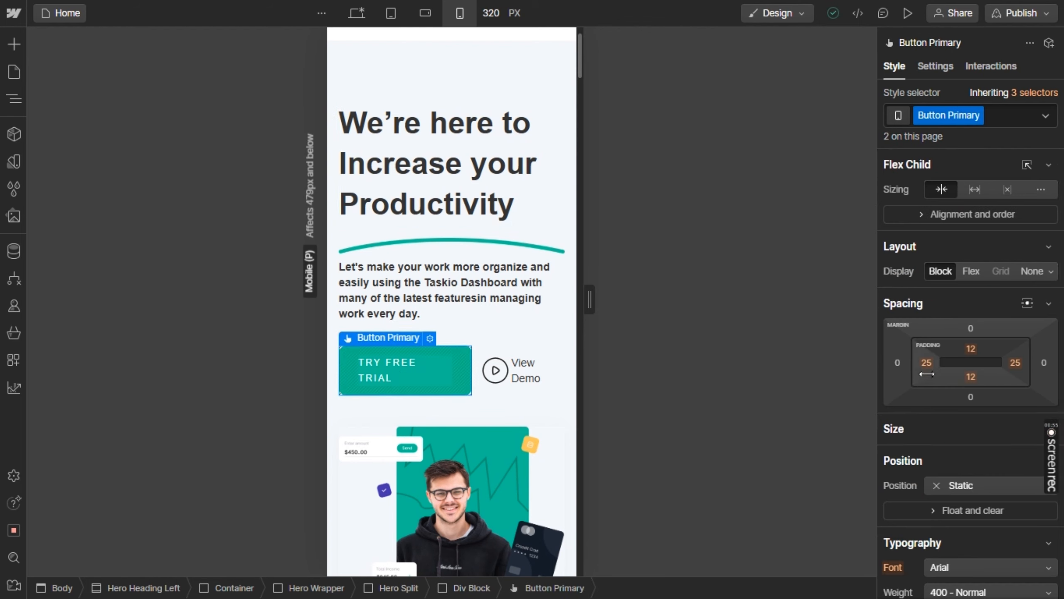
pyautogui.moveTo(926, 373)
pyautogui.mouseDown()
pyautogui.moveTo(937, 374)
pyautogui.moveTo(915, 377)
pyautogui.mouseUp()
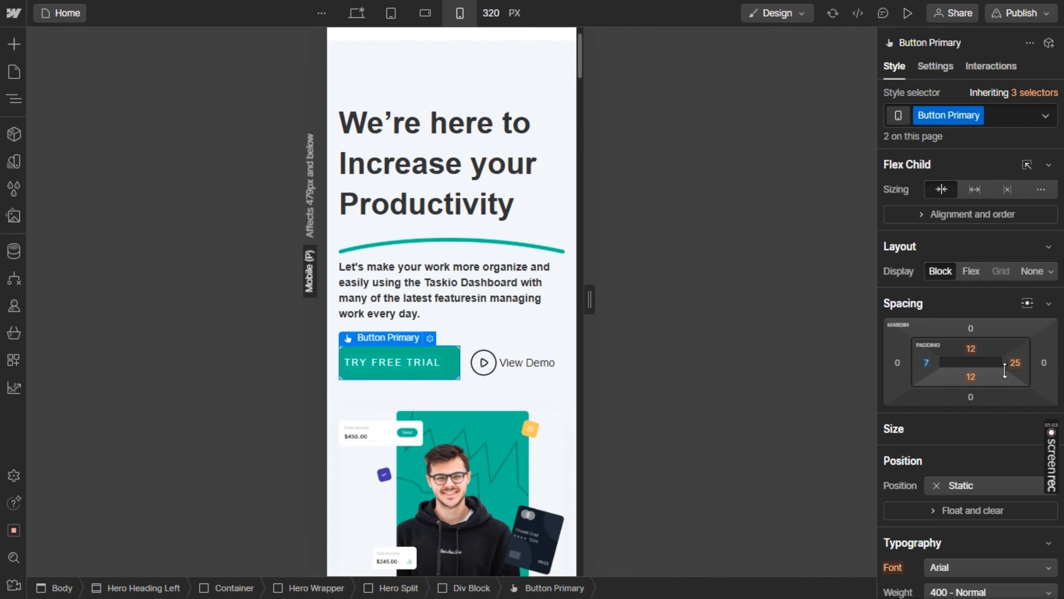
pyautogui.click(1022, 367)
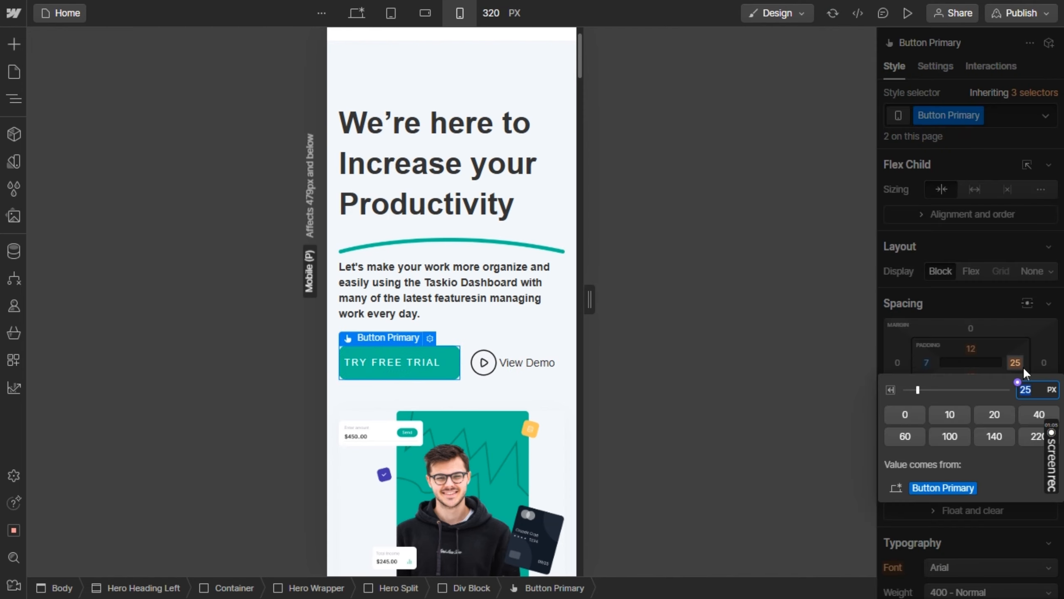
pyautogui.write('7')
pyautogui.press('Return')
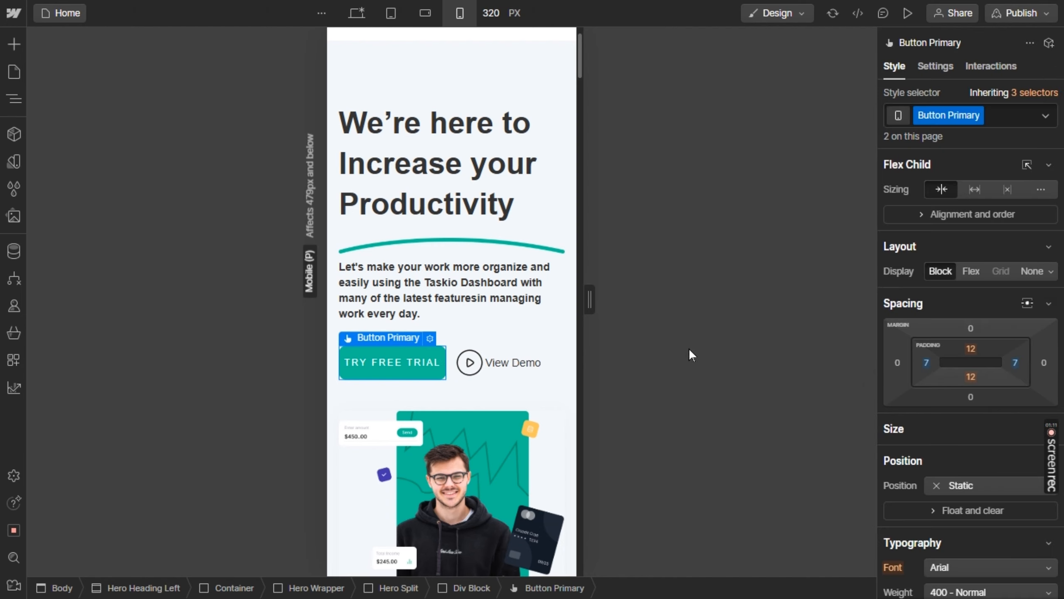
# Set the client logos grid under "More than 25,000 teams use Collabs" to 3 columns and 2 rows
pyautogui.scroll(-3, 507, 301)
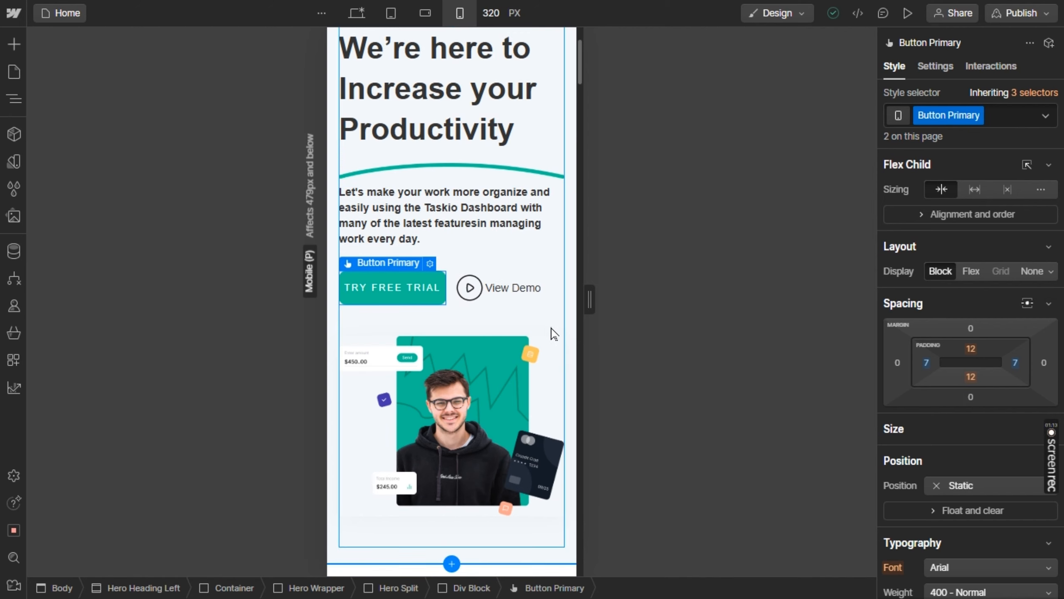
pyautogui.click(568, 334)
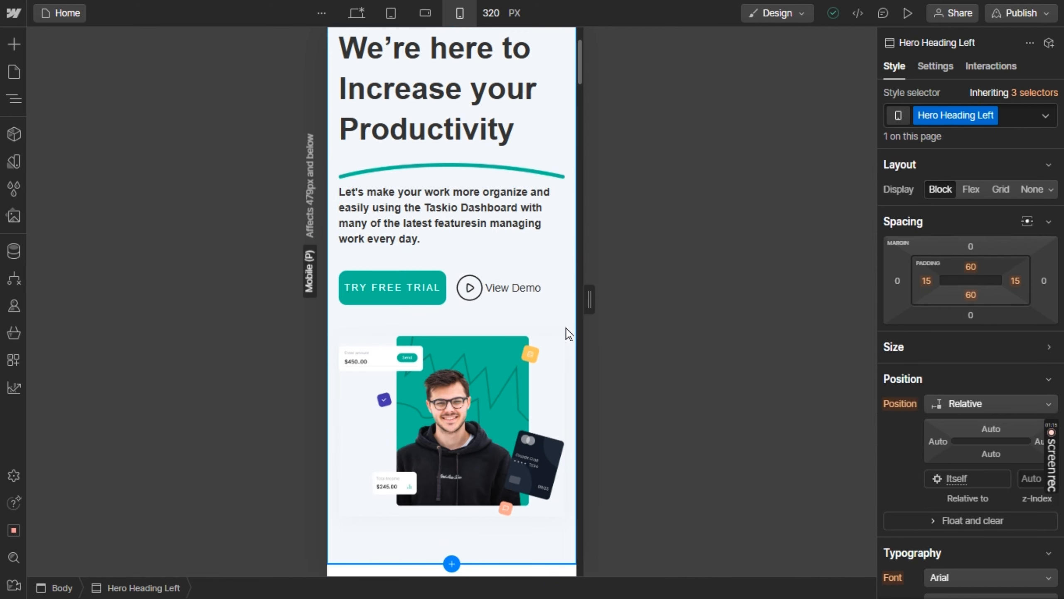
pyautogui.scroll(-6, 568, 334)
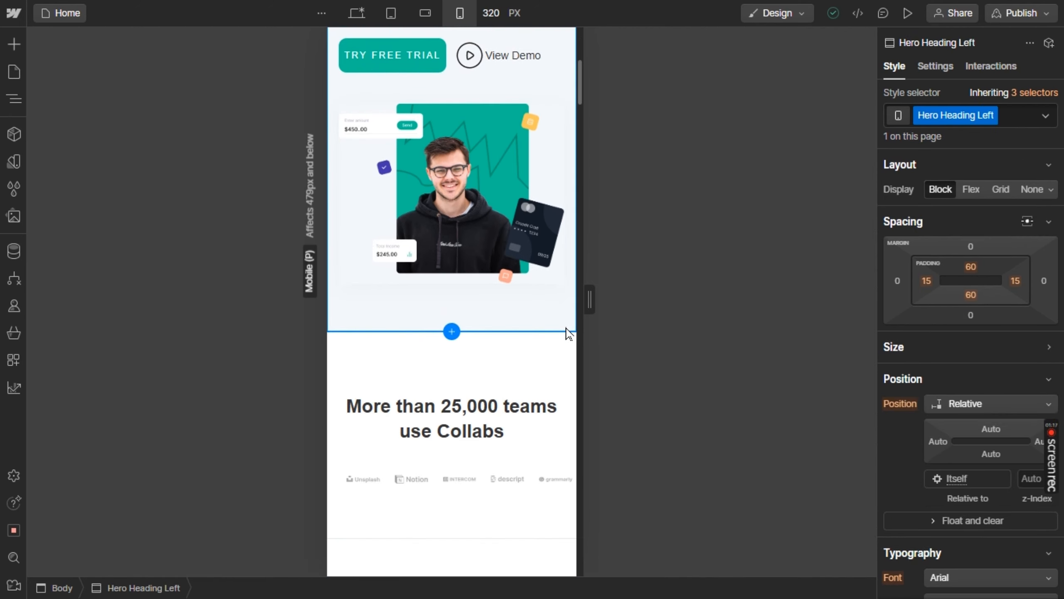
pyautogui.scroll(-1, 567, 333)
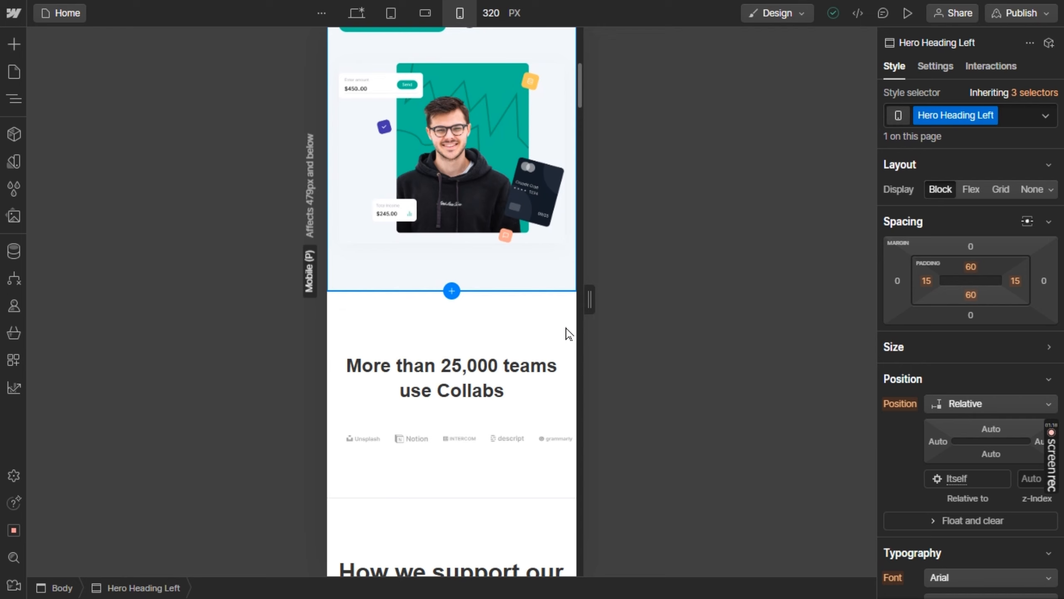
pyautogui.click(456, 452)
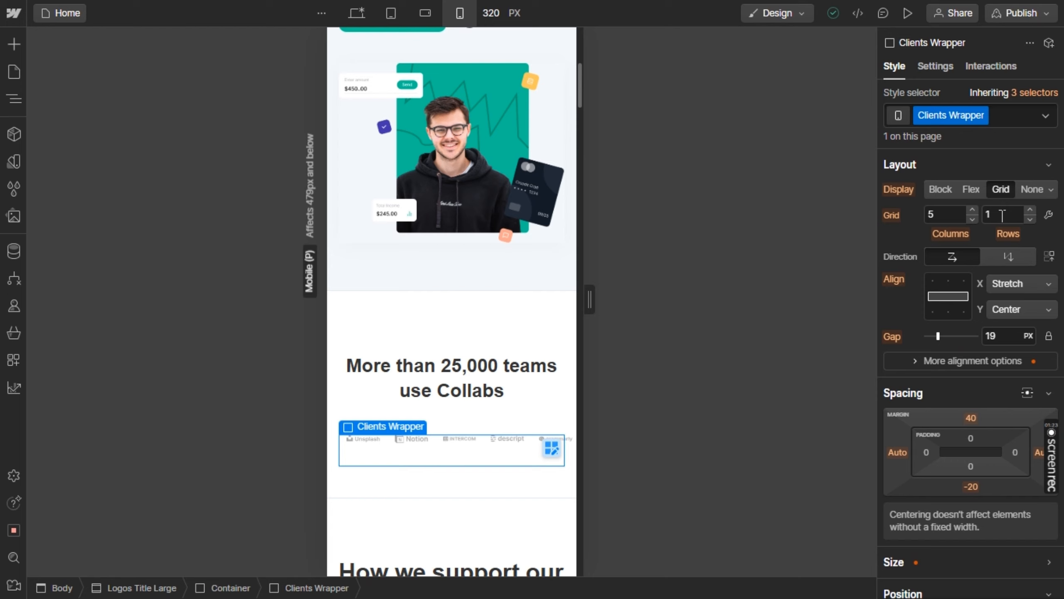
pyautogui.click(972, 210)
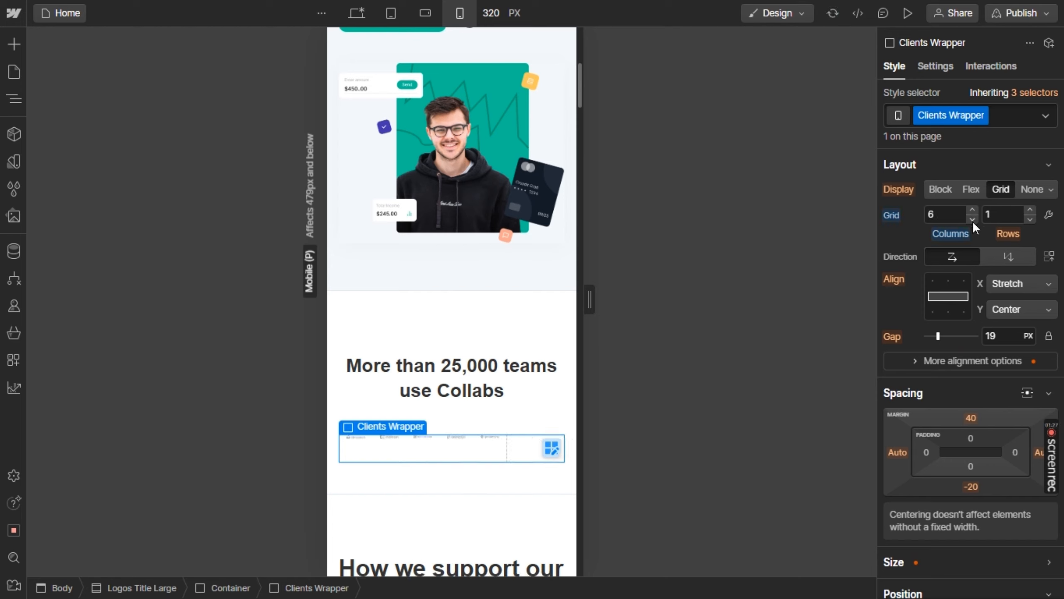
pyautogui.click(973, 219)
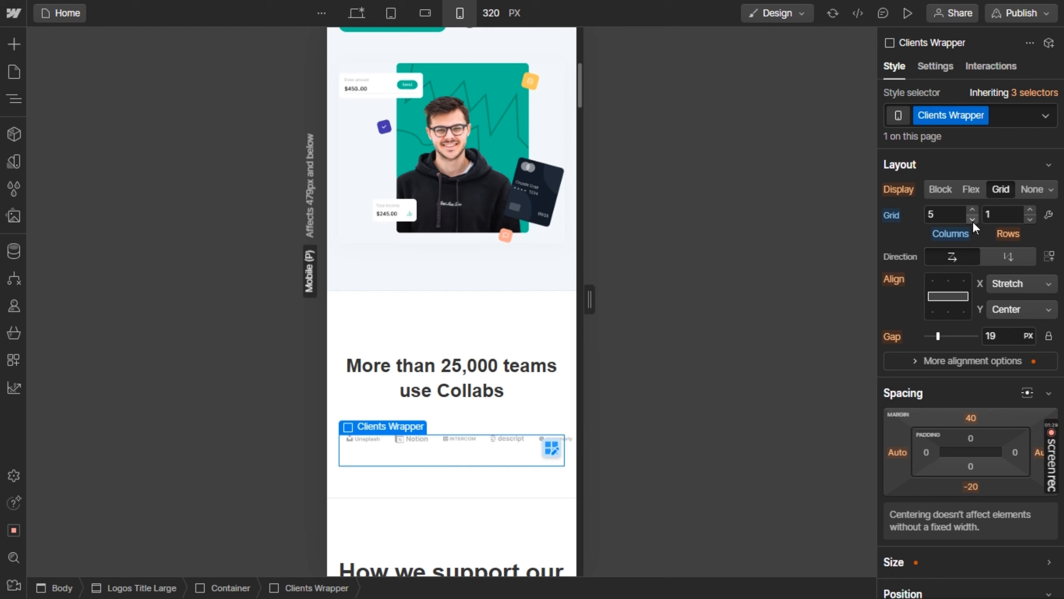
pyautogui.click(973, 221)
pyautogui.click(972, 219)
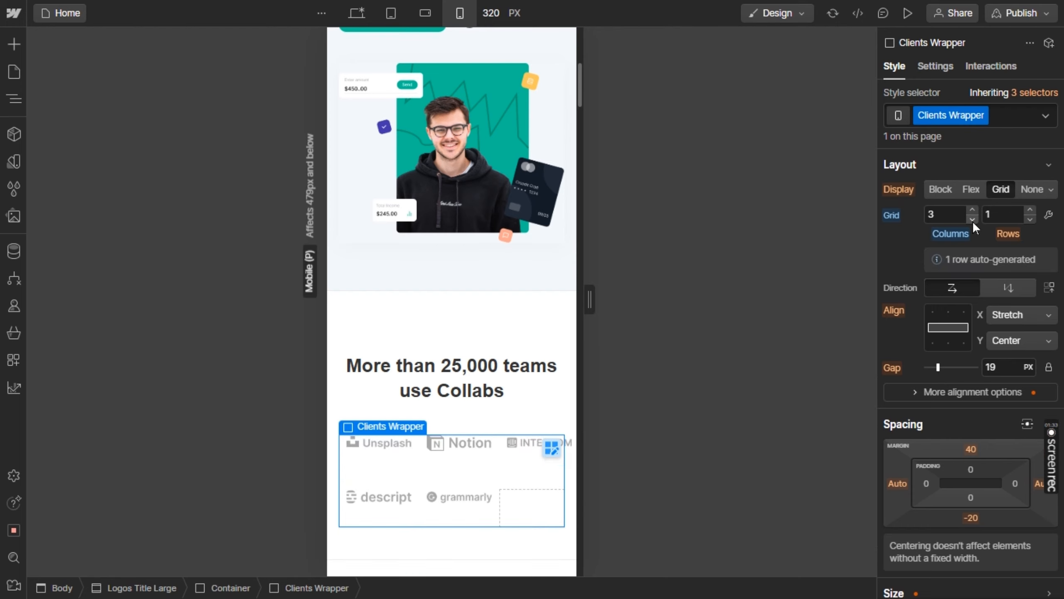
pyautogui.click(1030, 209)
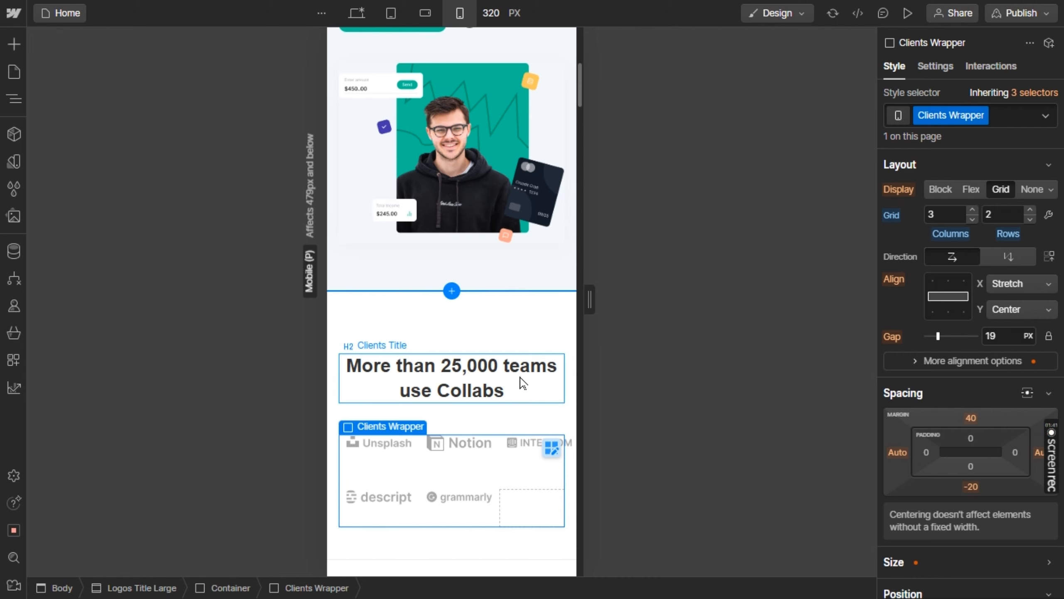
# Set the "Our Features you cab get" wrapper grid to 1 column and 3 rows with its content aligned to the centre
pyautogui.scroll(-2, 519, 382)
pyautogui.scroll(-7, 519, 381)
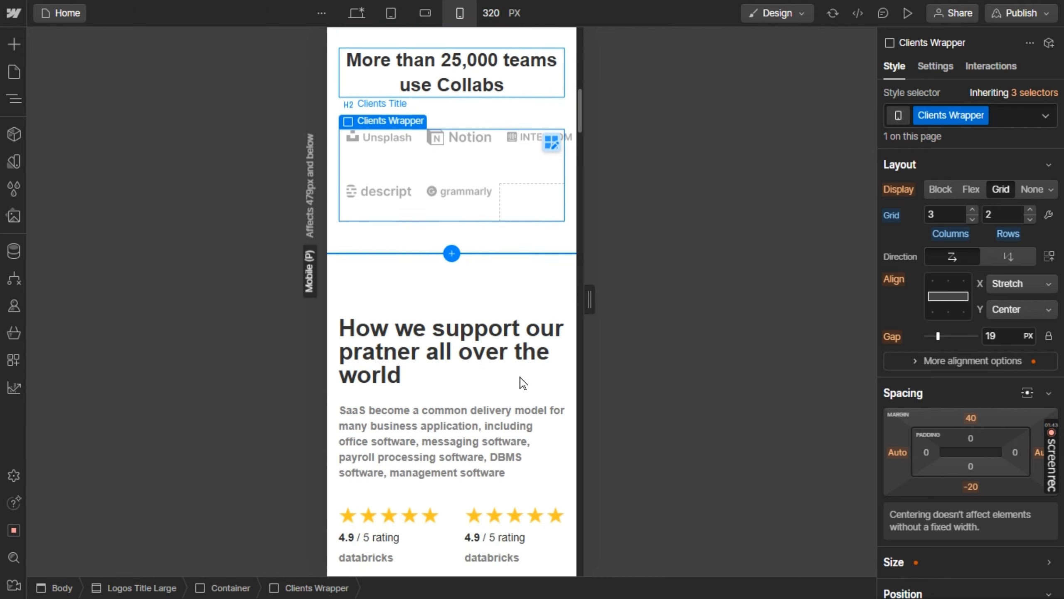
pyautogui.scroll(-6, 522, 382)
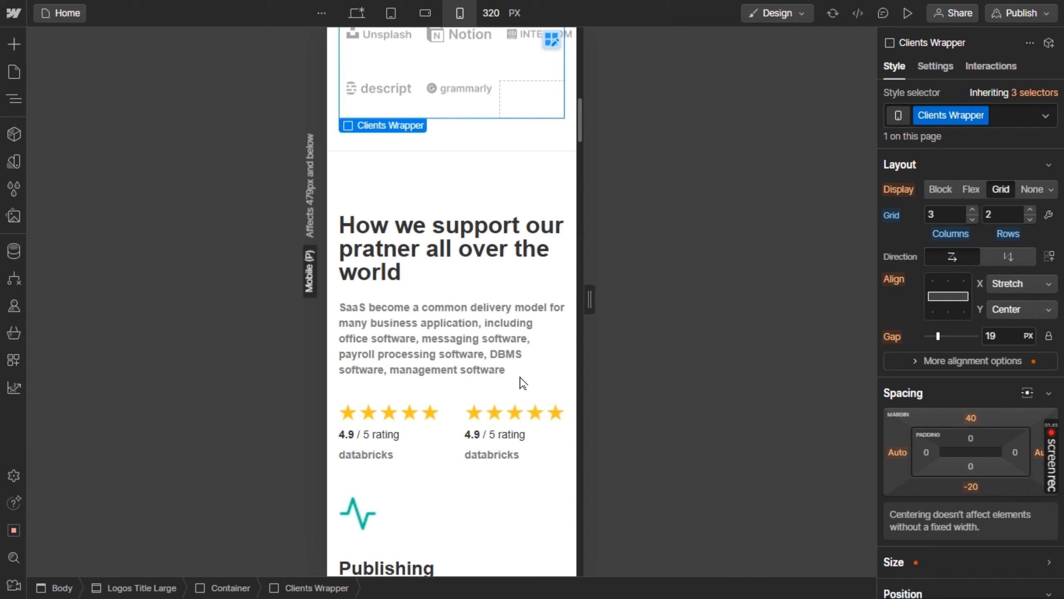
pyautogui.scroll(-7, 522, 382)
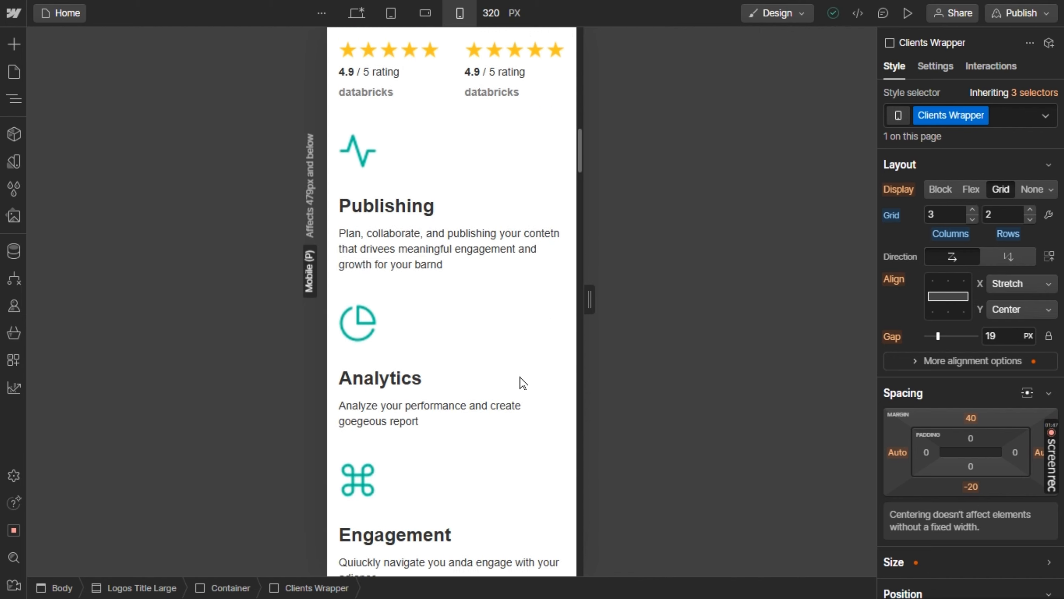
pyautogui.scroll(-3, 521, 383)
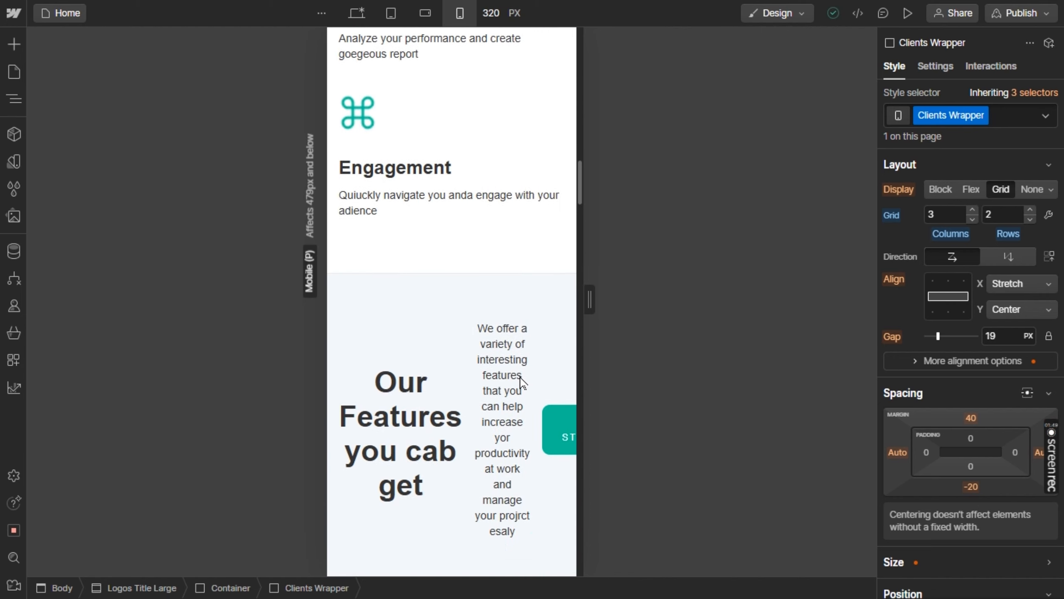
pyautogui.click(460, 357)
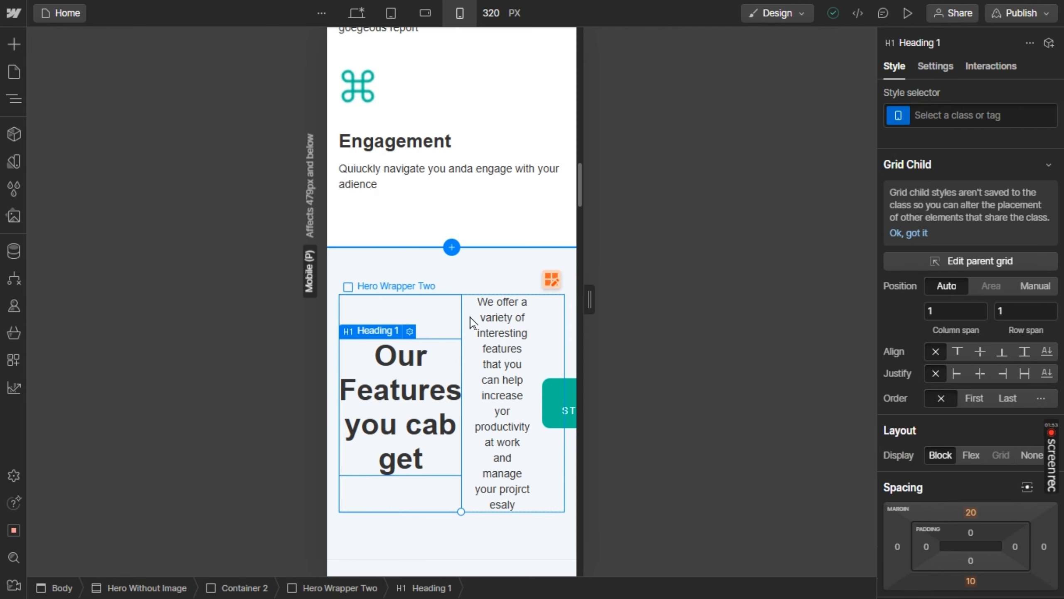
pyautogui.click(472, 322)
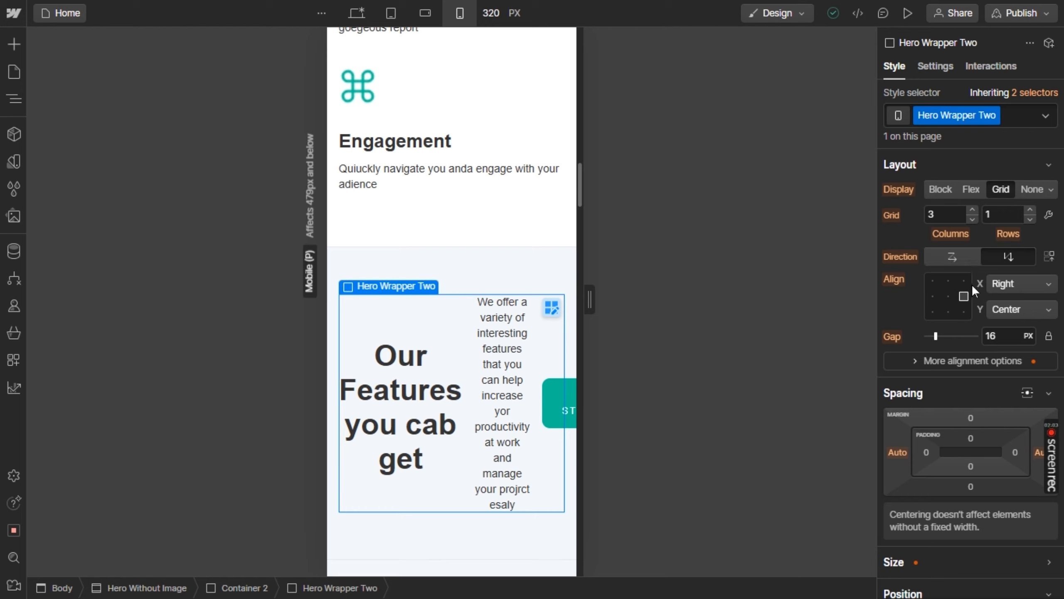
pyautogui.click(1029, 210)
pyautogui.click(1029, 210)
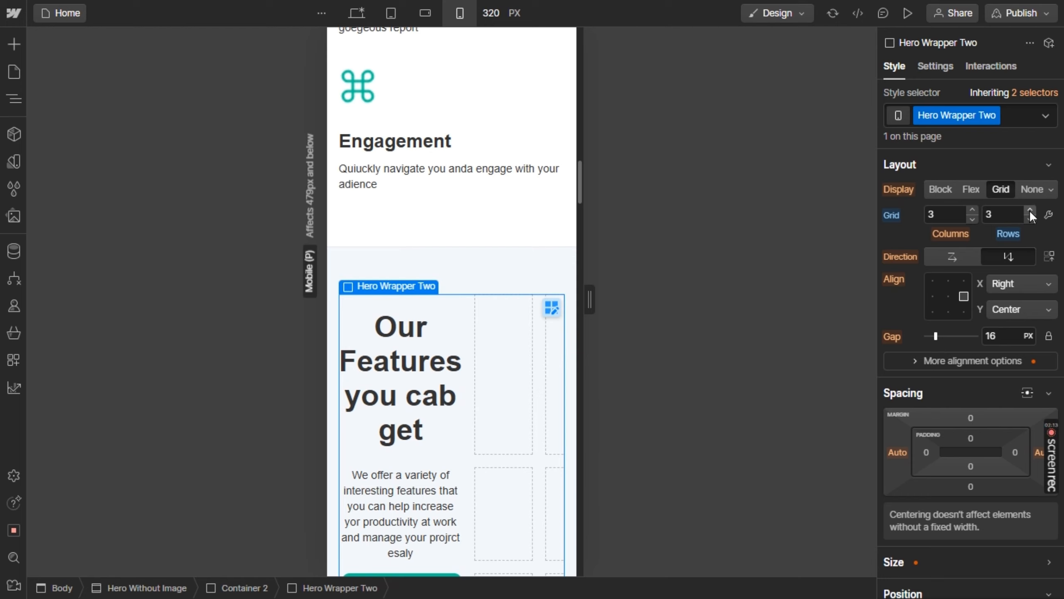
pyautogui.click(972, 210)
pyautogui.click(972, 211)
pyautogui.click(971, 218)
pyautogui.click(972, 218)
pyautogui.click(971, 219)
pyautogui.click(972, 219)
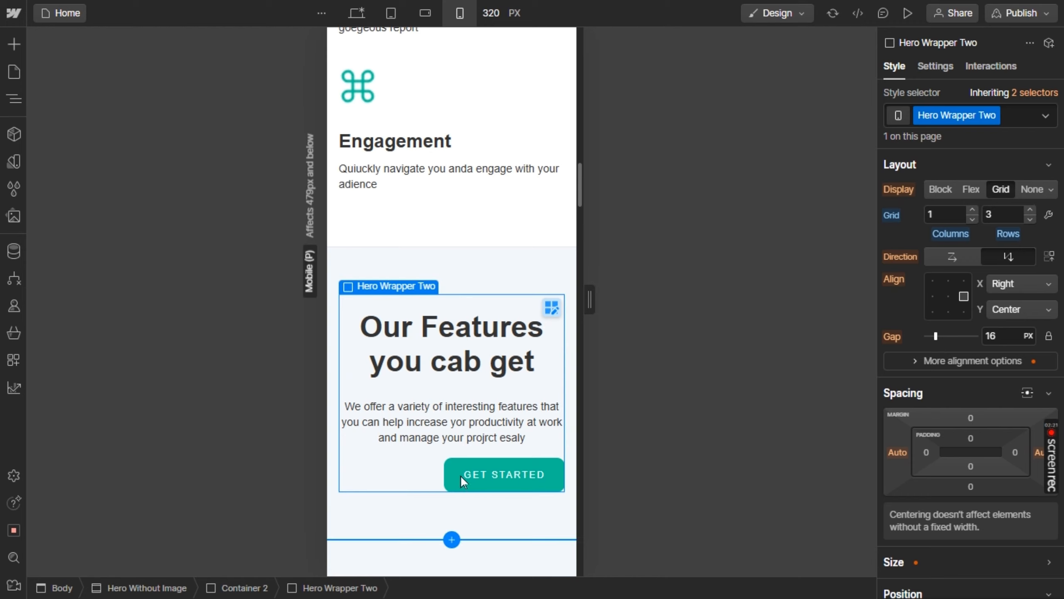
pyautogui.click(947, 296)
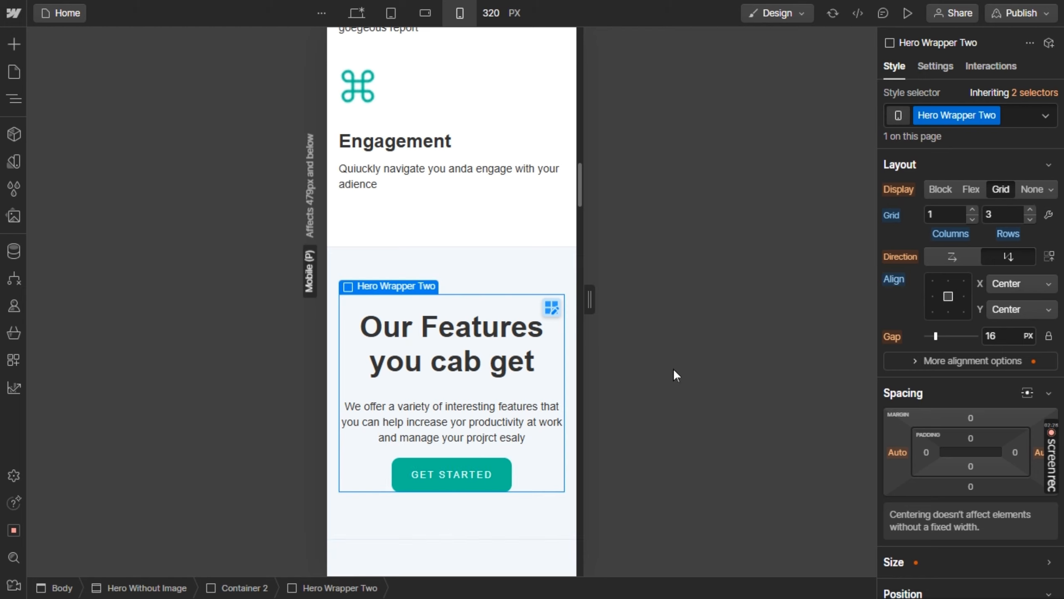
# Set the feature cards grid to 1 column and 3 rows
pyautogui.scroll(-6, 491, 453)
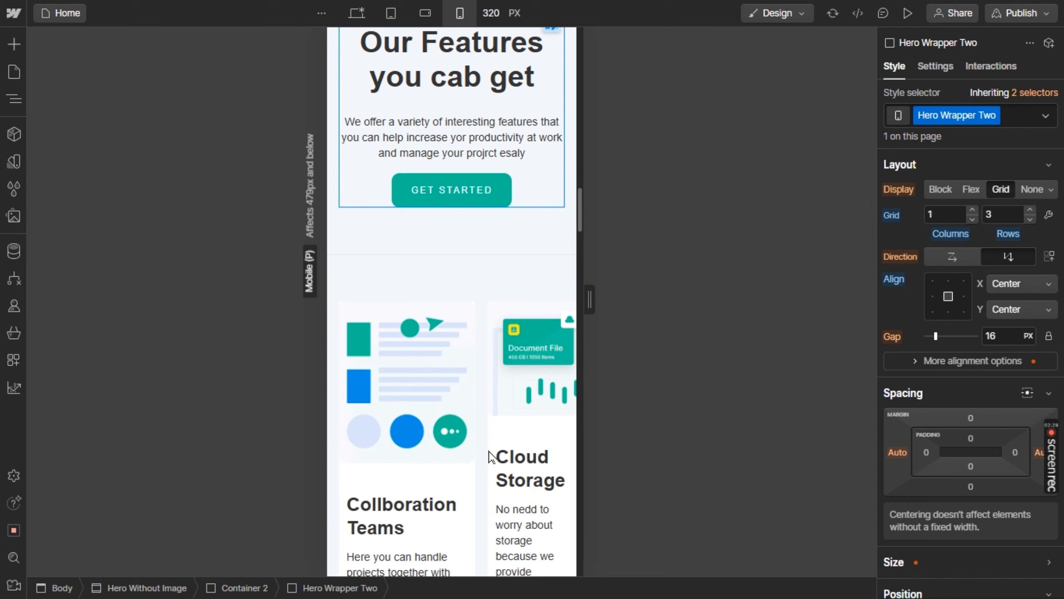
pyautogui.click(484, 308)
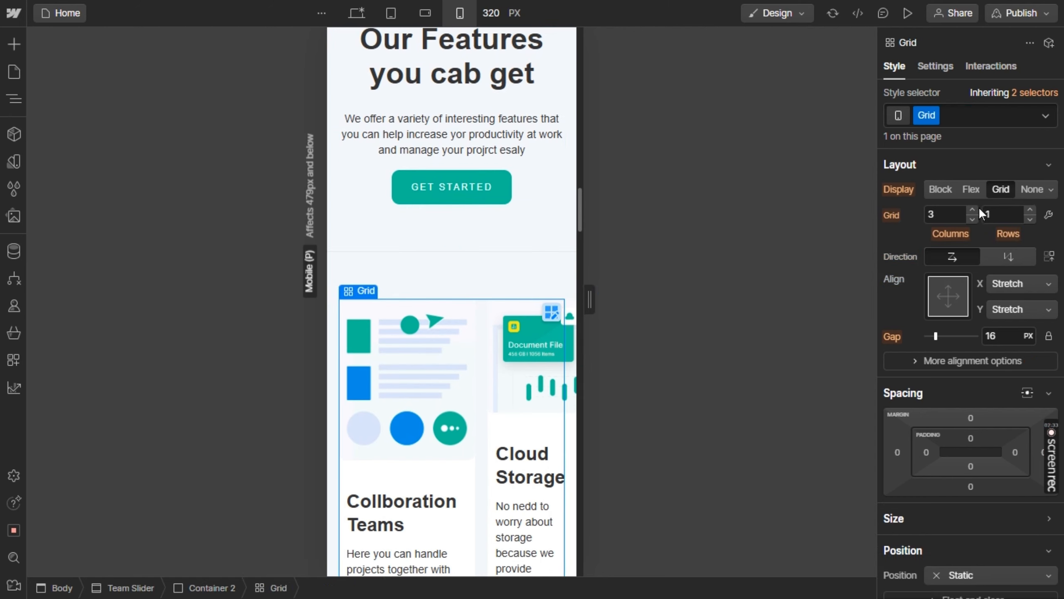
pyautogui.doubleClick(972, 218)
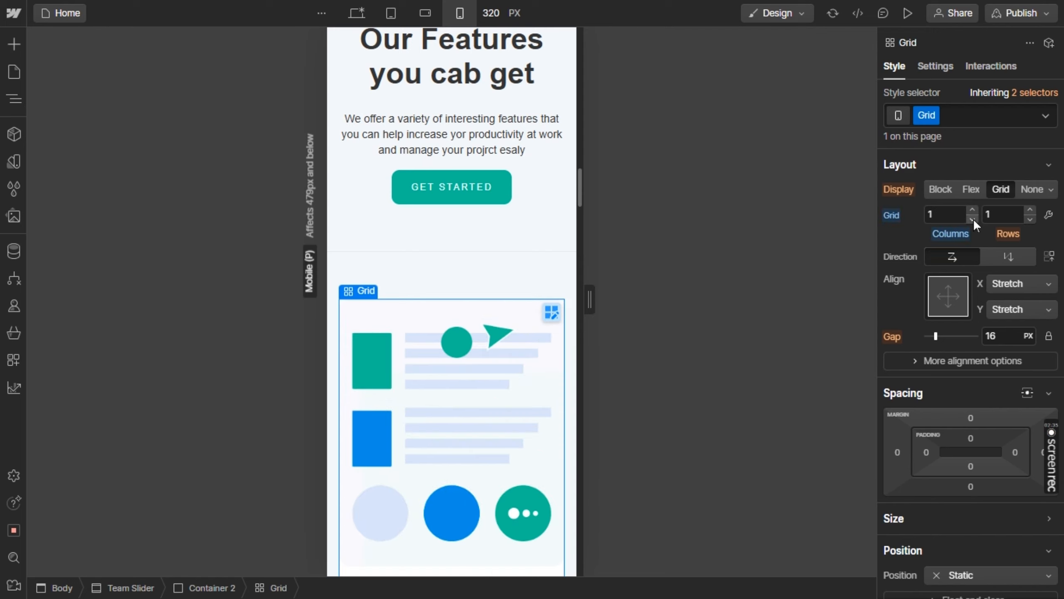
pyautogui.click(1030, 210)
pyautogui.click(1030, 210)
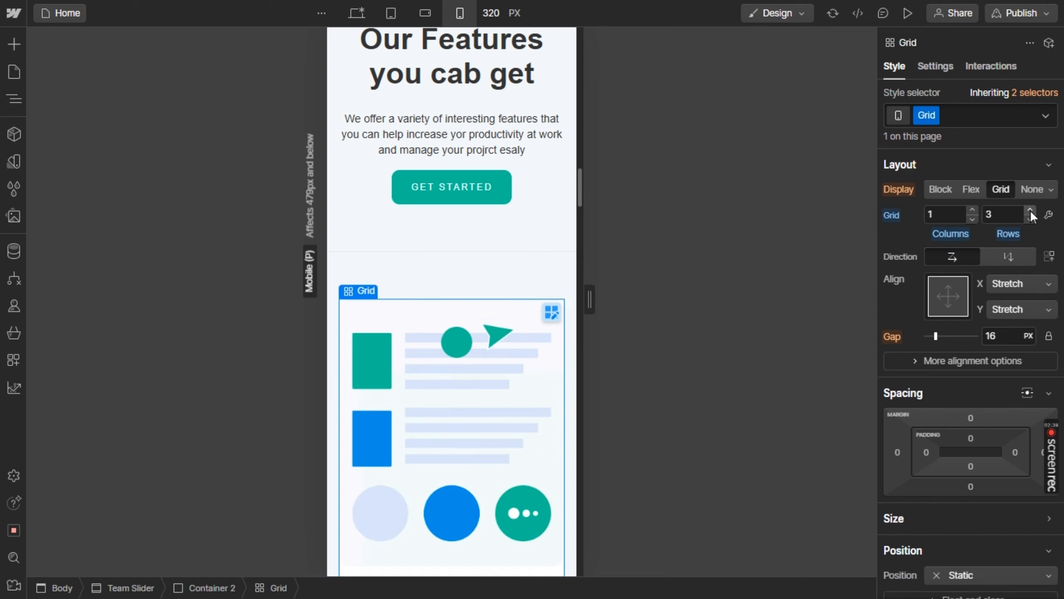
# Set the font size of the "What Benifit Will You Get" heading to 34 px
pyautogui.scroll(-6, 525, 395)
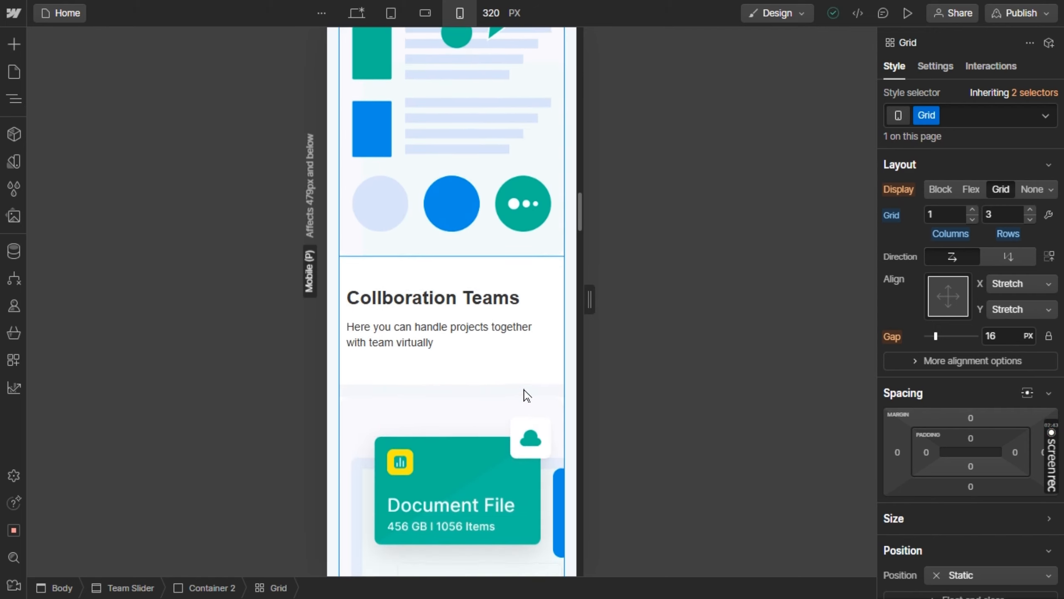
pyautogui.scroll(-1, 525, 394)
pyautogui.scroll(-8, 525, 395)
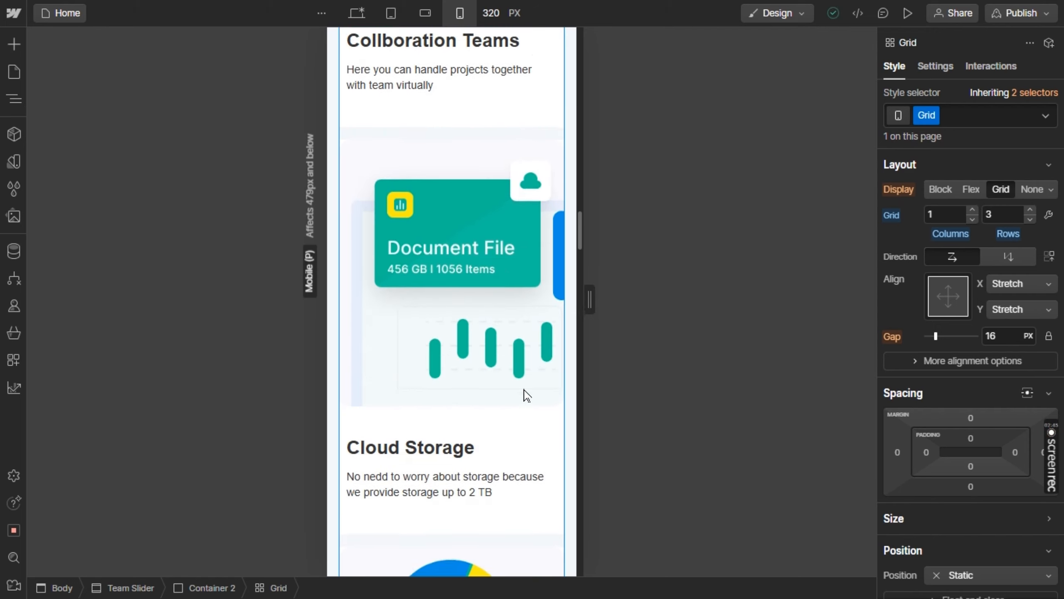
pyautogui.scroll(-10, 527, 396)
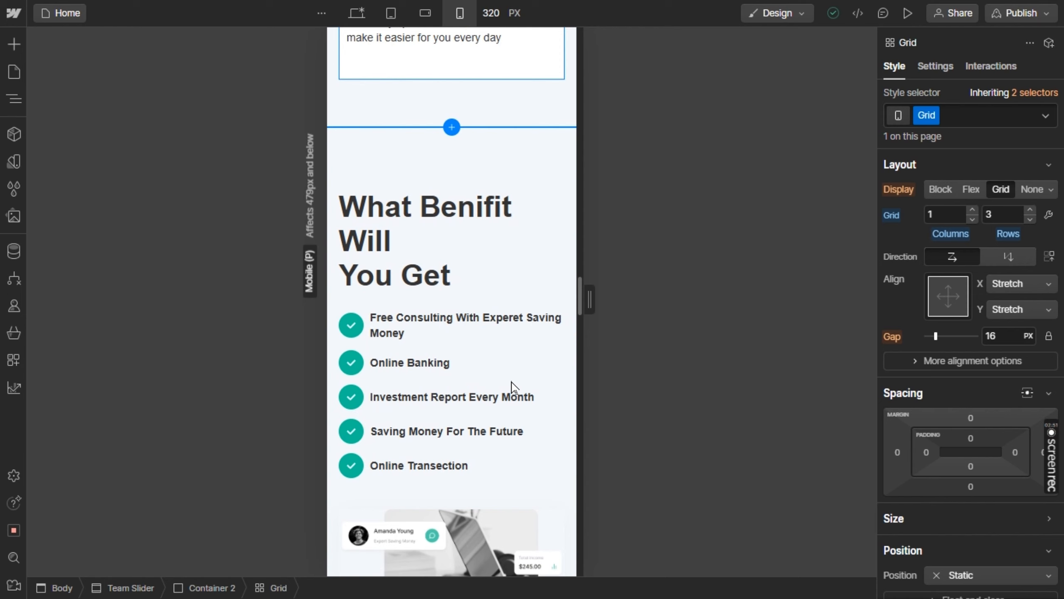
pyautogui.click(407, 244)
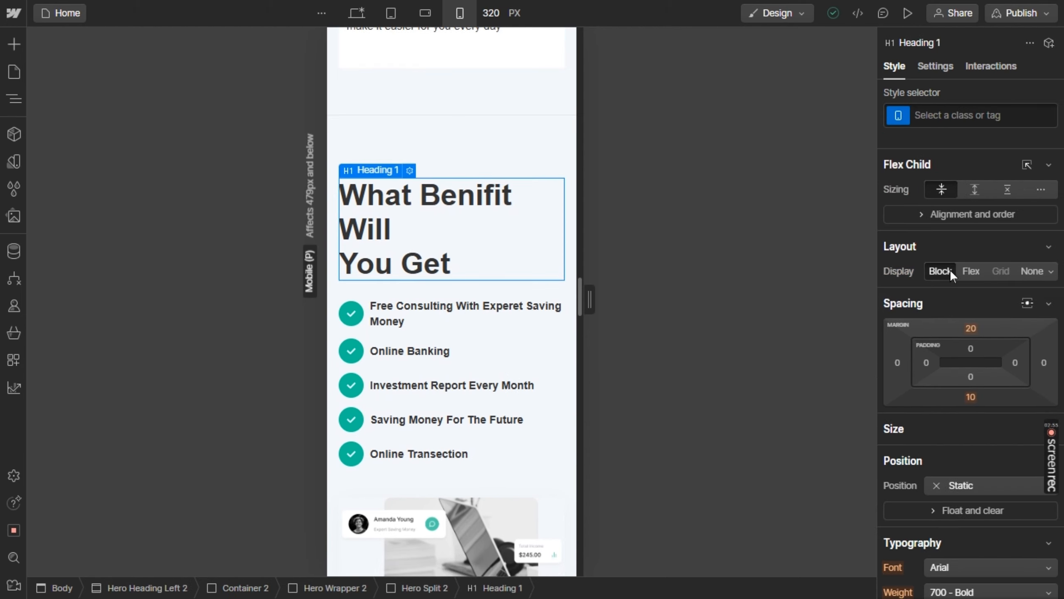
pyautogui.scroll(-1, 949, 269)
pyautogui.scroll(1, 950, 269)
pyautogui.scroll(-4, 950, 269)
pyautogui.click(942, 351)
pyautogui.press('Down')
pyautogui.press('Down')
pyautogui.press('Down')
pyautogui.press('Down')
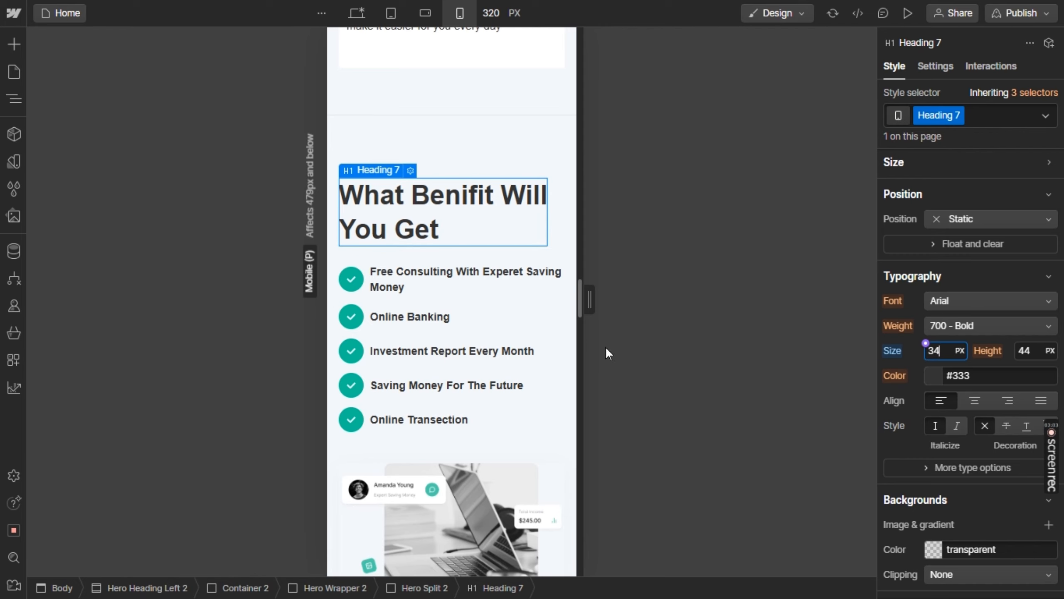
pyautogui.scroll(-12, 494, 325)
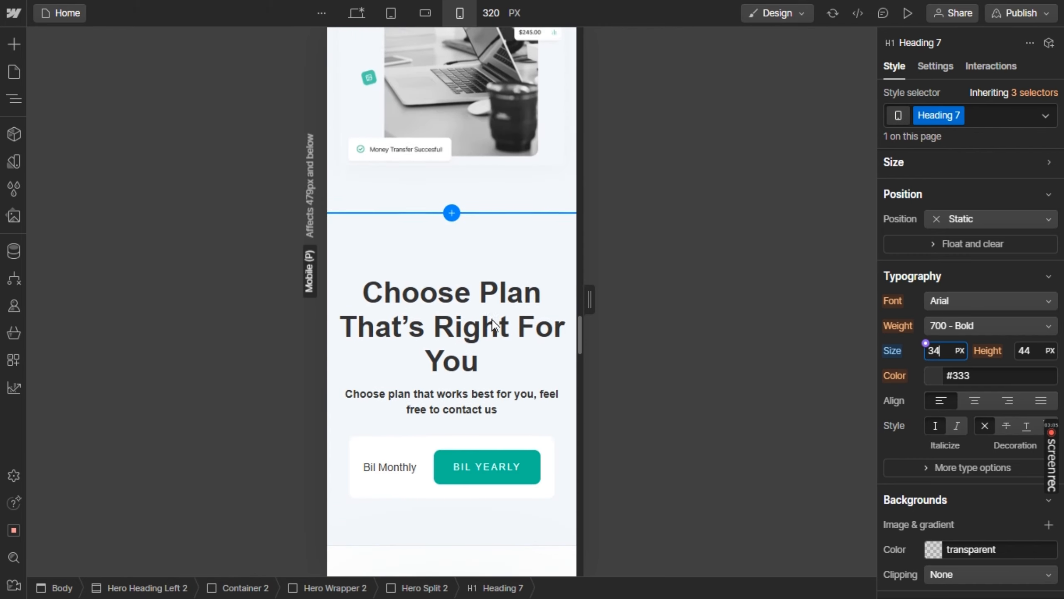
# Set the font size of the "Choose Plan That's Right For You" heading to 27 px
pyautogui.click(458, 305)
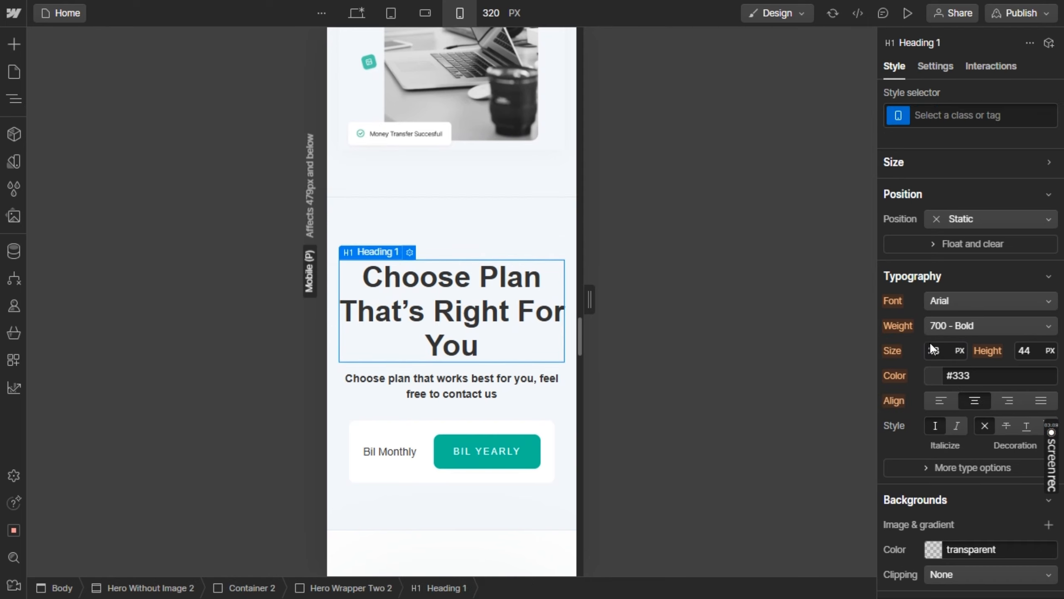
pyautogui.moveTo(936, 350); pyautogui.dragTo(927, 352)
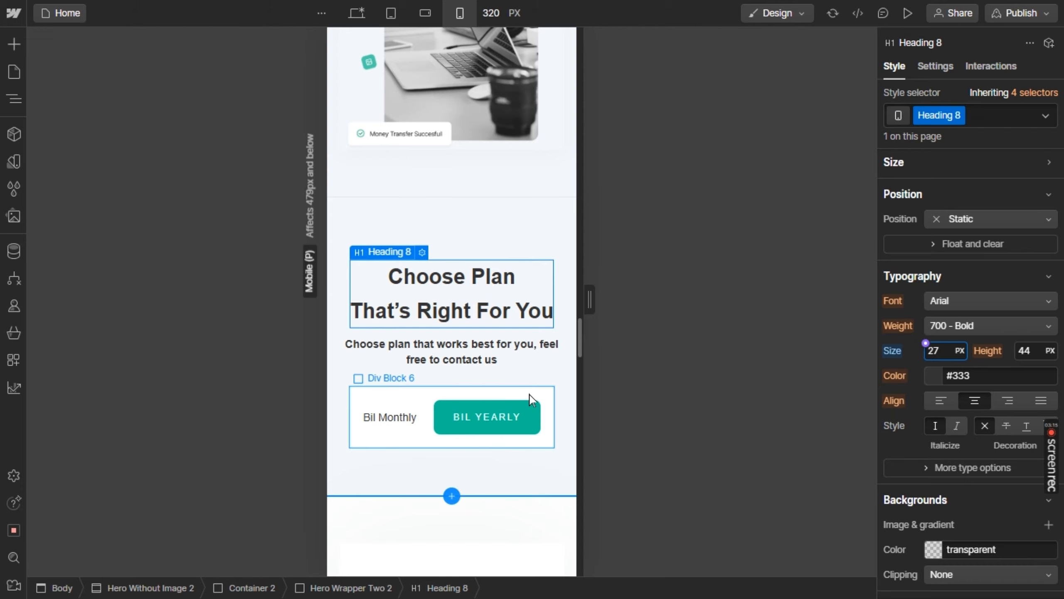
# Check the pricing cards on portrait mobile and examine the layout, sizing and style settings of the "Get Started" form block
pyautogui.scroll(-4, 528, 400)
pyautogui.scroll(-10, 530, 401)
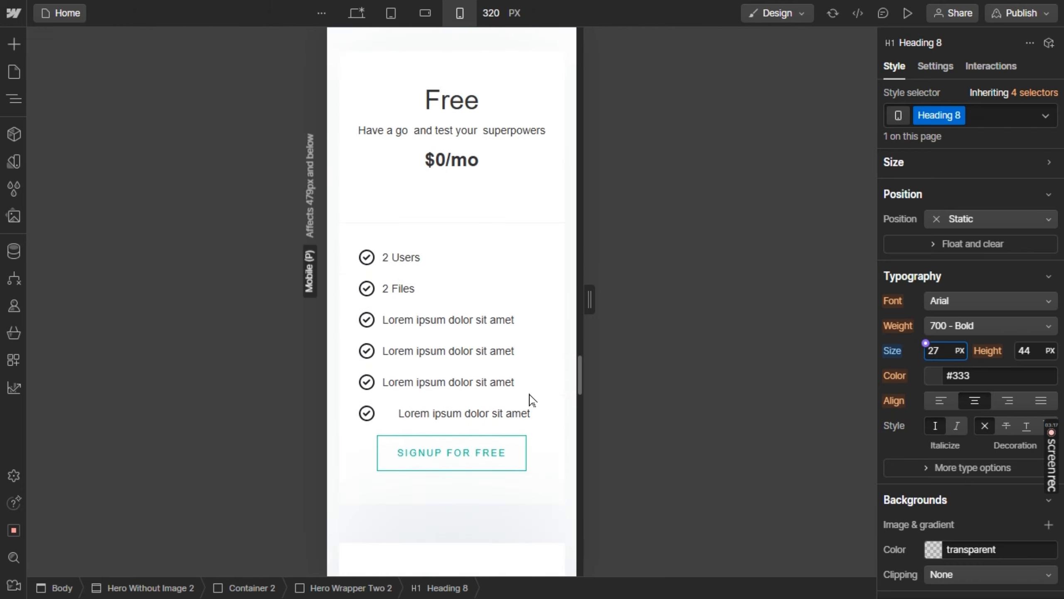
pyautogui.scroll(-7, 532, 400)
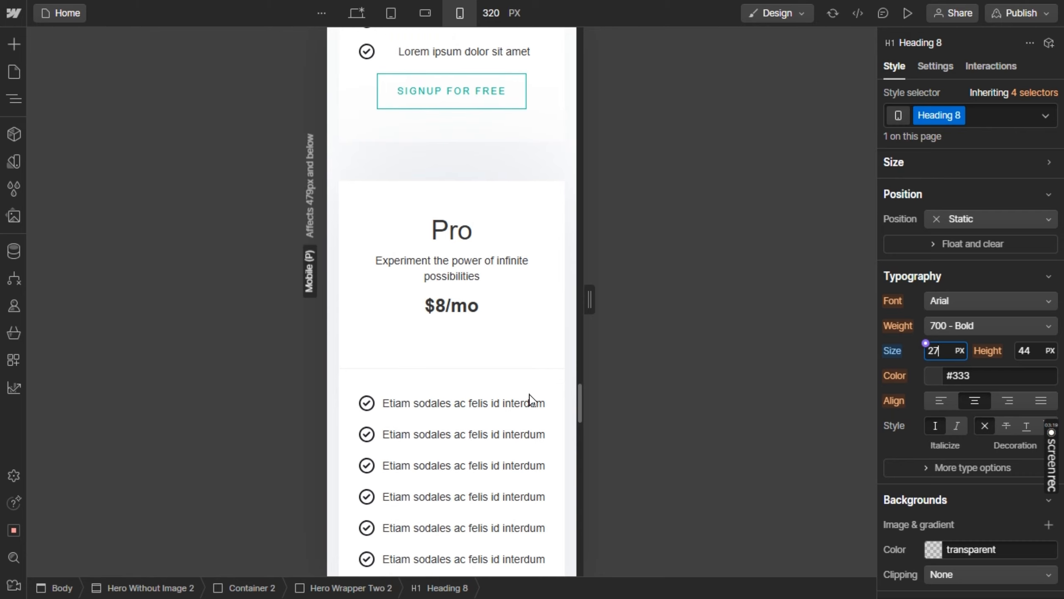
pyautogui.scroll(-14, 531, 401)
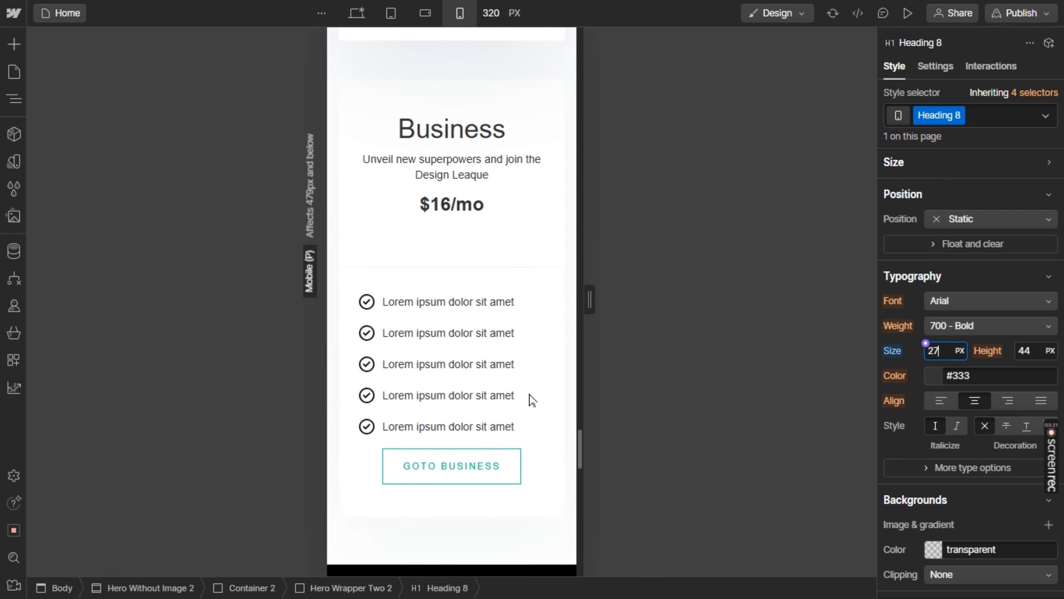
pyautogui.scroll(-13, 529, 396)
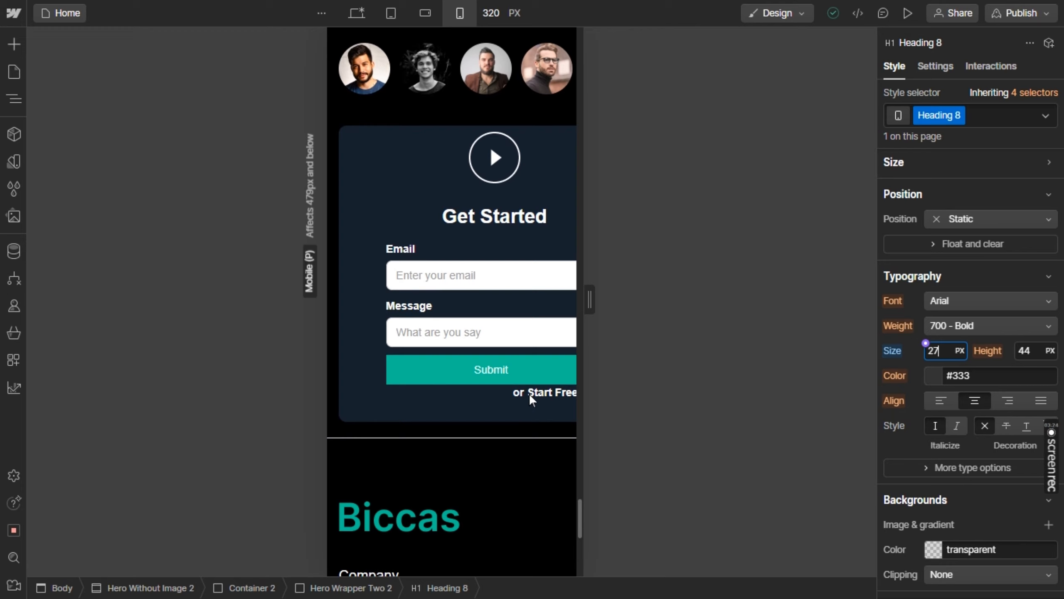
pyautogui.click(368, 191)
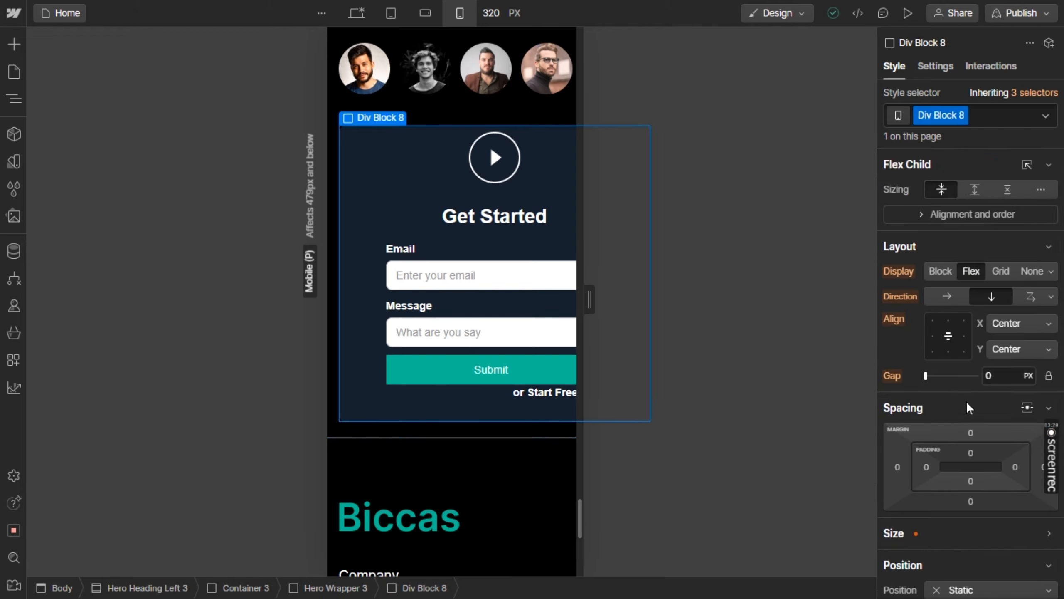
pyautogui.scroll(-10, 965, 399)
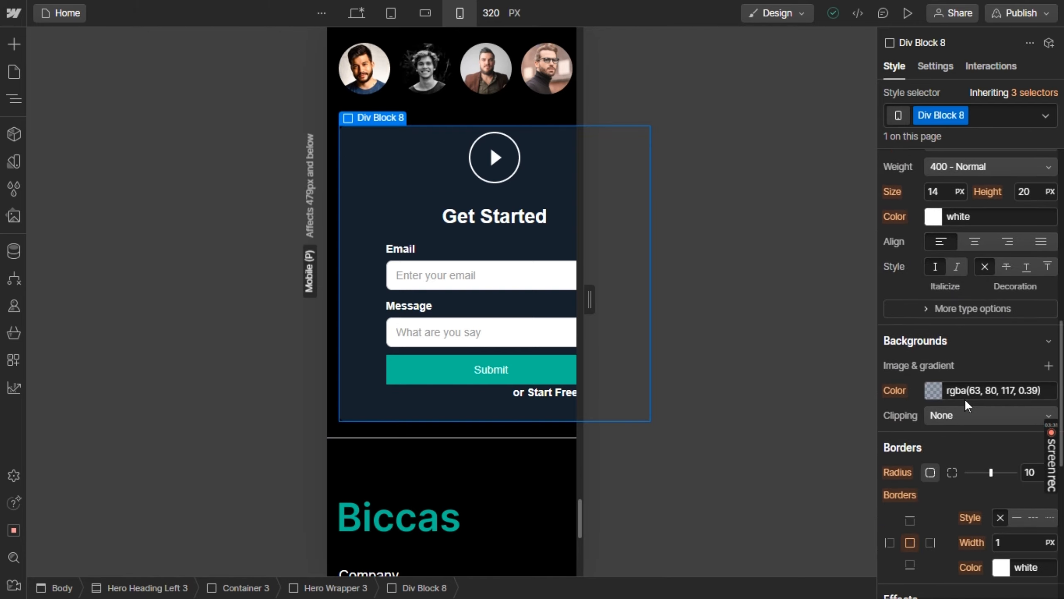
pyautogui.scroll(-9, 965, 399)
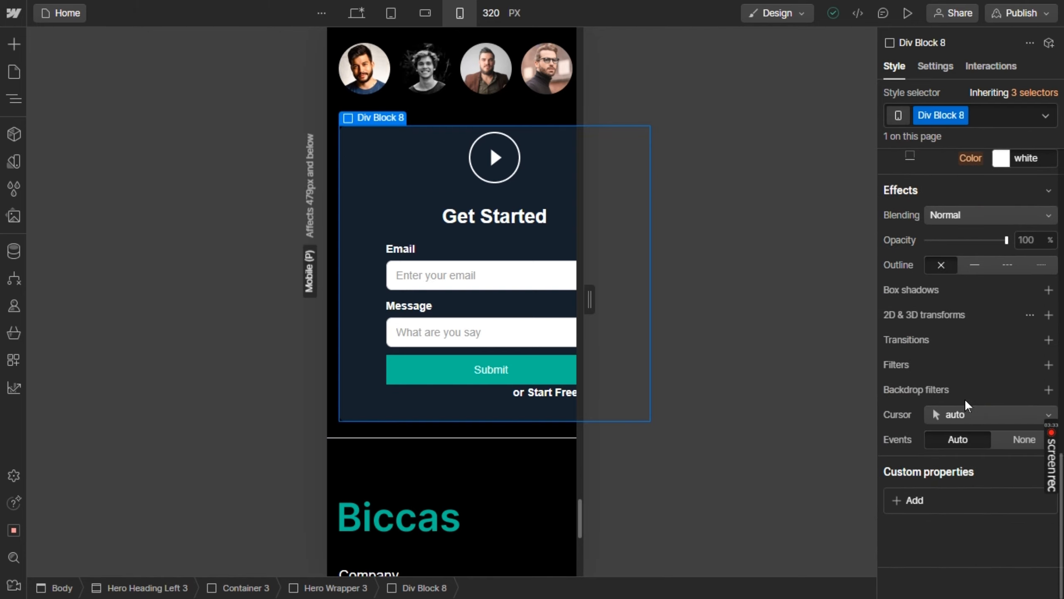
pyautogui.scroll(12, 965, 399)
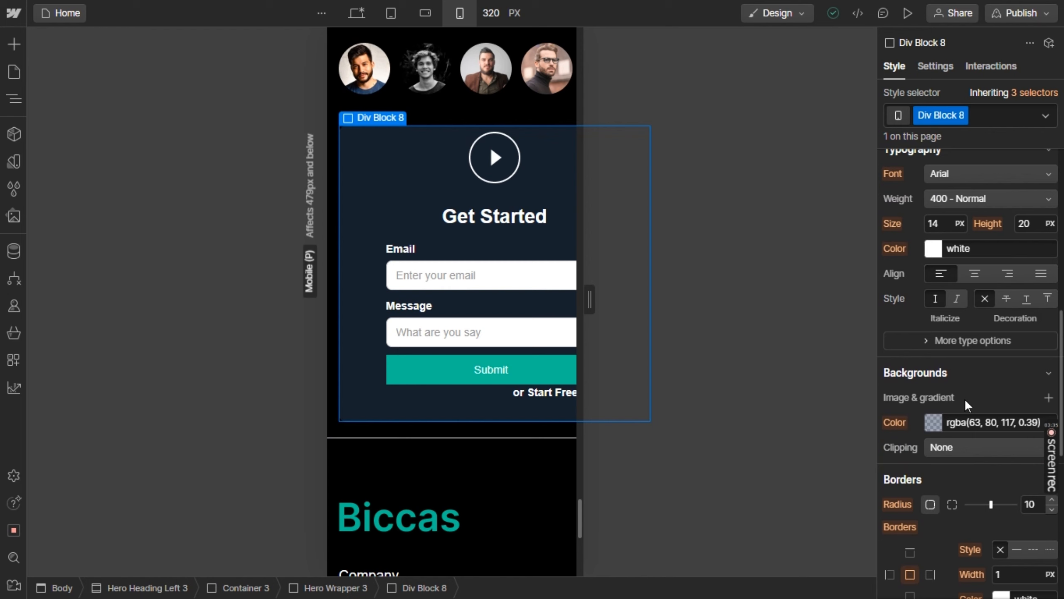
pyautogui.scroll(8, 964, 398)
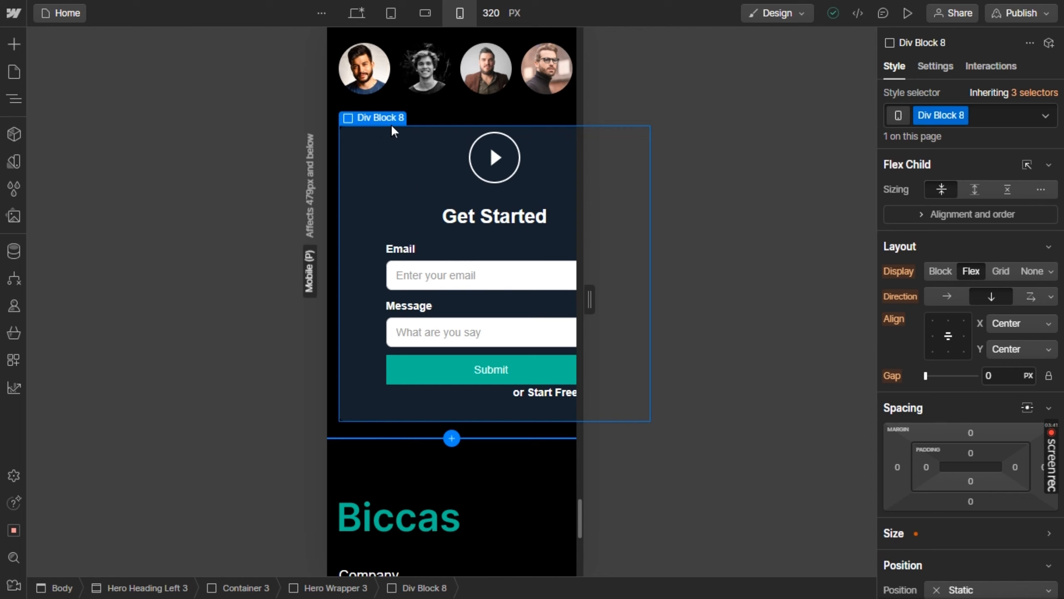
pyautogui.moveTo(392, 126)
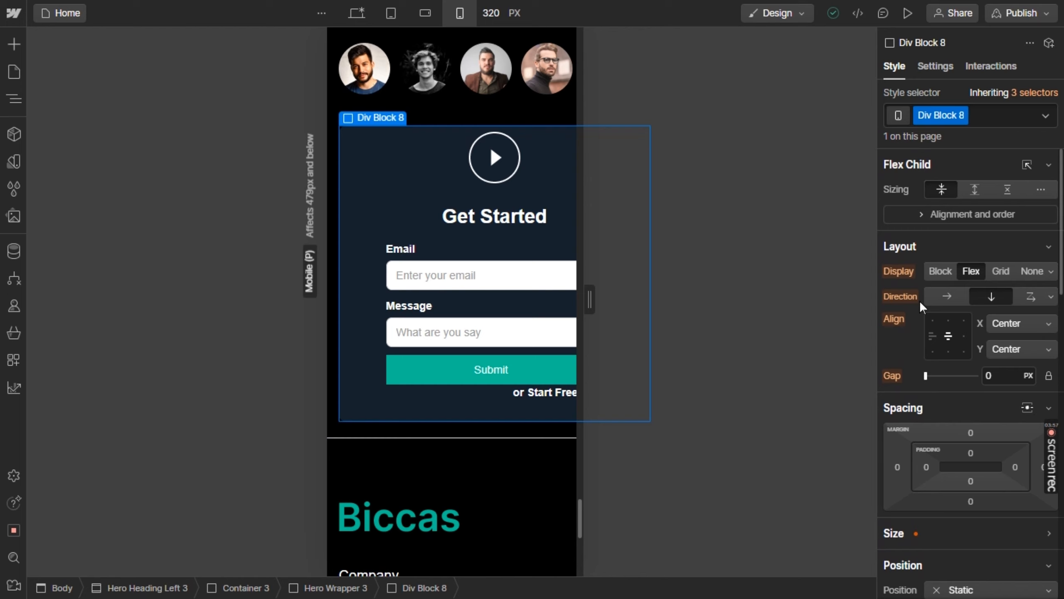
pyautogui.click(916, 214)
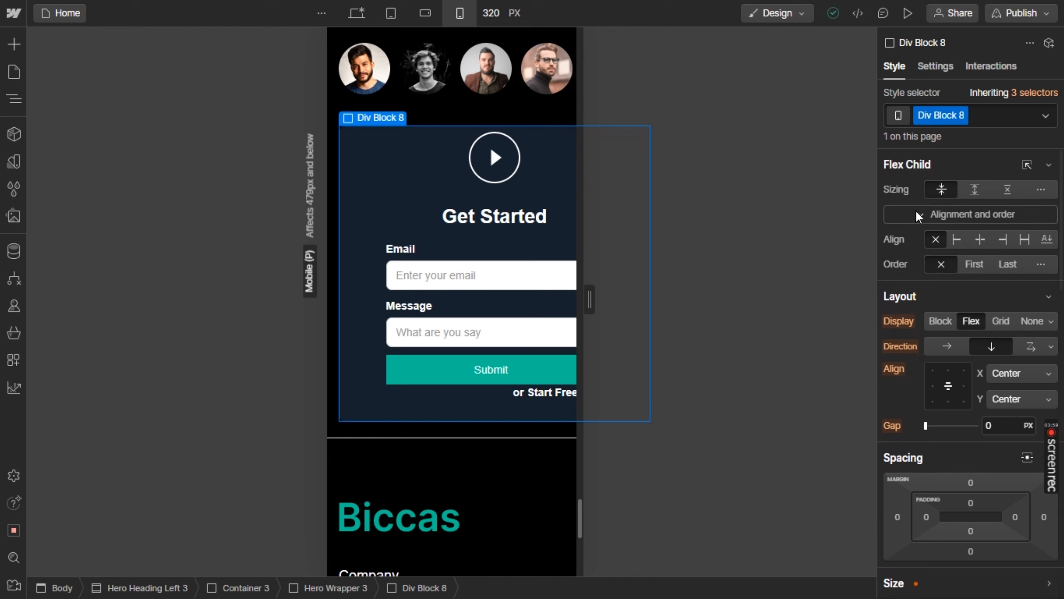
pyautogui.scroll(-7, 916, 210)
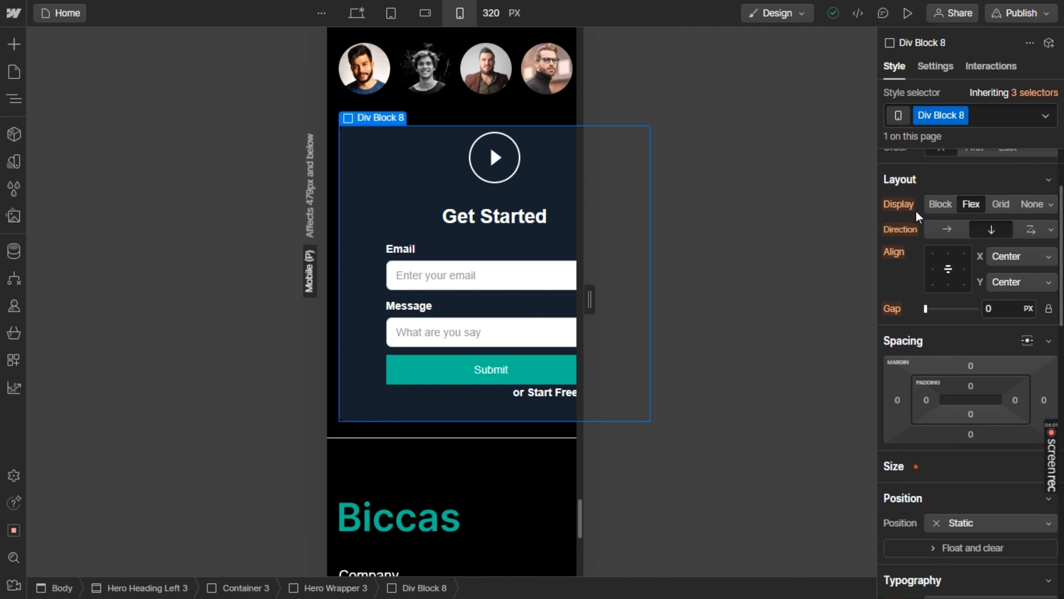
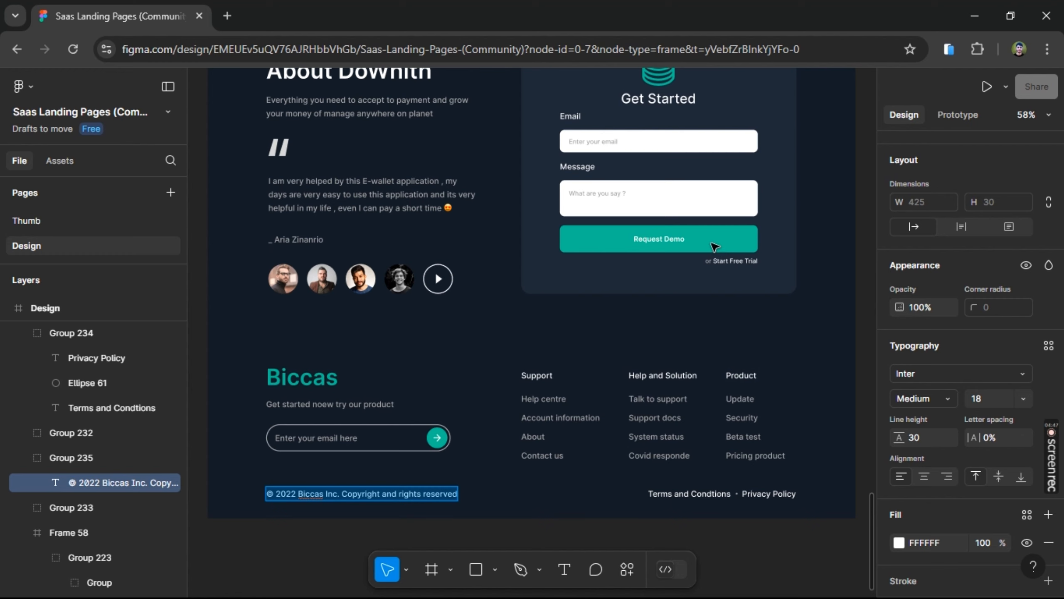
# In Figma, copy the green fill colour 54BD95 of the "Request Demo" button and switch back to Webflow
pyautogui.click(714, 248)
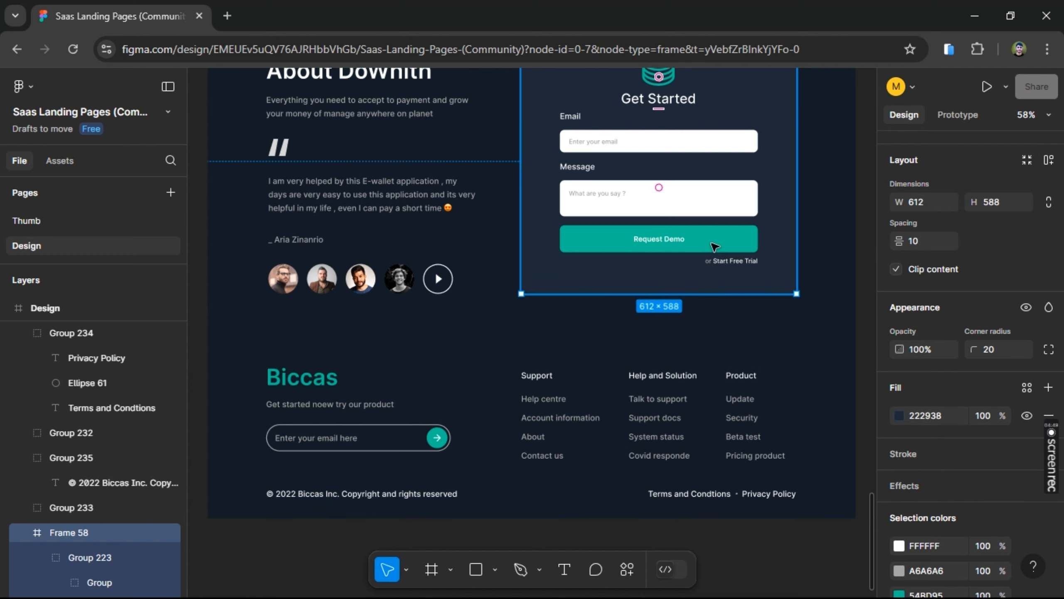
pyautogui.click(714, 247)
pyautogui.click(714, 247)
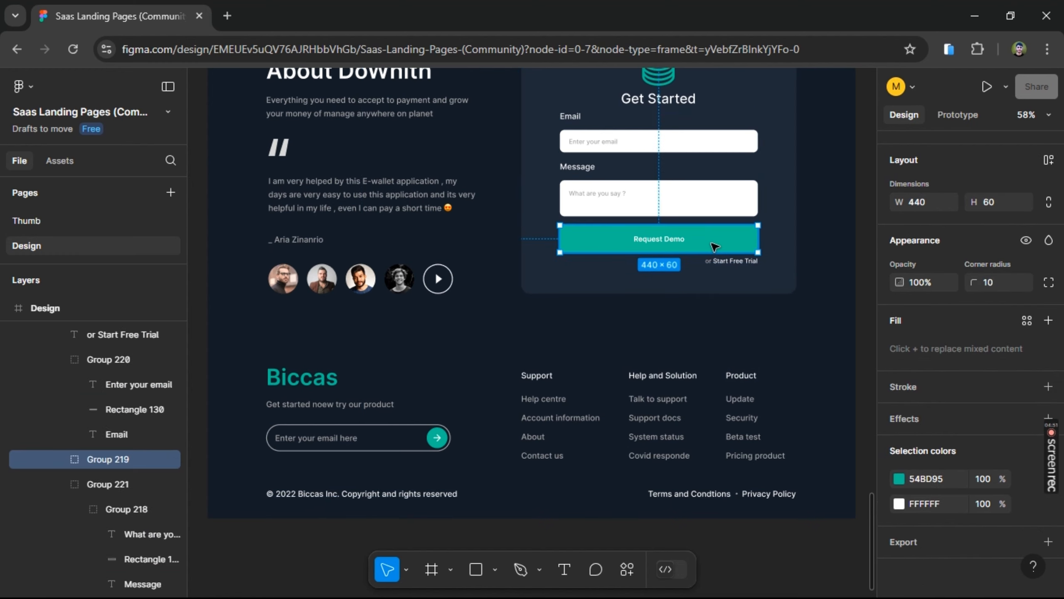
pyautogui.click(940, 473)
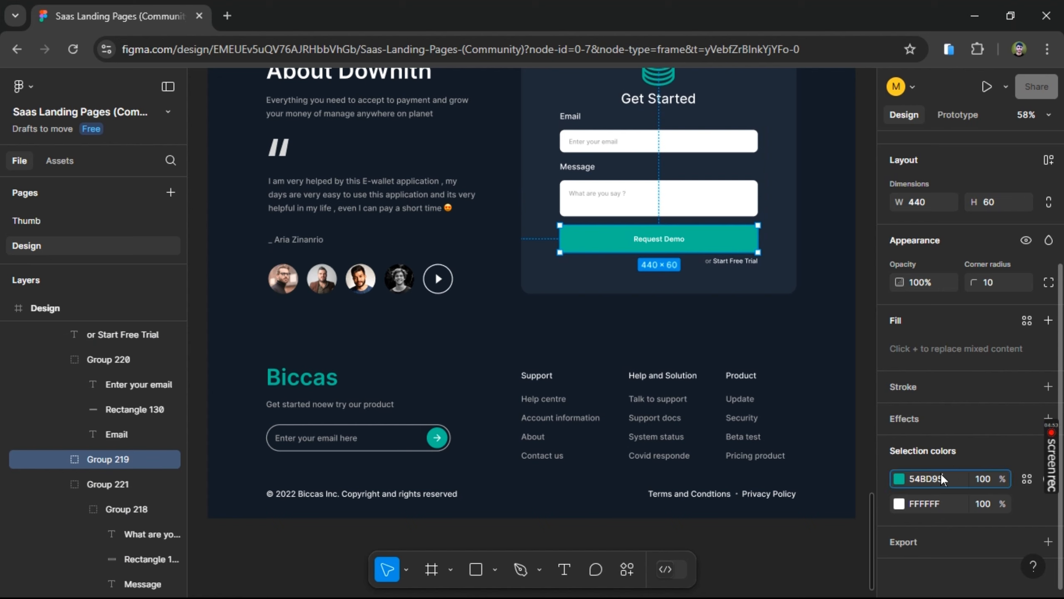
pyautogui.hotkey('alt', 'Tab')
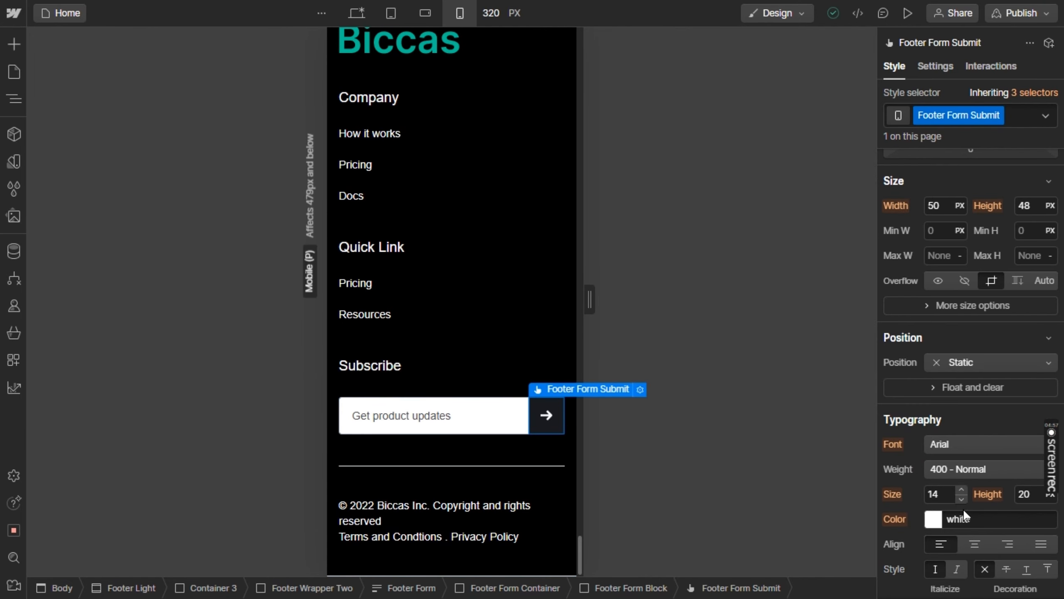
# Set the background colour of the footer's subscribe submit button to #54bd95 at the portrait mobile breakpoint
pyautogui.scroll(-6, 968, 513)
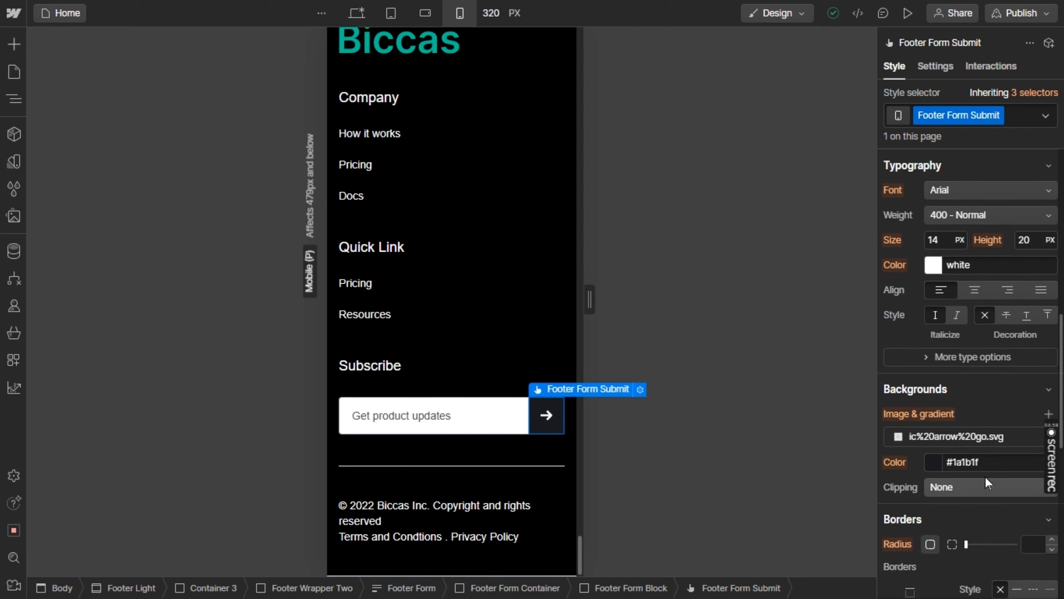
pyautogui.click(989, 461)
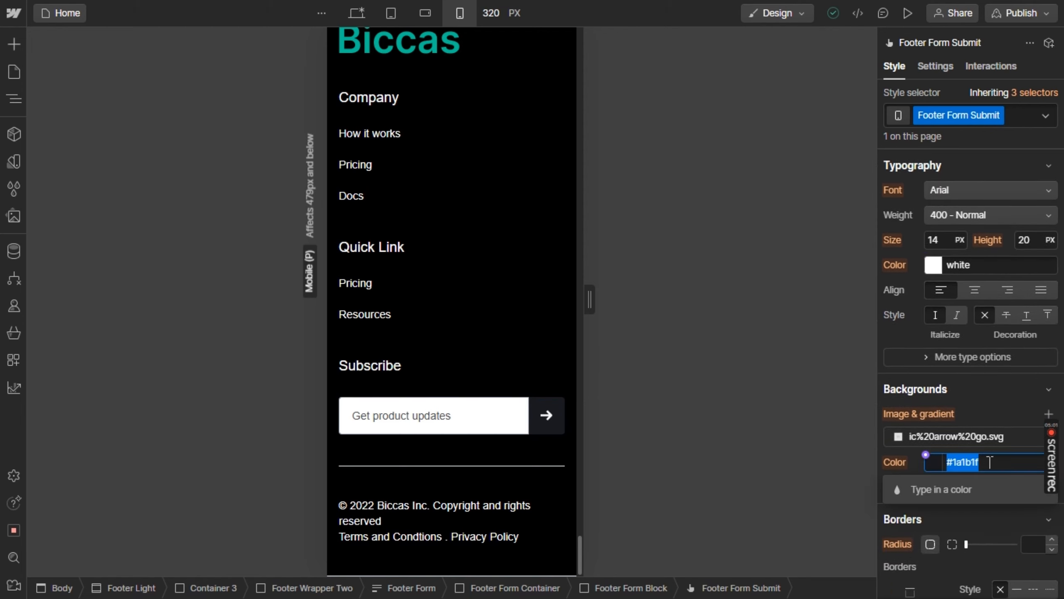
pyautogui.write('#')
pyautogui.write('54bd95')
pyautogui.press('Return')
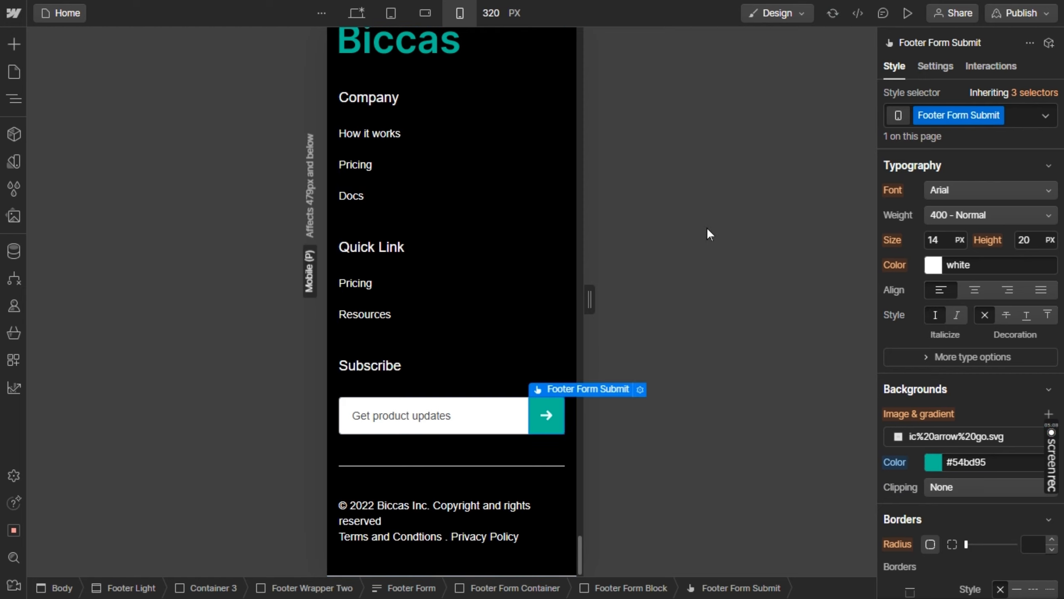
# Check the Business pricing card and the testimonial section for content overflowing the portrait mobile width
pyautogui.scroll(10, 527, 222)
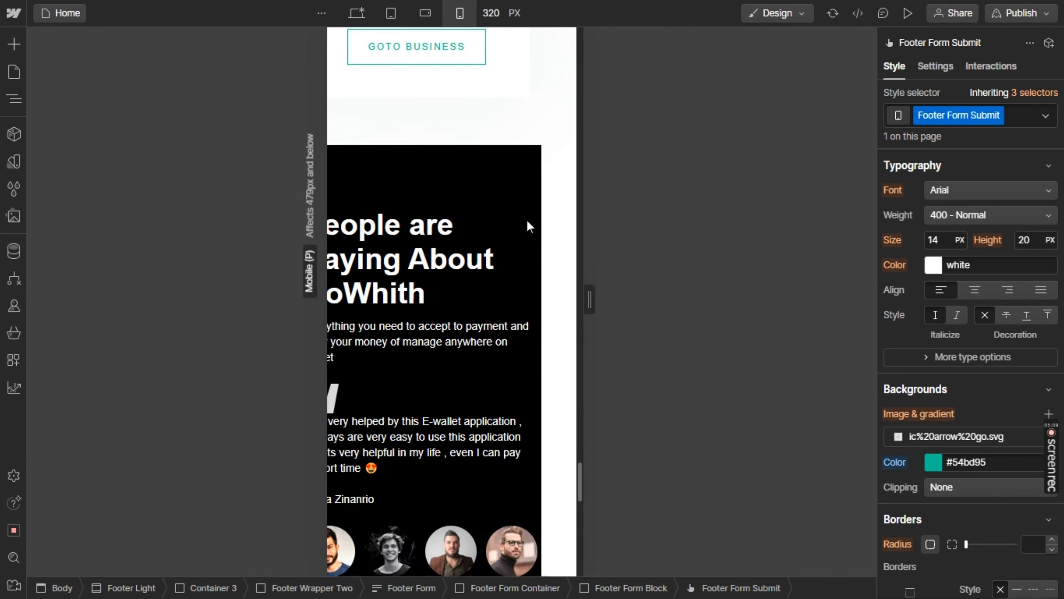
pyautogui.scroll(5, 527, 222)
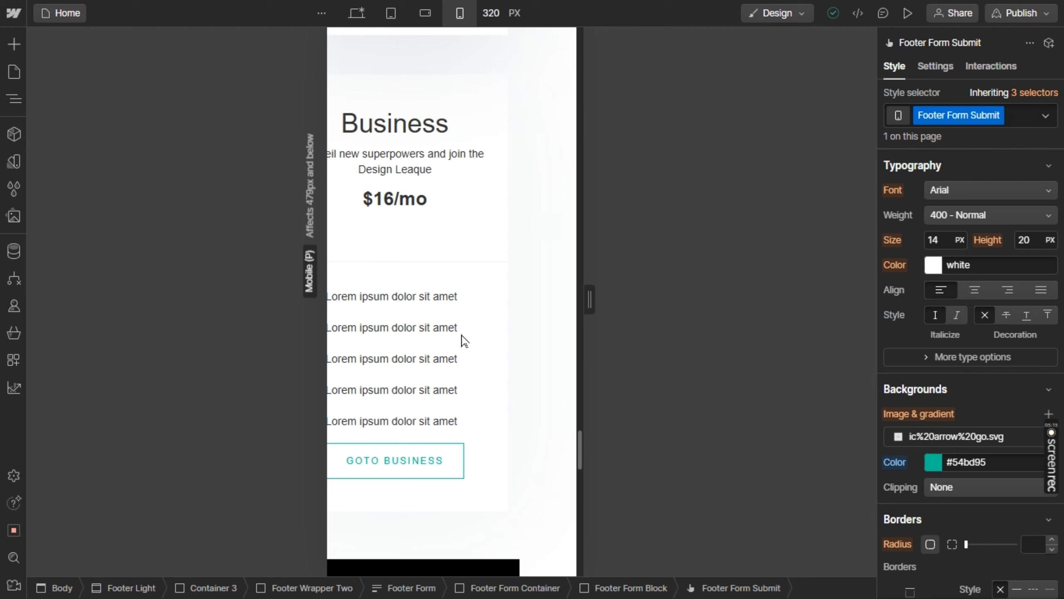
pyautogui.scroll(-2, 450, 358)
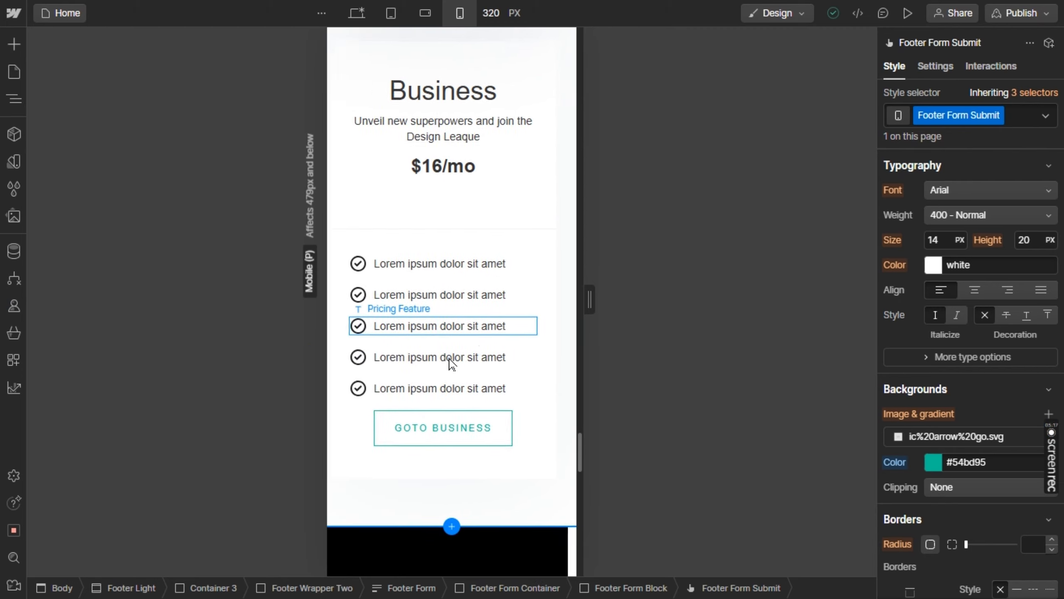
pyautogui.scroll(-3, 451, 363)
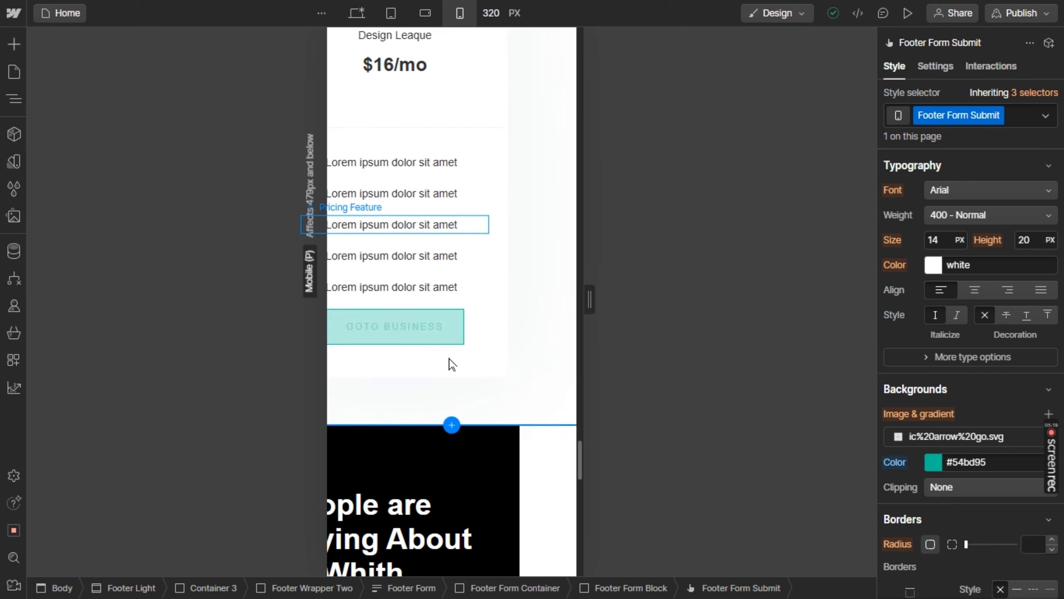
pyautogui.scroll(-10, 450, 363)
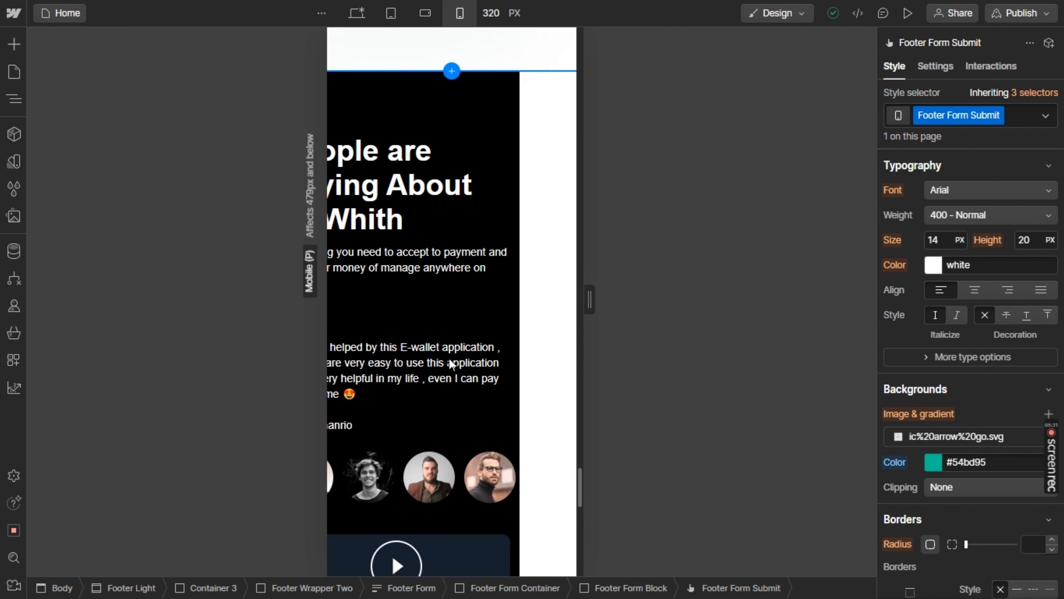
pyautogui.scroll(-4, 449, 363)
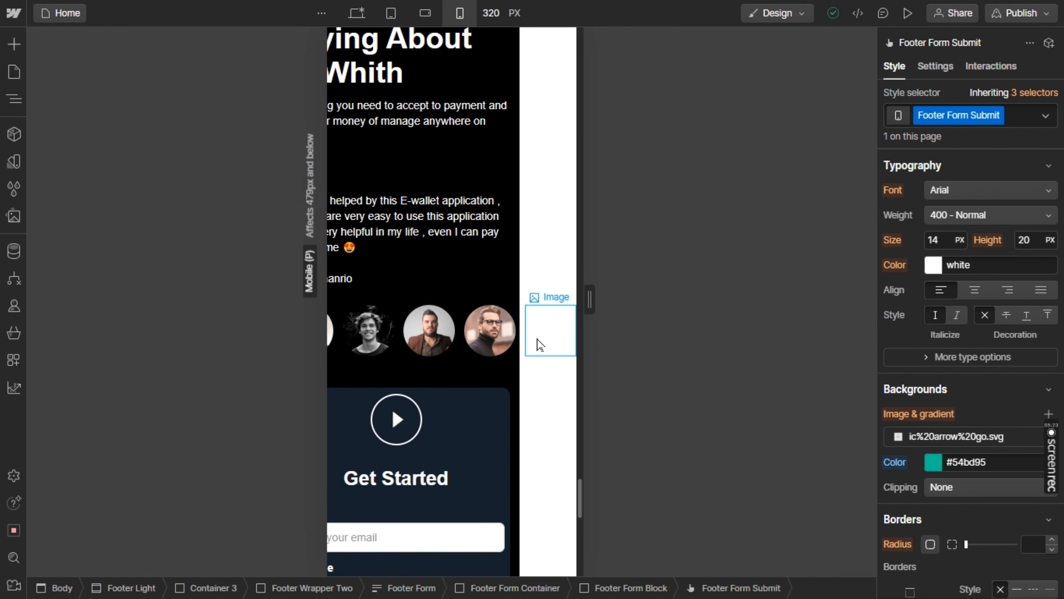
# Try reducing the first testimonial avatar image to a width of 50
pyautogui.click(540, 345)
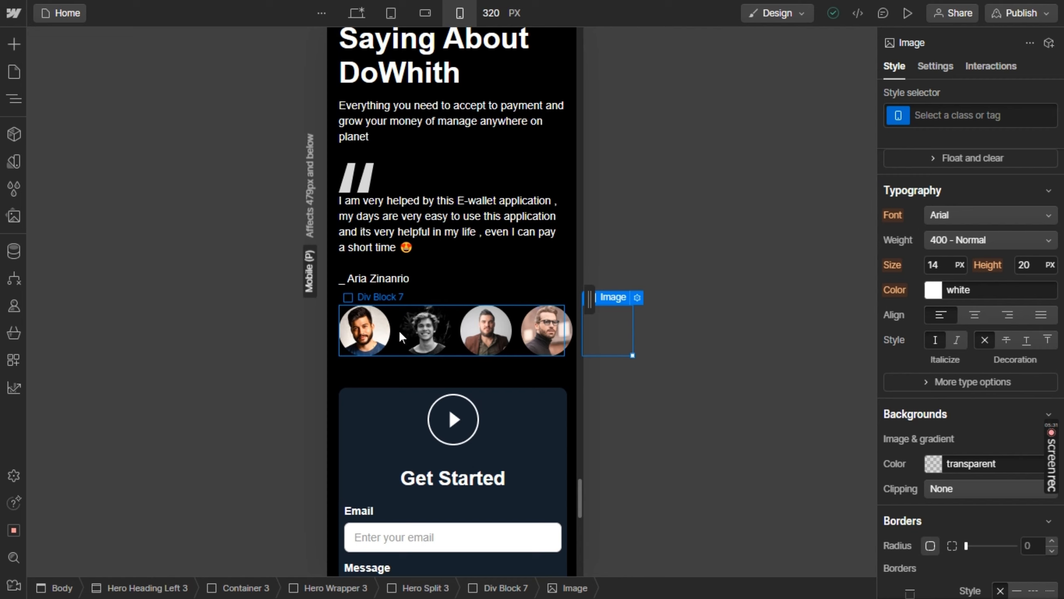
pyautogui.click(378, 336)
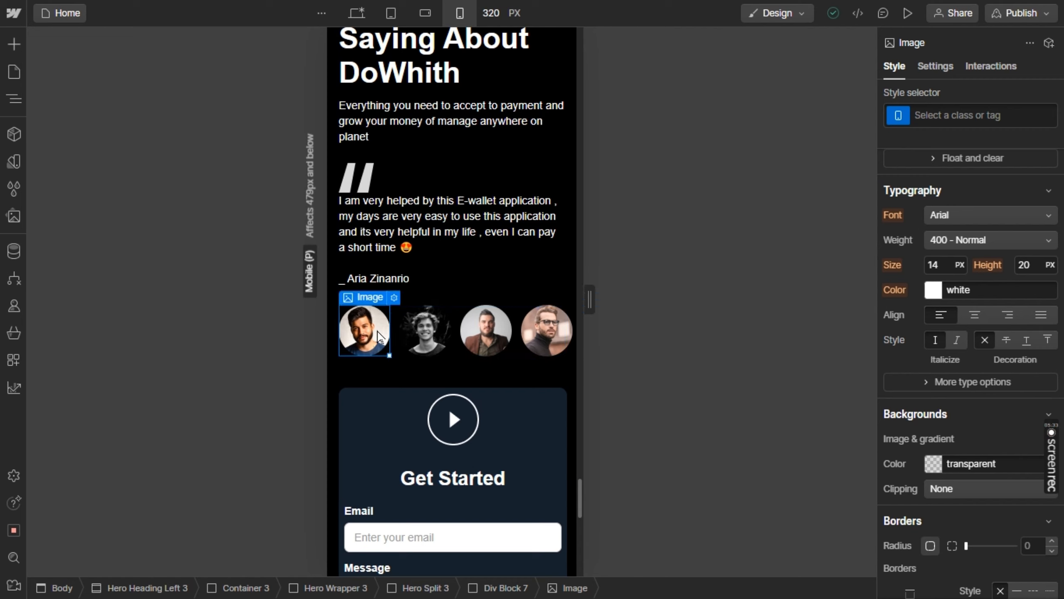
pyautogui.scroll(10, 951, 338)
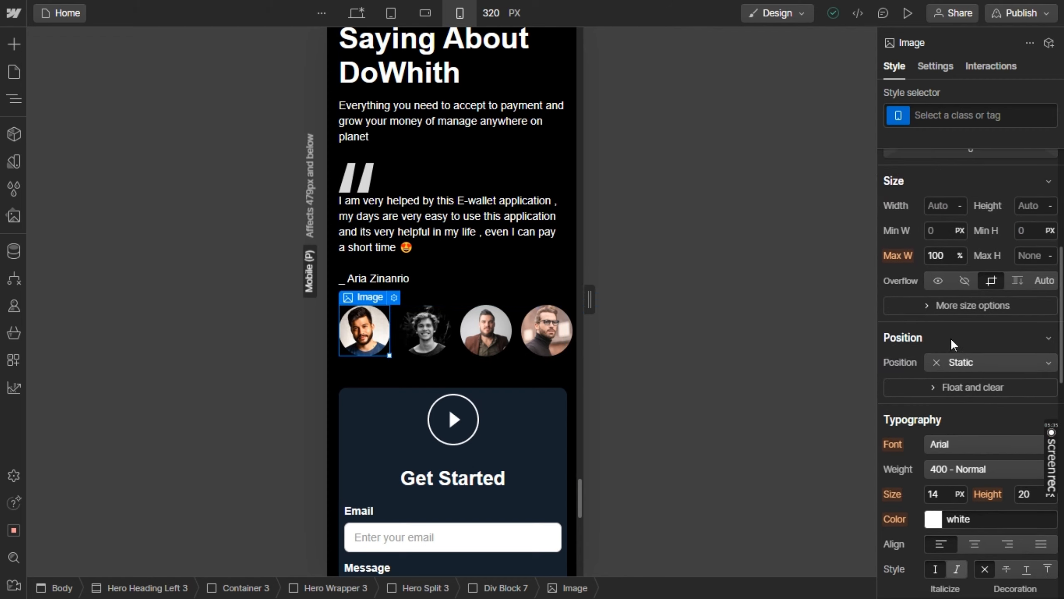
pyautogui.scroll(2, 951, 338)
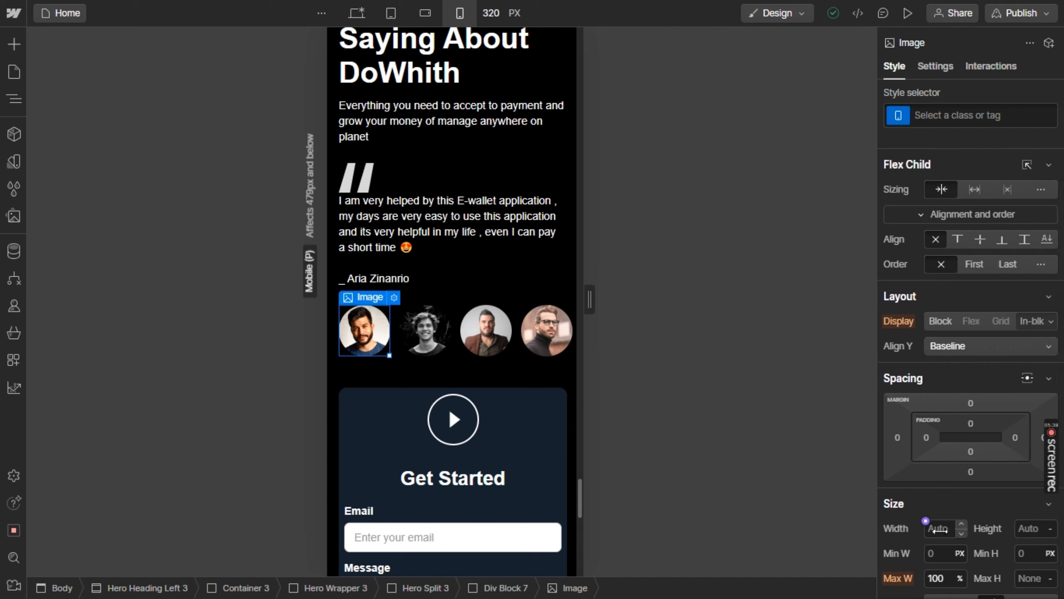
pyautogui.moveTo(940, 532); pyautogui.dragTo(928, 534)
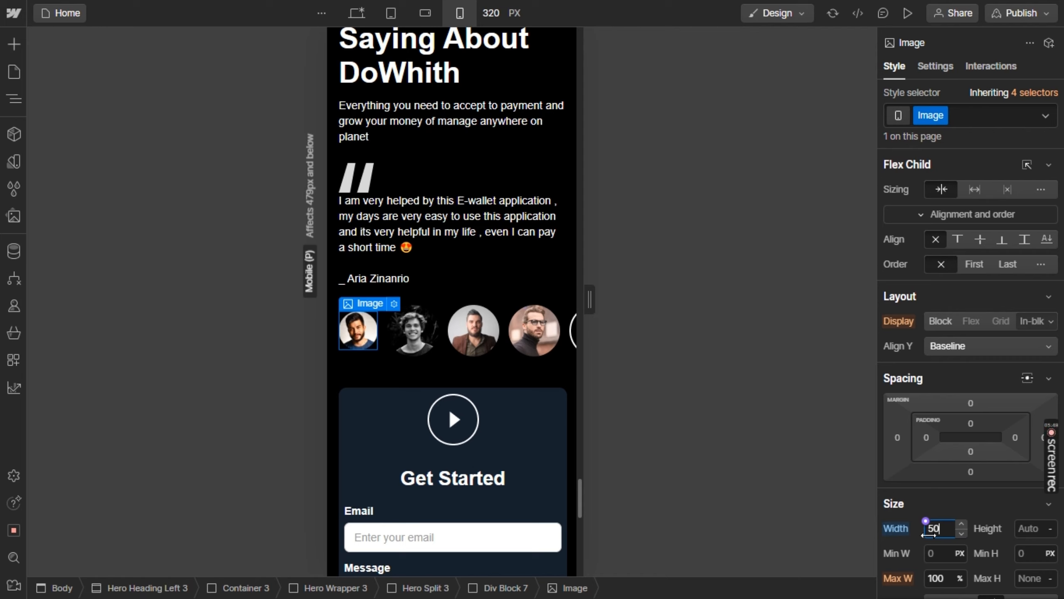
pyautogui.hotkey('ctrl', 'z')
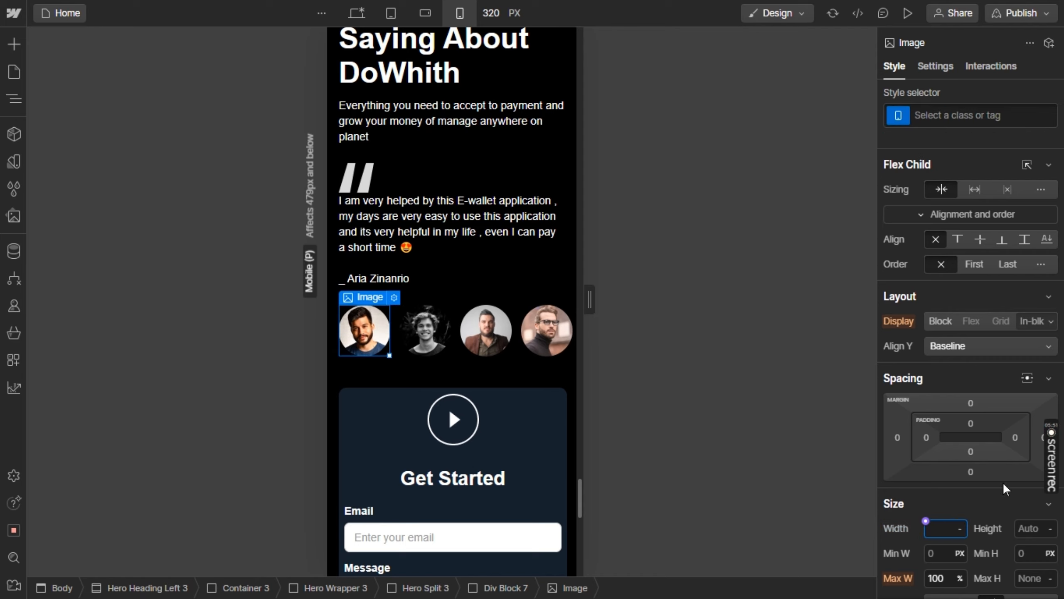
# Change the testimonial avatar row's layout to a grid with 3 columns and 2 rows
pyautogui.click(450, 352)
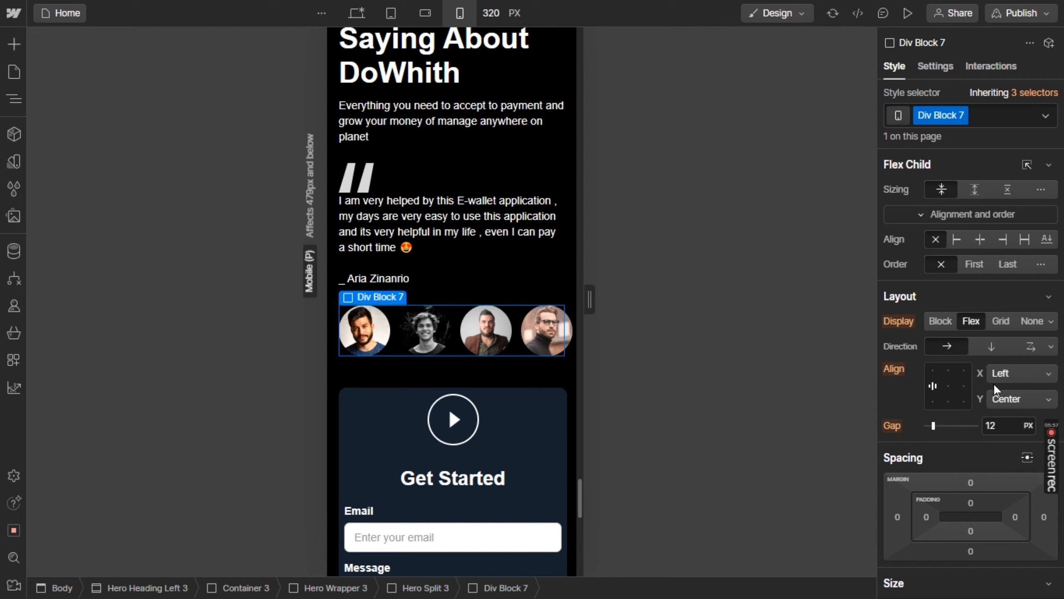
pyautogui.click(999, 325)
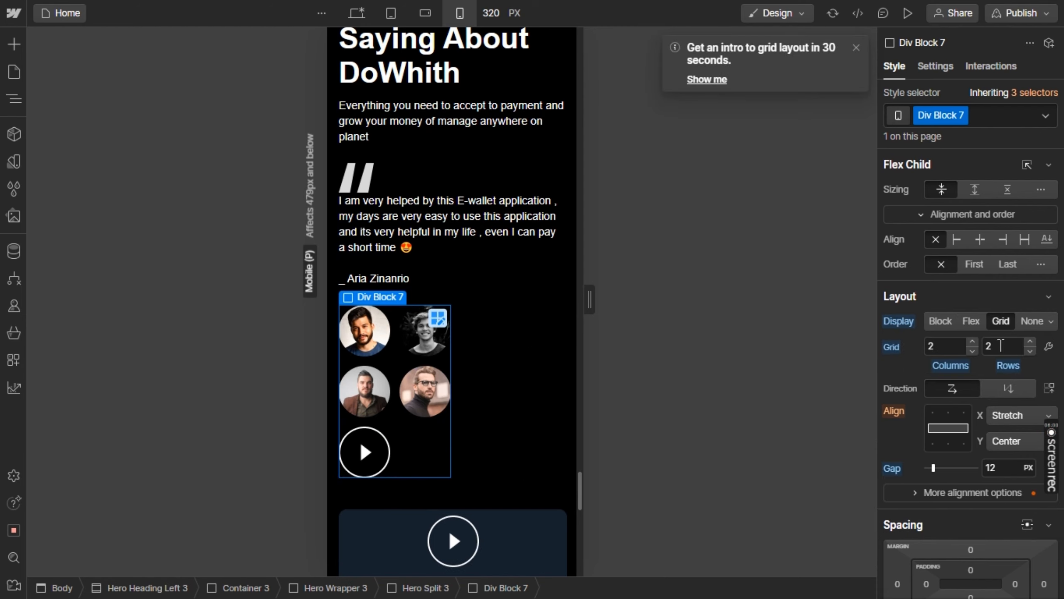
pyautogui.click(972, 342)
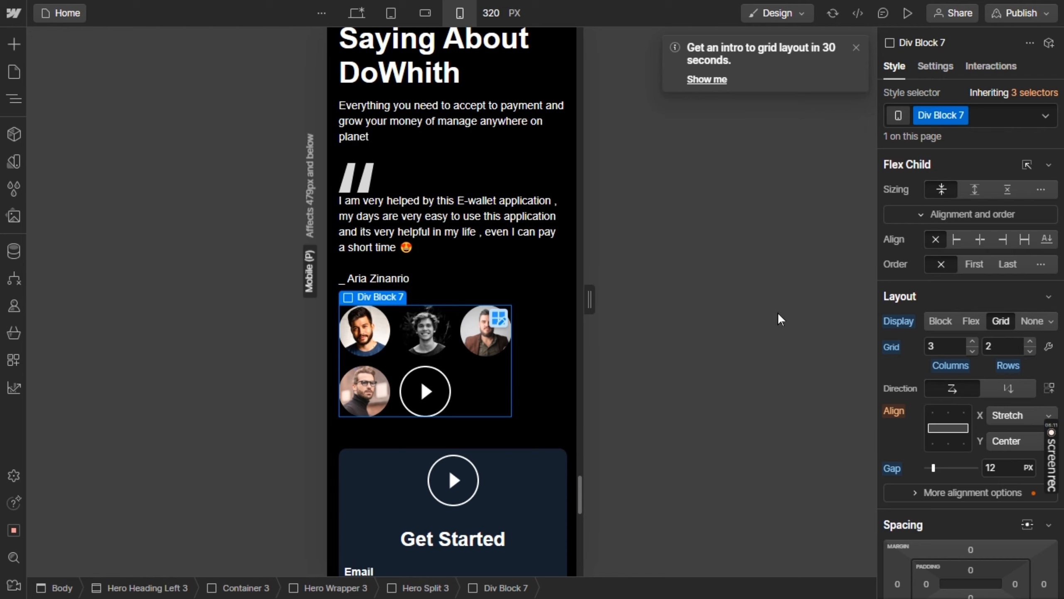
pyautogui.click(553, 356)
pyautogui.scroll(4, 553, 355)
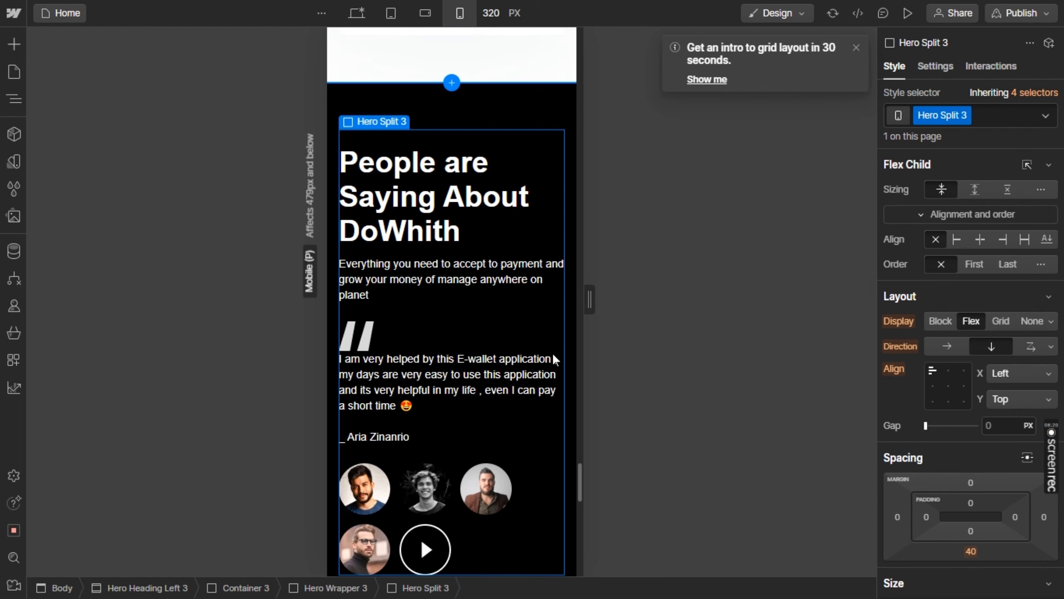
pyautogui.scroll(15, 552, 352)
pyautogui.scroll(1, 547, 340)
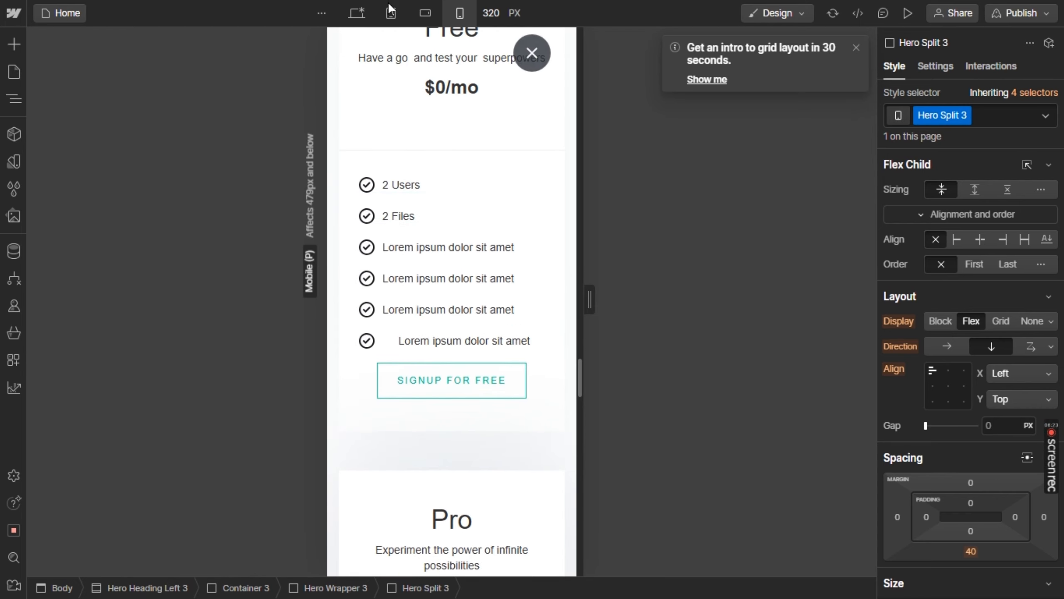
# Switch to the desktop breakpoint and set the footer subscribe button's background colour to #54bd95 there
pyautogui.click(359, 13)
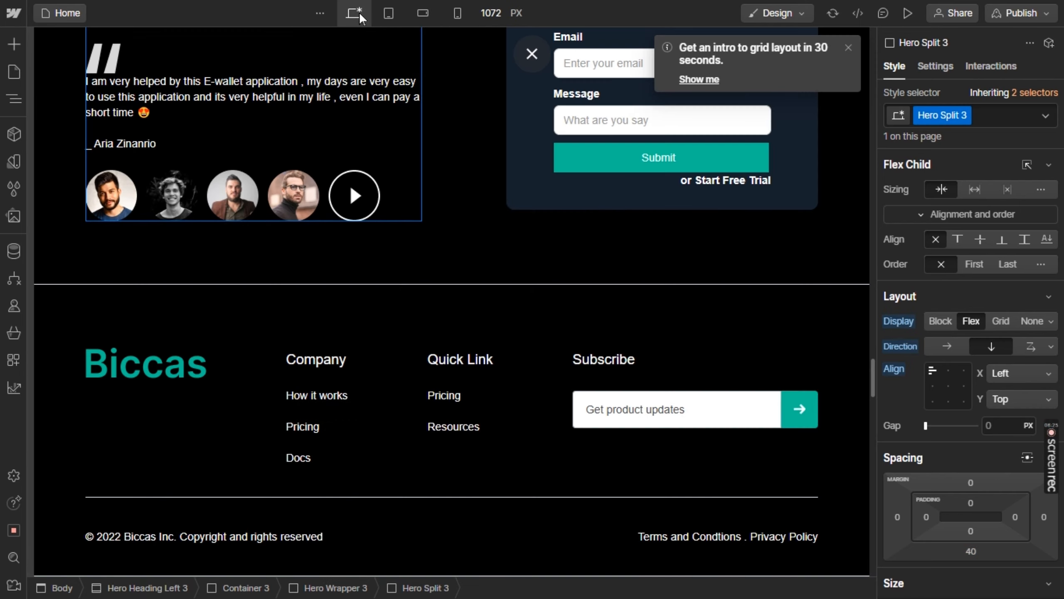
pyautogui.scroll(10, 453, 251)
pyautogui.scroll(5, 452, 251)
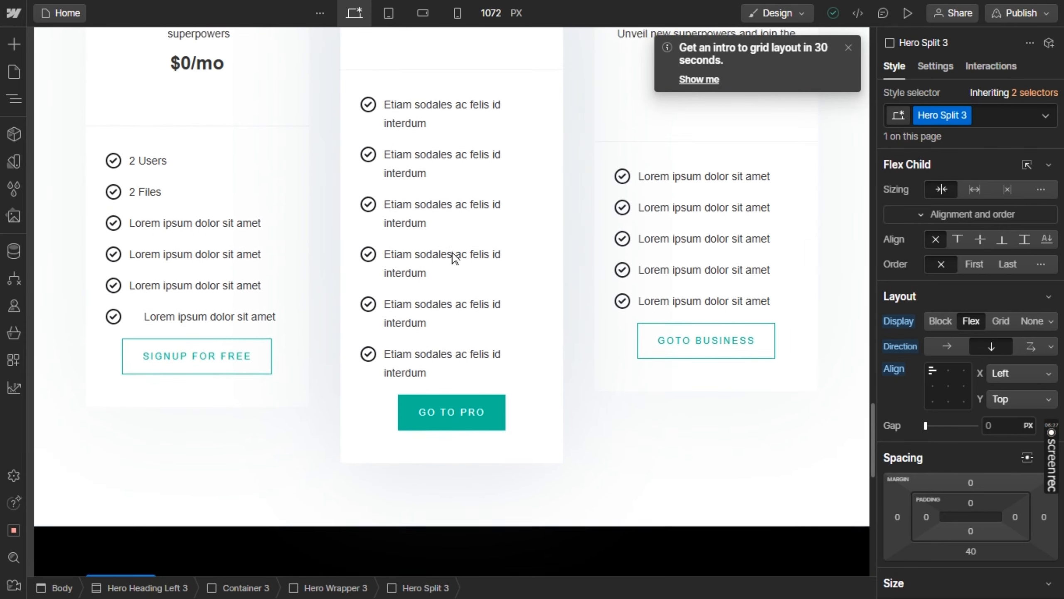
pyautogui.scroll(-15, 453, 251)
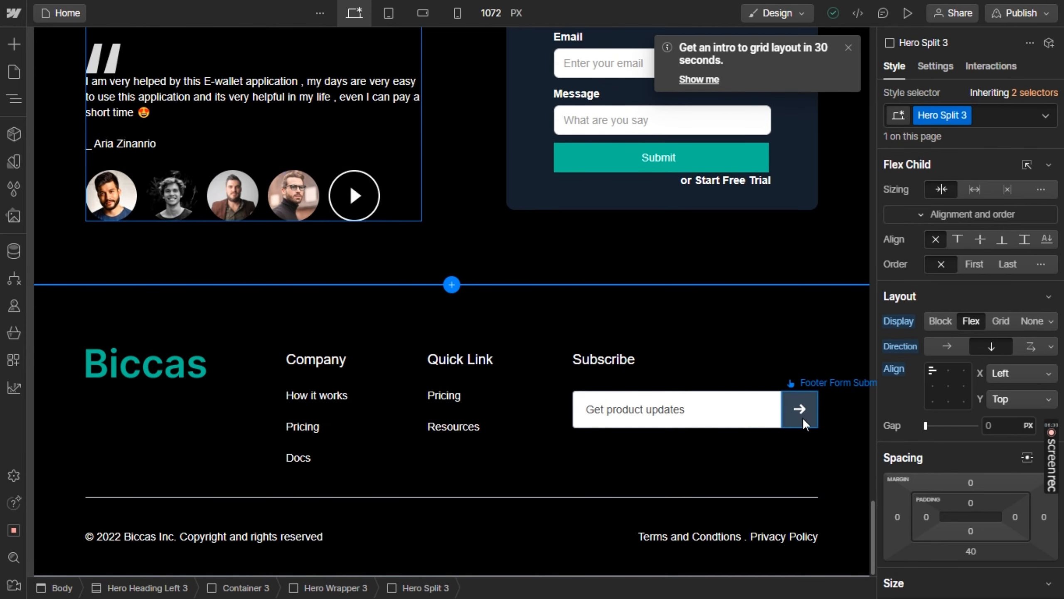
pyautogui.click(802, 417)
pyautogui.scroll(-10, 990, 482)
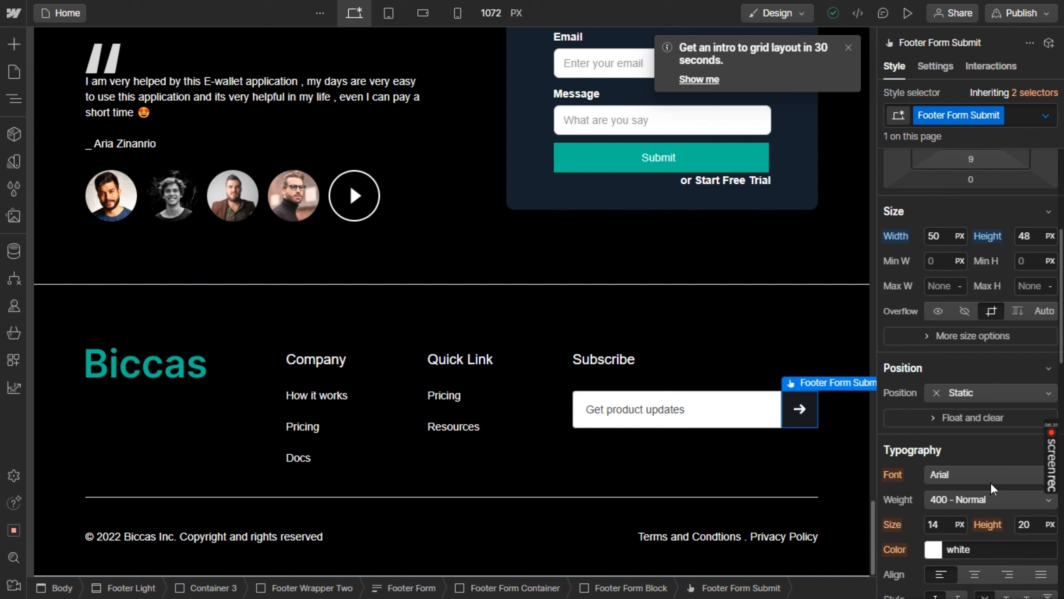
pyautogui.click(988, 503)
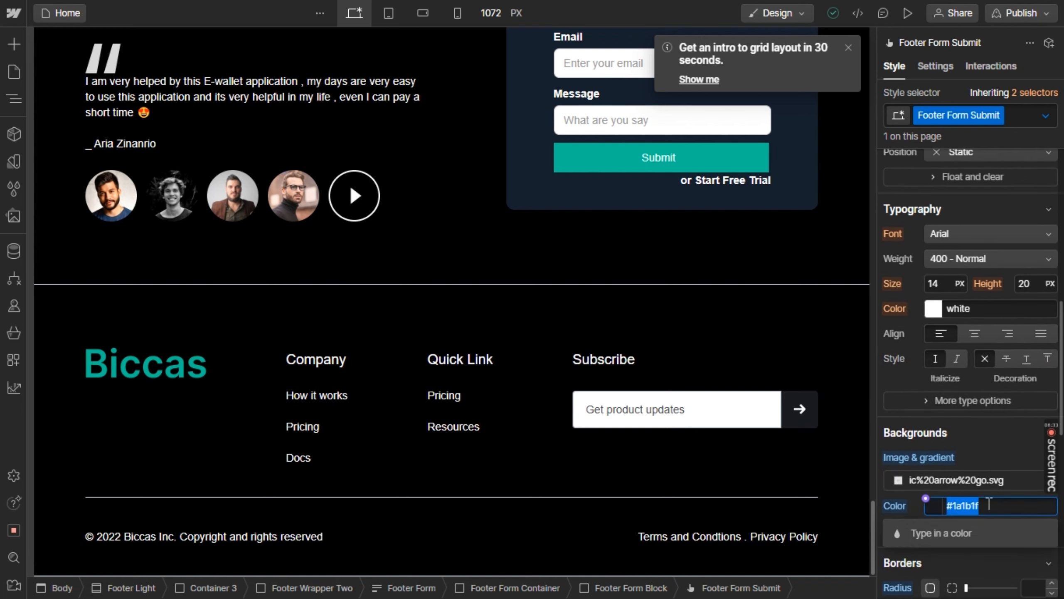
pyautogui.write('@')
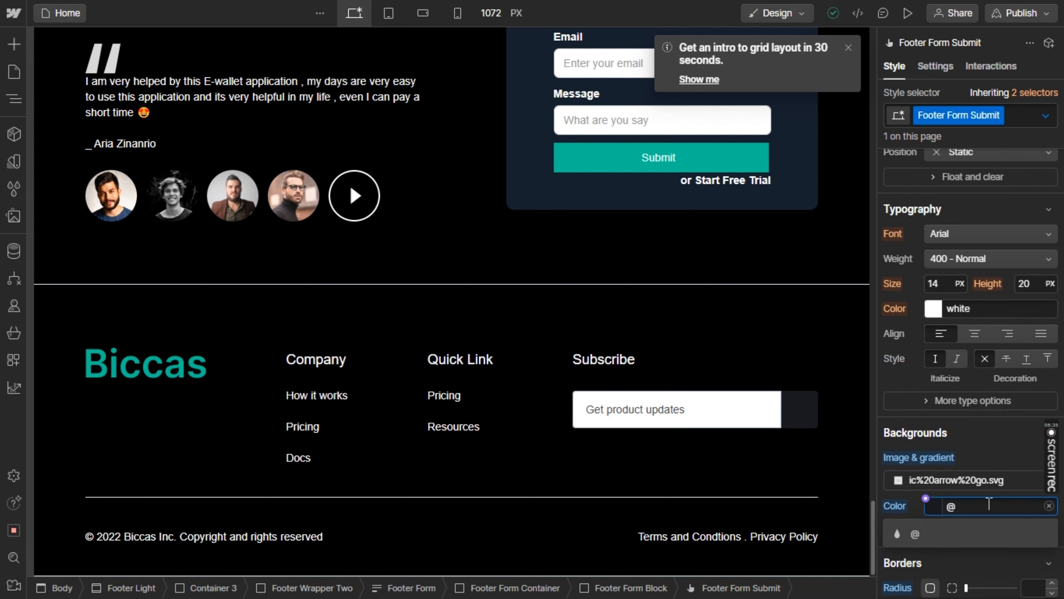
pyautogui.press('BackSpace')
pyautogui.write('#')
pyautogui.write('54BD95')
pyautogui.press('Return')
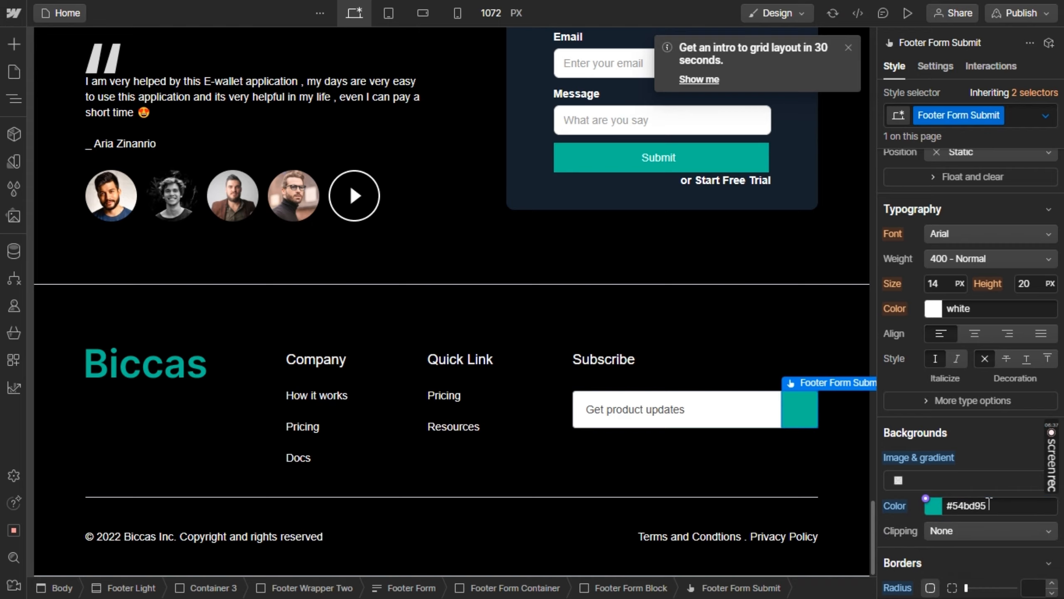
# Review the whole landing page from the hero section down to the footer at the desktop breakpoint
pyautogui.click(779, 321)
pyautogui.scroll(15, 780, 320)
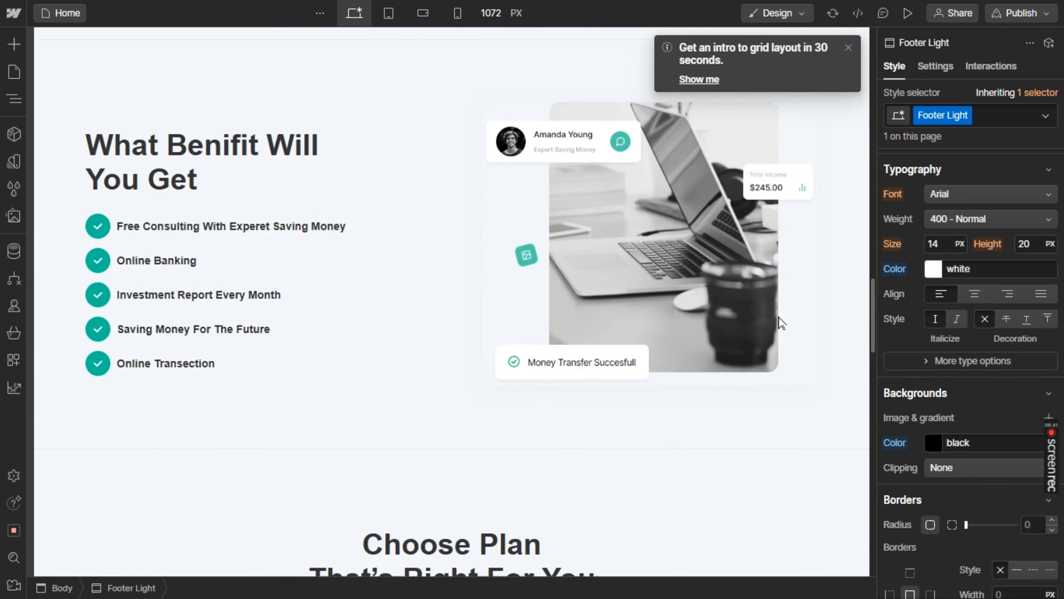
pyautogui.scroll(15, 779, 323)
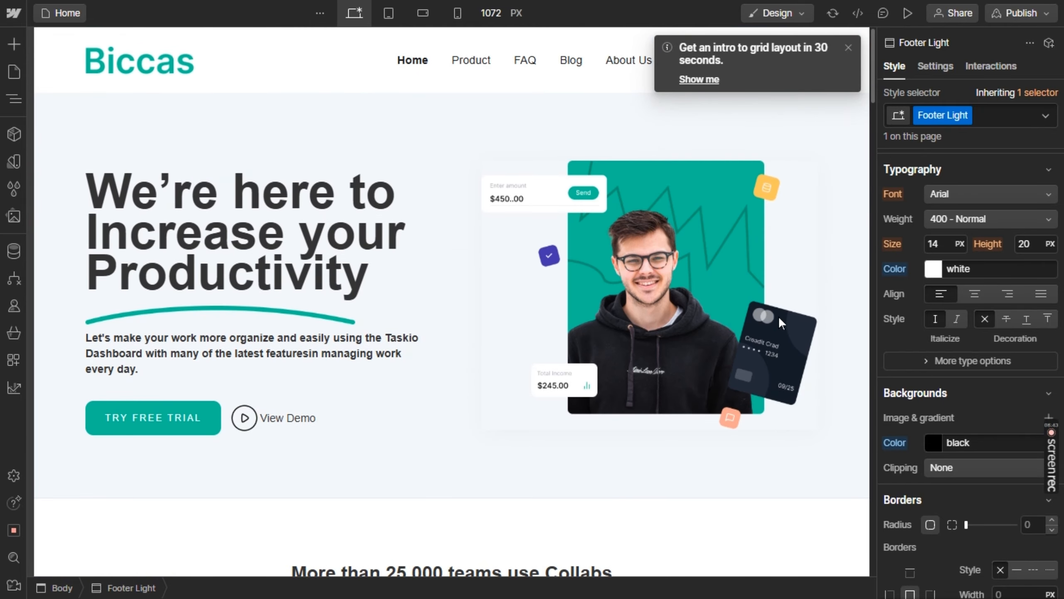
pyautogui.scroll(-15, 778, 315)
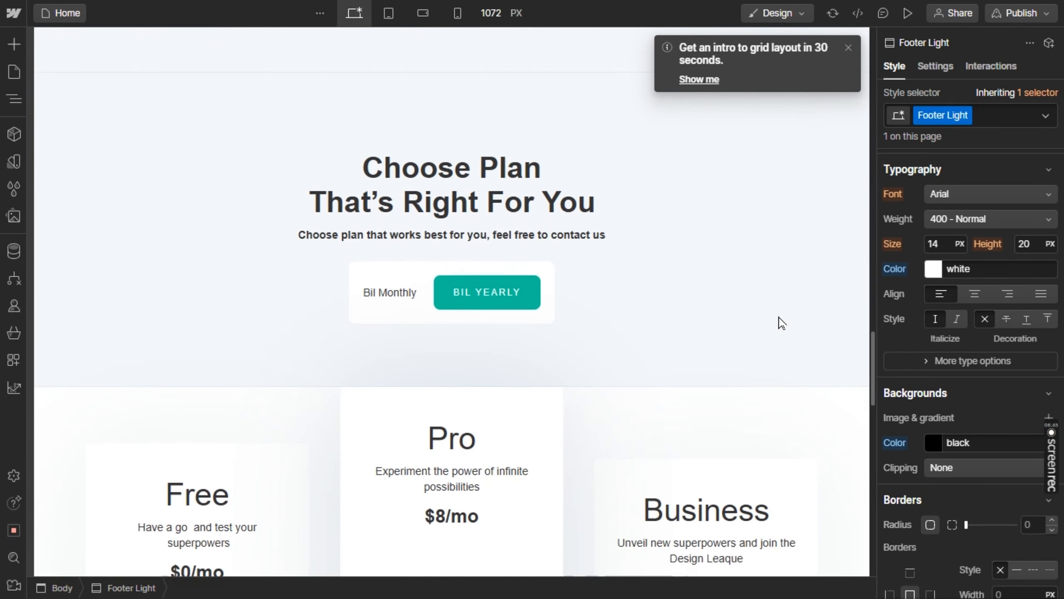
pyautogui.scroll(-8, 780, 322)
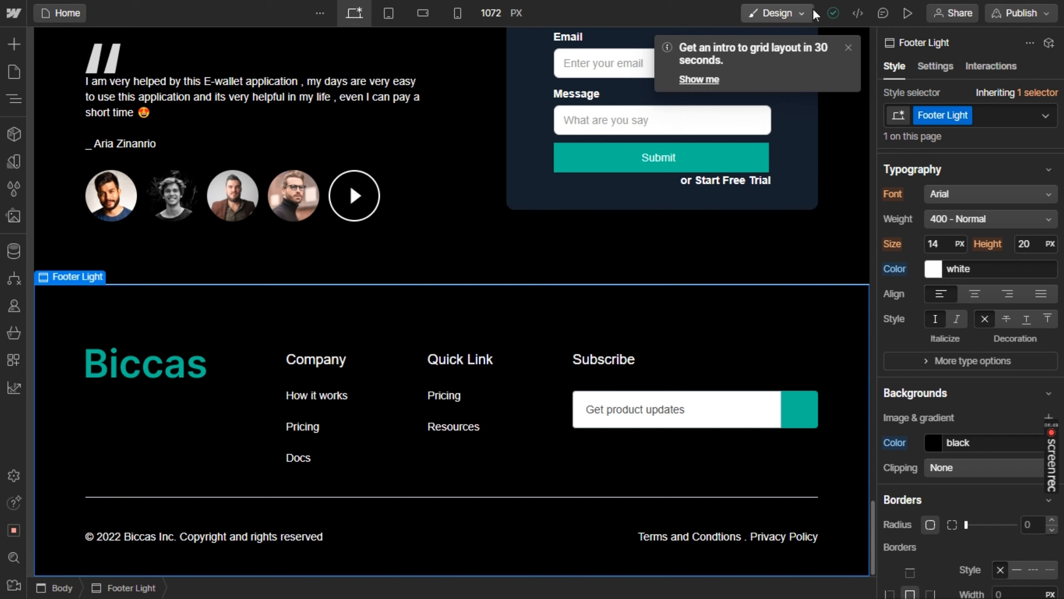
# Publish the site to the staging domain sass-01-6b7274.webflow.io
pyautogui.click(959, 15)
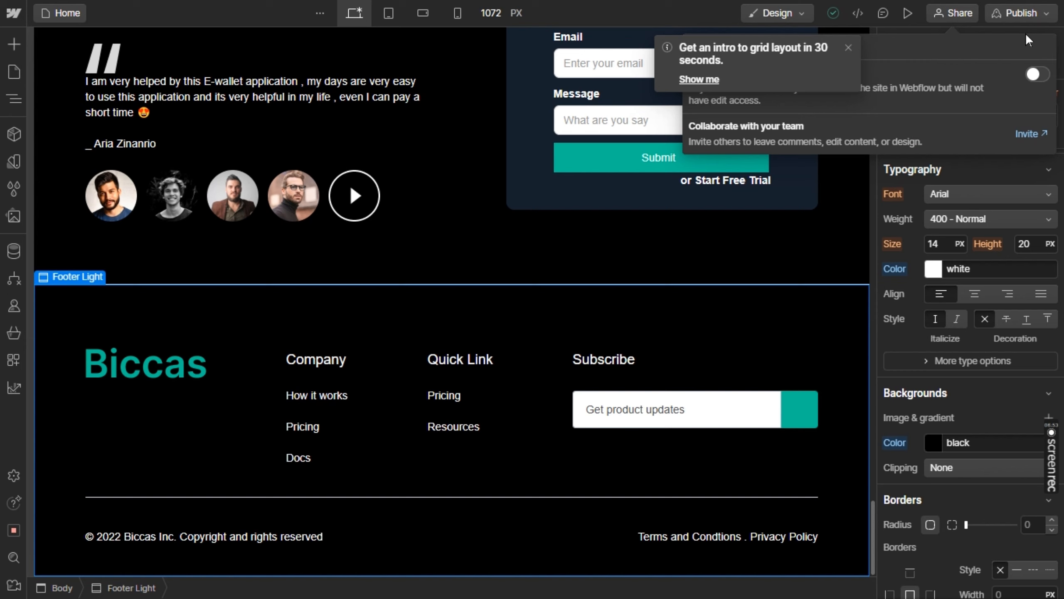
pyautogui.click(1020, 10)
pyautogui.click(1020, 13)
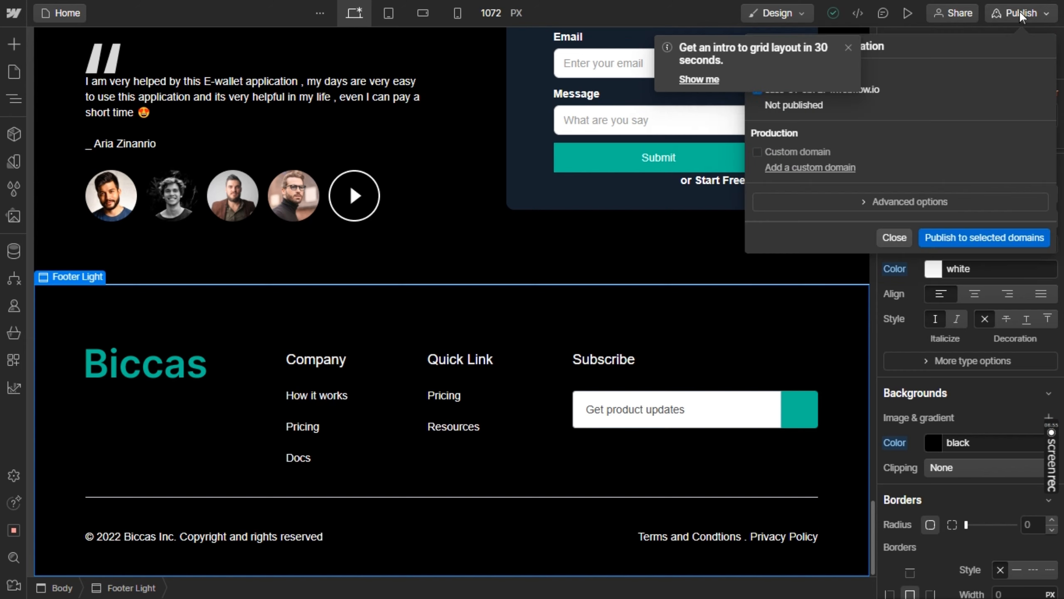
pyautogui.click(1019, 11)
pyautogui.click(1019, 11)
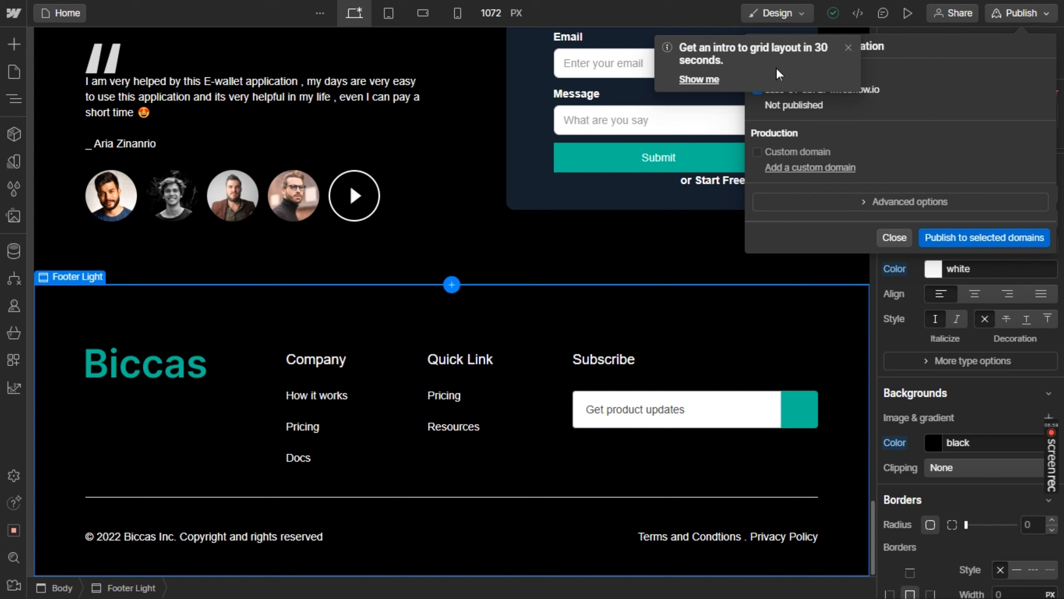
pyautogui.click(848, 47)
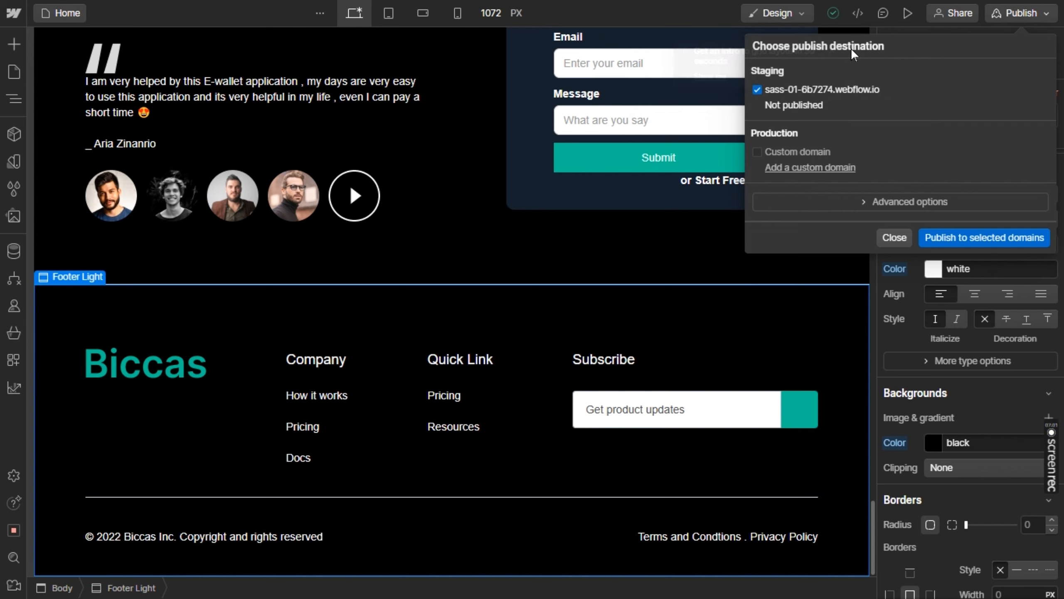
pyautogui.click(953, 237)
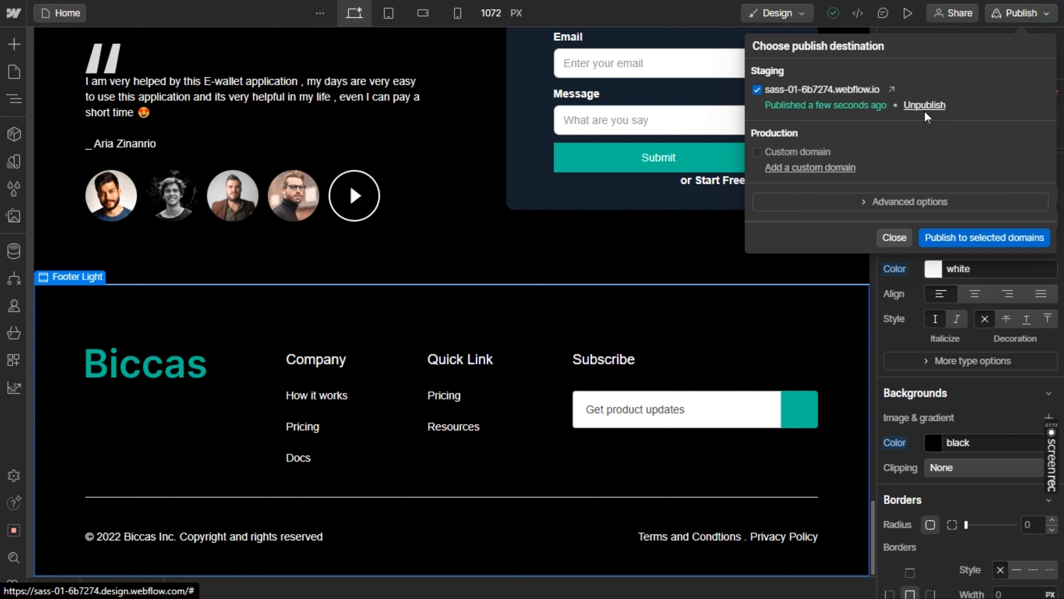
# Open the published staging site in a new browser tab and close the Figma design window
pyautogui.click(892, 90)
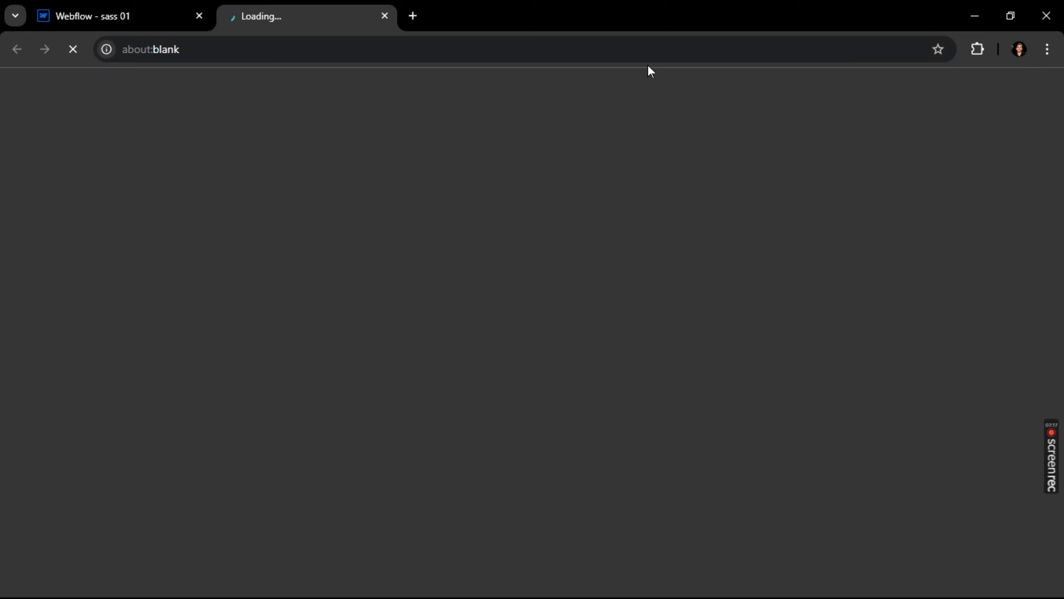
pyautogui.hotkey('alt', 'Tab')
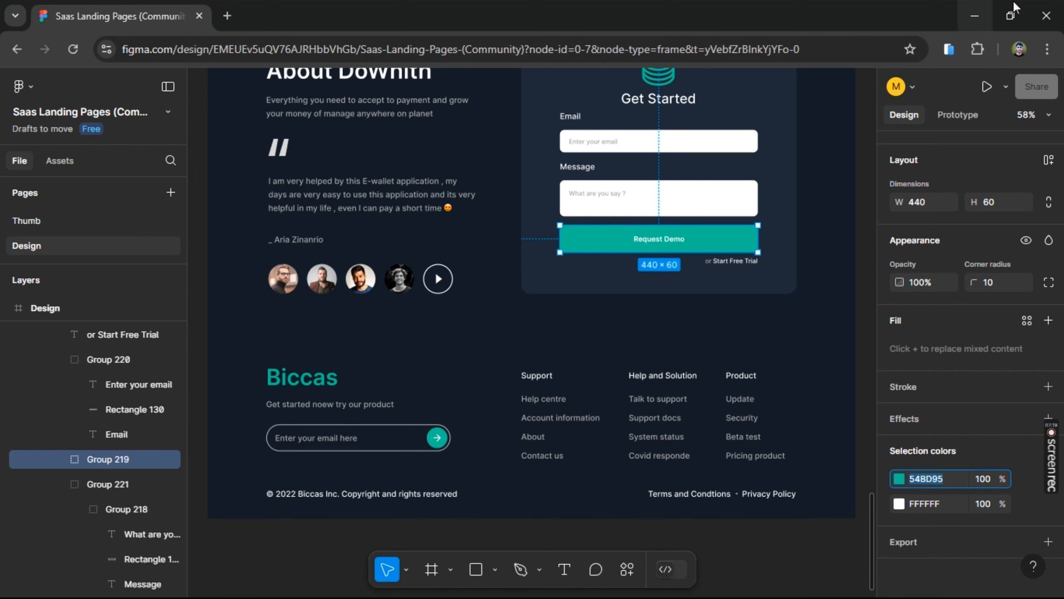
pyautogui.click(1046, 16)
# Review the published landing page in full screen from the hero section down through the pricing plans and testimonials
pyautogui.moveTo(292, 233); pyautogui.dragTo(62, 184)
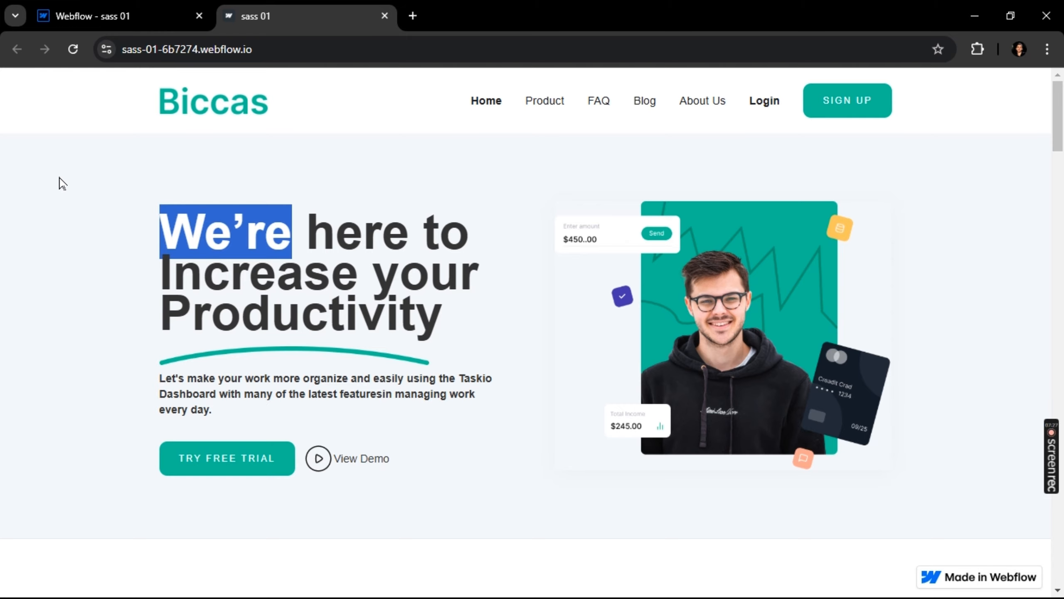
pyautogui.press('F11')
pyautogui.click(62, 183)
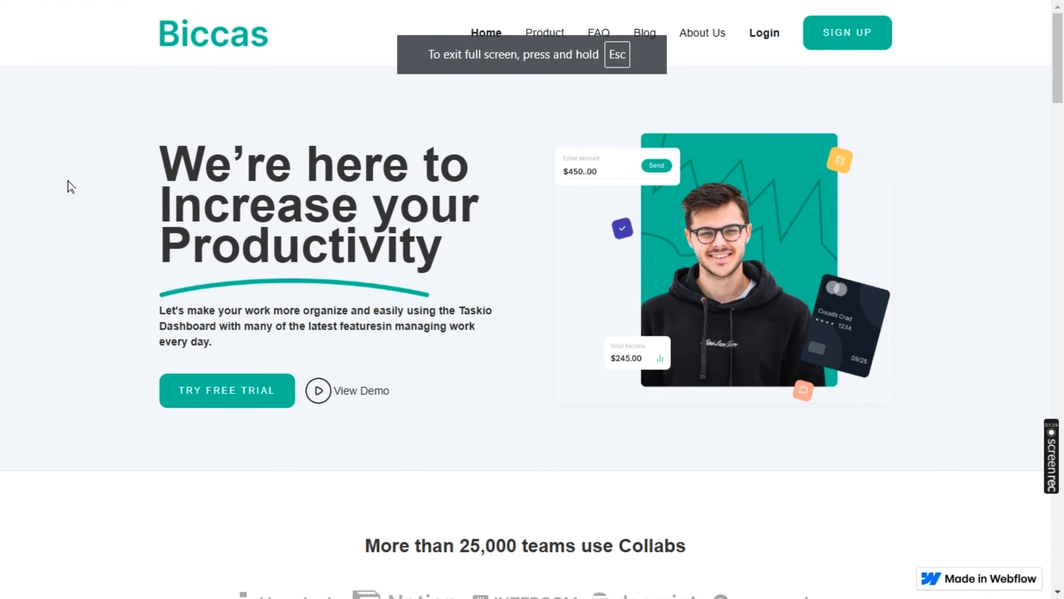
pyautogui.scroll(-1, 67, 180)
pyautogui.scroll(-7, 71, 180)
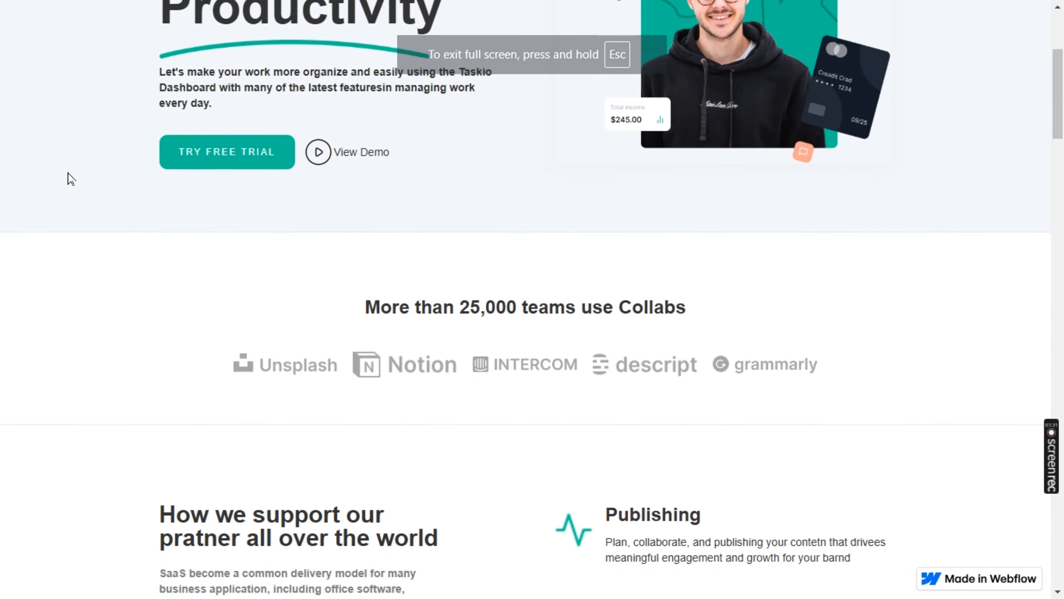
pyautogui.scroll(-9, 71, 179)
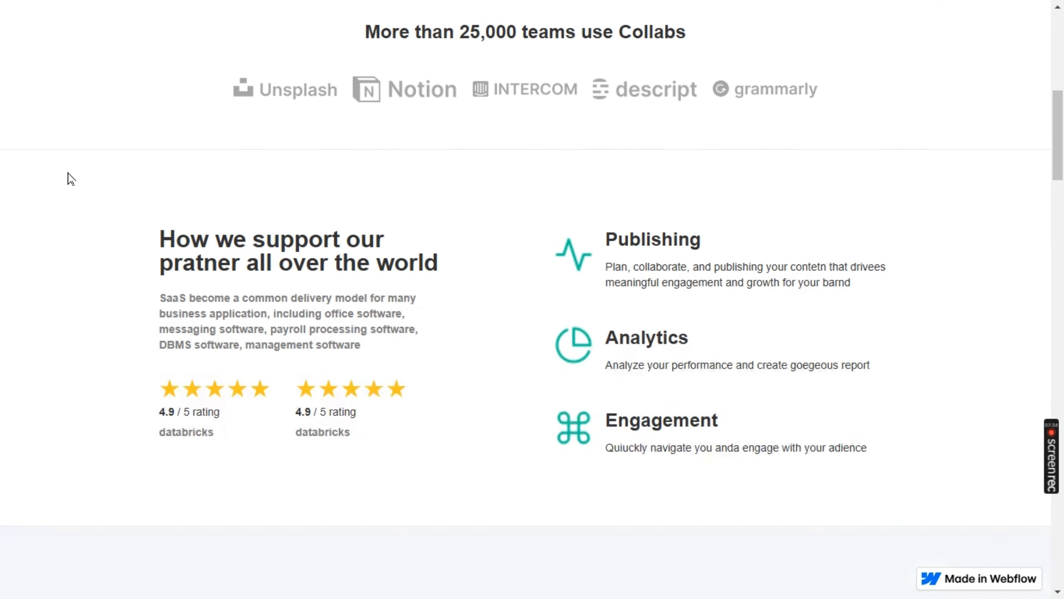
pyautogui.scroll(-11, 72, 180)
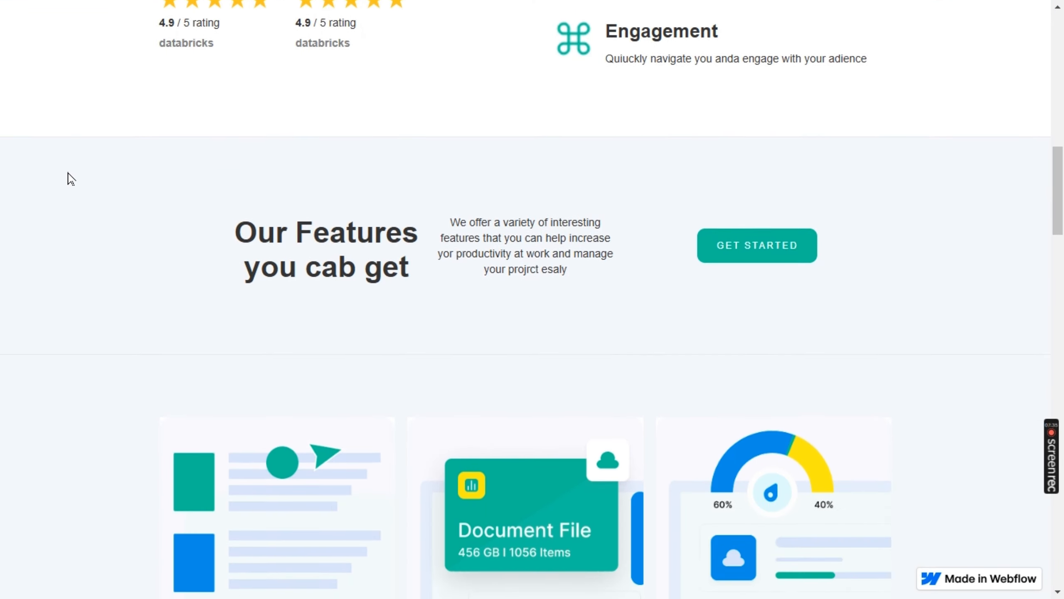
pyautogui.scroll(-16, 71, 179)
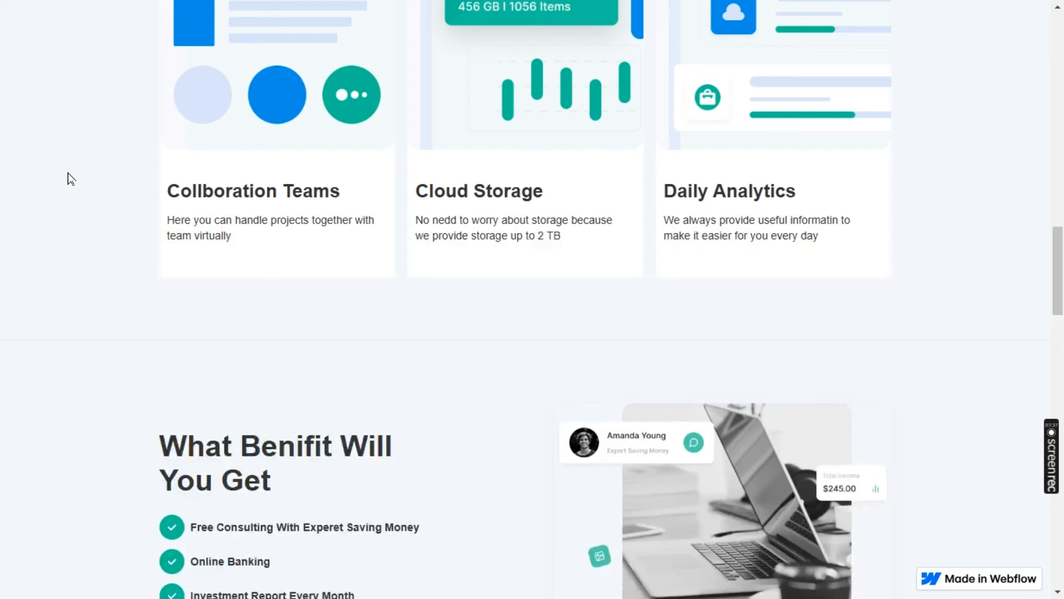
pyautogui.scroll(-14, 71, 180)
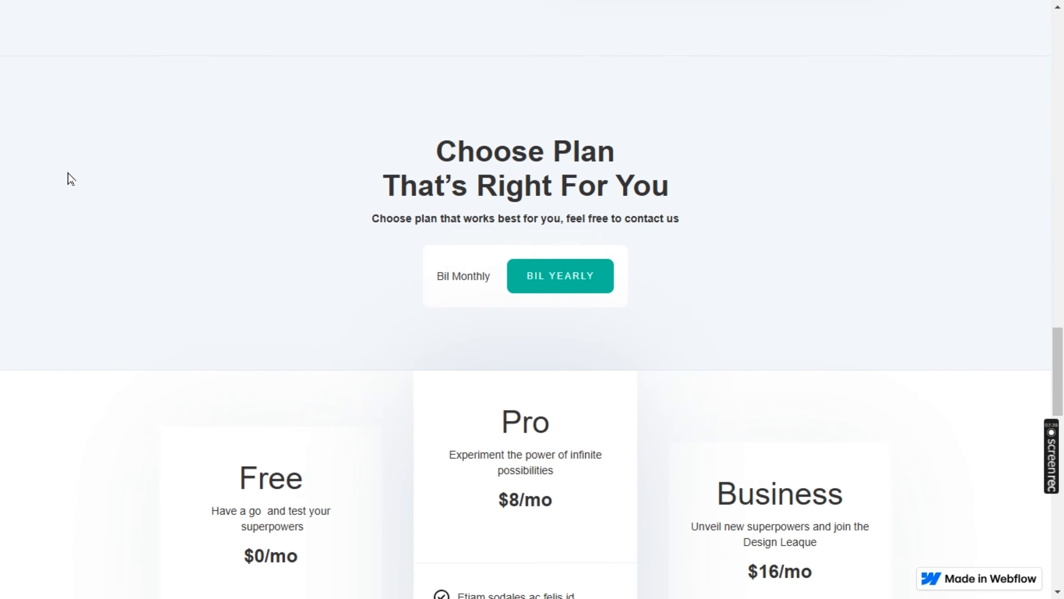
pyautogui.scroll(-12, 71, 180)
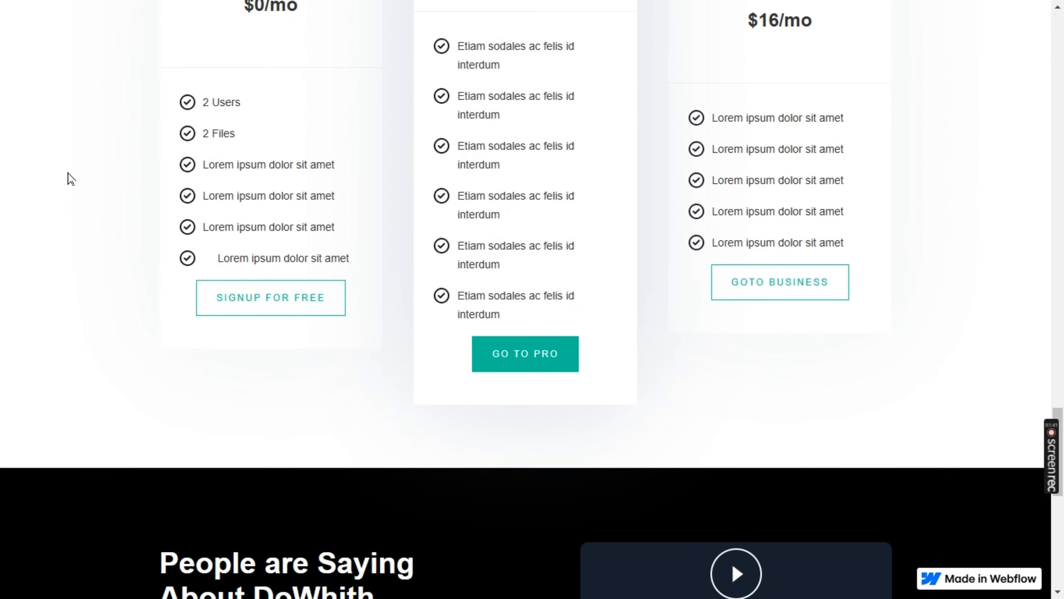
pyautogui.scroll(-3, 70, 179)
pyautogui.scroll(20, 68, 178)
pyautogui.press('F11')
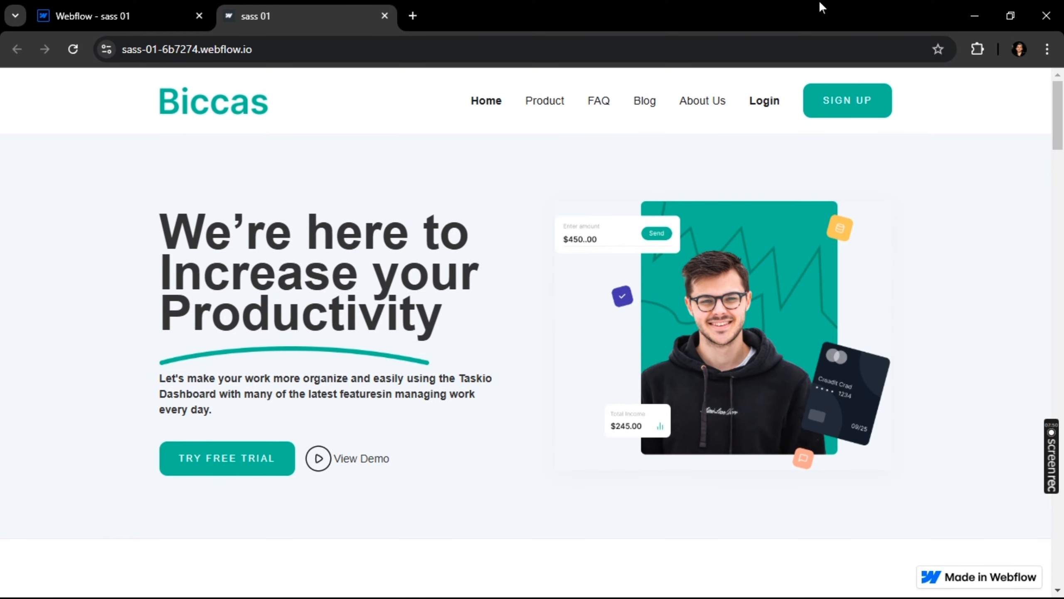
# Shrink the browser window showing the published site to a narrow, phone-like width and centre it on the desktop
pyautogui.click(1019, 4)
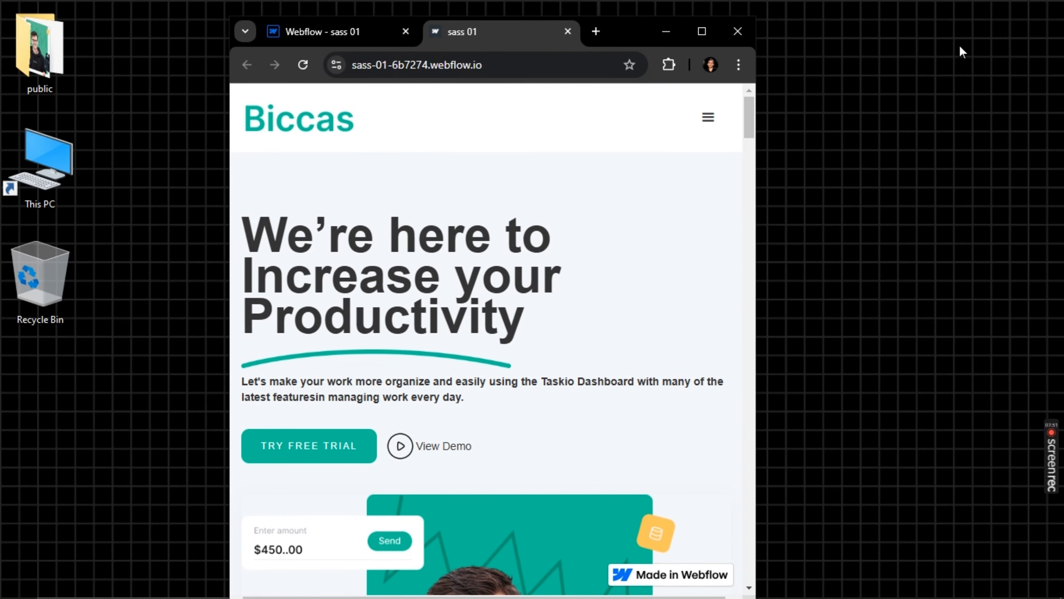
pyautogui.moveTo(757, 162); pyautogui.dragTo(185, 240)
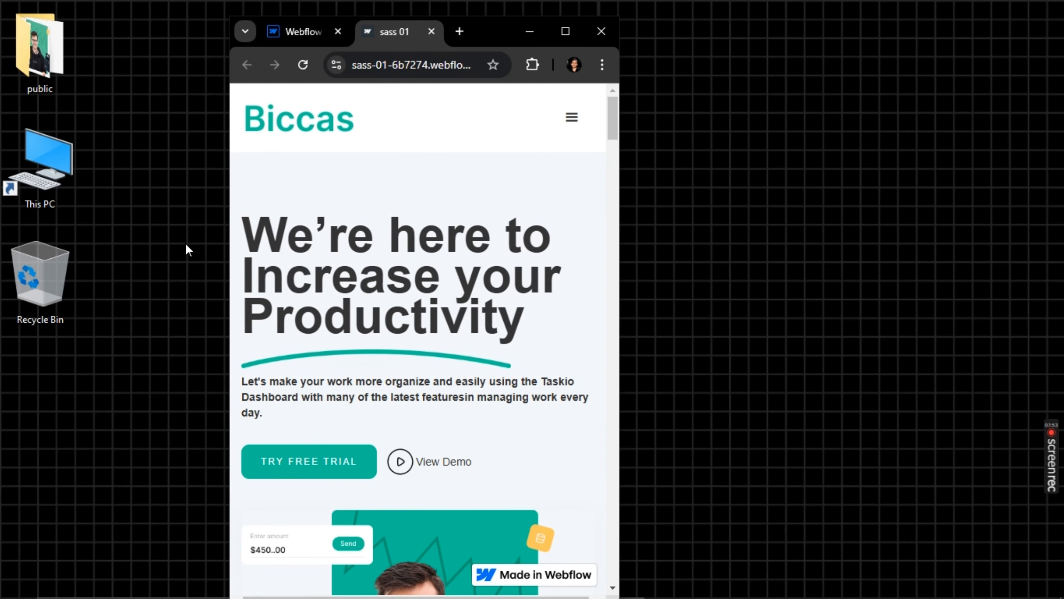
pyautogui.moveTo(498, 24); pyautogui.dragTo(618, 9)
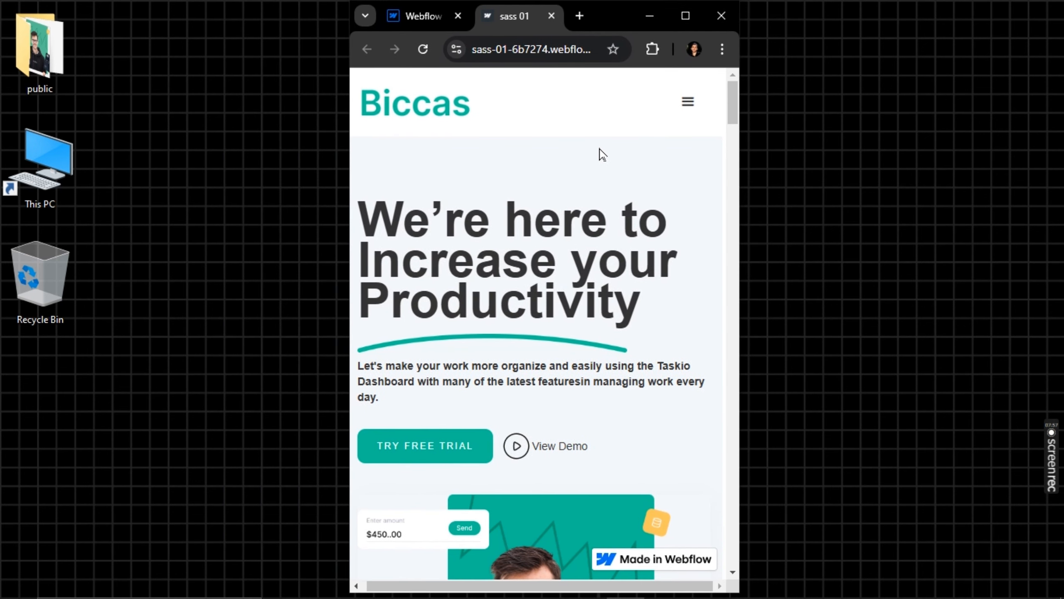
# Check the published page's responsive layout at the narrow width from the hero to the footer, reloading it once
pyautogui.hscroll(-1, 599, 148)
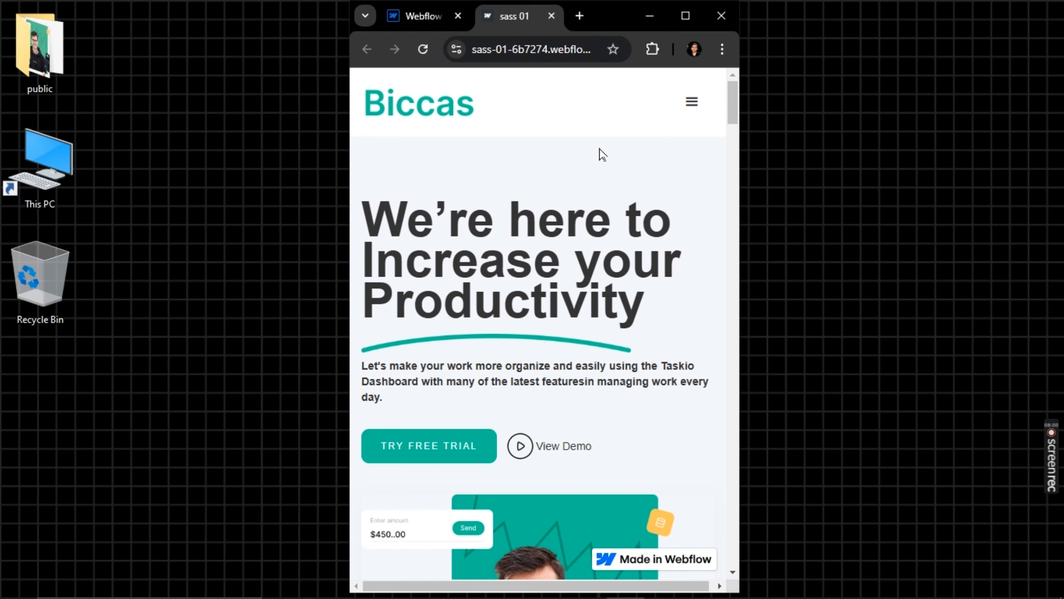
pyautogui.scroll(-10, 600, 149)
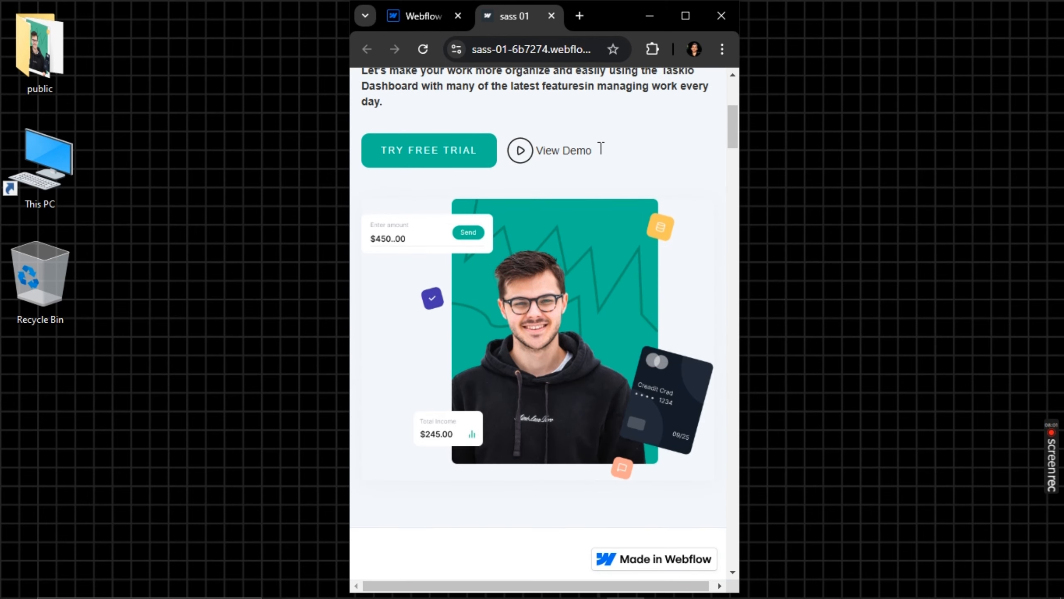
pyautogui.scroll(-7, 599, 148)
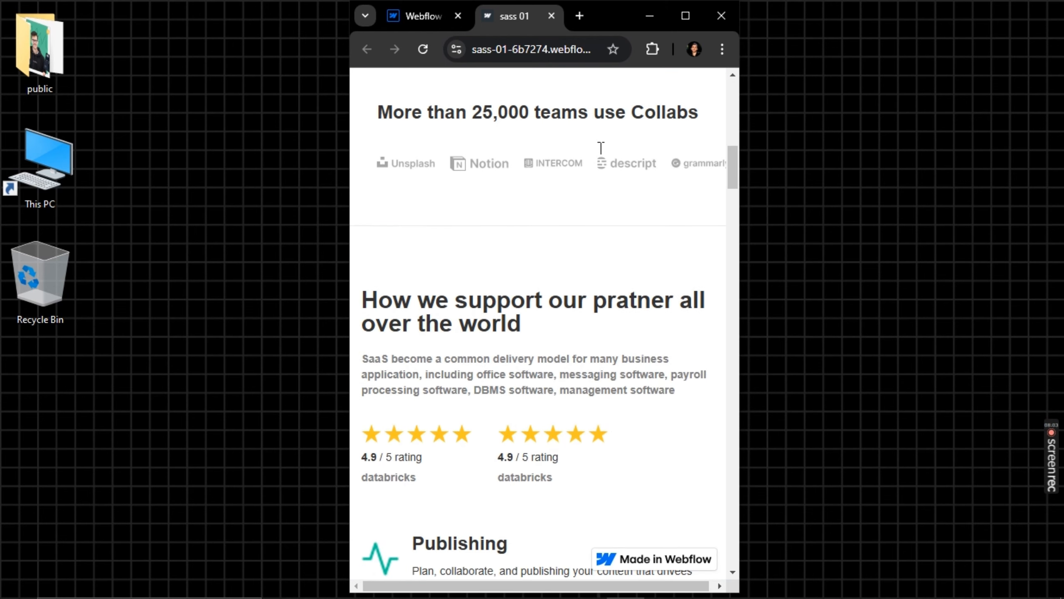
pyautogui.click(422, 46)
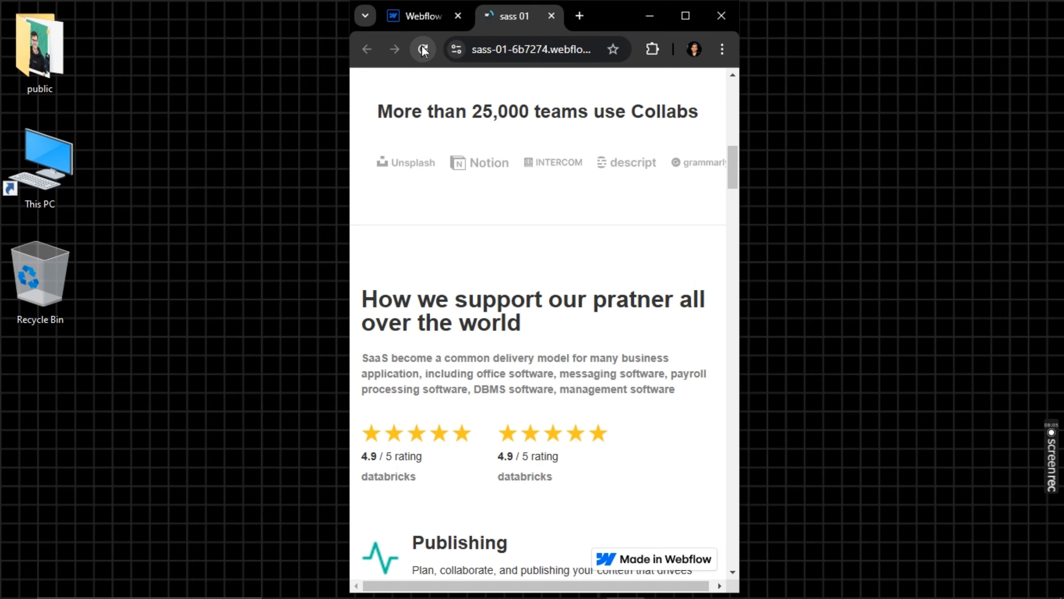
pyautogui.scroll(-15, 495, 217)
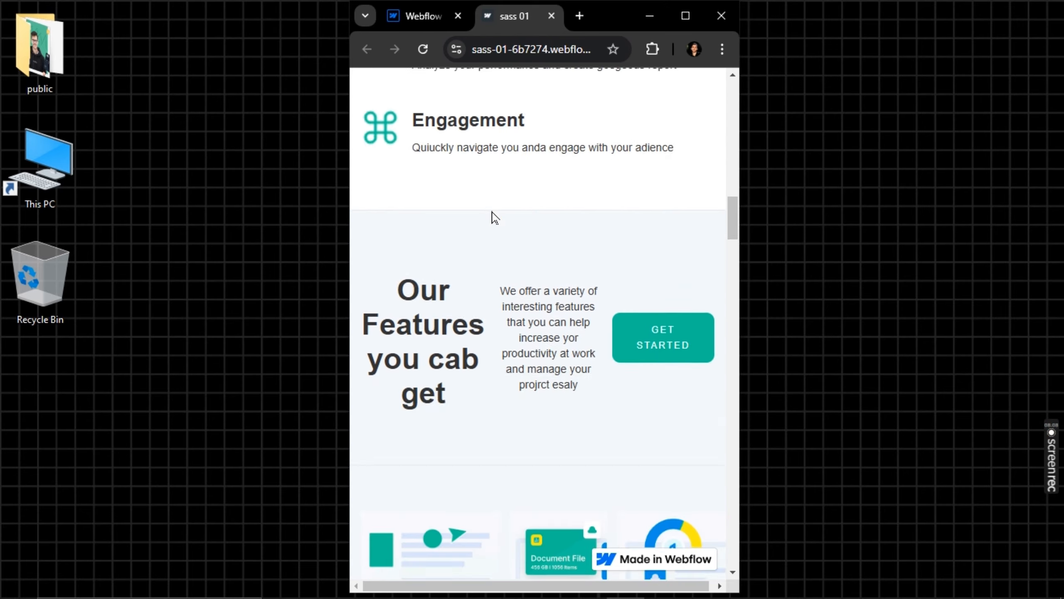
pyautogui.scroll(-15, 494, 217)
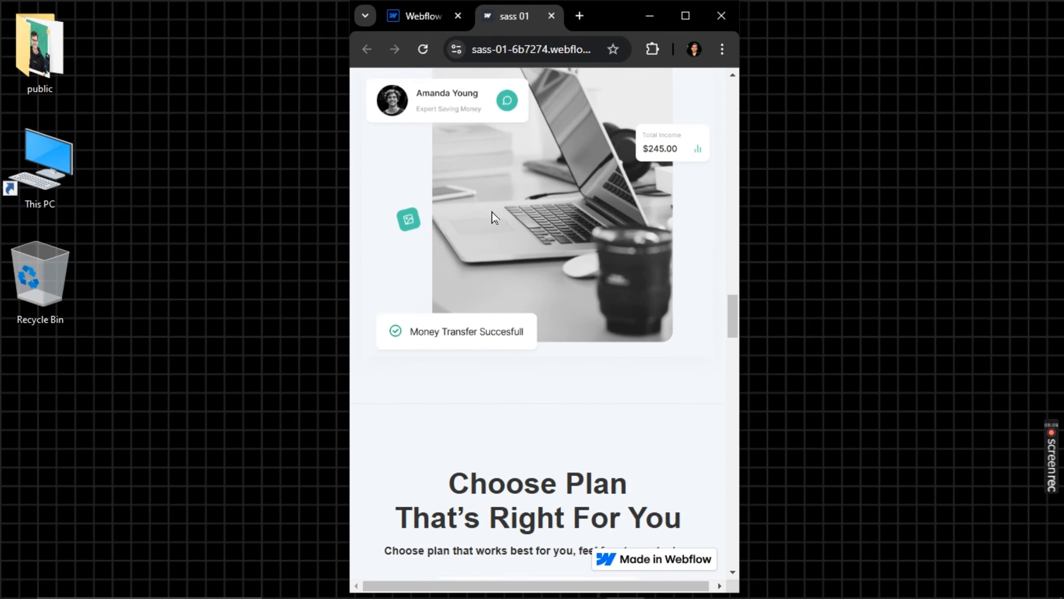
pyautogui.scroll(-15, 494, 217)
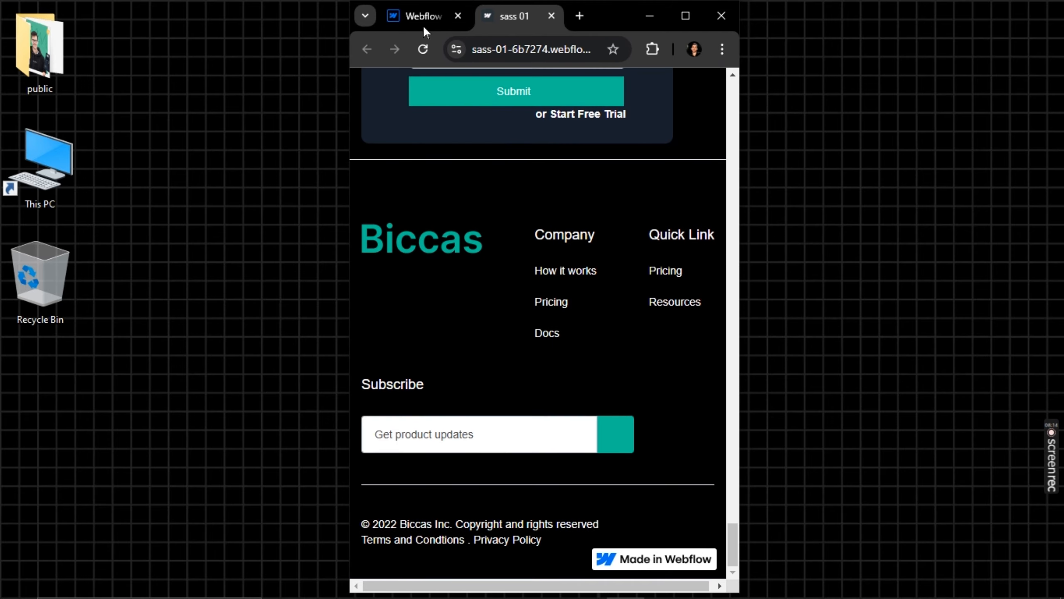
# Return to the Webflow Designer in a maximized browser window and preview the page at the mobile portrait breakpoint
pyautogui.click(692, 18)
pyautogui.click(150, 4)
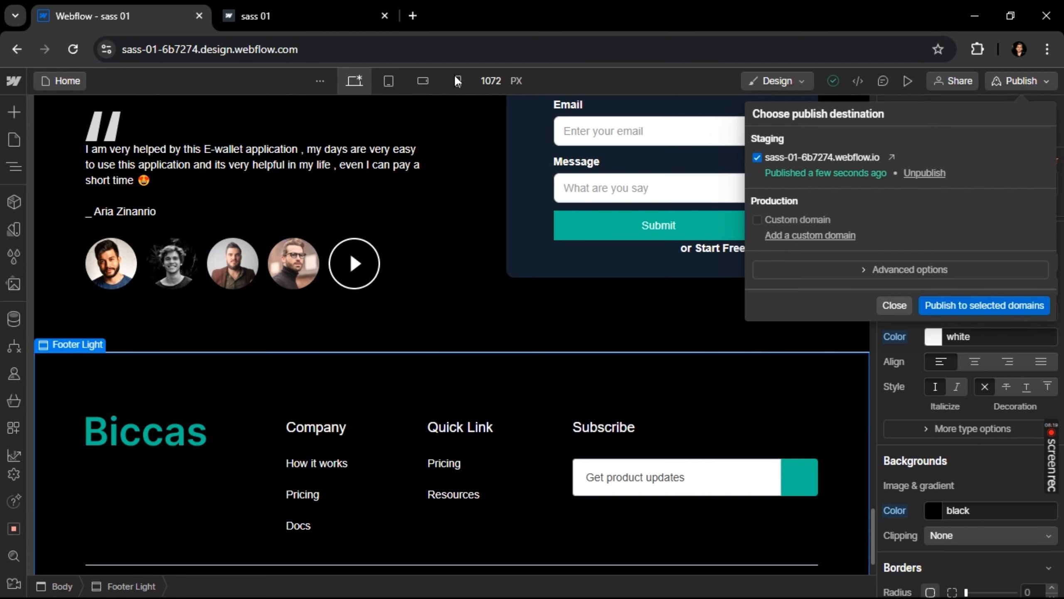
pyautogui.click(457, 80)
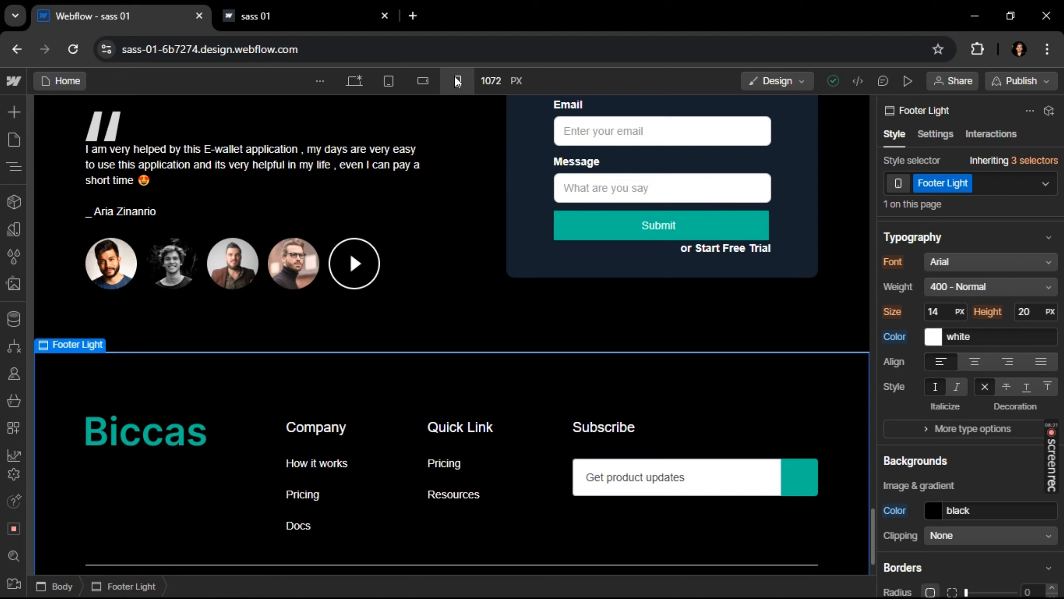
pyautogui.click(457, 80)
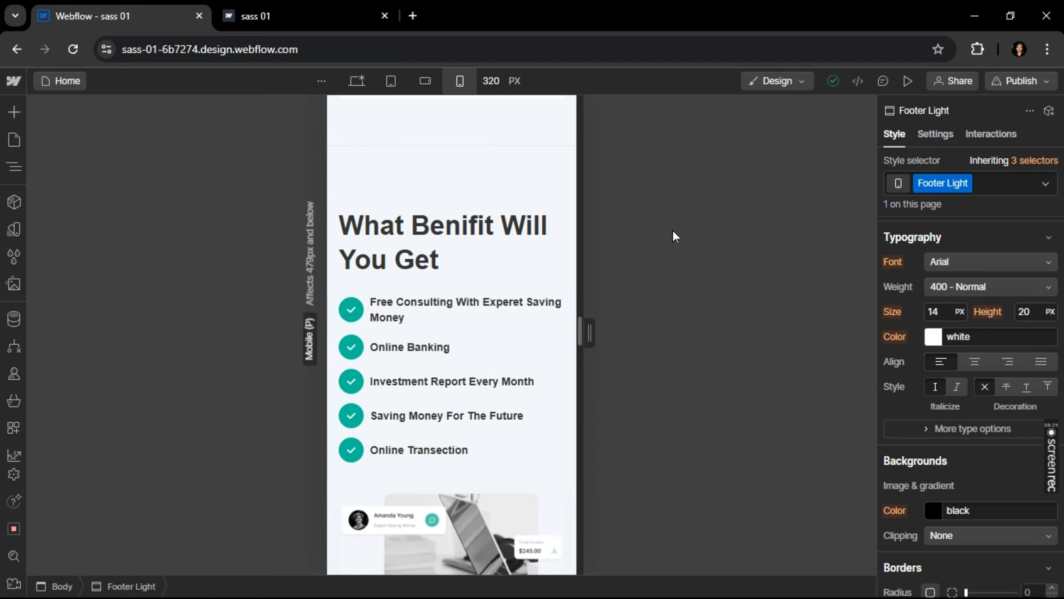
# Review the page at the tablet breakpoint up to the hero, and at the desktop breakpoint down to the footer
pyautogui.click(397, 80)
pyautogui.scroll(10, 699, 228)
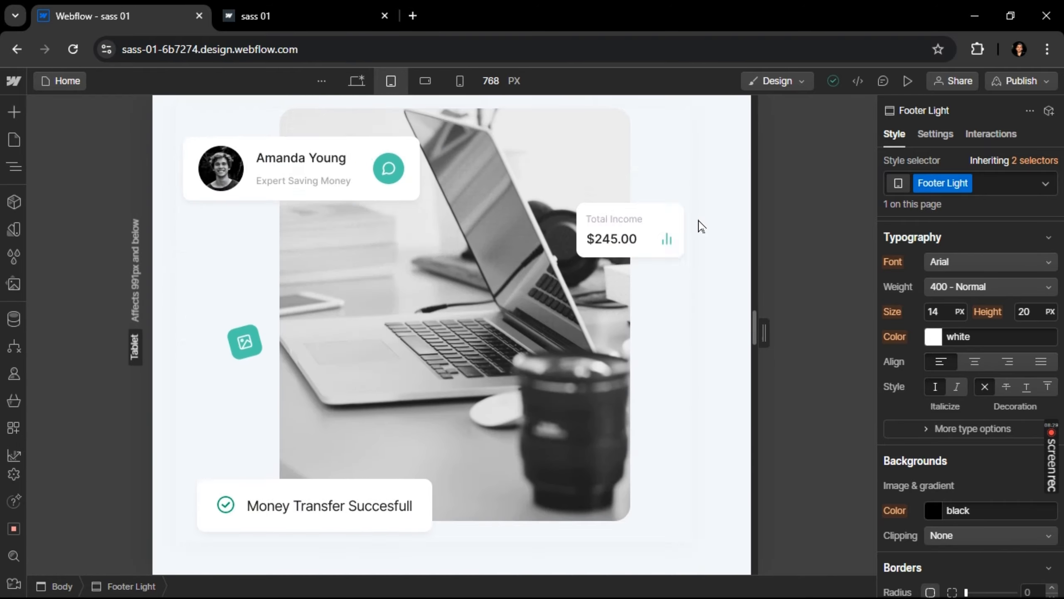
pyautogui.scroll(15, 698, 228)
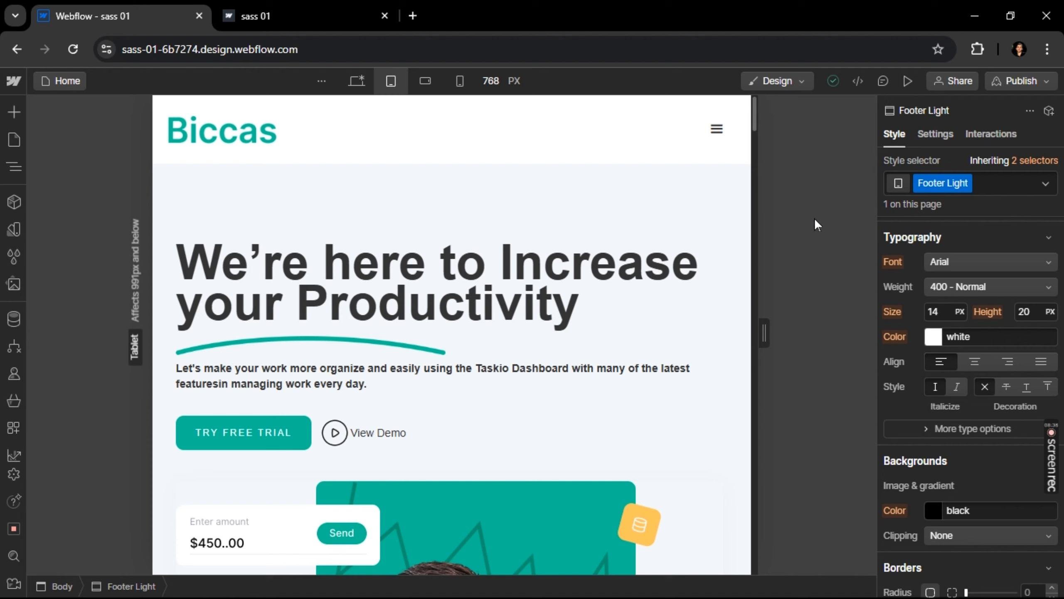
pyautogui.click(354, 80)
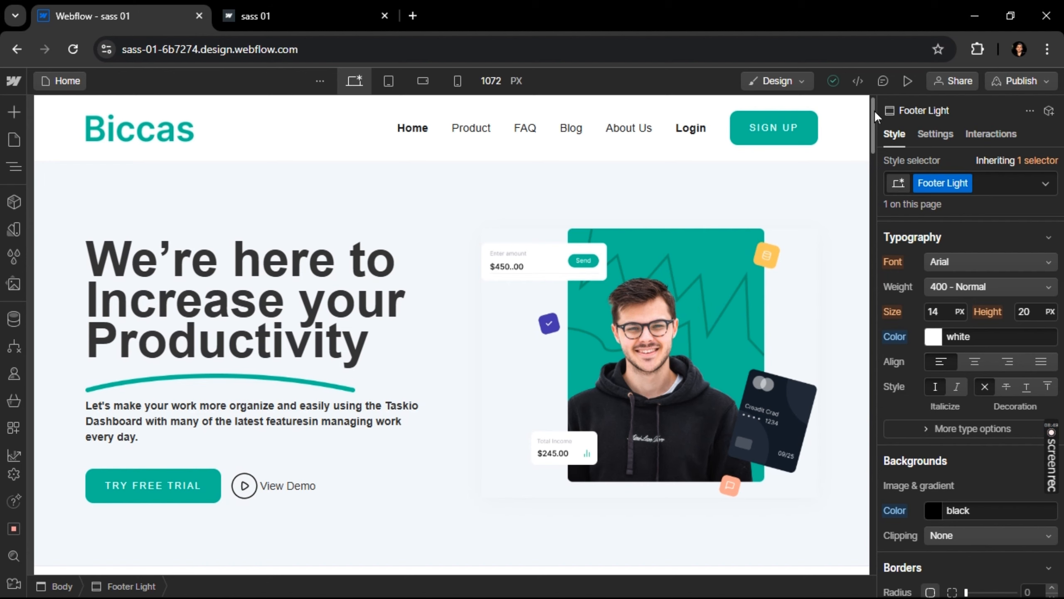
pyautogui.moveTo(874, 110); pyautogui.dragTo(906, 536)
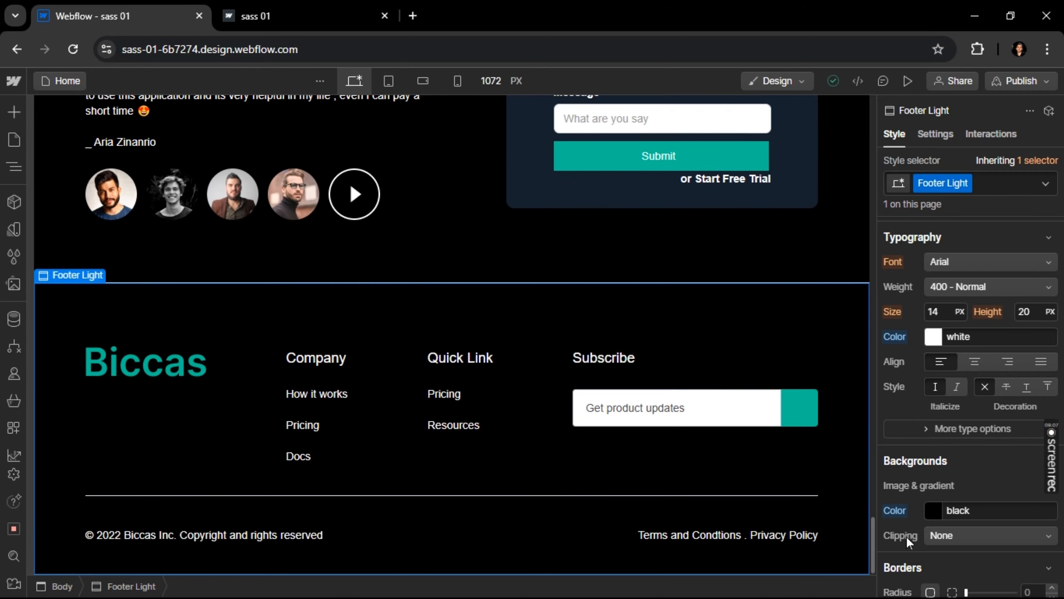
# Switch back to the mobile portrait breakpoint and inspect the benefits and feature card sections
pyautogui.click(449, 77)
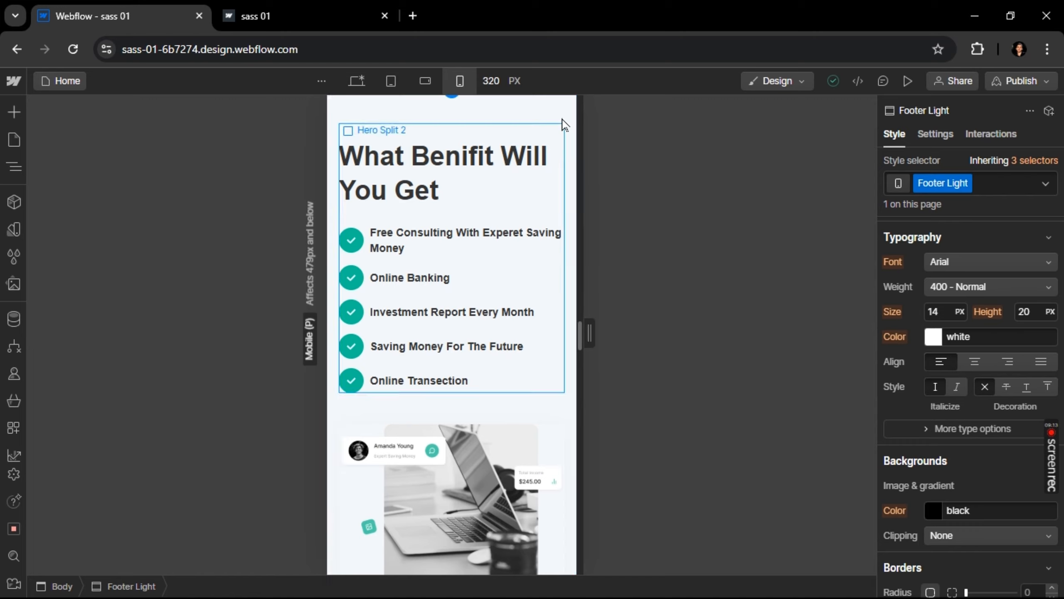
pyautogui.scroll(15, 577, 104)
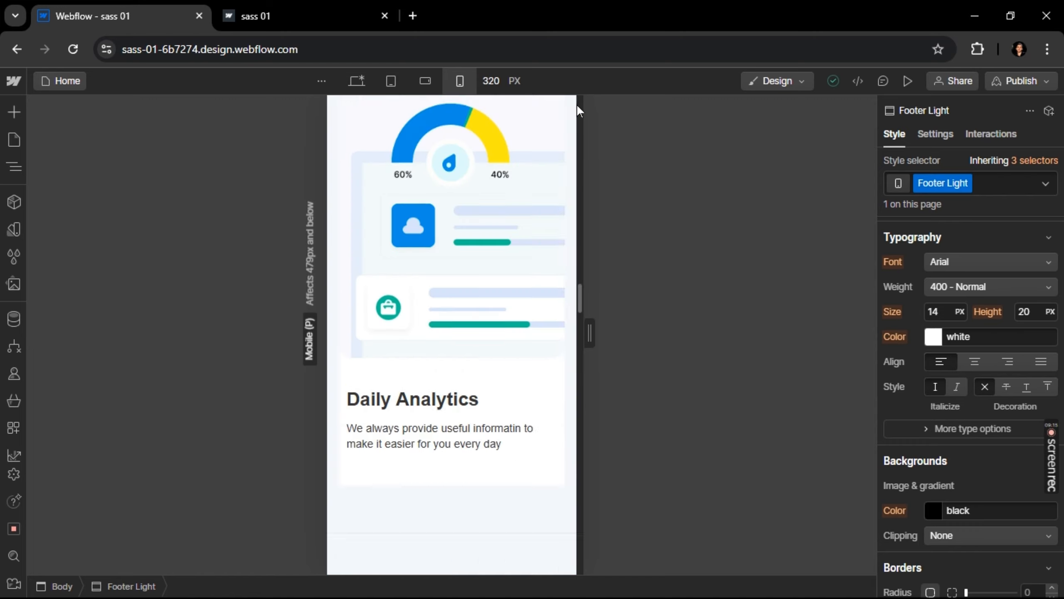